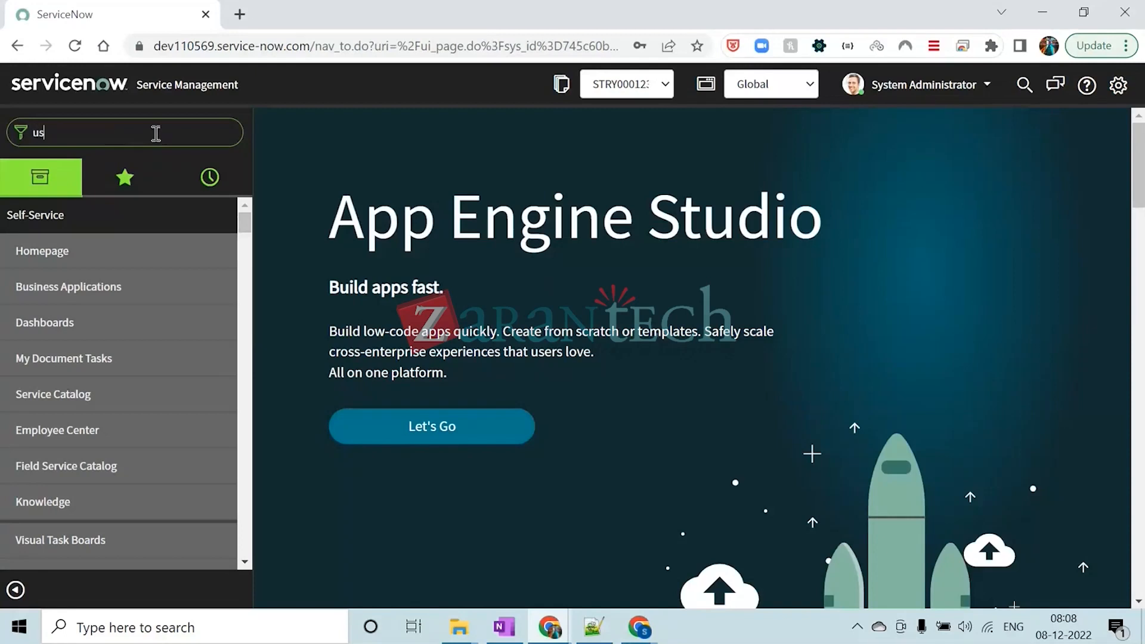
Clear the text from the navigator filter to restore the full application list
key("BackSpace")
key("BackSpace")
key("BackSpace")
key("BackSpace")
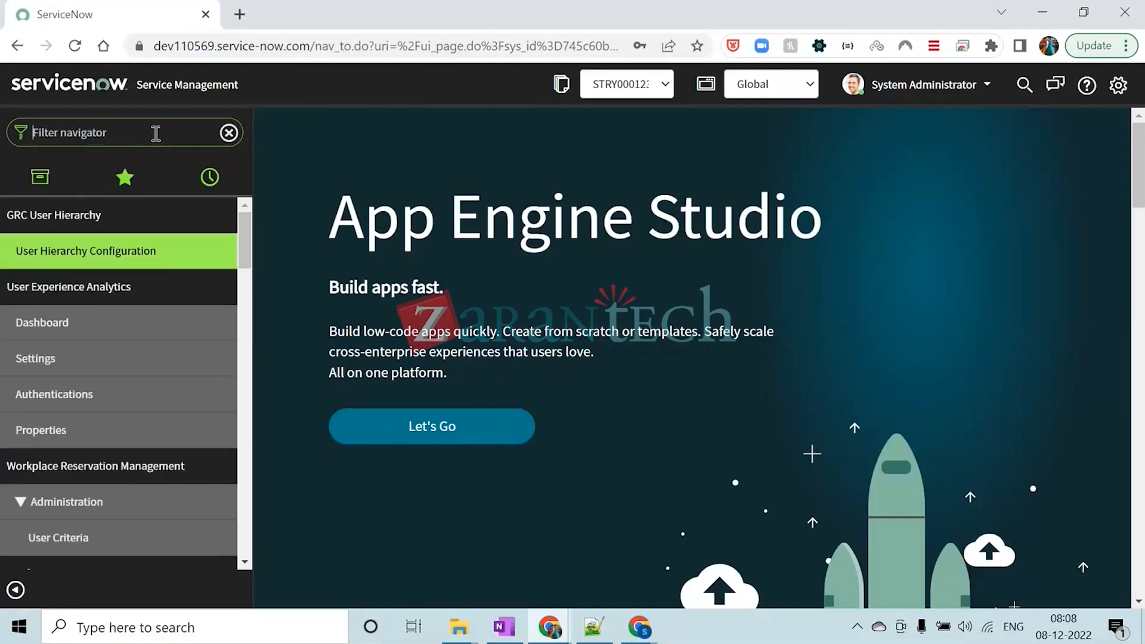
Switch to the Module 2 training PDF and review the Agenda slide's items on creating users, giving roles and adding users to groups
mouse_move(643, 633)
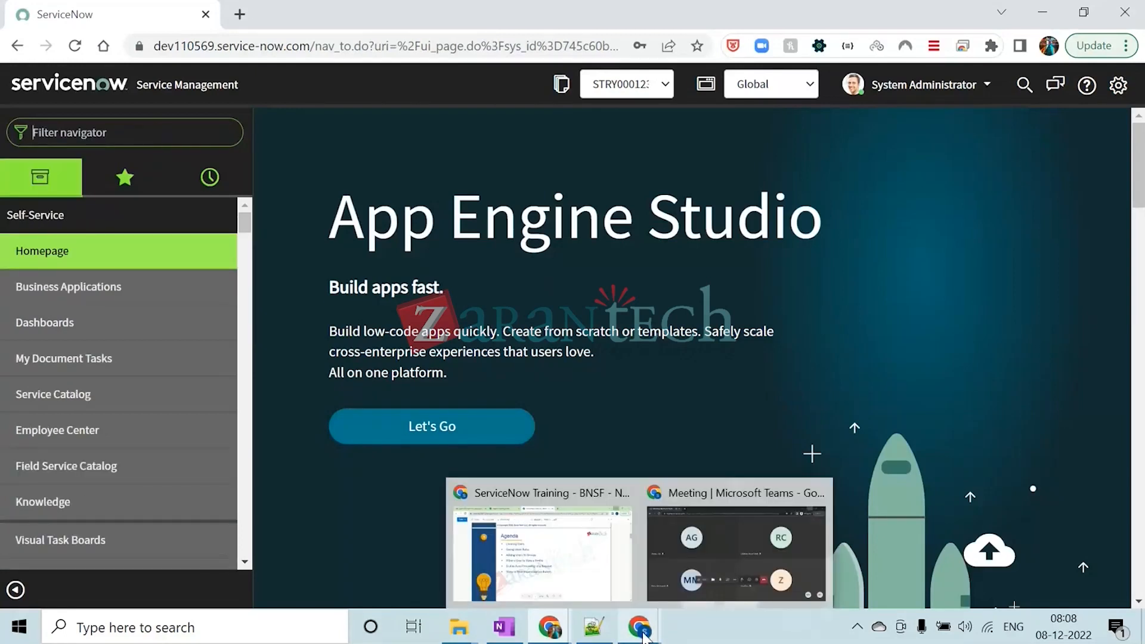
left_click(596, 548)
scroll(483, 276, "up", 10)
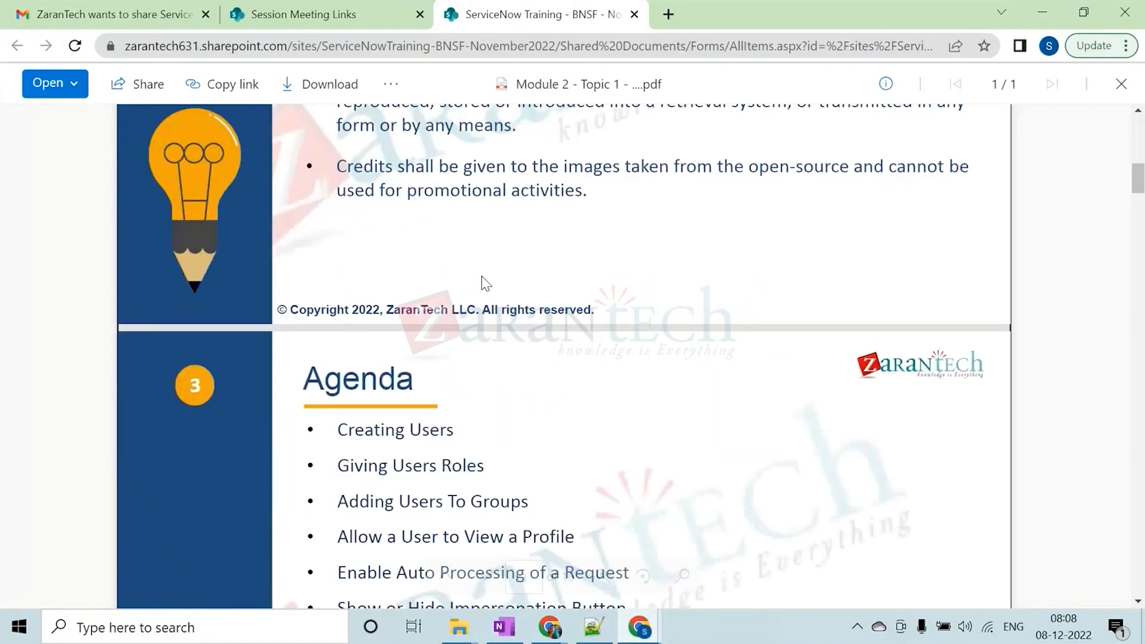
scroll(484, 280, "down", 8)
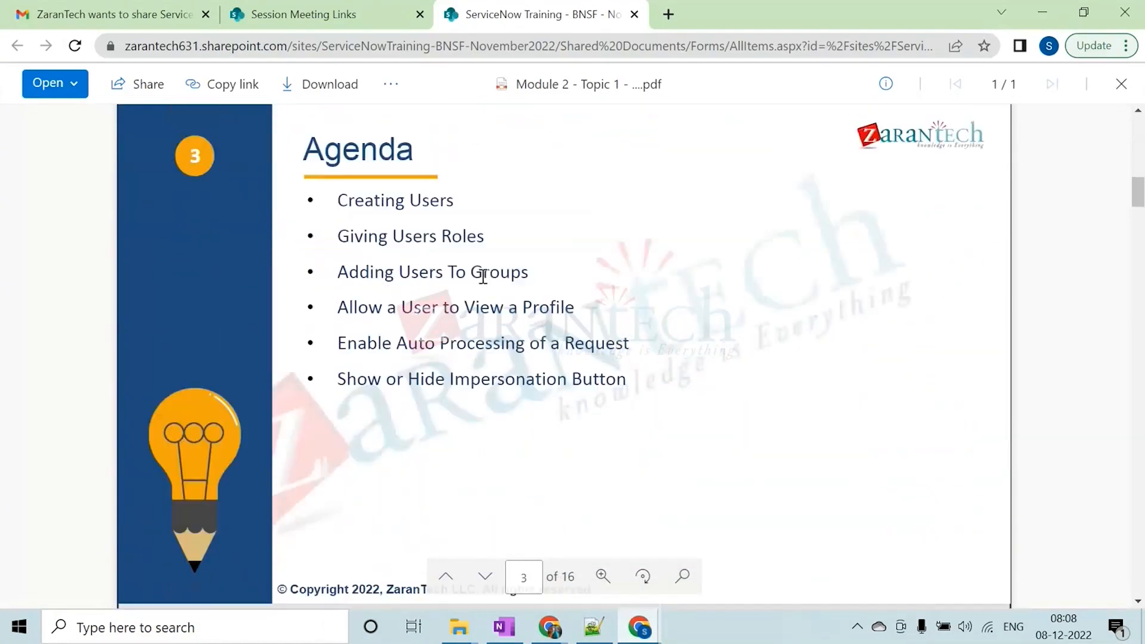
left_click_drag(338, 154, 455, 153)
left_click(457, 154)
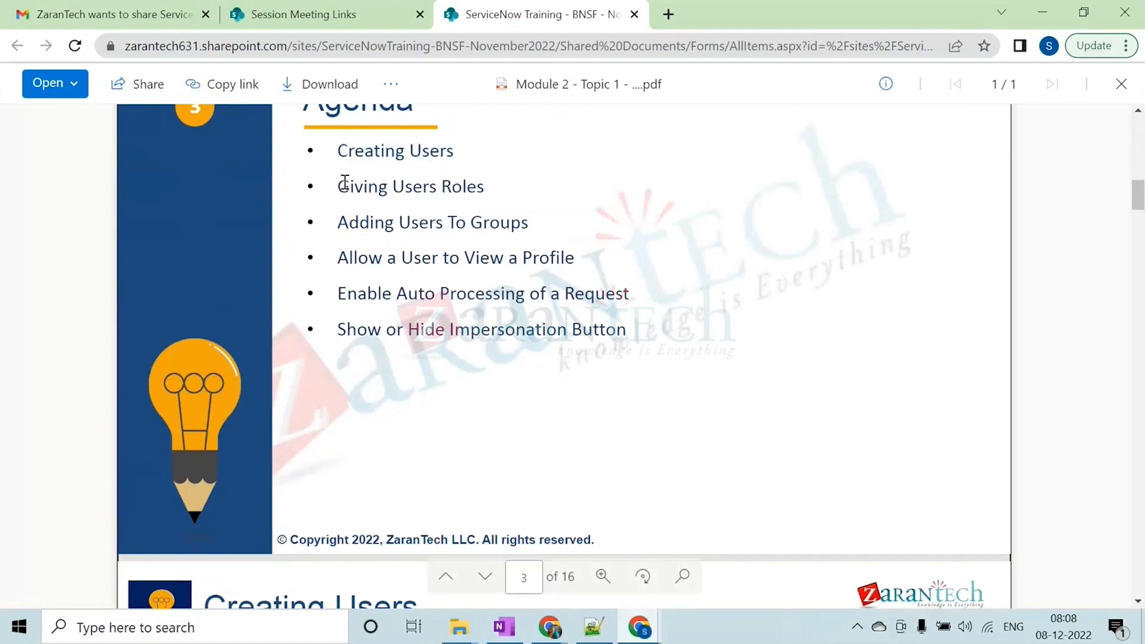
left_click_drag(340, 186, 486, 187)
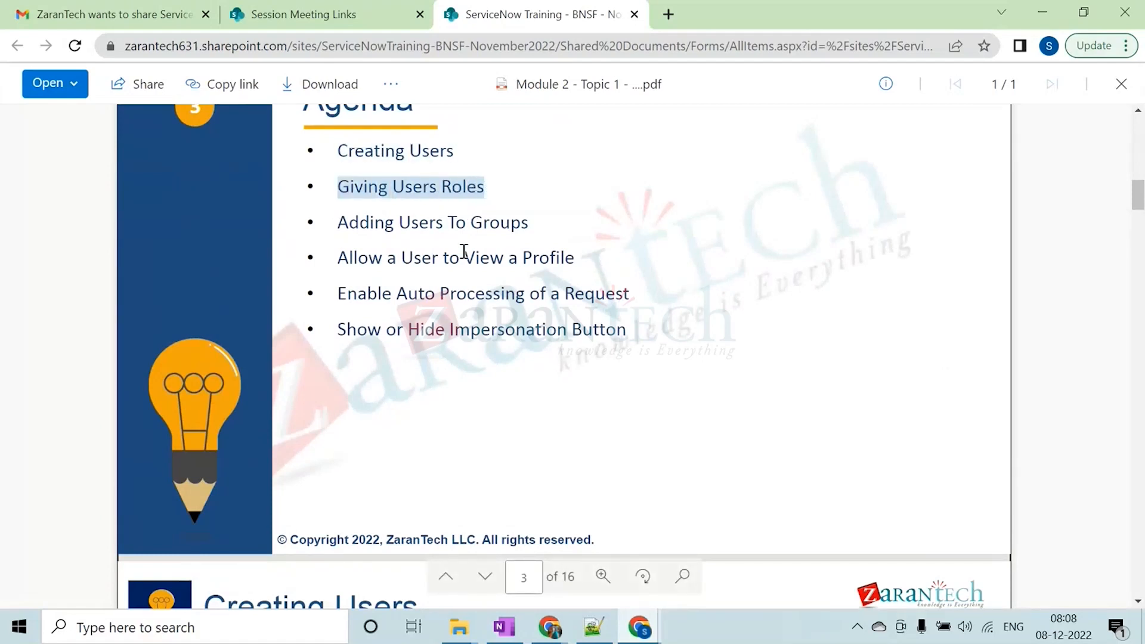
left_click(383, 222)
left_click_drag(343, 222, 526, 222)
left_click(465, 152)
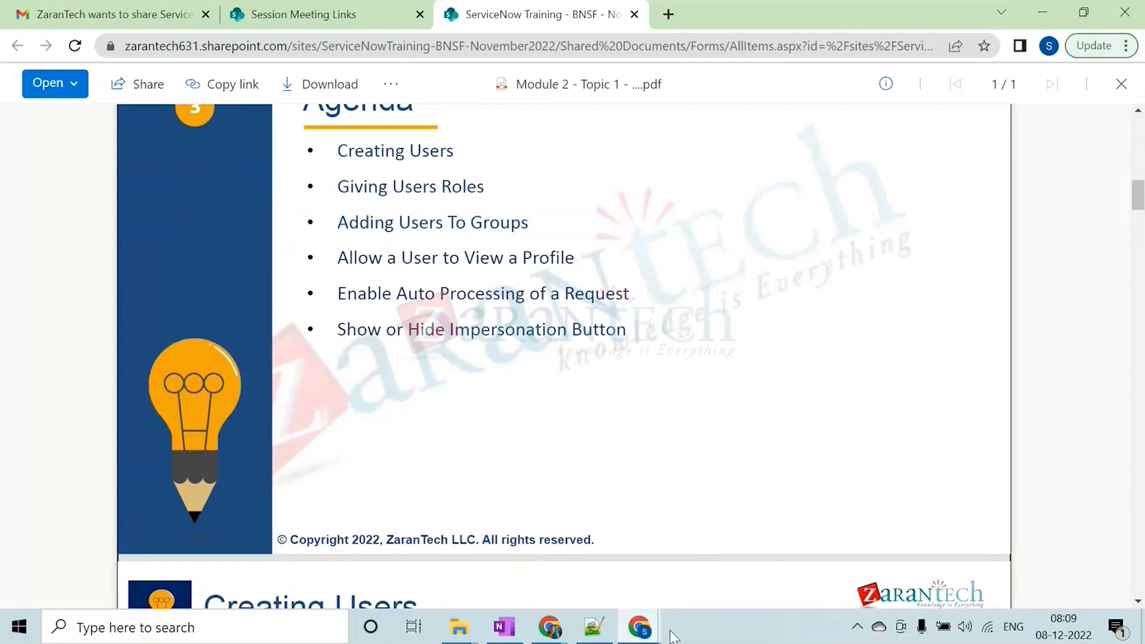
Switch to Notepad++ and add the line "Users -" a few blank lines further down in java program.java
left_click(594, 626)
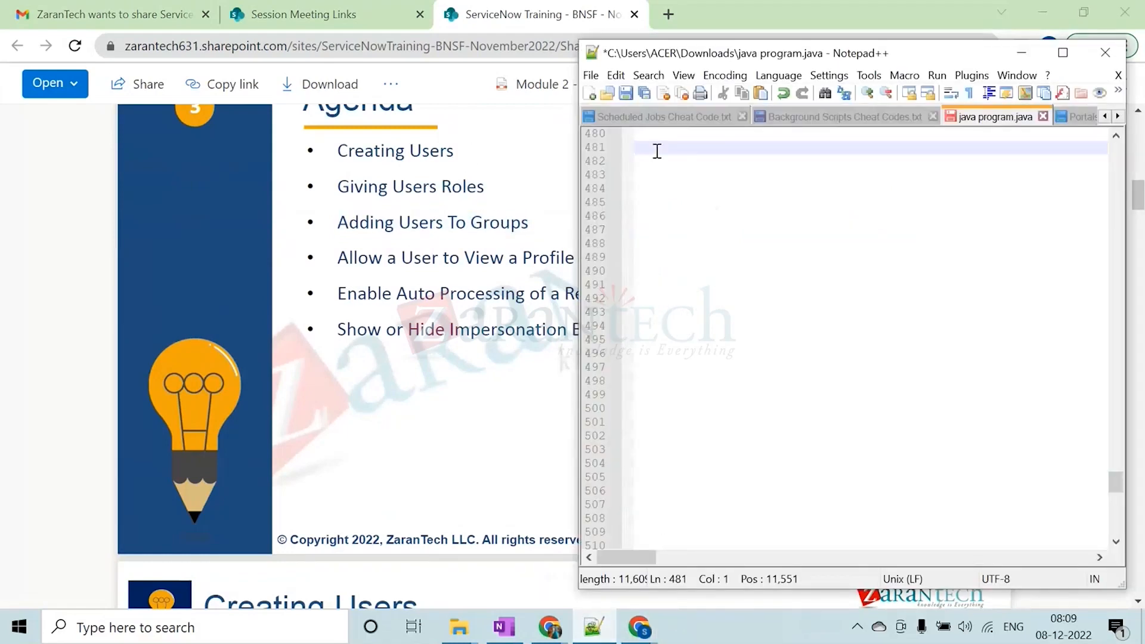
key("Return")
key("Return")
key("Return")
key("Return")
key("Return")
type("Ues")
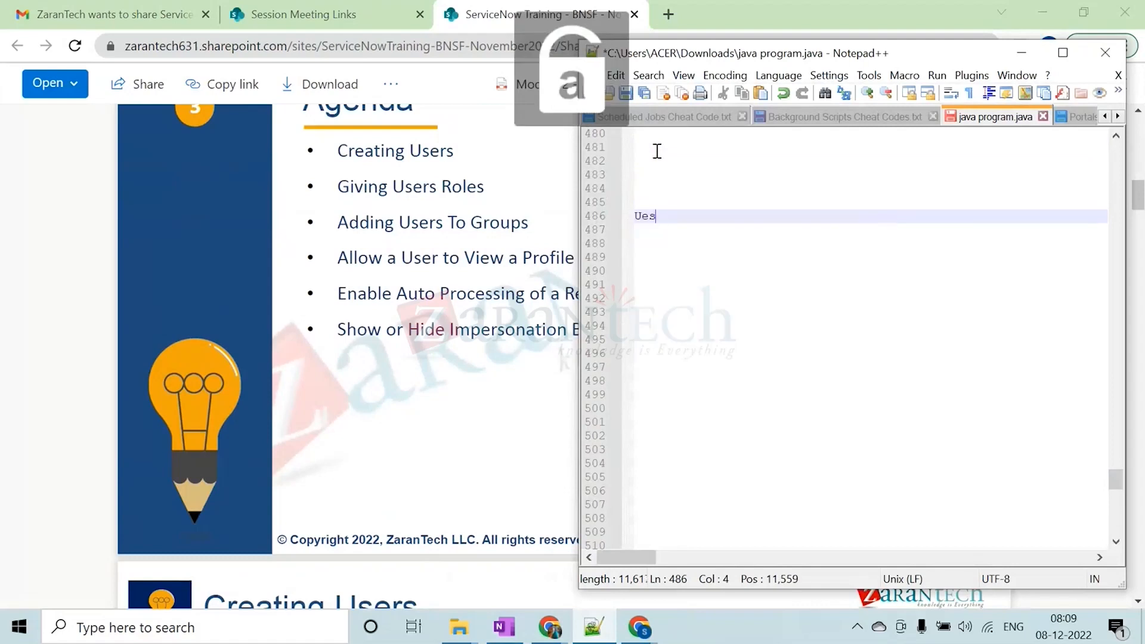
key("BackSpace")
key("BackSpace")
type("sers -")
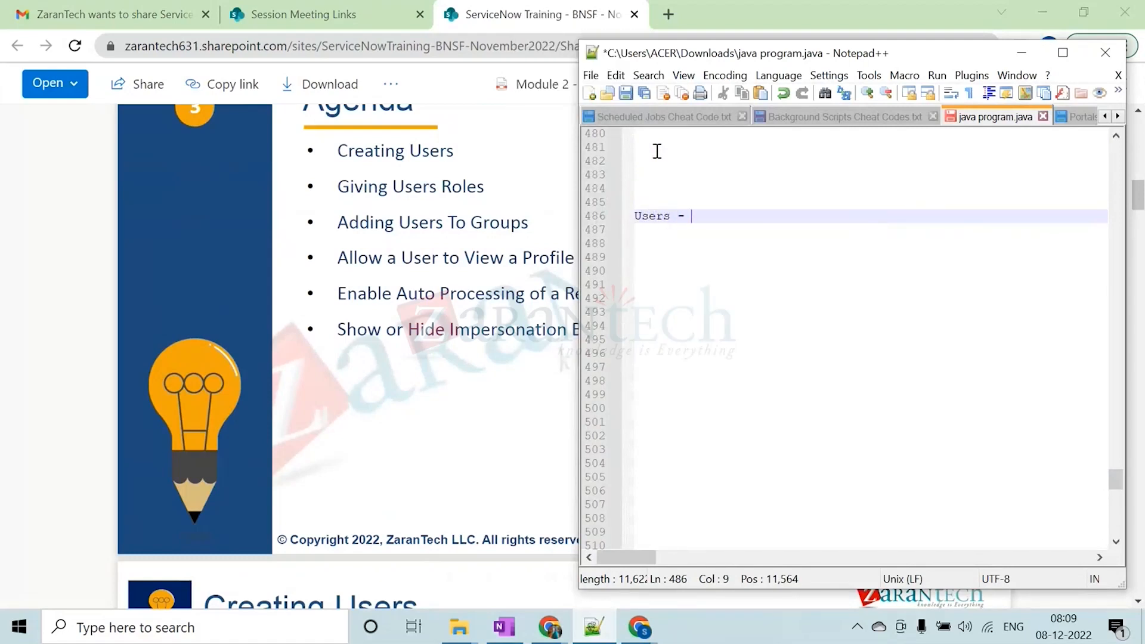
Add the lines "User Roles -" and "Groups -" below the Users line
key("Return")
type("U")
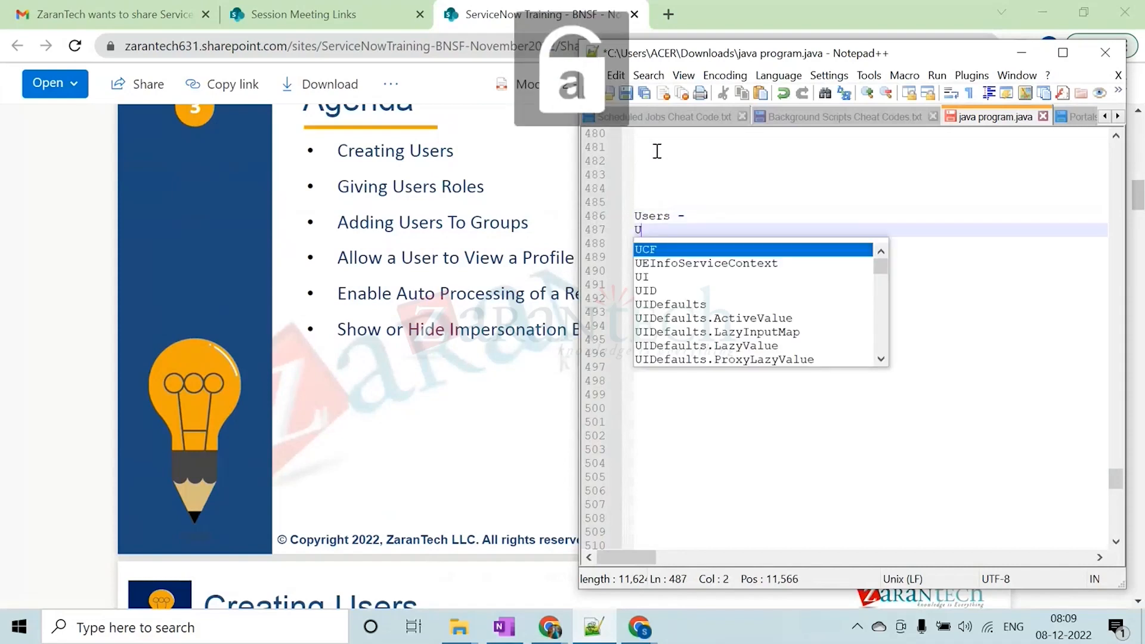
type("ser Ro")
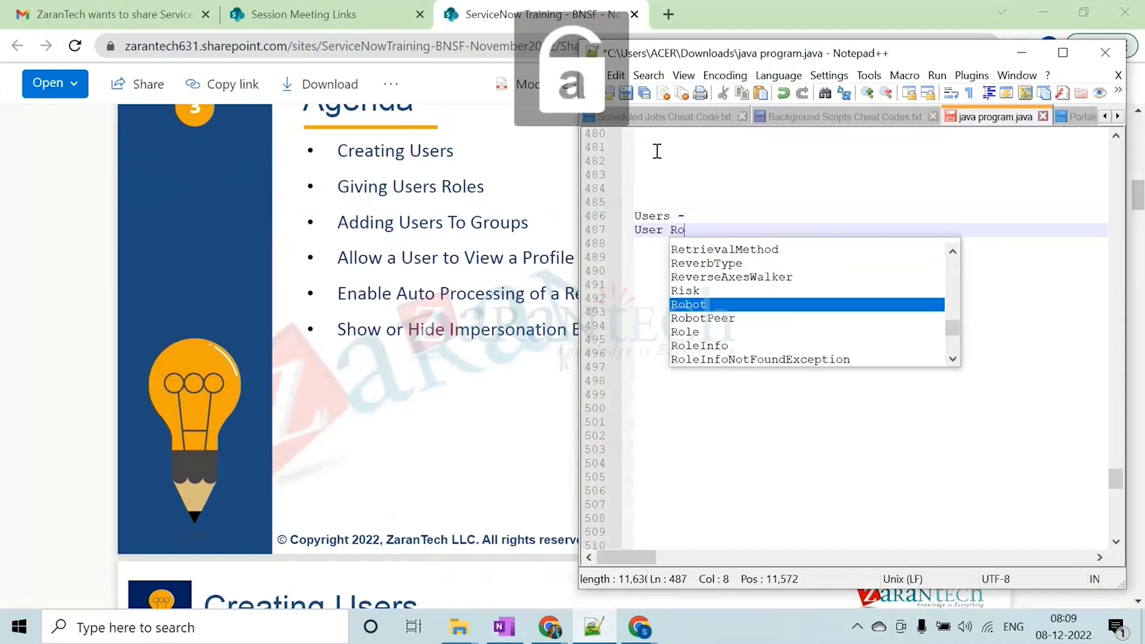
type("les -")
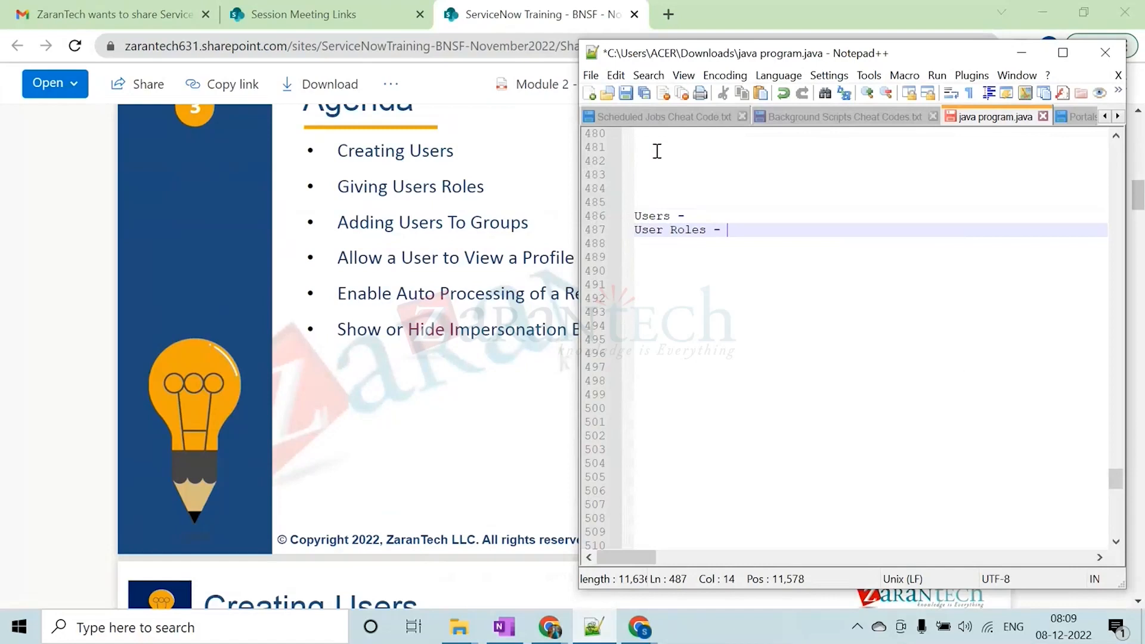
key("Return")
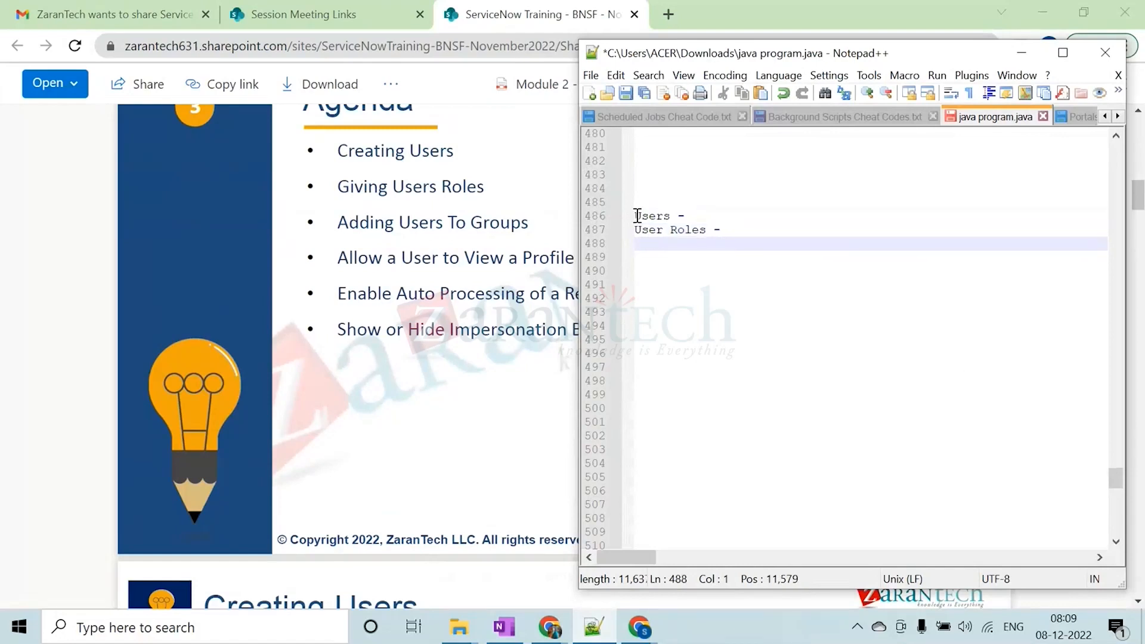
type("Group")
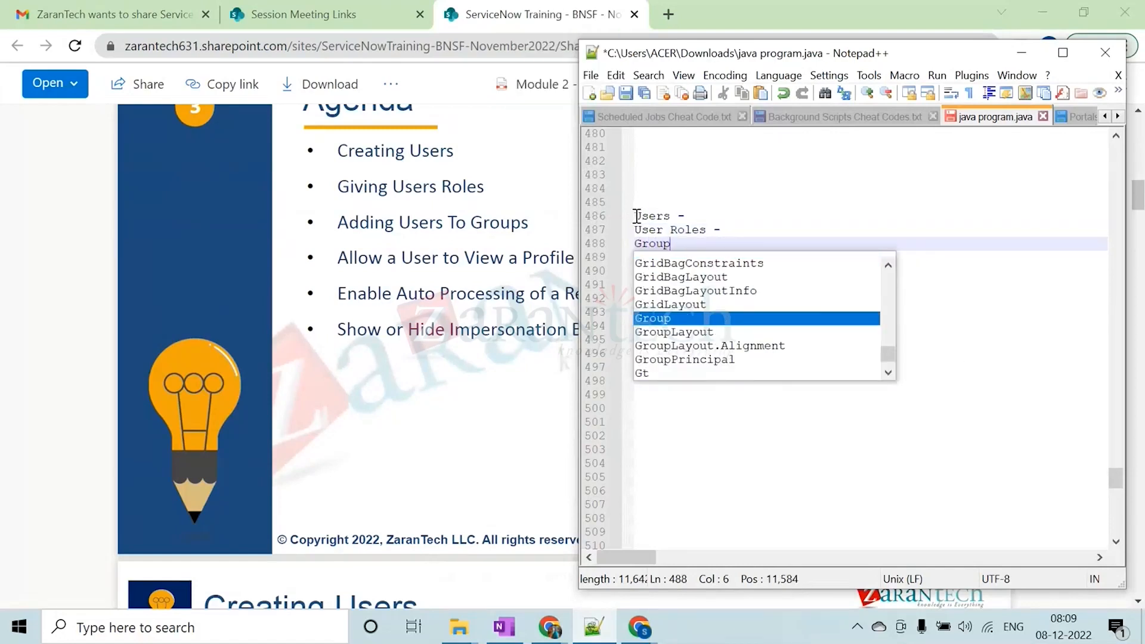
type("s -")
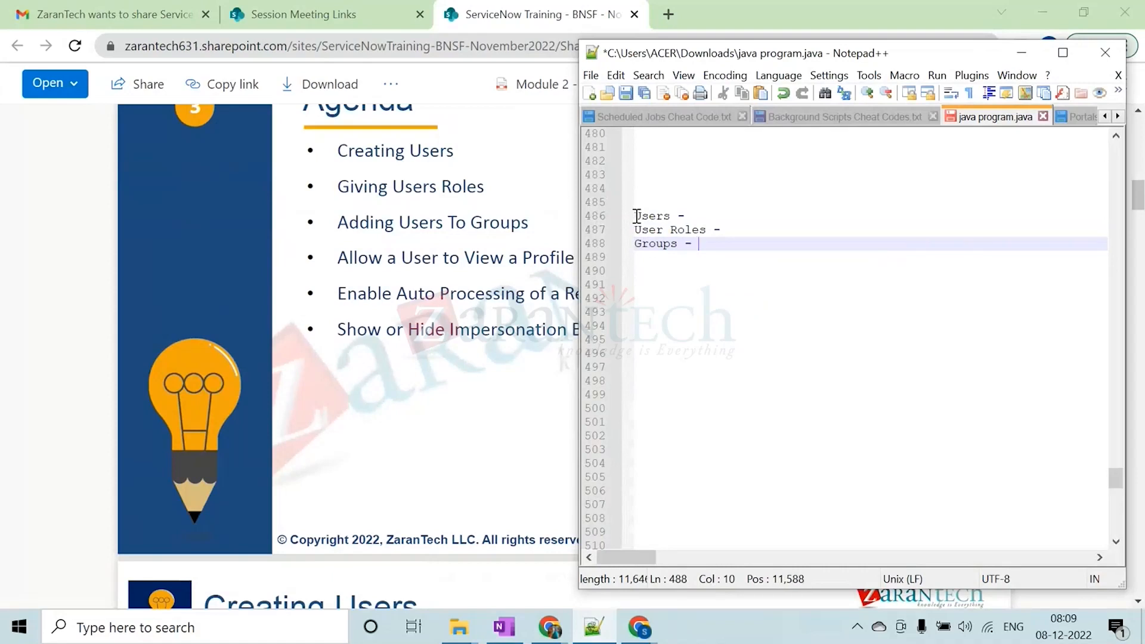
double_click(656, 216)
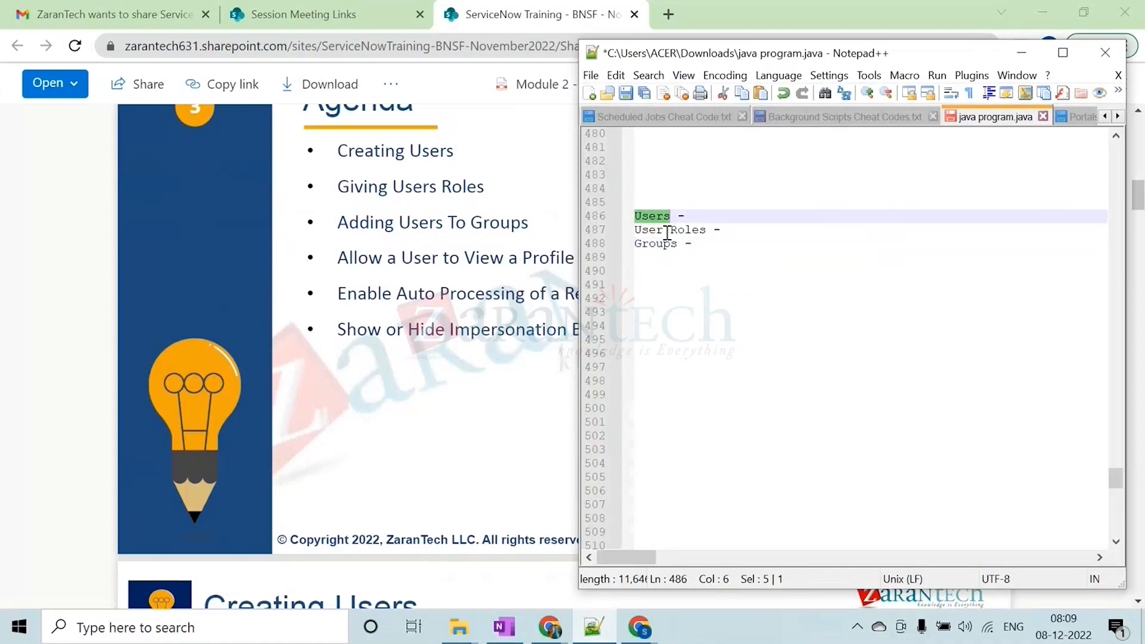
double_click(667, 230)
double_click(657, 243)
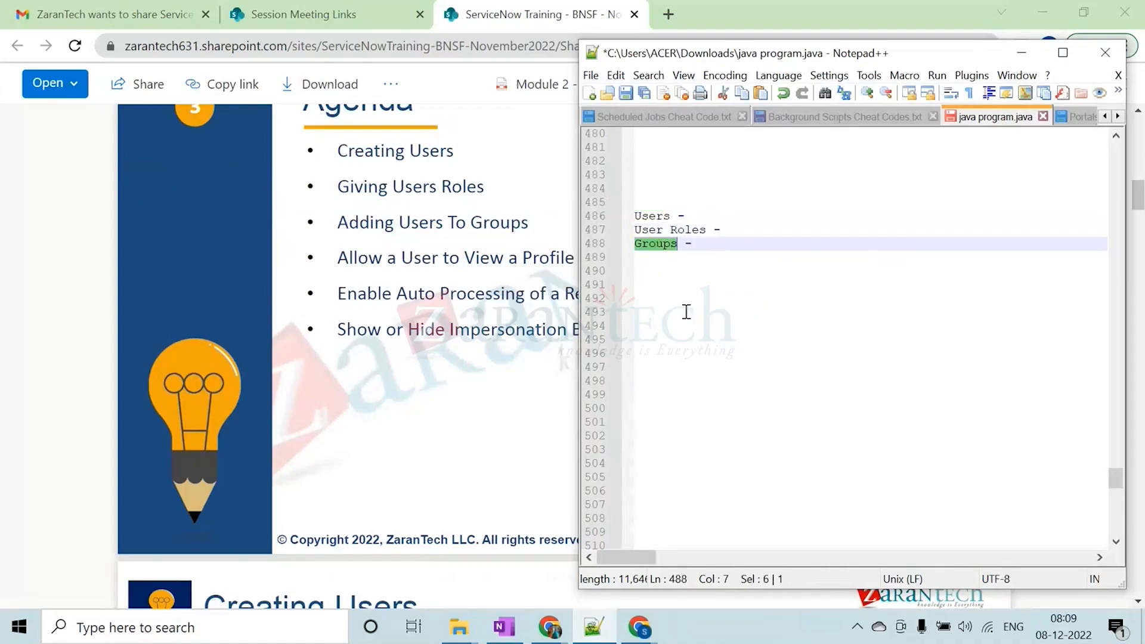
left_click(696, 216)
type("sys")
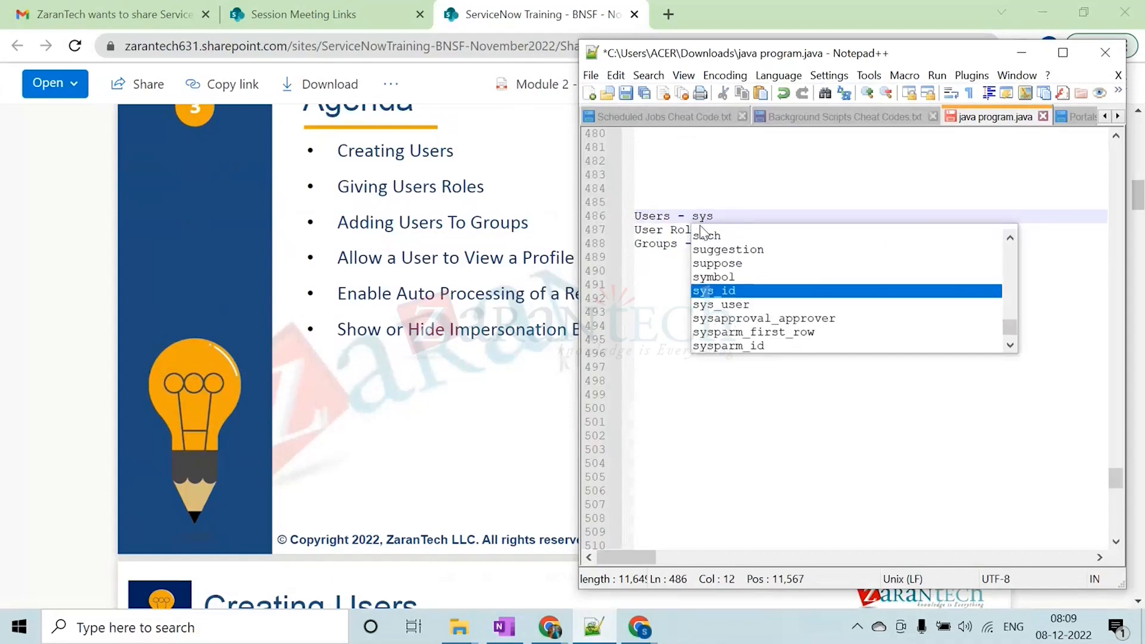
key("BackSpace")
key("BackSpace")
key("BackSpace")
Switch to ServiceNow and open the user table's list in a new tab with the navigator entry sys_user.LIST
left_click(385, 238)
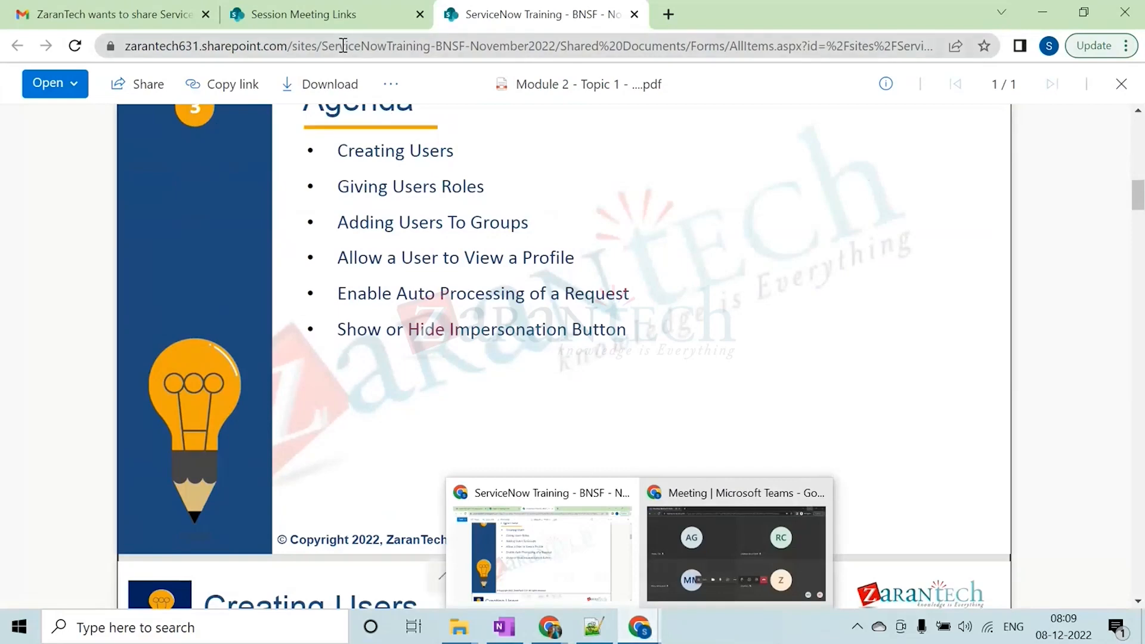
mouse_move(551, 631)
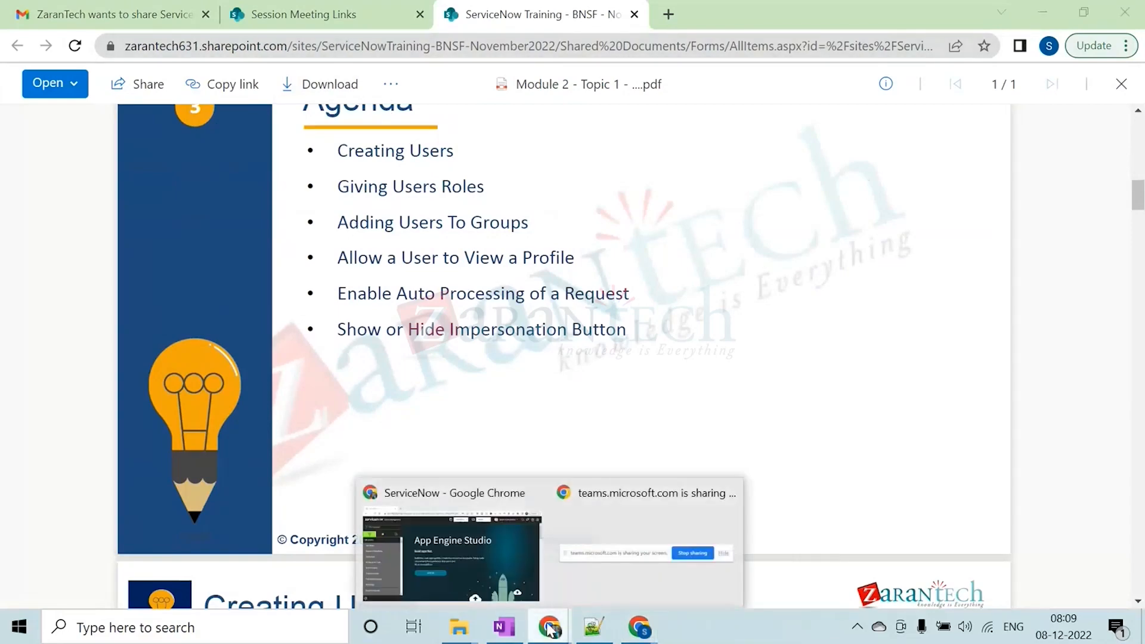
left_click(475, 543)
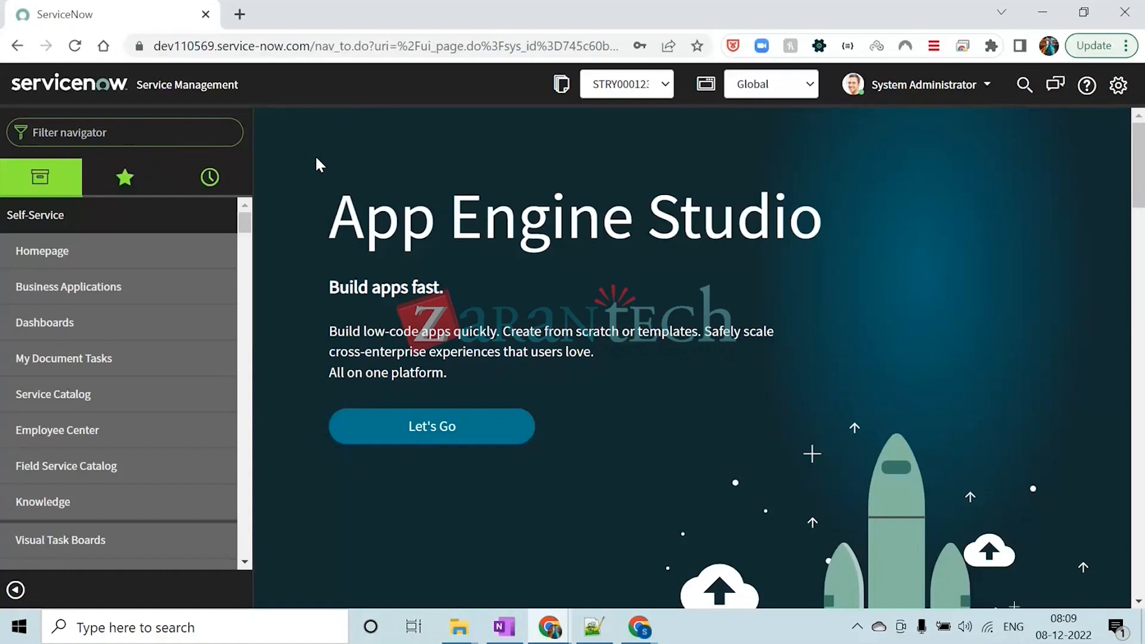
type("sys")
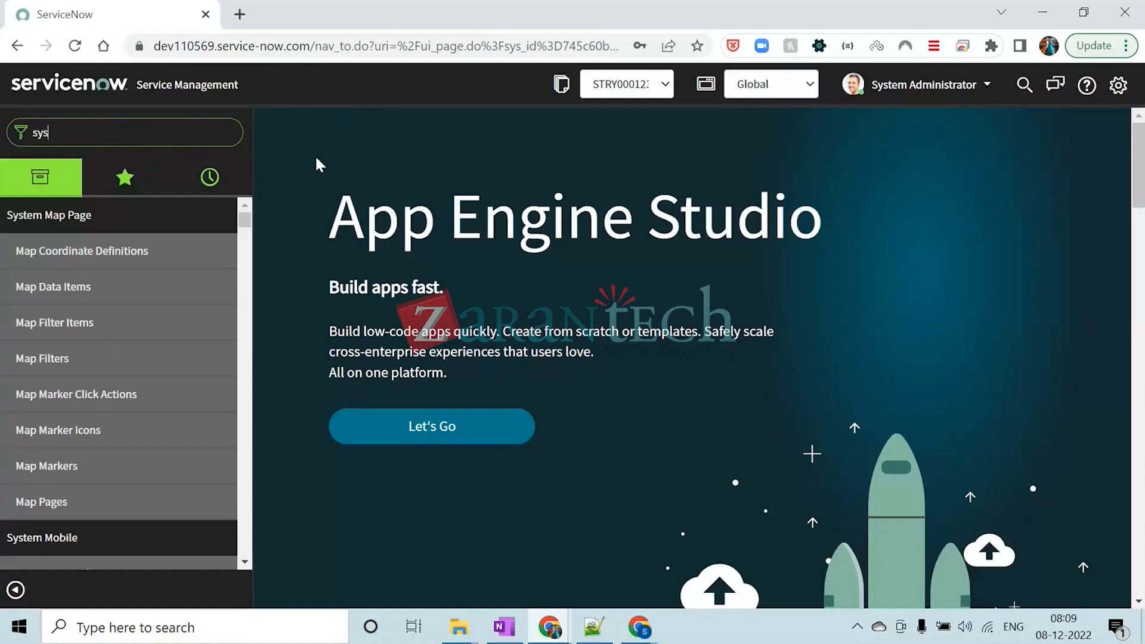
type("_user")
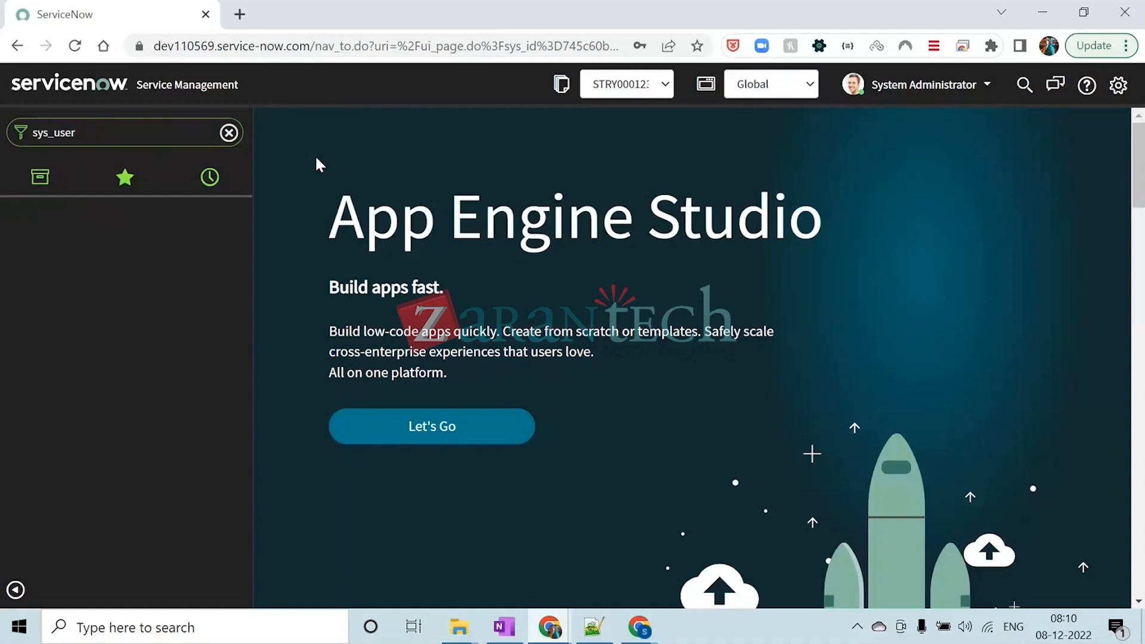
type(".")
key("Caps_Lock")
type("LIST")
key("Return")
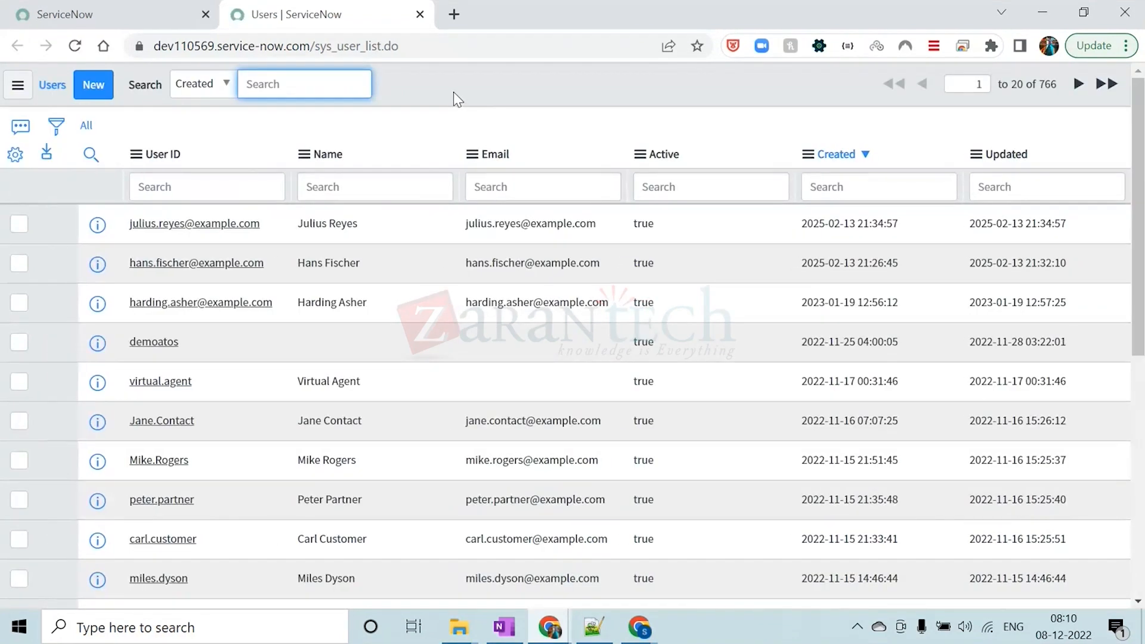
Check the sys_user table name in the page address and browse the list of user records
left_click_drag(315, 46, 361, 48)
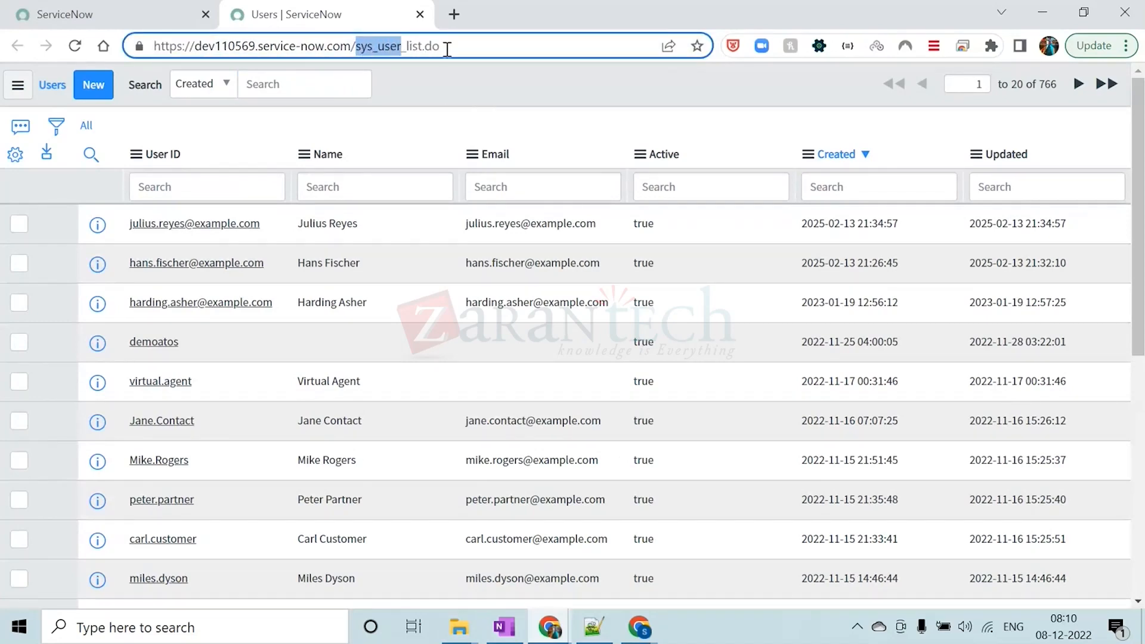
left_click(421, 91)
scroll(420, 92, "down", 6)
scroll(429, 285, "down", 1)
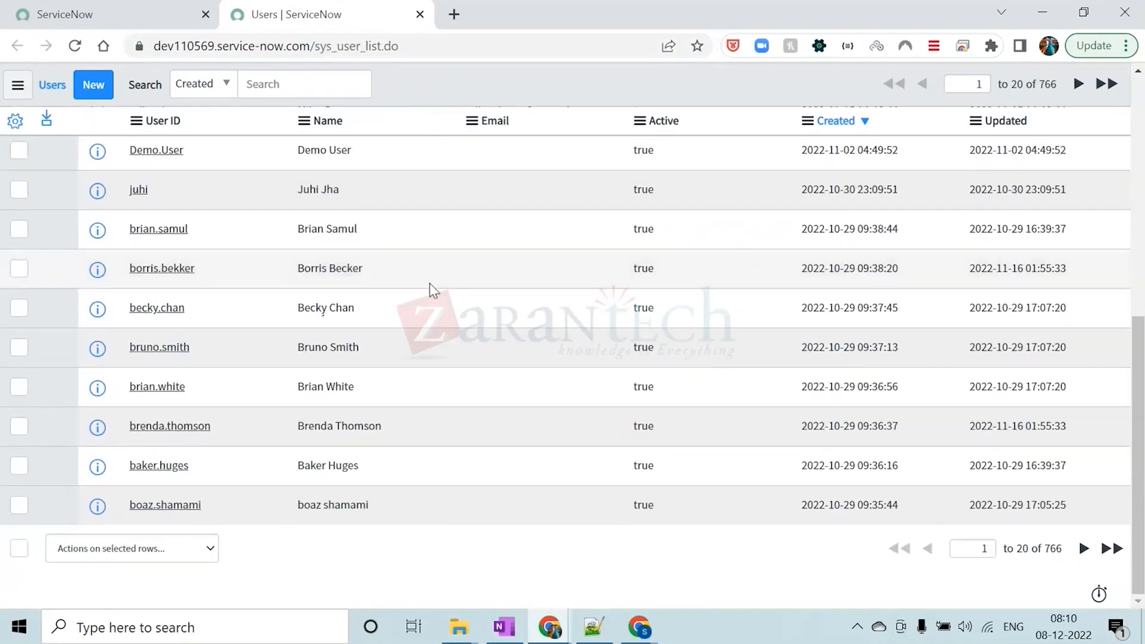
scroll(429, 285, "up", 10)
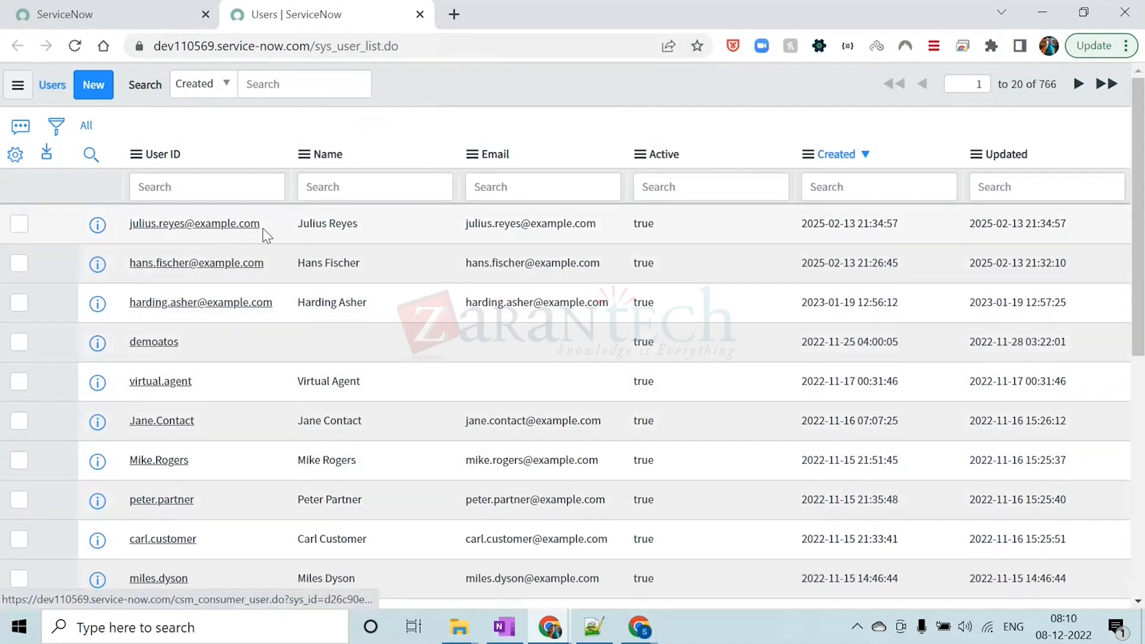
Examine the User ID values of several records throughout the first page of the users list
left_click_drag(269, 224, 130, 224)
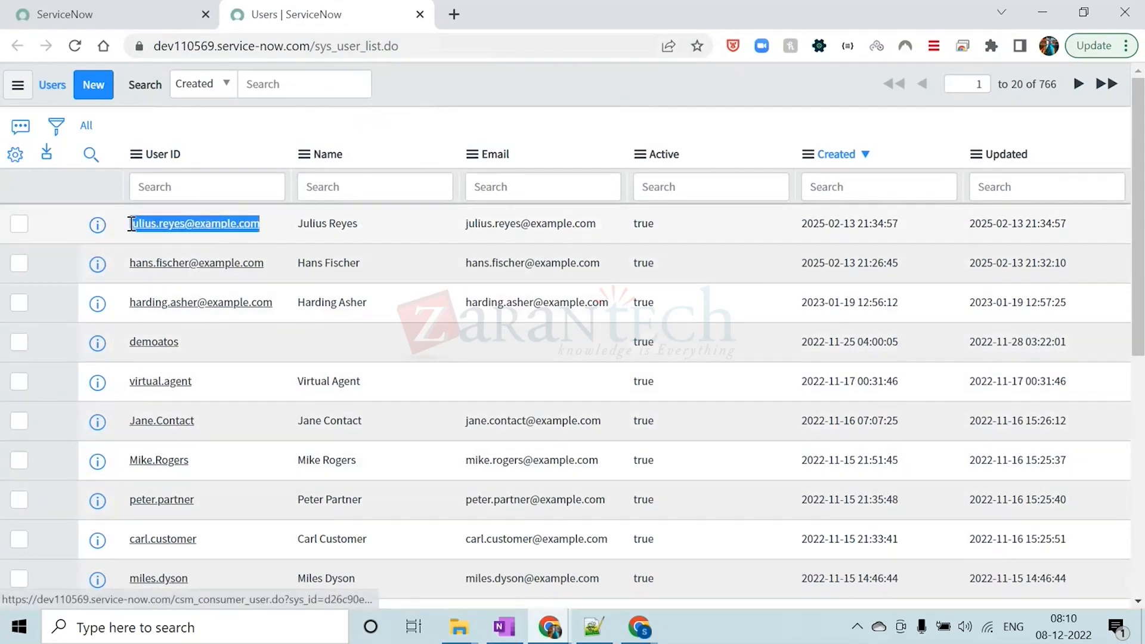
left_click_drag(276, 266, 130, 267)
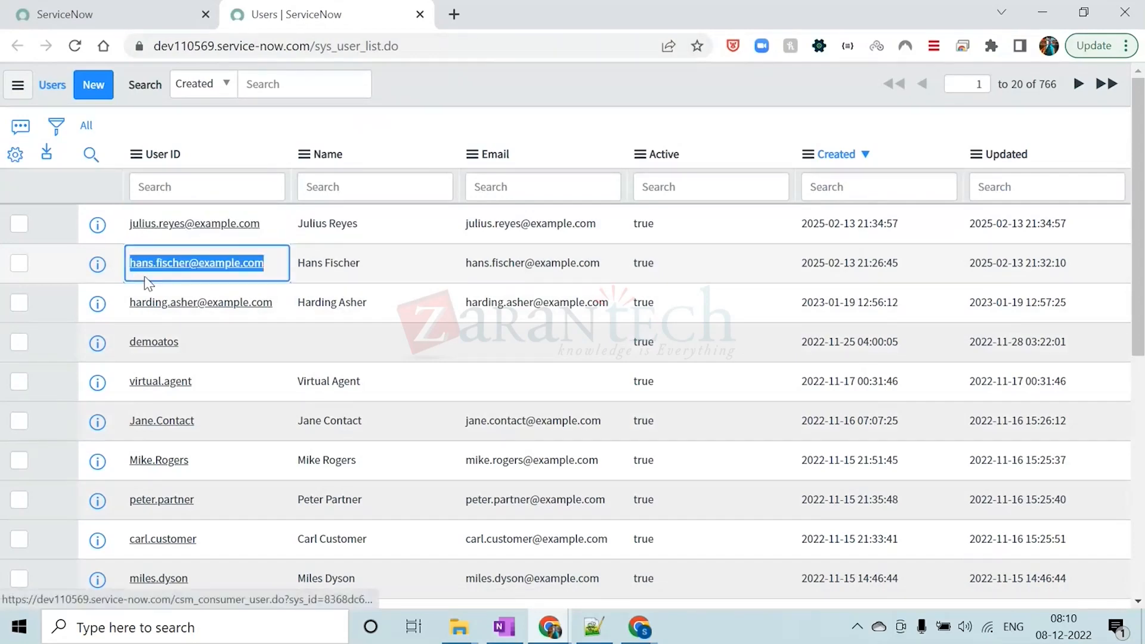
left_click_drag(276, 303, 124, 306)
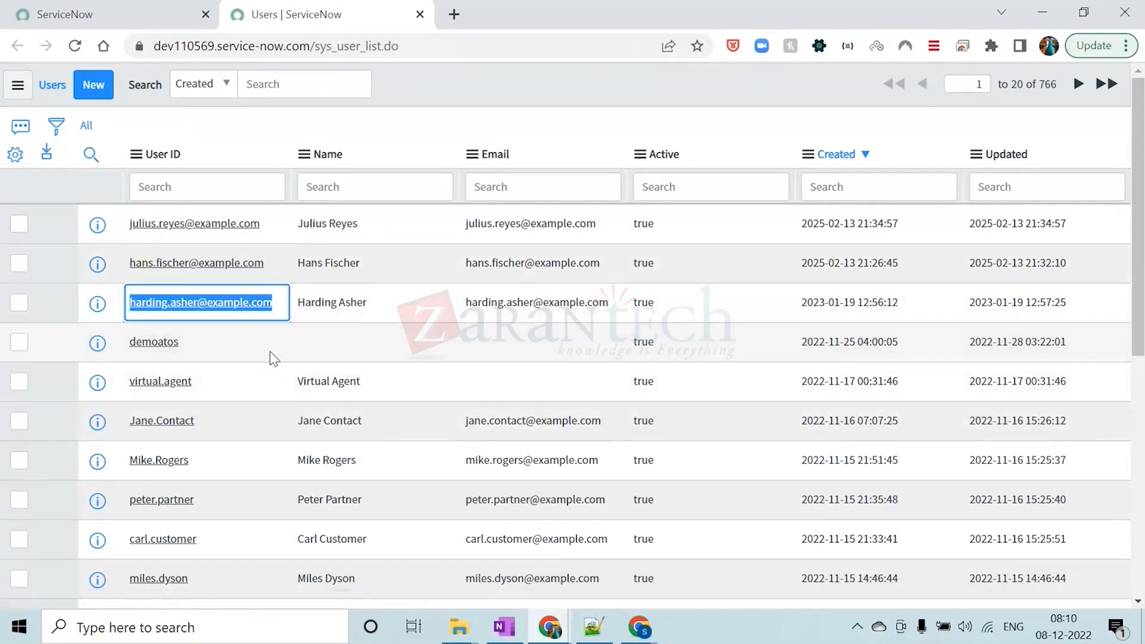
scroll(270, 353, "down", 5)
left_click_drag(150, 389, 128, 388)
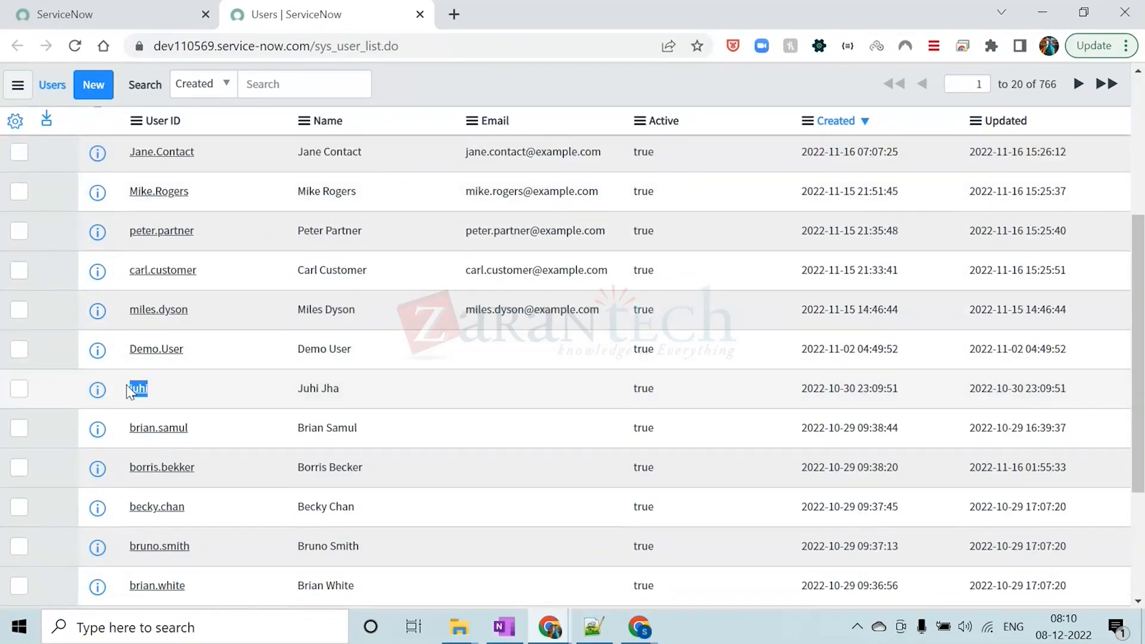
left_click_drag(189, 349, 131, 349)
scroll(245, 307, "down", 4)
left_click_drag(197, 387, 128, 387)
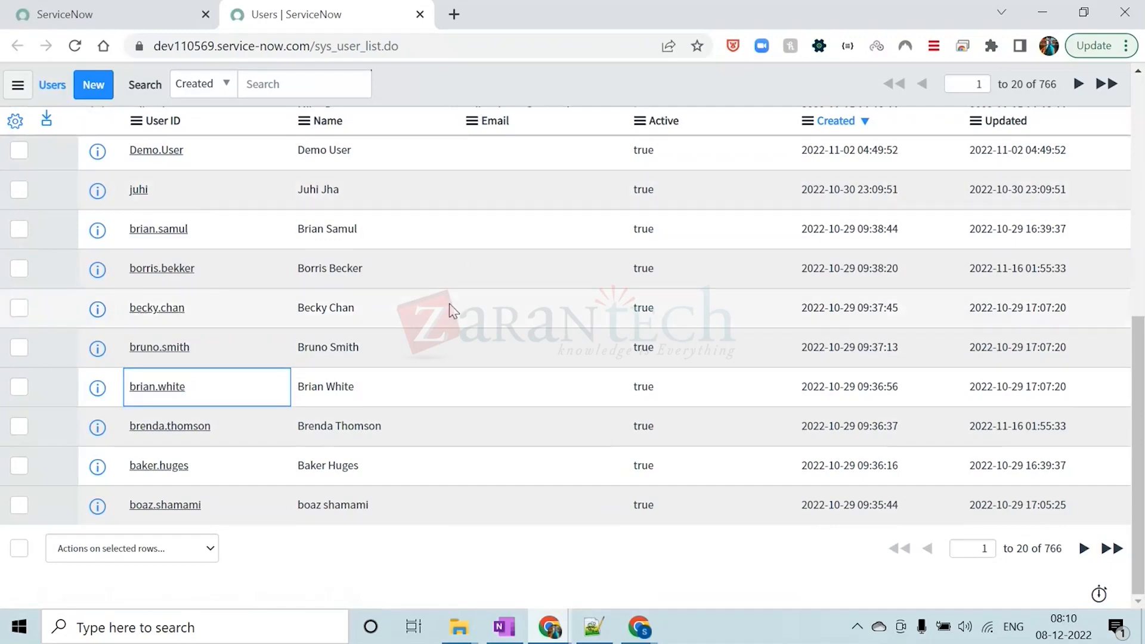
scroll(450, 312, "up", 5)
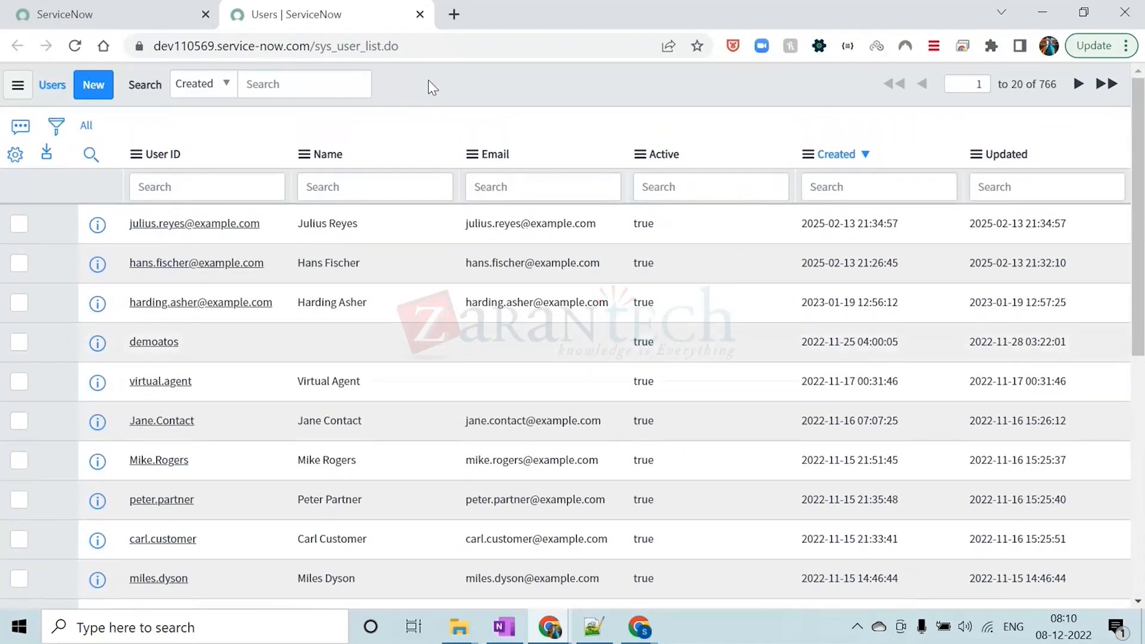
Switch to Notepad++ and add the table name sys_user after "Users -"
left_click(593, 626)
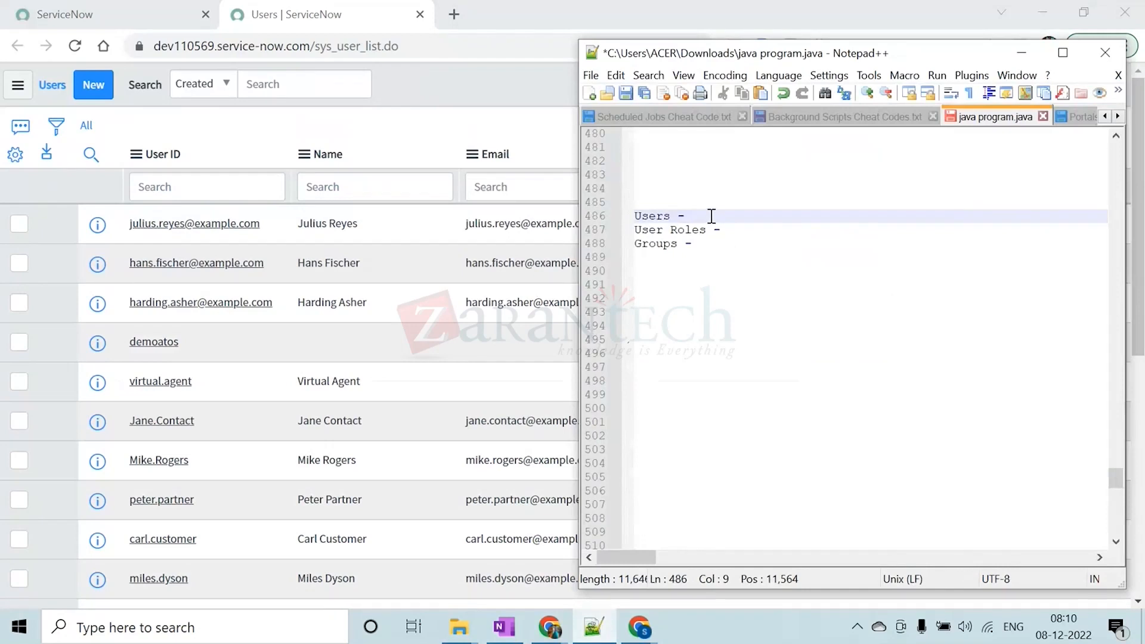
type("SYS")
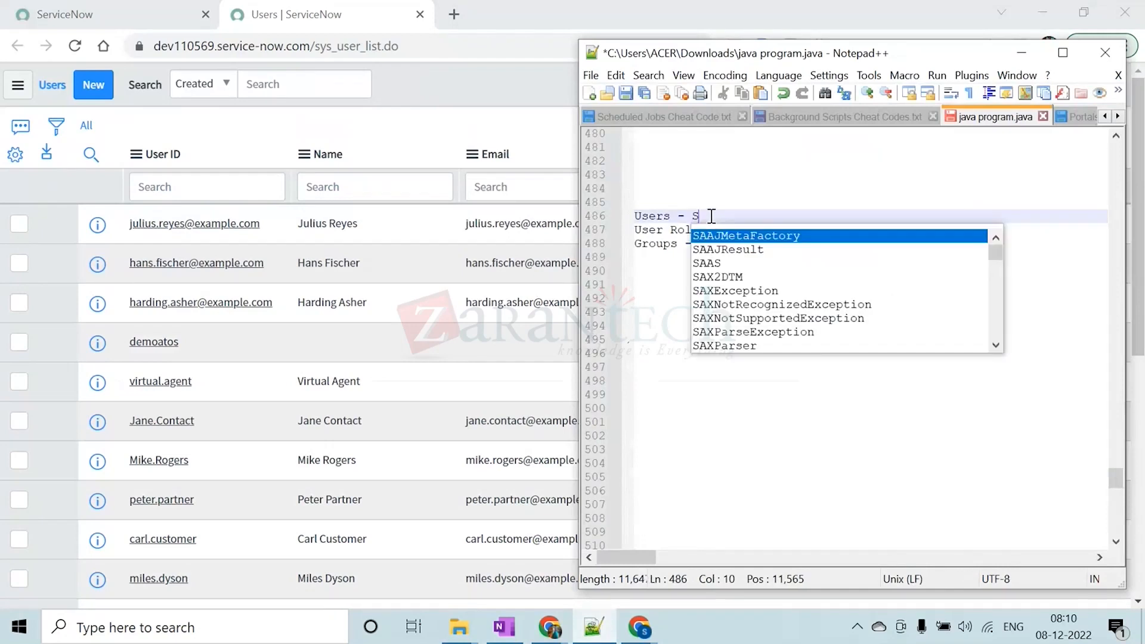
key("BackSpace")
key("BackSpace")
key("BackSpace")
key("Caps_Lock")
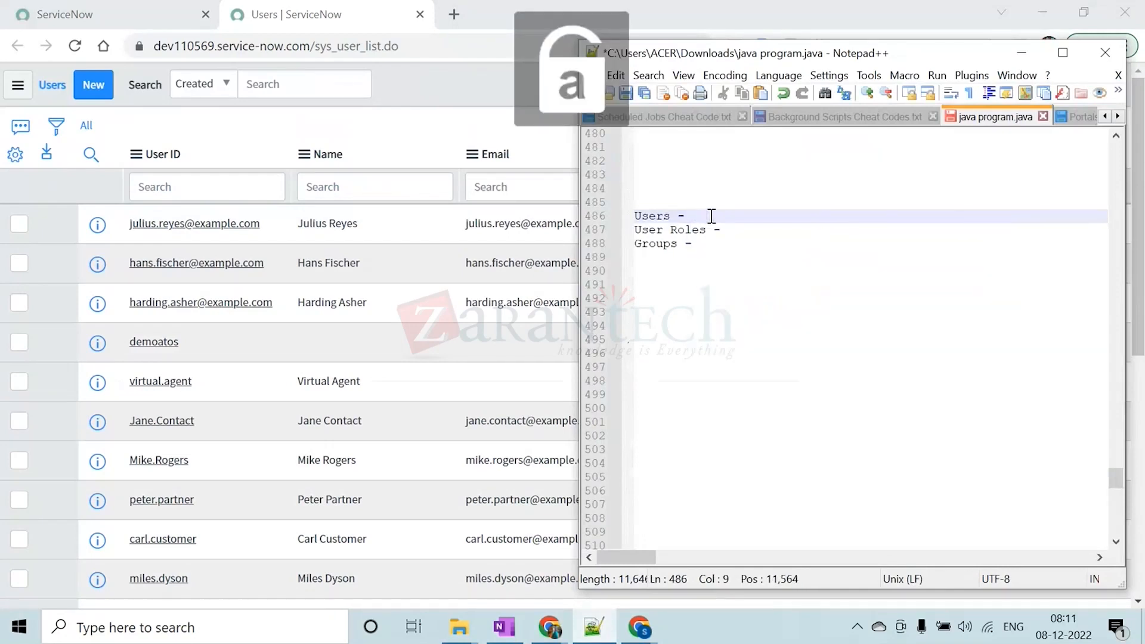
type("sys_user")
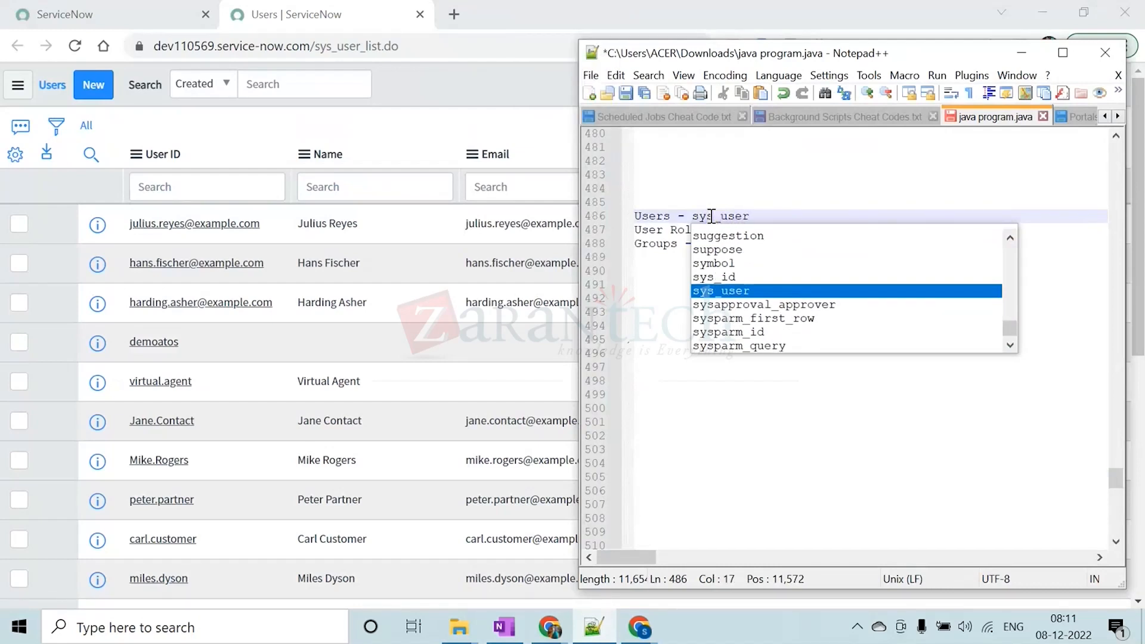
Append "| List : sys_user.LIST" to the Users line
key("BackSpace")
type("|")
key("Caps_Lock")
type("L")
key("Caps_Lock")
type("ist ")
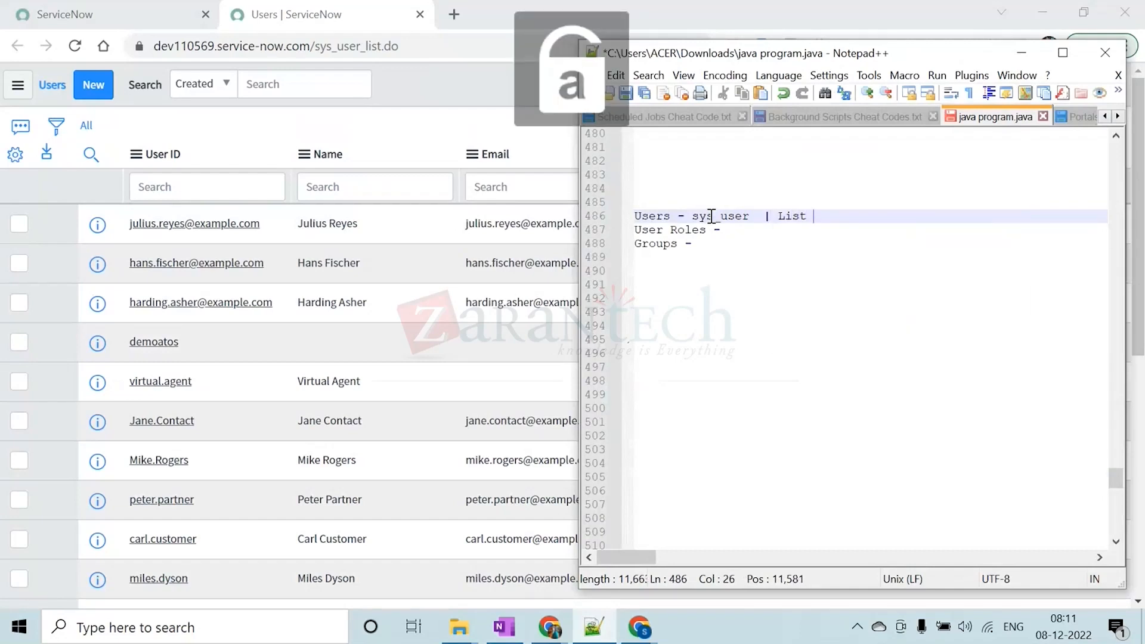
type(": ")
type("sys_user")
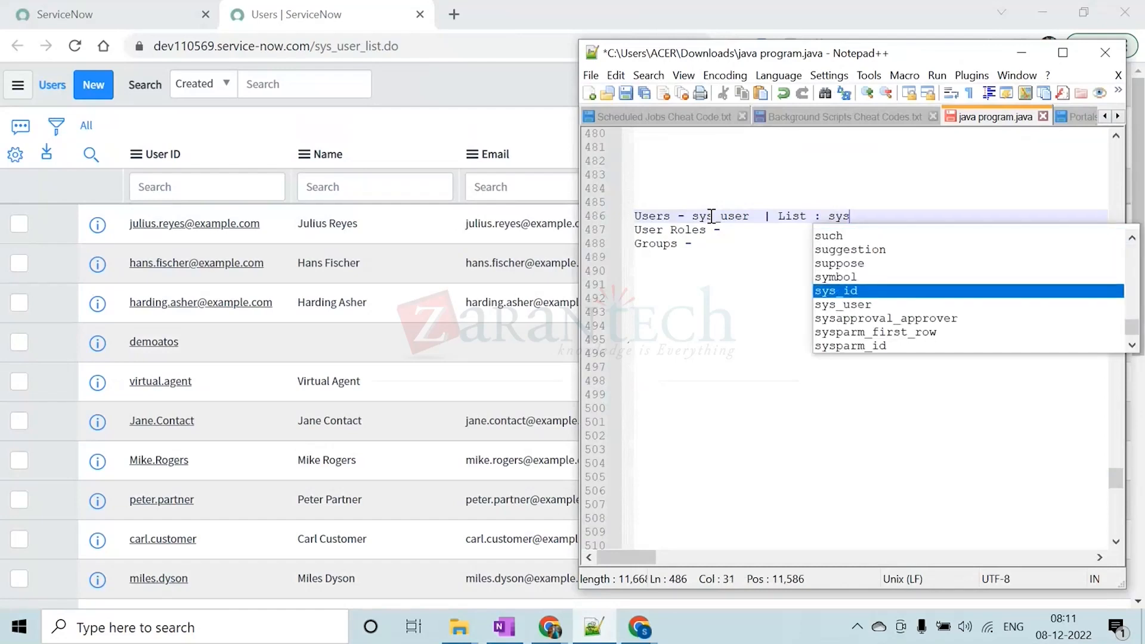
type(".")
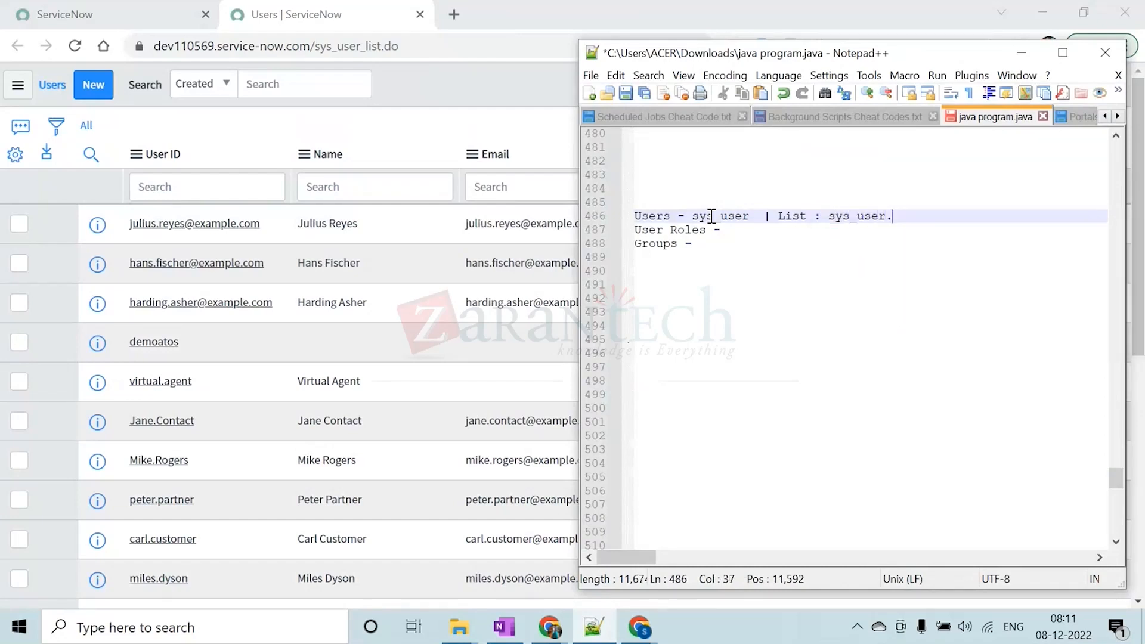
key("Caps_Lock")
type("LIST  |")
Append "| Form : sys_user.FORM" to the Users line after the list entry
key("Caps_Lock")
type("f")
key("Caps_Lock")
type("ORM")
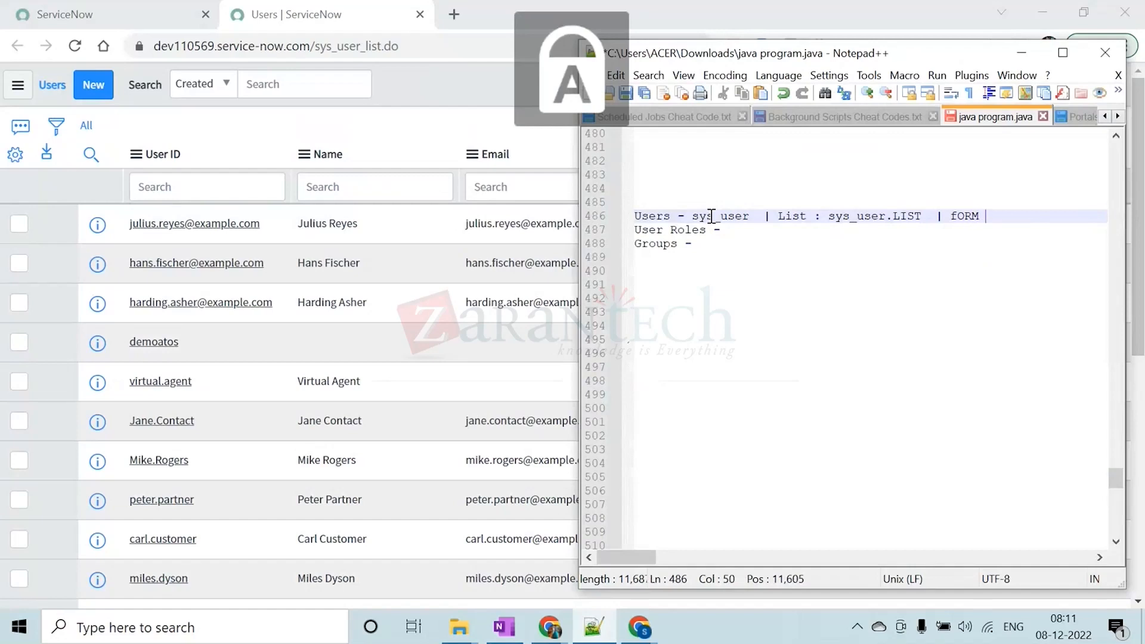
key("BackSpace")
key("BackSpace")
key("BackSpace")
key("Caps_Lock")
type("F")
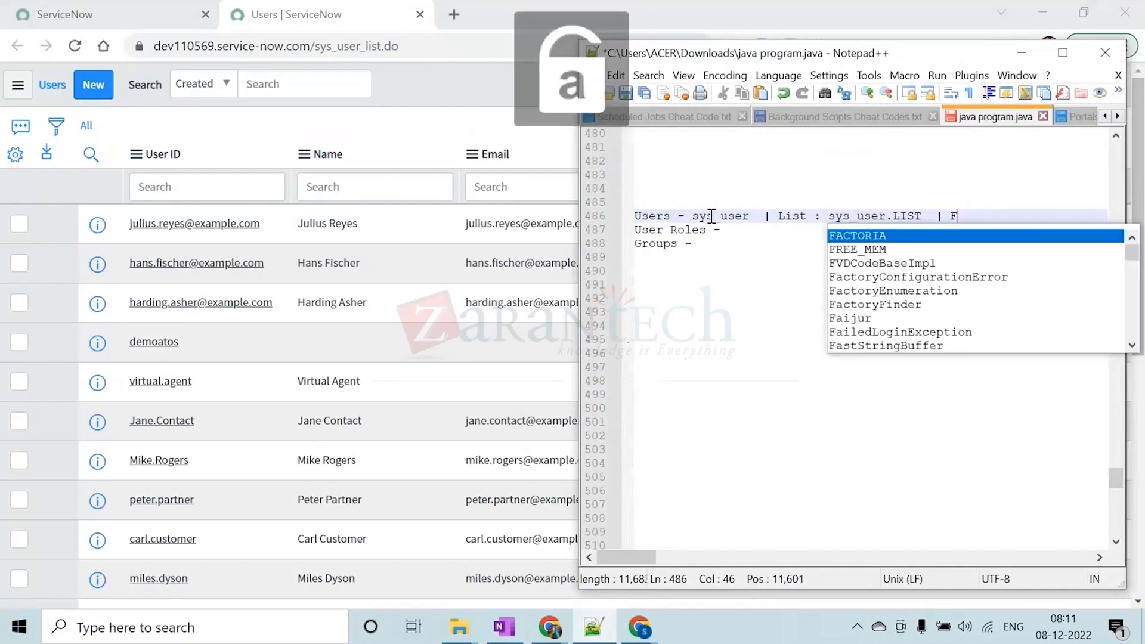
type("orm : sus")
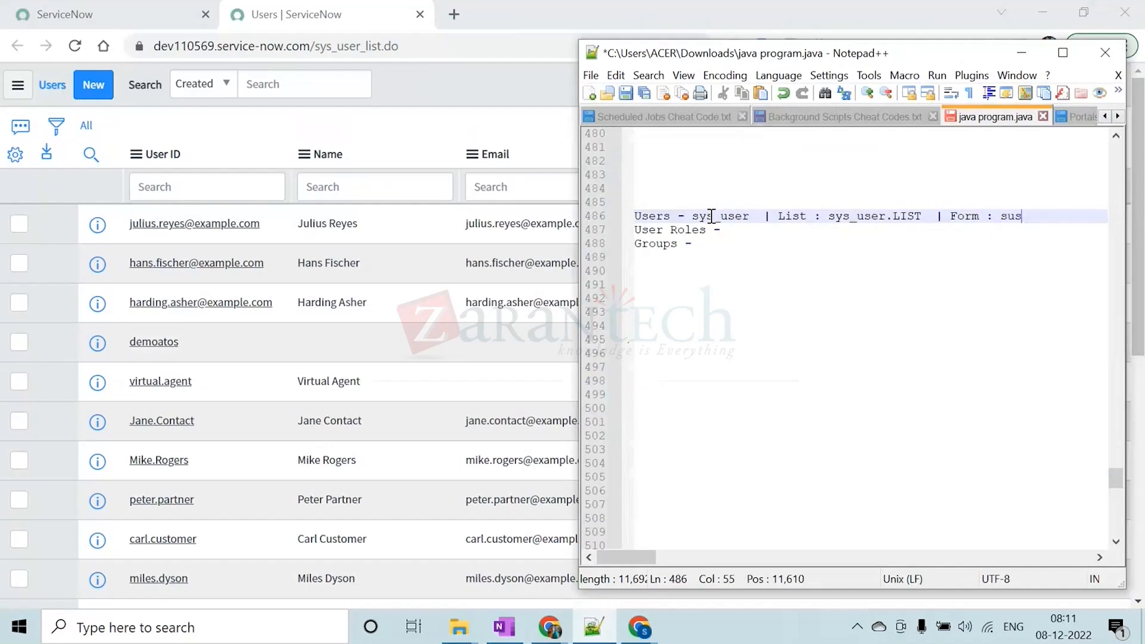
key("BackSpace")
key("BackSpace")
key("BackSpace")
type("sys_us")
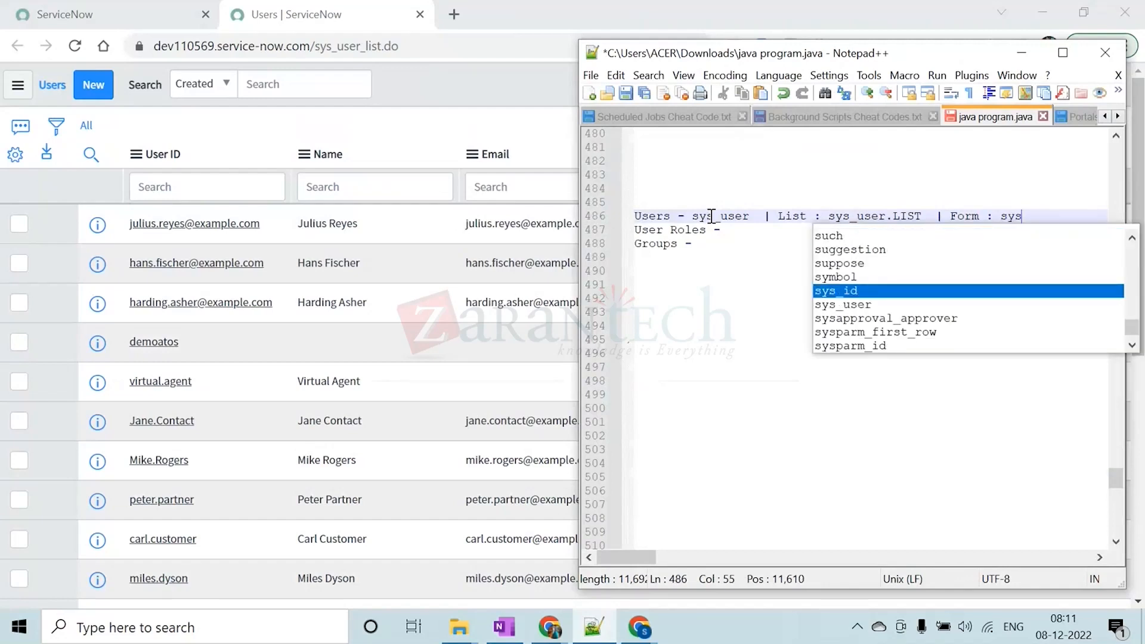
type("er")
key("Escape")
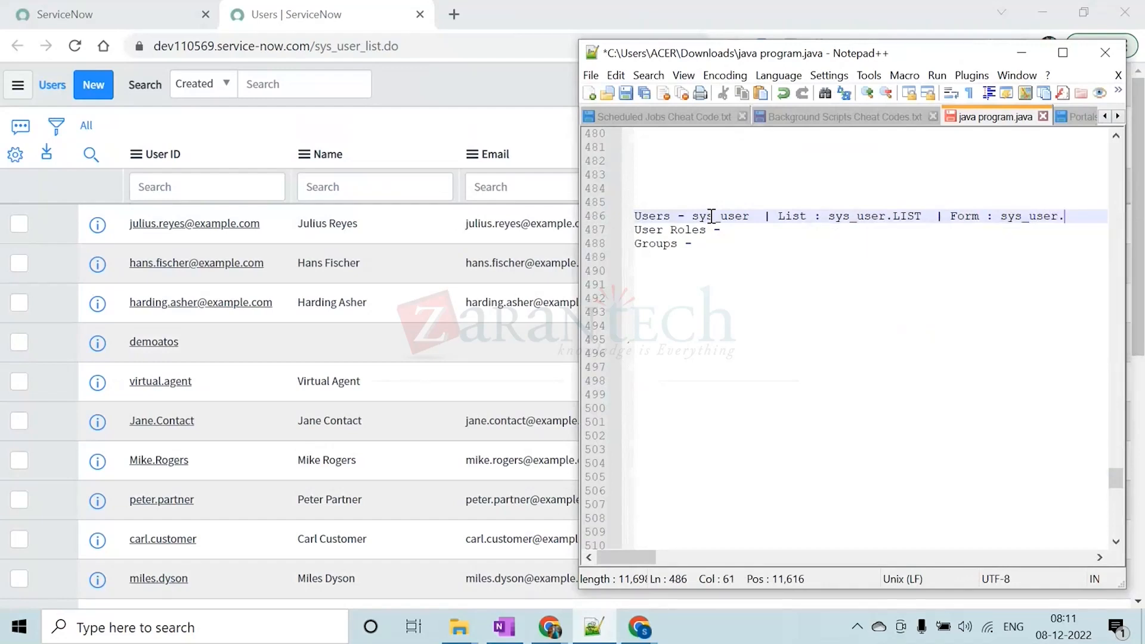
type(".")
key("Caps_Lock")
type("FORM")
key("BackSpace")
Switch back to ServiceNow, start a new user record from the Users list and look over its form fields
left_click(499, 80)
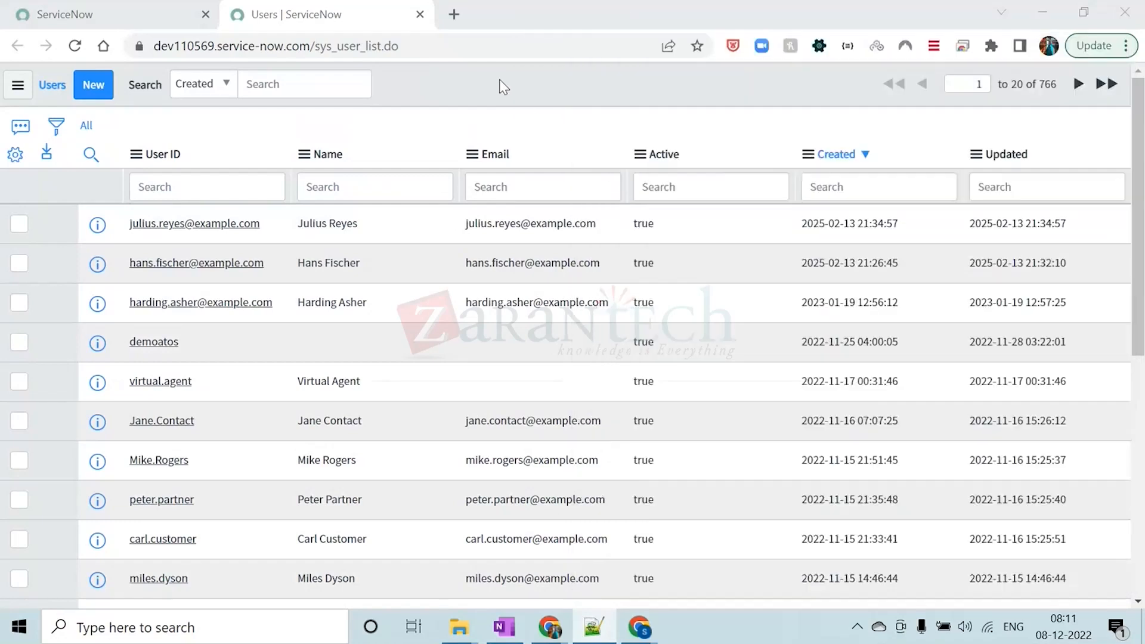
left_click(94, 87)
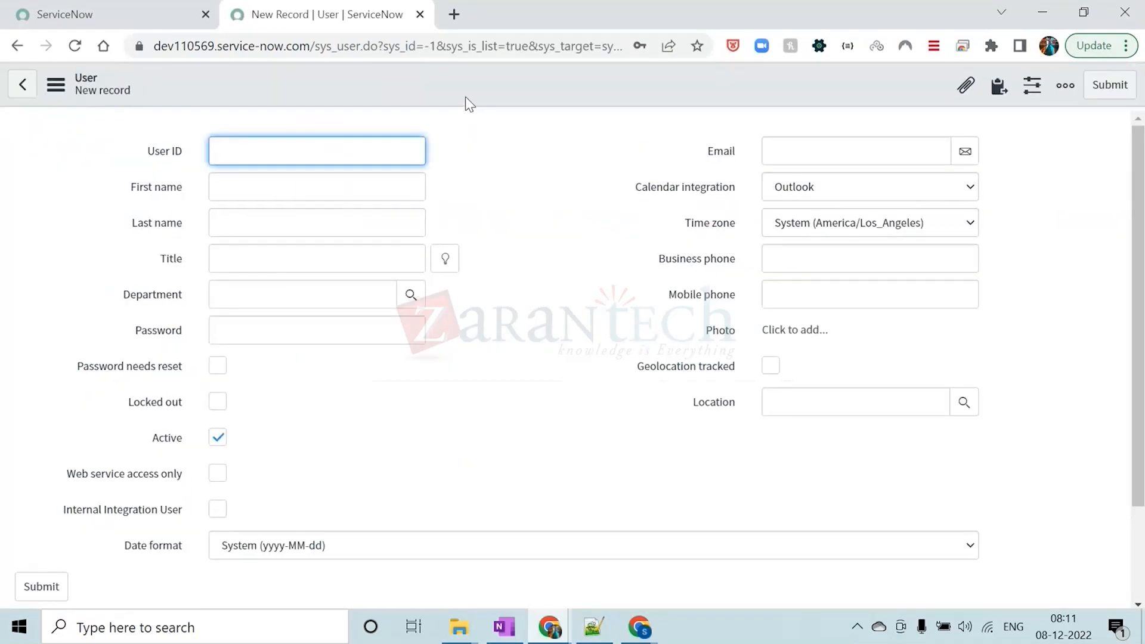
left_click(465, 233)
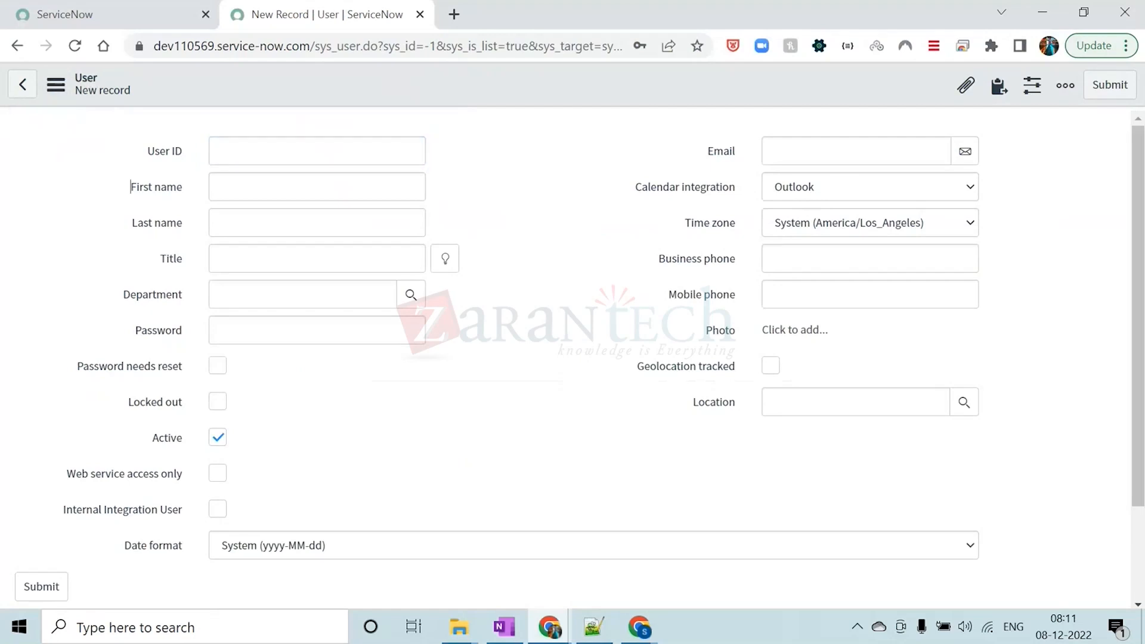
scroll(534, 133, "down", 2)
scroll(539, 137, "up", 2)
Set the new user's User ID to Test.Demo
left_click(322, 153)
key("Caps_Lock")
type("t")
key("Caps_Lock")
type("EST")
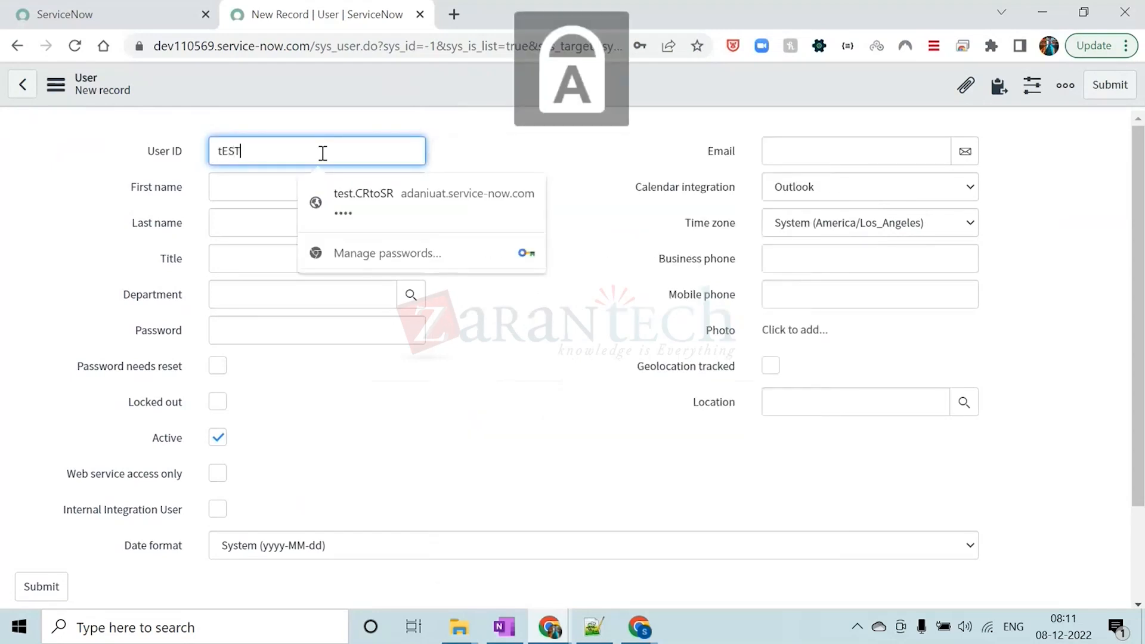
key("BackSpace")
key("BackSpace")
key("BackSpace")
key("BackSpace")
type("T")
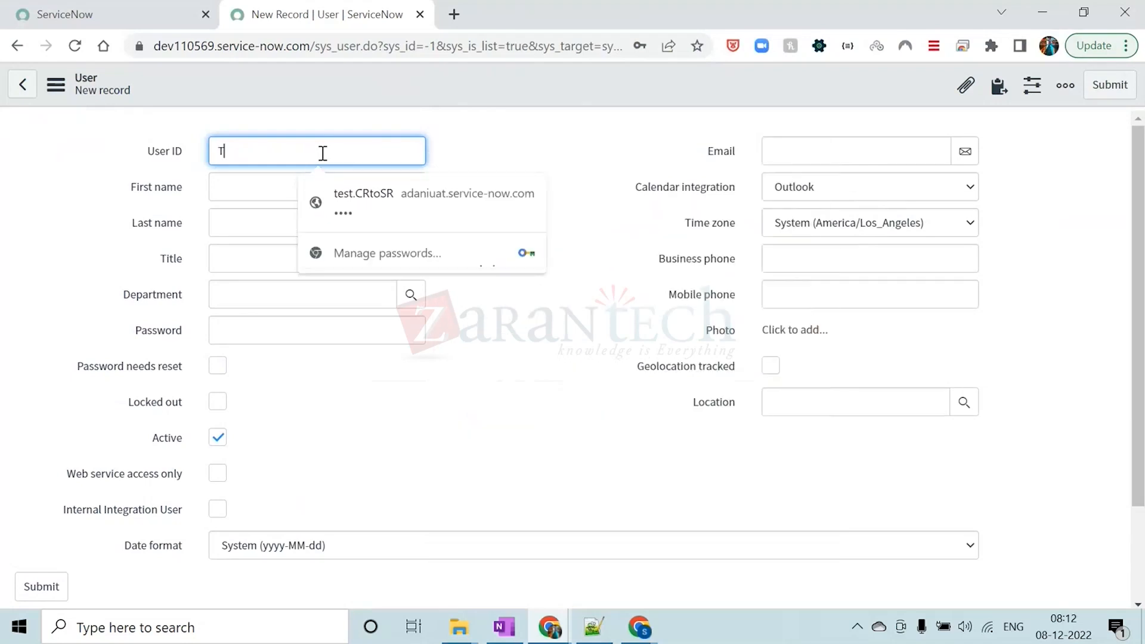
key("Caps_Lock")
type("est")
left_click(516, 128)
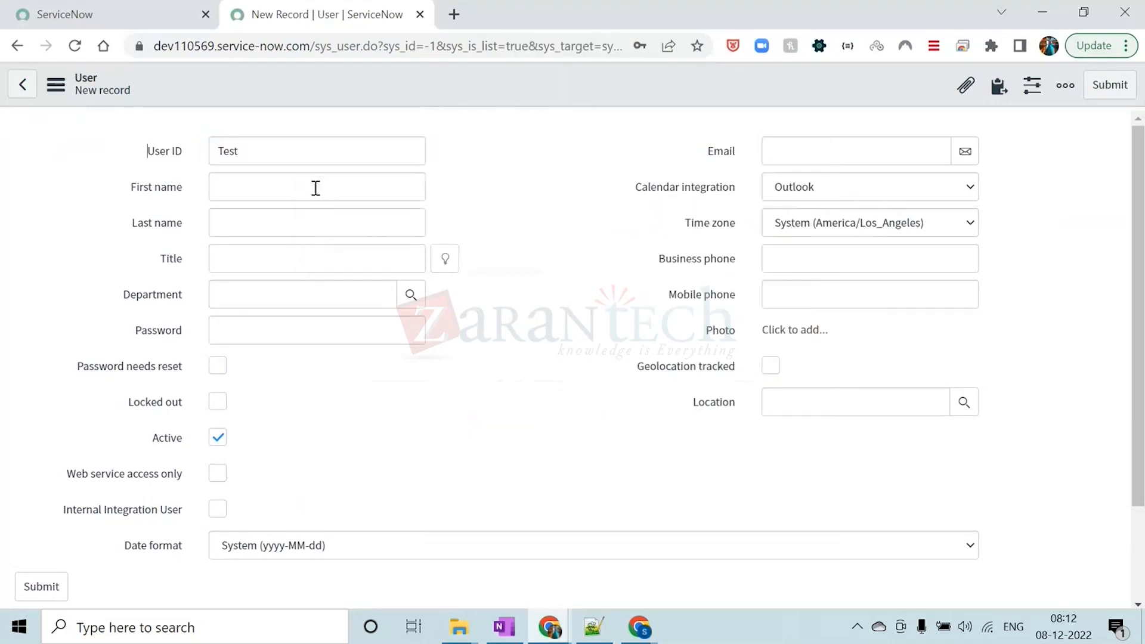
left_click(306, 148)
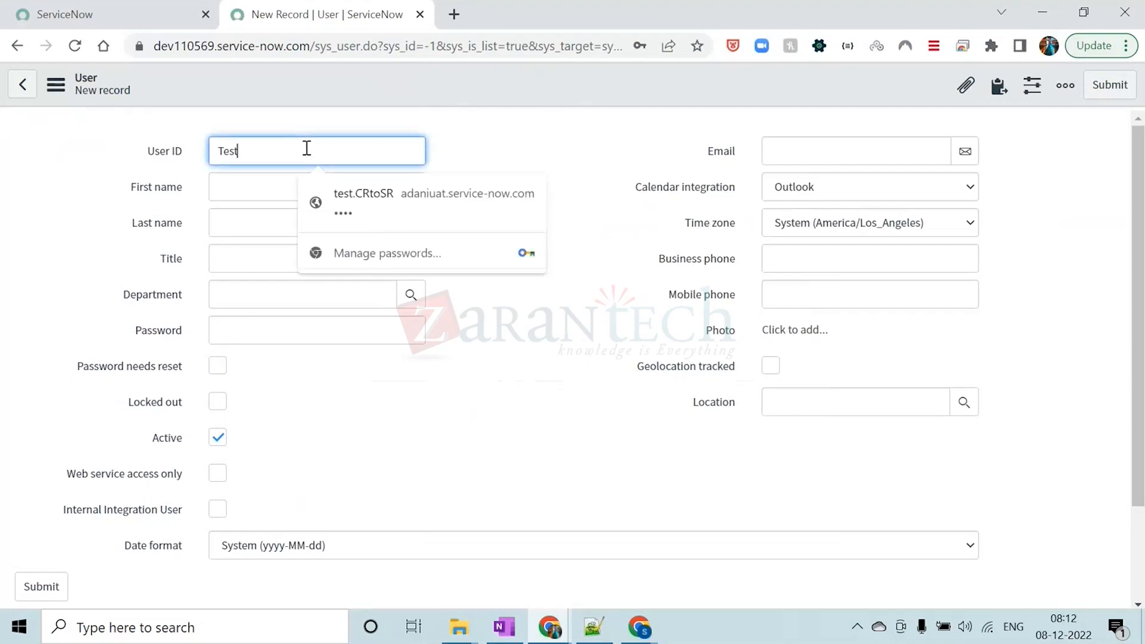
type(".Dem")
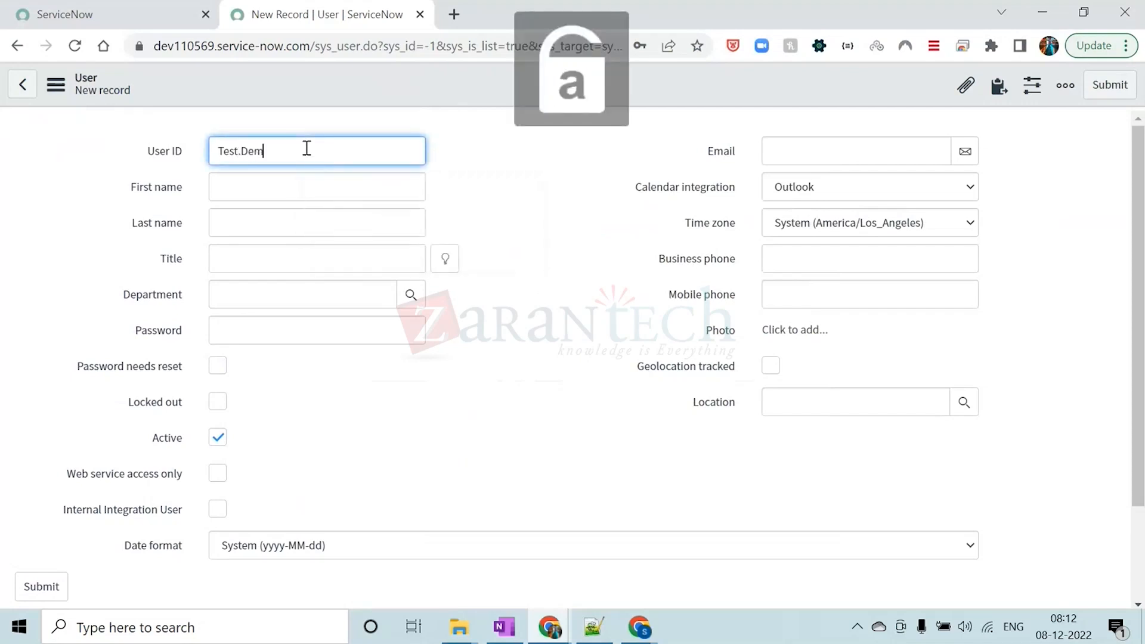
type("o")
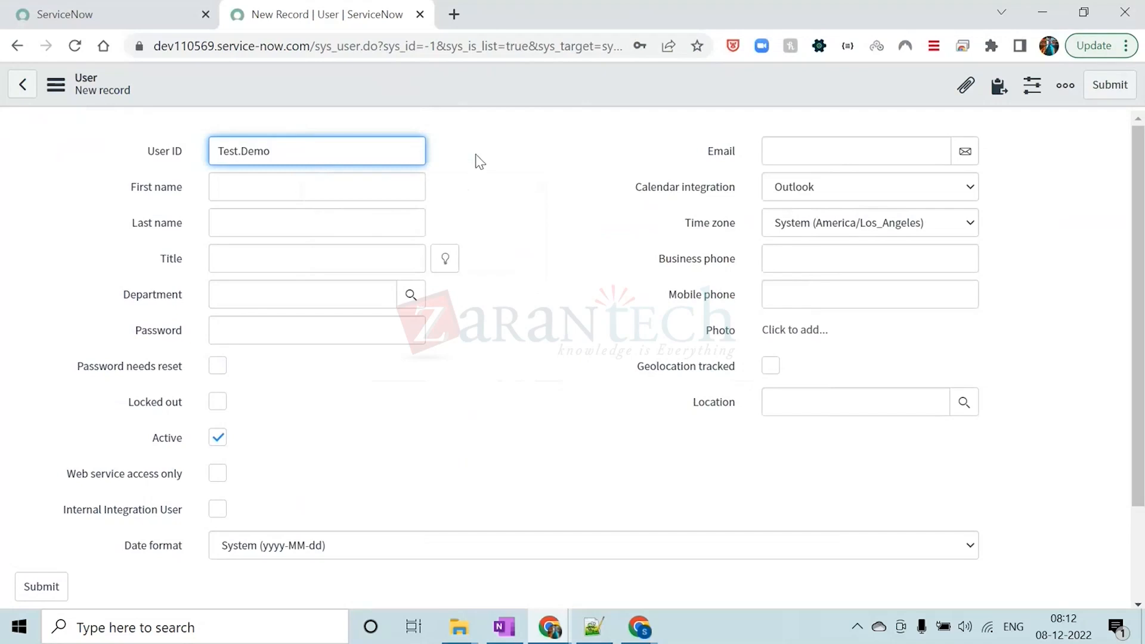
Enter Test as the new user's first name
left_click(295, 186)
type("Test")
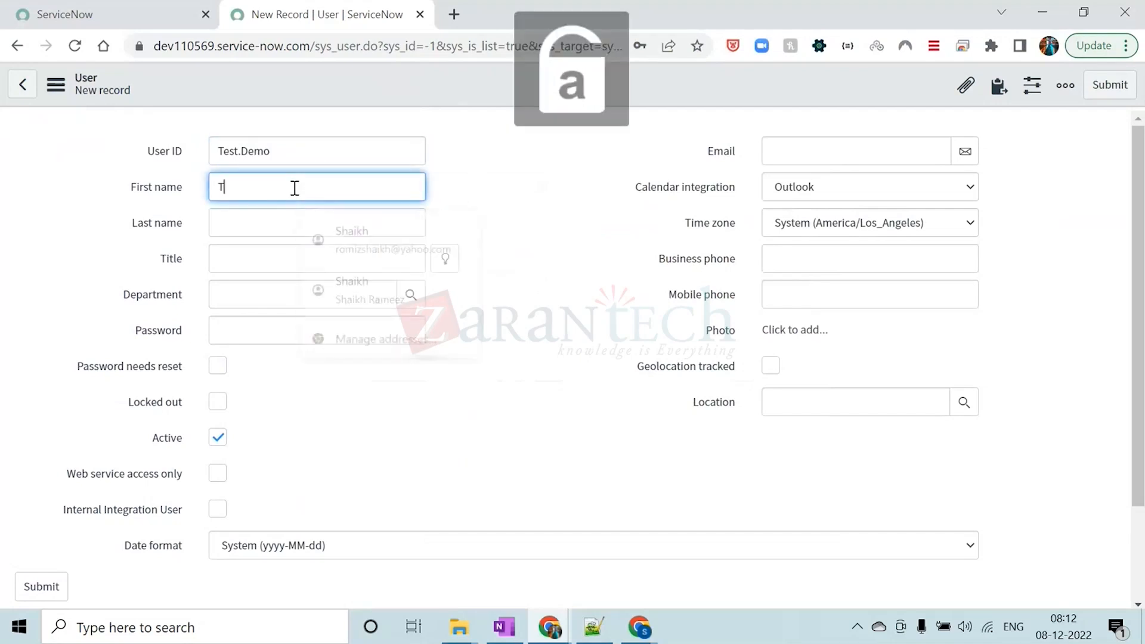
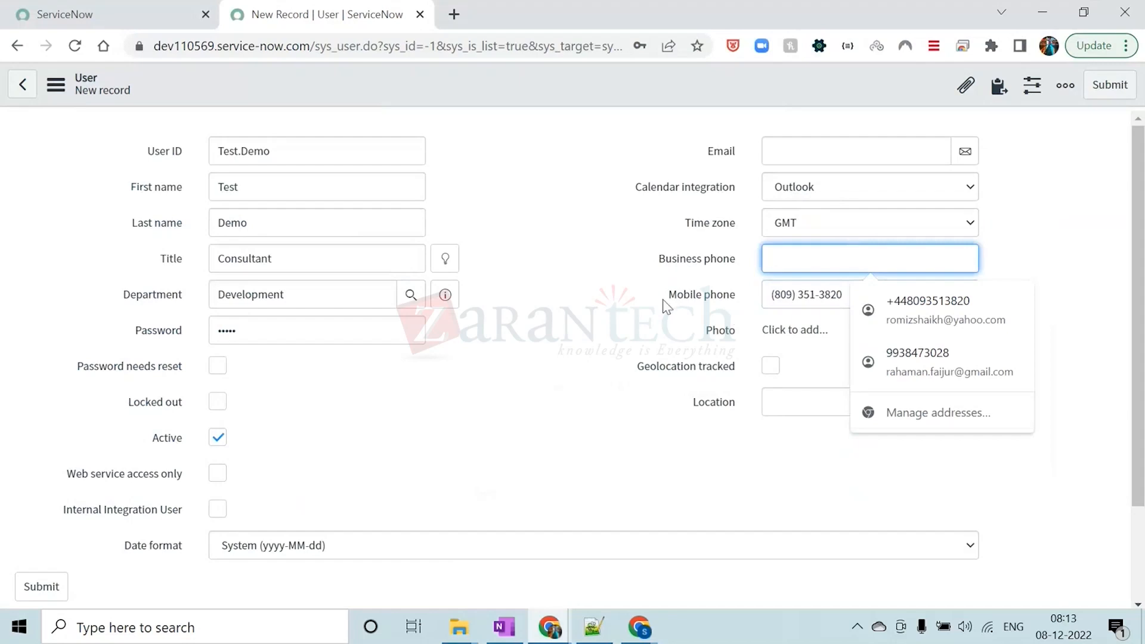
Fill in the new user's email address and review the rest of the form
key("shift+Tab")
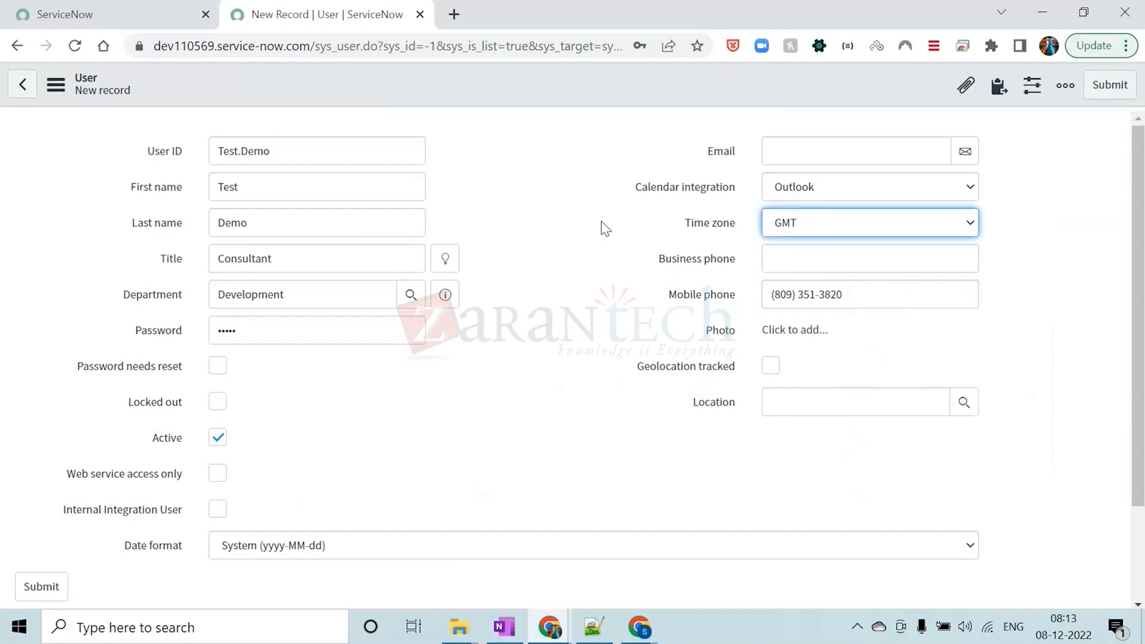
left_click(818, 156)
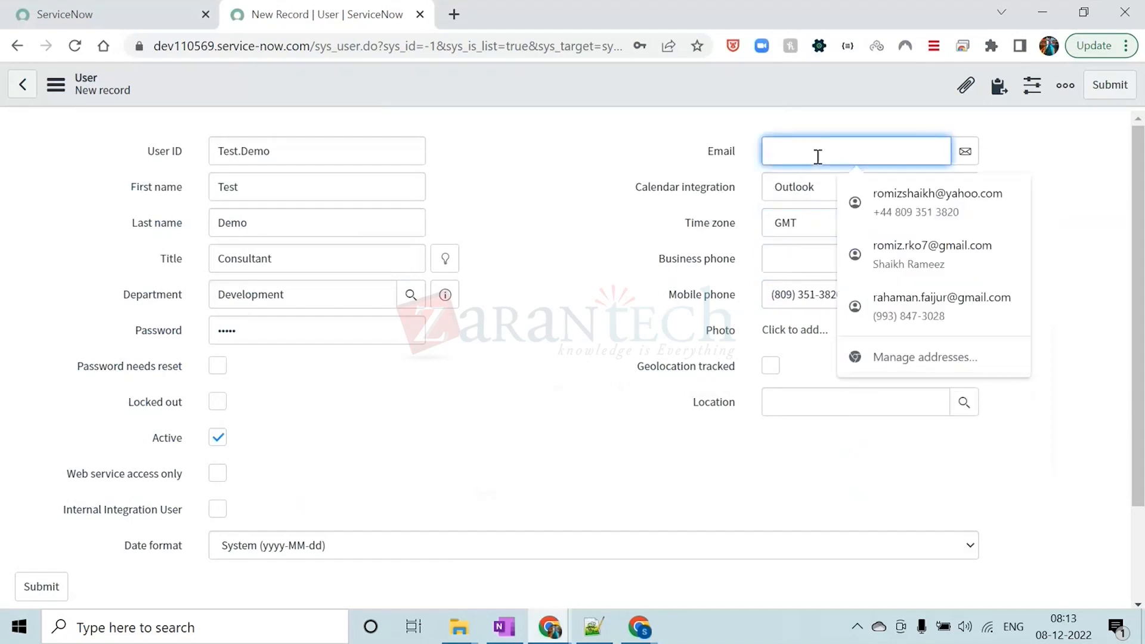
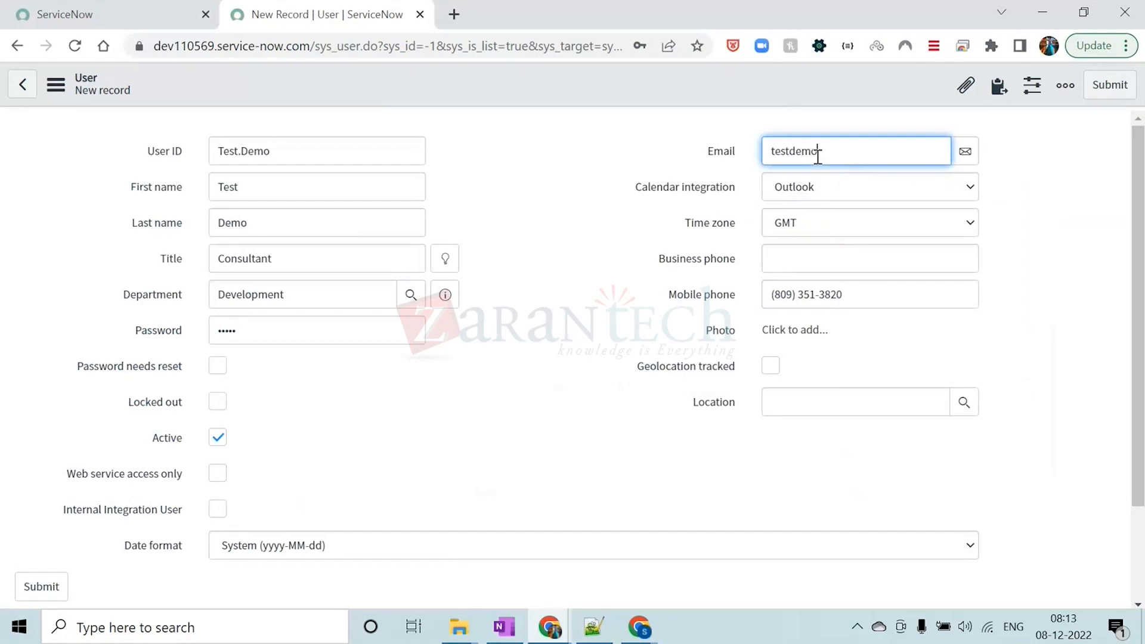
left_click(490, 146)
scroll(500, 322, "down", 1)
scroll(500, 322, "down", 2)
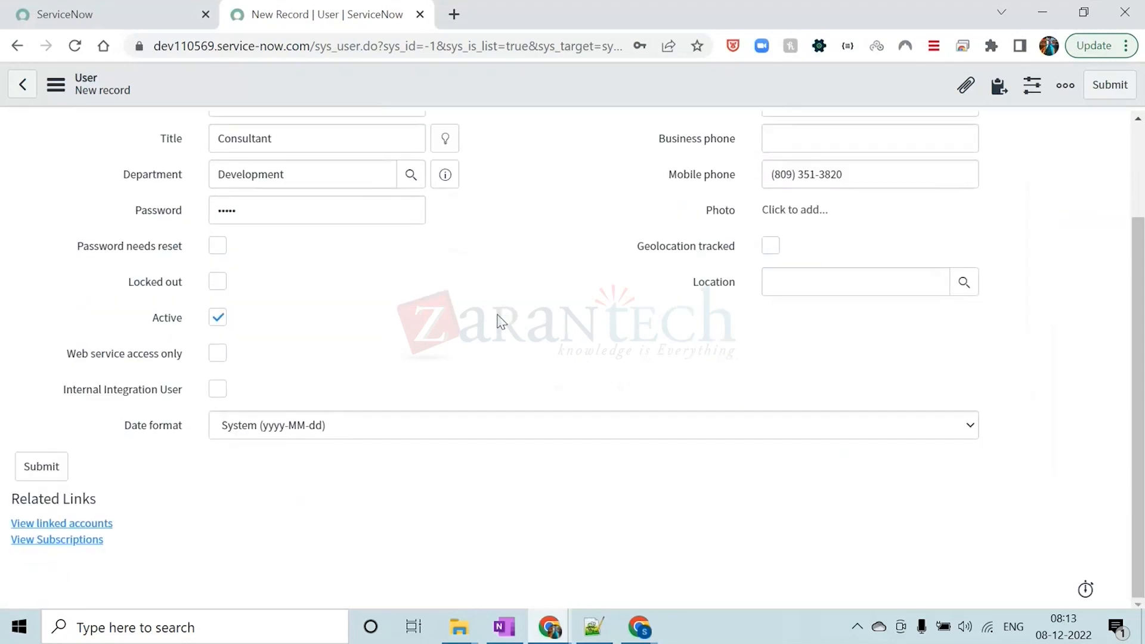
scroll(501, 325, "up", 3)
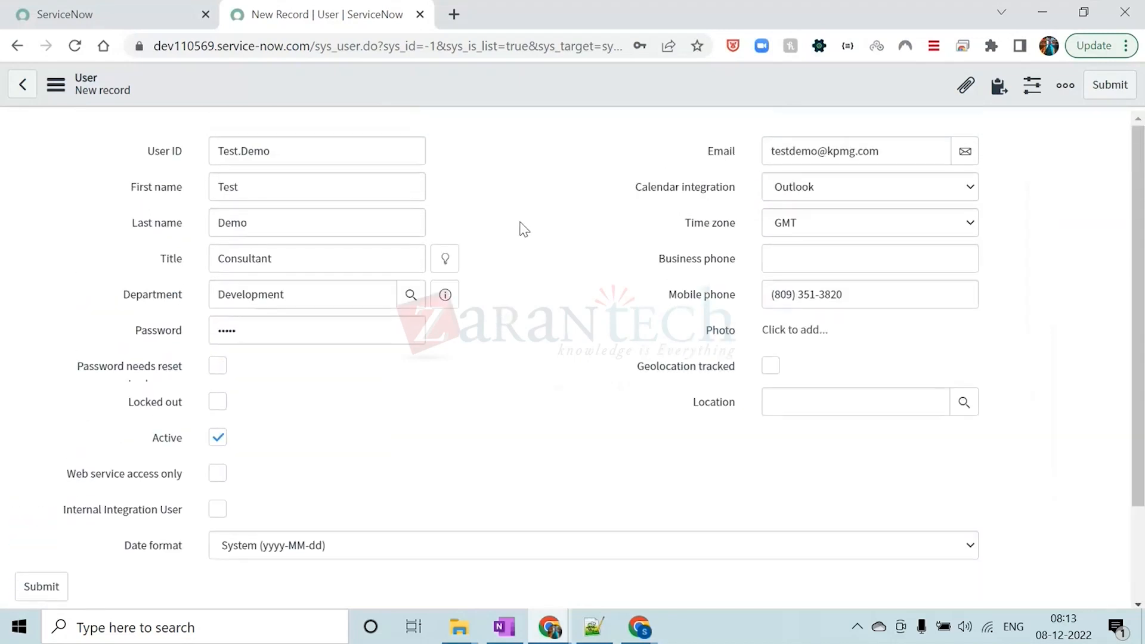
Try to save the new user record, decline the browser's password offers and dismiss the error banner
right_click(548, 83)
left_click(575, 90)
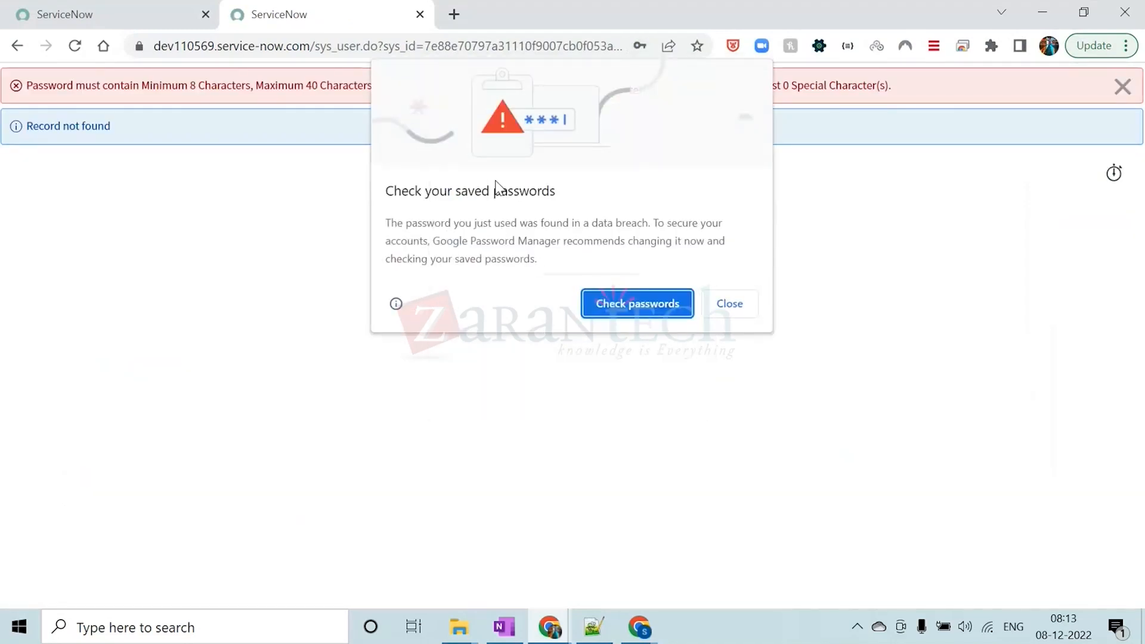
left_click(728, 305)
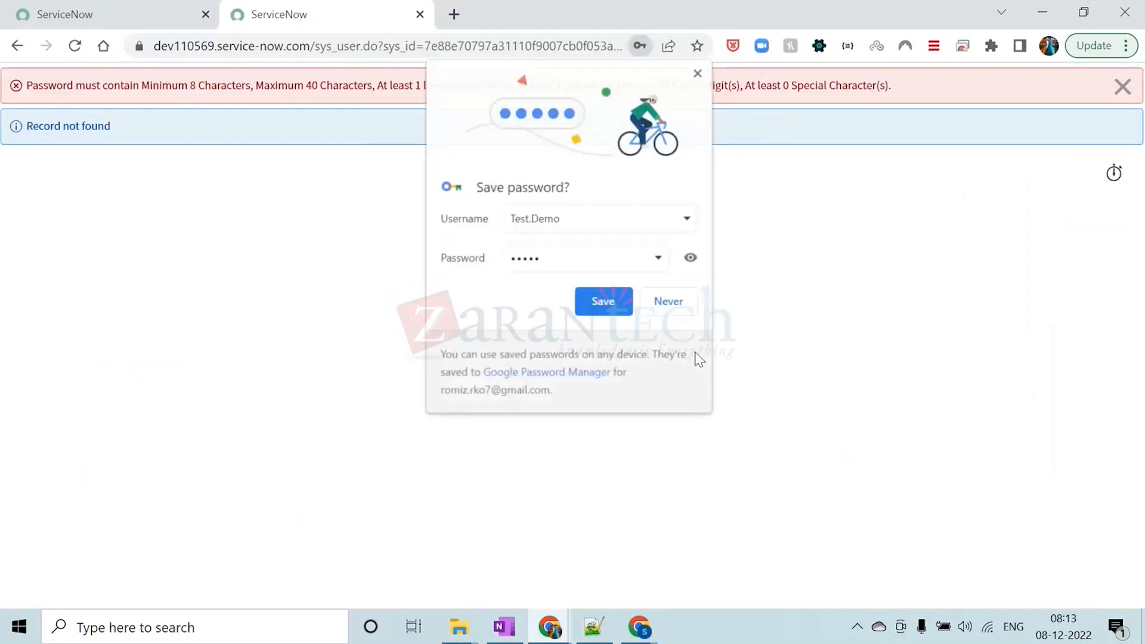
left_click(662, 304)
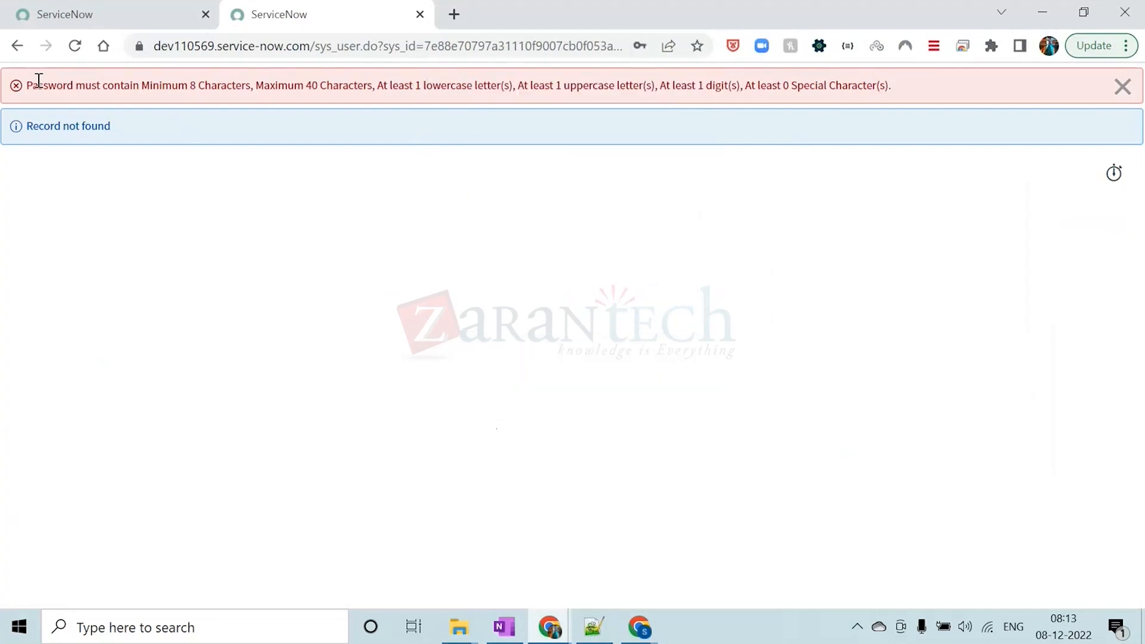
left_click_drag(56, 87, 894, 98)
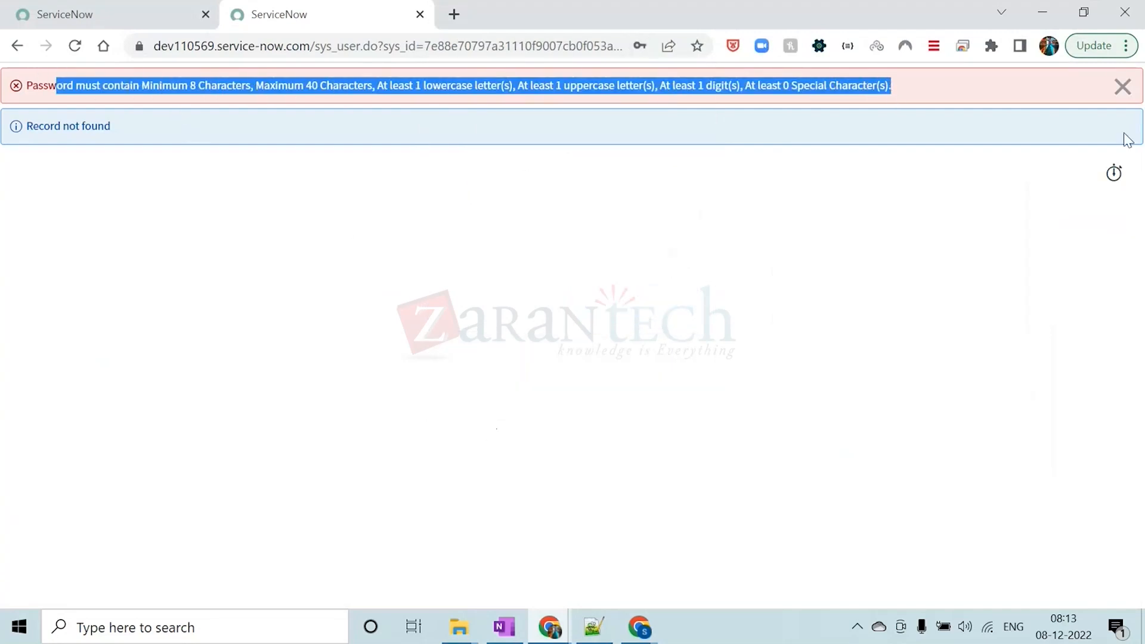
left_click(1122, 86)
Return to the blank new user form and set the User ID to Test.Demo
left_click(18, 48)
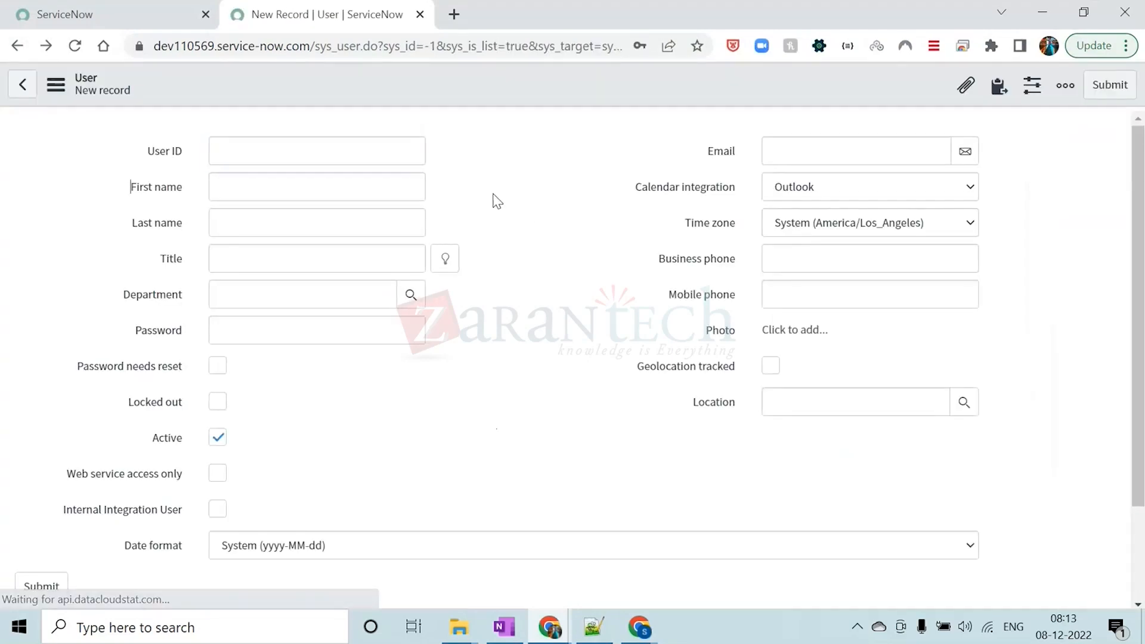
left_click(254, 139)
type("T")
key("Caps_Lock")
type("est")
key("Caps_Lock")
type(".D")
key("Caps_Lock")
type("emo")
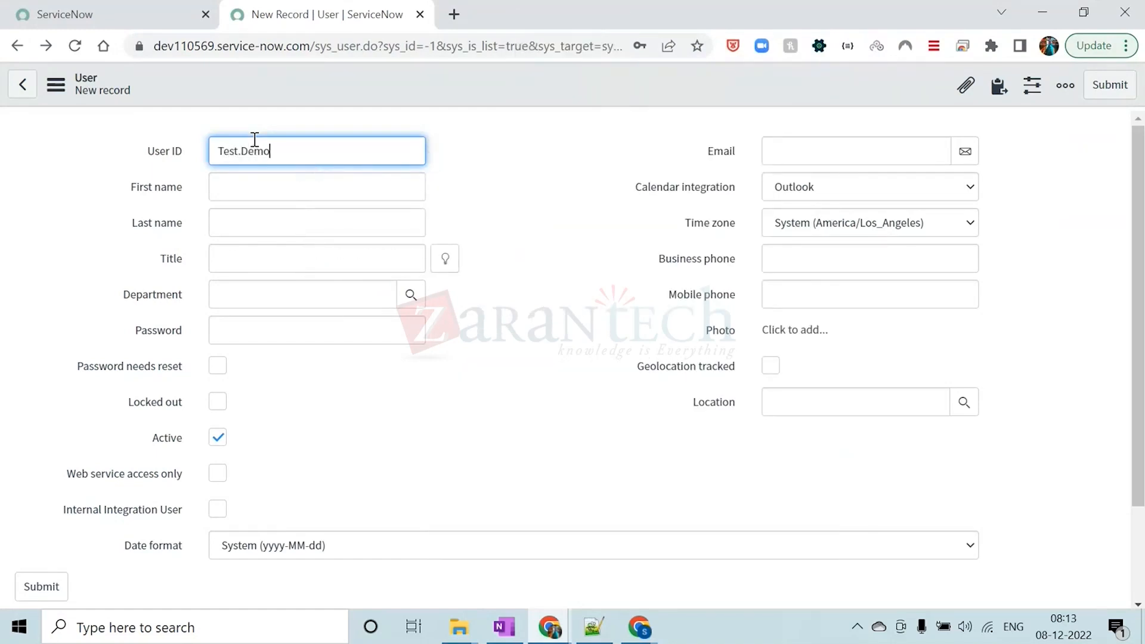
Enter Test as the first name and Demo as the last name of the new user
left_click(258, 189)
key("Caps_Lock")
type("T")
key("Caps_Lock")
type("est")
left_click(263, 217)
key("Caps_Lock")
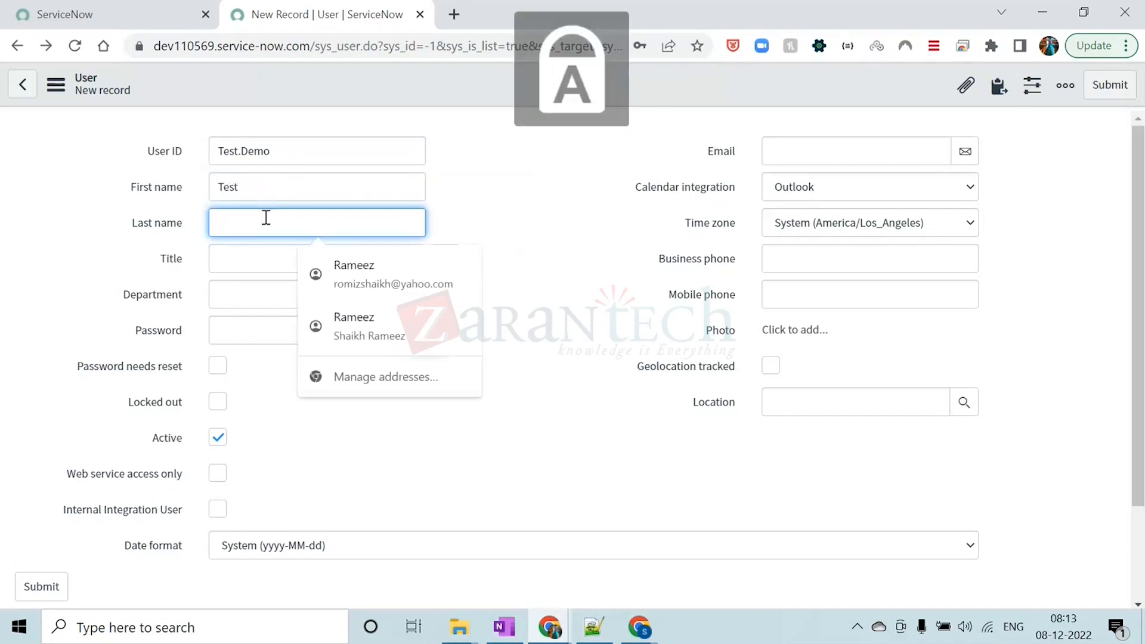
type("D")
key("Caps_Lock")
type("emo")
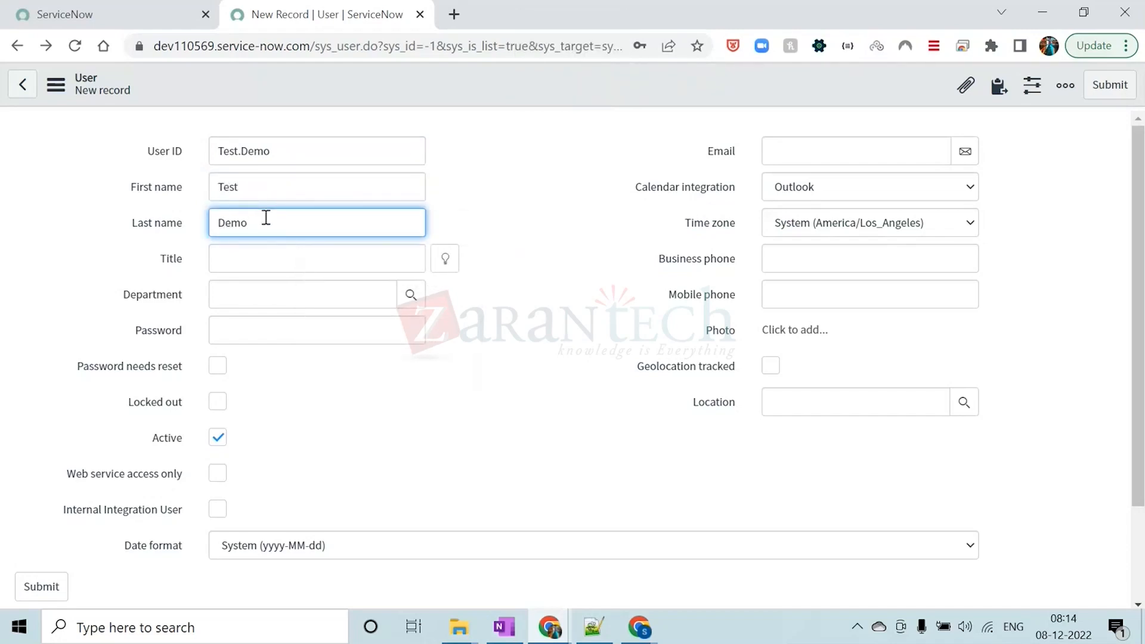
Set the new user's title to Consultant and choose Customer Support as the department
left_click(283, 253)
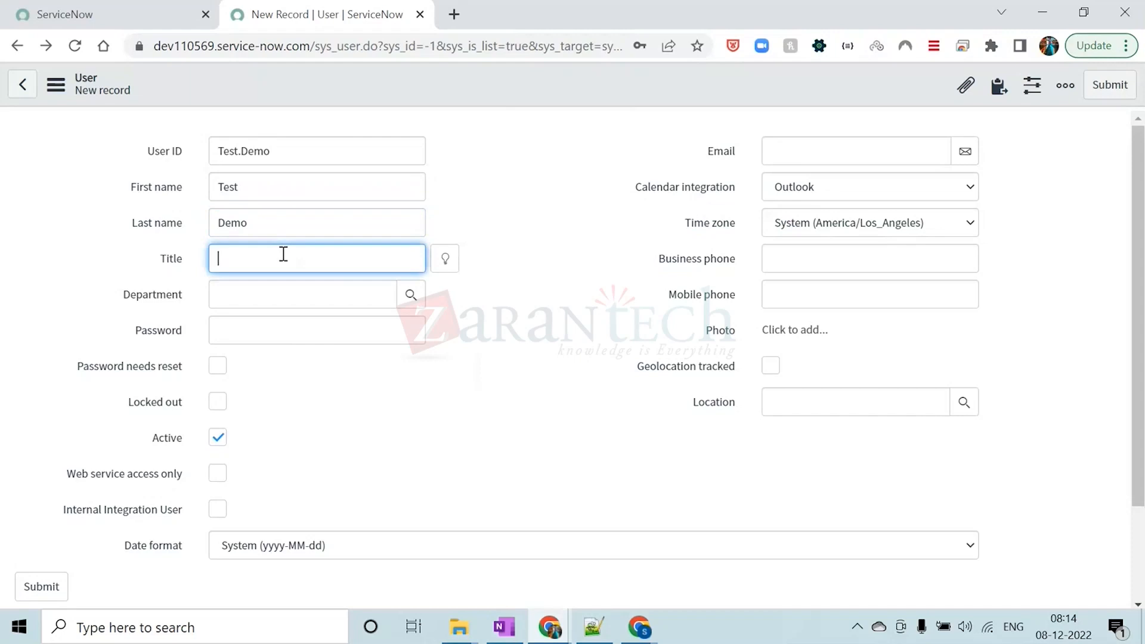
key("Caps_Lock")
type("C")
key("Caps_Lock")
type("onsul")
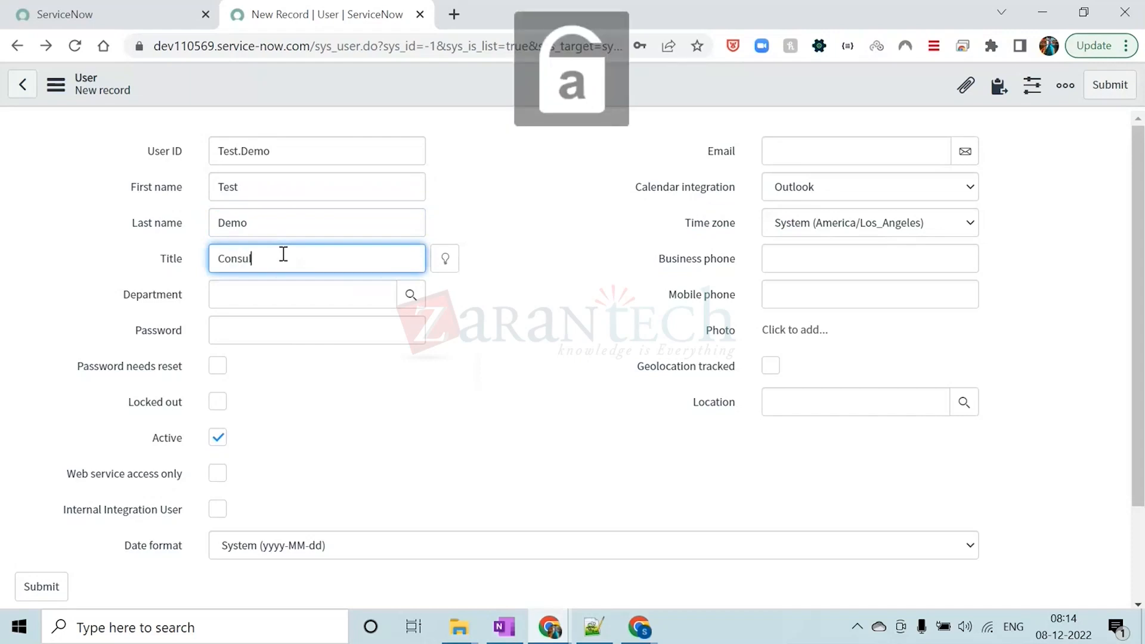
type("atnt")
key("BackSpace")
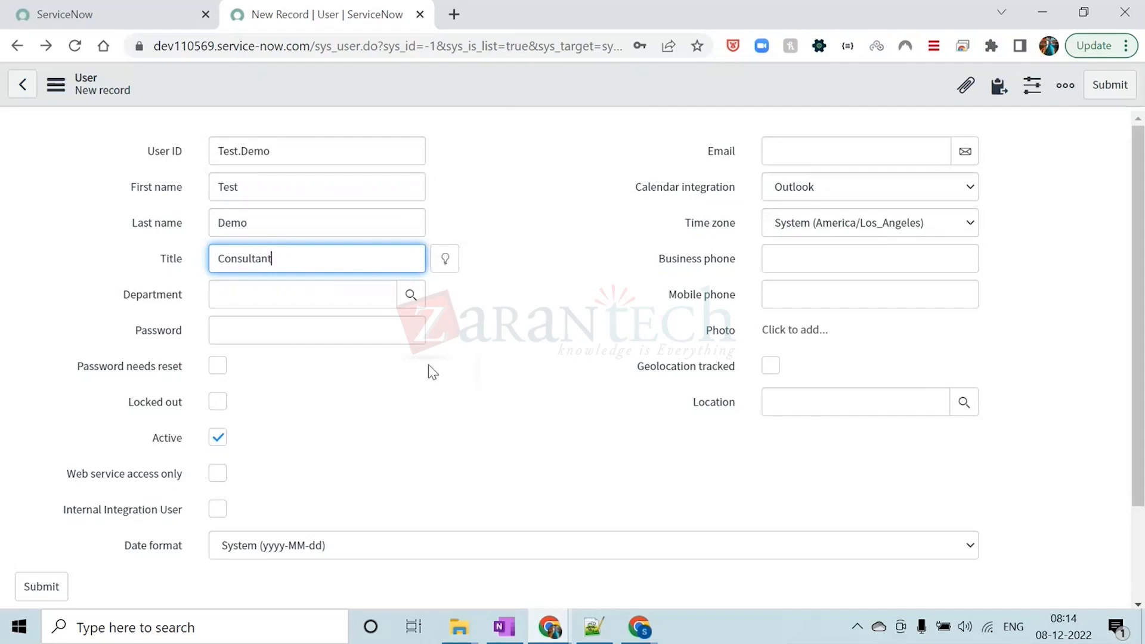
left_click(411, 294)
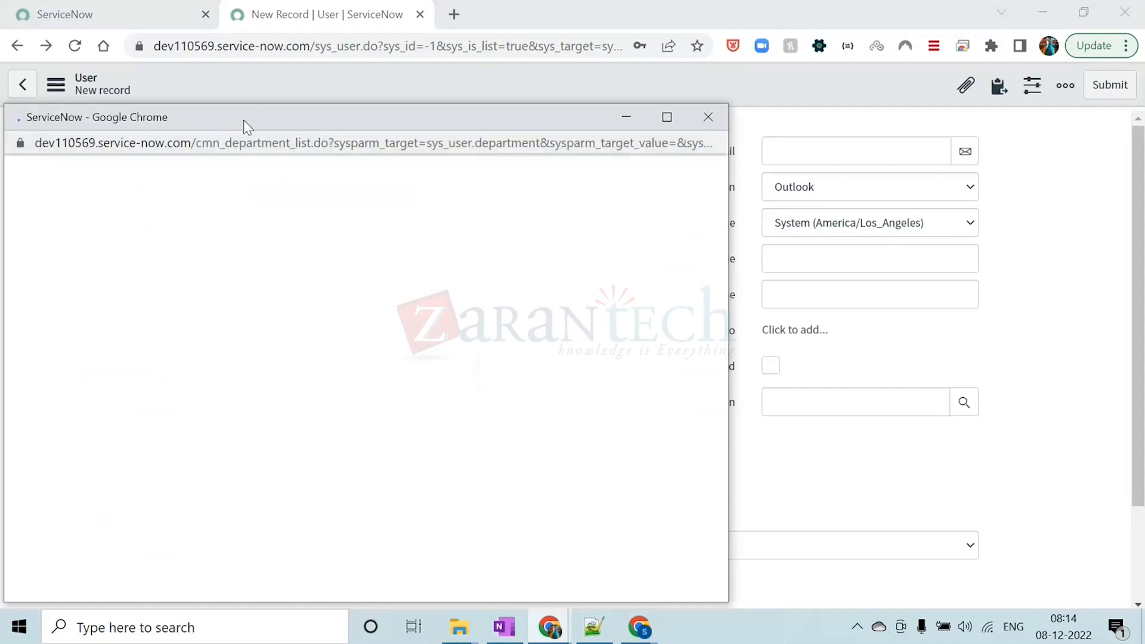
left_click(206, 301)
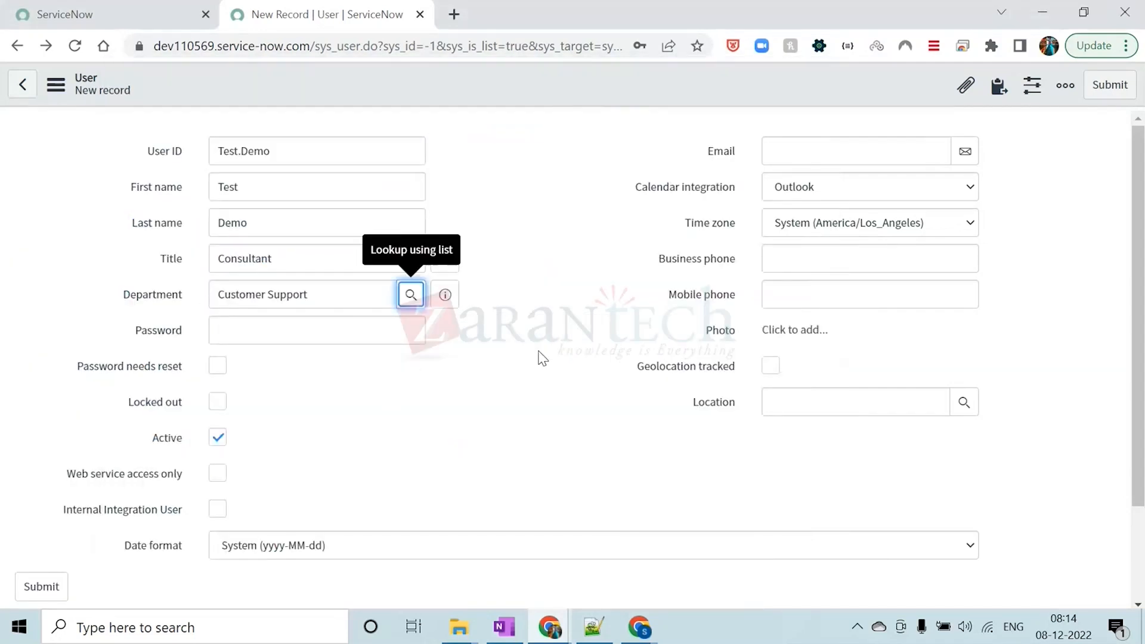
Enter a longer account password in the new user's Password field
left_click(320, 332)
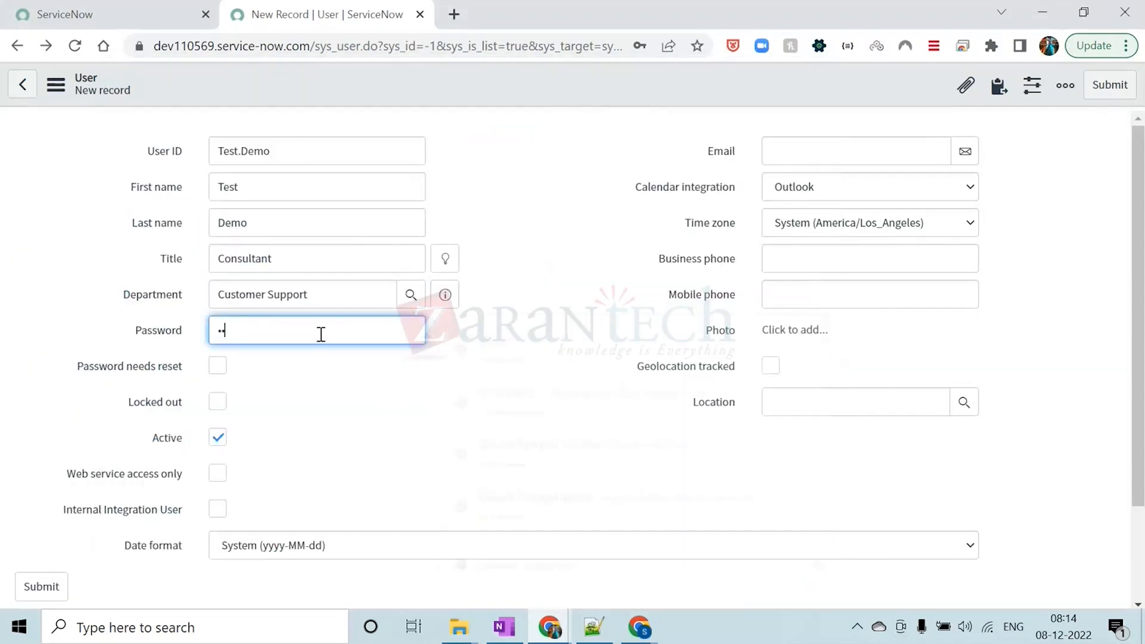
key("Caps_Lock")
key("Caps_Lock")
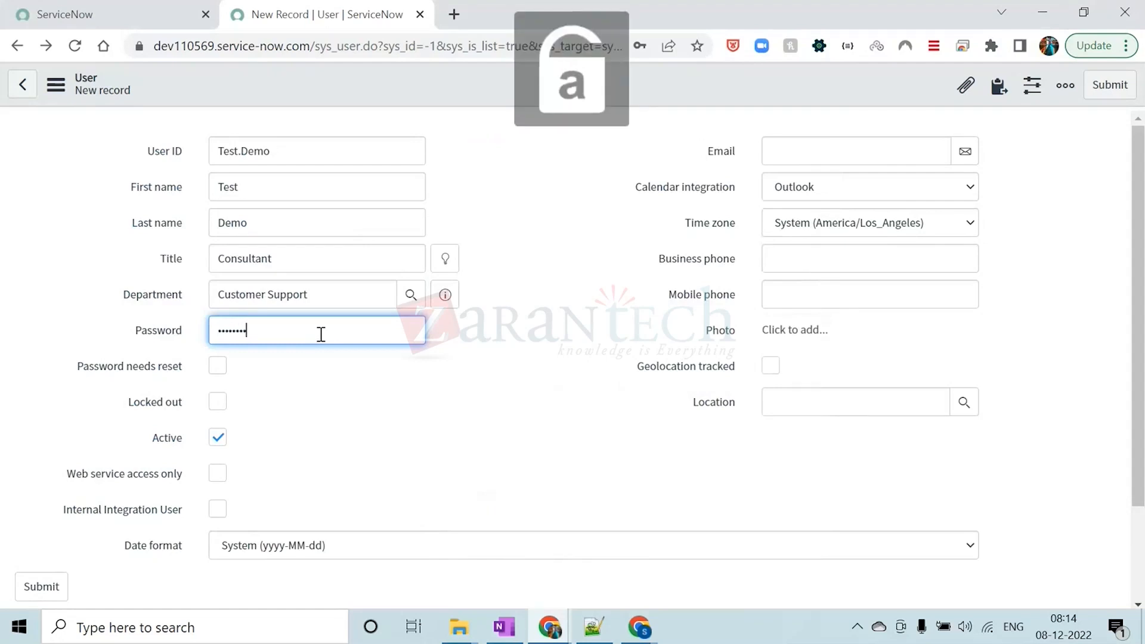
left_click(451, 398)
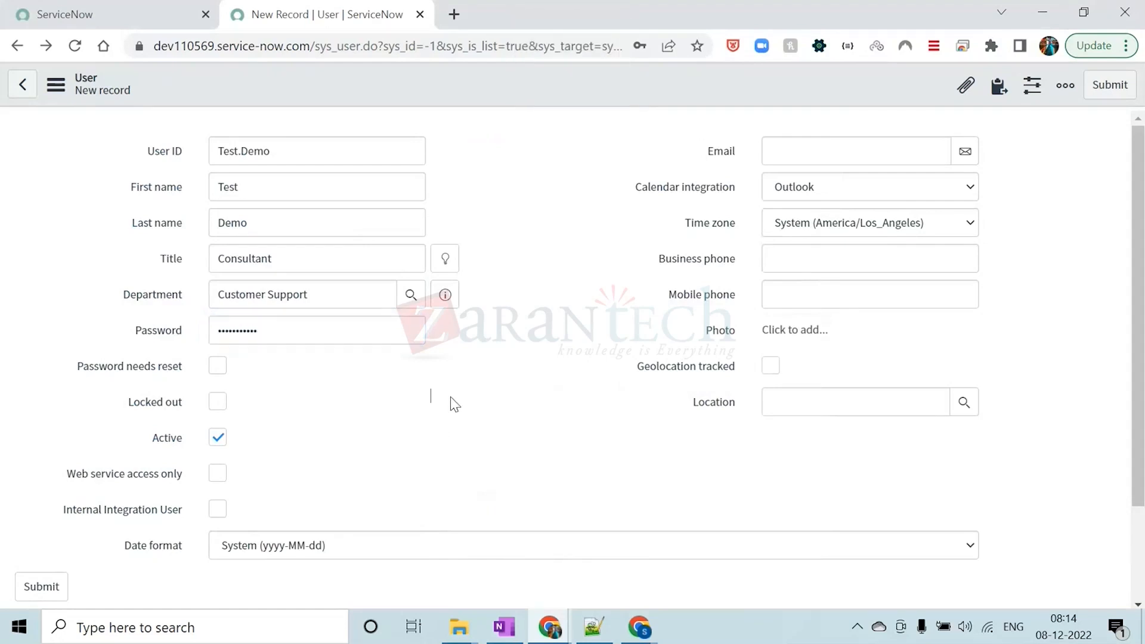
Fill in the new user's mobile phone number
scroll(451, 398, "down", 2)
scroll(450, 456, "up", 2)
left_click(835, 296)
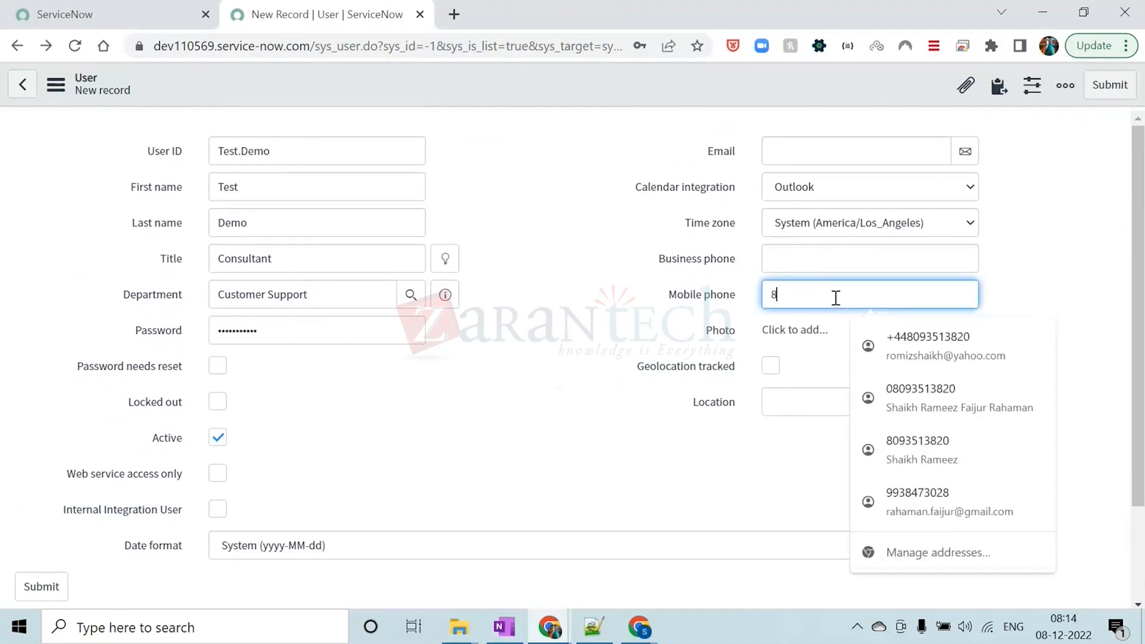
left_click(516, 343)
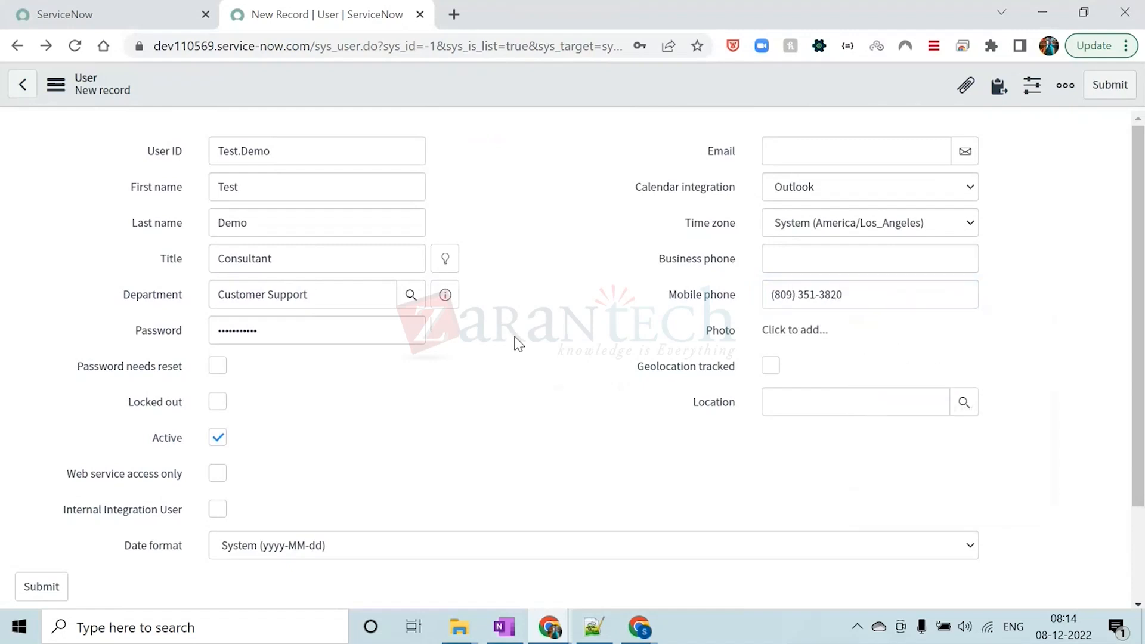
Fill in the new user's email address on the re-entered form
scroll(514, 340, "down", 2)
scroll(656, 347, "up", 2)
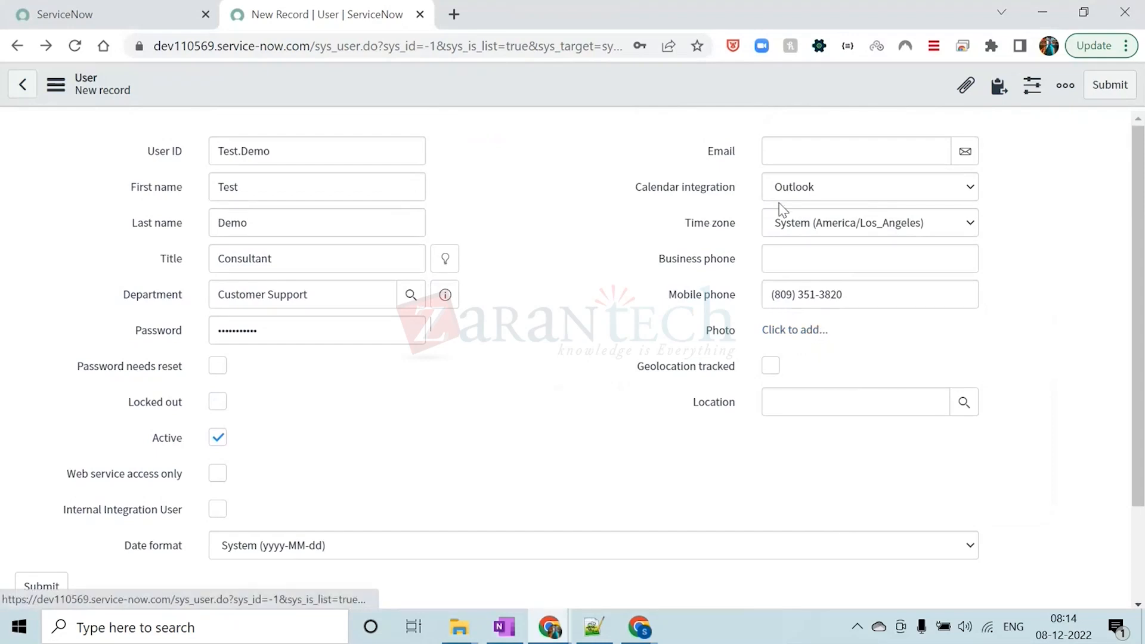
left_click(796, 151)
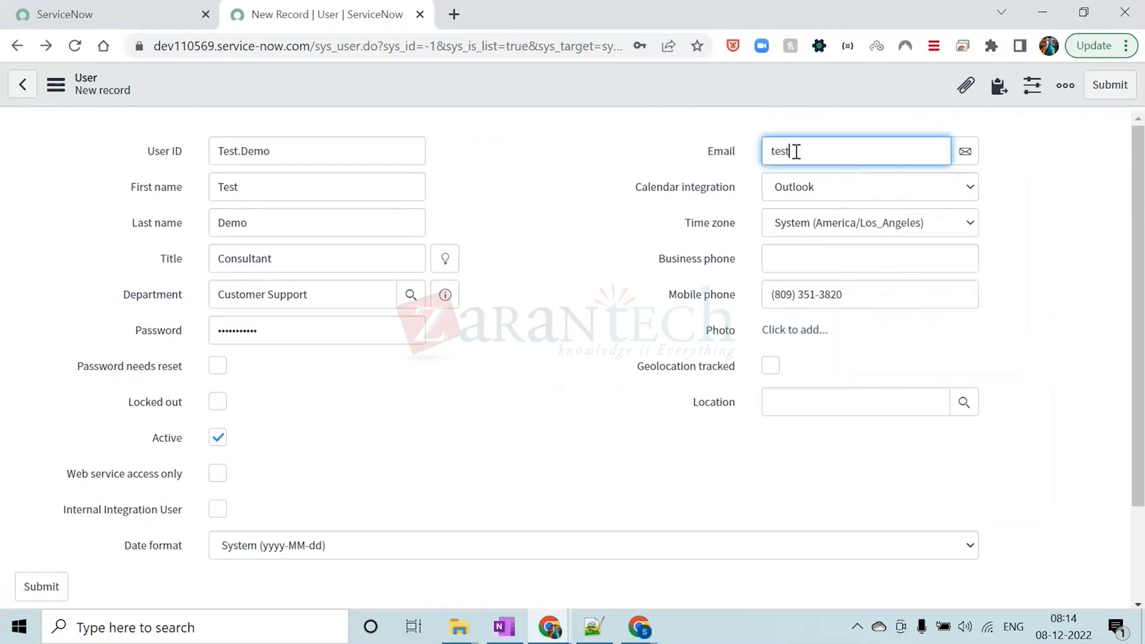
left_click(503, 355)
Save the completed Test.Demo user record while staying on its form
scroll(503, 356, "down", 2)
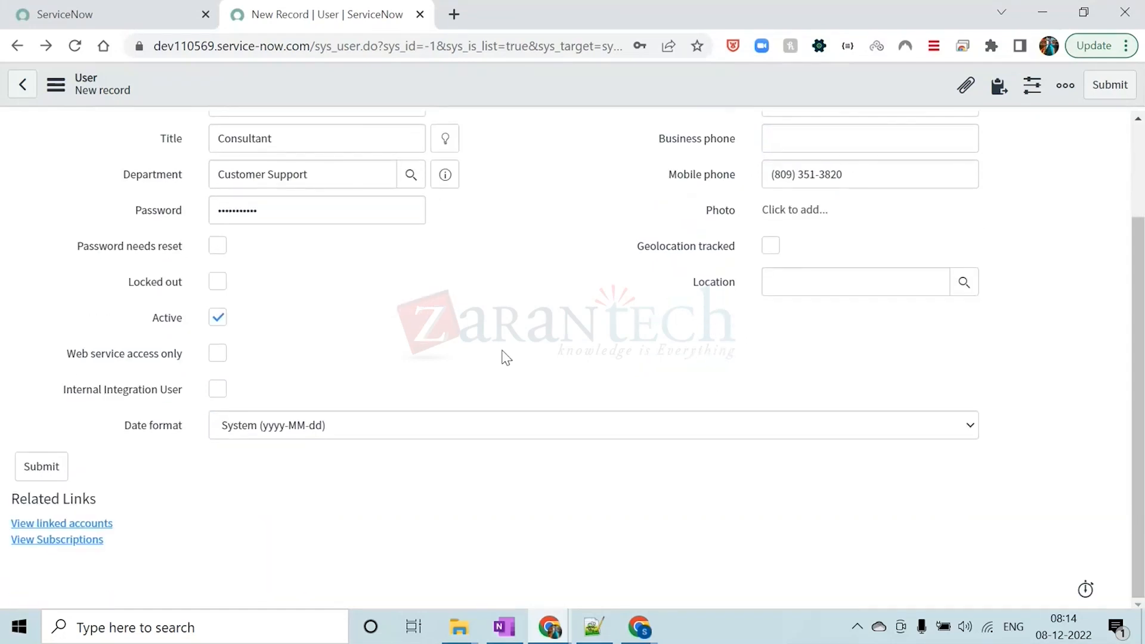
scroll(502, 351, "up", 2)
right_click(504, 79)
left_click(524, 94)
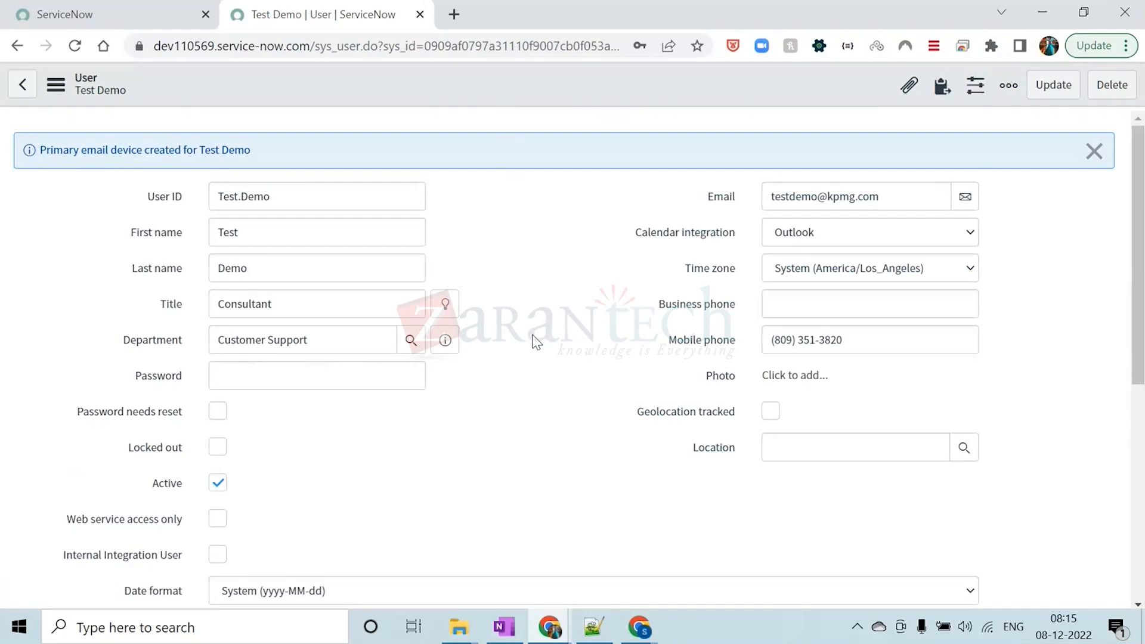
Return to the main ServiceNow page and open the Users list in a new tab with sys_user.LIST
left_click(106, 12)
type("sys_u")
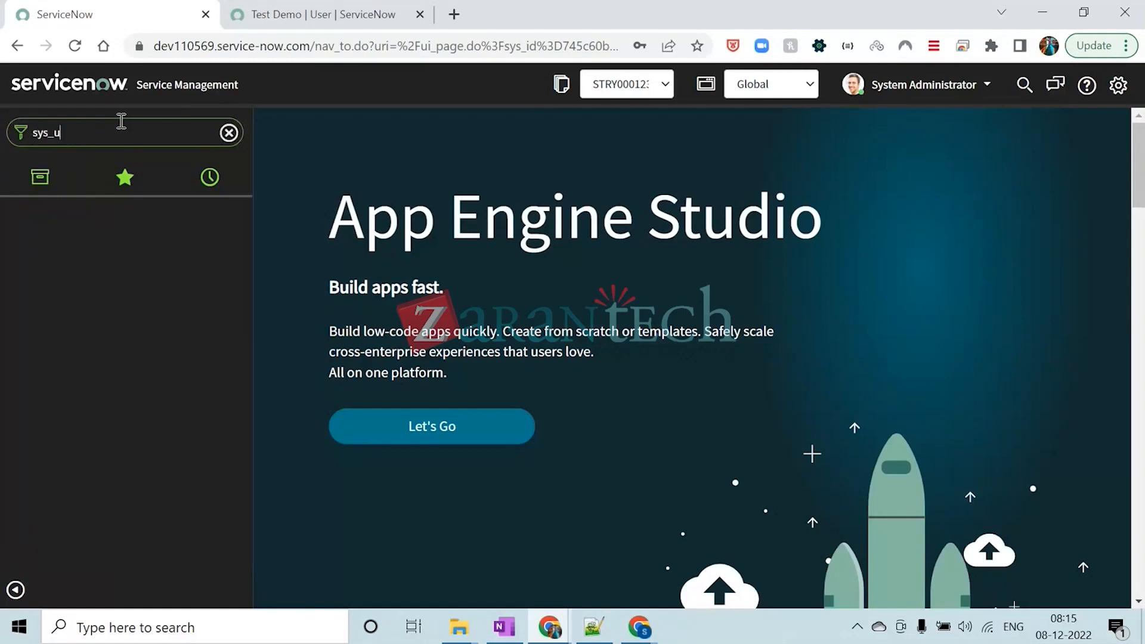
type("ser.")
key("Caps_Lock")
type("LIST")
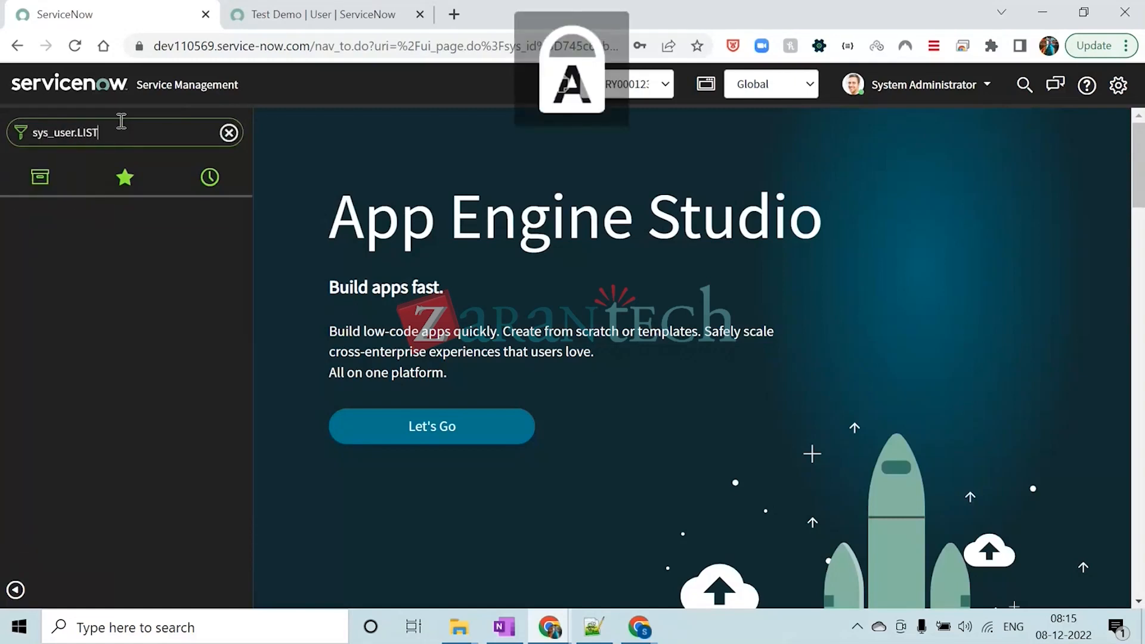
key("Return")
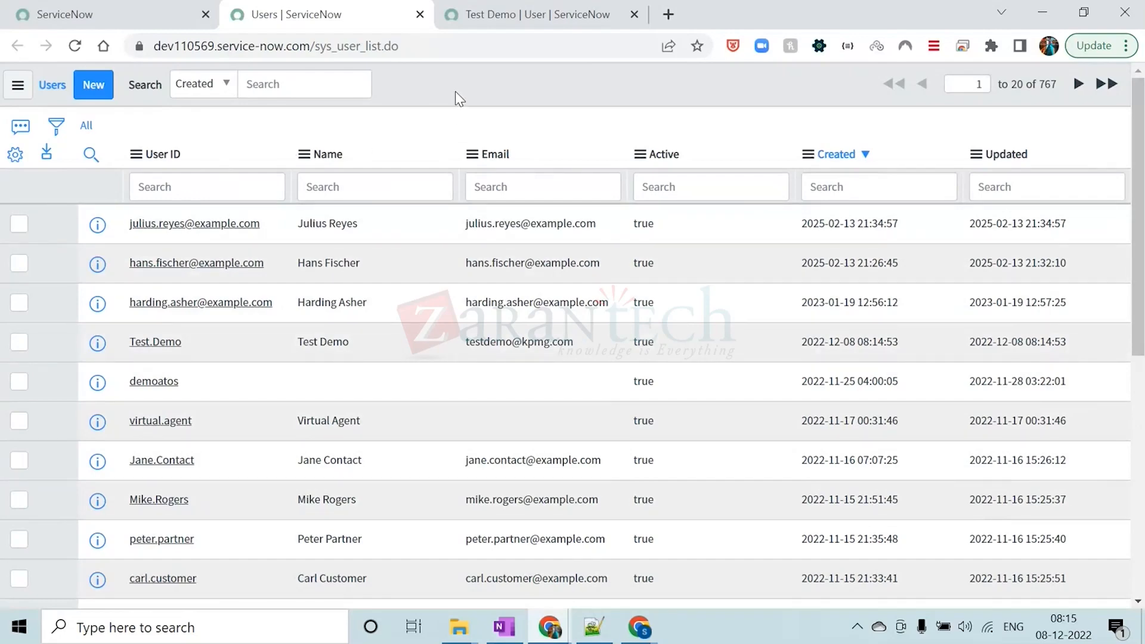
left_click(113, 15)
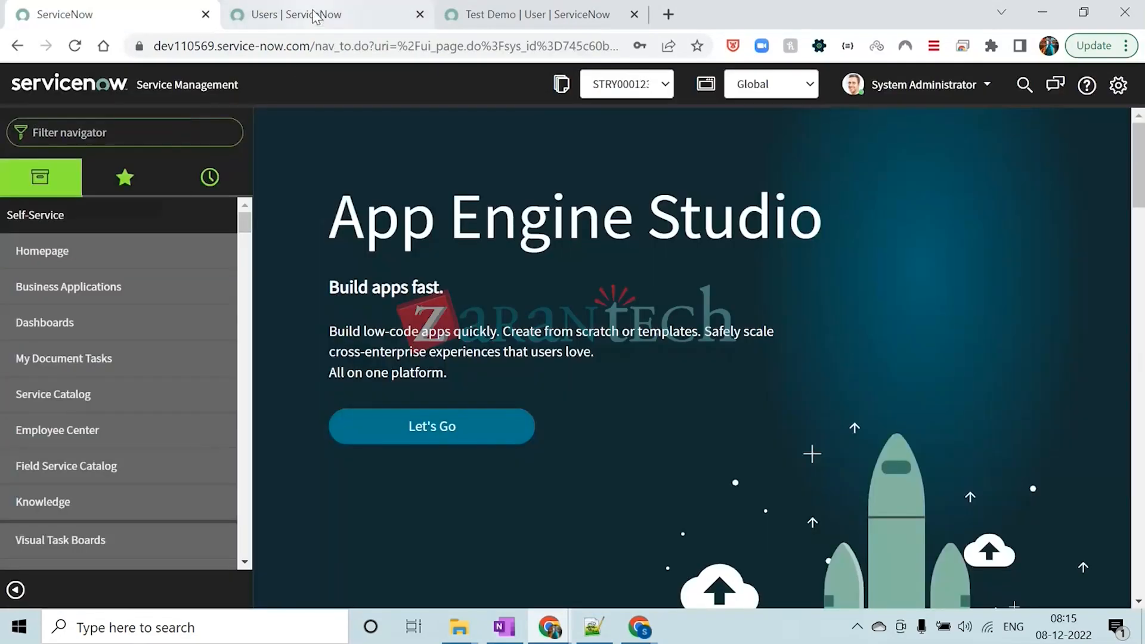
left_click(314, 17)
left_click(477, 14)
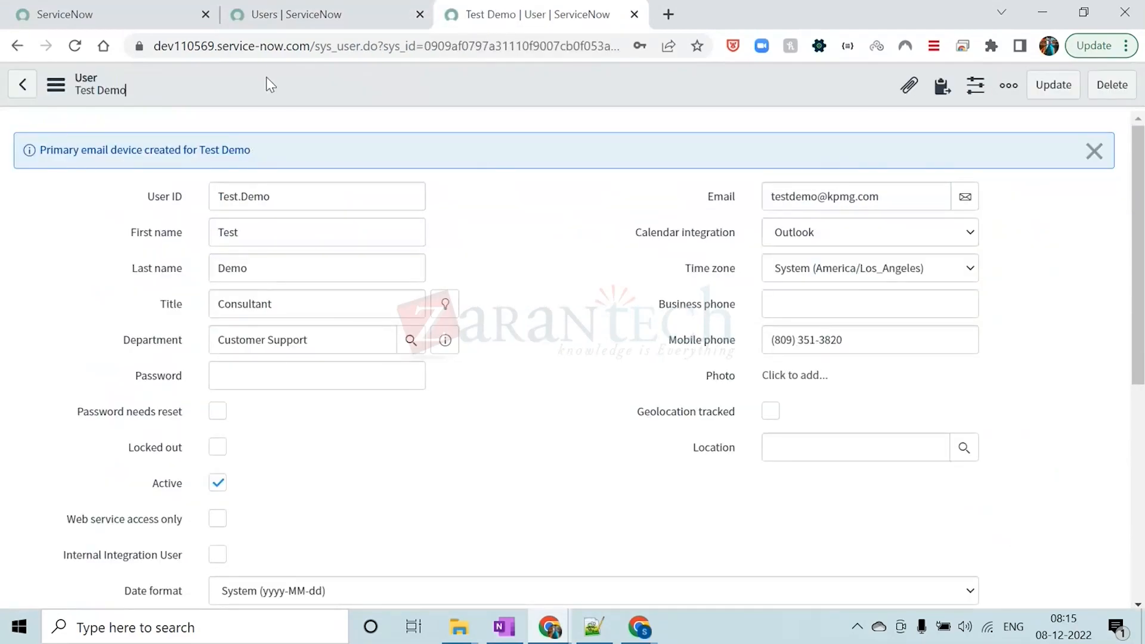
left_click(280, 15)
From the main ServiceNow page, open a blank user form in a new tab with sys_user.FORM and return to the Users list tab
left_click(113, 15)
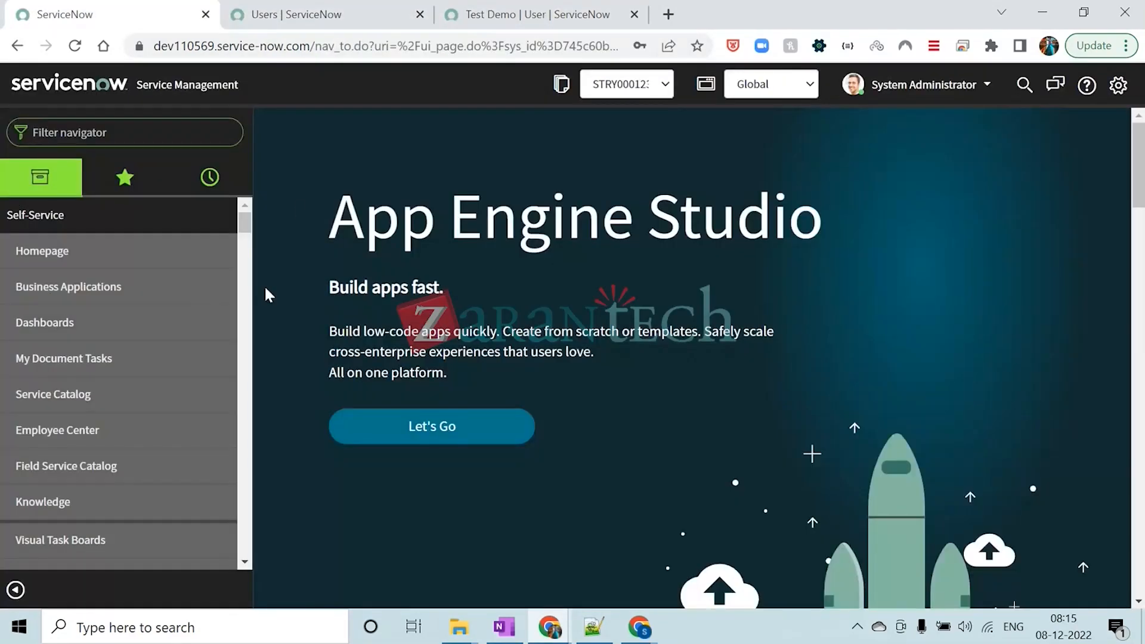
left_click(133, 131)
type("SYS")
key("BackSpace")
key("BackSpace")
key("BackSpace")
key("Caps_Lock")
type("sys_user")
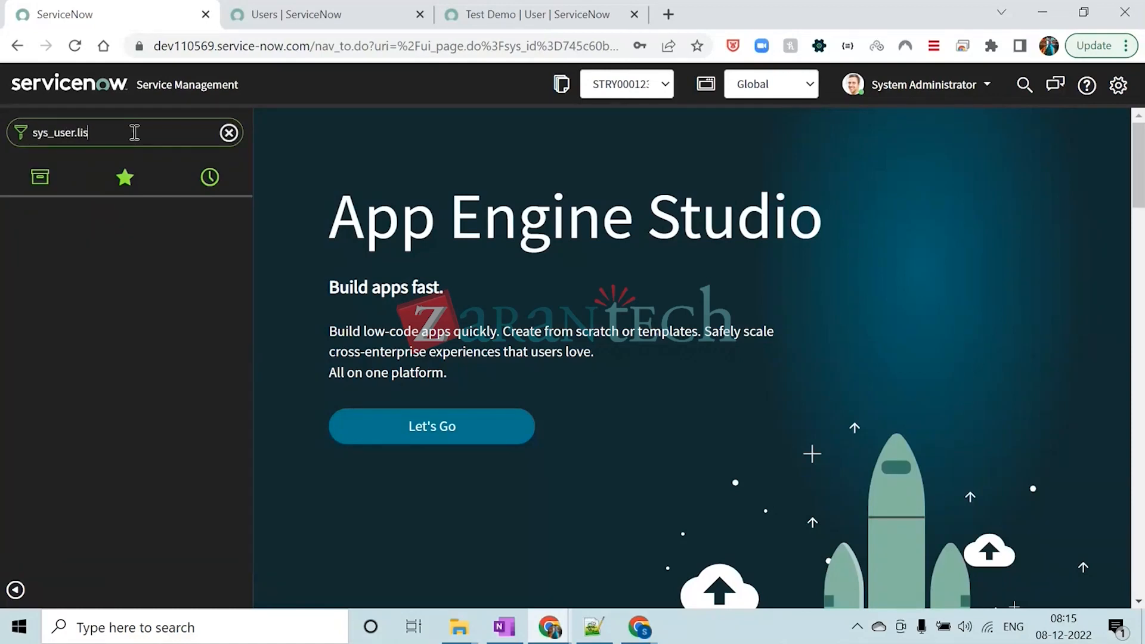
type(".")
key("Caps_Lock")
type("F")
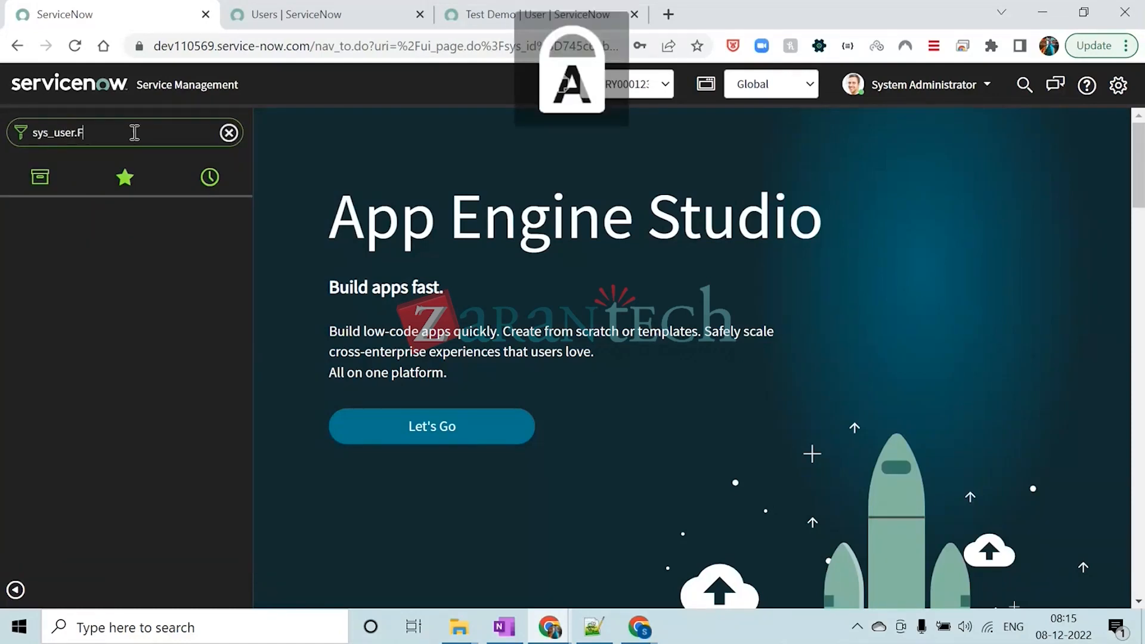
type("ORM")
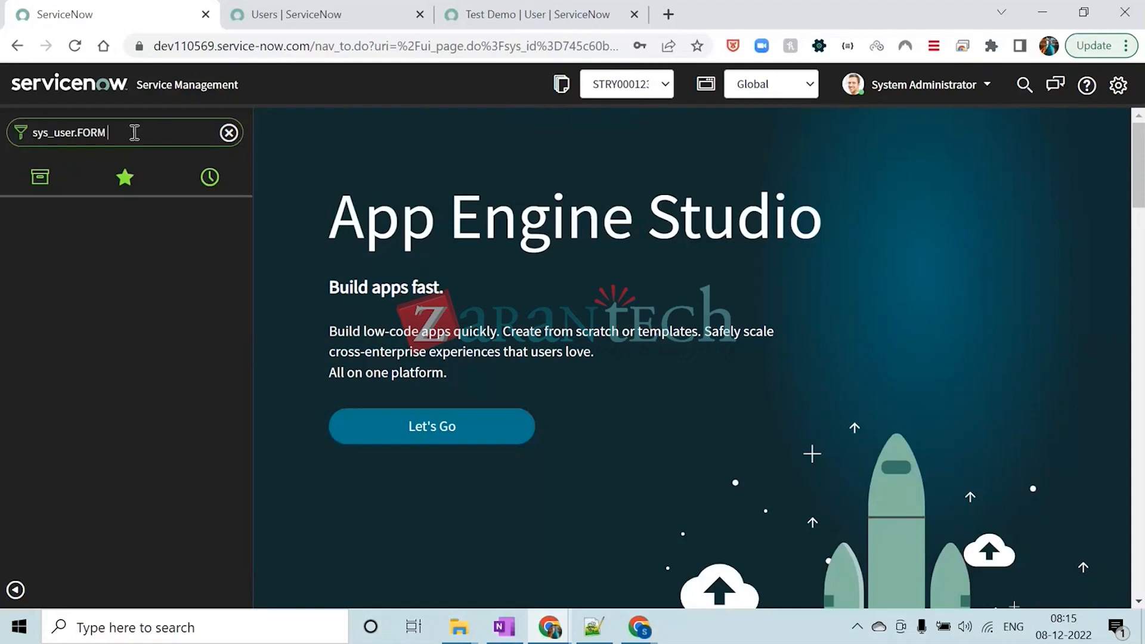
key("Return")
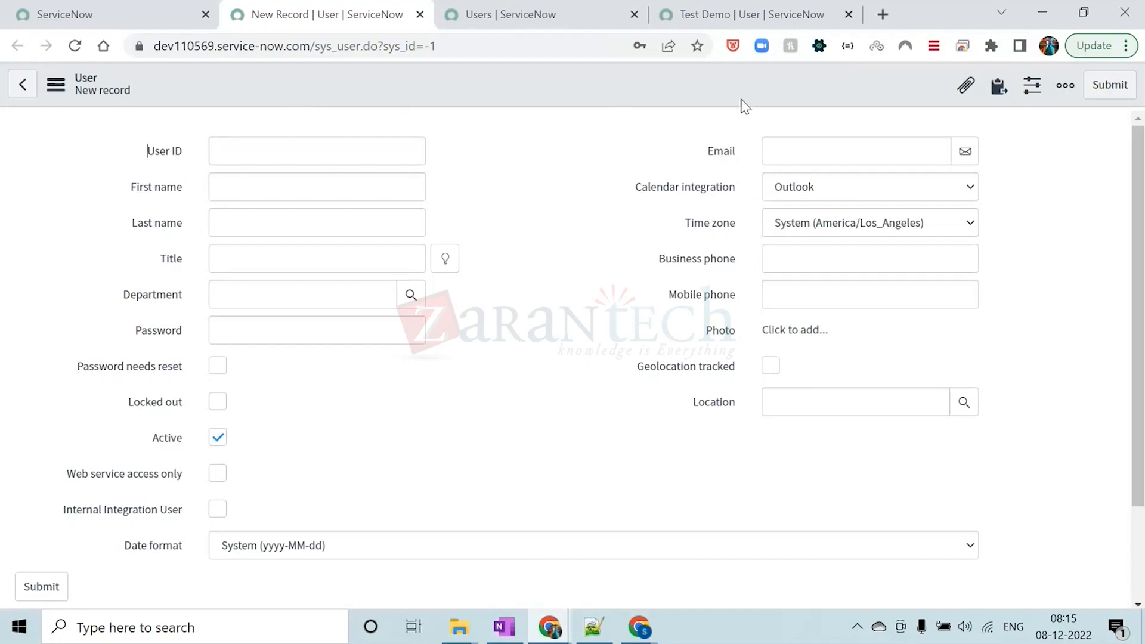
left_click(518, 18)
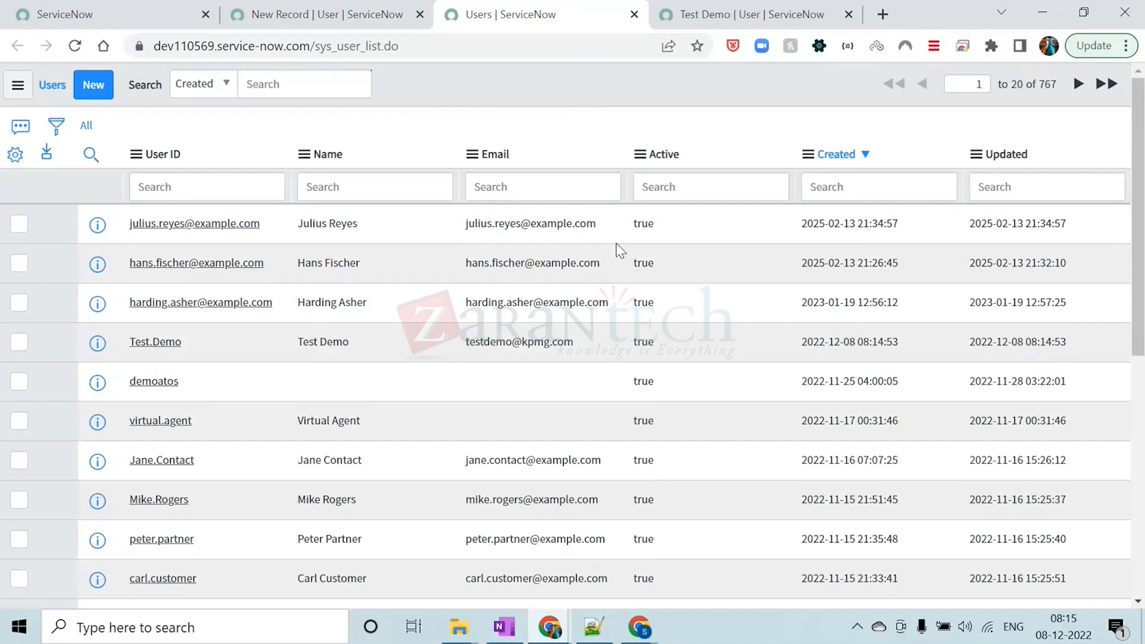
Switch to the Notepad++ notes and split the Users line so the List and Form shortcuts sit on their own line
left_click(593, 626)
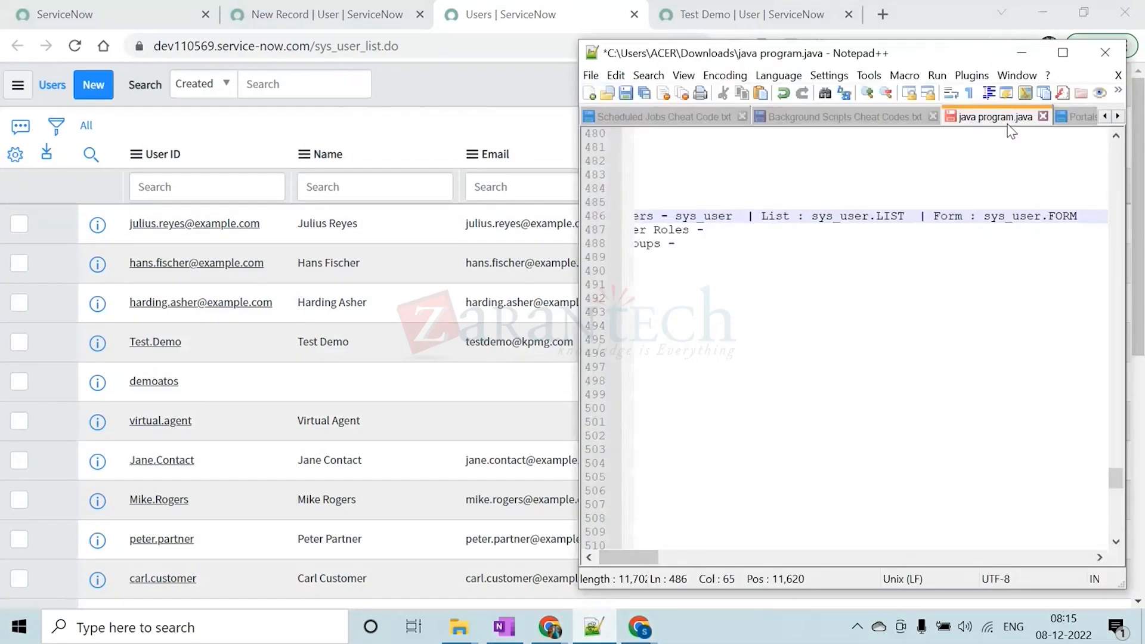
left_click(1061, 55)
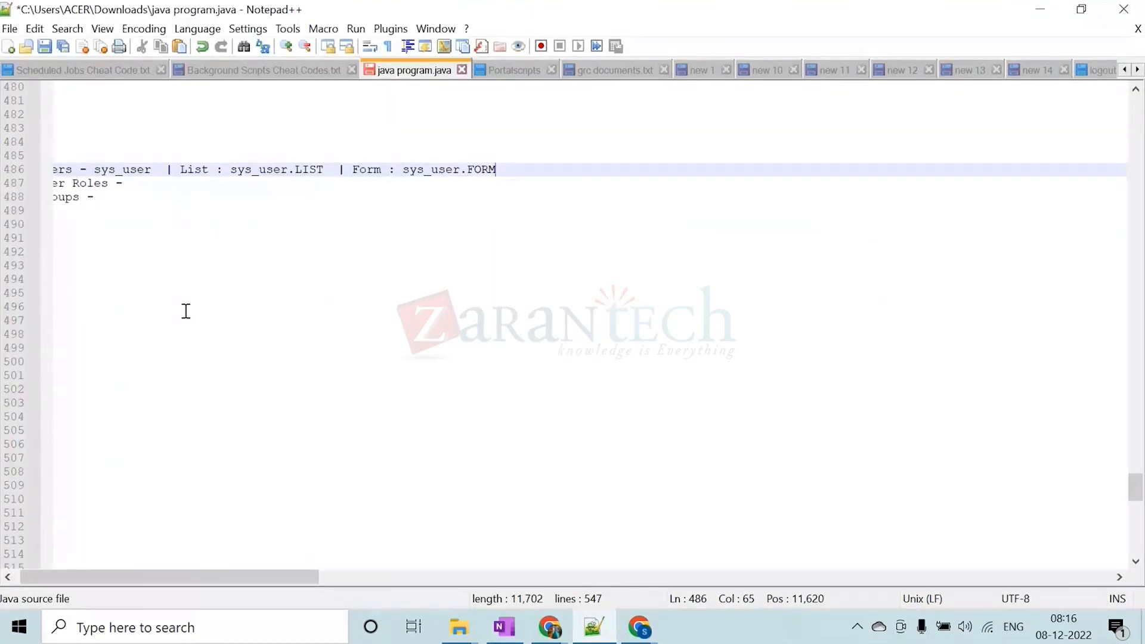
left_click_drag(134, 581, 128, 581)
left_click(198, 170)
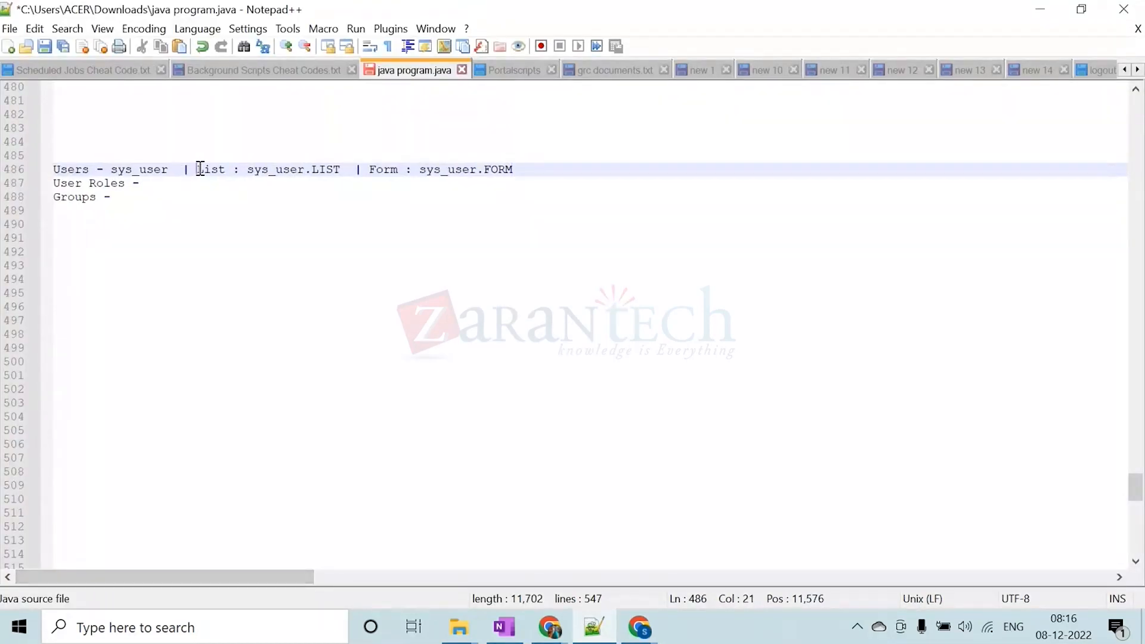
key("BackSpace")
key("BackSpace")
key("BackSpace")
key("BackSpace")
key("Return")
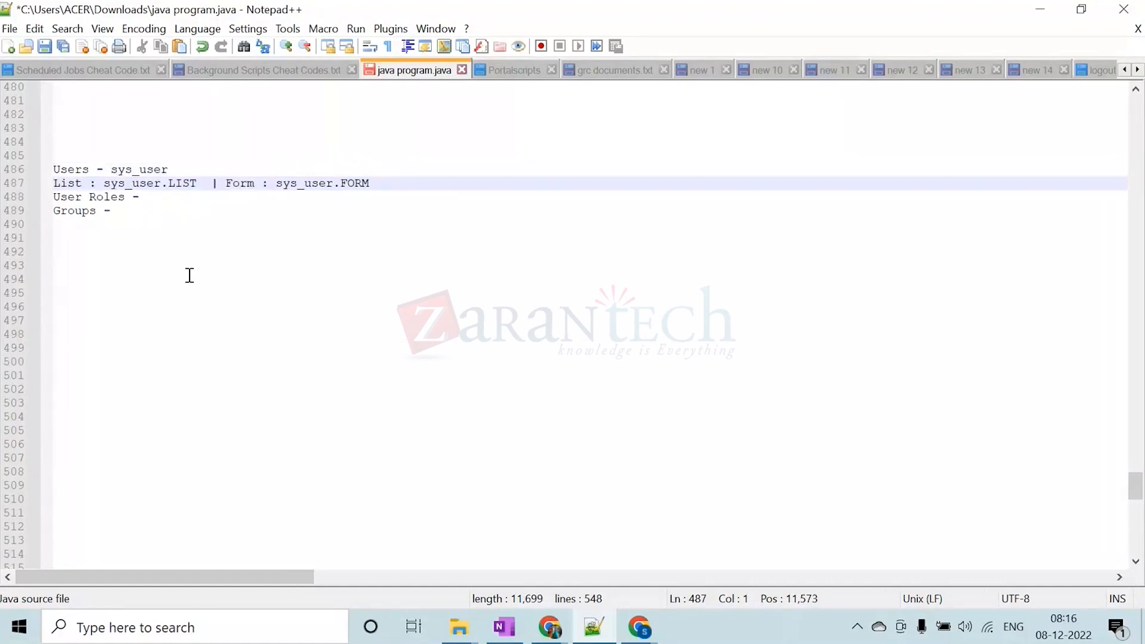
Insert several blank lines above the User Roles line to separate it from the Users notes
key("Down")
key("Return")
key("Return")
key("Return")
key("Return")
key("Return")
key("Return")
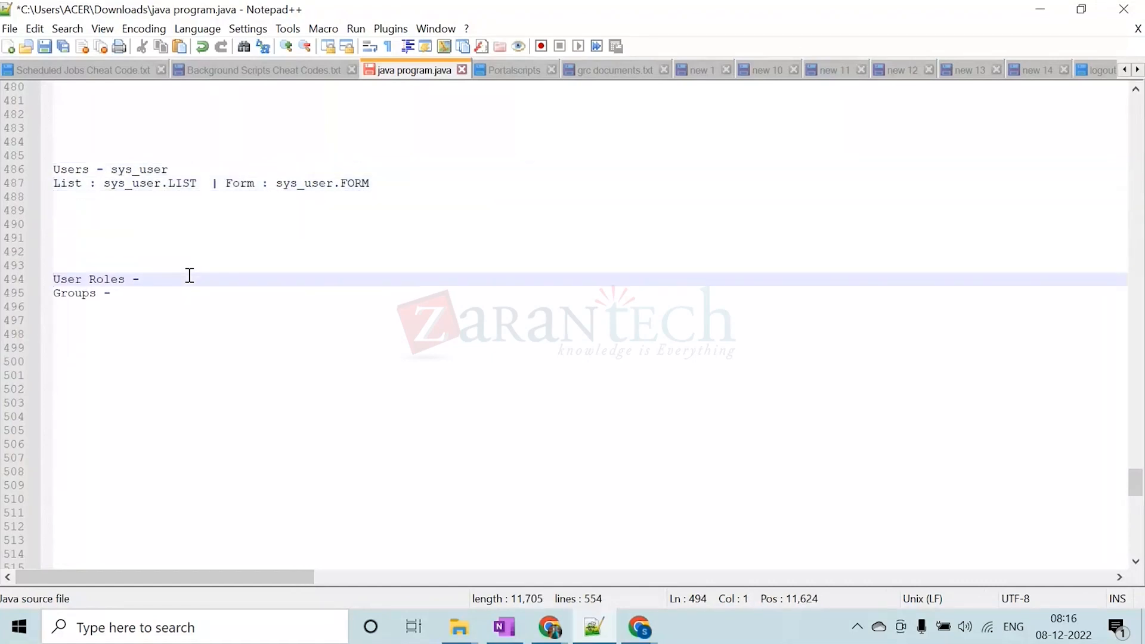
Add a new line below the uppercase shortcuts reading "List : sys_user.list"
left_click(380, 182)
key("Return")
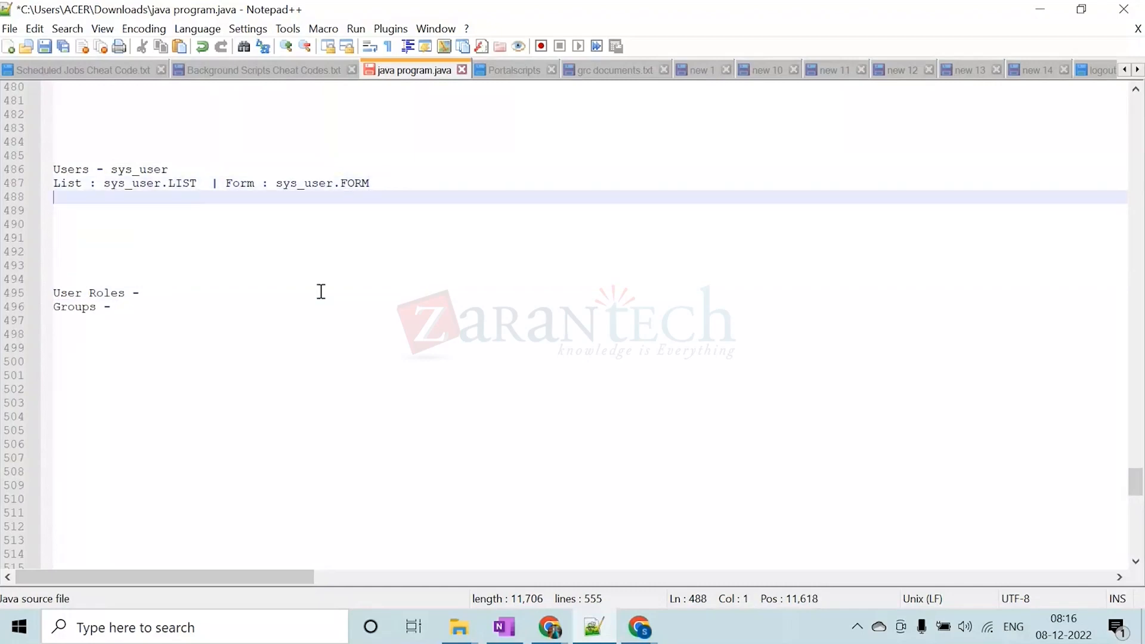
key("Caps_Lock")
type("LIST")
key("BackSpace")
key("BackSpace")
key("BackSpace")
key("BackSpace")
key("BackSpace")
type("L")
key("Caps_Lock")
type("ist ")
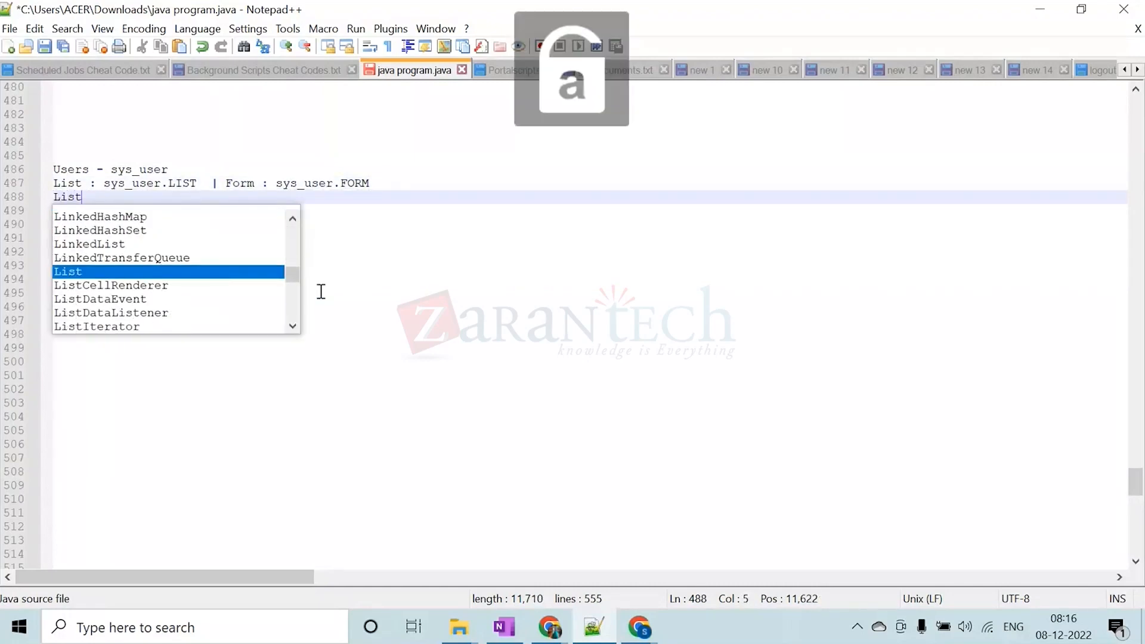
type(": ")
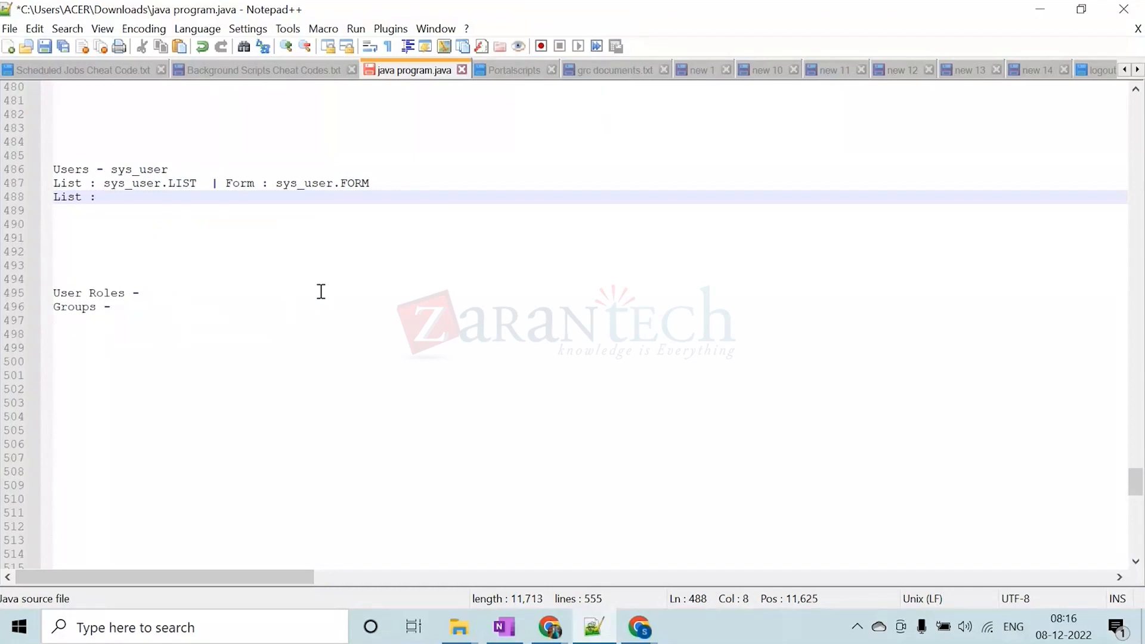
type("sys_user")
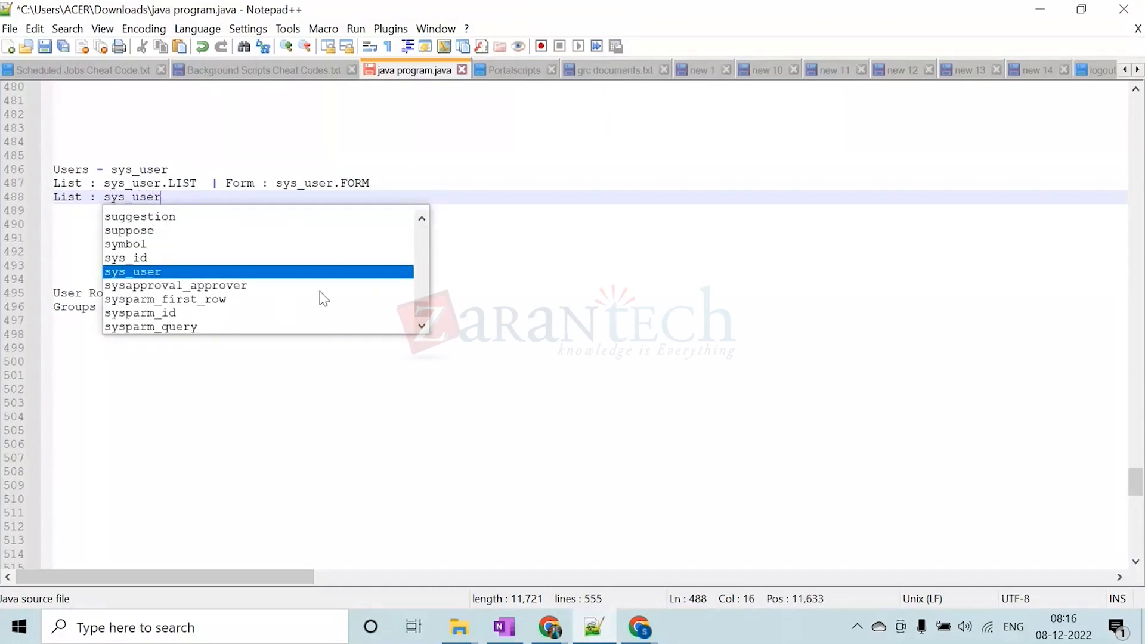
type(".list")
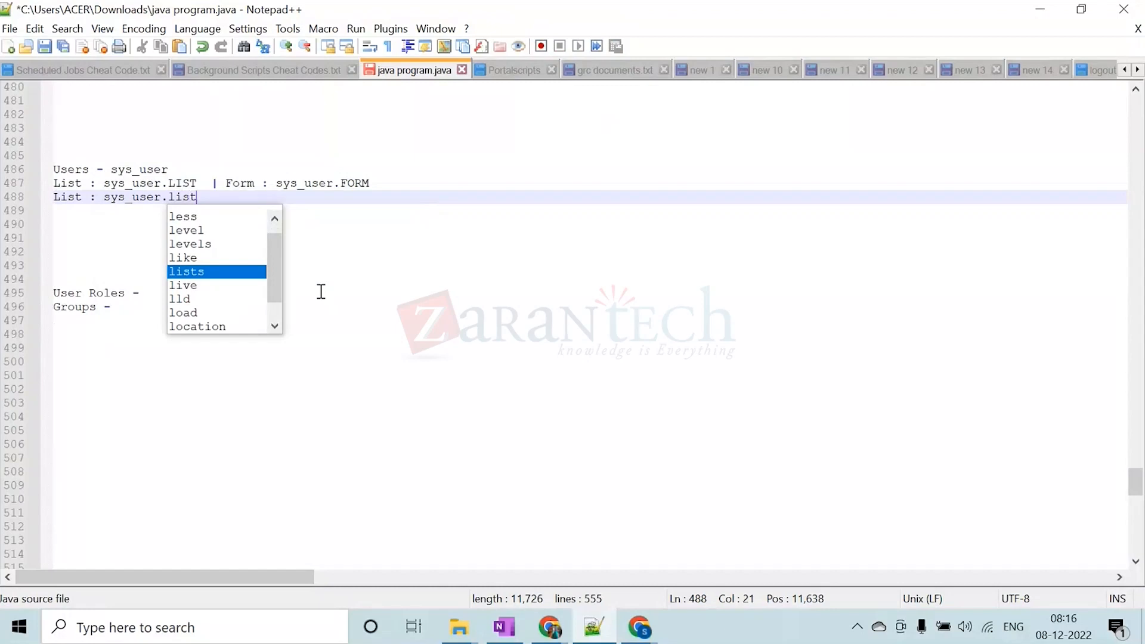
type("  |")
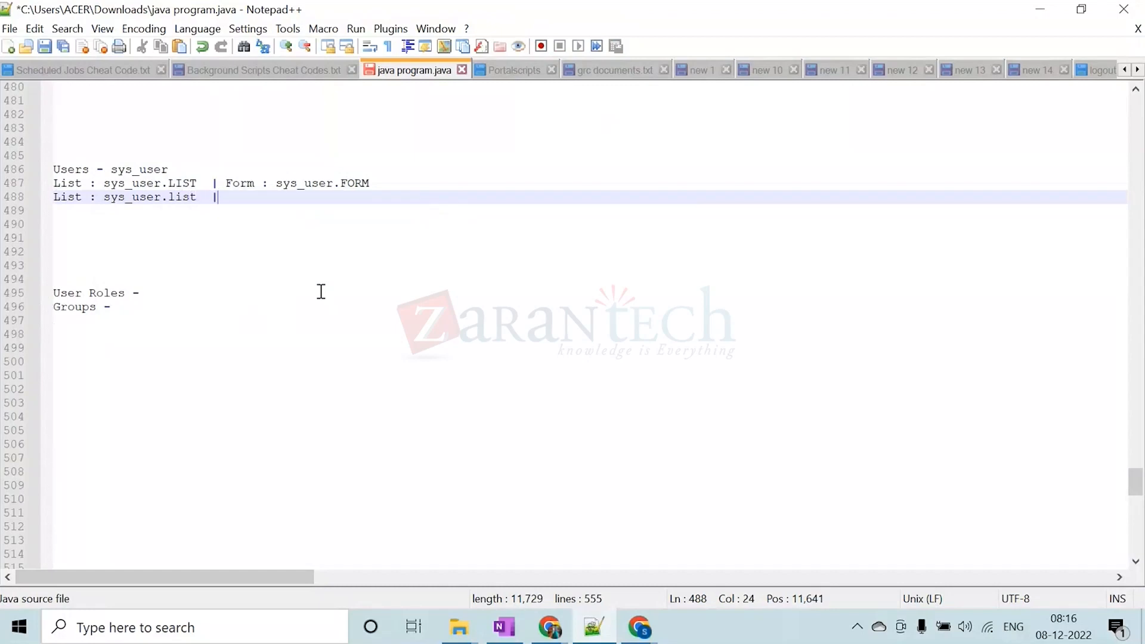
Extend the lowercase shortcut line with "| Form : sys_user.form"
key("Caps_Lock")
type("F")
key("Caps_Lock")
type("orm ")
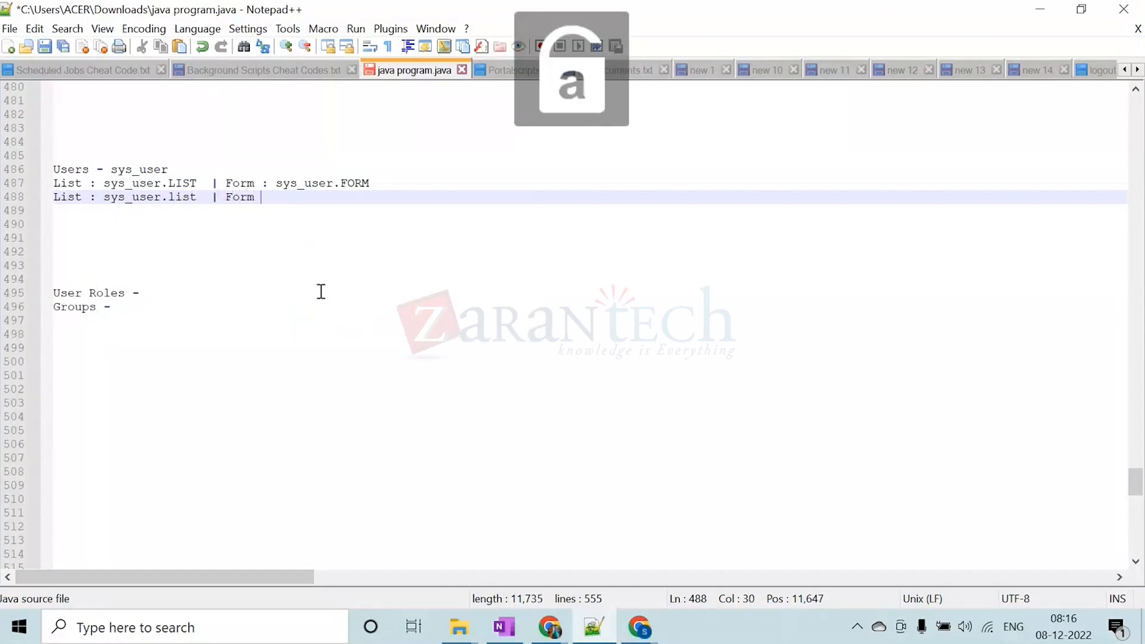
type(": sys")
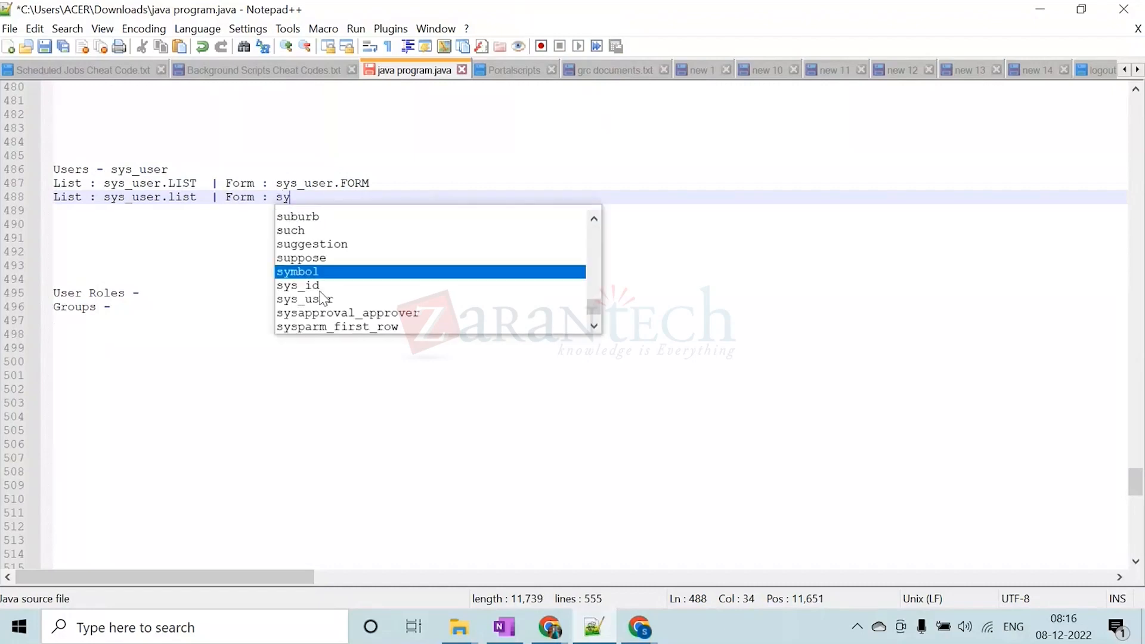
type("er")
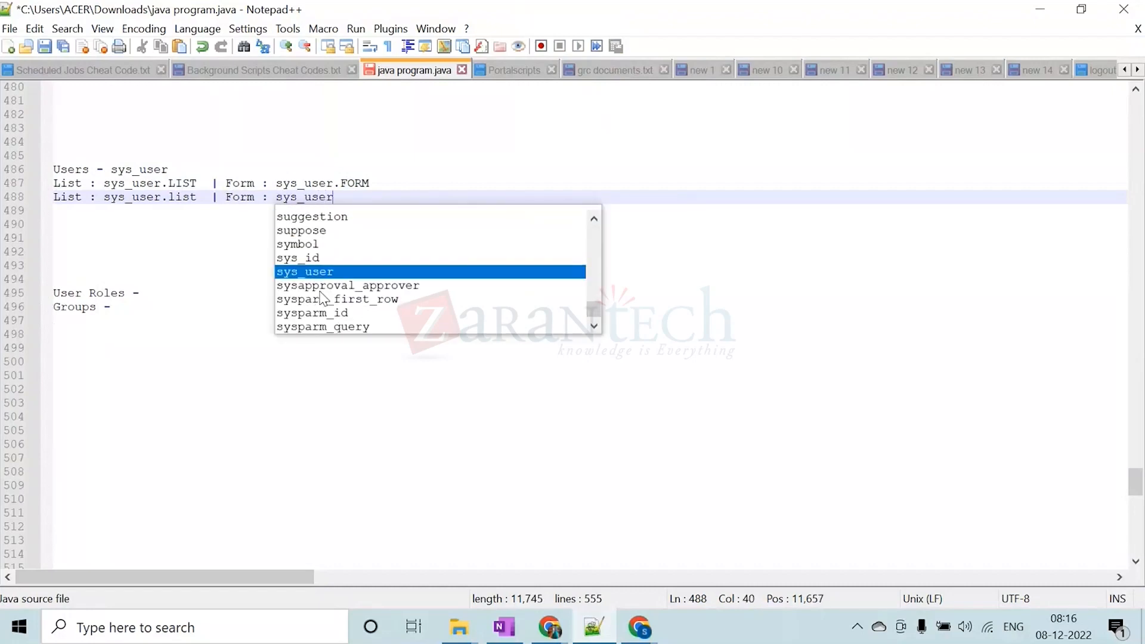
type(".form")
key("BackSpace")
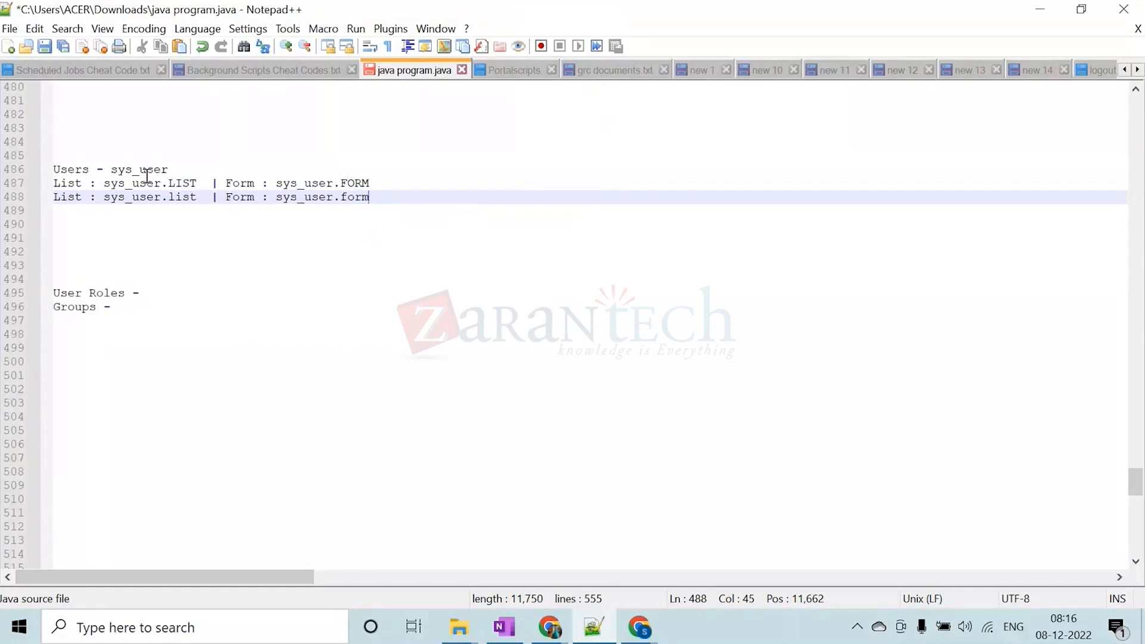
Compare the uppercase and lowercase List shortcuts by highlighting their matching sys_user and LIST/list parts on both lines
left_click(33, 170)
left_click(182, 184)
left_click(170, 176)
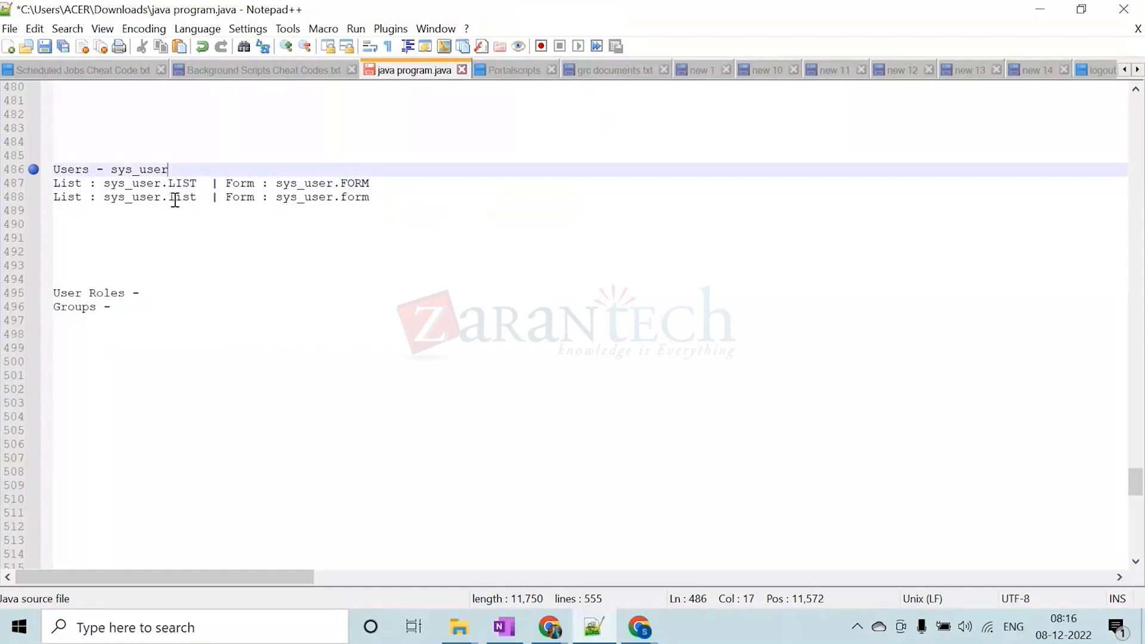
left_click(76, 186)
left_click_drag(54, 183, 90, 199)
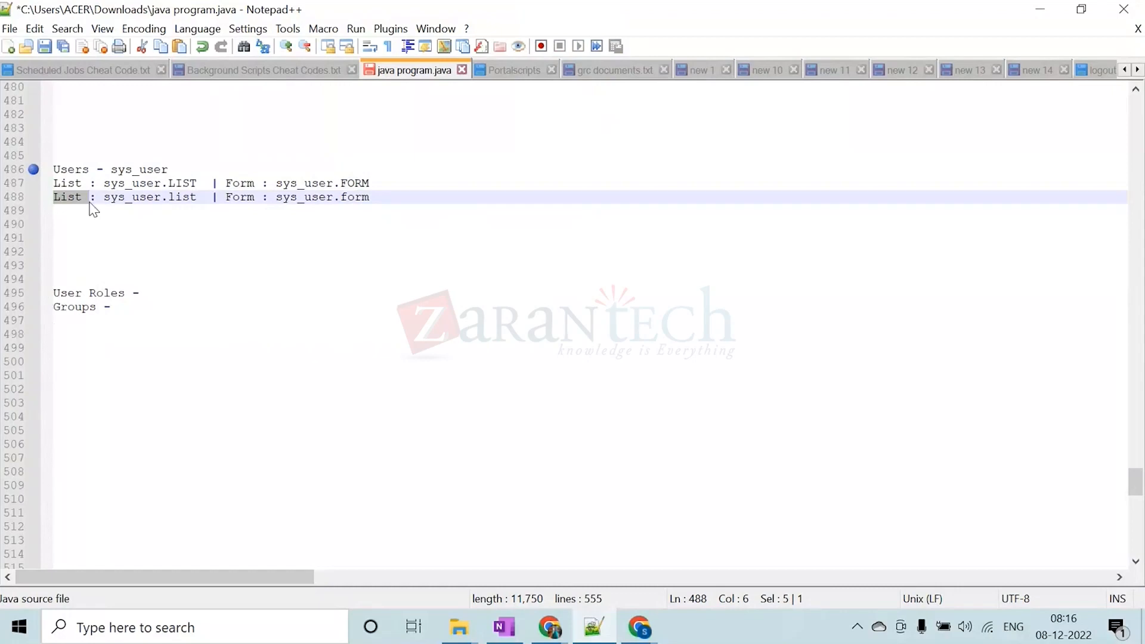
left_click_drag(104, 184, 161, 202)
left_click(125, 199)
left_click(143, 198)
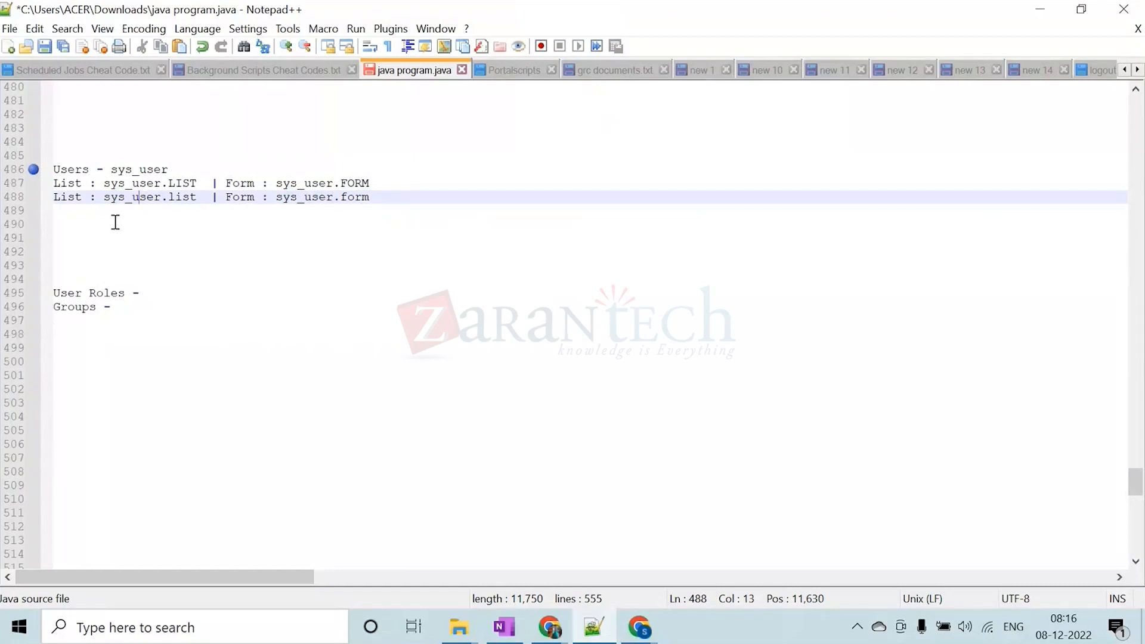
left_click_drag(168, 183, 196, 198)
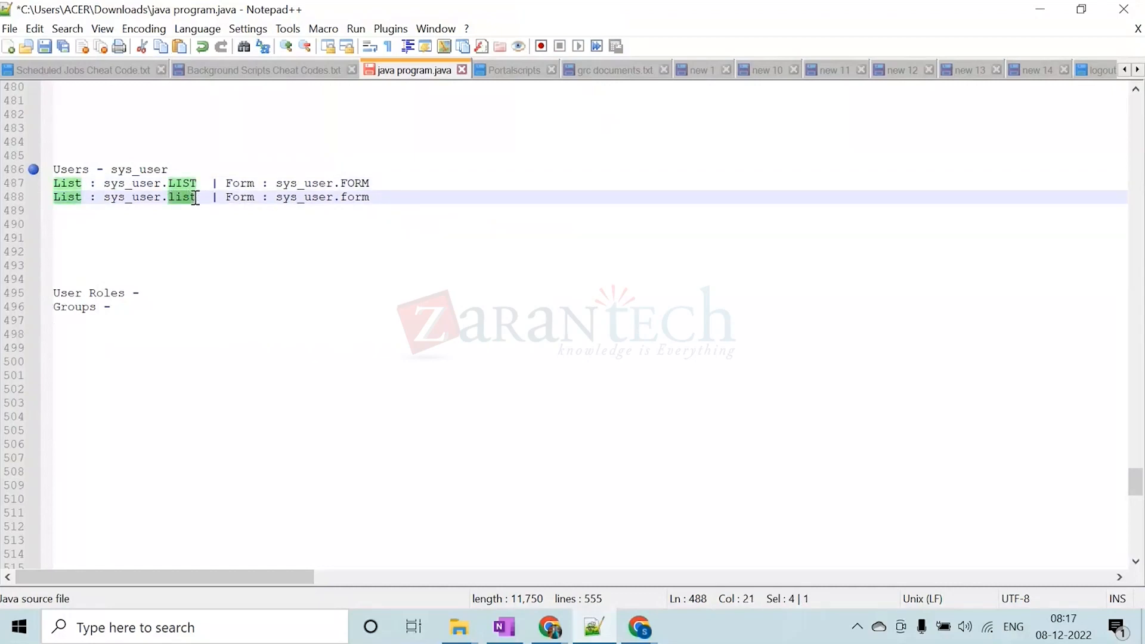
left_click(191, 181)
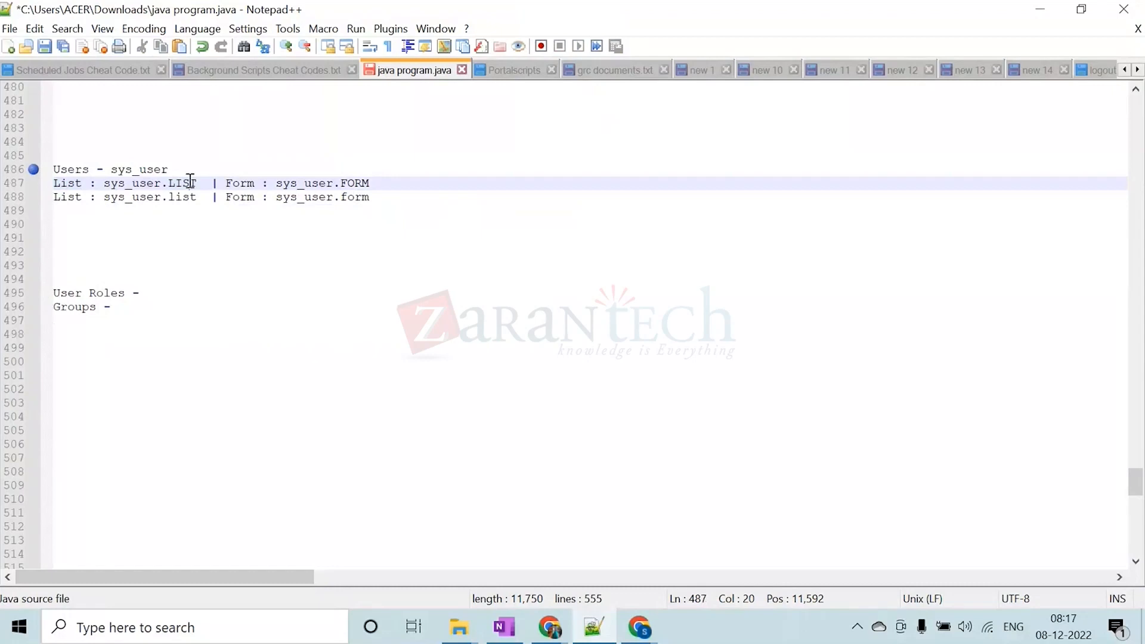
double_click(191, 181)
double_click(186, 197)
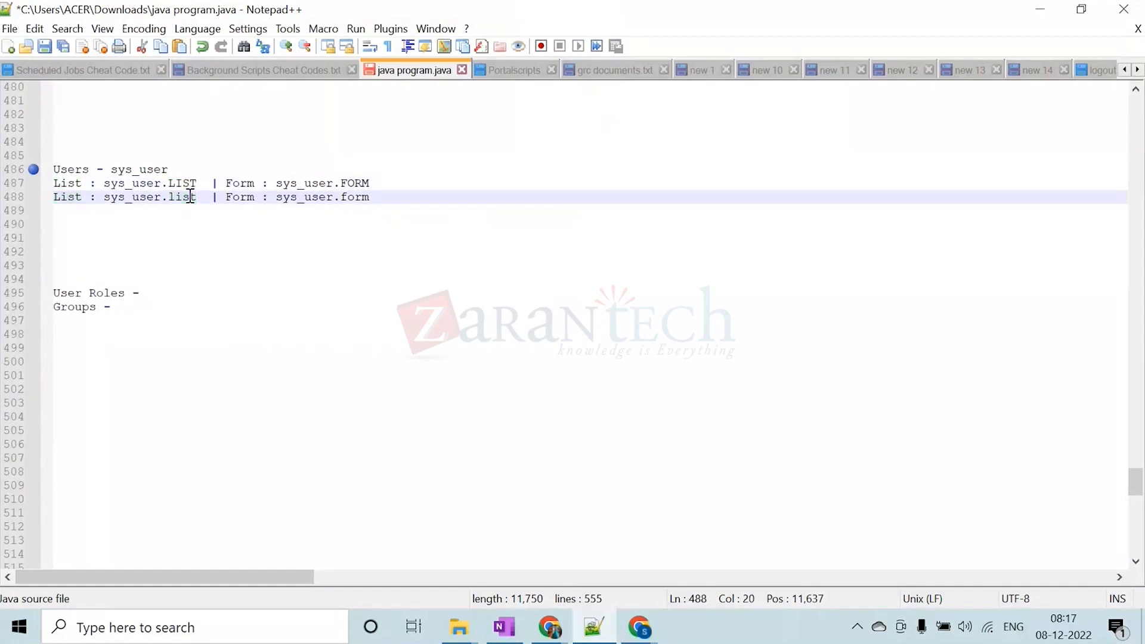
left_click(147, 185)
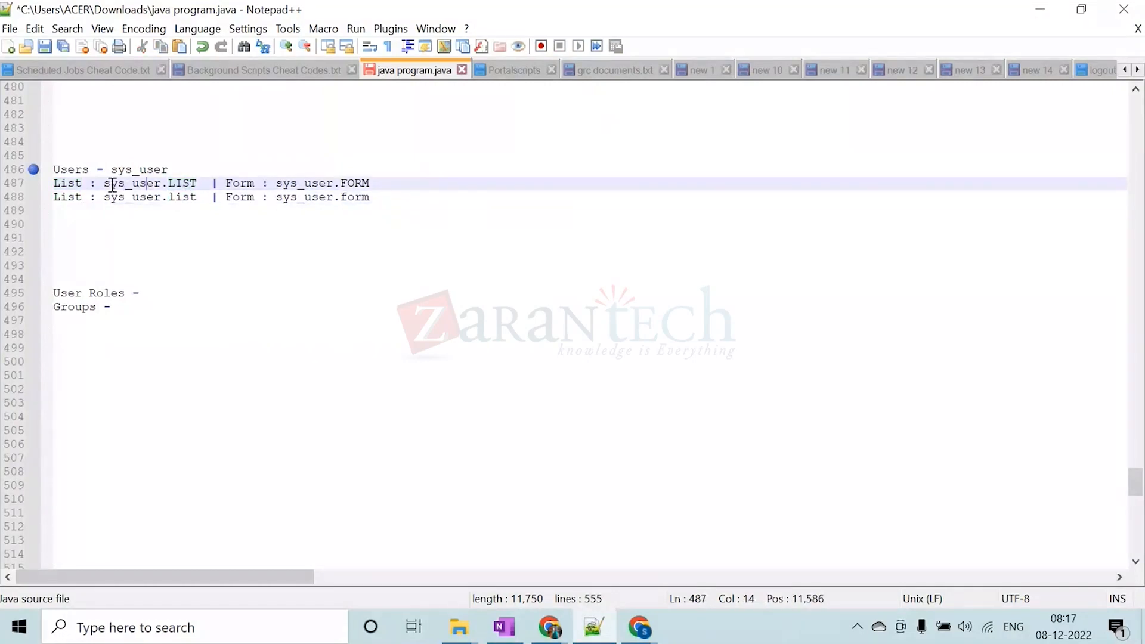
left_click_drag(104, 184, 160, 184)
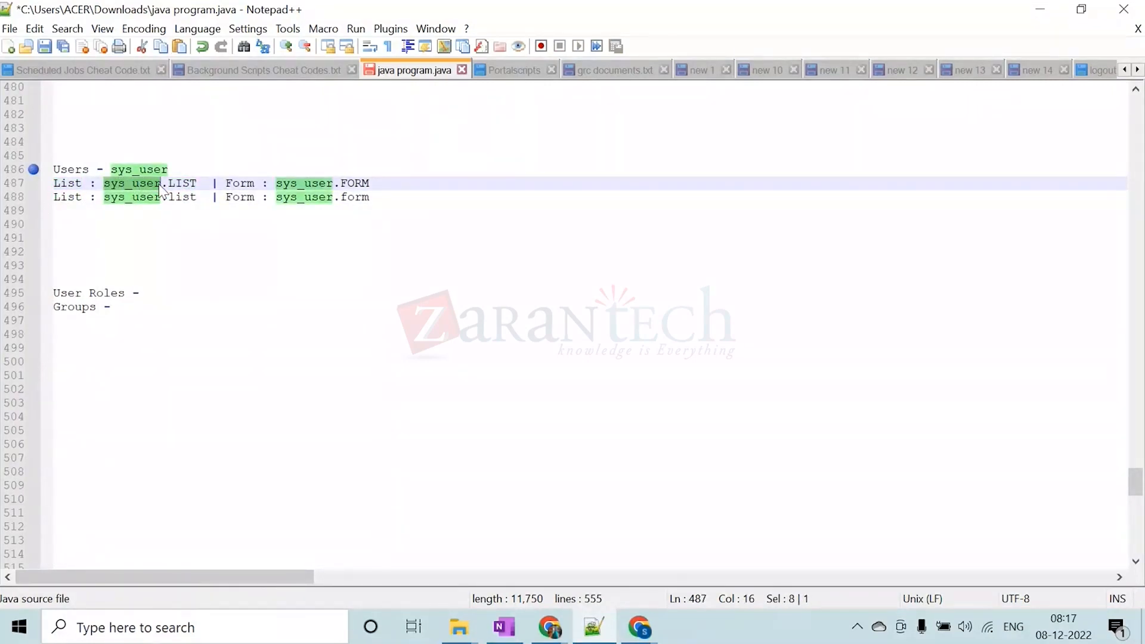
left_click(155, 199)
left_click_drag(104, 198, 159, 196)
double_click(182, 183)
double_click(187, 198)
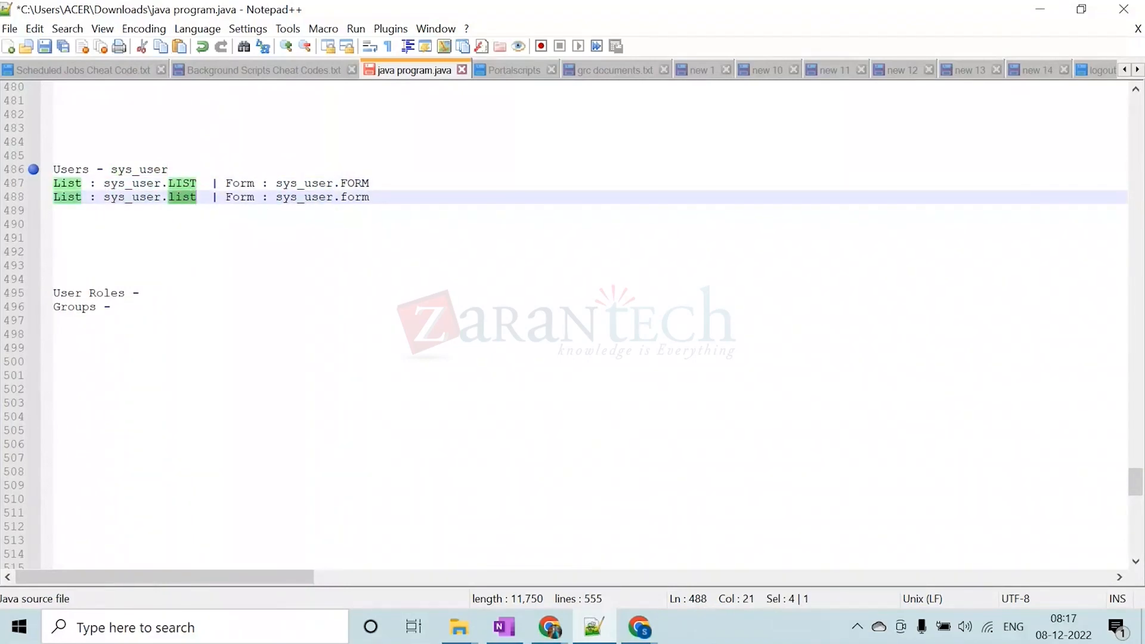
Put the notes away and review the New Record form and Users list opened in separate browser tabs
left_click(1047, 13)
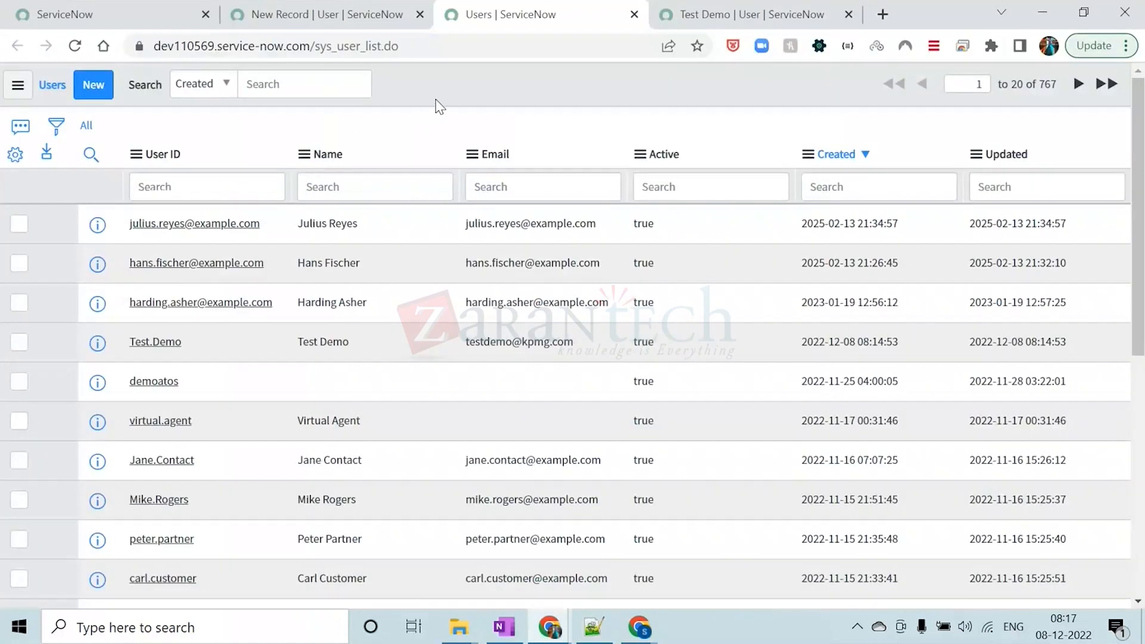
left_click(382, 14)
left_click(506, 18)
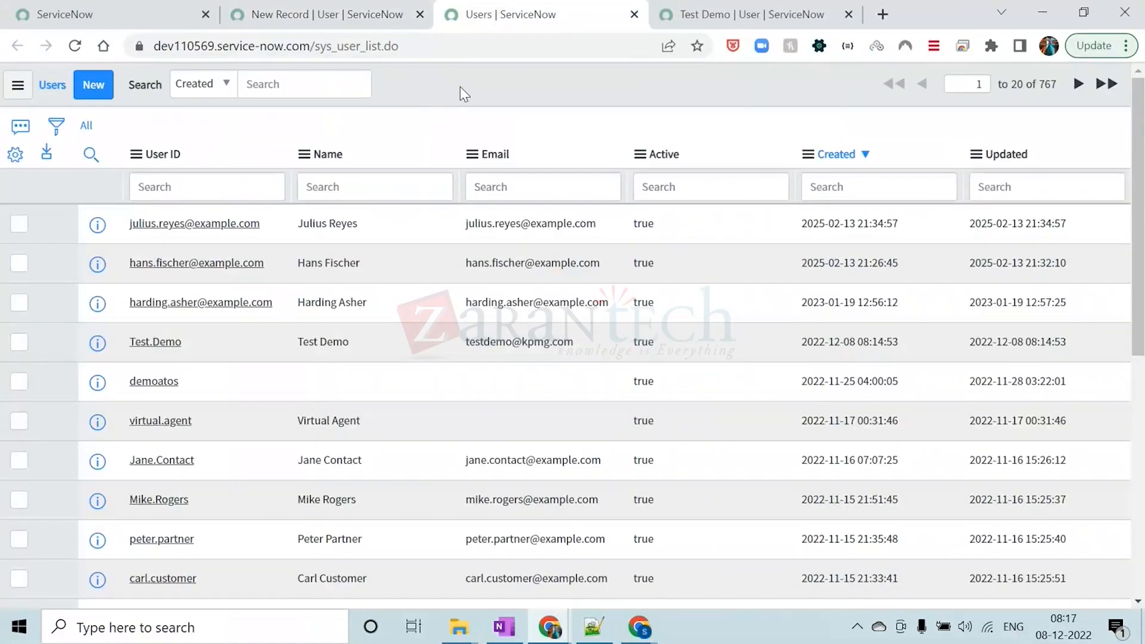
left_click(352, 15)
Open the Users list inside the main ServiceNow page with the lowercase sys_user.list shortcut
left_click(159, 14)
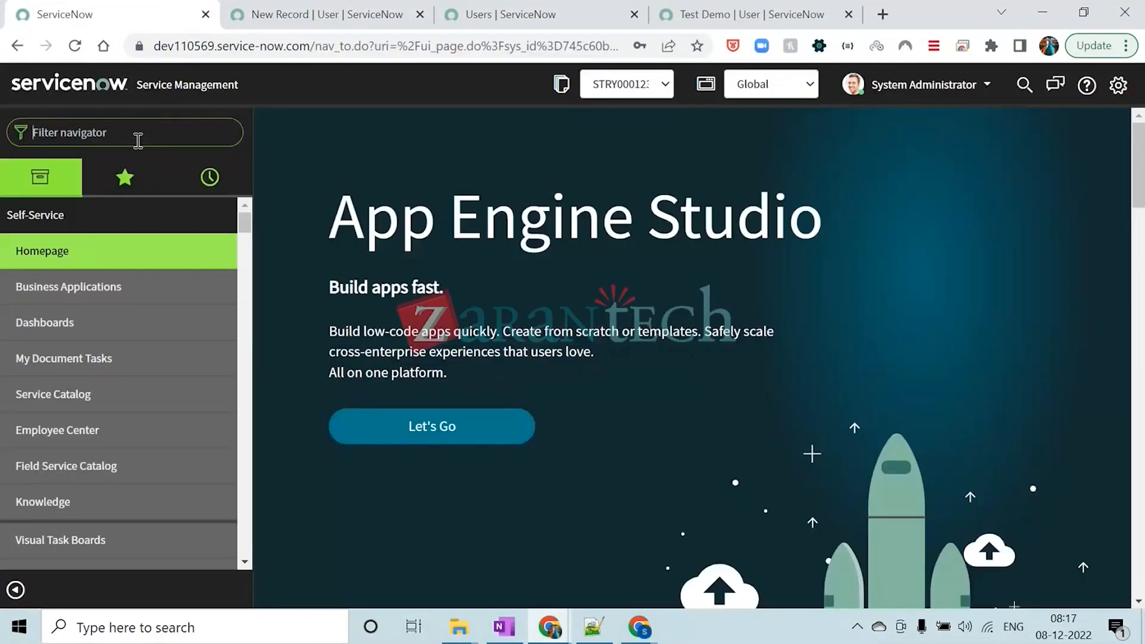
type("sys_user.list")
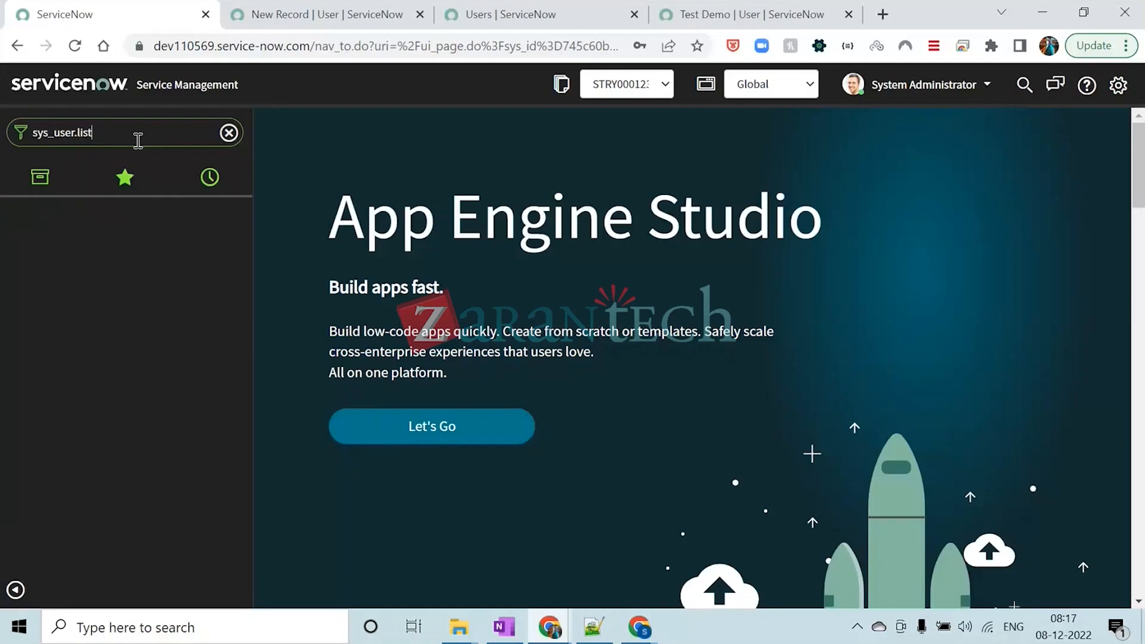
key("Return")
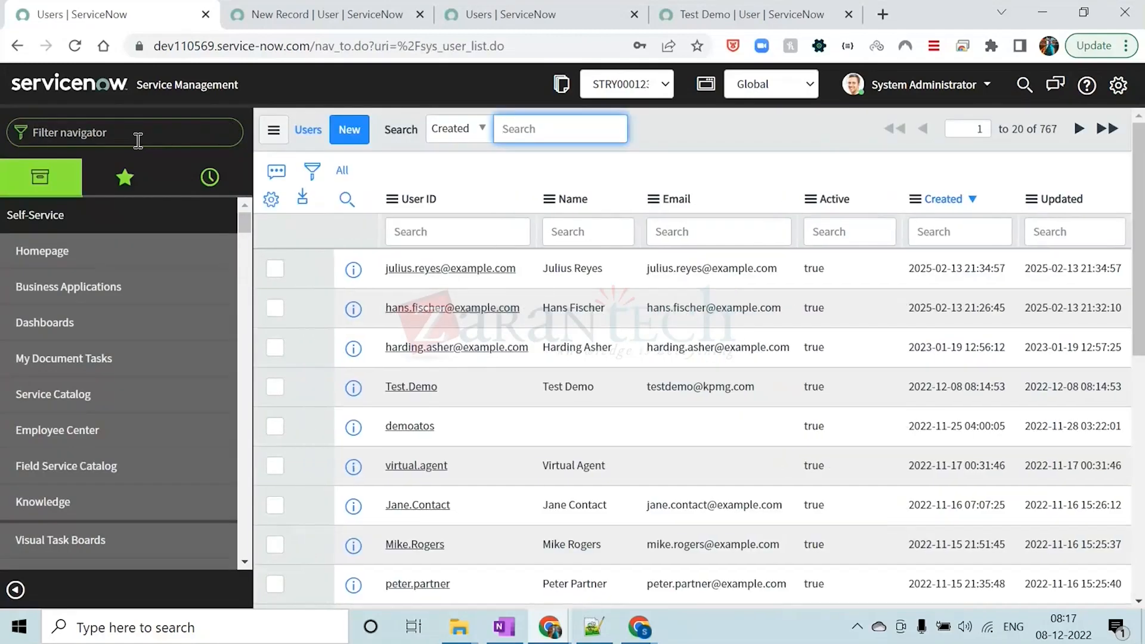
left_click(703, 130)
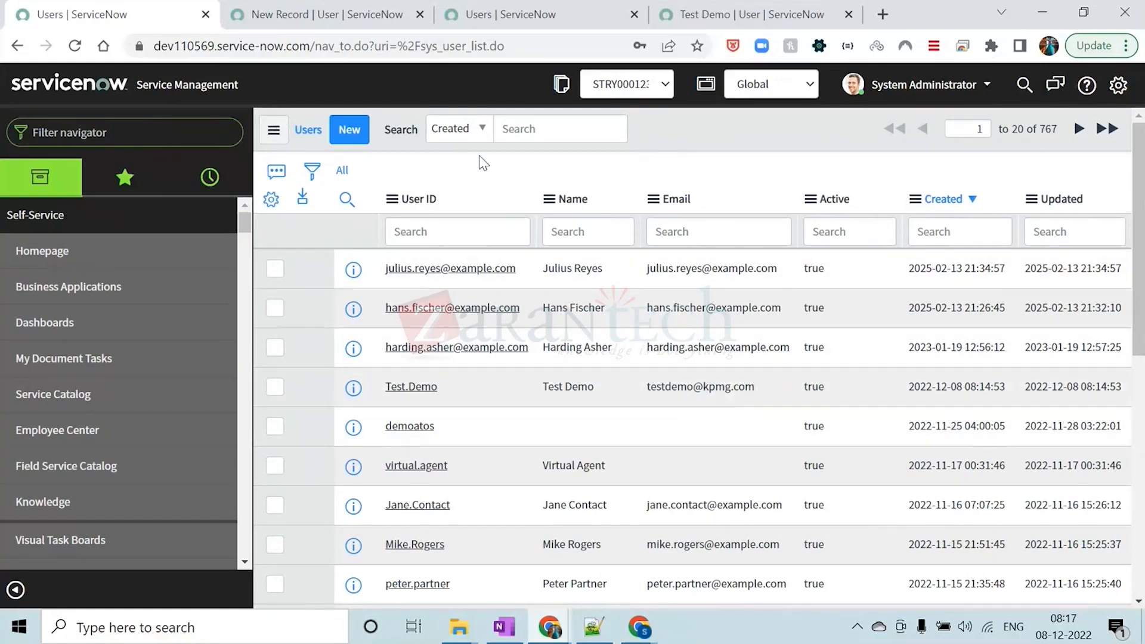
Open the Users list in a separate browser tab with the uppercase sys_user.LIST shortcut
left_click(154, 138)
type("sys_user.")
key("Caps_Lock")
type("LIST")
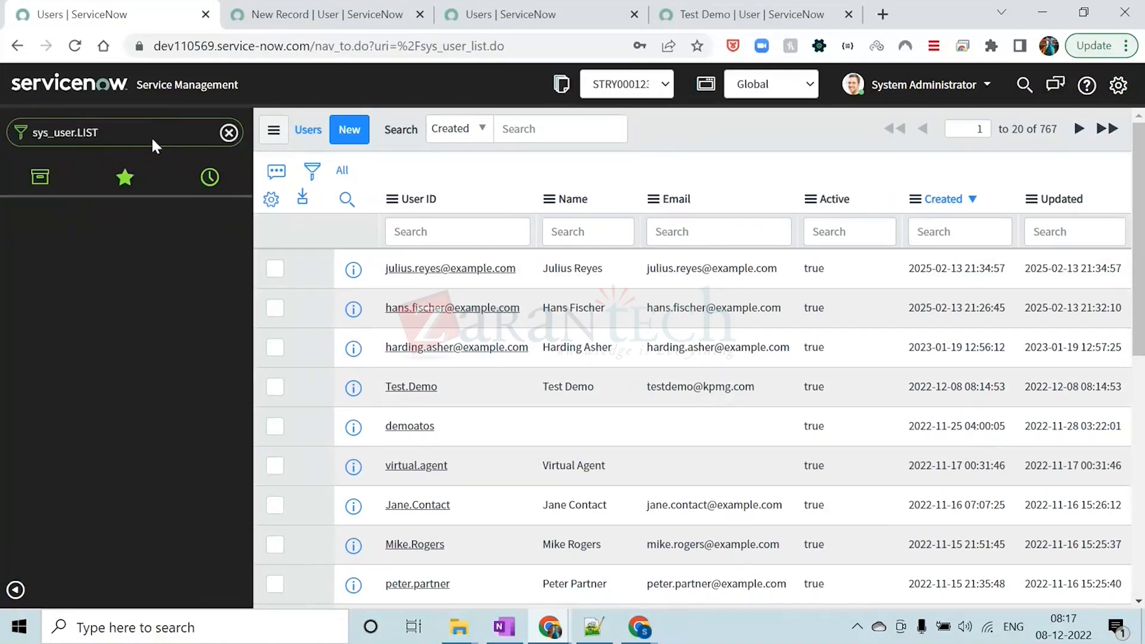
key("Return")
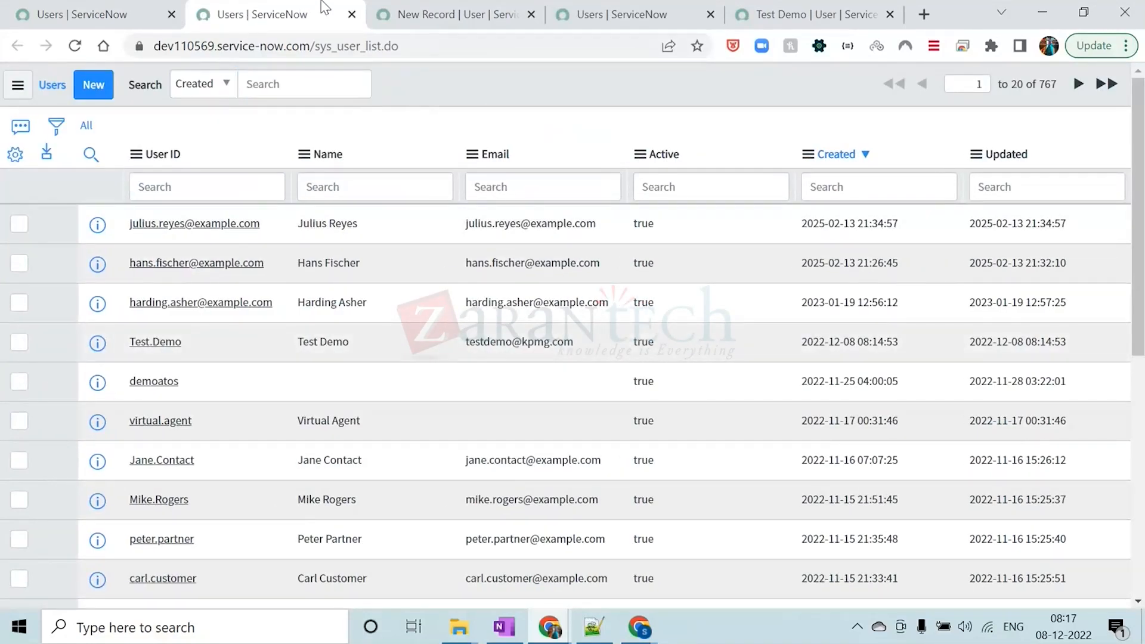
Close the extra Users, New Record and Test Demo browser tabs, keeping only the main ServiceNow page
left_click(352, 14)
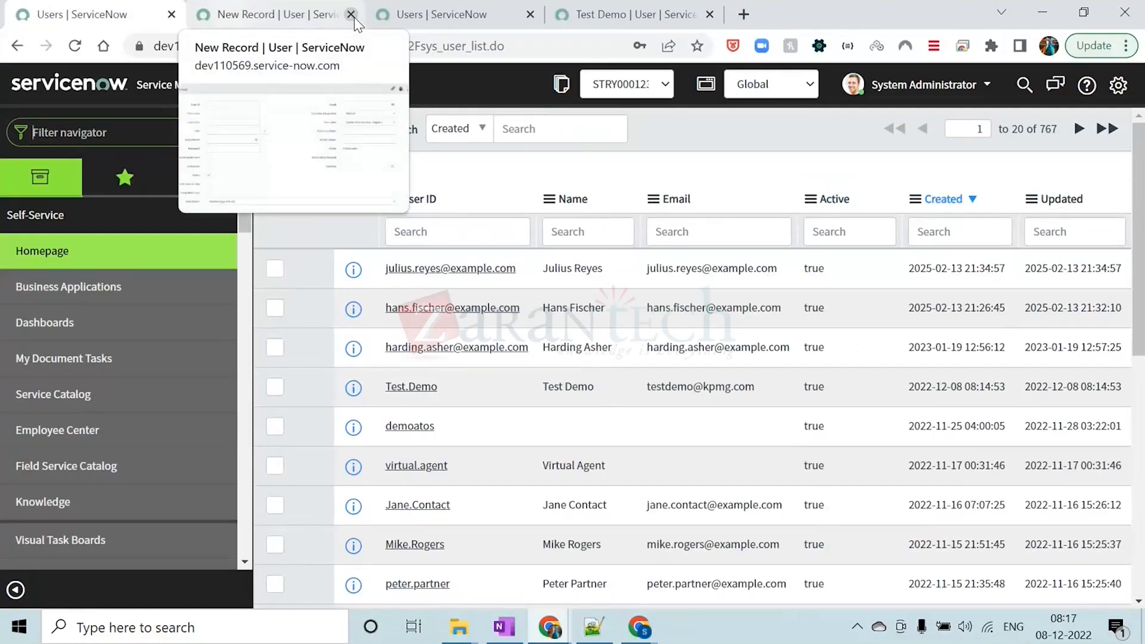
left_click(310, 17)
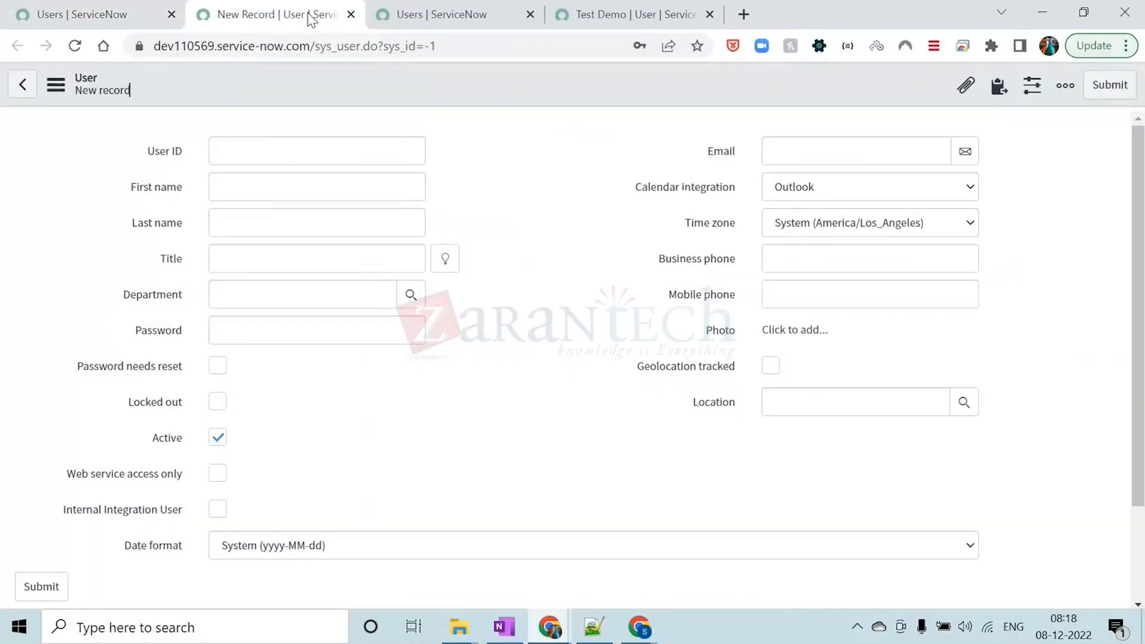
left_click(350, 14)
left_click(351, 14)
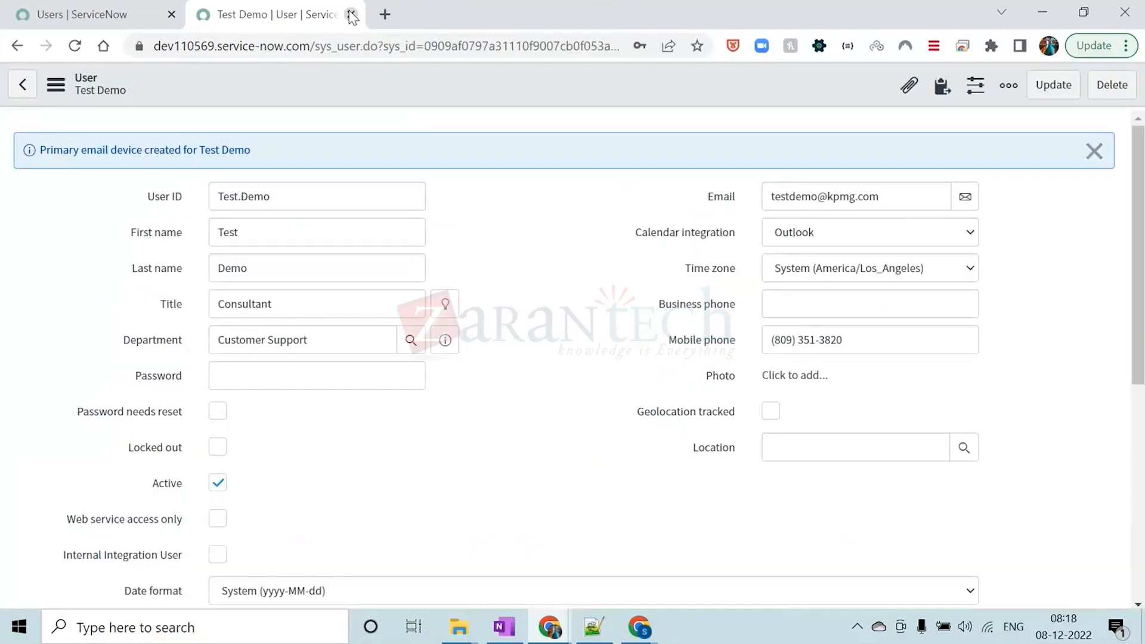
left_click(351, 14)
Open a blank user form in a separate browser tab with the sys_user.FORM shortcut and close that tab
left_click(161, 135)
type("SYS")
key("BackSpace")
key("BackSpace")
key("BackSpace")
key("Caps_Lock")
type("sys_user.")
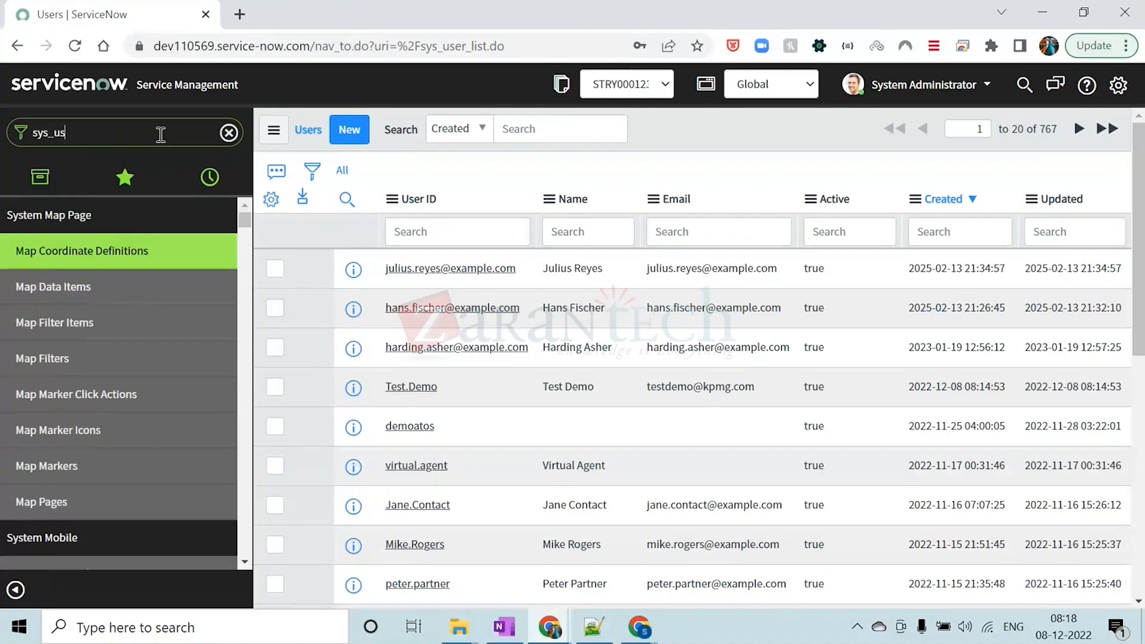
key("Caps_Lock")
type("FORM")
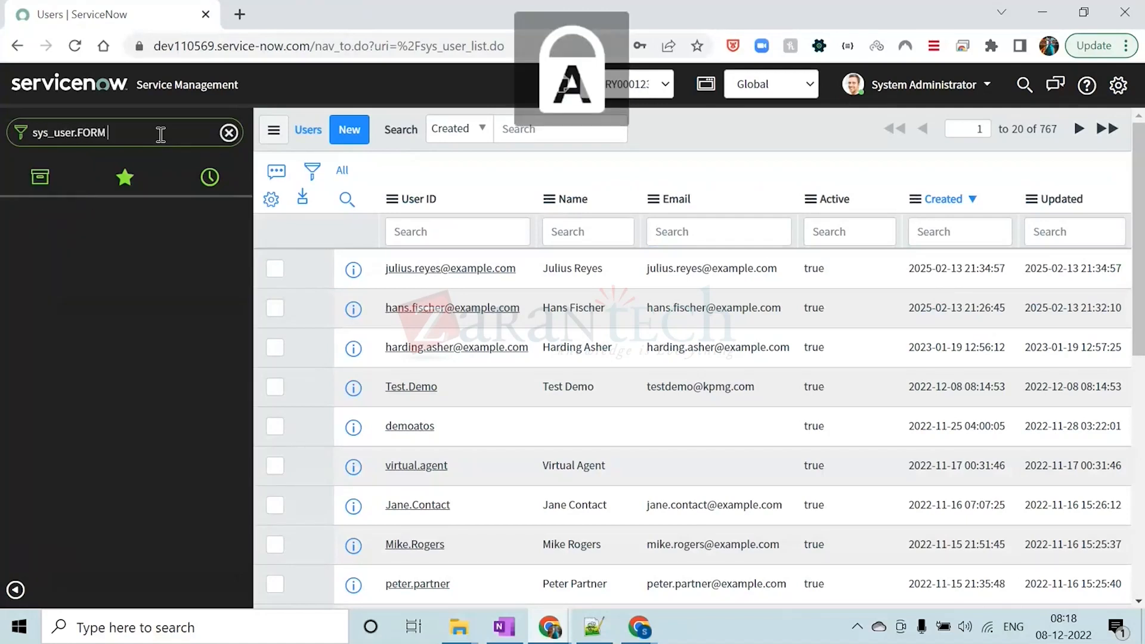
key("Return")
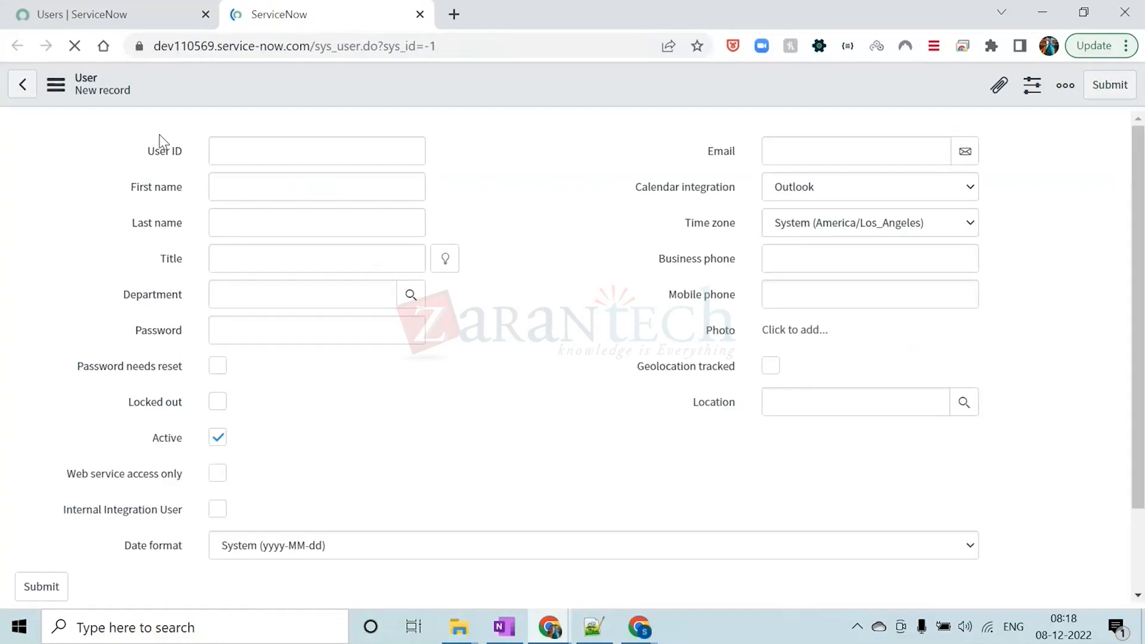
left_click(457, 105)
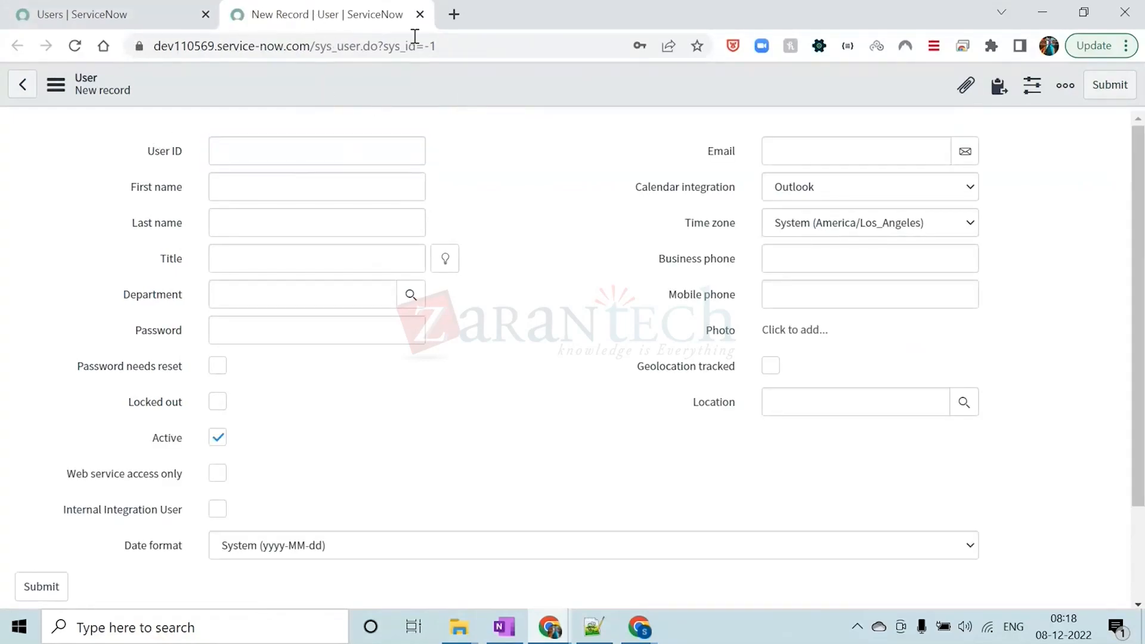
left_click(419, 15)
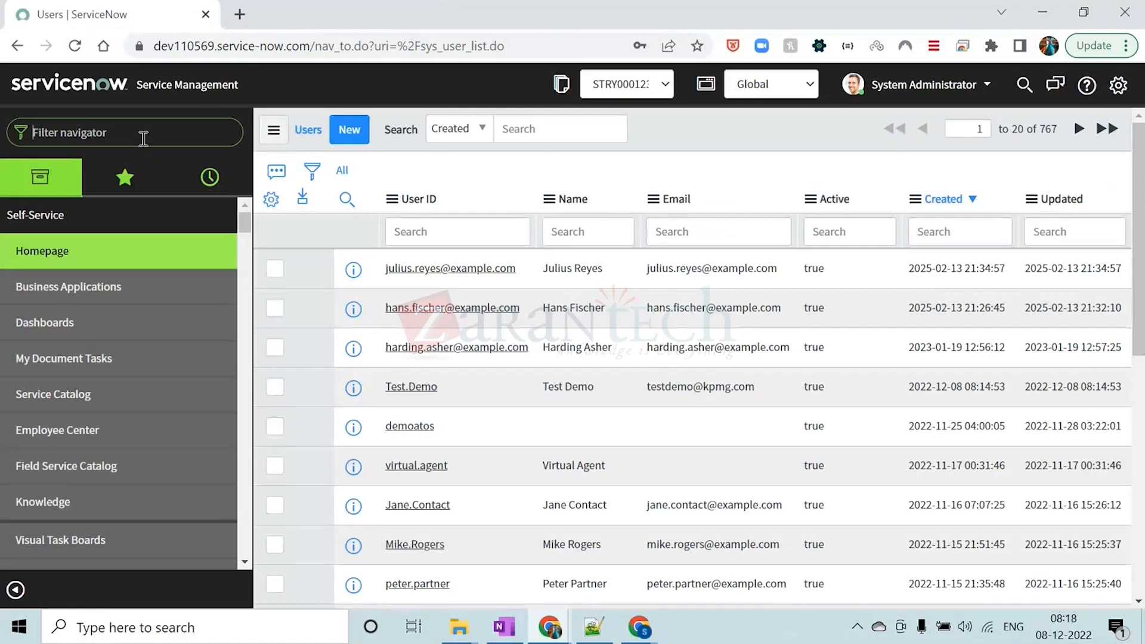
Open a blank user form inside the main ServiceNow page with the lowercase sys_user.form shortcut
left_click(143, 138)
type("SYS")
key("BackSpace")
key("BackSpace")
key("BackSpace")
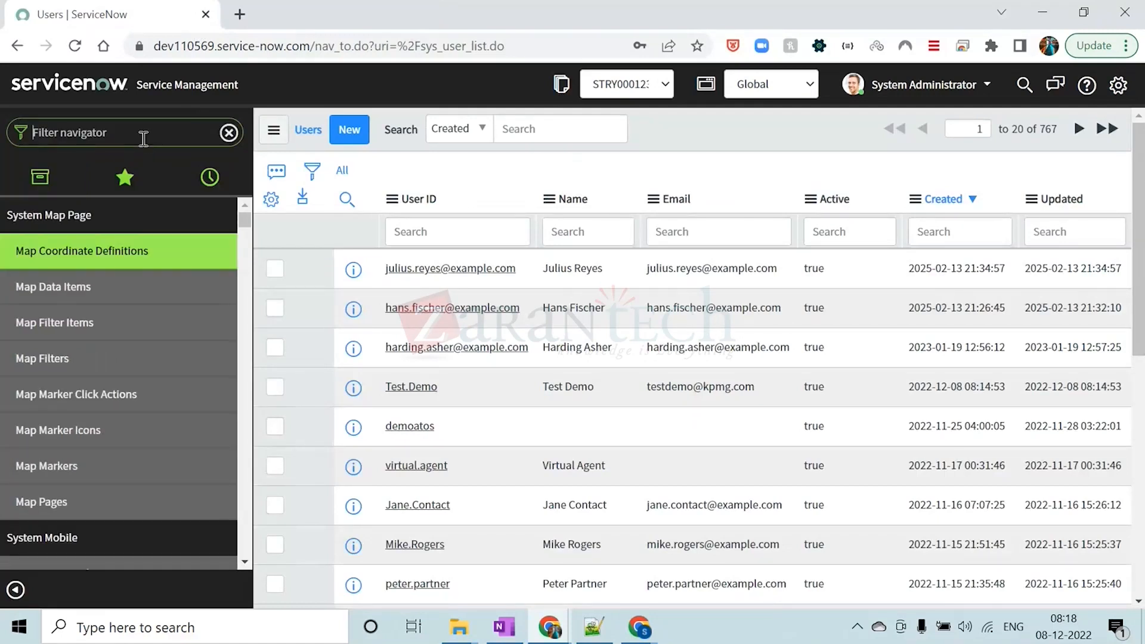
key("Caps_Lock")
type("sys")
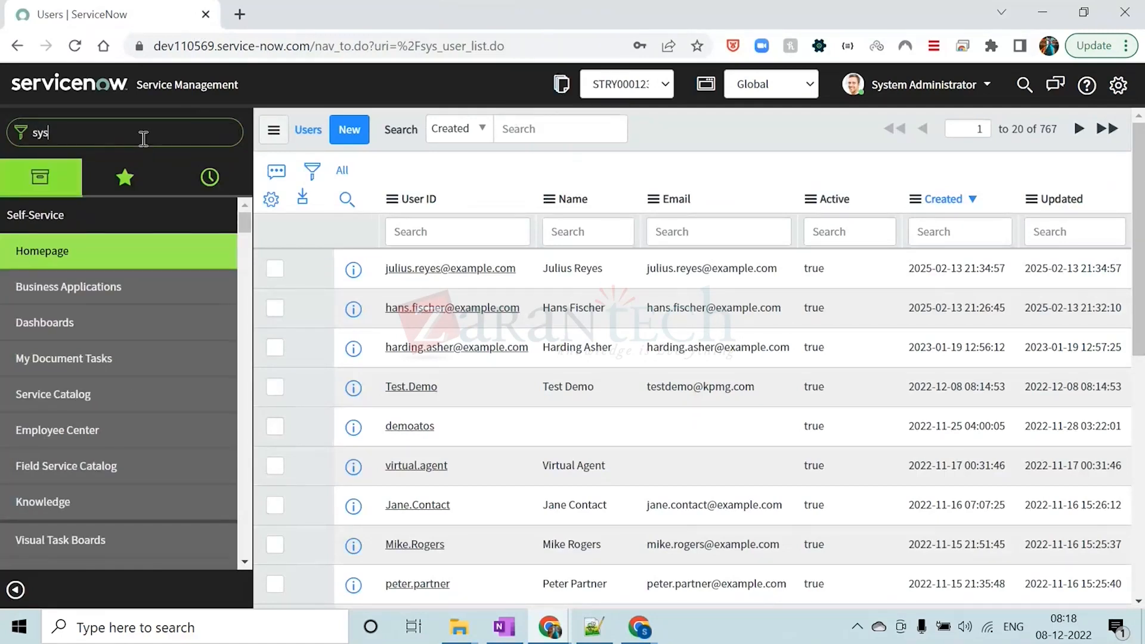
type("_user.")
key("Caps_Lock")
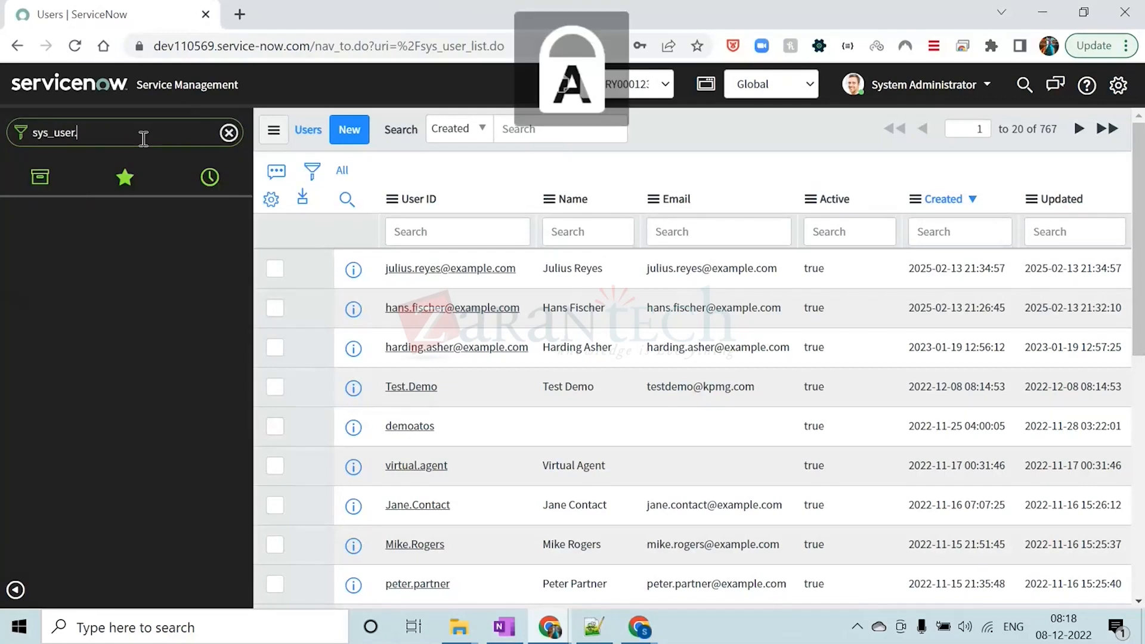
key("Caps_Lock")
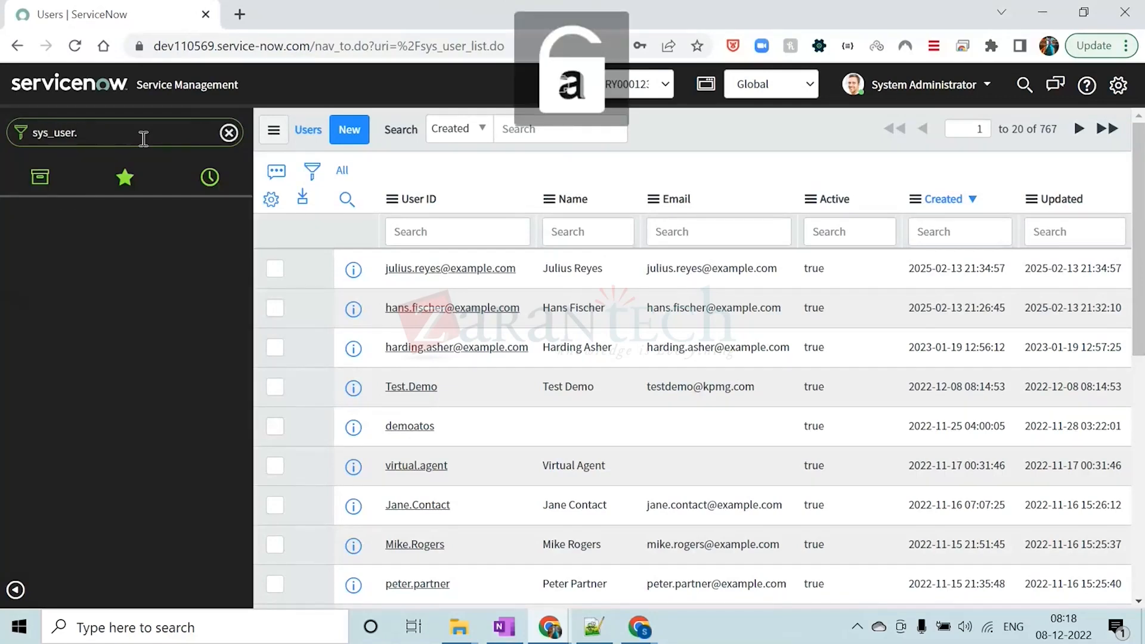
type("form")
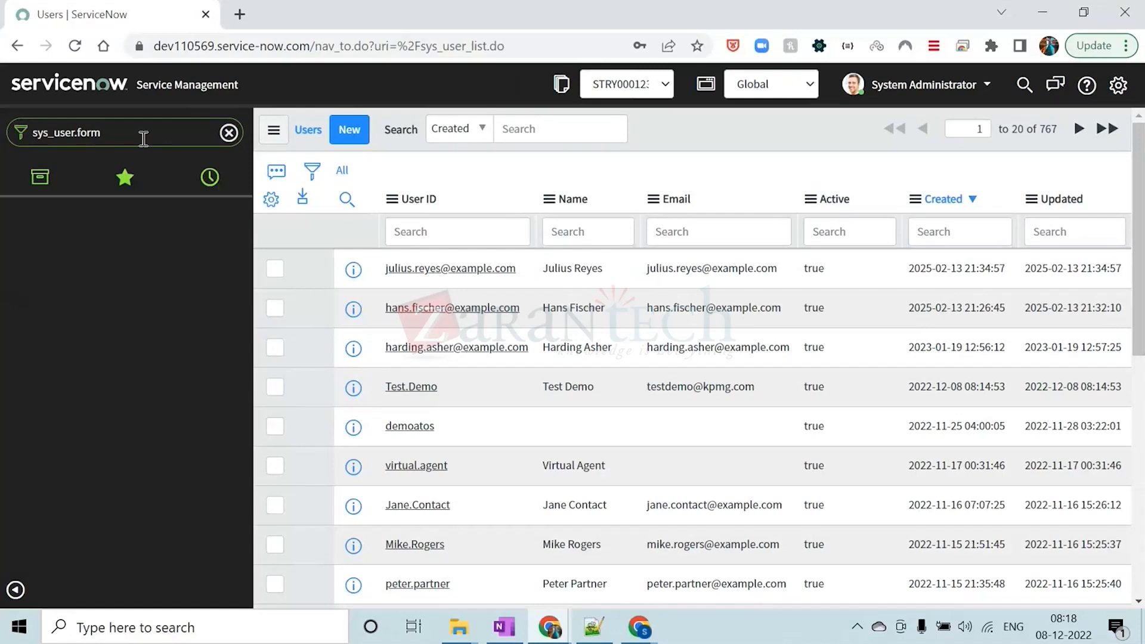
key("Return")
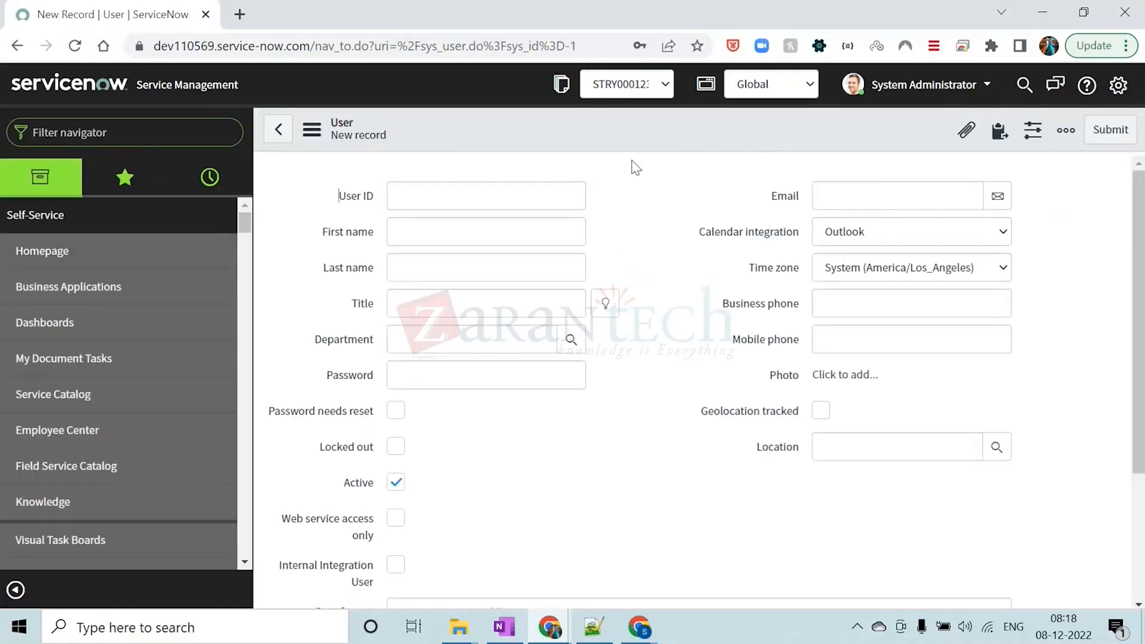
Use the sys_user.LIST shortcut again to bring up the Users list in its own browser tab
left_click(161, 130)
type("sys_user.L")
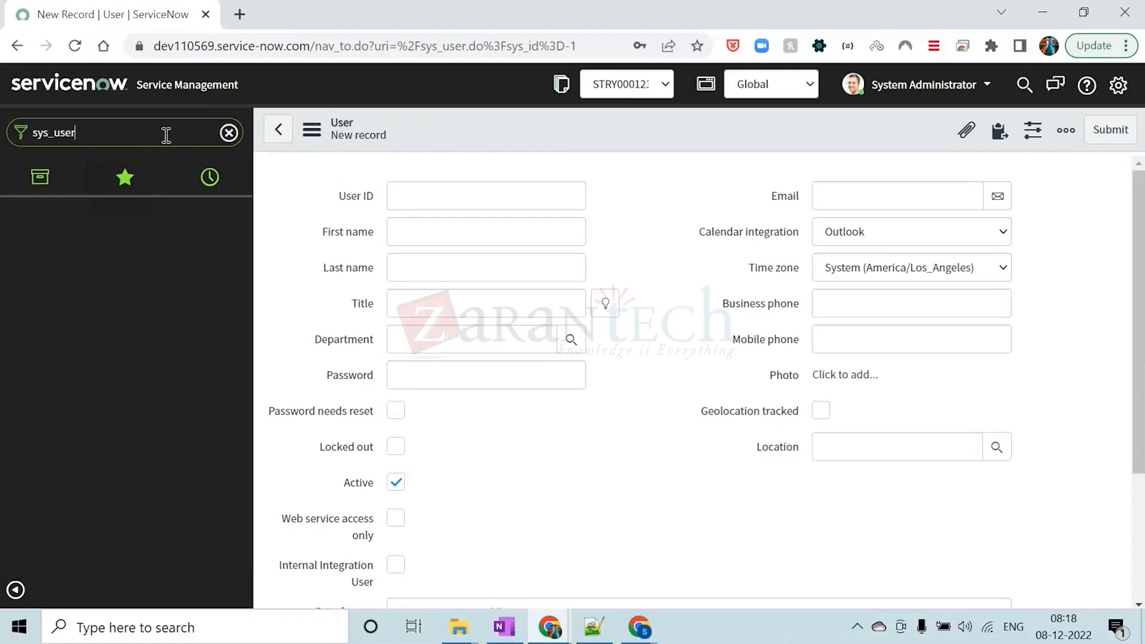
type("IST")
key("Return")
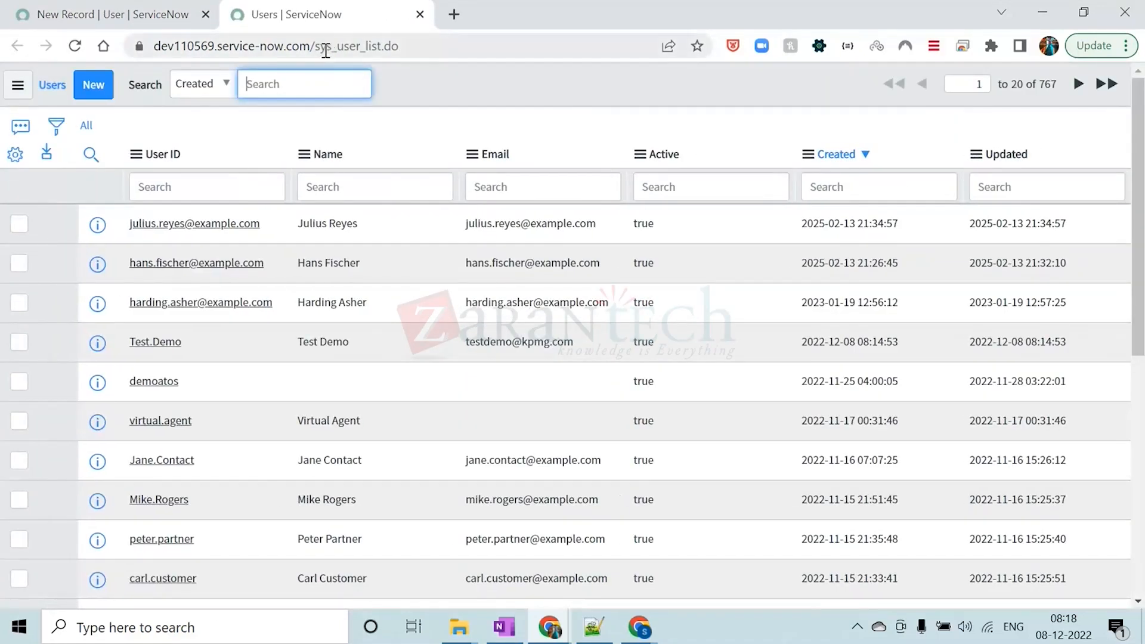
Highlight the table name sys_user in the Users list's web address and close that list's tab
left_click_drag(318, 46, 362, 54)
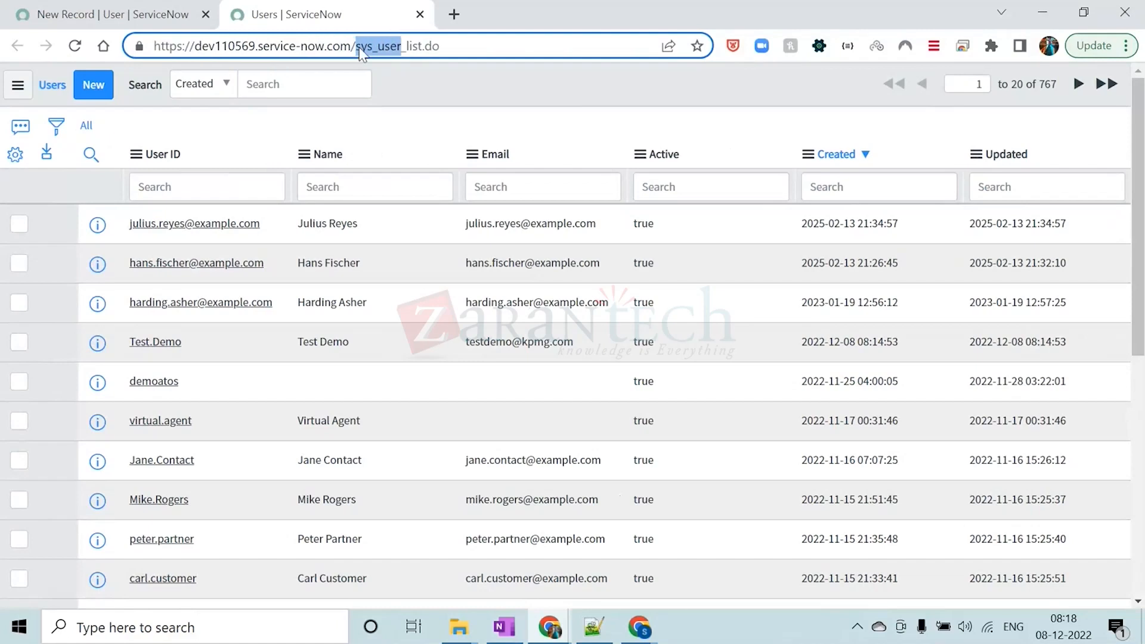
left_click(404, 85)
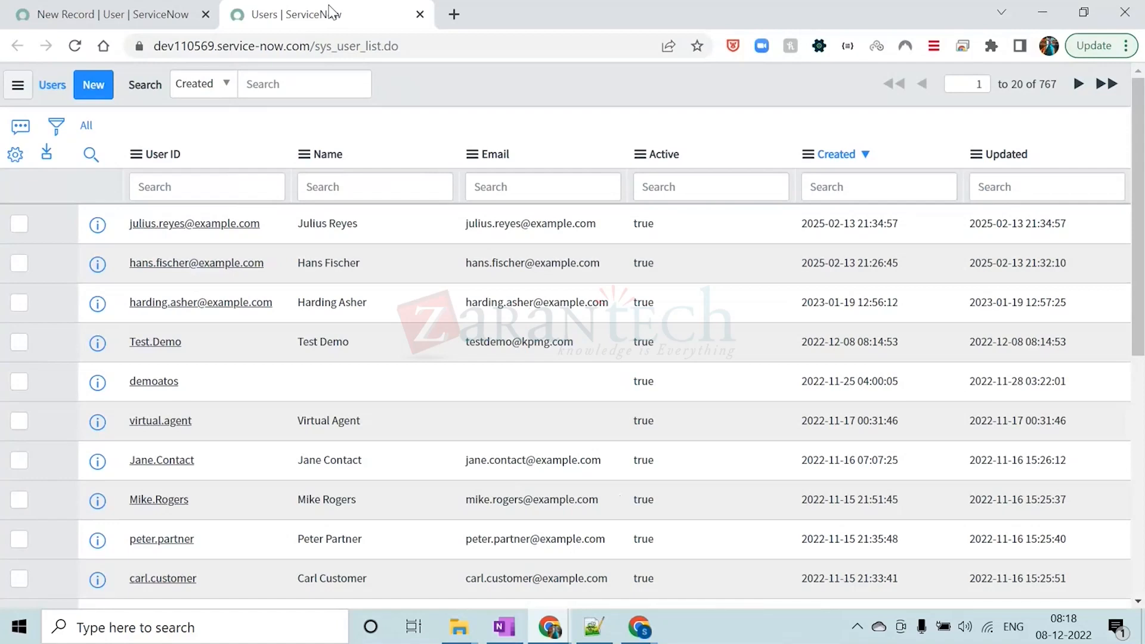
left_click(421, 14)
Filter the navigator by USERS and open the System Security Users module in a separate browser tab
left_click(121, 136)
type("USERS")
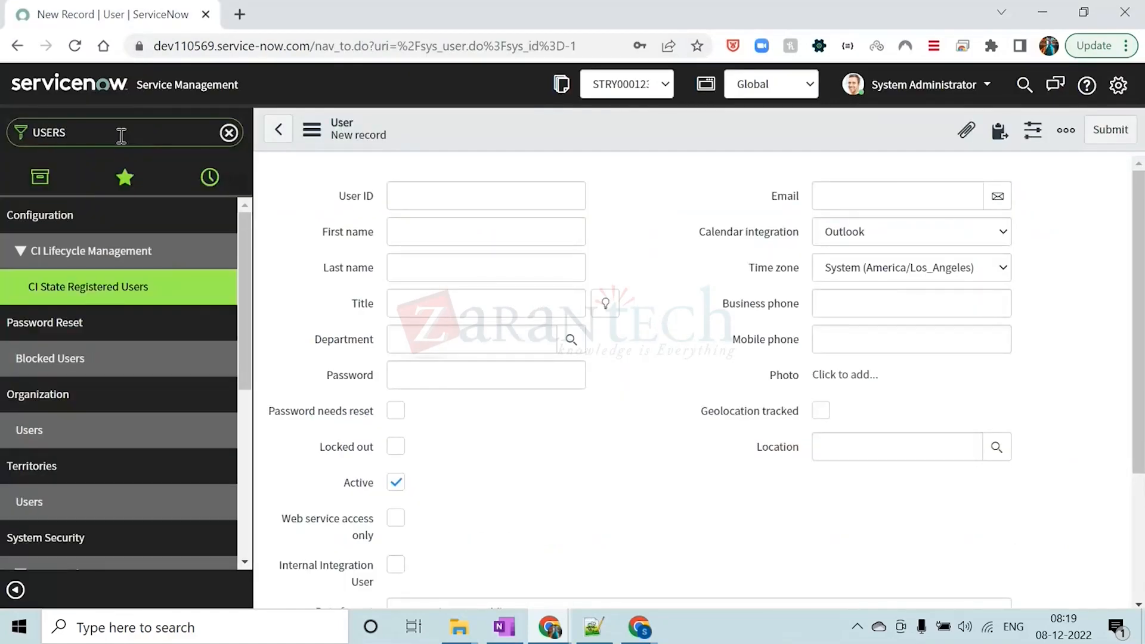
scroll(142, 468, "down", 3)
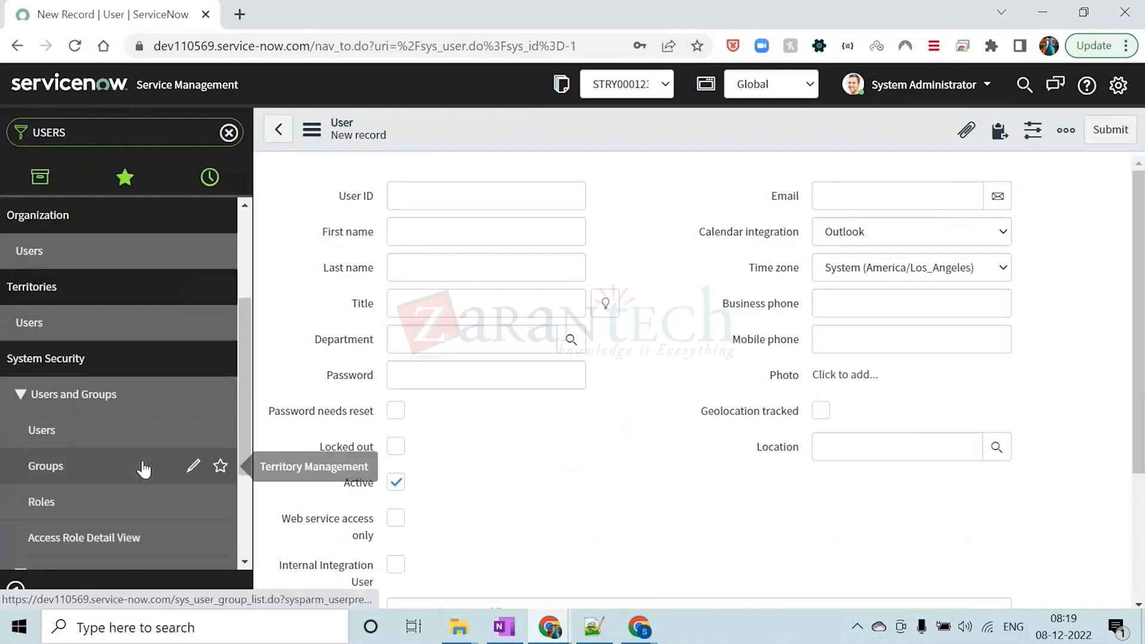
scroll(143, 470, "down", 2)
middle_click(71, 343)
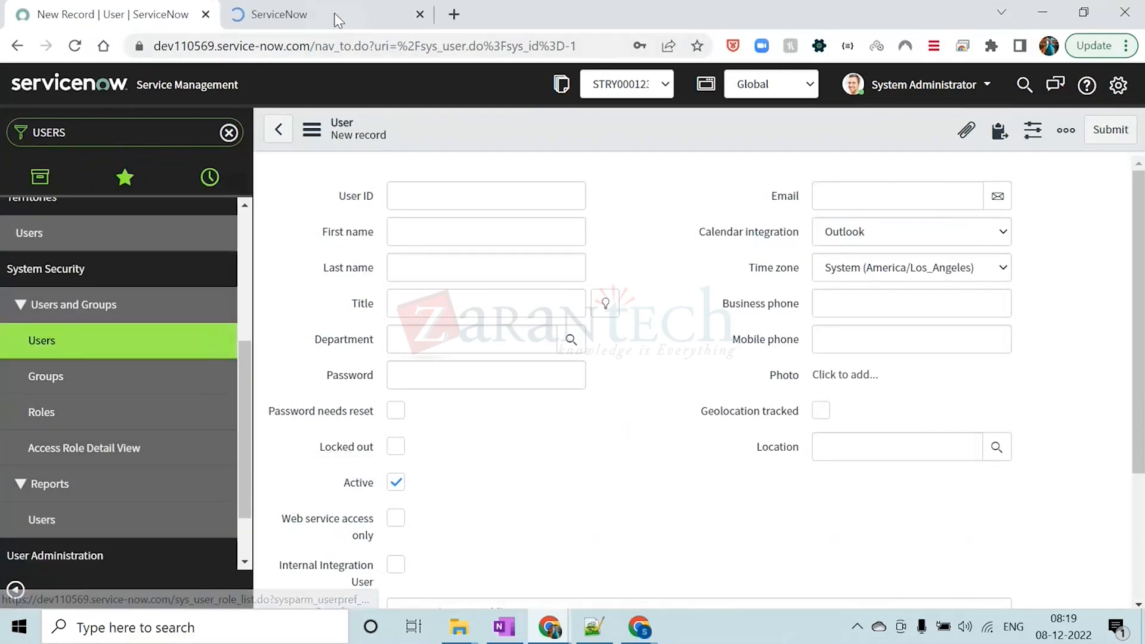
left_click(337, 19)
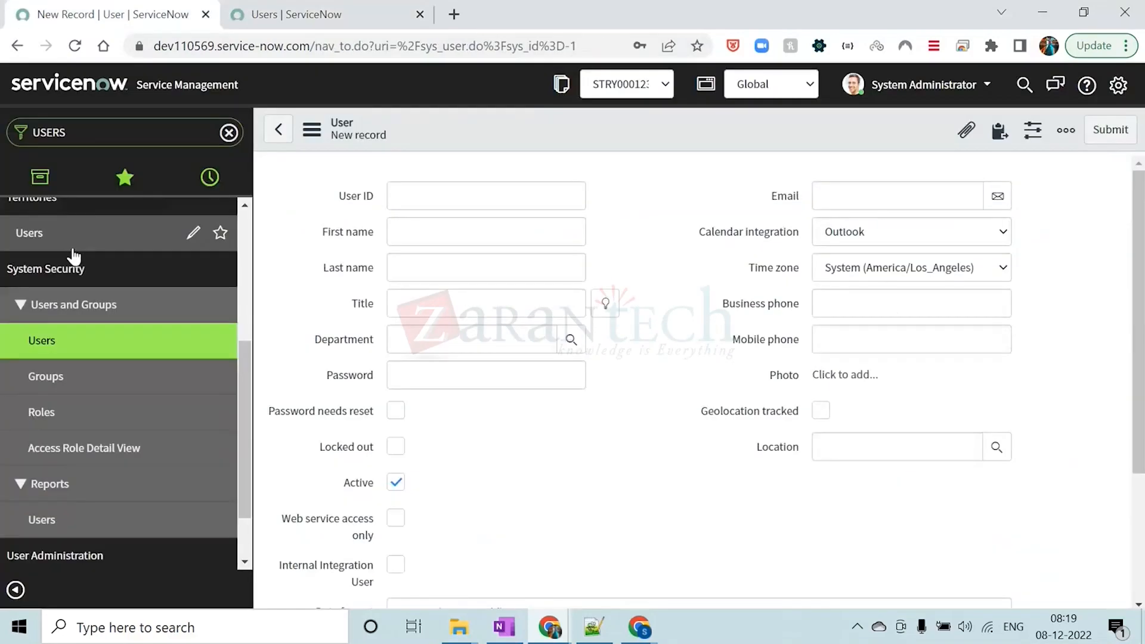
Compare the main ServiceNow page with the separate tab showing the Users list opened from the module
left_click(113, 14)
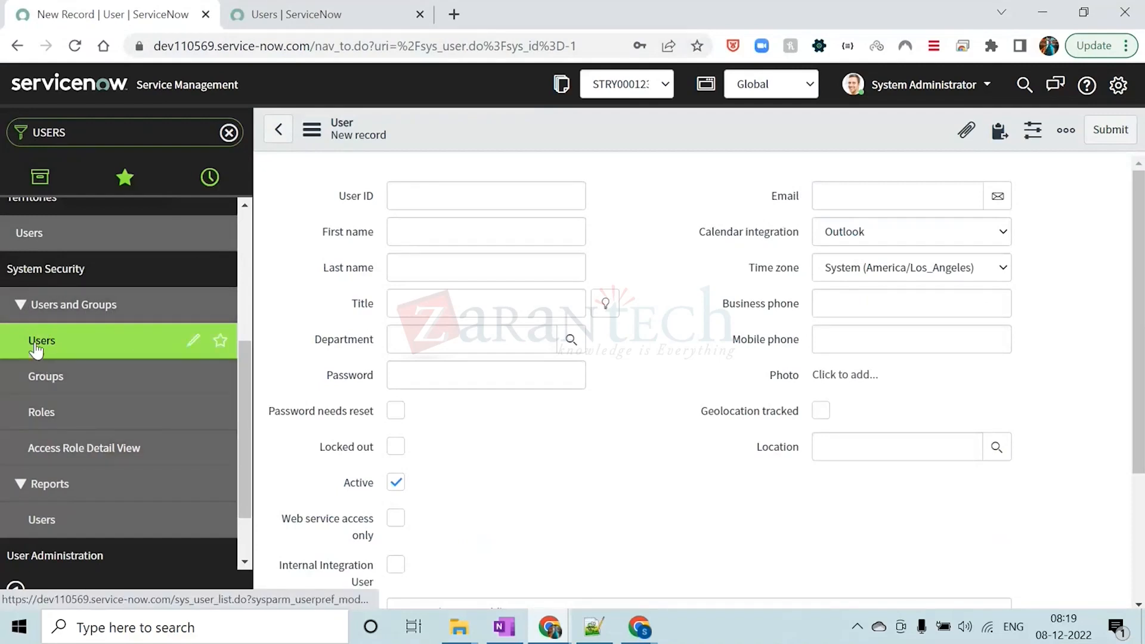
left_click(261, 16)
left_click(154, 10)
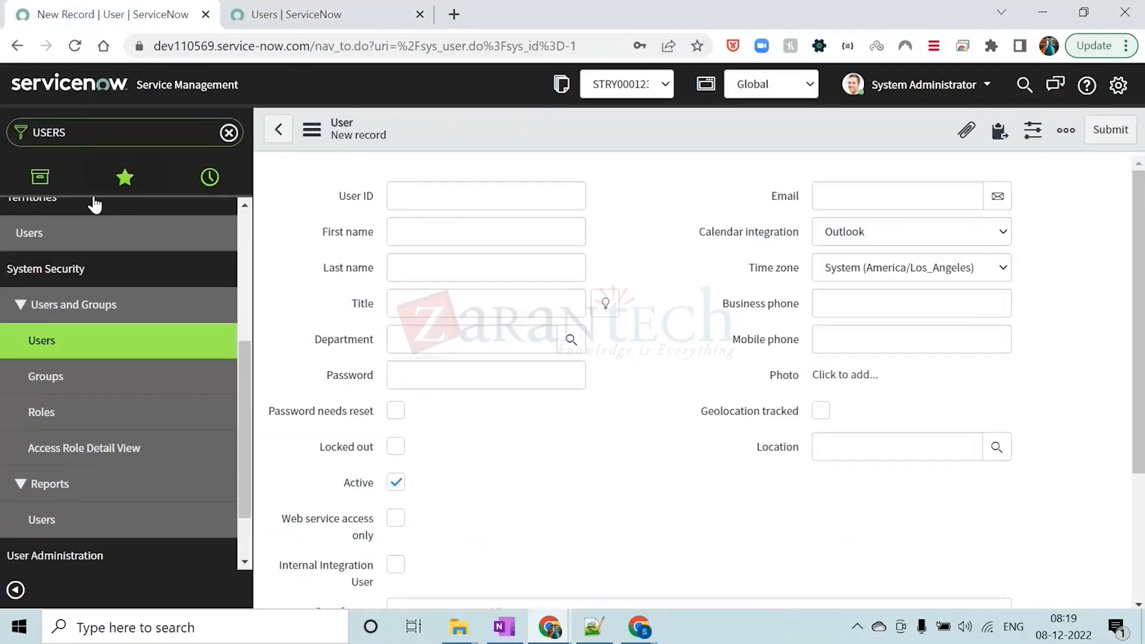
left_click(245, 15)
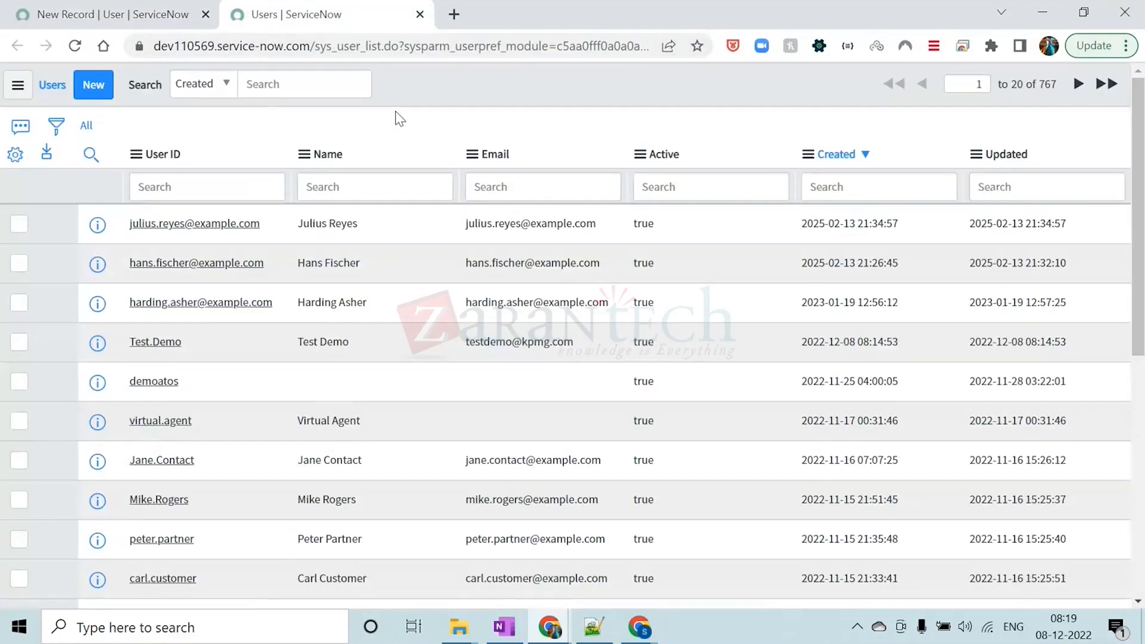
left_click(149, 15)
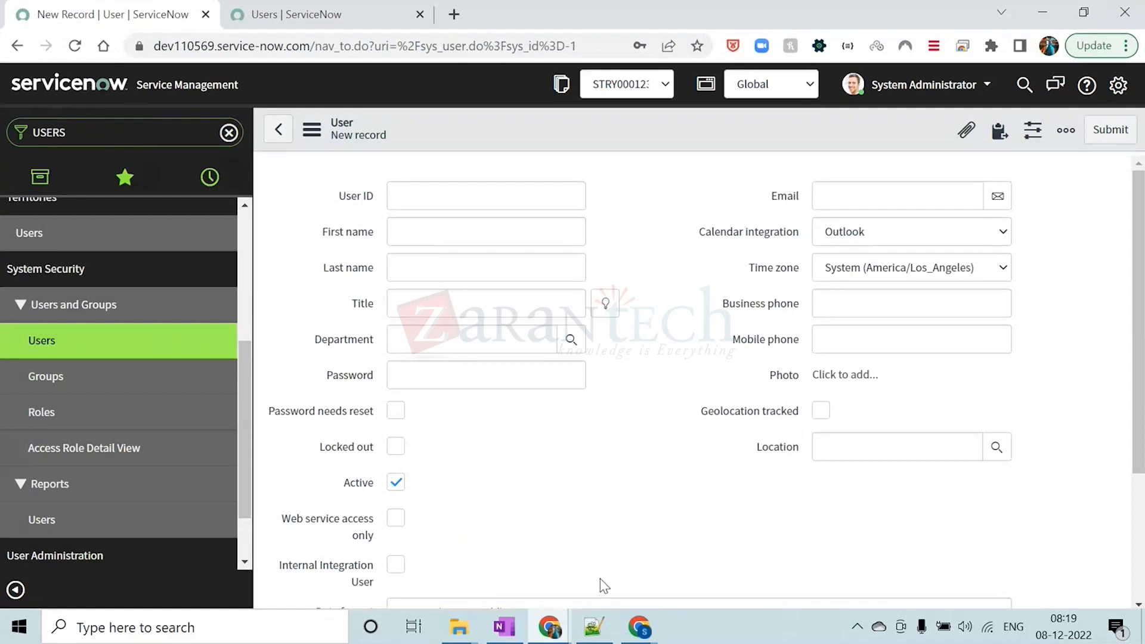
Bring up the Notepad++ notes, highlight sys_user on the Users line, and put the notes away
left_click(594, 626)
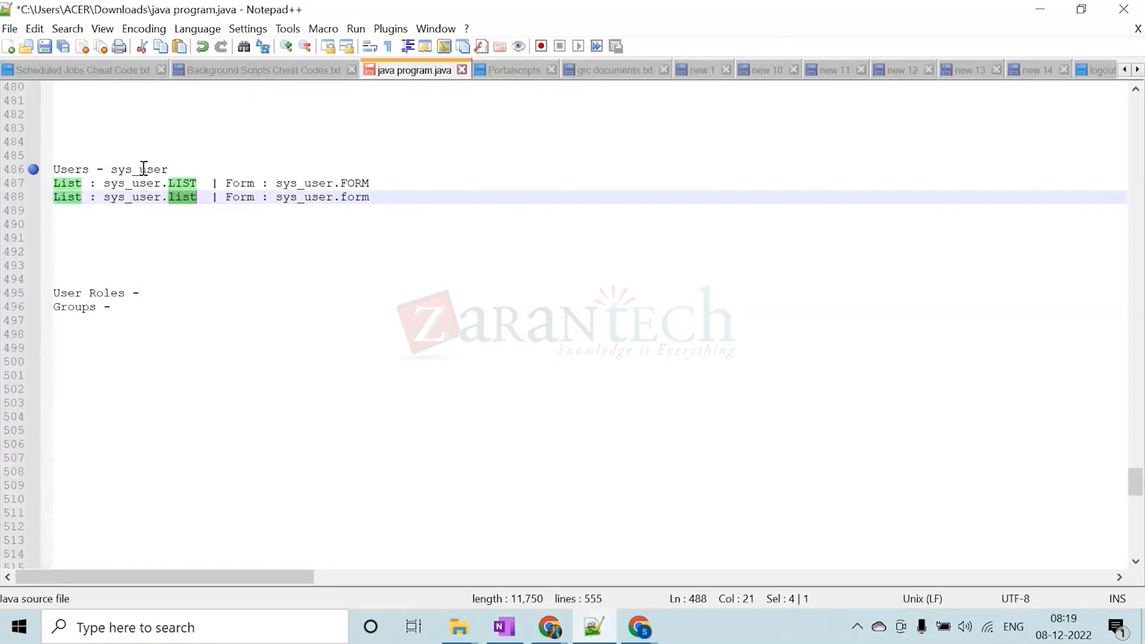
left_click_drag(112, 170, 168, 170)
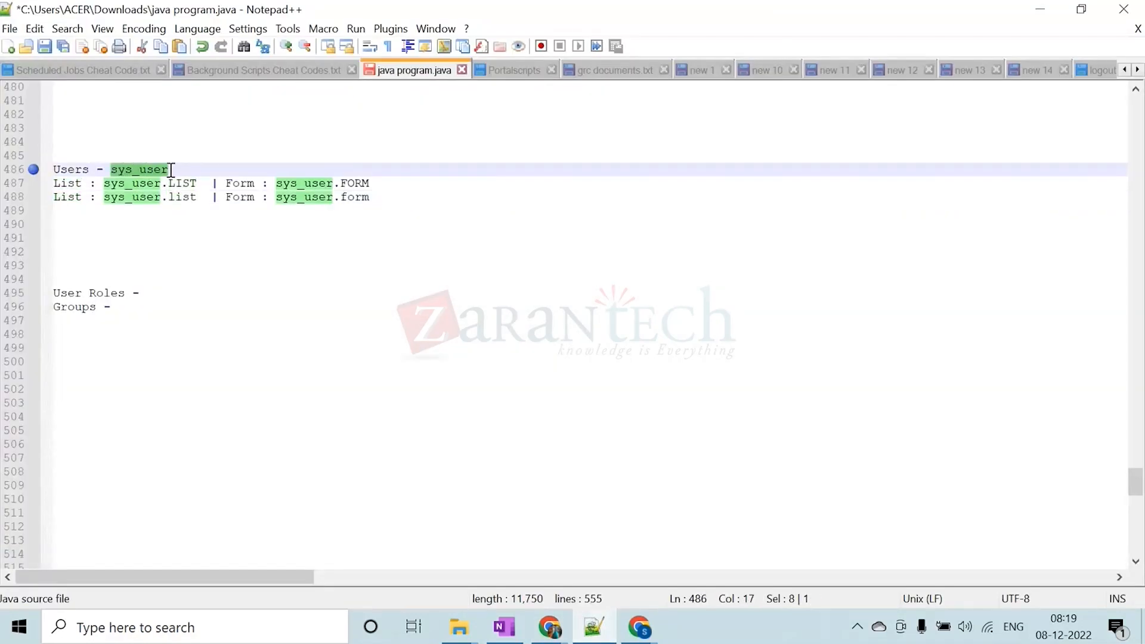
left_click(1041, 9)
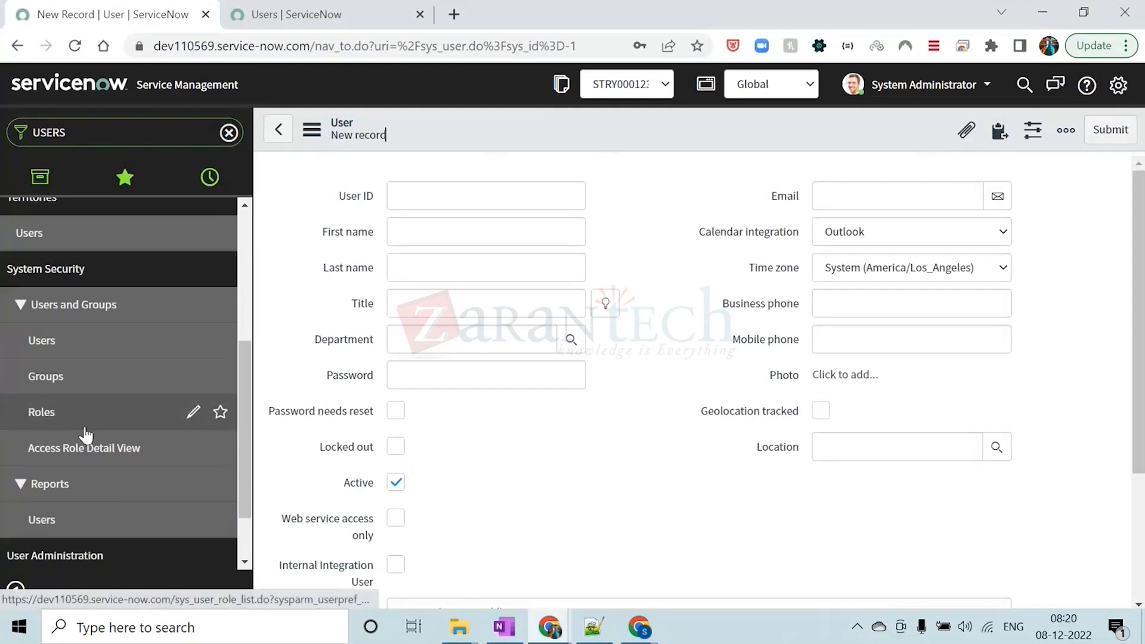
scroll(87, 435, "up", 5)
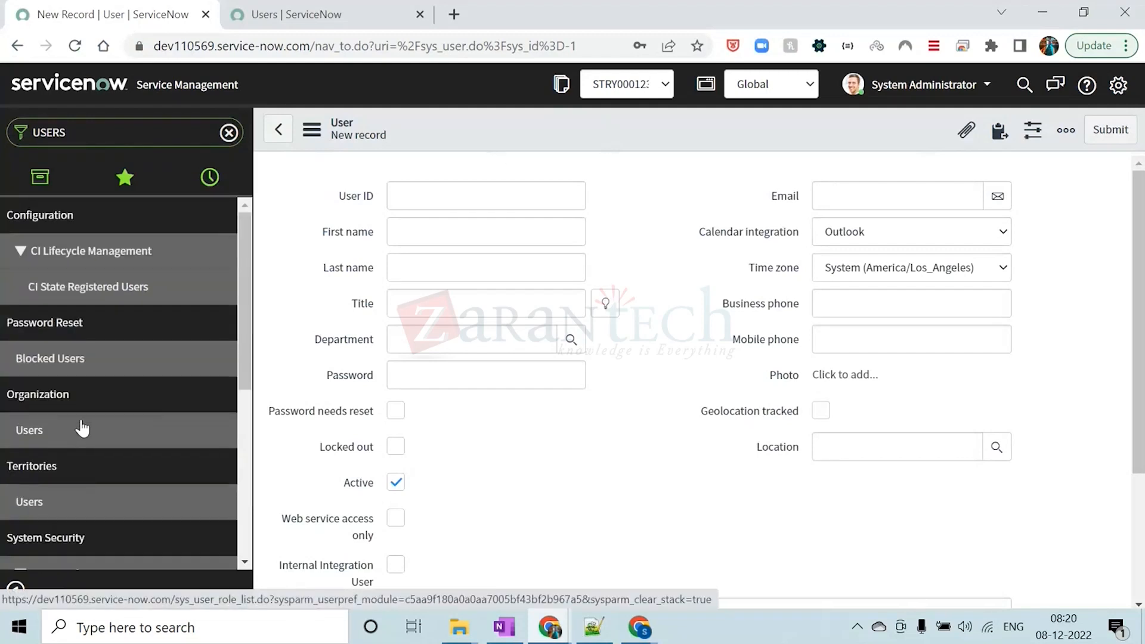
scroll(103, 345, "down", 5)
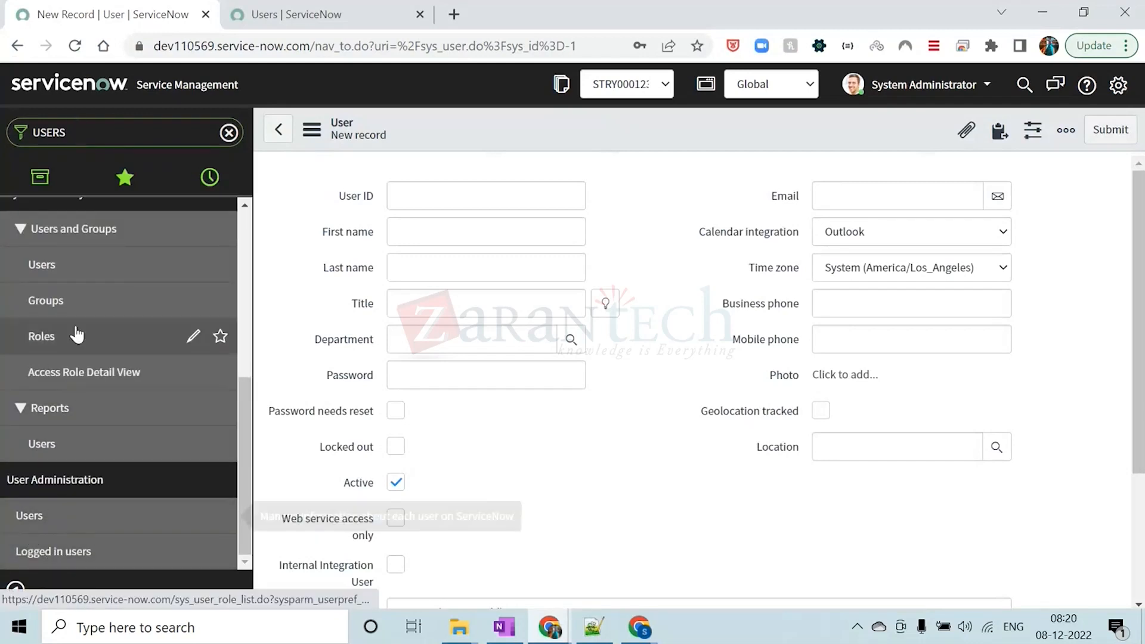
scroll(76, 336, "up", 3)
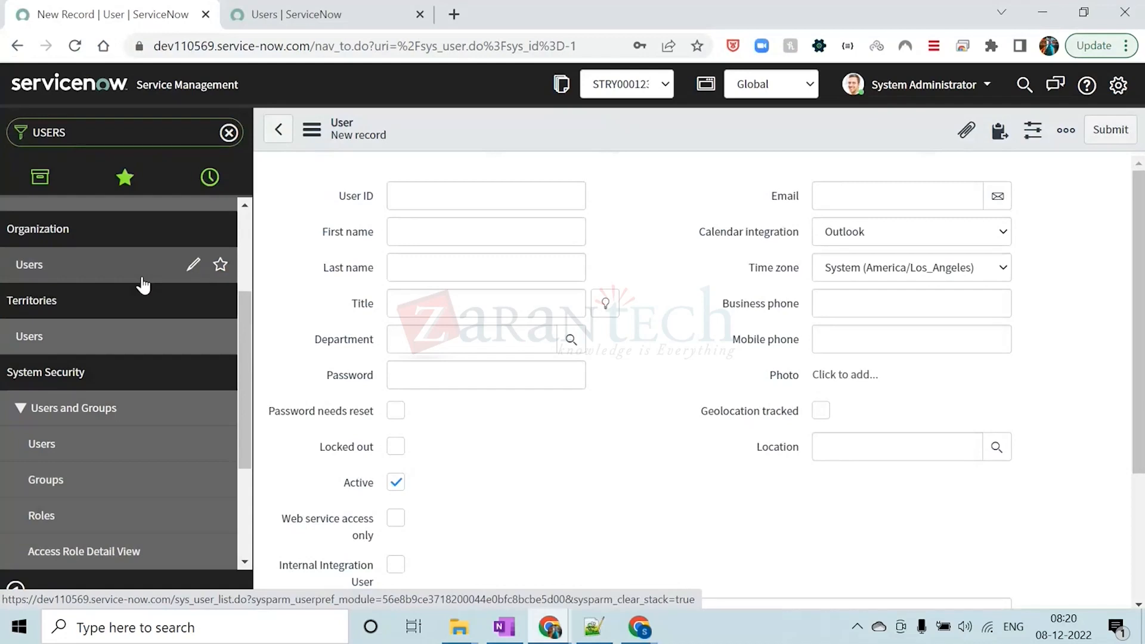
scroll(131, 334, "up", 3)
scroll(128, 256, "down", 5)
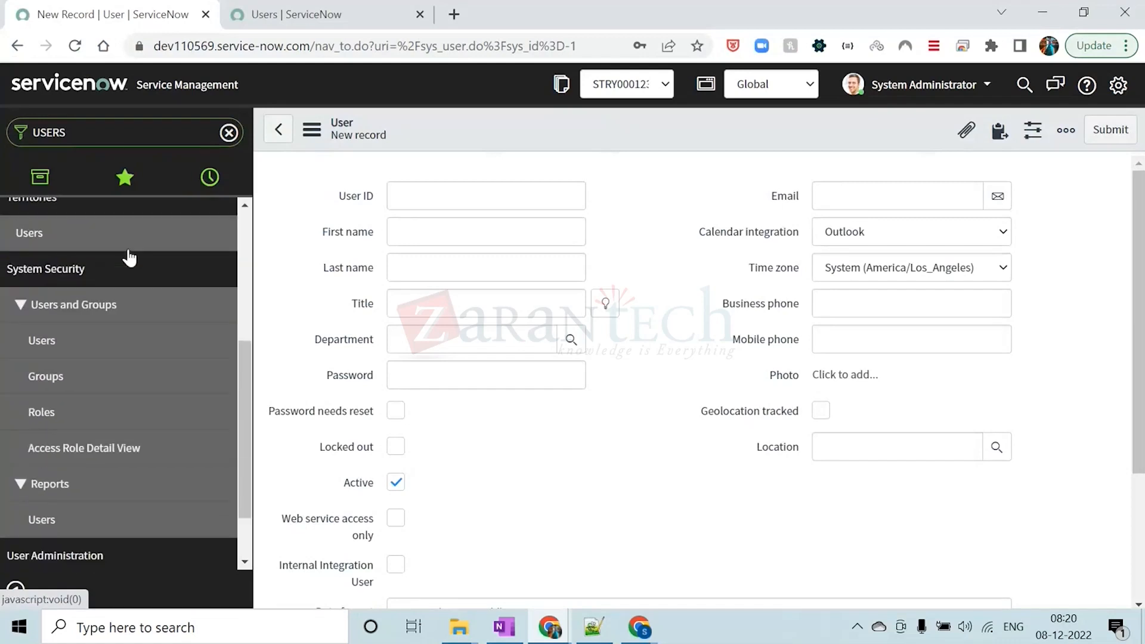
scroll(129, 258, "down", 2)
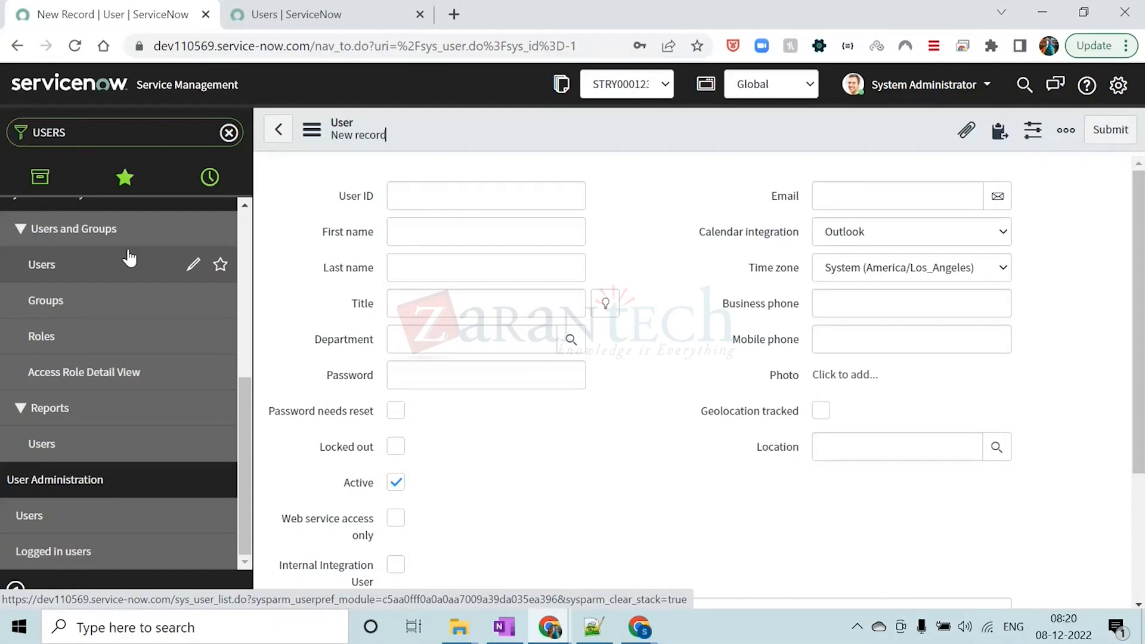
scroll(117, 302, "up", 2)
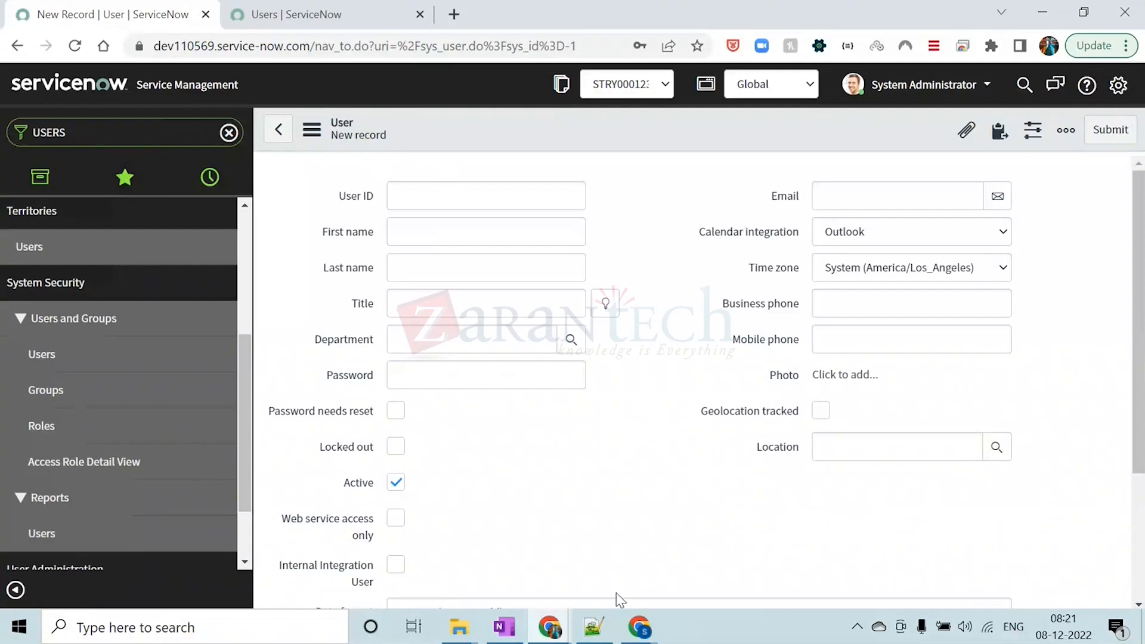
Bring up the Notepad++ notes, remove the surplus blank lines above User Roles, and put the notes away
left_click(594, 626)
left_click(69, 278)
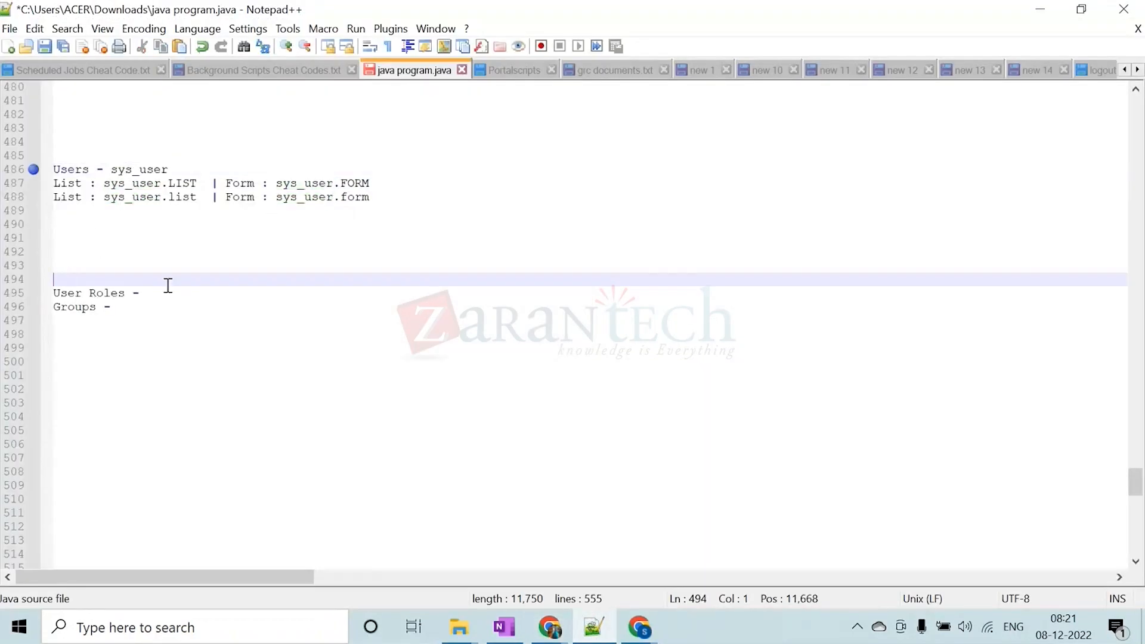
key("BackSpace")
key("BackSpace")
key("BackSpace")
key("BackSpace")
key("BackSpace")
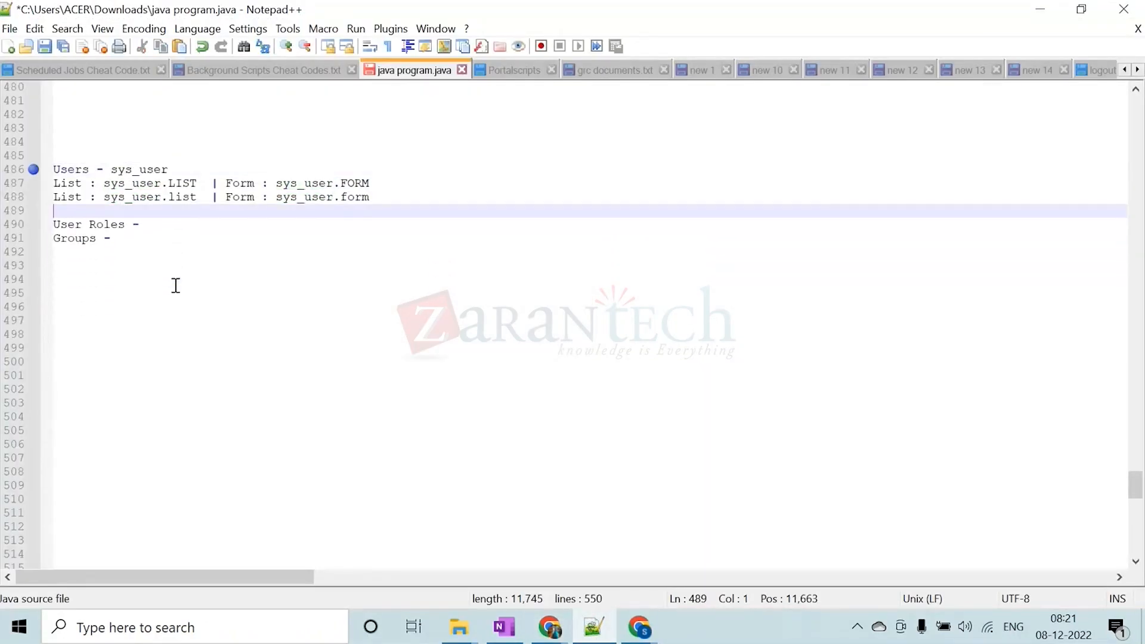
left_click(34, 225)
left_click(150, 225)
left_click(1038, 10)
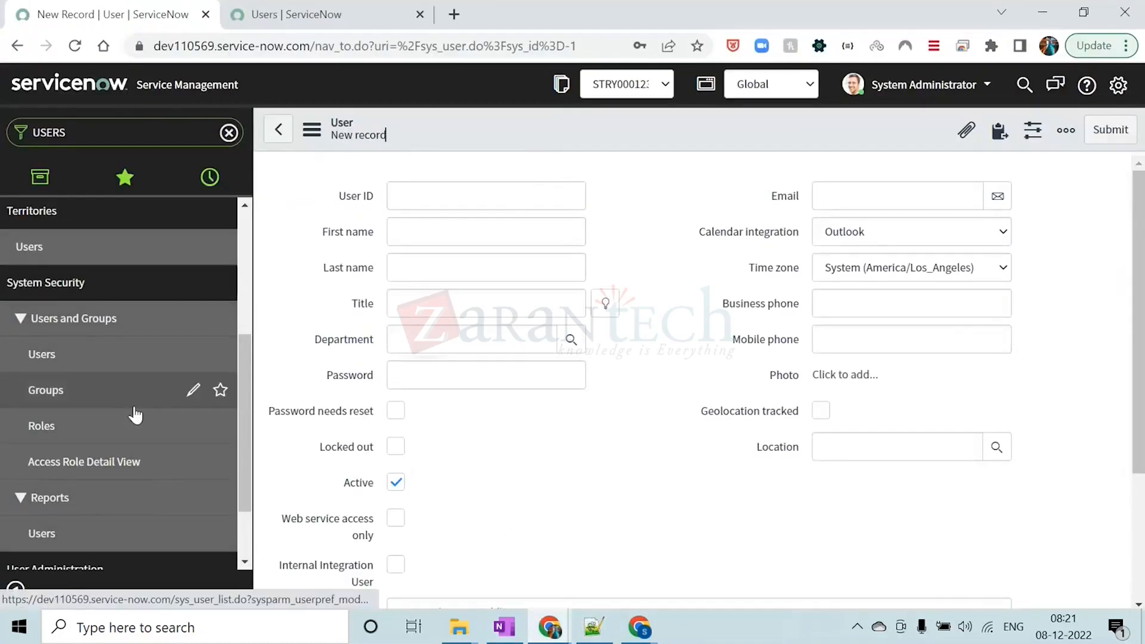
Open the System Security Roles module in a separate browser tab, close the Users list's tab, and look through the roles
middle_click(61, 428)
left_click(468, 17)
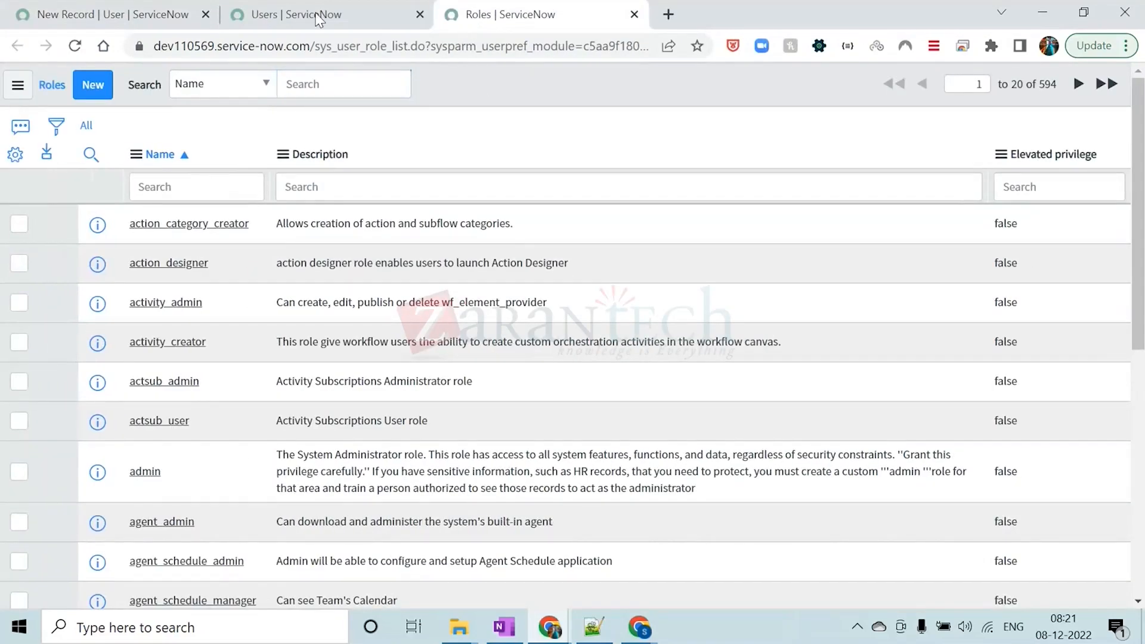
left_click(388, 15)
left_click(421, 14)
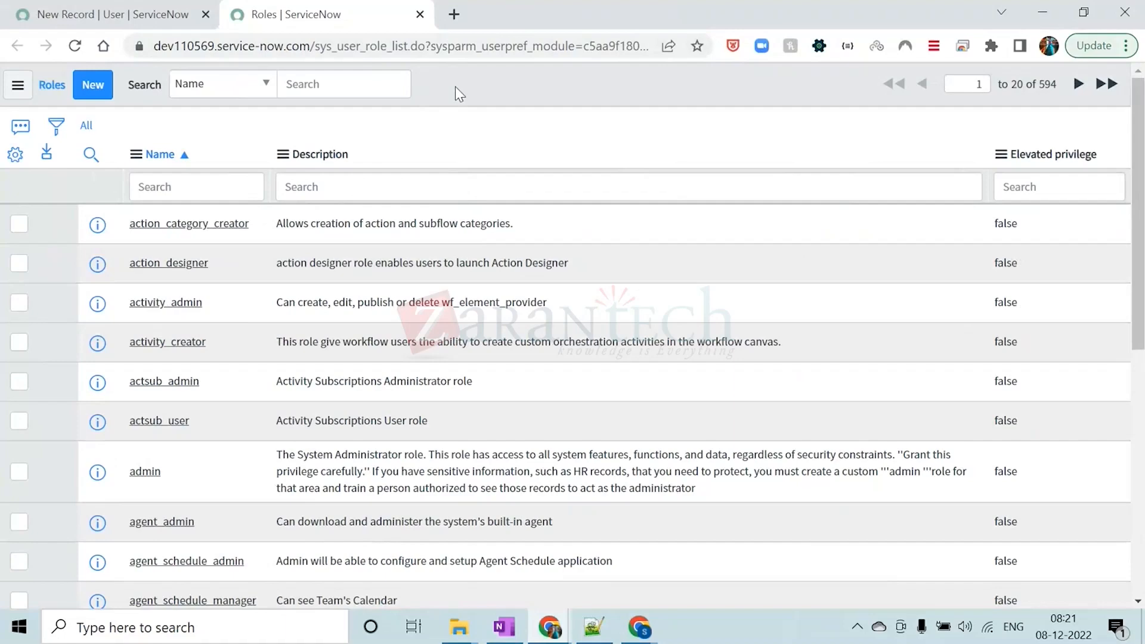
scroll(553, 295, "down", 8)
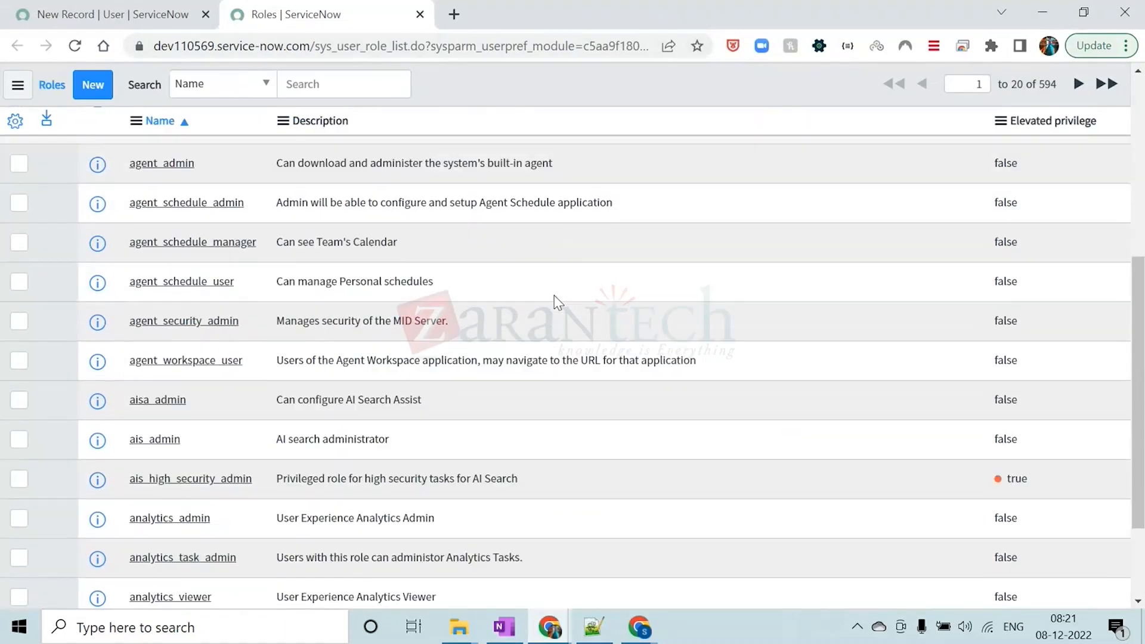
scroll(553, 295, "up", 10)
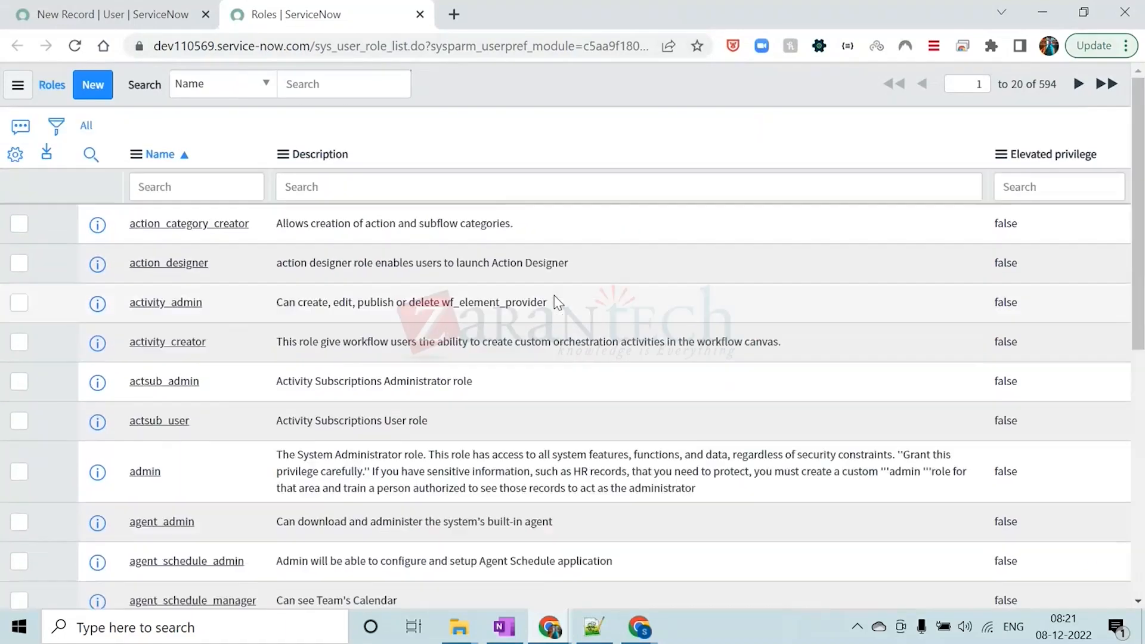
Return to the main ServiceNow page and open the roles list with the navigator shortcut sys_user_role.LIST
left_click(111, 14)
left_click(162, 132)
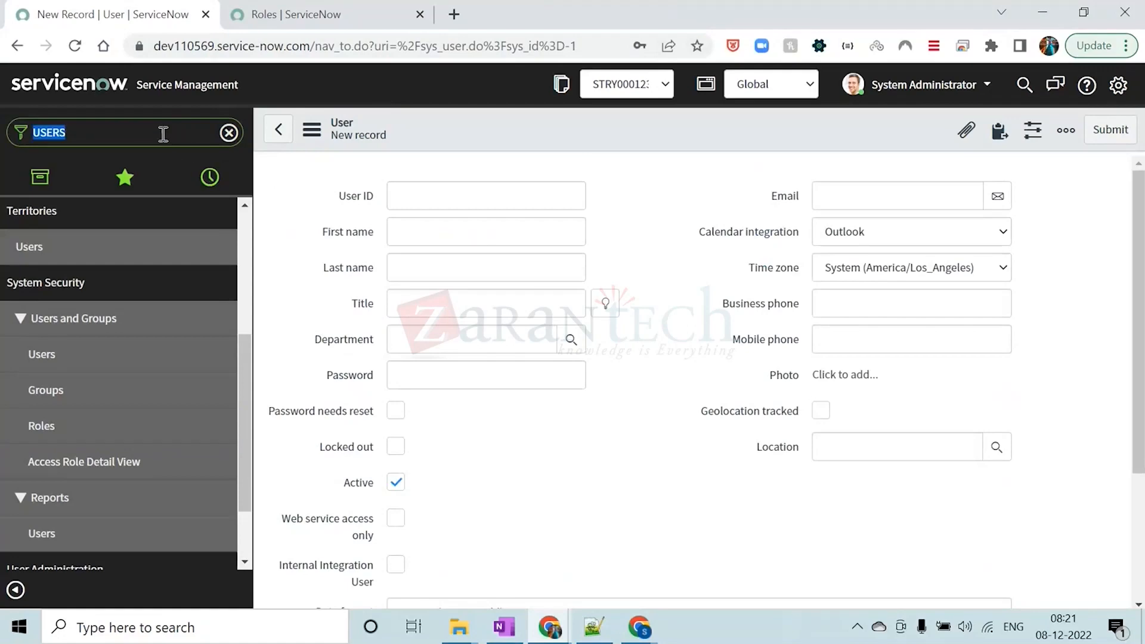
left_click(394, 14)
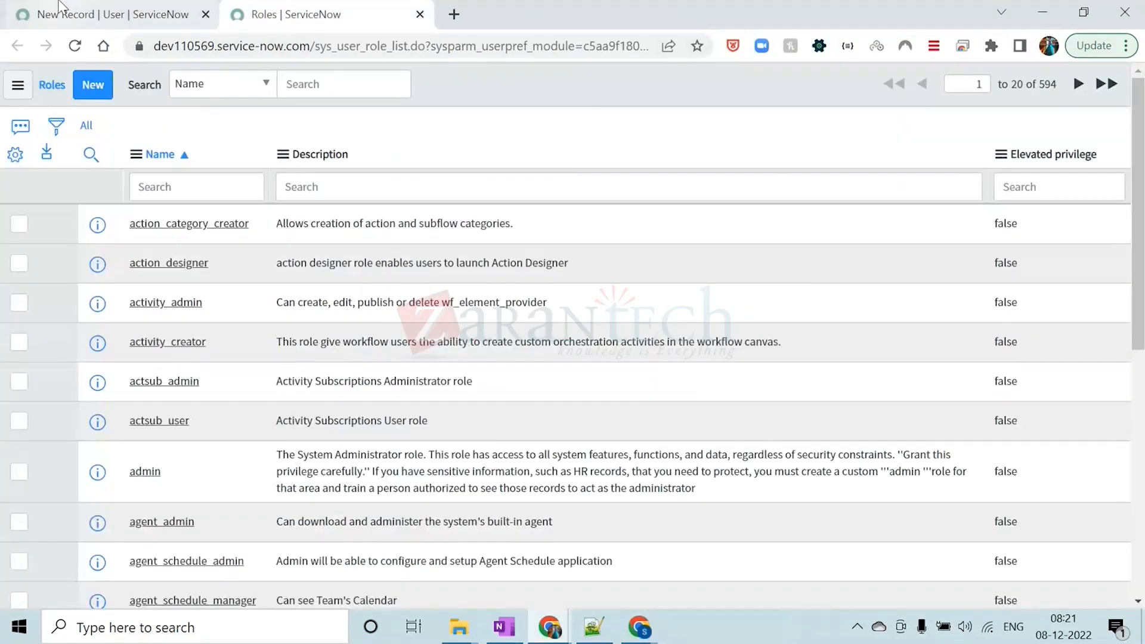
left_click(60, 6)
key("BackSpace")
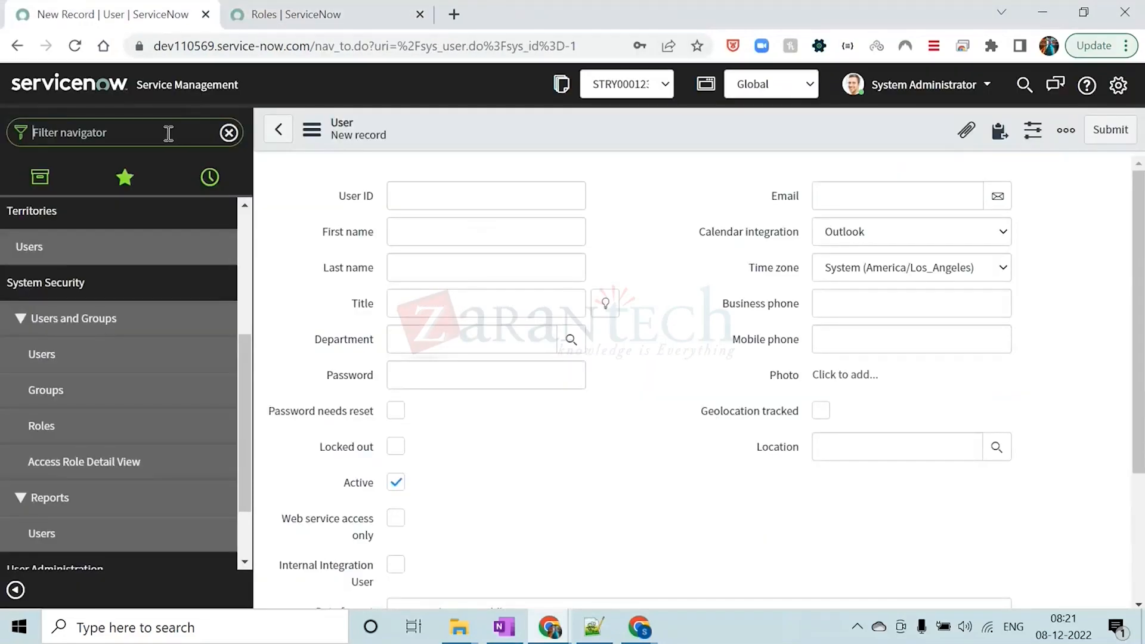
type("SYS")
key("BackSpace")
key("BackSpace")
key("BackSpace")
key("Caps_Lock")
type("sys")
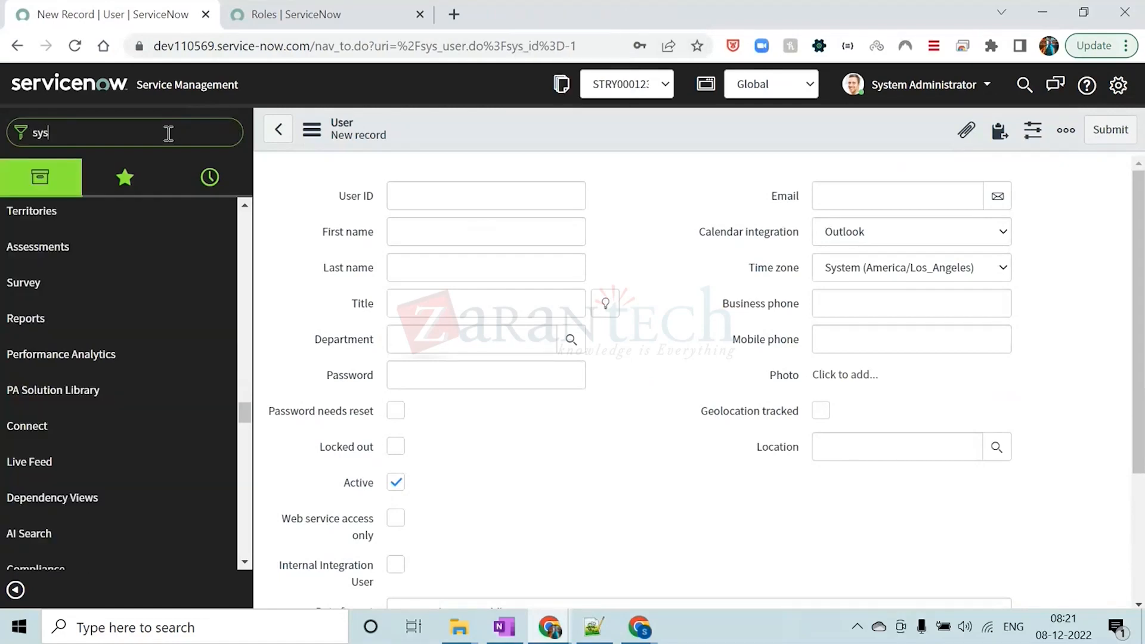
type("_user_")
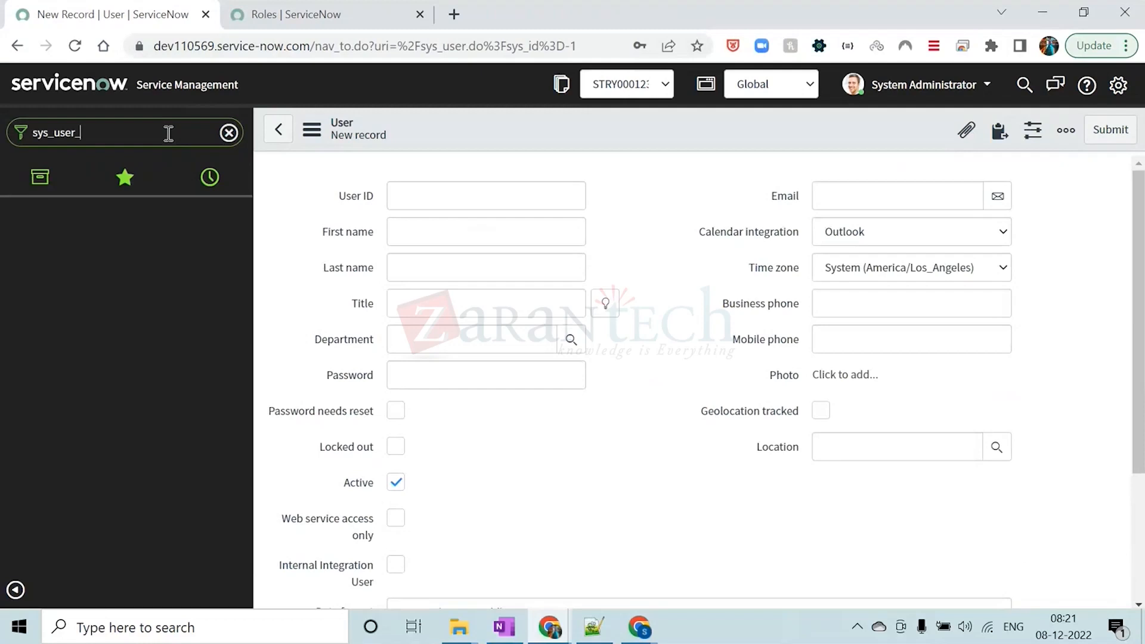
type("role.")
key("Caps_Lock")
type("LIST")
key("Return")
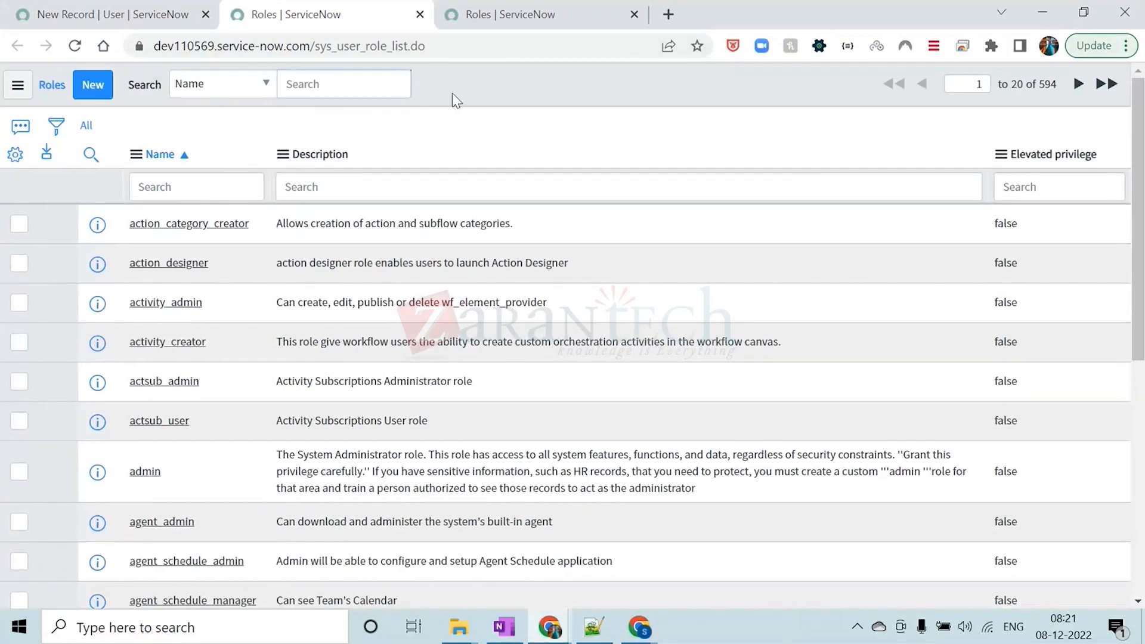
Highlight the table name sys_user_role in the web addresses of both Roles lists and look through the module's list
left_click_drag(315, 46, 388, 46)
key("ctrl+Tab")
left_click_drag(315, 46, 388, 46)
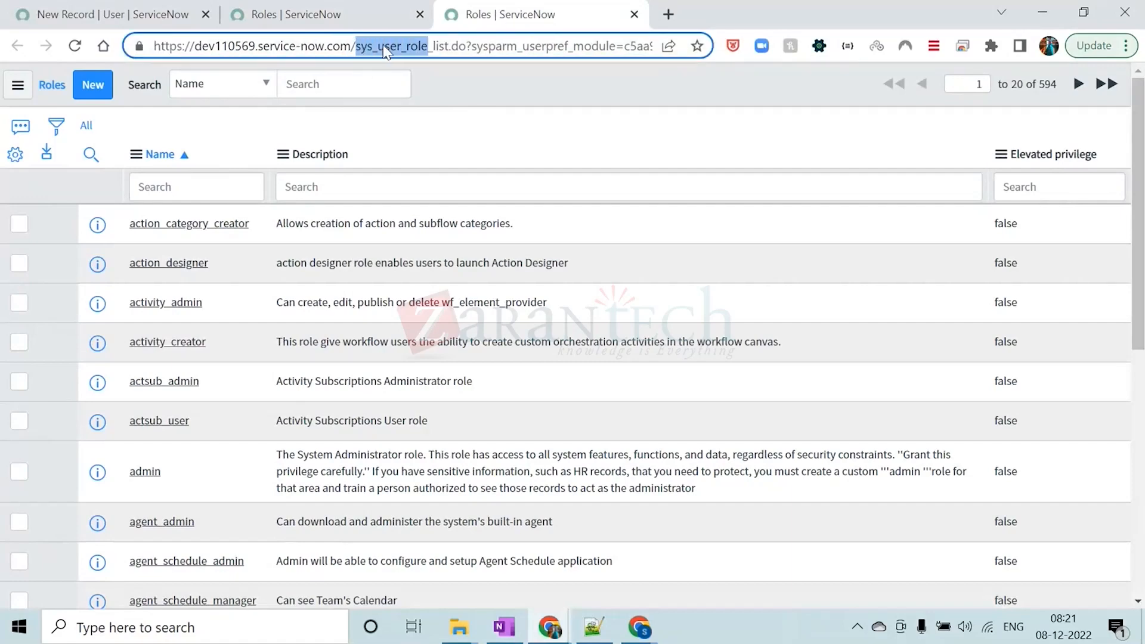
left_click(528, 106)
scroll(219, 221, "down", 6)
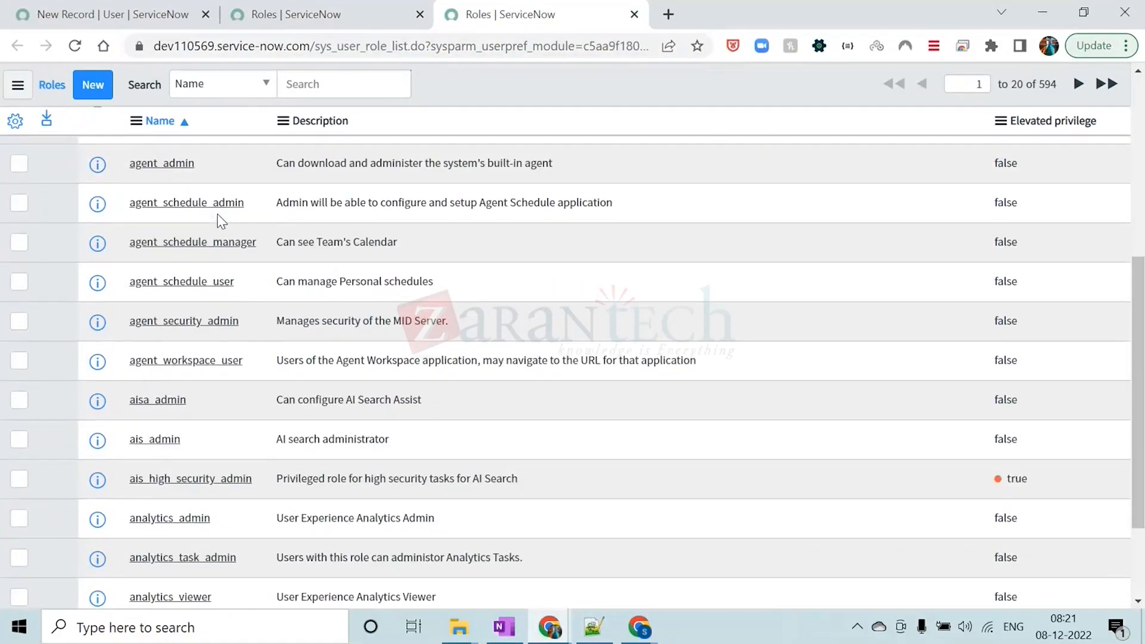
scroll(245, 358, "up", 6)
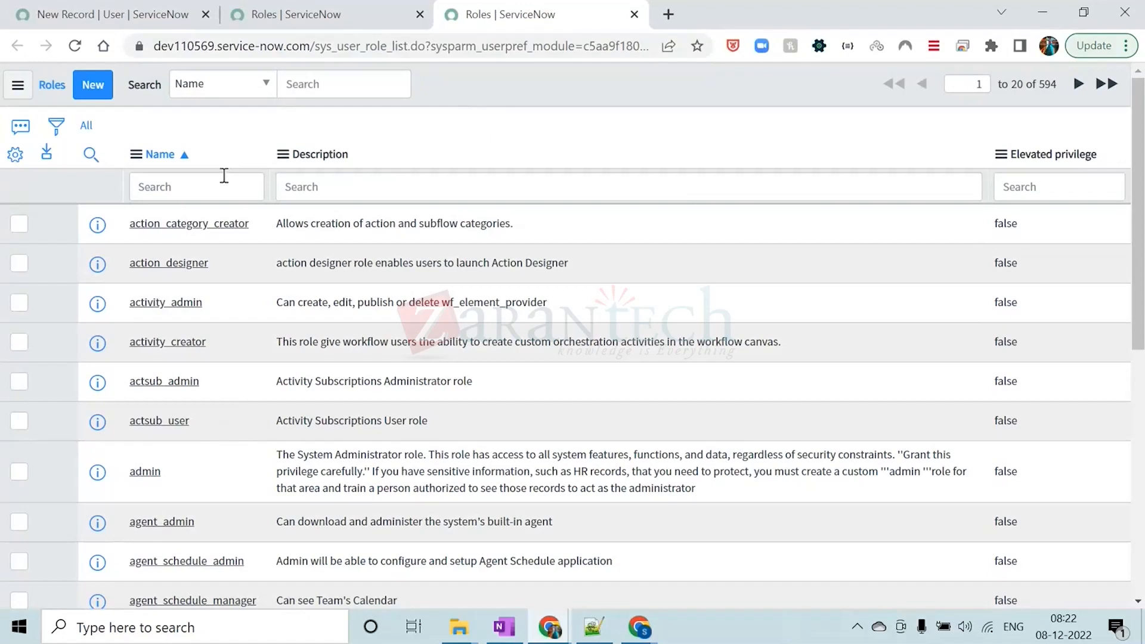
Start a new role record, set Requires Subscription to Yes, and switch Elevated privilege on and off again
left_click(94, 87)
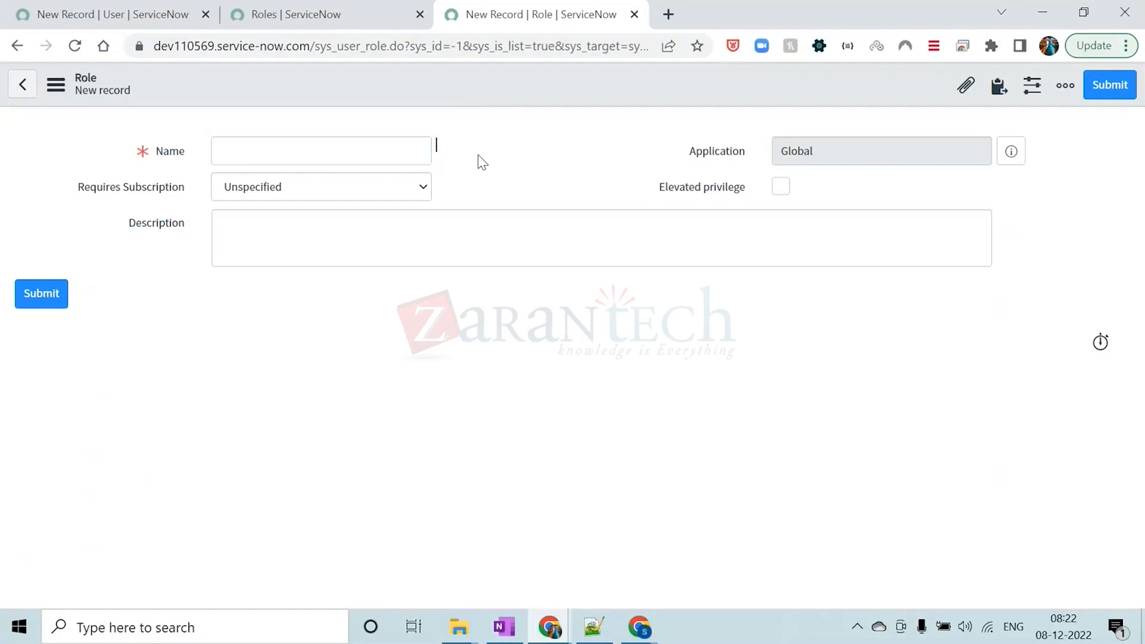
left_click(391, 186)
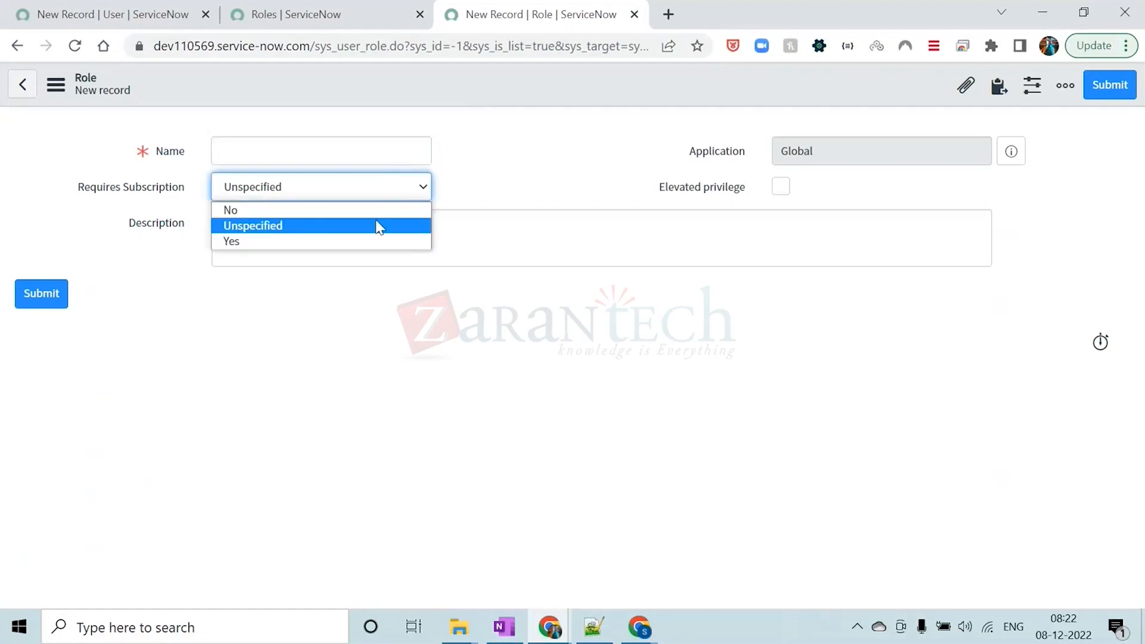
left_click(308, 241)
left_click(786, 195)
left_click(785, 194)
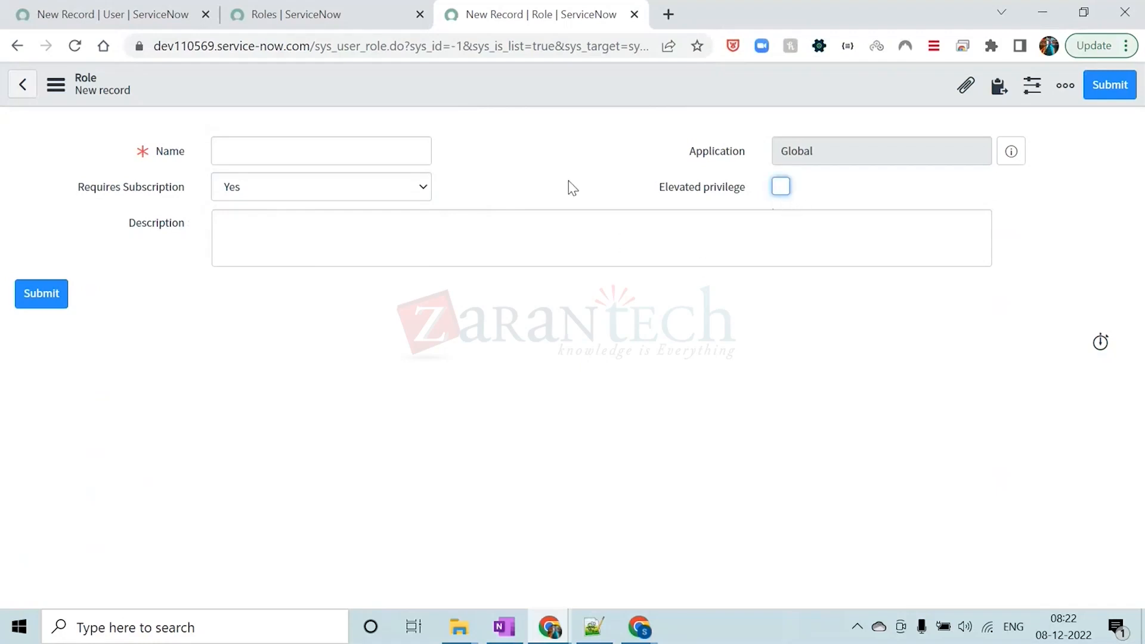
Go back to the Roles list opened by the shortcut and open the admin role in a separate browser tab
left_click(327, 13)
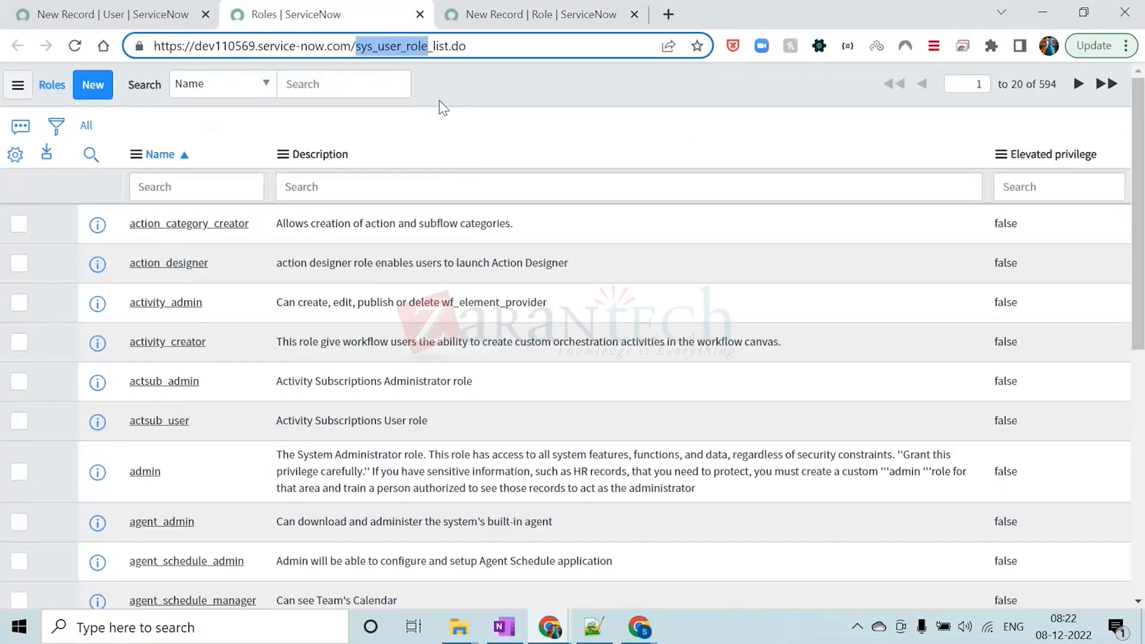
scroll(239, 512, "down", 3)
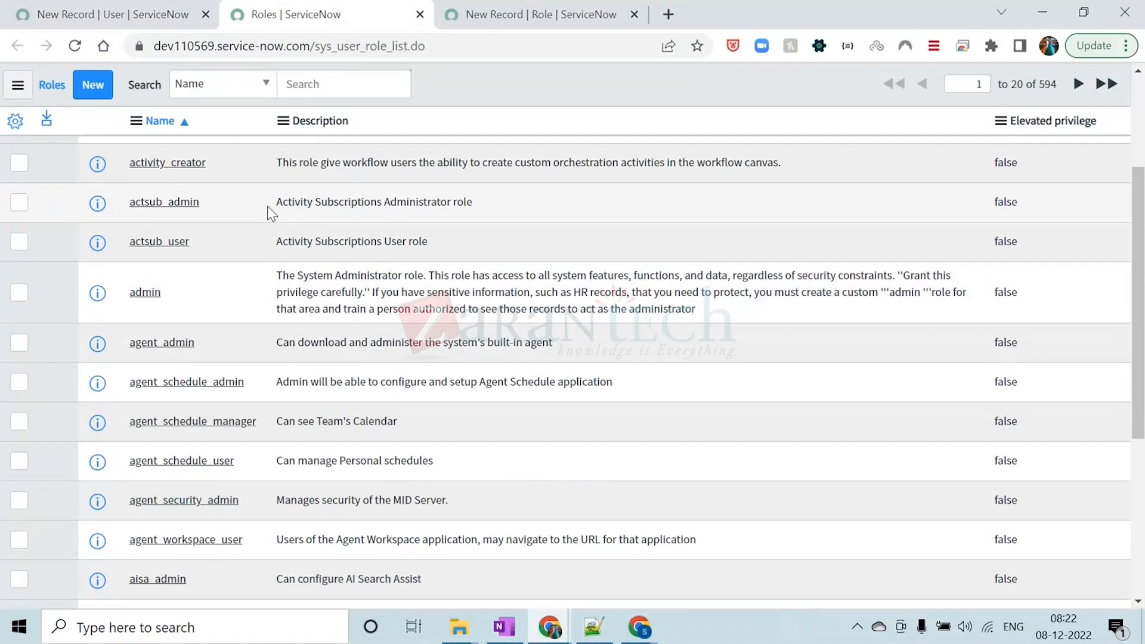
middle_click(145, 291)
left_click(552, 17)
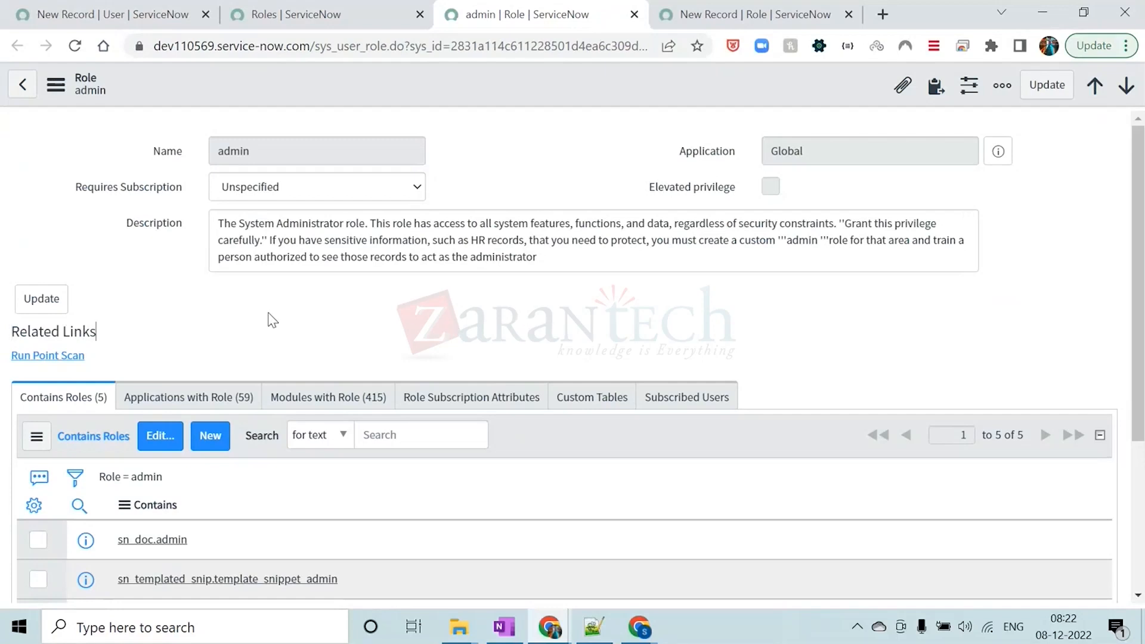
Examine the admin role's contained roles and its Applications with Role related list
scroll(231, 331, "down", 3)
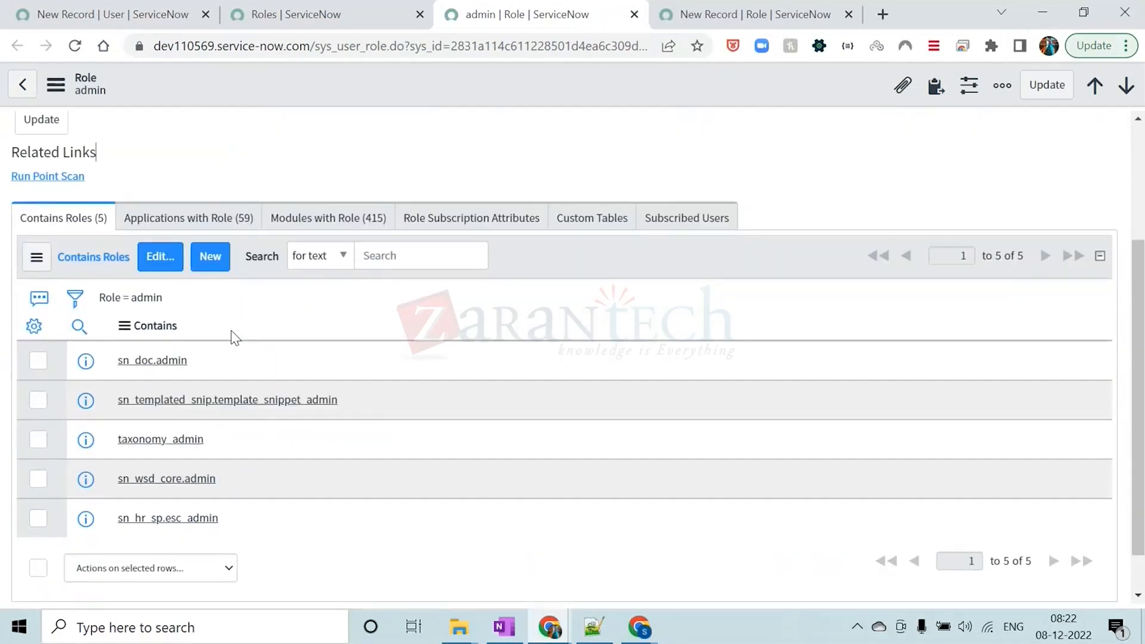
left_click(205, 219)
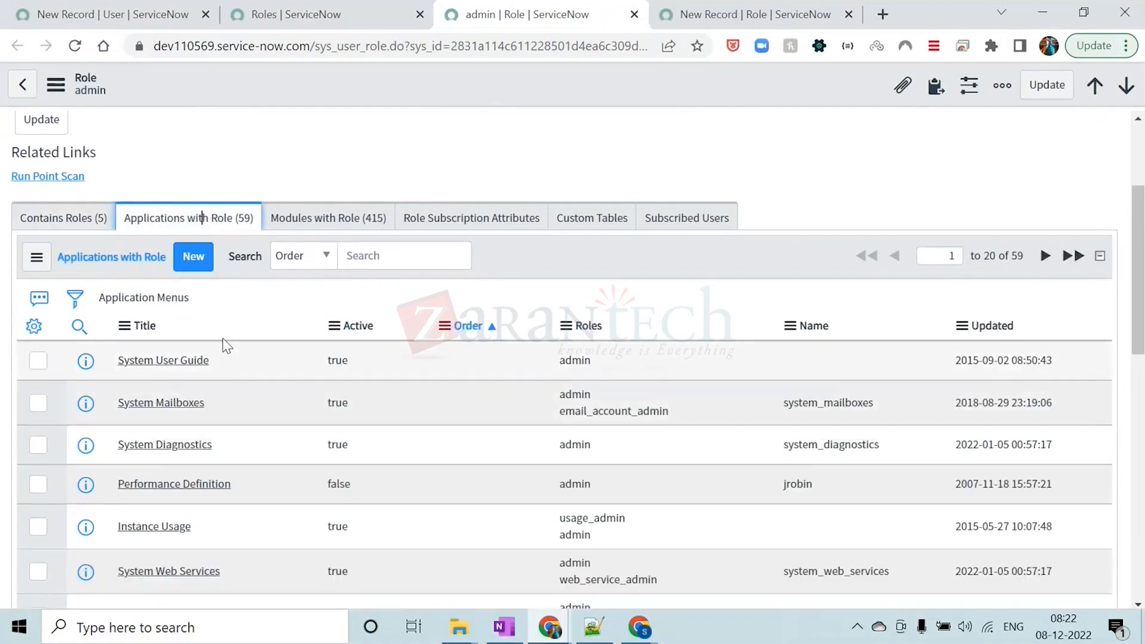
scroll(235, 404, "down", 13)
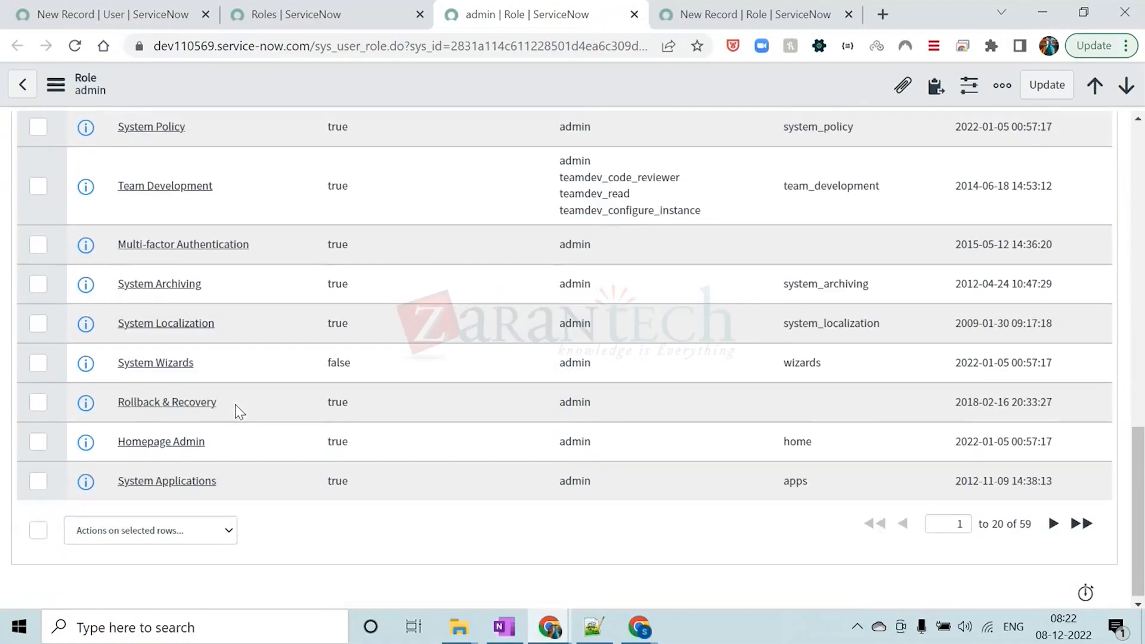
scroll(235, 404, "up", 15)
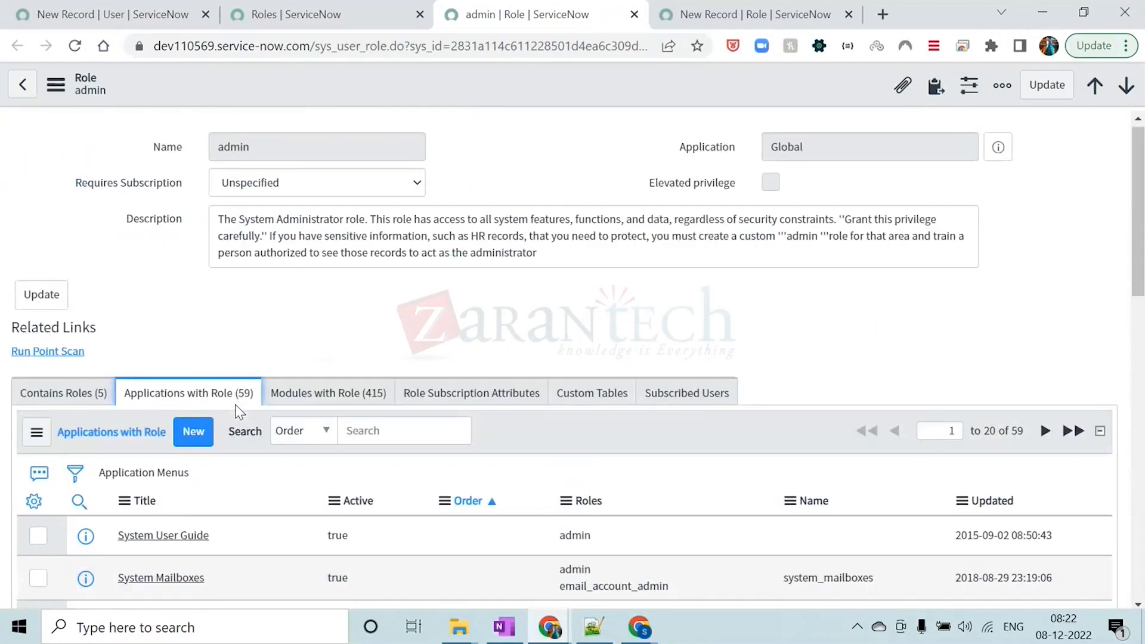
scroll(373, 328, "down", 4)
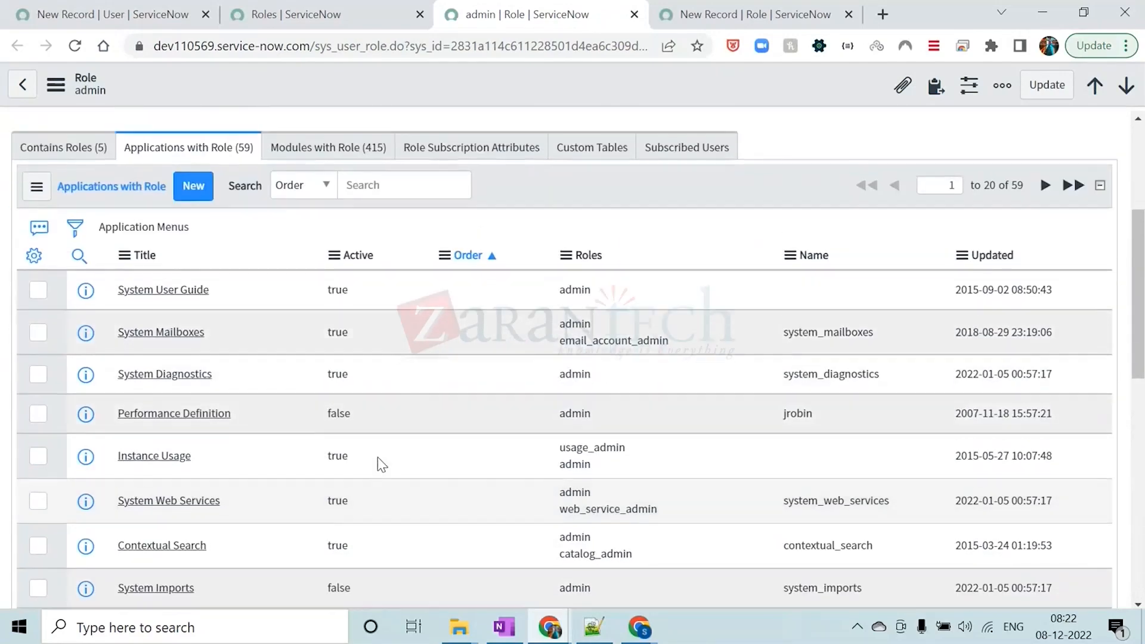
scroll(378, 418, "up", 4)
Examine the Modules with Role related list of the admin role
left_click(328, 392)
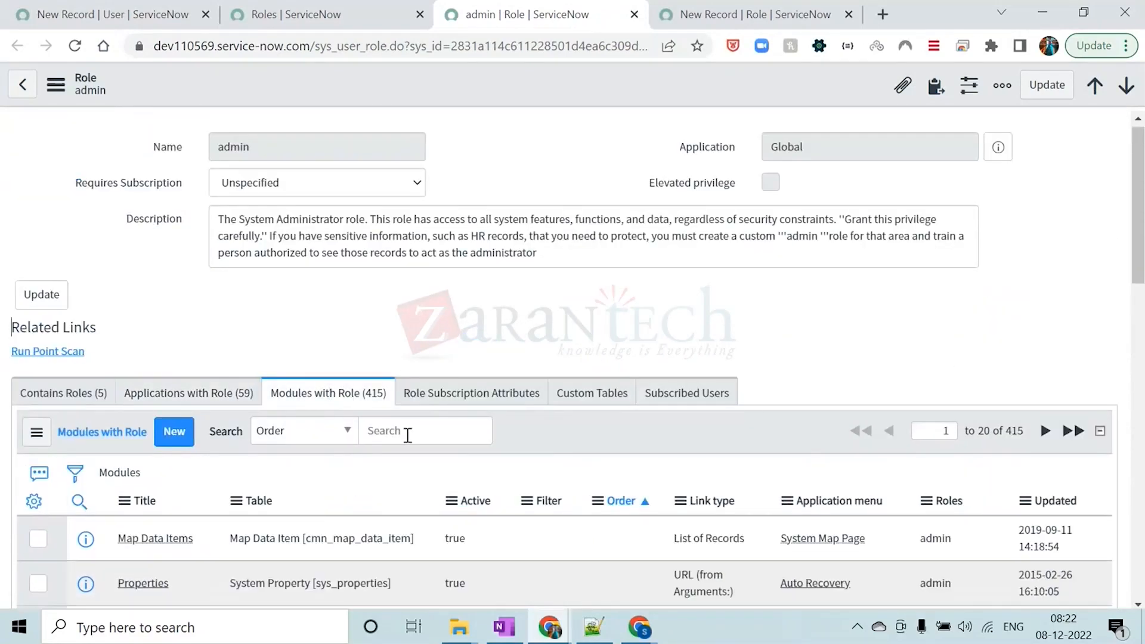
scroll(408, 437, "down", 15)
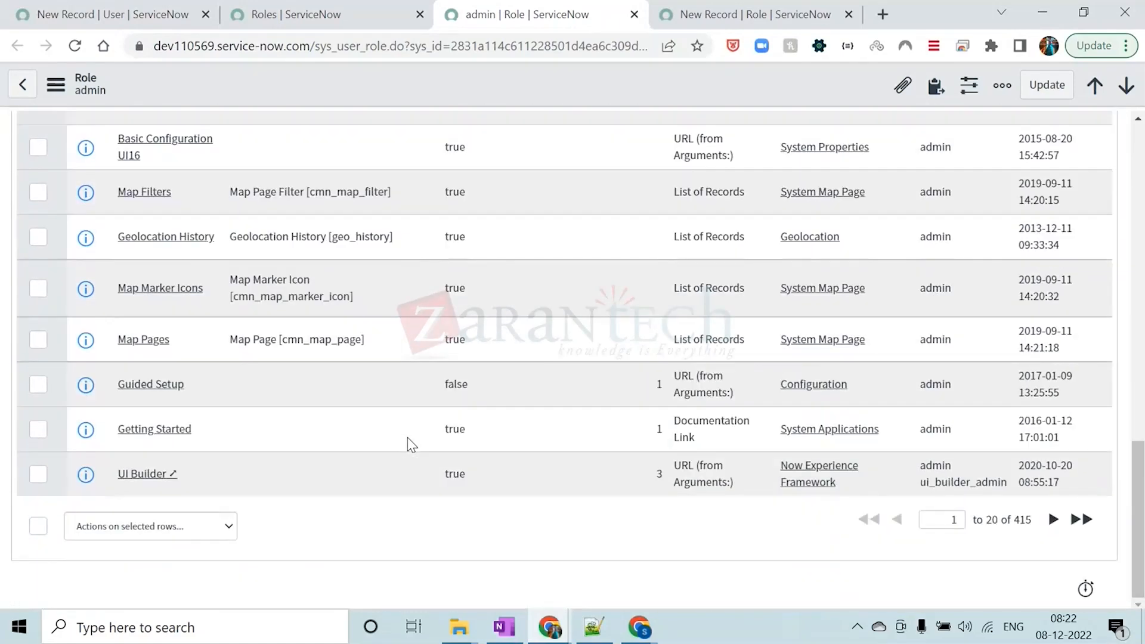
scroll(408, 438, "up", 15)
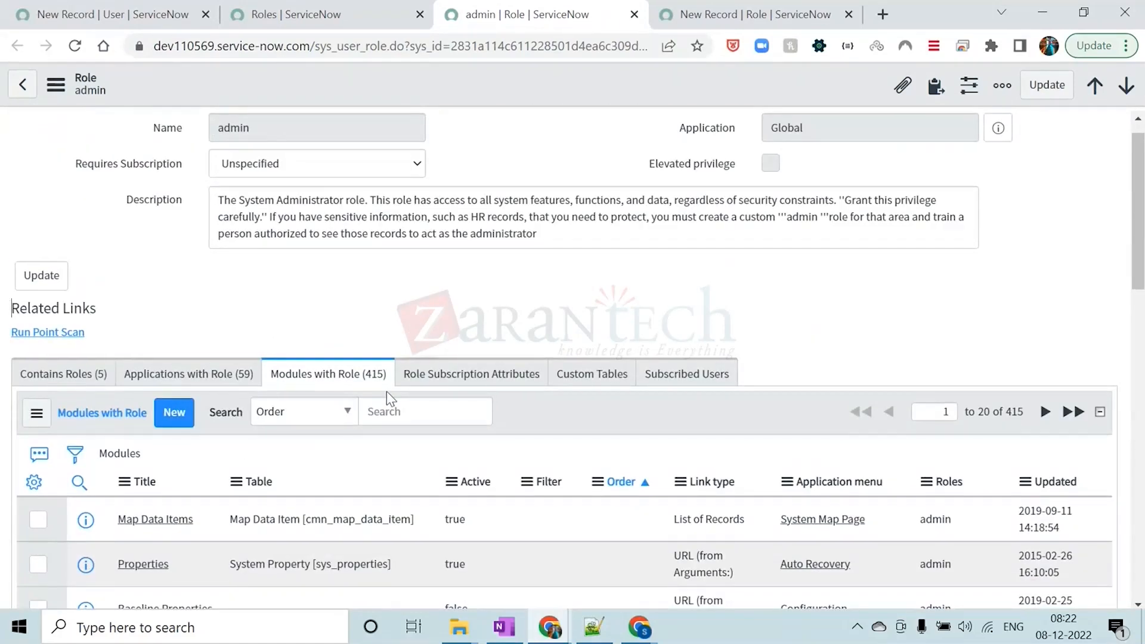
scroll(386, 391, "up", 1)
Highlight the admin role's name in the record header and return to the new role form
left_click_drag(116, 89, 79, 91)
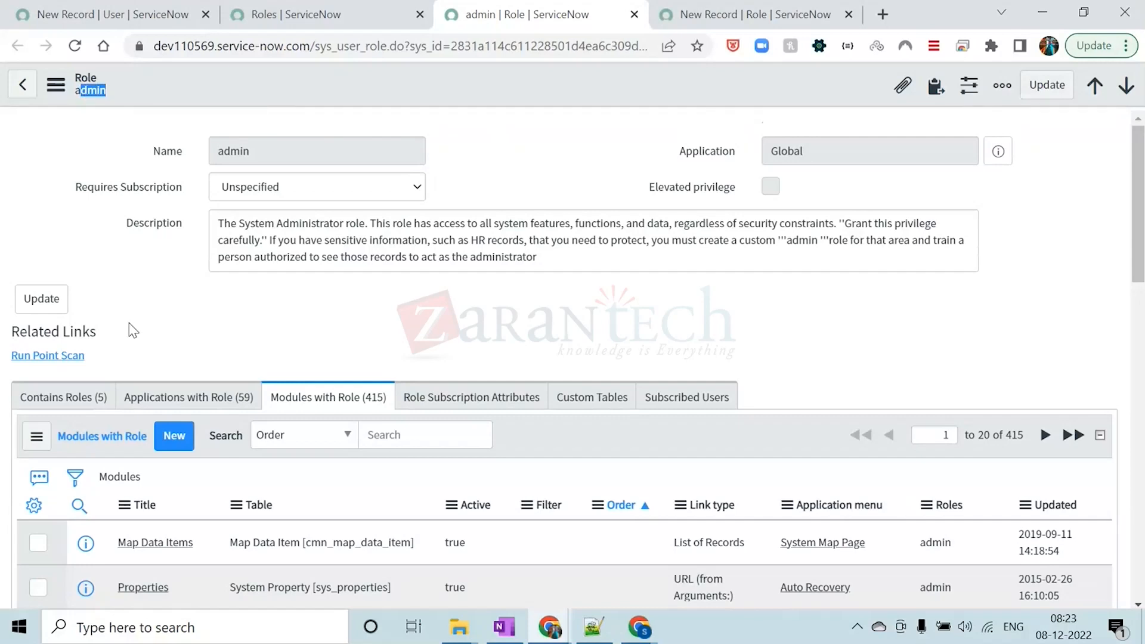
left_click(501, 98)
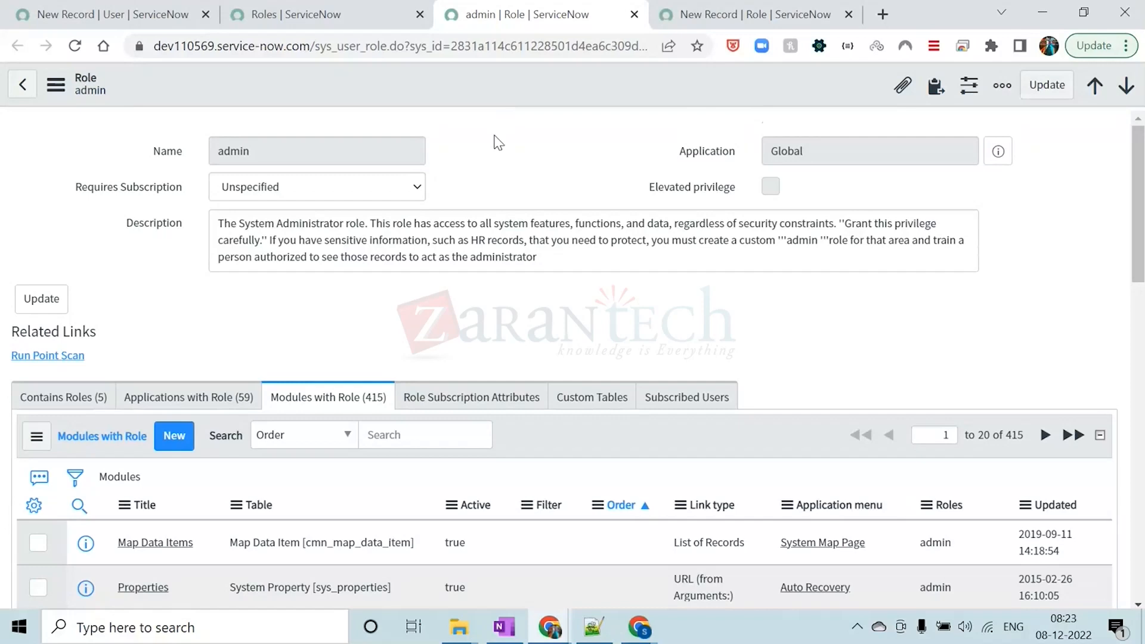
left_click(722, 16)
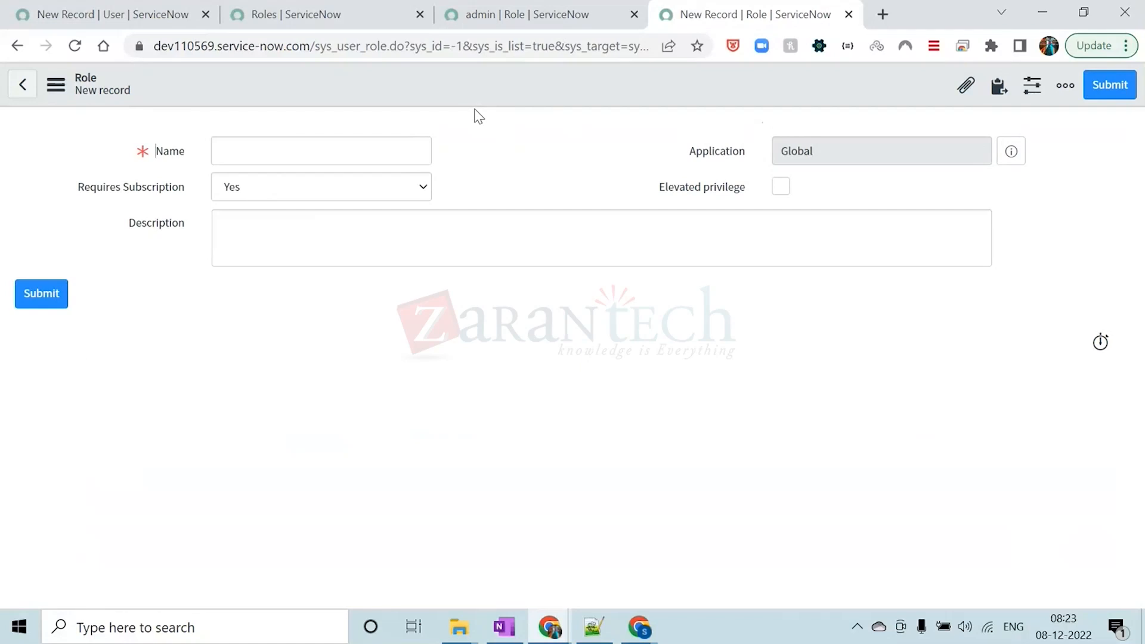
Enter TestRole as the name of the new role
left_click(357, 152)
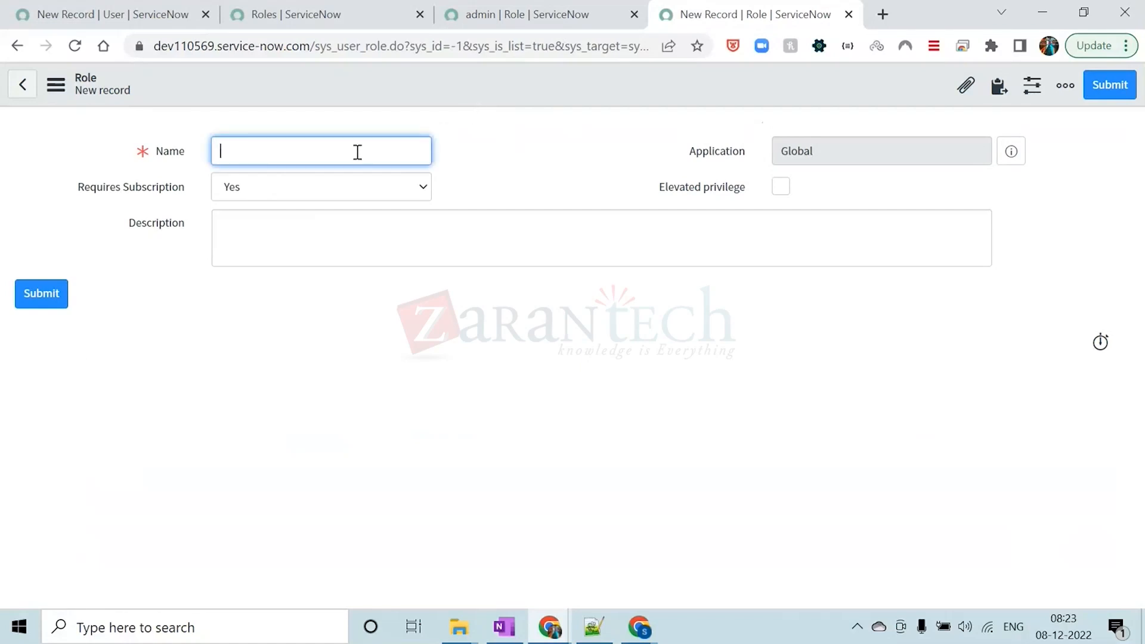
type("t")
key("Caps_Lock")
type("EST")
key("BackSpace")
key("BackSpace")
key("BackSpace")
key("BackSpace")
type("T")
key("Caps_Lock")
type("es")
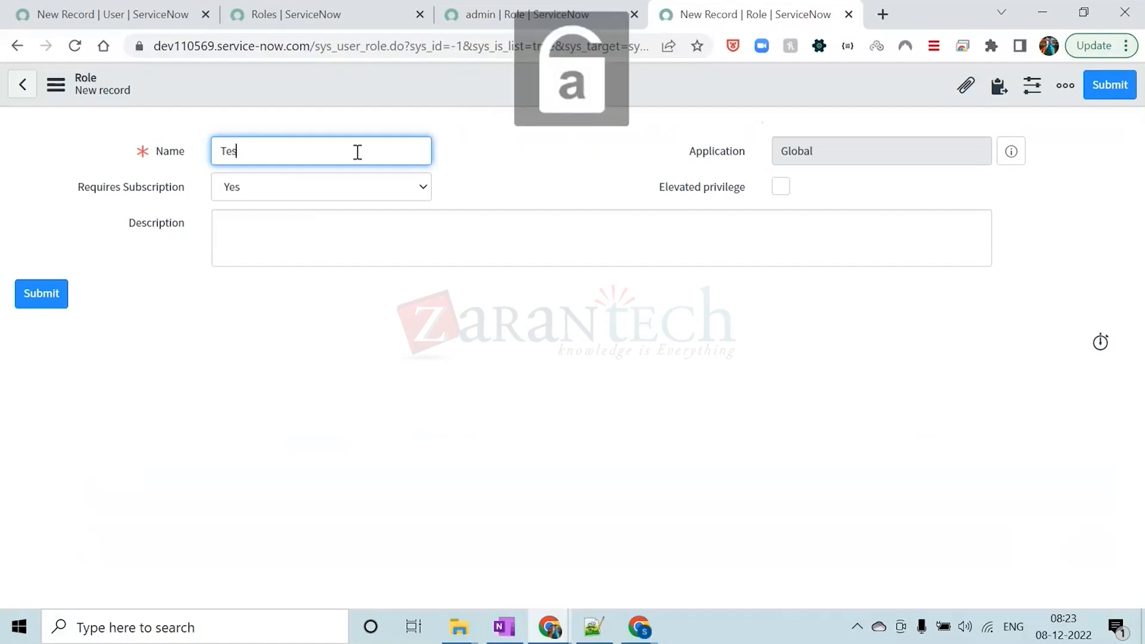
type("tRole")
Set Requires Subscription to Unspecified, enable Elevated privilege and save the role while staying on its record
left_click(350, 194)
left_click(333, 226)
left_click(781, 187)
right_click(523, 87)
left_click(548, 93)
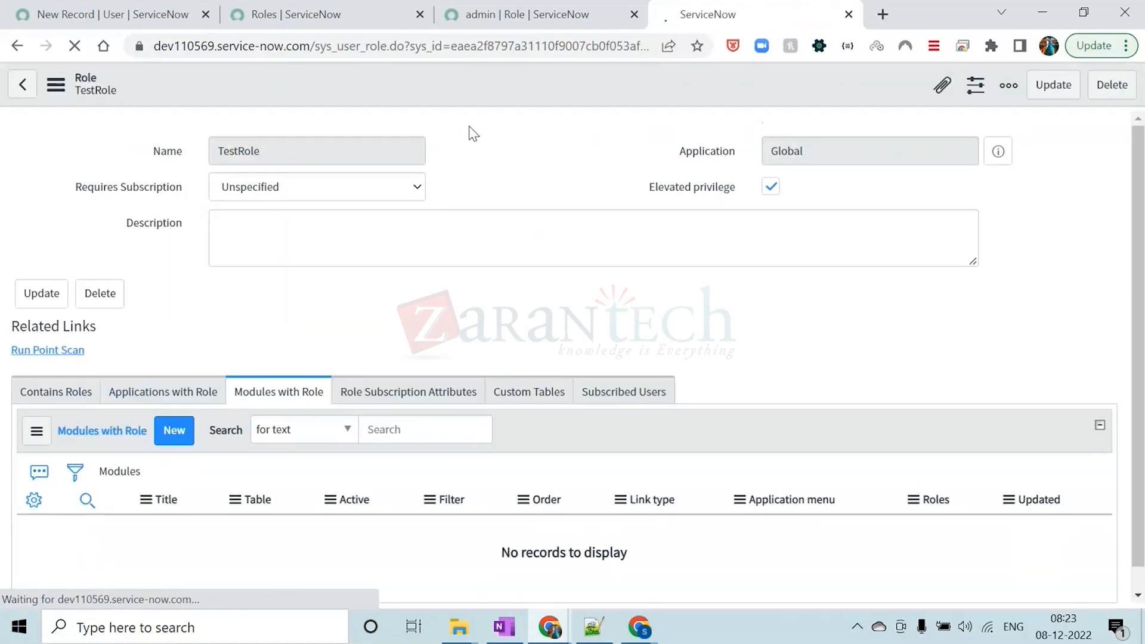
Show TestRole's Contains Roles related list and open its membership for editing
left_click(506, 177)
left_click(344, 309)
left_click(61, 384)
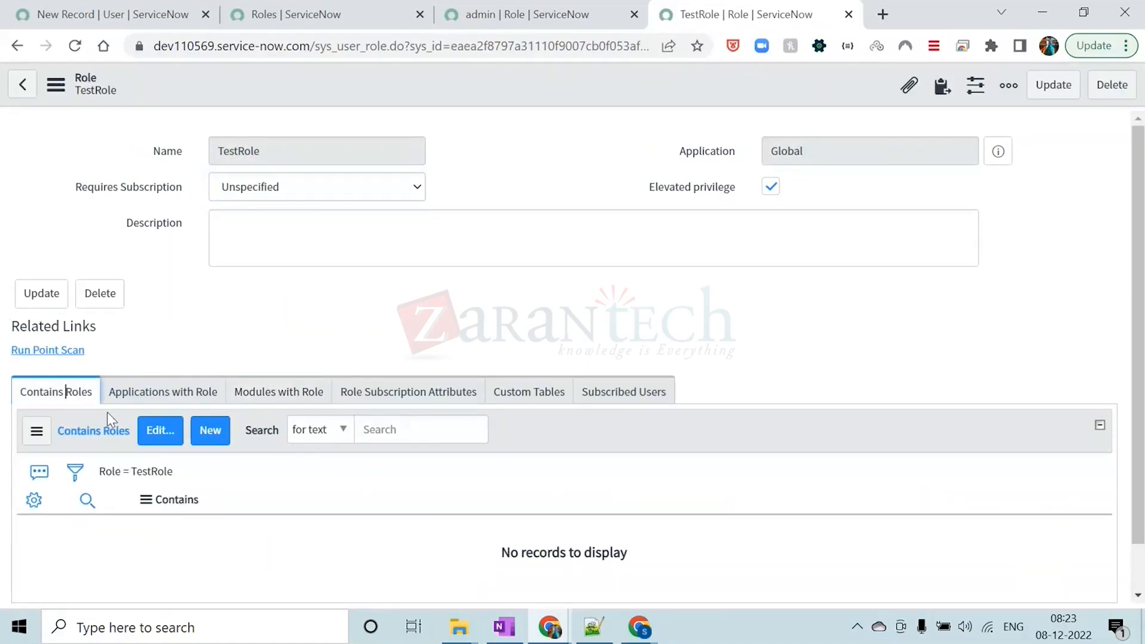
left_click(149, 431)
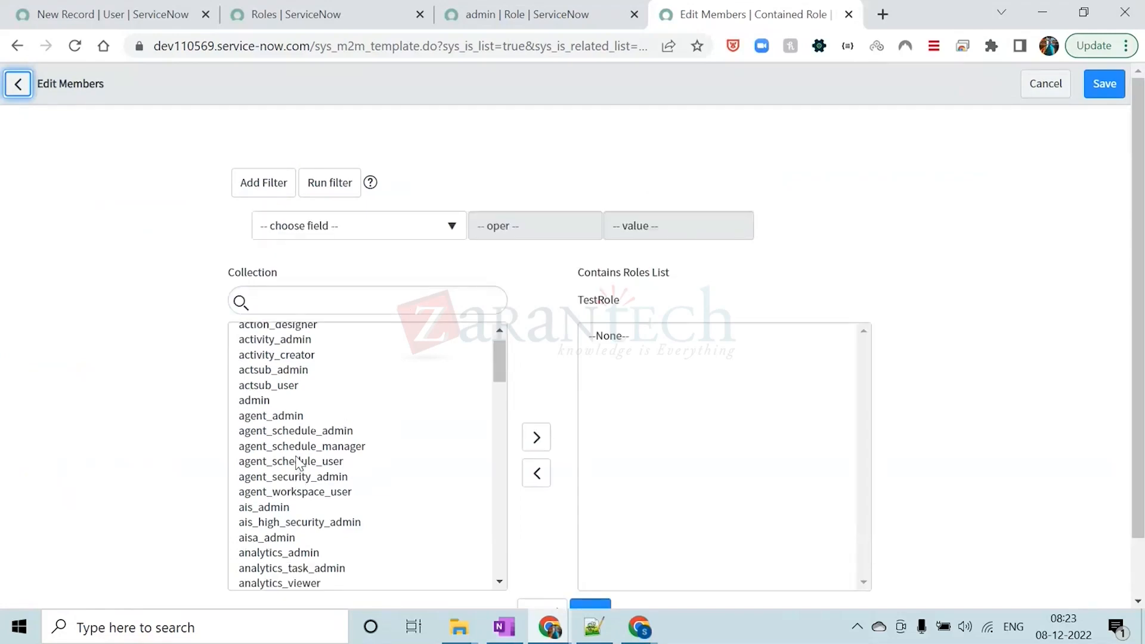
Search the collection of available roles for "security" and clear the search
scroll(835, 250, "down", 1)
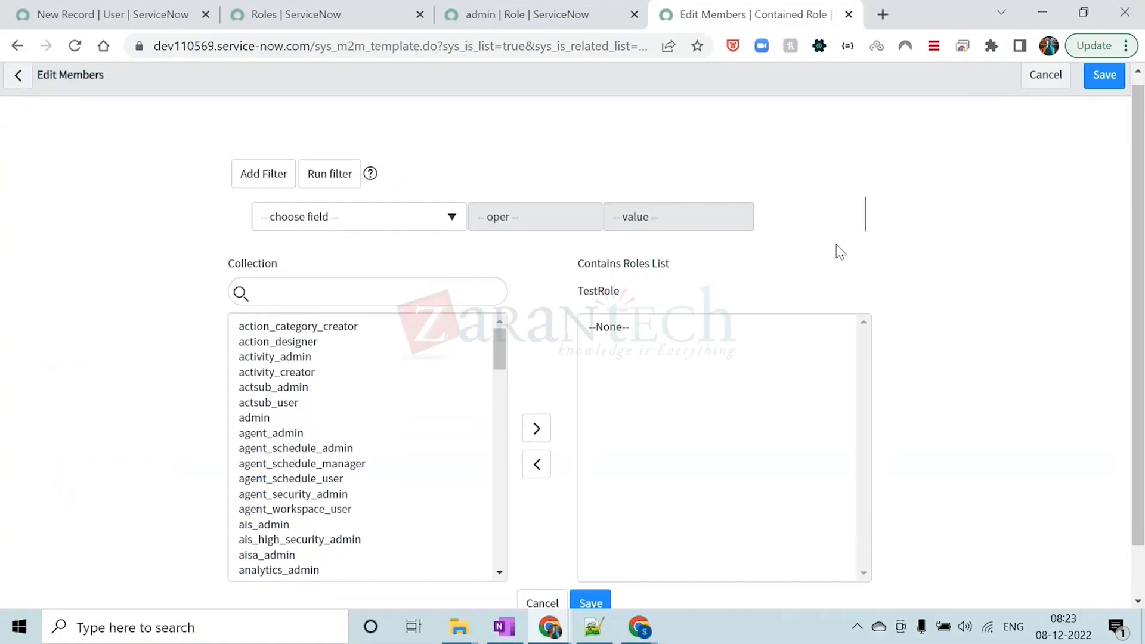
left_click(396, 224)
type("sec")
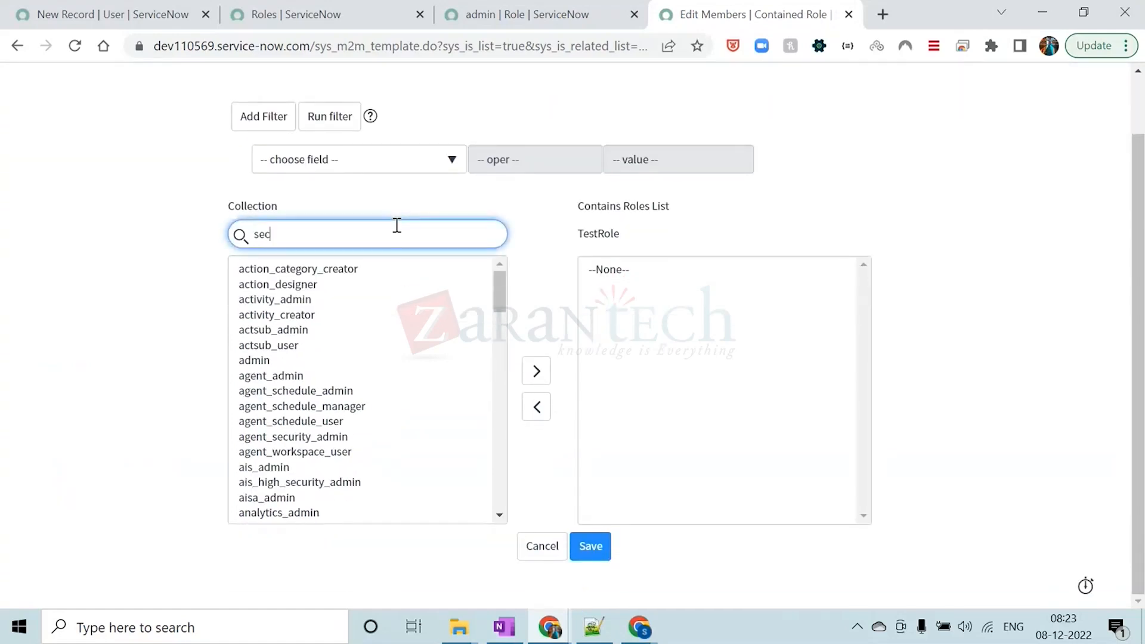
type("urity")
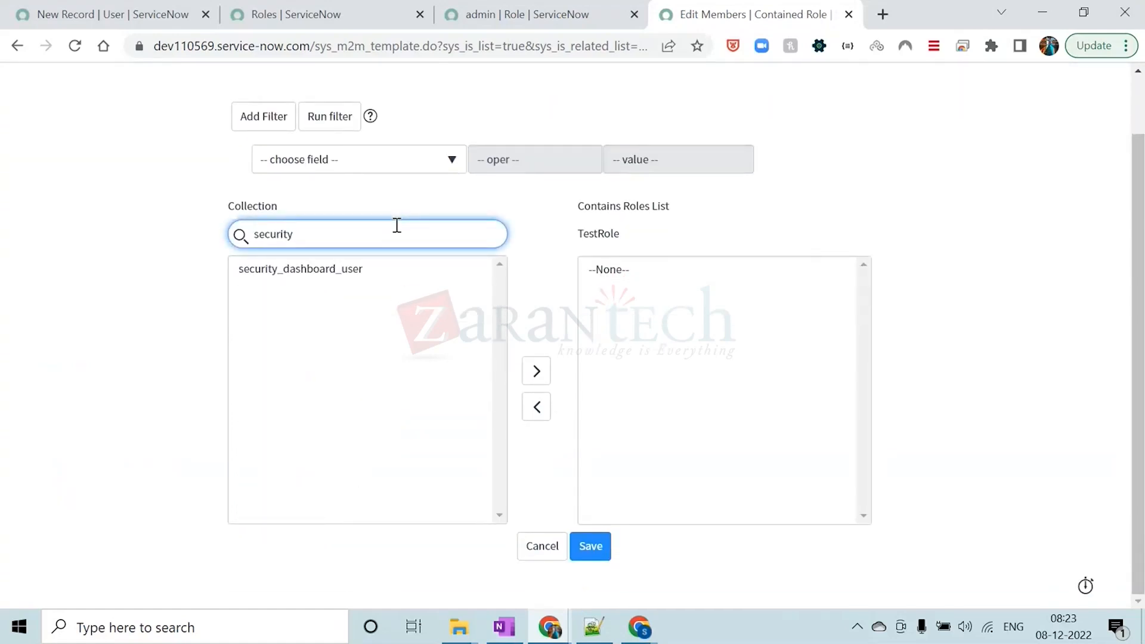
key("BackSpace")
key("BackSpace")
key("BackSpace")
key("BackSpace")
key("BackSpace")
key("BackSpace")
key("BackSpace")
key("BackSpace")
scroll(352, 353, "down", 1)
scroll(352, 353, "up", 1)
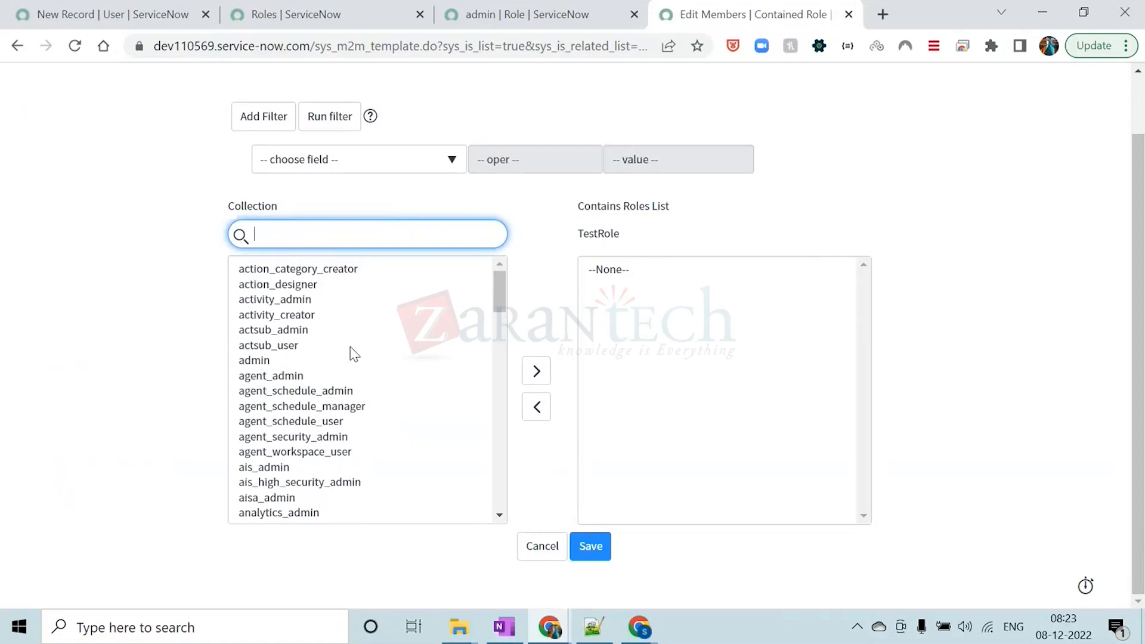
Find the itil role in the collection, add it to TestRole's contained roles and save
type("itil")
left_click(273, 269)
double_click(270, 268)
scroll(999, 312, "down", 1)
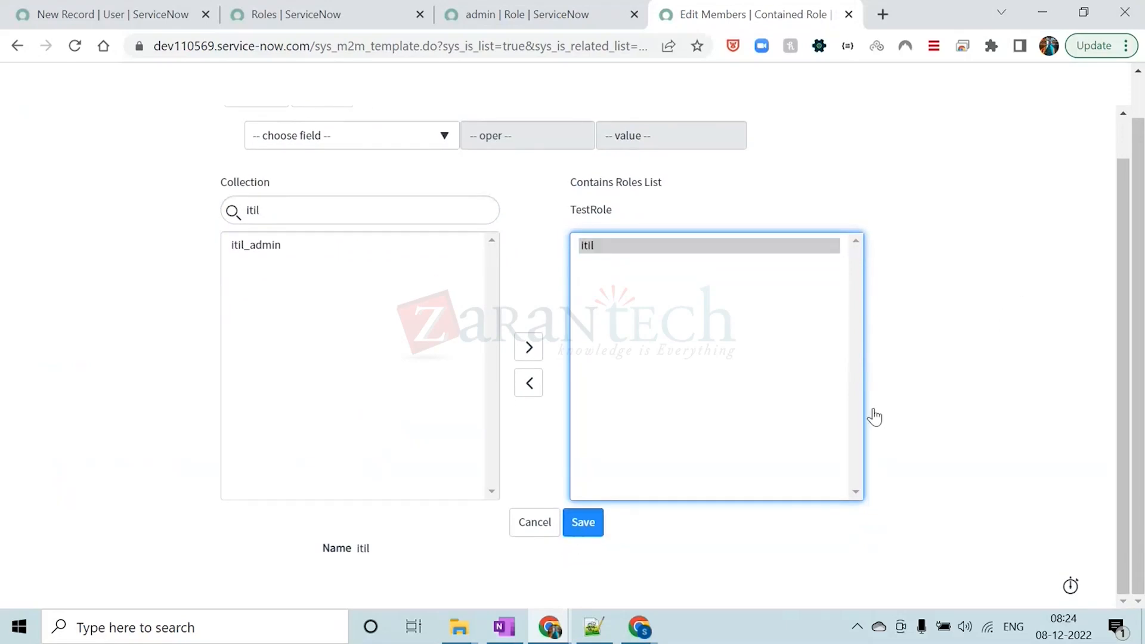
left_click(583, 522)
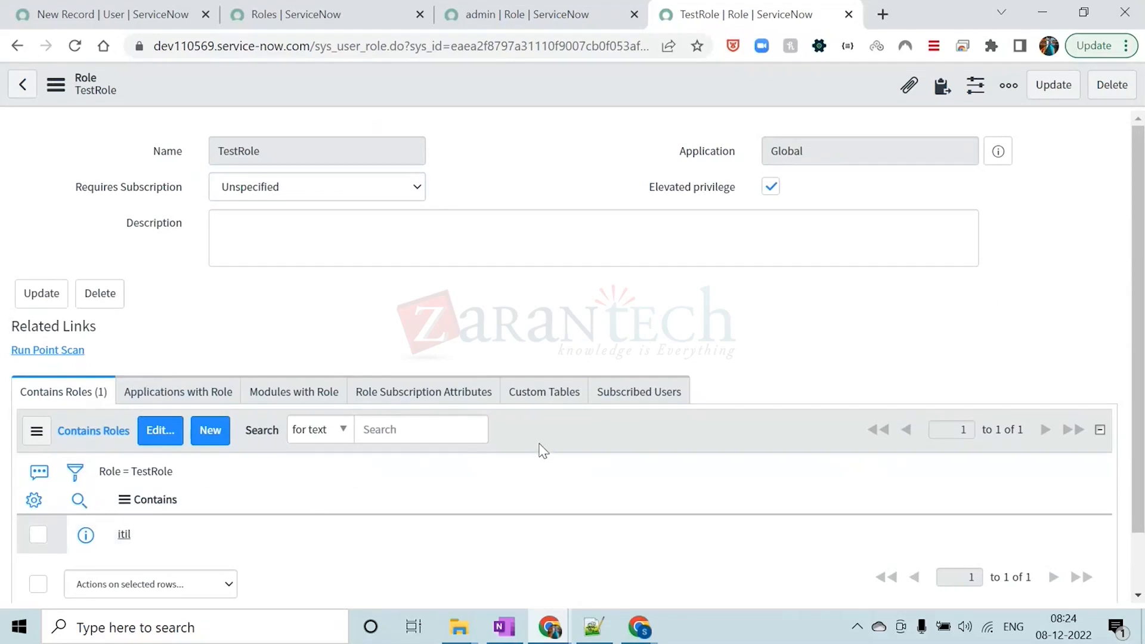
Reopen the contained roles of TestRole for editing and add atf_test_admin
left_click(170, 439)
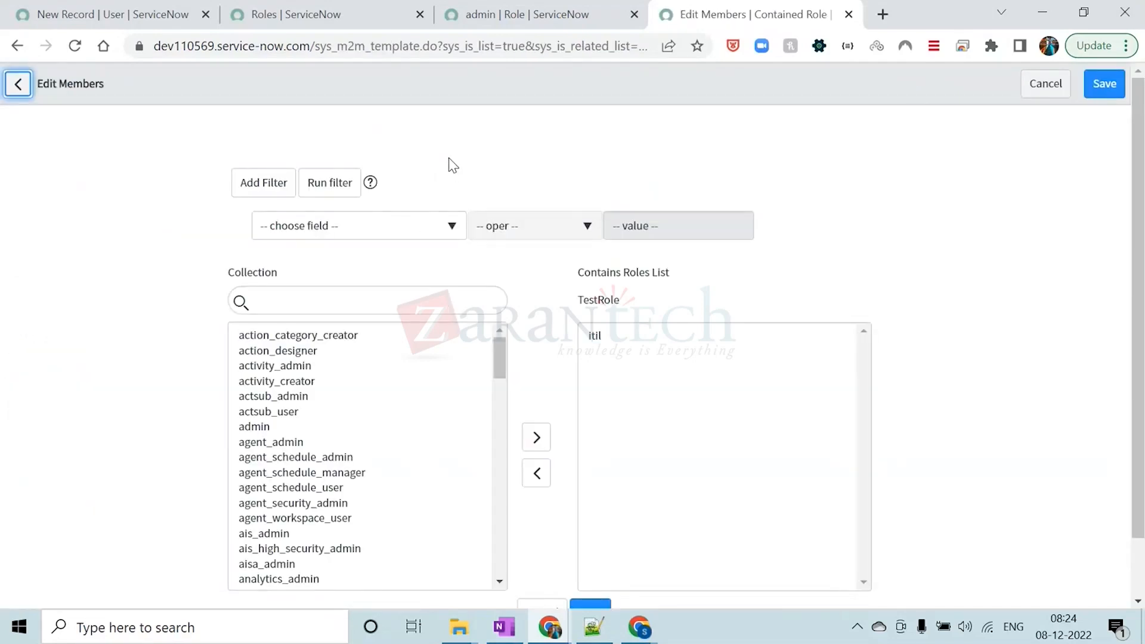
scroll(421, 383, "down", 3)
scroll(414, 392, "up", 3)
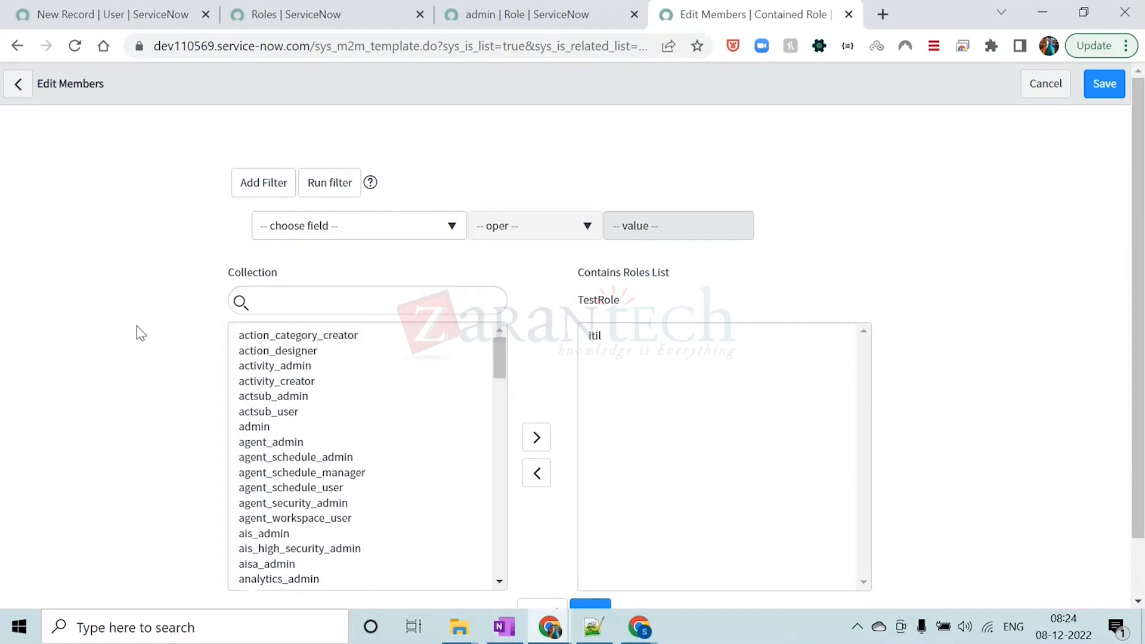
scroll(137, 329, "down", 2)
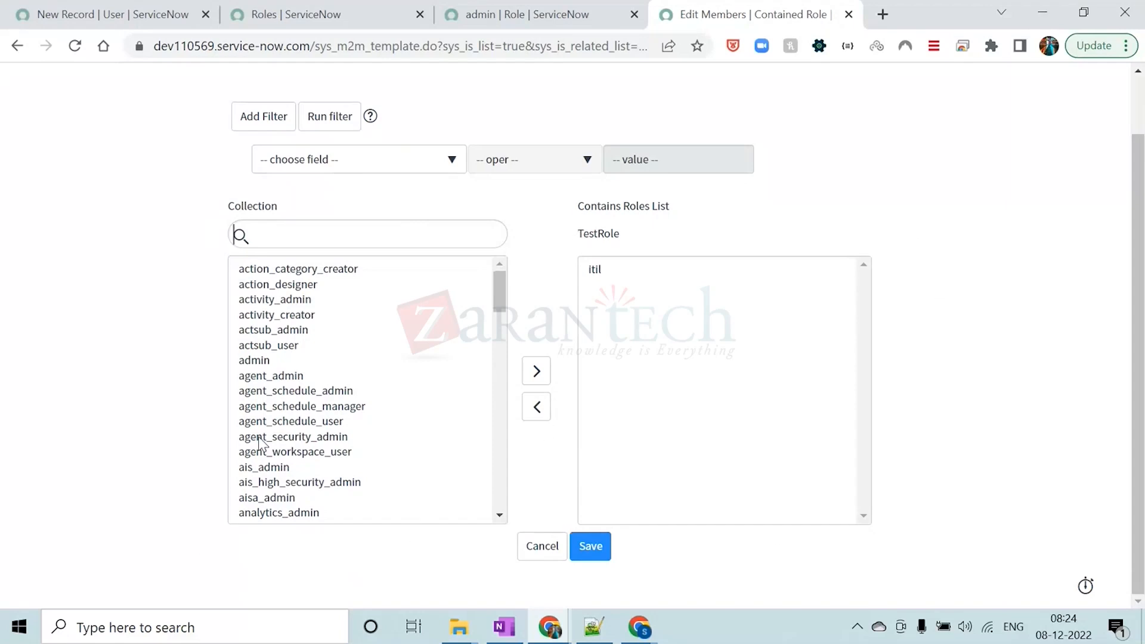
scroll(255, 366, "down", 4)
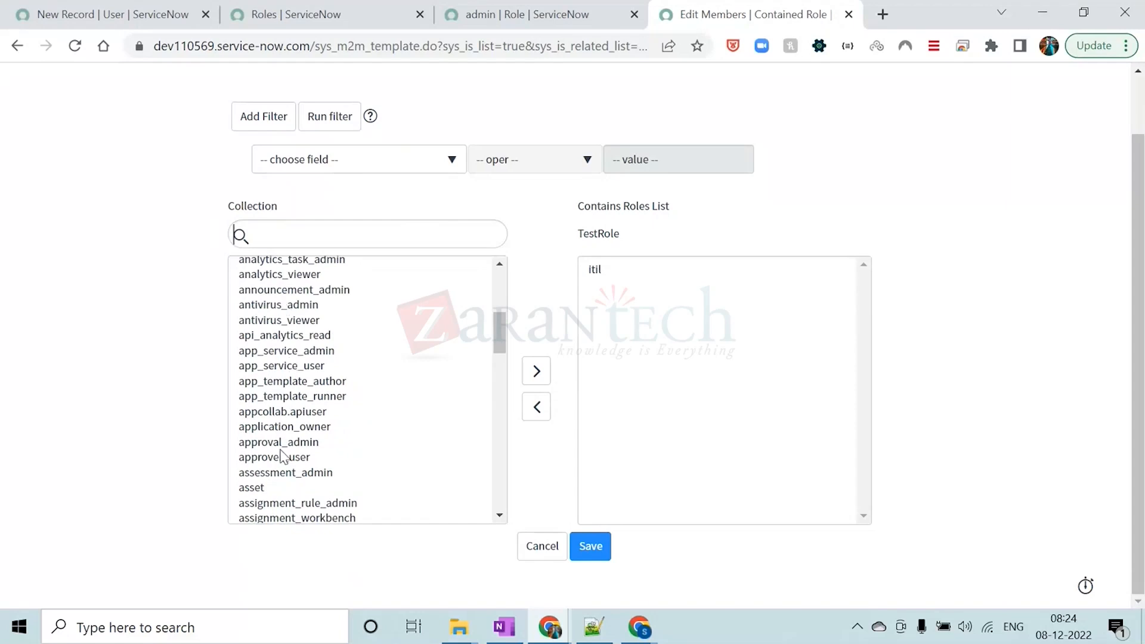
scroll(284, 307, "down", 3)
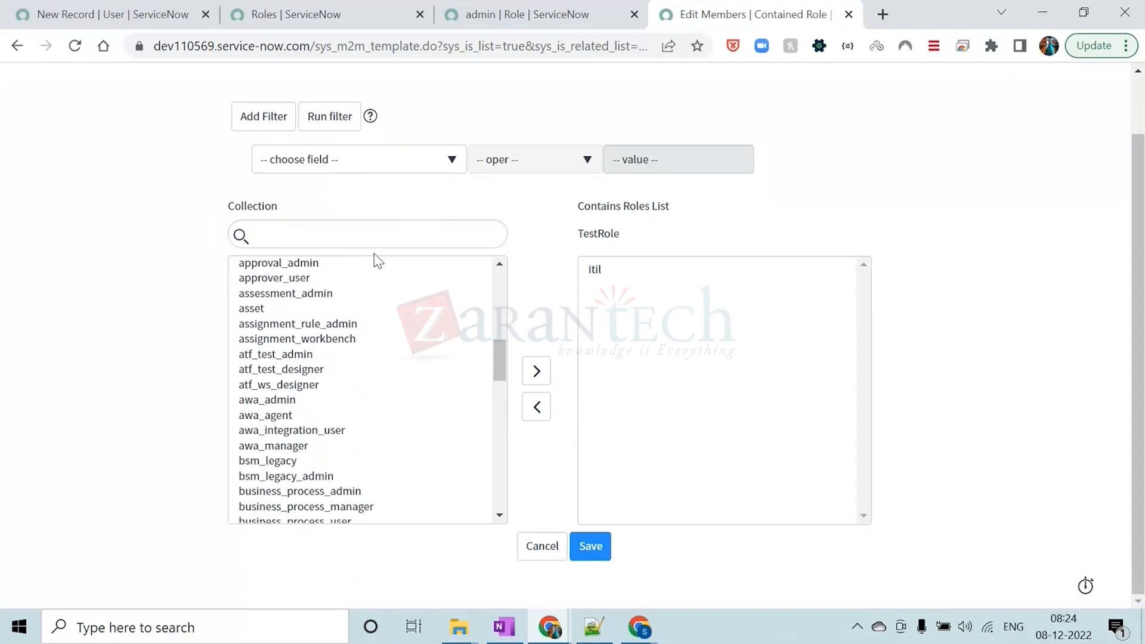
double_click(282, 355)
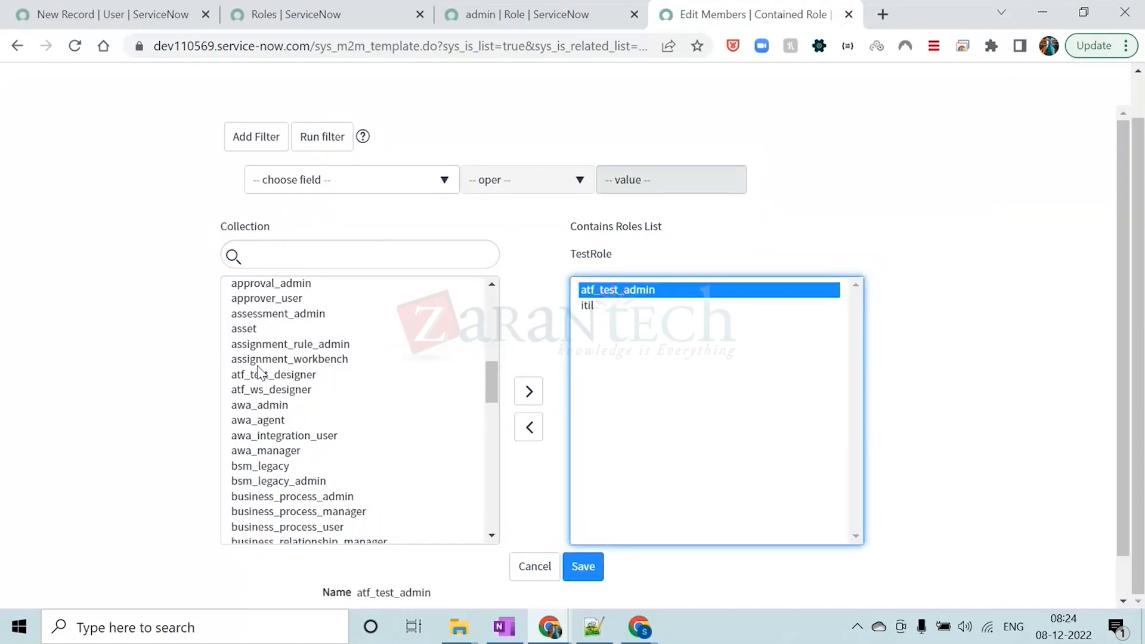
Add agent_workspace_user and actsub_user to TestRole's contained roles and save the membership
scroll(265, 375, "up", 5)
left_click(283, 384)
double_click(283, 383)
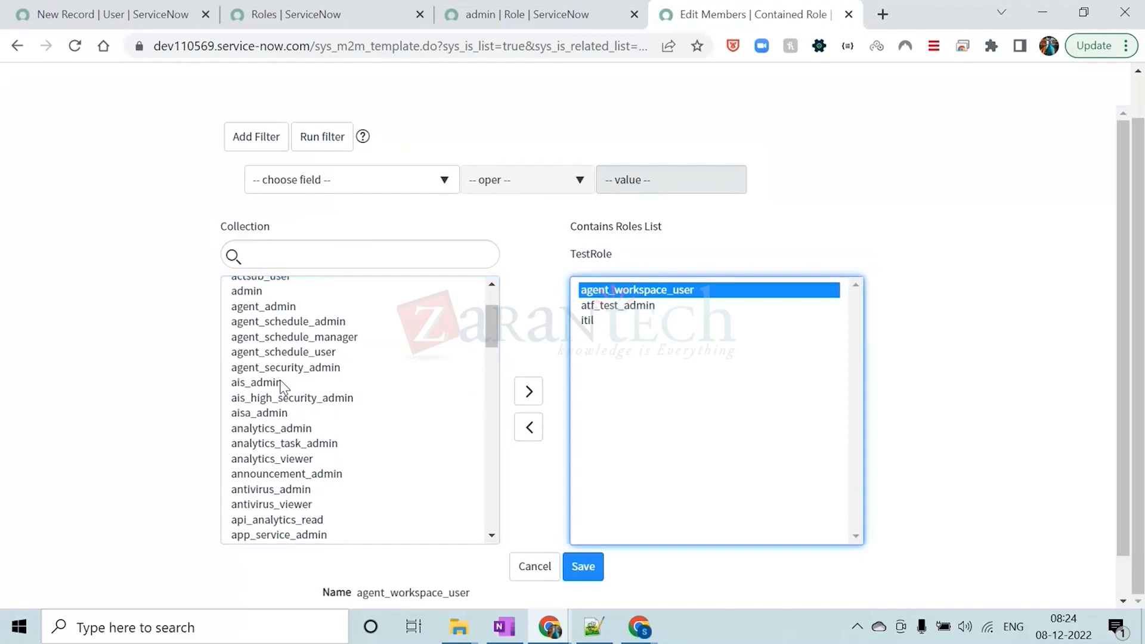
scroll(282, 387, "up", 2)
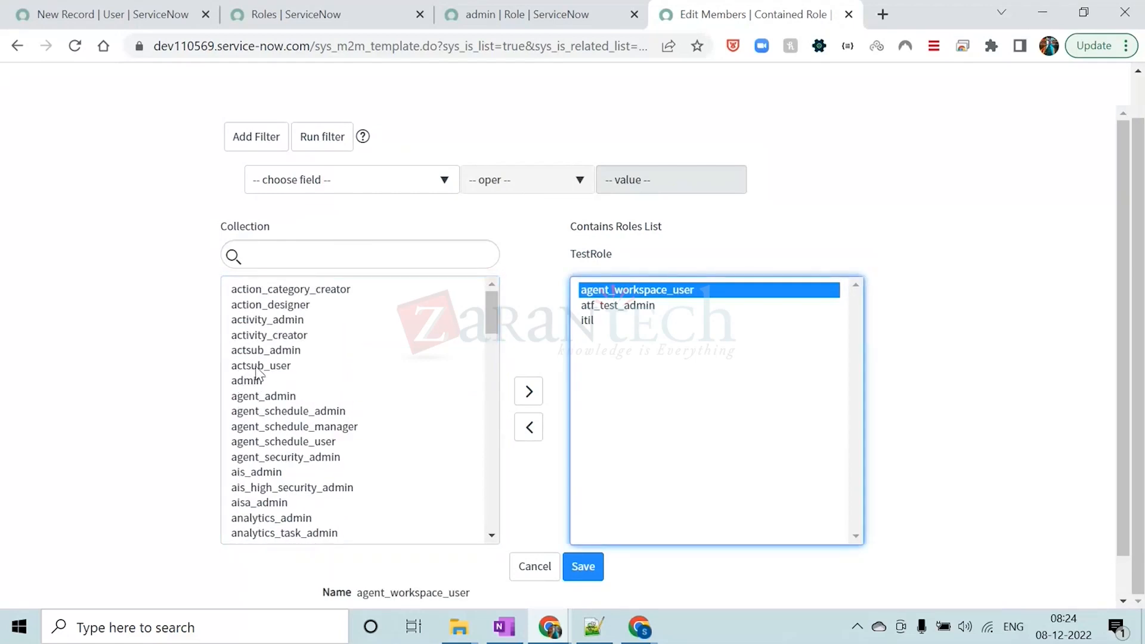
left_click(260, 367)
left_click(528, 392)
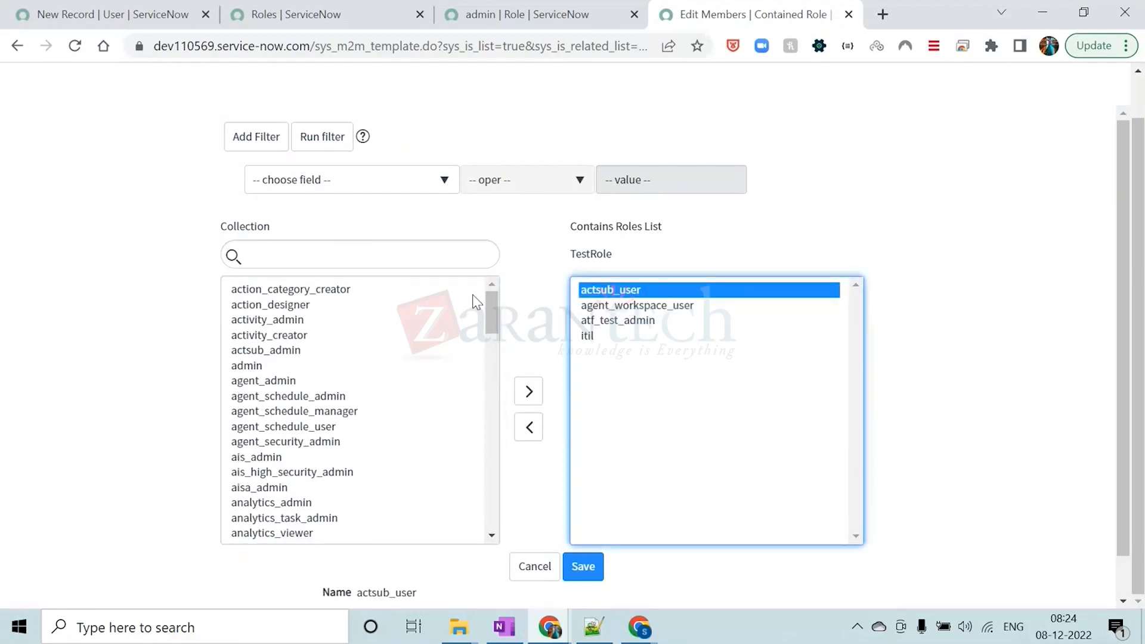
scroll(604, 364, "down", 1)
left_click(589, 527)
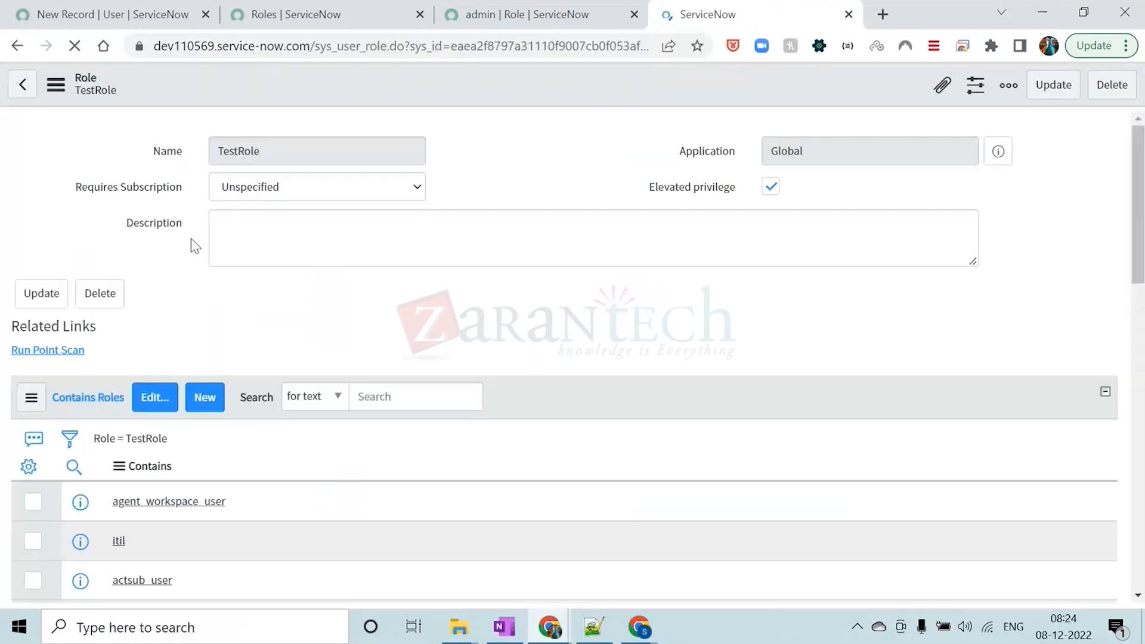
Review the contained roles on the TestRole record and highlight the role's name
left_click(389, 334)
scroll(390, 332, "down", 3)
scroll(391, 332, "up", 3)
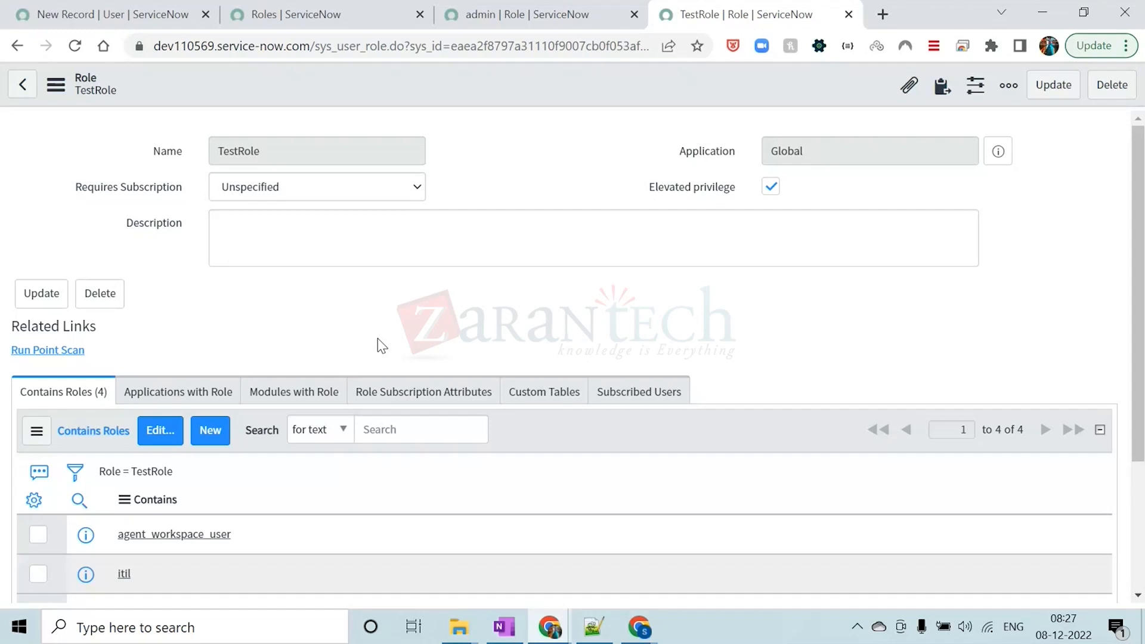
left_click_drag(294, 156, 222, 149)
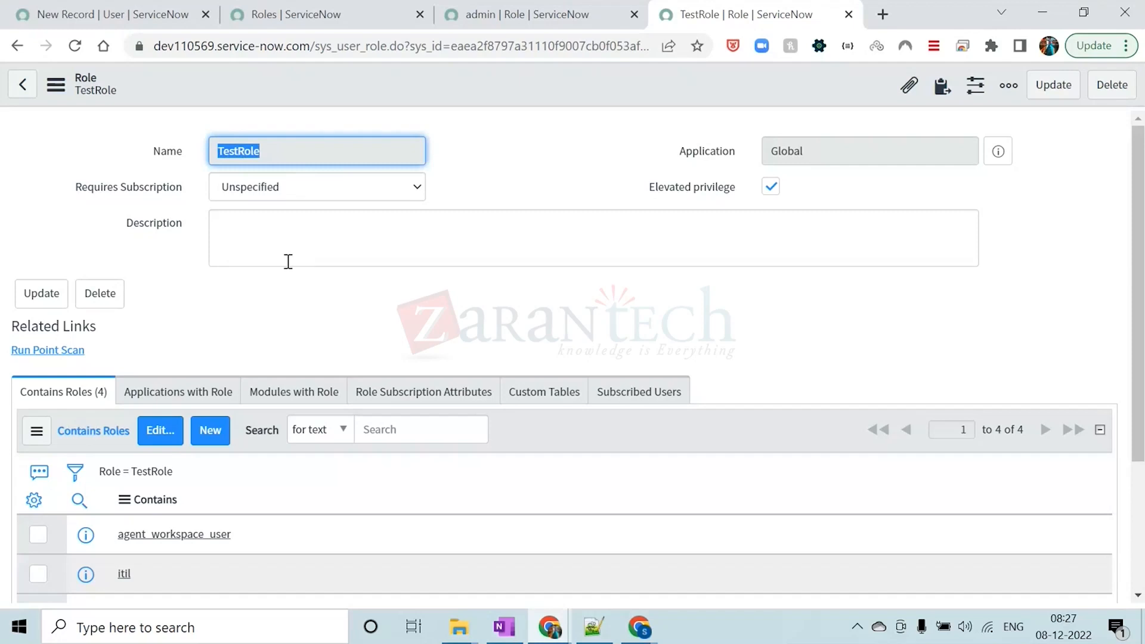
left_click(474, 99)
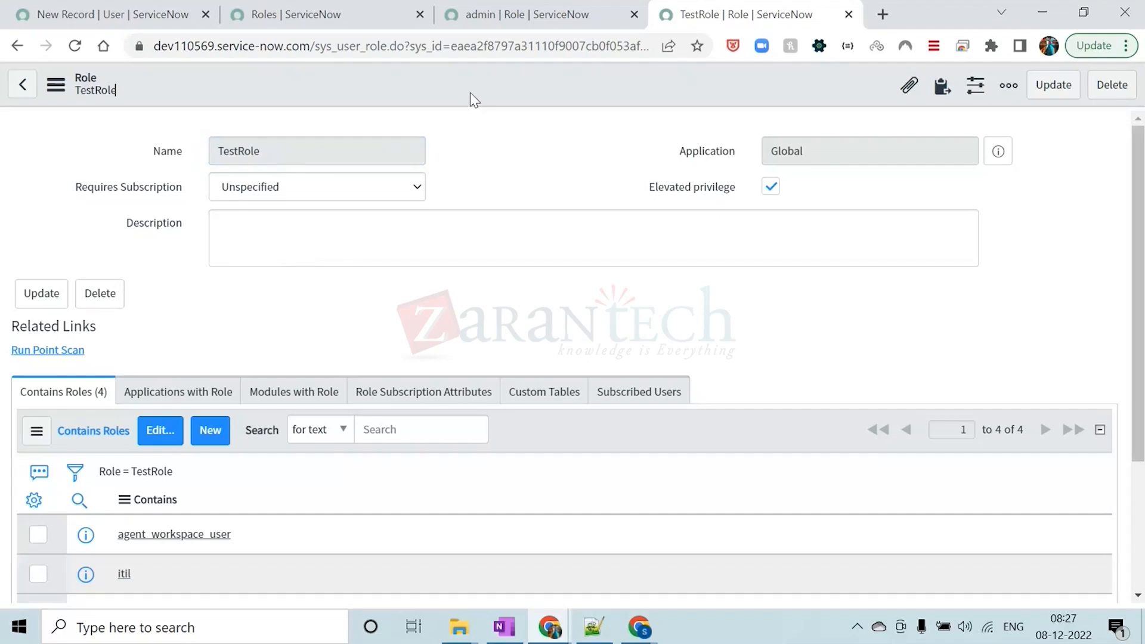
Return to the Roles list and add Updated to its selected columns
left_click(512, 24)
left_click(338, 21)
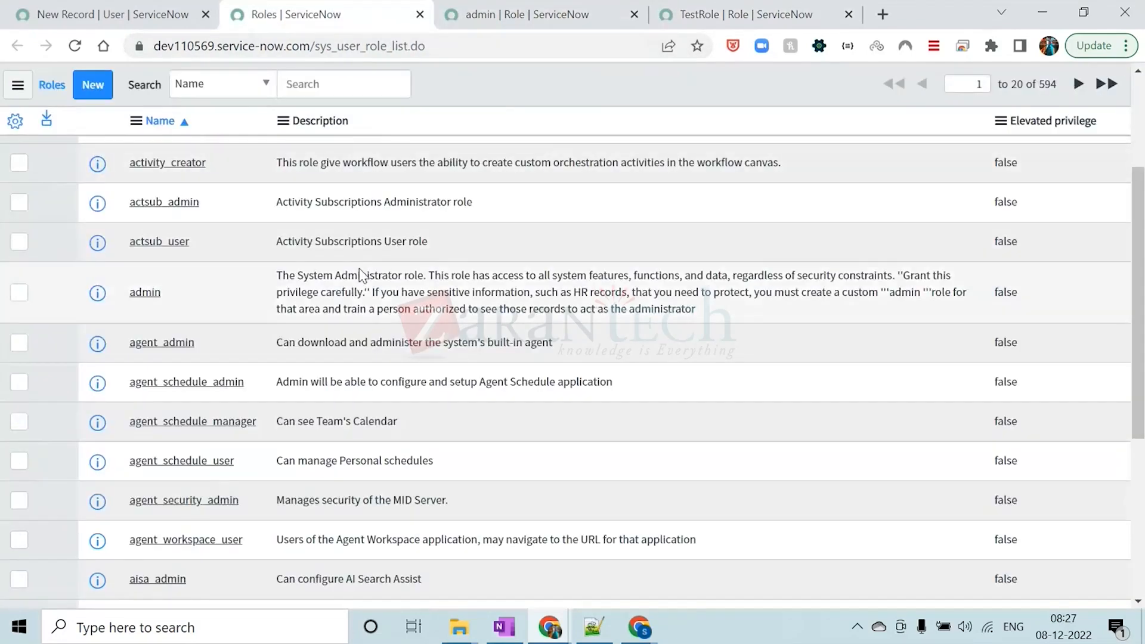
scroll(364, 275, "down", 5)
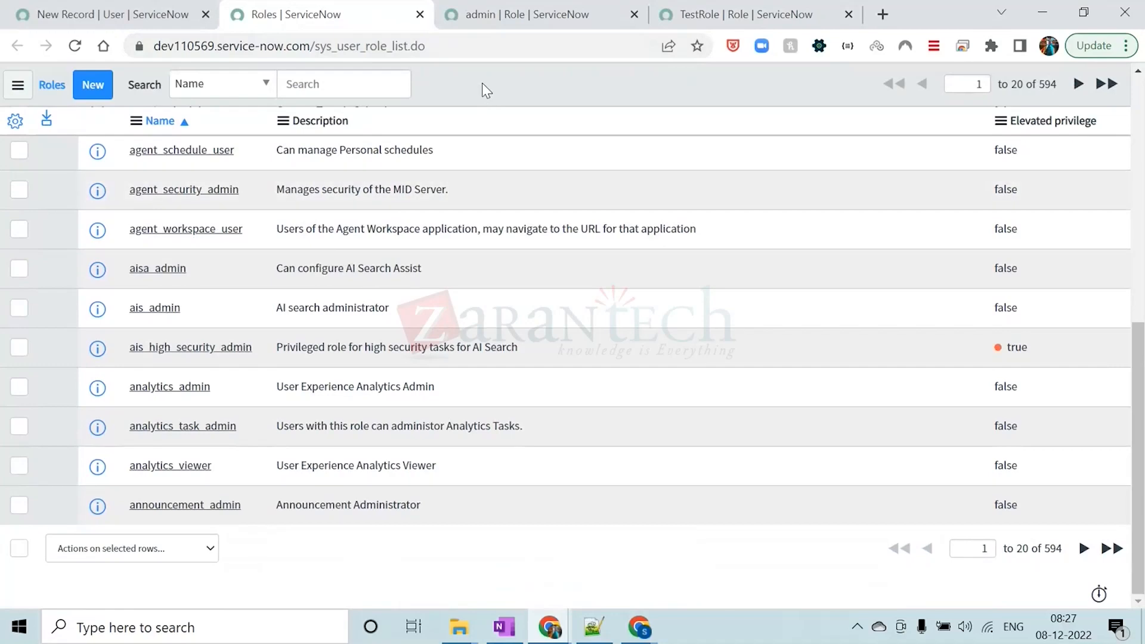
scroll(493, 231, "up", 5)
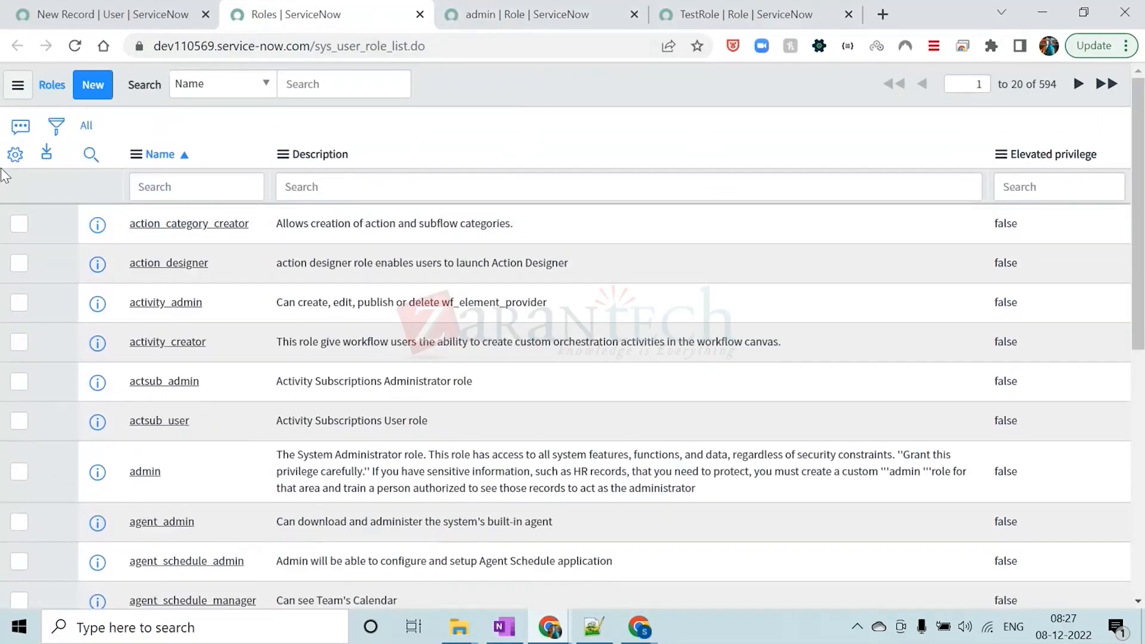
left_click(15, 154)
left_click(346, 274)
key("u")
key("Down")
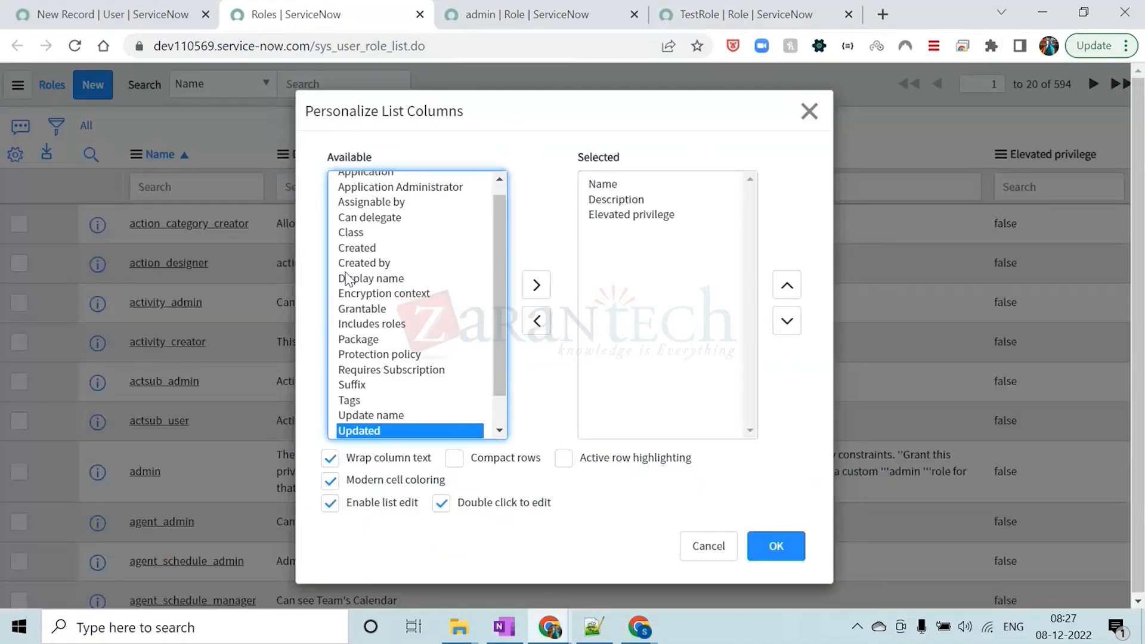
left_click(537, 285)
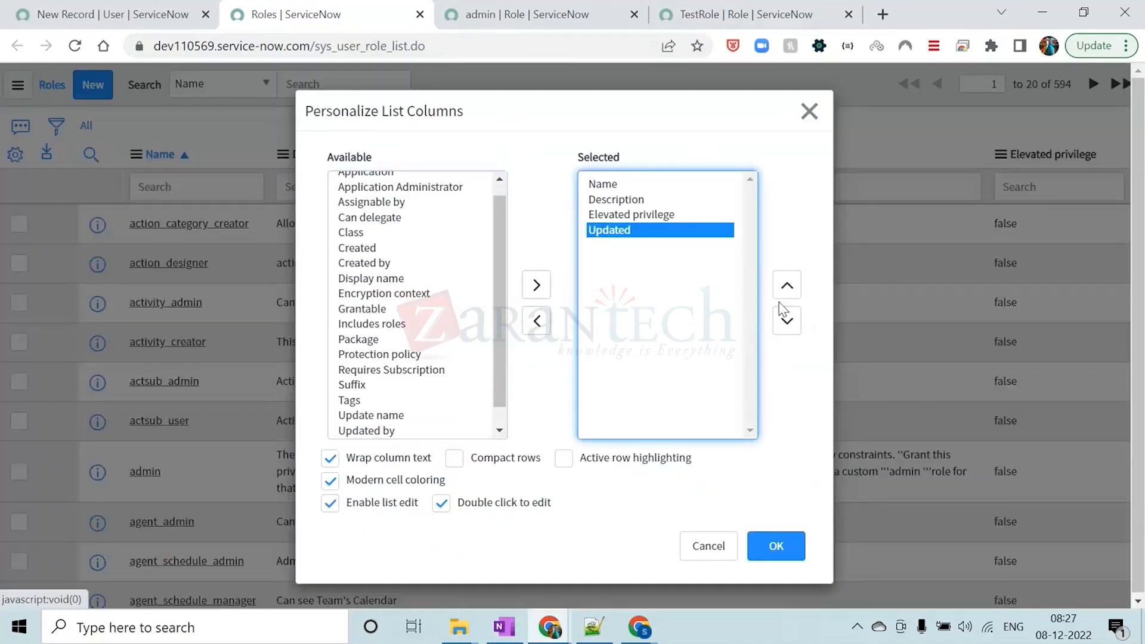
Add Created to the selected columns and apply the personalized column layout to the Roles list
left_click(384, 311)
key("c")
key("r")
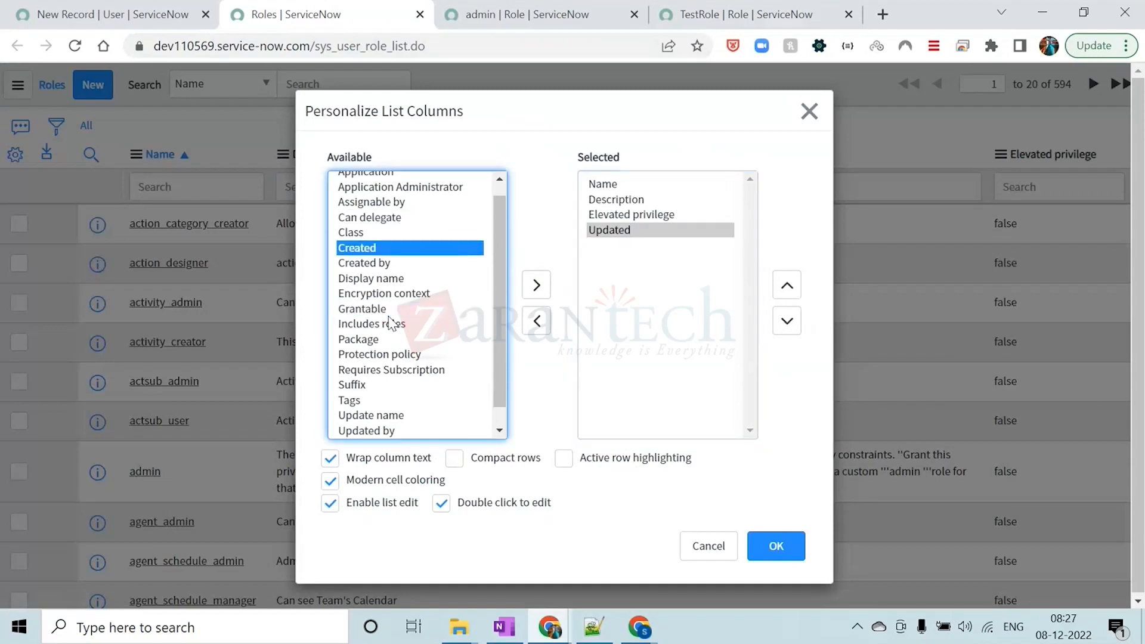
left_click(536, 285)
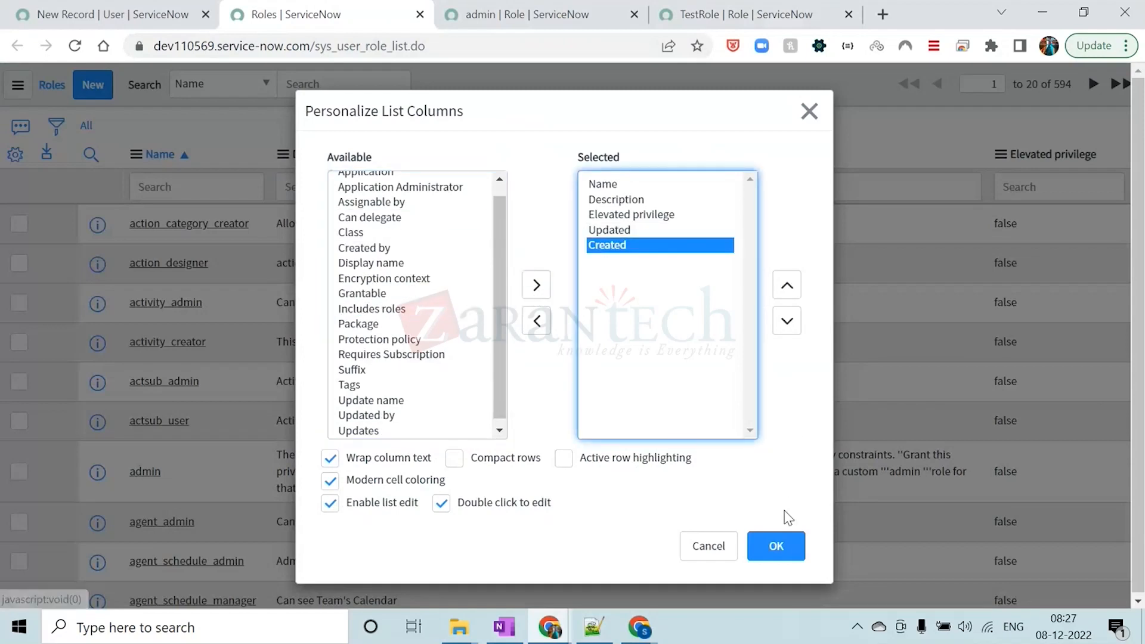
left_click(781, 552)
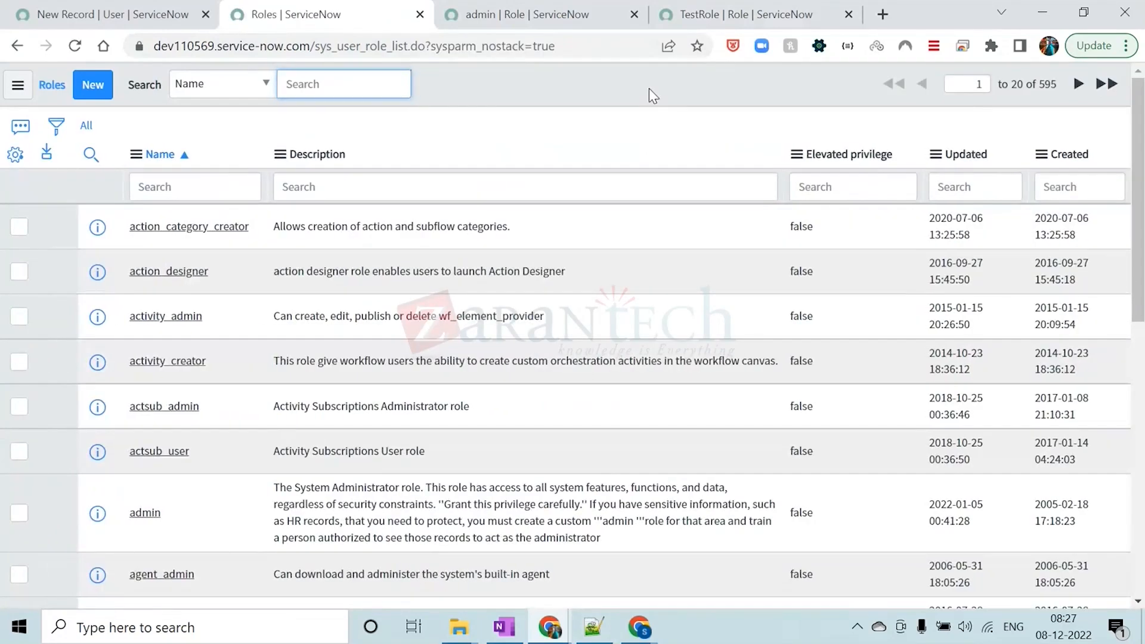
Sort the Roles list by Created with the newest first and highlight the TestRole entry
left_click(1069, 154)
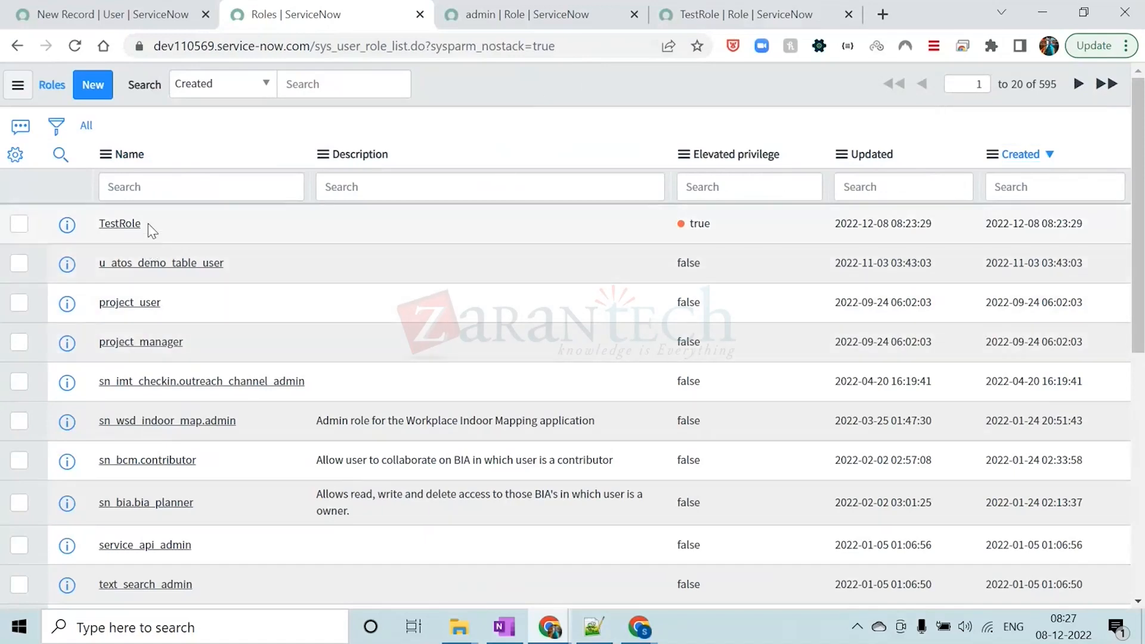
double_click(133, 224)
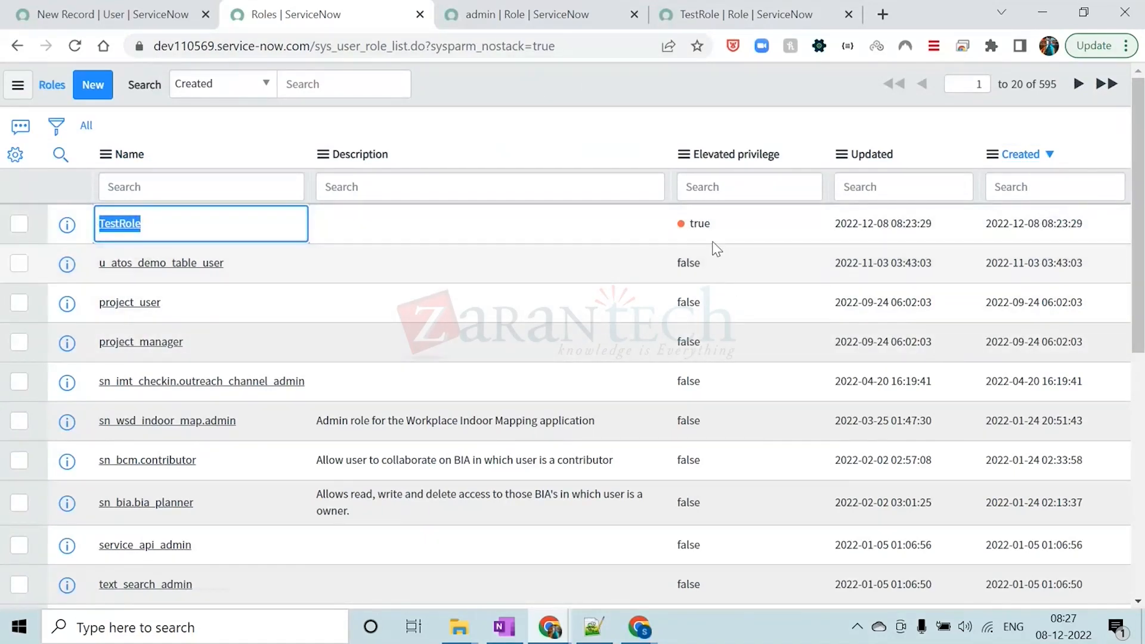
left_click(468, 103)
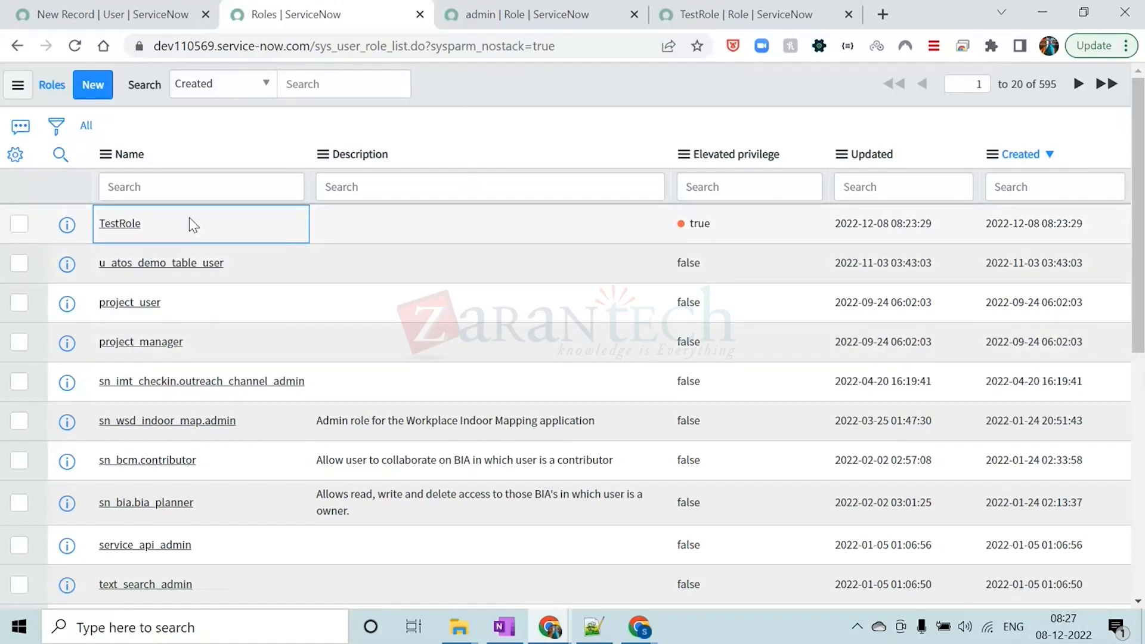
Highlight the TestRole entry and the total number of records in the Roles list
left_click_drag(169, 223, 102, 230)
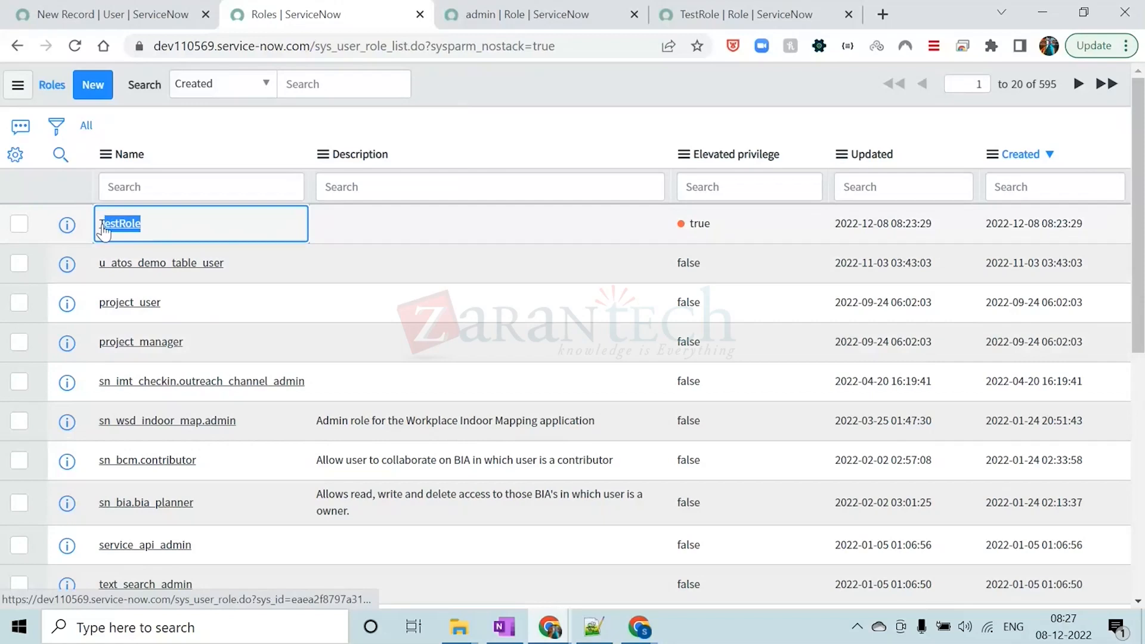
left_click(584, 90)
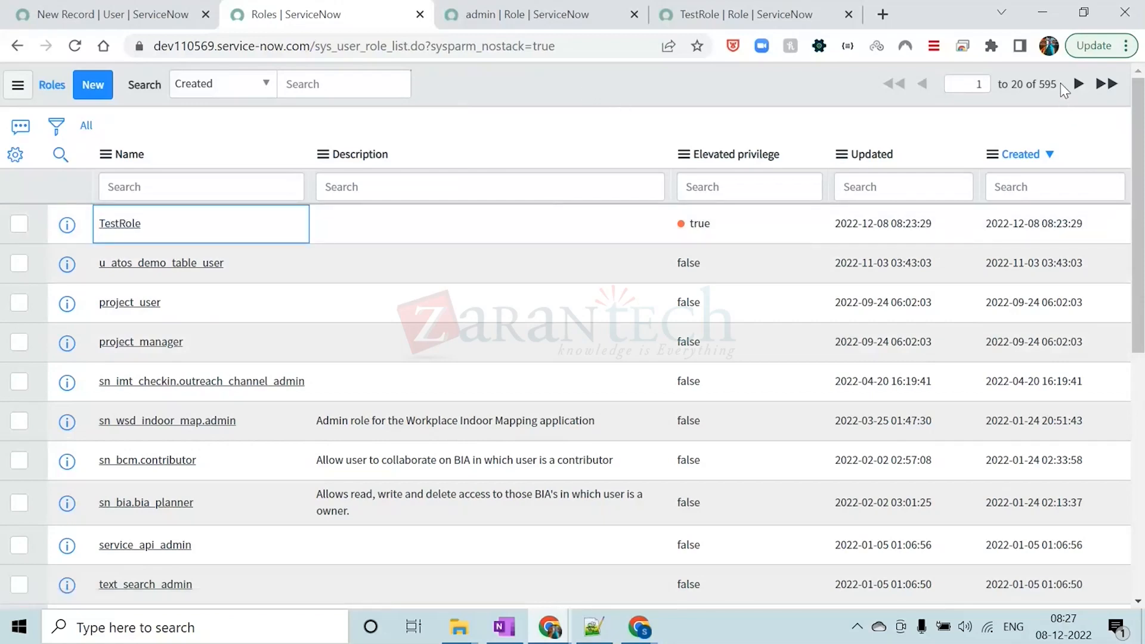
left_click_drag(1058, 84, 1040, 83)
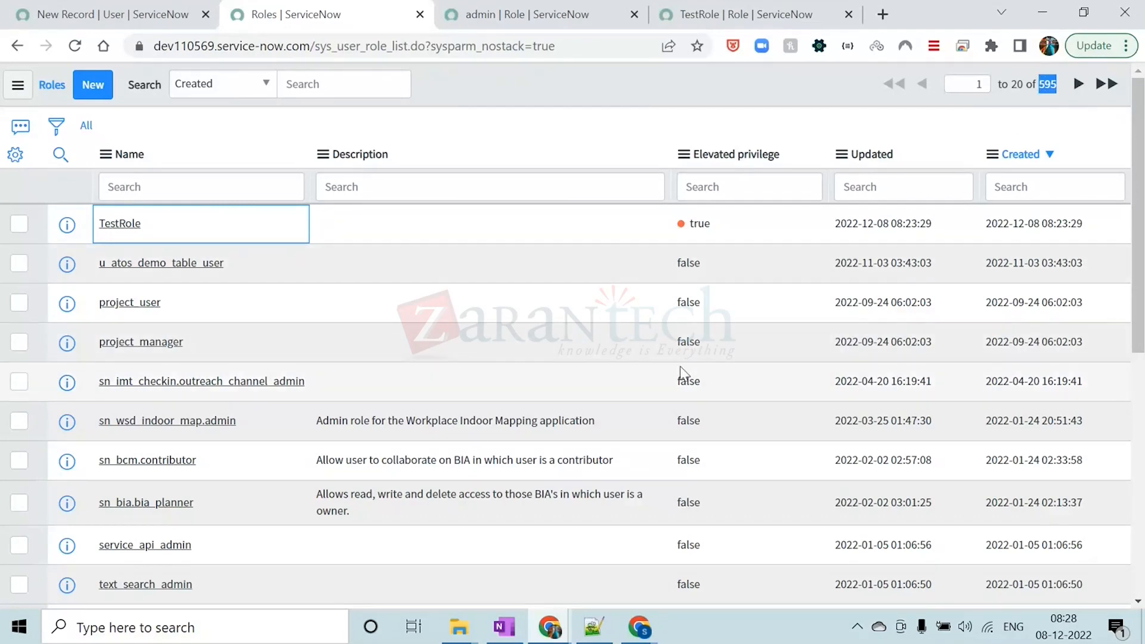
scroll(680, 366, "down", 8)
scroll(681, 366, "up", 8)
left_click(559, 96)
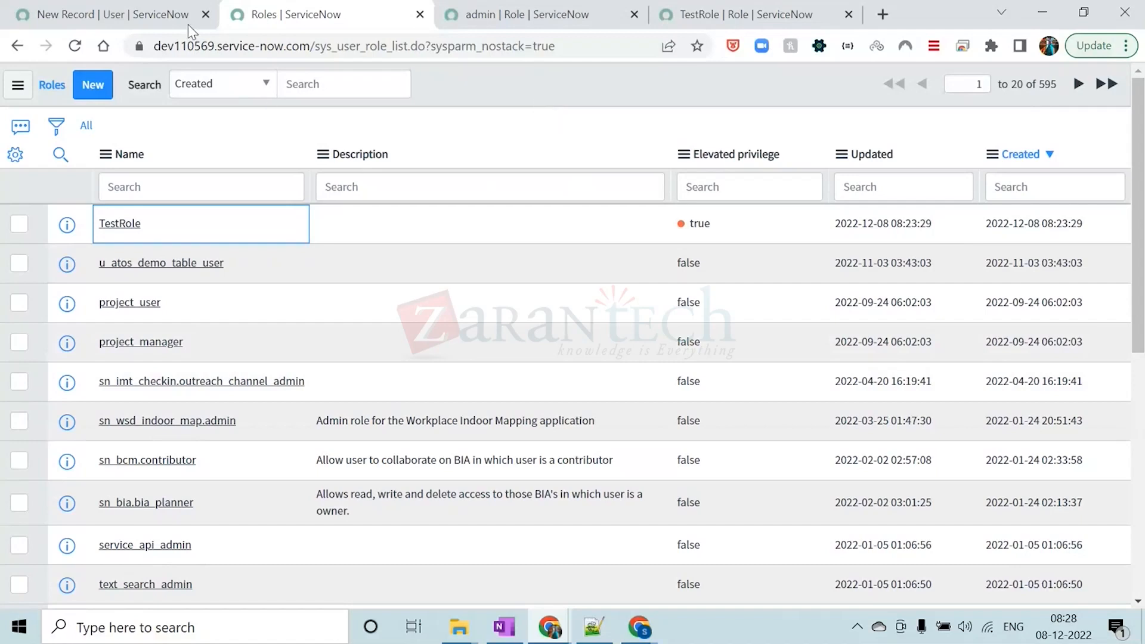
Check the new user form and highlight the sys_user_role table name in the Roles list's address
left_click(157, 17)
left_click(291, 12)
left_click_drag(316, 46, 388, 46)
left_click(452, 83)
Open the User Roles list from the navigator of the new user form with sys_user_has_role.LIST
left_click(170, 15)
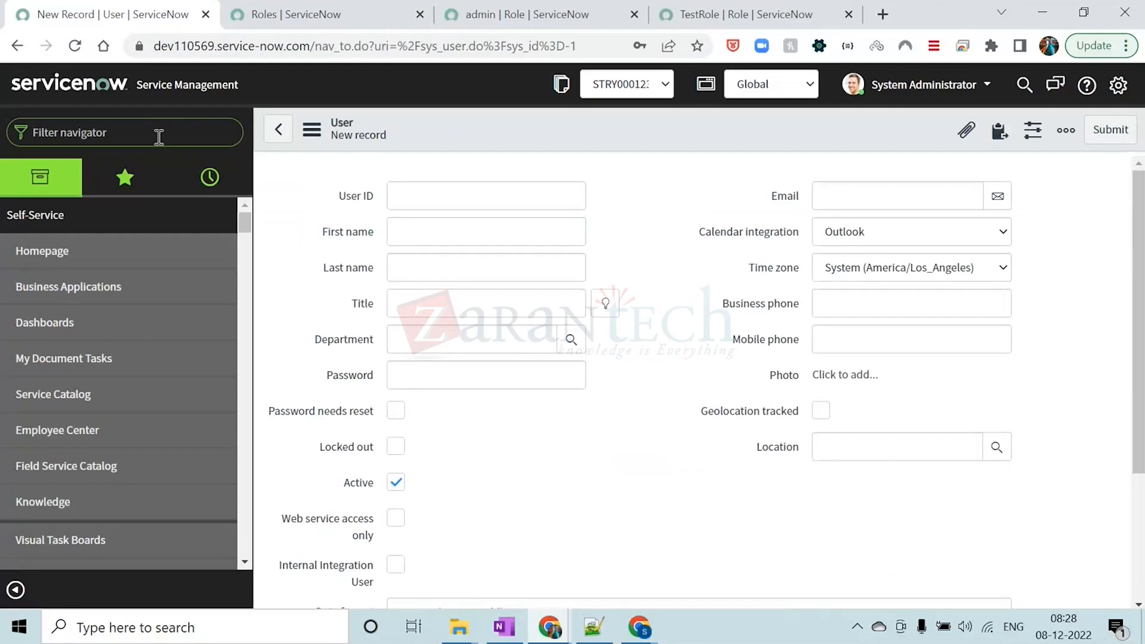
type("sys_")
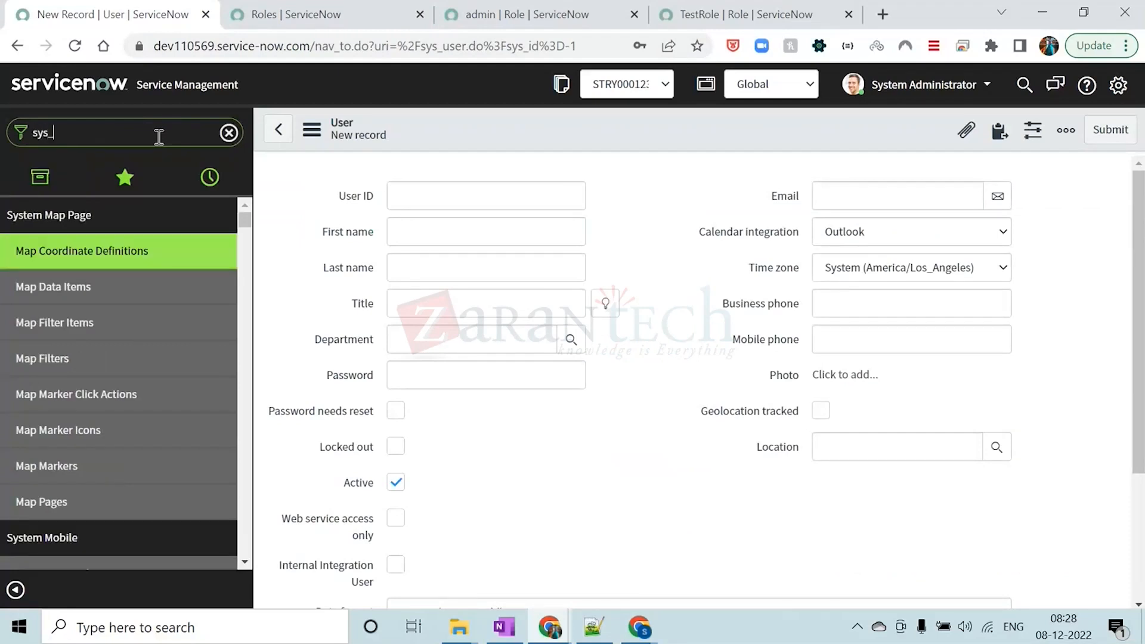
type("user_has")
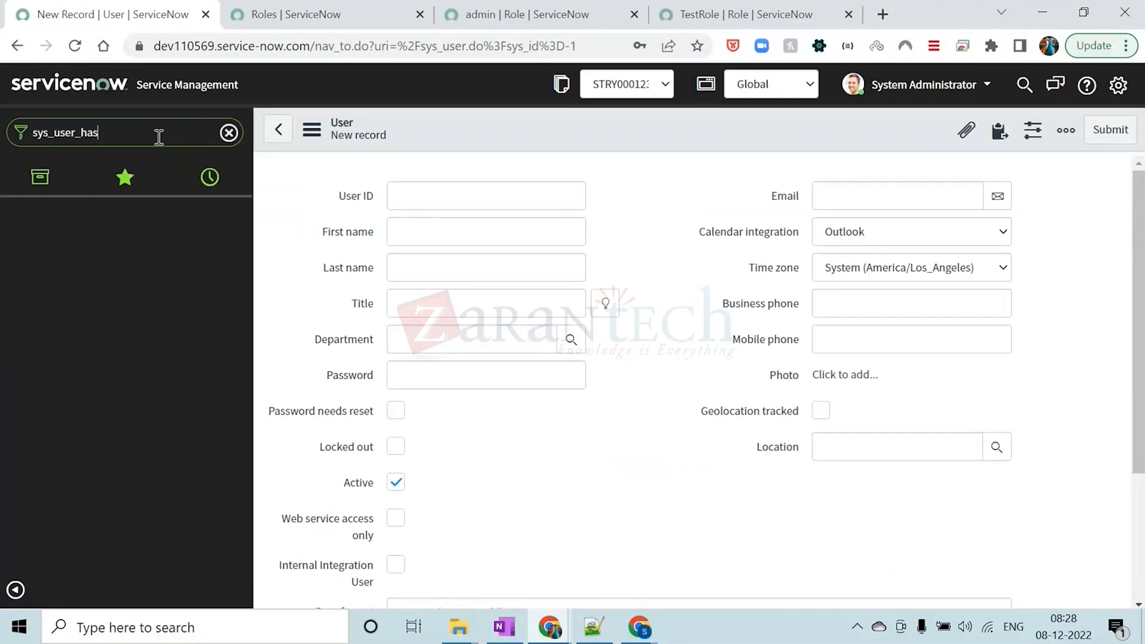
type("_role.LIST")
key("Return")
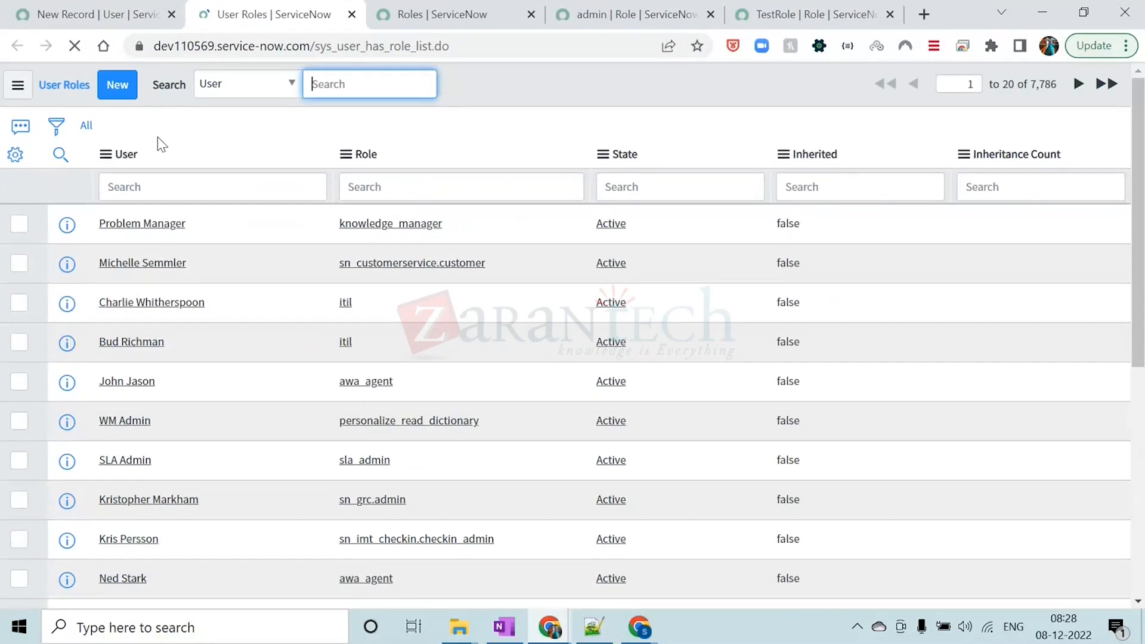
Review which role each user holds in the User Roles list, highlighting several user and role pairs
left_click(492, 80)
scroll(302, 263, "down", 1)
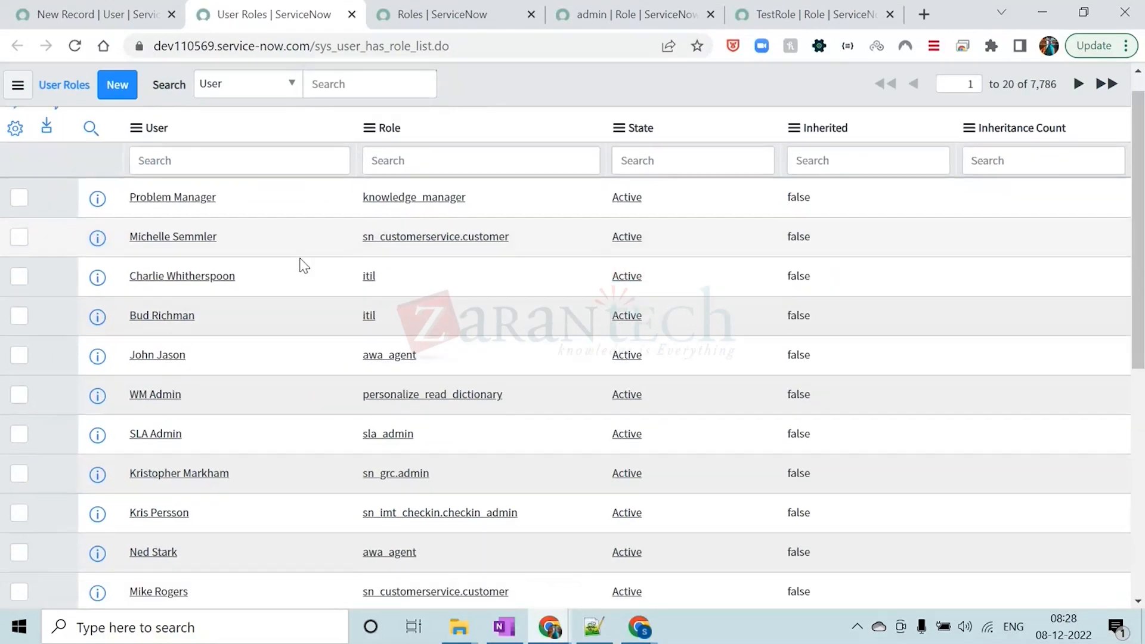
scroll(304, 265, "up", 1)
left_click_drag(218, 264, 129, 264)
left_click_drag(508, 263, 371, 264)
scroll(197, 334, "down", 3)
left_click_drag(196, 162, 128, 163)
left_click_drag(382, 164, 362, 163)
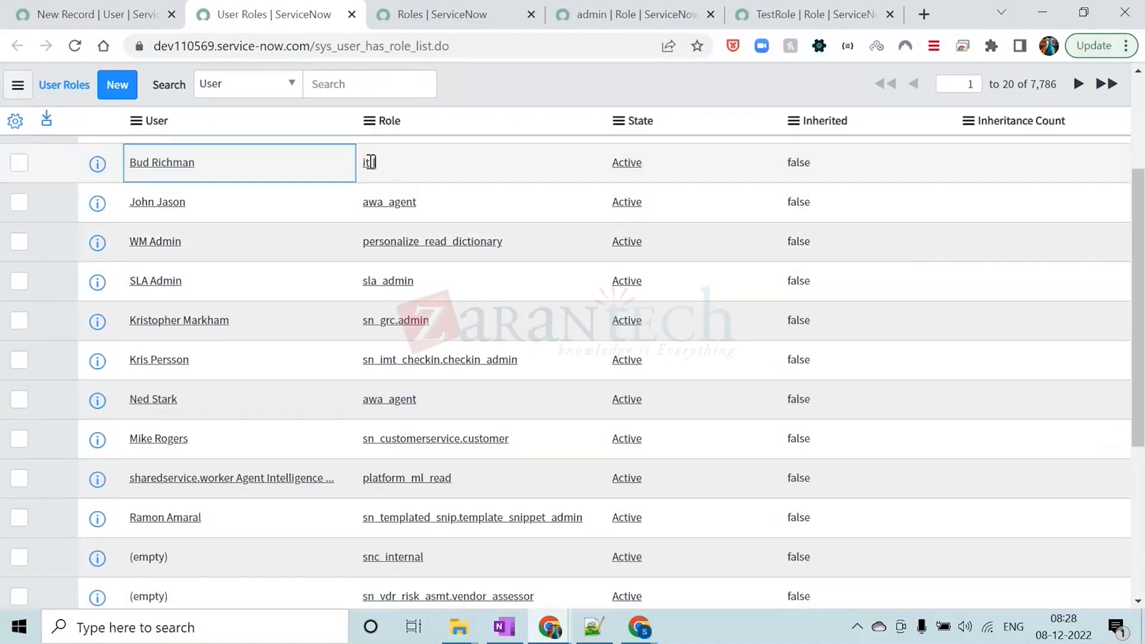
scroll(205, 358, "down", 5)
left_click_drag(196, 347, 129, 346)
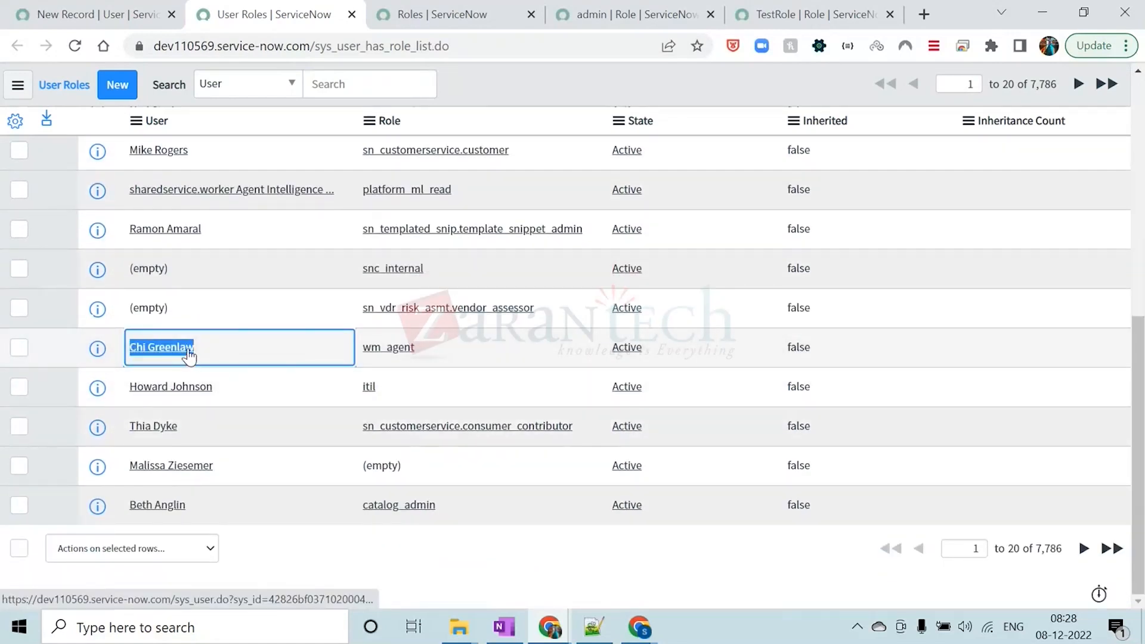
left_click_drag(417, 347, 362, 347)
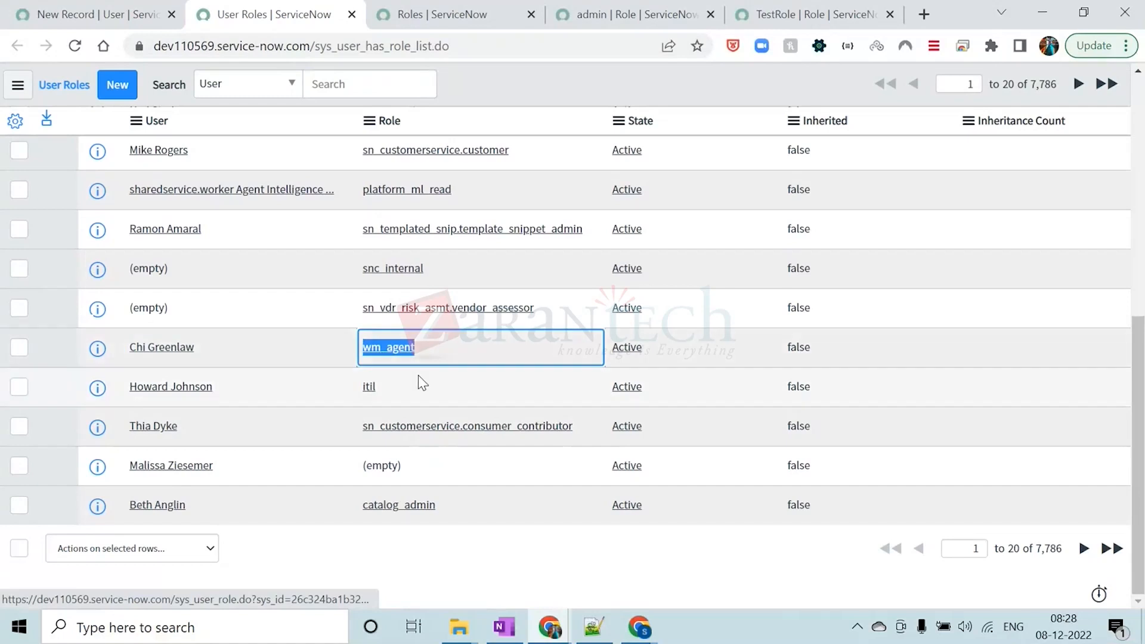
left_click_drag(186, 504, 129, 506)
left_click_drag(445, 509, 374, 507)
scroll(535, 340, "up", 8)
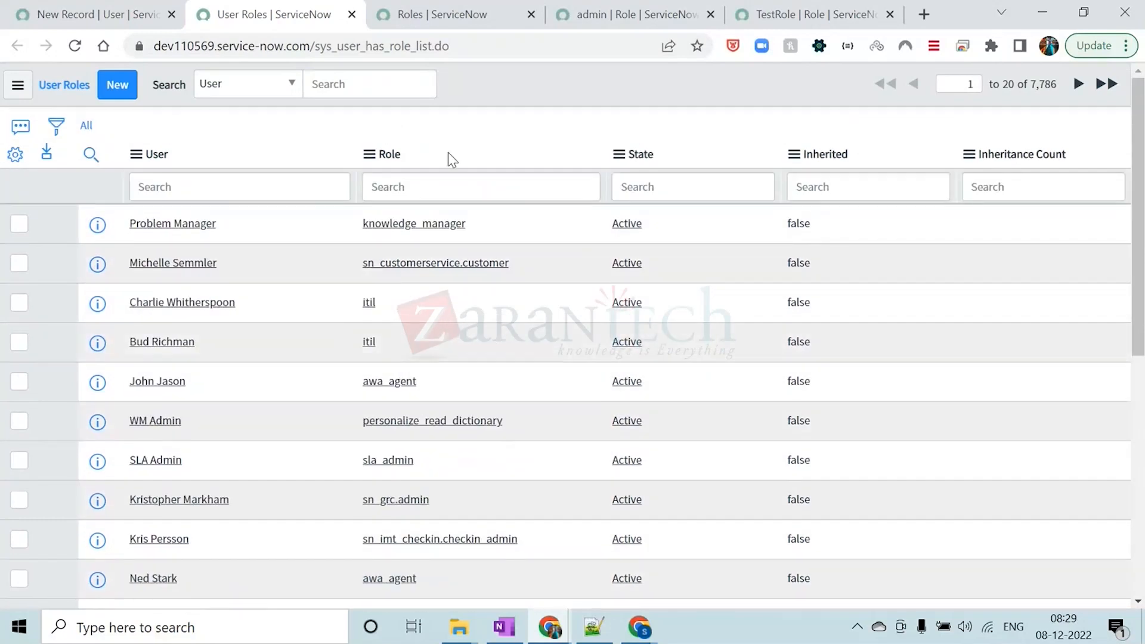
Group the User Roles list by Role and expand the admin group to review its users
left_click(369, 153)
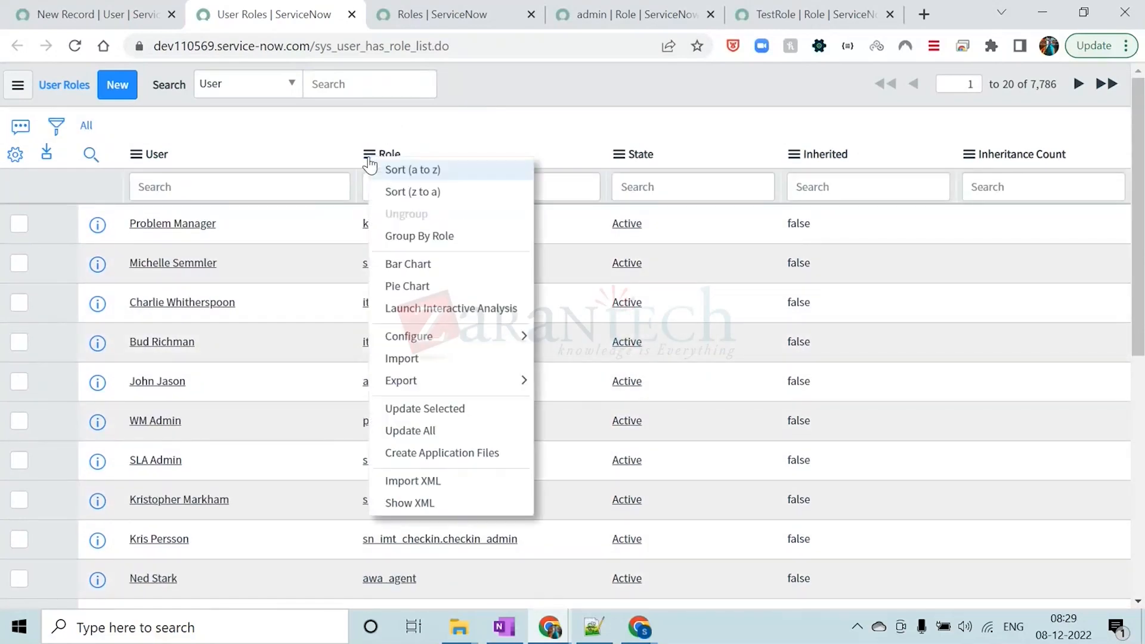
left_click(398, 233)
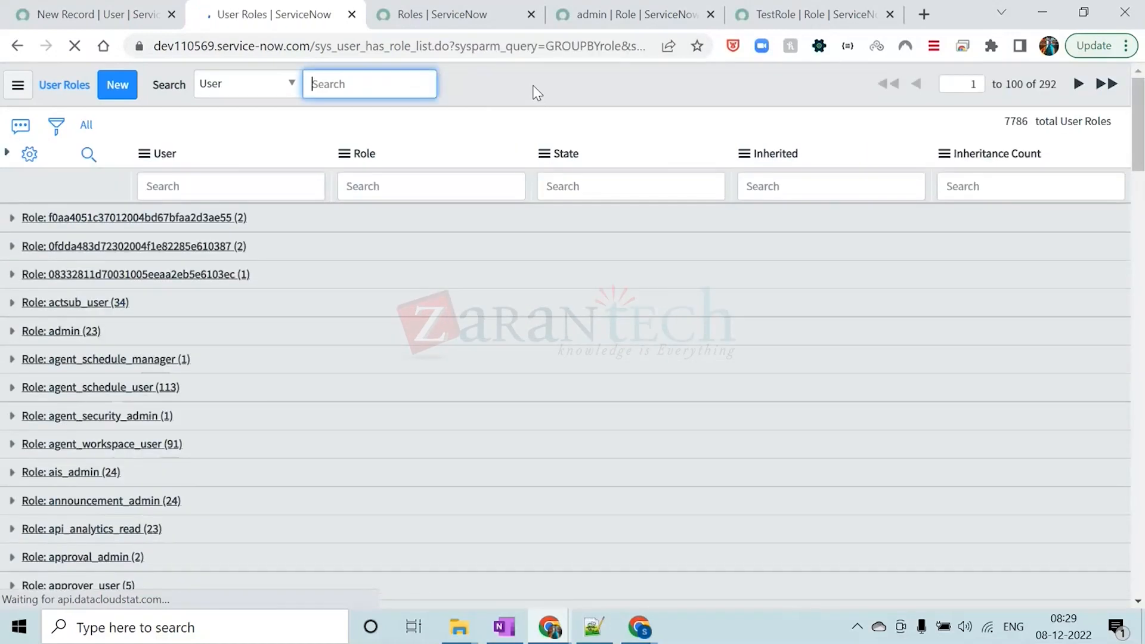
scroll(468, 325, "down", 1)
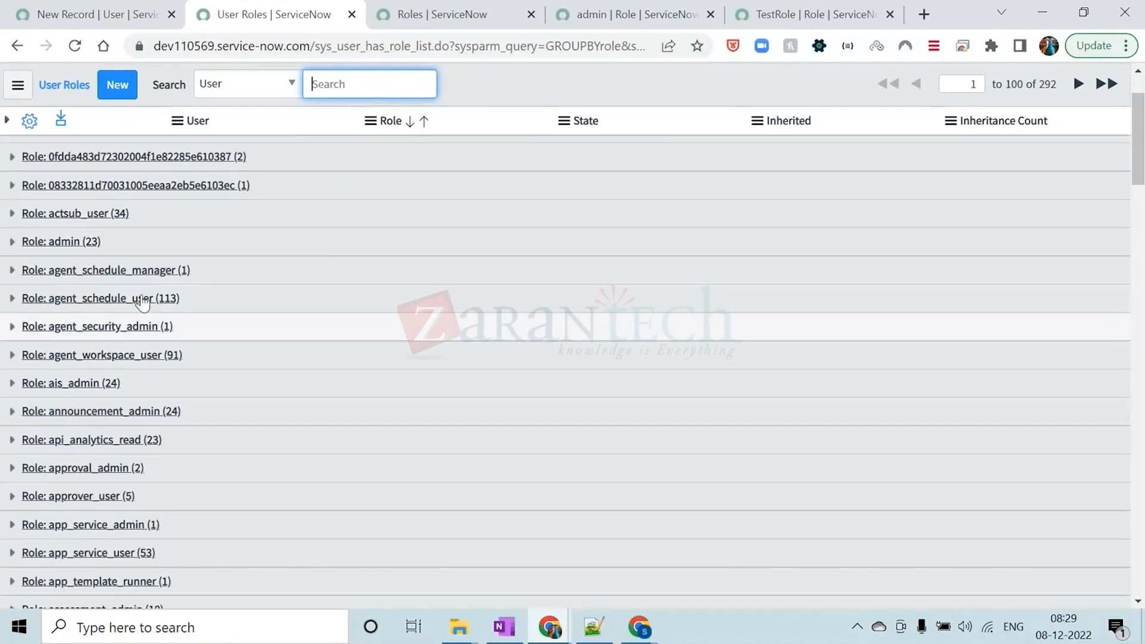
left_click(12, 243)
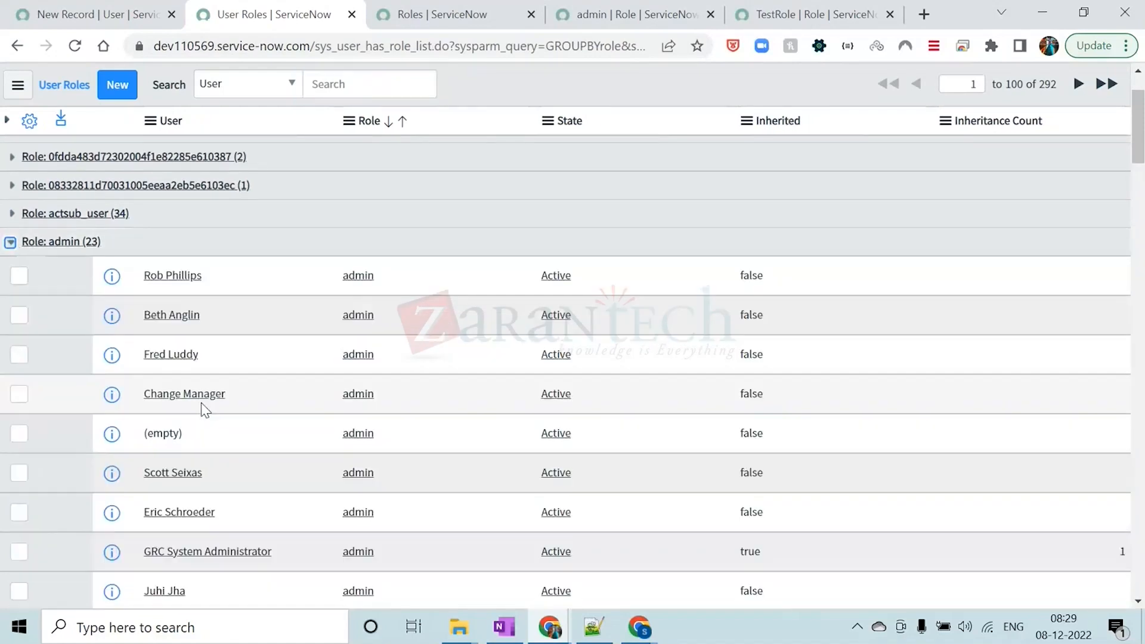
scroll(287, 331, "down", 5)
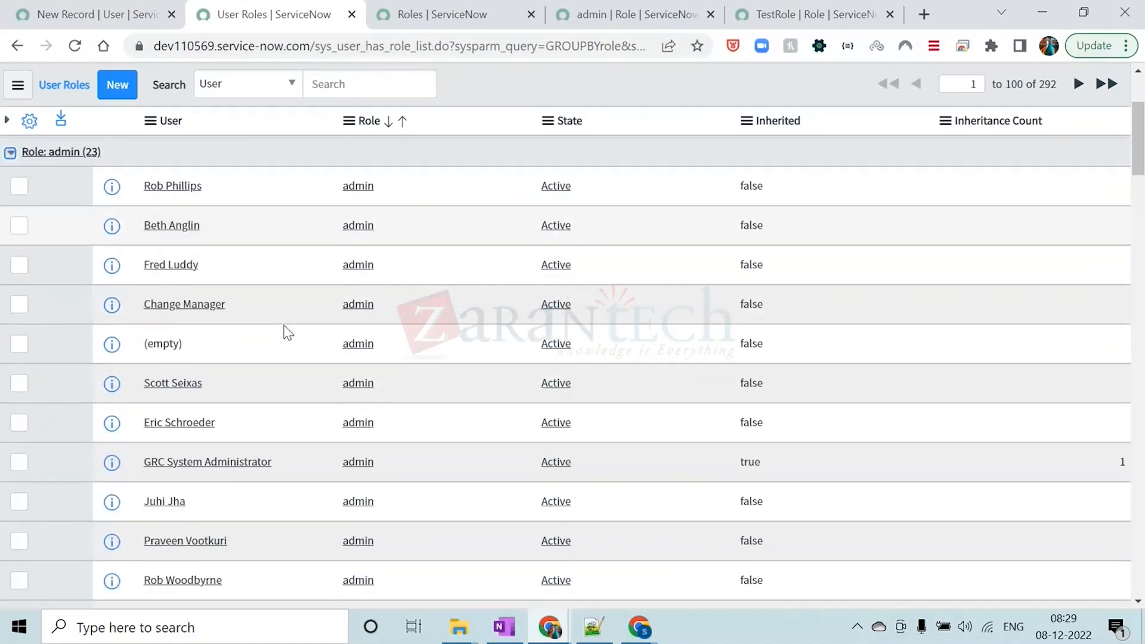
scroll(287, 331, "down", 2)
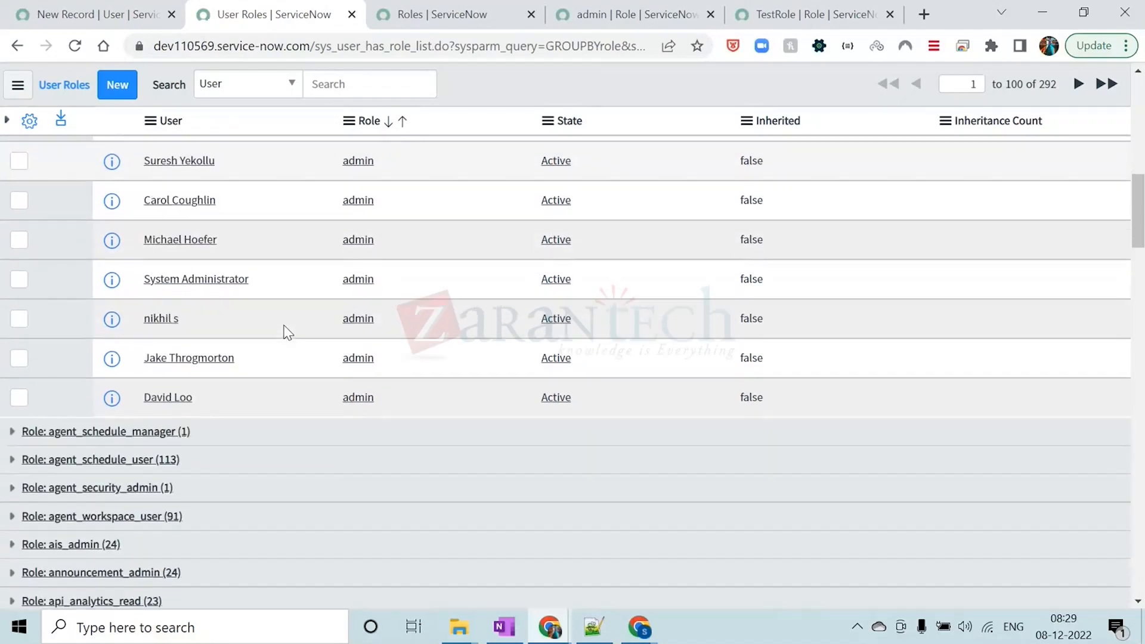
scroll(287, 331, "up", 4)
scroll(287, 330, "up", 3)
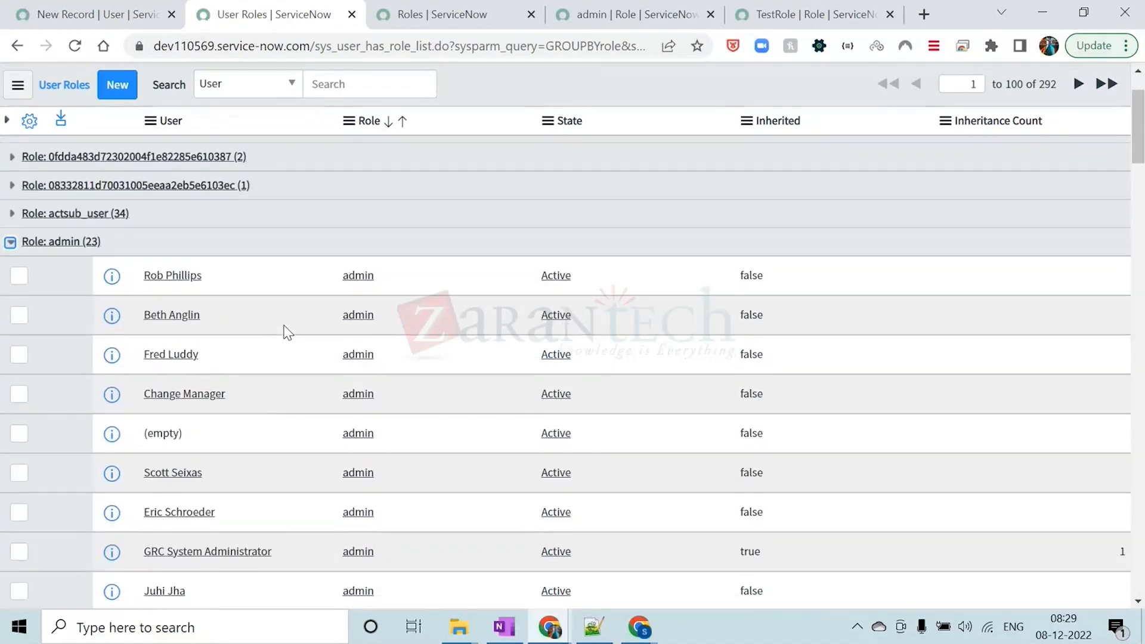
Highlight several users in the admin group and return to the ungrouped User Roles list
double_click(184, 276)
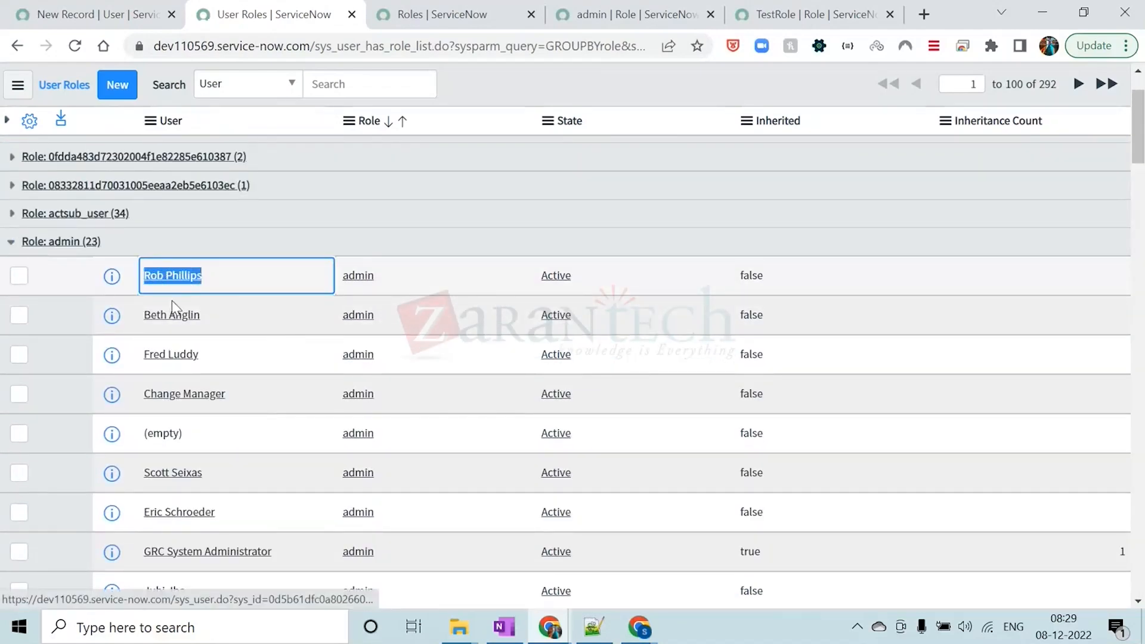
double_click(205, 316)
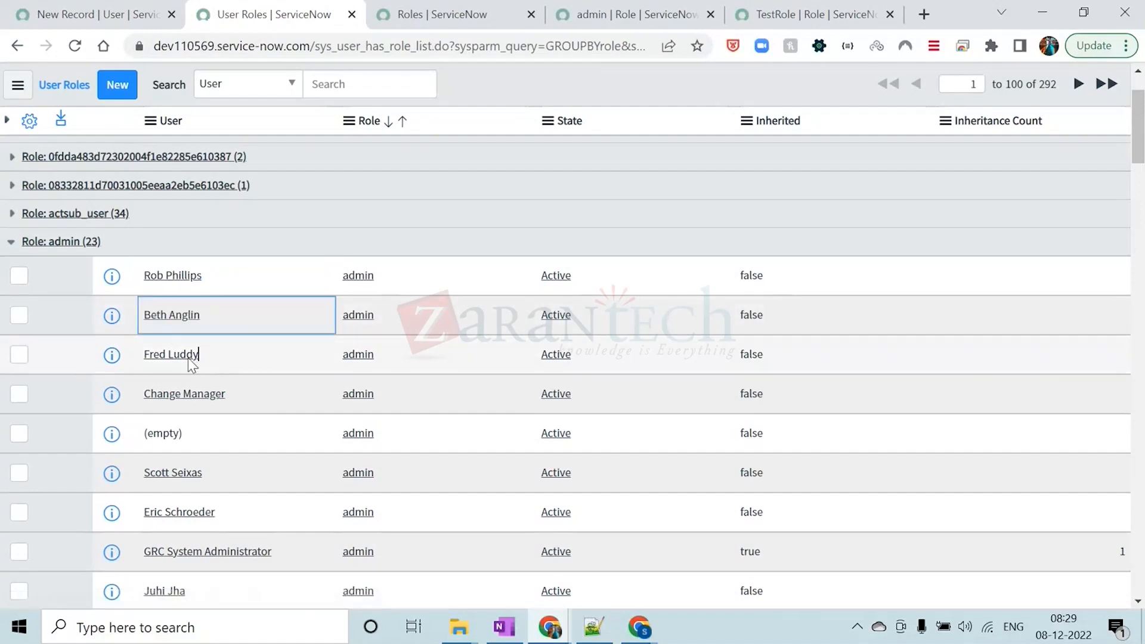
double_click(156, 355)
left_click_drag(225, 394, 144, 396)
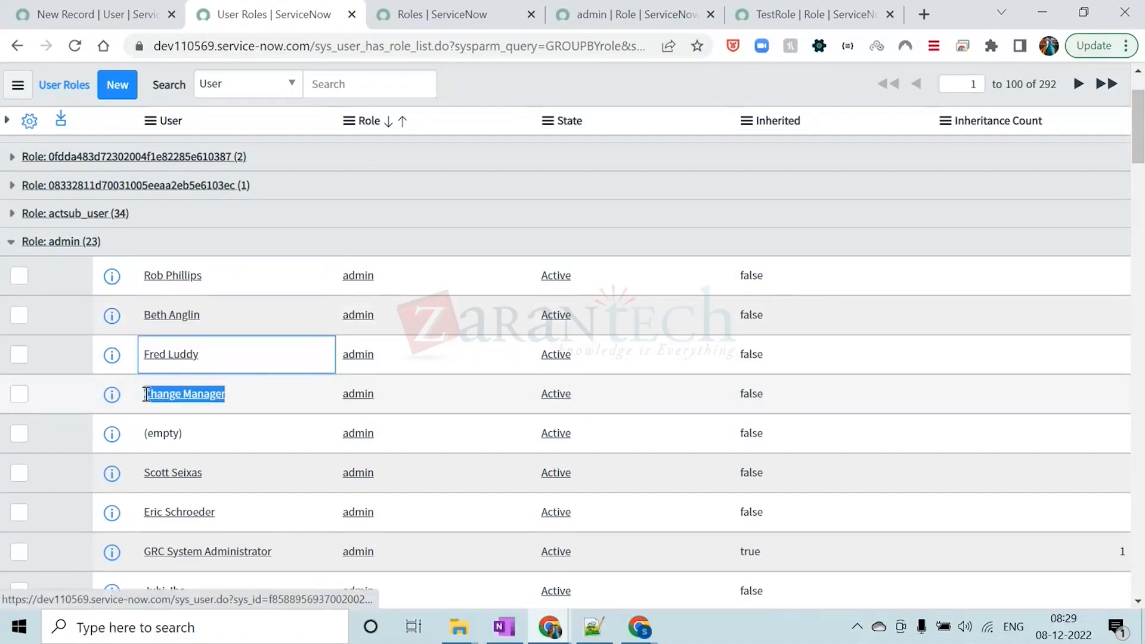
left_click_drag(209, 470, 153, 472)
left_click_drag(217, 514, 149, 512)
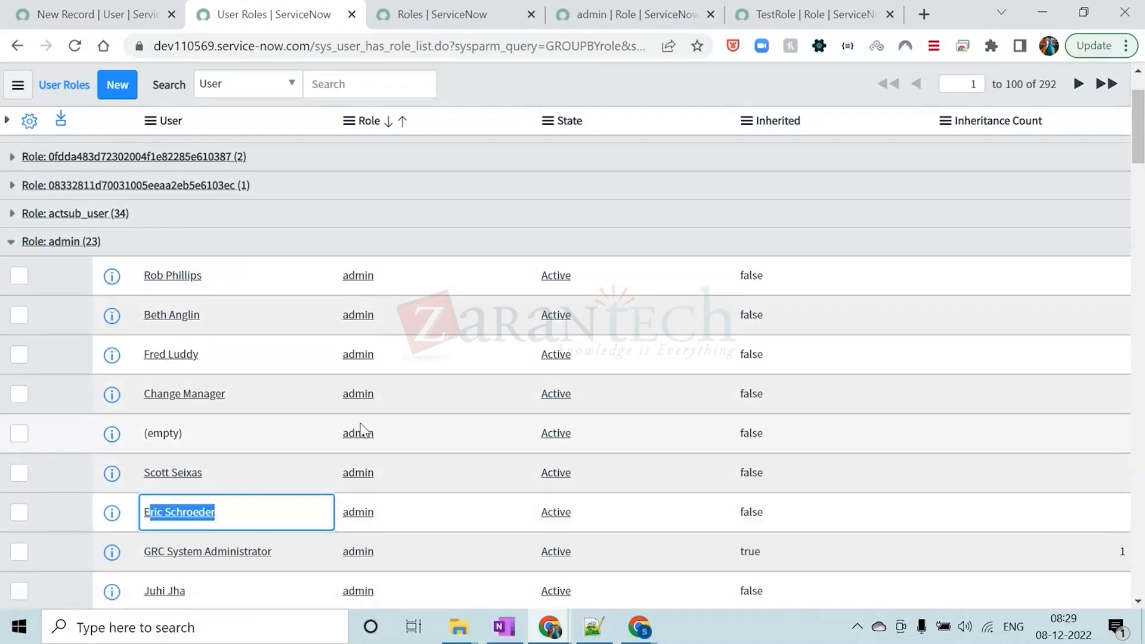
scroll(358, 433, "up", 2)
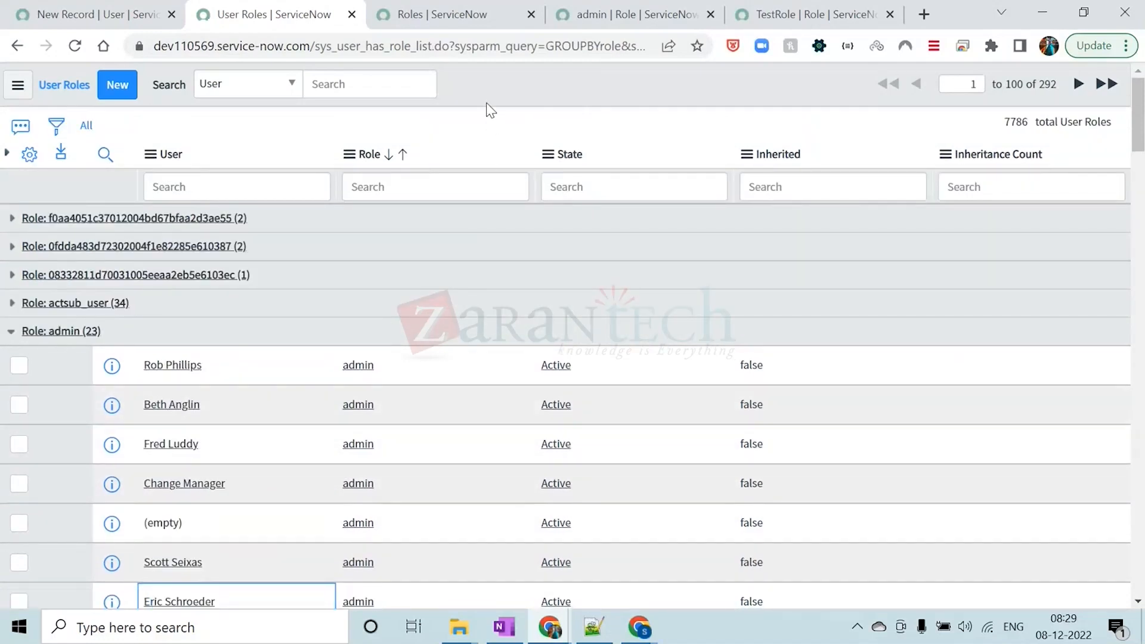
left_click(17, 45)
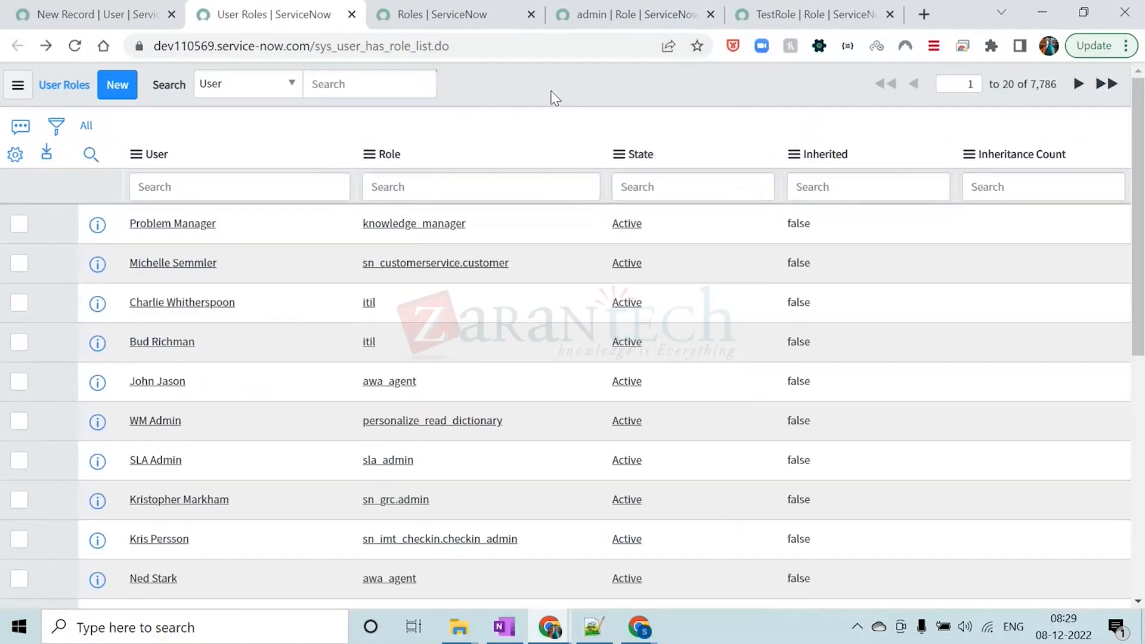
Switch to the Notepad++ notes and begin the User Roles table entry with sys_ in lowercase
left_click(593, 626)
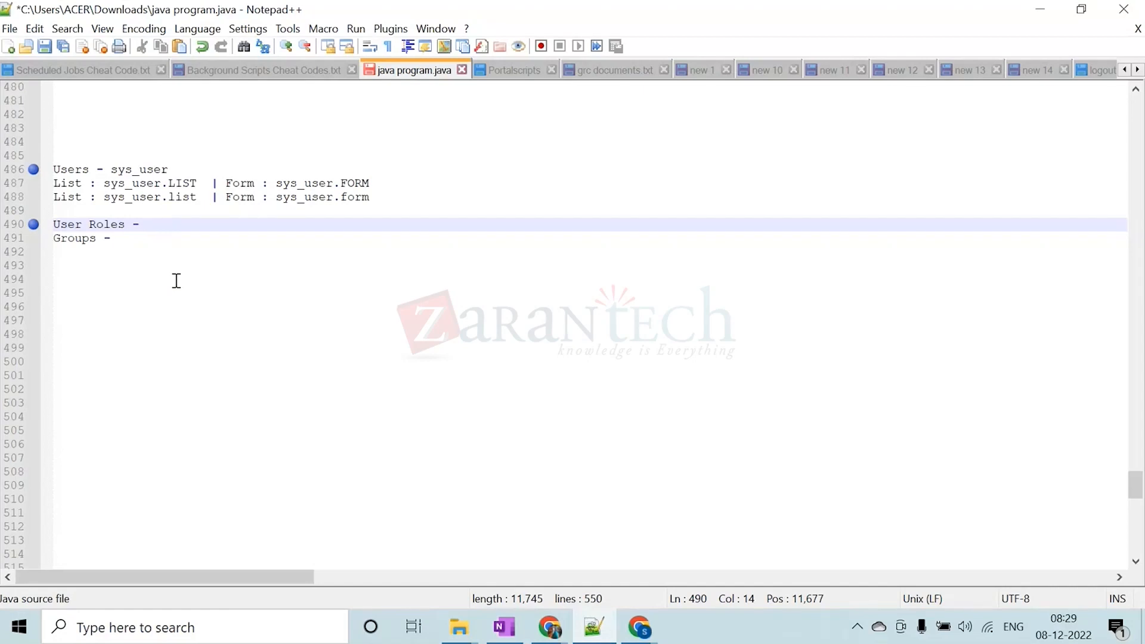
type("SYS")
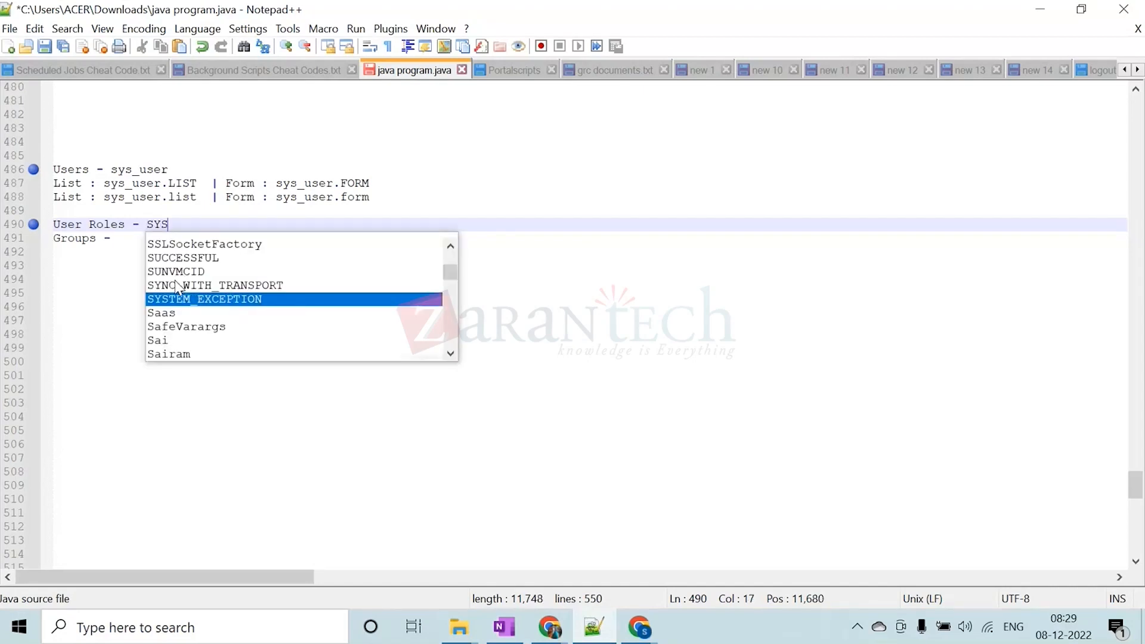
key("BackSpace")
key("BackSpace")
key("BackSpace")
key("Caps_Lock")
type("sys_")
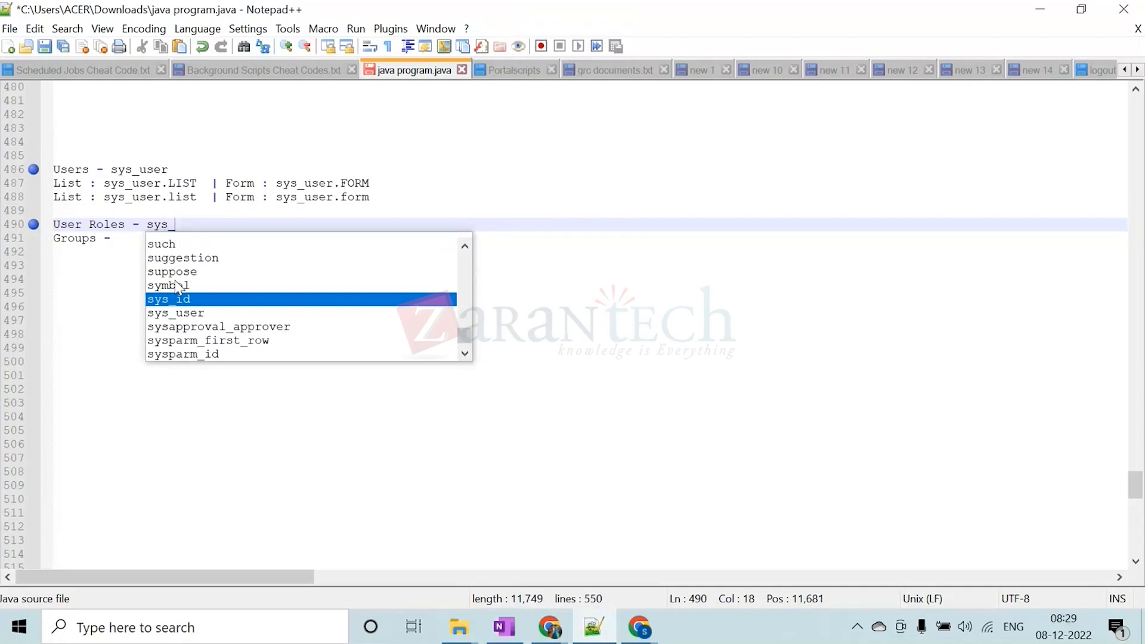
Switch to the browser to view the admin role record and return to the Notepad++ notes
left_click(1041, 9)
left_click(603, 8)
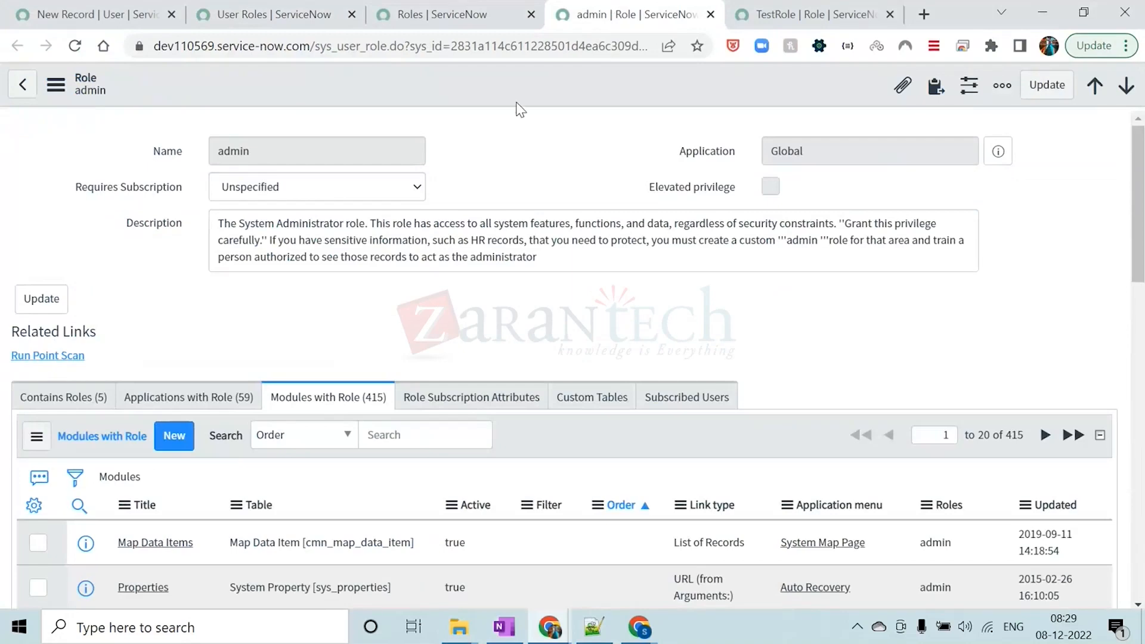
mouse_move(634, 638)
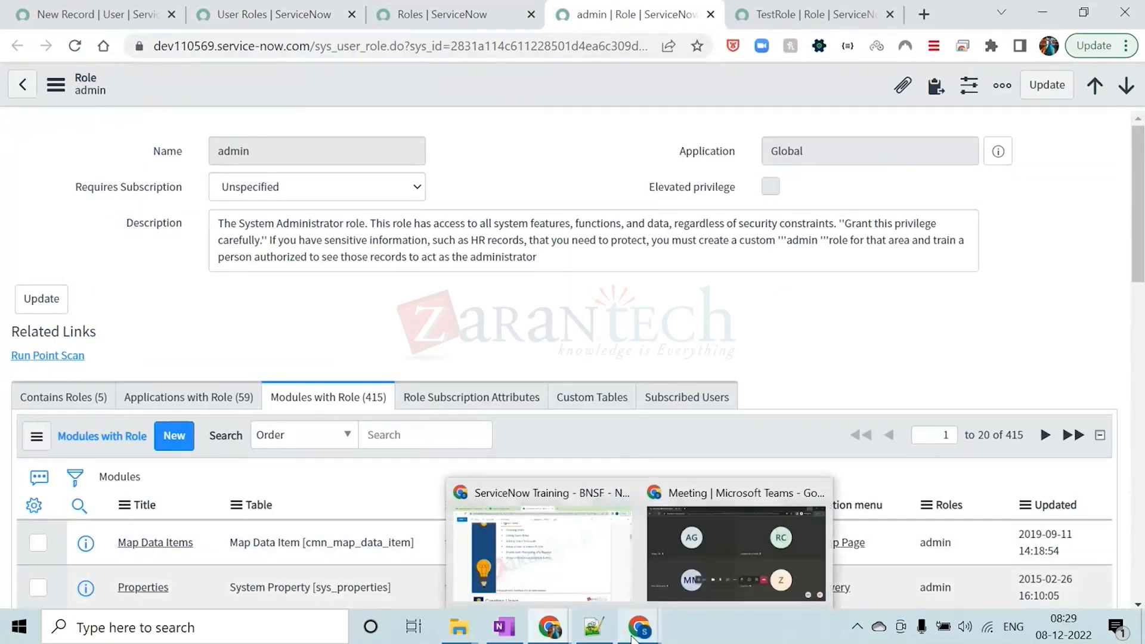
mouse_move(593, 629)
left_click(585, 555)
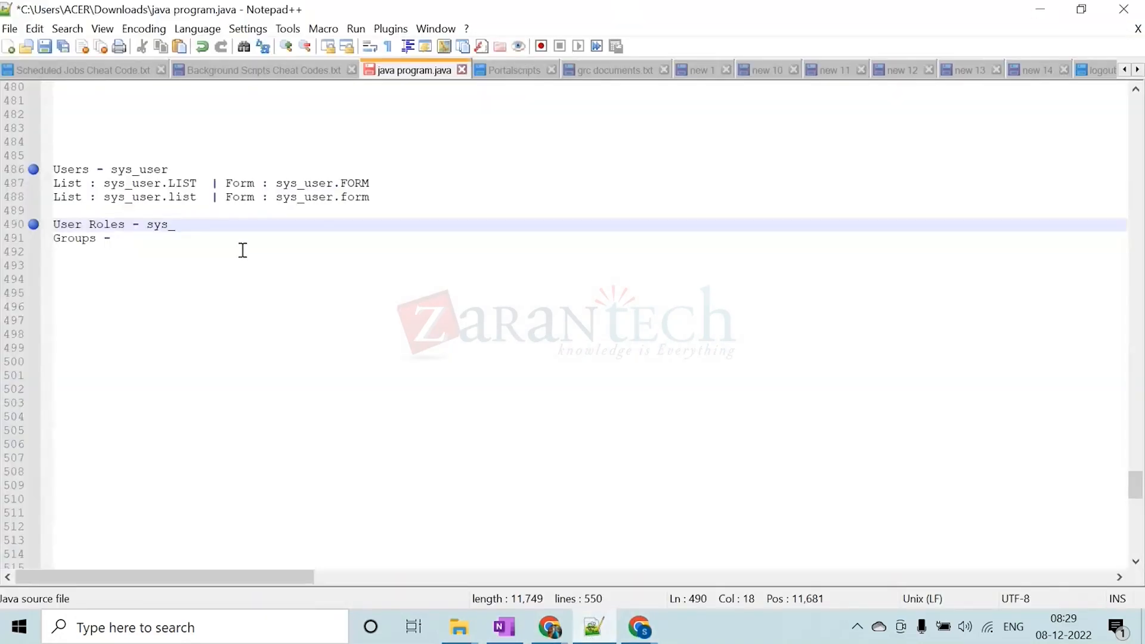
Complete the User Roles entry with the tables sys_user_role, sys_user_has_role and add blank lines above the Groups entry
type("user_role")
key("BackSpace")
type(", sys_use")
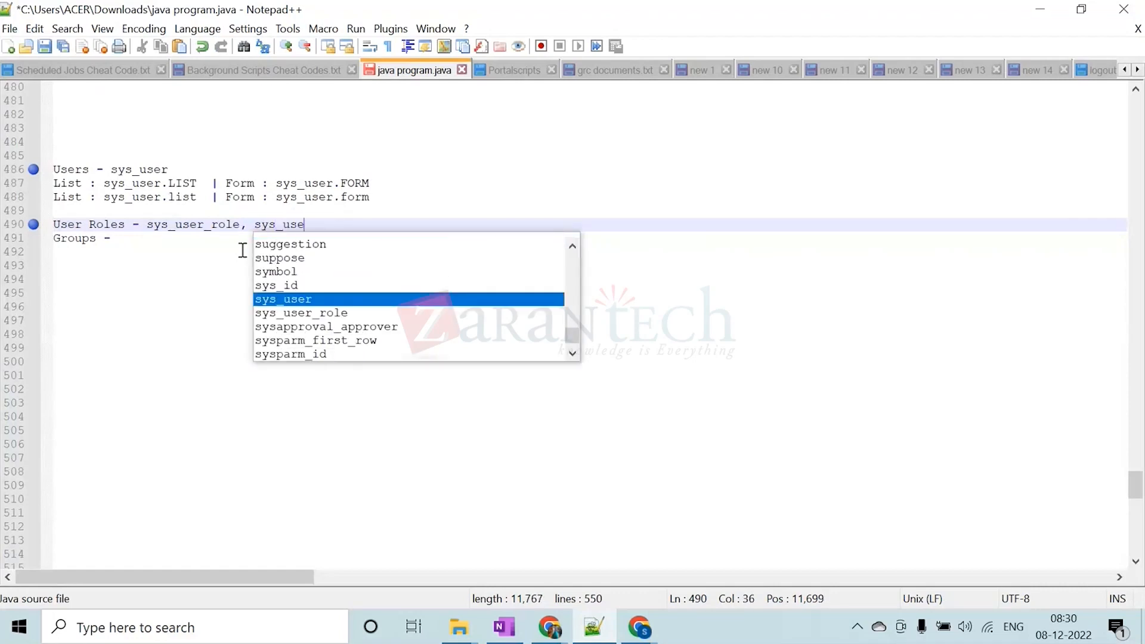
type("r_has")
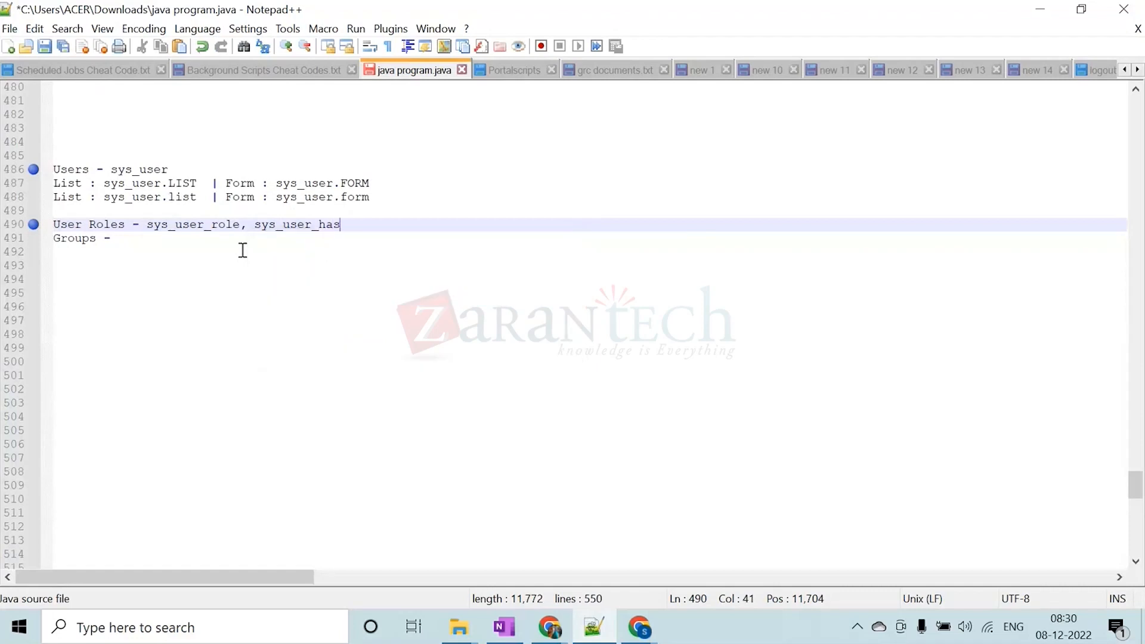
type("_role")
key("Return")
key("Return")
key("Return")
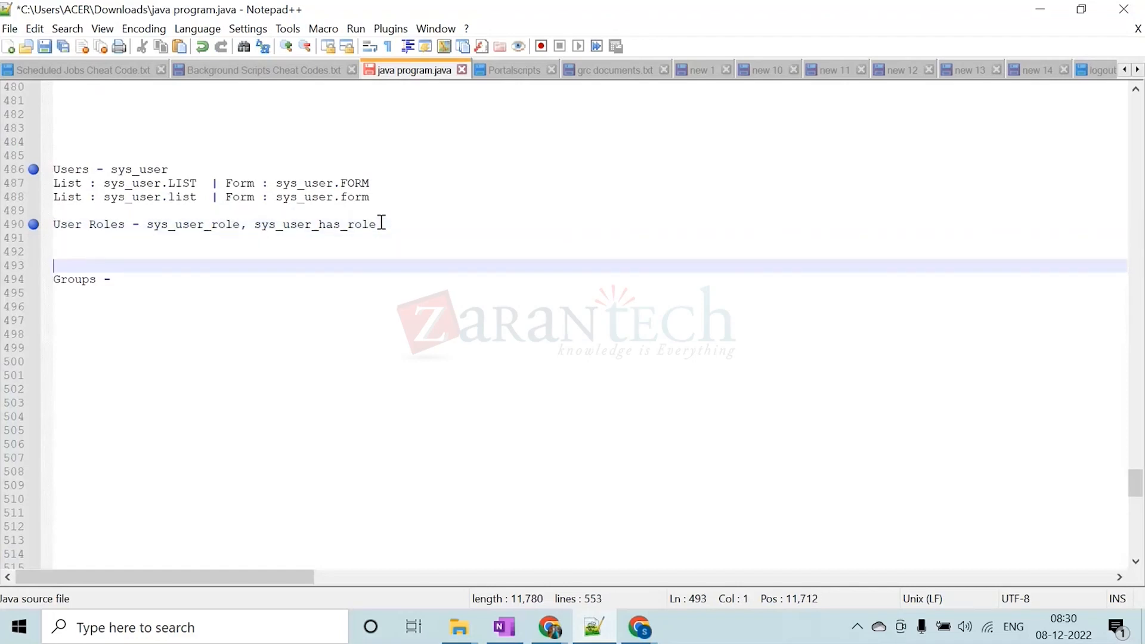
Place sys_user_has_role on its own line beneath sys_user_role and add empty parentheses after both table names
left_click(256, 224)
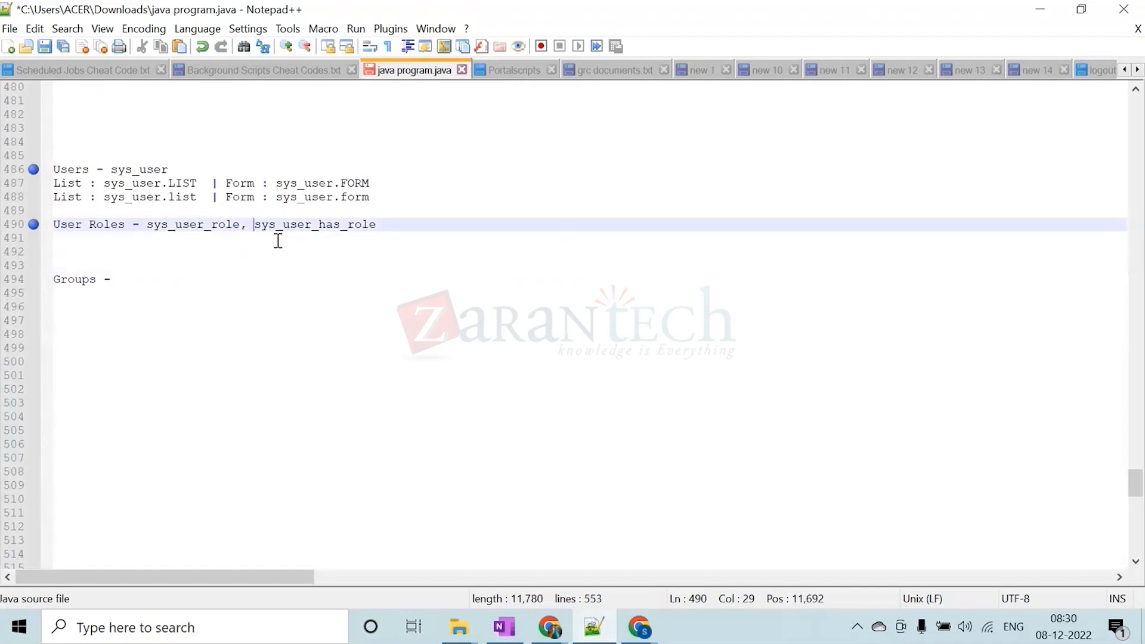
key("Return")
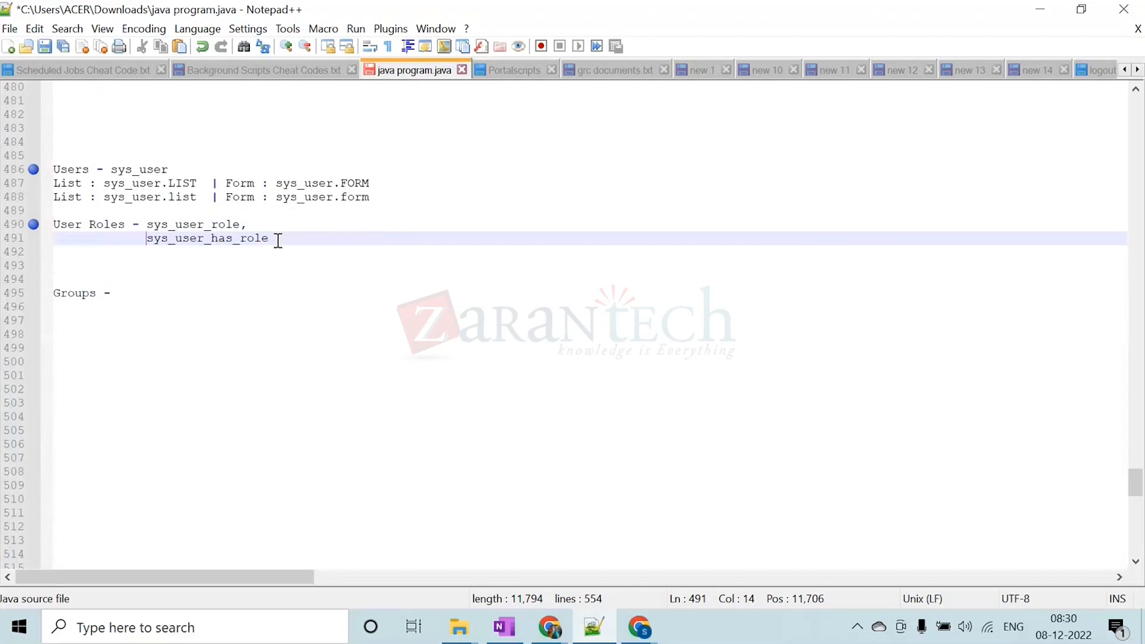
left_click(253, 224)
type("()")
key("Down")
type("()")
Describe sys_user_role inside its parentheses as "This table would show how many roles are present in servicenow instance"
key("Up")
key("Left")
key("Left")
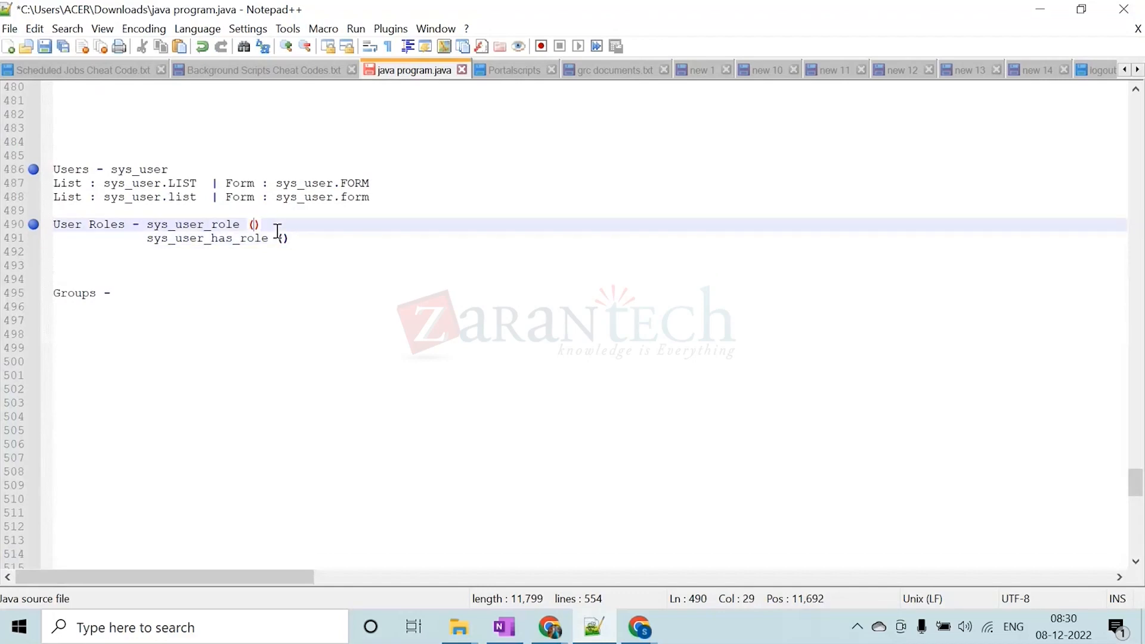
key("Caps_Lock")
type("T")
key("Caps_Lock")
type("his table ")
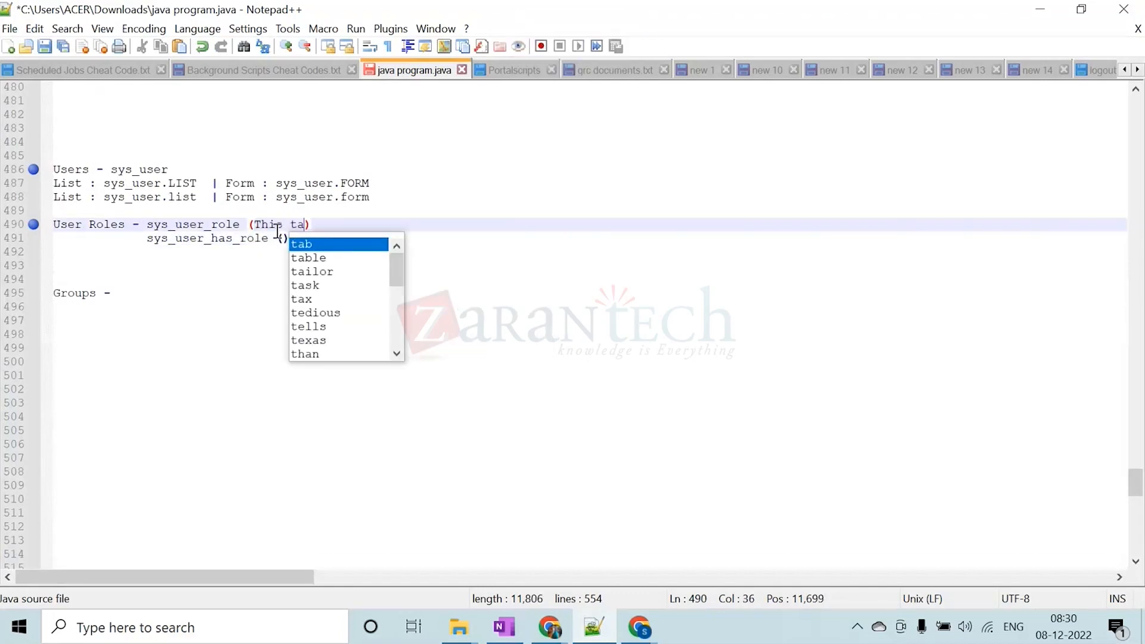
type("would s")
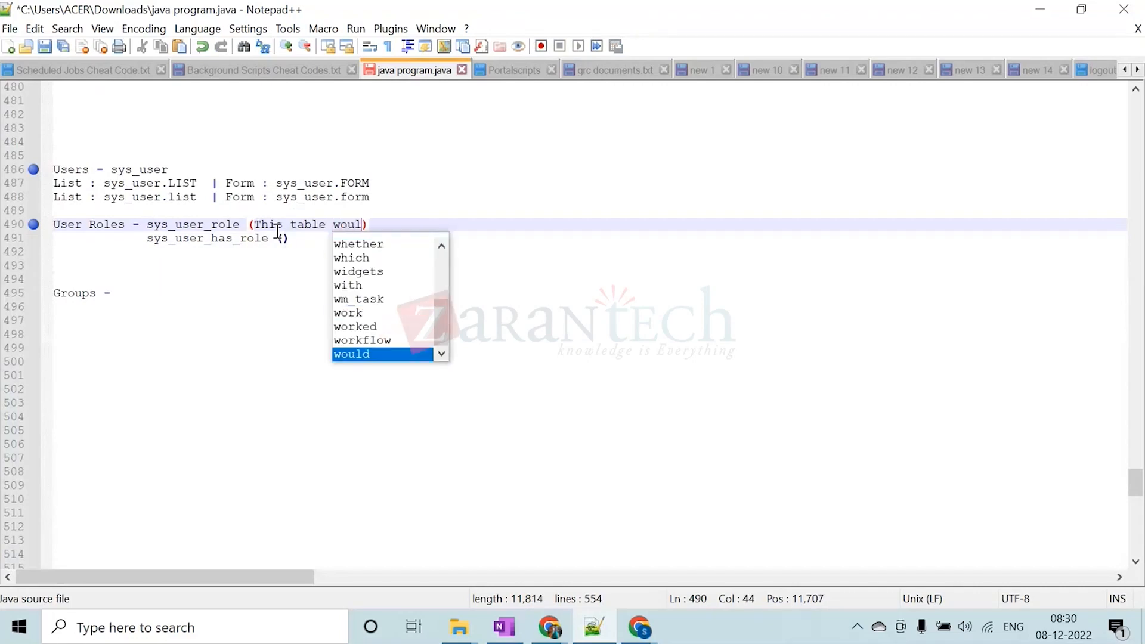
type("how h")
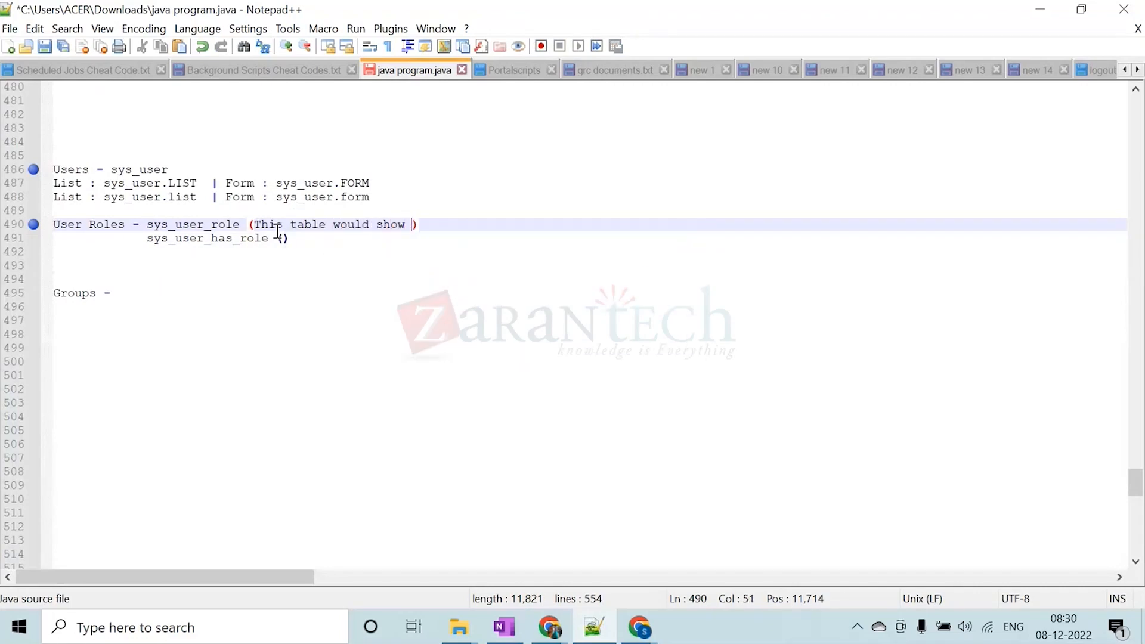
type("ow many r")
type("oles are ")
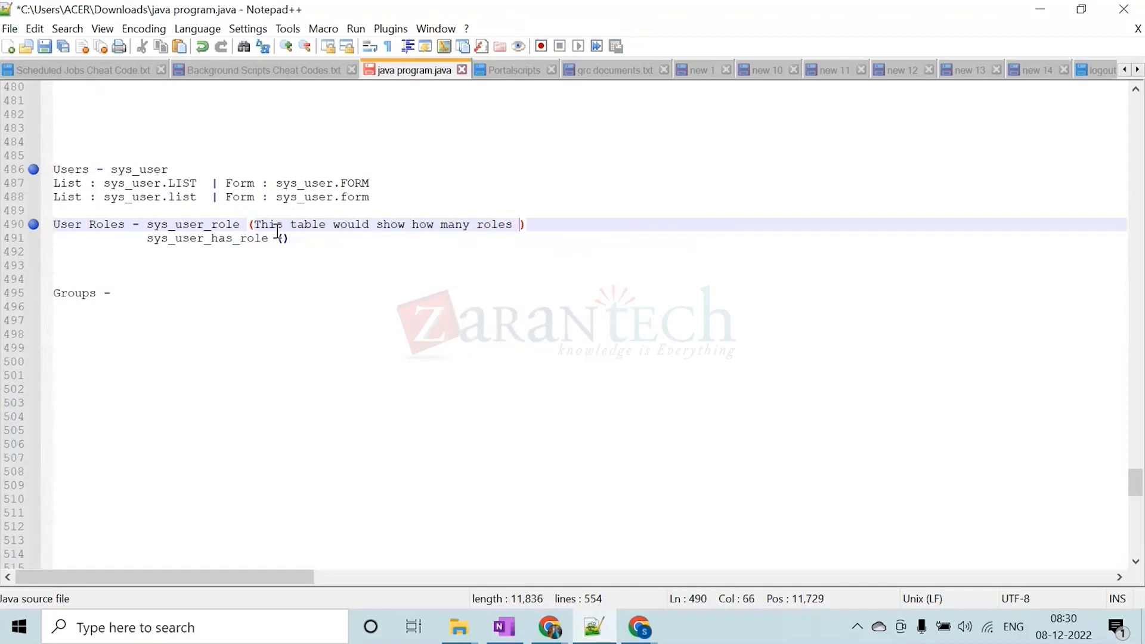
type("prse")
type("en")
key("BackSpace")
key("BackSpace")
key("BackSpace")
key("BackSpace")
type("esent in ")
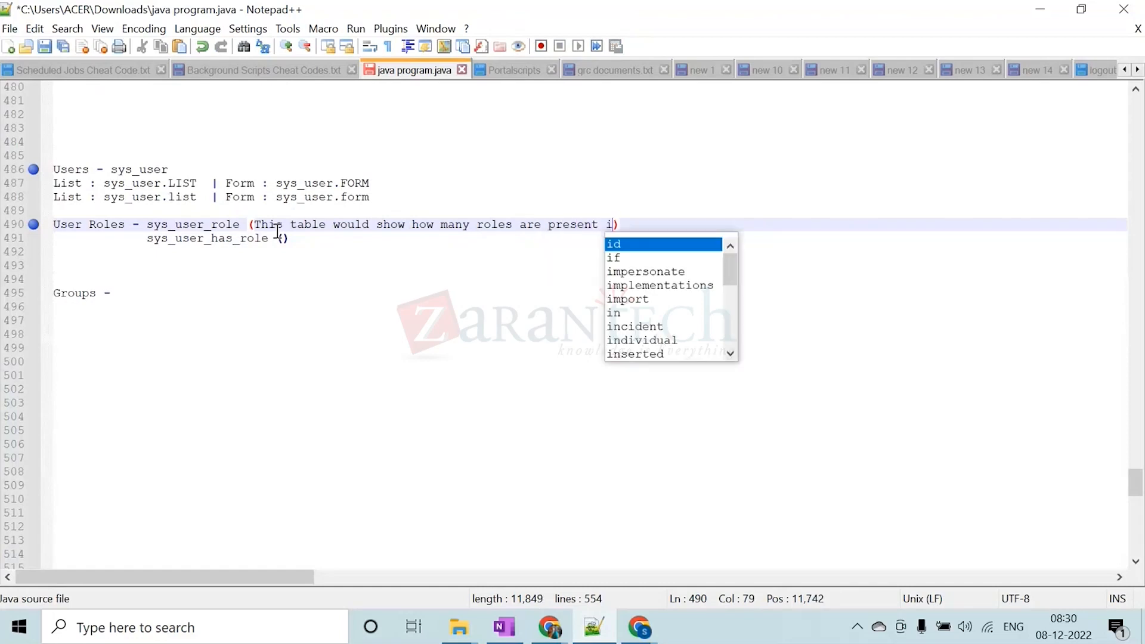
type("servicenow ")
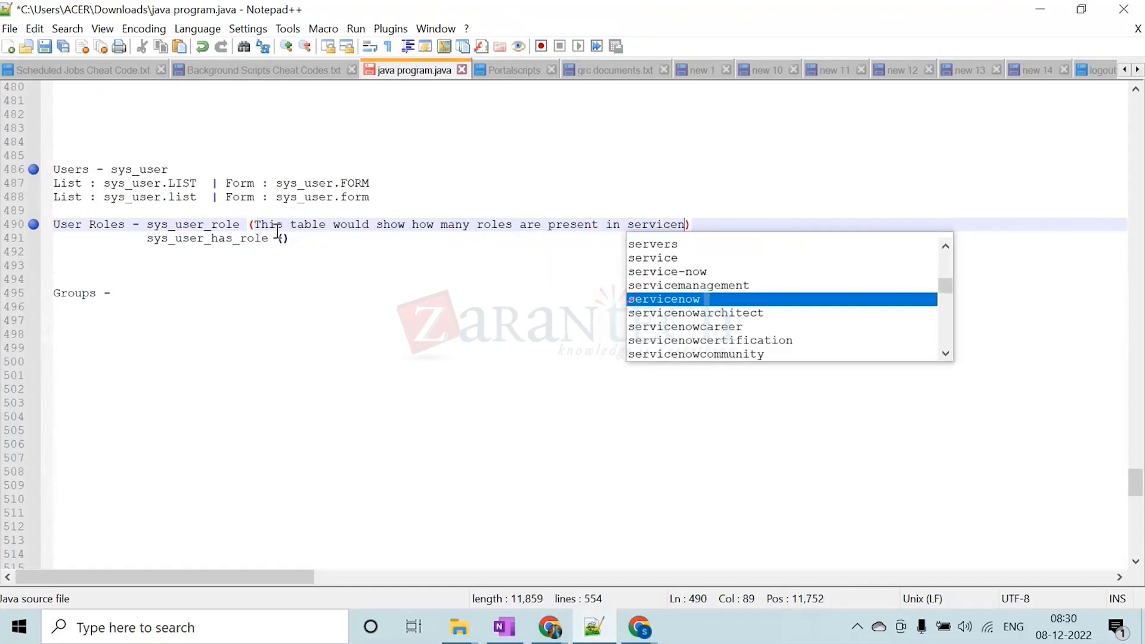
type("instance")
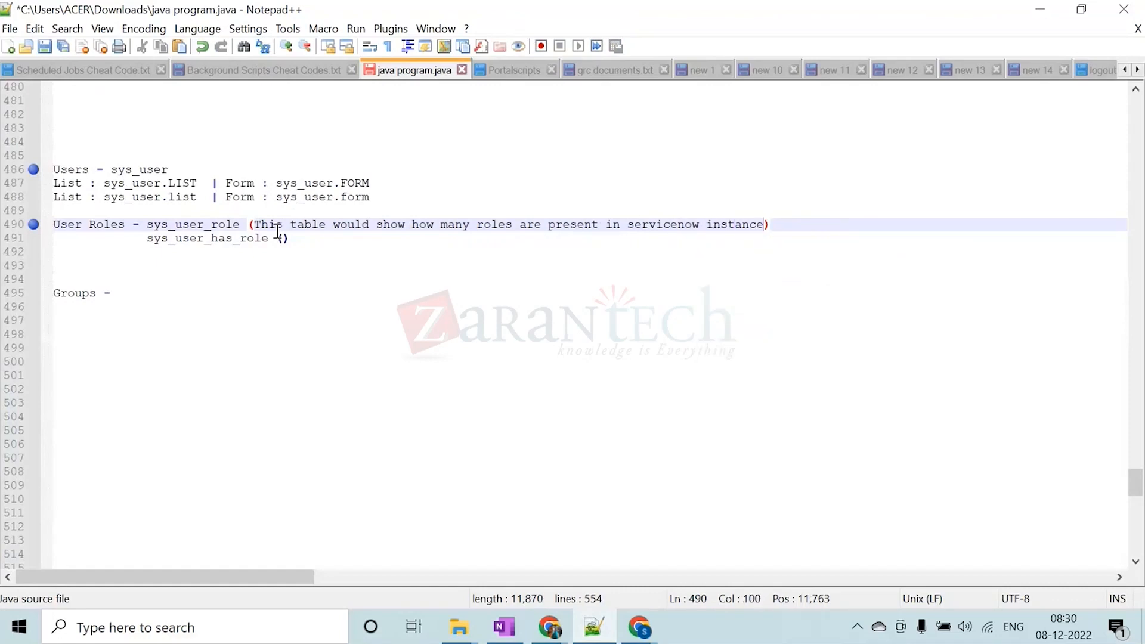
Describe sys_user_has_role inside its parentheses as "This table would show which specific user is having which roles"
left_click(285, 237)
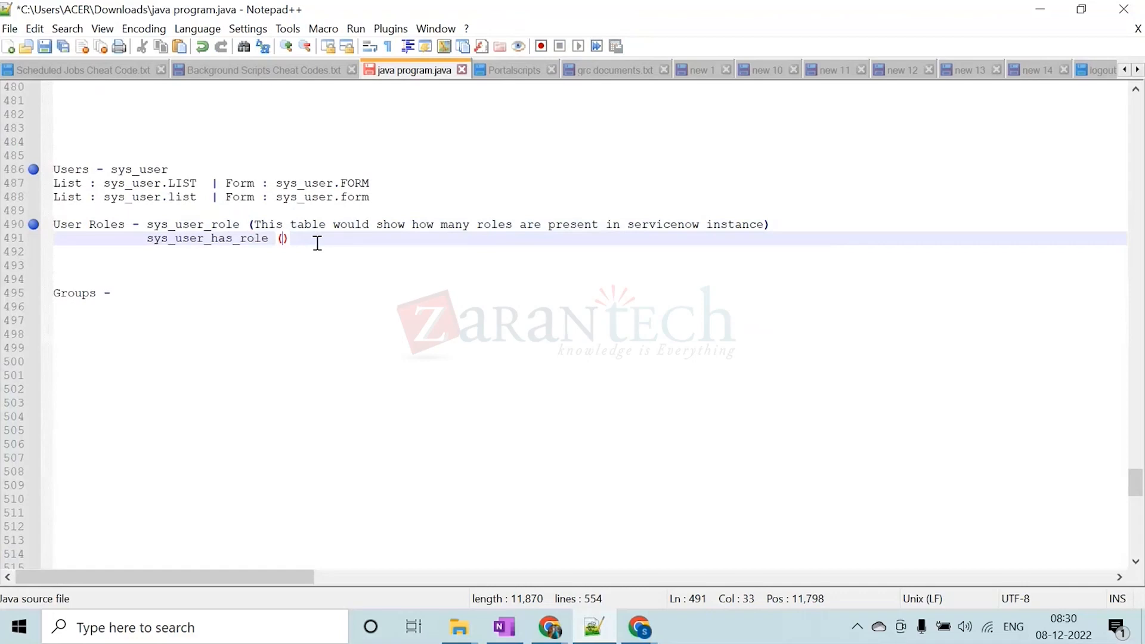
key("Caps_Lock")
type("T")
key("Caps_Lock")
type("his ta")
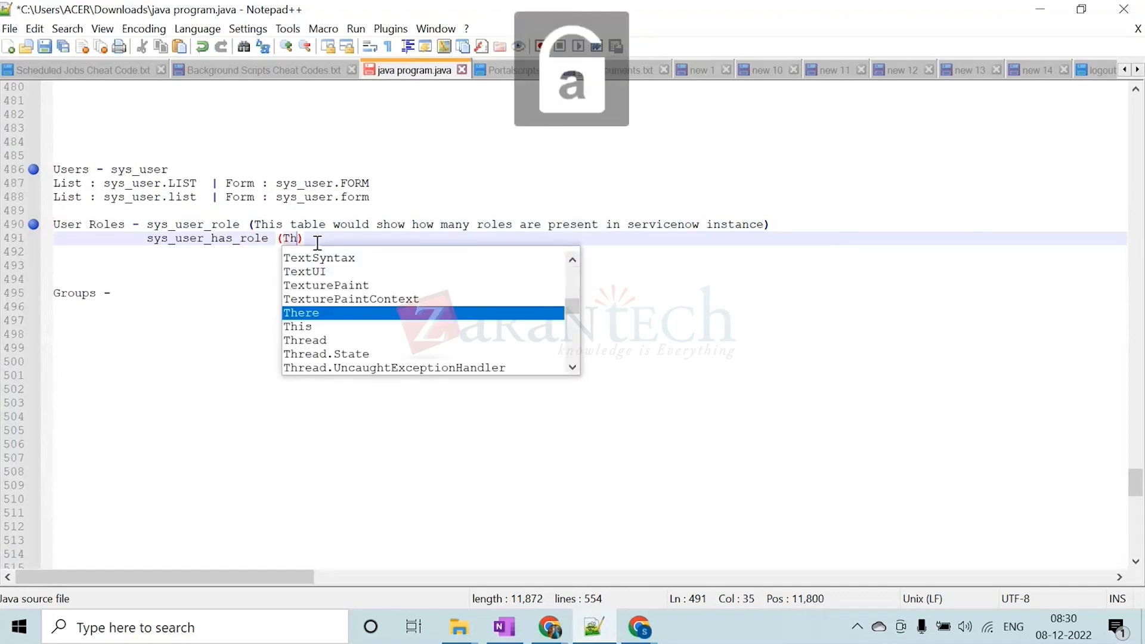
type("ble woul")
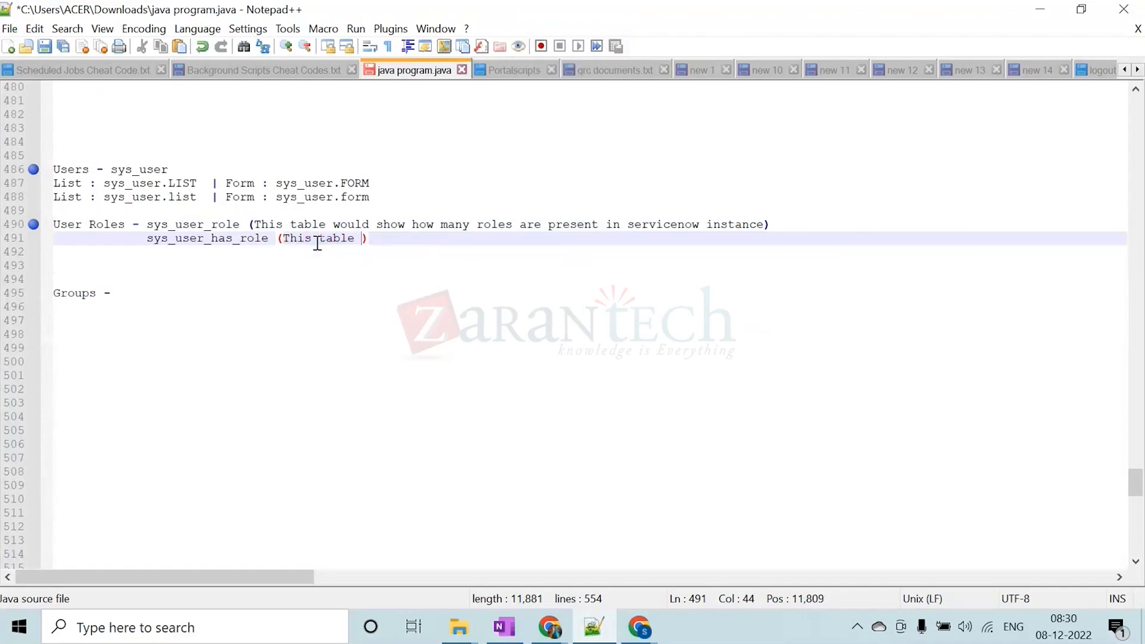
type("d show ")
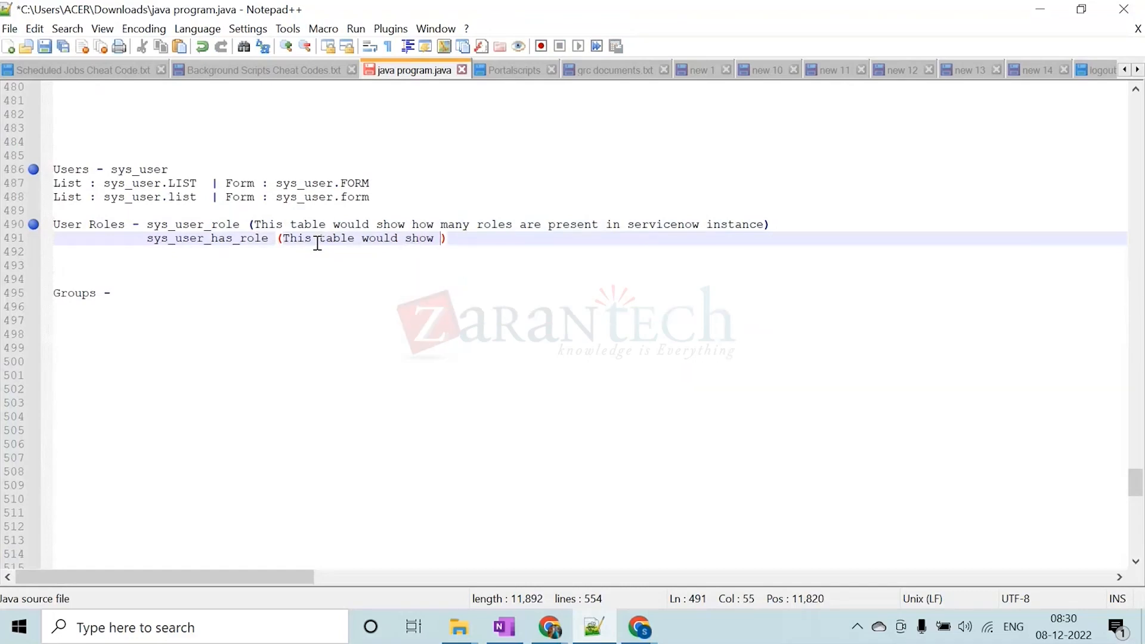
type("which s")
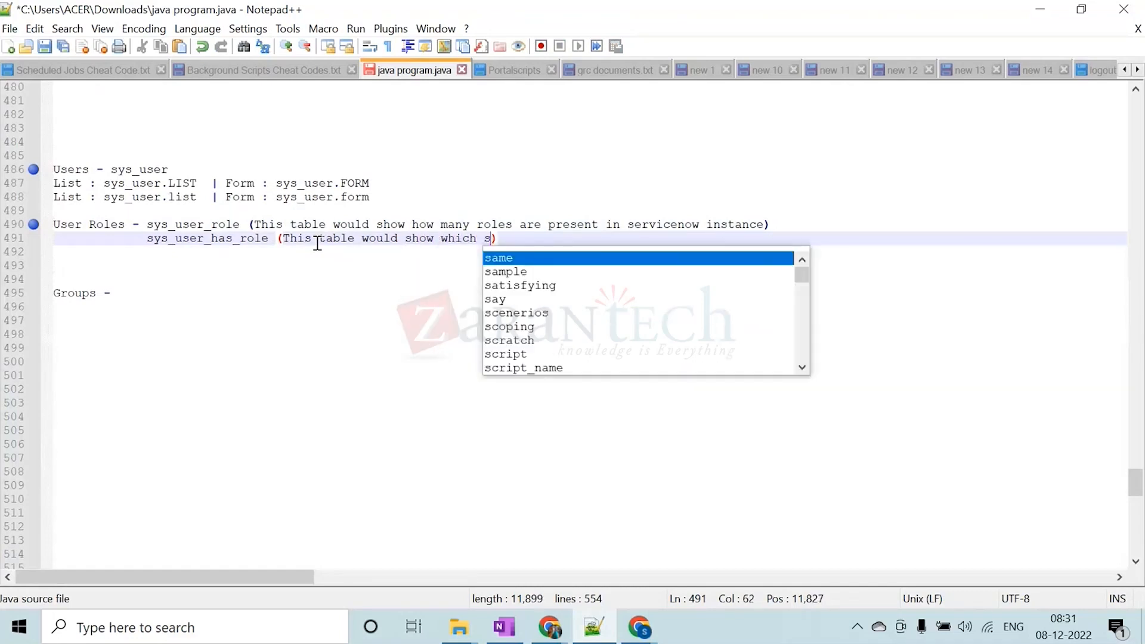
type("pecific ")
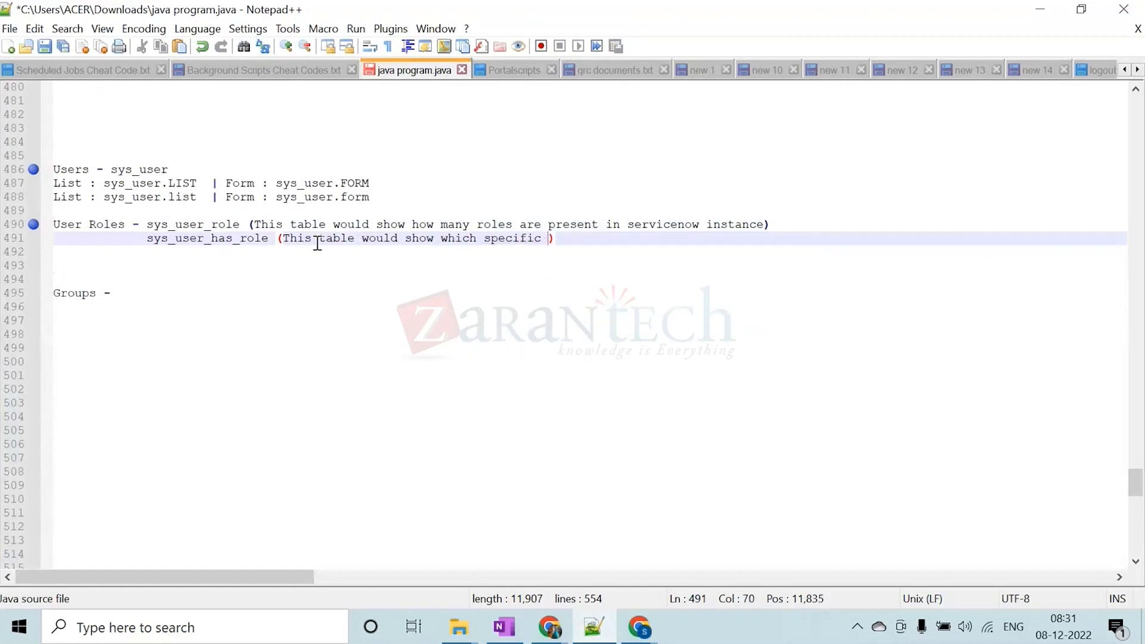
type("user is having ")
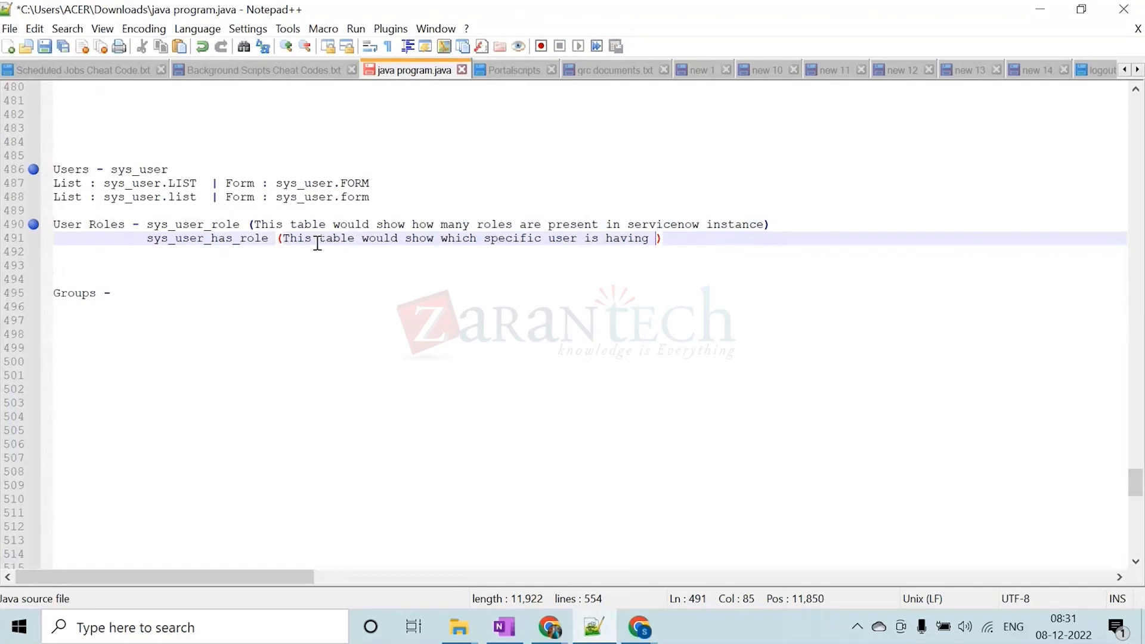
type("which o")
key("BackSpace")
type("roles")
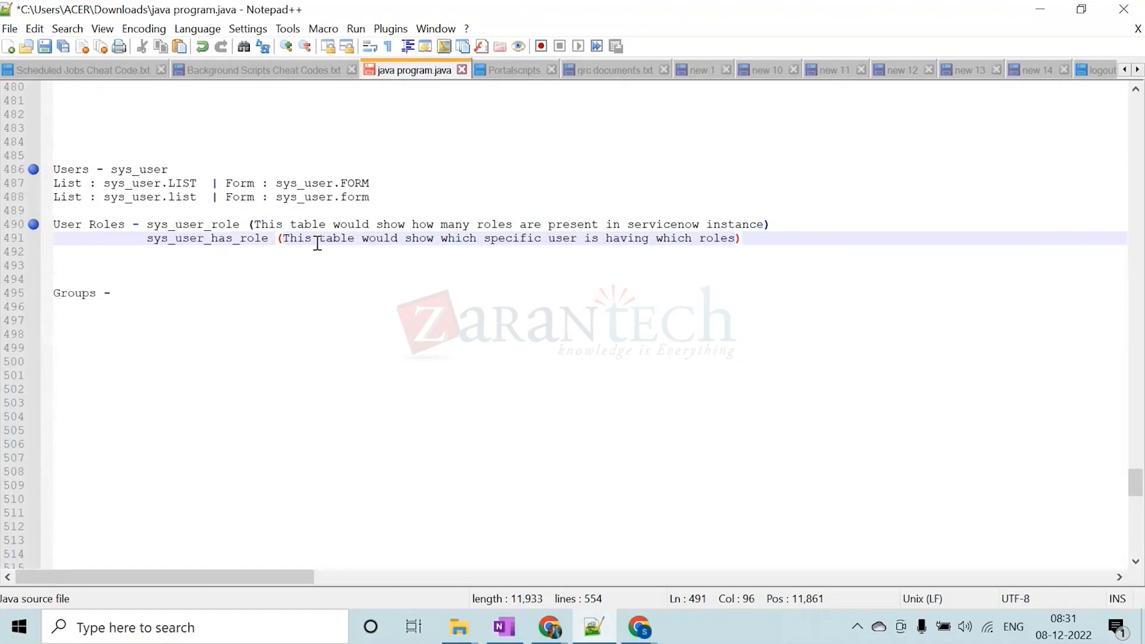
Add "(This table would show how many users are present in servicenow instance)" after sys_user in the Users entry
left_click(183, 237)
left_click(242, 225)
left_click(147, 183)
left_click(174, 169)
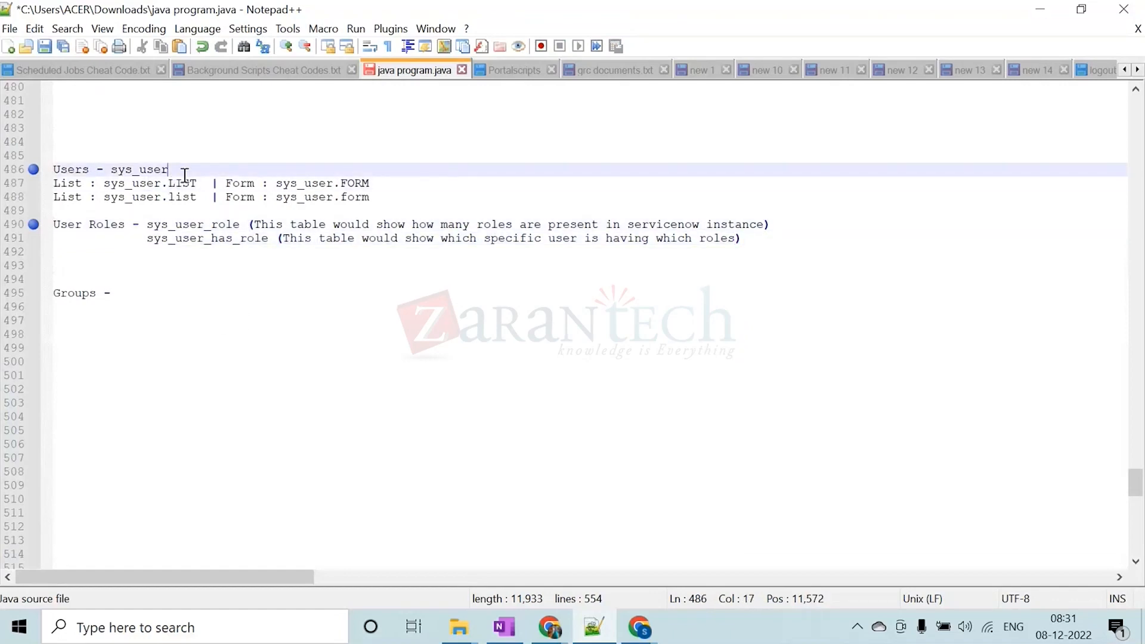
type("(T")
key("Caps_Lock")
type("T")
key("Caps_Lock")
type("his table would show ")
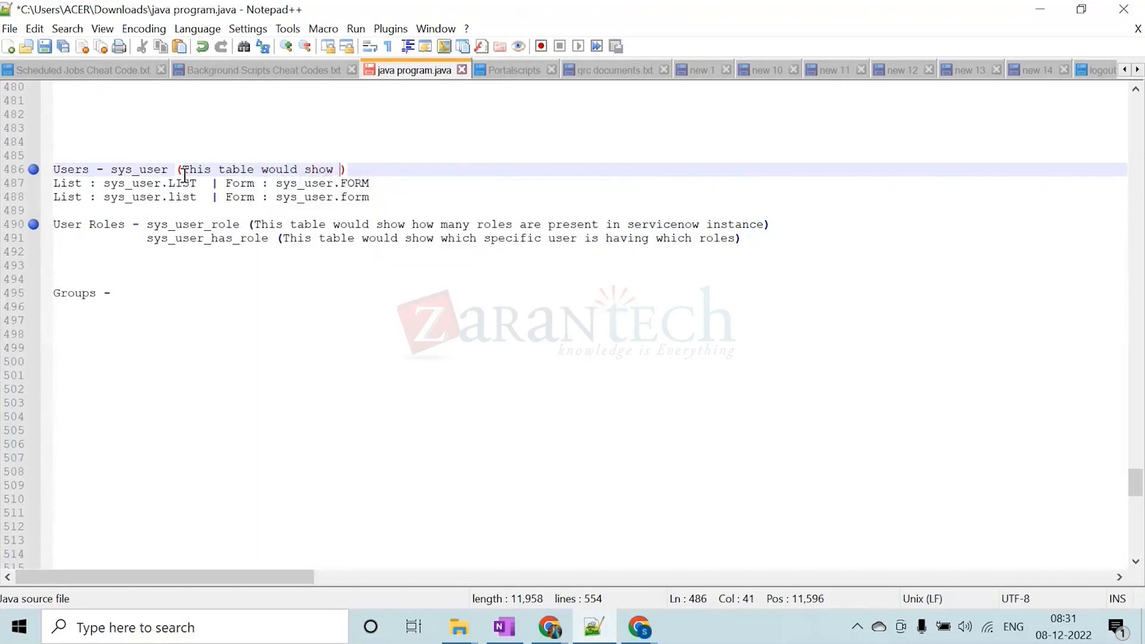
type("howm")
key("BackSpace")
type("many us")
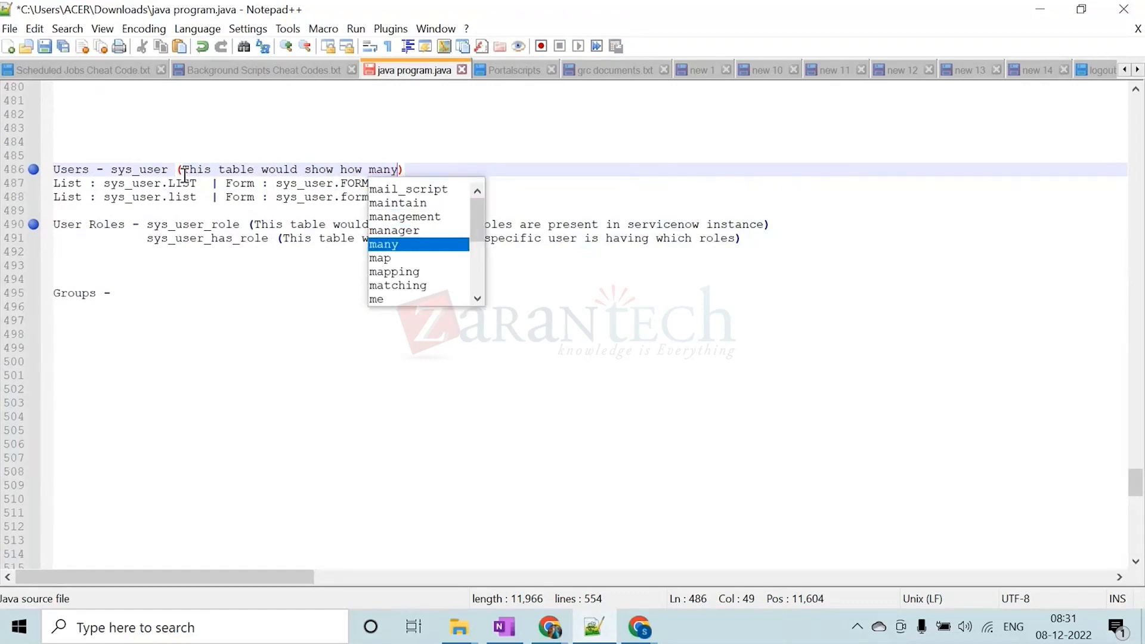
type("ers are p")
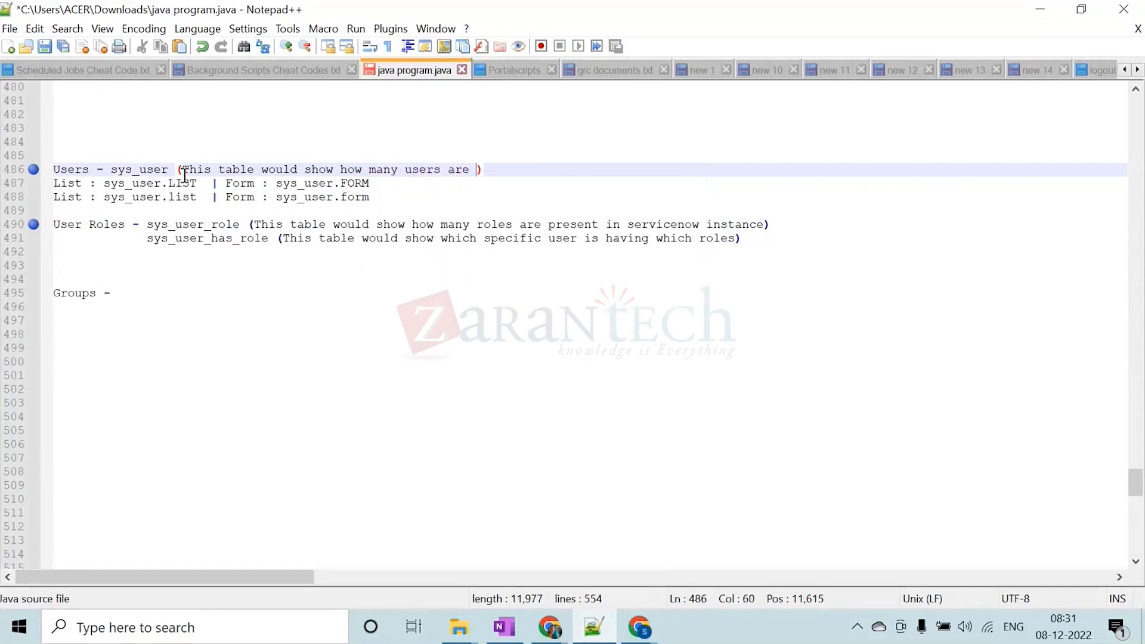
type("resent in servi")
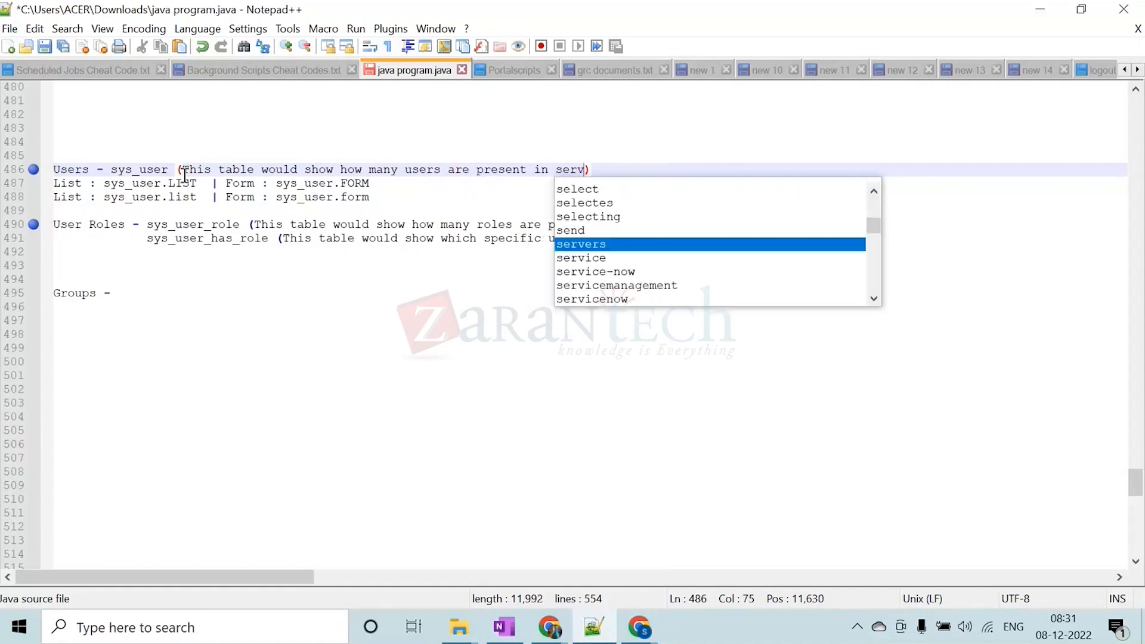
type("cenow insta")
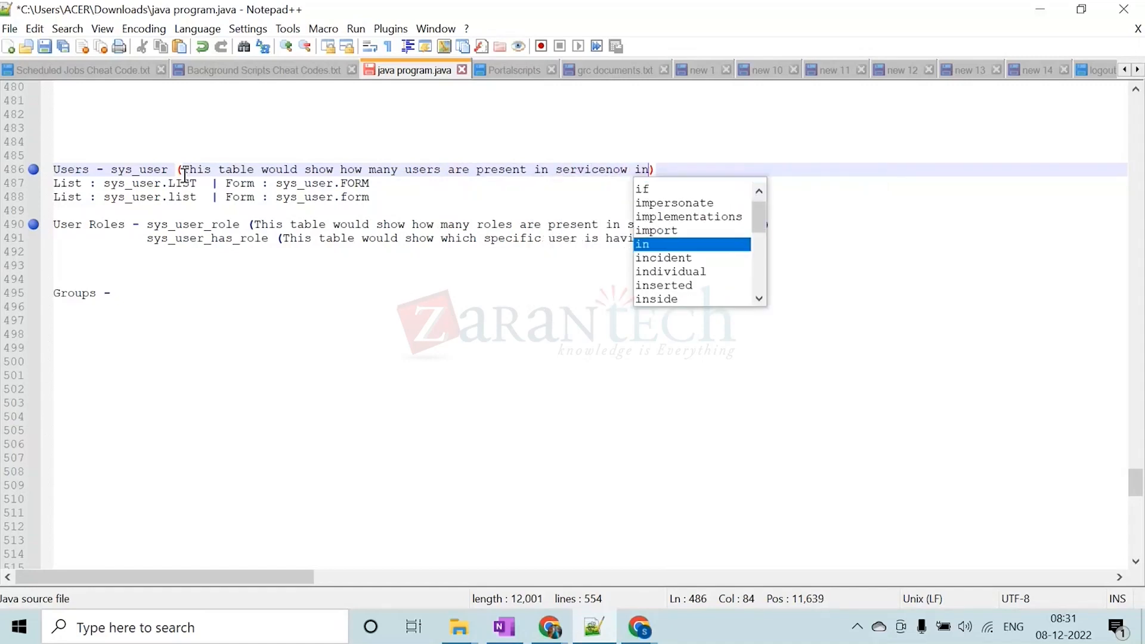
type("nce")
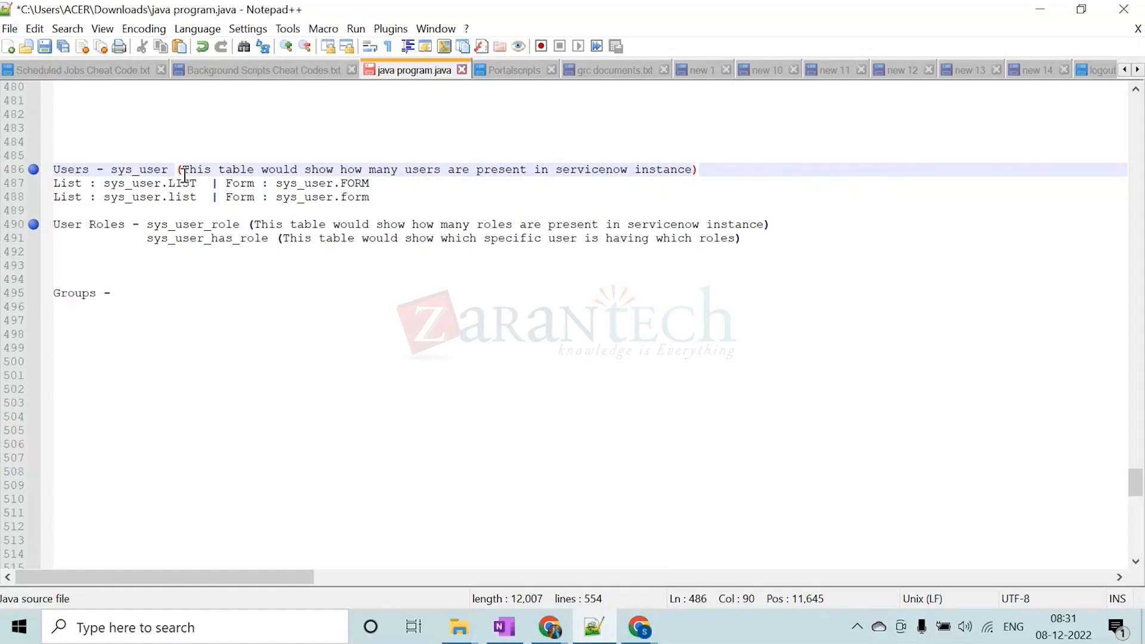
Bookmark the Groups line in the notes
left_click(75, 275)
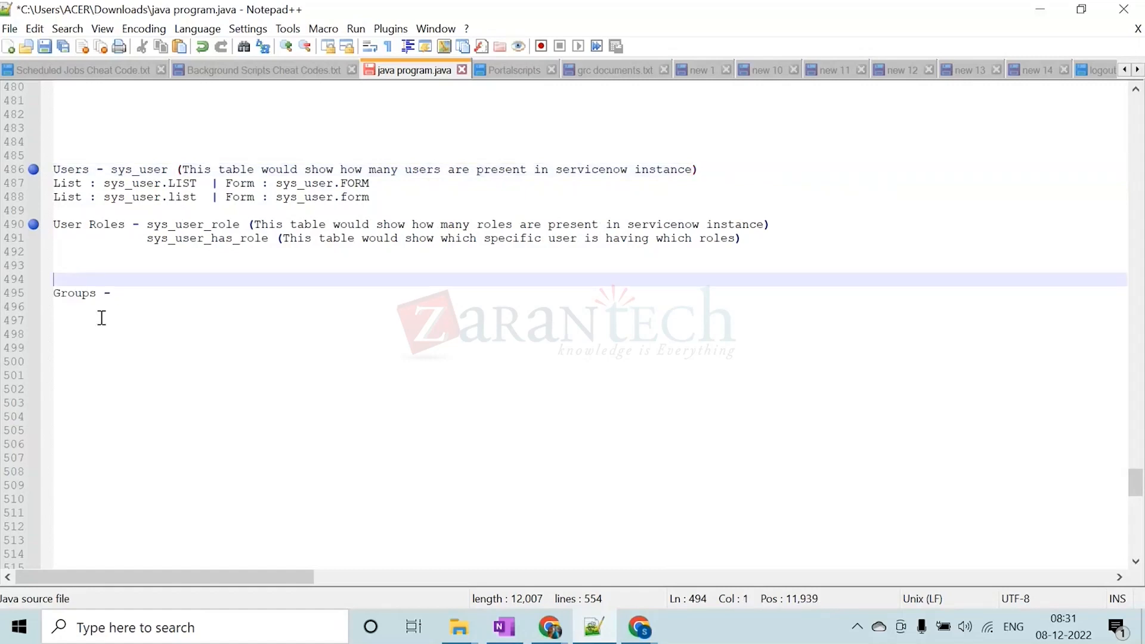
left_click(33, 293)
left_click(103, 211)
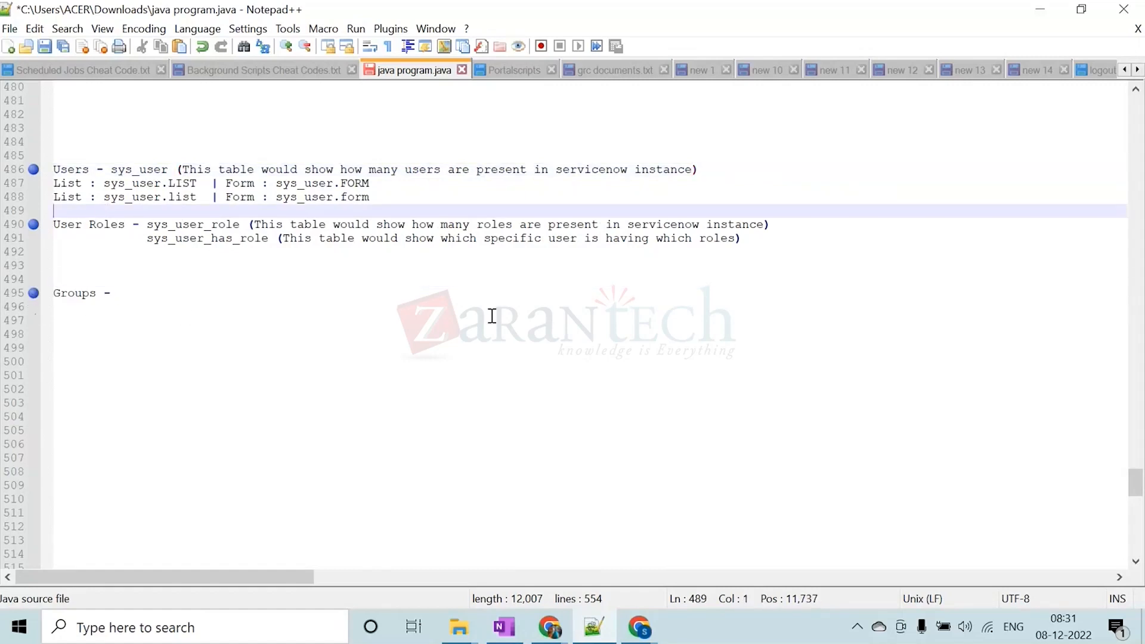
Switch to the browser and close the admin role, TestRole, Roles and User Roles pages, keeping the new user record page
left_click(1038, 10)
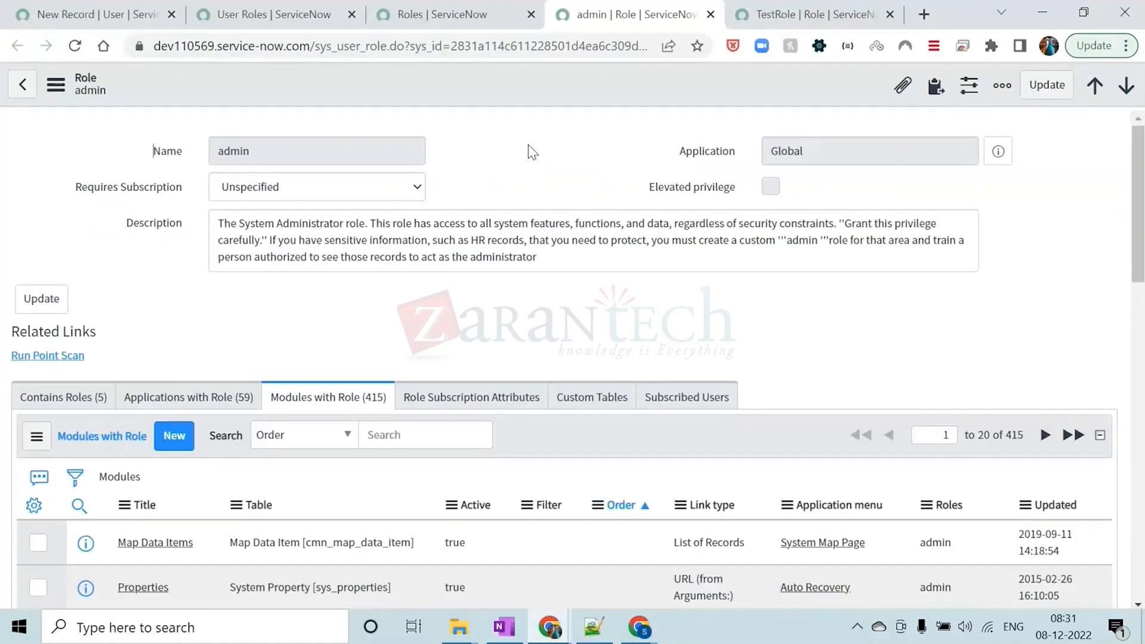
left_click(710, 15)
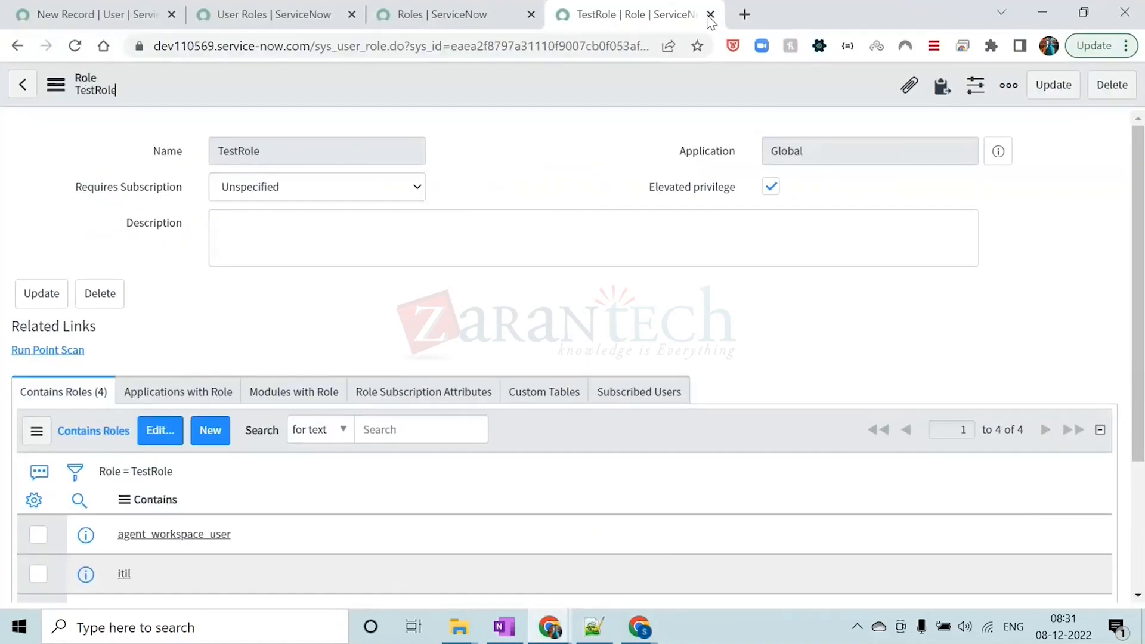
left_click(708, 15)
left_click(634, 14)
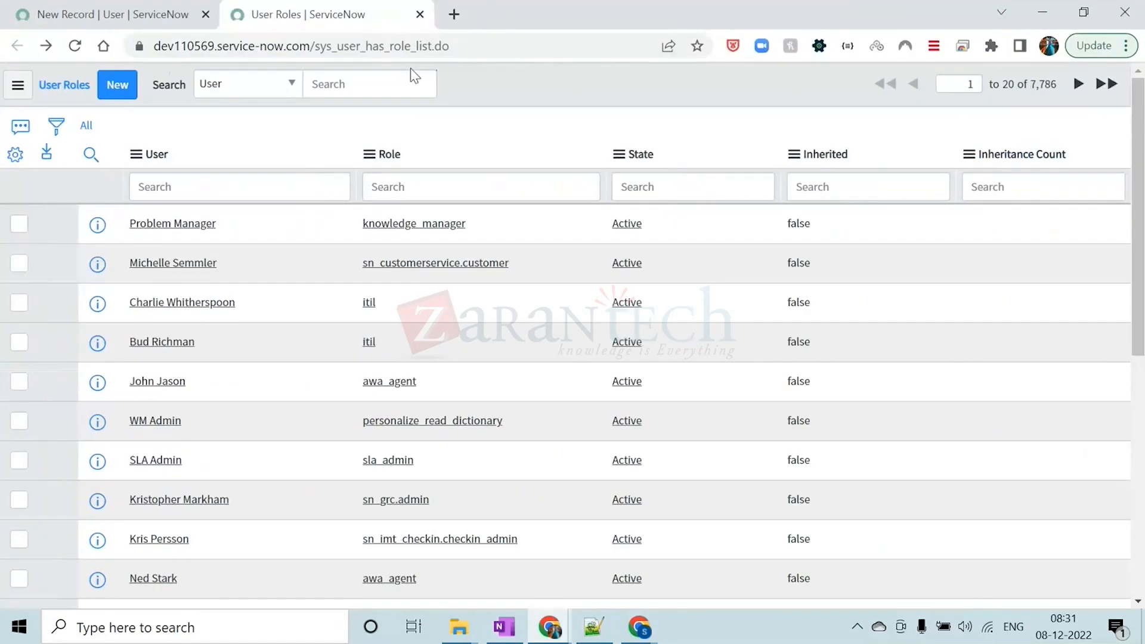
left_click(420, 14)
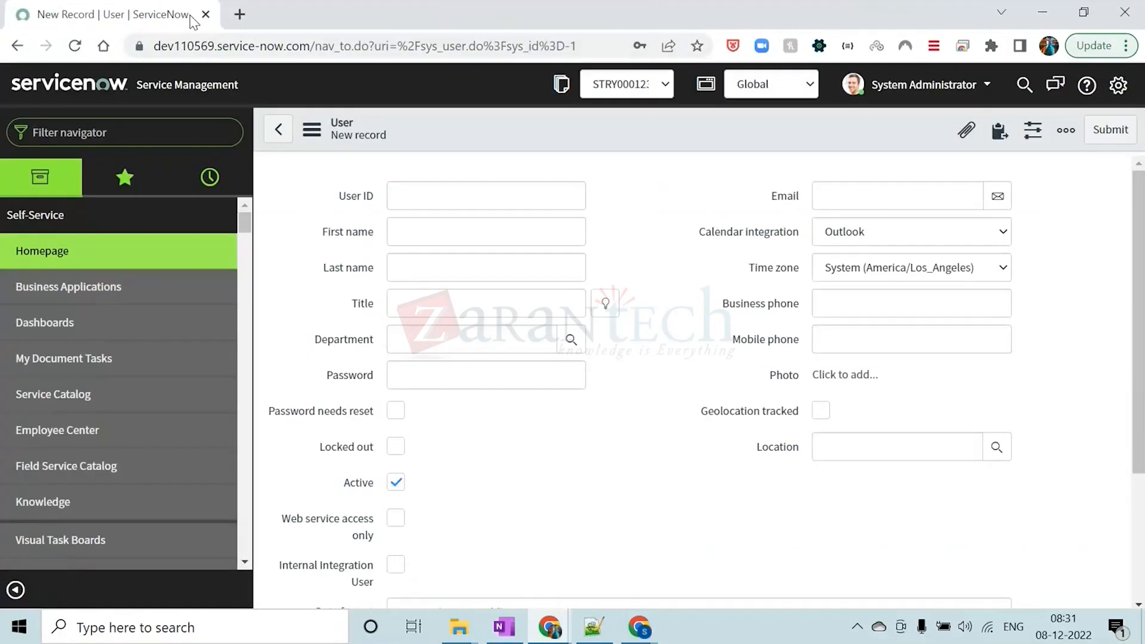
Open the users table in list view with sys_user.LIST and bring up a blank new user record
type("sys_us")
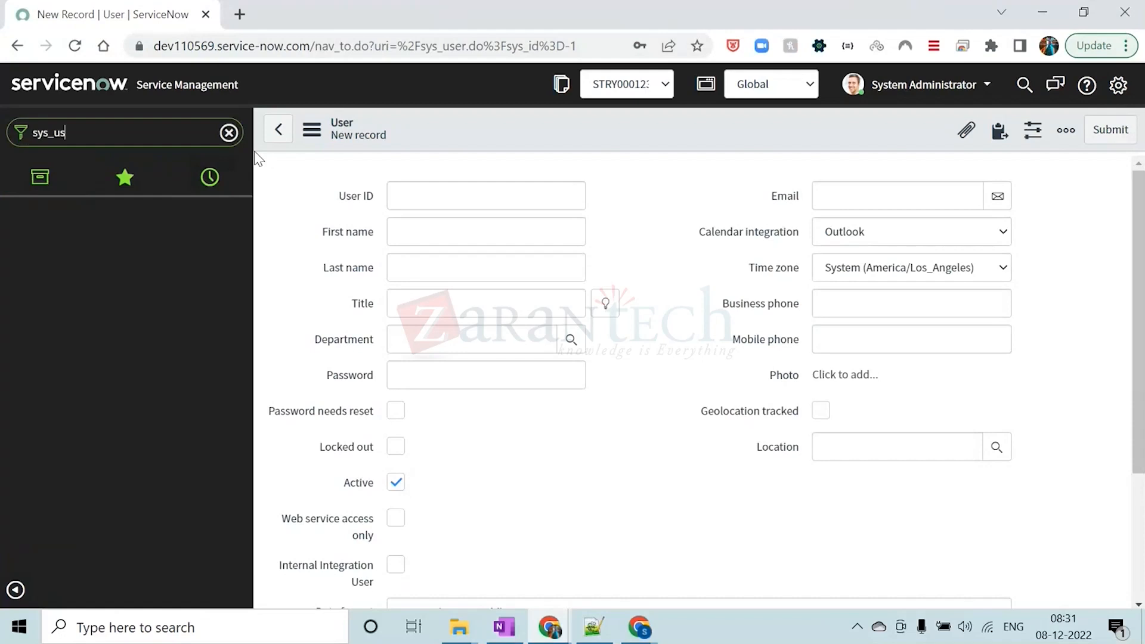
type("er.")
key("Caps_Lock")
type("LIST")
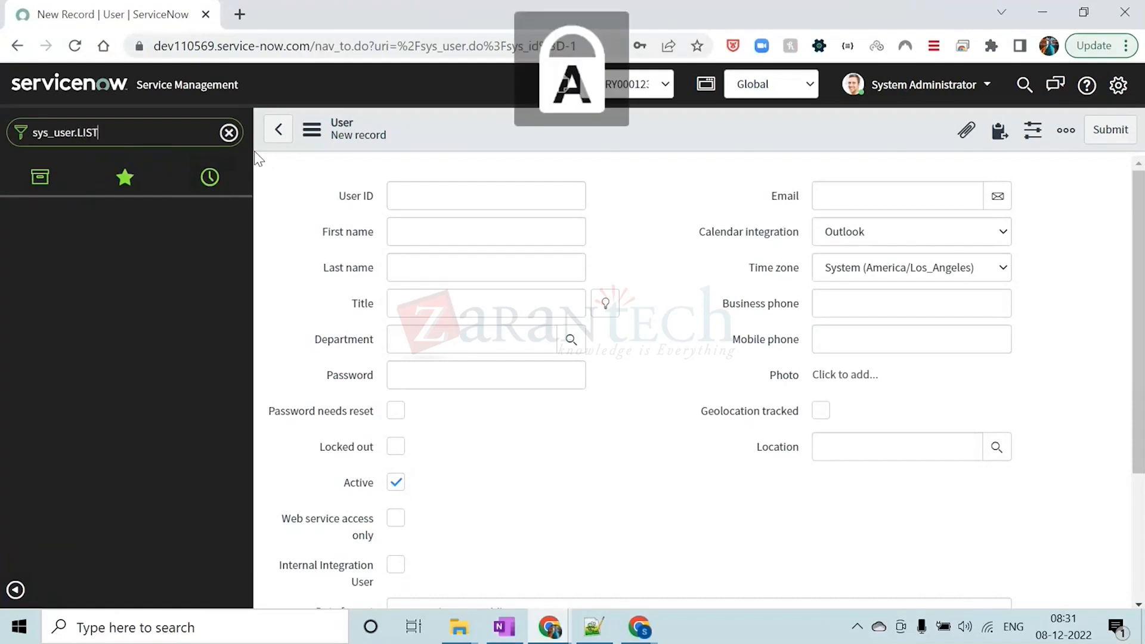
key("Return")
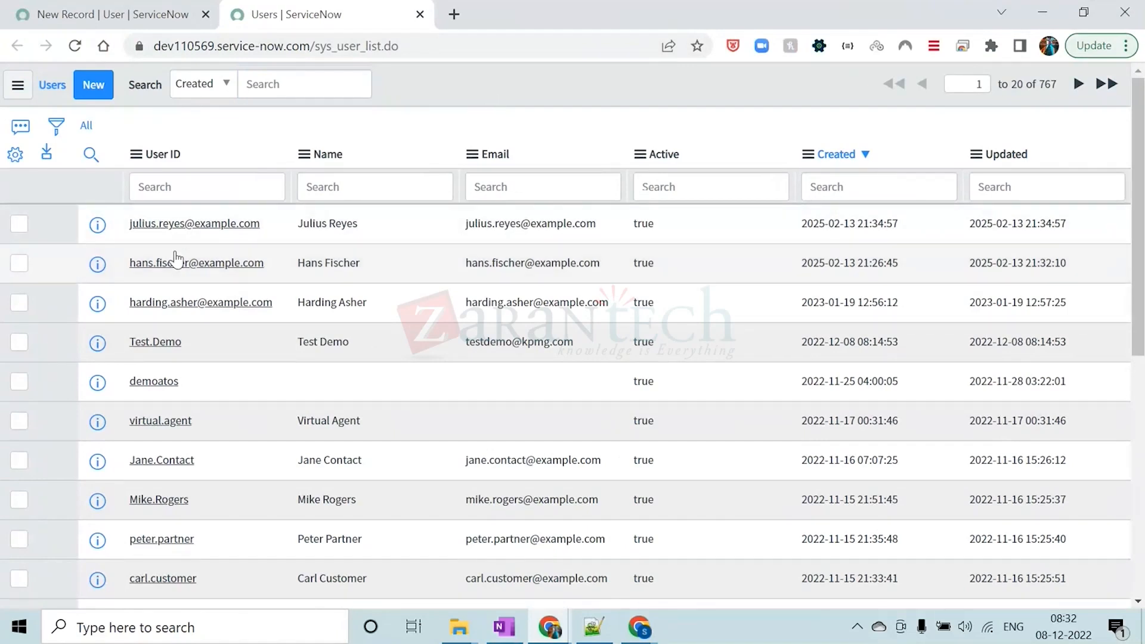
left_click(93, 84)
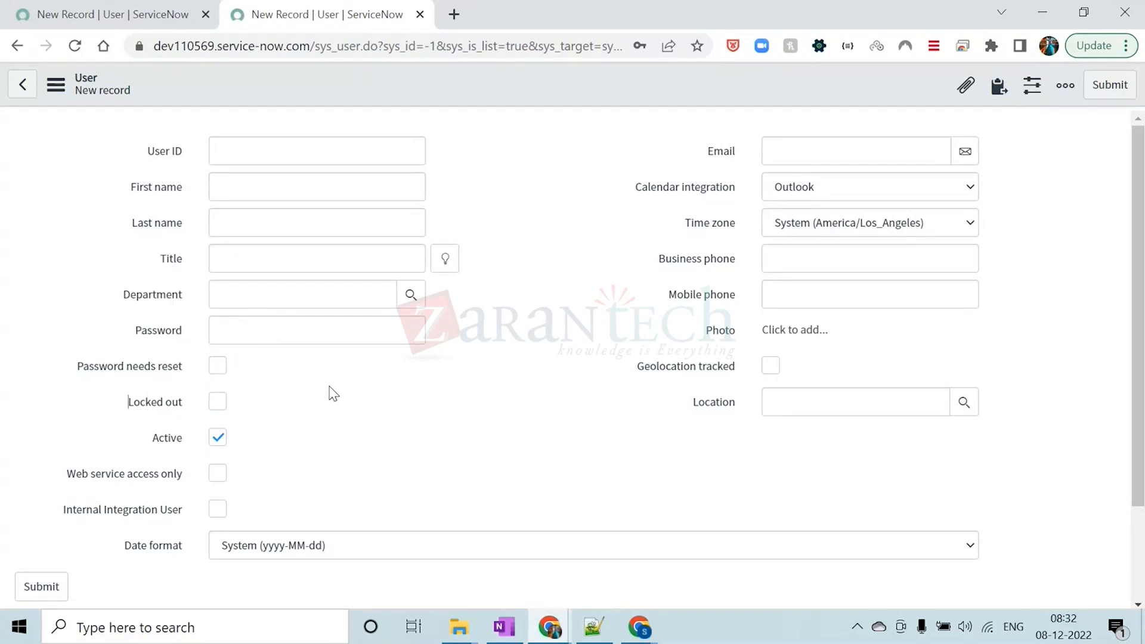
Review the blank user form's fields, date format choices and save option, and close the page without saving
scroll(331, 393, "down", 3)
scroll(370, 317, "up", 3)
scroll(509, 468, "down", 2)
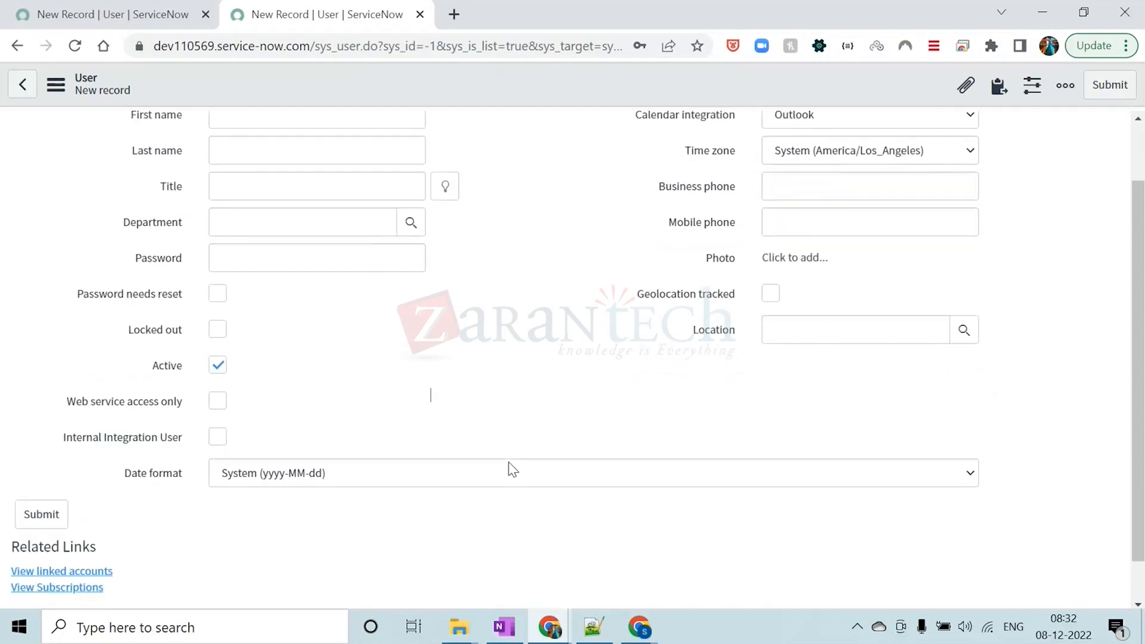
left_click(445, 432)
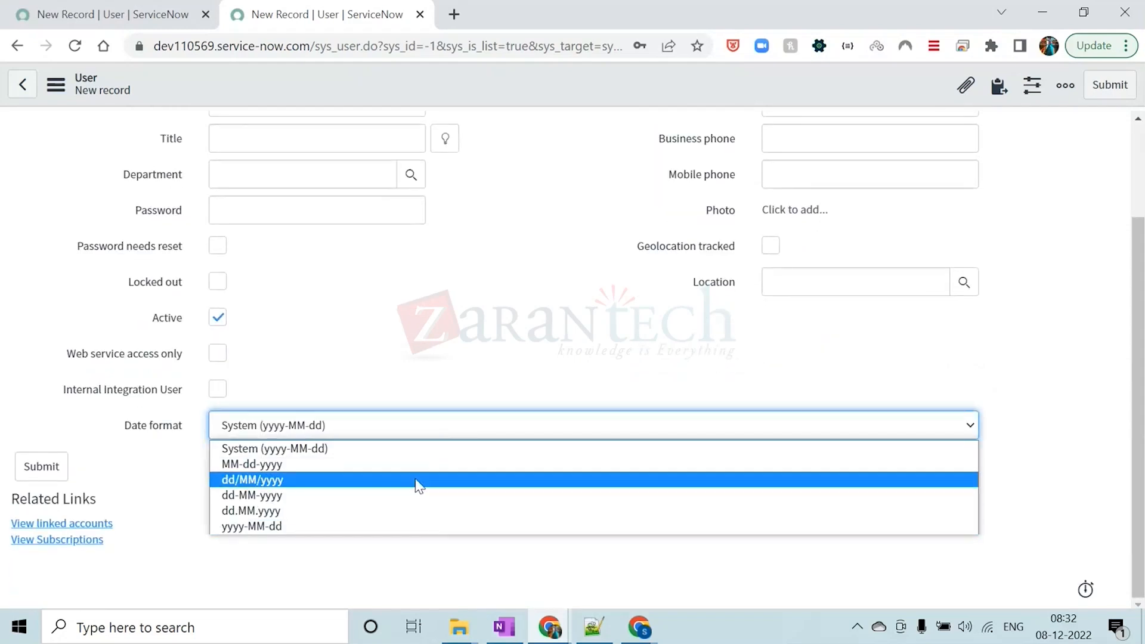
left_click(415, 459)
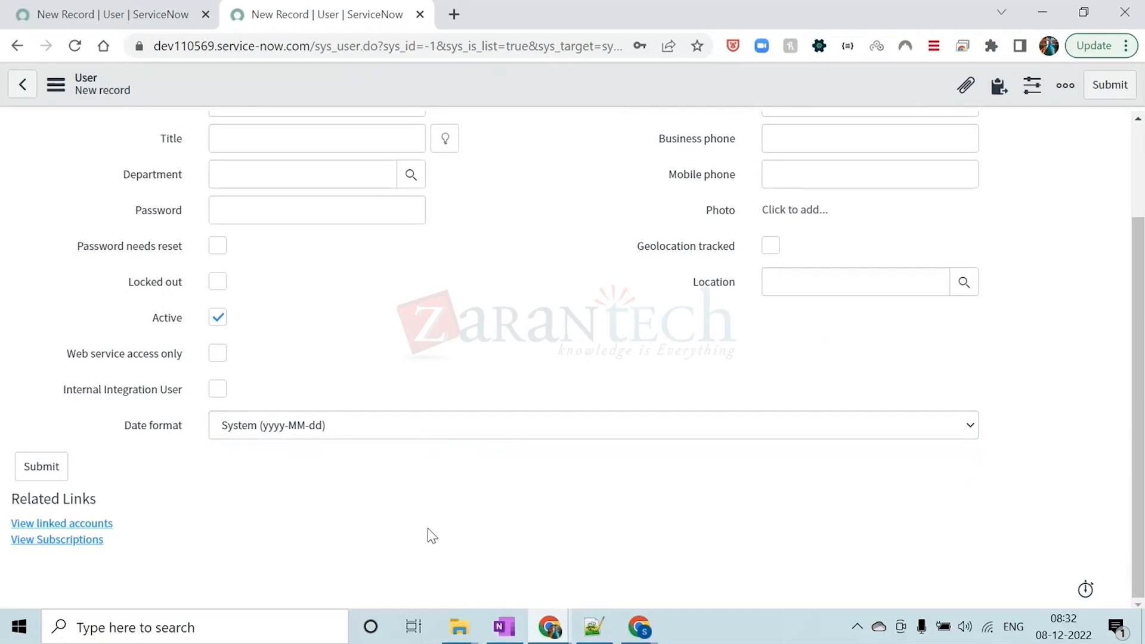
scroll(428, 528, "up", 2)
right_click(523, 88)
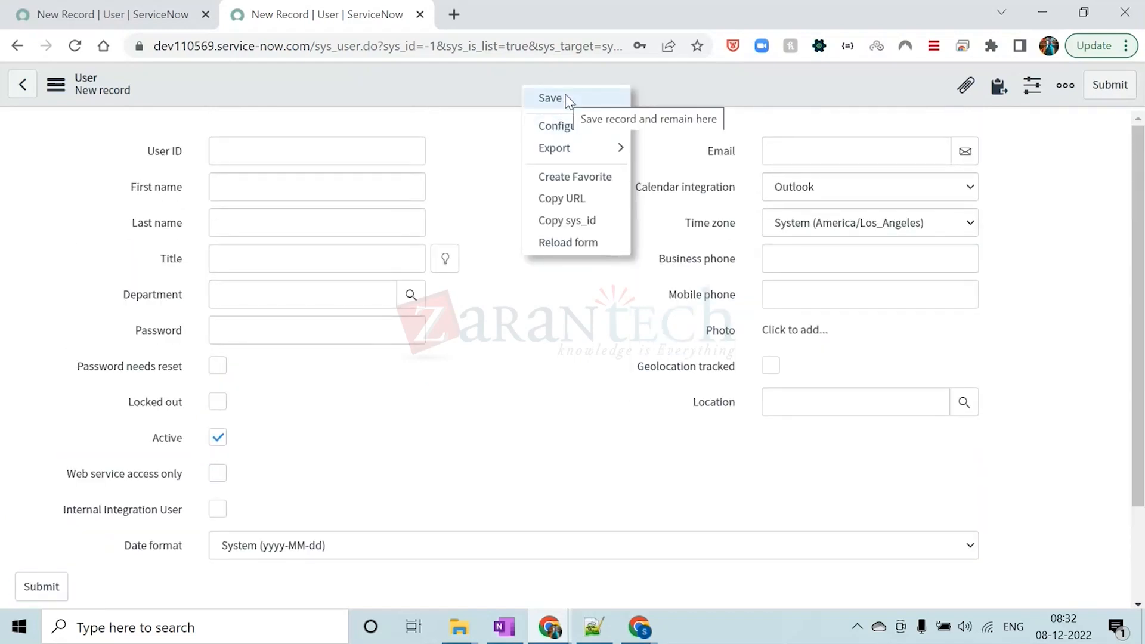
left_click(500, 82)
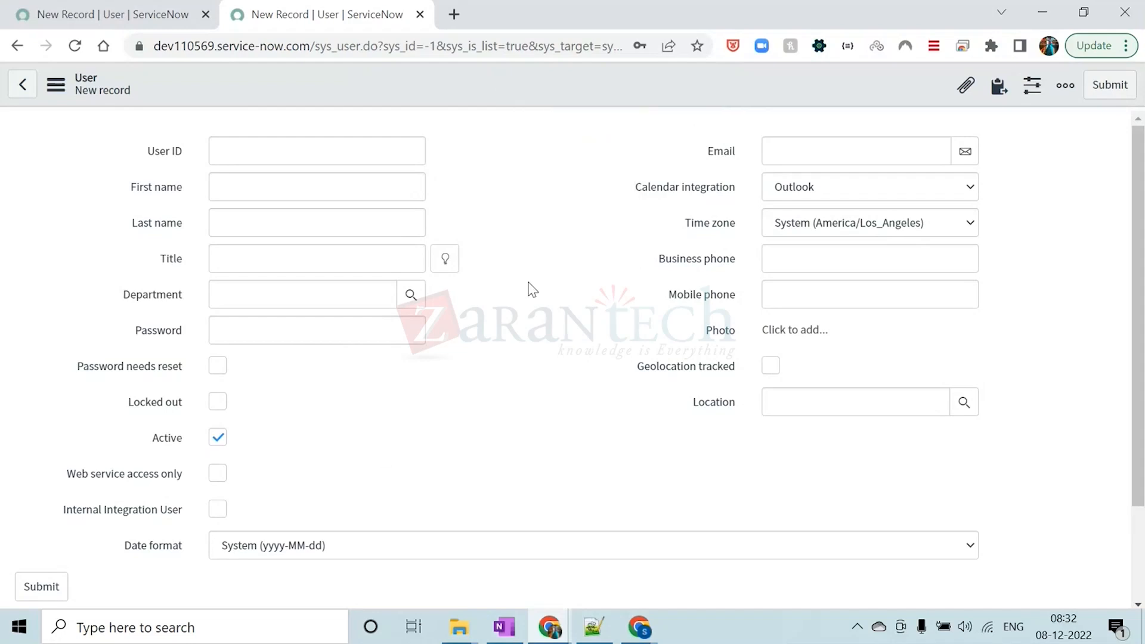
left_click(421, 14)
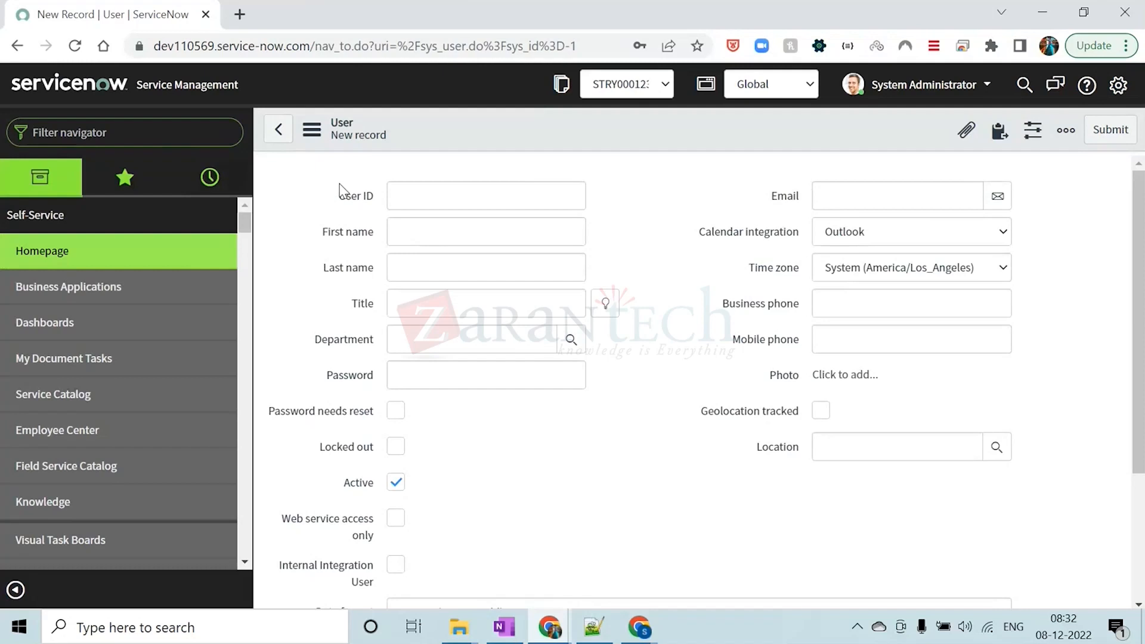
Open the roles table in list view with sys_user_role.LIST and bring up a blank new role record
type("SYS")
key("BackSpace")
key("BackSpace")
key("BackSpace")
key("Caps_Lock")
type("sys_user")
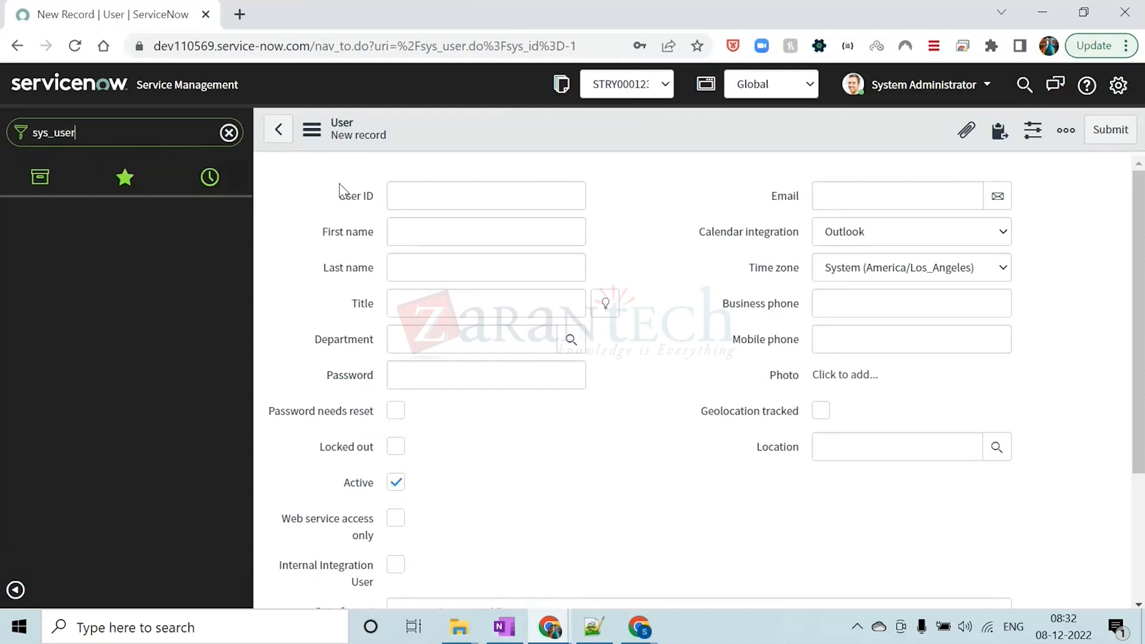
type("_role.")
key("Caps_Lock")
type("LIST")
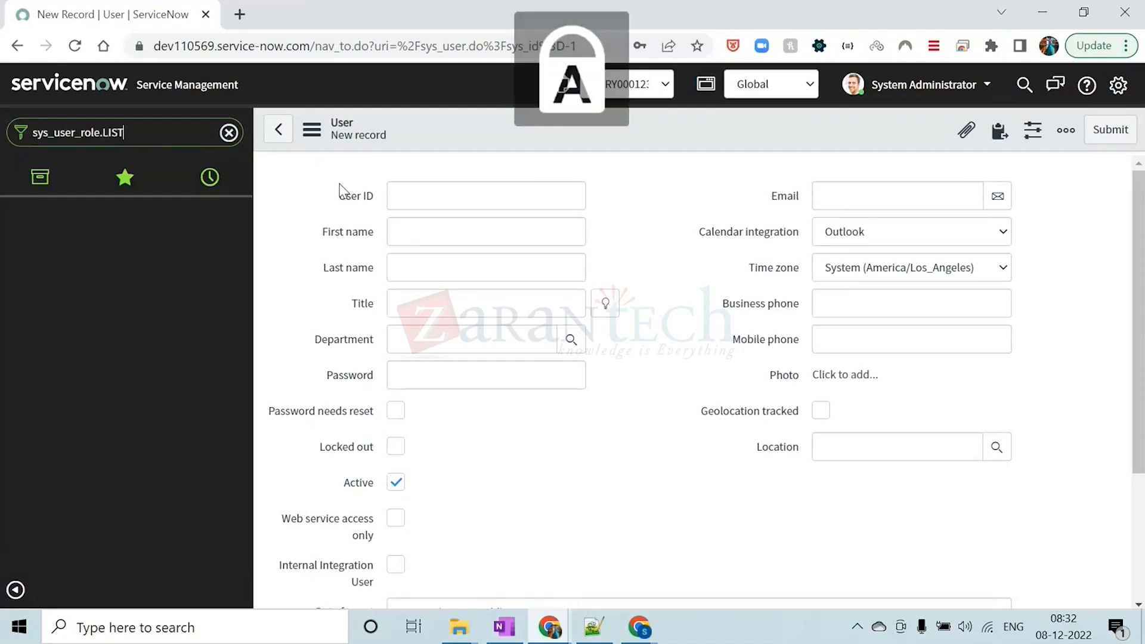
key("Return")
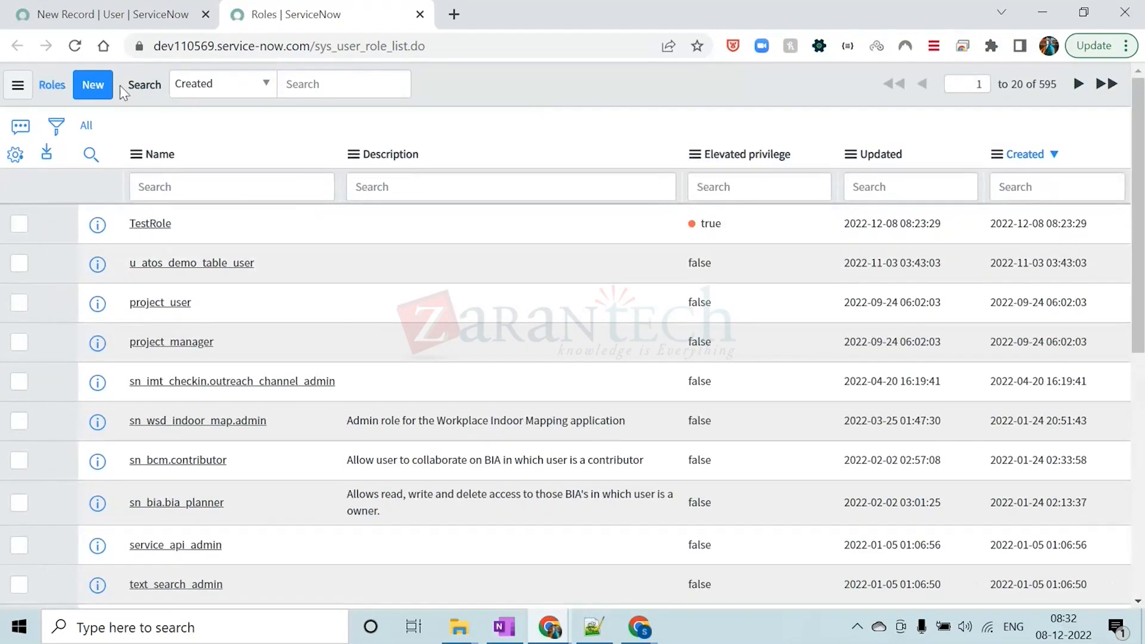
left_click(103, 88)
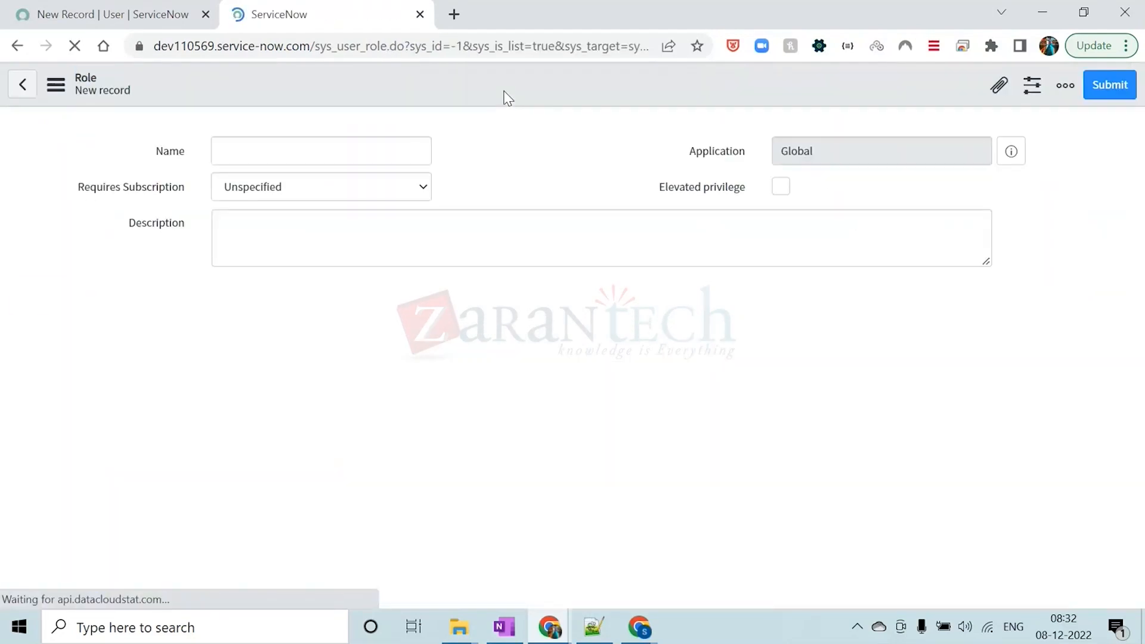
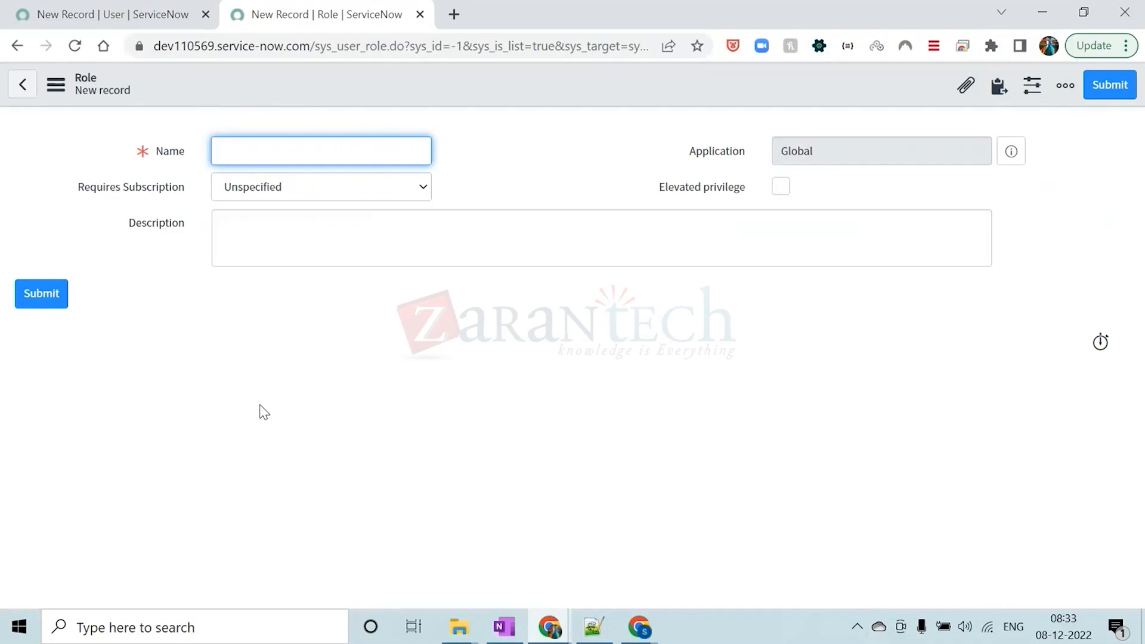
Close the blank role record page and open the user-role assignments table in list view with sys_user_has_role.LIST
left_click(311, 89)
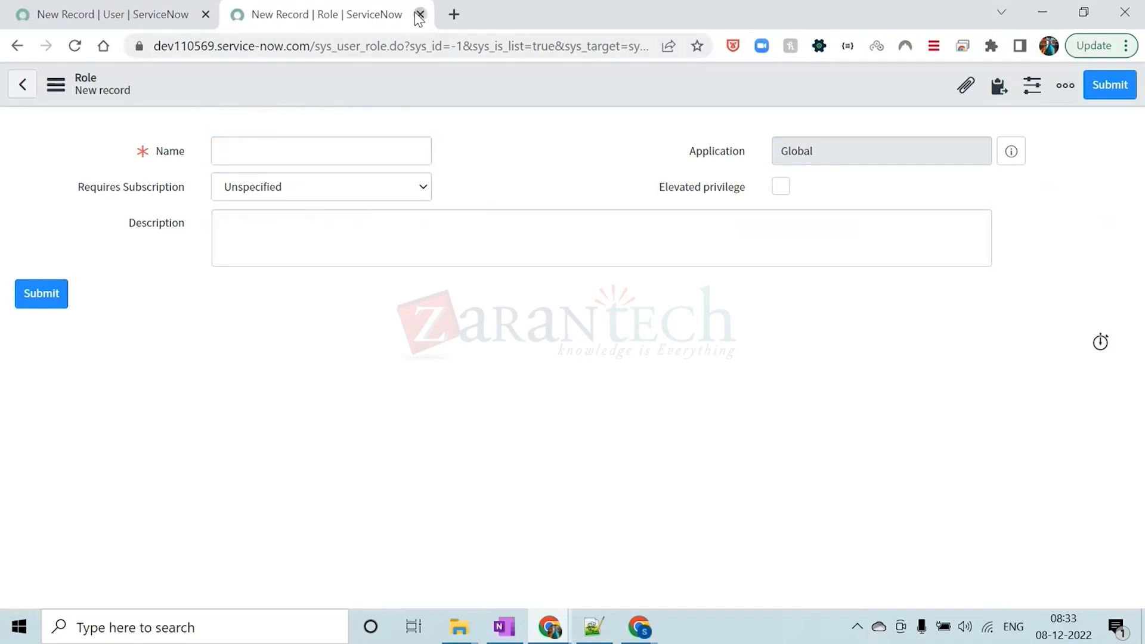
left_click(420, 14)
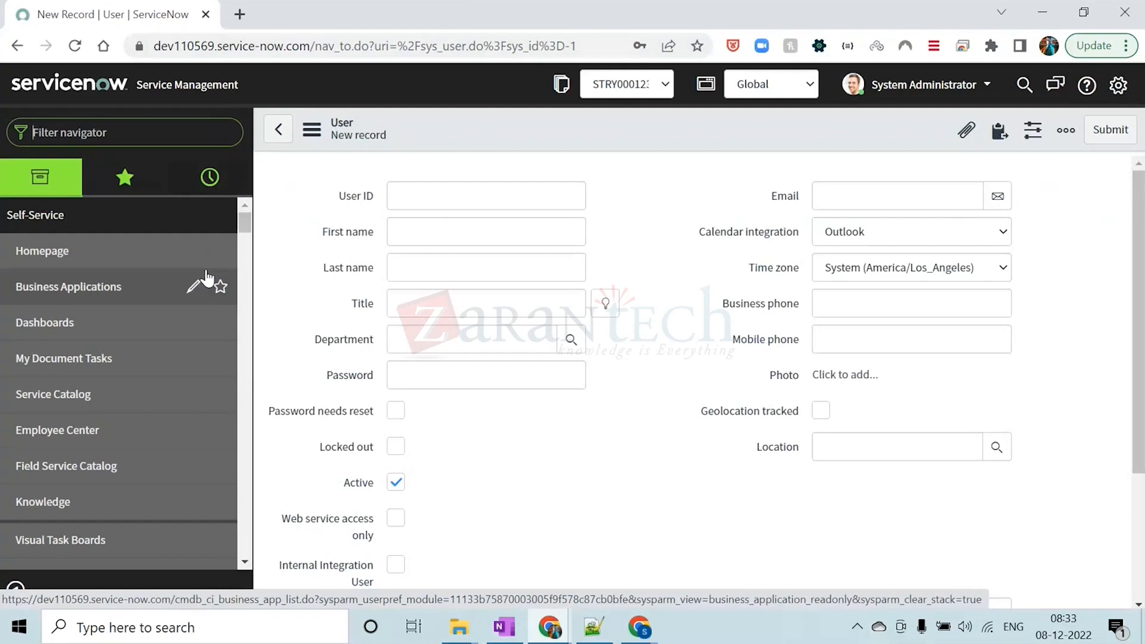
type("SYS")
key("BackSpace")
key("BackSpace")
key("BackSpace")
key("Caps_Lock")
type("sys")
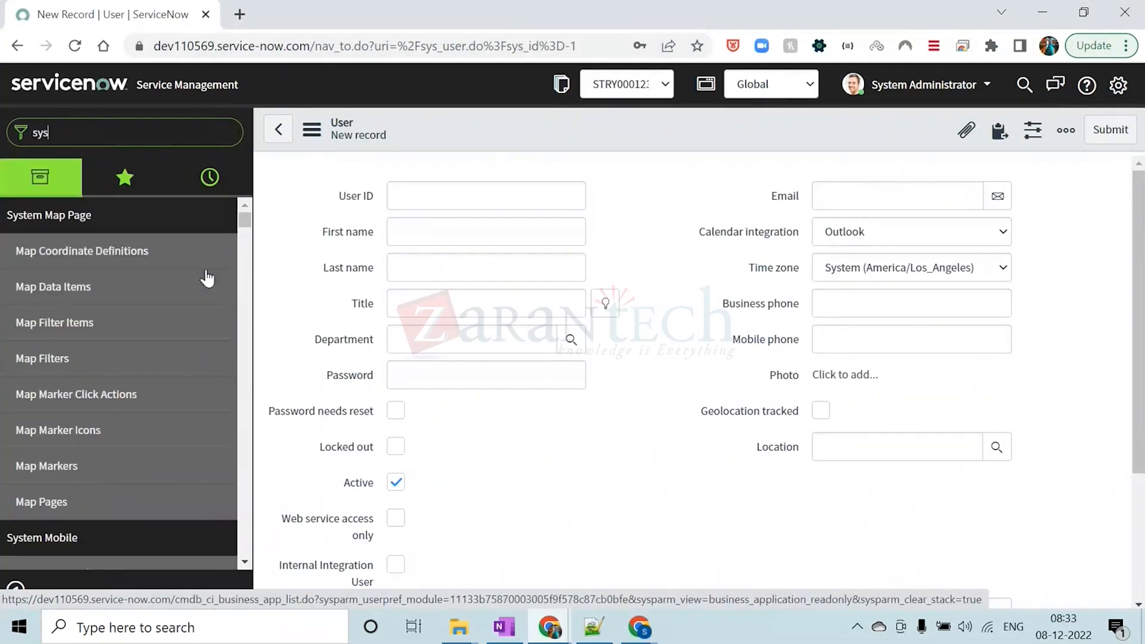
type("_user_")
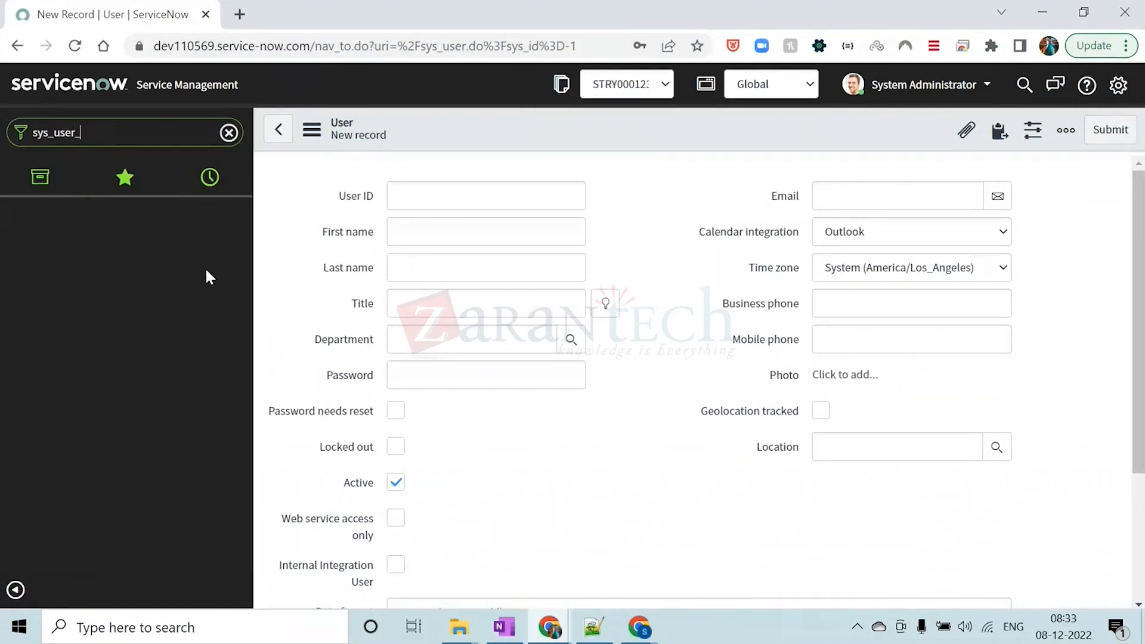
type("has_role")
key("Caps_Lock")
type(".LIST")
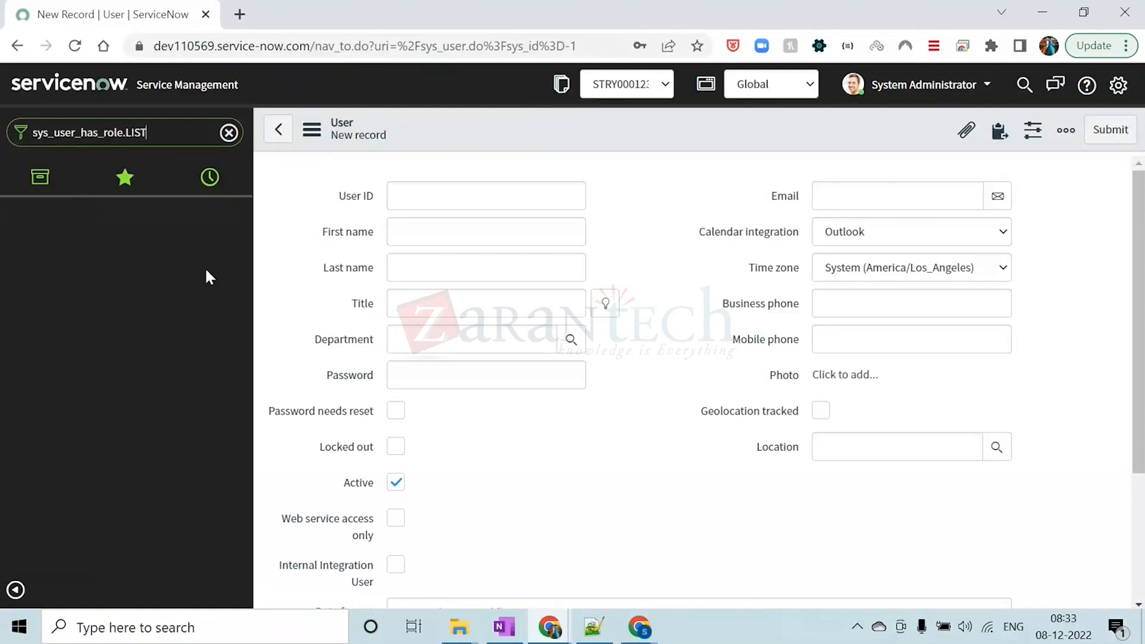
key("Return")
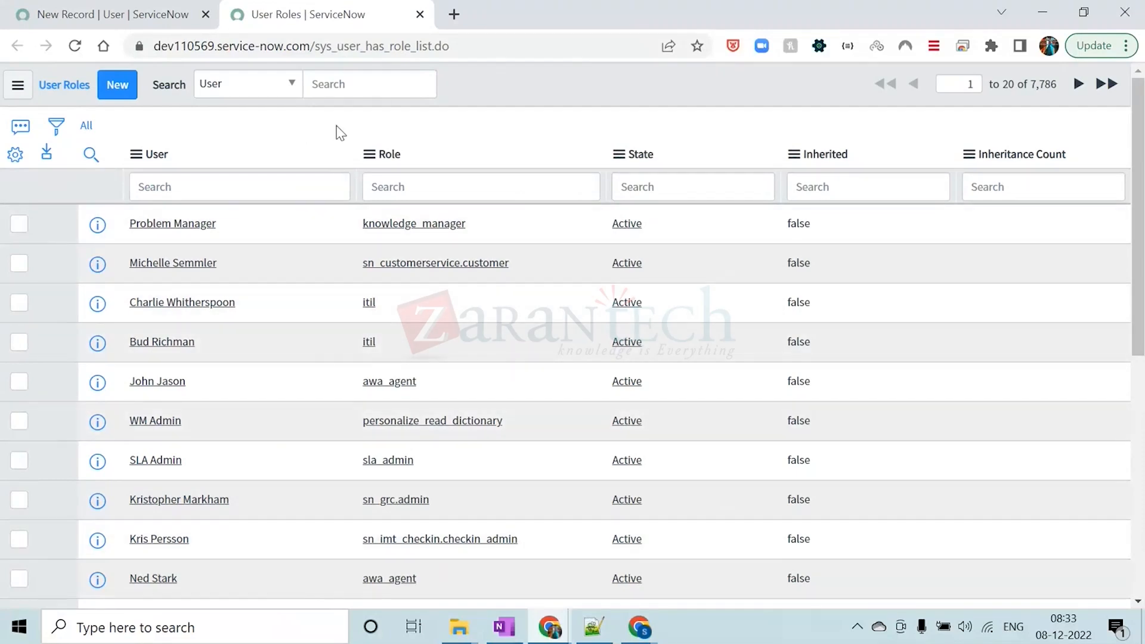
Group the User Roles list by role and expand the catalog role's group
left_click(369, 154)
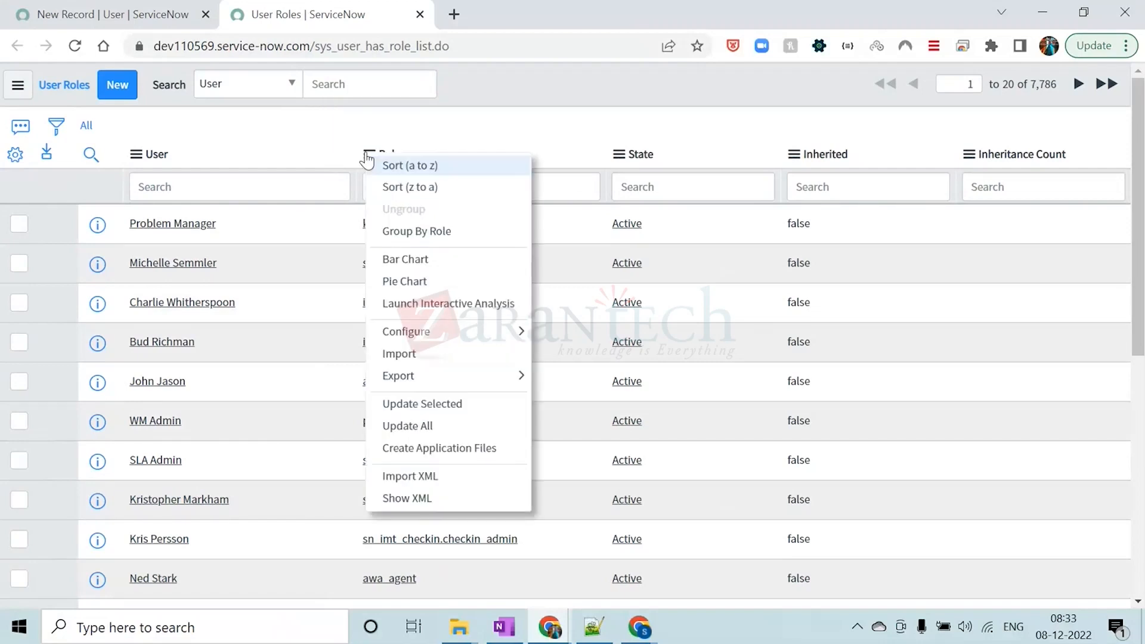
left_click(391, 231)
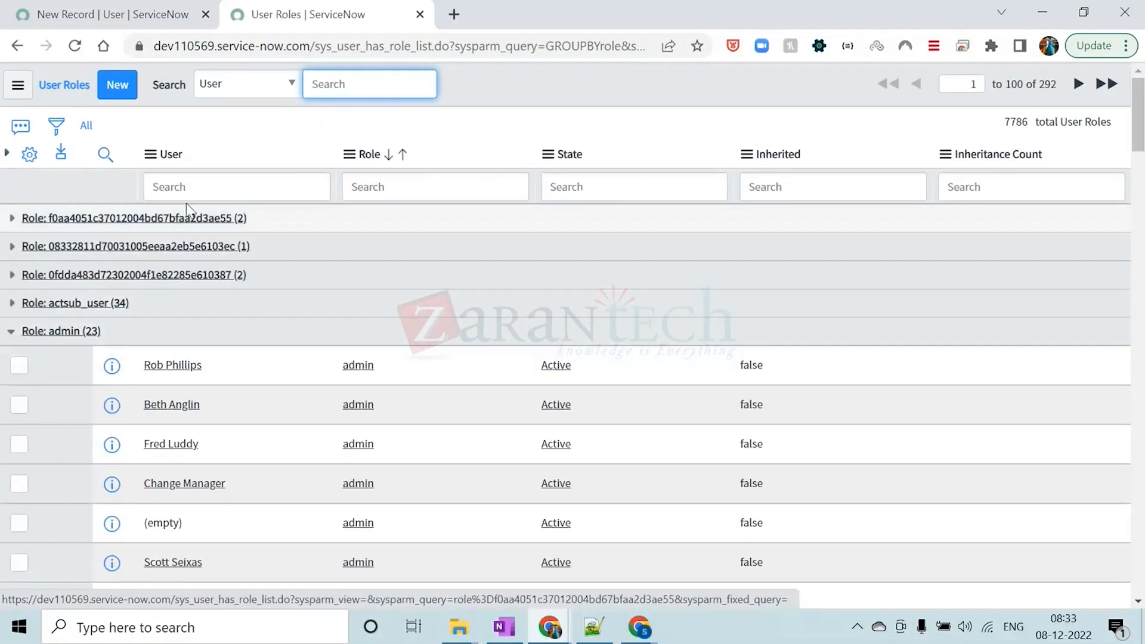
scroll(349, 352, "down", 5)
scroll(349, 352, "down", 15)
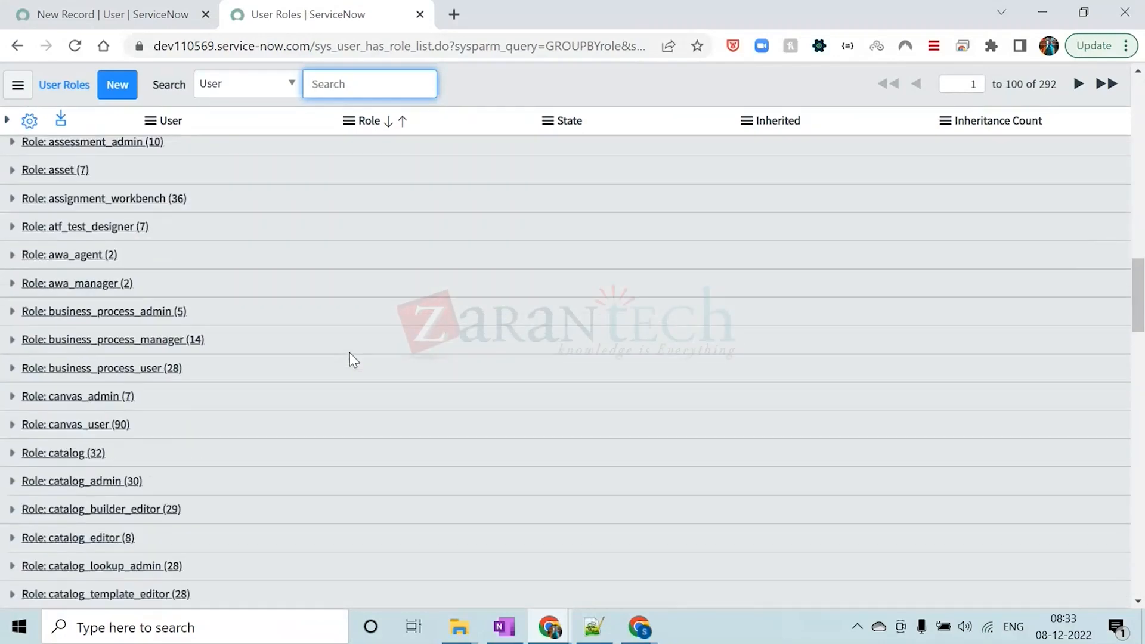
left_click(12, 365)
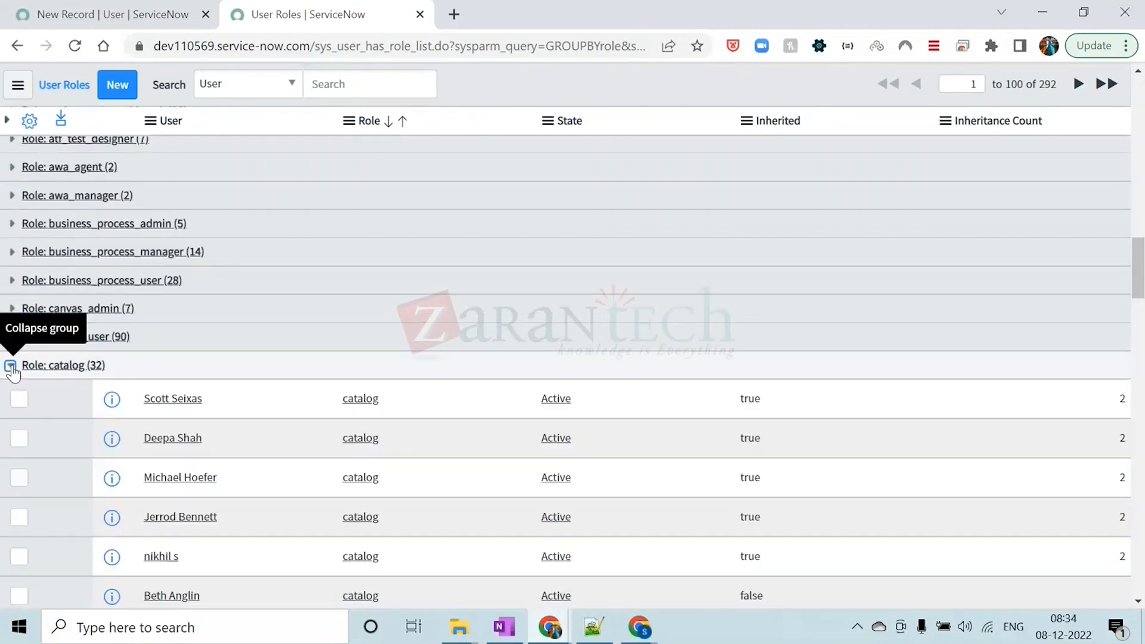
Look through the users holding the catalog role, then expand the certification role's group and review its users
scroll(509, 391, "down", 5)
scroll(508, 391, "down", 4)
scroll(506, 388, "up", 6)
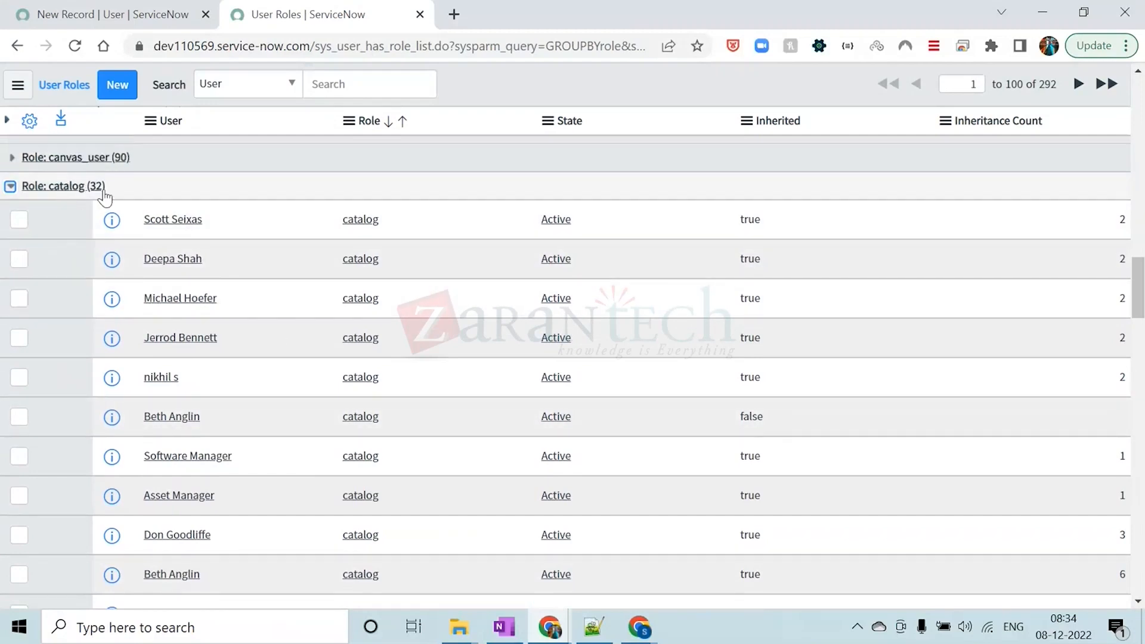
scroll(314, 322, "down", 20)
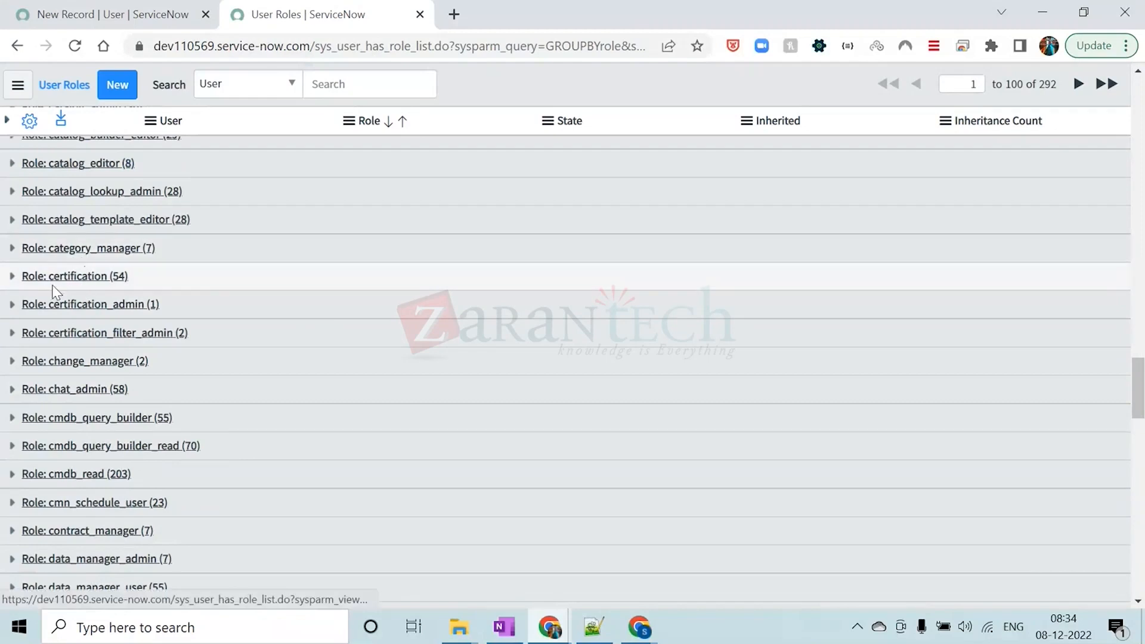
left_click(12, 276)
scroll(213, 362, "down", 20)
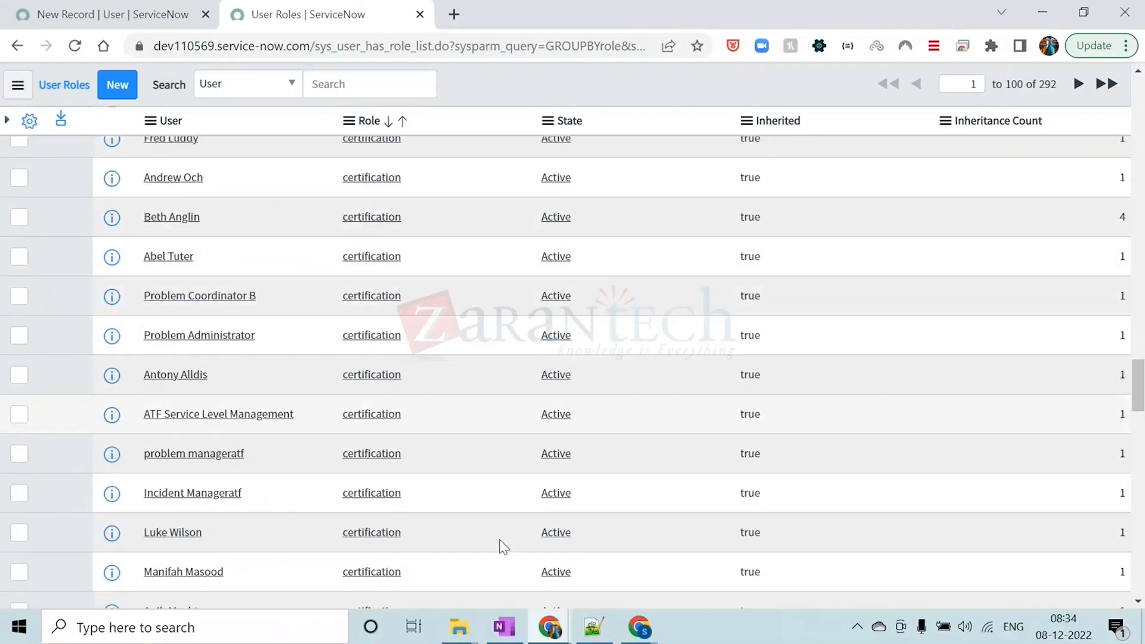
scroll(212, 381, "up", 20)
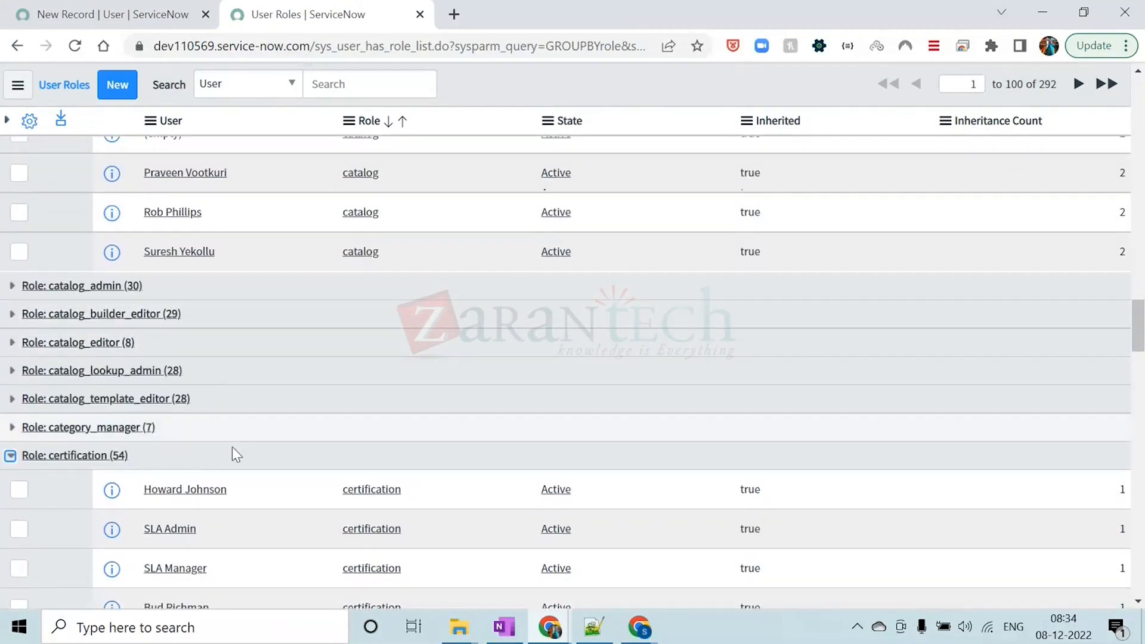
Collapse the certification, catalog and admin role groups in the User Roles list
left_click(11, 455)
scroll(113, 507, "up", 20)
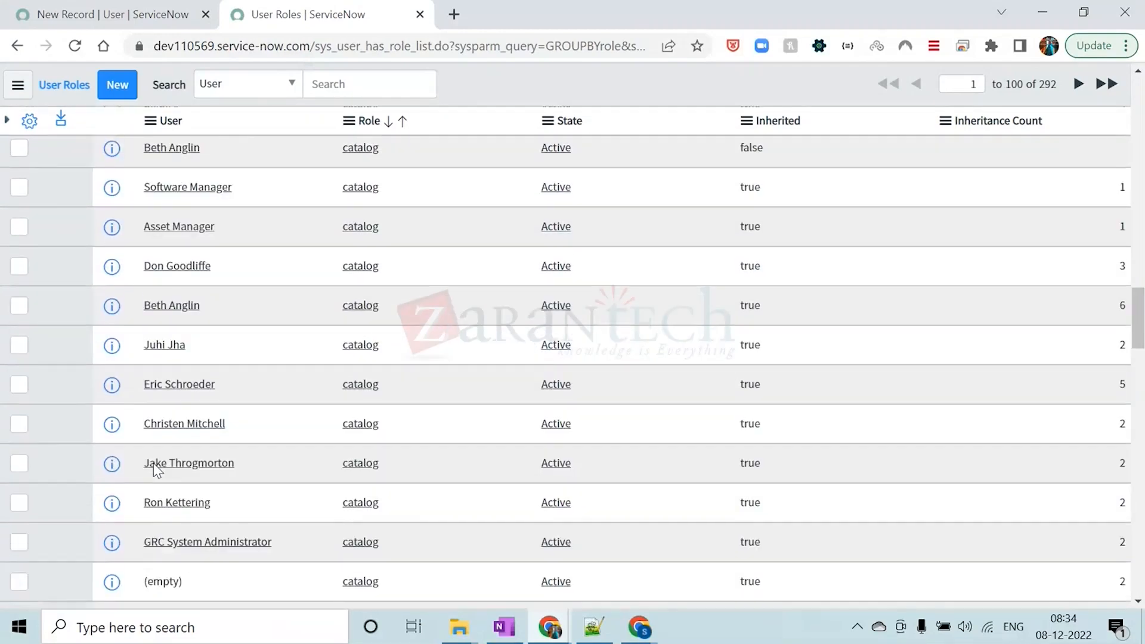
scroll(123, 469, "down", 5)
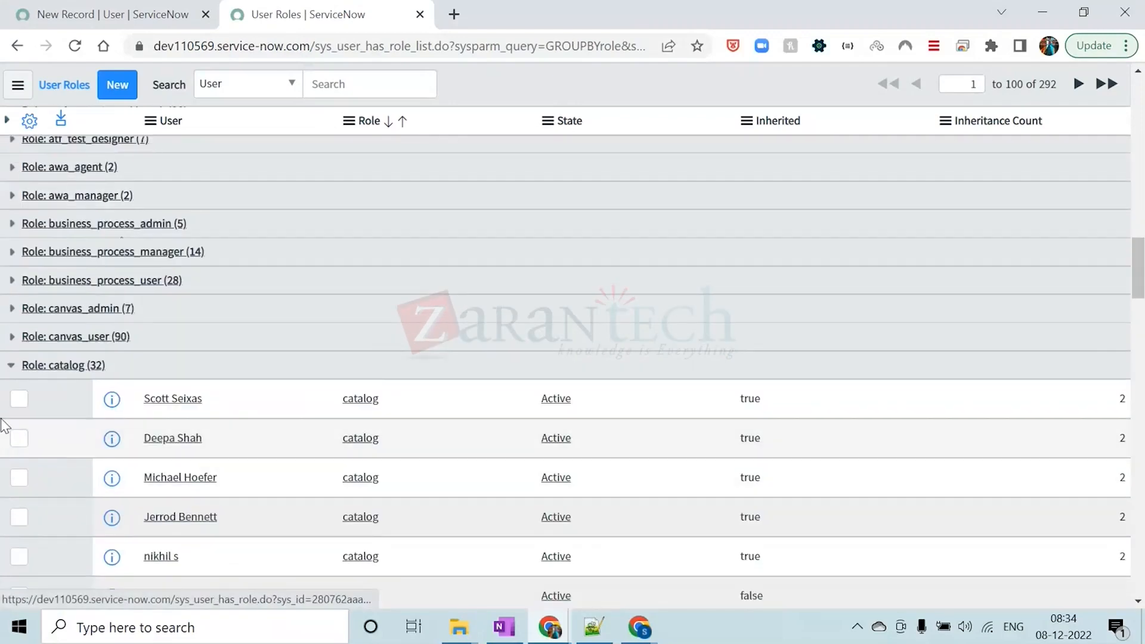
left_click(10, 365)
scroll(11, 375, "up", 20)
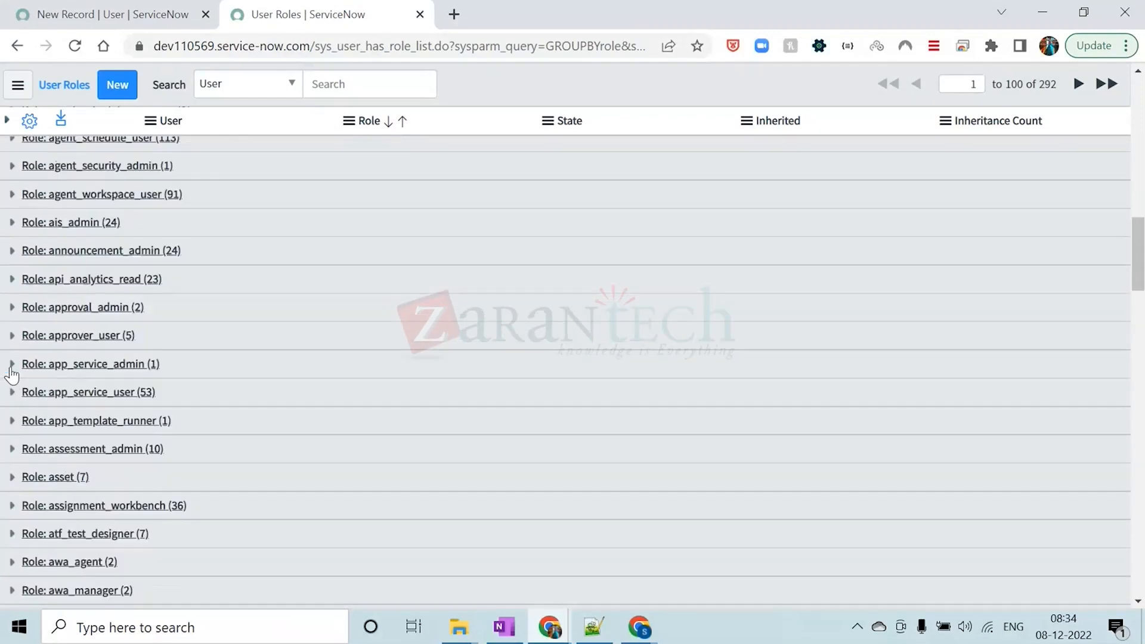
scroll(11, 375, "up", 2)
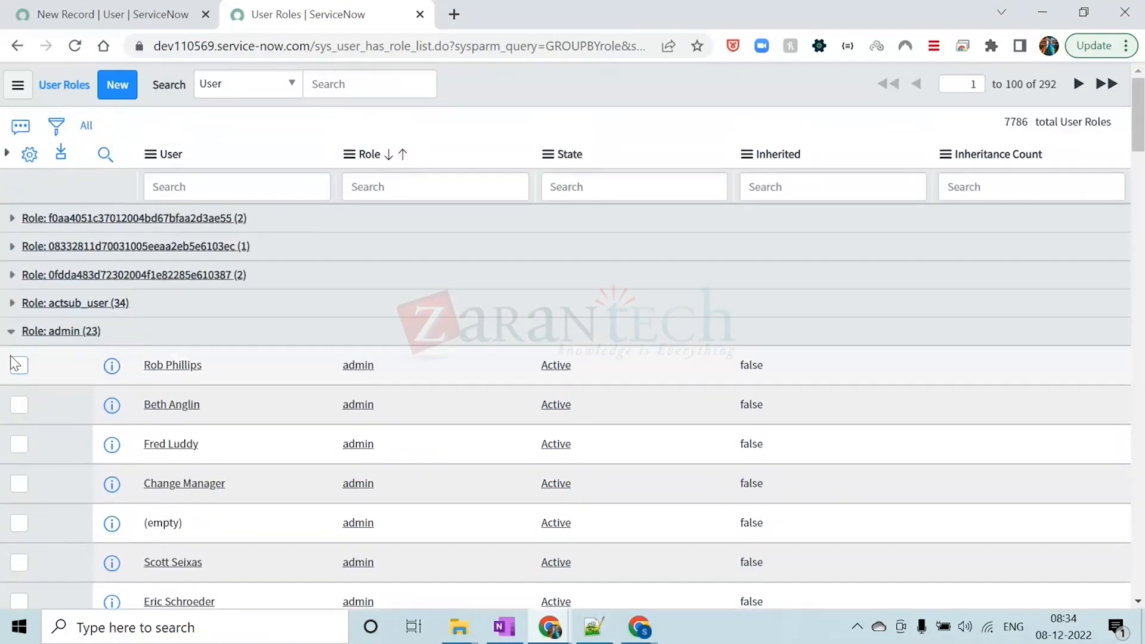
left_click(10, 333)
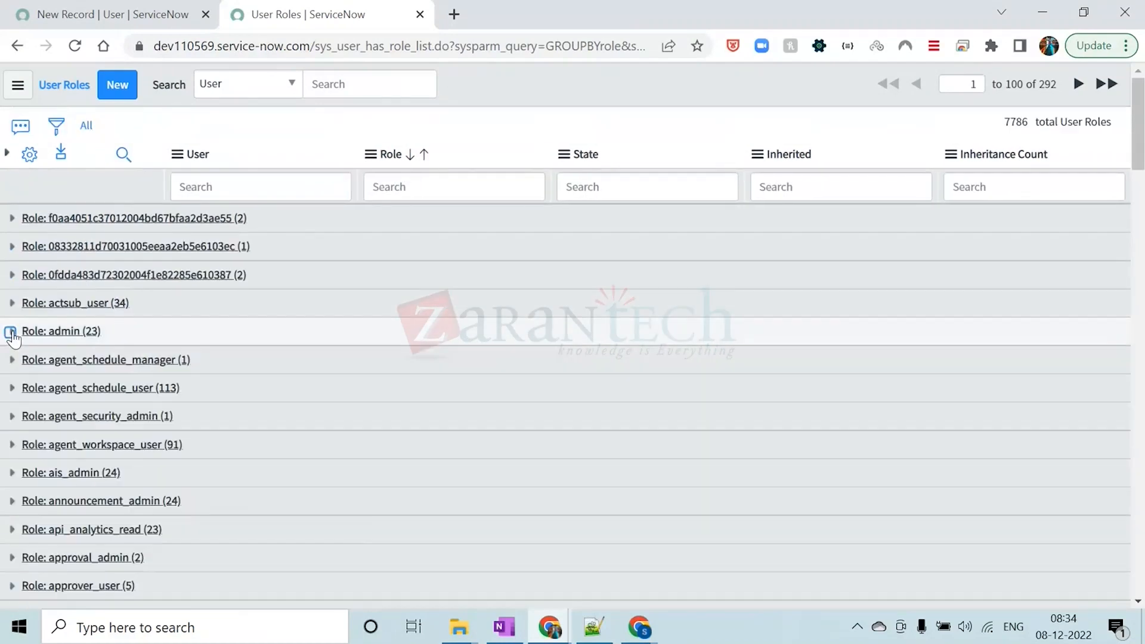
Close the User Roles page, filter the navigator by GROUP and open System Security's Groups list in a new browser tab
left_click(421, 14)
left_click(136, 125)
type("GROUP")
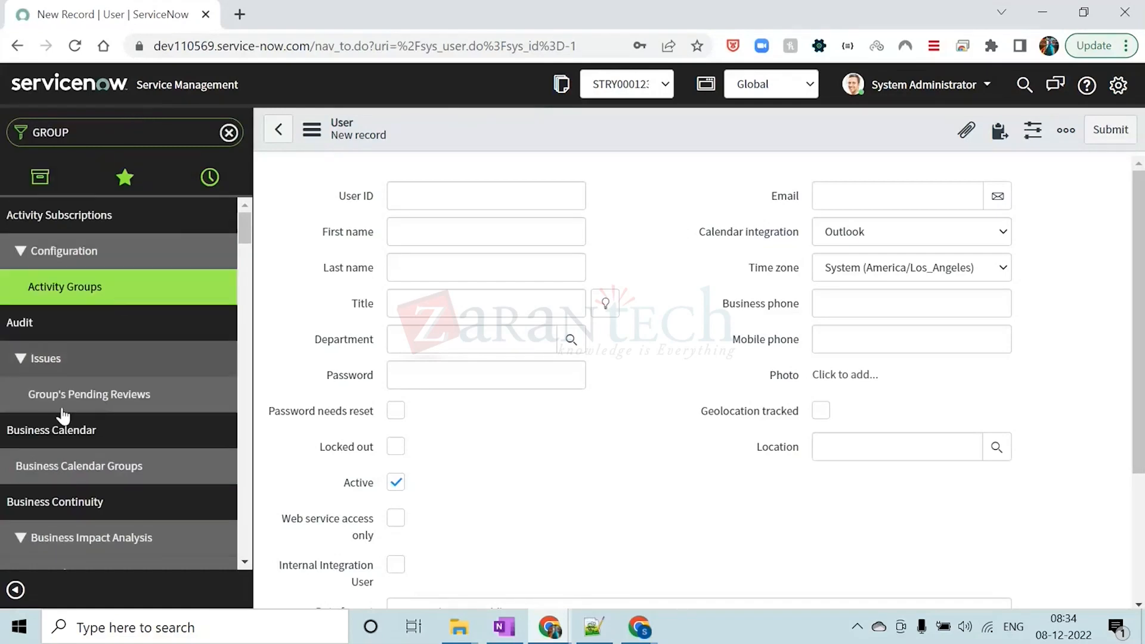
scroll(70, 427, "down", 15)
scroll(71, 427, "down", 10)
scroll(70, 427, "up", 4)
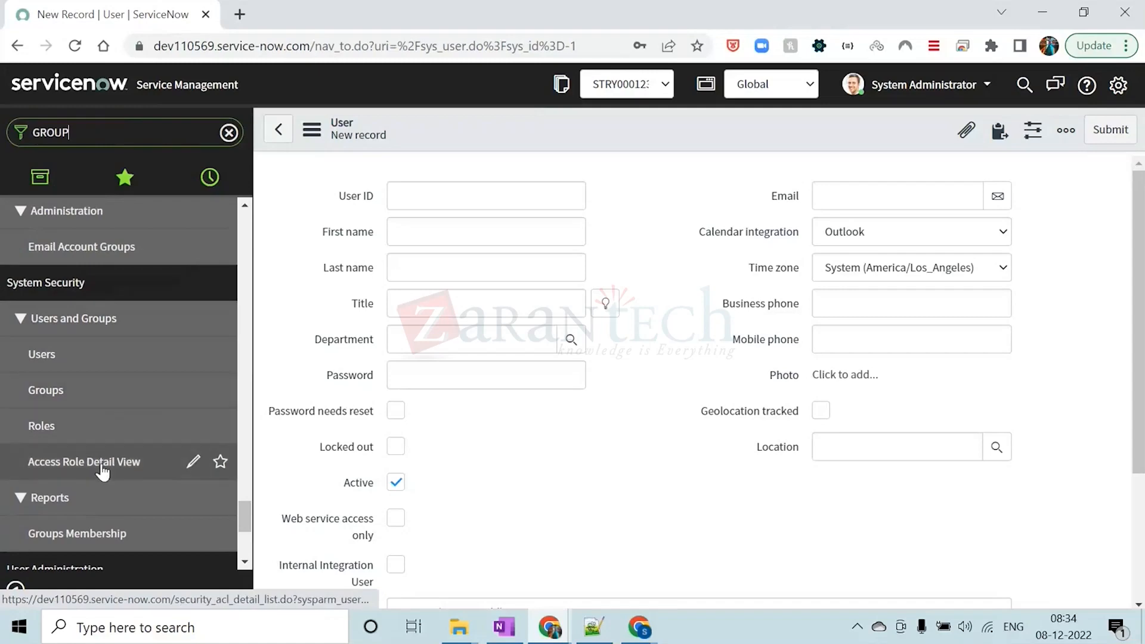
left_click(43, 393, "ctrl")
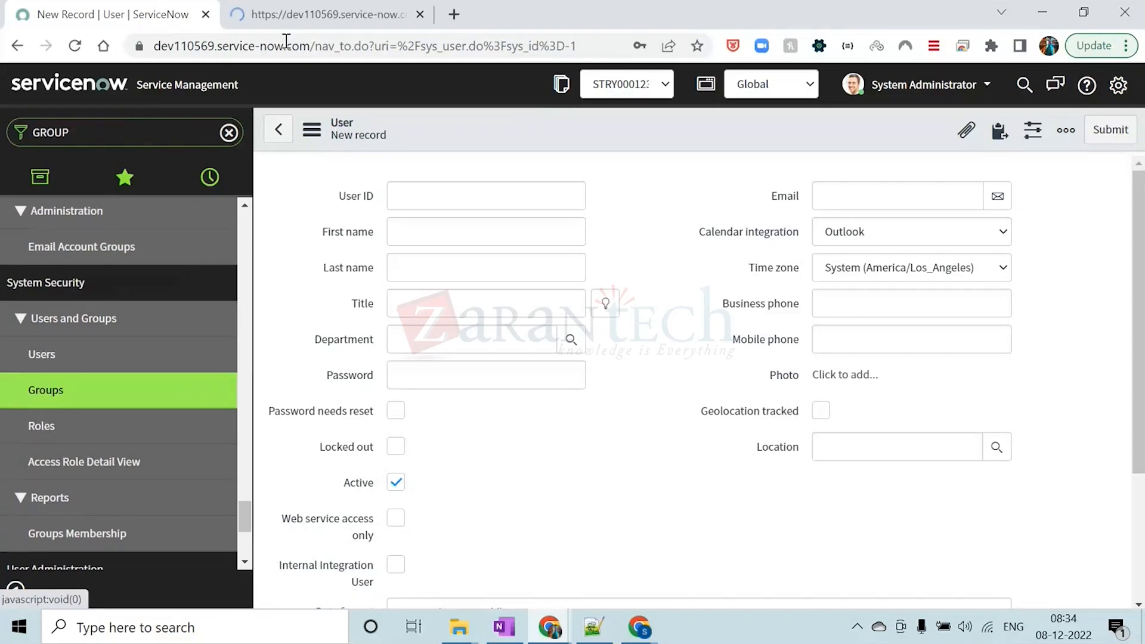
left_click(291, 18)
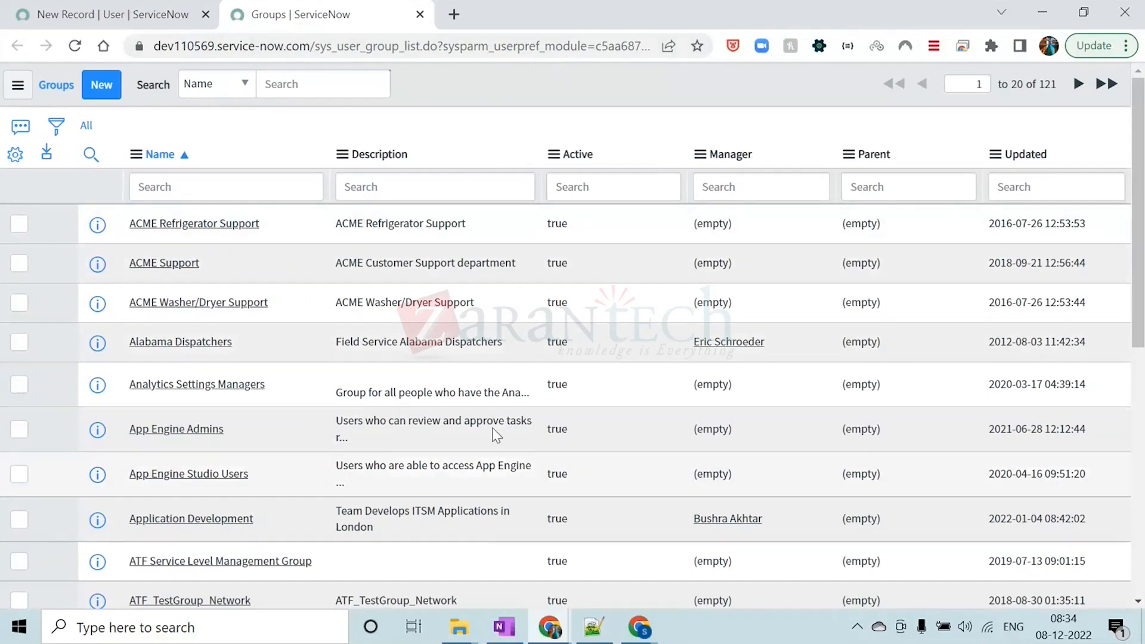
Look over the Groups list and bring up a blank new group record from it
scroll(357, 254, "down", 6)
scroll(357, 253, "up", 6)
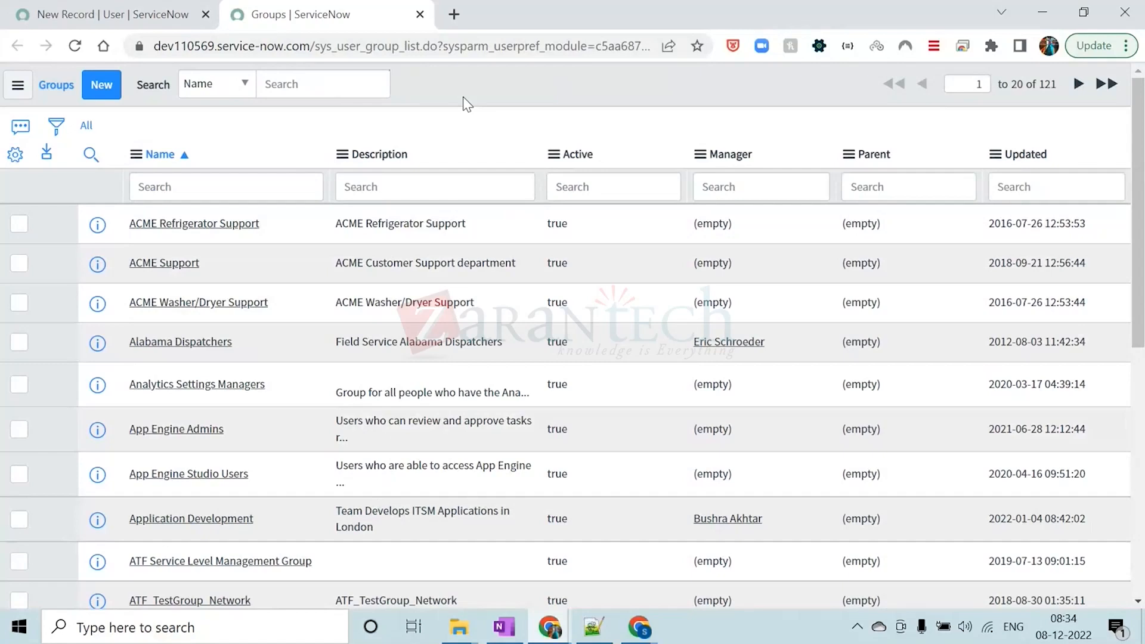
left_click(94, 85)
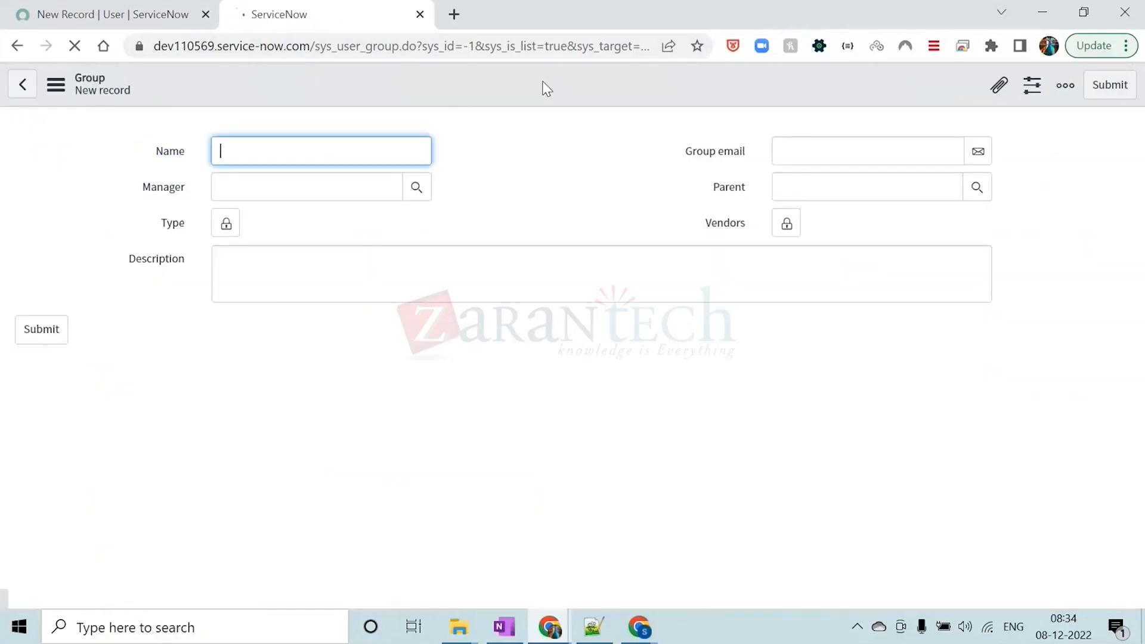
left_click(532, 173)
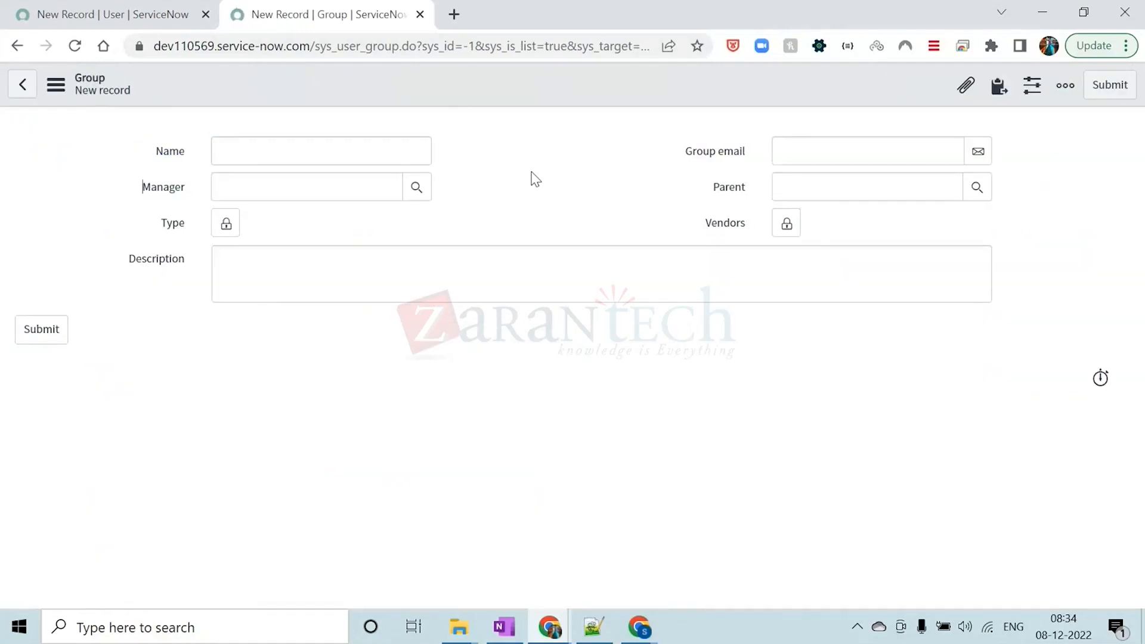
Enter Database Maintenance as the new group's name
left_click(380, 158)
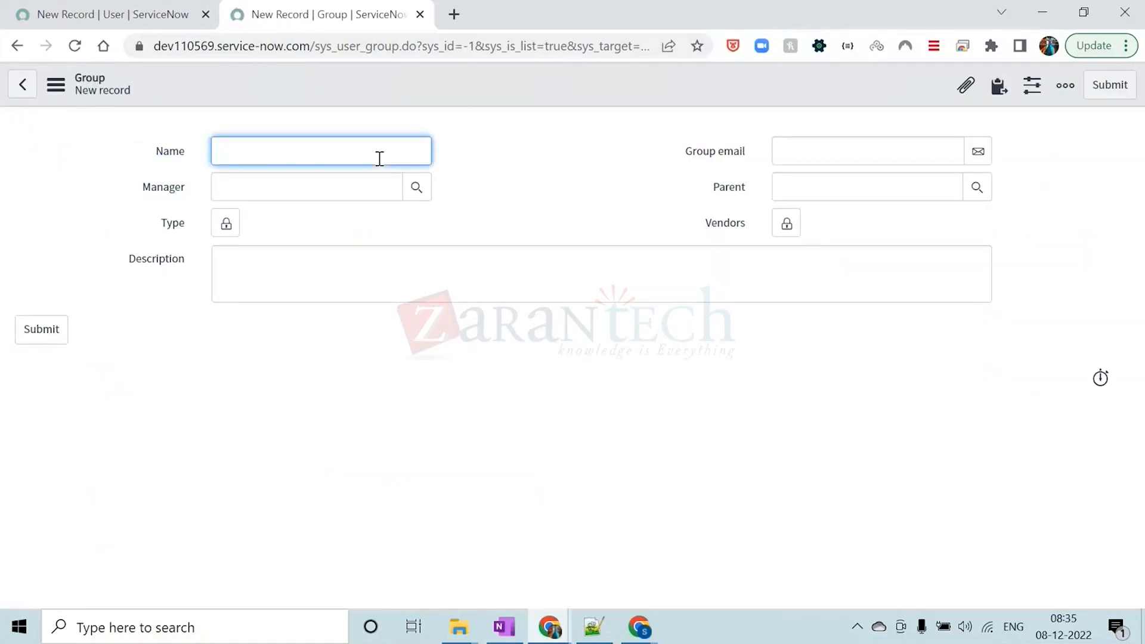
type("d")
key("Caps_Lock")
type("ATA")
key("Caps_Lock")
type("ata")
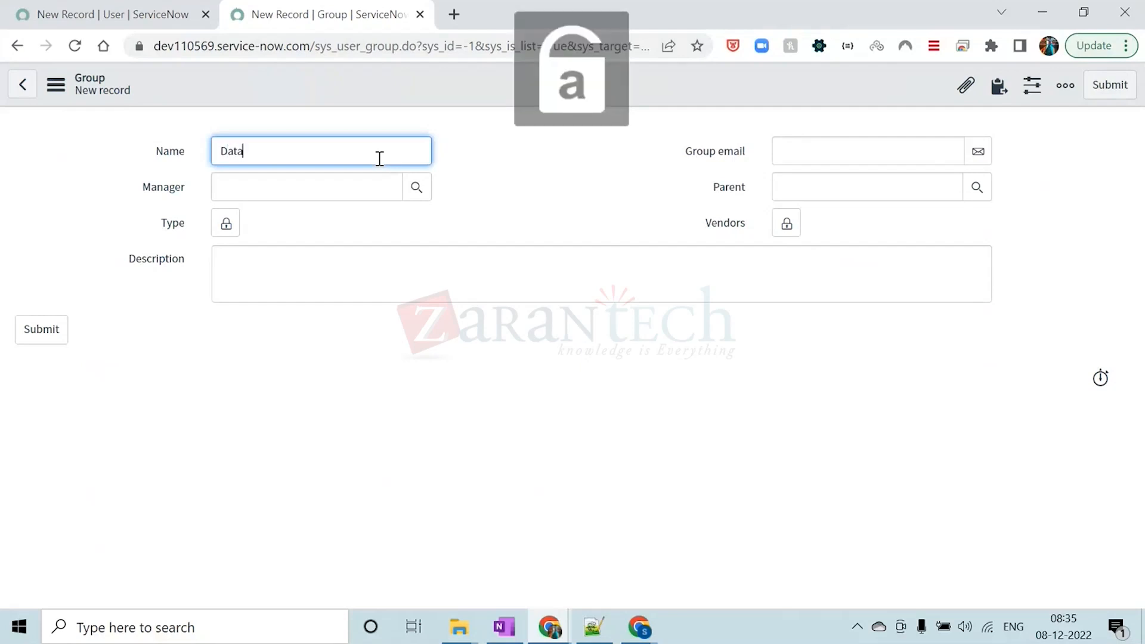
type("base")
key("Caps_Lock")
type("M")
key("Caps_Lock")
type("aintenance")
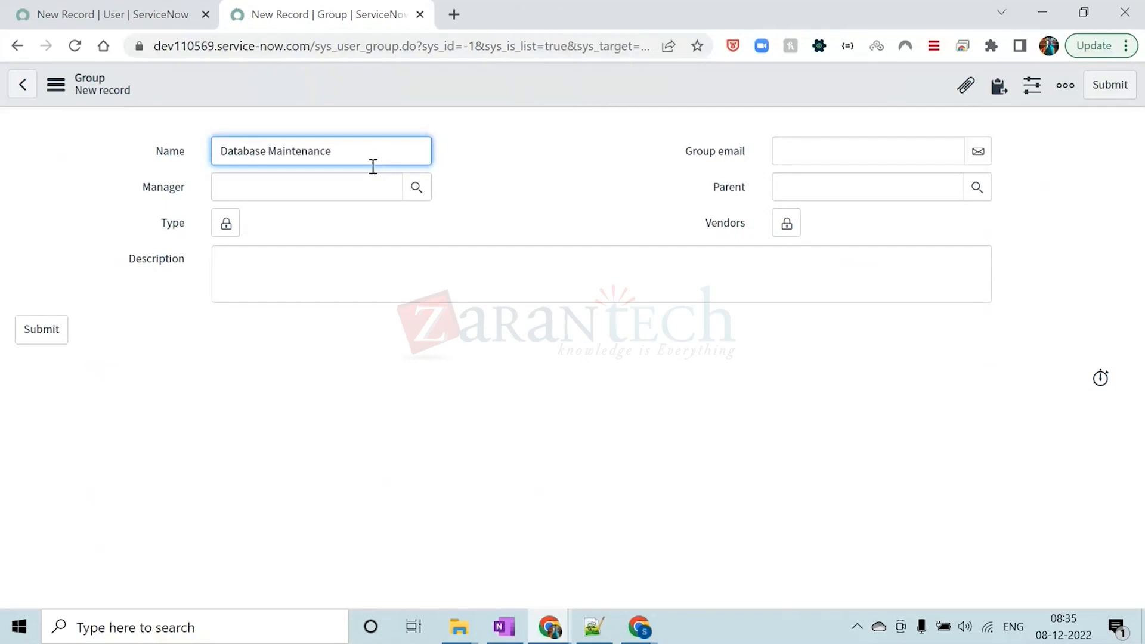
left_click(531, 153)
Look up the users list for the Manager field and assign a user from it as the group's manager
left_click(417, 188)
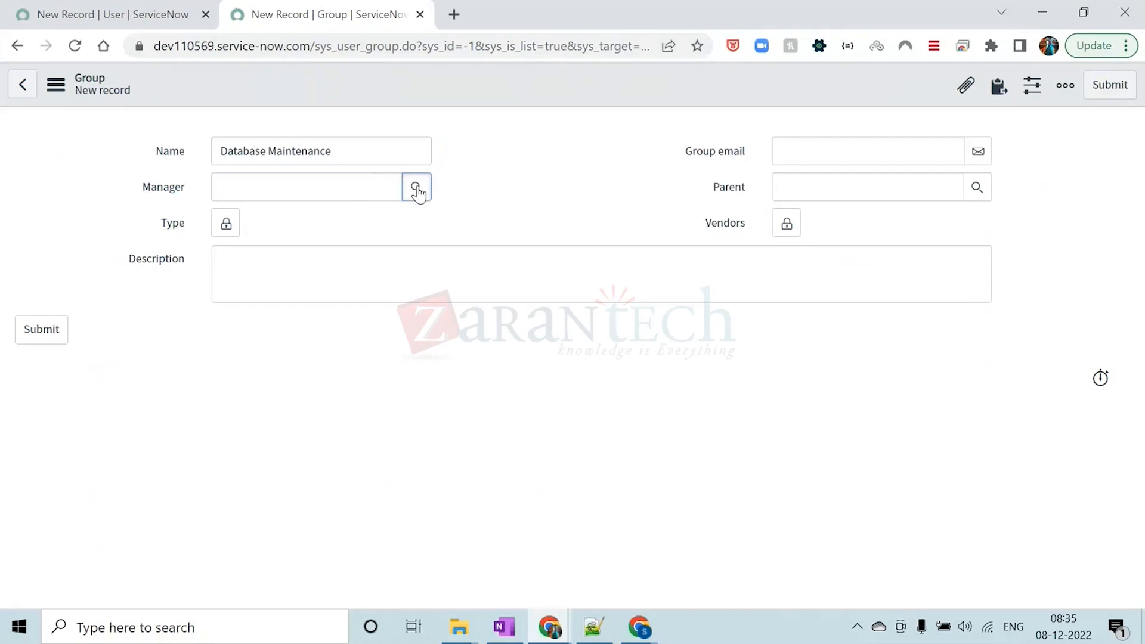
left_click_drag(253, 121, 327, 75)
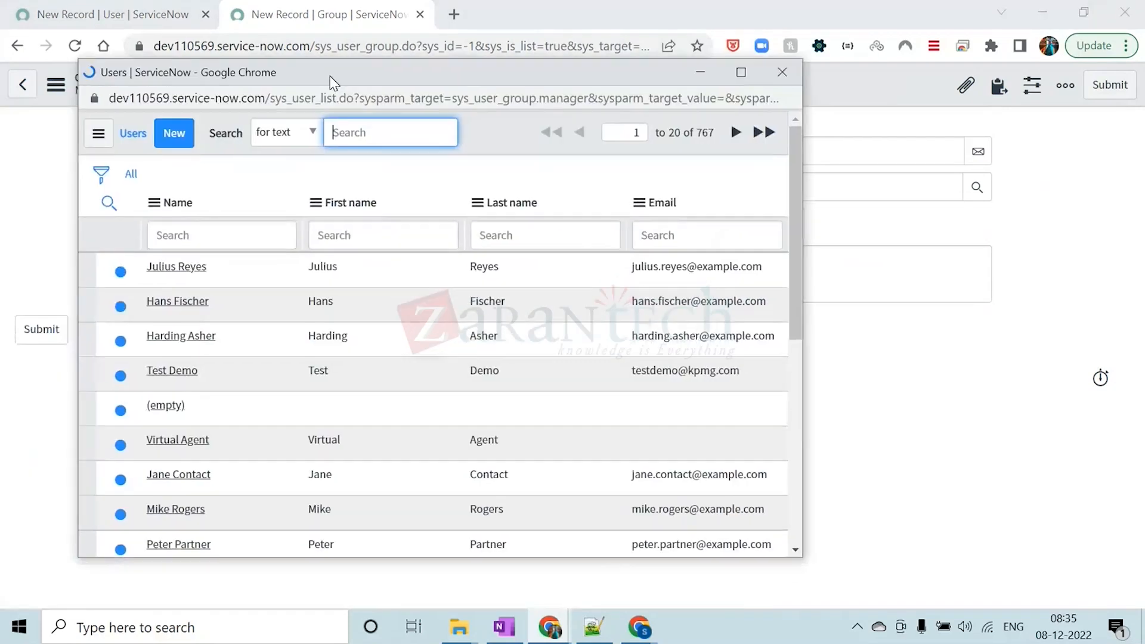
scroll(150, 355, "down", 5)
scroll(152, 360, "down", 3)
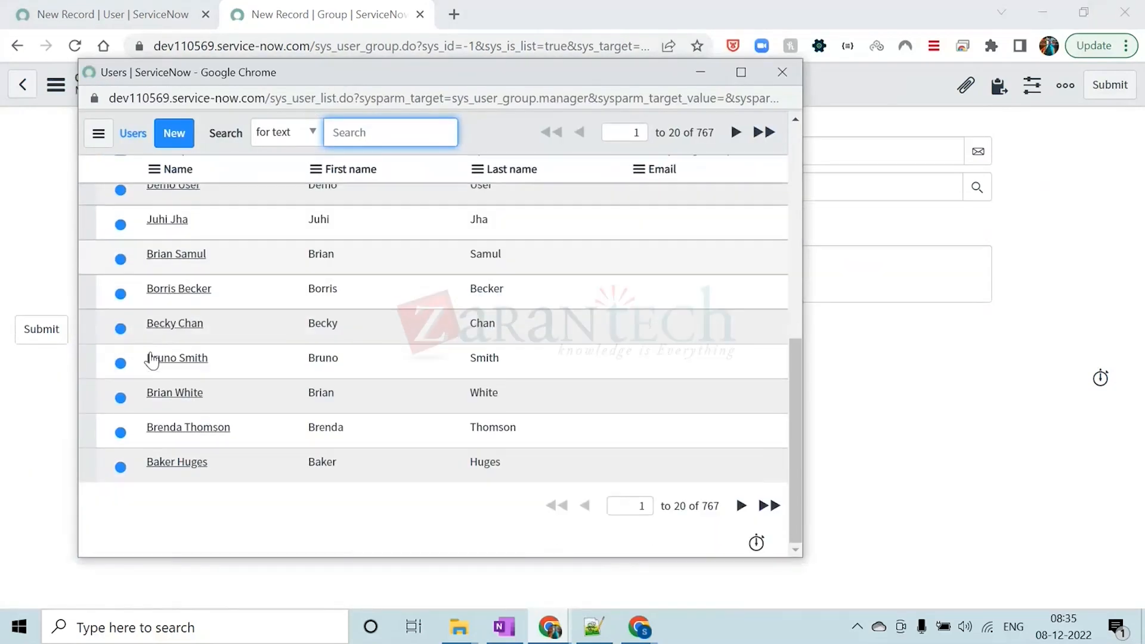
left_click(173, 427)
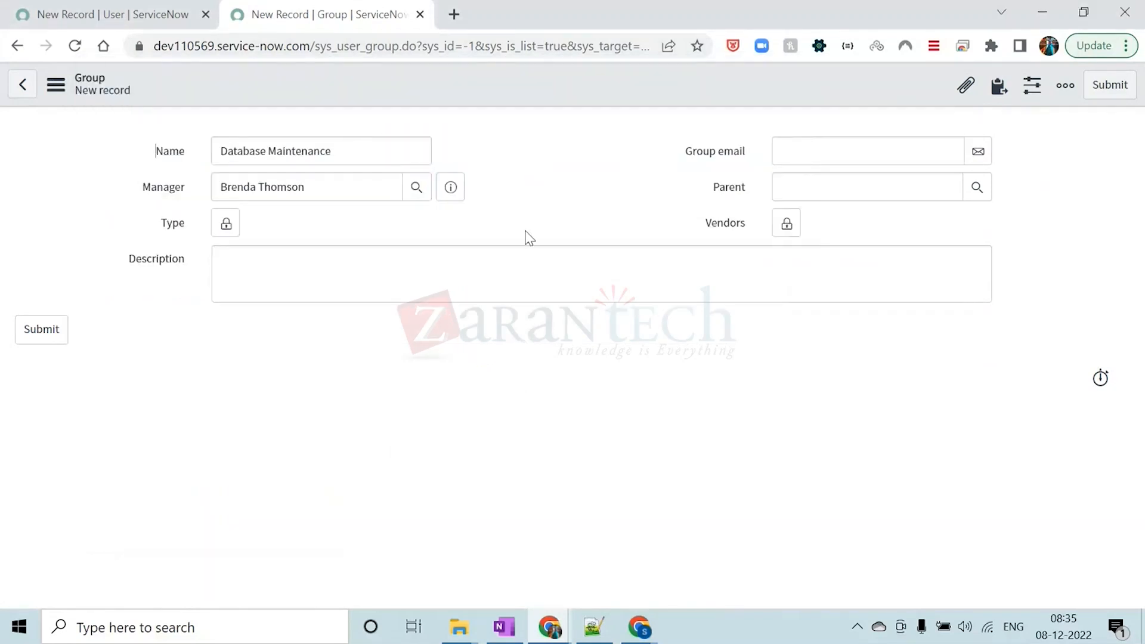
Unlock the group's Type field, view the available group types and close the field without choosing one
left_click(226, 223)
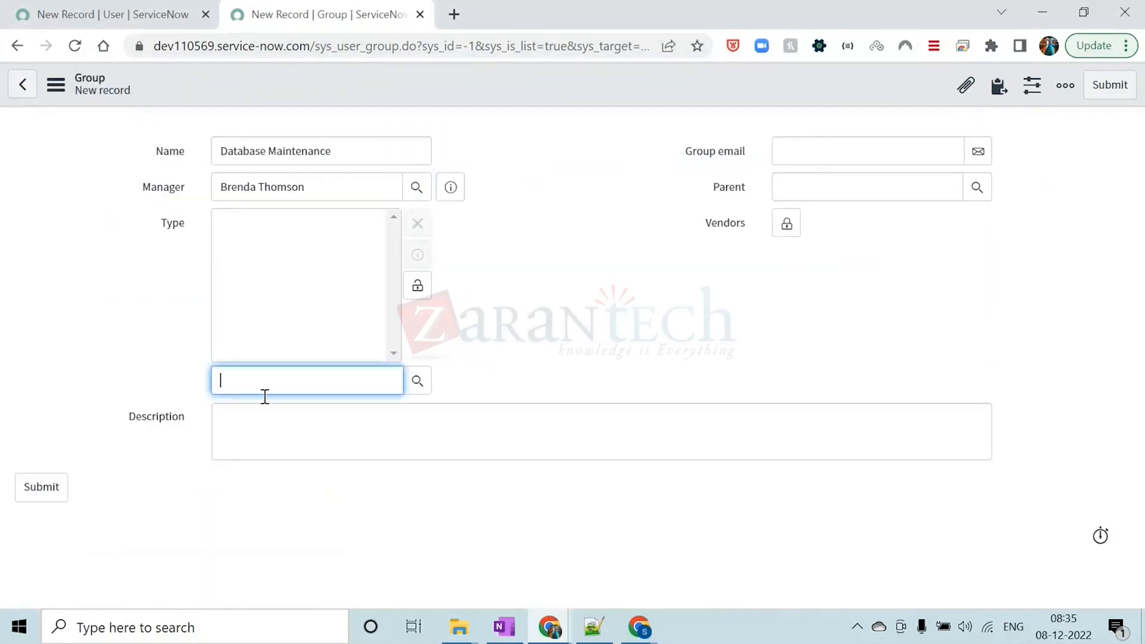
left_click(418, 380)
left_click_drag(283, 102, 283, 67)
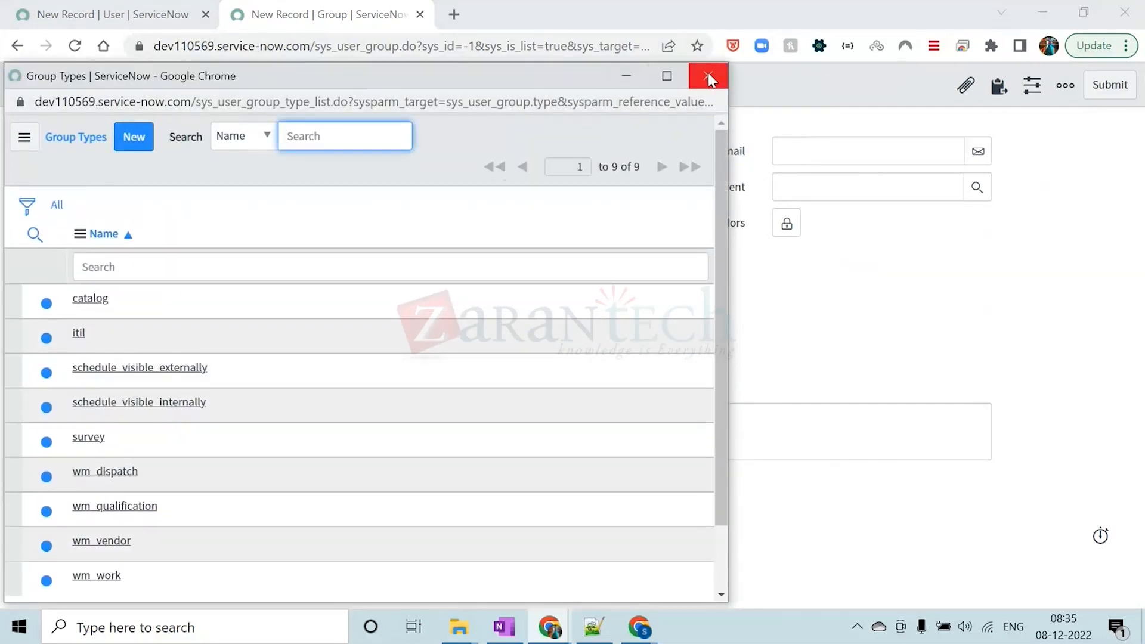
left_click(708, 76)
left_click(413, 284)
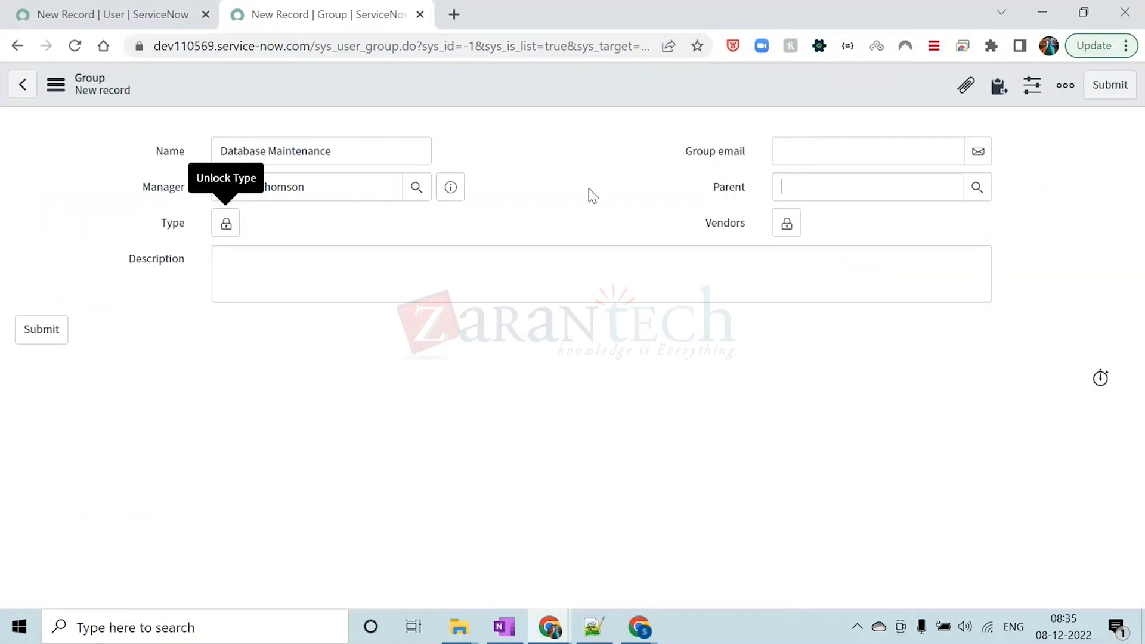
Enter "This group is responsible for maintaining database" as the new group's description
left_click(360, 269)
type("T")
key("Caps_Lock")
type("his is")
type("gr")
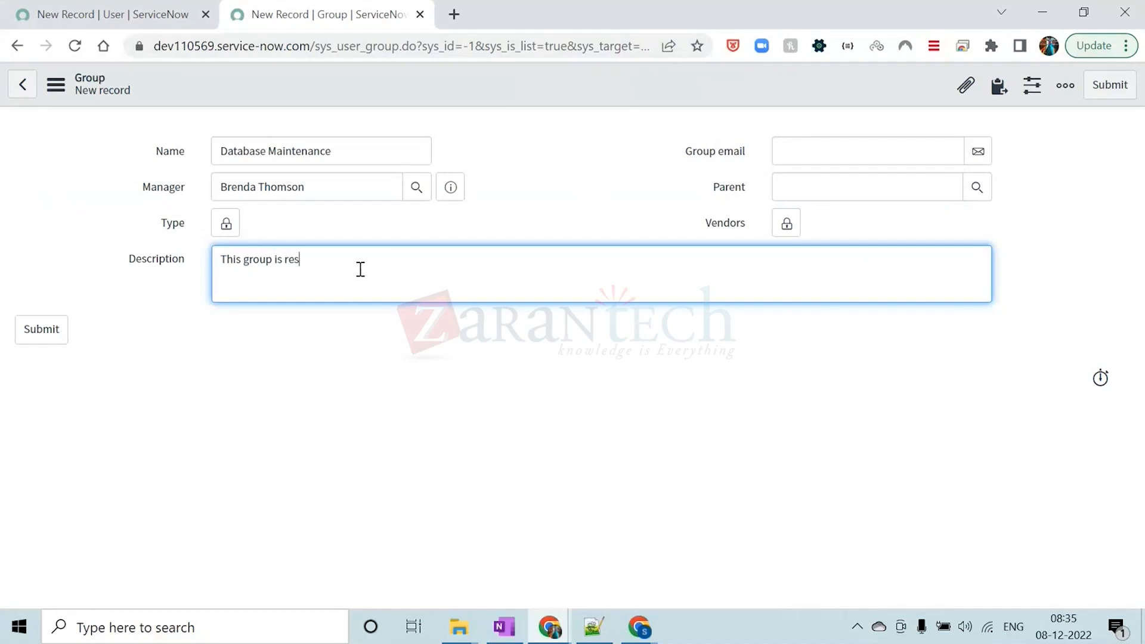
type("ib")
type("g databs")
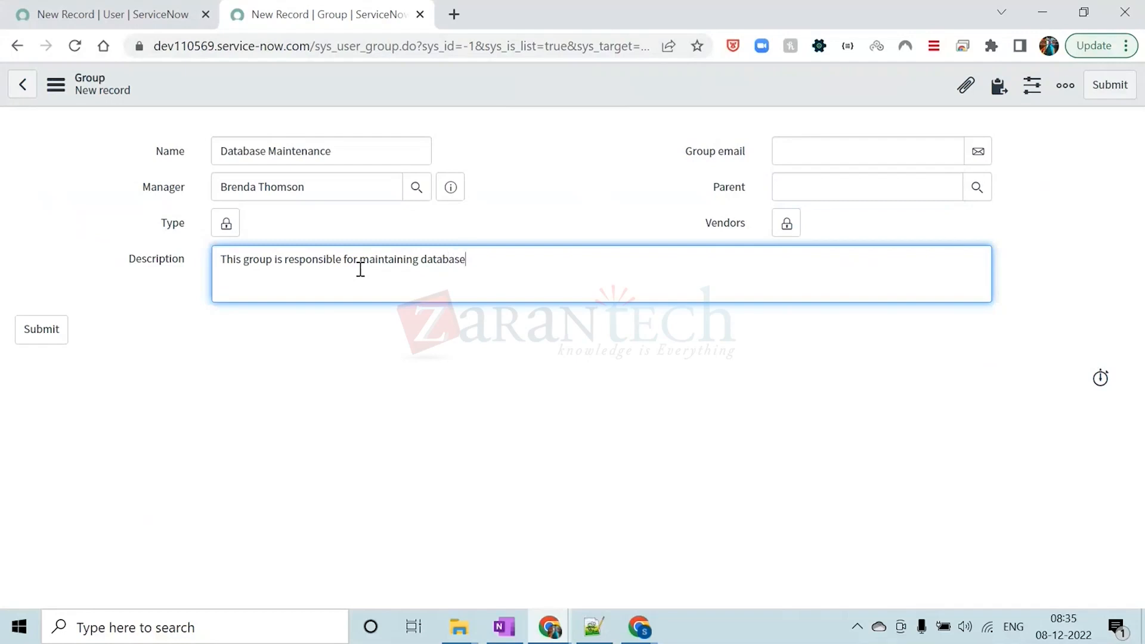
Save the Database Maintenance group while keeping its record open
left_click(510, 148)
right_click(497, 75)
left_click(527, 90)
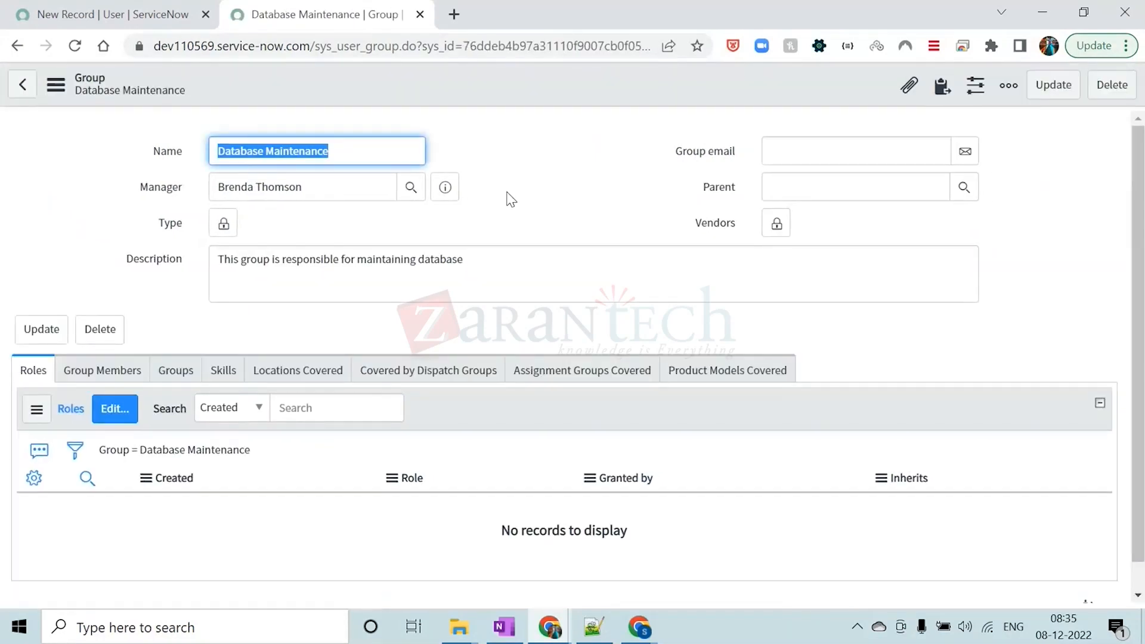
left_click(525, 158)
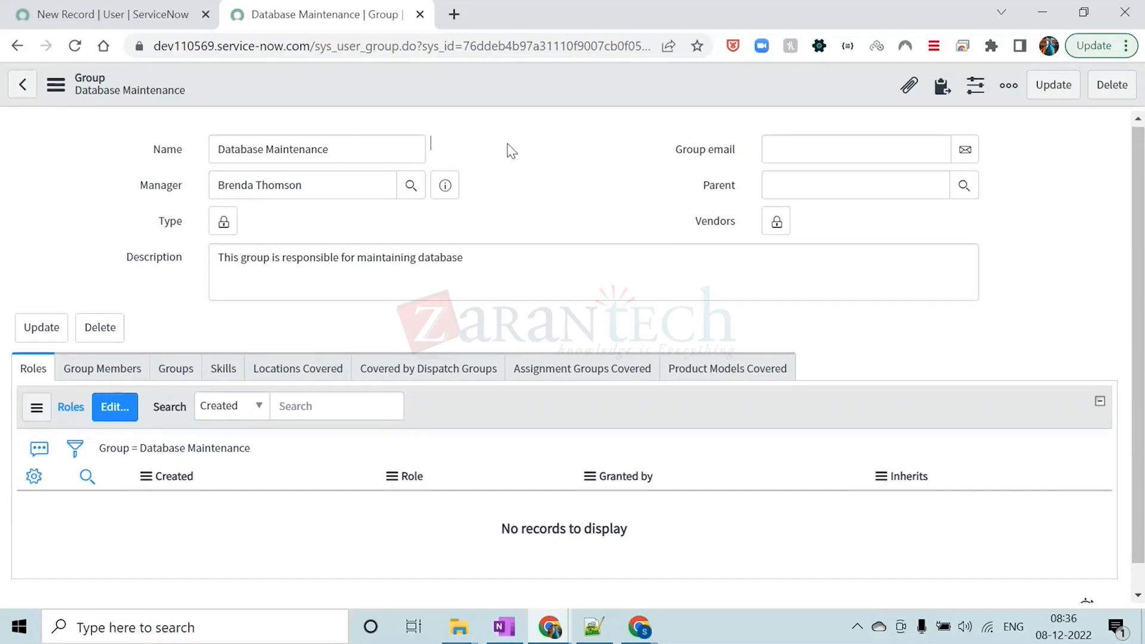
Bring up the Group Members related list of the Database Maintenance group and open it for editing
scroll(512, 150, "down", 1)
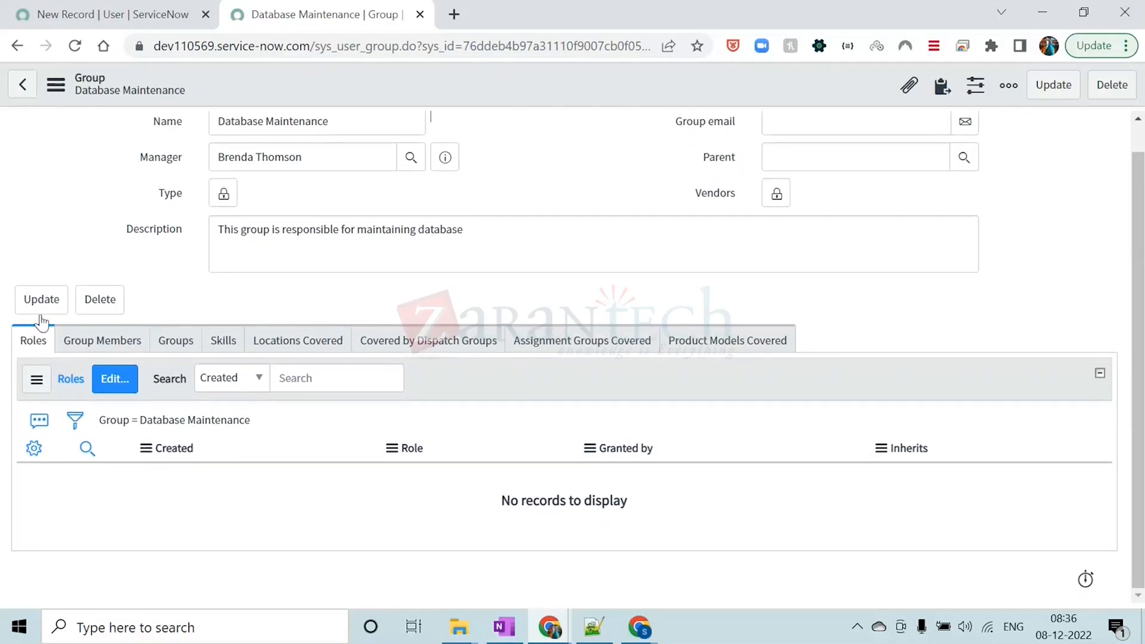
left_click(89, 345)
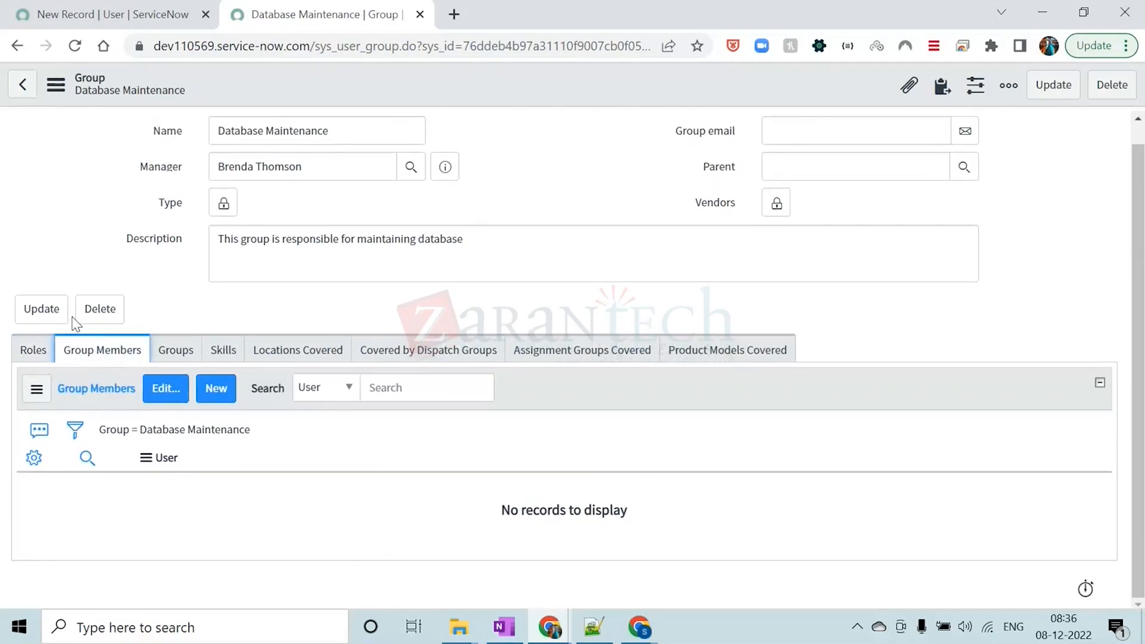
scroll(164, 295, "up", 1)
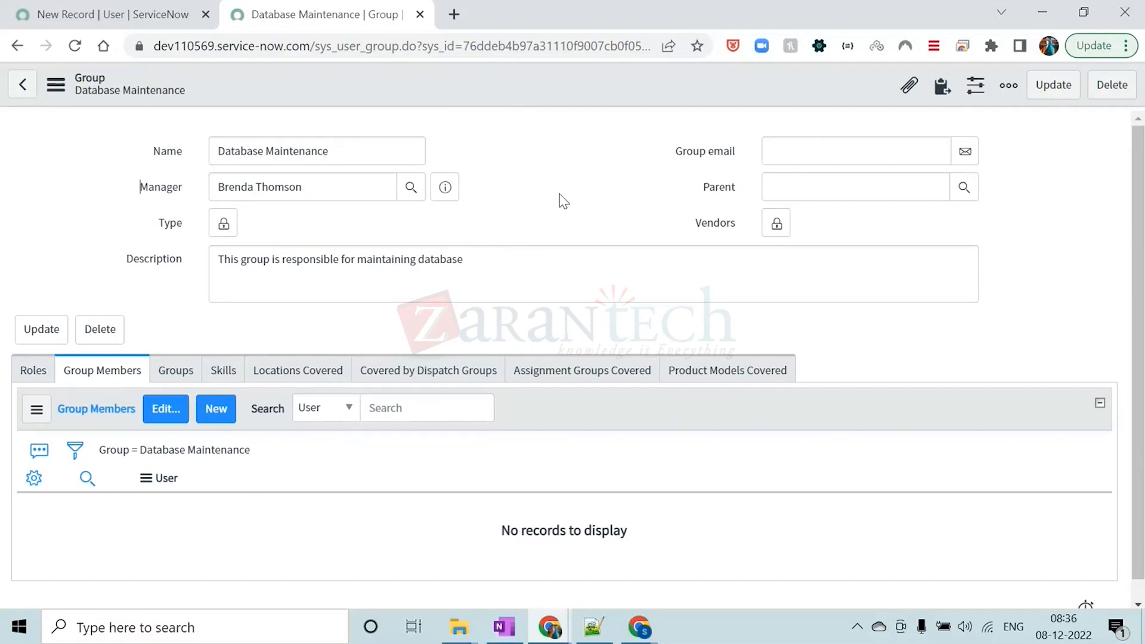
left_click(154, 418)
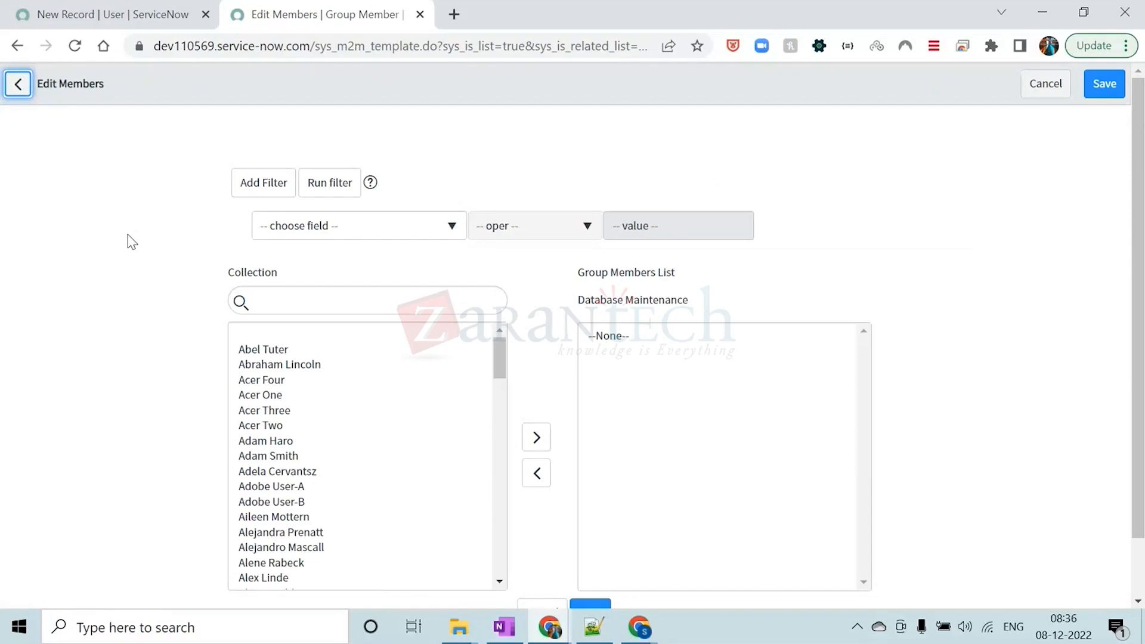
Add three users from the collection to the Database Maintenance group's members list and save the membership
scroll(272, 403, "down", 4)
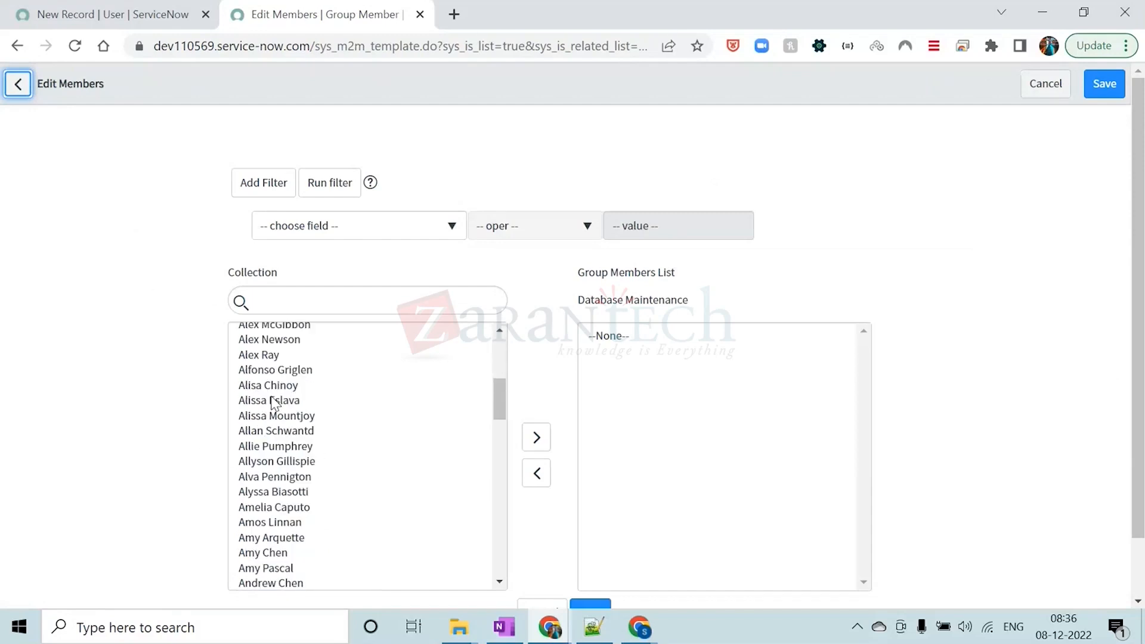
scroll(272, 403, "down", 5)
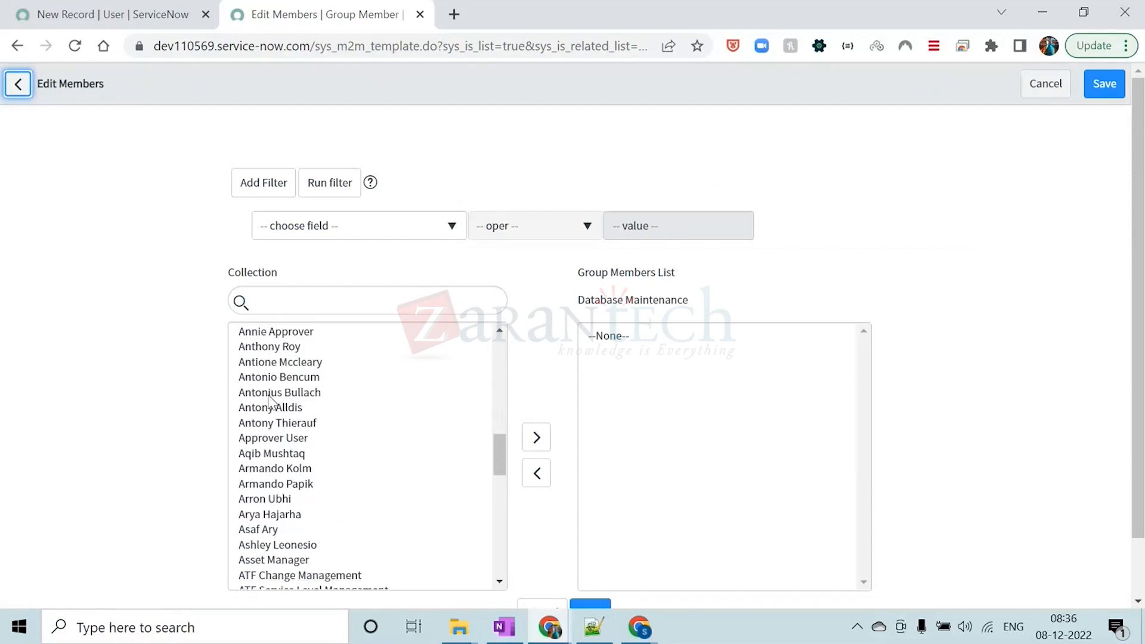
double_click(279, 455)
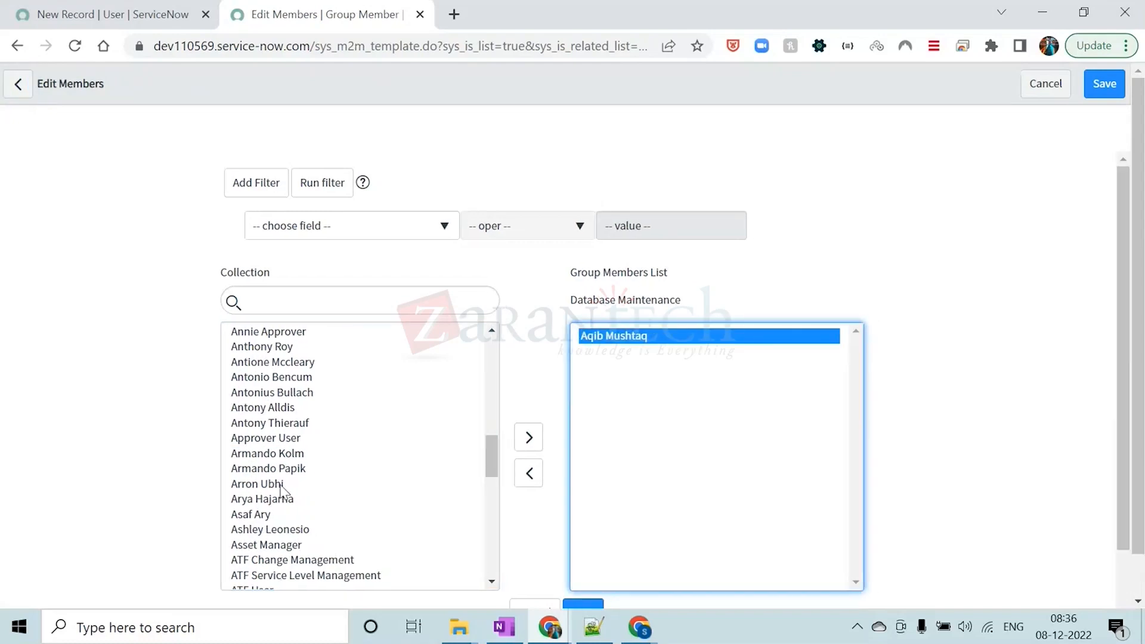
double_click(280, 486)
scroll(281, 507, "down", 5)
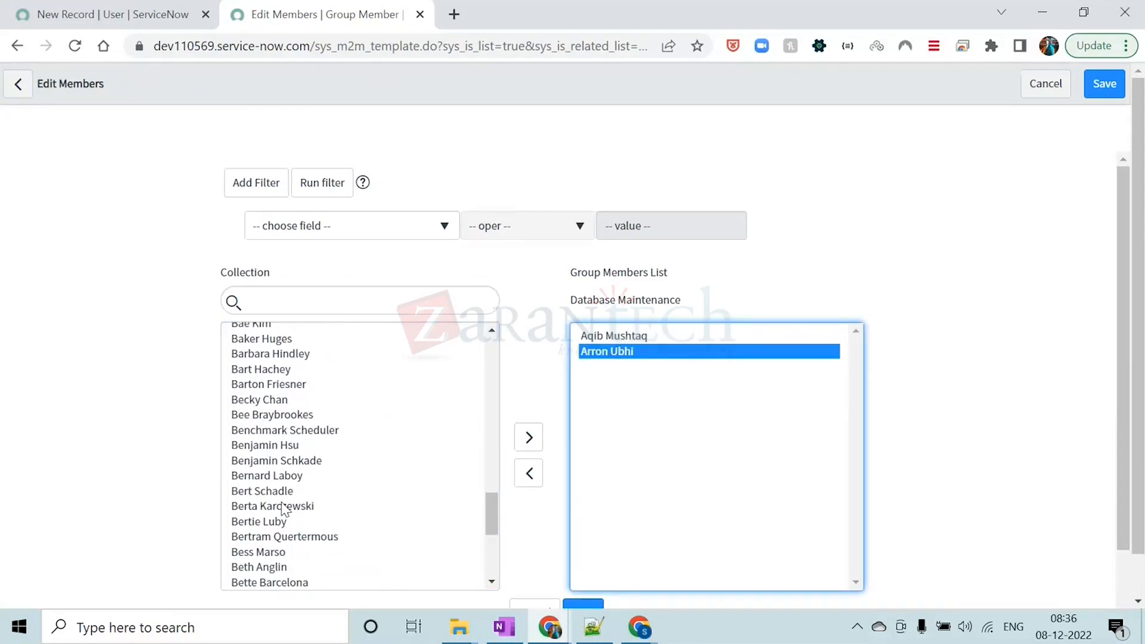
double_click(267, 492)
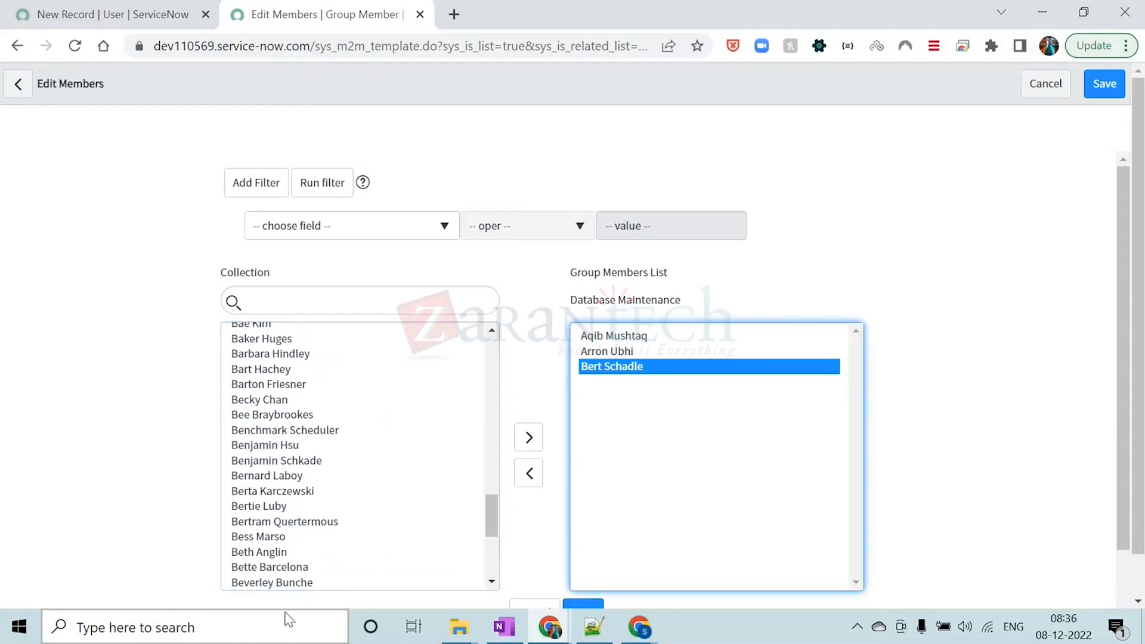
left_click(967, 303)
scroll(969, 311, "down", 2)
left_click(583, 496)
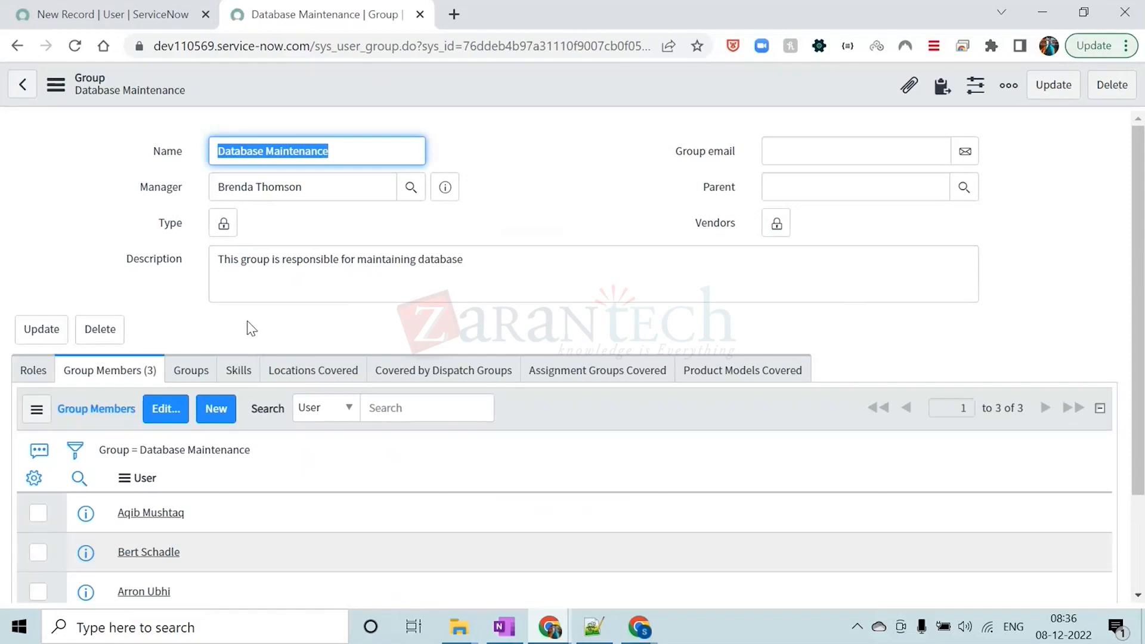
Review the three group members, the description and the Roles related list on the Database Maintenance record
scroll(251, 328, "down", 2)
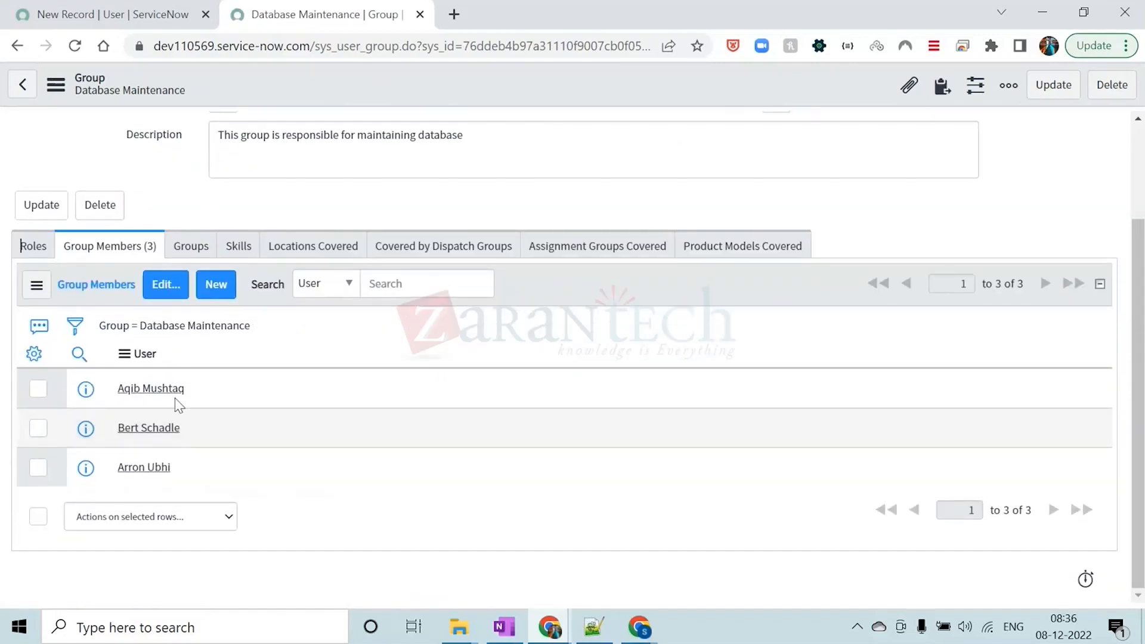
left_click_drag(196, 388, 119, 389)
left_click_drag(190, 427, 119, 427)
left_click_drag(173, 467, 121, 469)
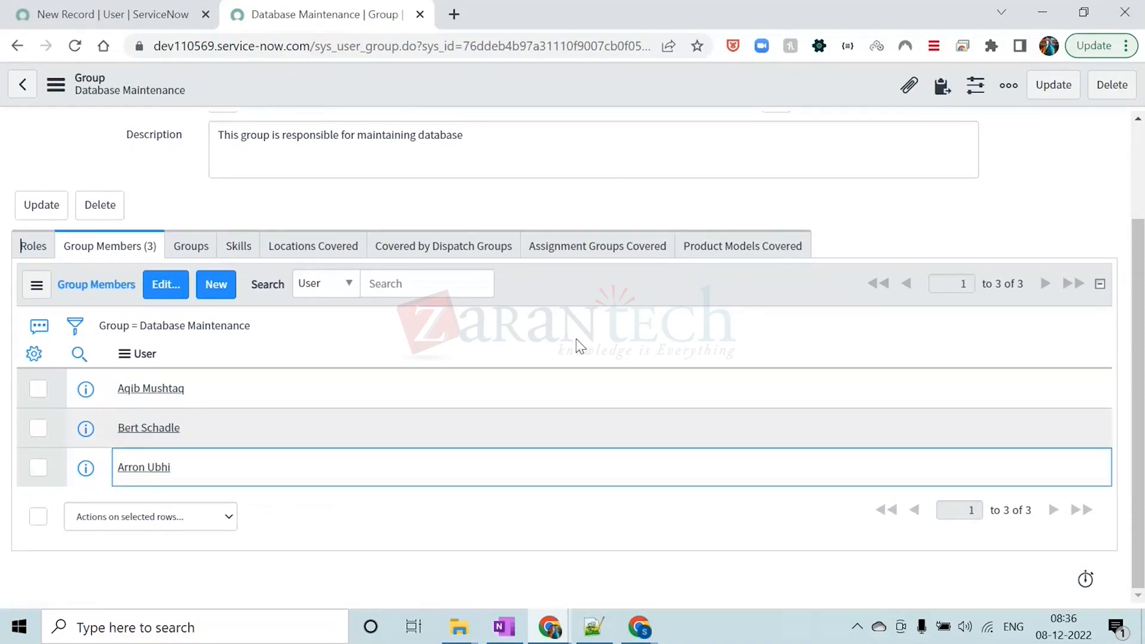
scroll(575, 345, "up", 2)
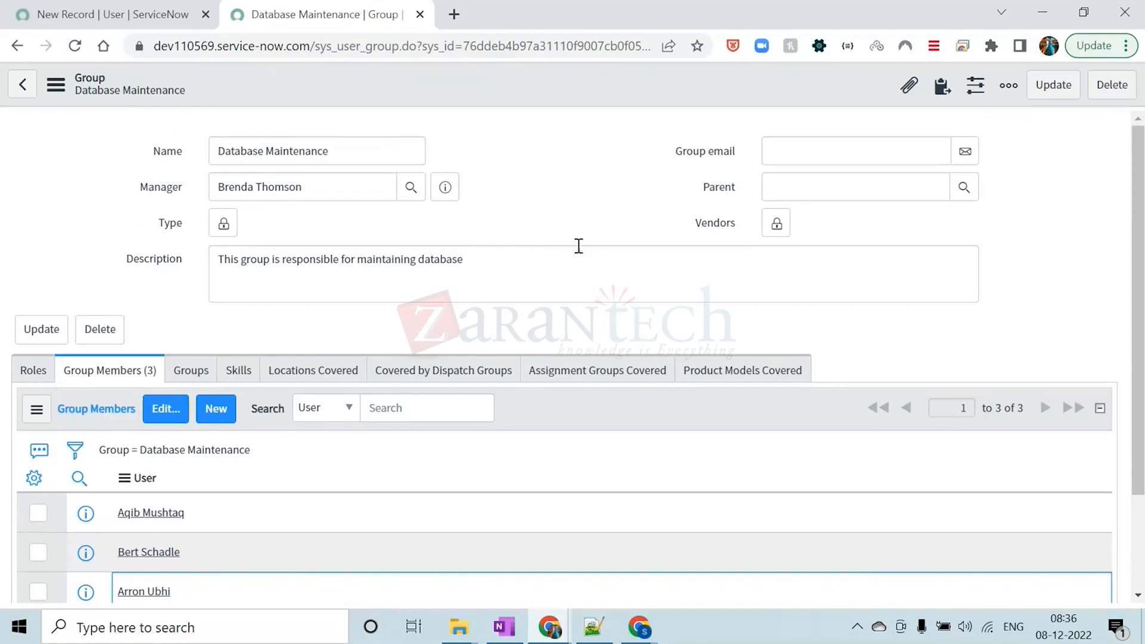
scroll(486, 376, "down", 2)
scroll(485, 378, "up", 2)
left_click(81, 261)
scroll(82, 260, "down", 2)
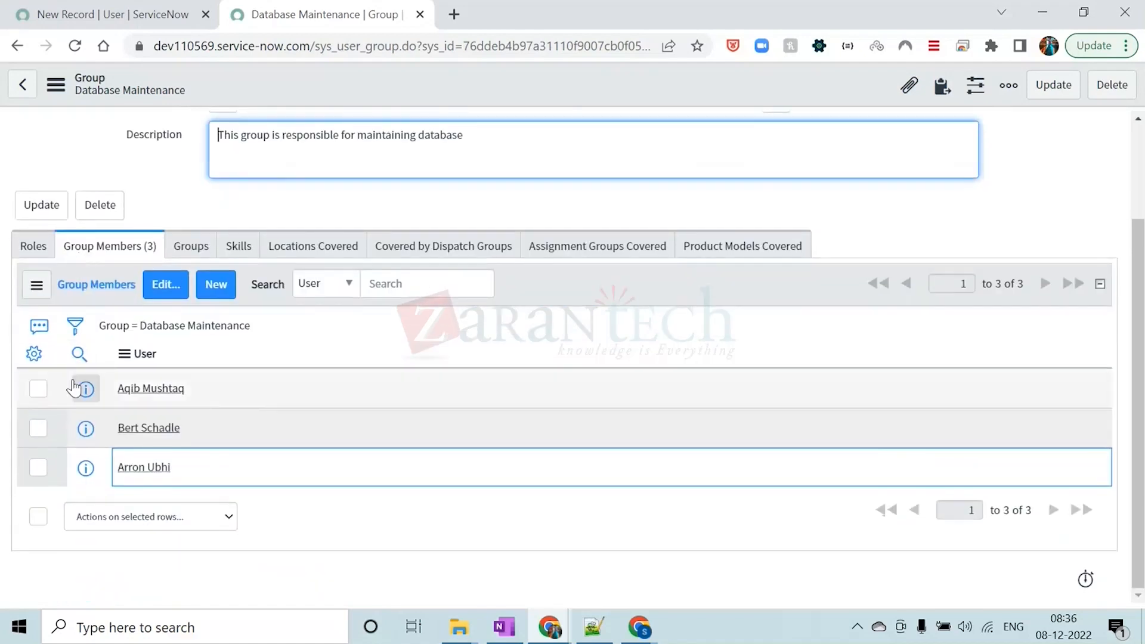
left_click(29, 245)
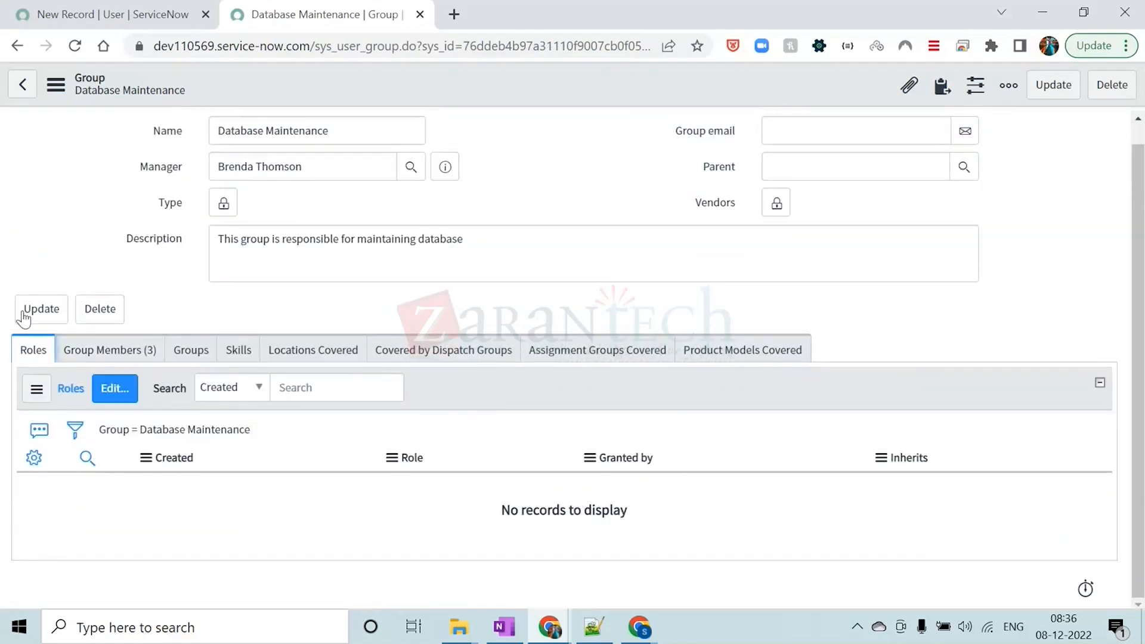
left_click(92, 348)
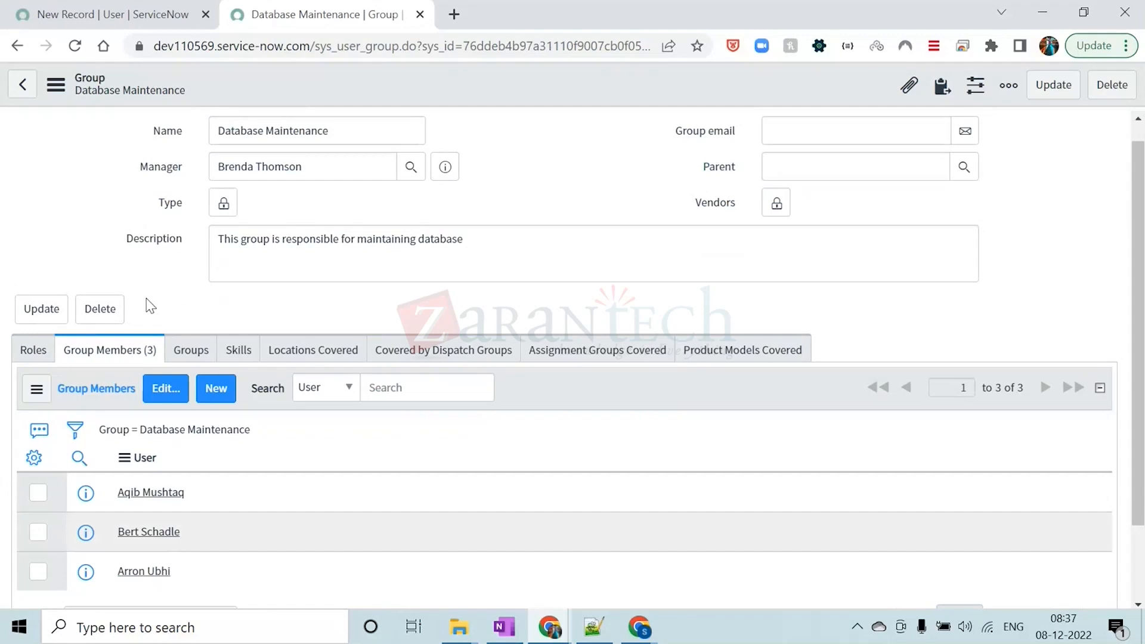
Edit the Database Maintenance group's roles, find itil in the collection, add it to the Roles List and save
left_click(34, 352)
left_click(114, 398)
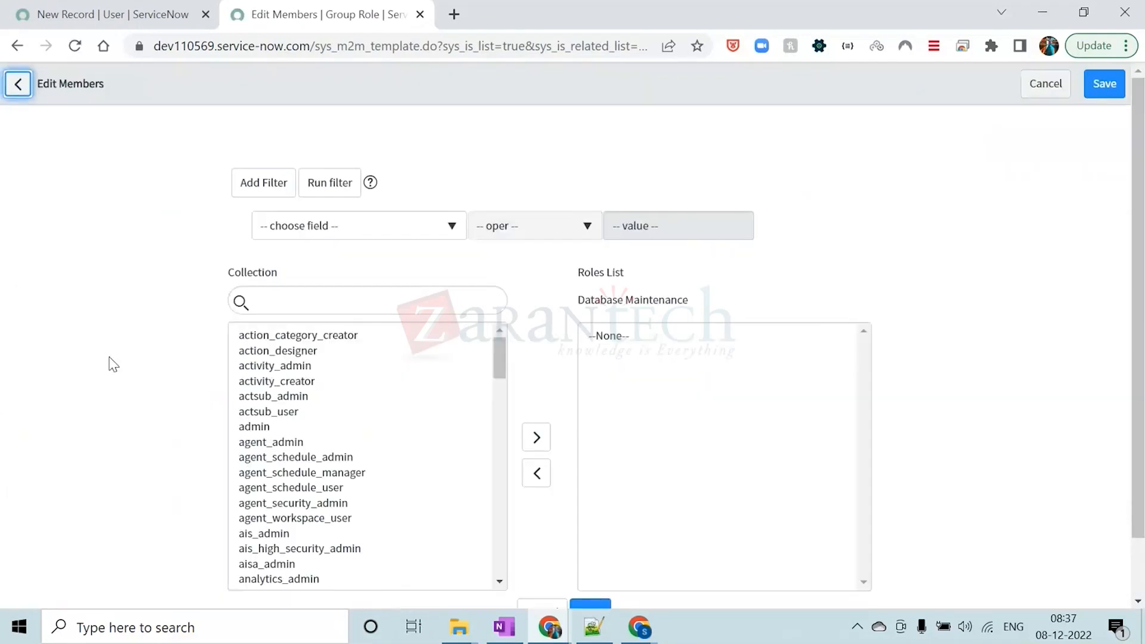
scroll(352, 415, "down", 6)
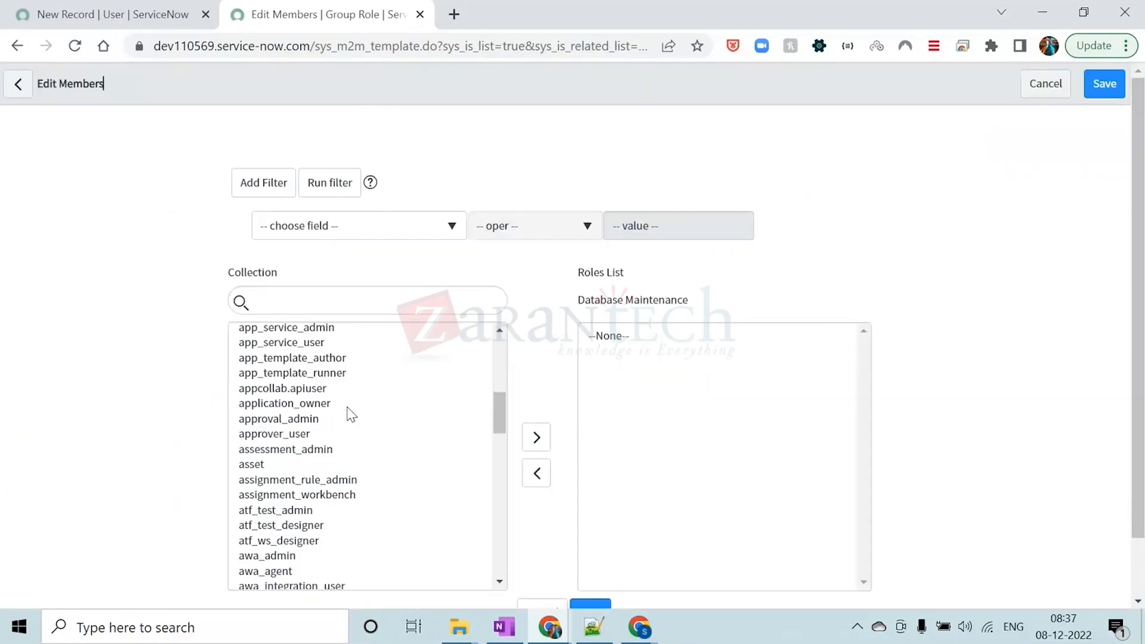
left_click(329, 300)
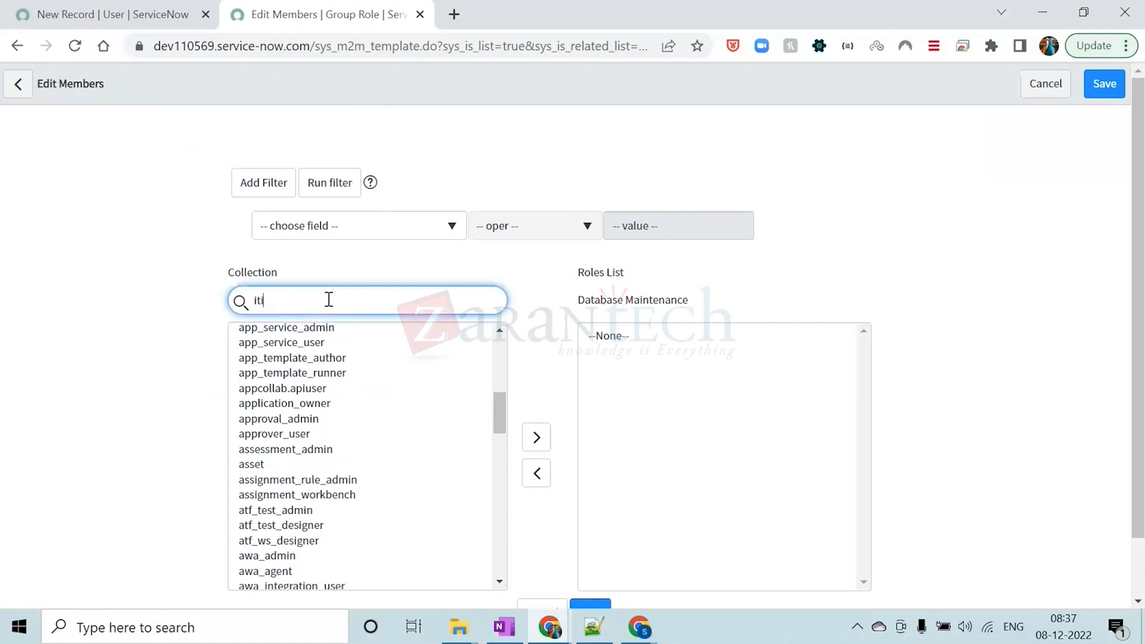
left_click(292, 332)
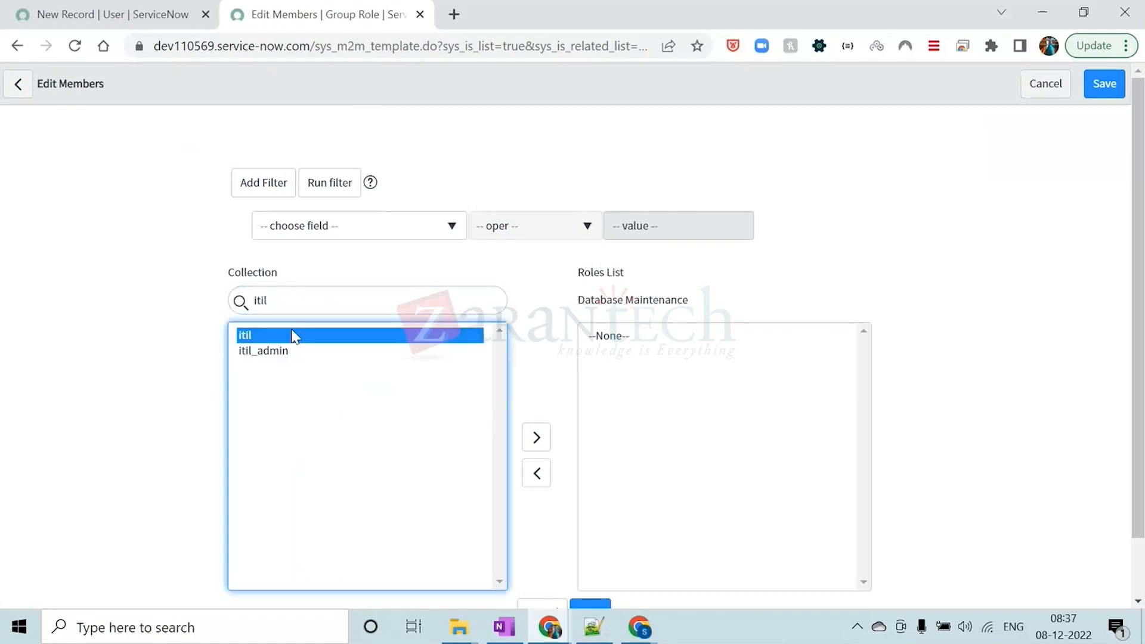
left_click(536, 437)
scroll(760, 525, "down", 1)
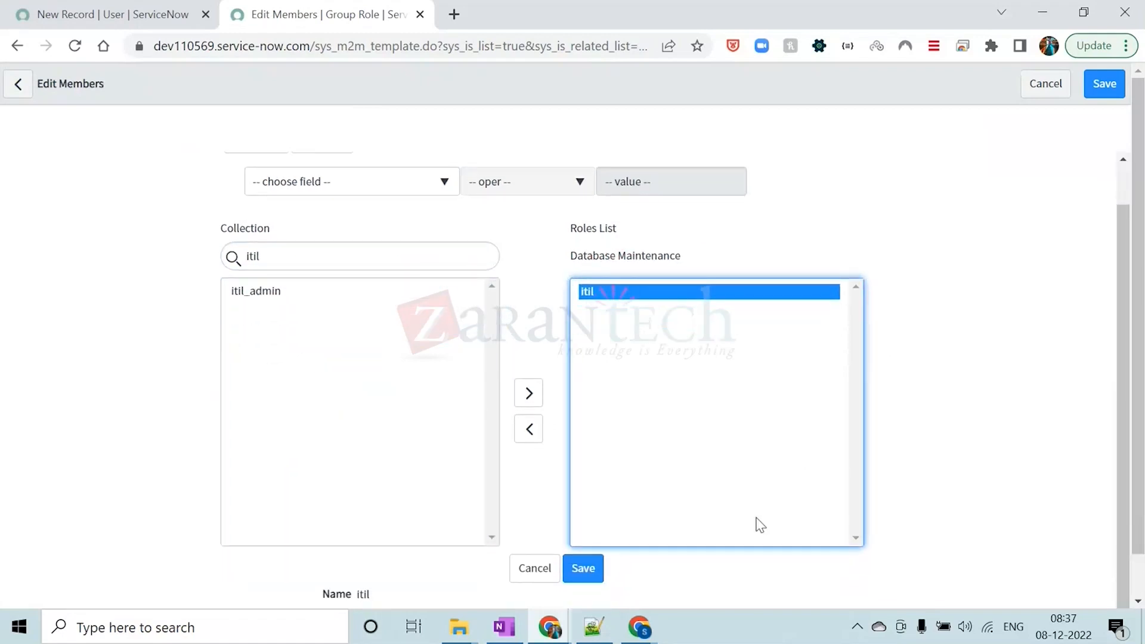
left_click(587, 570)
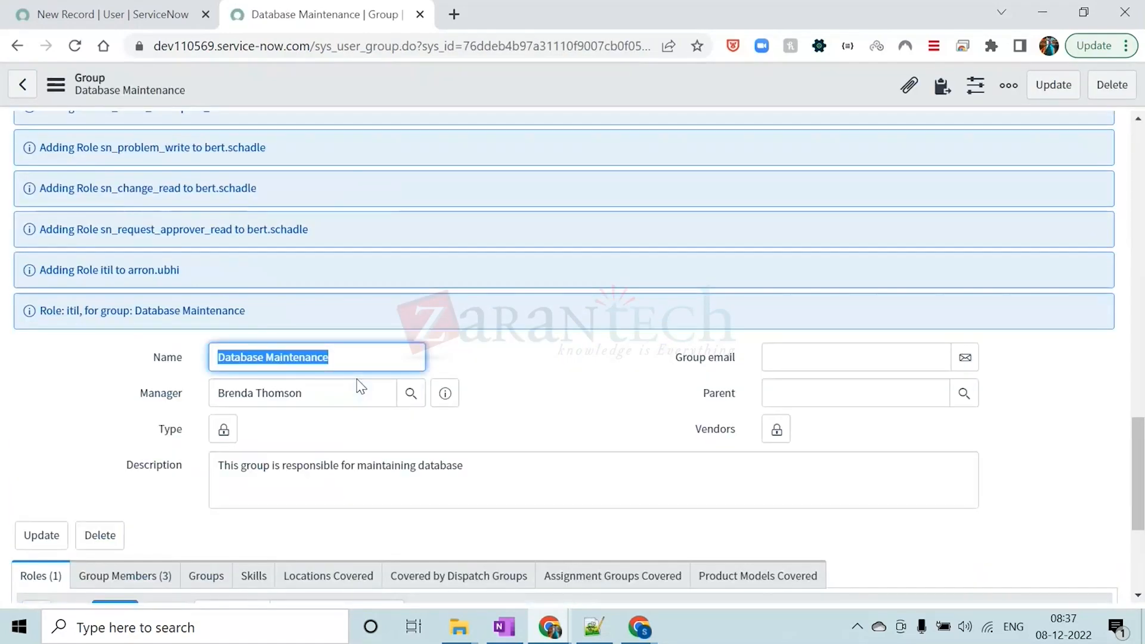
Examine the role assignment messages, the Group Members list and the itil entry in Roles to see how members inherit the group's role
scroll(358, 387, "up", 15)
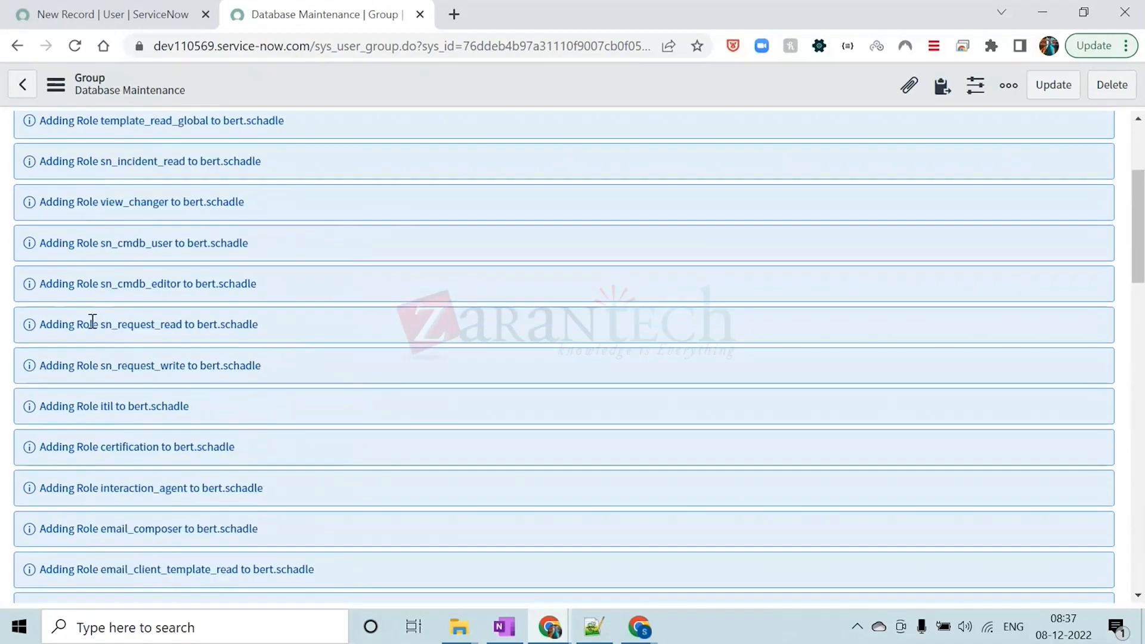
scroll(268, 353, "down", 15)
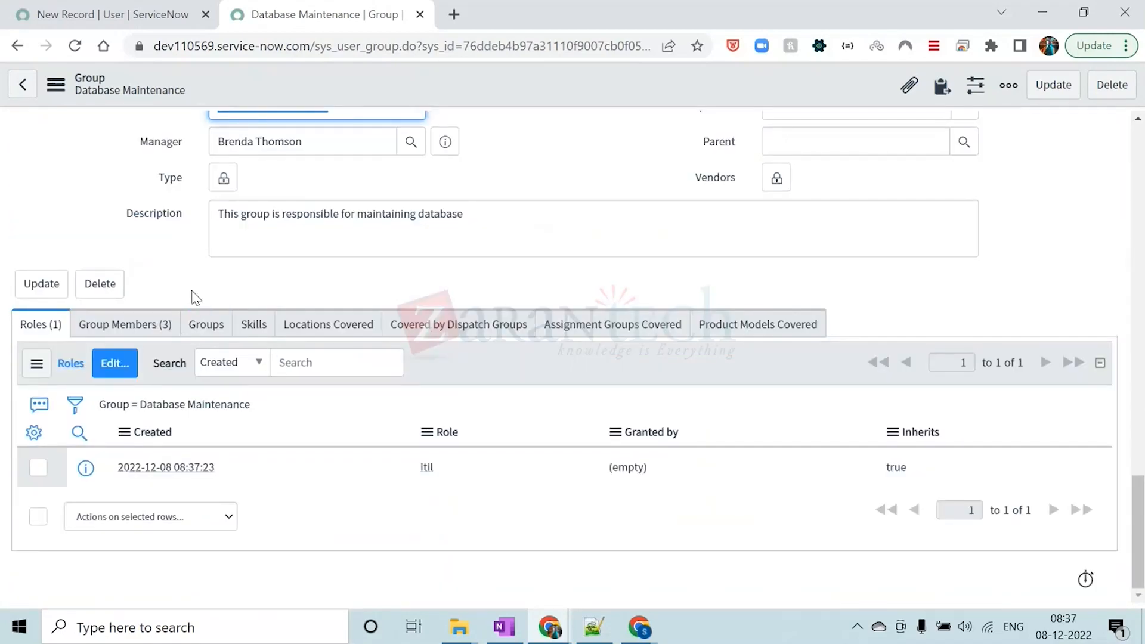
left_click(146, 339)
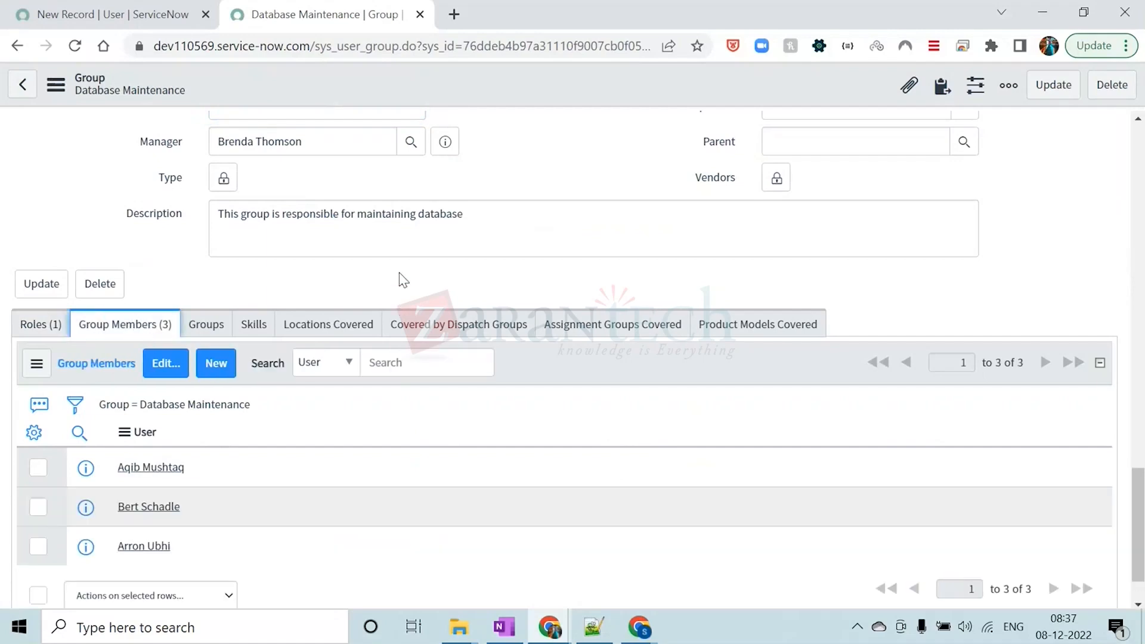
left_click_drag(150, 471, 117, 468)
left_click(41, 325)
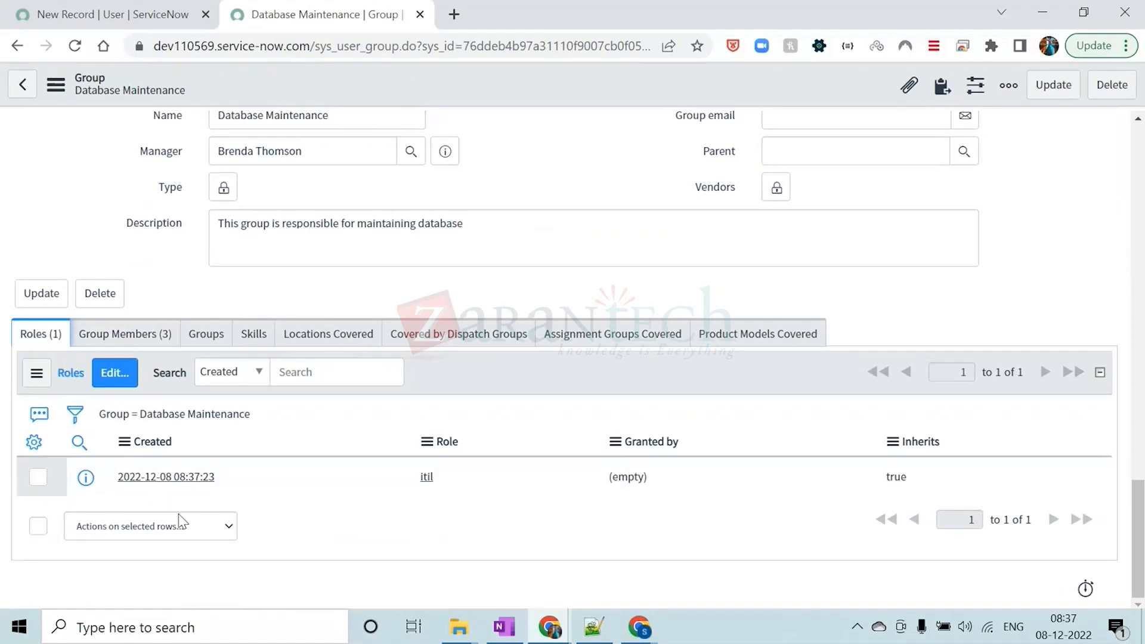
left_click_drag(419, 477, 417, 479)
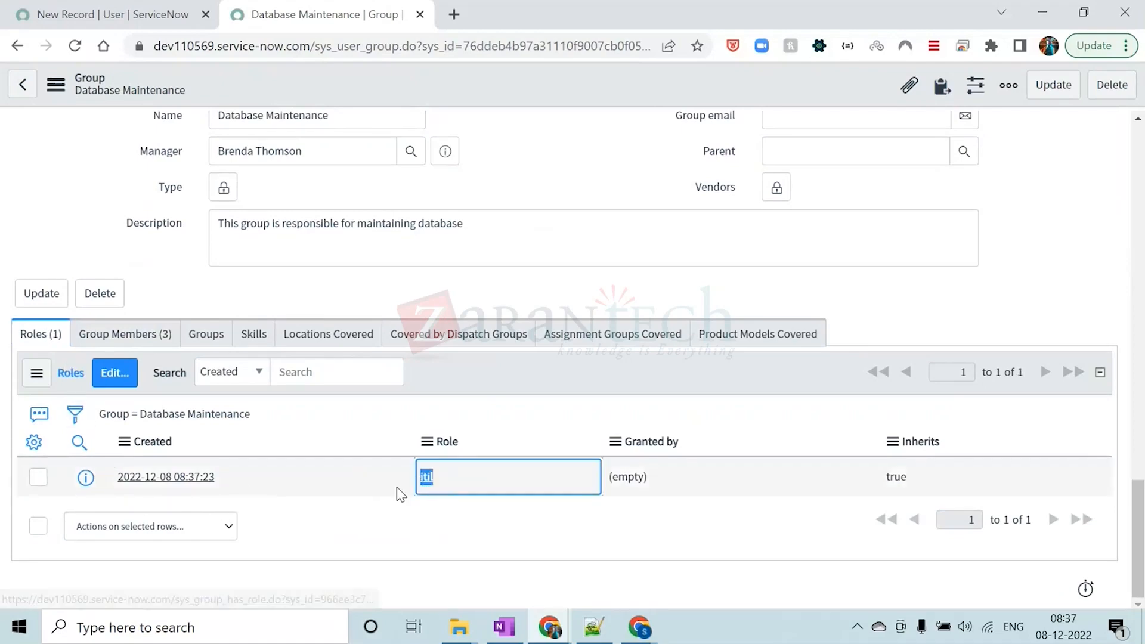
scroll(382, 475, "up", 6)
scroll(343, 465, "down", 1)
scroll(388, 469, "up", 5)
scroll(403, 456, "up", 10)
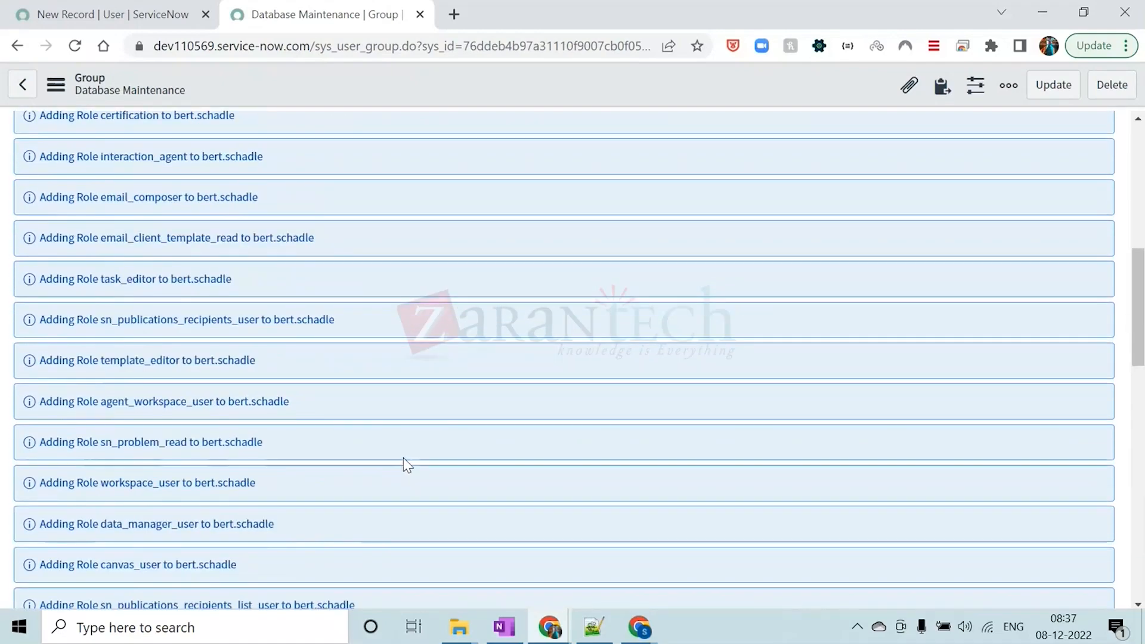
Dismiss the role messages and examine the Database Maintenance group's itil role, its name and the users in Group Members
left_click(1094, 159)
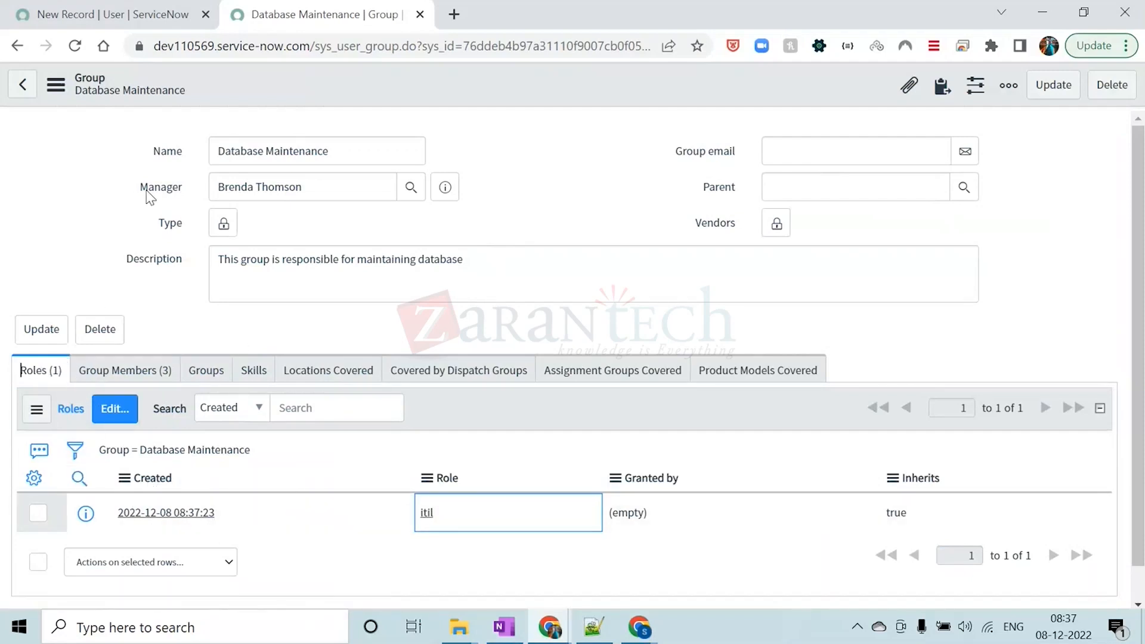
double_click(450, 512)
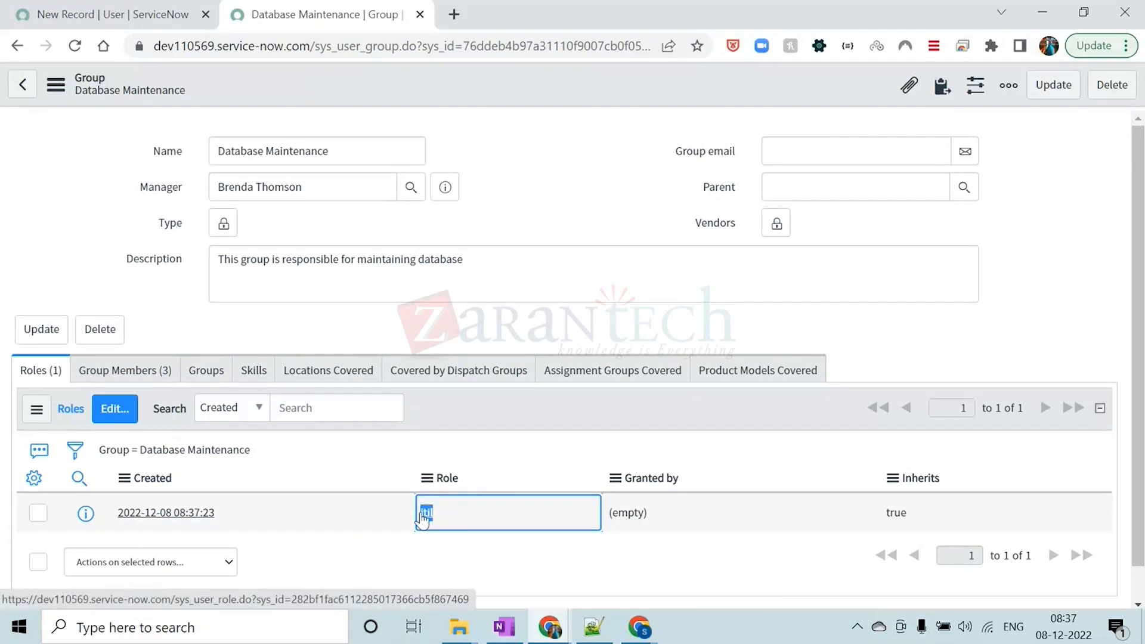
left_click_drag(352, 151, 220, 156)
left_click_drag(336, 153, 222, 151)
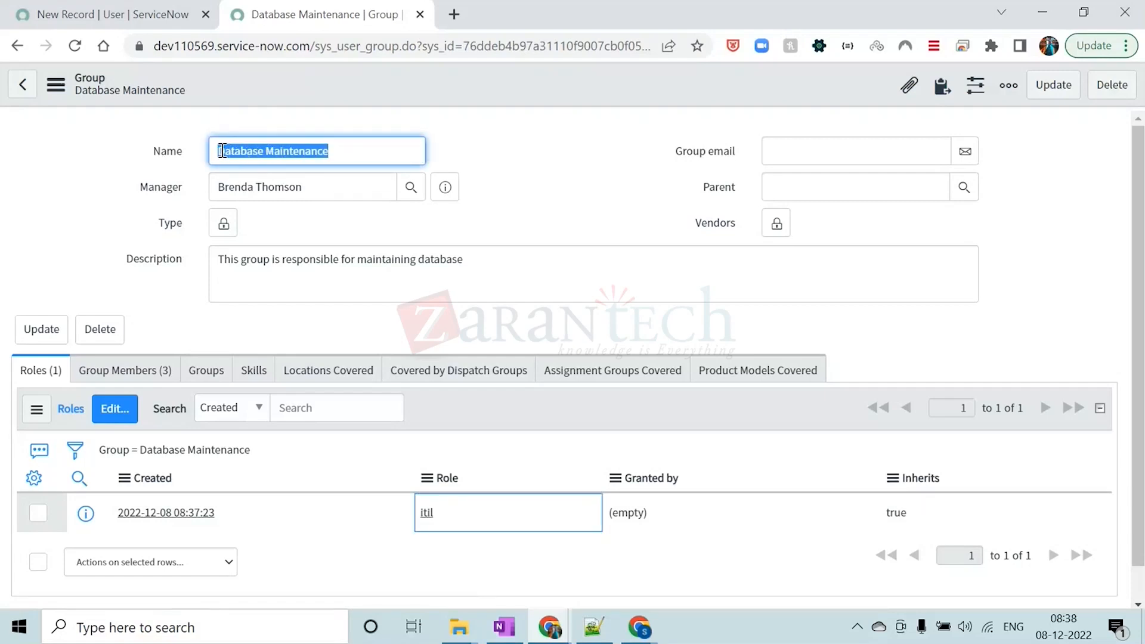
left_click(131, 369)
scroll(179, 388, "down", 2)
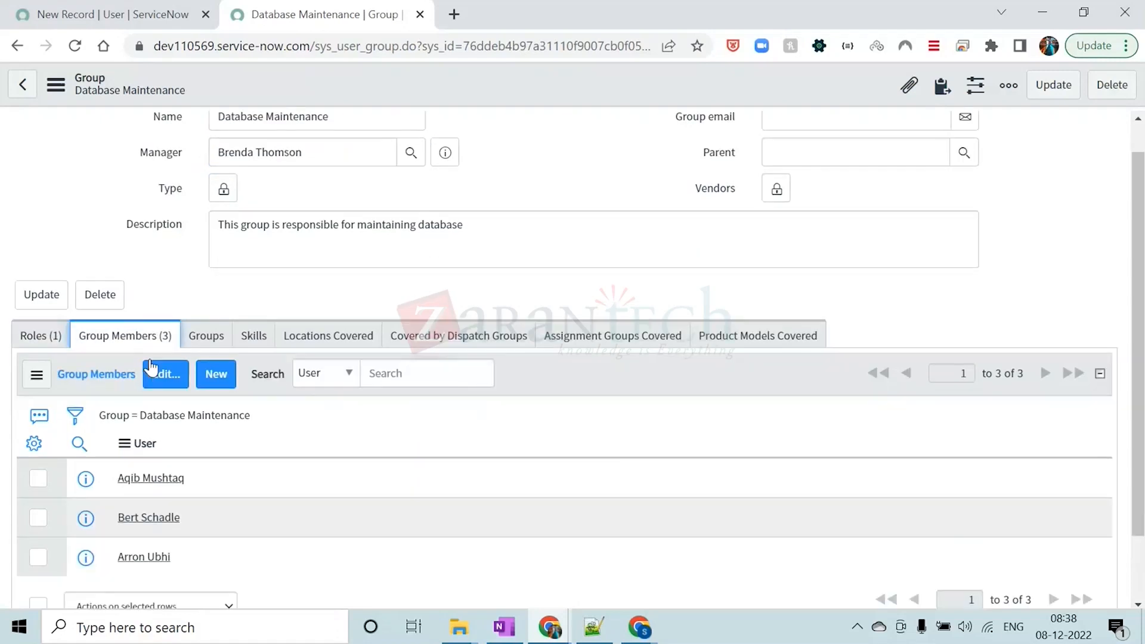
left_click_drag(185, 398, 118, 397)
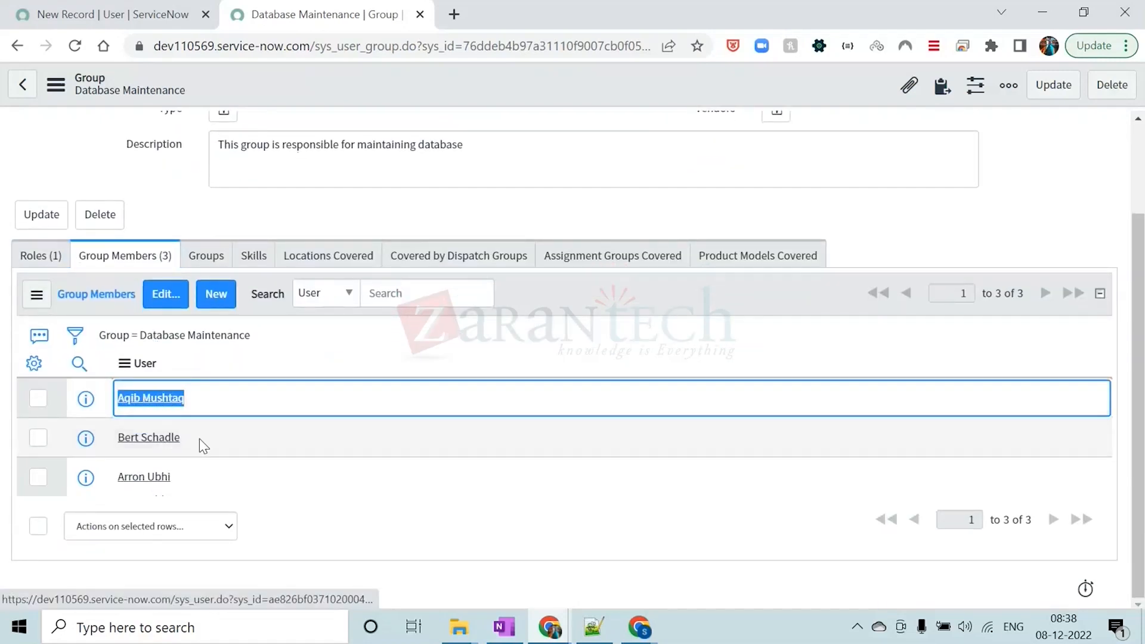
left_click_drag(199, 442, 117, 437)
left_click_drag(181, 477, 118, 477)
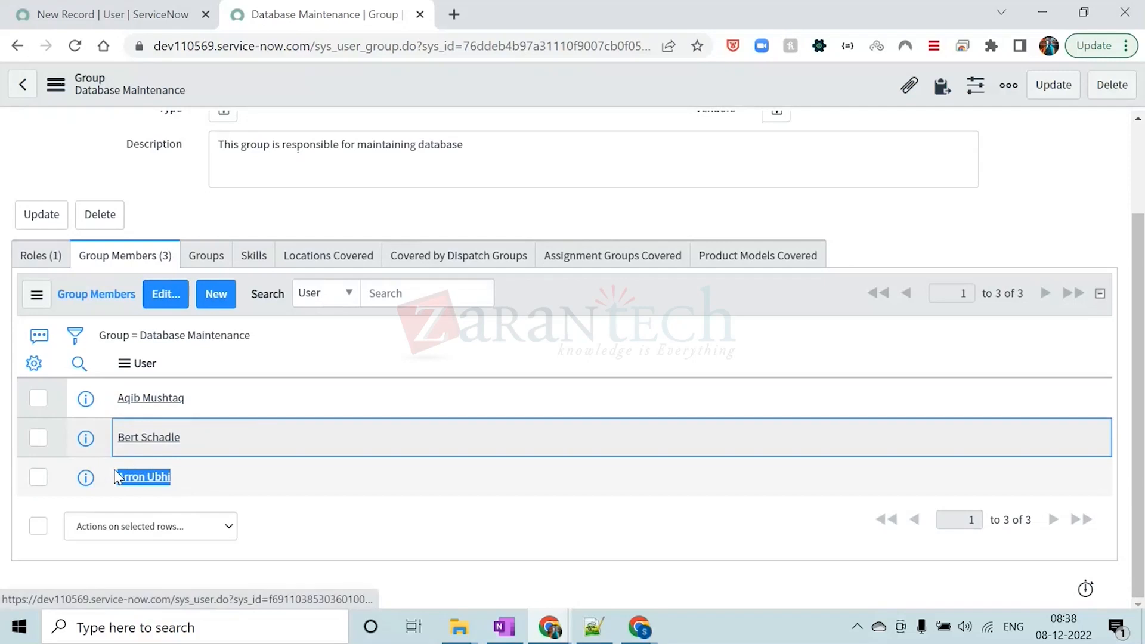
left_click(321, 213)
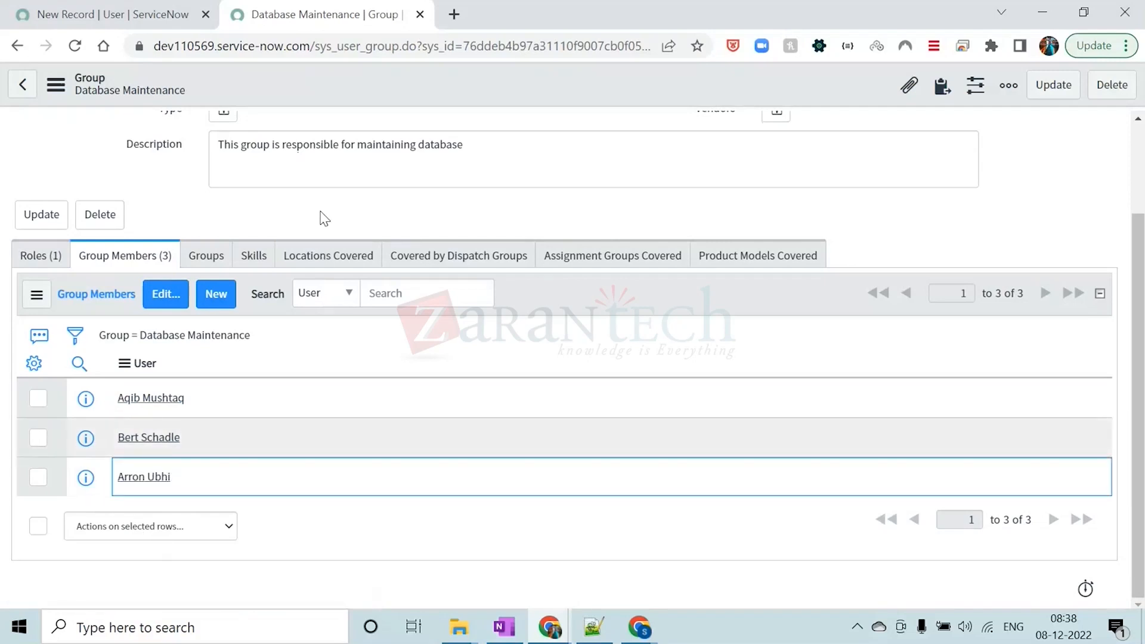
scroll(268, 456, "up", 2)
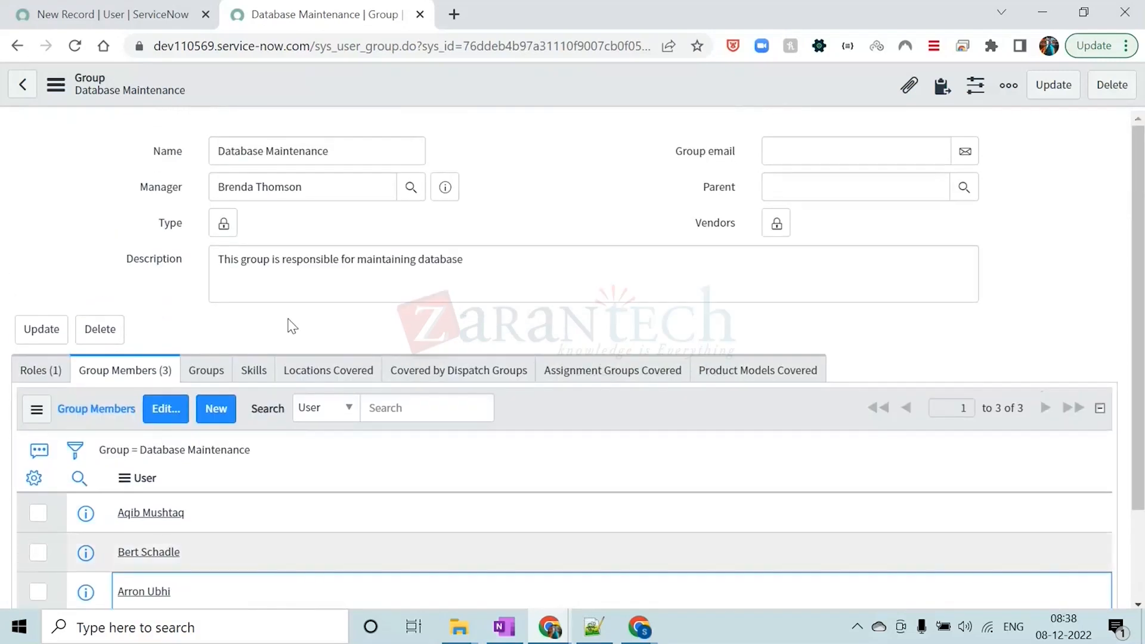
Review the Database Maintenance group name again together with each user listed as a member
left_click_drag(341, 149, 220, 151)
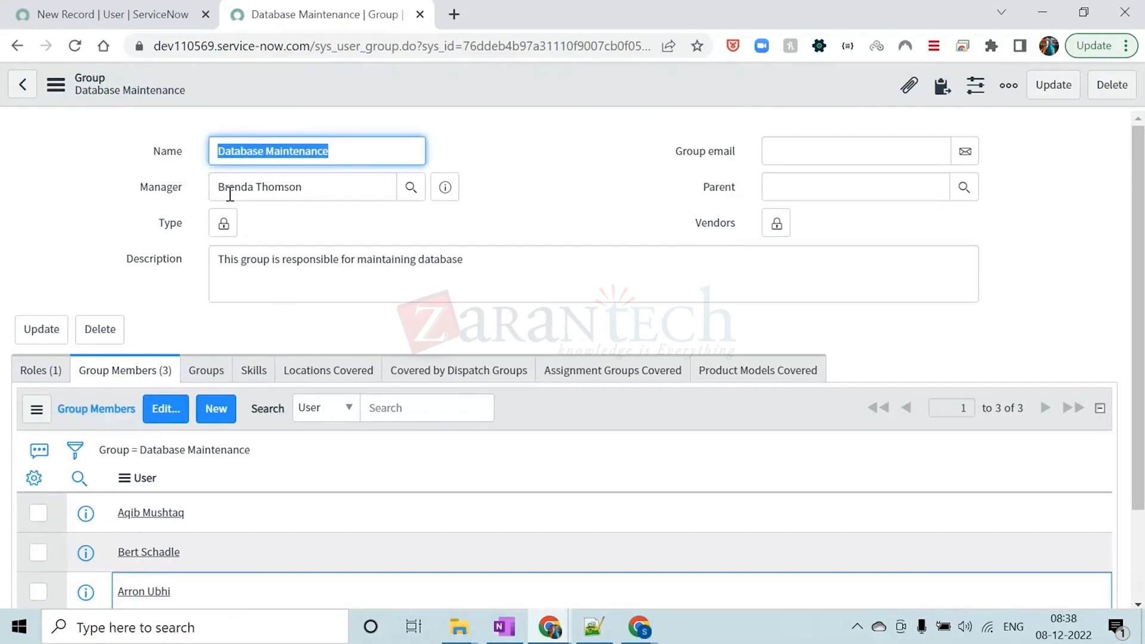
scroll(259, 320, "down", 2)
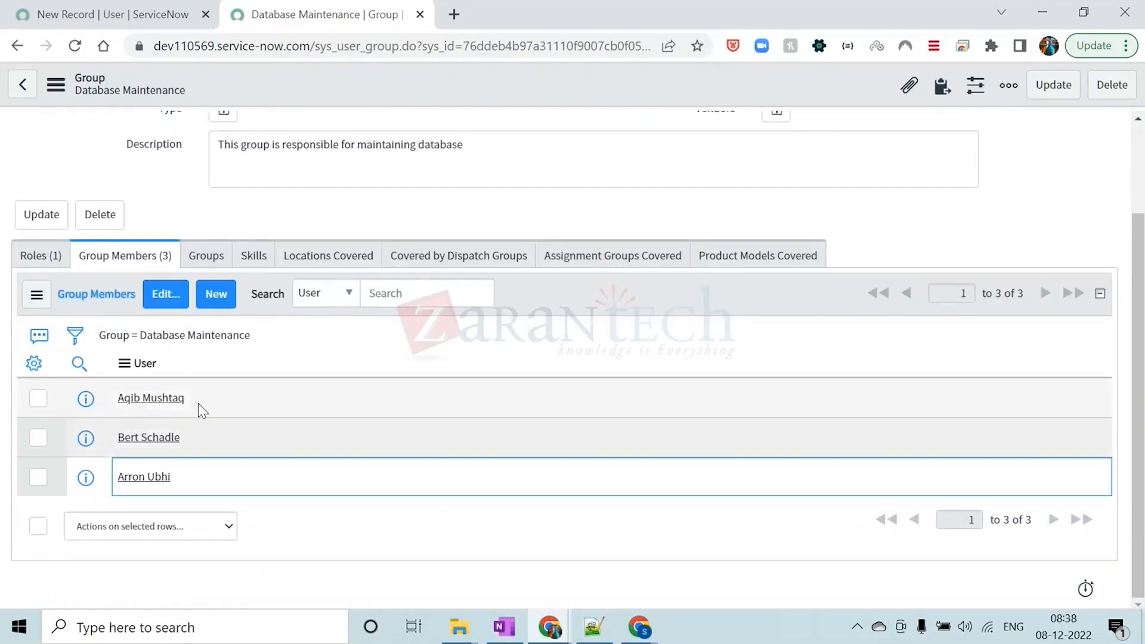
left_click_drag(199, 400, 119, 401)
left_click(222, 401)
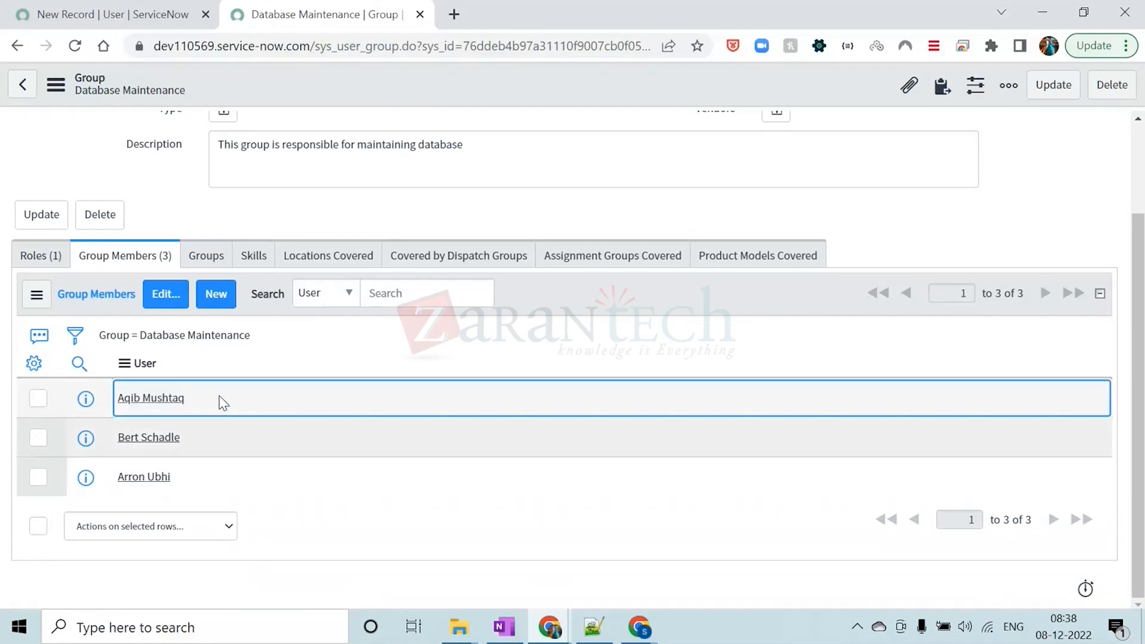
left_click_drag(197, 403, 117, 399)
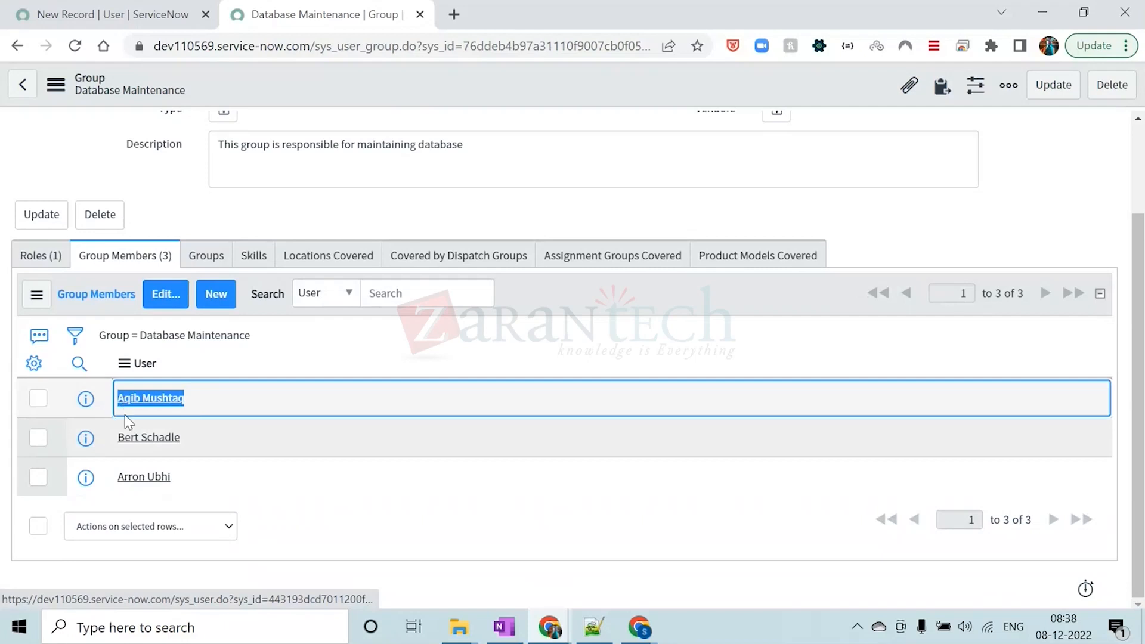
left_click_drag(192, 441, 117, 440)
left_click_drag(178, 480, 117, 477)
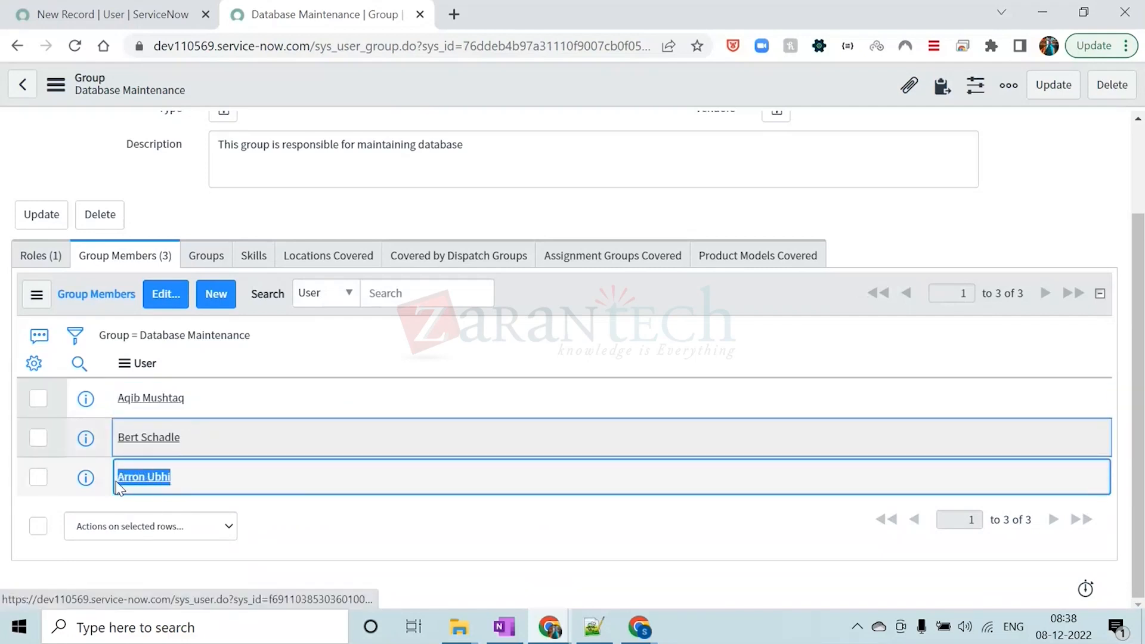
left_click(346, 538)
scroll(346, 538, "up", 2)
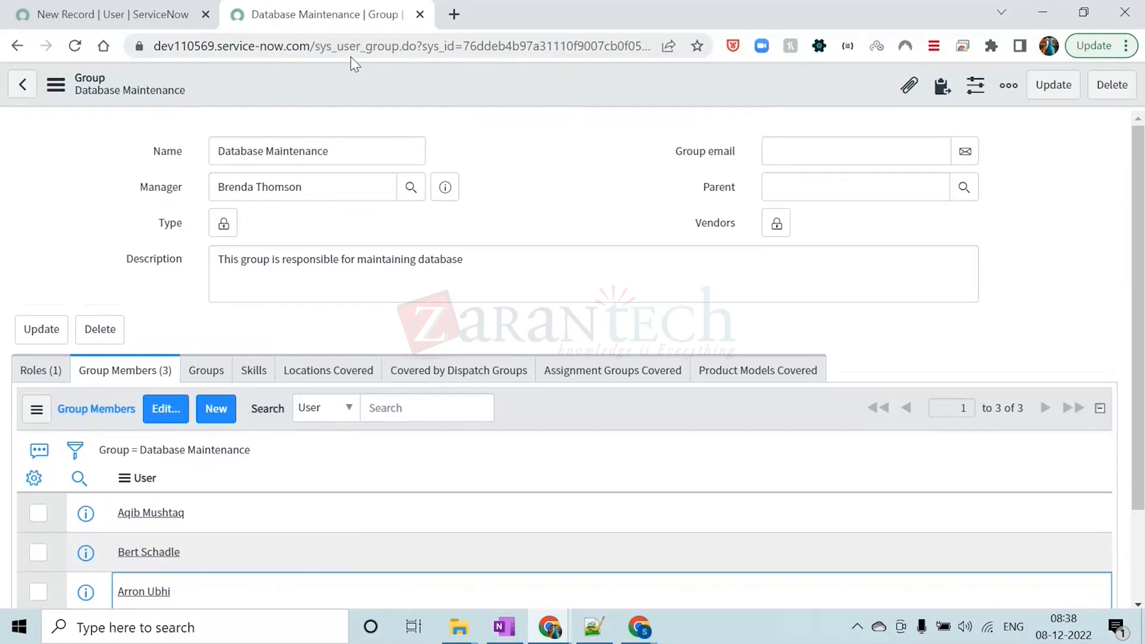
Copy the table name sys_user_group from the group record's web address into the Groups line of the Notepad++ notes
left_click_drag(317, 46, 404, 46)
key("ctrl+c")
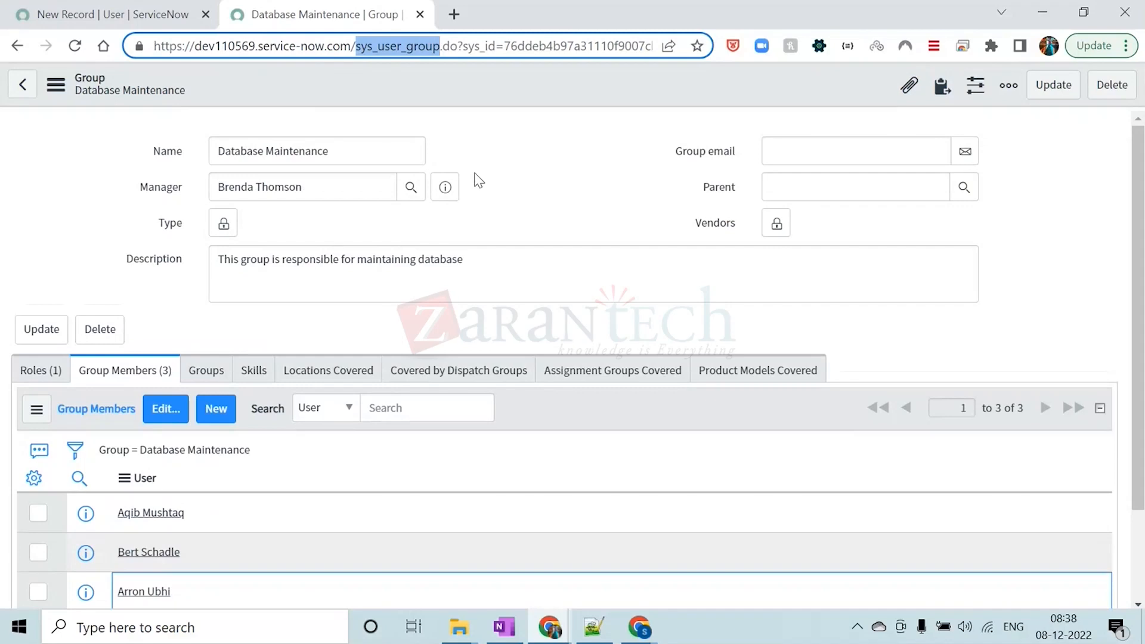
left_click(602, 636)
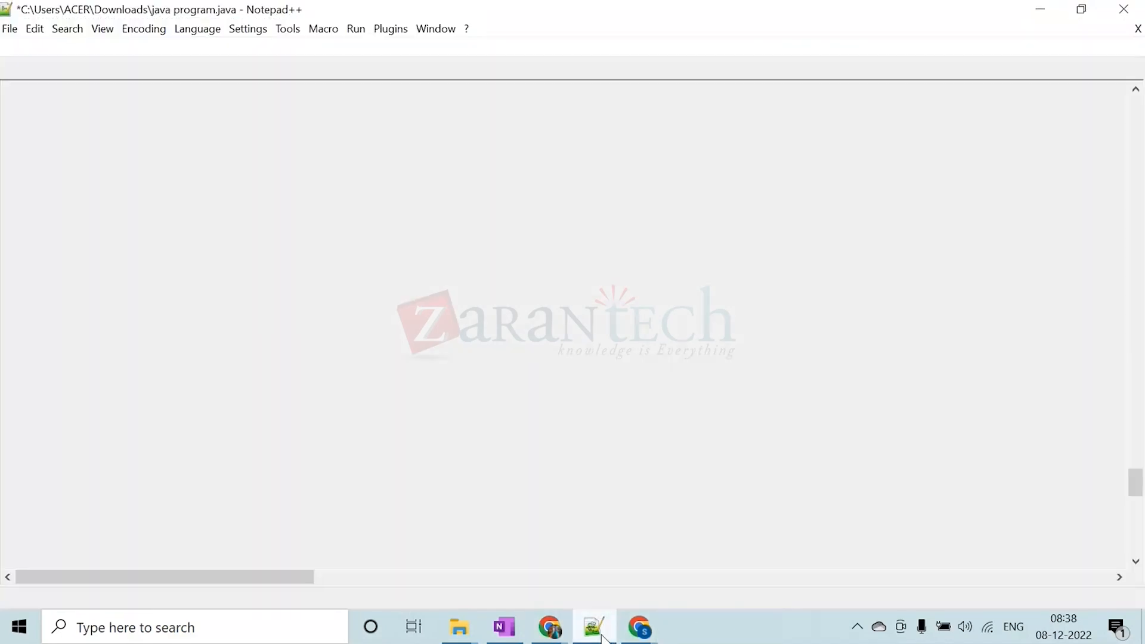
left_click(138, 291)
key("ctrl+v")
Describe sys_user_group in the notes as "(This table would contain data for groups present in servicenow instance)"
type("()")
key("Caps_Lock")
type("T")
key("Caps_Lock")
type("h")
key("Escape")
type("is table ")
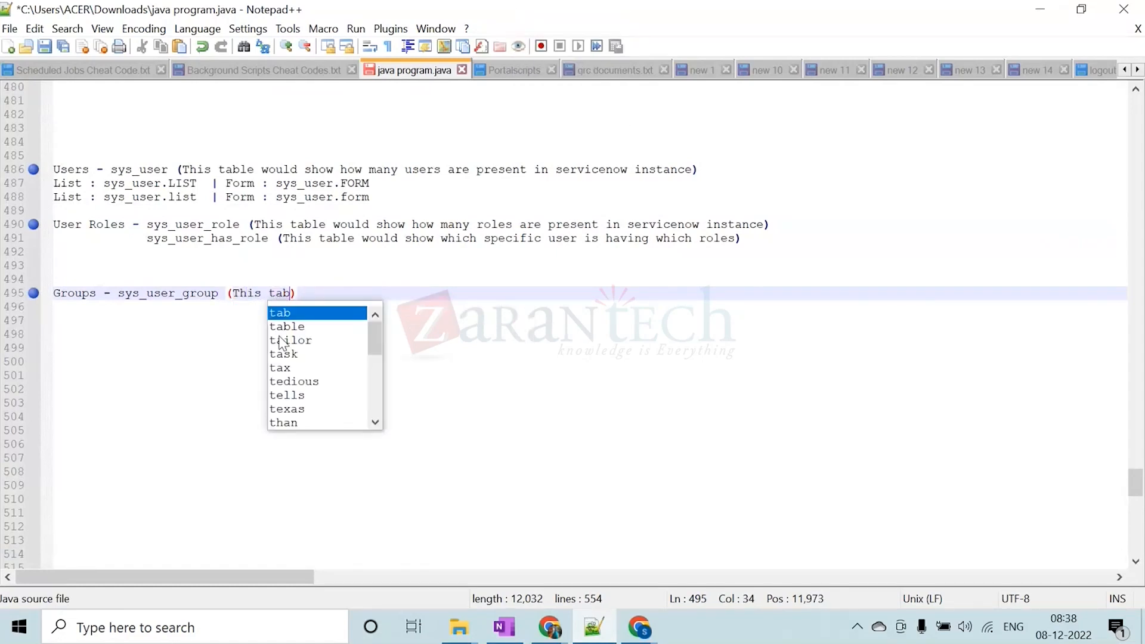
type("would co")
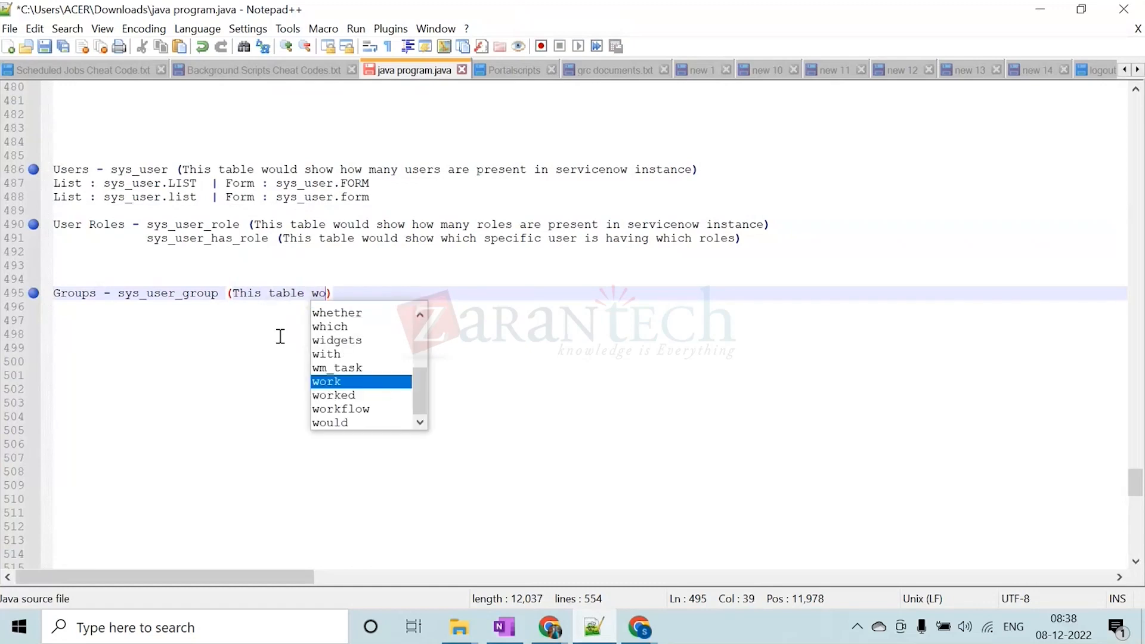
type("ntain data ")
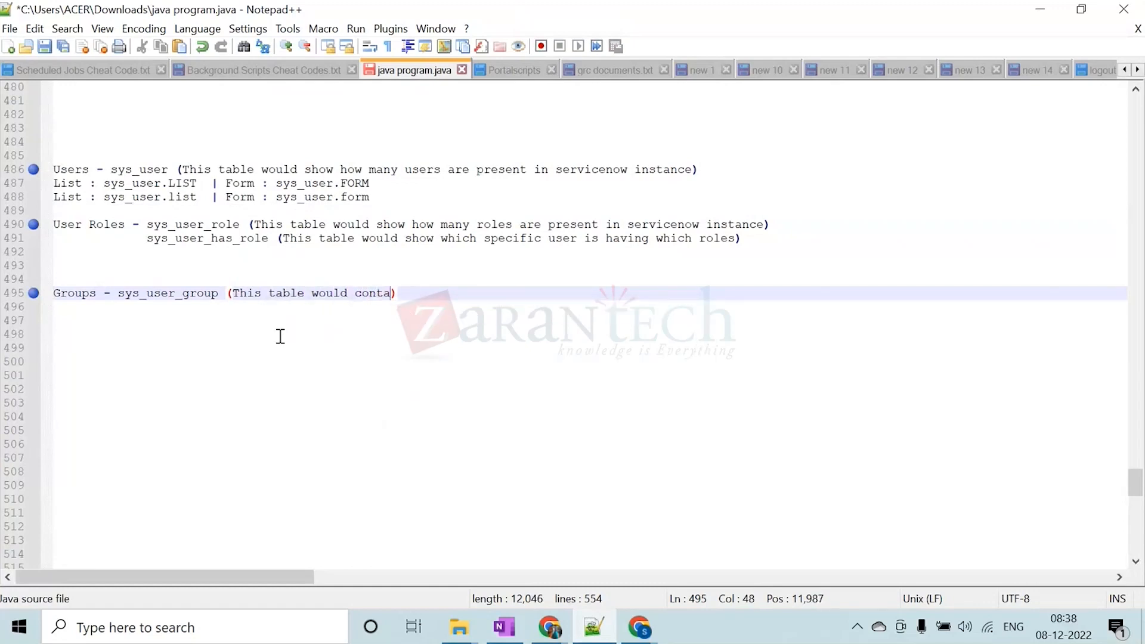
type("for ")
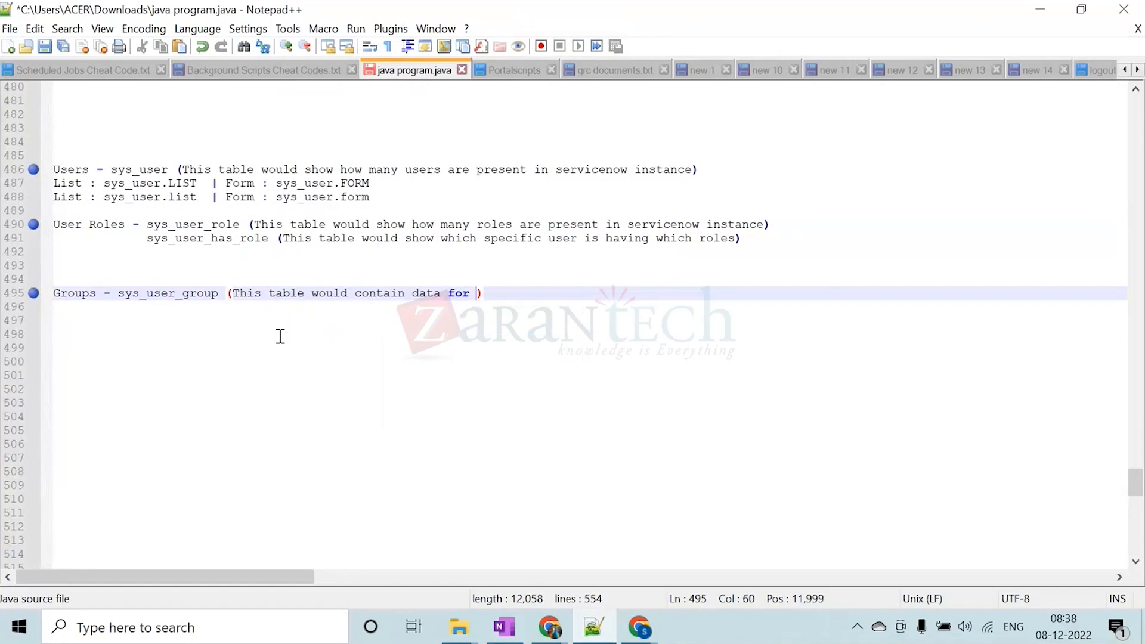
type("groups present ")
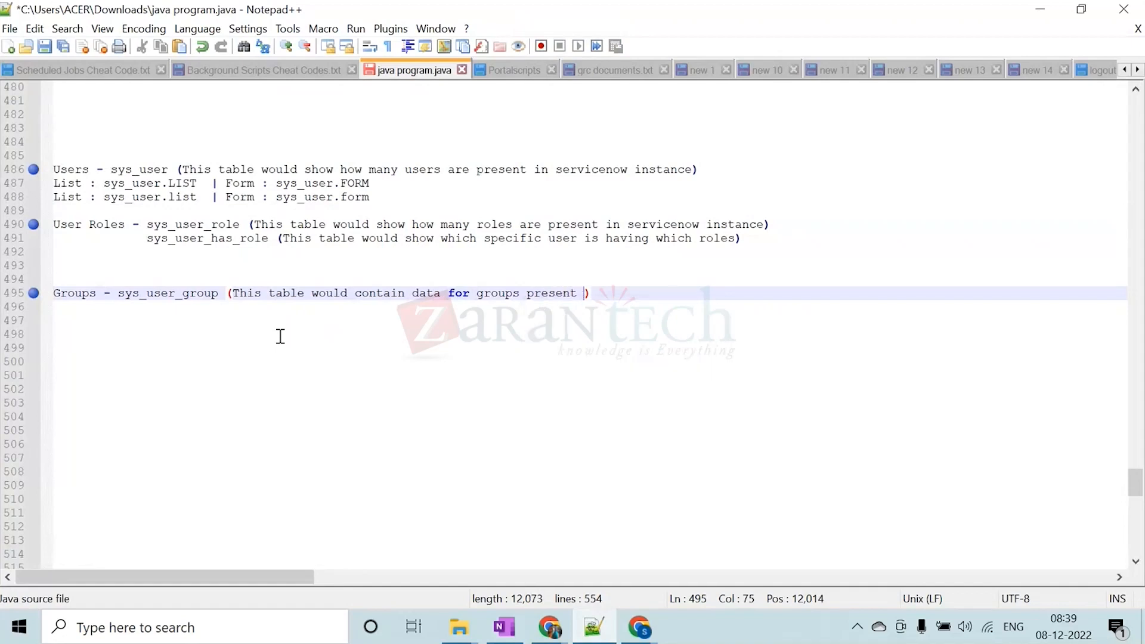
type("in servicen")
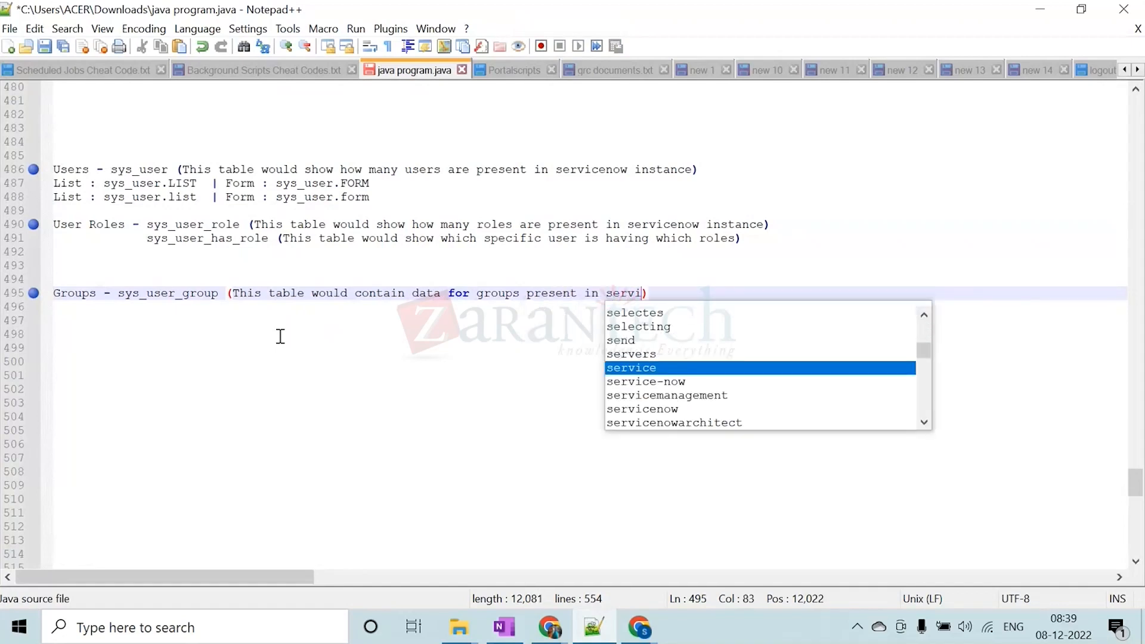
type("ow  instance")
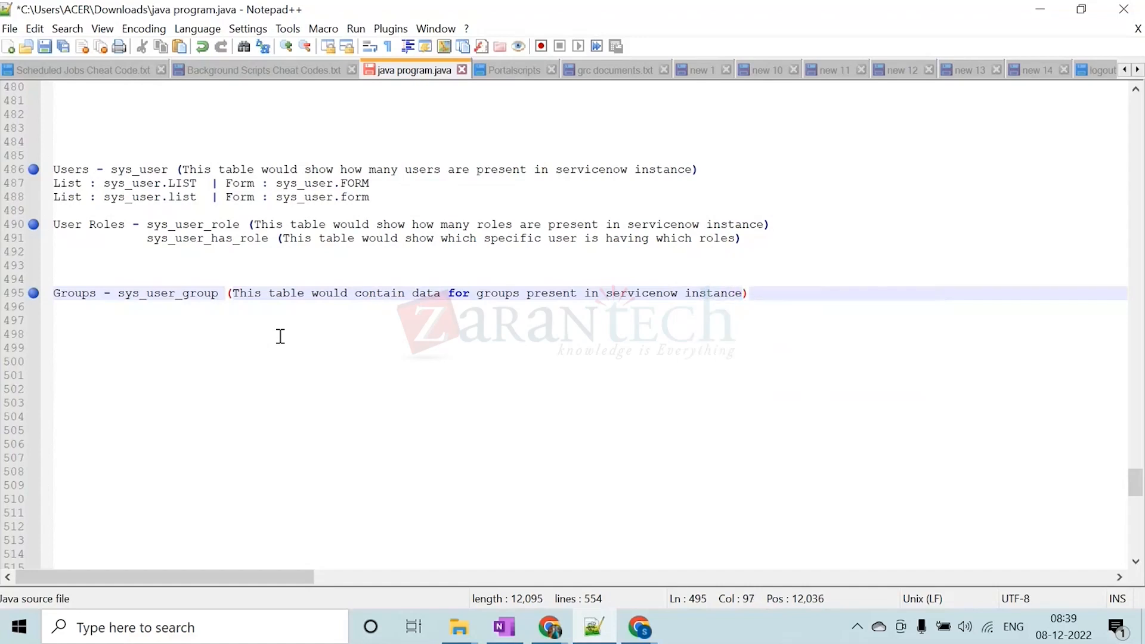
Remove two blank lines between the sys_user_has_role line and the Groups line in the notes
left_click(170, 269)
key("BackSpace")
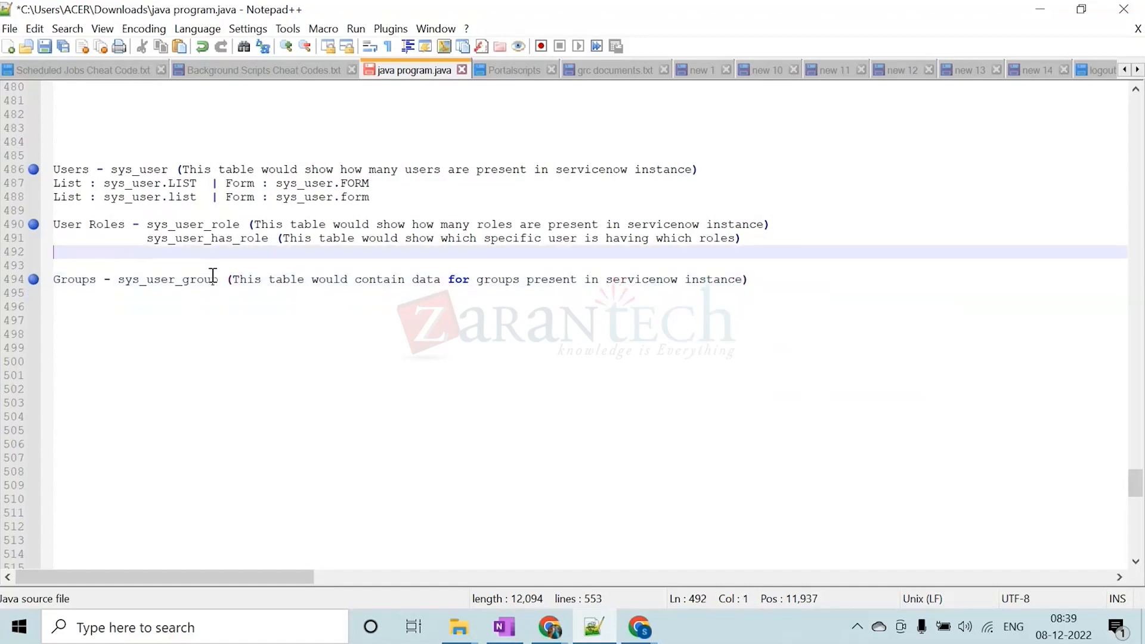
key("BackSpace")
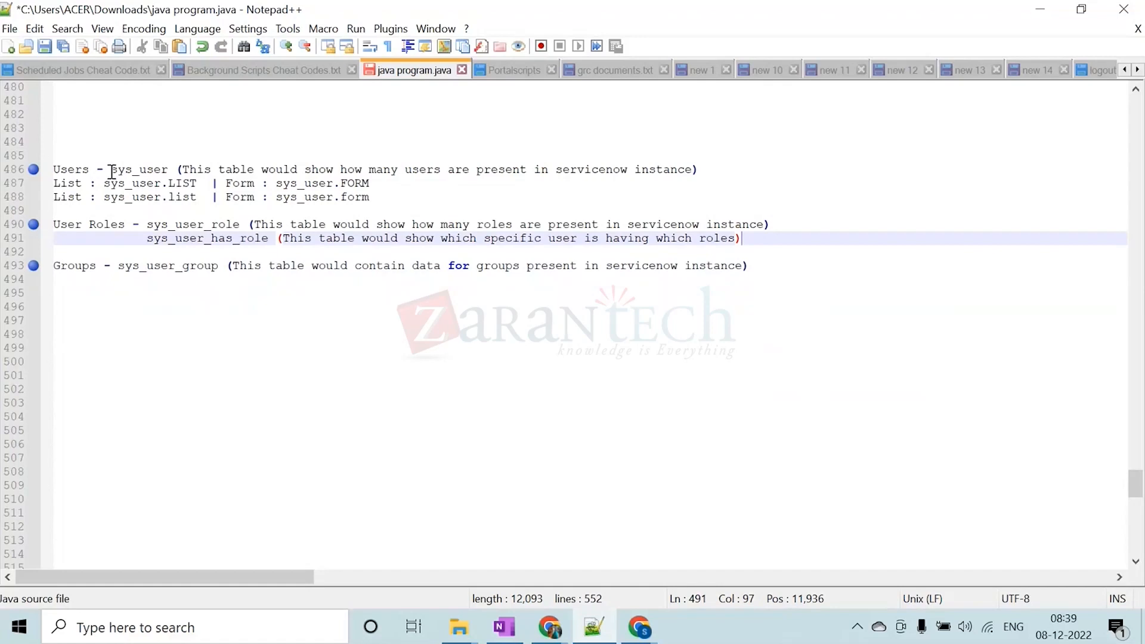
Review the noted table names for users, user roles and groups: sys_user, sys_user_role and sys_user_group
left_click_drag(115, 172, 167, 170)
left_click(161, 225)
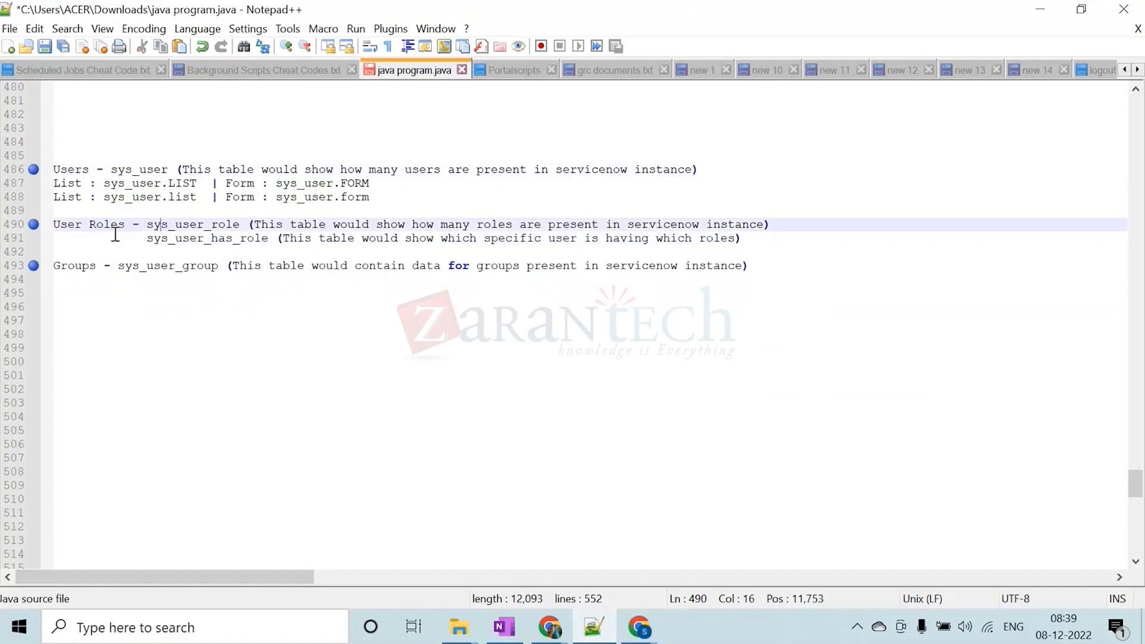
left_click_drag(149, 229, 238, 228)
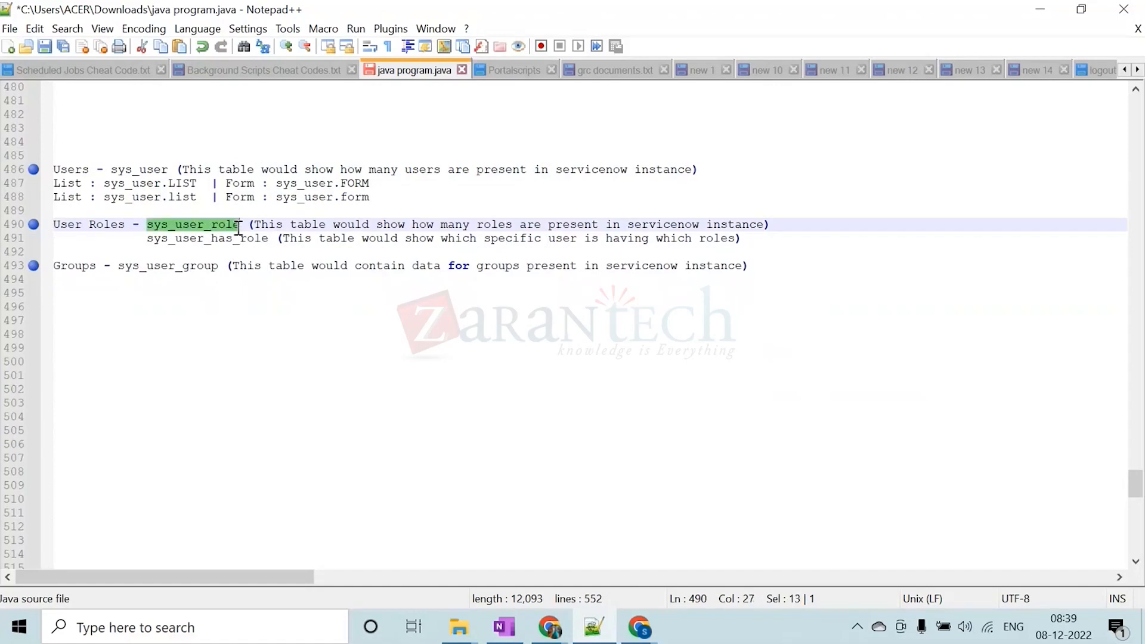
left_click(190, 267)
left_click_drag(120, 266, 219, 268)
left_click(291, 264)
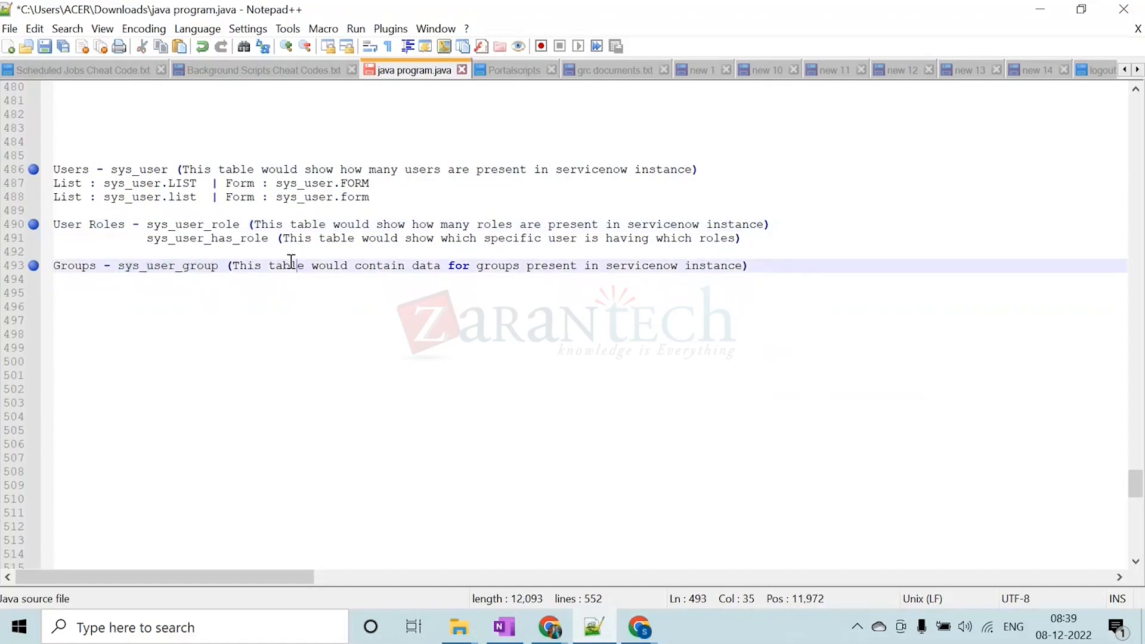
left_click(438, 168)
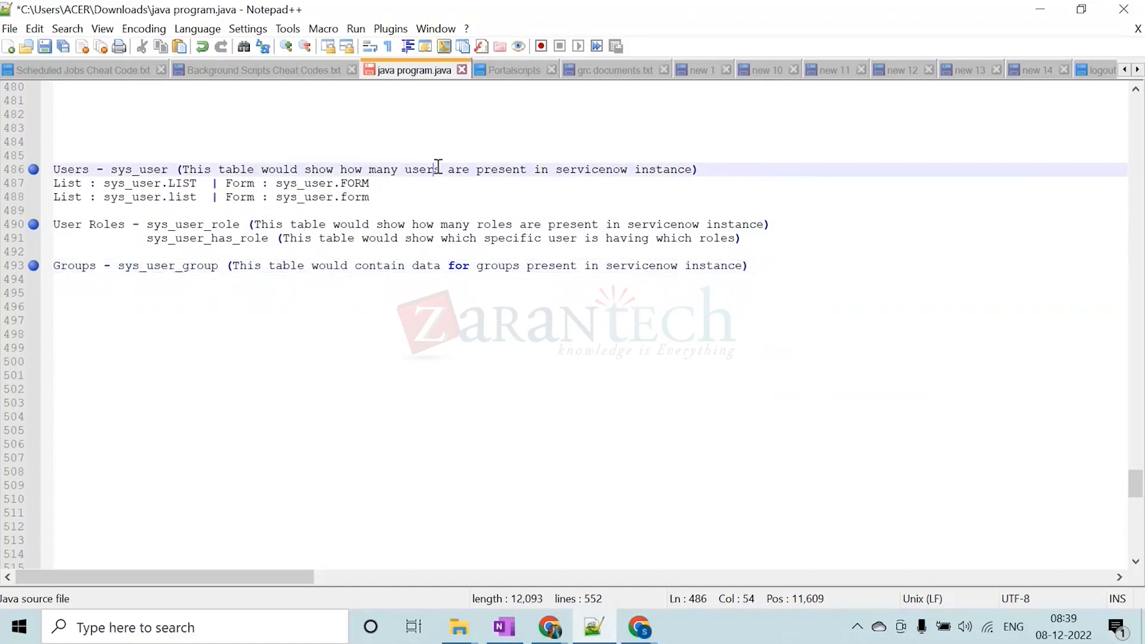
double_click(80, 168)
Switch back to Chrome and look over the Database Maintenance group's form fields and Group Members list
left_click(1040, 9)
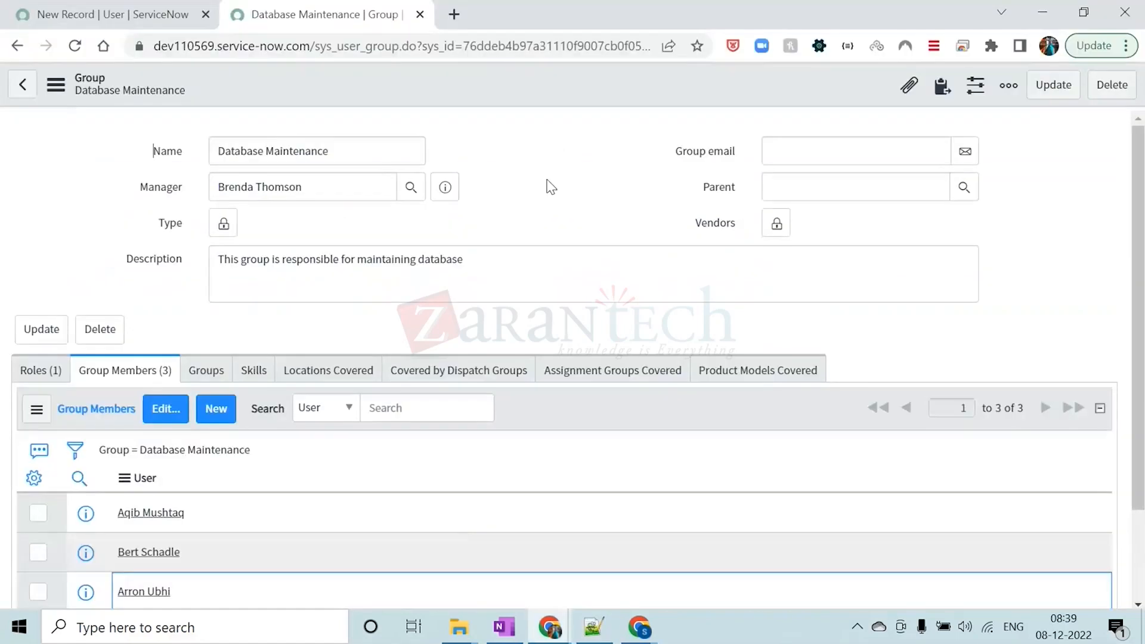
scroll(494, 402, "down", 2)
scroll(494, 401, "up", 2)
left_click(508, 180)
scroll(288, 416, "down", 2)
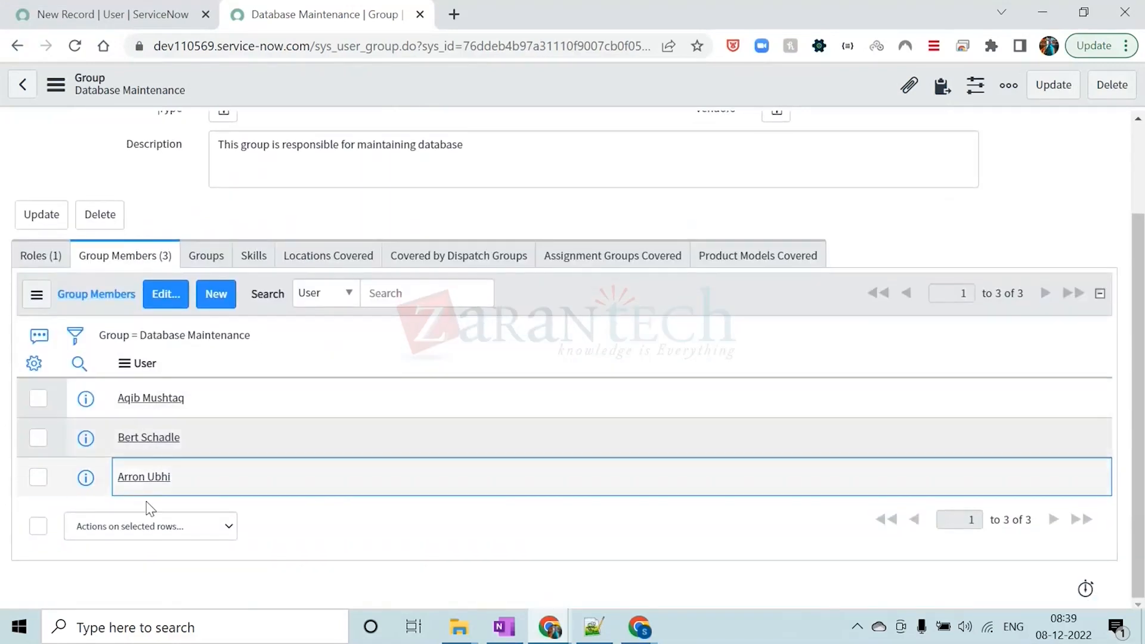
scroll(148, 195, "up", 2)
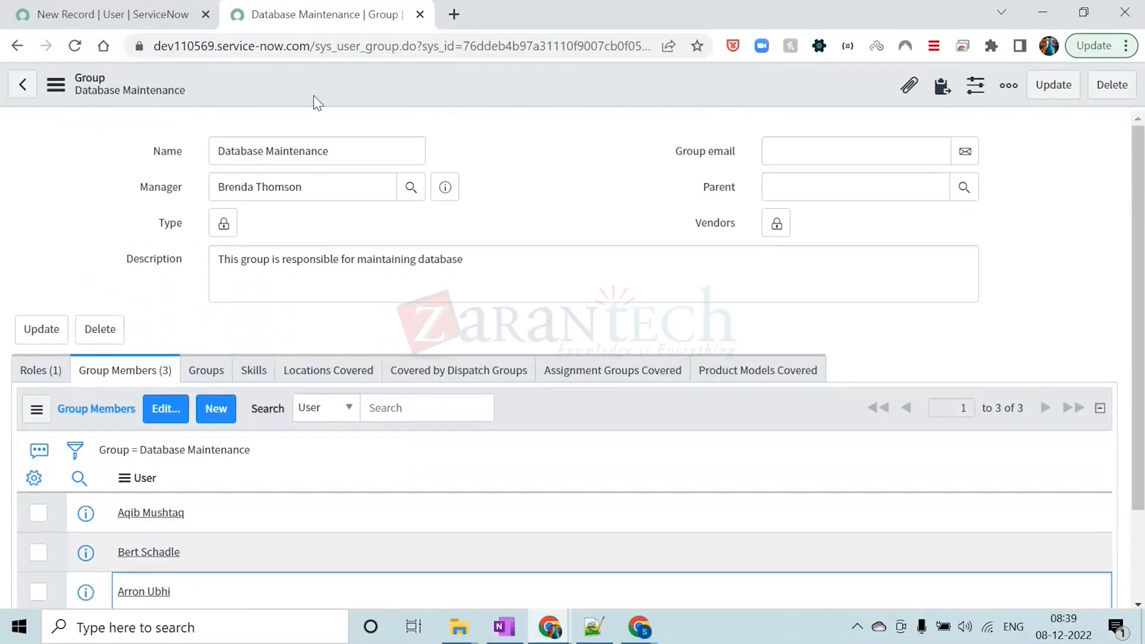
Close the Database Maintenance group record and look through the blank new user form
left_click(420, 14)
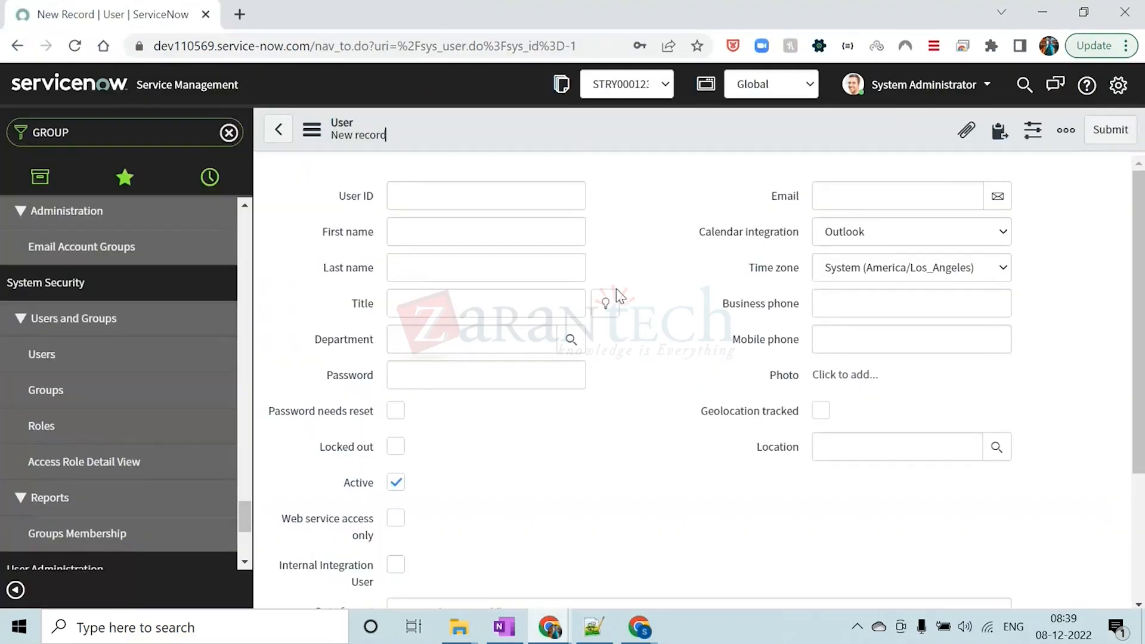
scroll(525, 460, "down", 3)
scroll(567, 439, "up", 3)
scroll(661, 215, "down", 3)
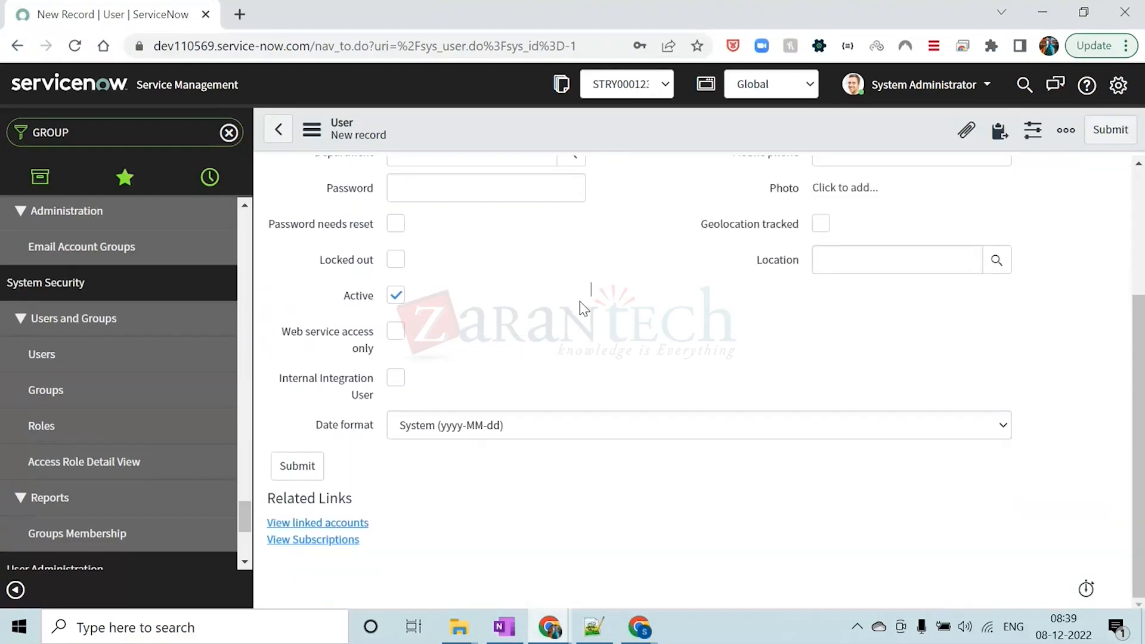
scroll(582, 306, "up", 3)
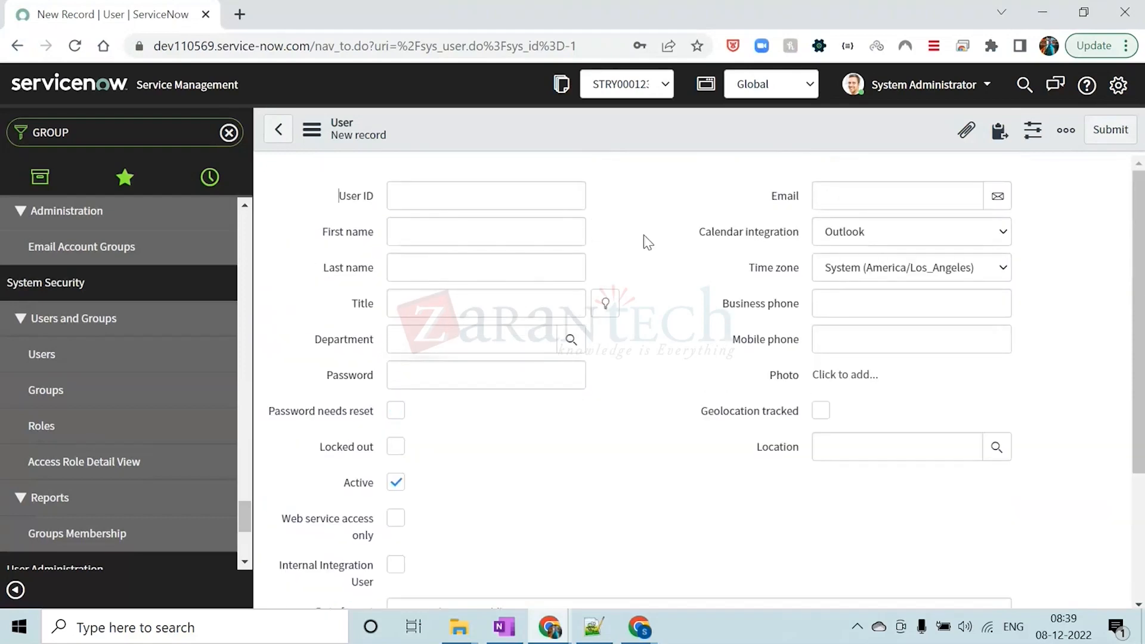
Switch to Notepad++ and start a numbered list of table names below the Groups line with "1. sys_user"
left_click(593, 626)
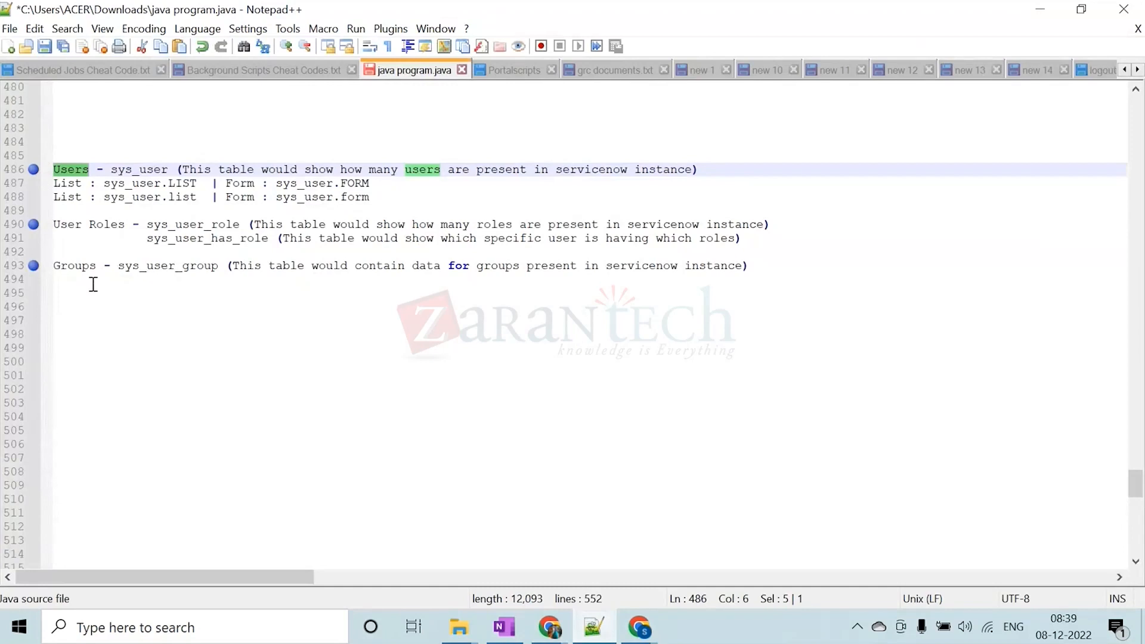
left_click(775, 266)
key("Return")
key("Return")
key("Return")
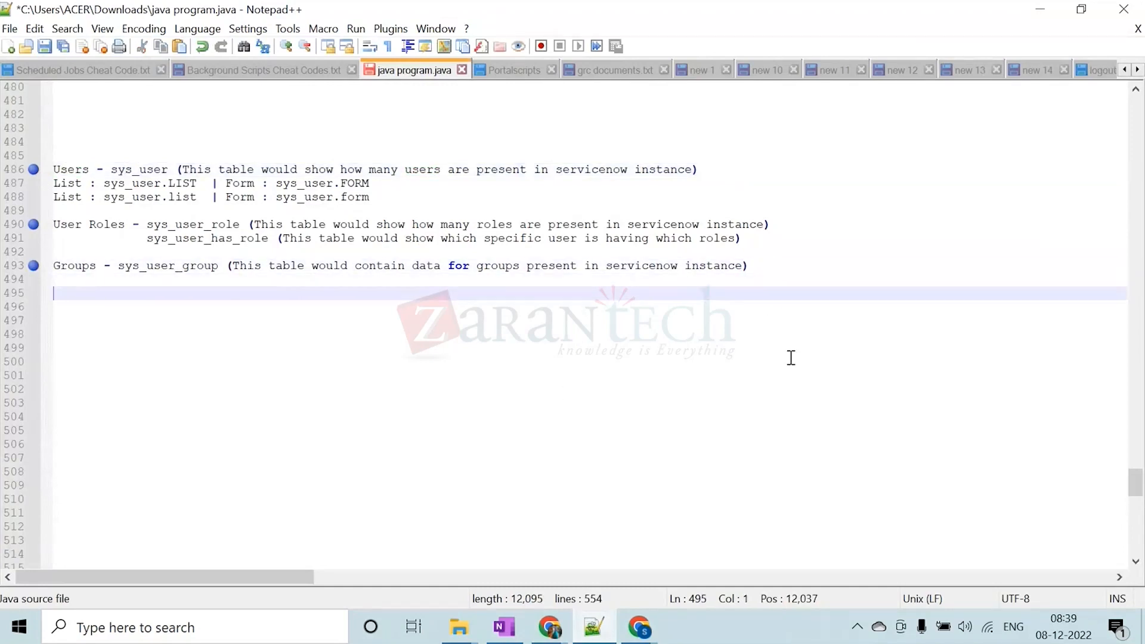
type("1. sys")
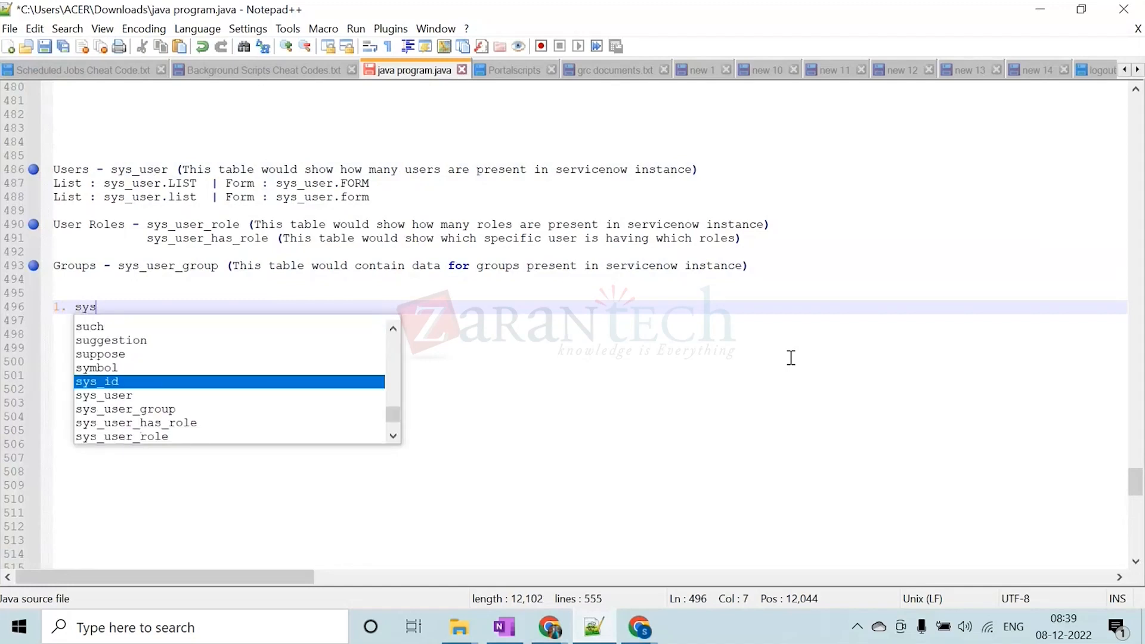
type("_user")
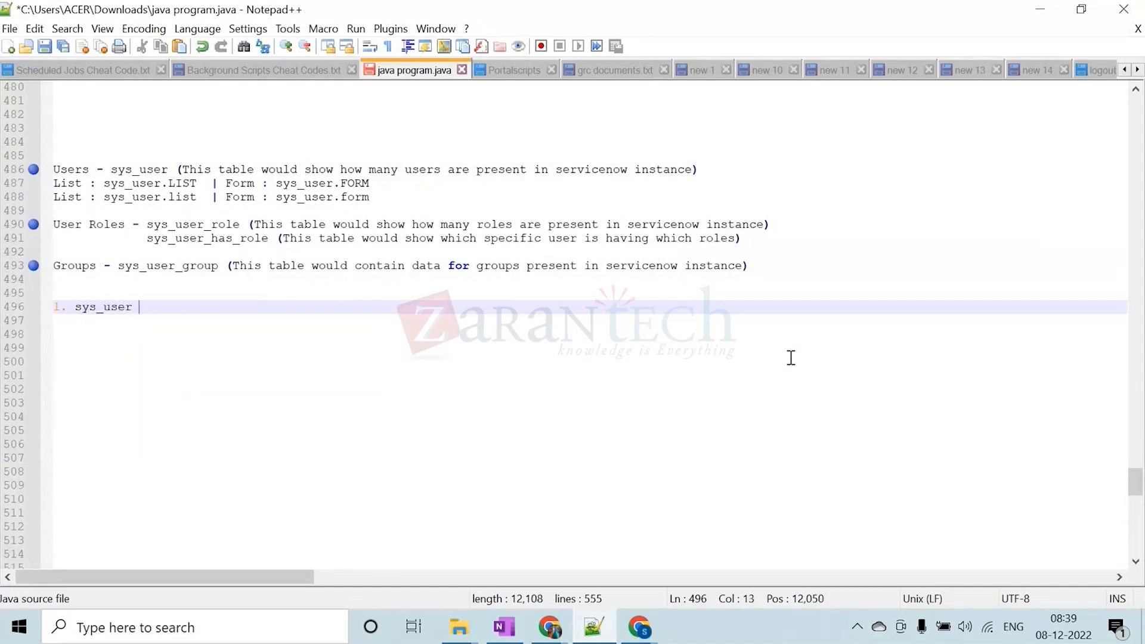
Add "2. incident" and "3. change_request" to the numbered table list
key("Return")
type("2. incident")
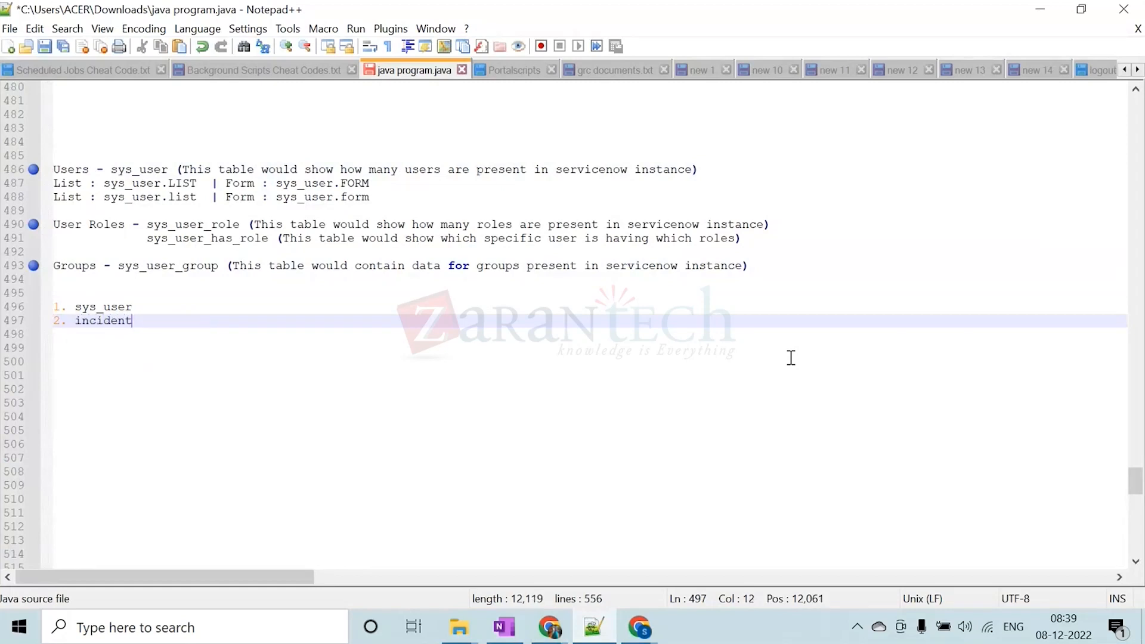
key("Return")
type("3. change")
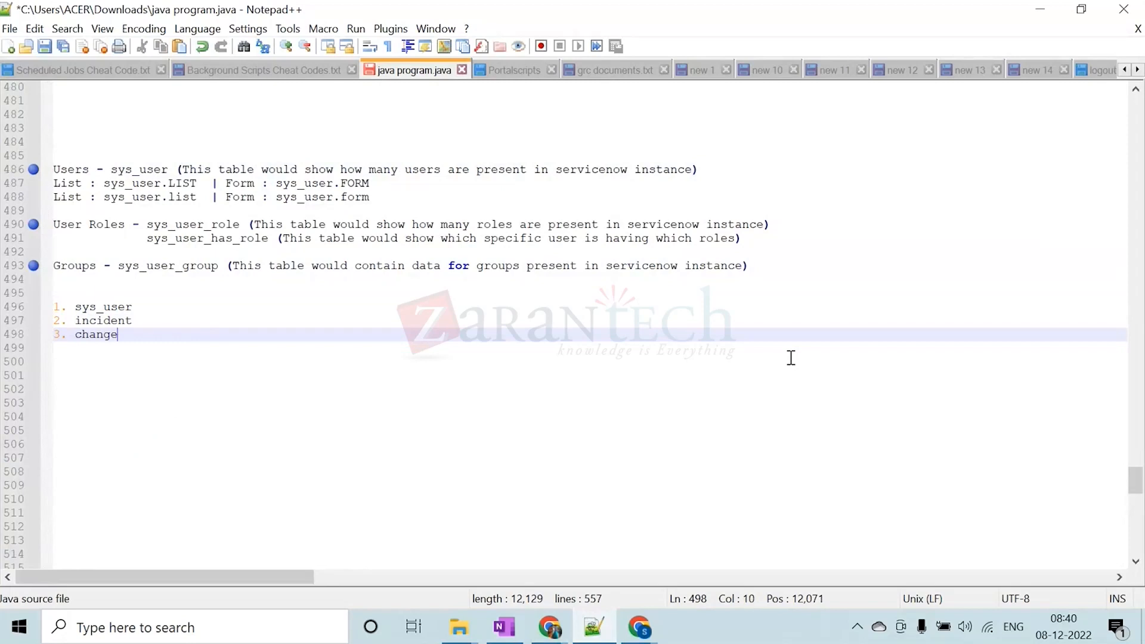
key("Return")
type("4.")
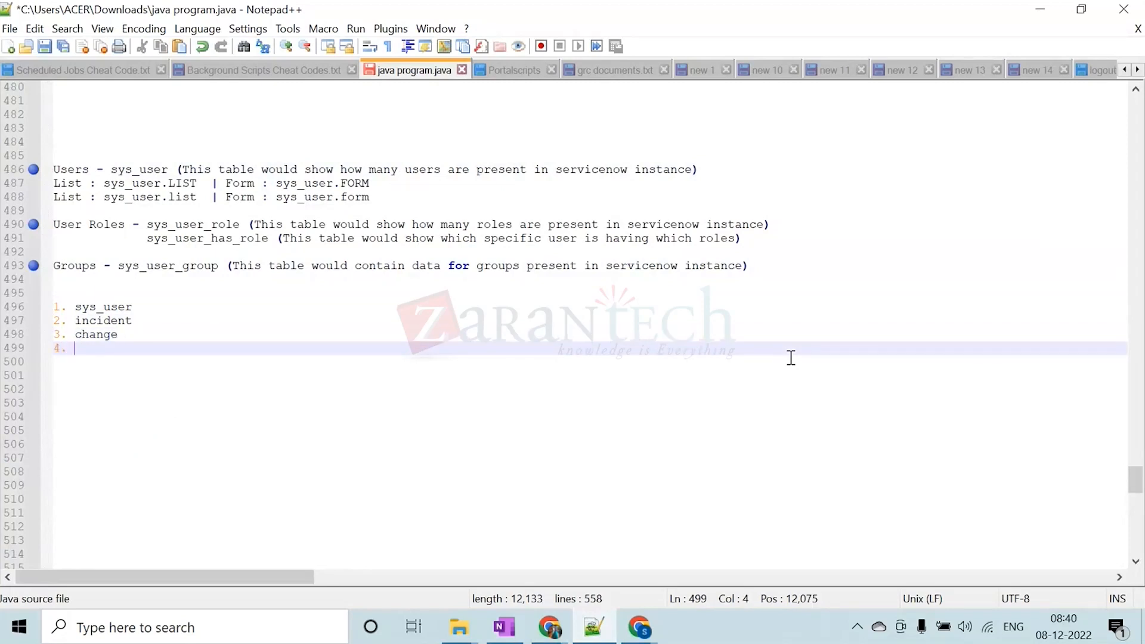
type(" c")
key("BackSpace")
key("BackSpace")
key("BackSpace")
key("BackSpace")
key("BackSpace")
key("BackSpace")
type("e_requ")
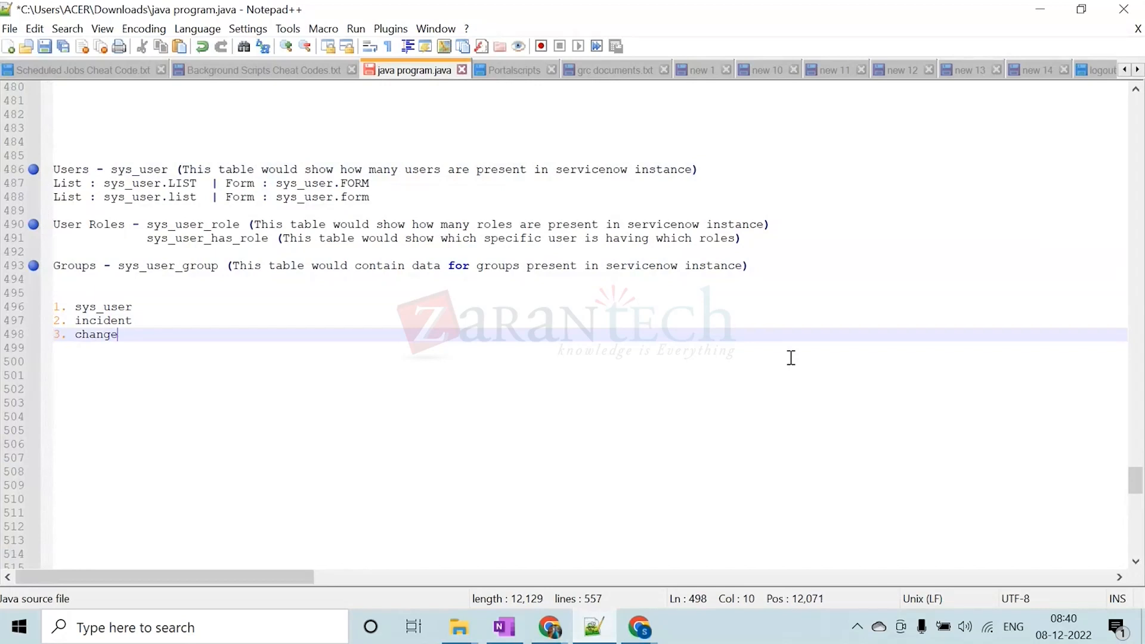
type("est")
Add "4. problem" and "5. sys_db_object" to the numbered table list
key("Return")
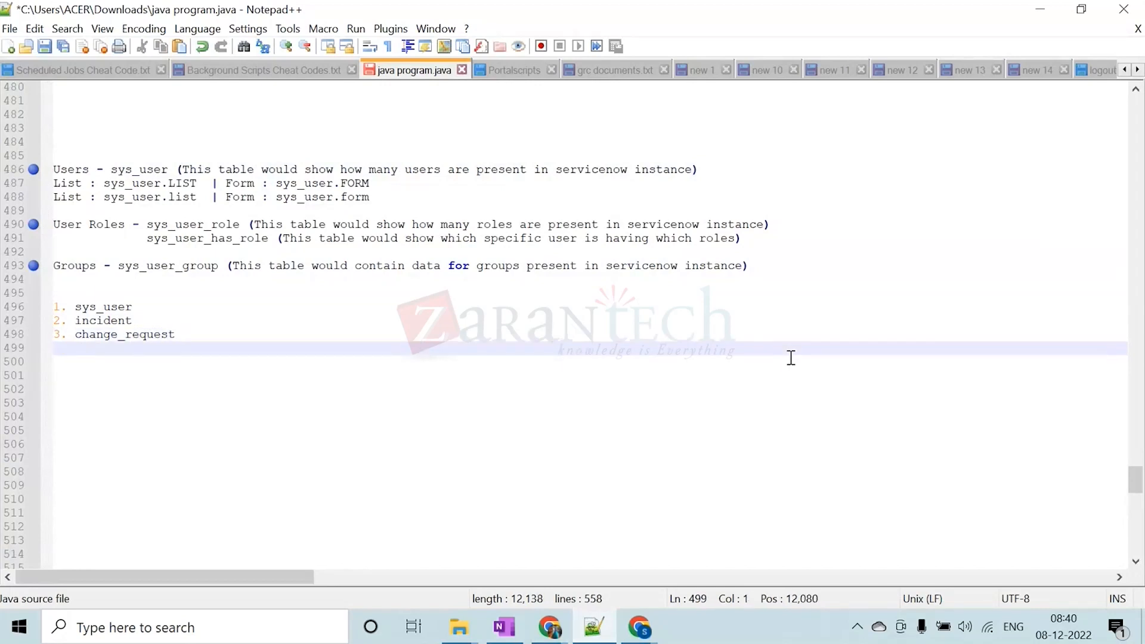
type("4. problem")
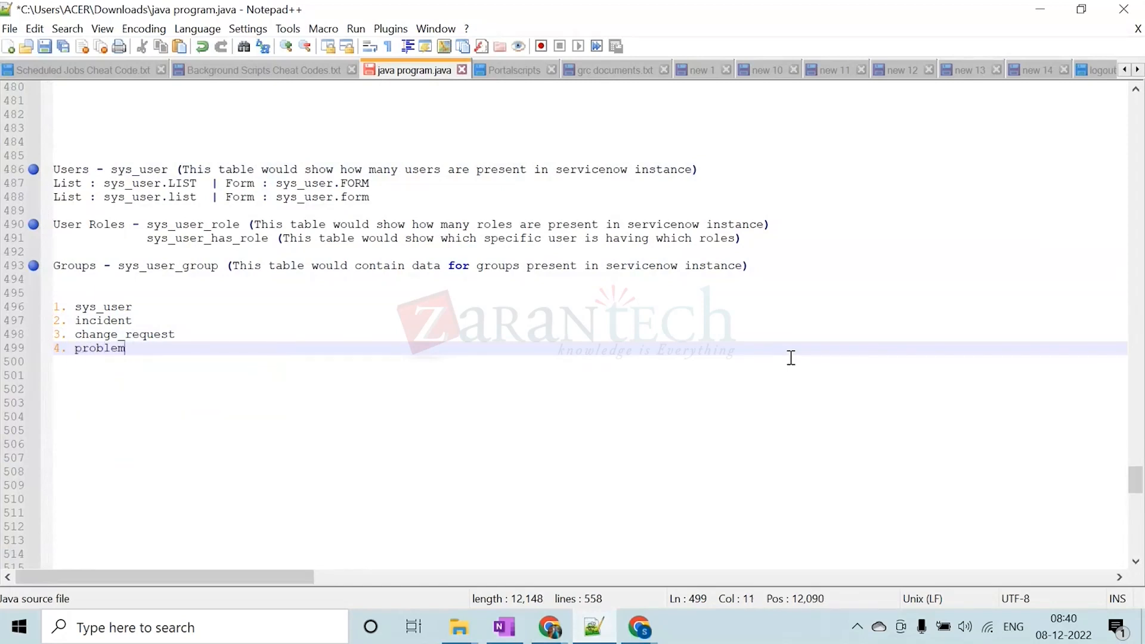
key("Return")
type("5. ")
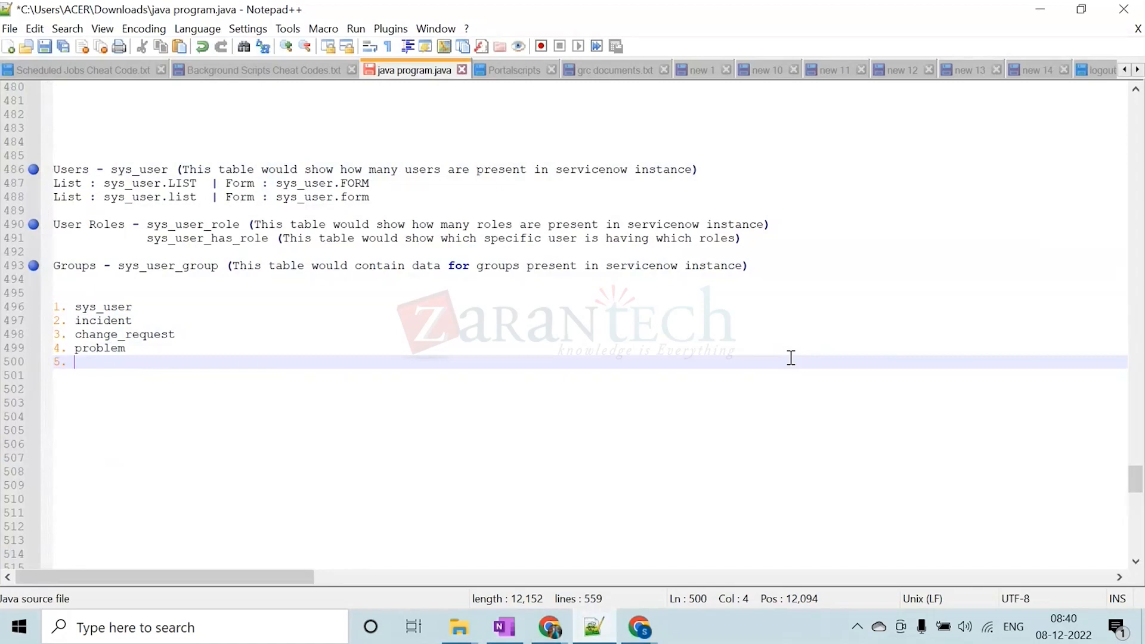
type("sys_db")
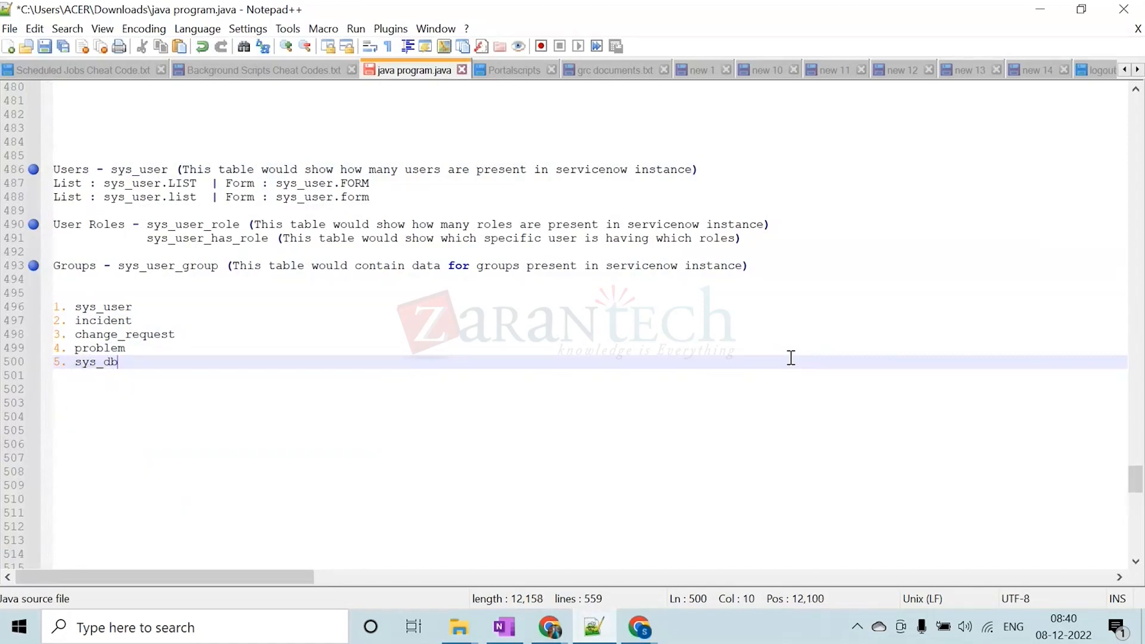
type("_object")
Add "6. sc_task" and "7. sc_cat_item" to the numbered table list
key("Return")
type("6")
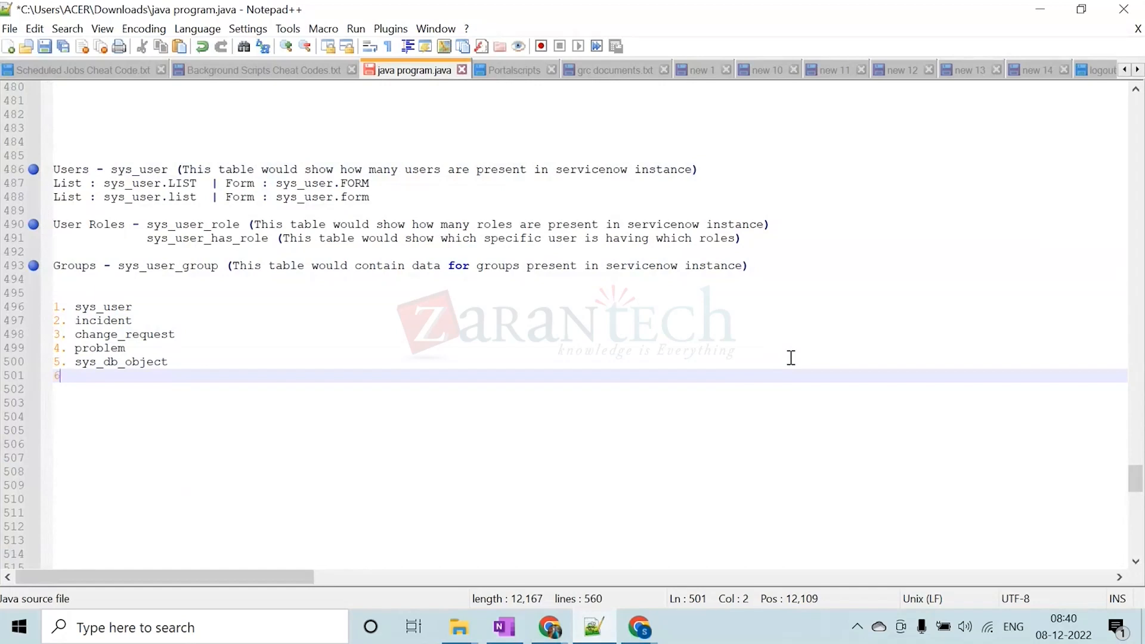
type(". sc_task")
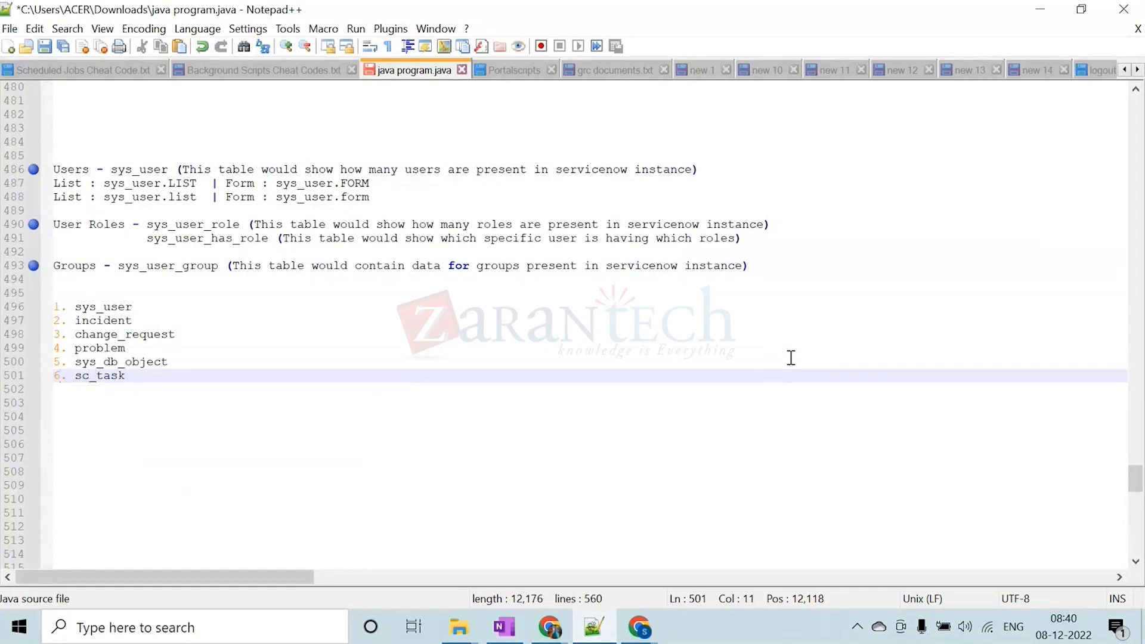
key("Return")
type("7. ")
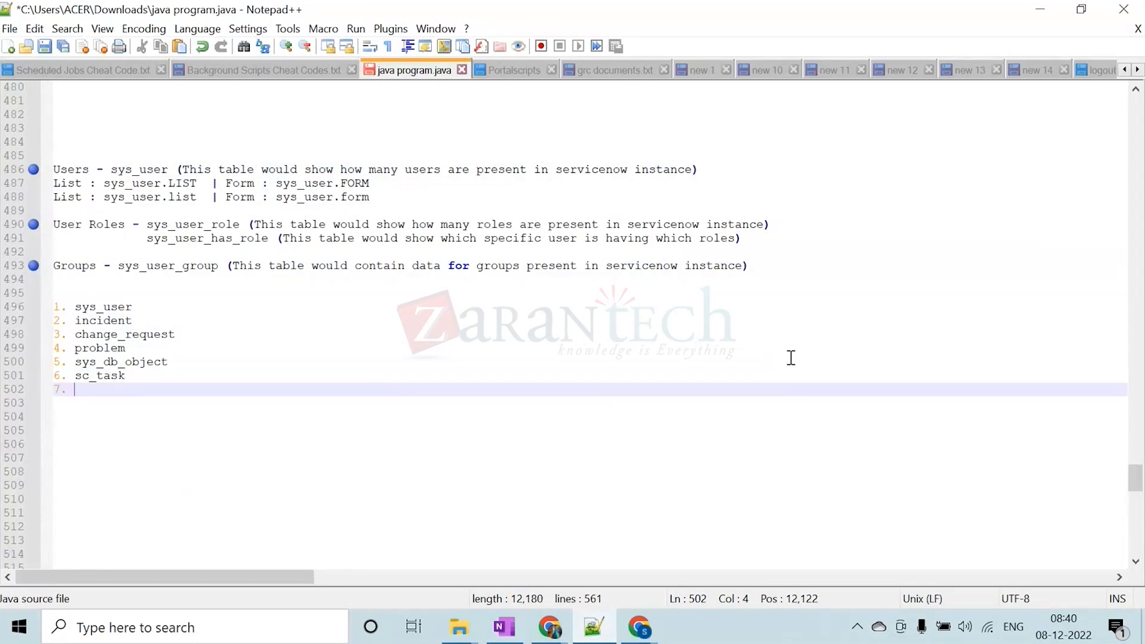
type("sc_")
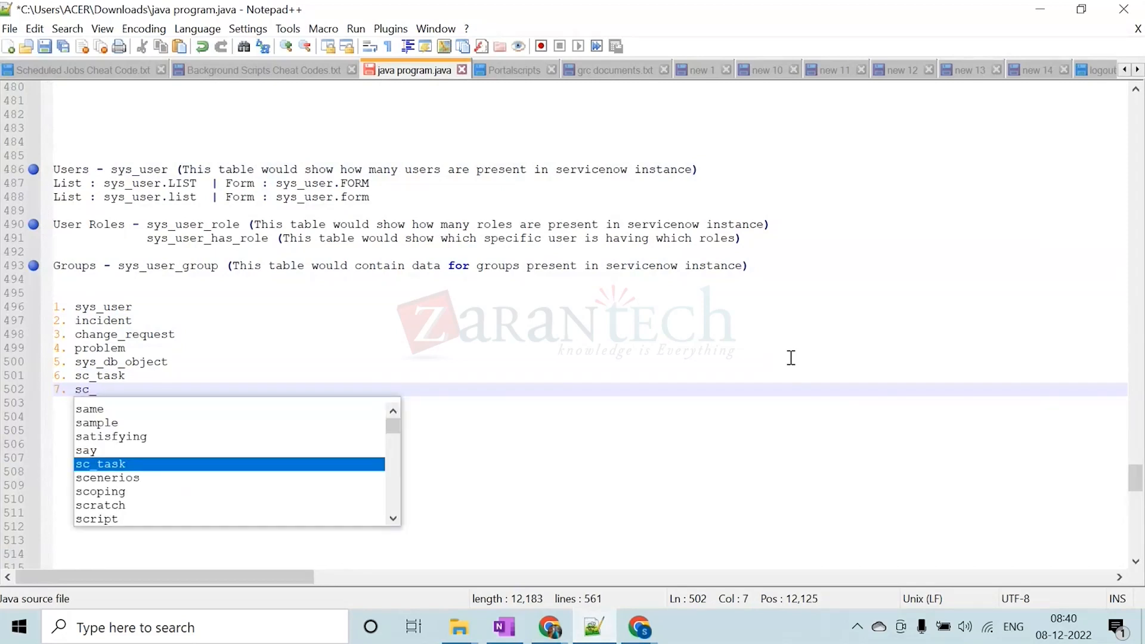
type("cat_item")
Add "8. sc_req_item" as the next entry of the numbered table list
key("Return")
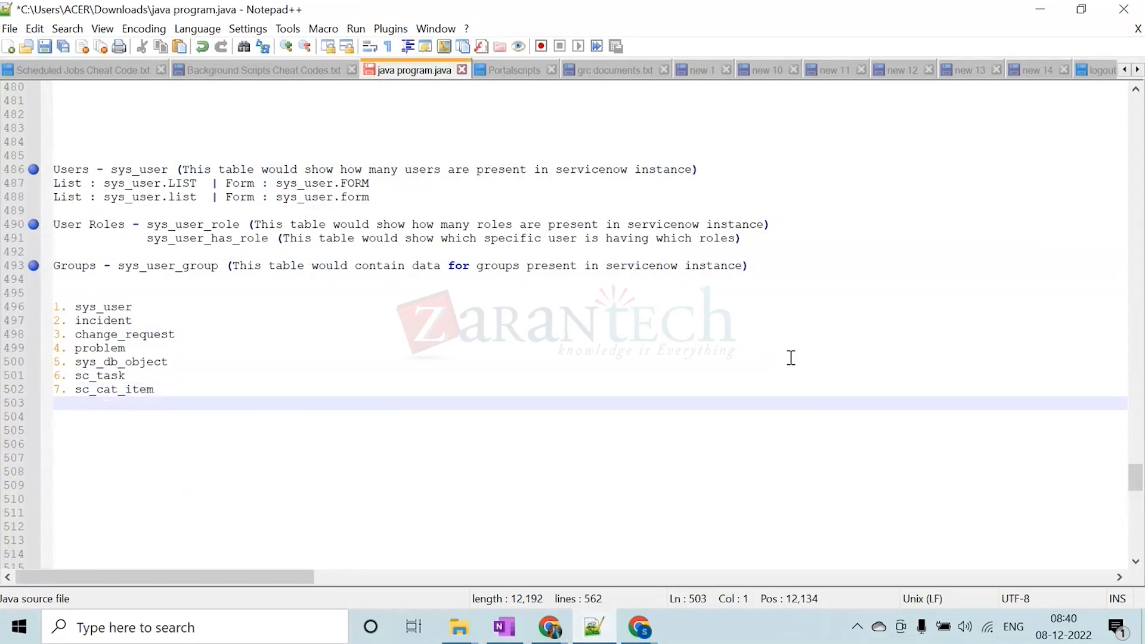
type("8. sc_")
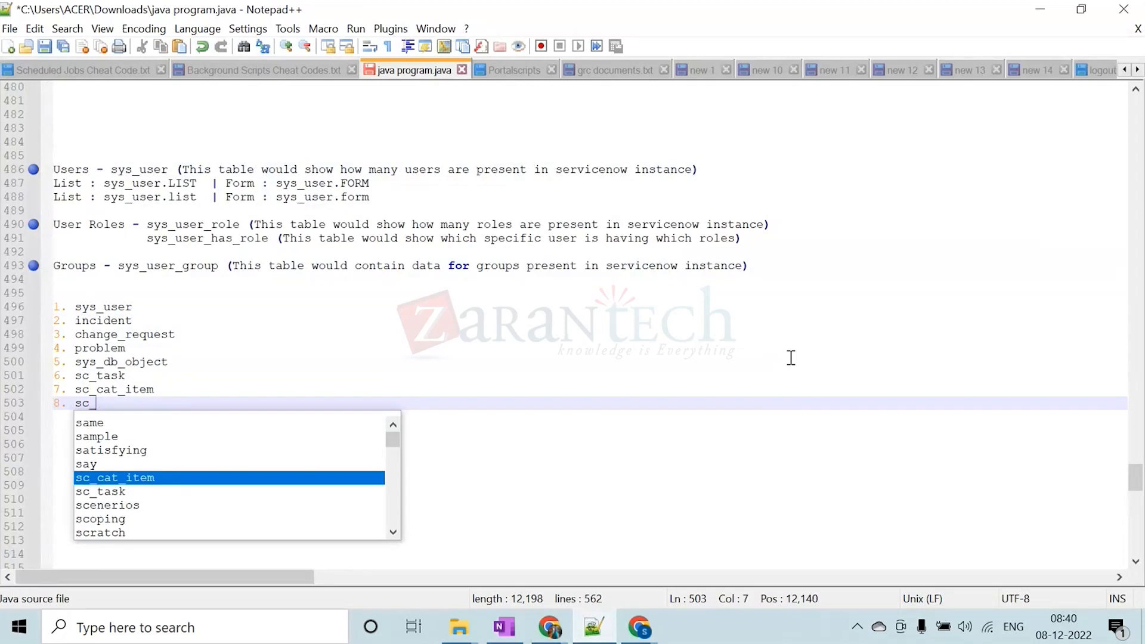
type("re")
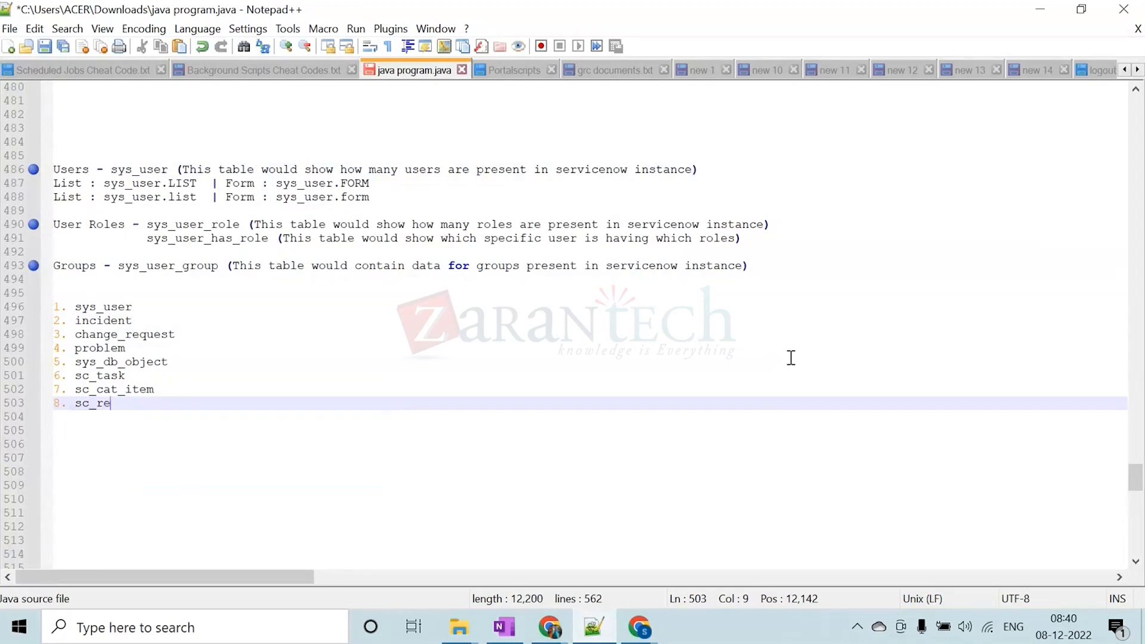
type("q_item")
key("BackSpace")
Add "9. sysapproval" to the numbered table list and return to the blank user form in Chrome
key("Return")
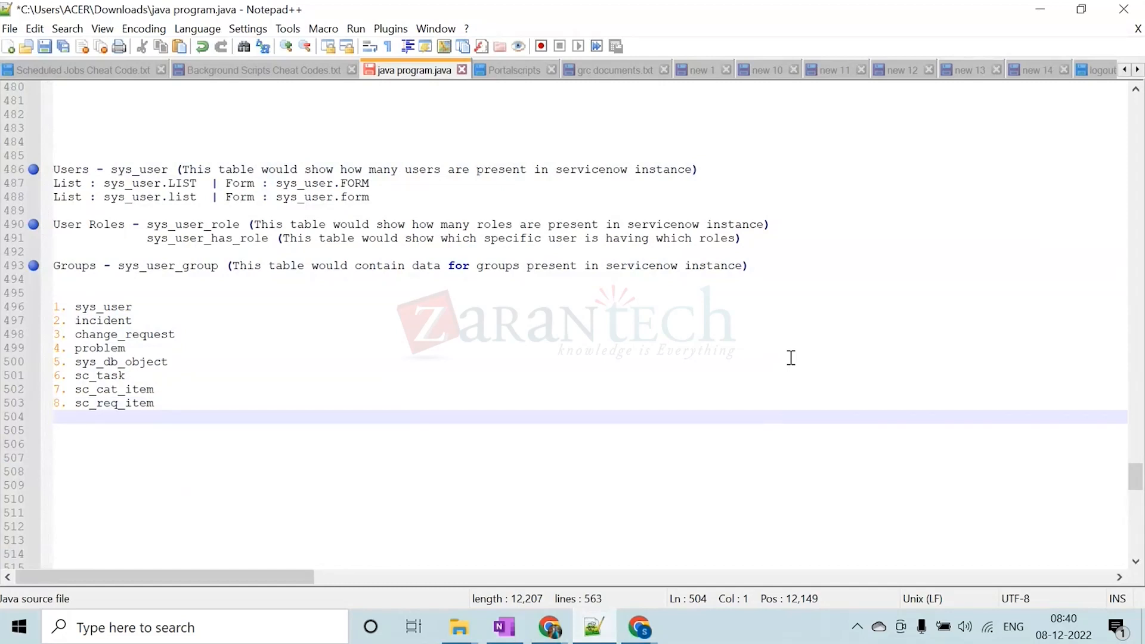
type("9. sysapproval")
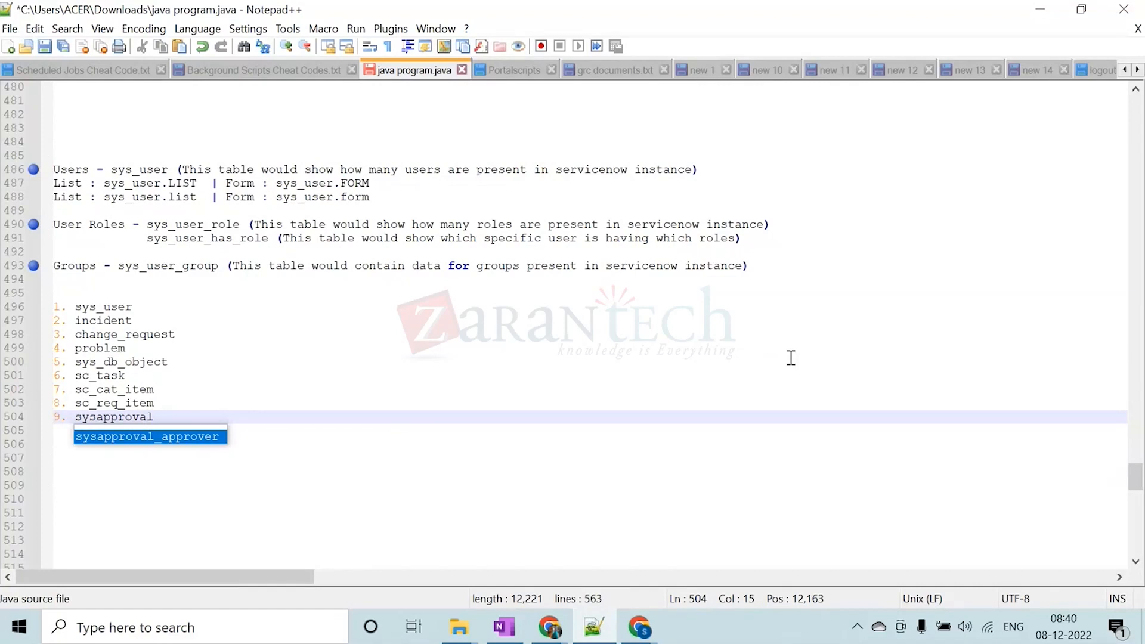
left_click(637, 347)
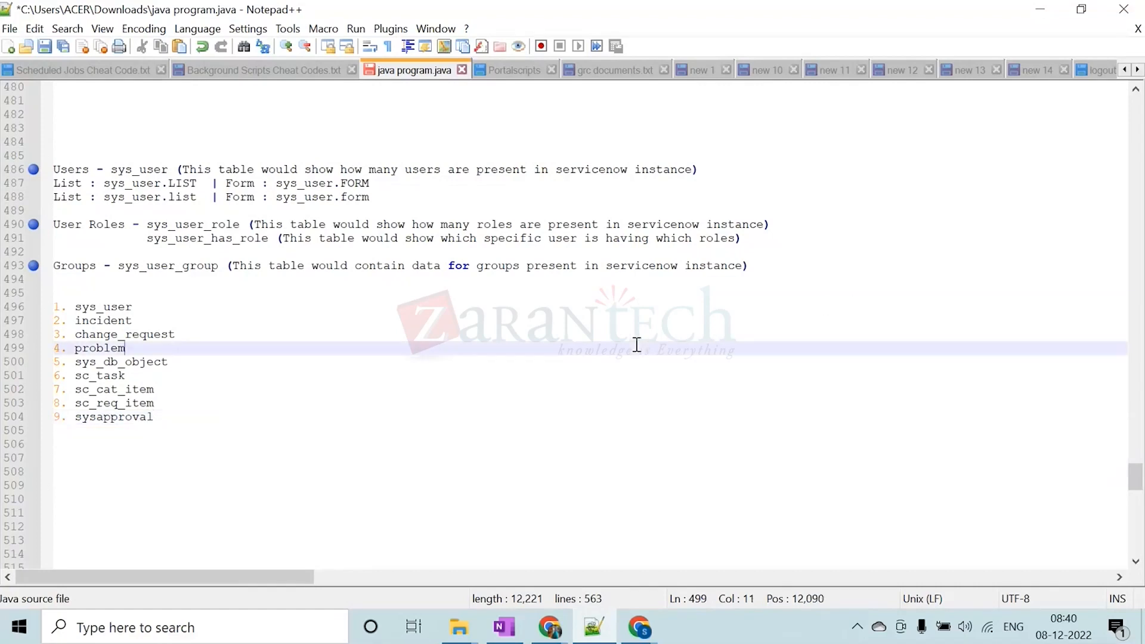
left_click(1036, 11)
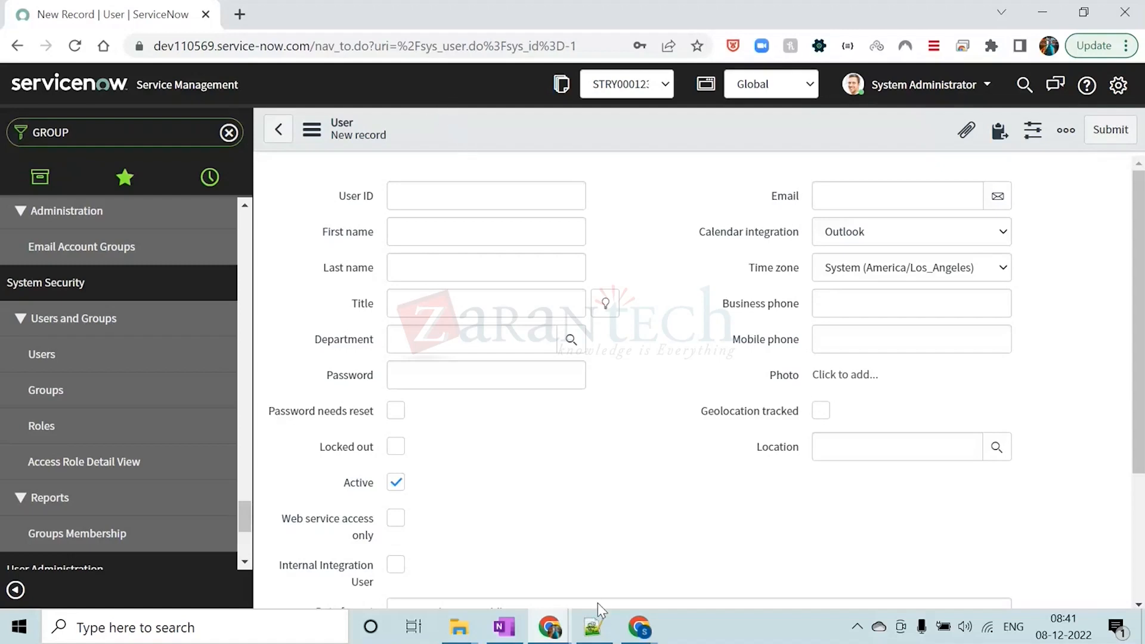
Switch back to Notepad++ and complete the ninth list entry as "sysapproval_approver"
left_click(594, 627)
left_click(179, 420)
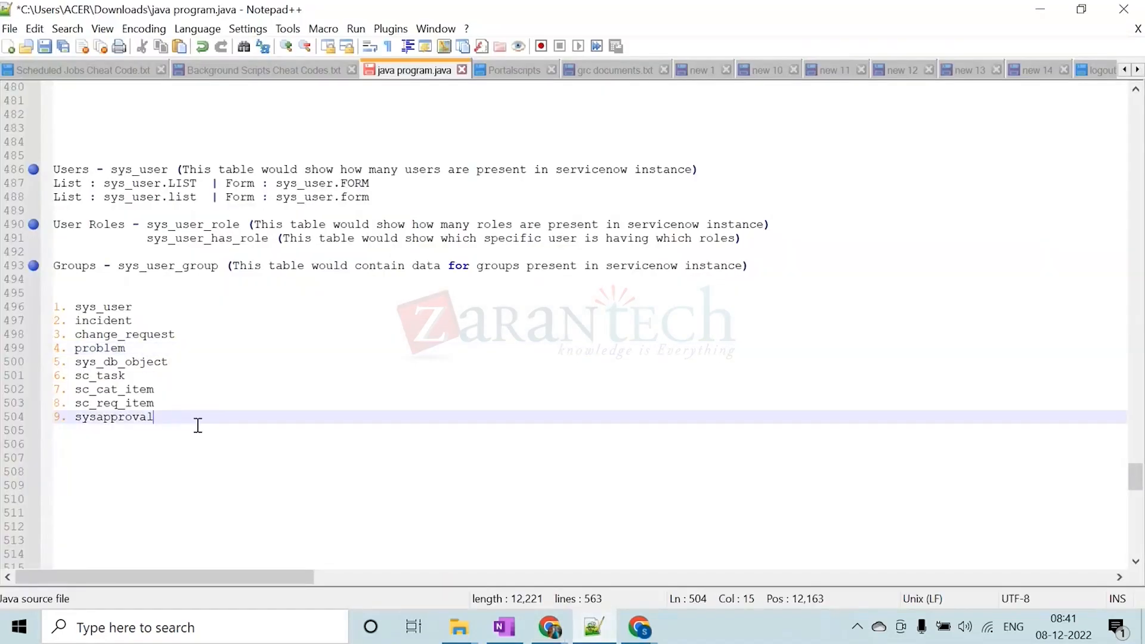
type("_approver")
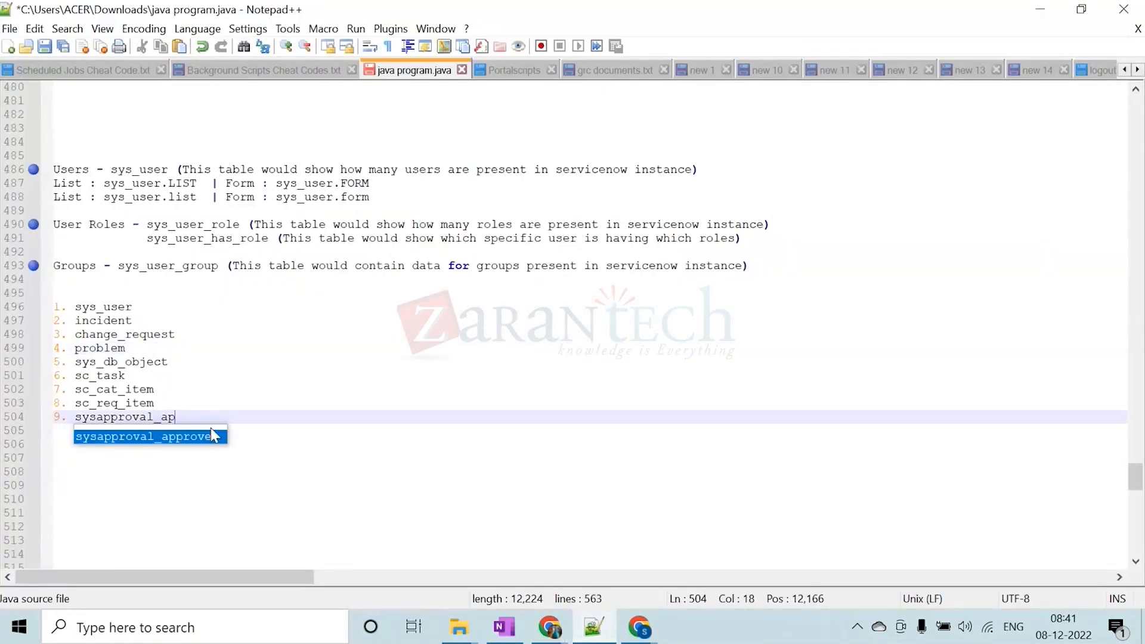
key("BackSpace")
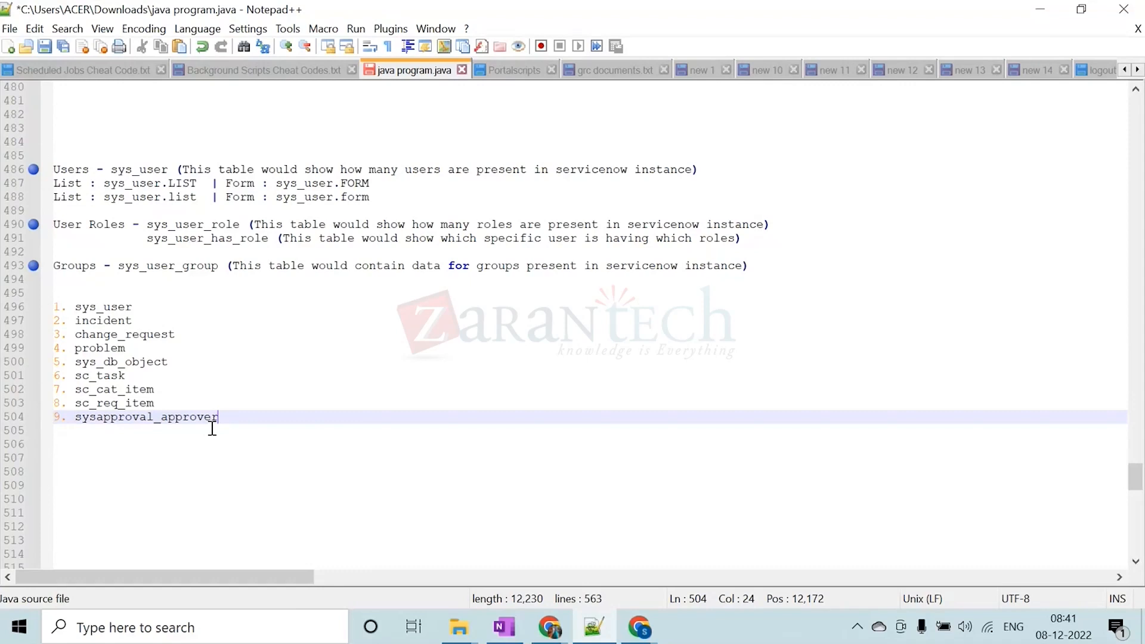
Add "10. sys_properties" as the next entry of the numbered table list
key("Return")
type("10.")
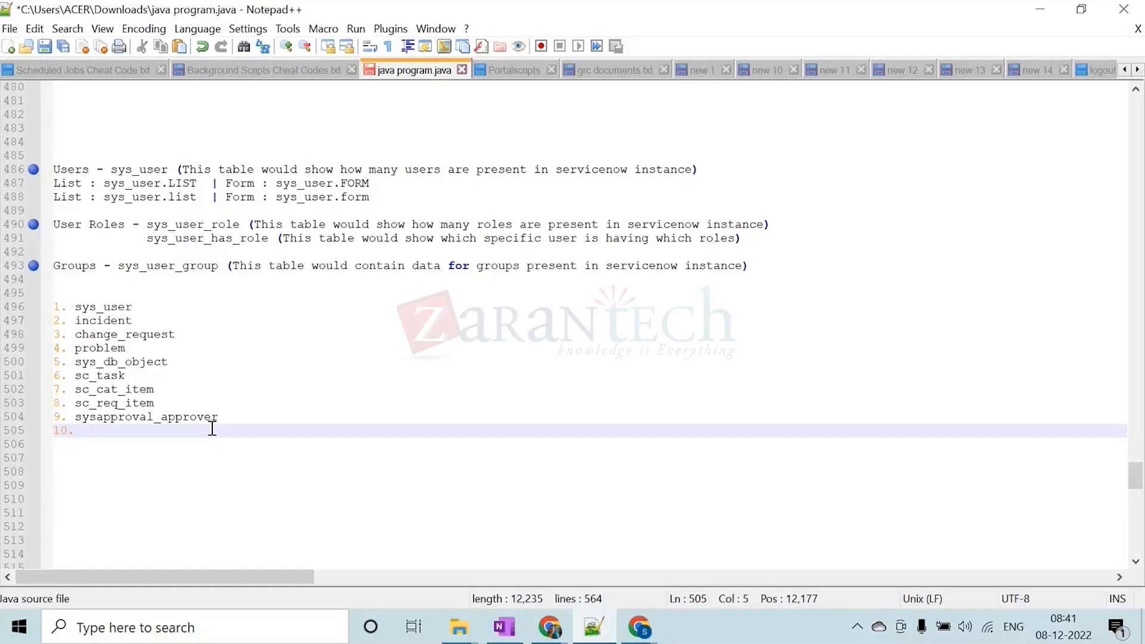
type("sys_")
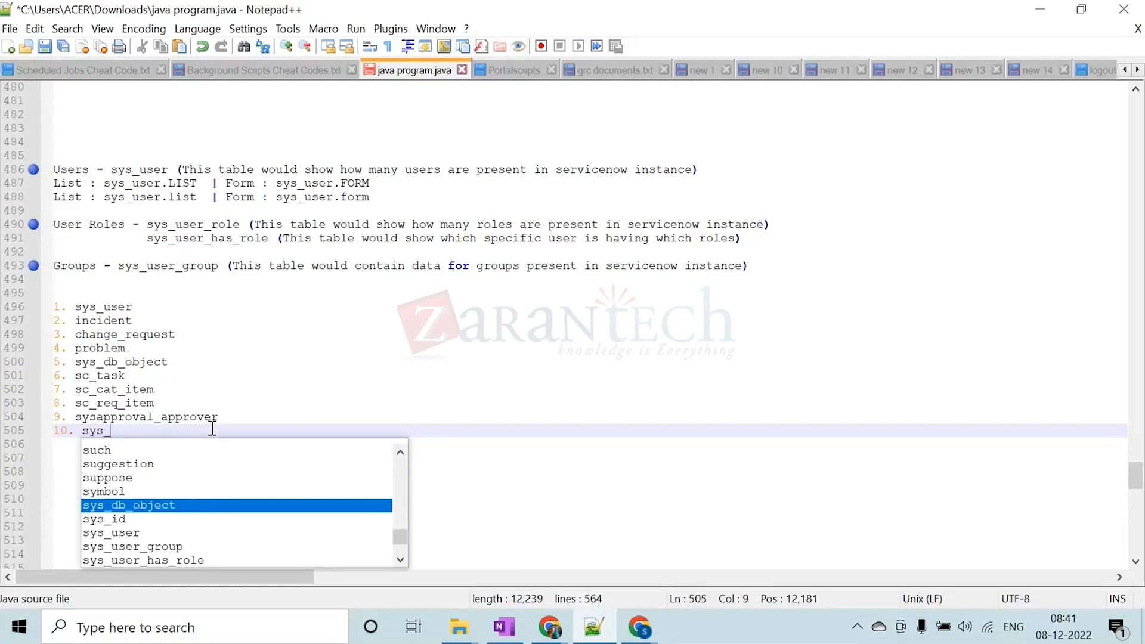
type("properties")
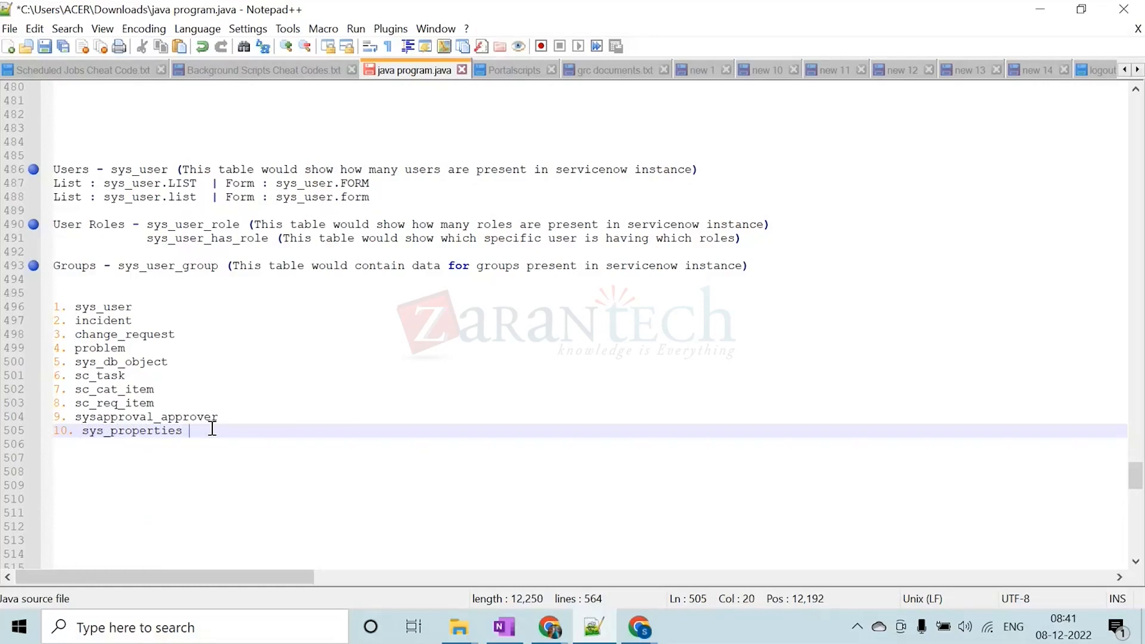
key("BackSpace")
Add "11. sys_user_has_role" as the next entry of the numbered table list
key("Return")
type("11. ")
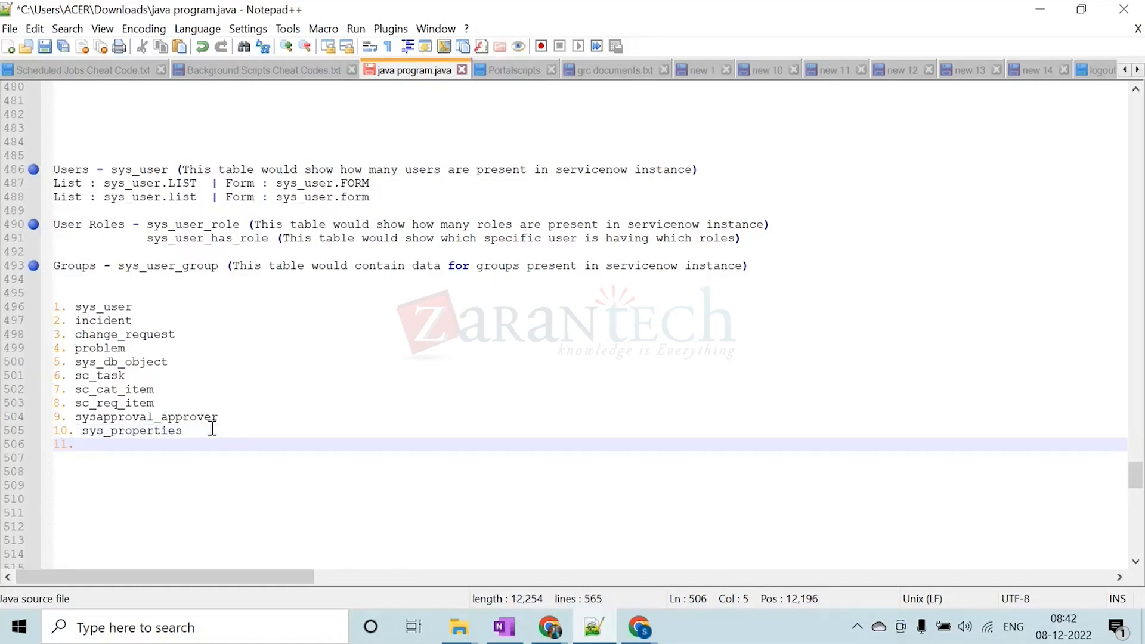
type("sys_user_has_role")
key("Return")
key("Return")
Add "12. sys_user_role" as the next entry of the numbered table list
type("12. sys")
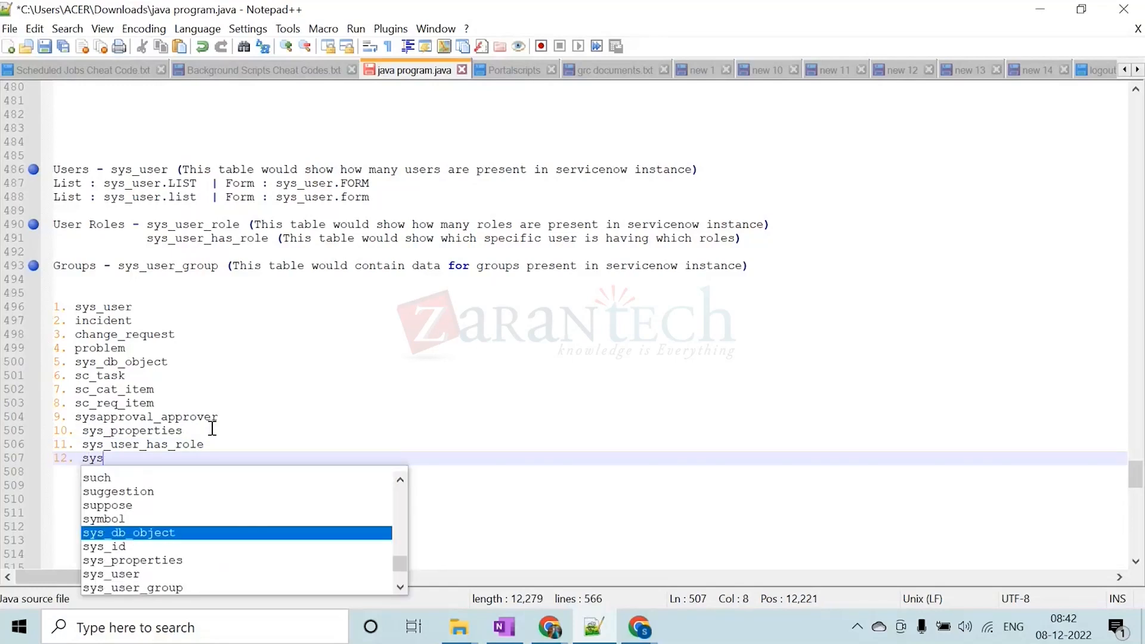
type("_user")
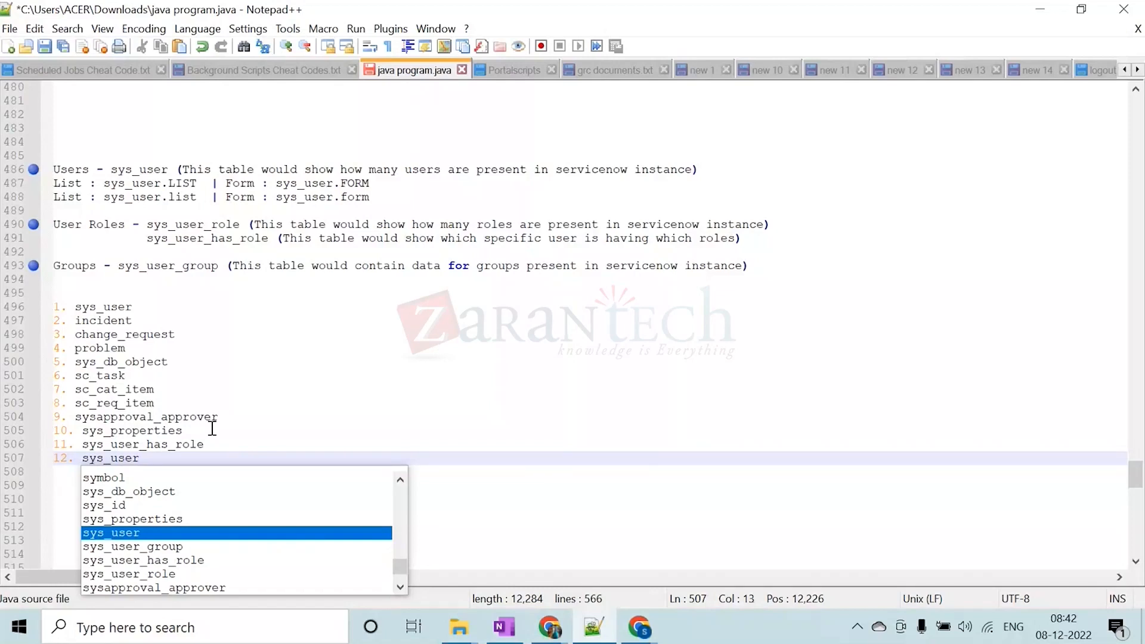
type("_role")
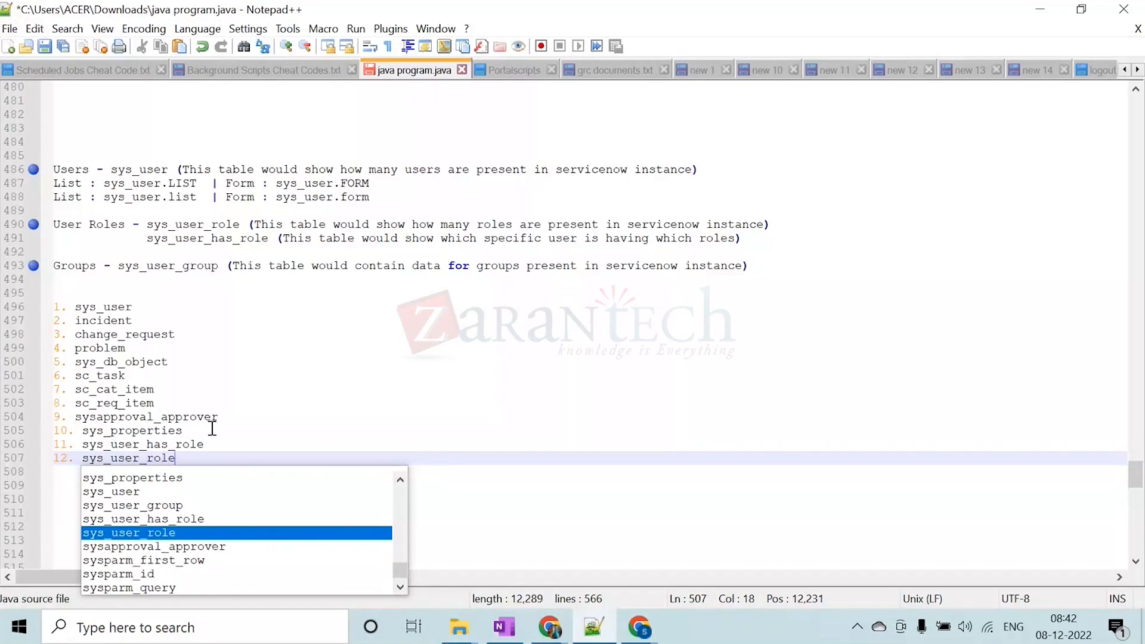
key("Return")
key("Return")
Add "13. sys_user_group" as the next entry of the numbered table list
type("13")
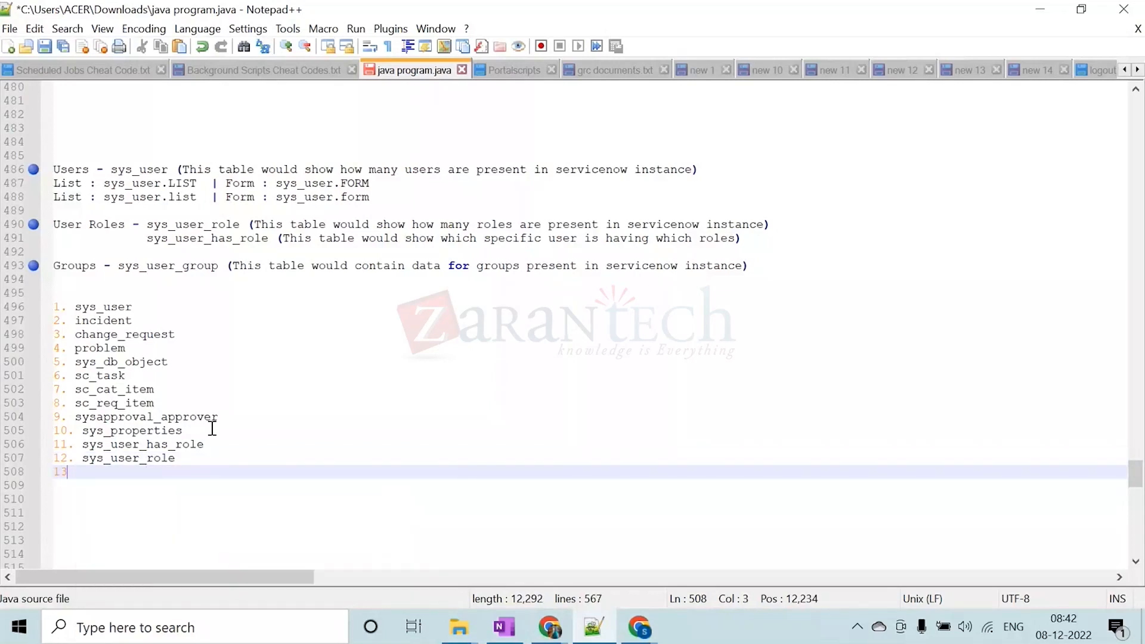
type(". sys")
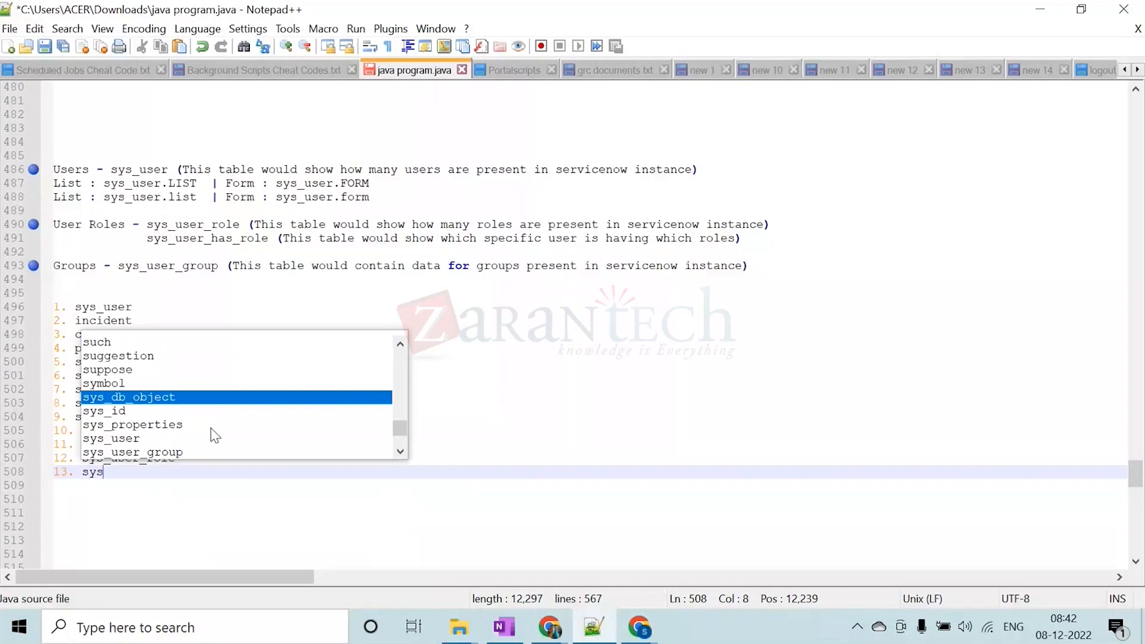
type("_user_group")
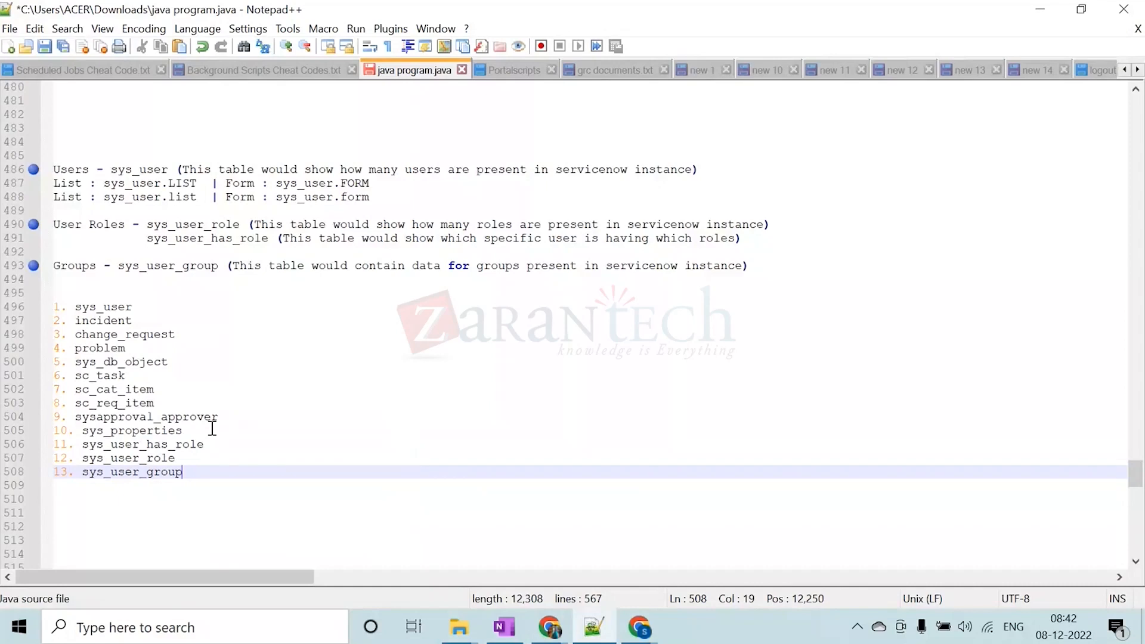
Add "14. sc_request" to the numbered table list and start an empty entry numbered "15." below it
key("Return")
type("14")
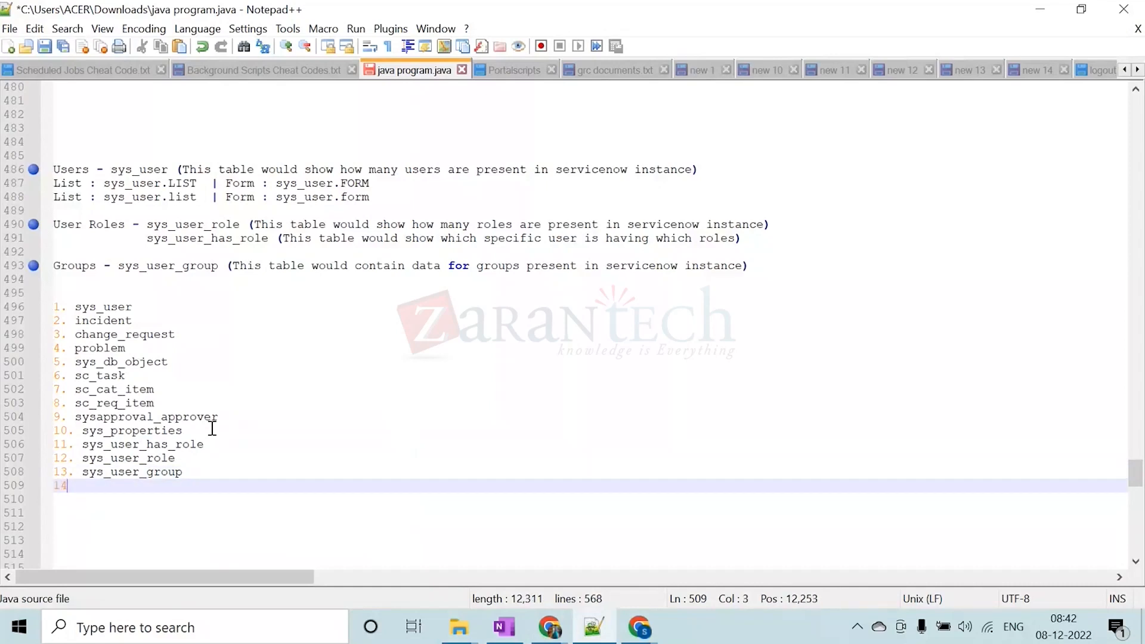
type(".")
type("sc_r")
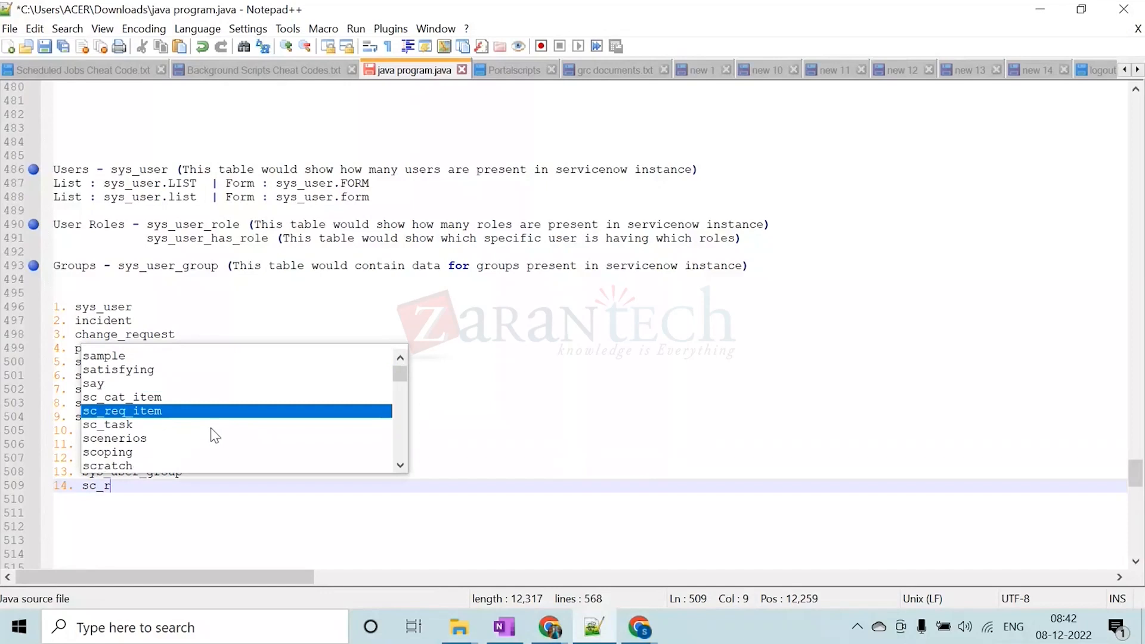
type("equ")
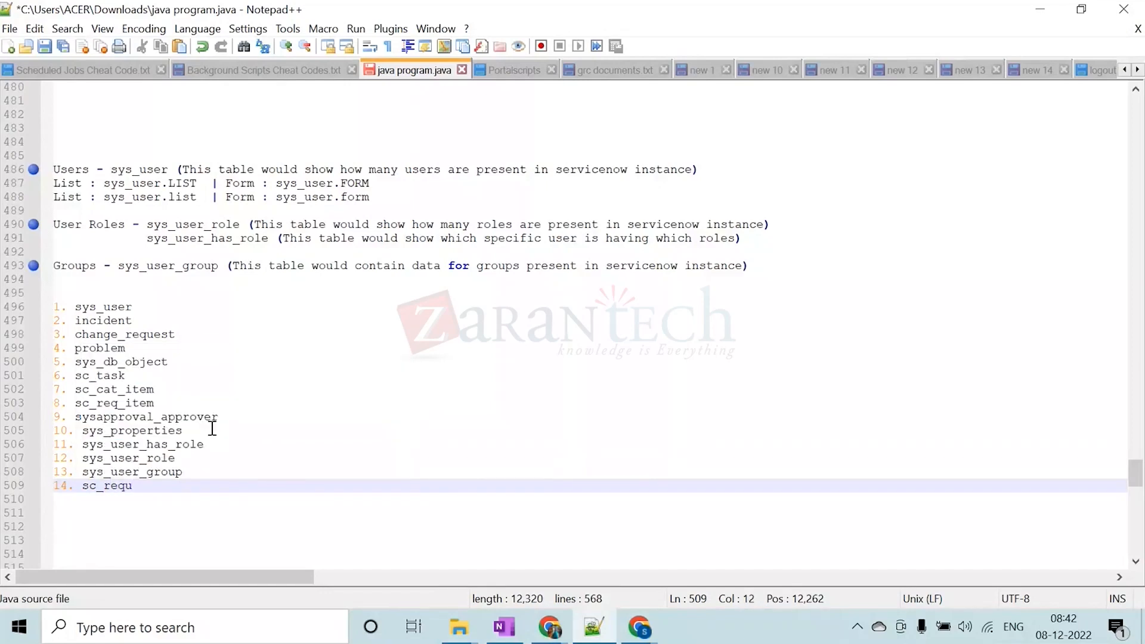
type("est")
key("BackSpace")
key("Return")
type("15")
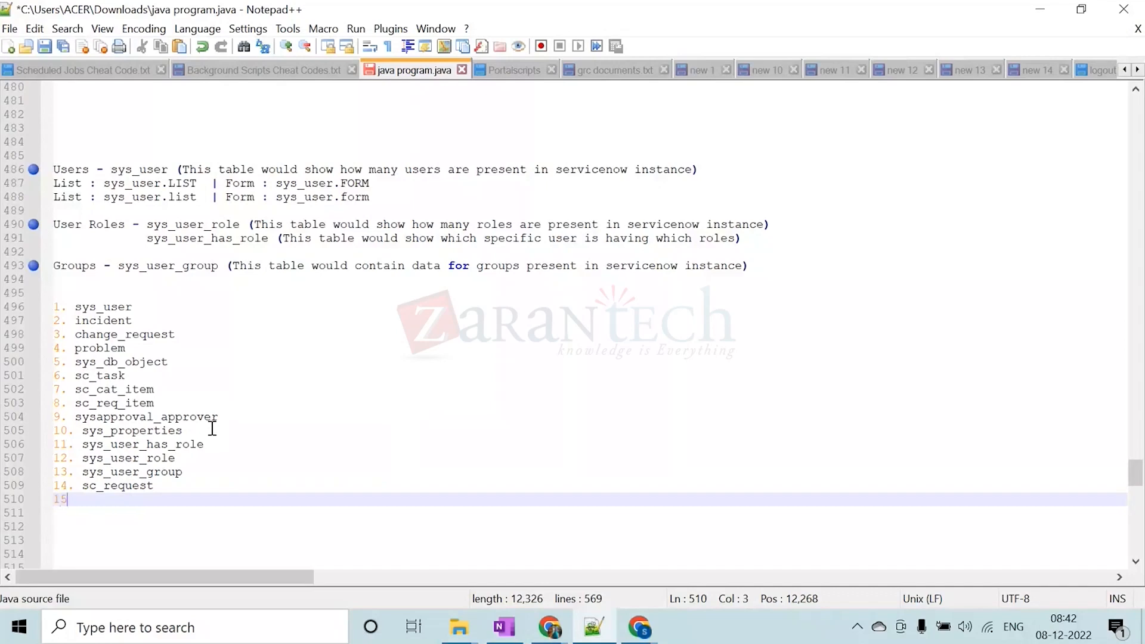
type(".")
Append the description "- for user records" to the sys_user entry of the numbered list
left_click(167, 307)
type("- for users")
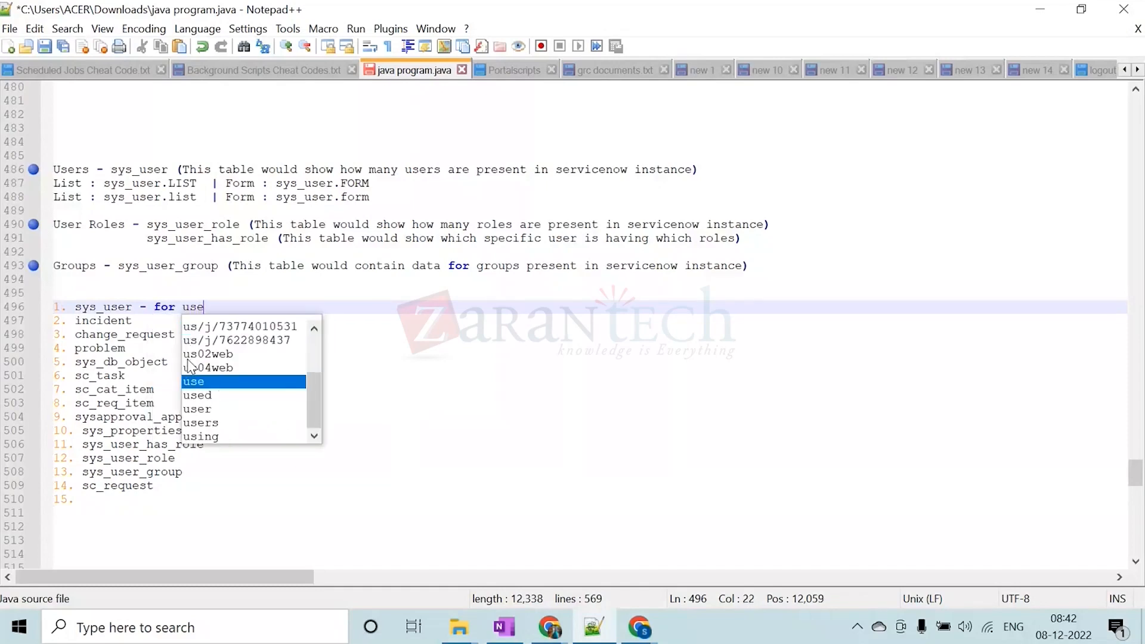
key("BackSpace")
key("BackSpace")
type("records")
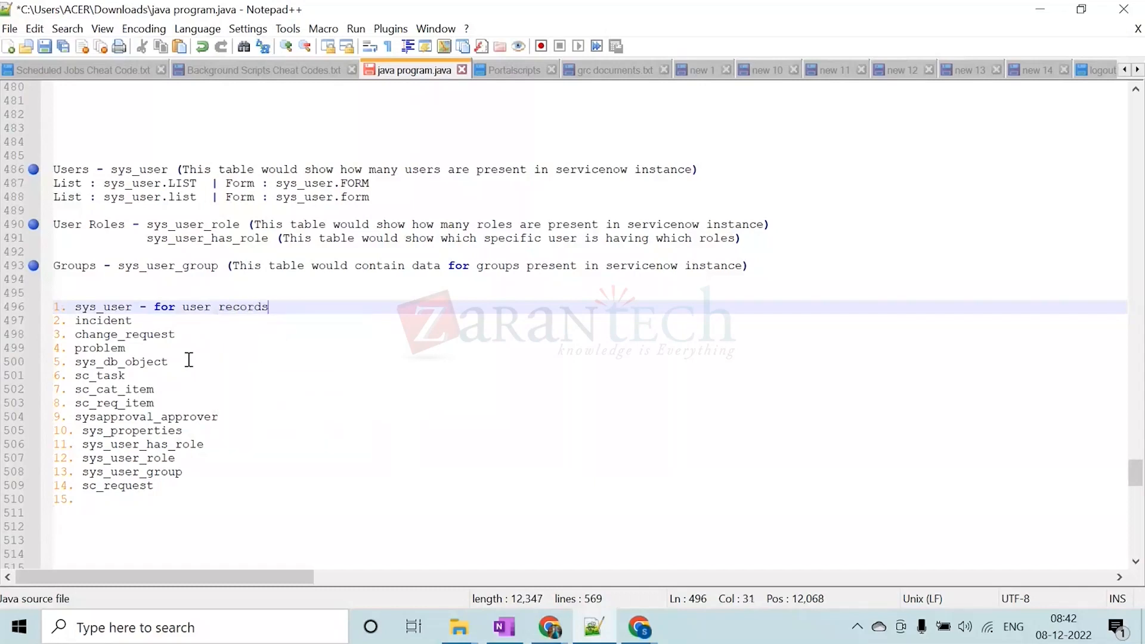
Append the description "- for incident records" to the incident entry of the numbered list
key("Down")
type("- for incident ")
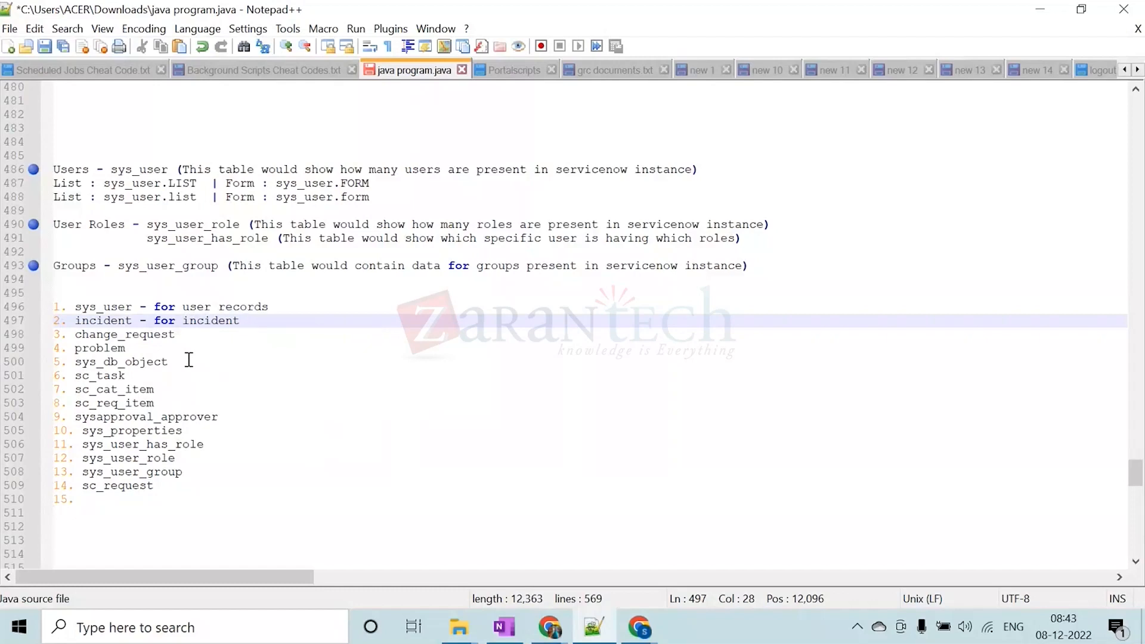
type("records")
Append the description "- for change requests" to the change_request entry of the numbered list
key("Down")
type("- for")
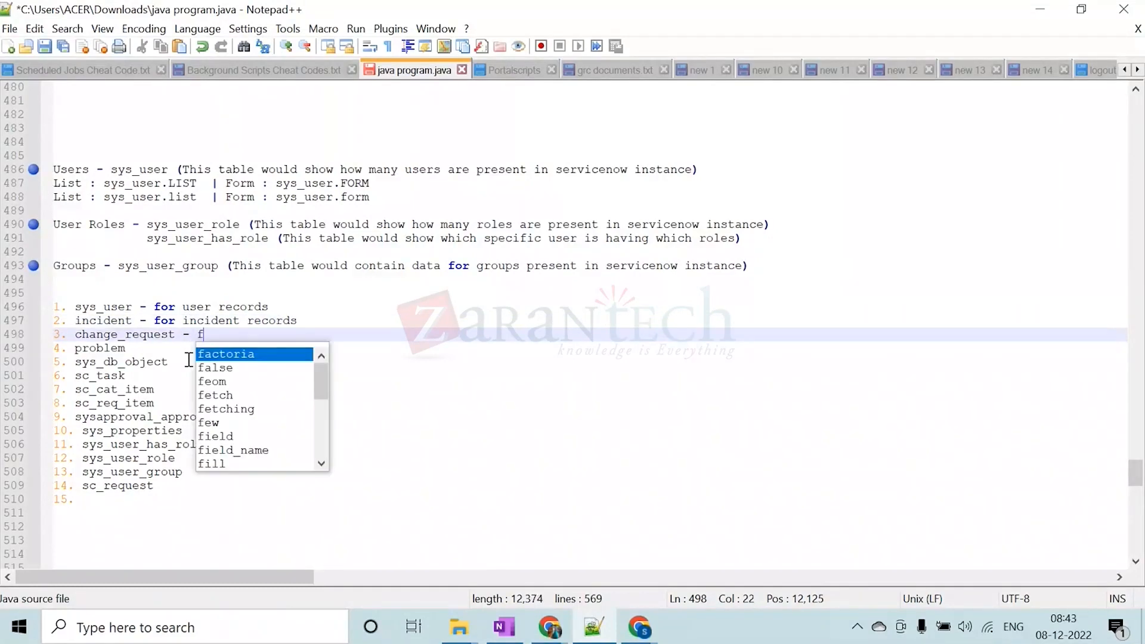
type("ange")
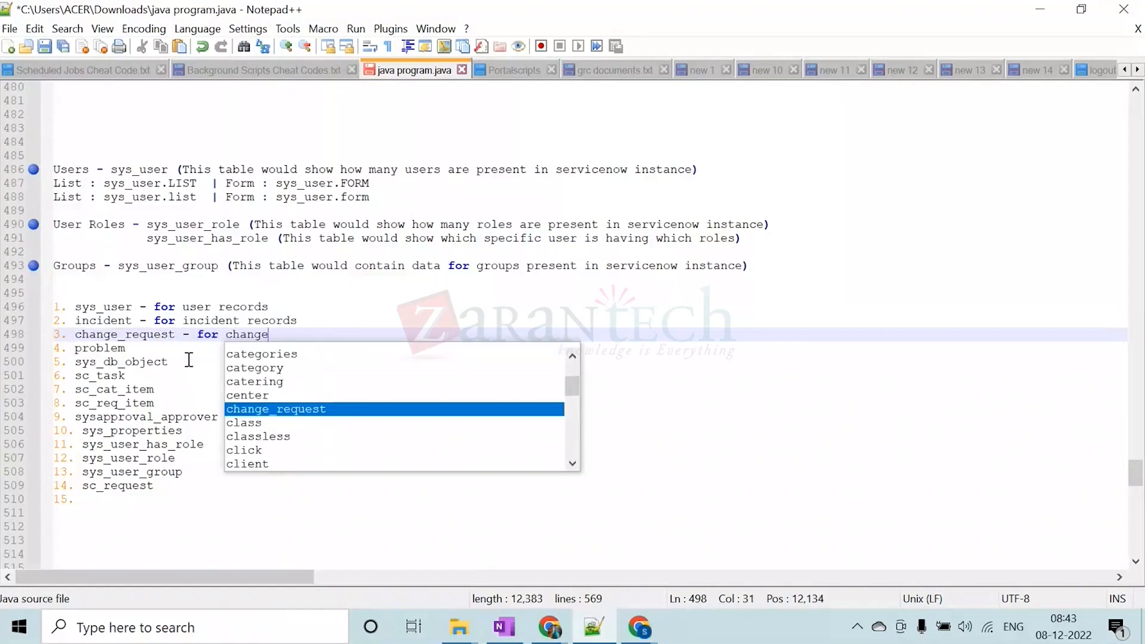
type(" requests")
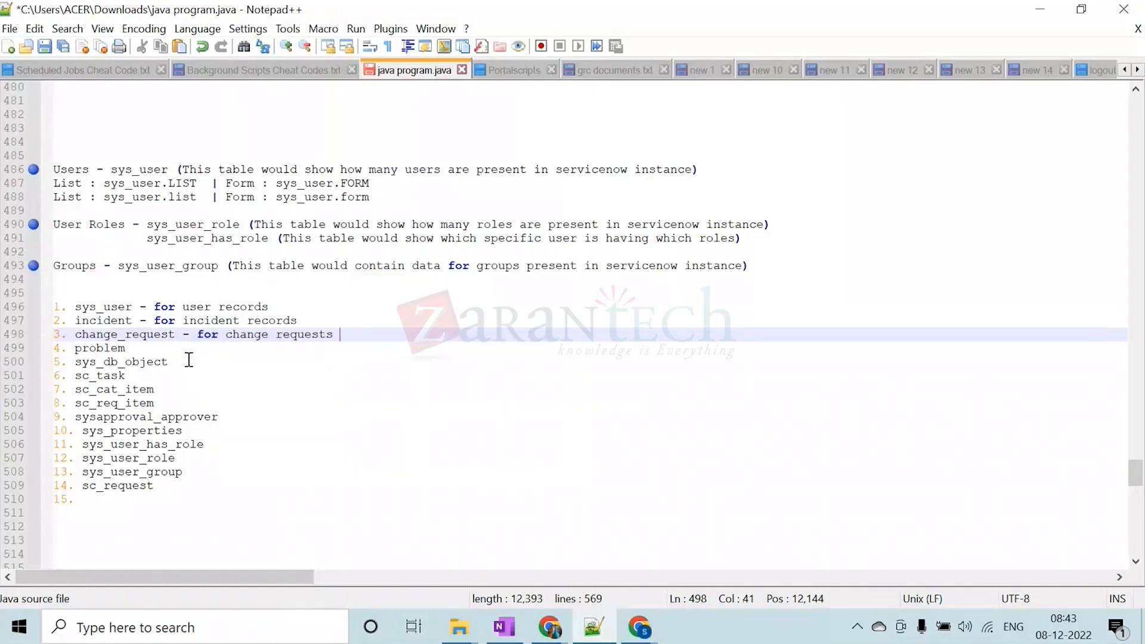
key("BackSpace")
Append the description "- for problem records" to the problem entry of the numbered list
key("Down")
type("-")
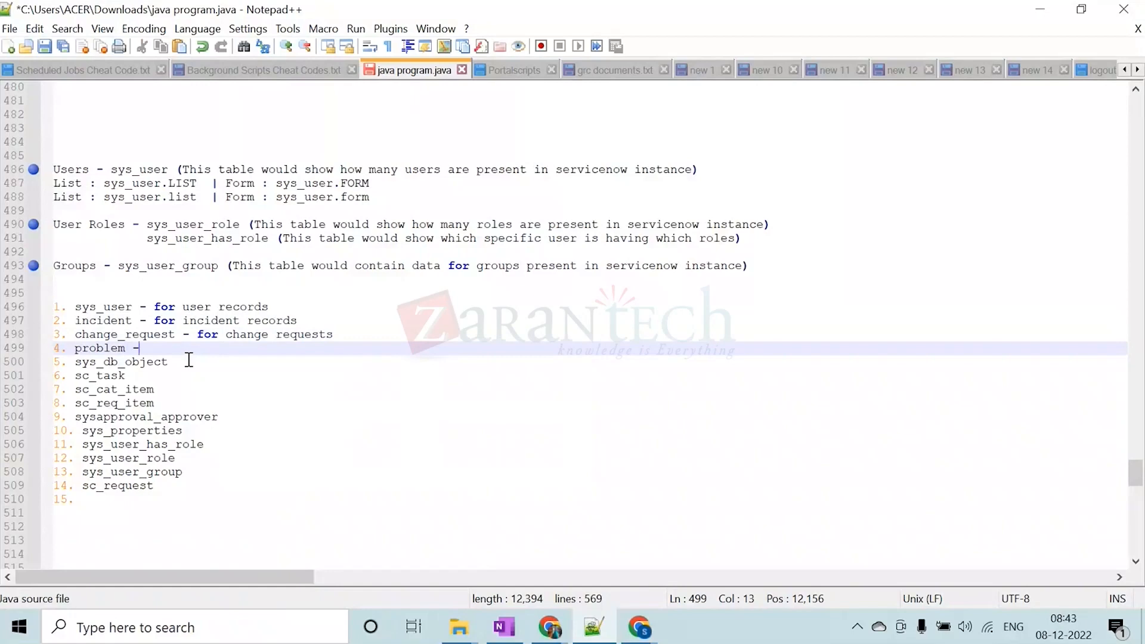
type(" for pro")
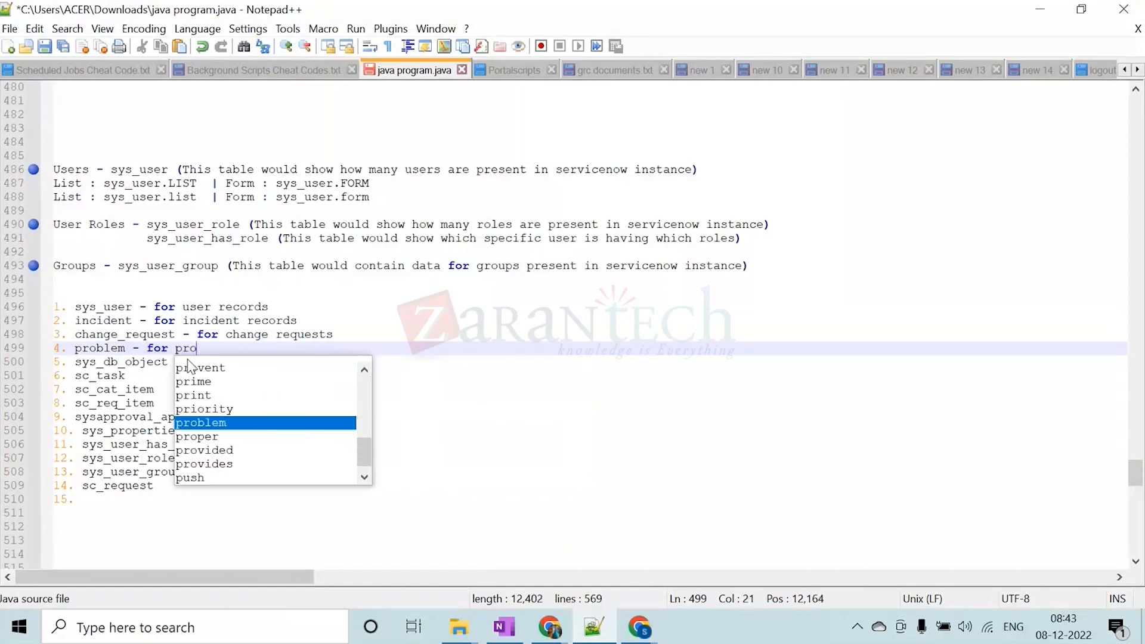
type("blem records")
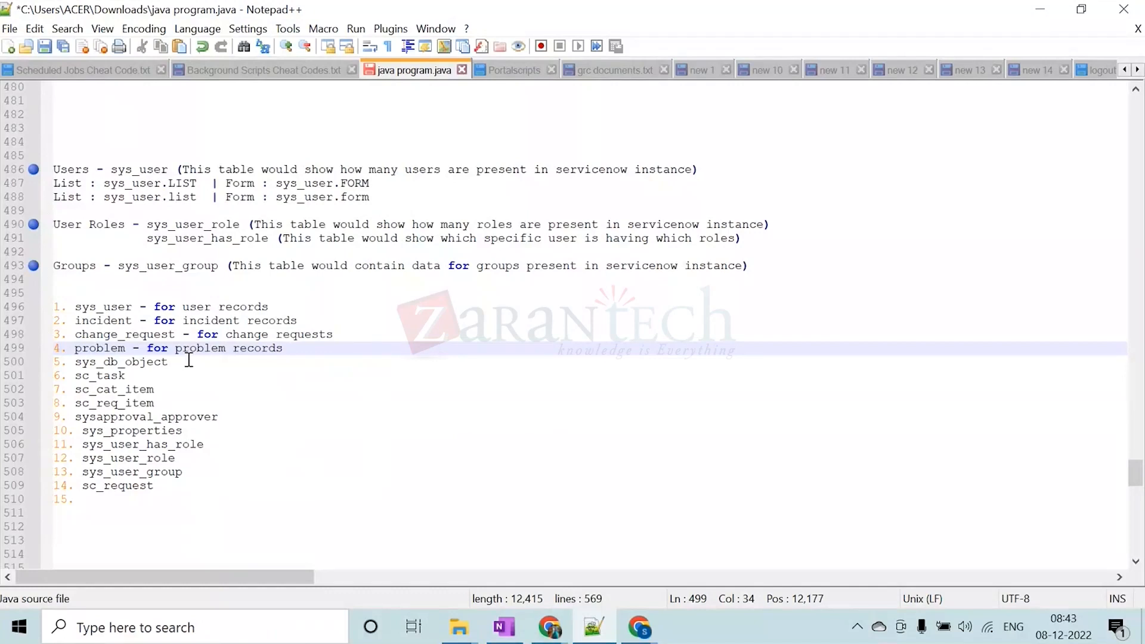
Append the description "- for storing all the tables" to the sys_db_object entry of the numbered list
left_click(189, 360)
type("- fo")
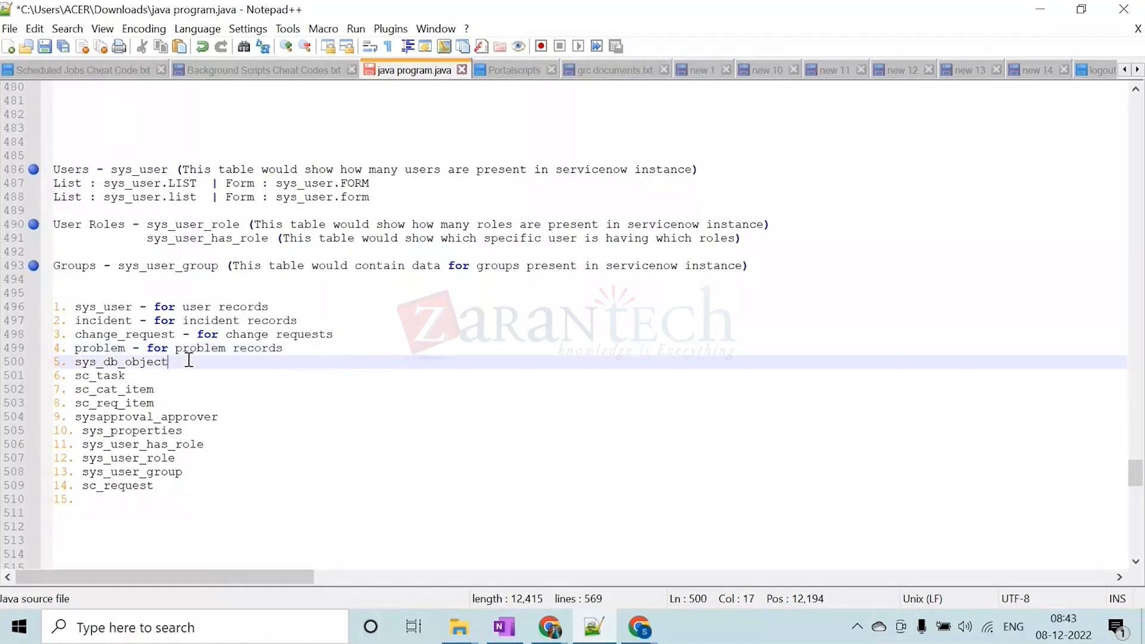
type("r storing all the ")
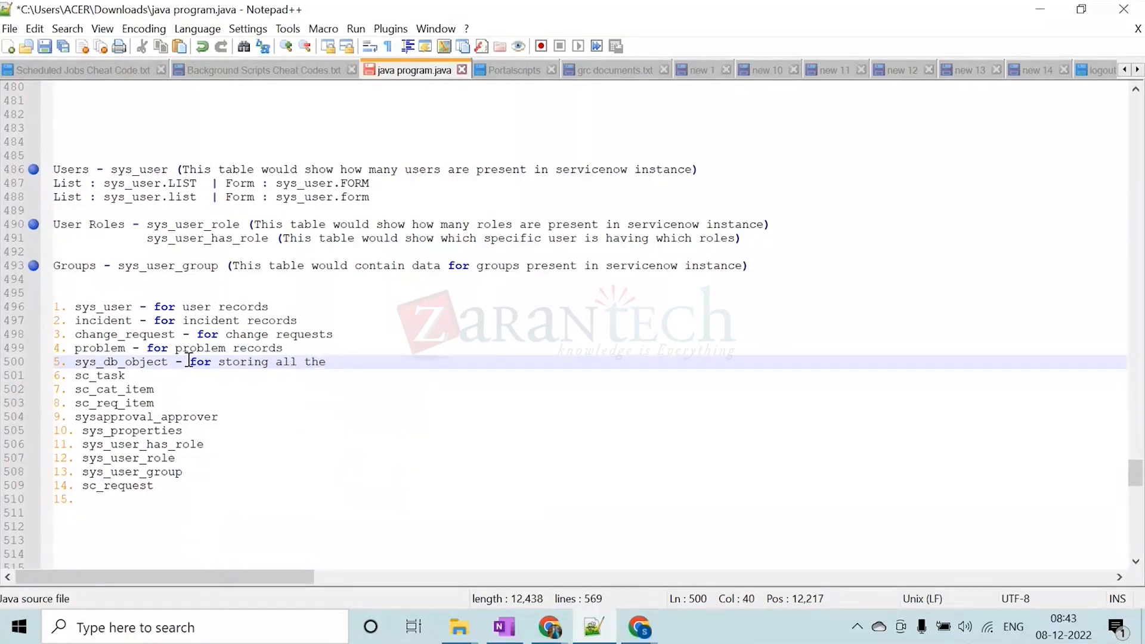
type("tables")
key("BackSpace")
Append the description "- for catalog tasks" to the sc_task entry of the numbered list
key("Down")
type("- fo")
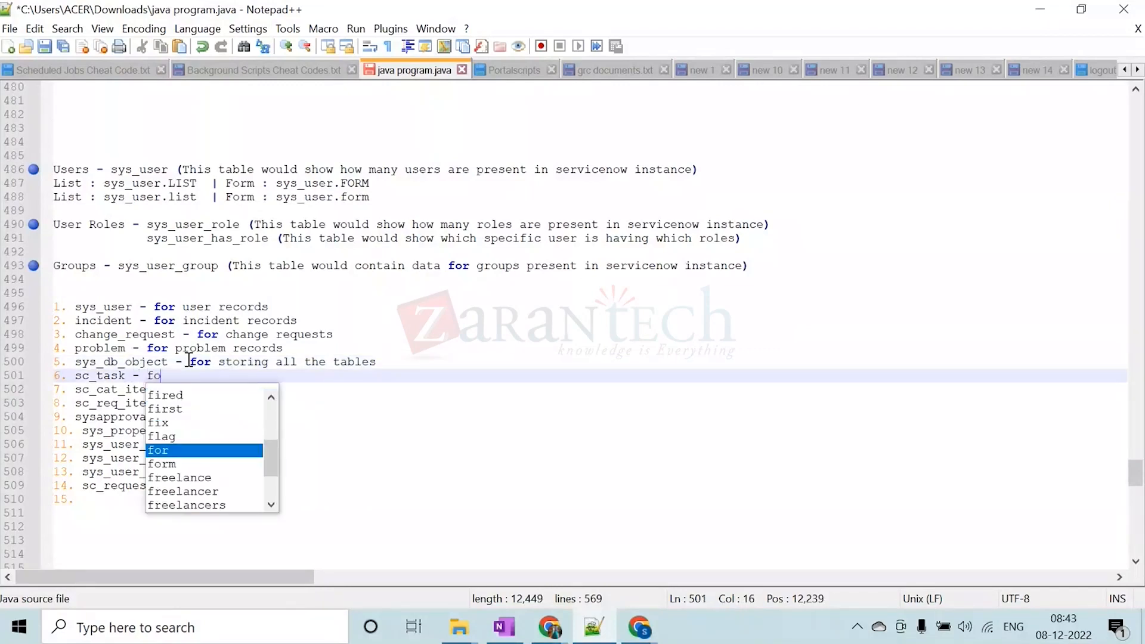
type("r cata")
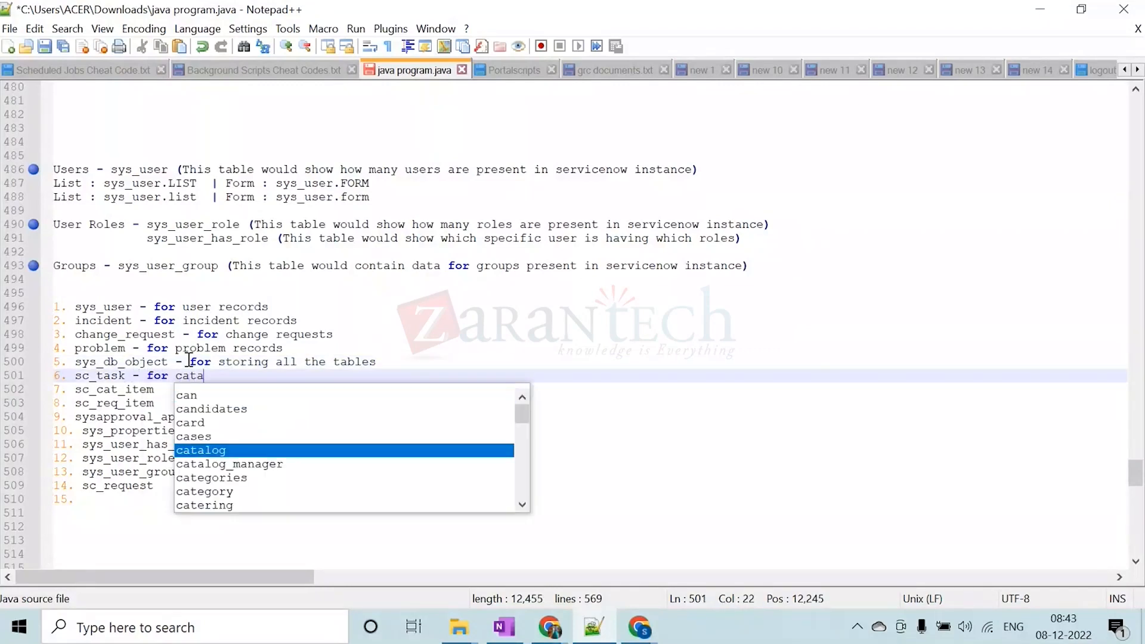
type("log tasks")
key("BackSpace")
Append the description "- for catalog items" to the sc_cat_item entry of the numbered list
key("Down")
type("- for ")
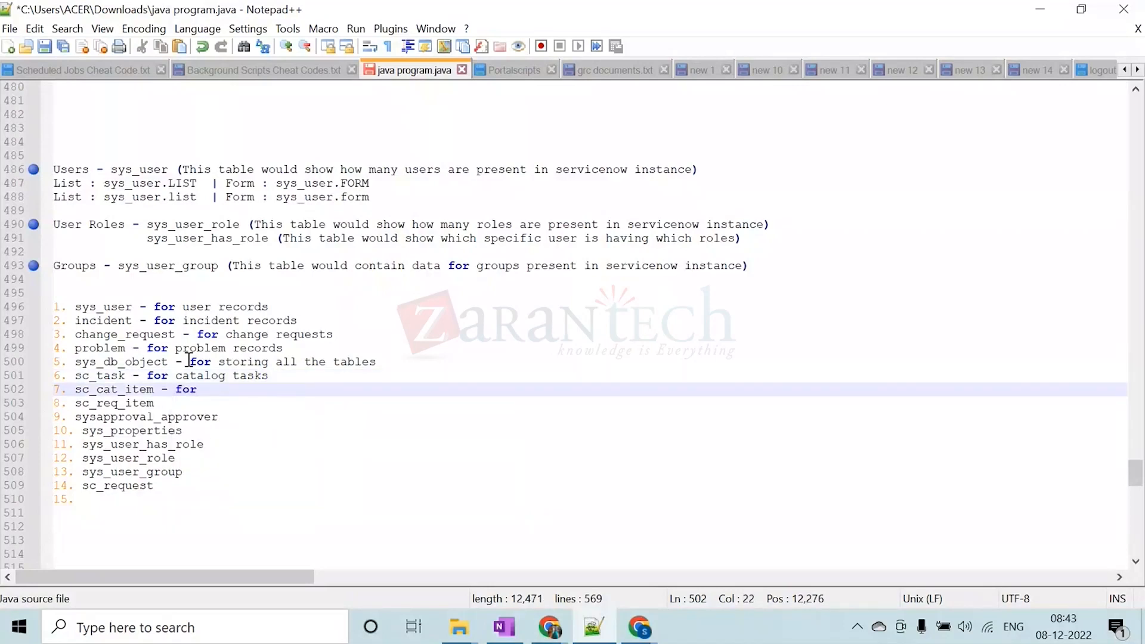
type("catalog items")
Append the description "- for requested items" to the sc_req_item entry of the numbered list
key("Down")
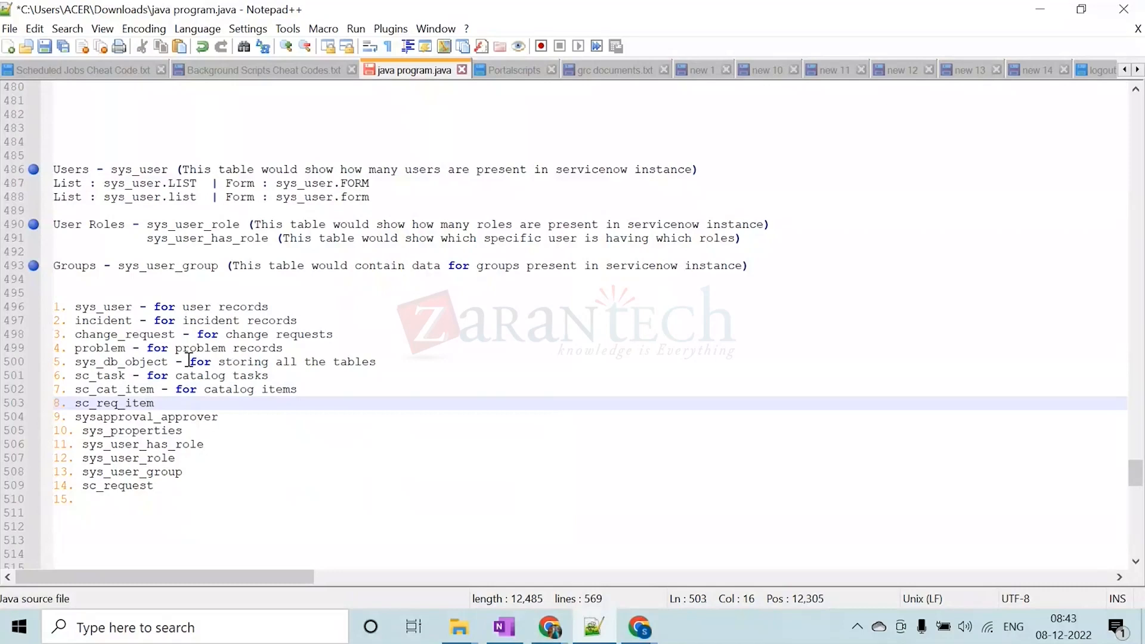
type("- for")
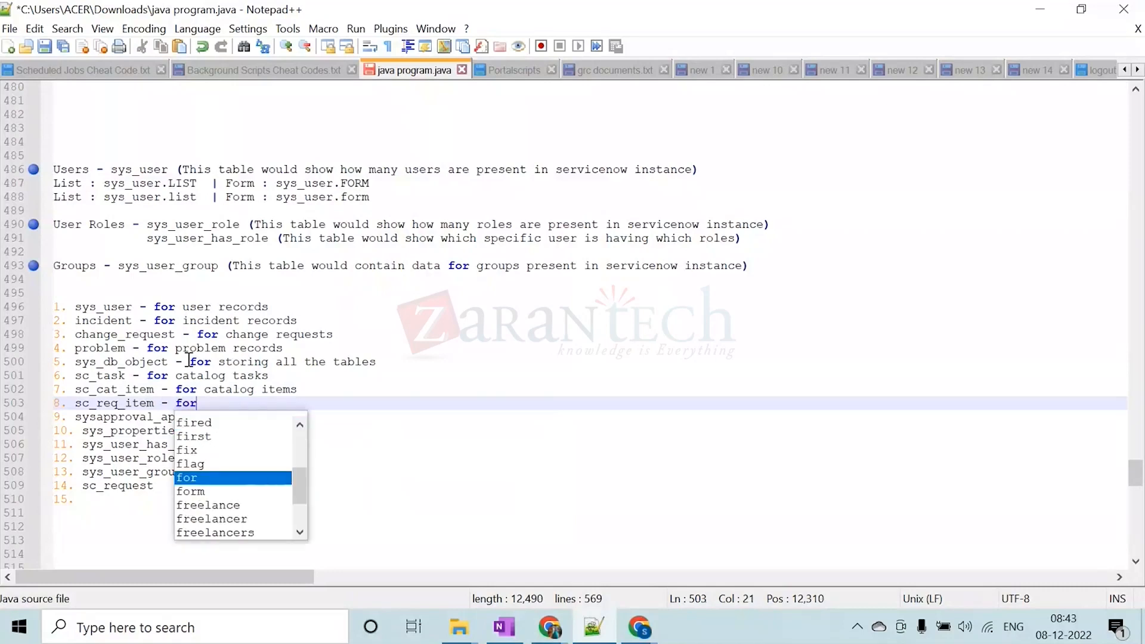
type(" requested")
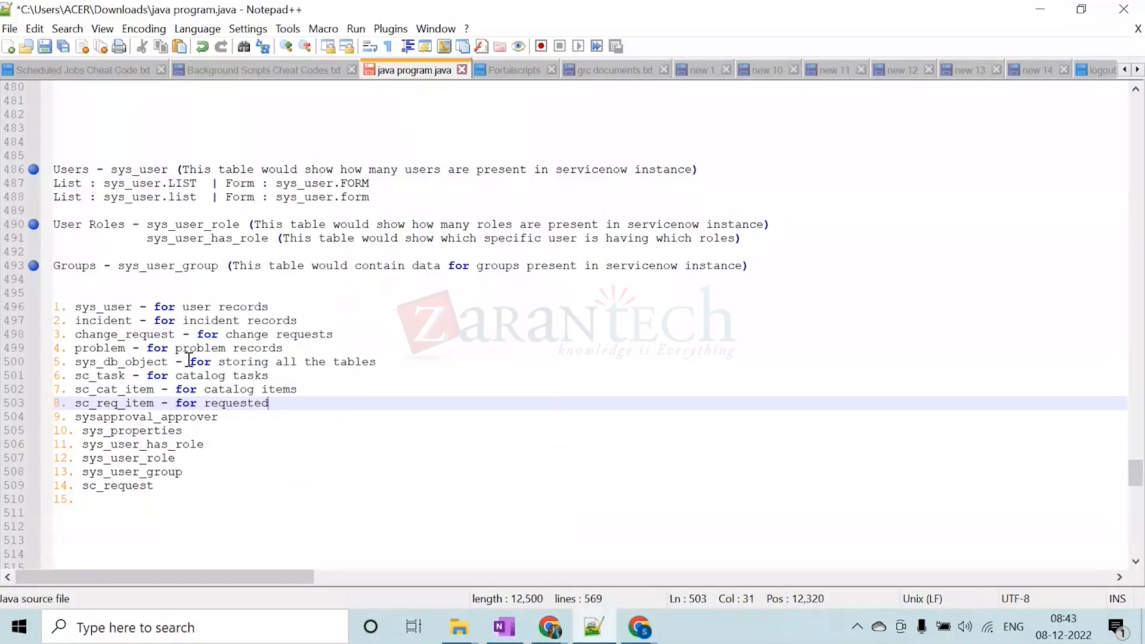
type(" items")
Append the description "- for approvals" to the sysapproval_approver entry of the numbered list
key("Down")
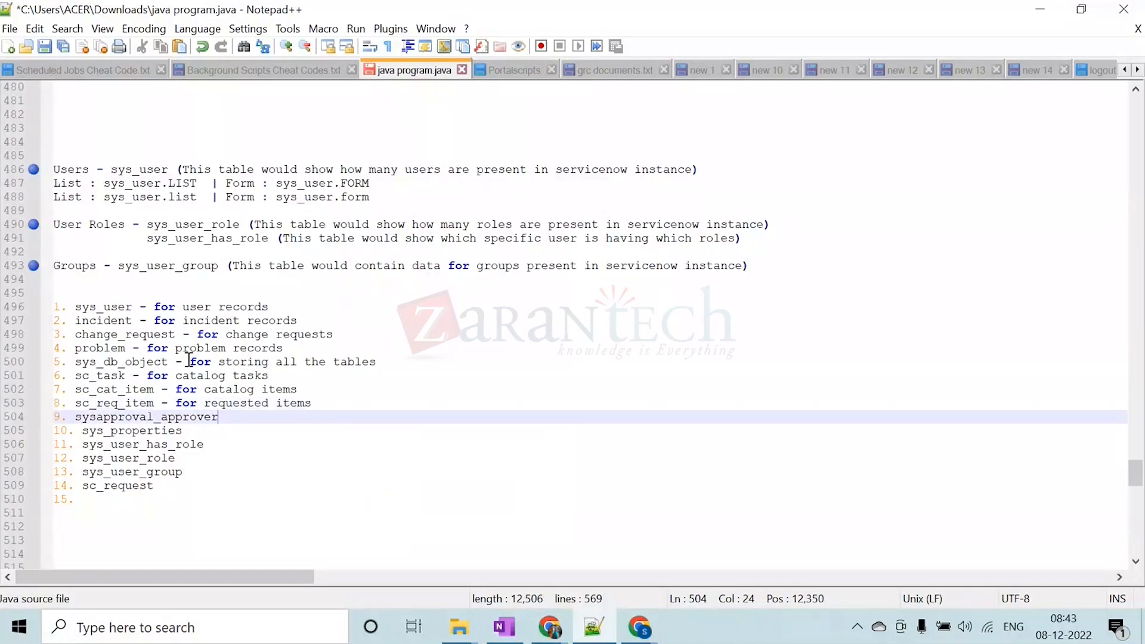
type("- for ap")
type("provers")
key("BackSpace")
key("BackSpace")
key("BackSpace")
type("als")
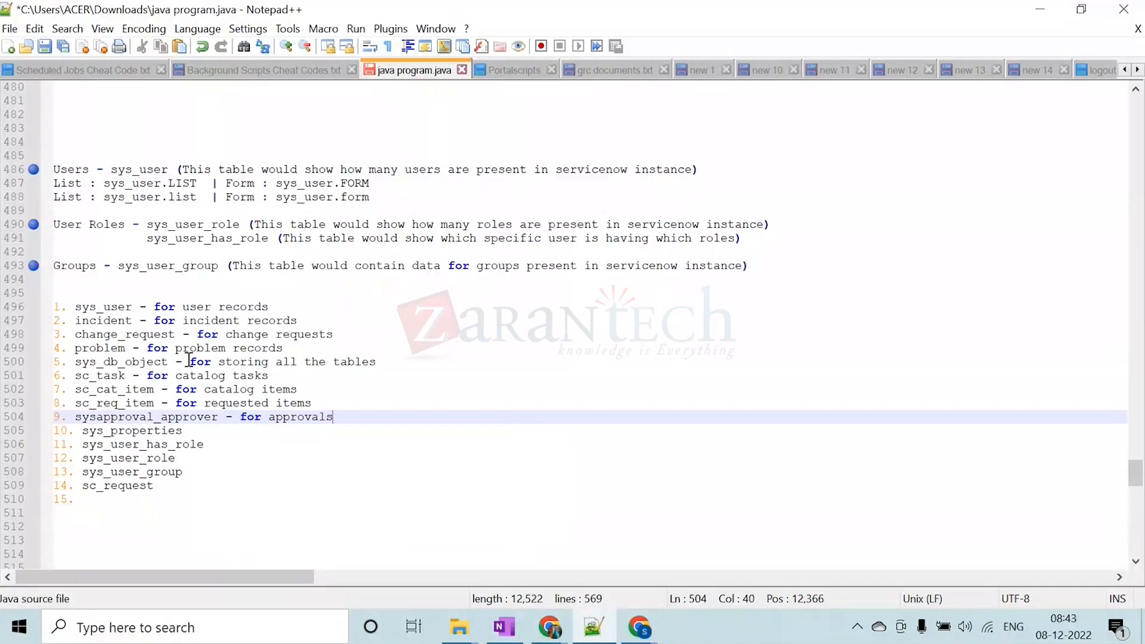
Append the description "- for storing system properties" to the sys_properties entry of the numbered list
key("Down")
type("- for ")
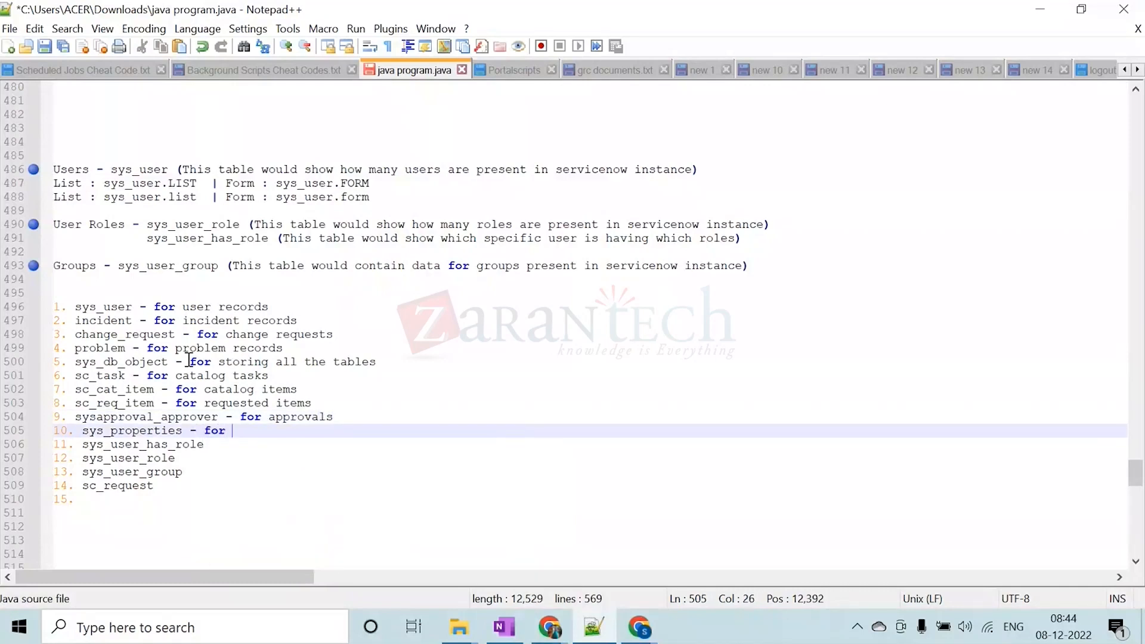
type("stor")
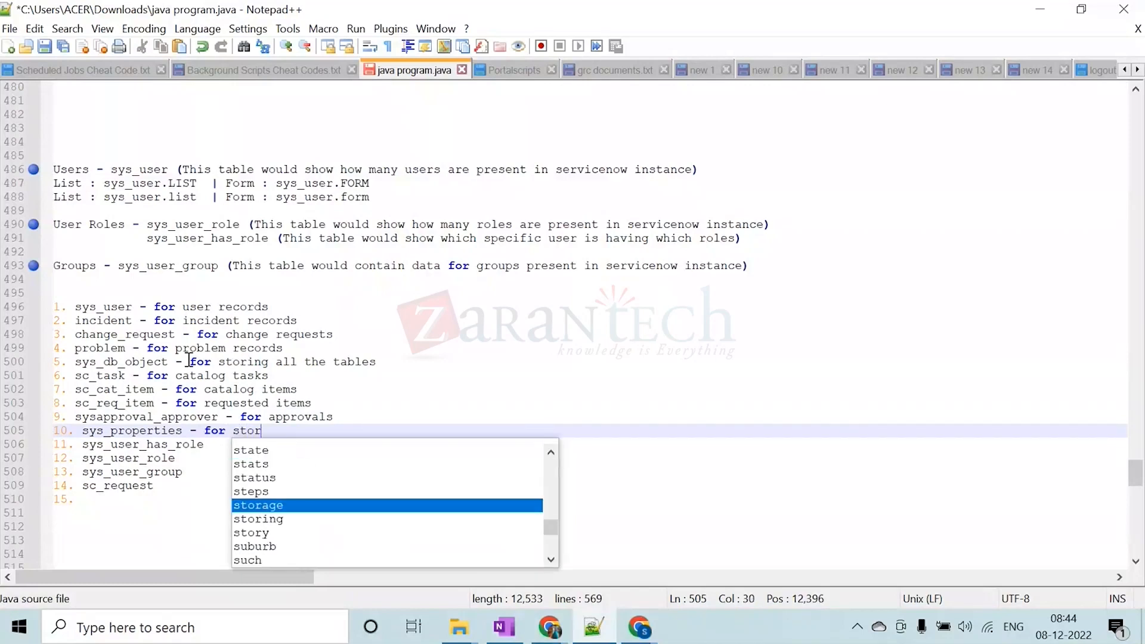
type("ing s")
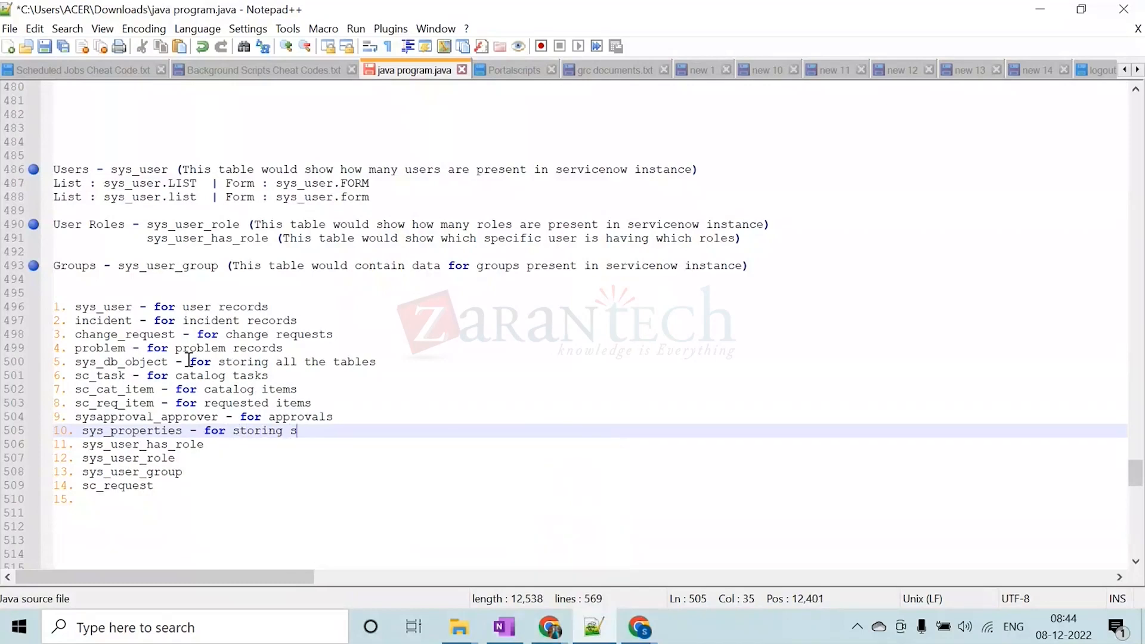
type("ystem properties")
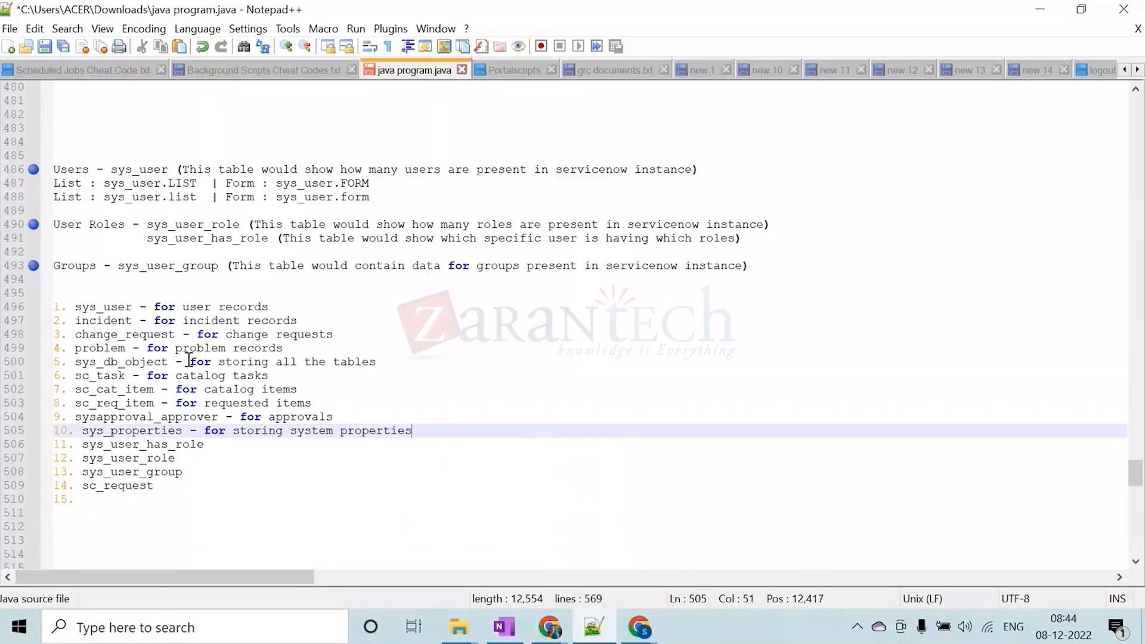
Append the description "- for users having specific roles" to the sys_user_has_role entry of the numbered list
key("Down")
type("- for ")
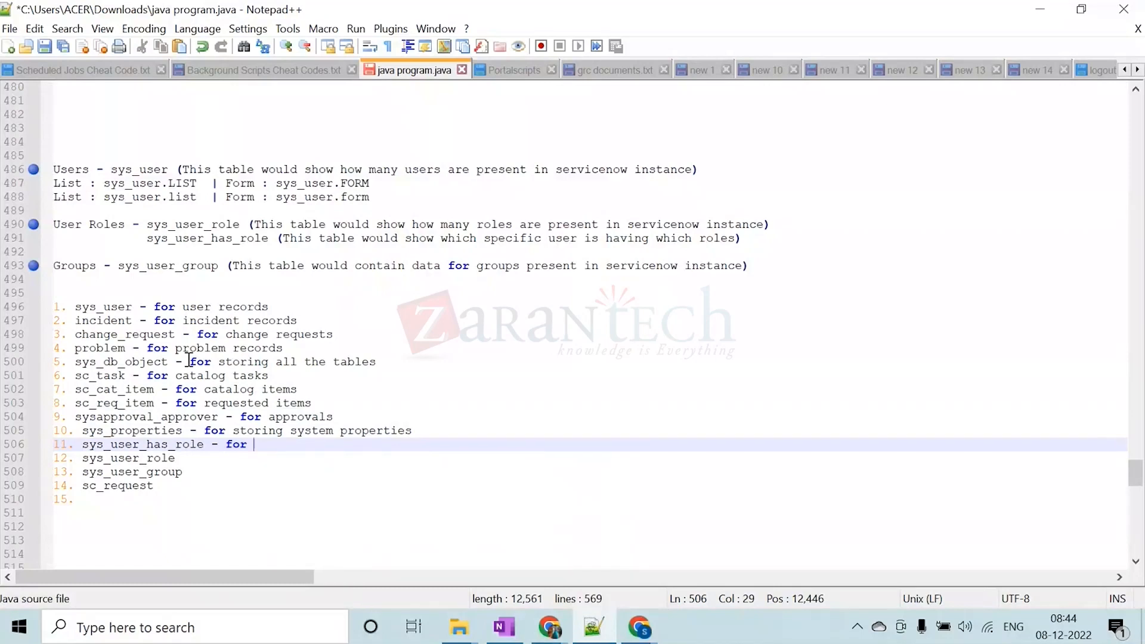
type("use")
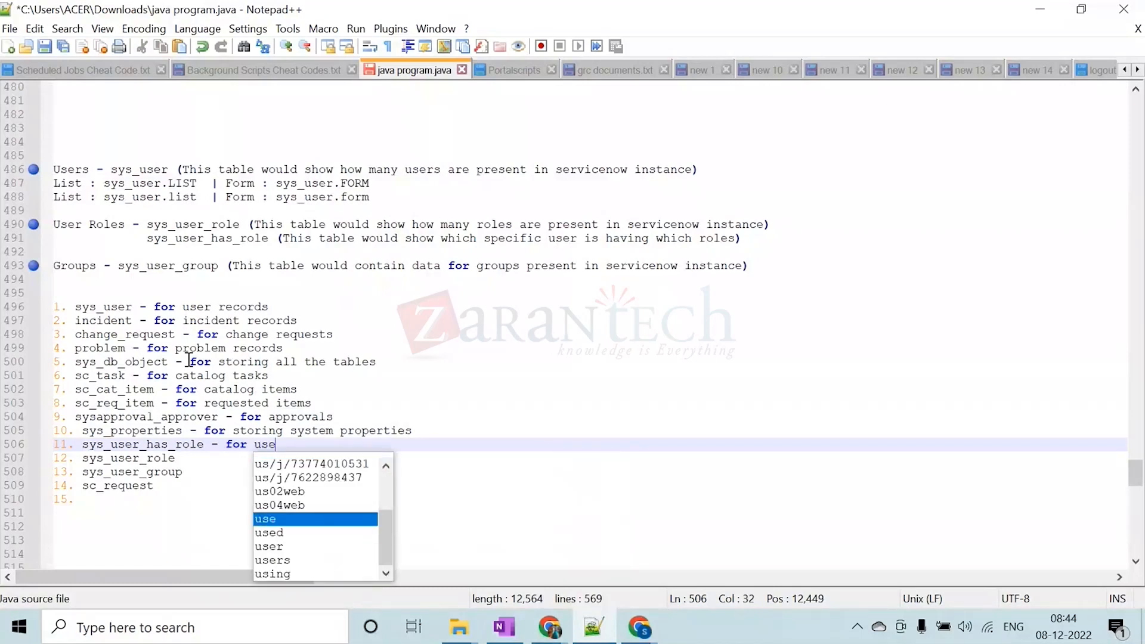
type("rs havin")
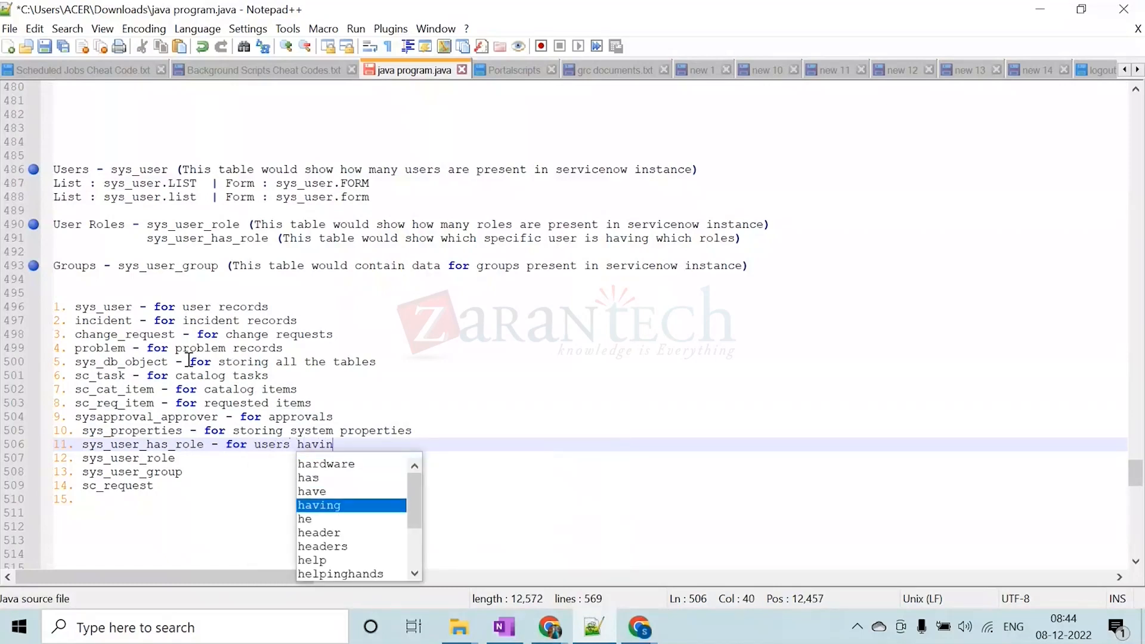
type("g spec")
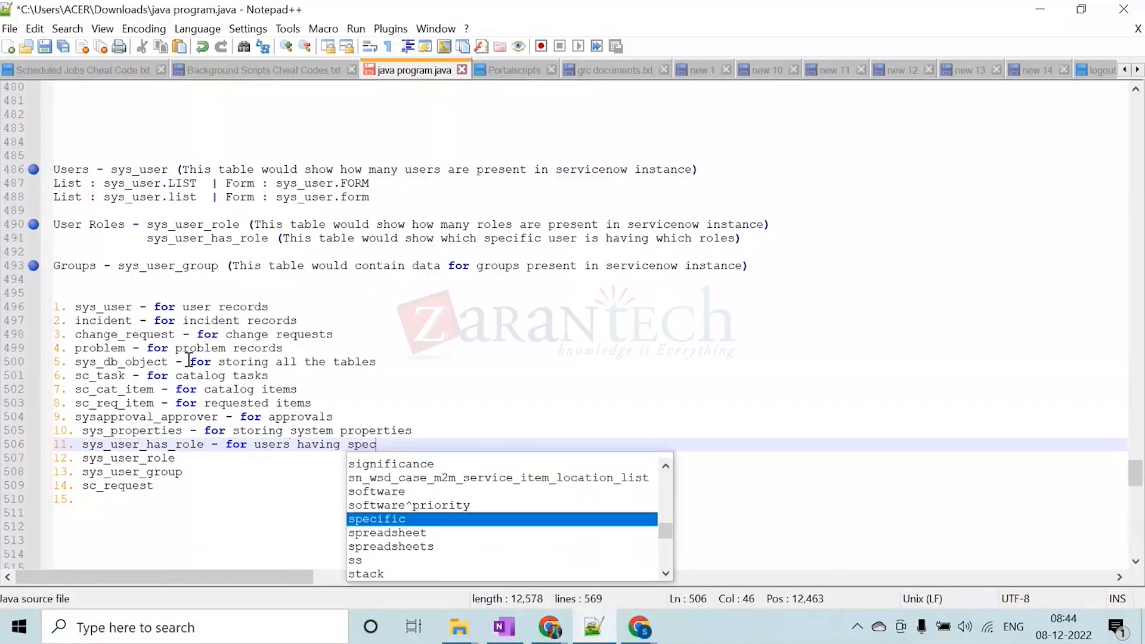
type("ific roles")
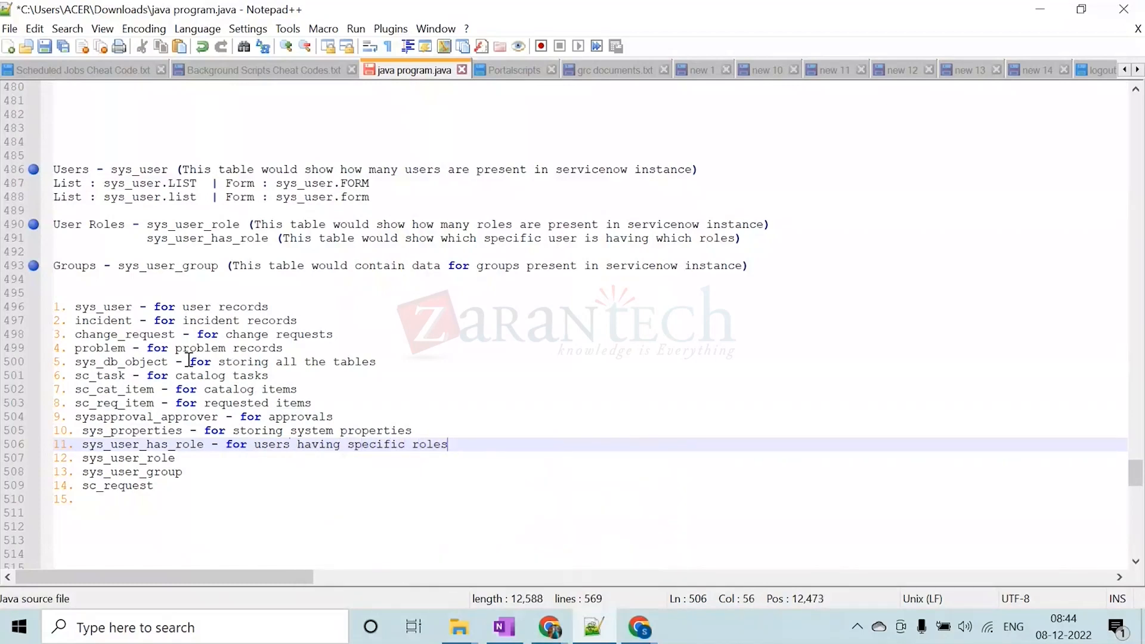
Append the description "- for displaying all the roles" to the sys_user_role entry of the numbered list
key("Down")
type("- for all")
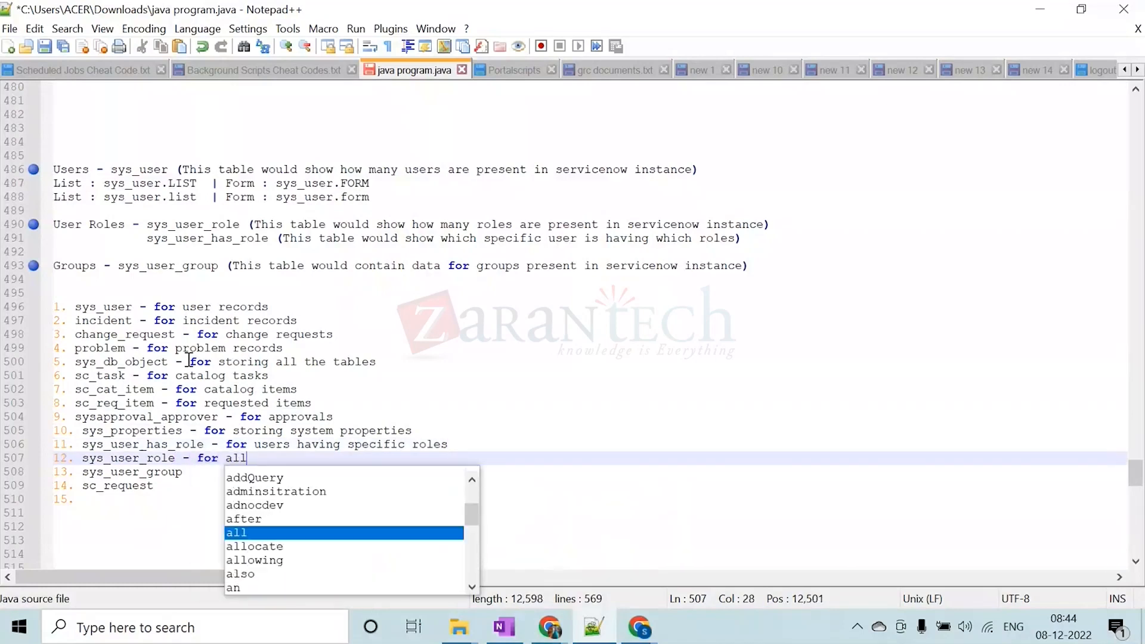
key("BackSpace")
key("BackSpace")
key("BackSpace")
type("disp")
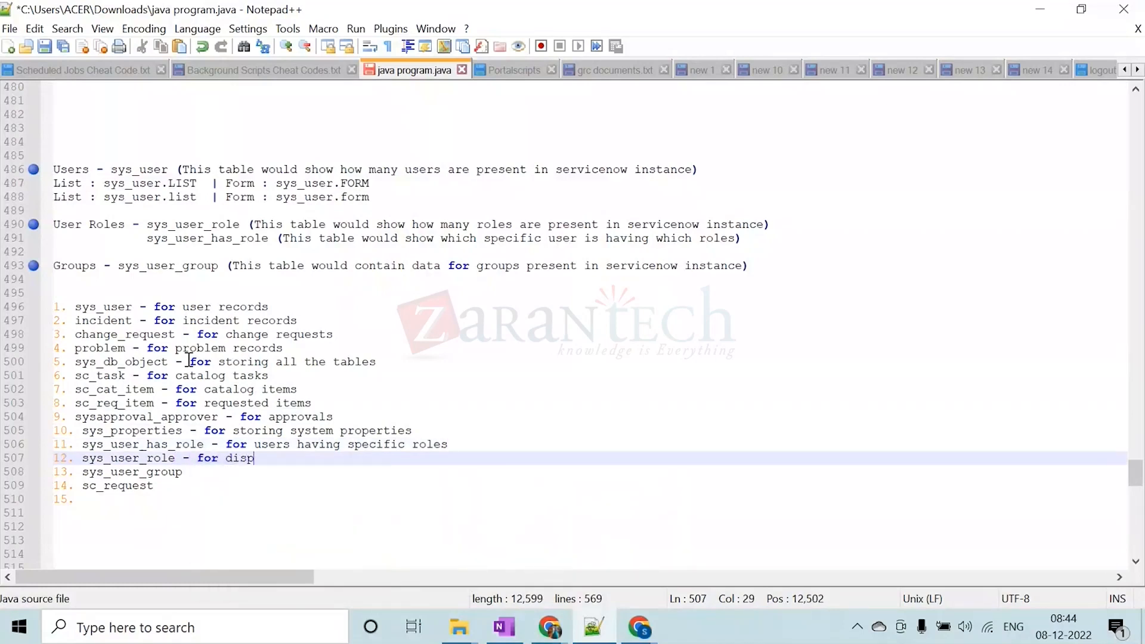
type("laying all ")
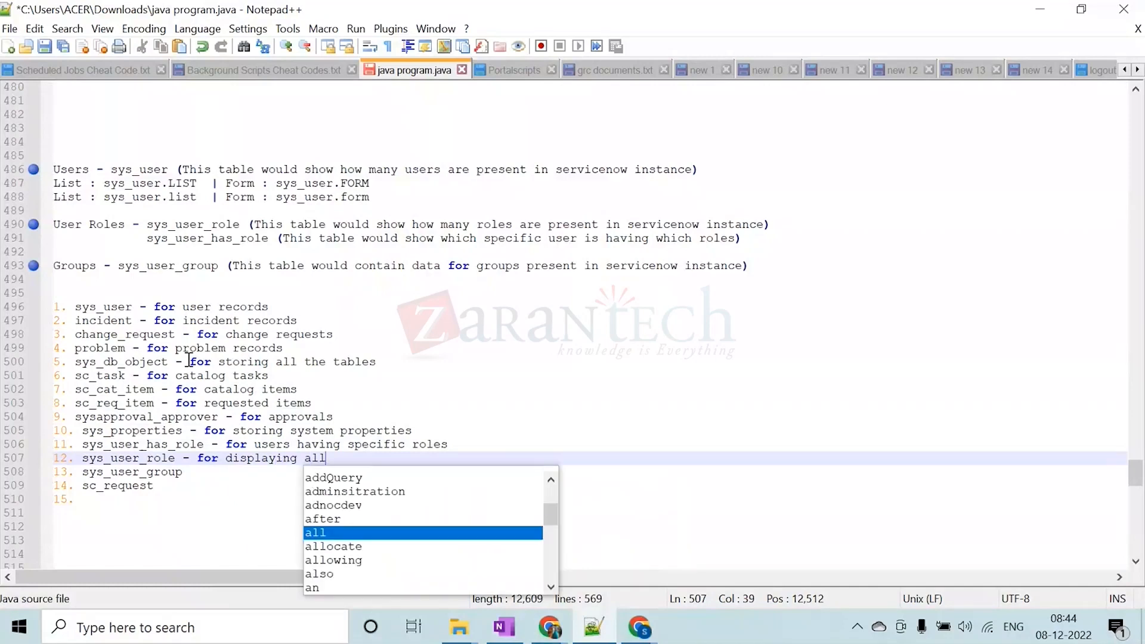
type("the roles")
key("BackSpace")
Append the description "- for user groups" to the sys_user_group entry of the numbered list
key("Down")
type("-")
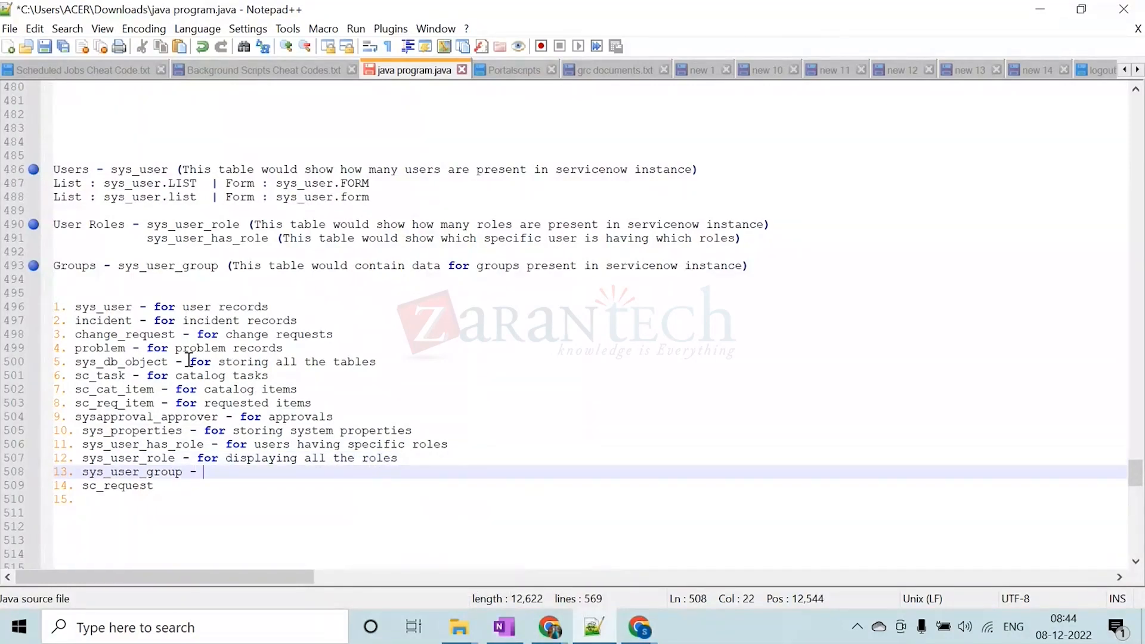
type(" for user")
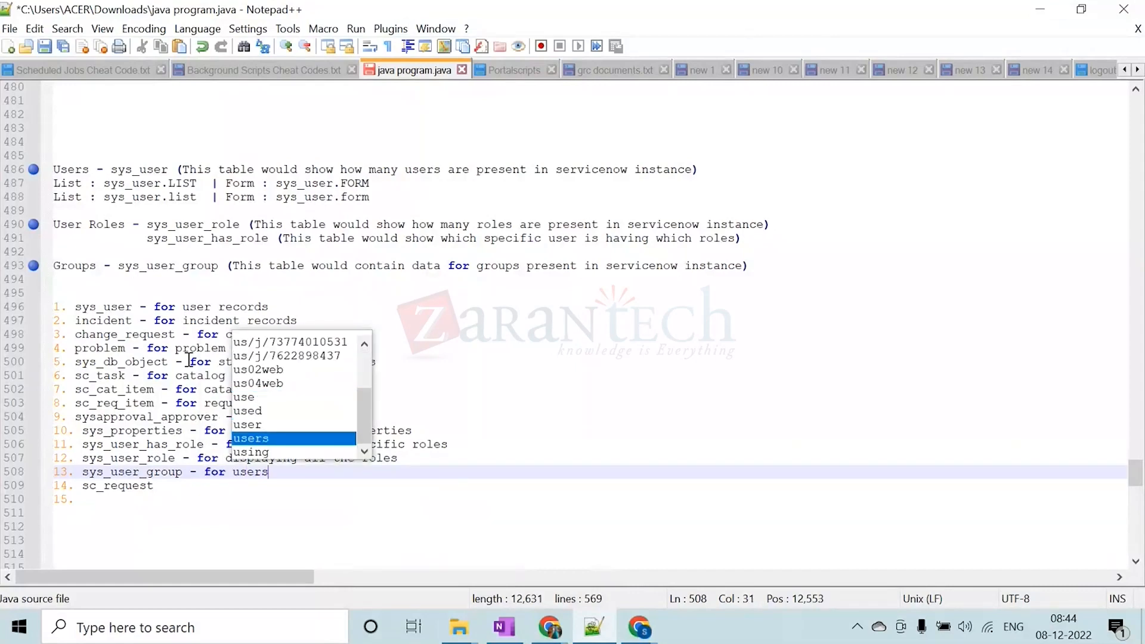
type(" groups")
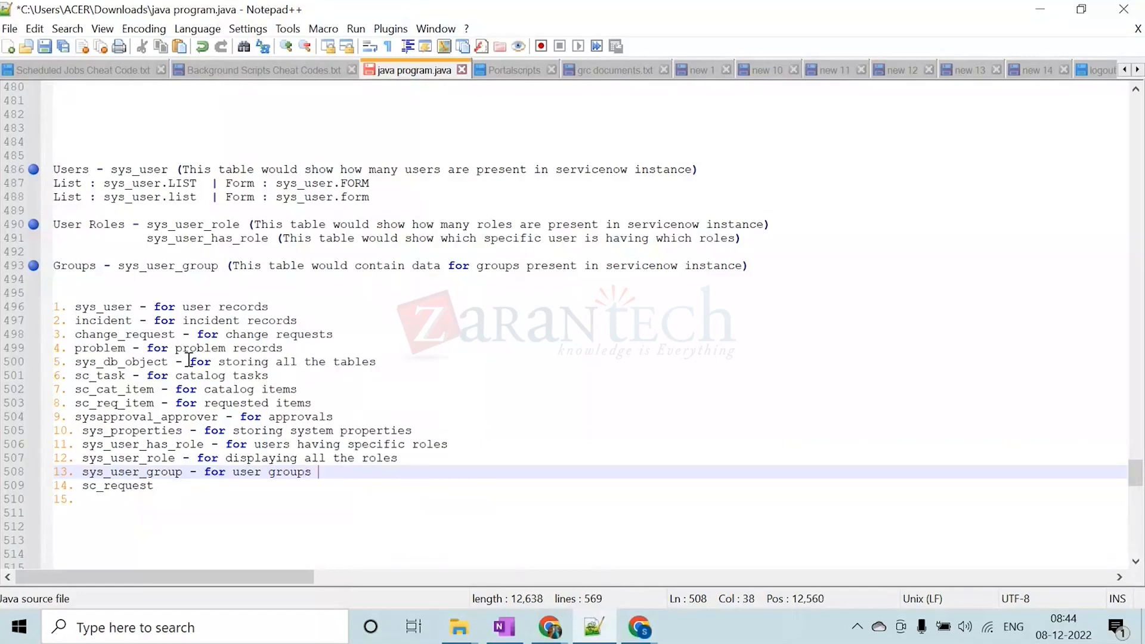
Append the description "- for catalog requests" to the sc_request entry of the numbered list
key("Down")
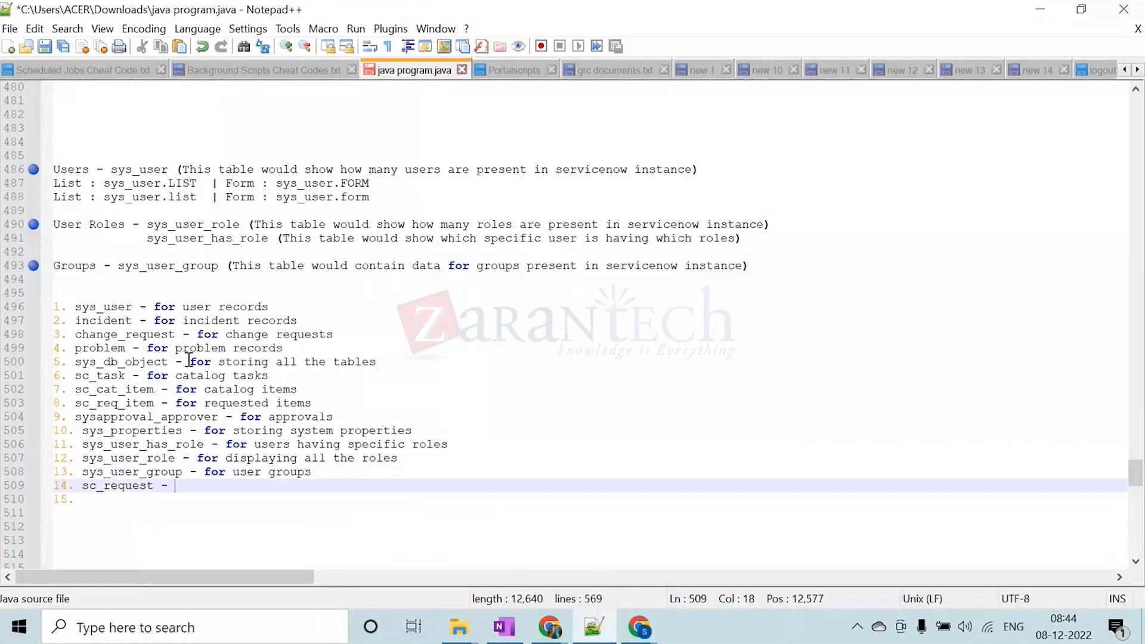
type("f")
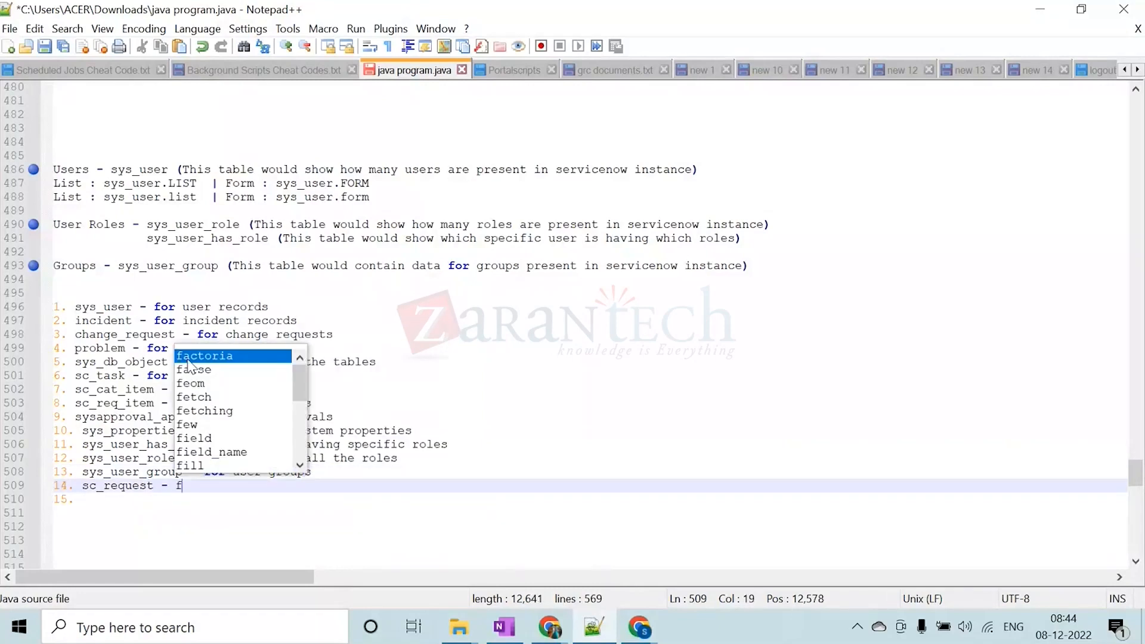
type("or catalo")
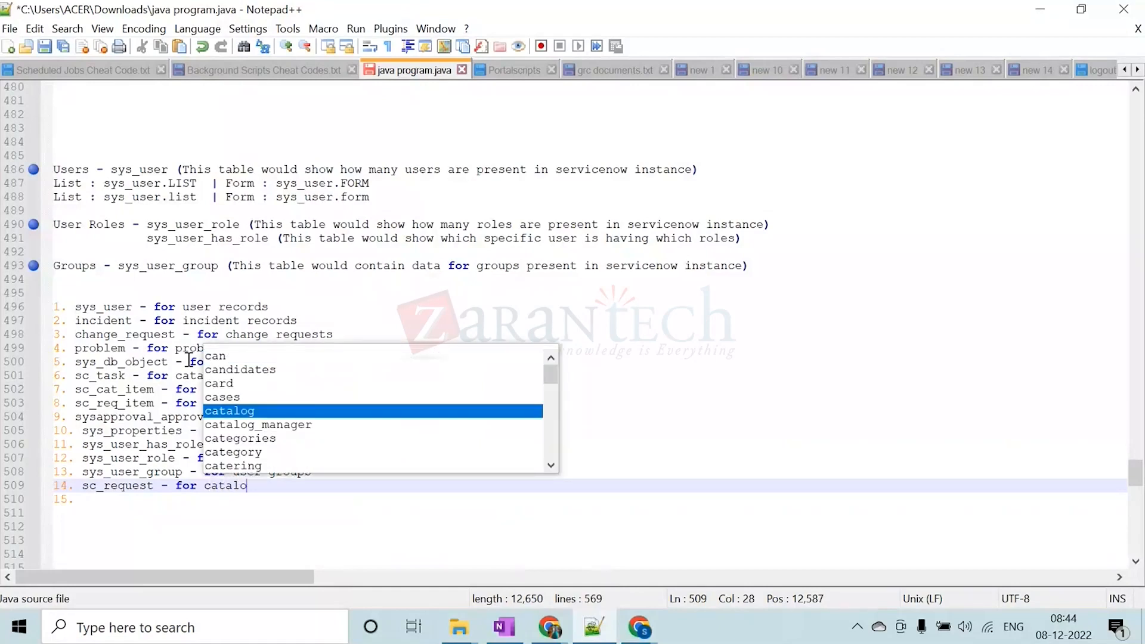
type("g reques")
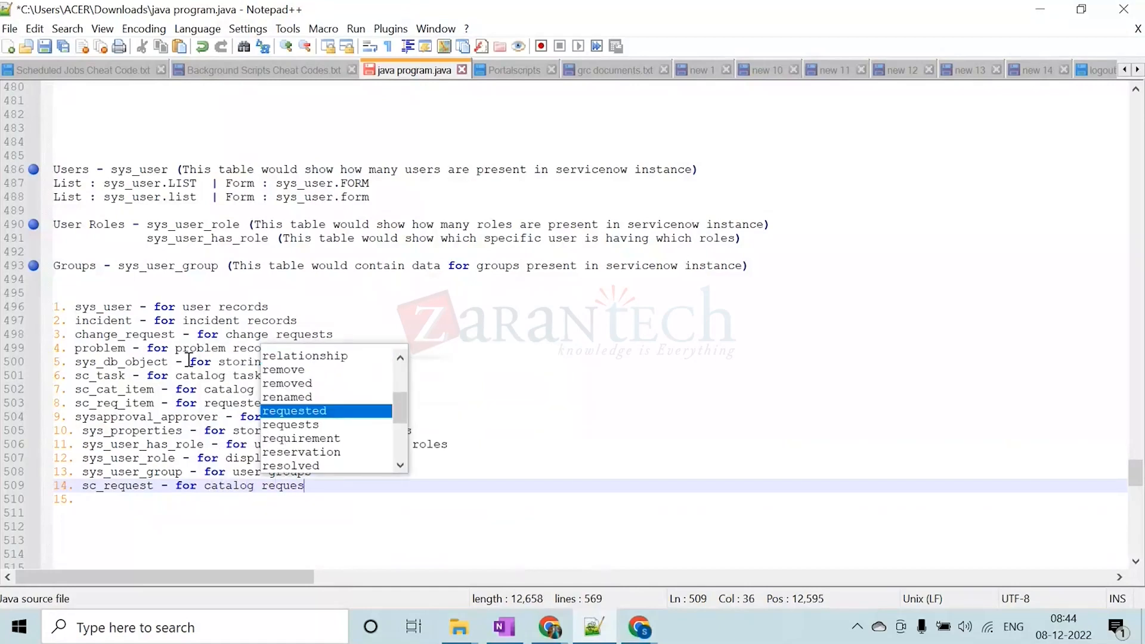
key("BackSpace")
type("s")
key("Down")
key("Return")
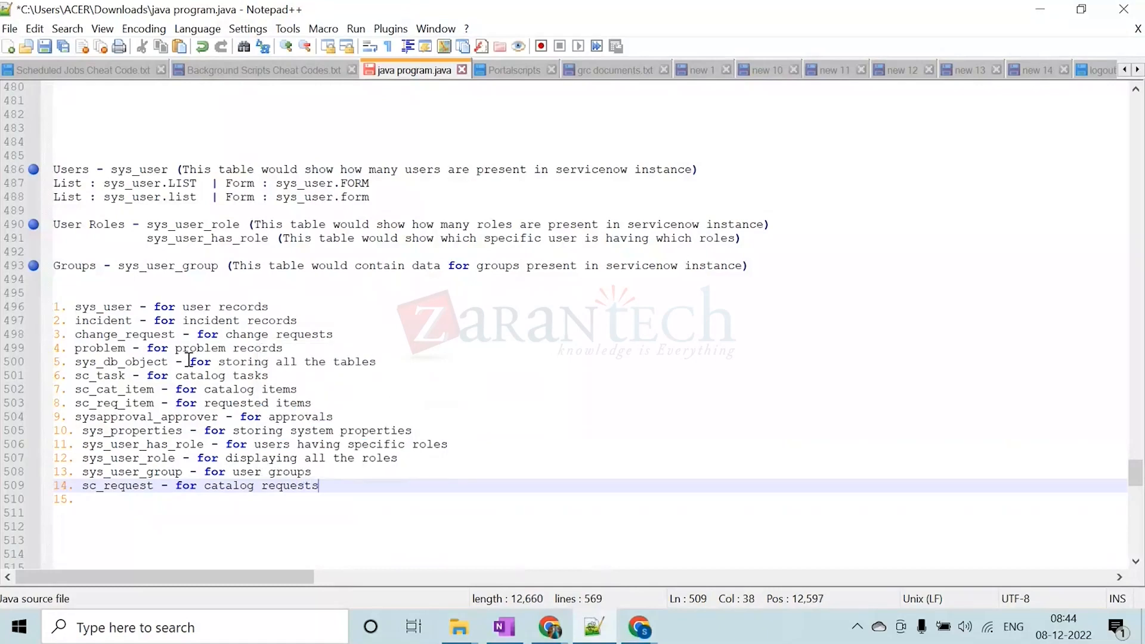
Remove the empty item number 15 below the sc_request entry of the numbered list
key("Down")
key("BackSpace")
key("BackSpace")
key("BackSpace")
key("BackSpace")
key("BackSpace")
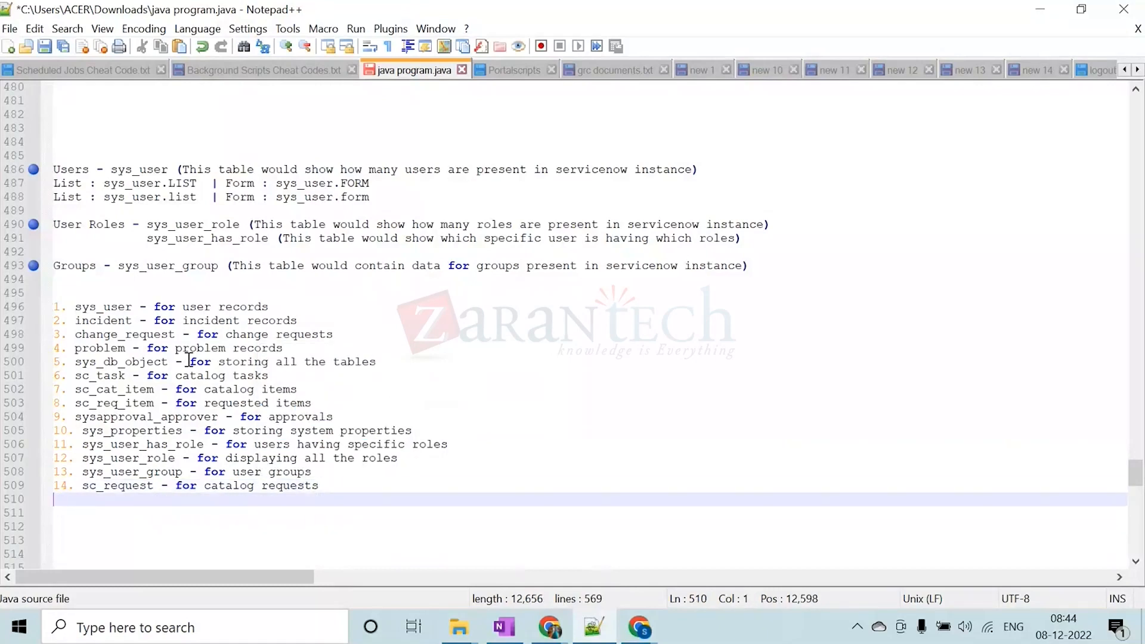
Highlight the notes from the Users heading through the sc_request entry for review, and clear the selection
key("shift+Up")
key("shift+Up")
key("shift+Up")
key("shift+Up")
key("shift+Up")
key("shift+Up")
key("shift+Up")
key("shift+Up")
key("shift+Up")
key("shift+Up")
key("shift+Up")
key("shift+Up")
key("shift+Up")
key("shift+Up")
key("shift+Up")
key("shift+Up")
key("shift+Up")
key("shift+Up")
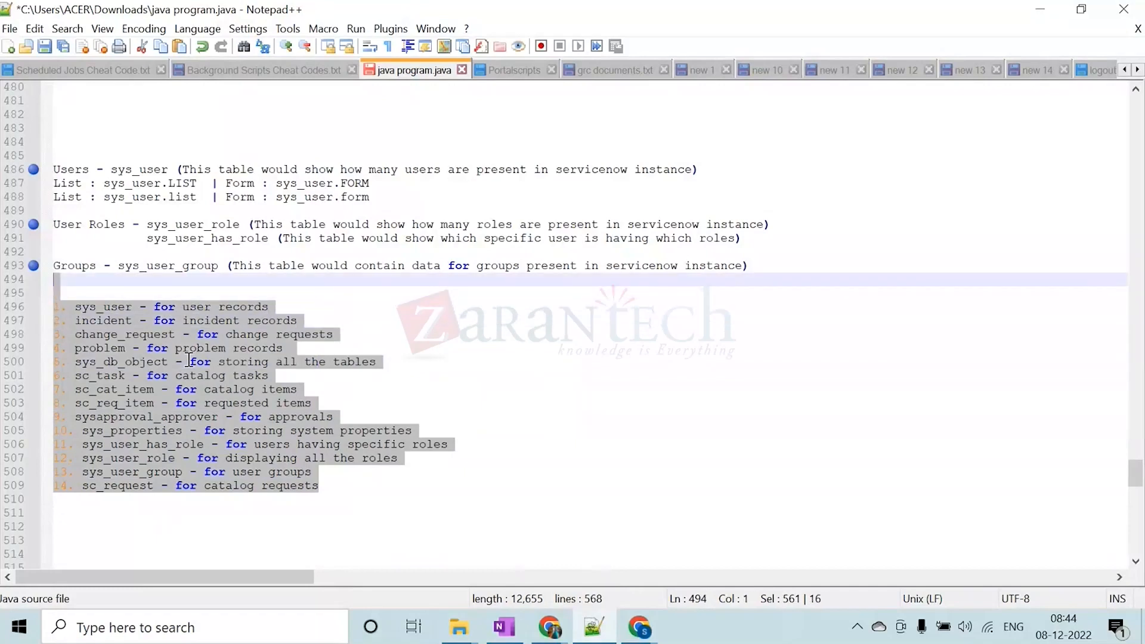
key("shift+Up")
key("shift+Up")
key("shift+Up")
key("shift+Up")
key("shift+Up")
key("shift+Home")
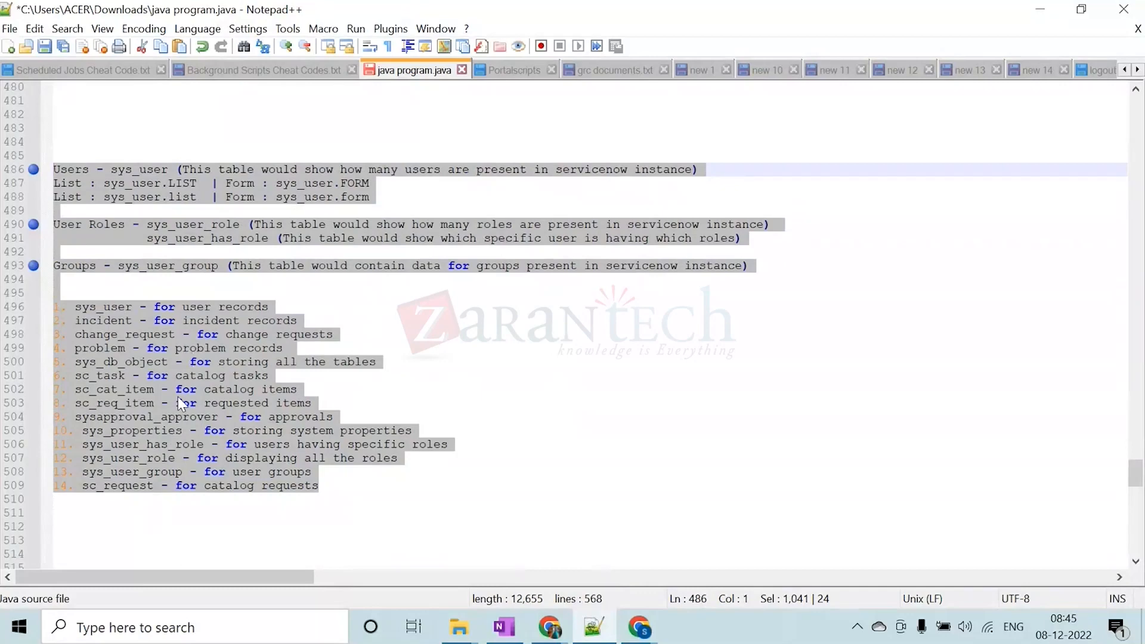
left_click(154, 333)
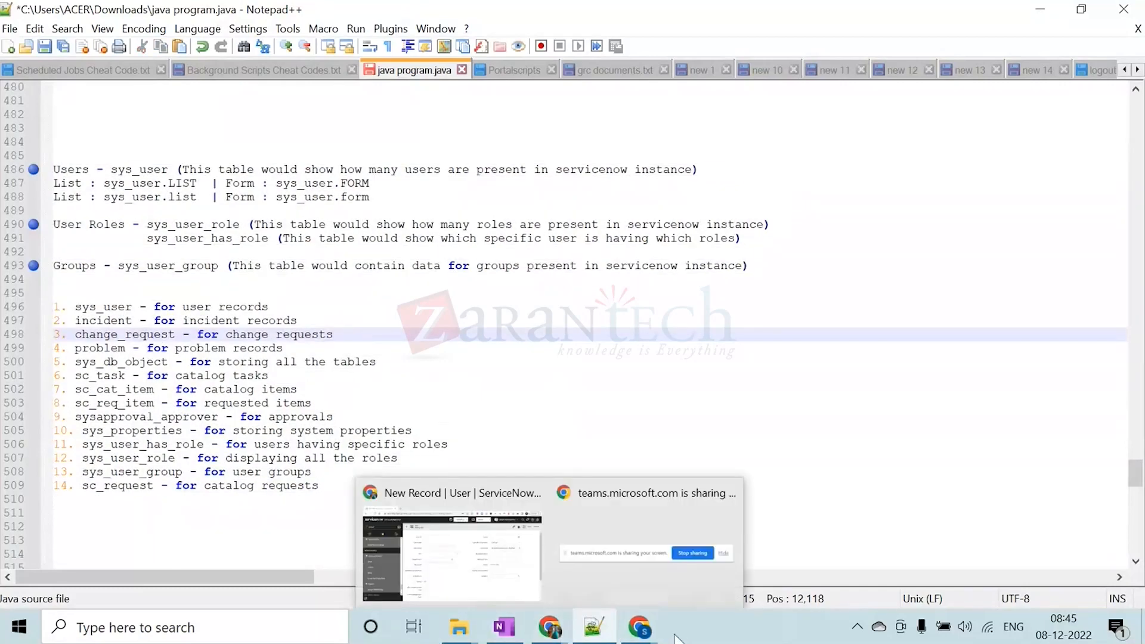
mouse_move(658, 635)
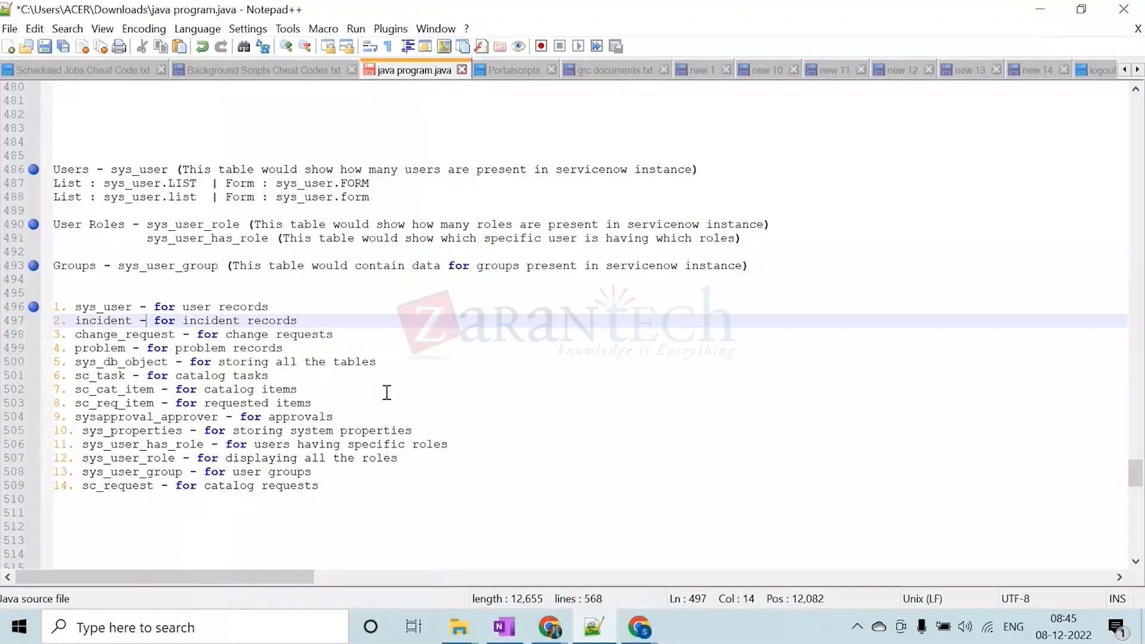
left_click(415, 239)
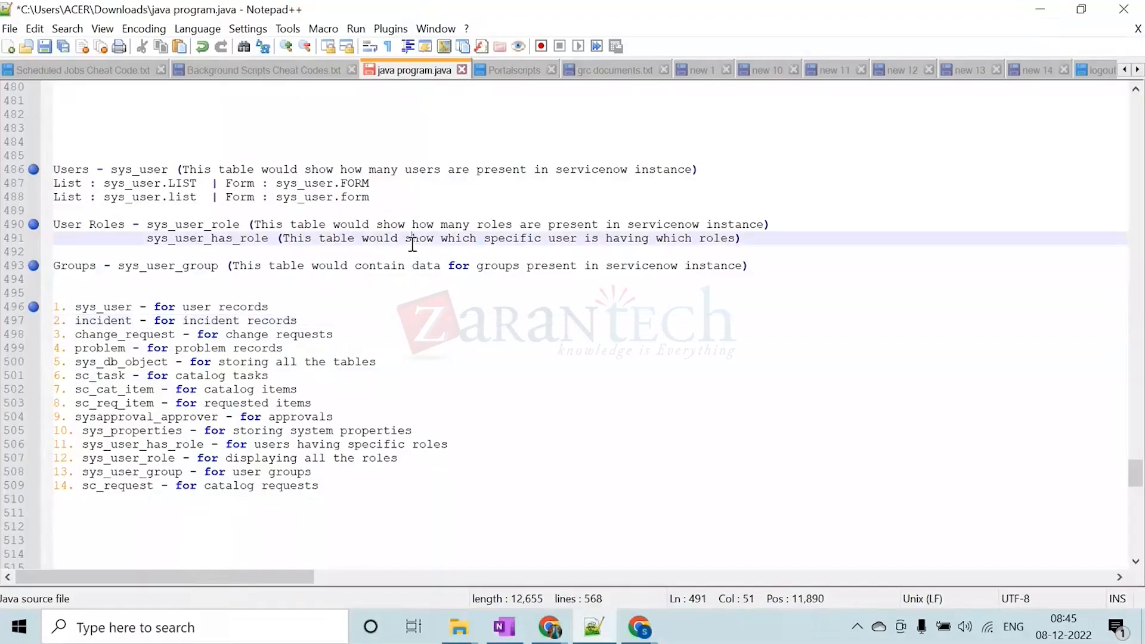
Switch to ServiceNow in the browser and open the user table's list by entering sys_user.LIST in the navigator filter
left_click(1041, 12)
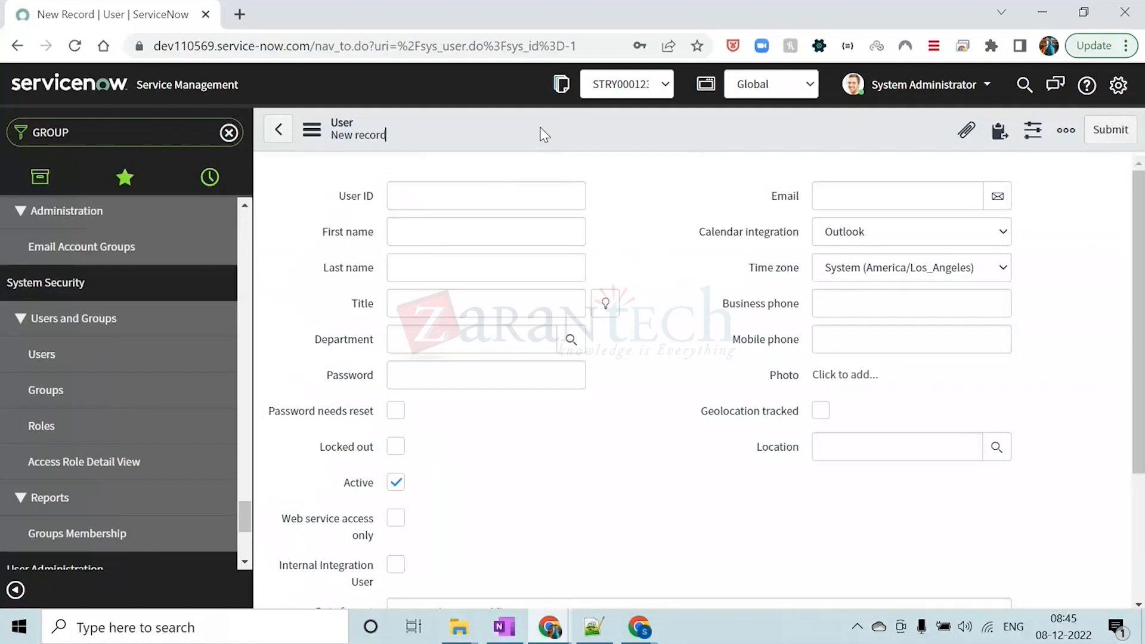
left_click(173, 135)
key("BackSpace")
type("sys")
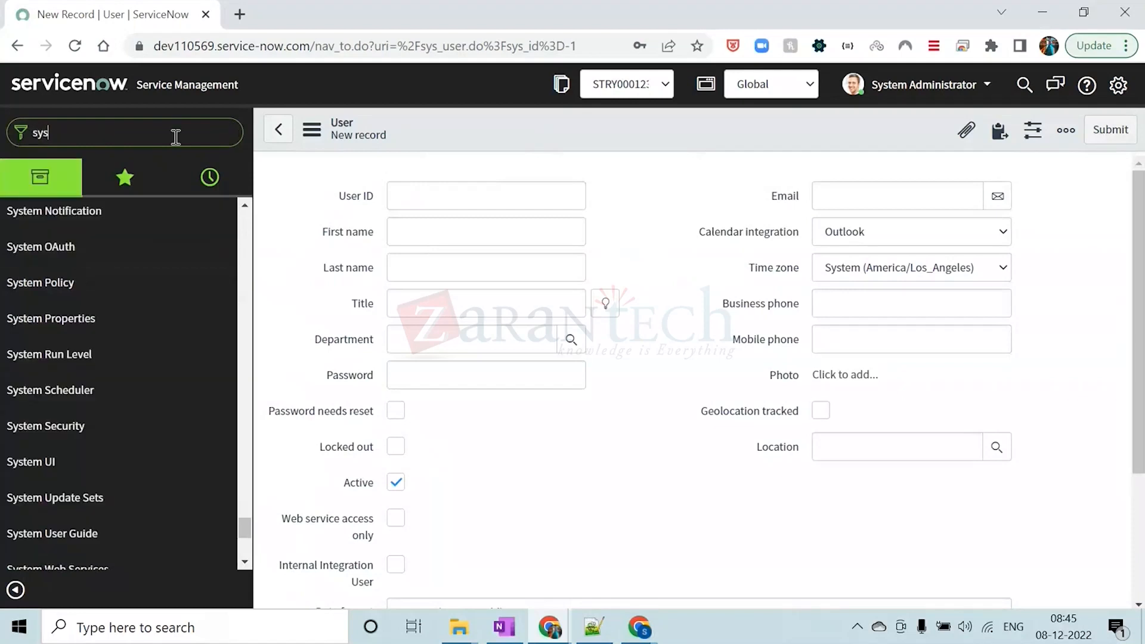
key("BackSpace")
key("BackSpace")
key("BackSpace")
type("sys_us")
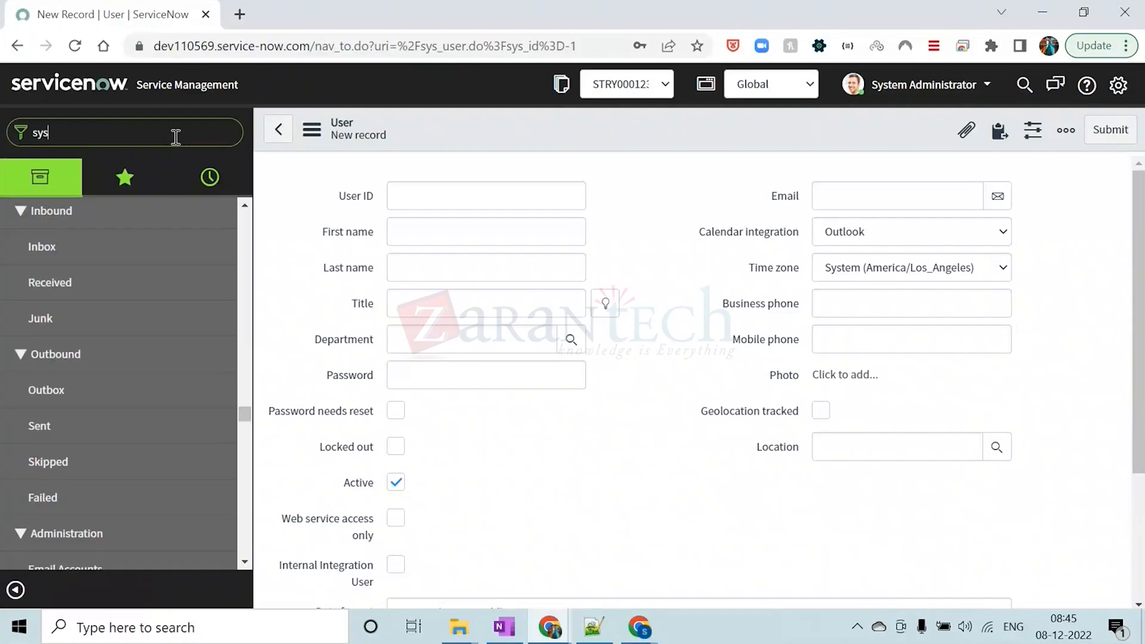
type("er.")
key("Caps_Lock")
type("LIST")
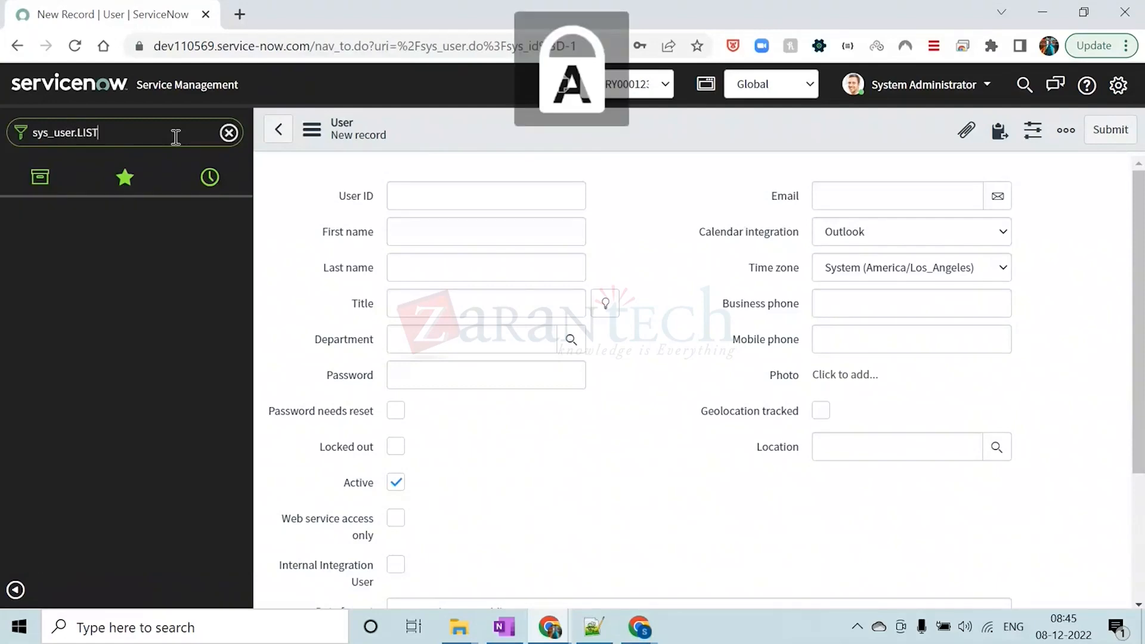
key("Return")
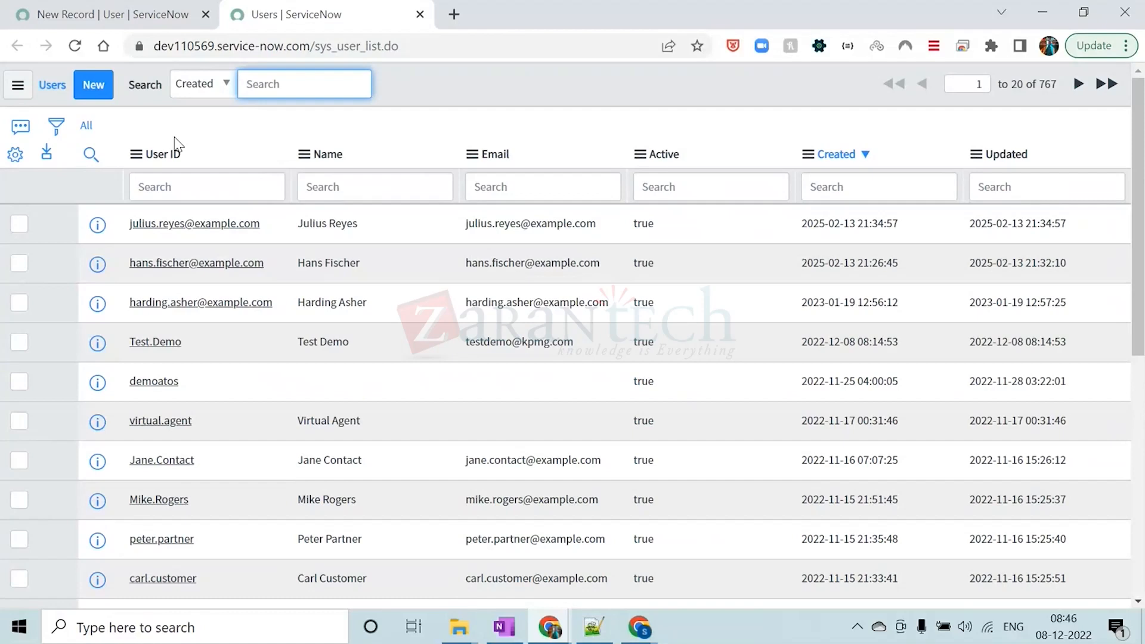
Open the Test.Demo user record in a separate browser tab and examine its roles related list
left_click(196, 130)
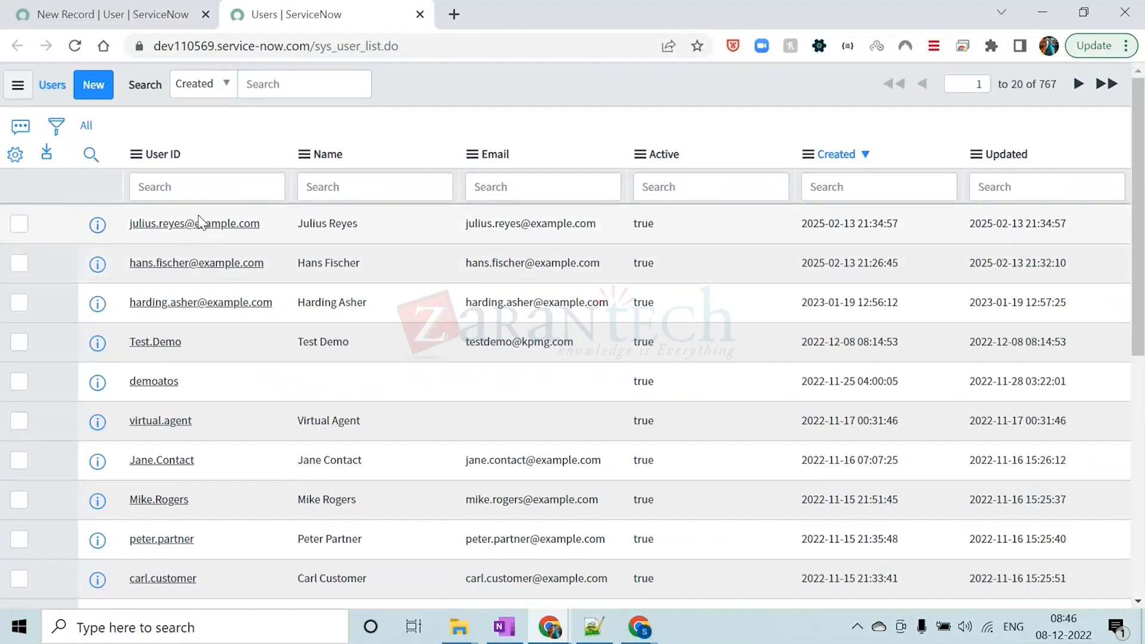
middle_click(171, 343)
left_click(535, 13)
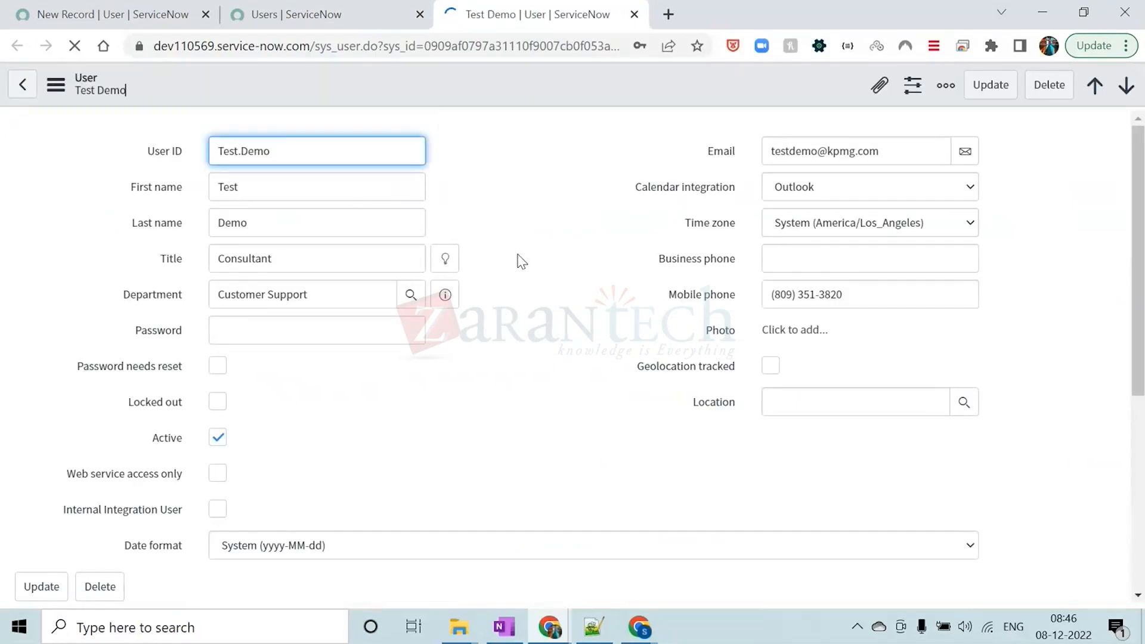
scroll(519, 257, "down", 6)
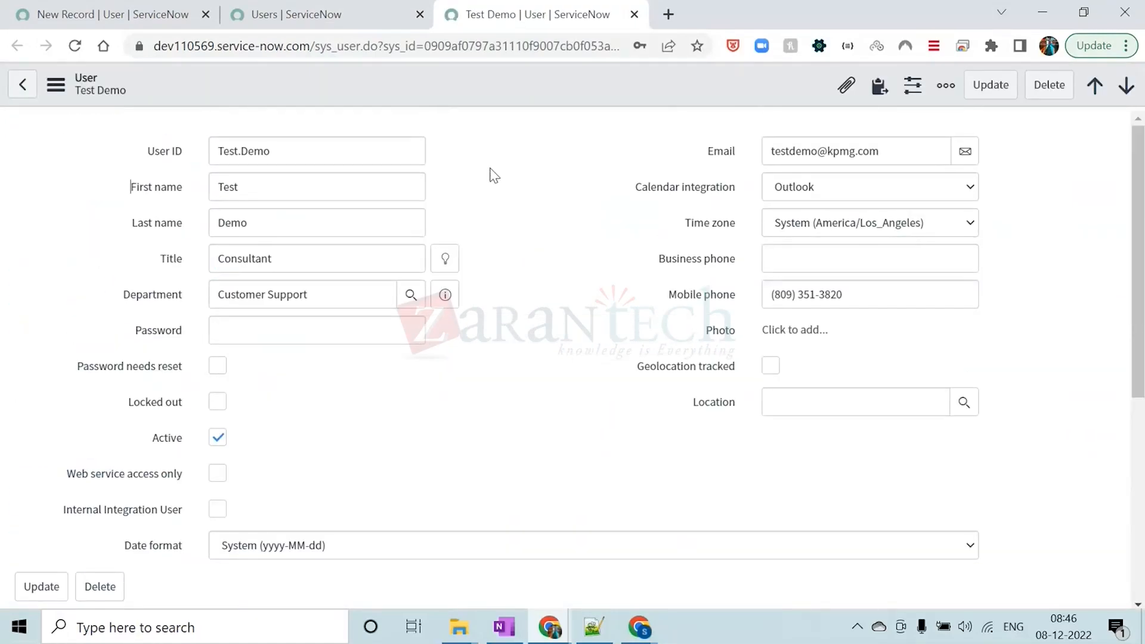
scroll(491, 173, "down", 6)
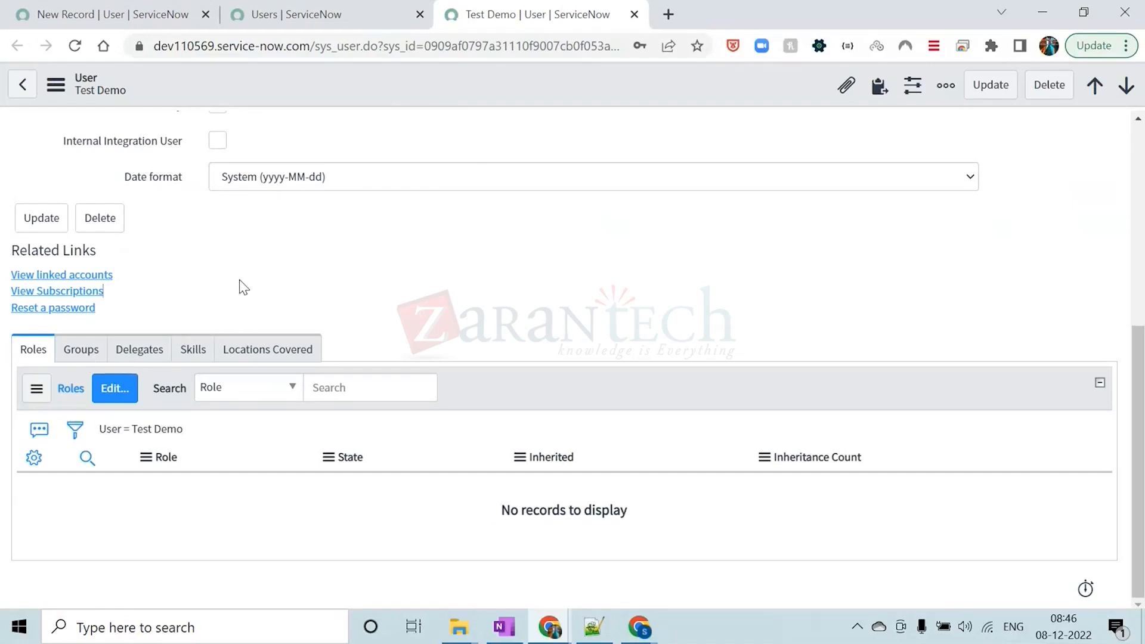
scroll(243, 447, "up", 6)
scroll(423, 346, "down", 6)
Assign the admin role to the Test.Demo user, save the change and dismiss the role notifications
left_click(118, 389)
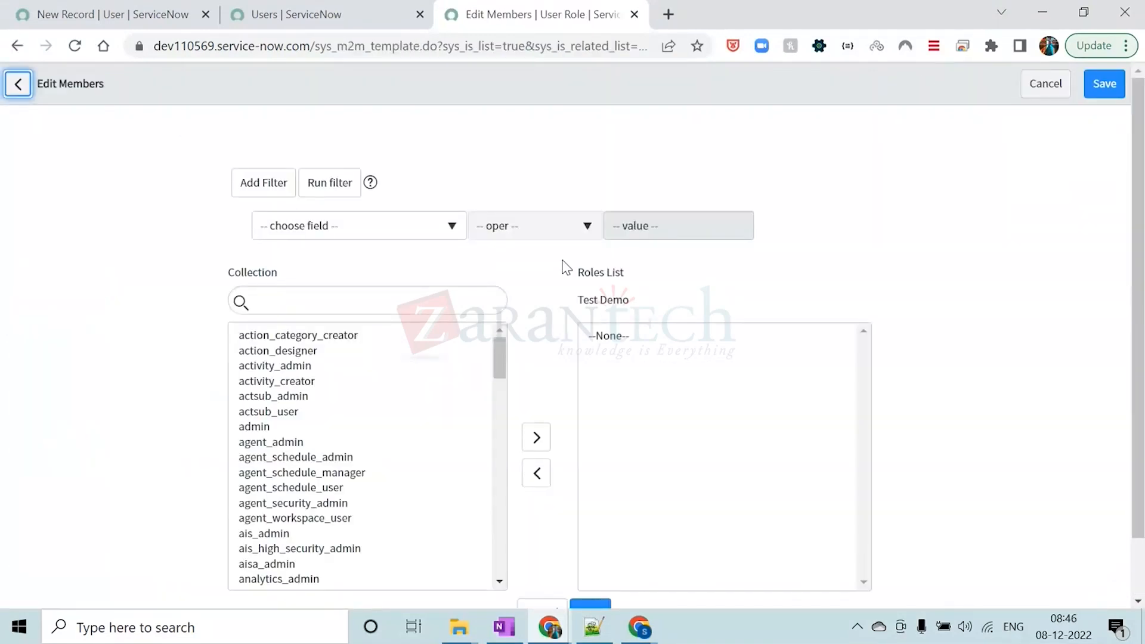
scroll(434, 281, "down", 1)
left_click(308, 227)
type("ADMIN")
double_click(269, 273)
scroll(892, 355, "down", 1)
left_click(597, 521)
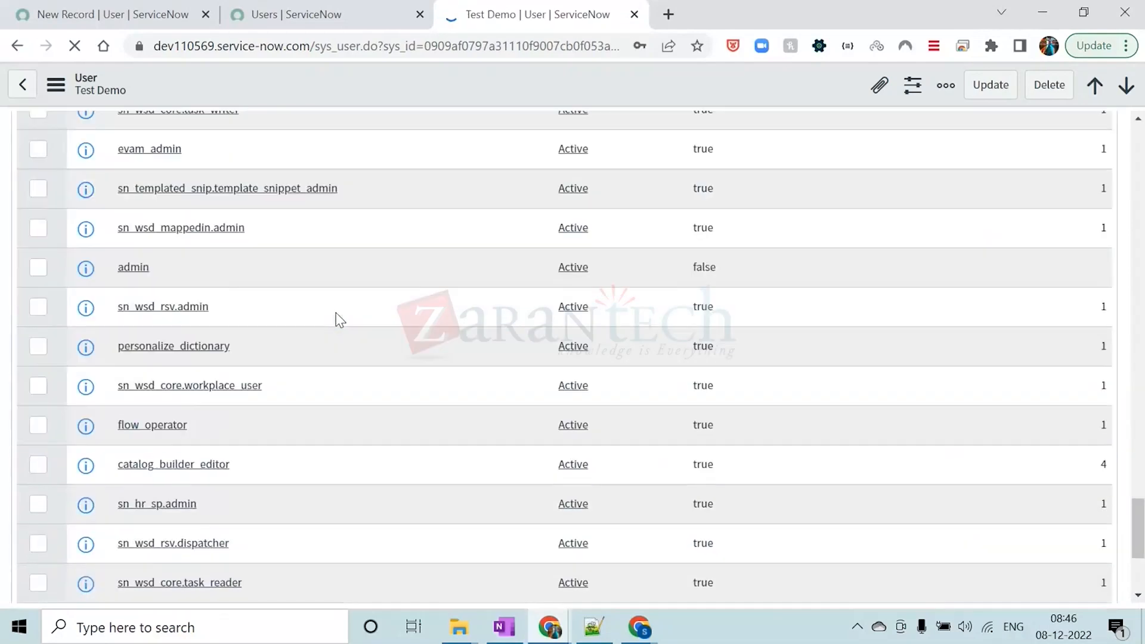
scroll(335, 312, "up", 7)
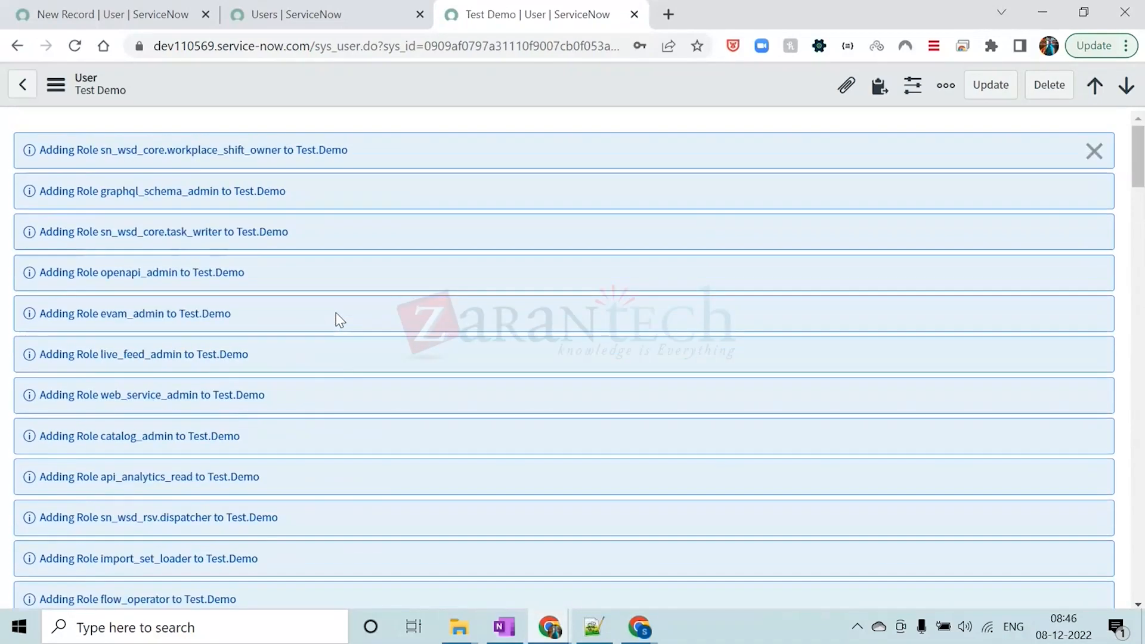
left_click(1094, 151)
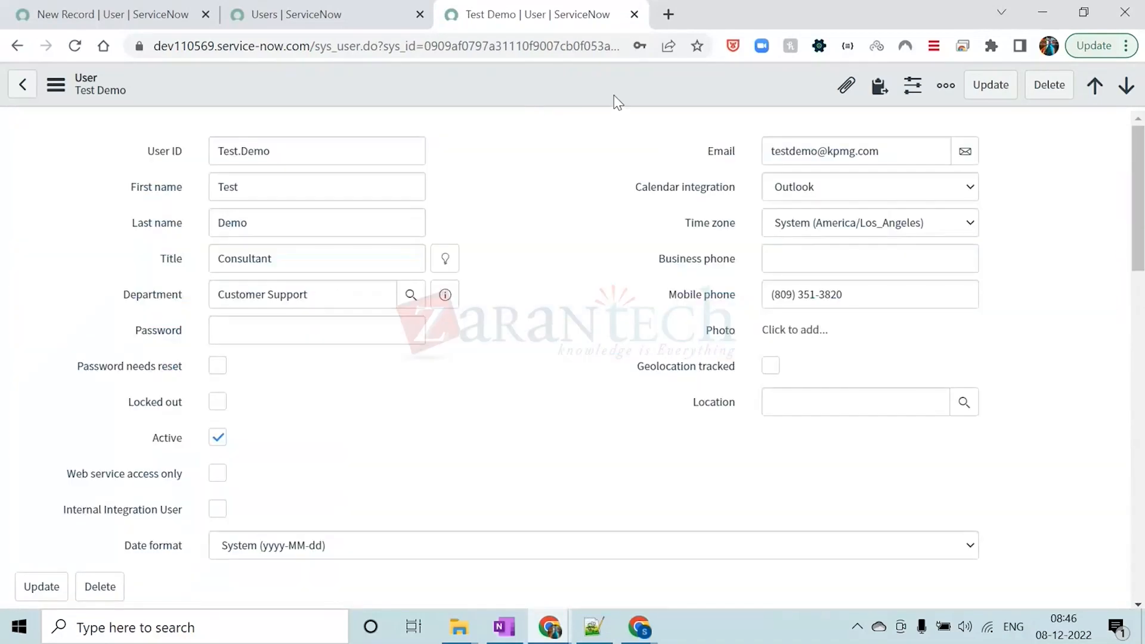
Open the demoatos user record from the user list in a separate tab and examine its assigned roles
left_click(343, 7)
scroll(368, 400, "down", 3)
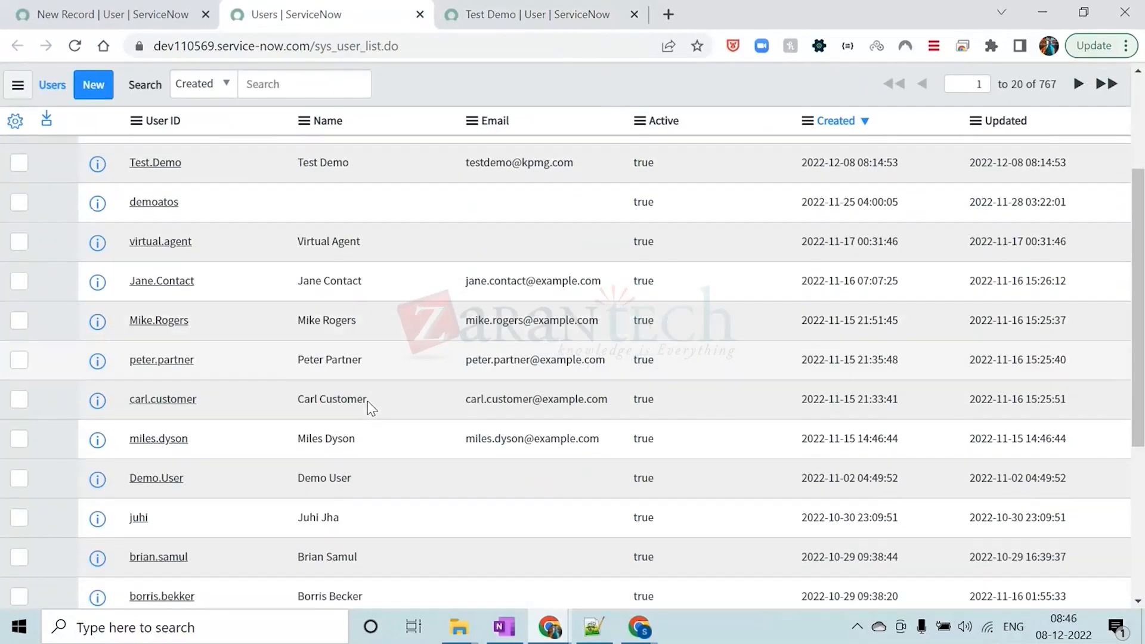
left_click(155, 201, "ctrl")
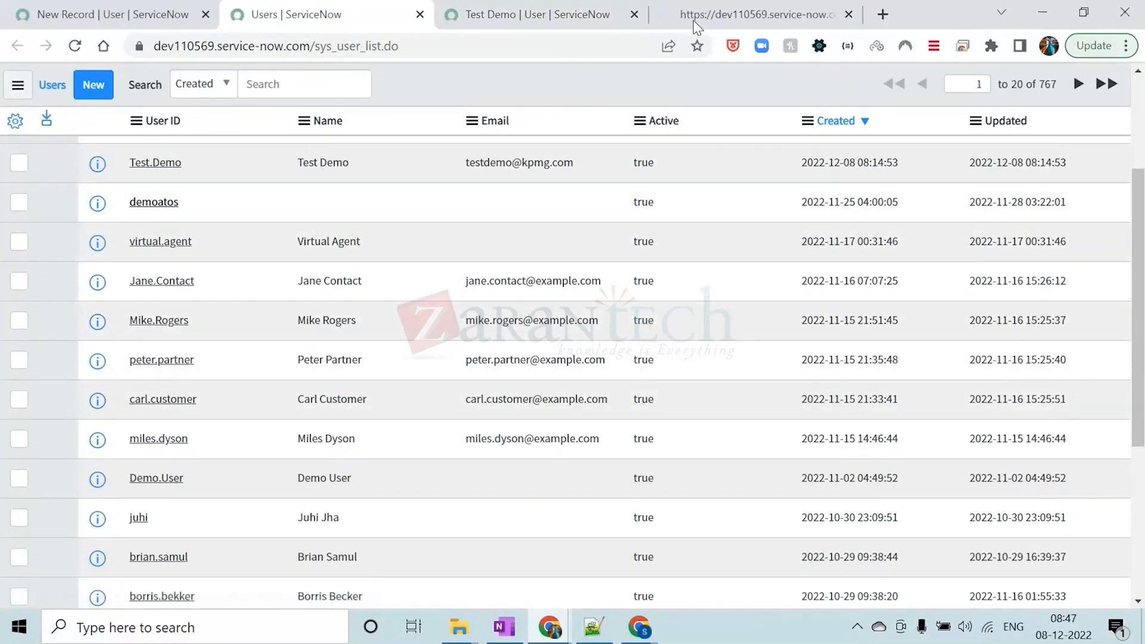
left_click(695, 16)
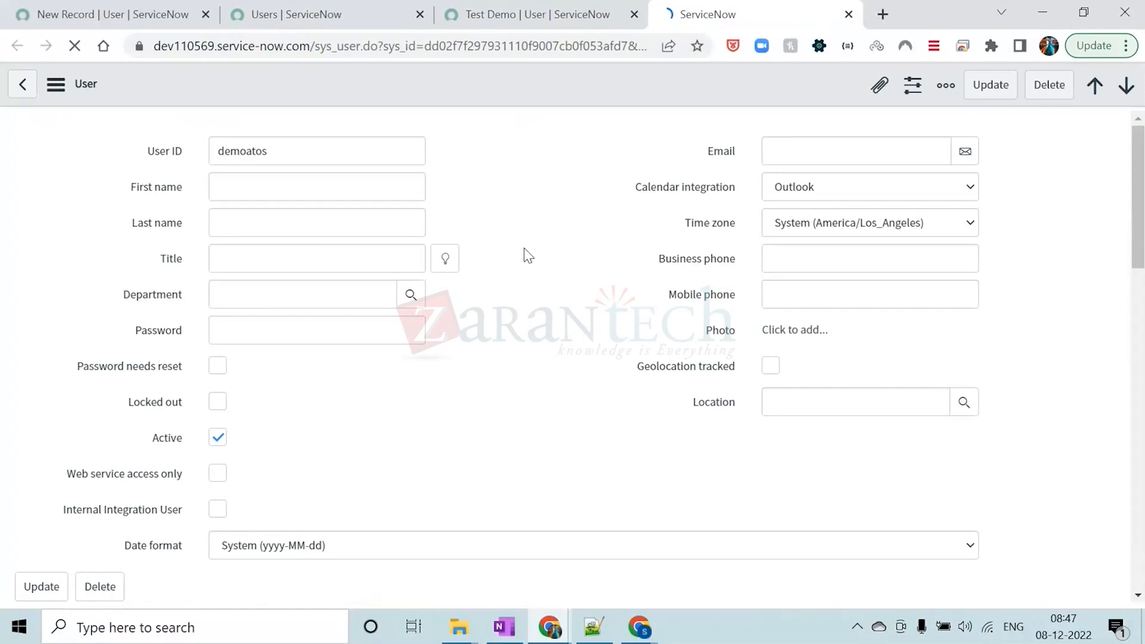
scroll(524, 253, "down", 10)
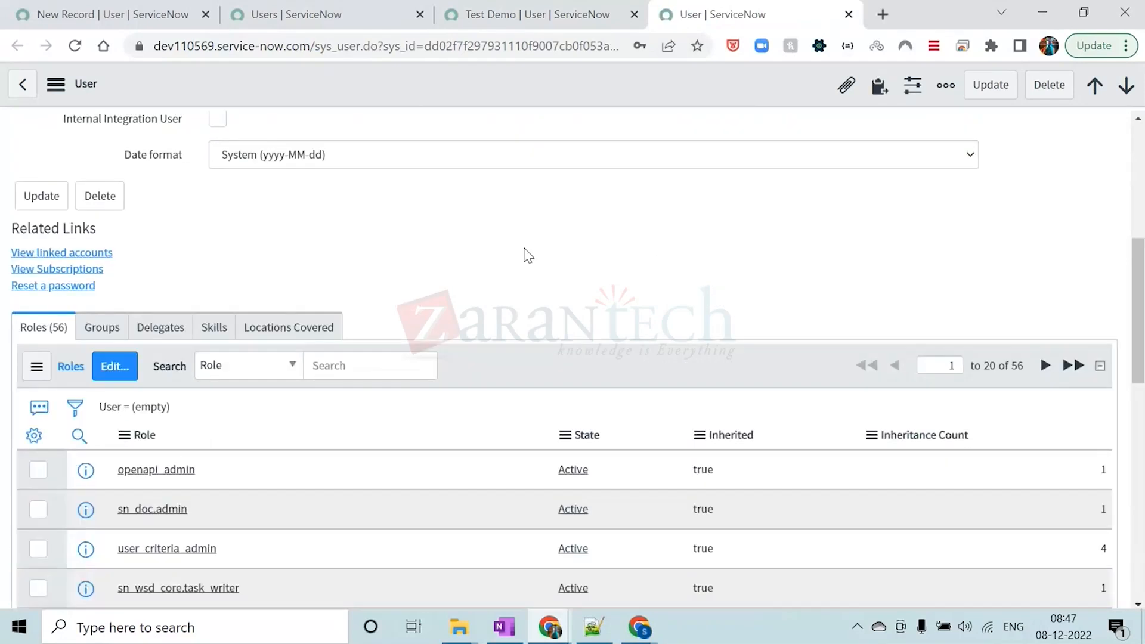
scroll(524, 253, "up", 5)
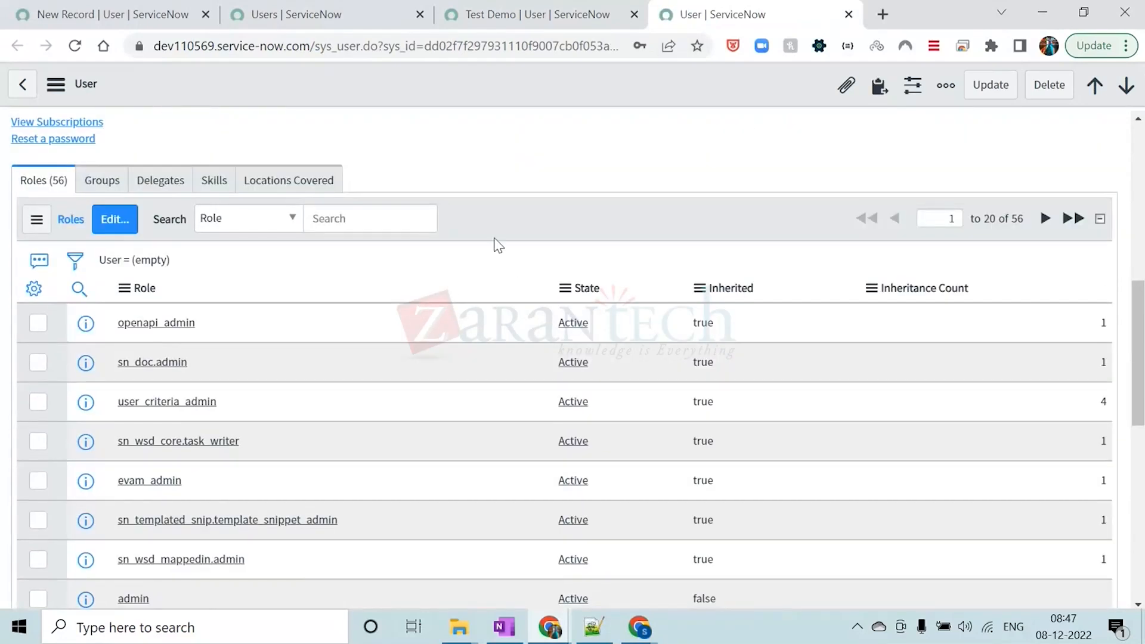
Add the approver_user role to the demoatos user's roles list and save the change
left_click(115, 220)
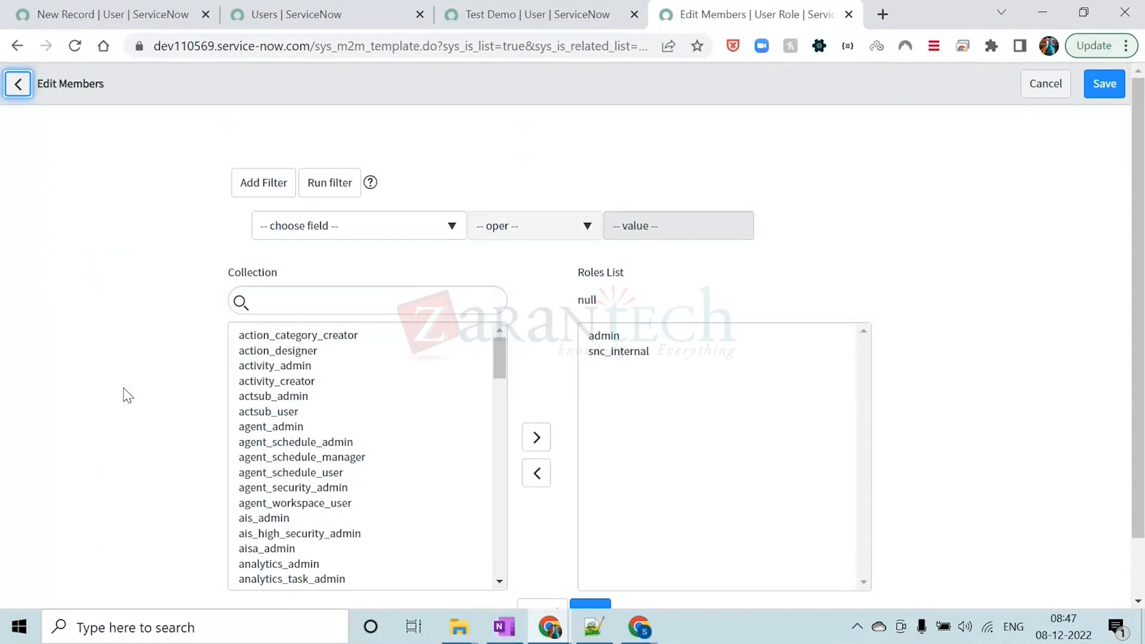
scroll(351, 389, "down", 4)
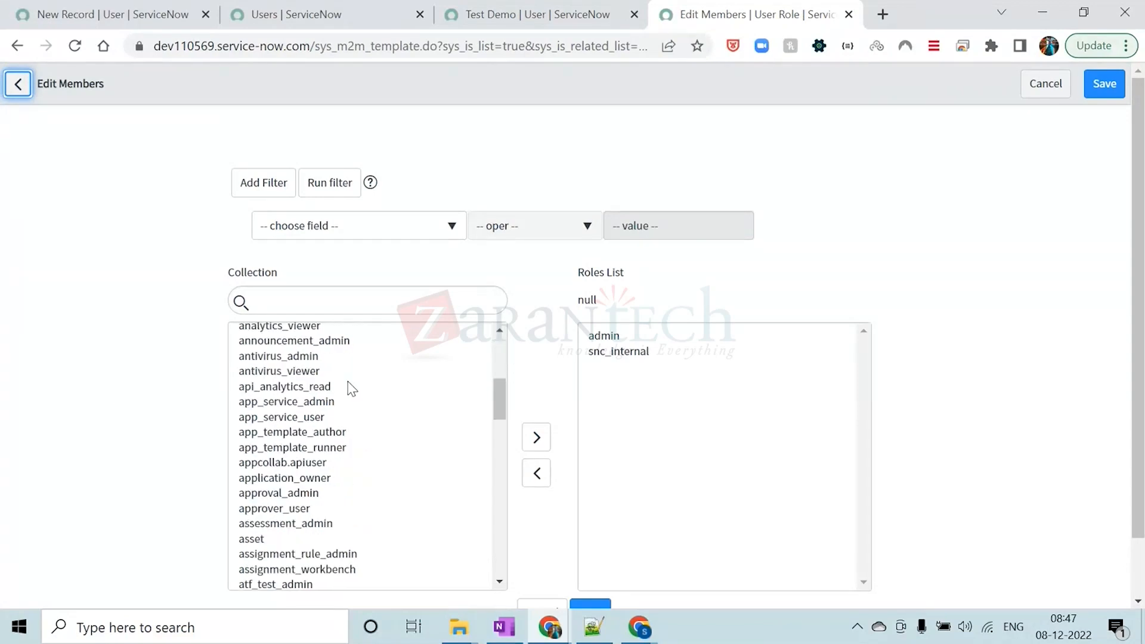
scroll(351, 389, "down", 6)
left_click(261, 381)
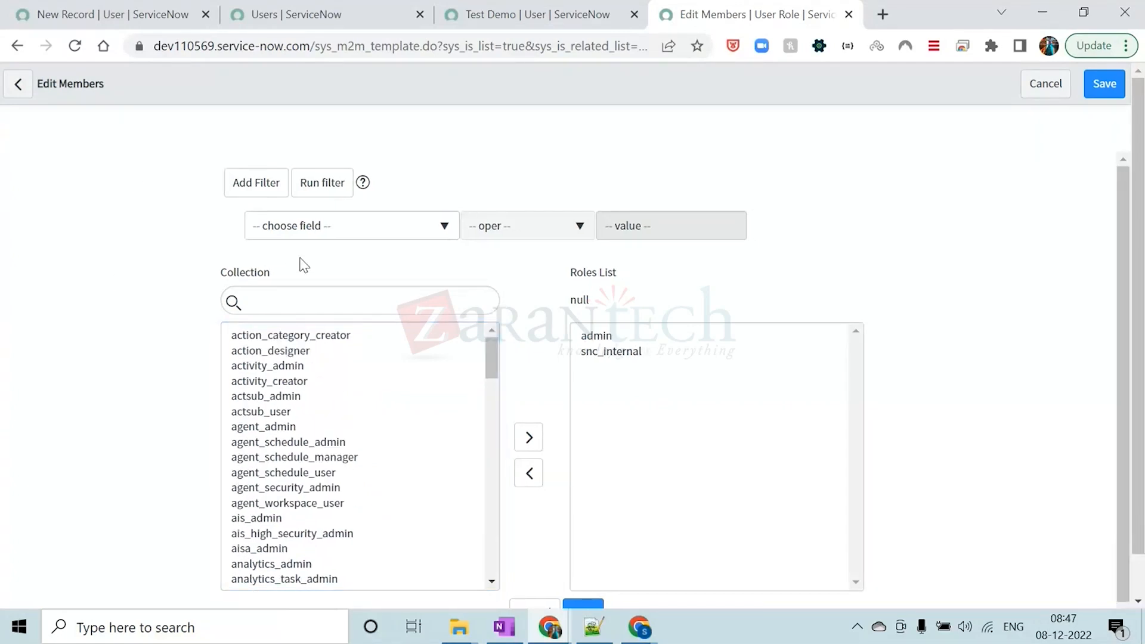
scroll(321, 448, "down", 5)
scroll(321, 448, "down", 3)
scroll(317, 447, "up", 8)
scroll(286, 453, "down", 5)
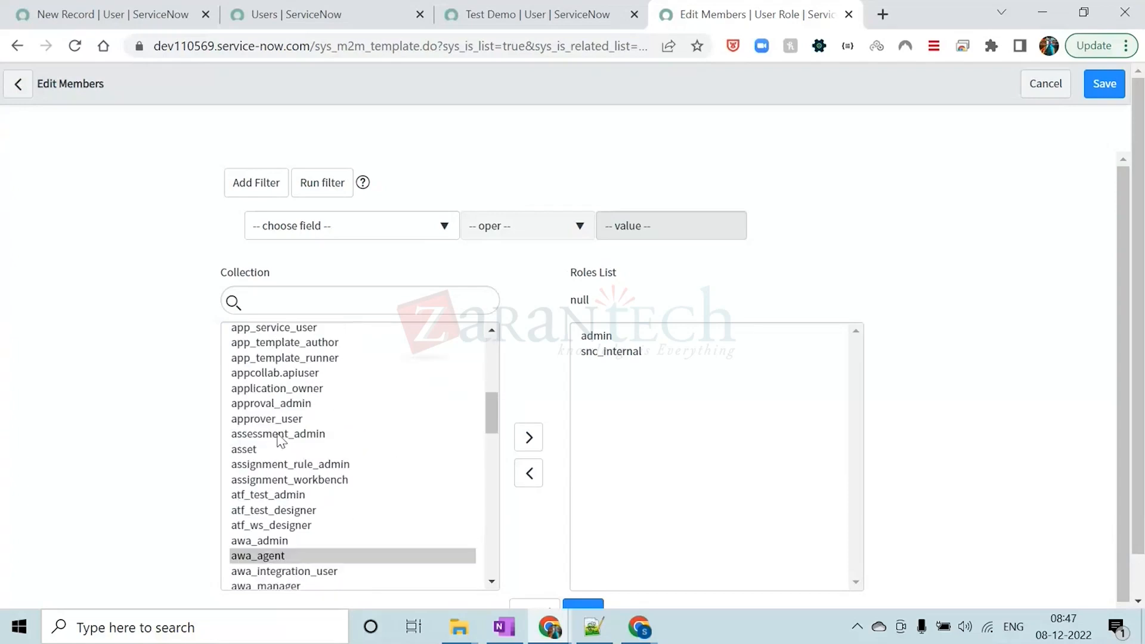
double_click(280, 423)
scroll(763, 340, "down", 1)
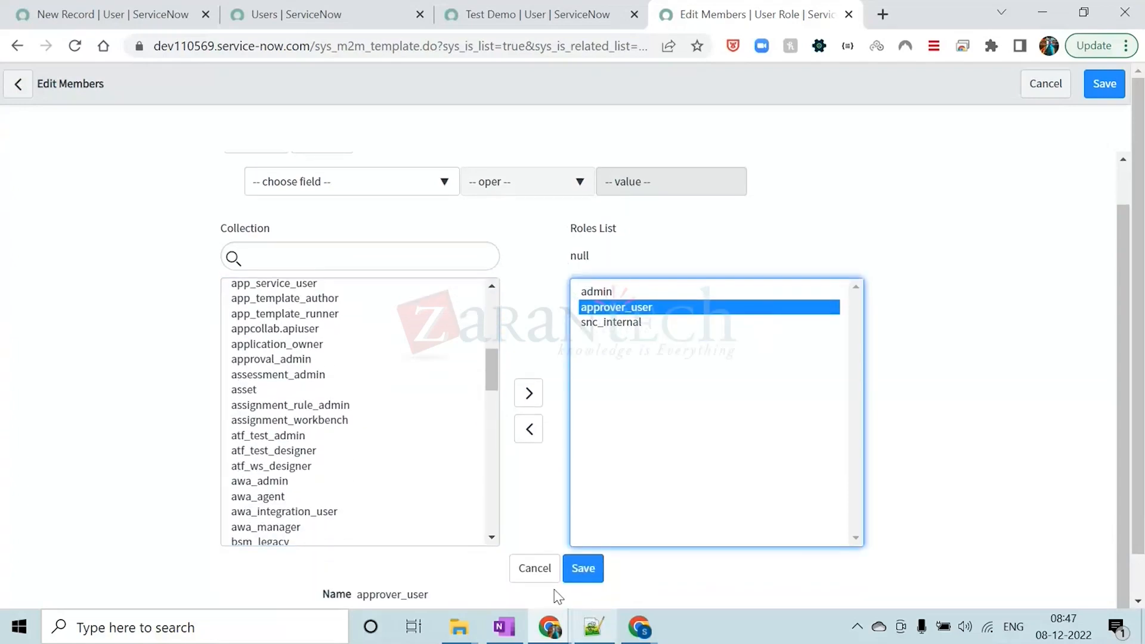
left_click(582, 568)
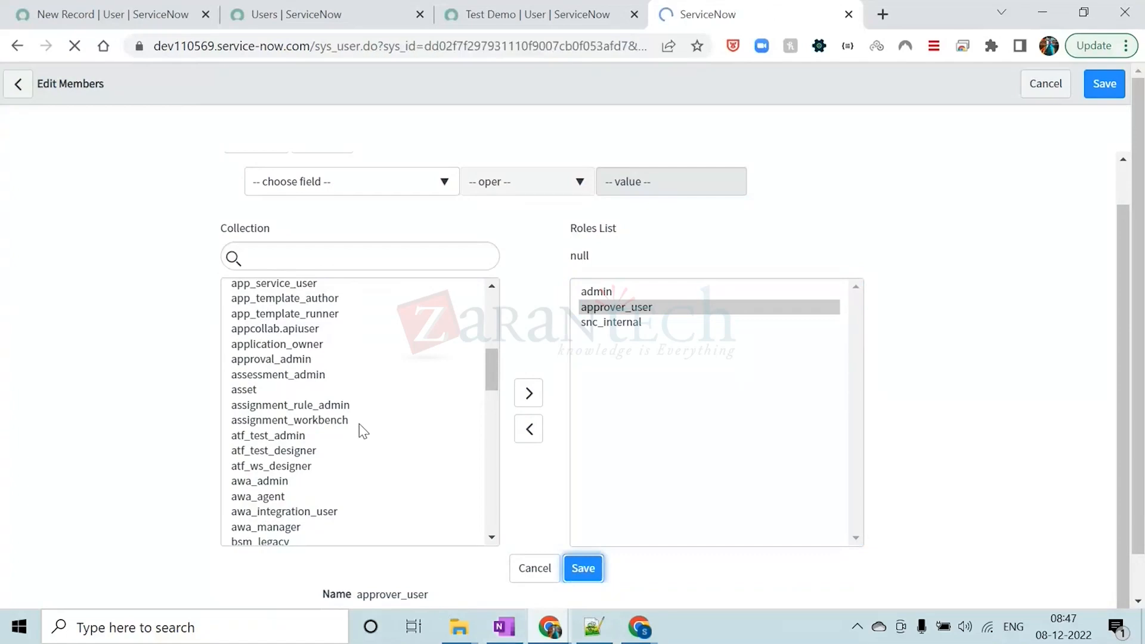
Examine the demoatos user record and its roles related list, including the inherited flags
scroll(484, 401, "down", 8)
scroll(484, 401, "down", 5)
scroll(485, 400, "up", 12)
scroll(485, 401, "down", 8)
scroll(484, 388, "up", 6)
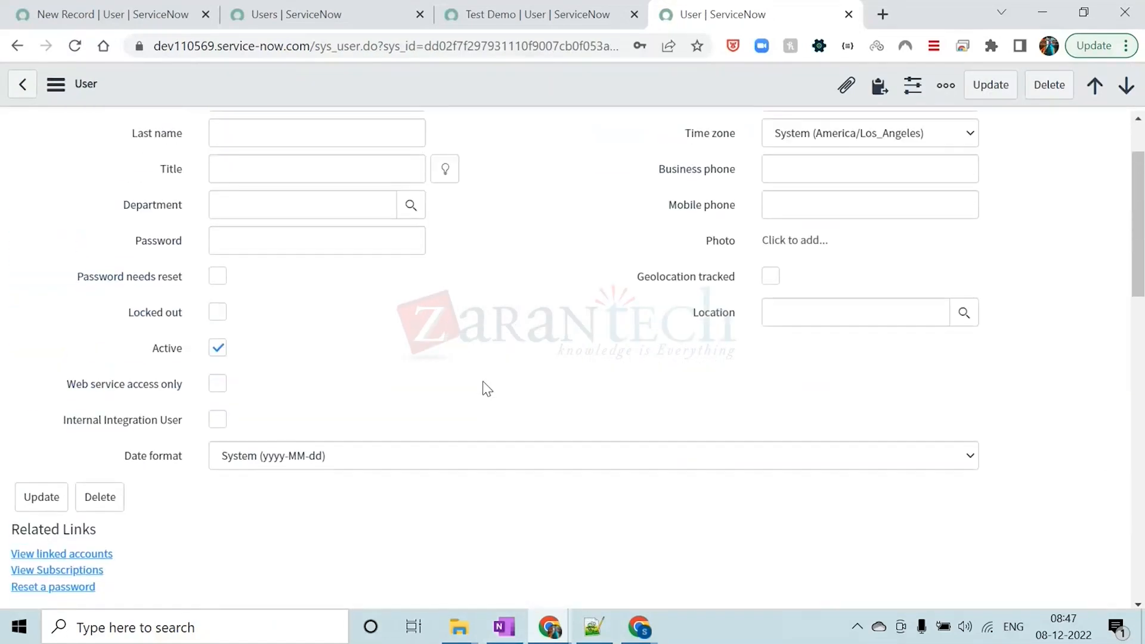
scroll(484, 387, "down", 6)
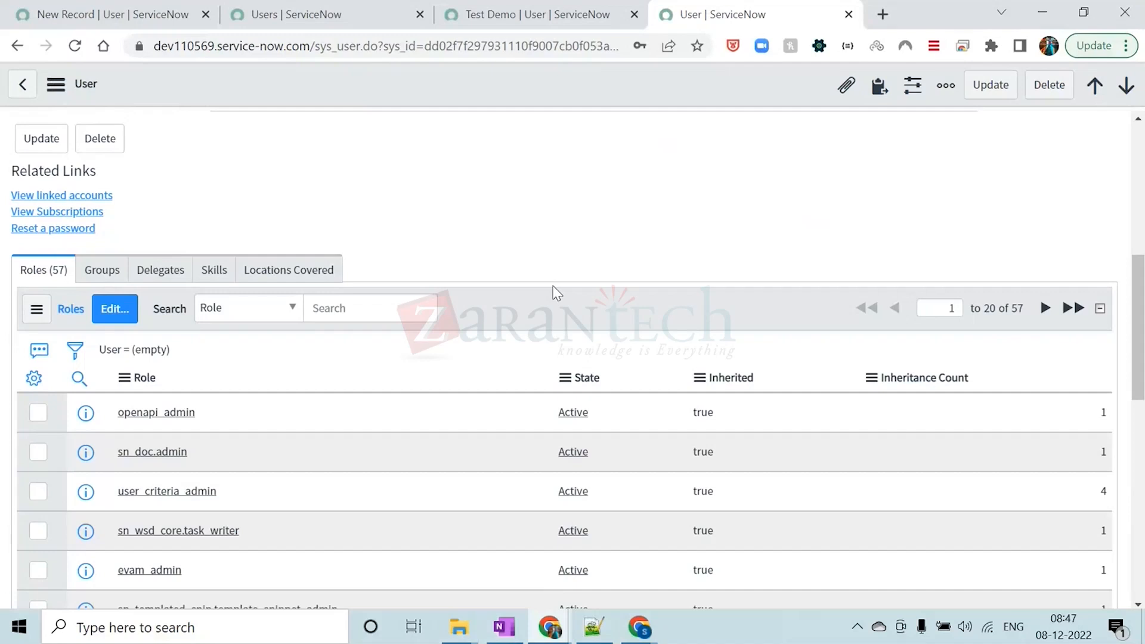
scroll(557, 293, "up", 10)
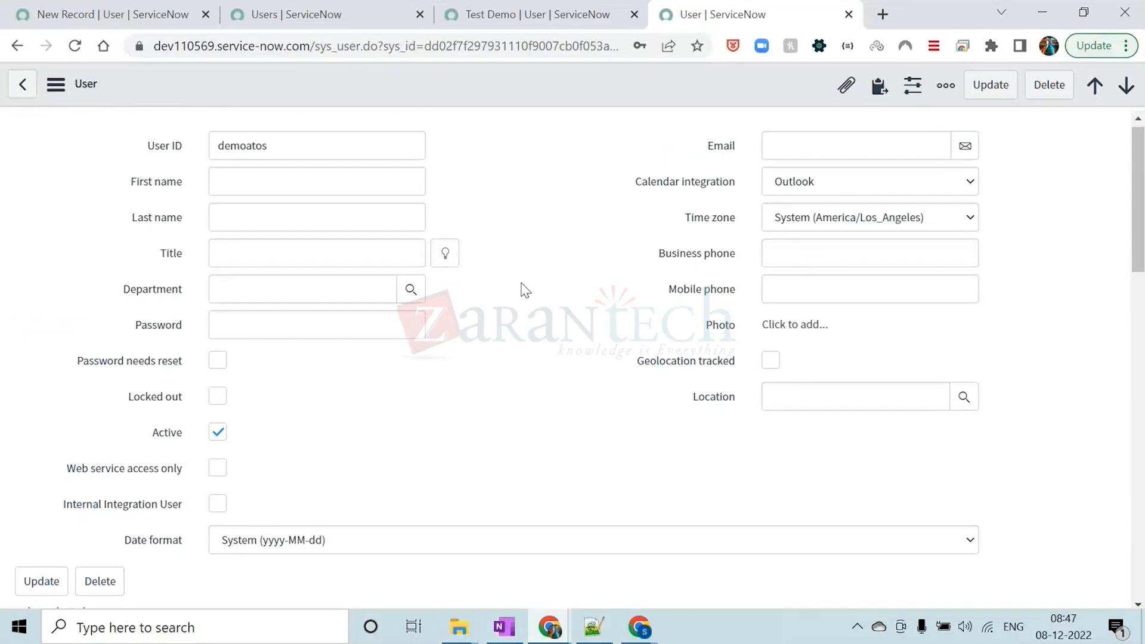
scroll(525, 291, "down", 8)
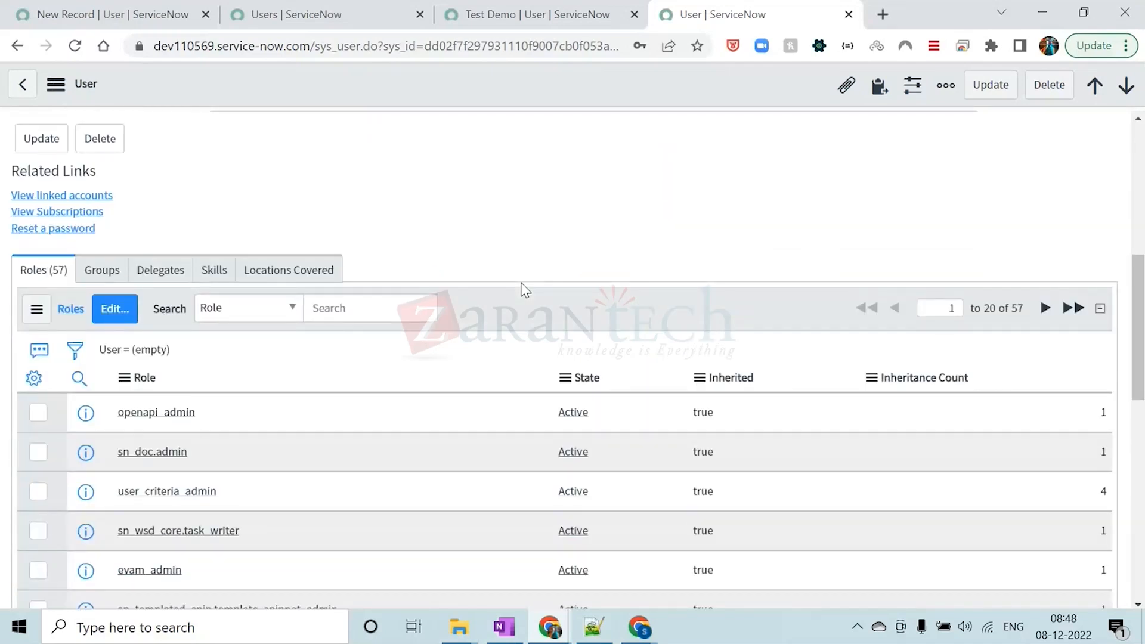
scroll(524, 290, "down", 3)
scroll(199, 284, "up", 3)
Remove the approver_user role from the demoatos user's roles list and save the change
left_click(114, 311)
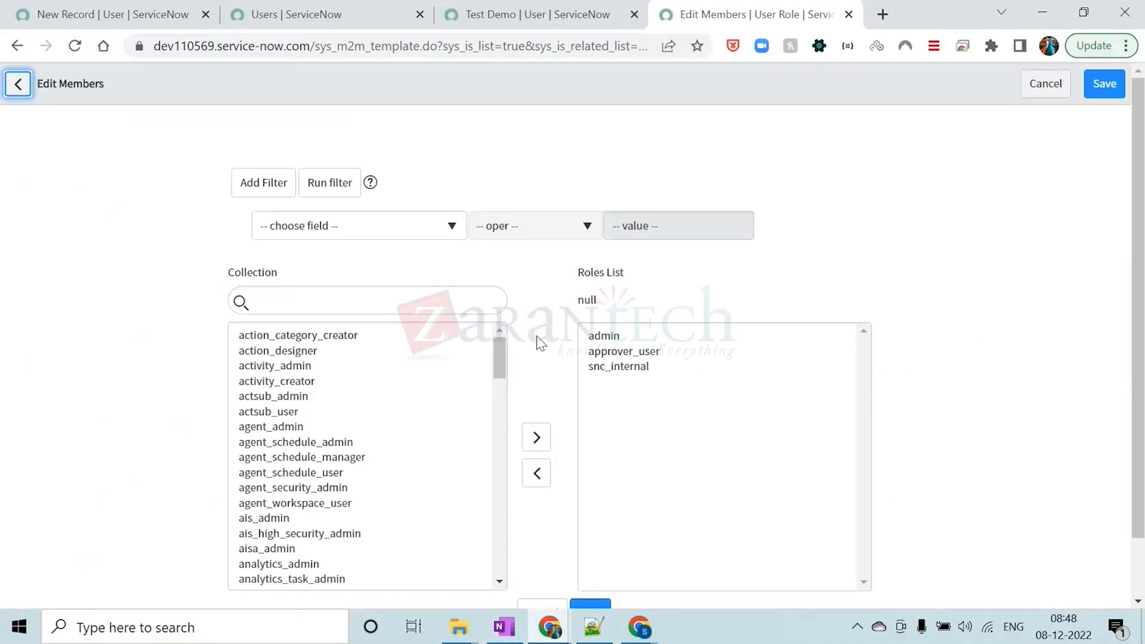
double_click(660, 356)
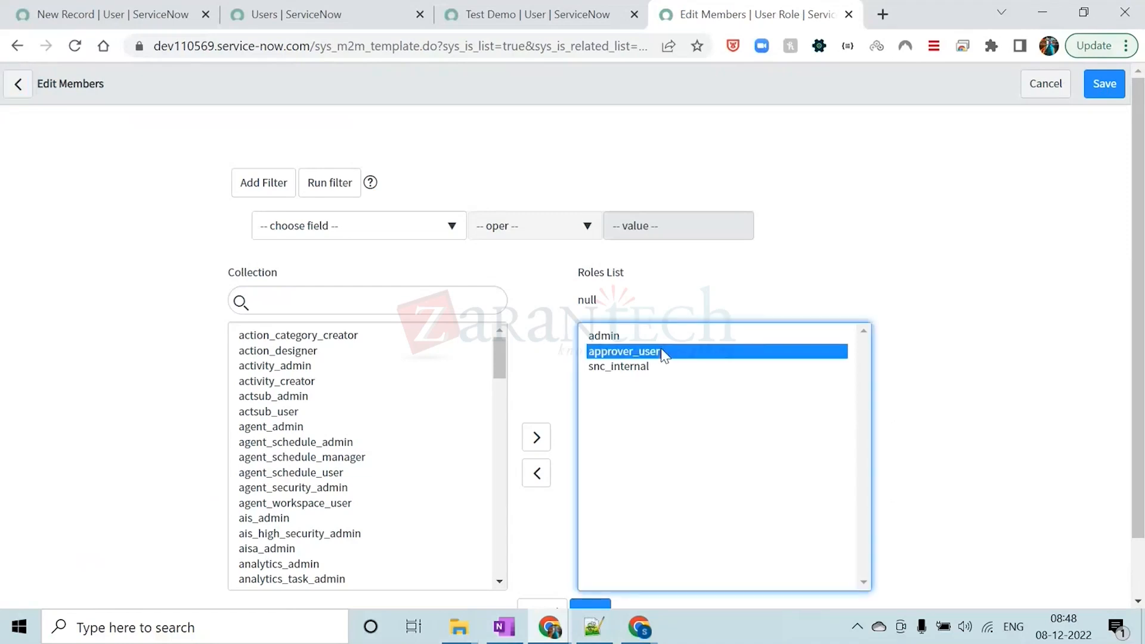
scroll(680, 399, "down", 1)
left_click(583, 568)
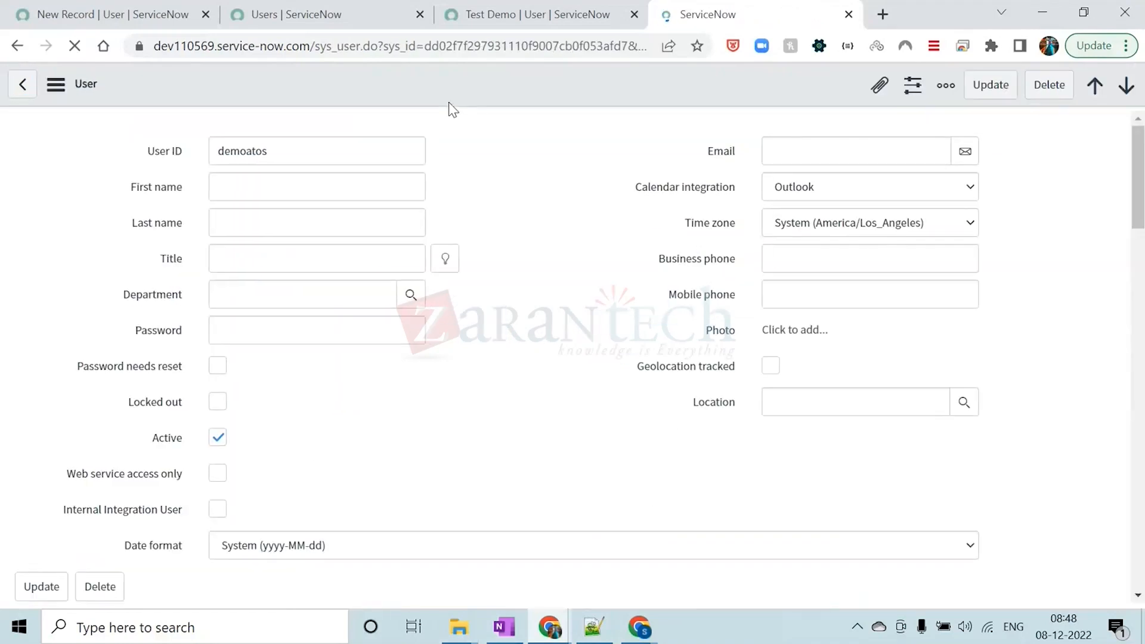
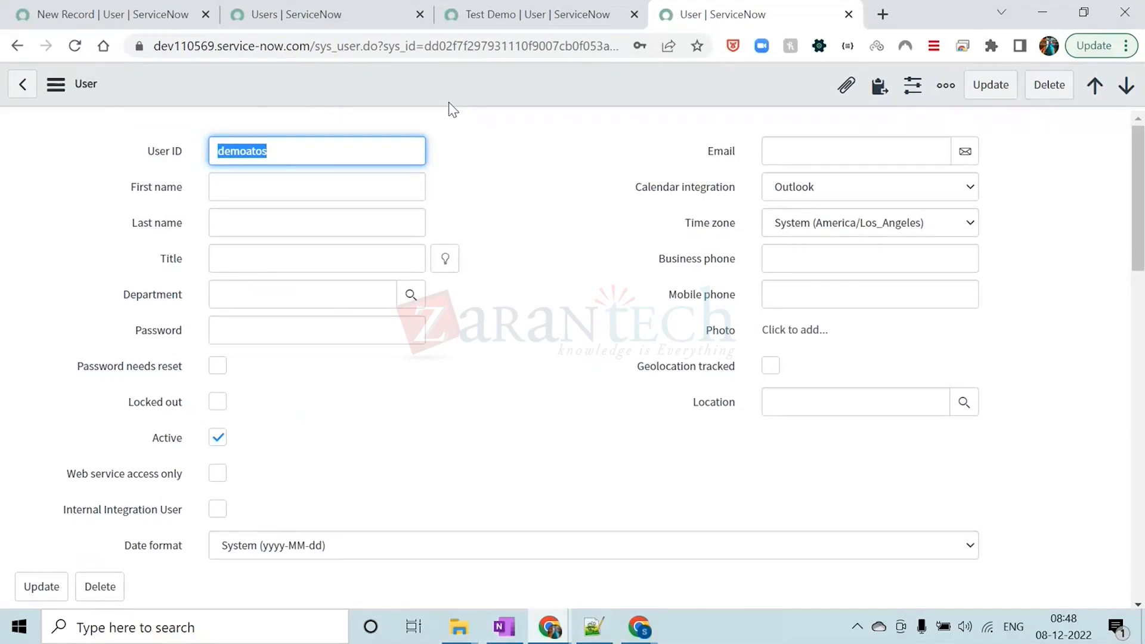
Find the System Security Groups module by filtering the navigator for GROUP and open the groups list in a separate tab
left_click(517, 17)
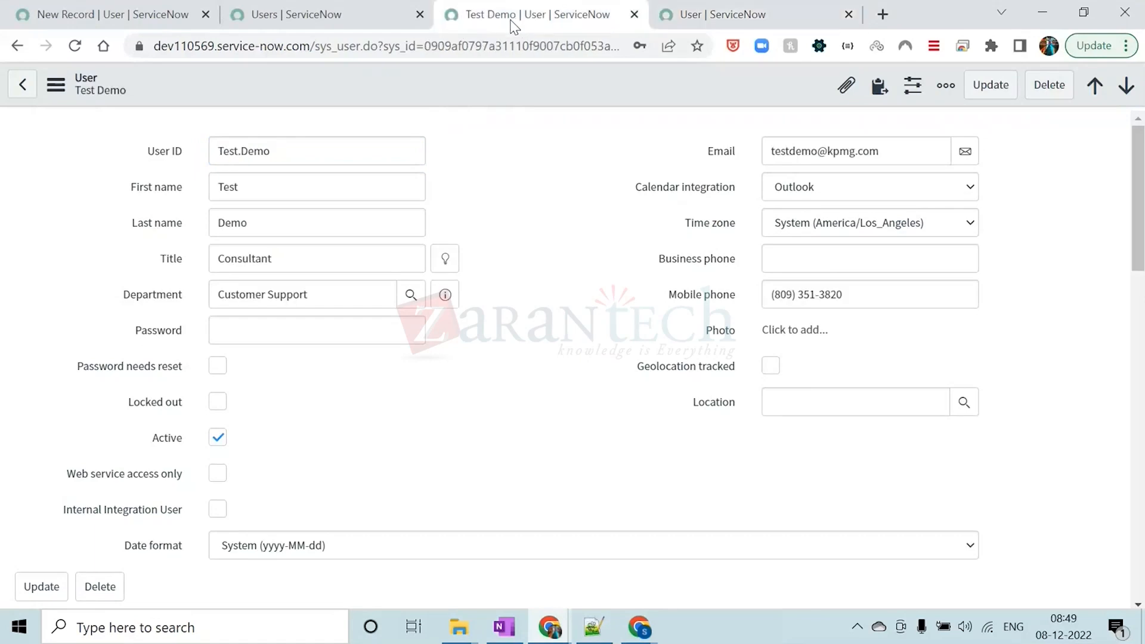
left_click(354, 22)
left_click(166, 12)
left_click(120, 120)
type("GROUP")
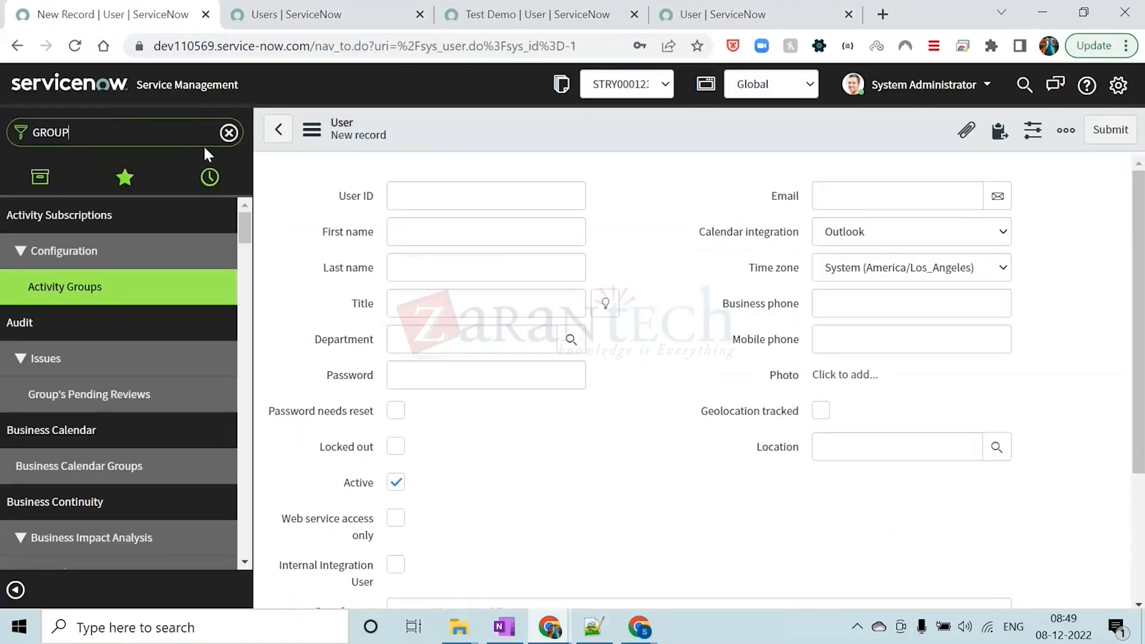
scroll(120, 412, "down", 15)
scroll(119, 415, "down", 5)
scroll(113, 537, "up", 4)
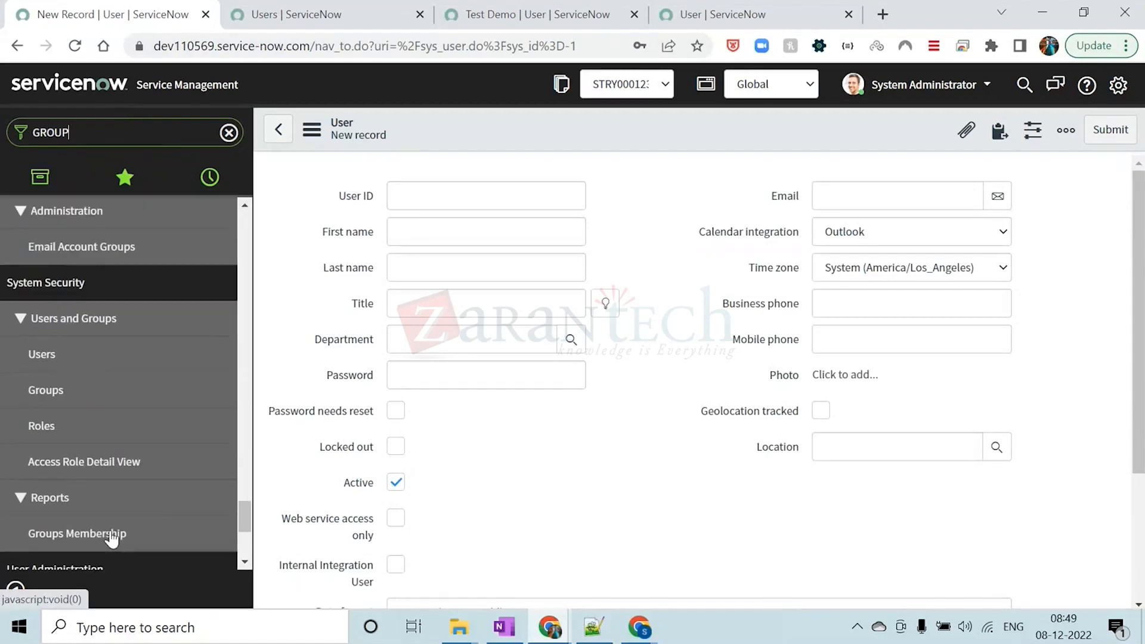
middle_click(83, 395)
left_click(799, 15)
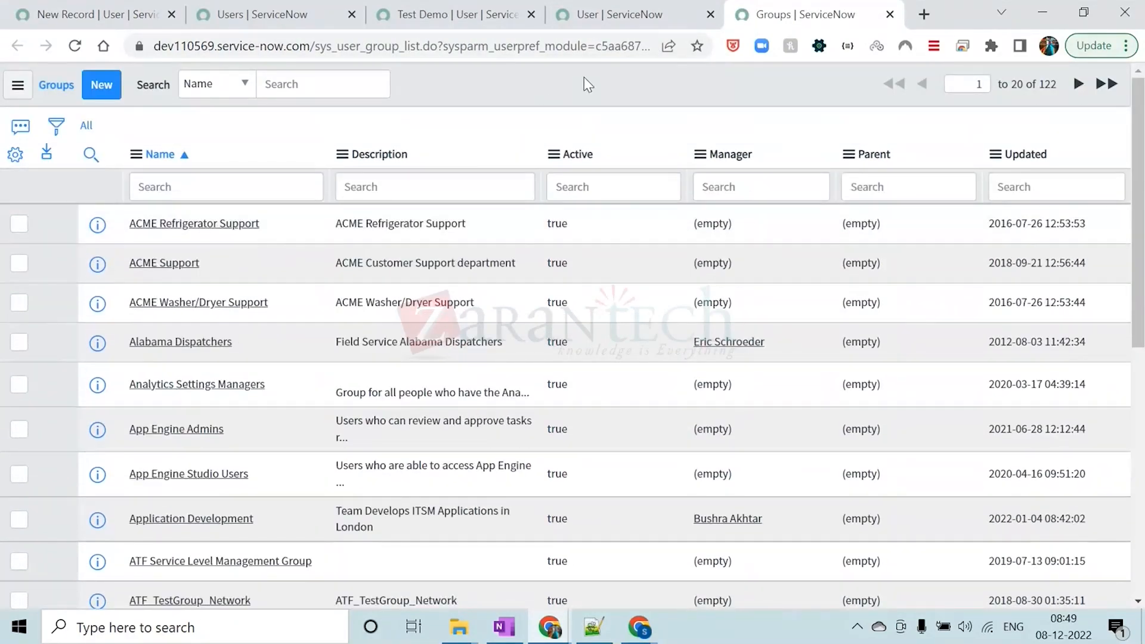
Add the Created column after Active in the groups list and sort the groups by creation date, newest first
left_click(15, 154)
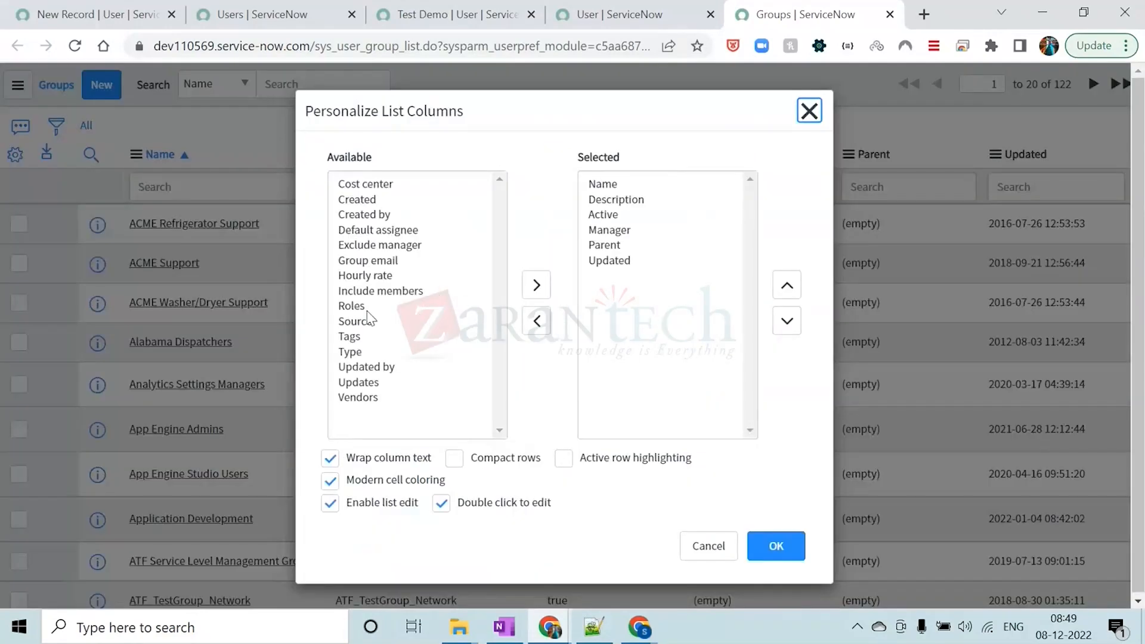
left_click(367, 306)
type("cr")
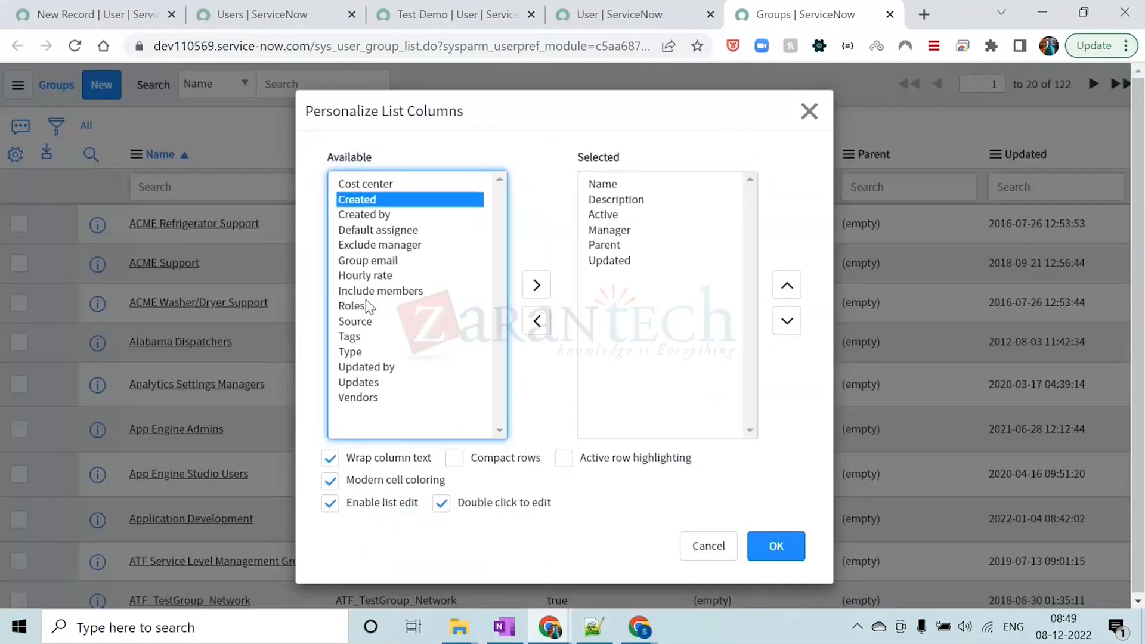
left_click(534, 287)
left_click(787, 286)
left_click(788, 286)
left_click(788, 286)
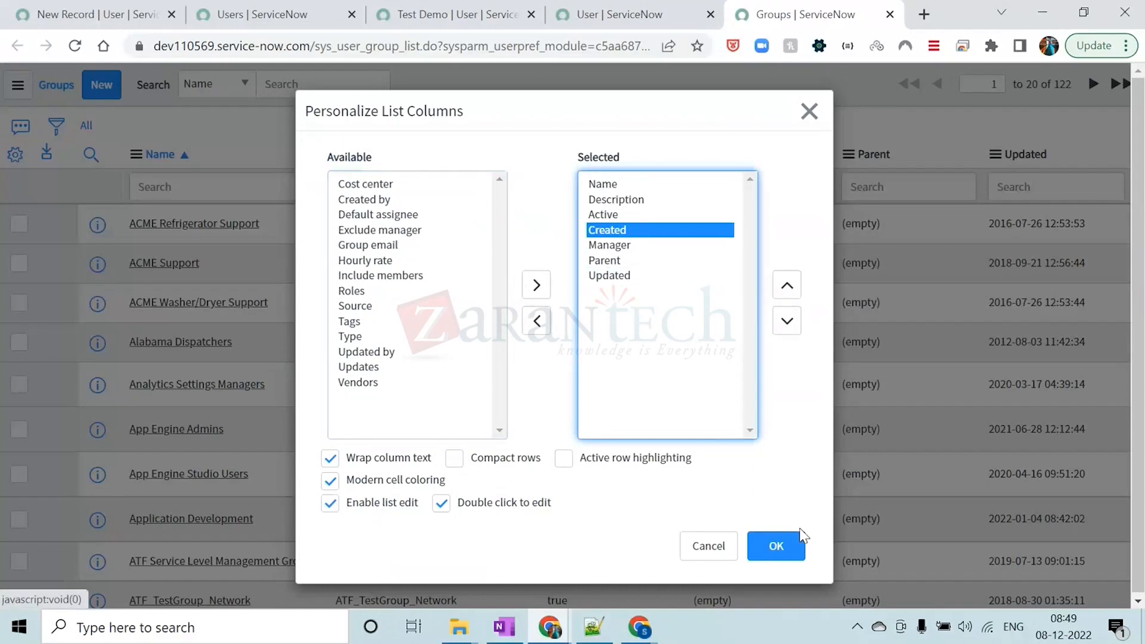
key("Return")
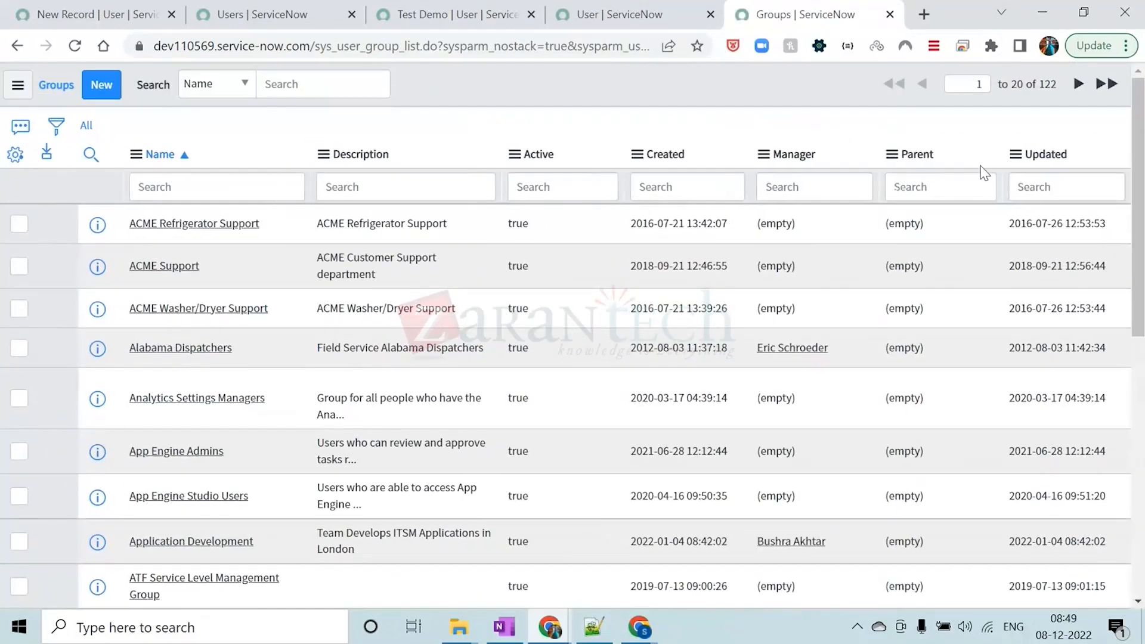
left_click(662, 160)
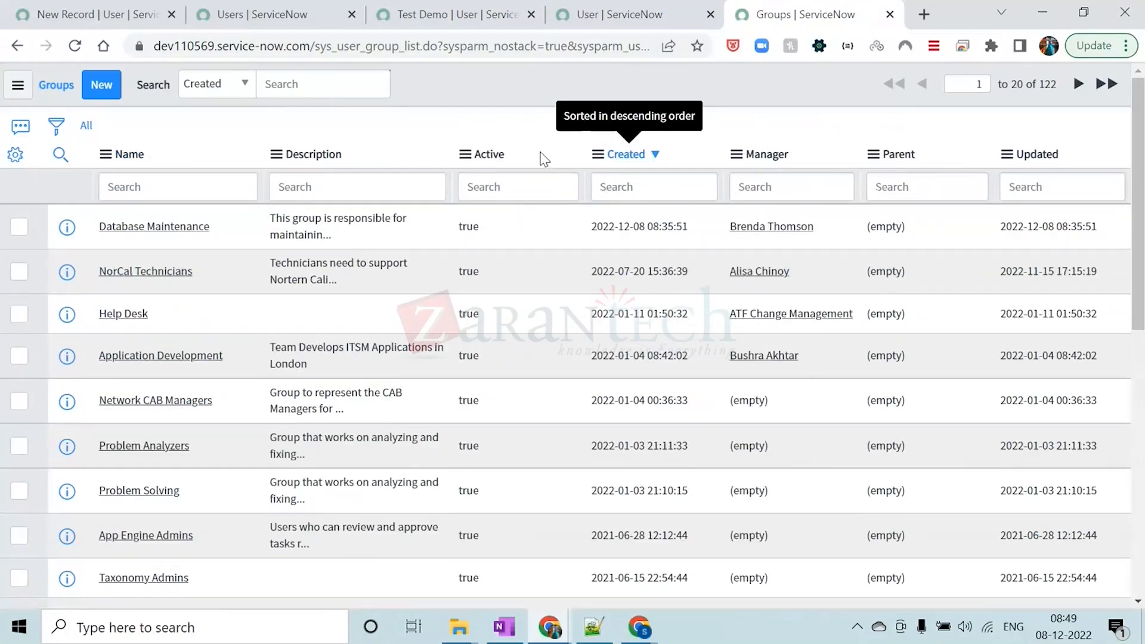
Open the Database Maintenance group record in a separate tab and display its roles related list
middle_click(191, 227)
left_click(820, 12)
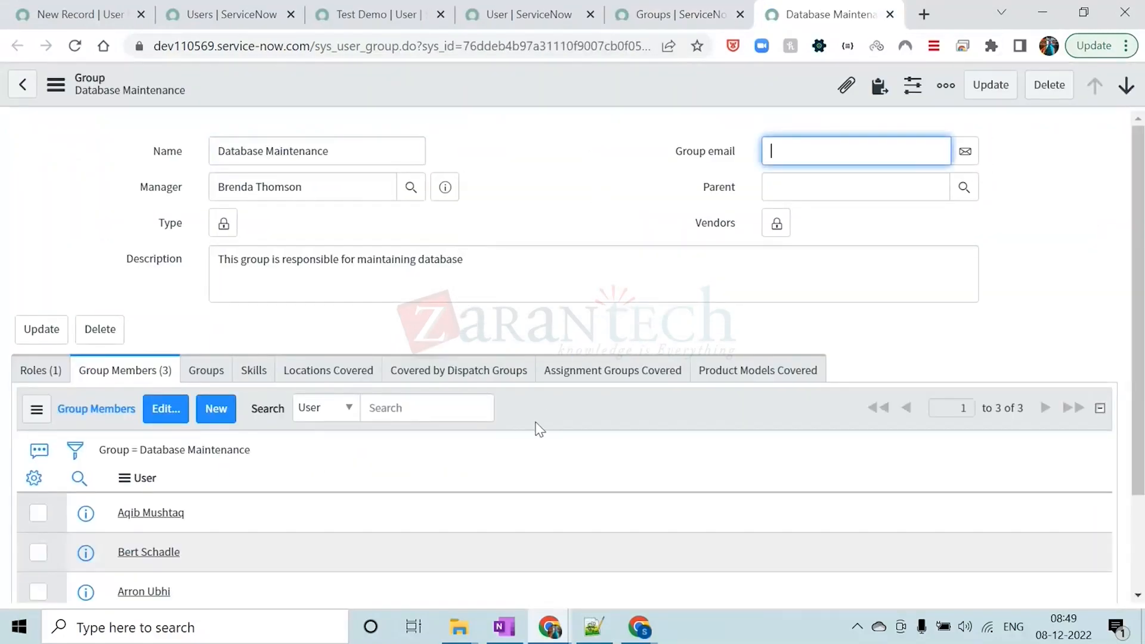
scroll(540, 427, "down", 3)
left_click(60, 252)
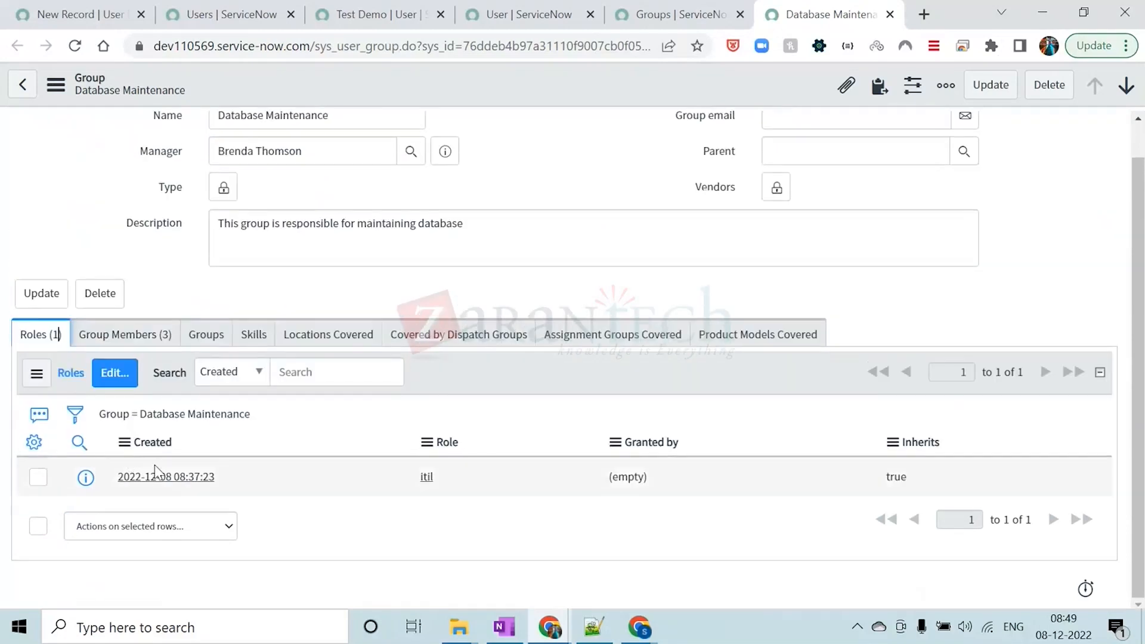
Add the security_dashboard_user role to the Database Maintenance group's roles list and save the change
left_click(110, 375)
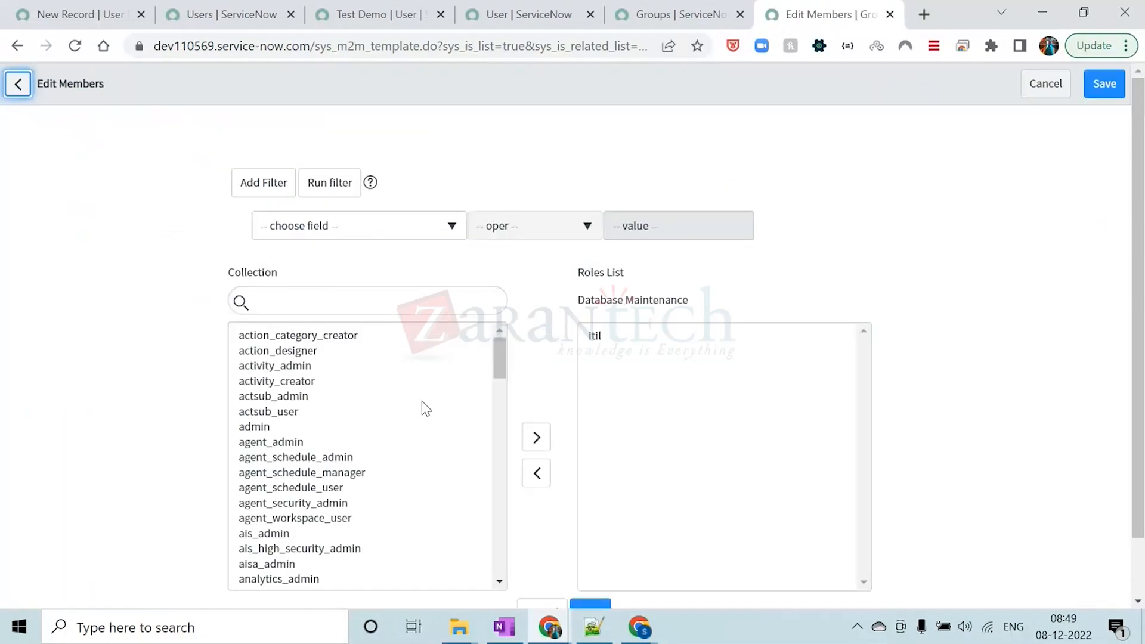
left_click(451, 134)
left_click(322, 291)
type("SECUR")
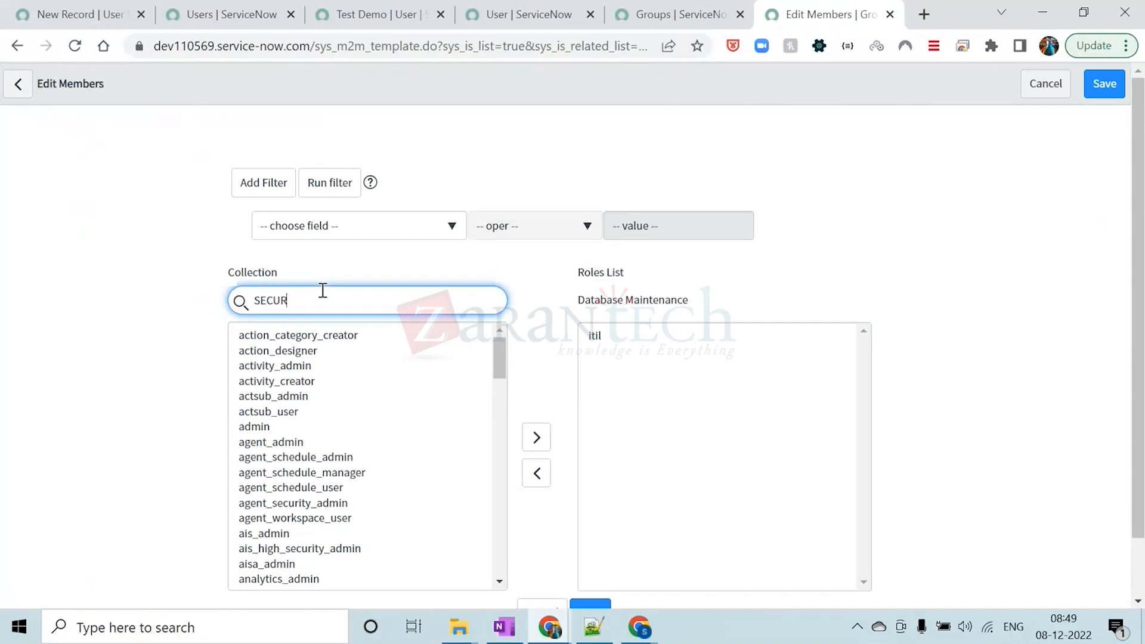
double_click(326, 337)
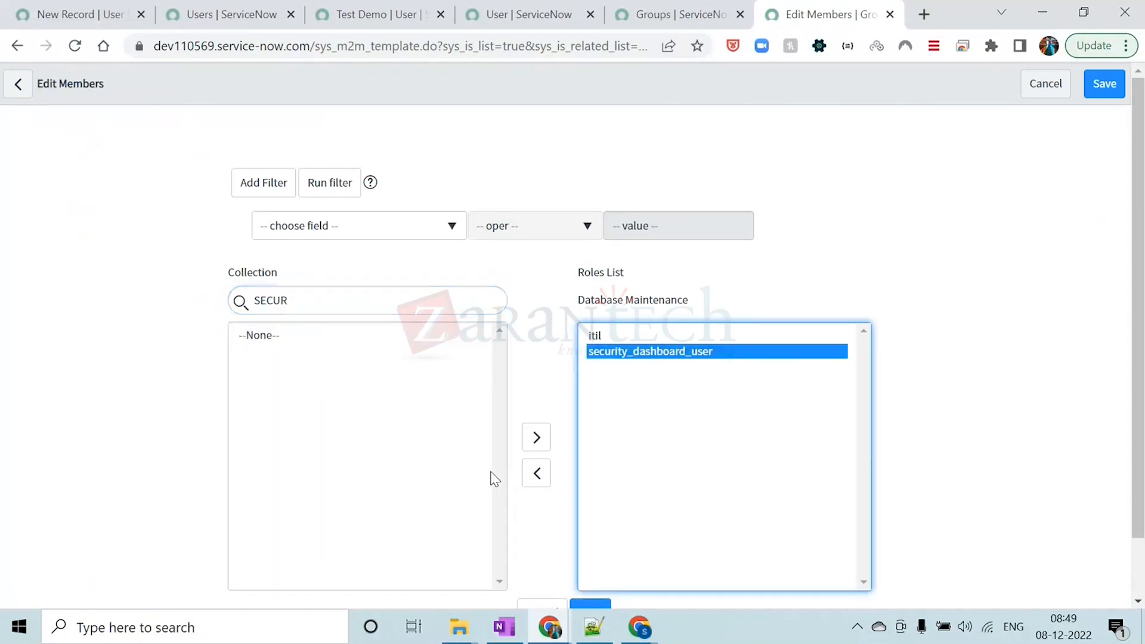
scroll(834, 334, "down", 1)
left_click(588, 568)
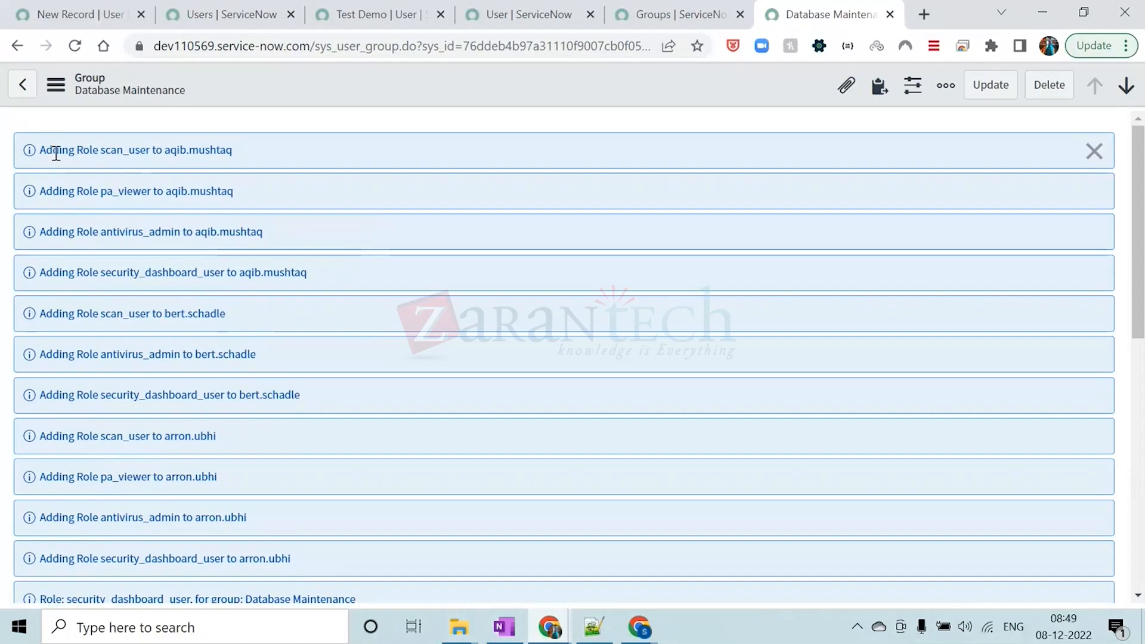
Examine the role-assignment messages for each group member and the Database Maintenance group's roles list
left_click_drag(43, 151, 241, 153)
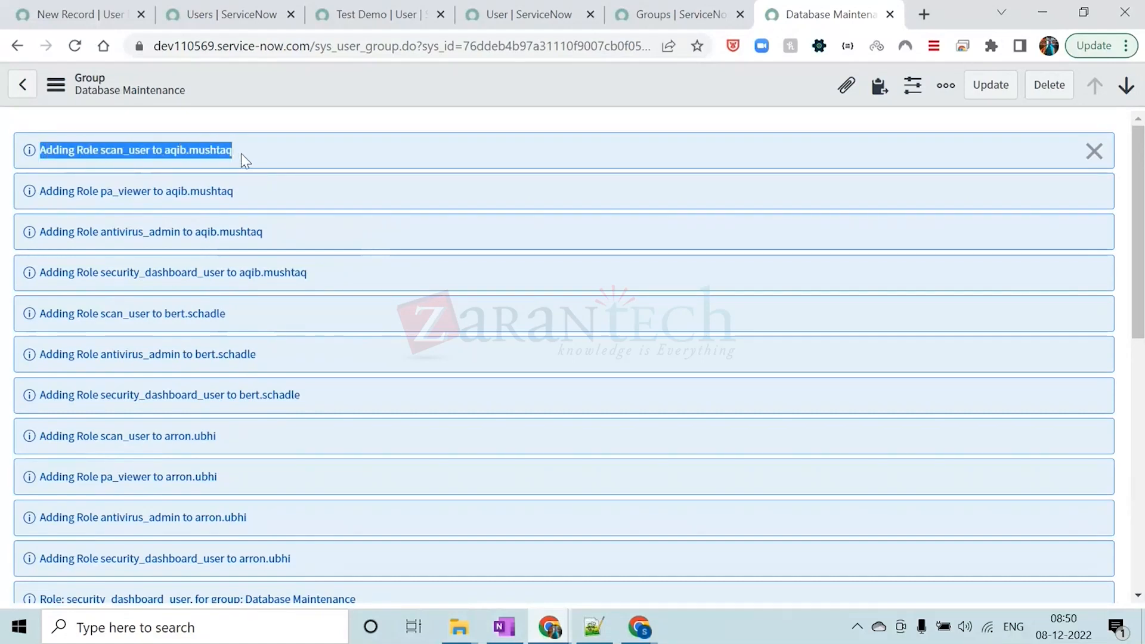
left_click_drag(47, 190, 249, 194)
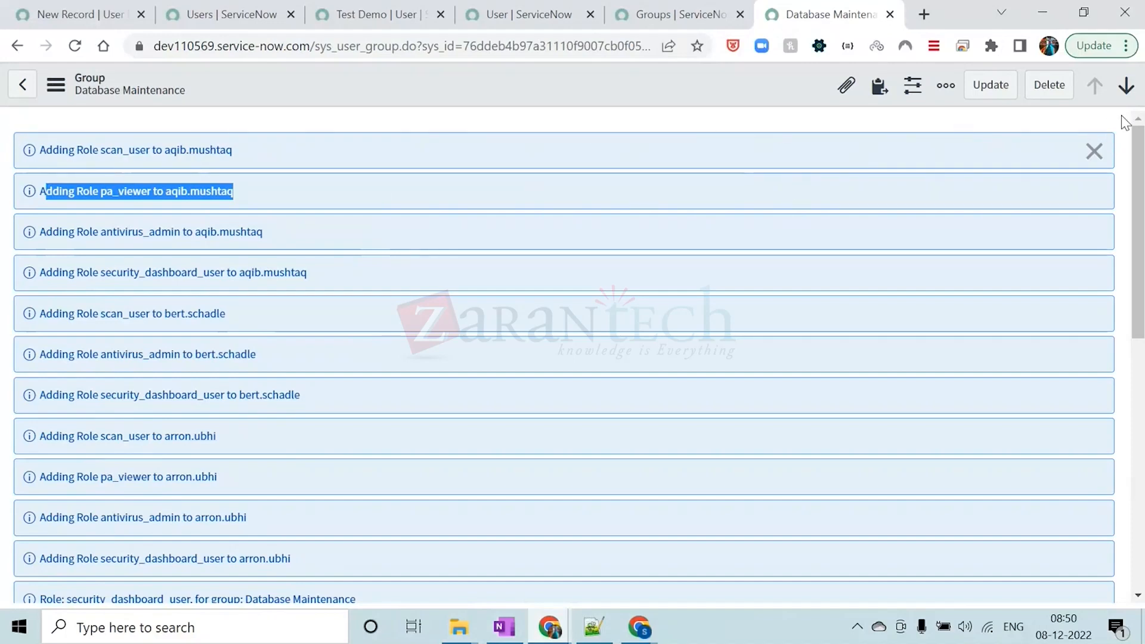
left_click(42, 191)
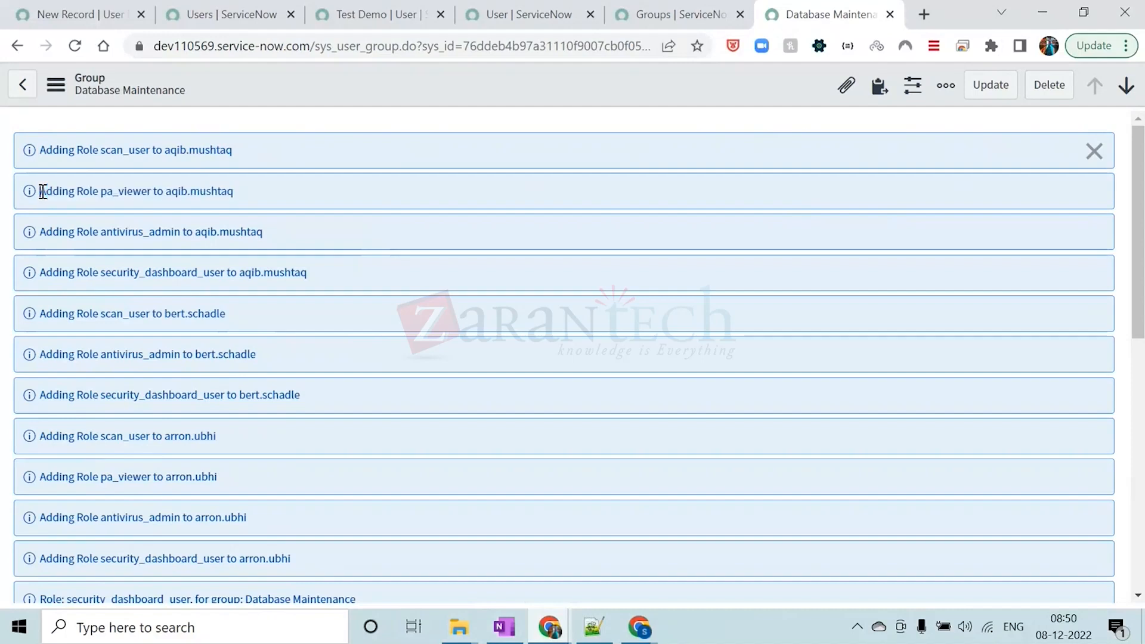
left_click_drag(47, 192, 240, 192)
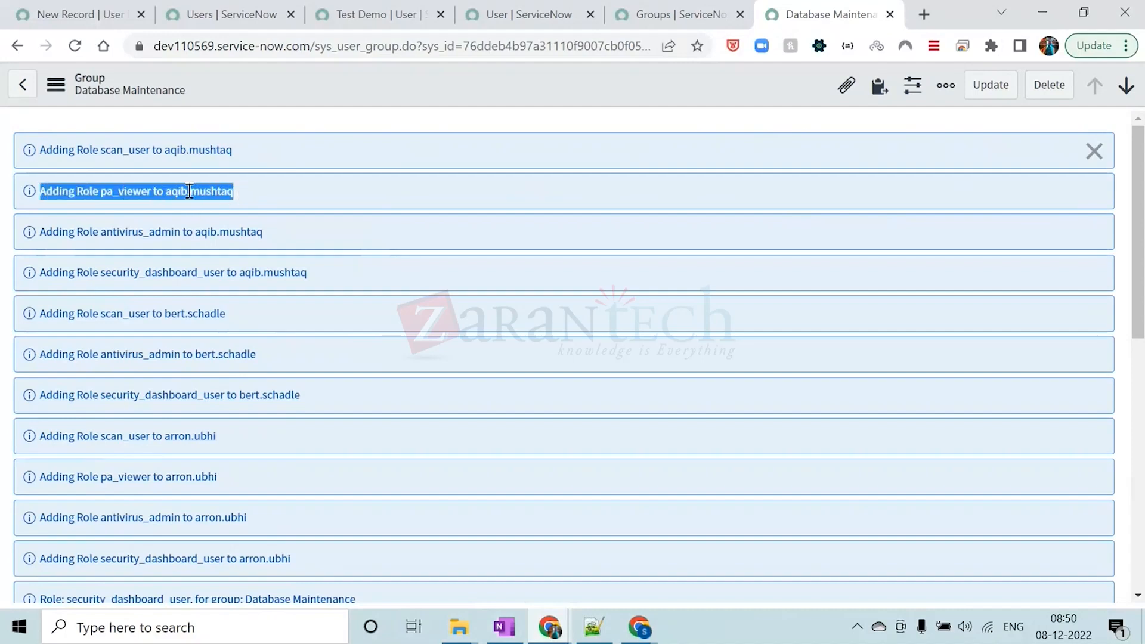
left_click_drag(98, 229, 265, 231)
left_click_drag(106, 272, 308, 273)
left_click_drag(123, 314, 225, 314)
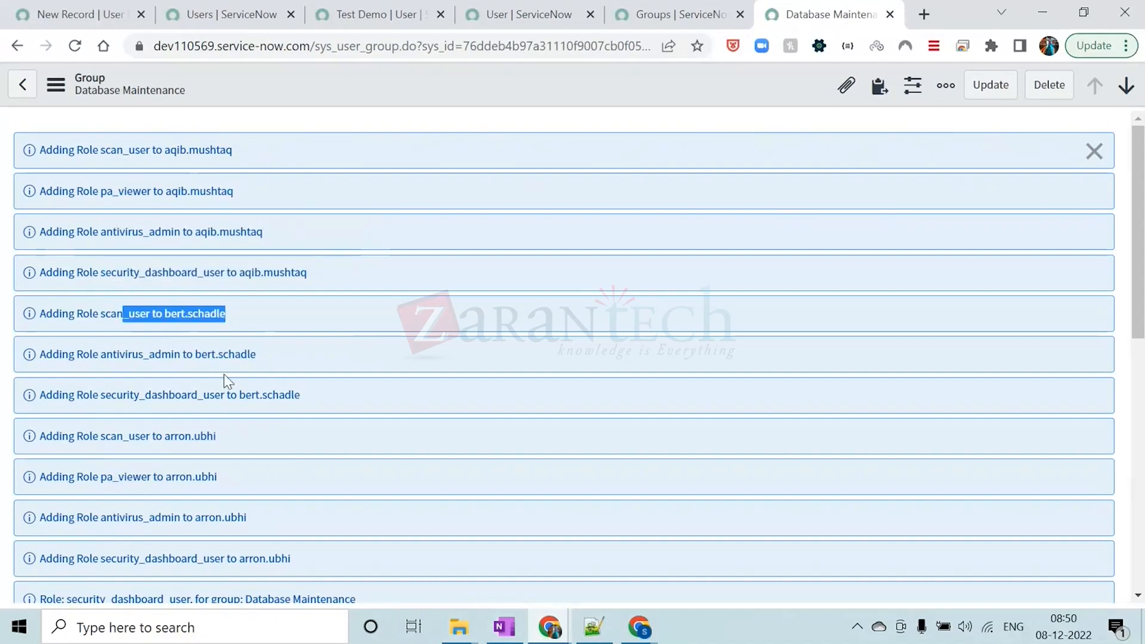
left_click_drag(165, 352, 256, 353)
scroll(381, 293, "down", 8)
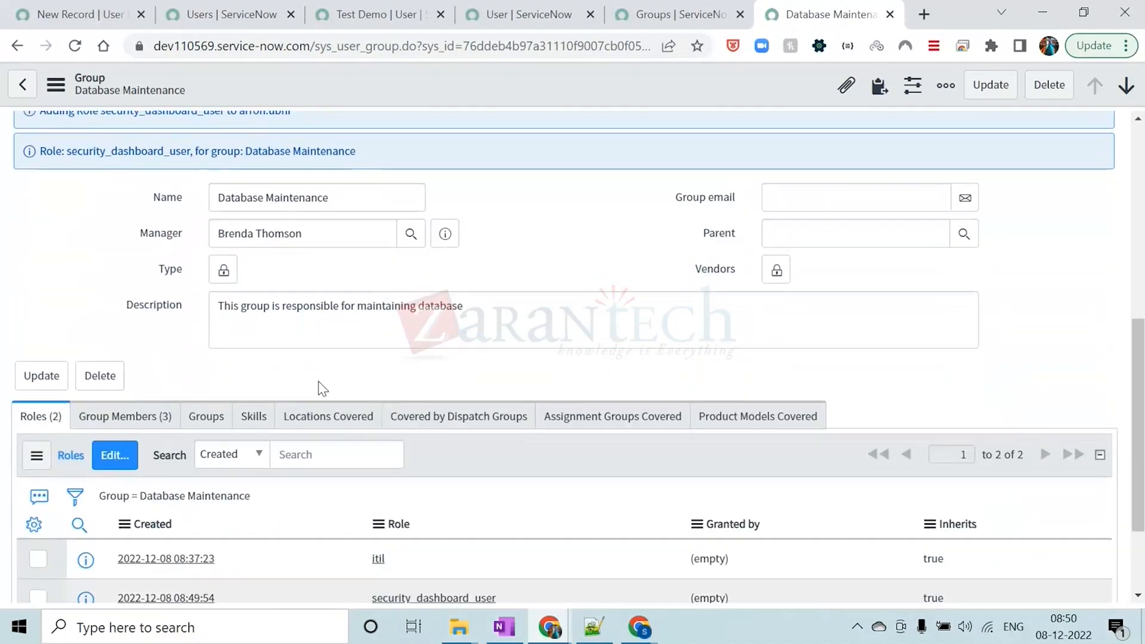
scroll(311, 344, "down", 3)
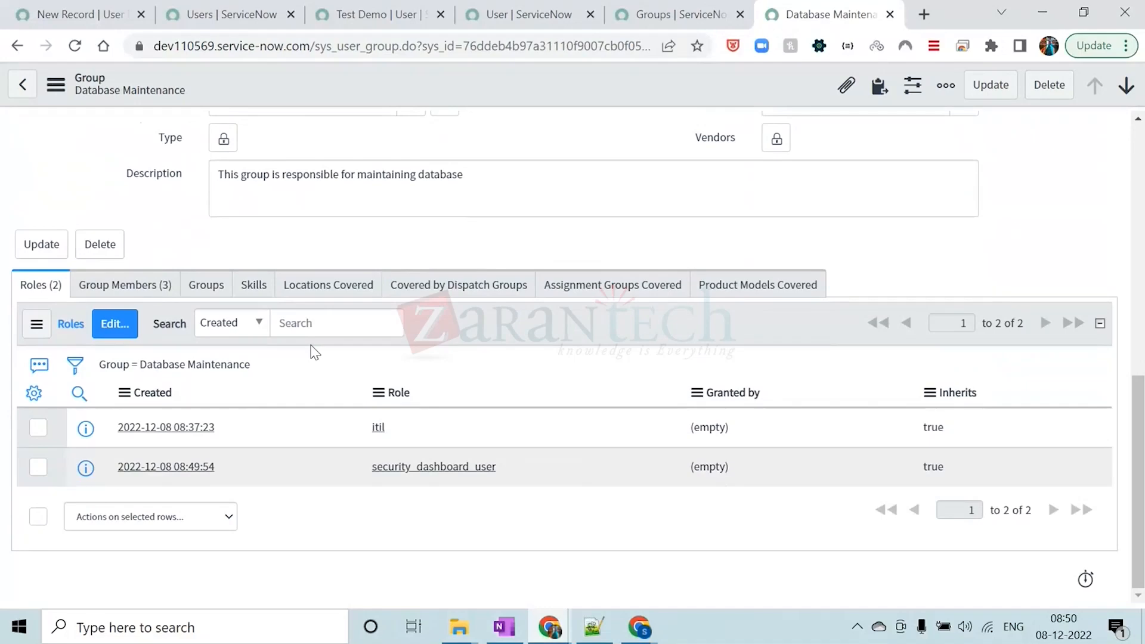
scroll(315, 353, "up", 5)
scroll(315, 353, "down", 5)
scroll(315, 353, "up", 8)
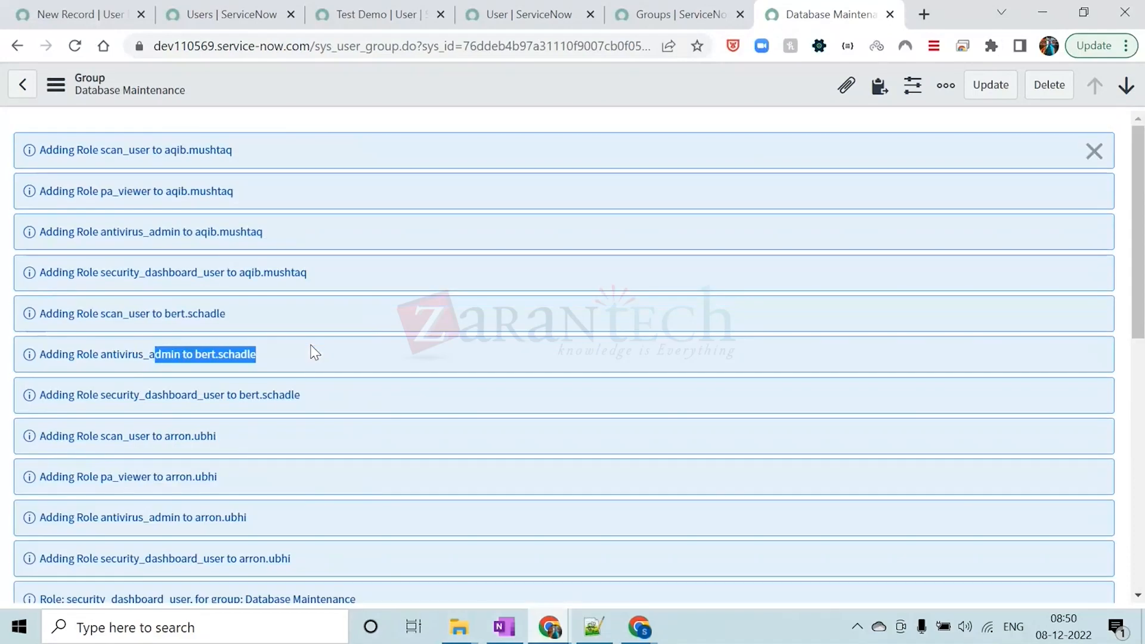
left_click(184, 89)
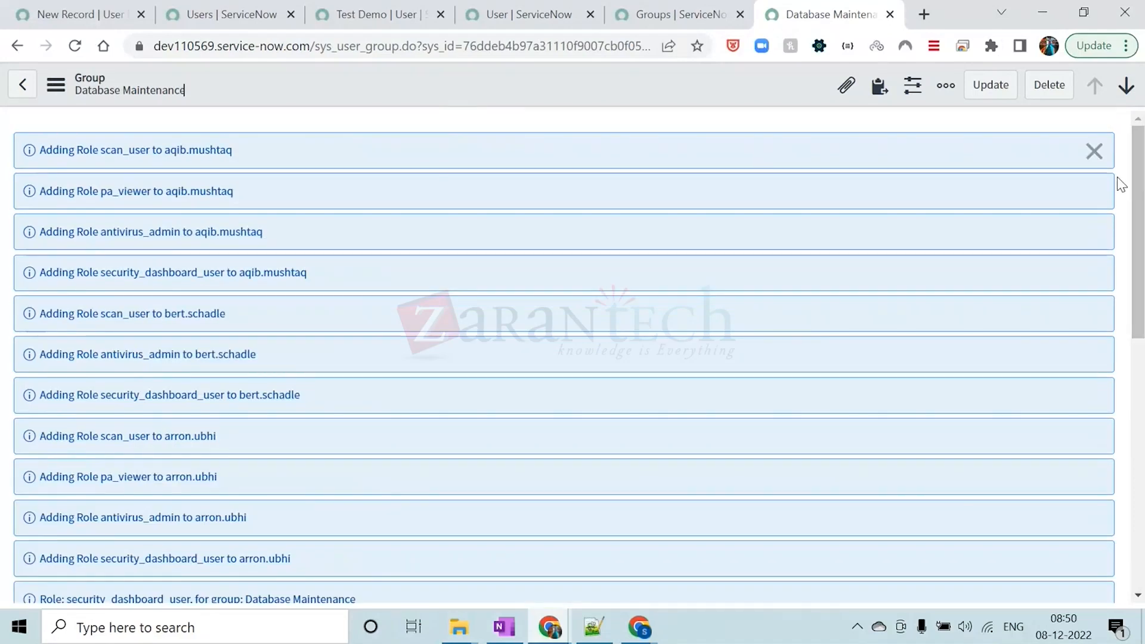
Dismiss the role-assignment messages and review the Database Maintenance group's roles and members
left_click(1095, 151)
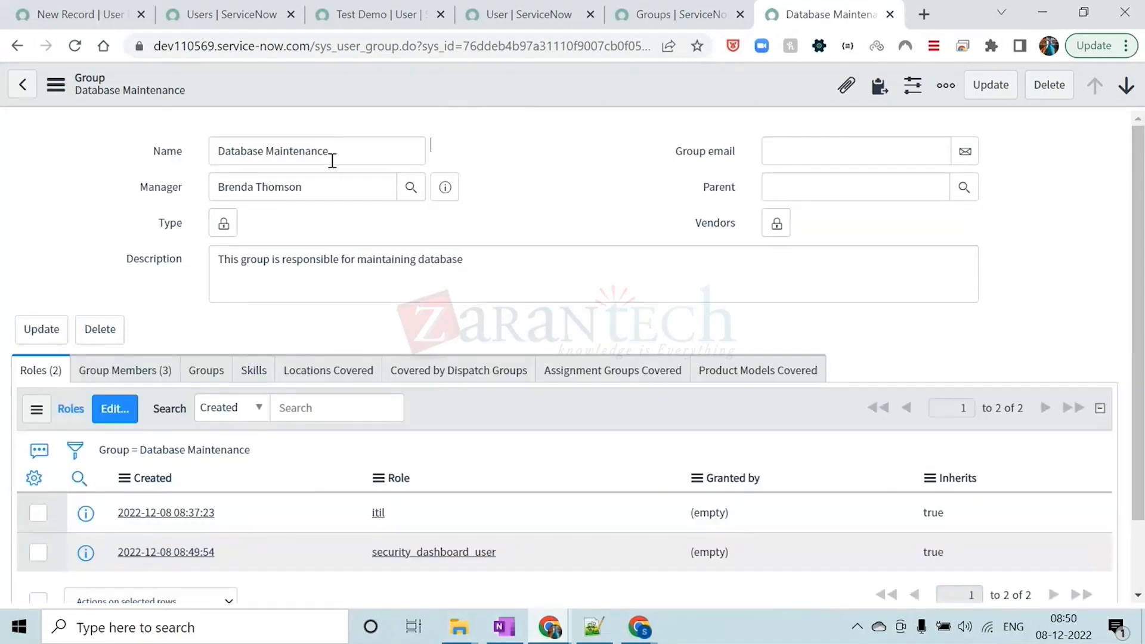
left_click_drag(332, 150, 220, 154)
left_click(537, 133)
scroll(396, 389, "down", 2)
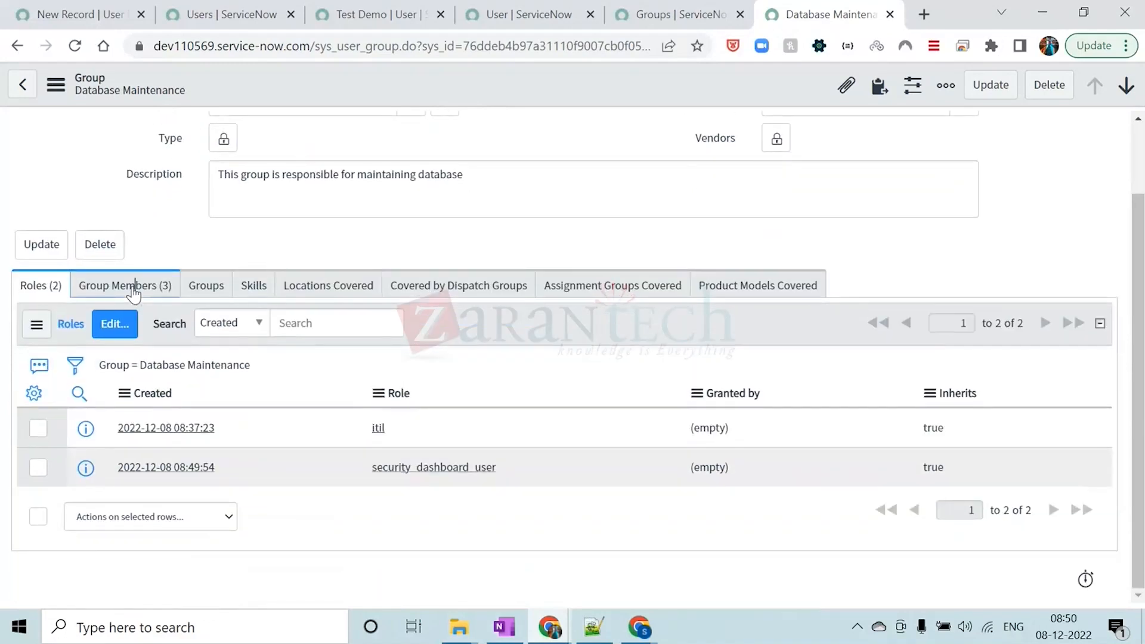
left_click(134, 284)
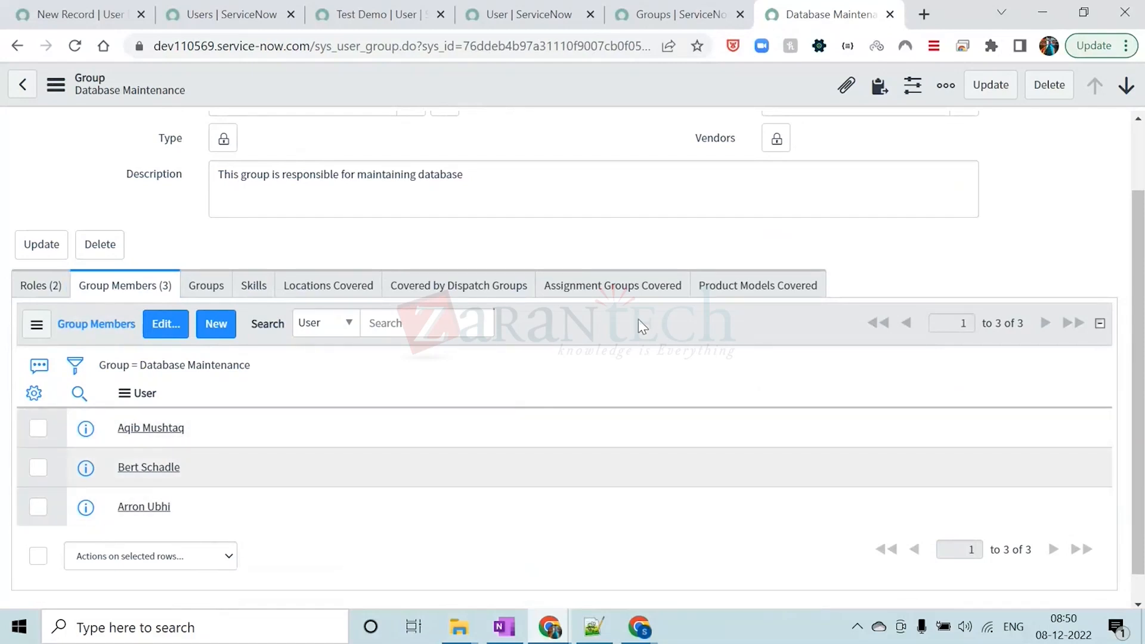
Close the demoatos and Test Demo user record tabs and return to the start of the user list
left_click(686, 16)
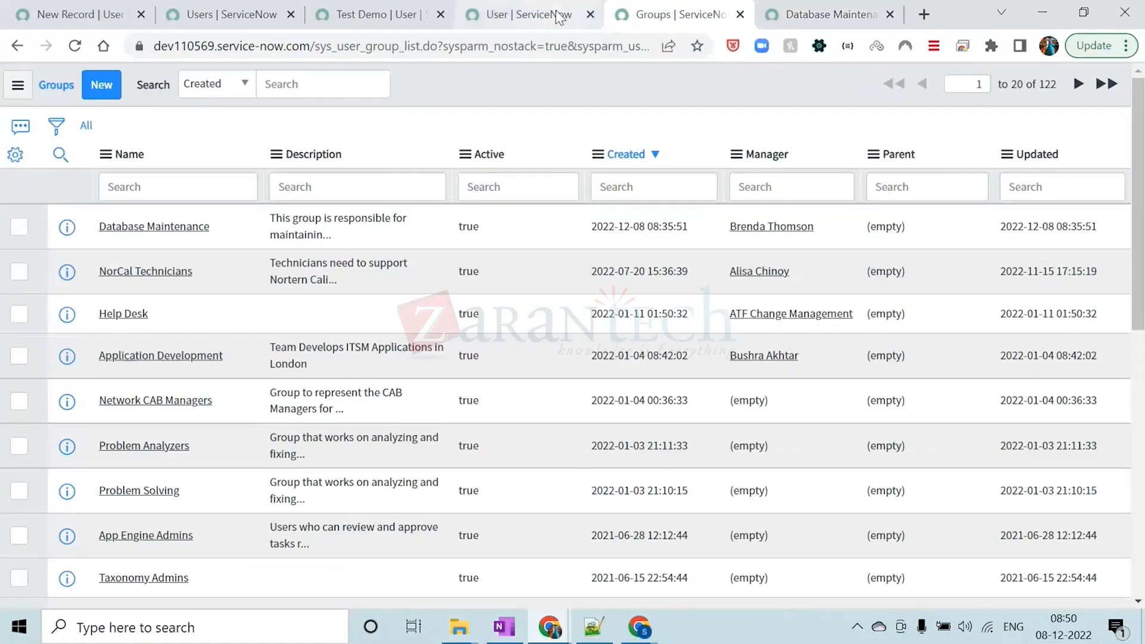
left_click(582, 23)
left_click(590, 15)
left_click(359, 15)
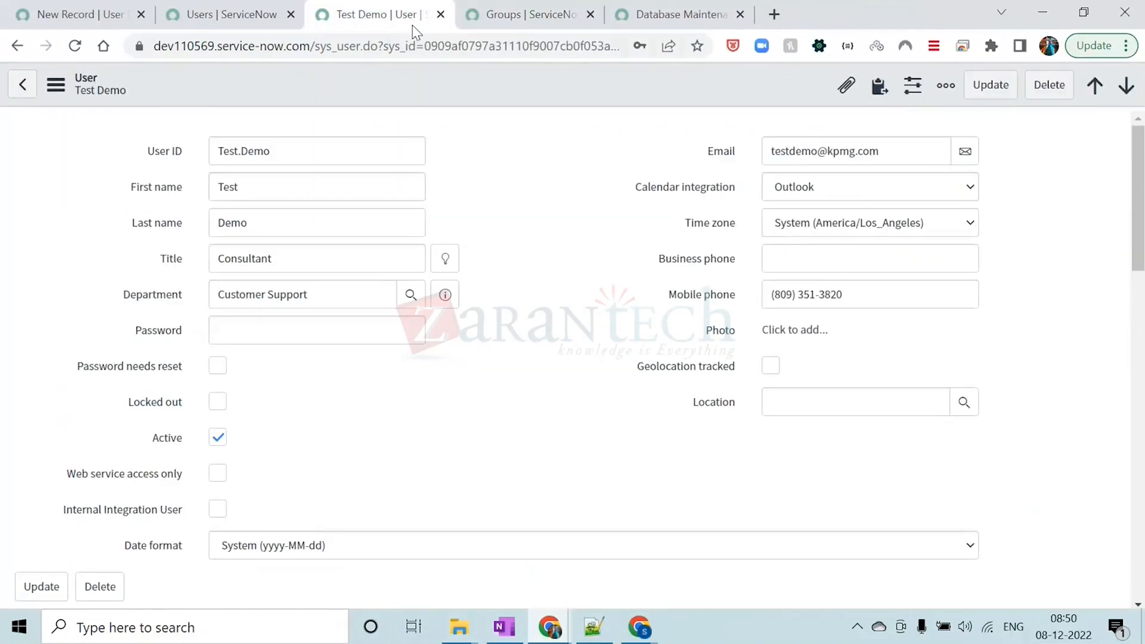
left_click(440, 14)
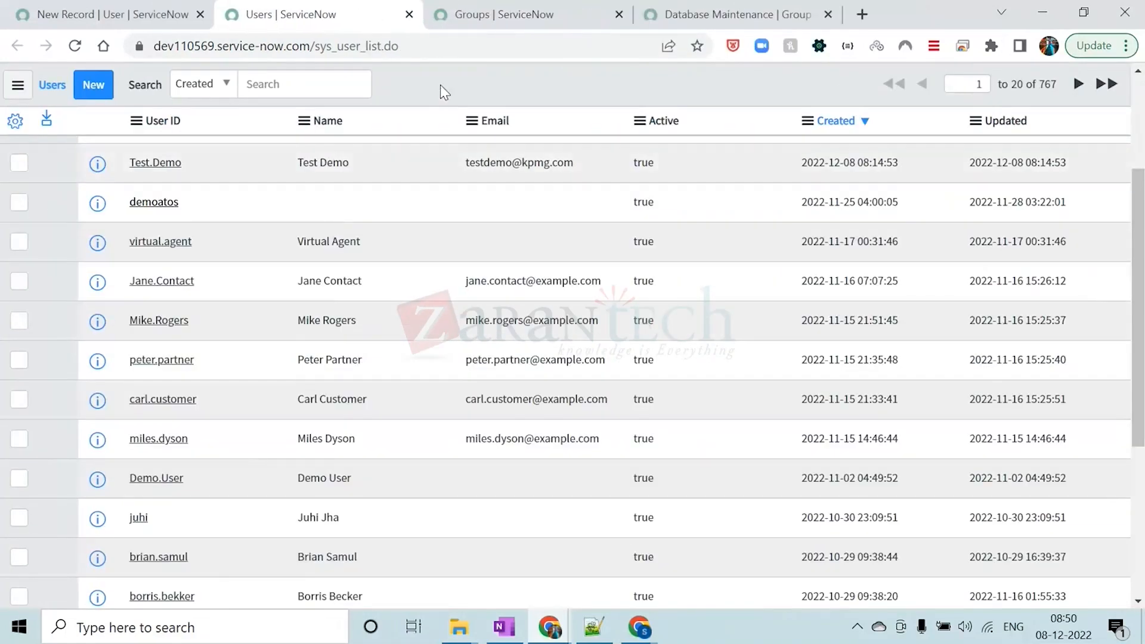
scroll(437, 250, "up", 3)
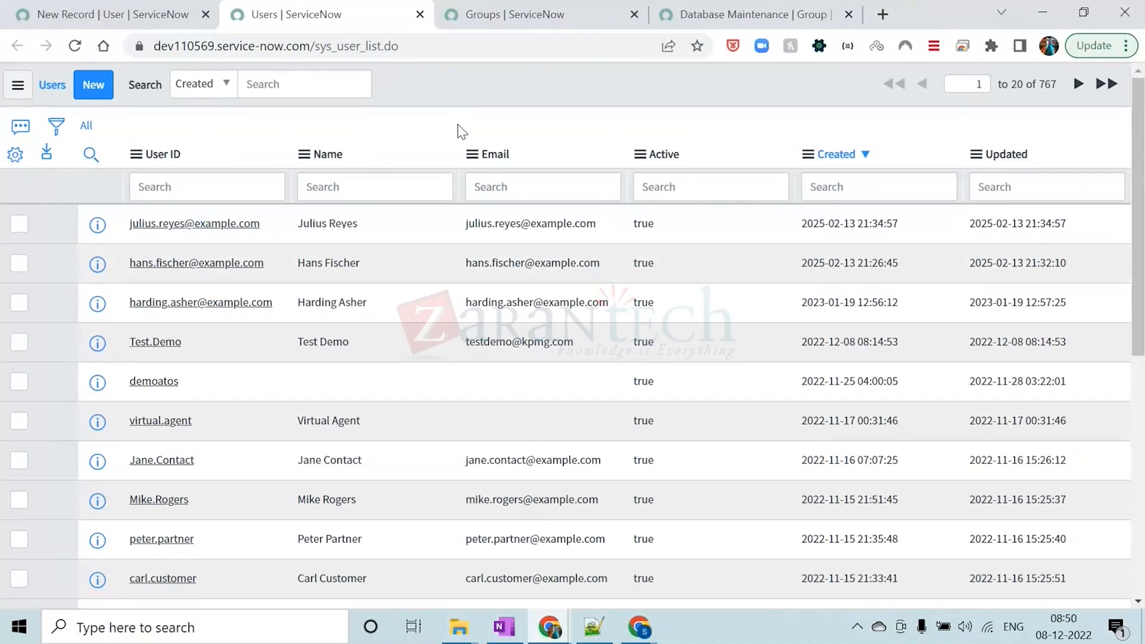
Filter the user list by the name of the Database Maintenance group's first member and open that user record in a separate tab
left_click(721, 14)
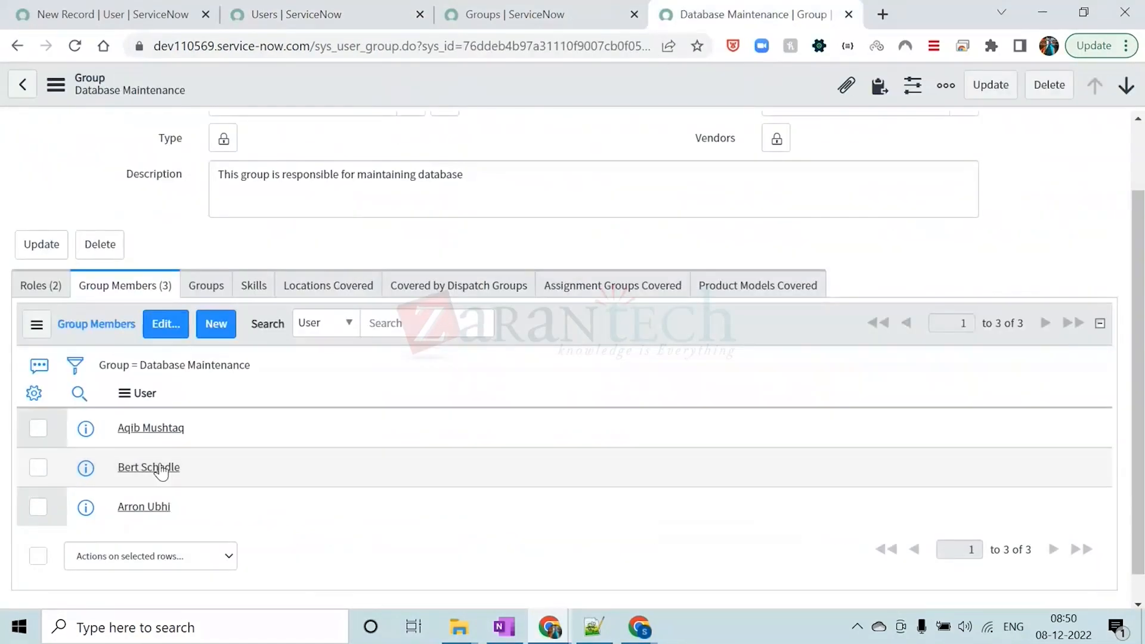
left_click_drag(179, 428, 113, 446)
key("ctrl+c")
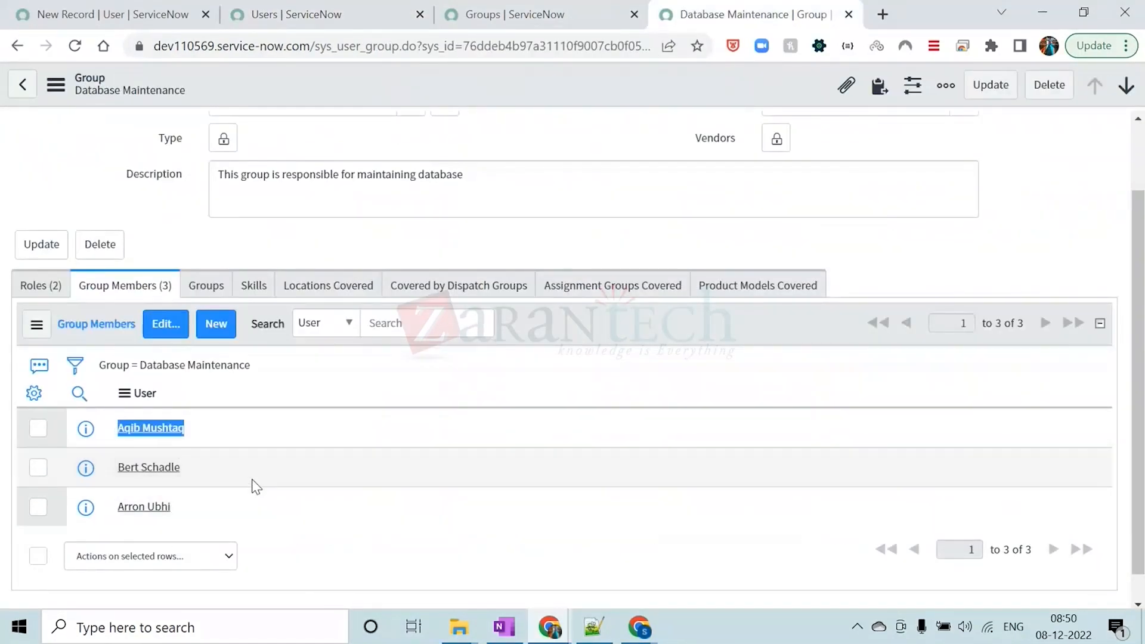
left_click(514, 14)
left_click(310, 9)
left_click(339, 177)
key("ctrl+v")
key("Return")
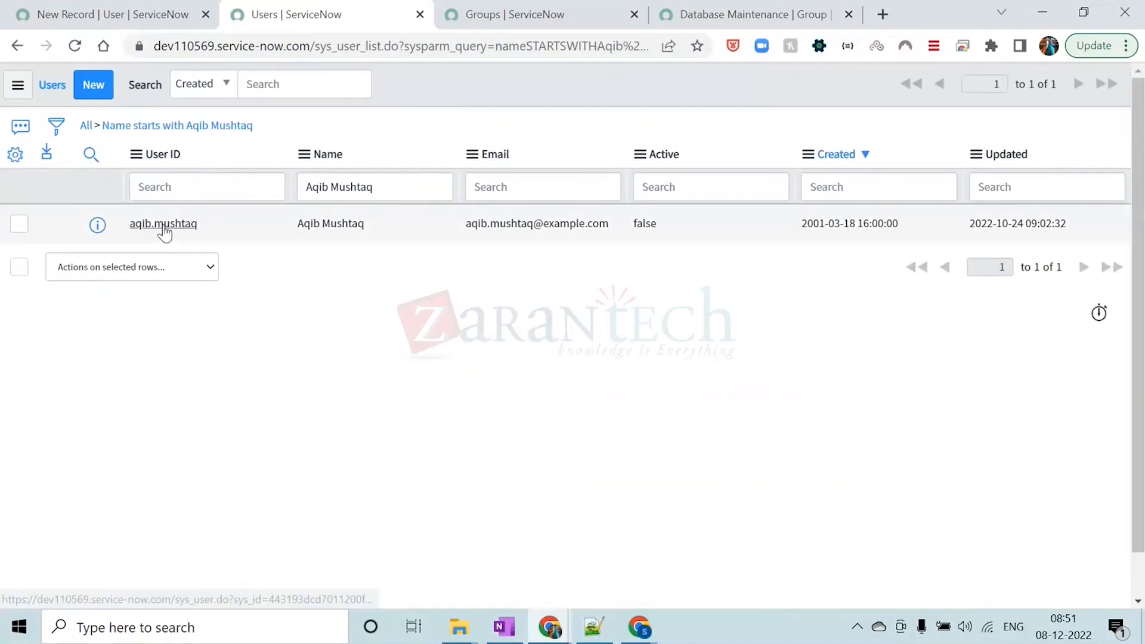
middle_click(162, 225)
left_click(477, 15)
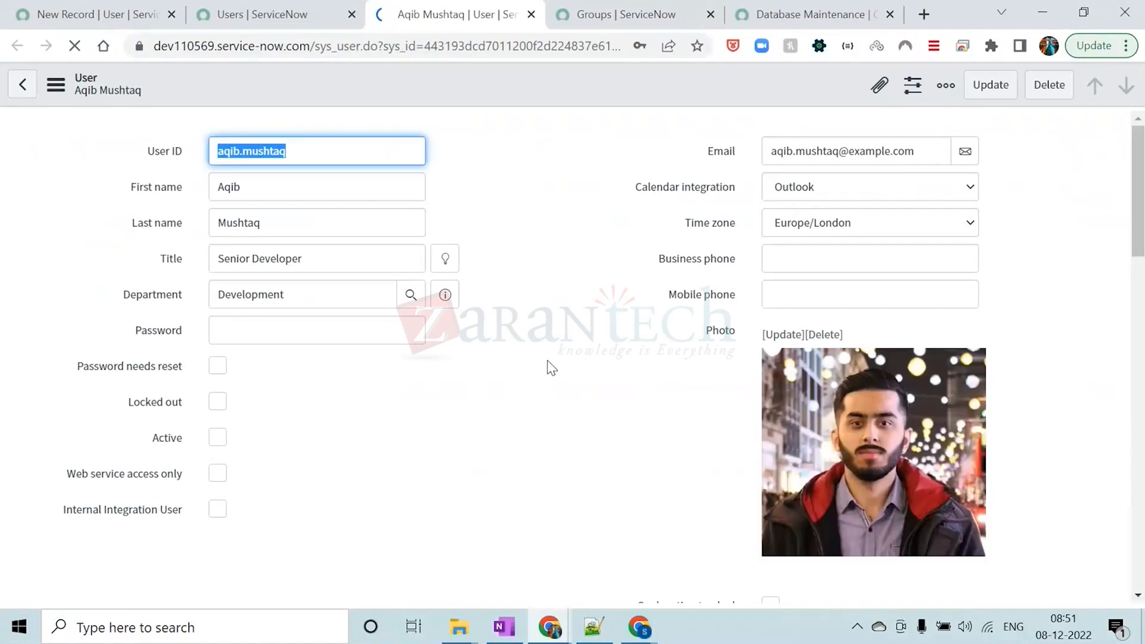
Examine the open user's roles list, checking the direct and inherited itil entries
scroll(551, 368, "down", 2)
scroll(551, 367, "down", 8)
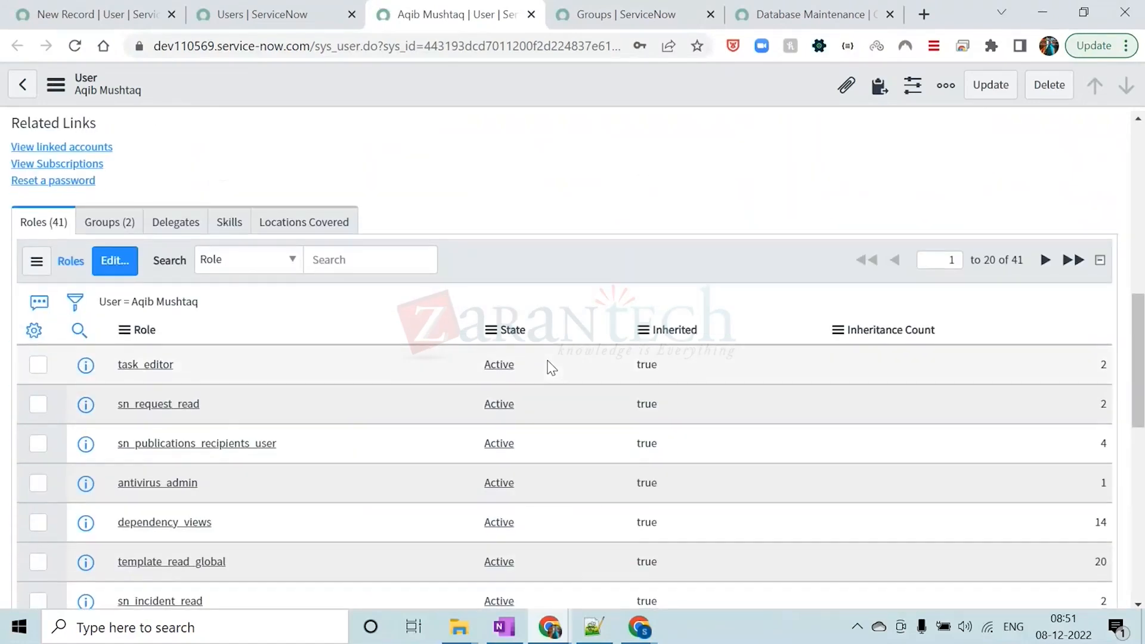
scroll(551, 367, "down", 6)
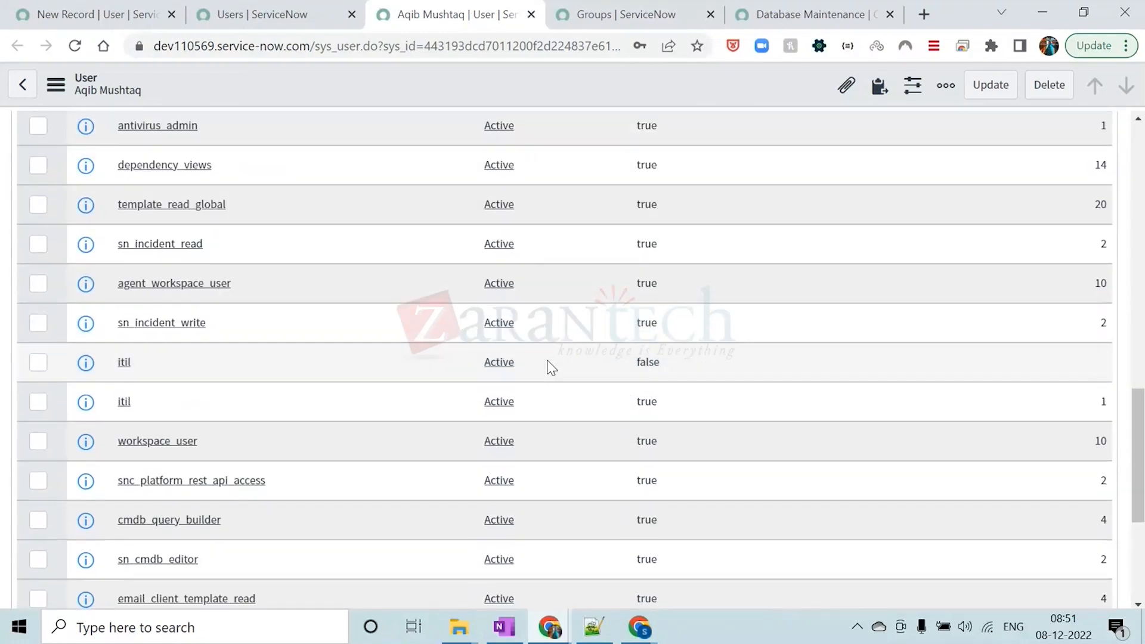
double_click(123, 401)
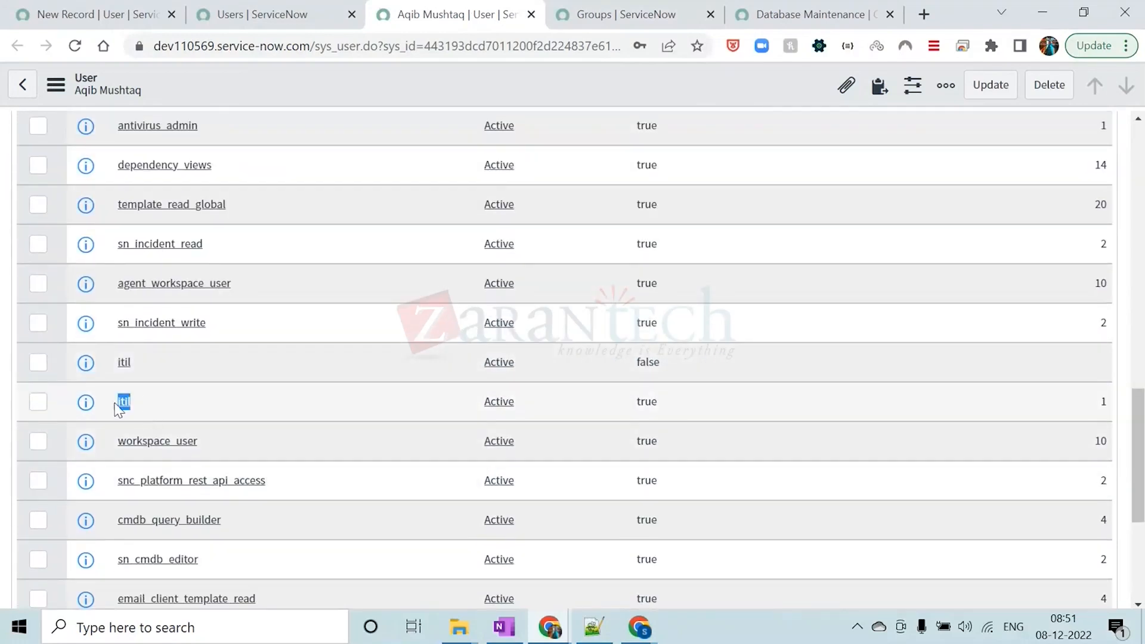
scroll(391, 430, "up", 2)
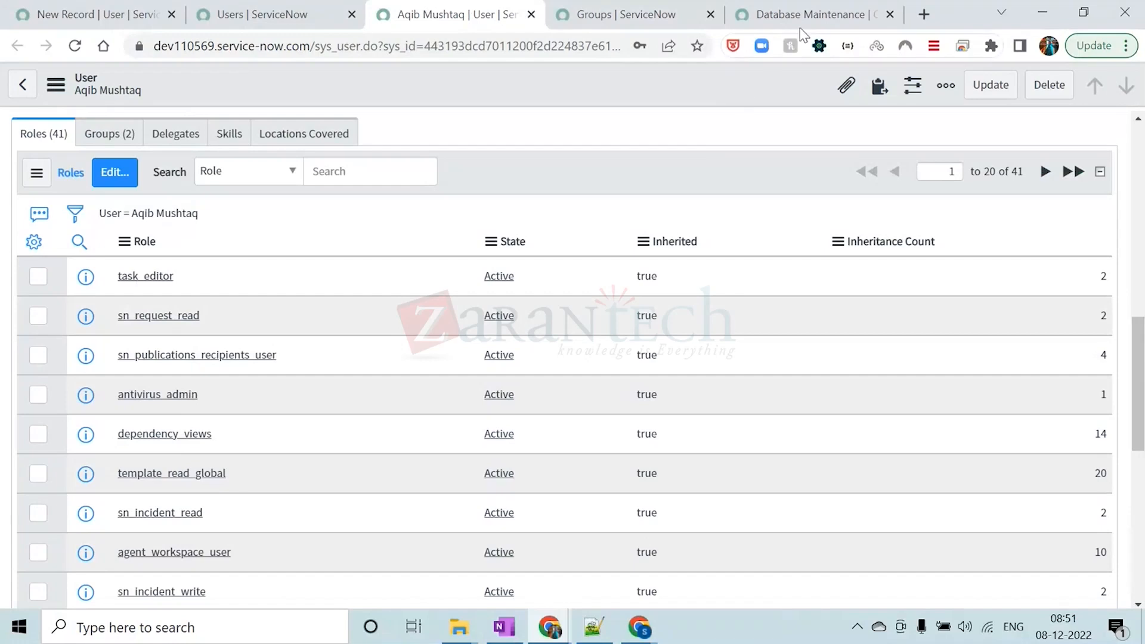
Review the roles assigned to the Database Maintenance group and highlight security_dashboard_user
left_click(809, 17)
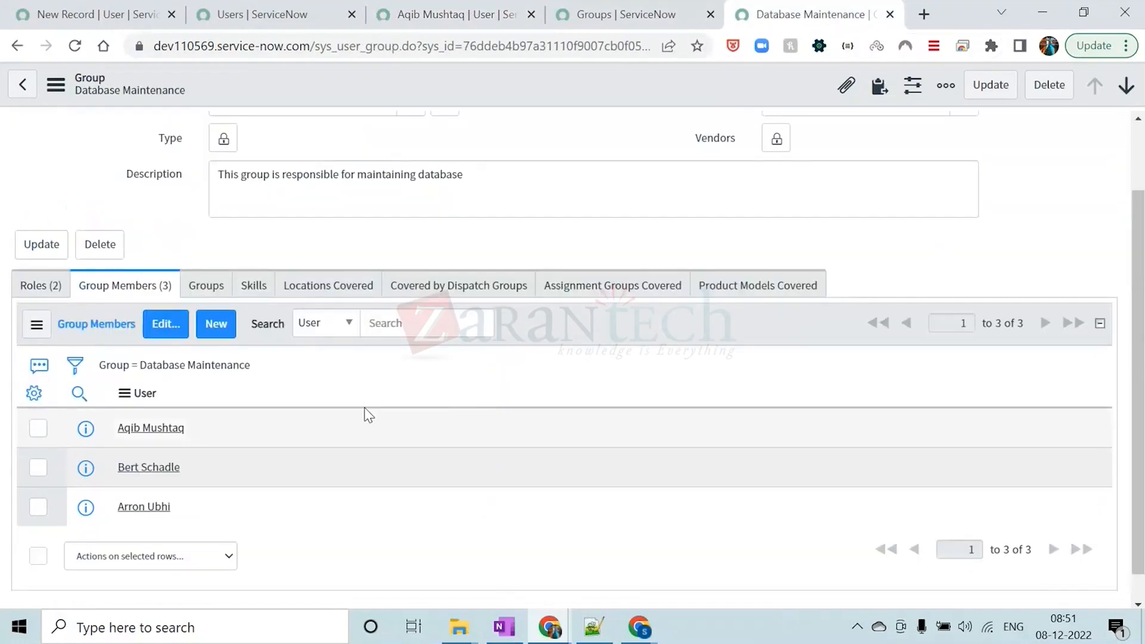
left_click(41, 285)
left_click_drag(497, 477, 352, 481)
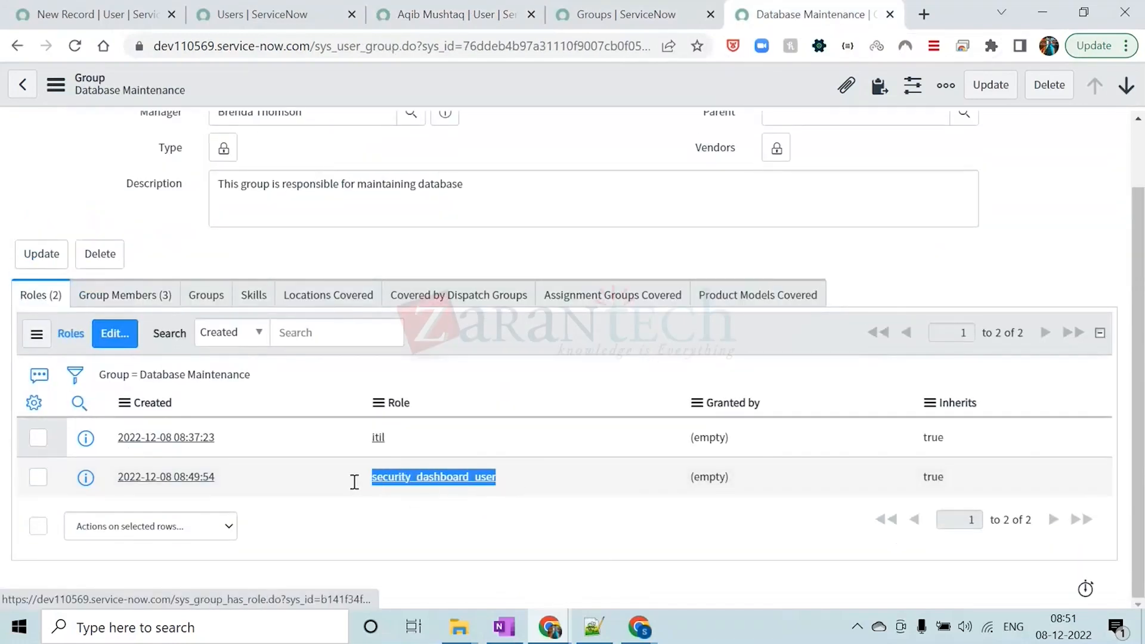
scroll(537, 357, "up", 2)
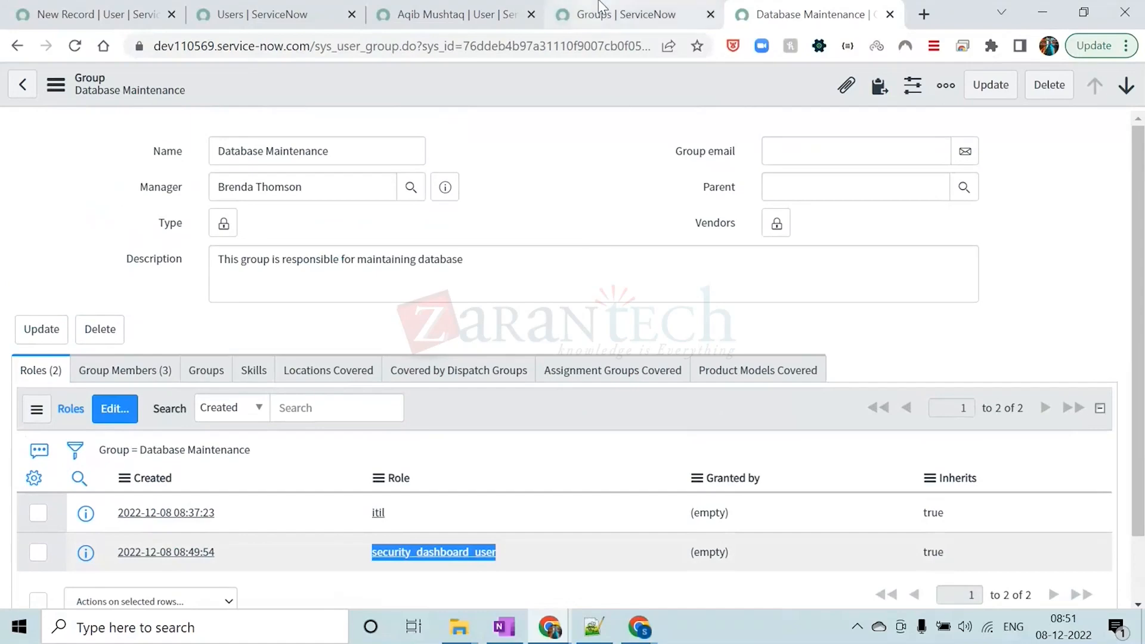
Filter the member's user record roles by role name *SECURITY and highlight the security_dashboard_user role
left_click(602, 12)
left_click(442, 10)
scroll(209, 373, "up", 4)
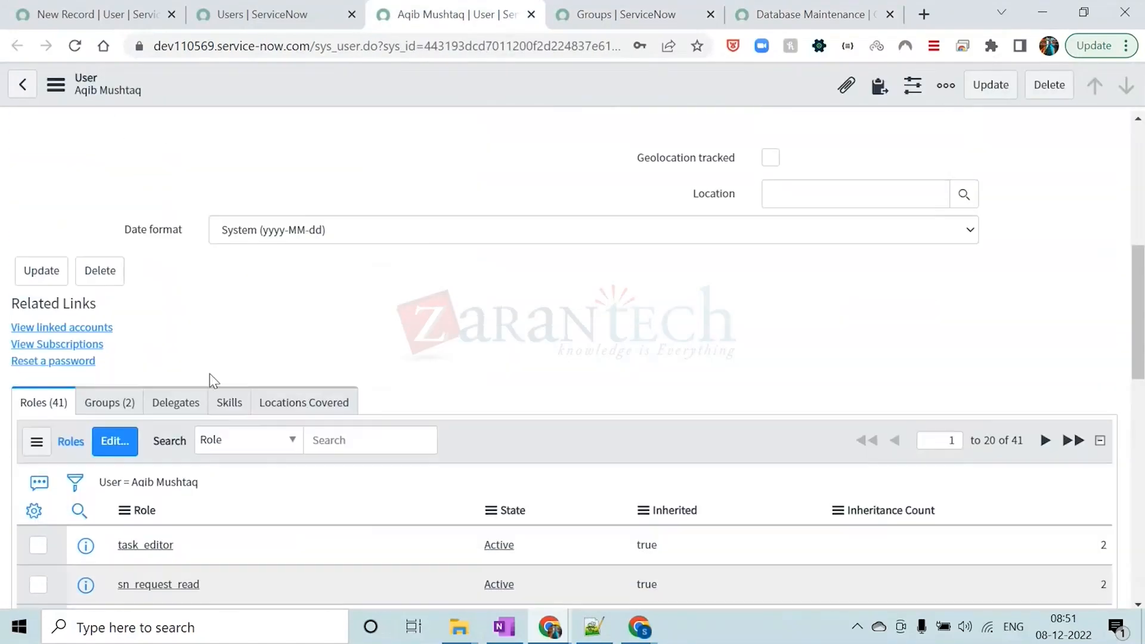
scroll(185, 440, "down", 3)
left_click(79, 332)
left_click(178, 363)
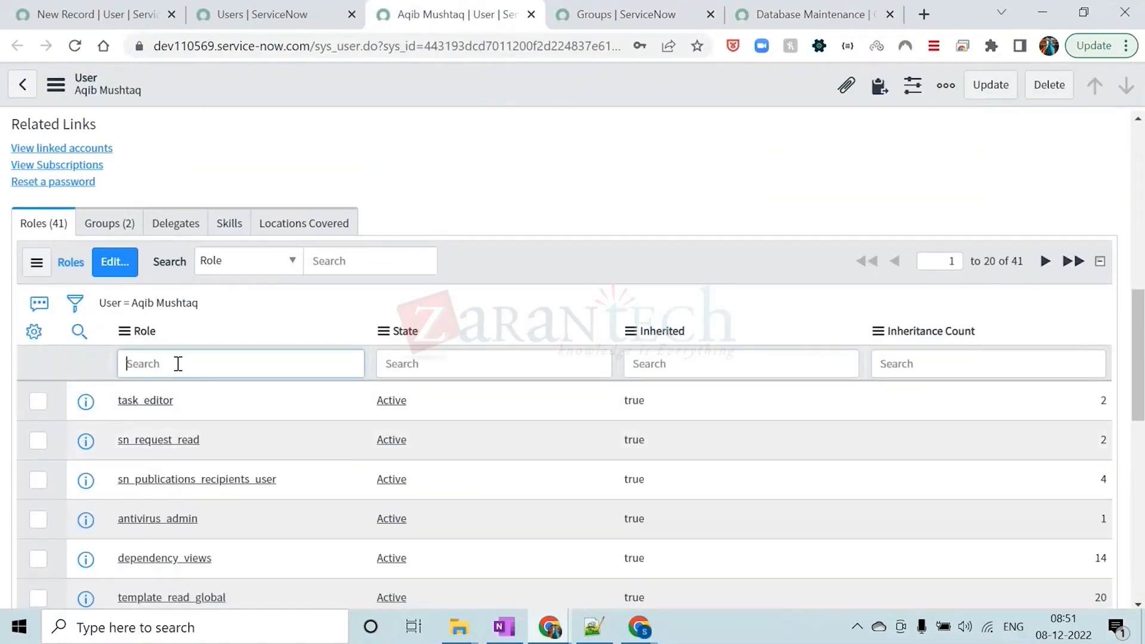
type("*SECURITY")
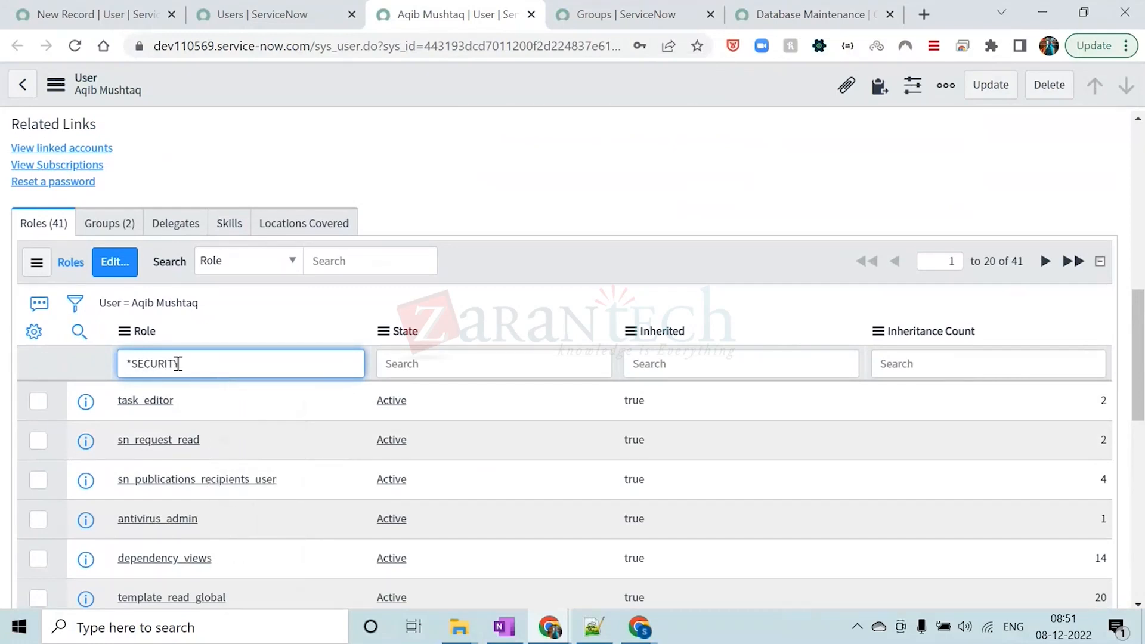
key("Return")
left_click_drag(243, 477, 129, 477)
double_click(129, 477)
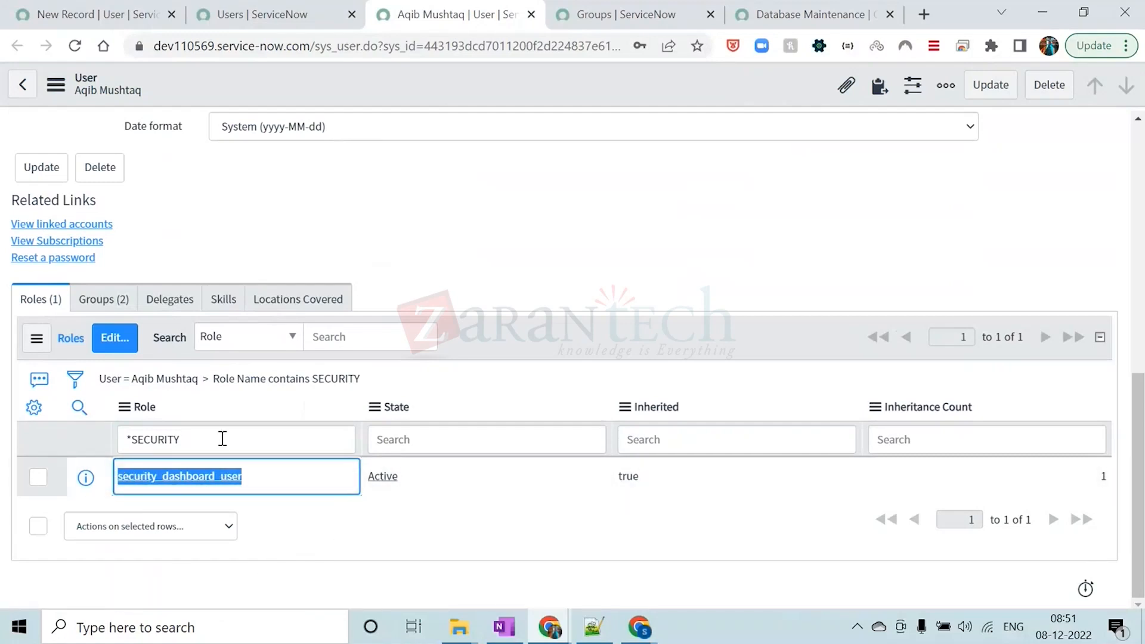
left_click_drag(269, 481, 124, 479)
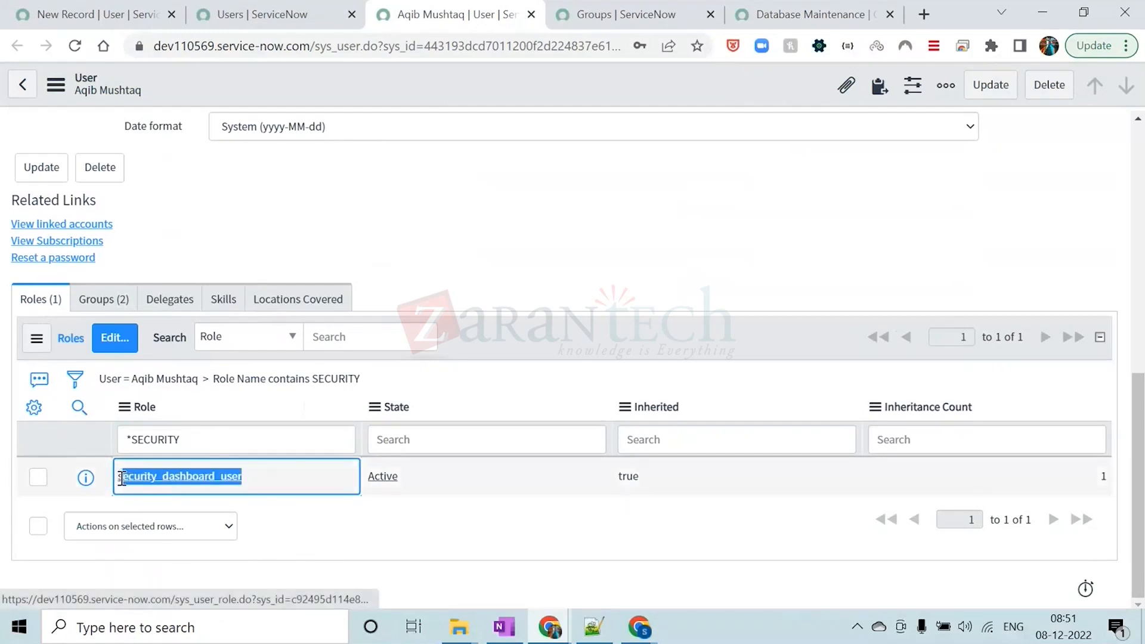
Remove the SECURITY role filter and look through the user's full roles list
double_click(199, 441)
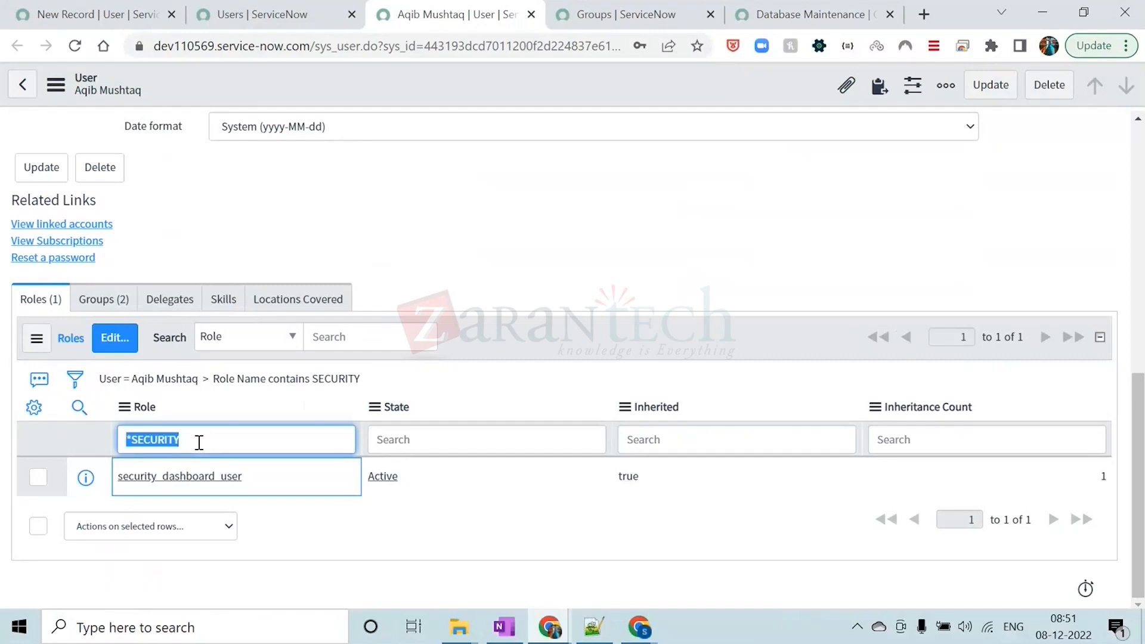
key("BackSpace")
left_click(386, 269)
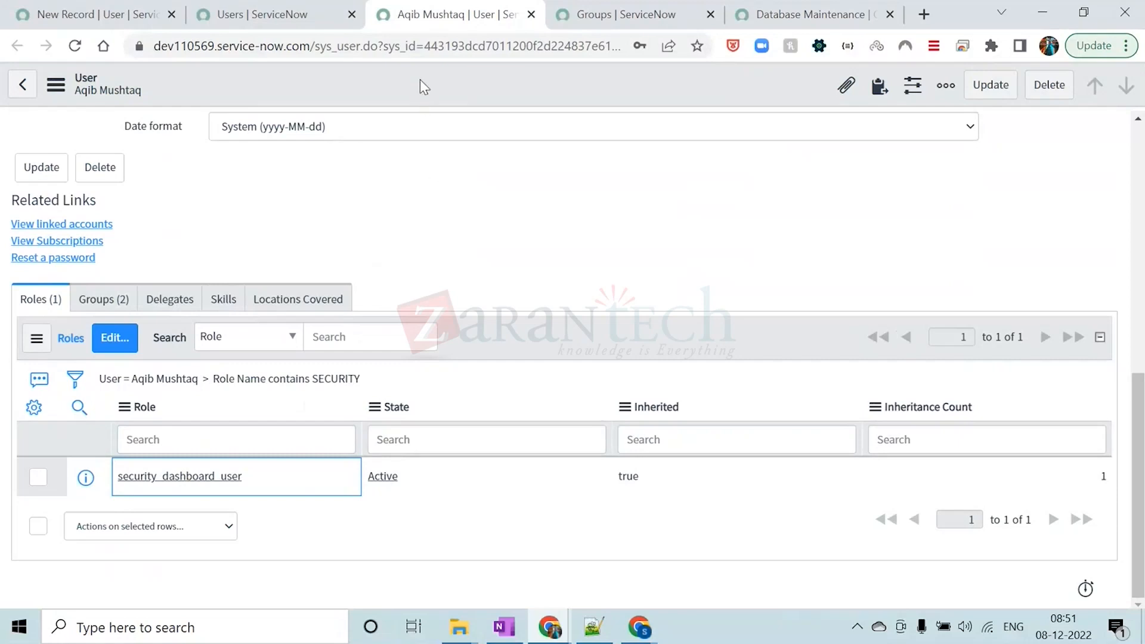
scroll(368, 271, "up", 5)
scroll(368, 270, "down", 5)
left_click(240, 438)
left_click(491, 349)
left_click(124, 379)
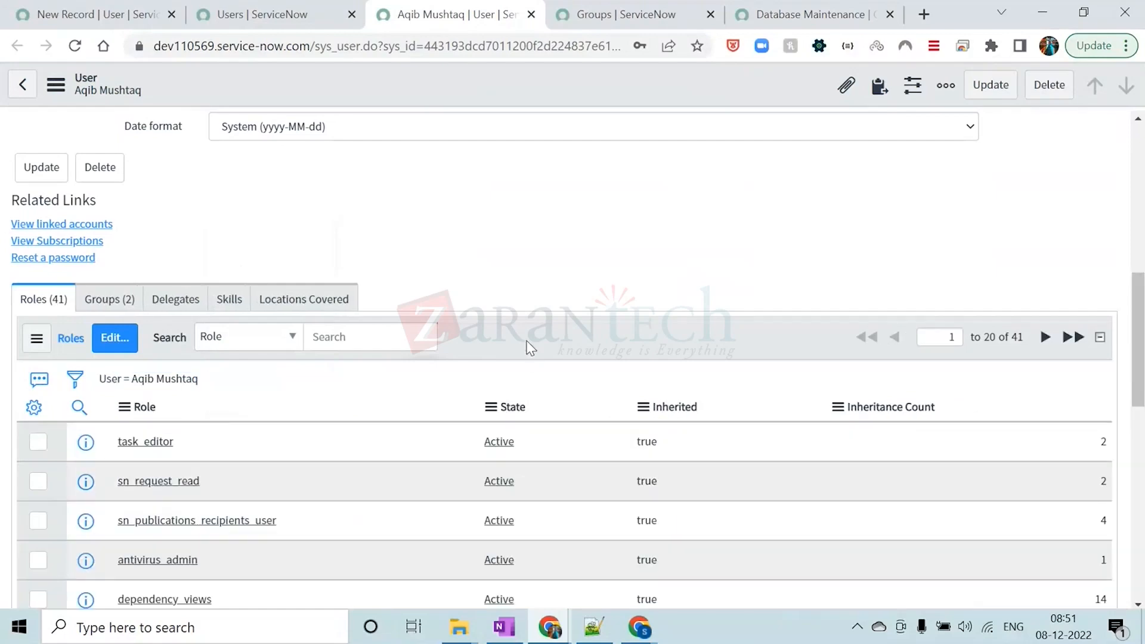
scroll(371, 468, "down", 10)
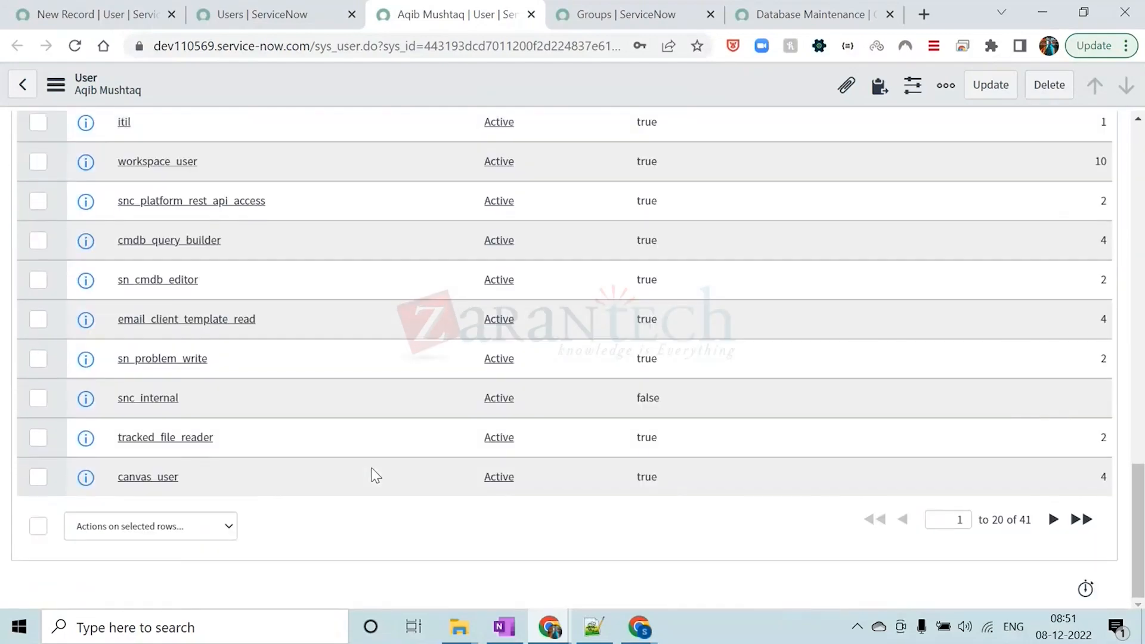
scroll(371, 468, "up", 13)
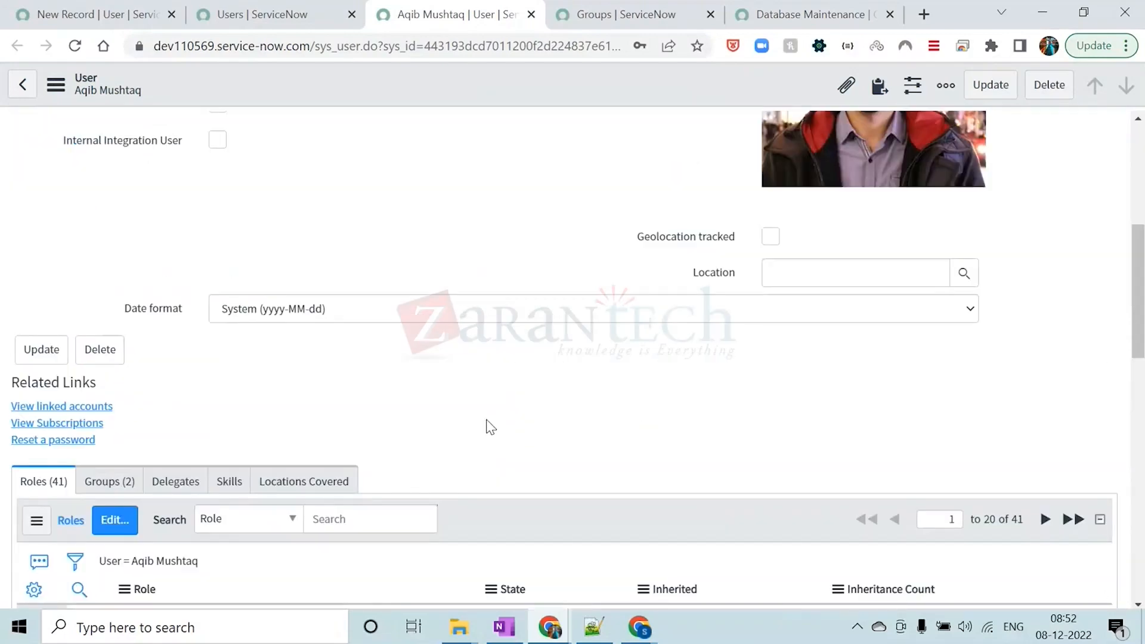
Filter the user's roles list again by role name *security and highlight the matching role
scroll(396, 431, "down", 5)
left_click(79, 320)
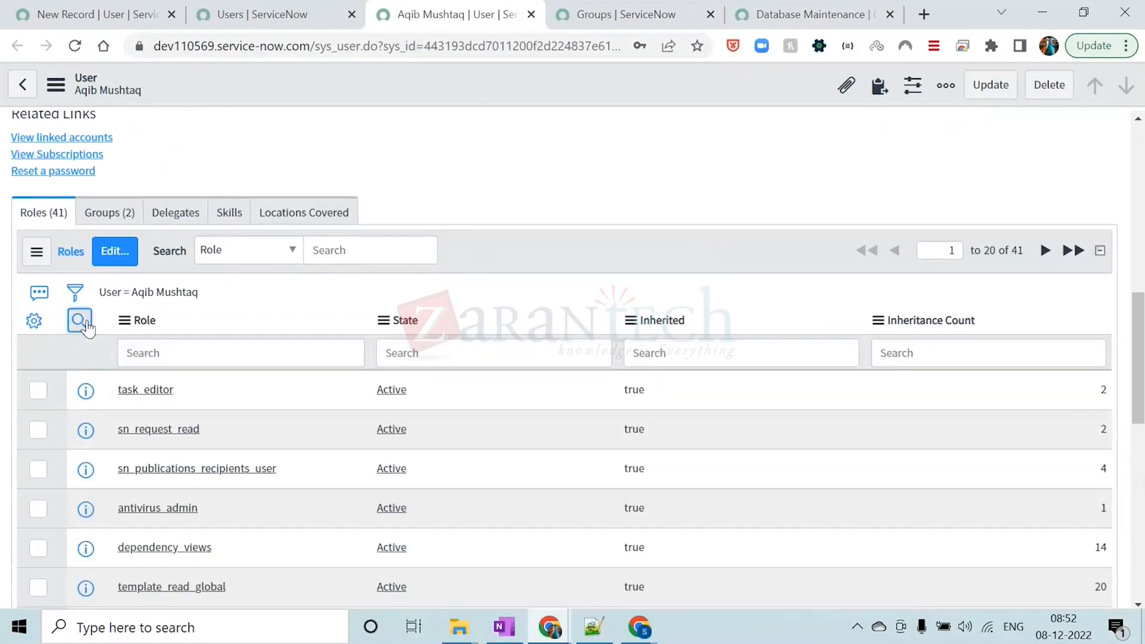
left_click(181, 357)
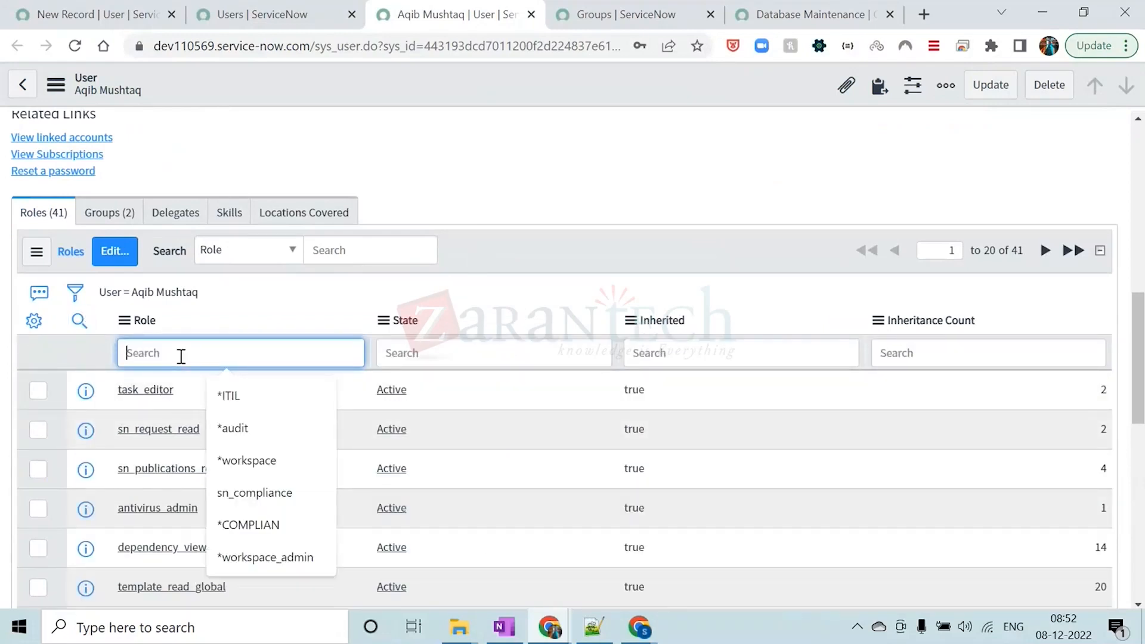
type("*")
key("Caps_Lock")
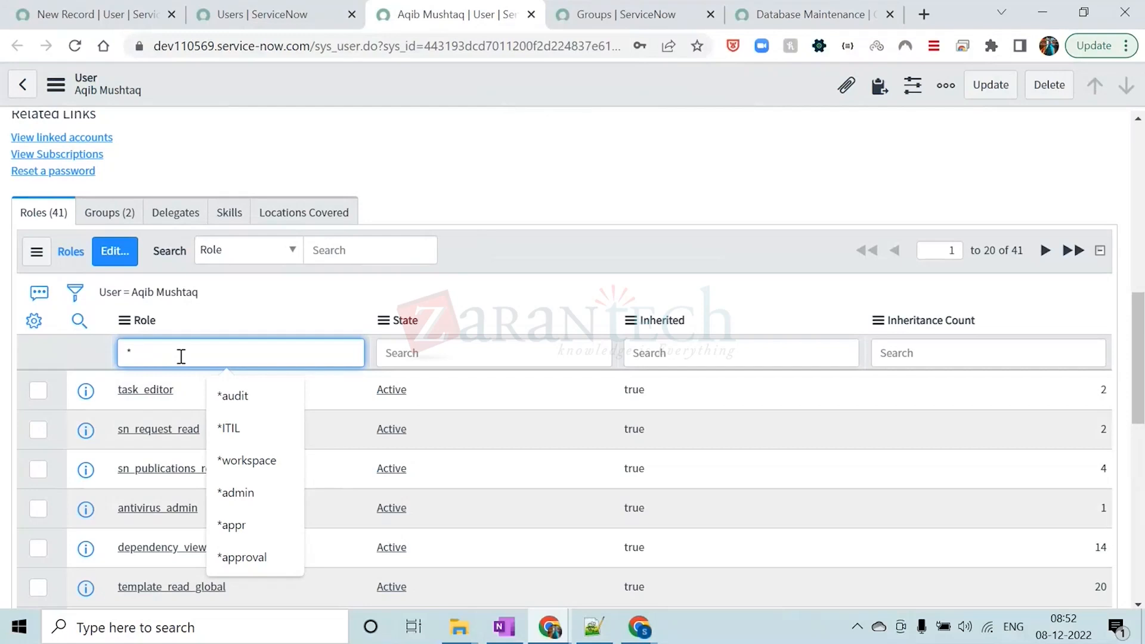
type("security")
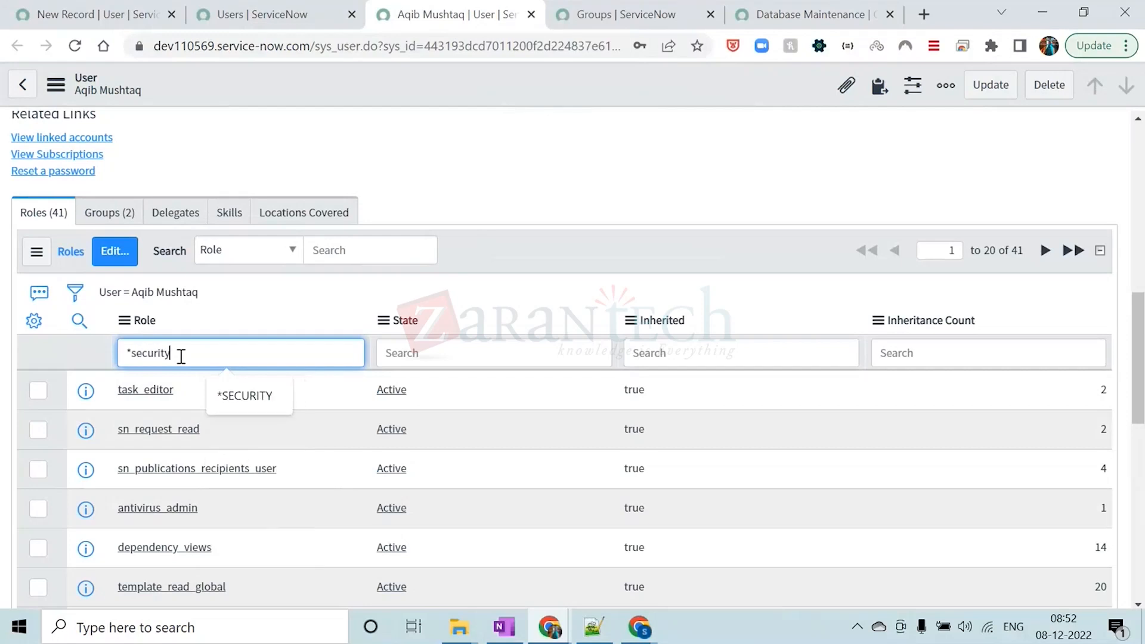
key("Return")
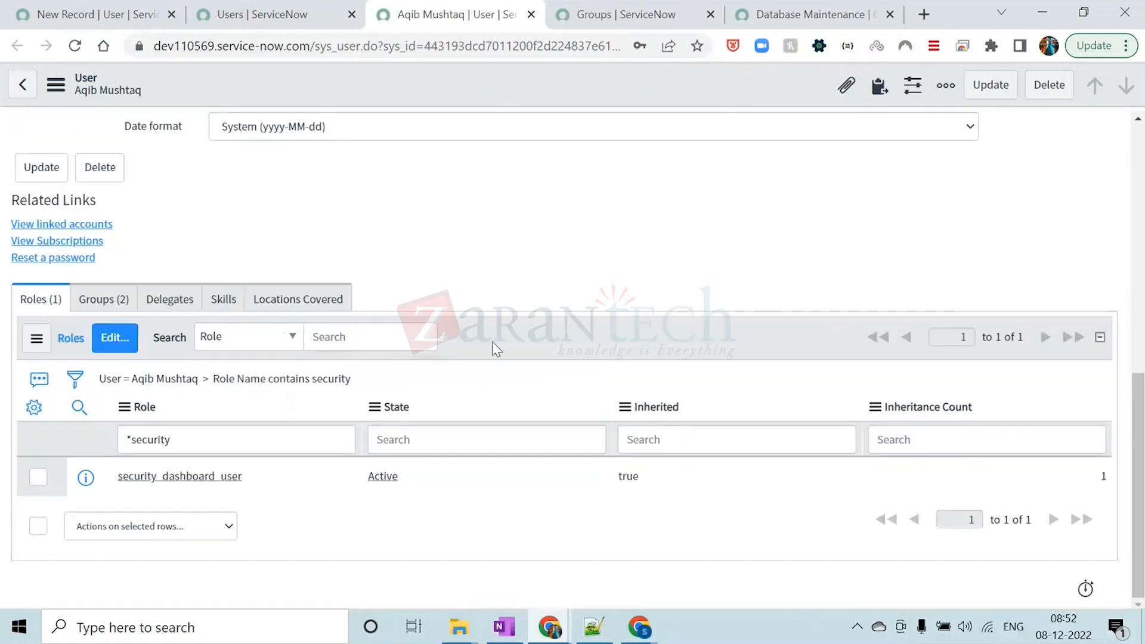
left_click_drag(263, 482, 122, 479)
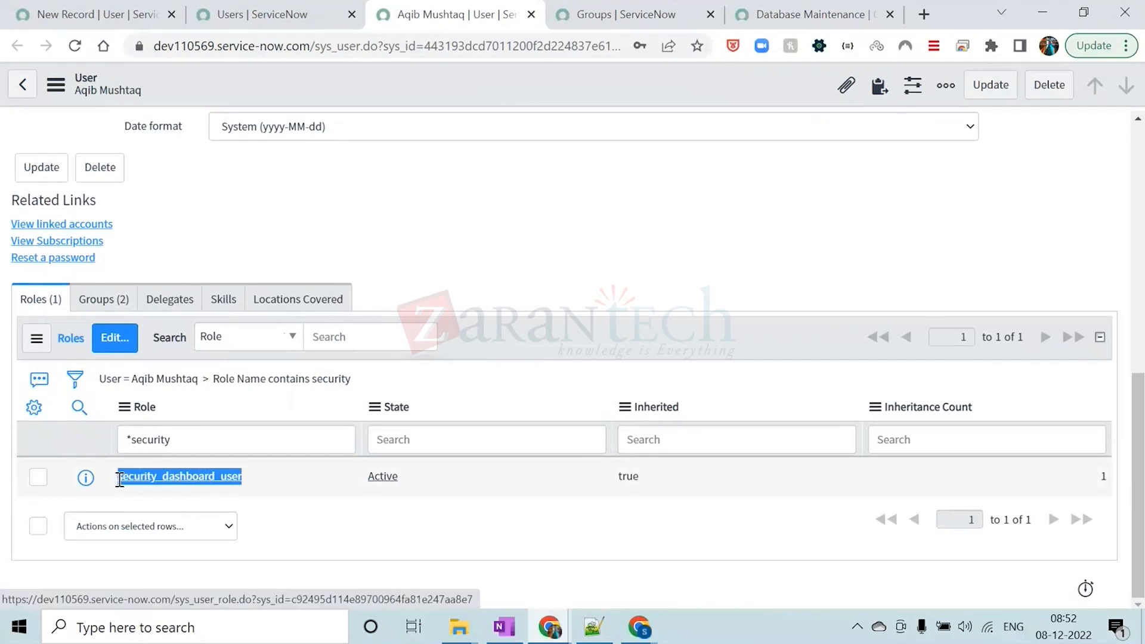
Clear the role name search text in the user's roles list and return to the user's details
scroll(642, 367, "up", 6)
scroll(643, 367, "down", 5)
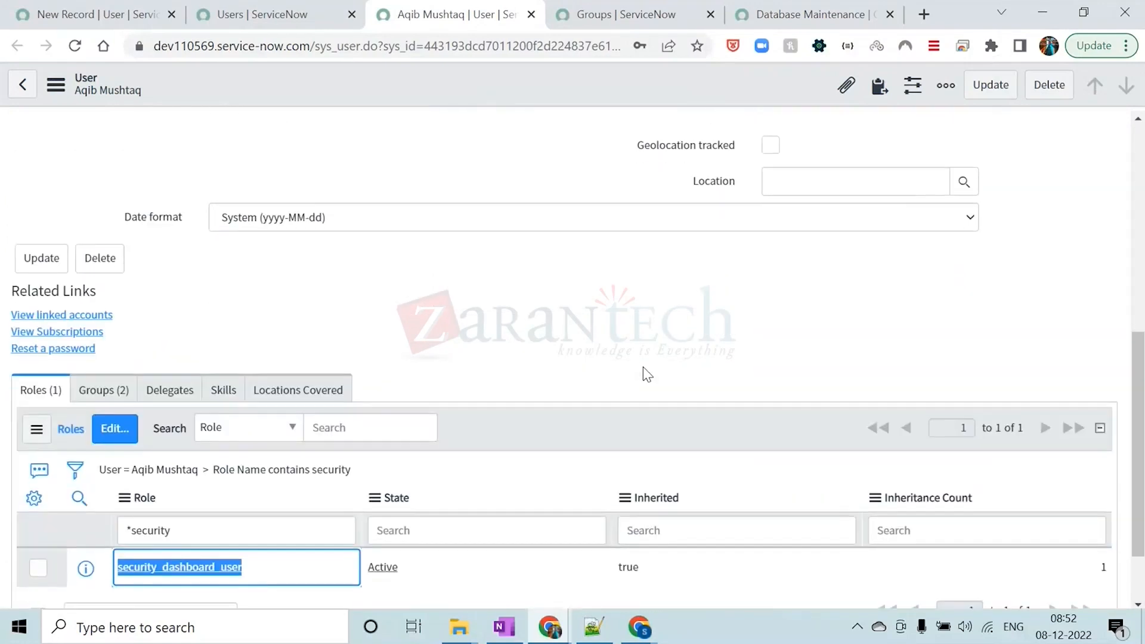
scroll(643, 375, "down", 2)
left_click(222, 436)
key("ctrl+a")
key("BackSpace")
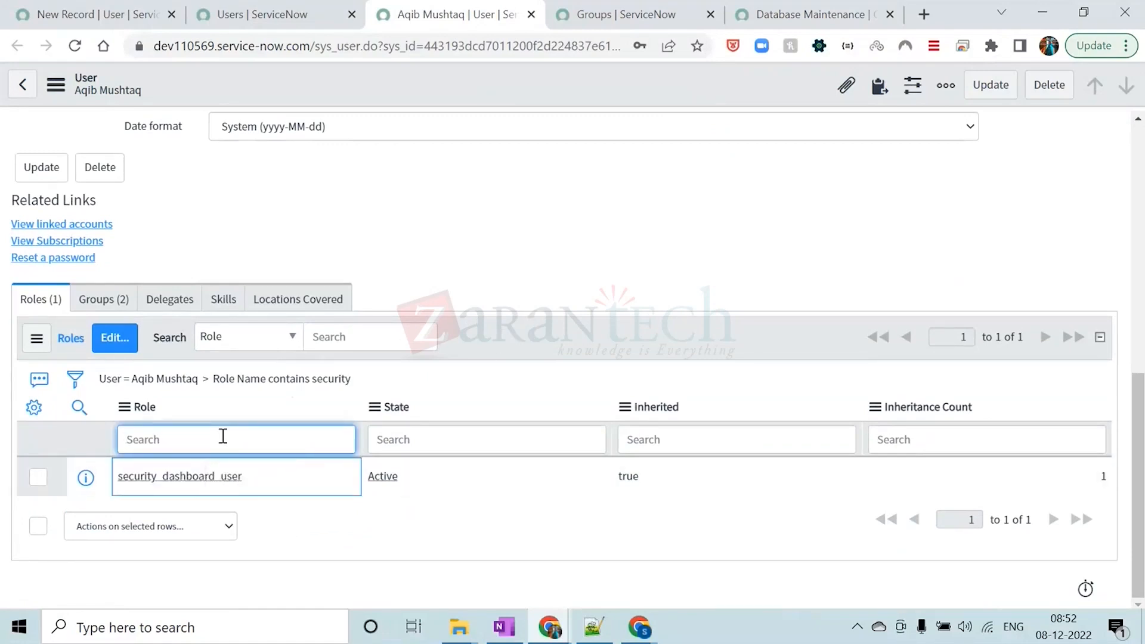
left_click(480, 212)
scroll(481, 213, "up", 10)
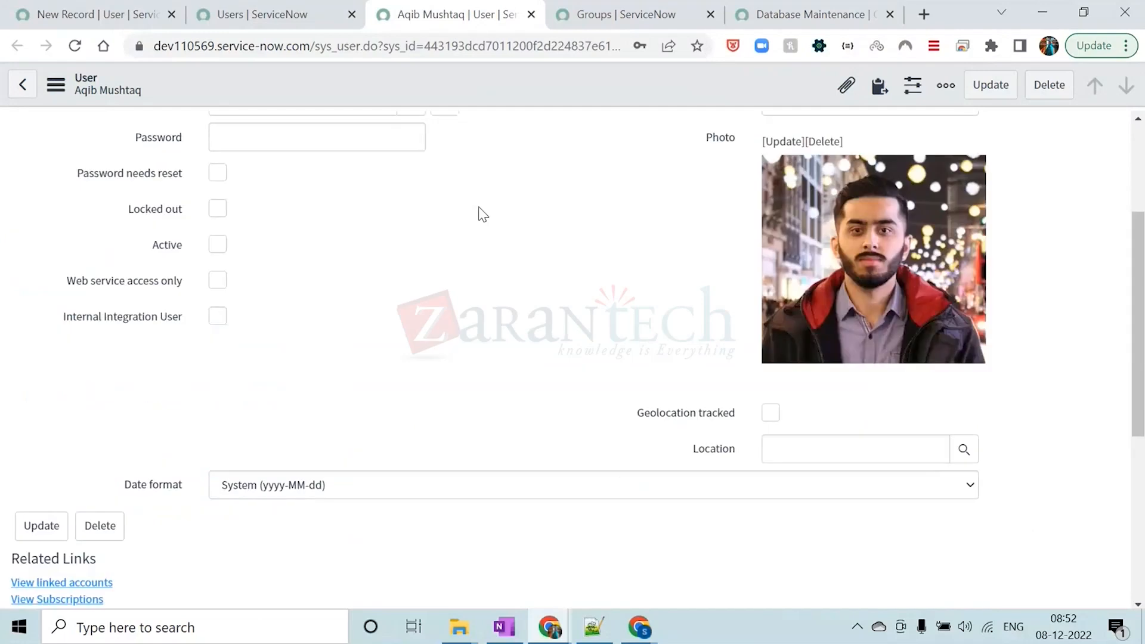
Display the Database Maintenance group's members and open the first member's group membership record in a separate tab
left_click(581, 14)
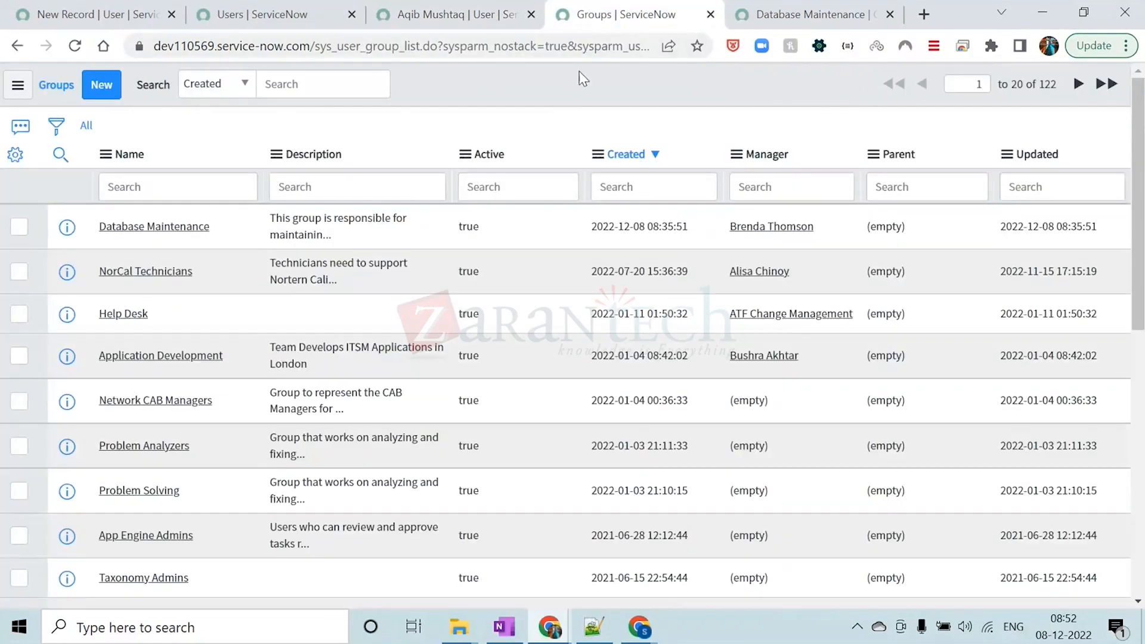
left_click(769, 14)
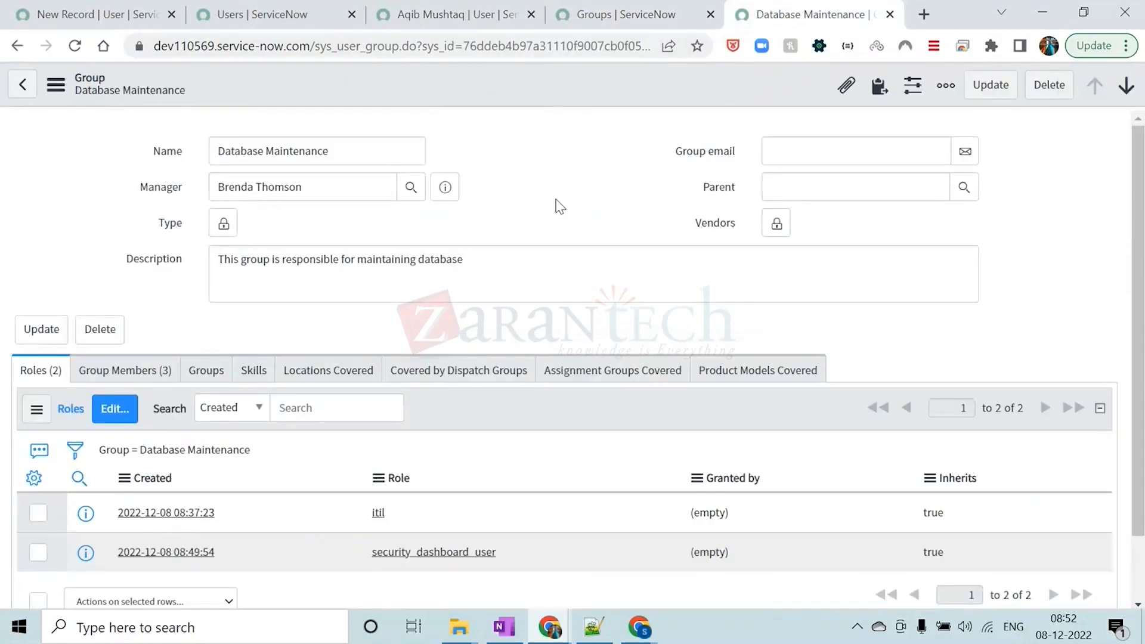
scroll(569, 157, "down", 1)
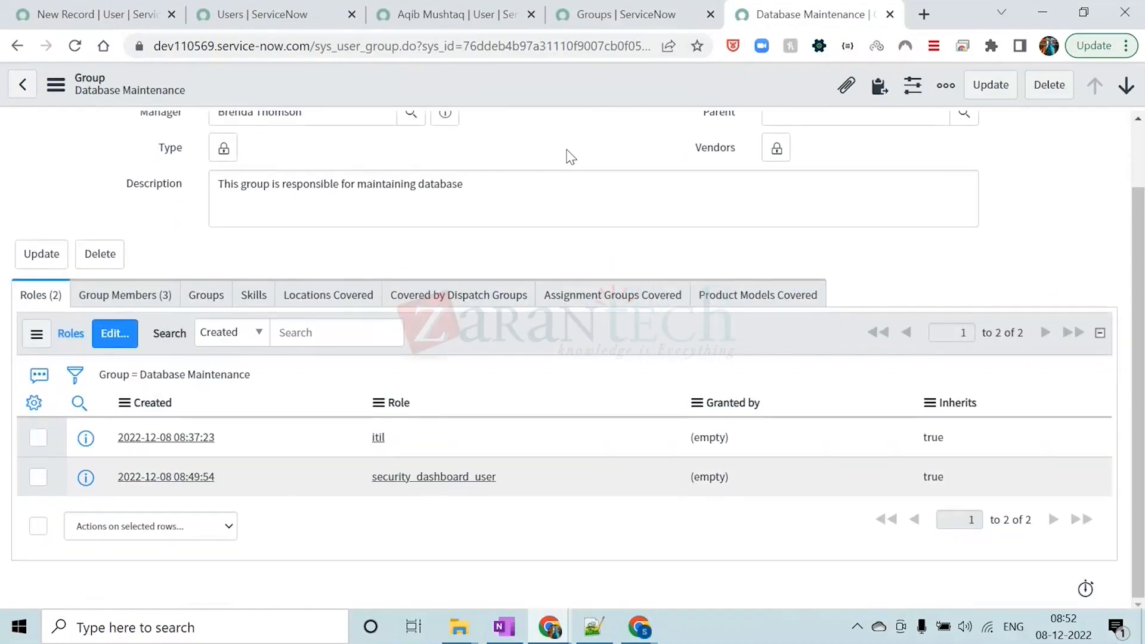
left_click(119, 295)
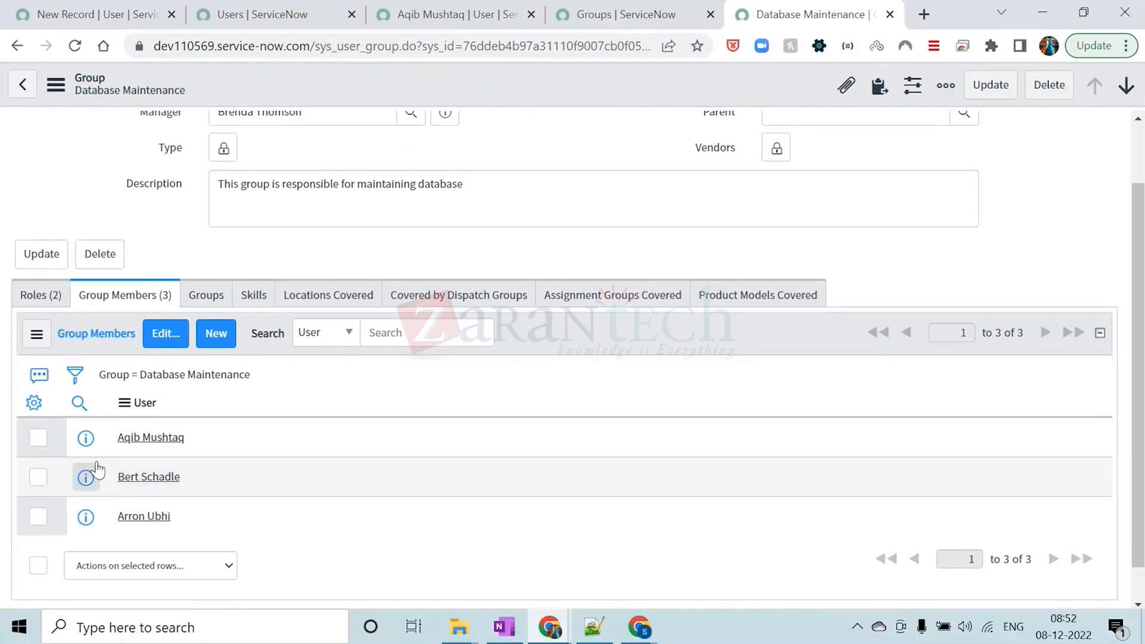
left_click(86, 440)
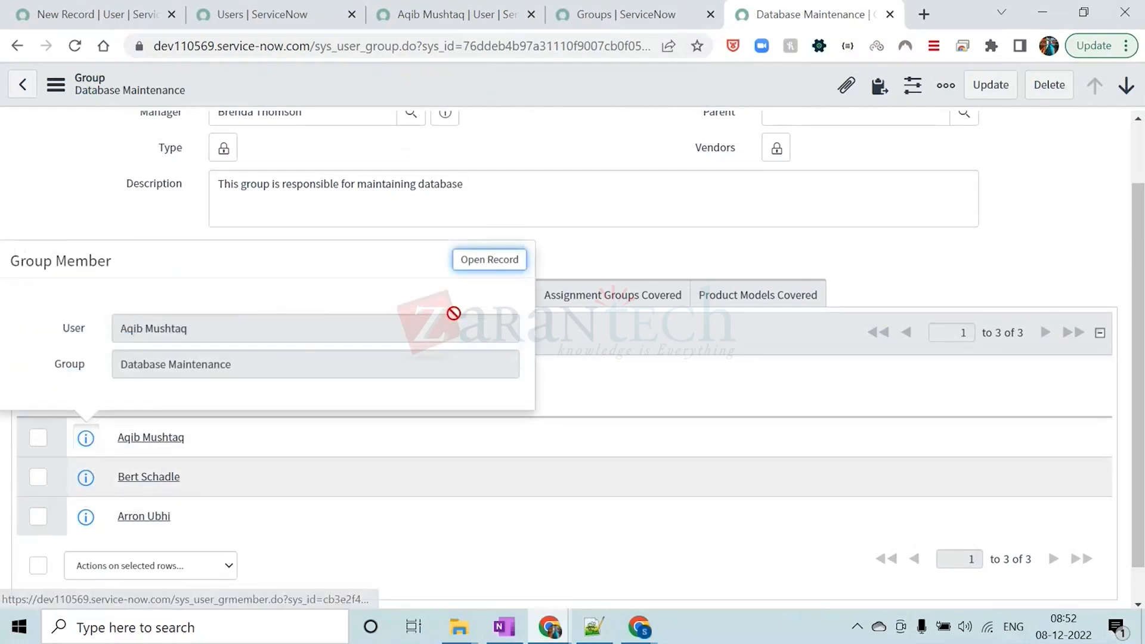
left_click(483, 261, "ctrl")
left_click(798, 16)
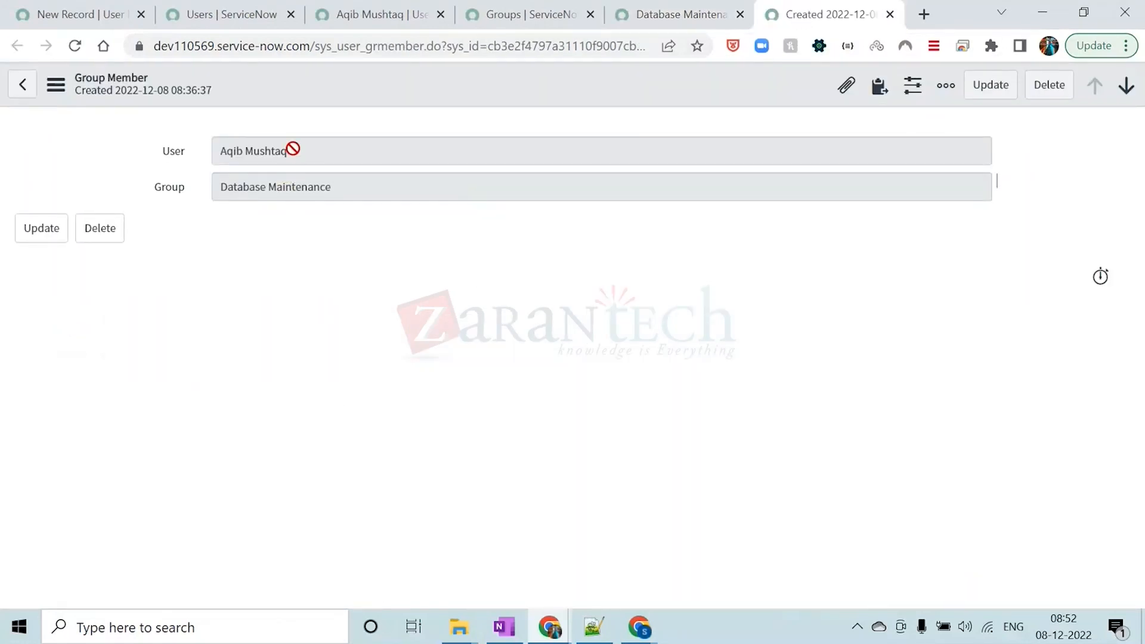
Examine the Group Member record's User and Group fields, highlighting each field in turn
left_click_drag(291, 150, 189, 150)
left_click(394, 247)
left_click_drag(328, 188, 199, 196)
left_click(239, 251)
left_click_drag(303, 152, 199, 156)
left_click(545, 113)
Open the form layout configuration for the Group Member form
right_click(296, 93)
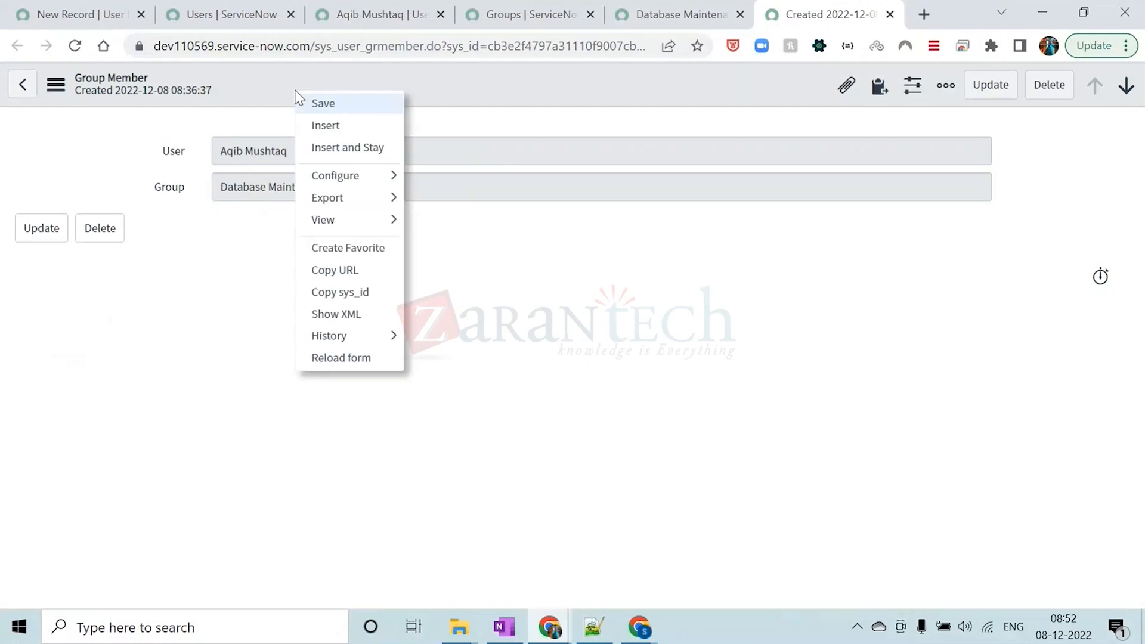
left_click(592, 90)
left_click(650, 15)
left_click(792, 17)
right_click(514, 90)
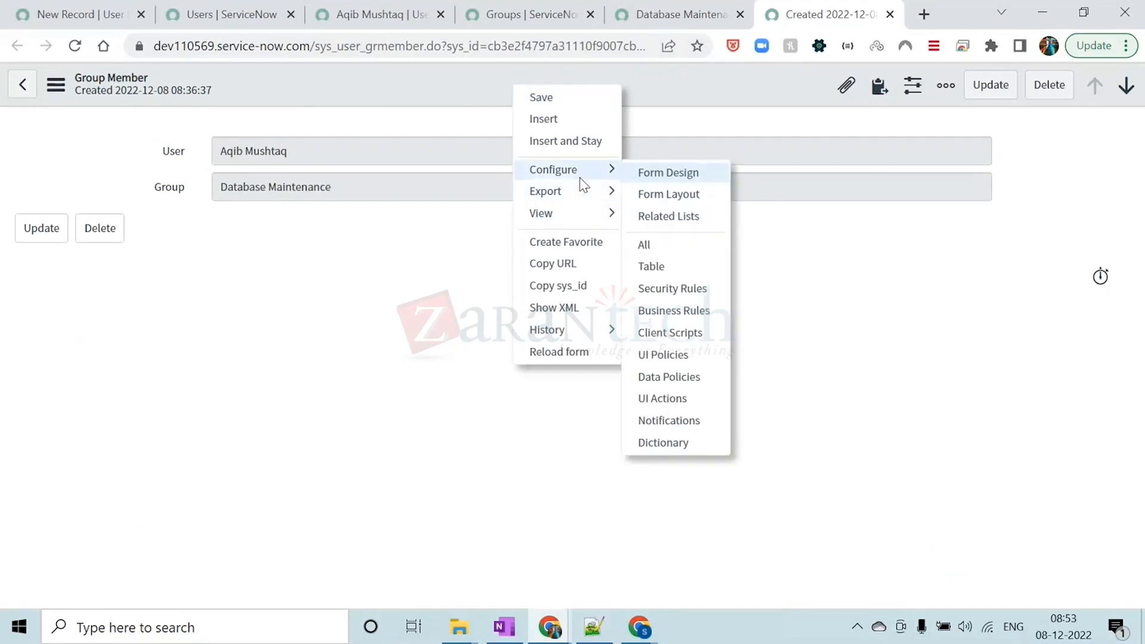
left_click(663, 192)
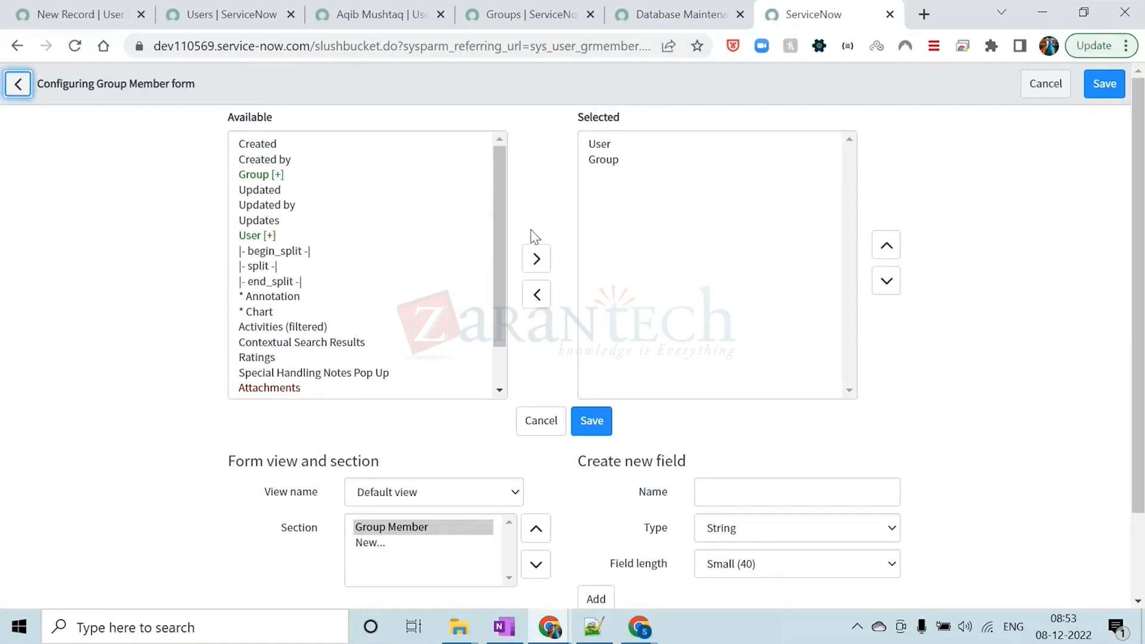
Add the Updated by, Updated, Created by and Created fields to the Group Member form layout and save it
scroll(269, 252, "down", 1)
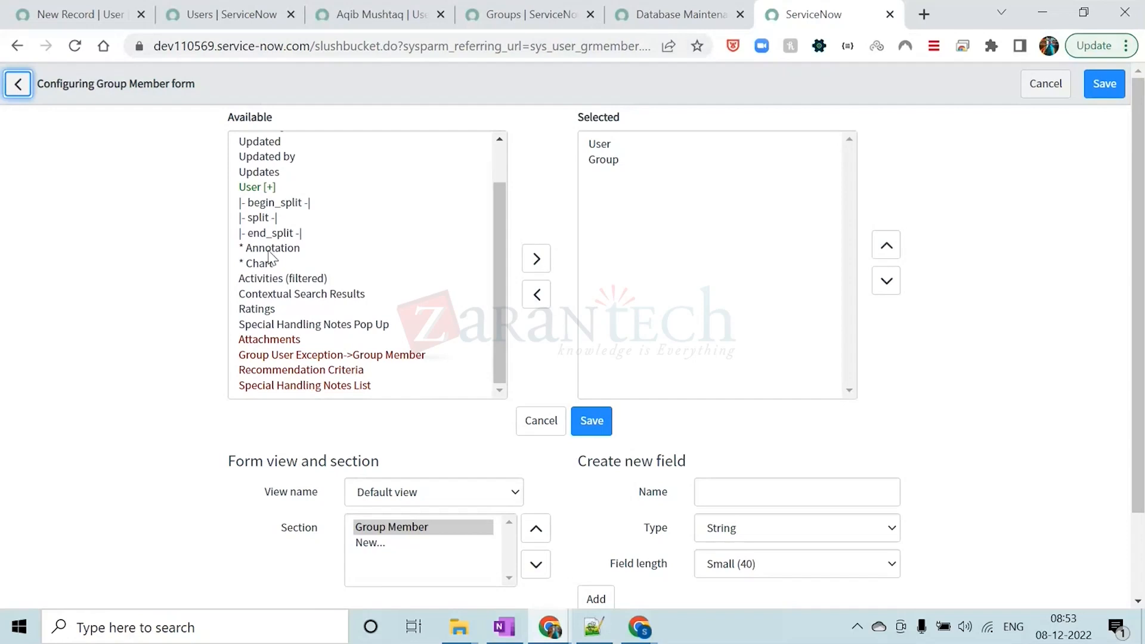
scroll(270, 258, "up", 1)
double_click(267, 205)
left_click(268, 189)
double_click(267, 189)
double_click(280, 159)
left_click(263, 144)
double_click(262, 144)
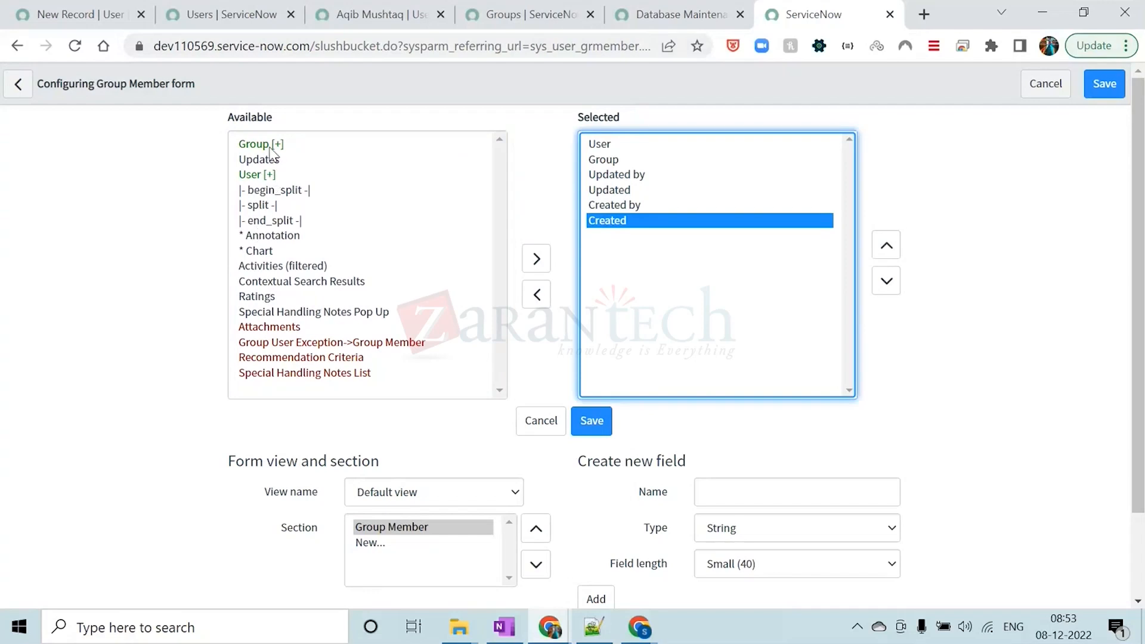
left_click(269, 145)
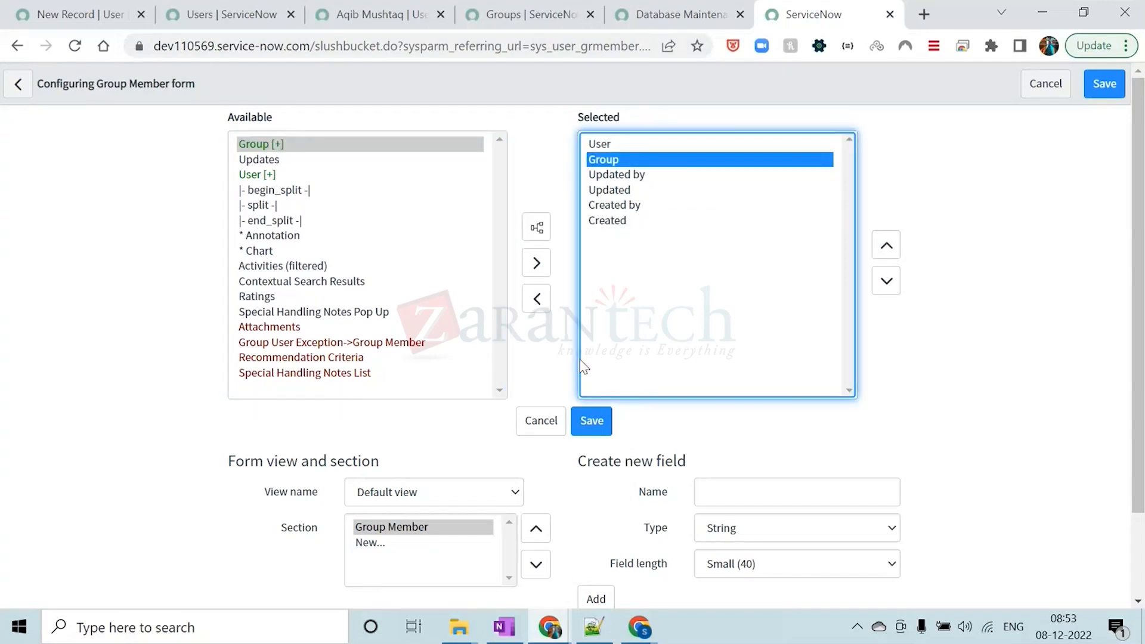
left_click(527, 332)
left_click(590, 421)
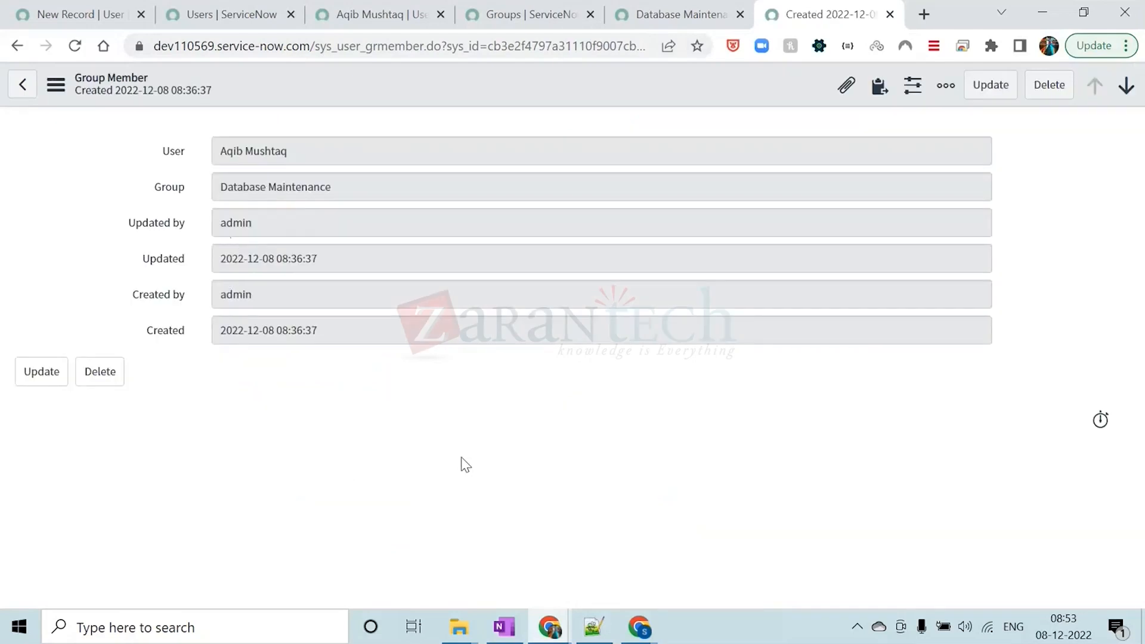
Examine the Group Member record's Created by, Updated by, Created and User values, and close the record
double_click(274, 292)
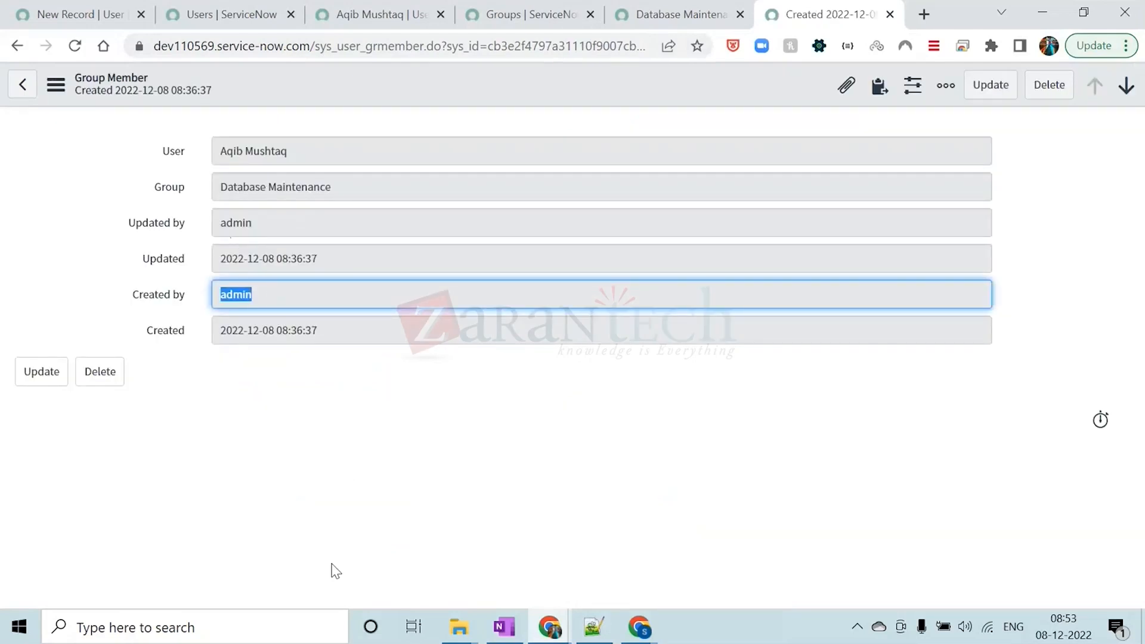
left_click(322, 390)
double_click(251, 221)
left_click(363, 374)
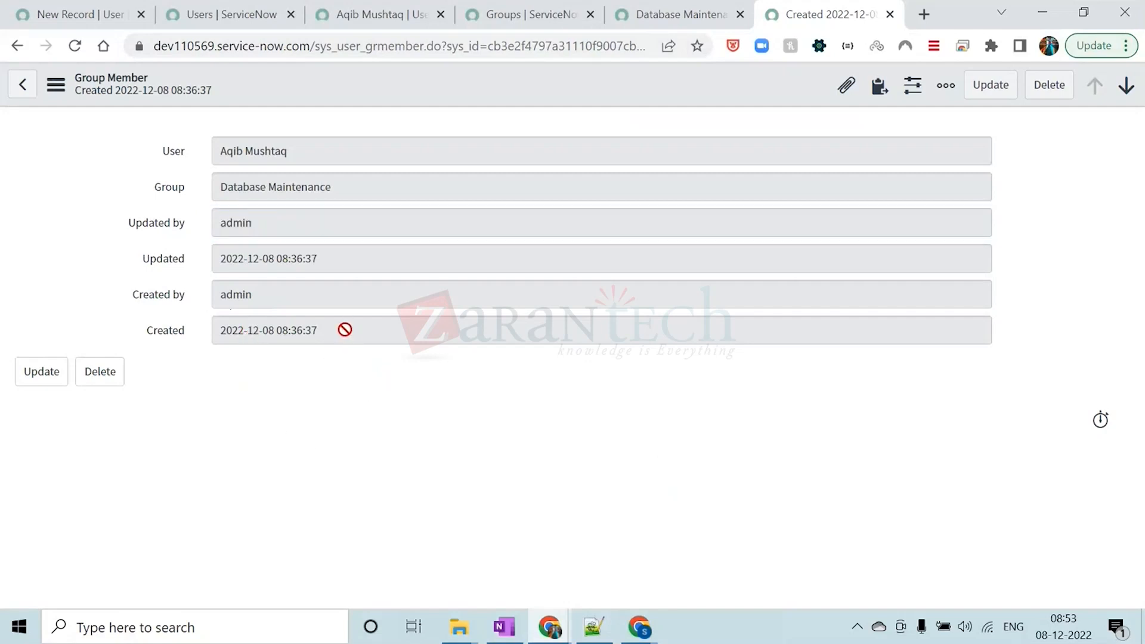
left_click_drag(342, 329, 206, 341)
left_click(340, 332)
left_click_drag(340, 333, 216, 329)
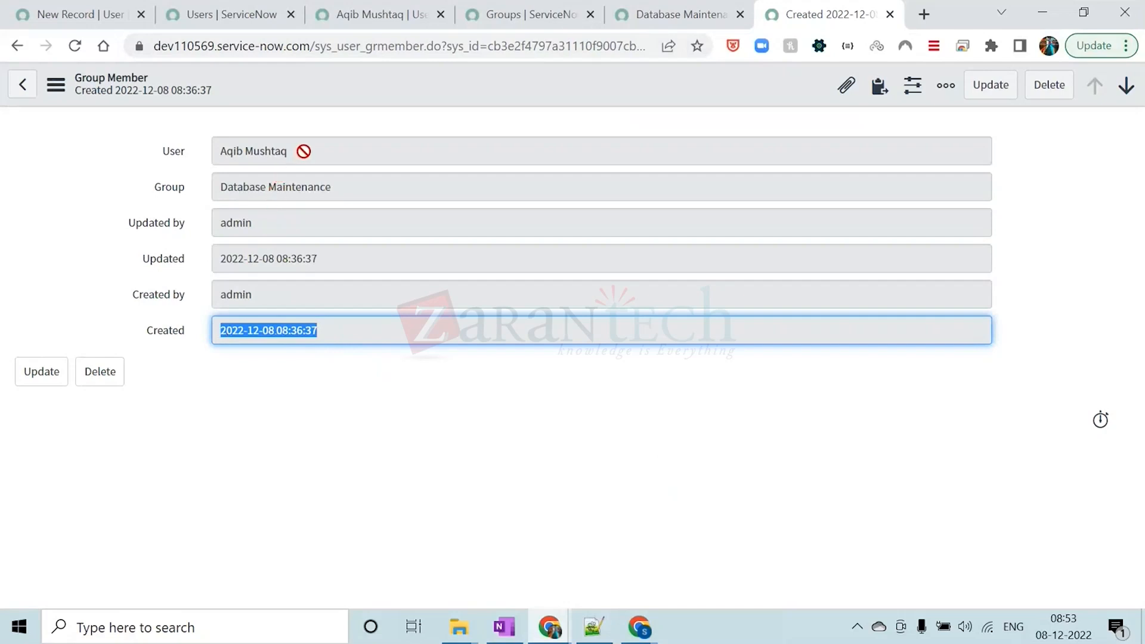
left_click_drag(301, 149, 210, 152)
left_click(364, 84)
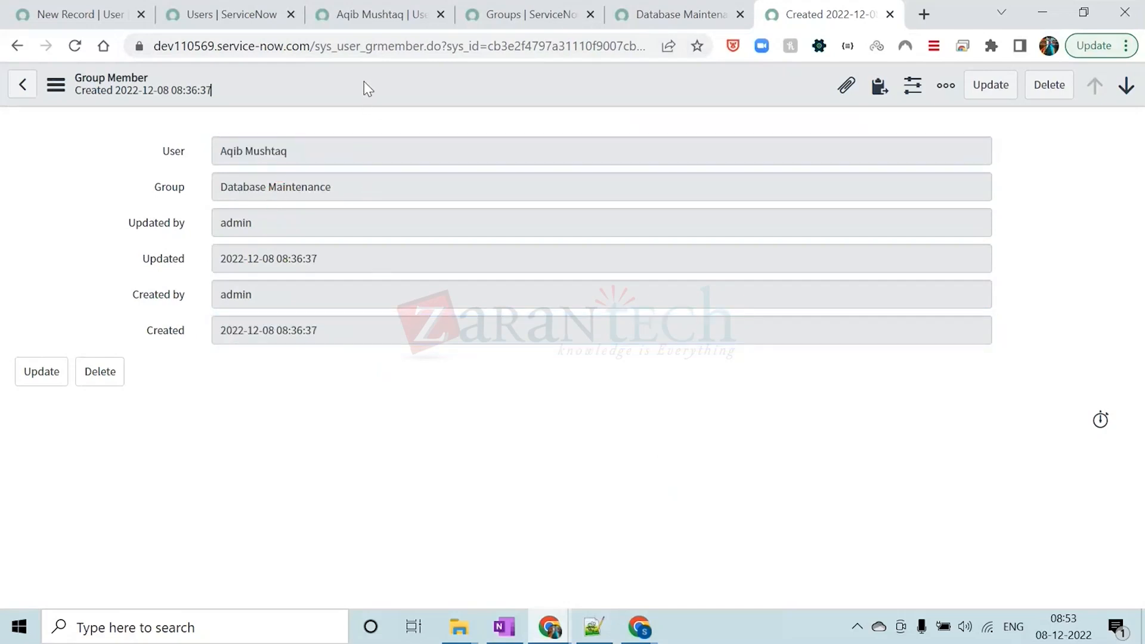
left_click(890, 15)
left_click(571, 76)
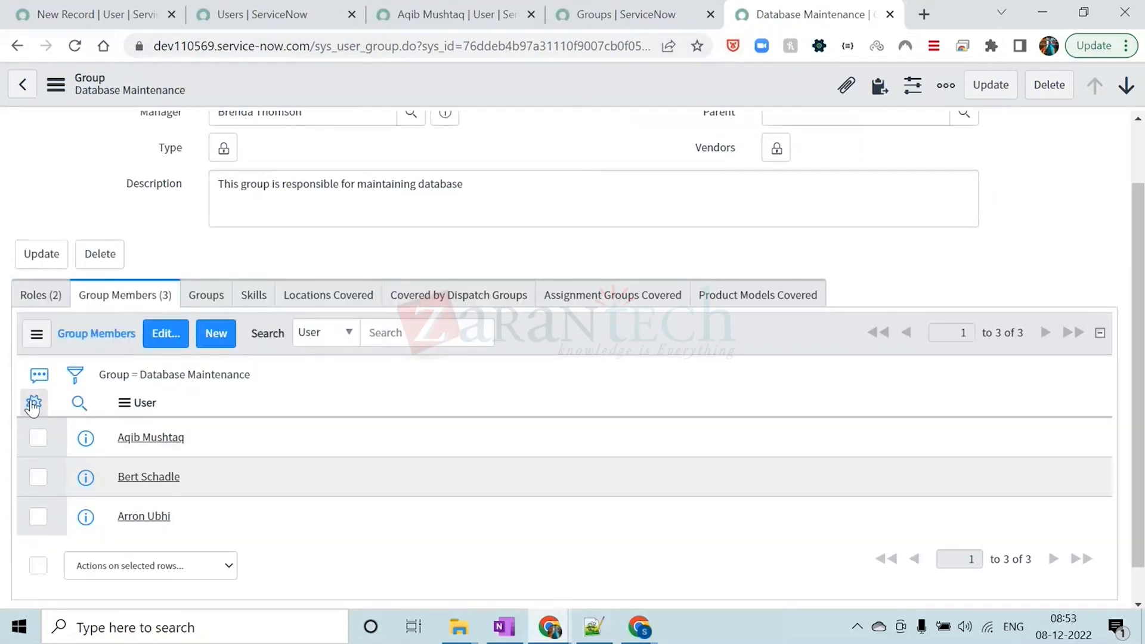
left_click(33, 403)
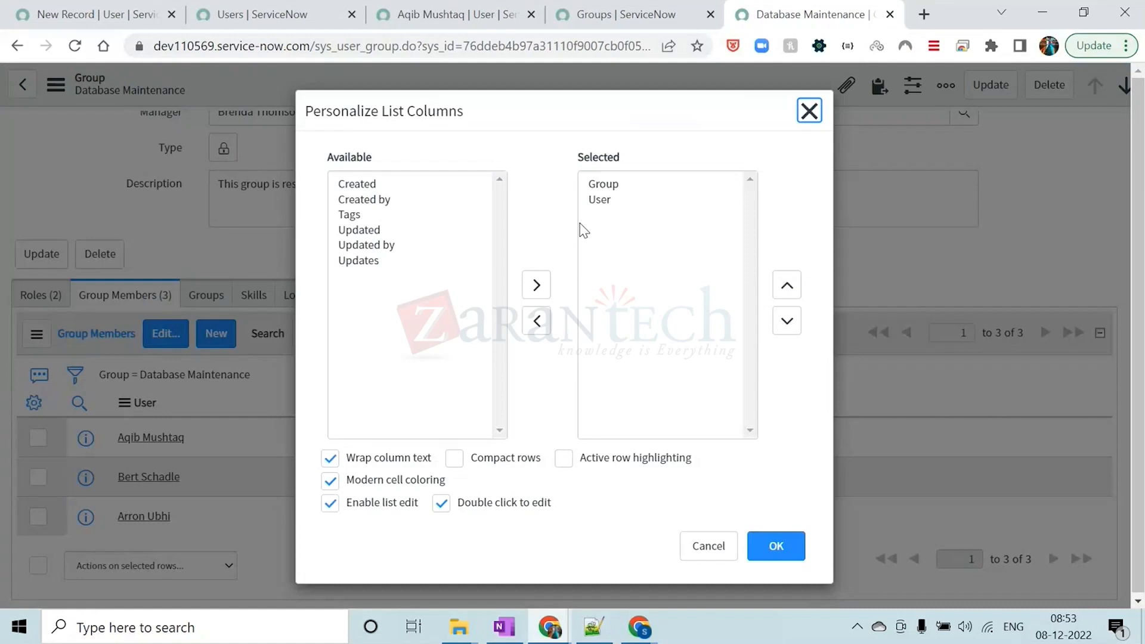
left_click(809, 111)
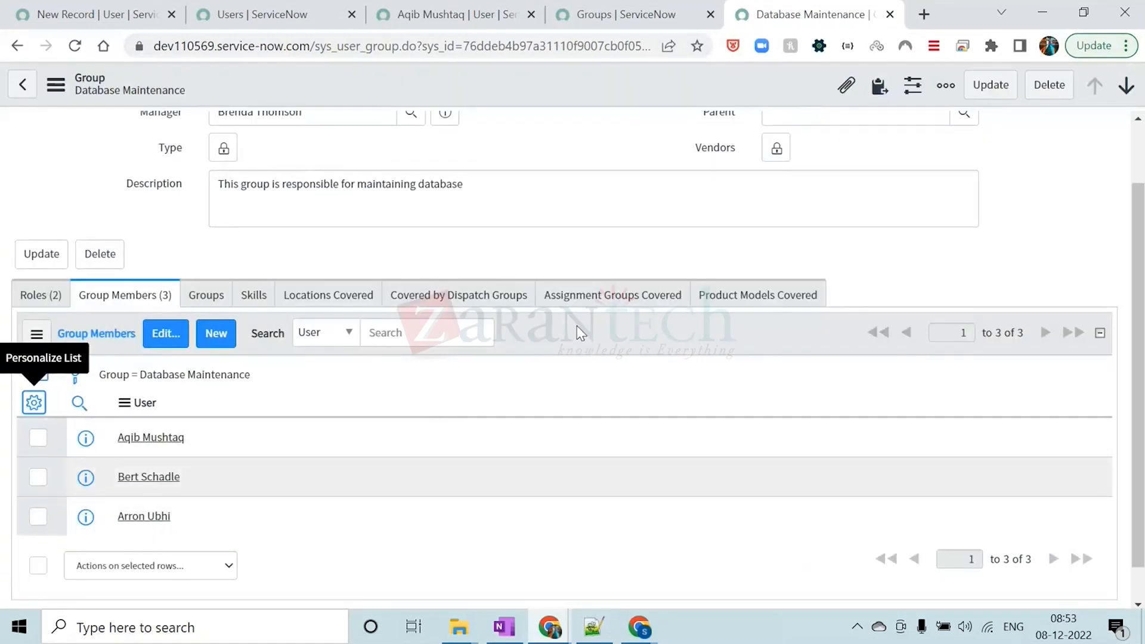
left_click(5, 490)
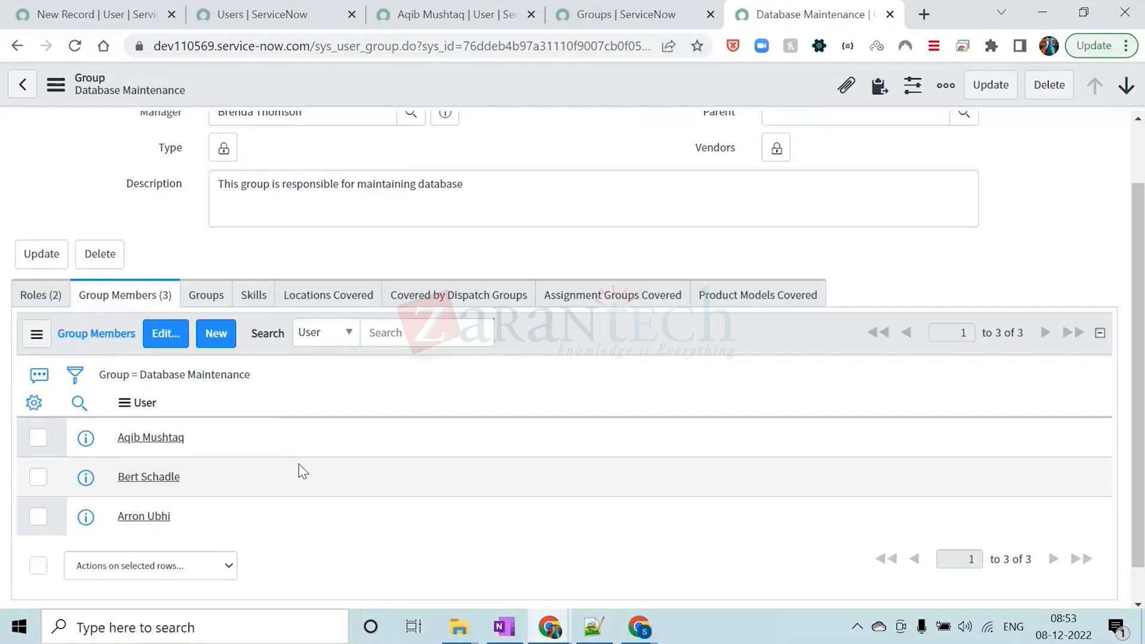
View the first member's user record and Group Member record in separate browser tabs, closing each one
middle_click(151, 438)
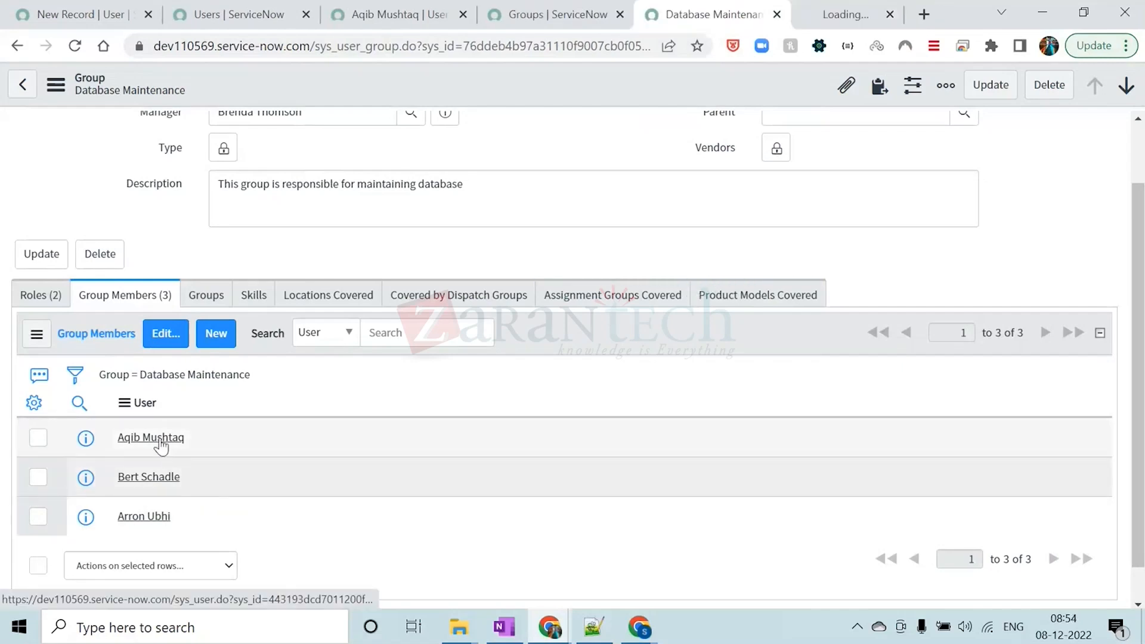
left_click(806, 16)
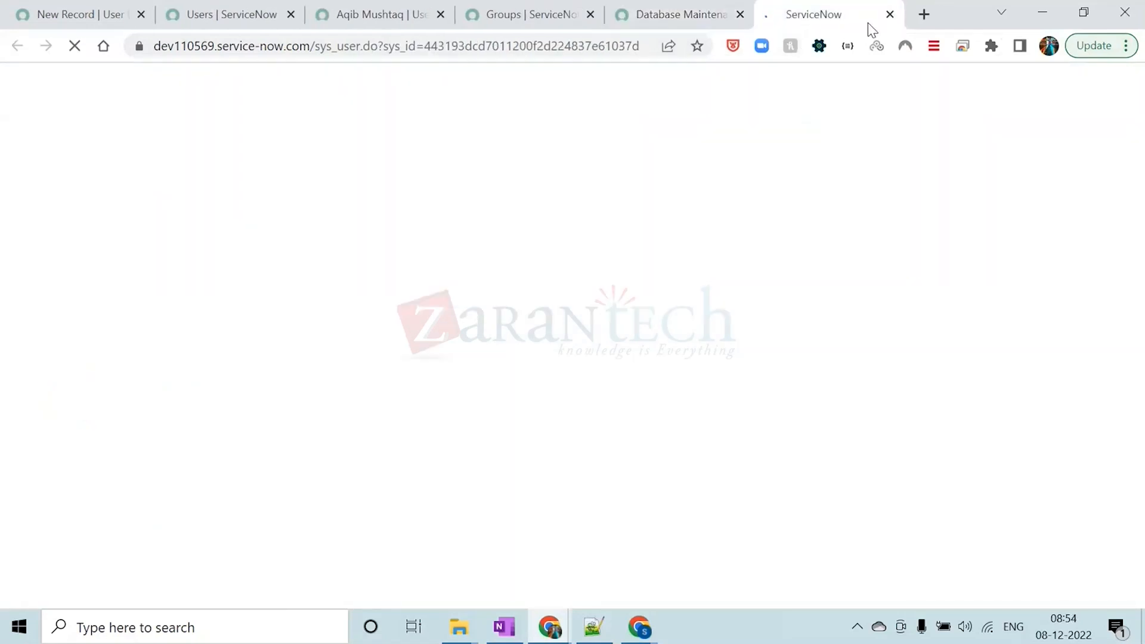
left_click(890, 14)
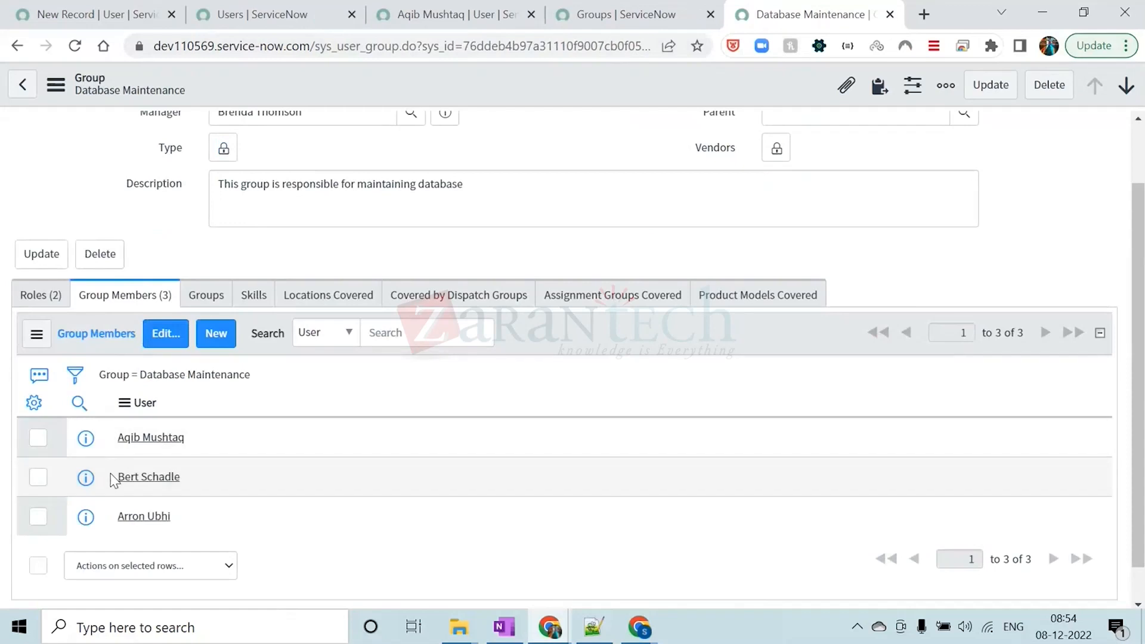
left_click(85, 438)
middle_click(503, 487)
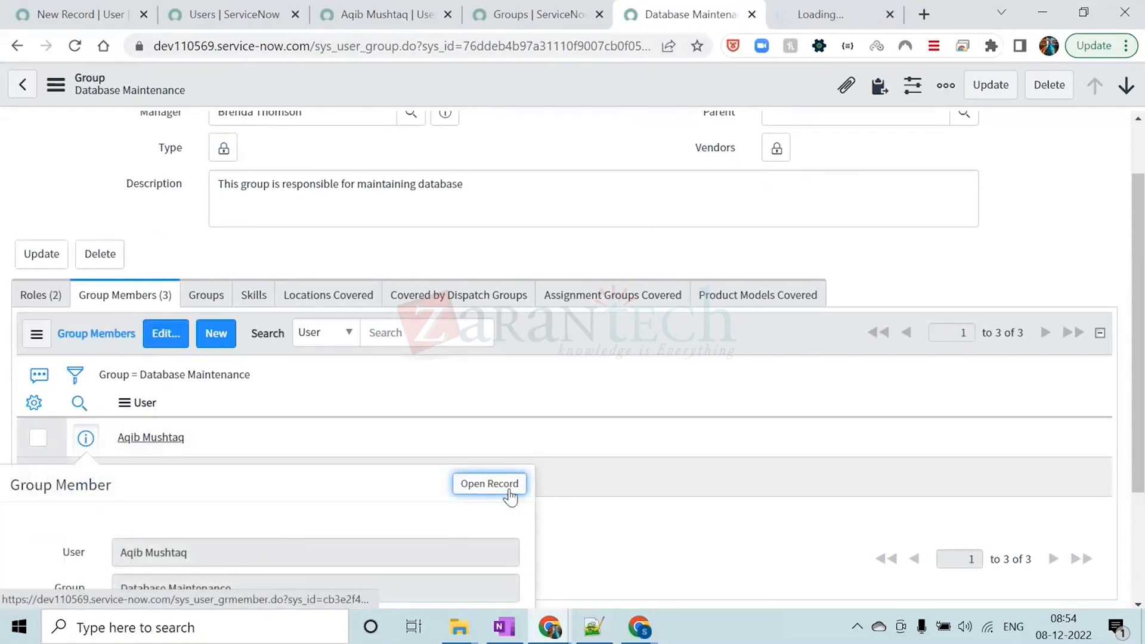
left_click(815, 15)
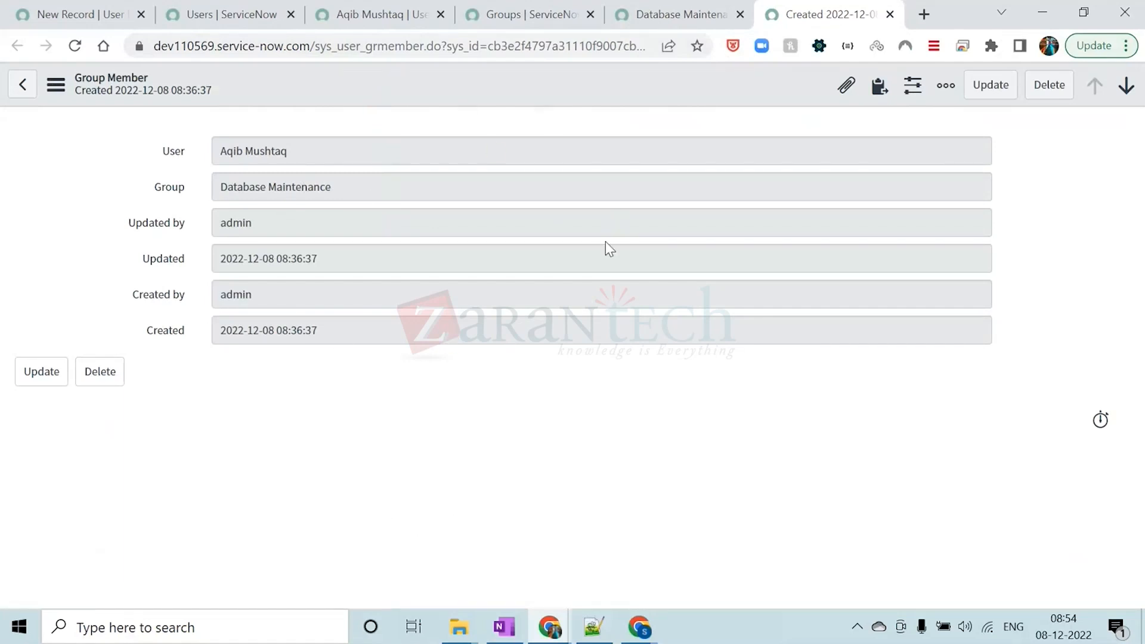
left_click(889, 15)
left_click(504, 147)
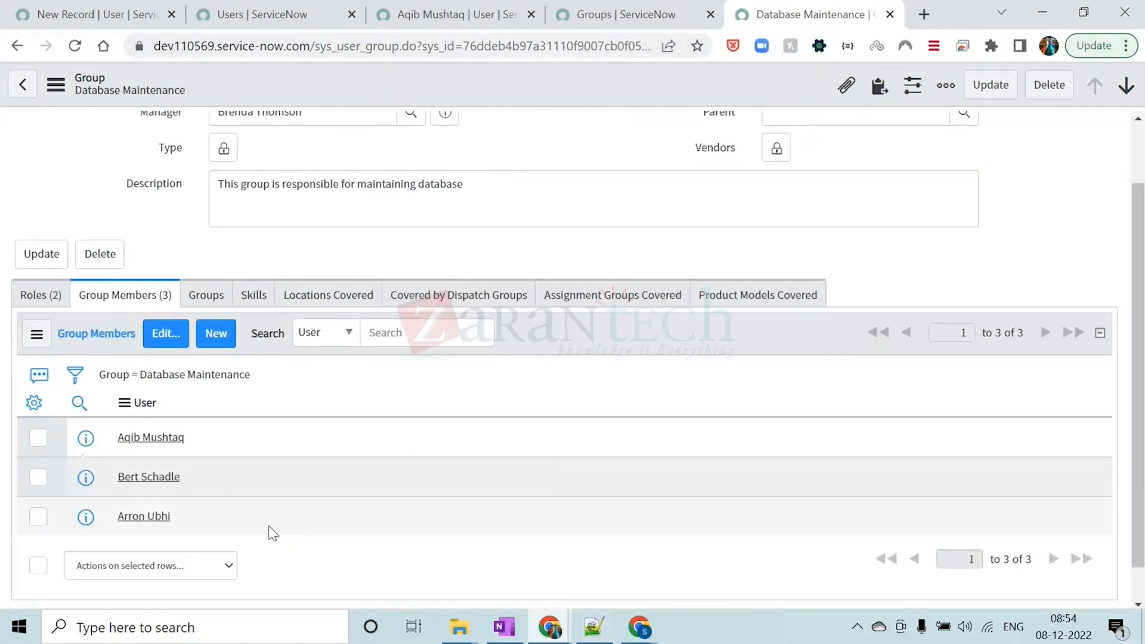
Personalize the group members list to include the Created, Created by, Updated and Updated by columns
scroll(115, 563, "down", 1)
left_click(34, 364)
double_click(356, 185)
double_click(357, 186)
left_click(360, 201)
double_click(361, 200)
double_click(358, 199)
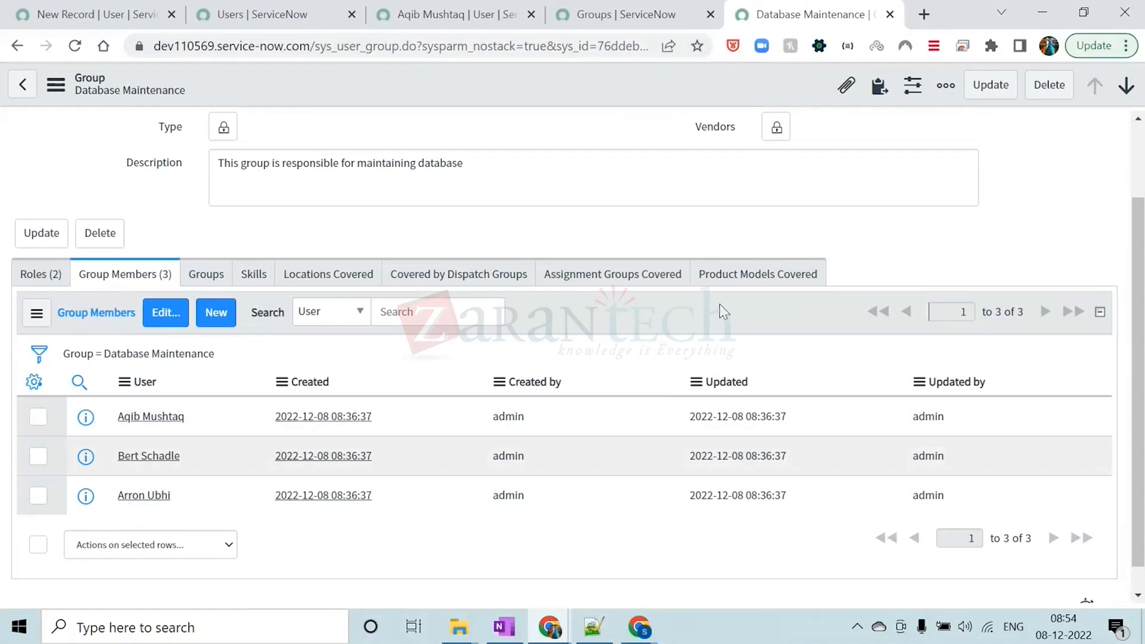
Return to the Users list and remove its filter conditions to list all users
left_click(466, 14)
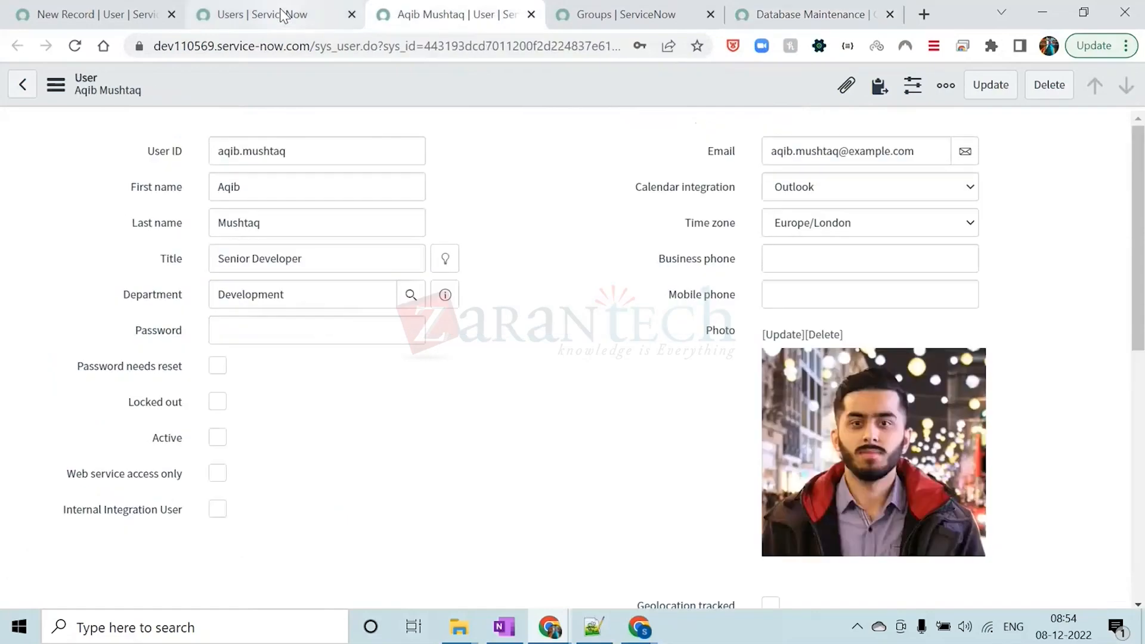
left_click(282, 15)
left_click(86, 126)
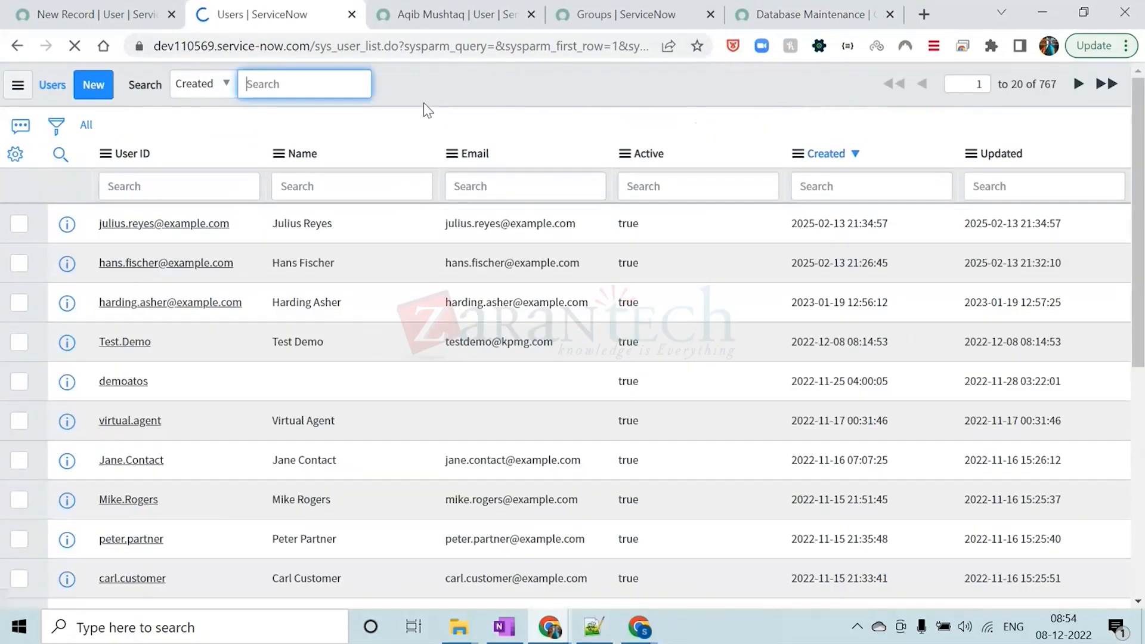
left_click(437, 94)
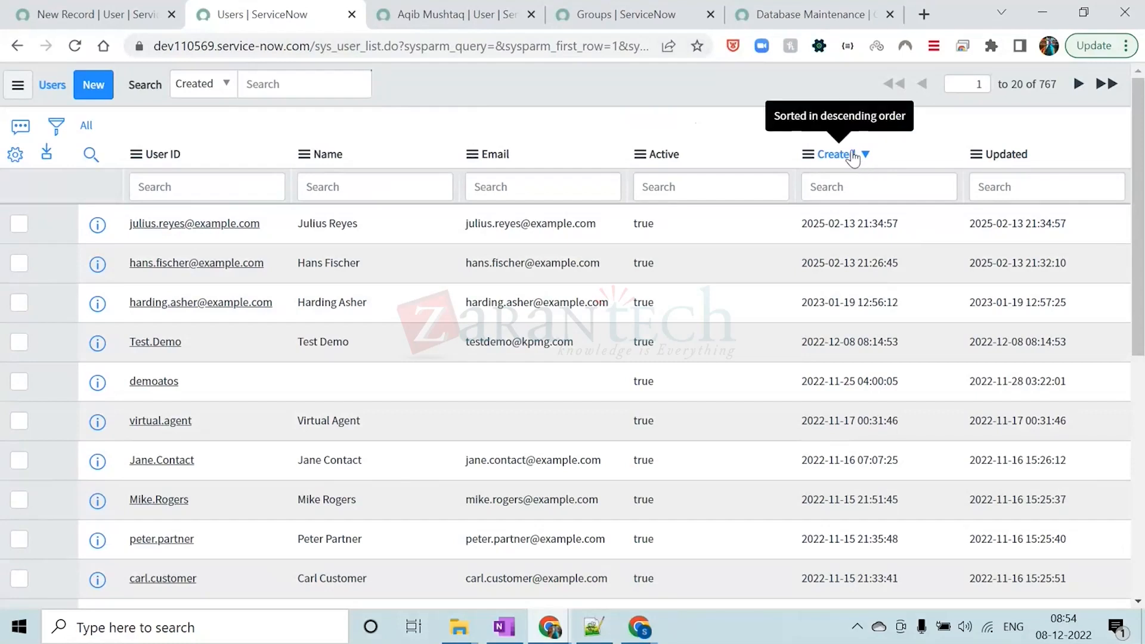
Sort the Users list by Created in ascending and descending order, and by Updated in descending and finally ascending order
left_click(835, 155)
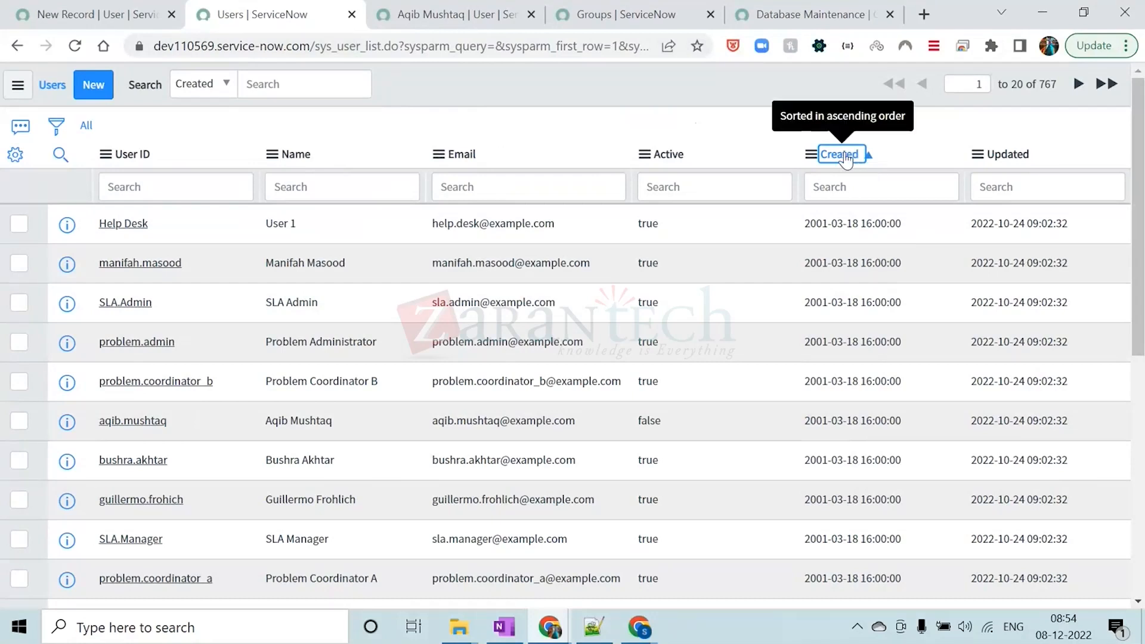
left_click(840, 155)
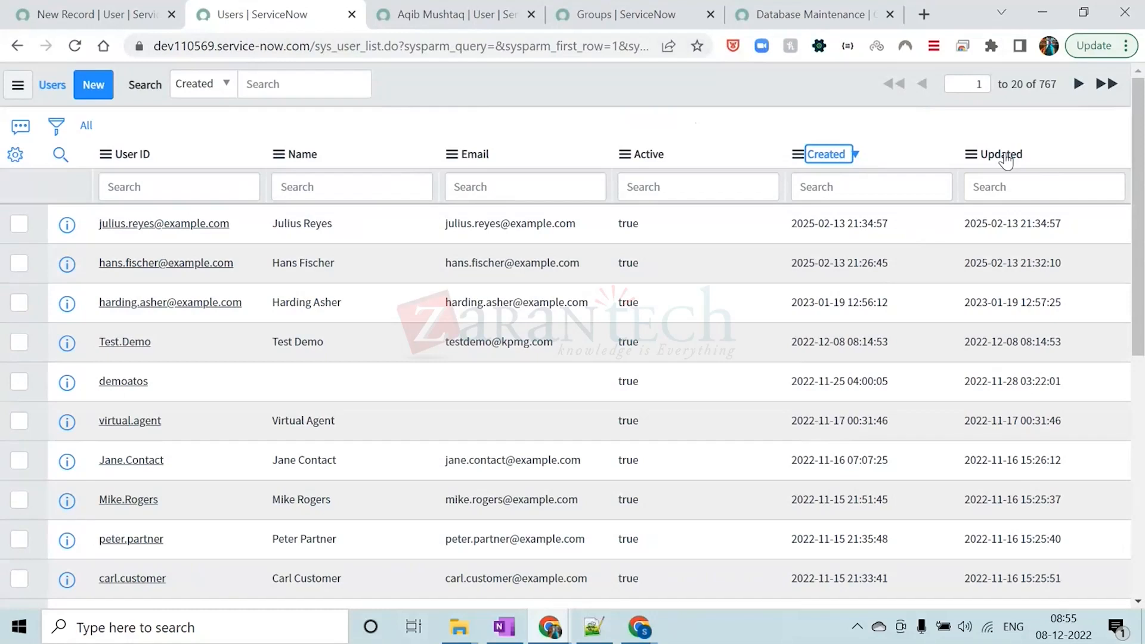
left_click(1005, 155)
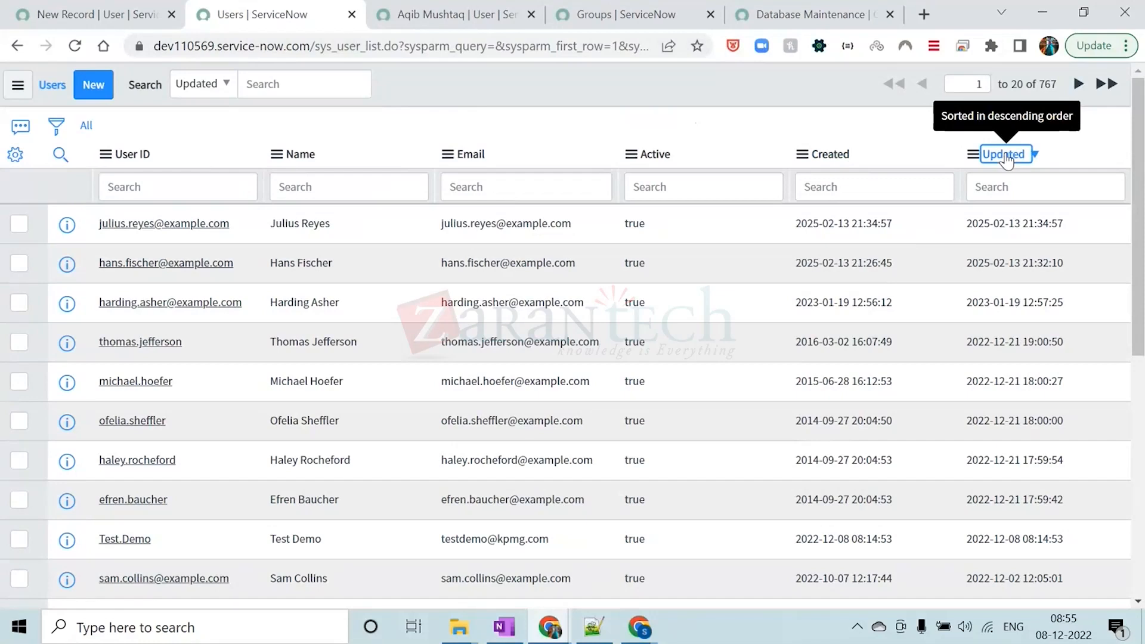
left_click(1005, 156)
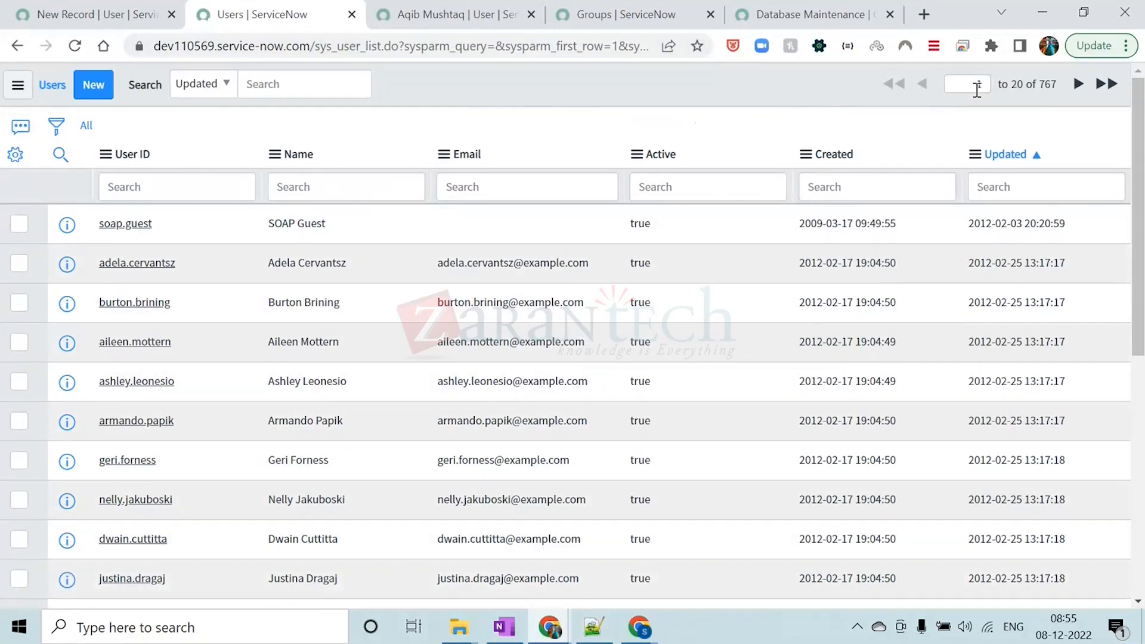
Open the User ID cells of the first four users for inline editing, and cancel without changing them
double_click(177, 229)
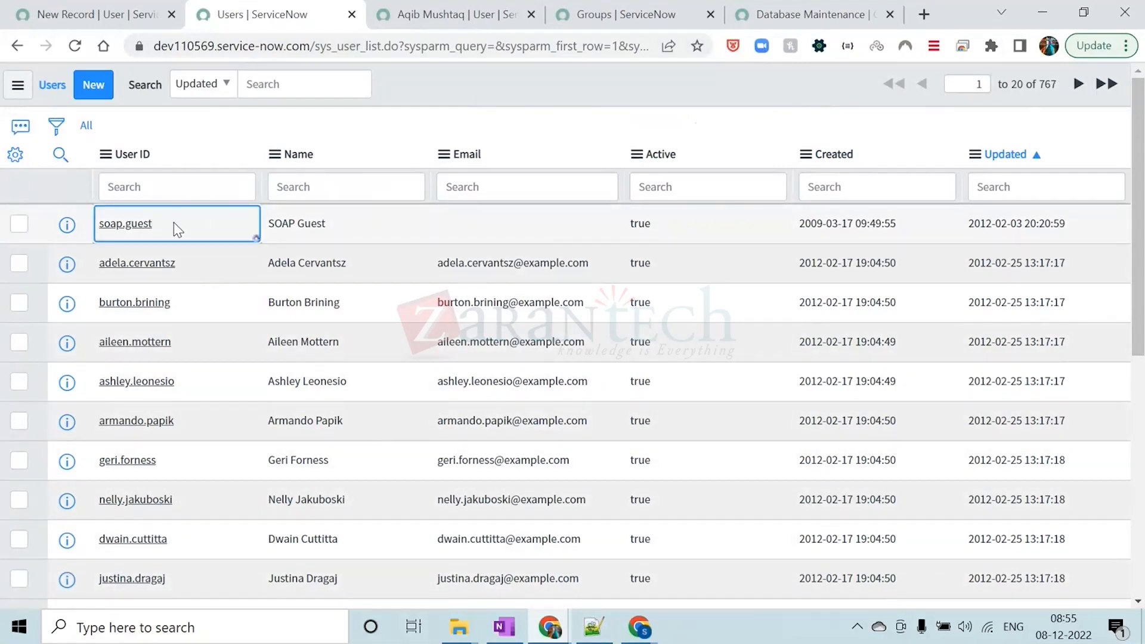
double_click(175, 224)
left_click(175, 223)
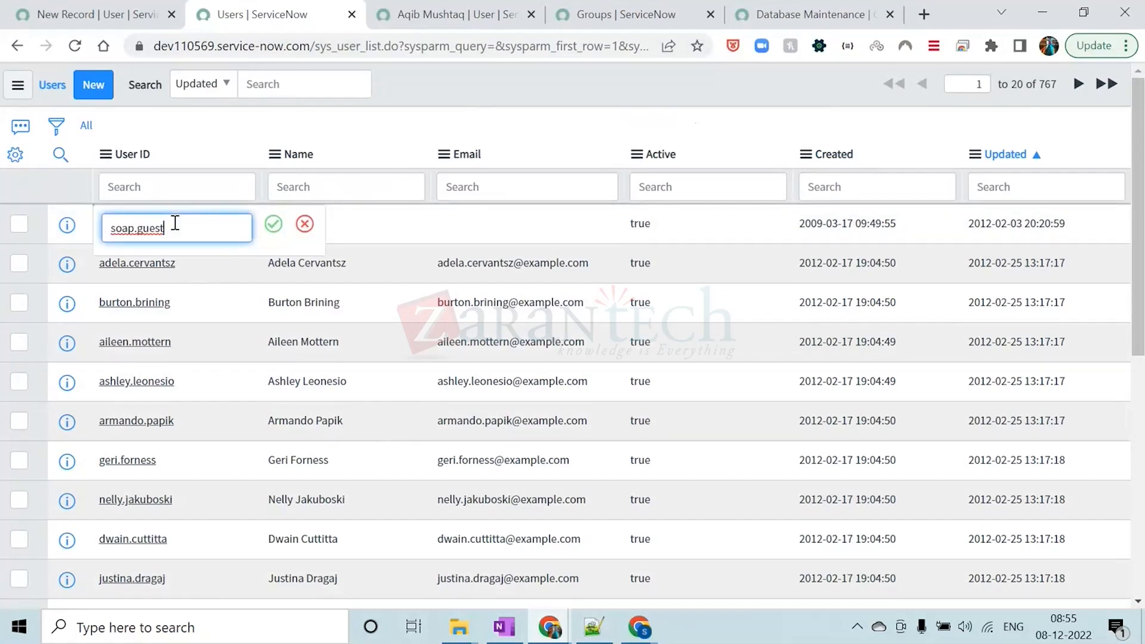
double_click(198, 266)
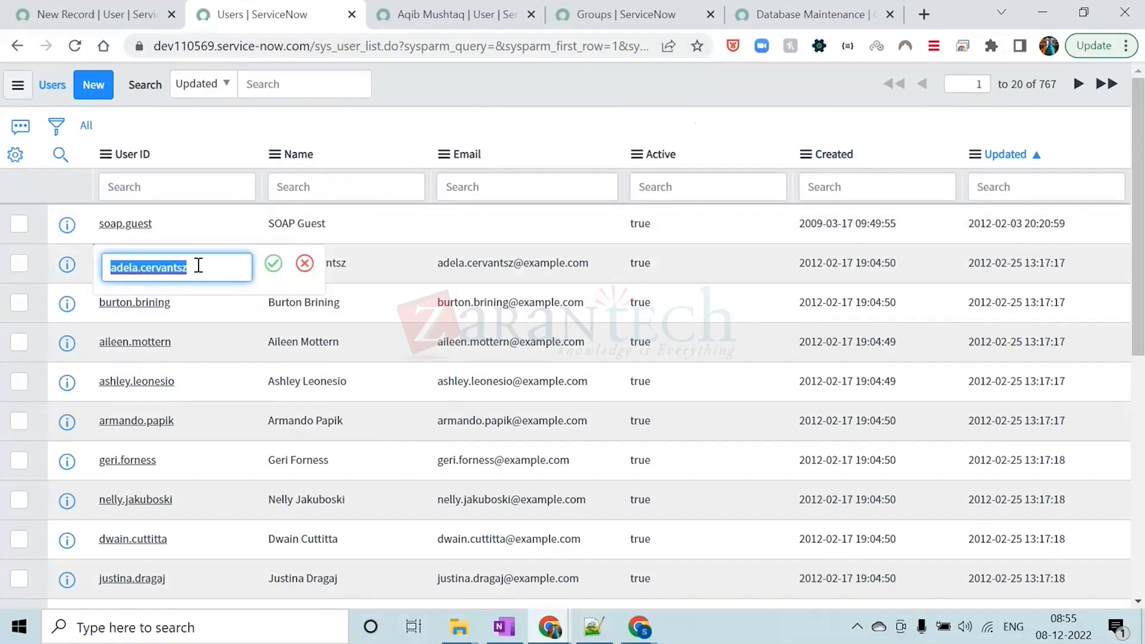
left_click(198, 320)
double_click(197, 316)
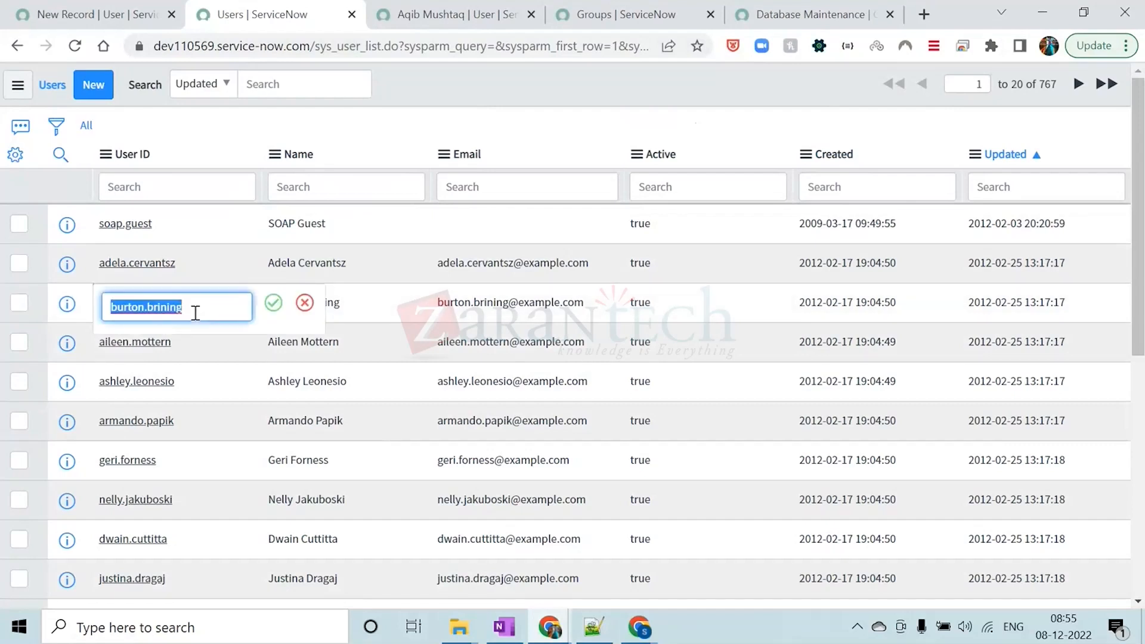
left_click(196, 351)
double_click(197, 350)
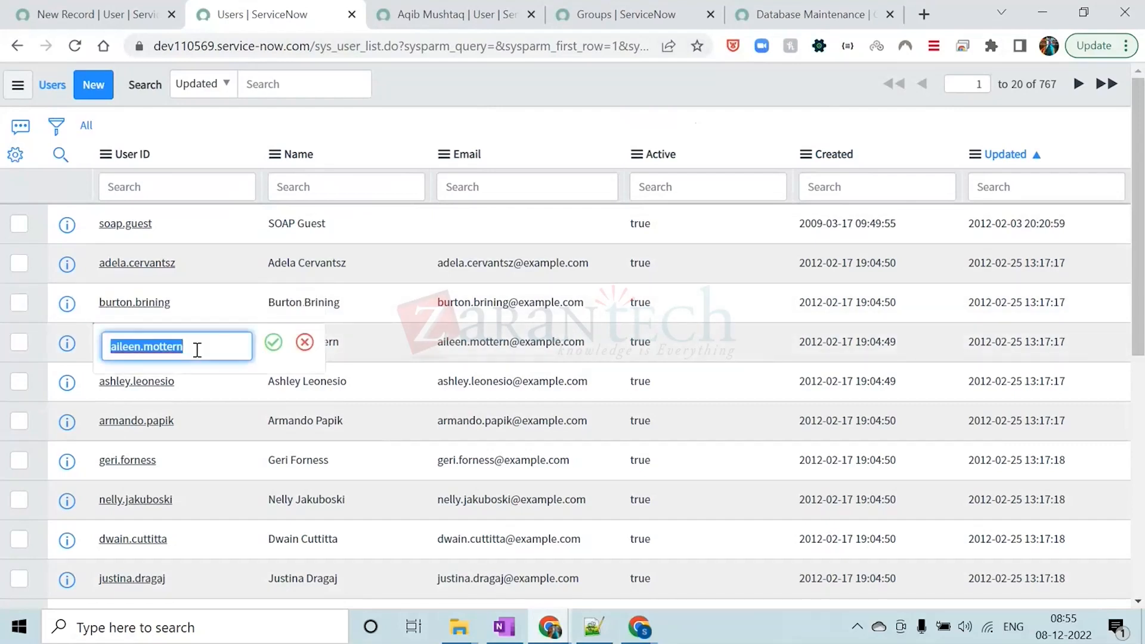
left_click(180, 231)
double_click(181, 225)
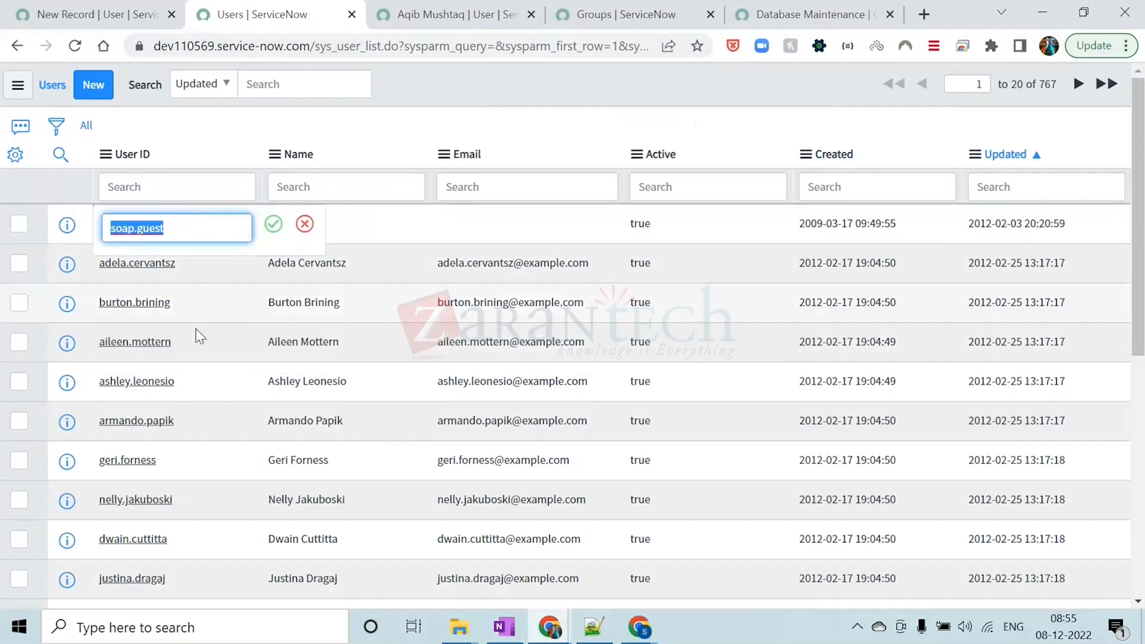
key("Escape")
Filter the Users list by User ID with the wildcard search *atos
left_click(138, 190)
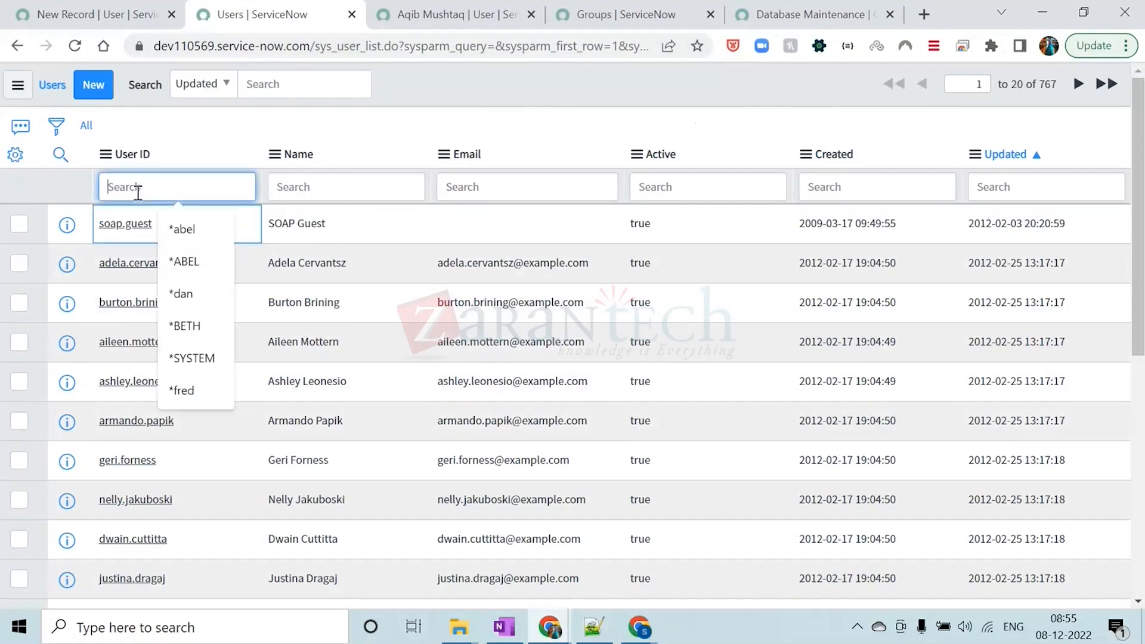
type("*atos")
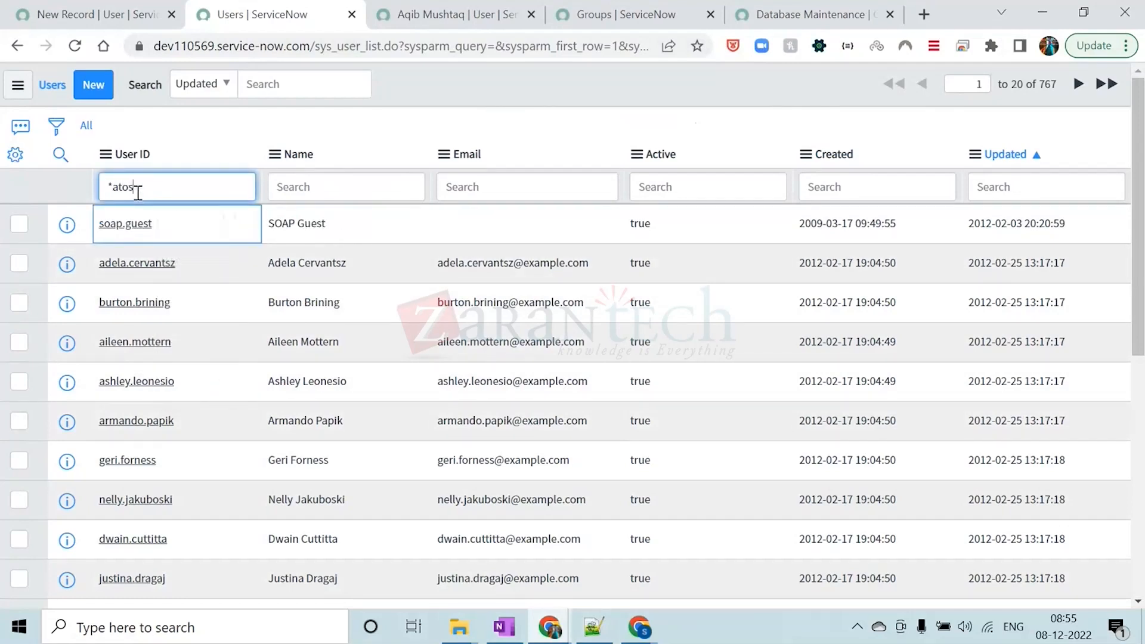
key("Return")
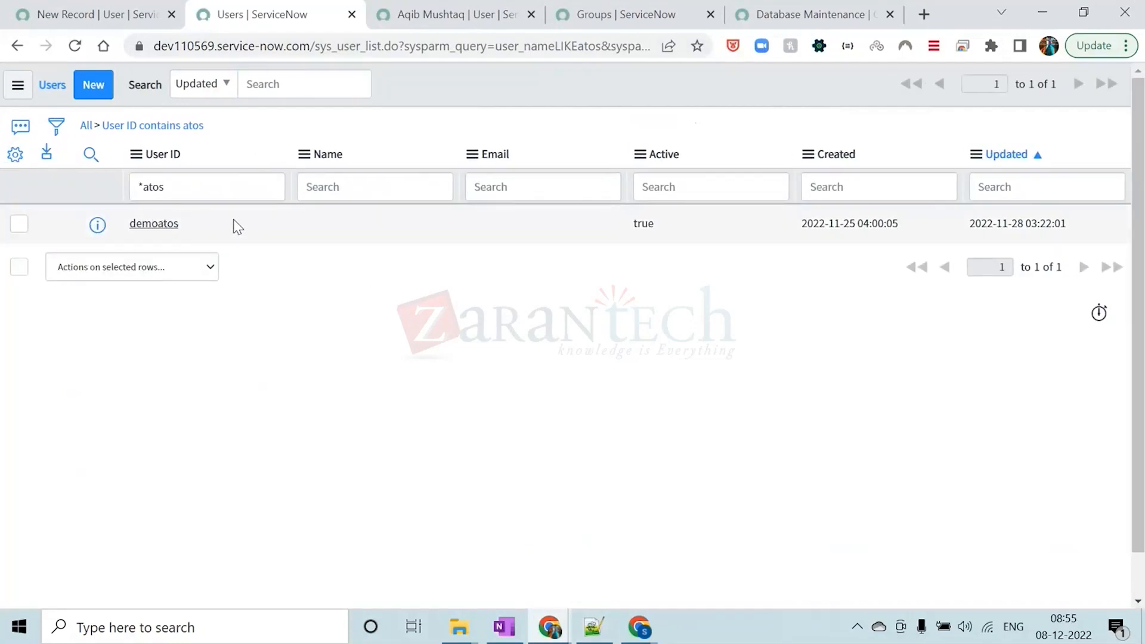
Set the filtered user's User ID to demoatos1 through inline editing and reapply the "User ID contains atos" filter
double_click(237, 226)
left_click(235, 220)
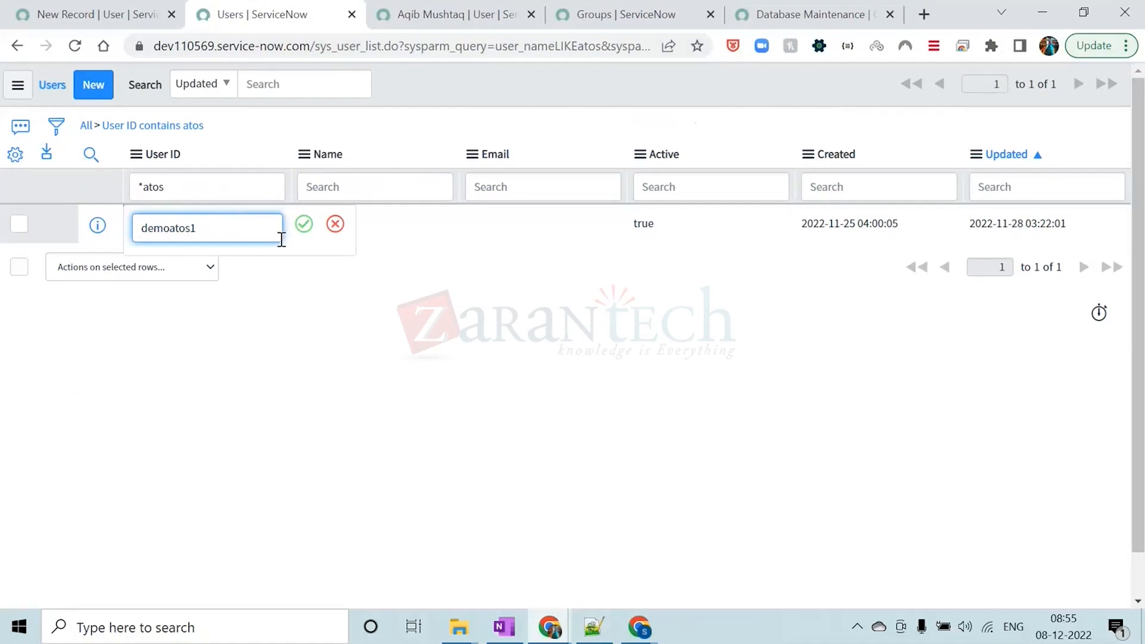
type("1")
left_click(303, 225)
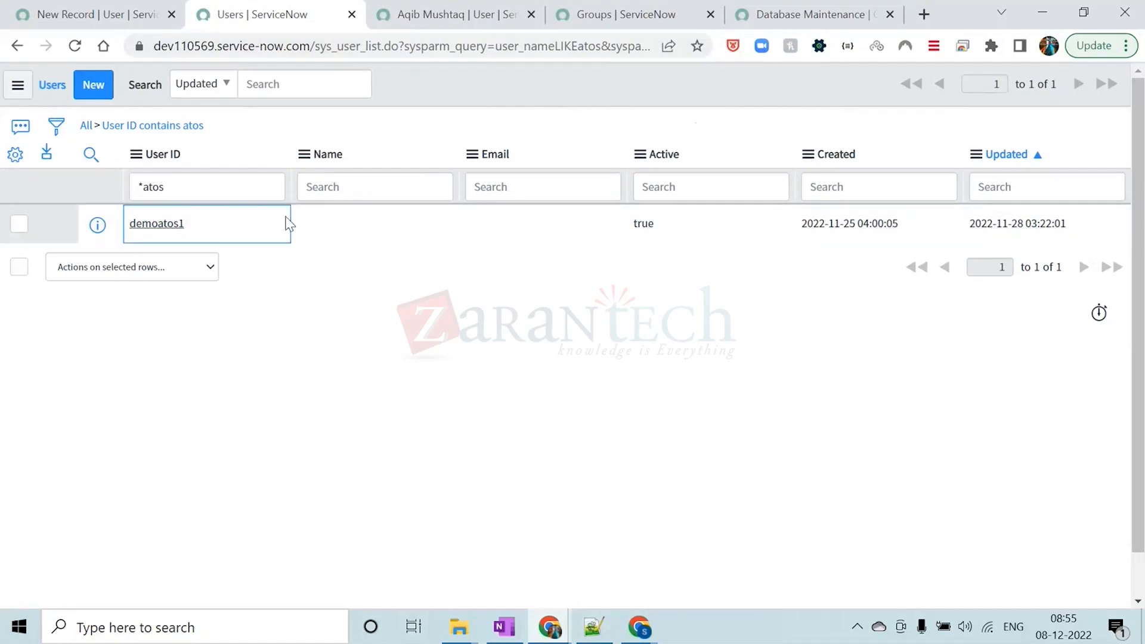
left_click(196, 125)
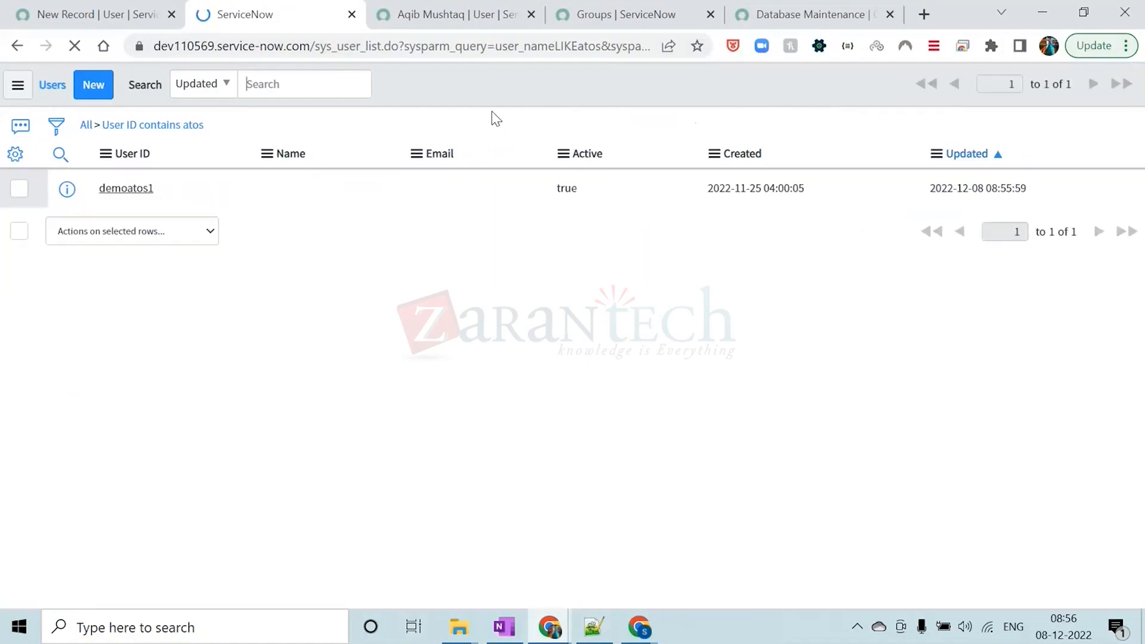
double_click(203, 223)
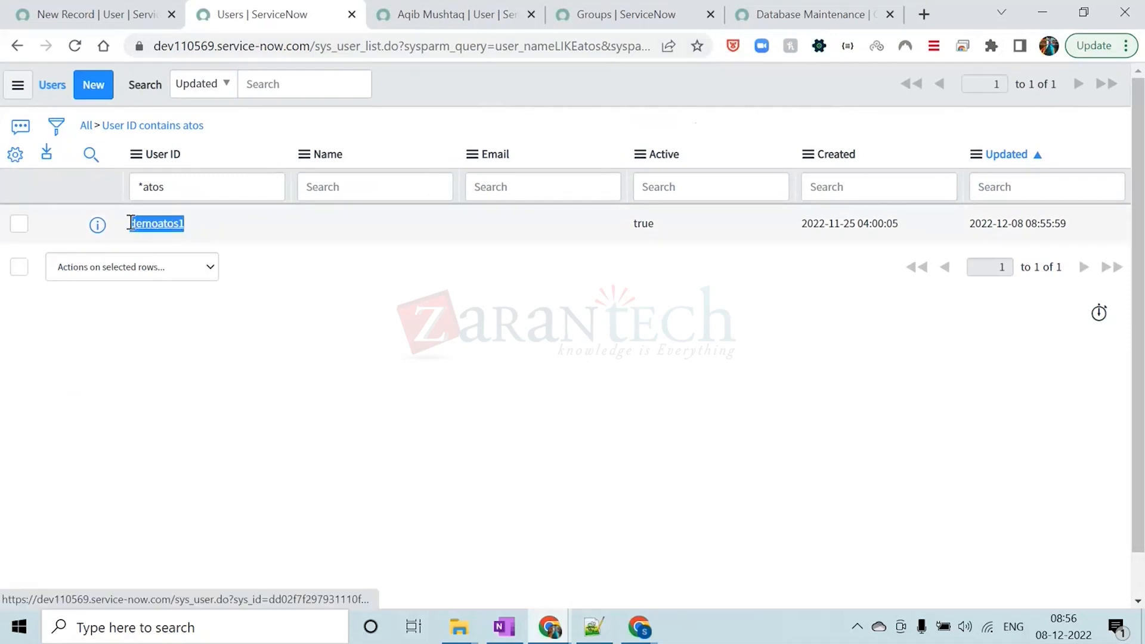
left_click(417, 85)
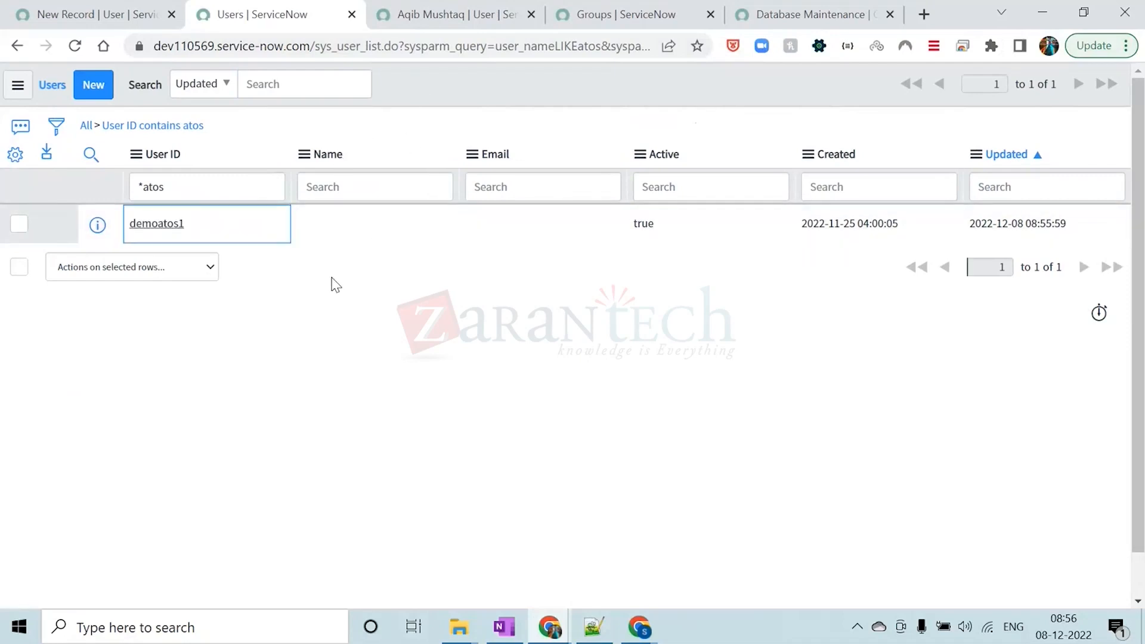
Remove the User ID filter to list all users, and check the list's column personalization settings without changing them
left_click(85, 125)
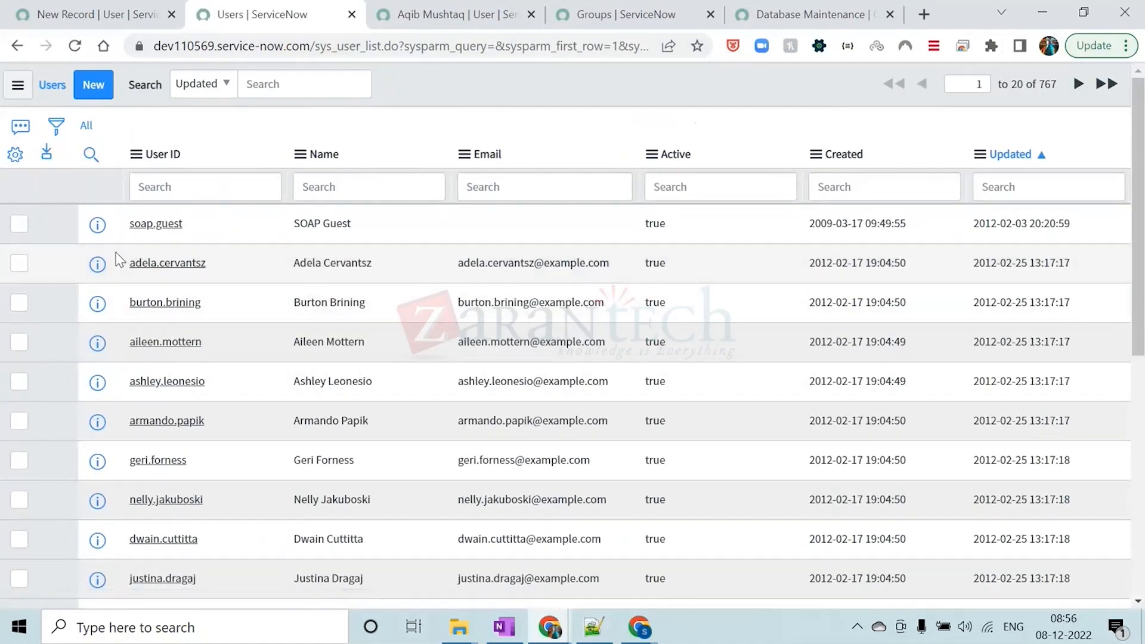
left_click(15, 155)
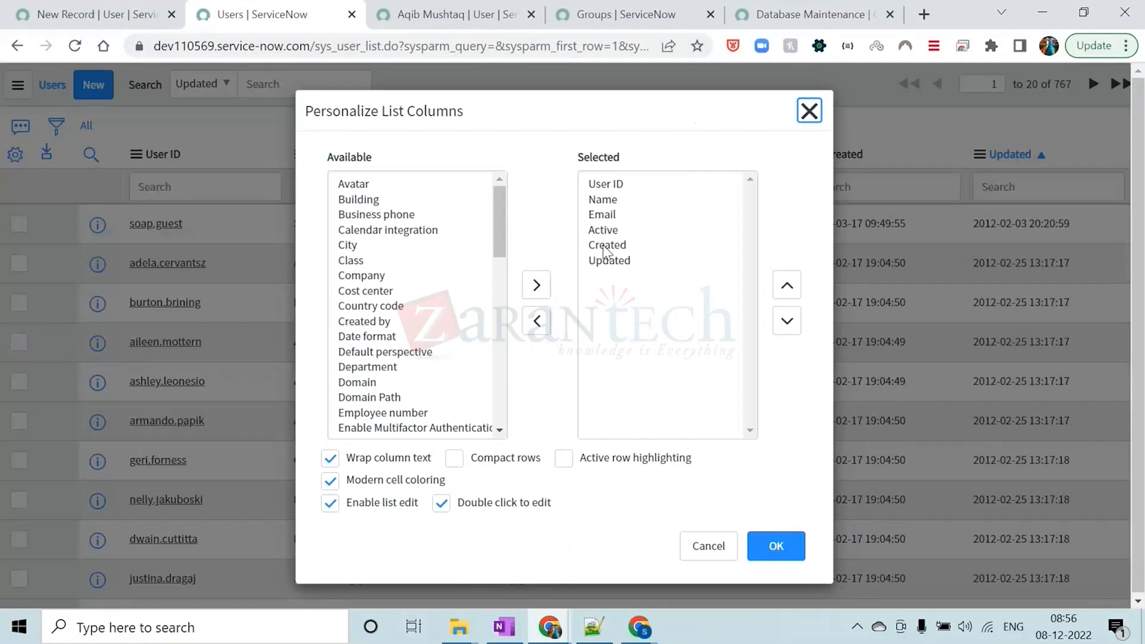
left_click(810, 111)
Open the third listed user's record in a new browser tab, check its Department field, and close that tab
left_click_drag(210, 304, 131, 310)
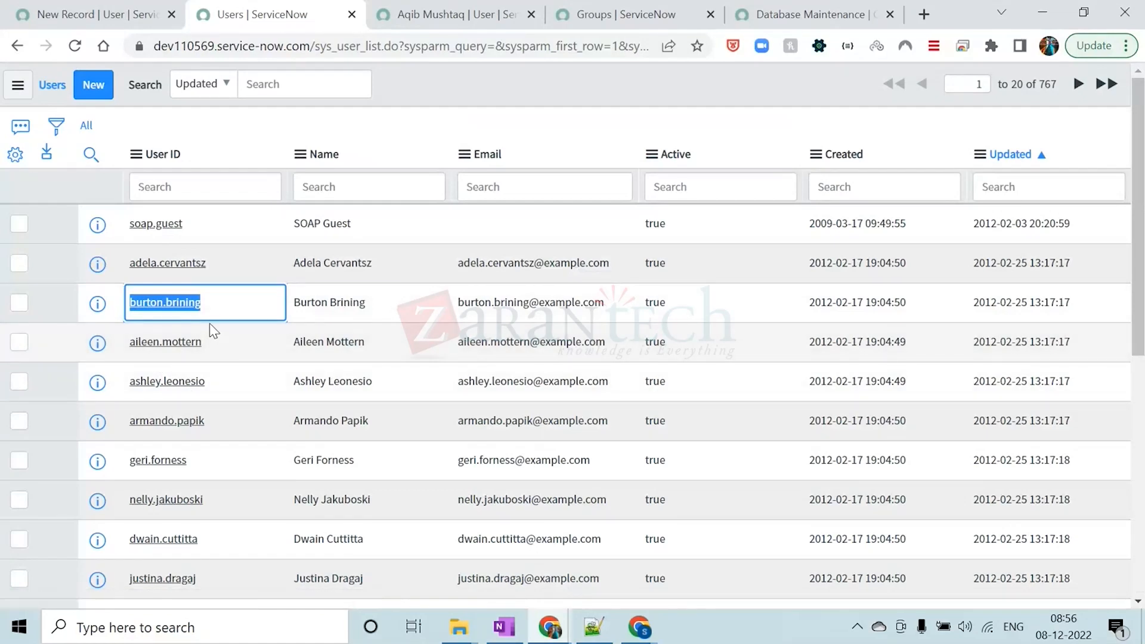
middle_click(152, 306)
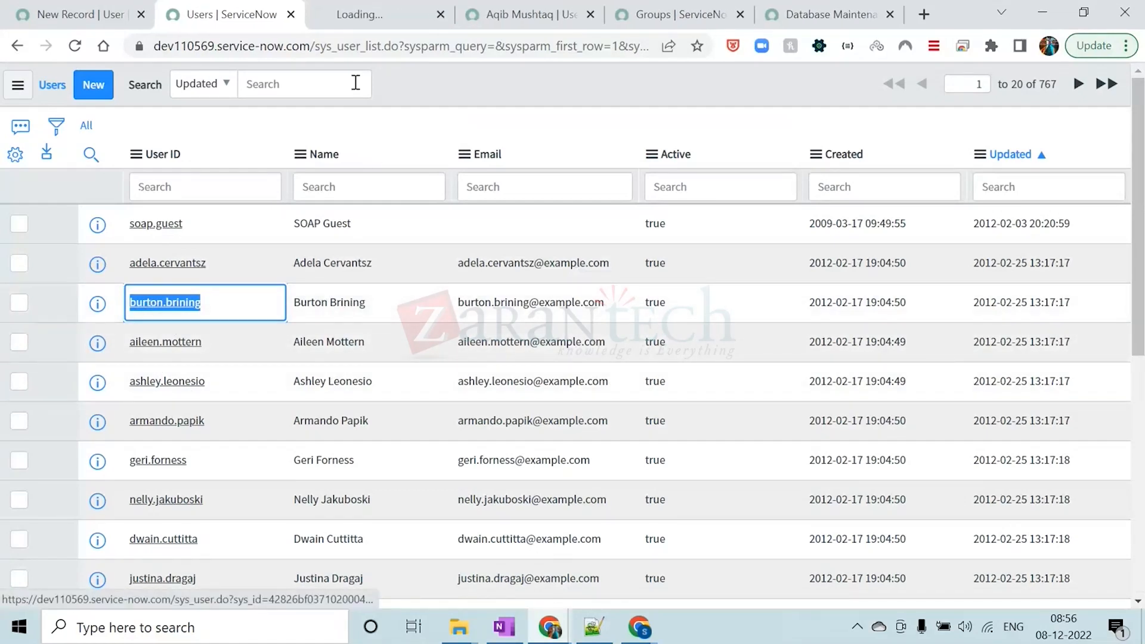
left_click(376, 9)
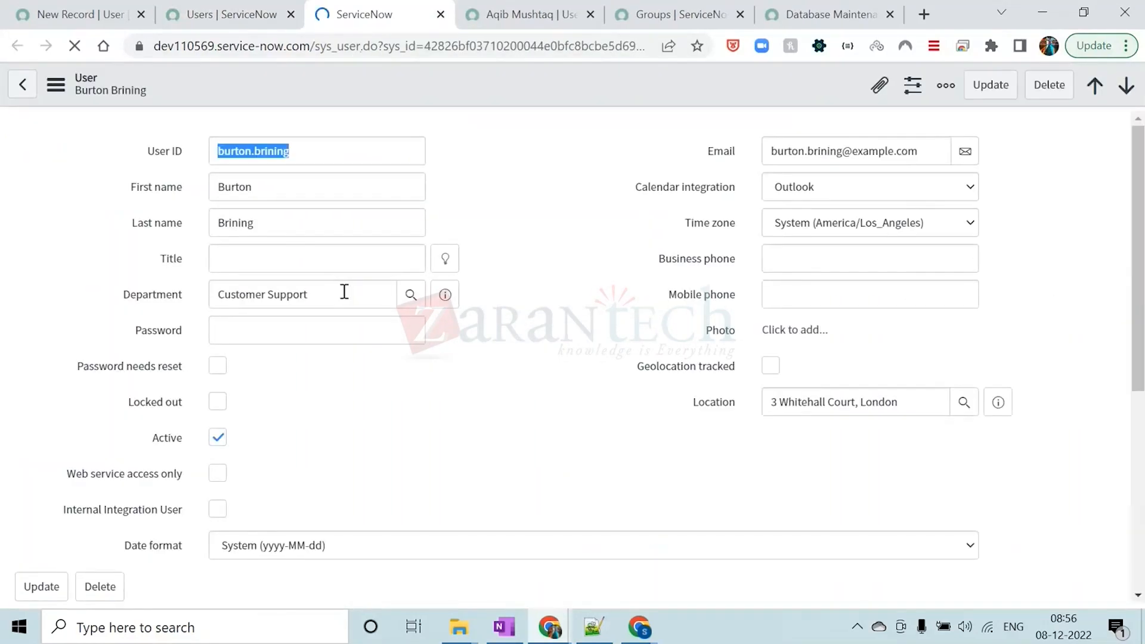
left_click_drag(325, 301, 216, 299)
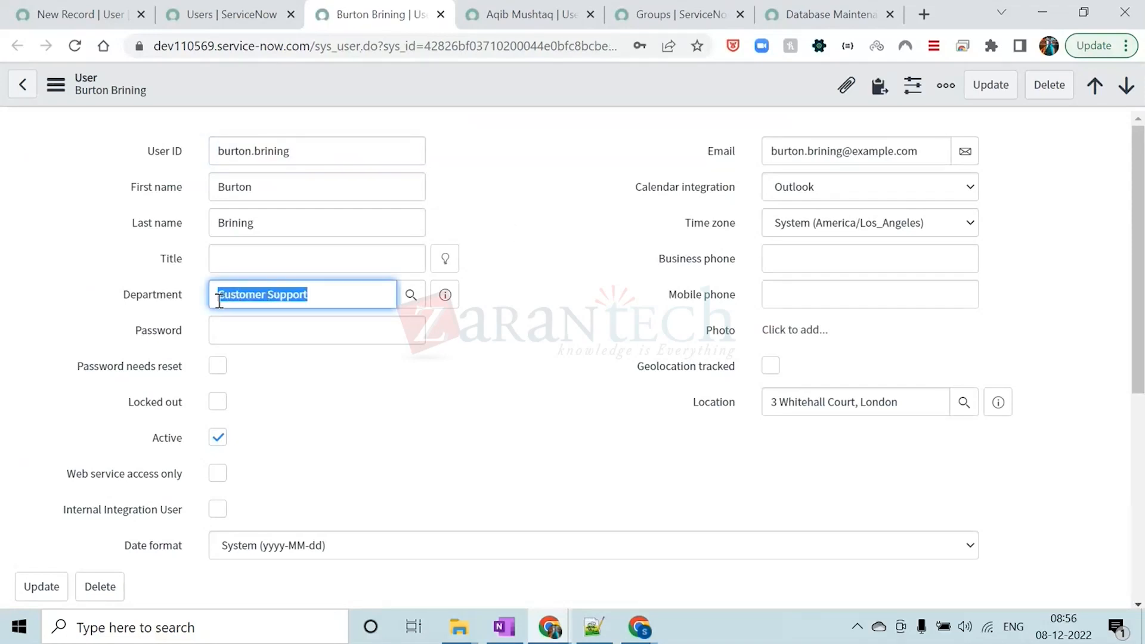
left_click(349, 404)
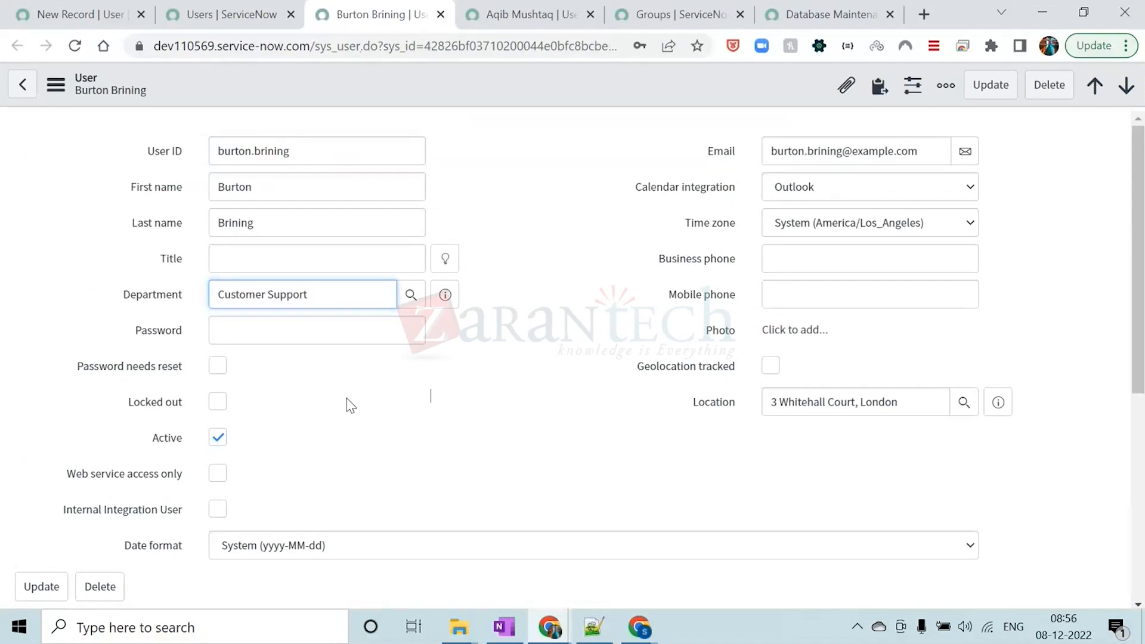
left_click(441, 14)
left_click(434, 88)
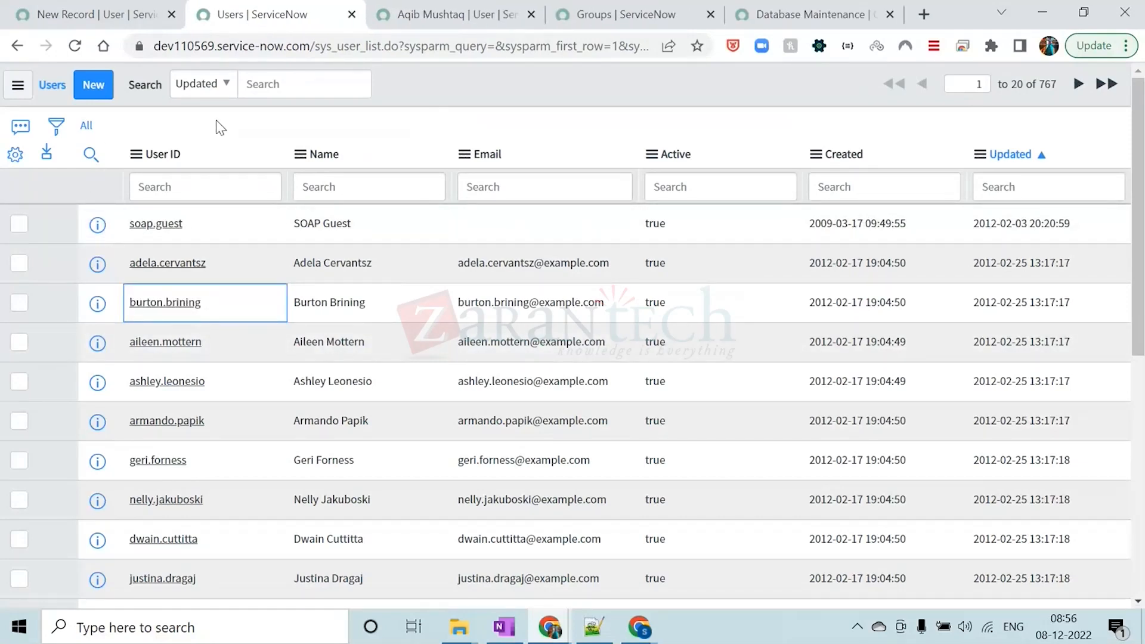
Personalize the Users list by adding the Company, Class, Cost center, Domain and Department columns
left_click(9, 155)
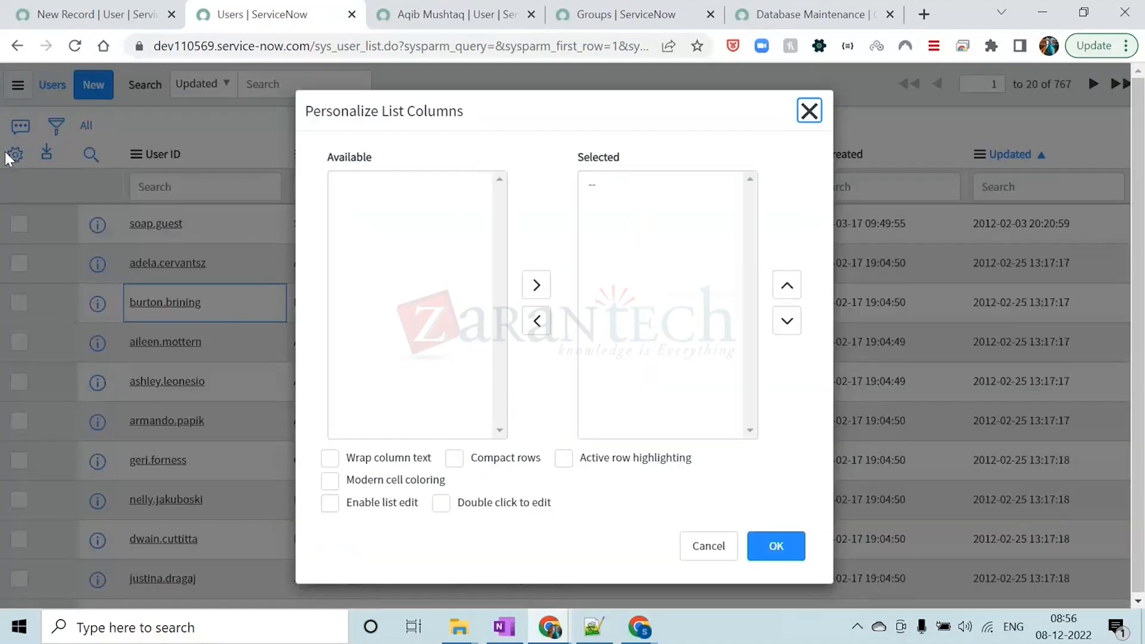
double_click(352, 275)
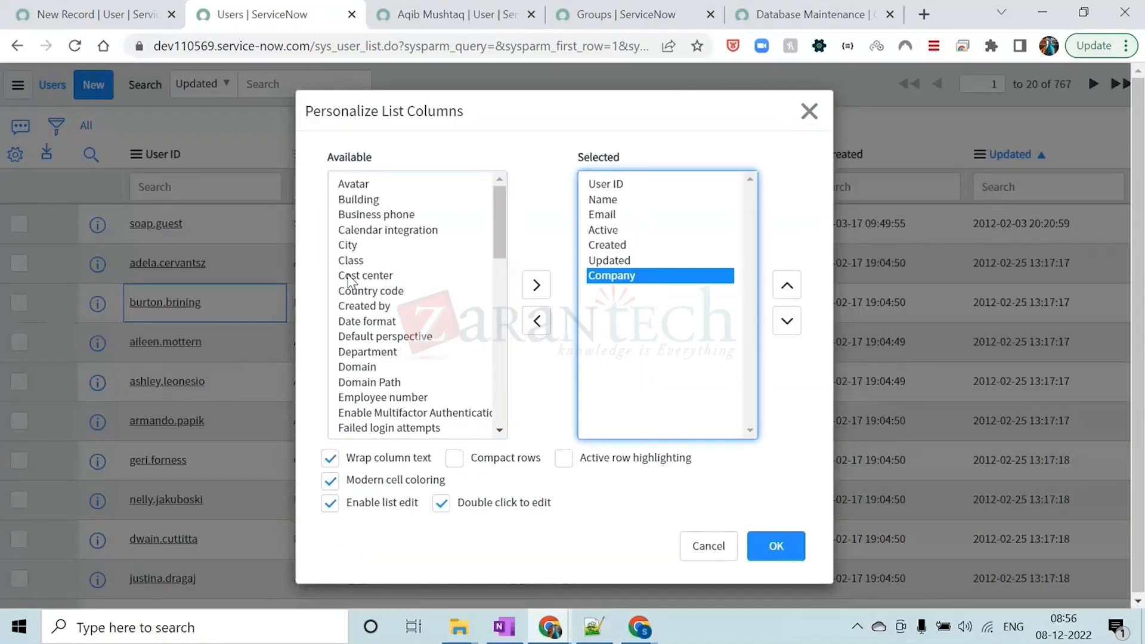
double_click(360, 263)
left_click(368, 266)
double_click(368, 266)
scroll(372, 276, "down", 3)
scroll(373, 279, "up", 2)
double_click(367, 247)
double_click(367, 232)
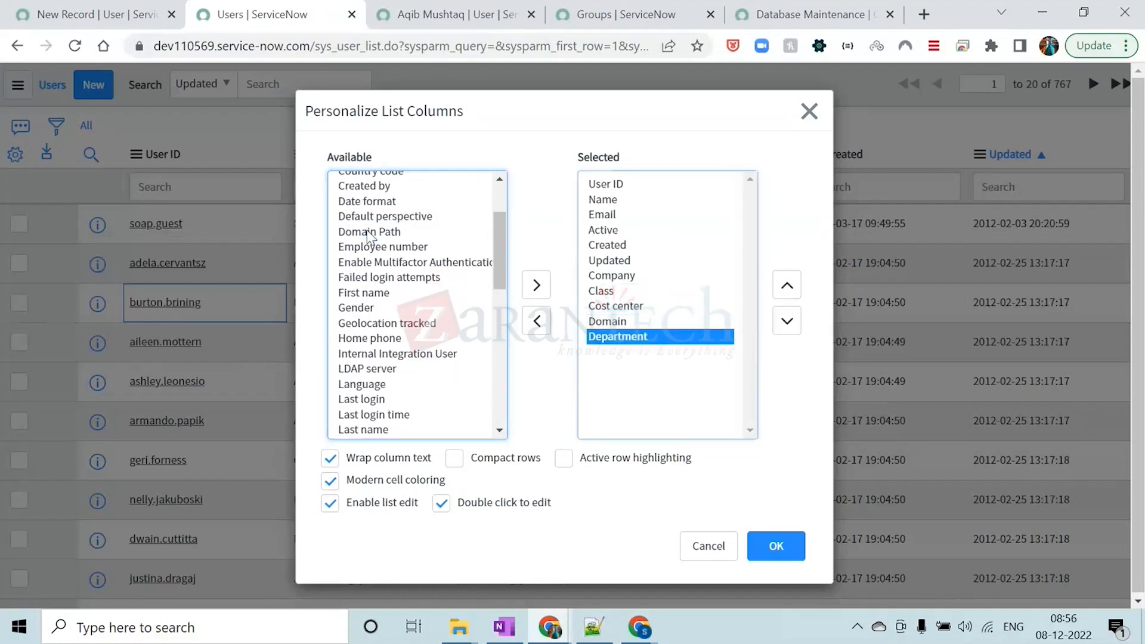
Move the Active column to the end of the selected columns and apply the list personalization
left_click(614, 231)
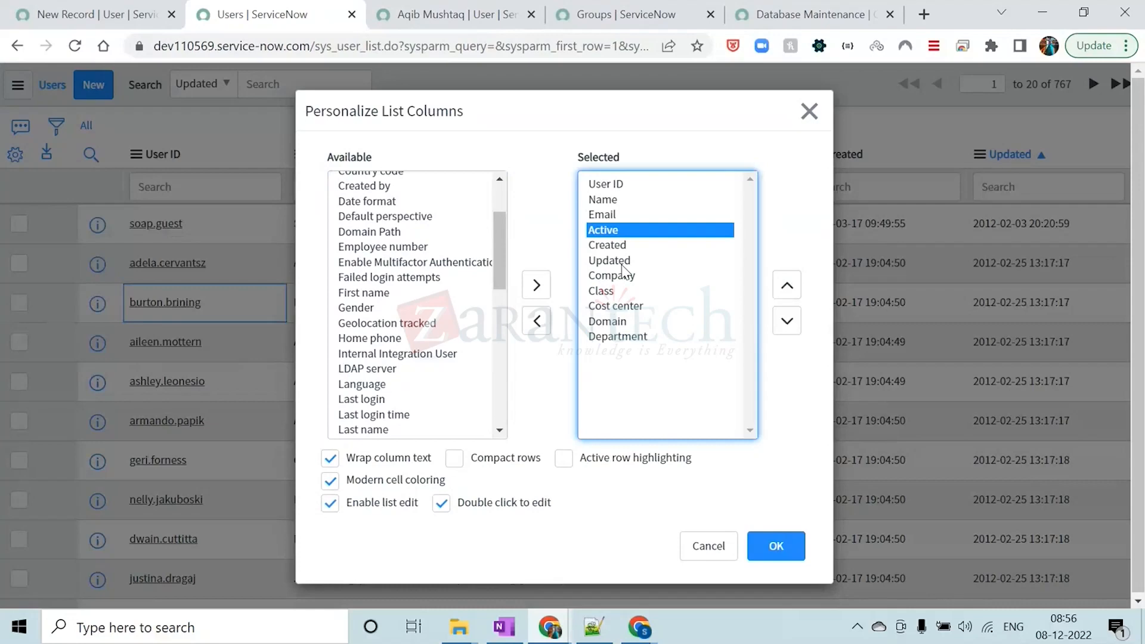
left_click(788, 322)
left_click(787, 322)
left_click(787, 322)
left_click(787, 322)
left_click(787, 322)
left_click(787, 322)
left_click(787, 322)
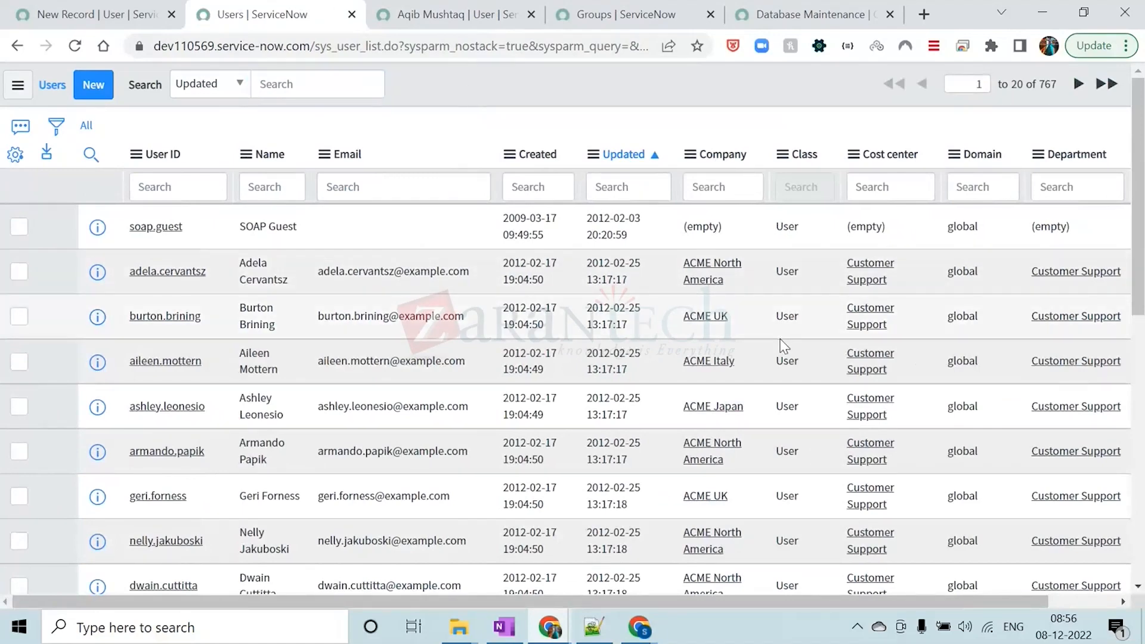
Examine the personalized Users list, checking the added columns, the Active column at the end and the total record count
scroll(757, 391, "down", 10)
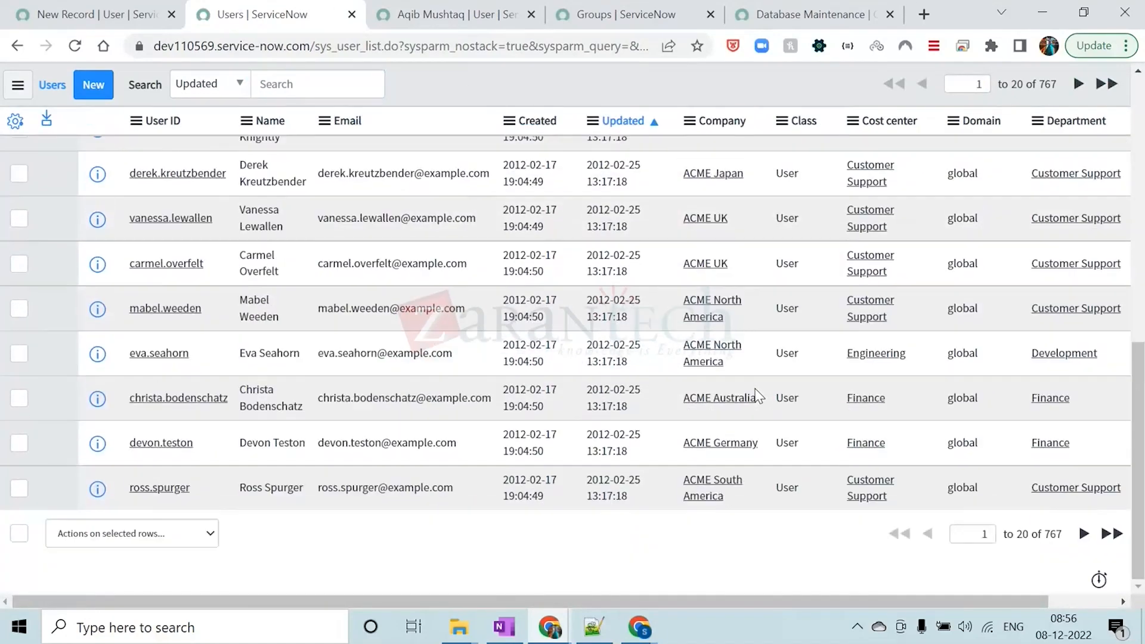
scroll(758, 394, "up", 10)
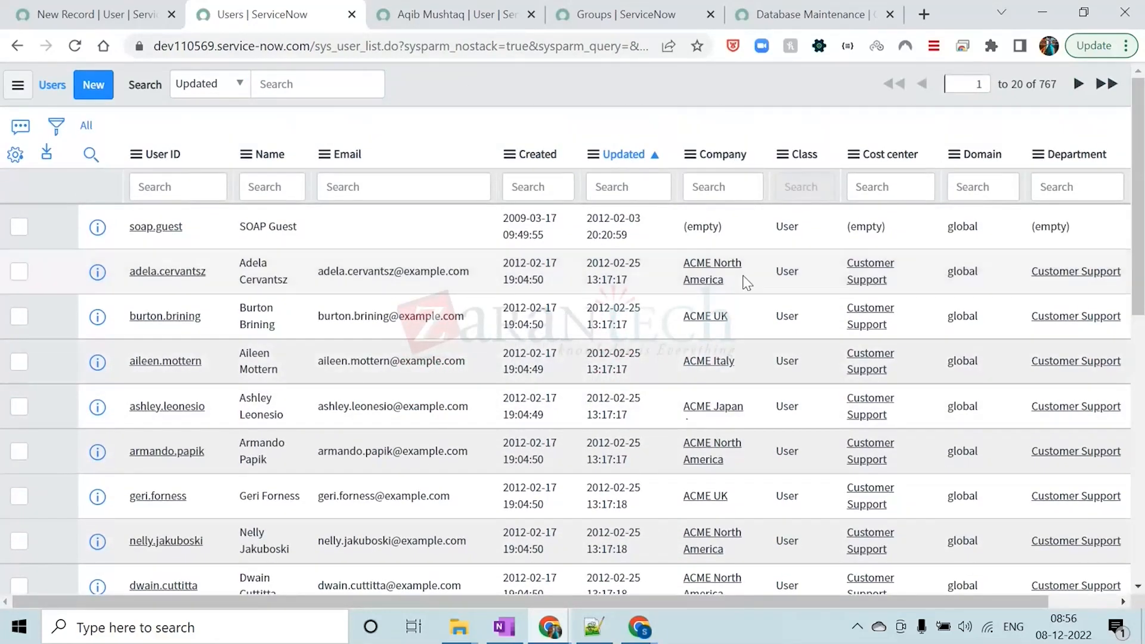
scroll(749, 281, "down", 5)
scroll(746, 283, "down", 5)
scroll(746, 282, "up", 10)
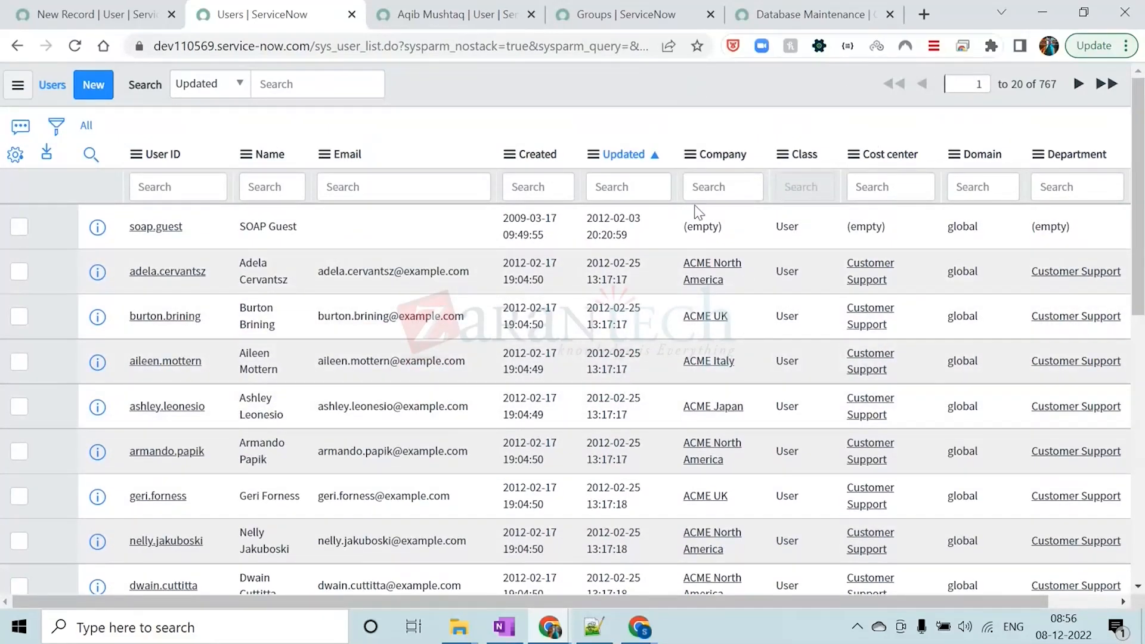
mouse_move(725, 600)
left_mouse_down()
mouse_move(851, 606)
mouse_move(653, 599)
mouse_move(721, 601)
left_mouse_up()
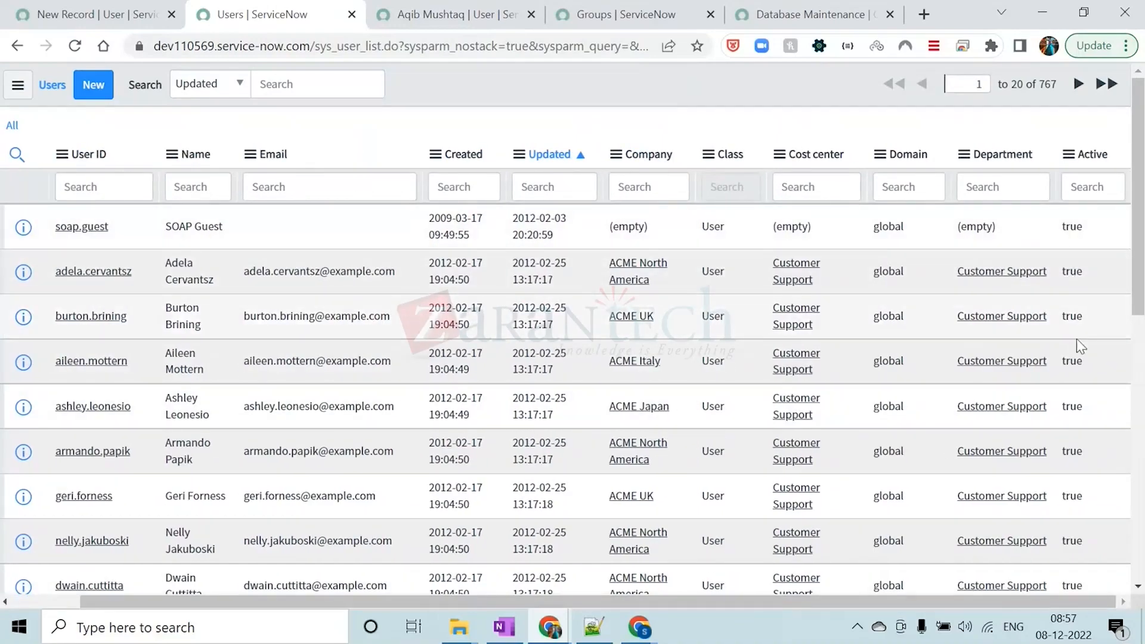
scroll(1079, 450, "down", 10)
scroll(1079, 450, "up", 10)
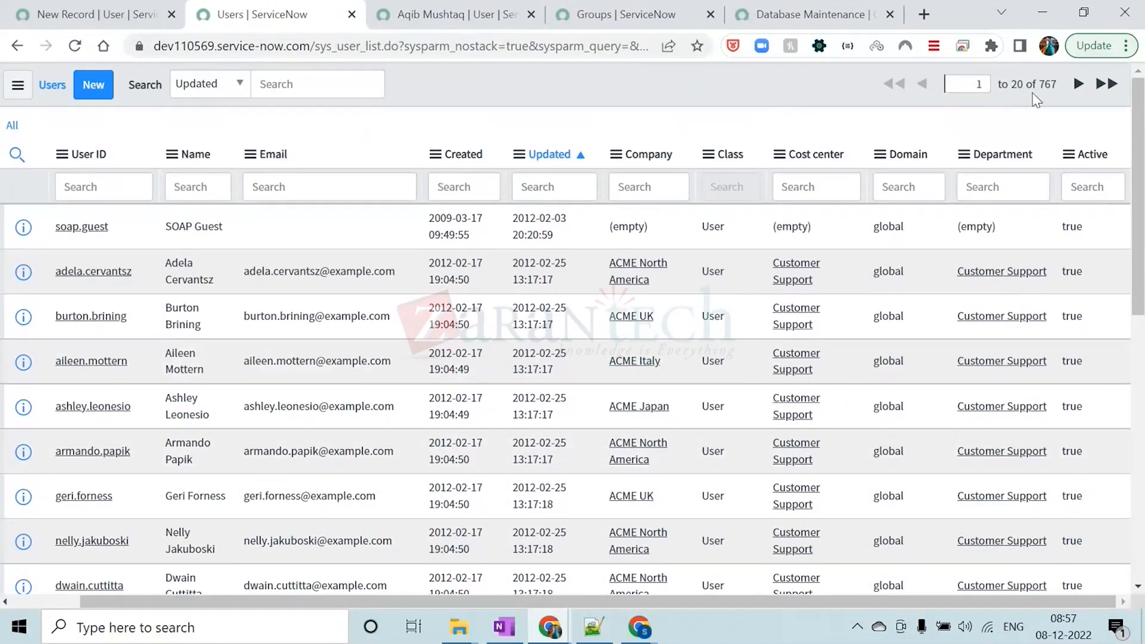
left_click_drag(1057, 82, 1040, 83)
left_click(796, 92)
right_click(1081, 225)
left_click(788, 76)
Switch to Notepad++ and add the line "Want to see only active users ?" below the numbered table list
left_click(599, 635)
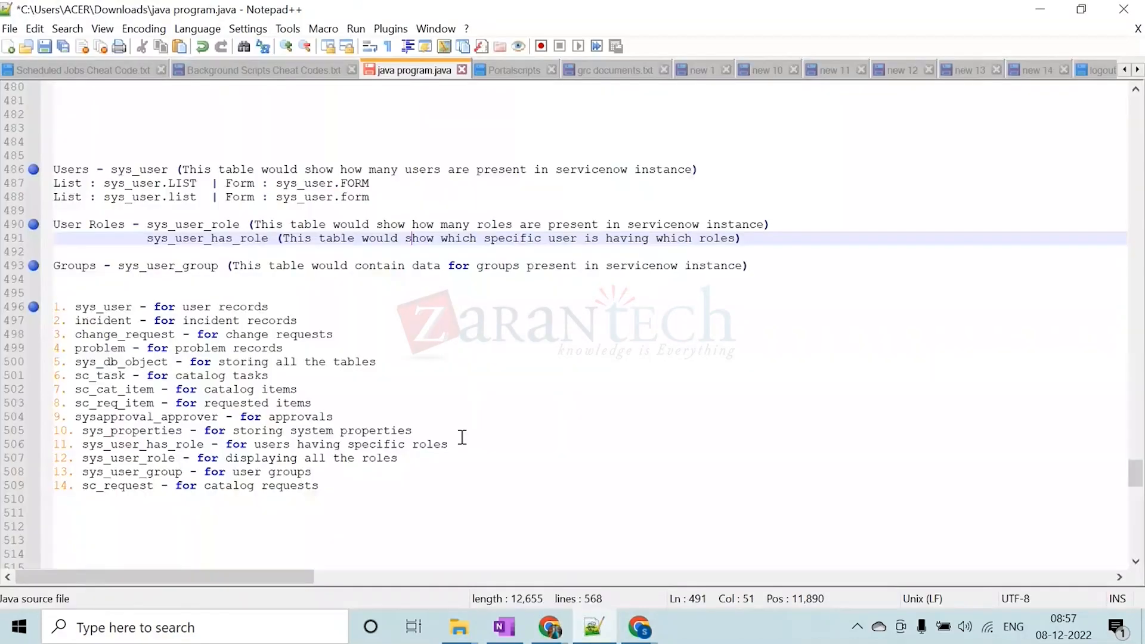
left_click(356, 486)
key("Return")
key("Return")
key("Return")
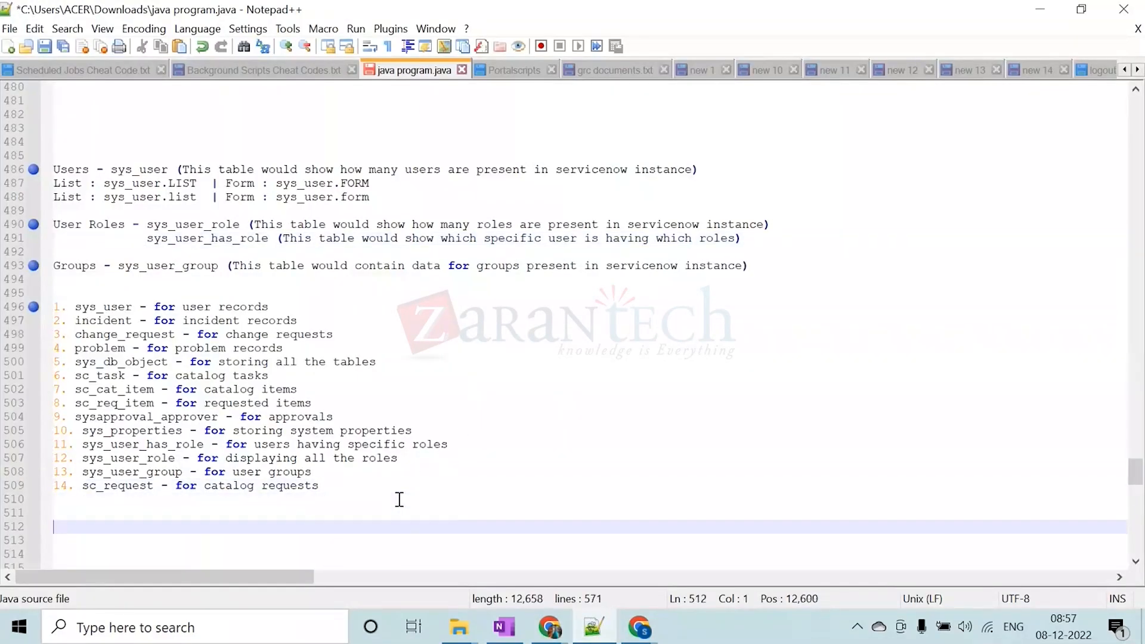
key("Caps_Lock")
type("W")
key("Caps_Lock")
type("ant to see on")
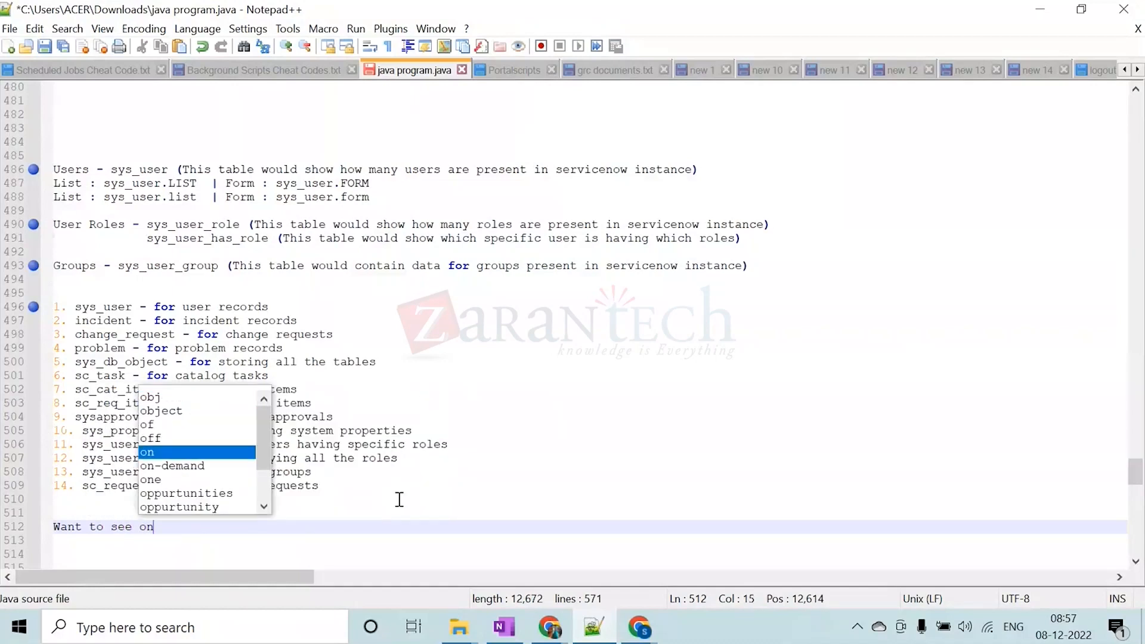
type("ly acti")
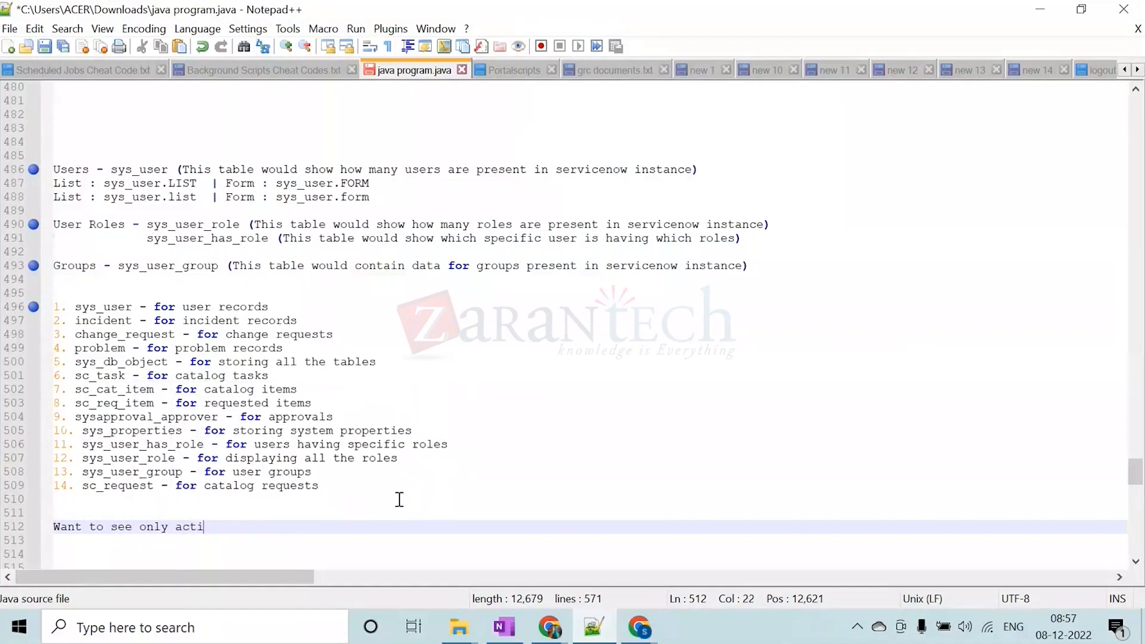
type("ve users ?")
Return to the ServiceNow Users list, show only records matching Active = true, and check the record count
left_click(1040, 7)
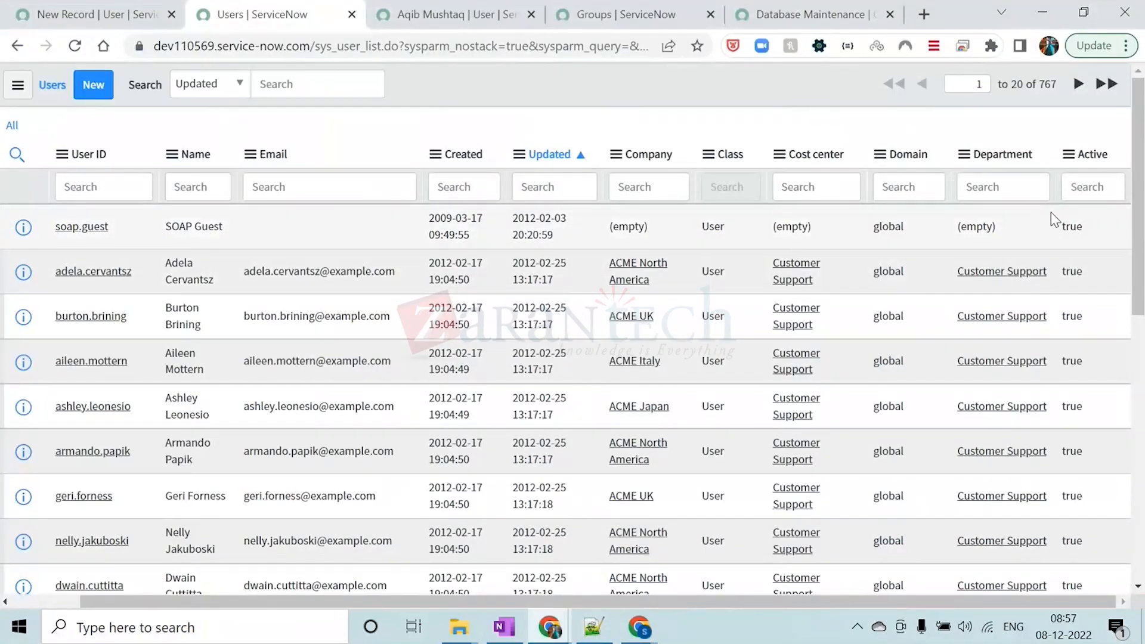
right_click(1073, 226)
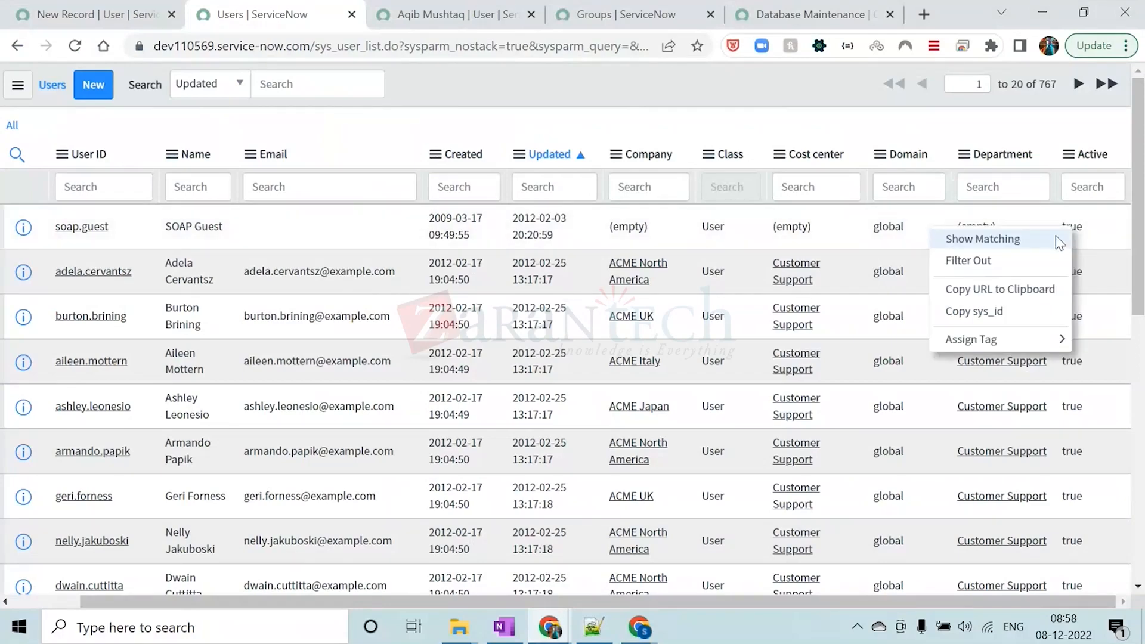
left_click(1035, 238)
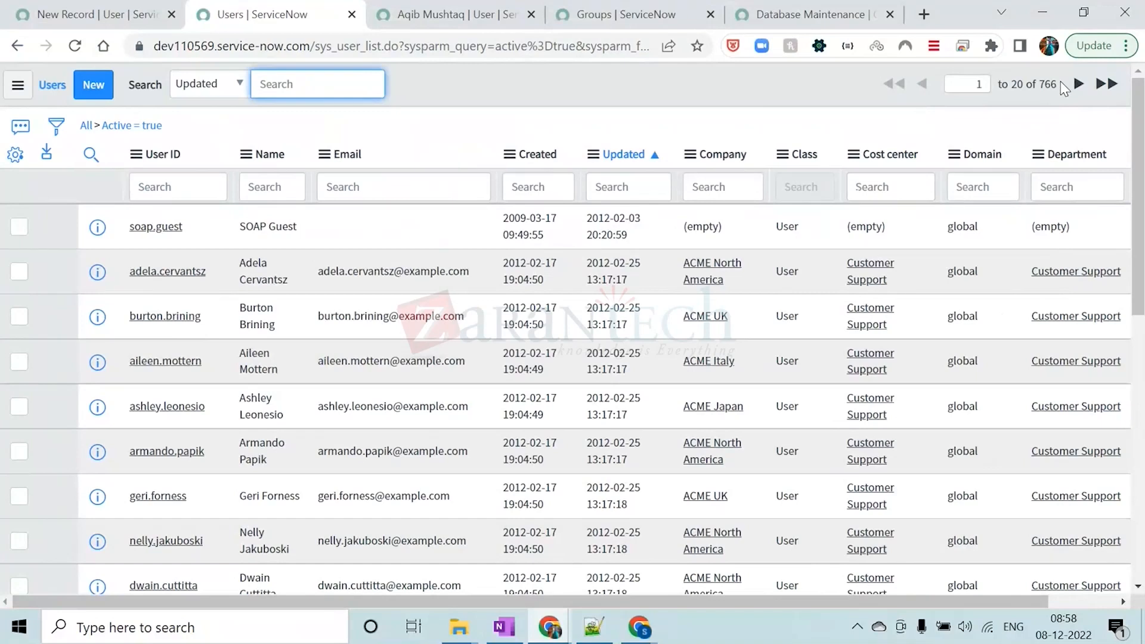
left_click_drag(1060, 83, 1041, 83)
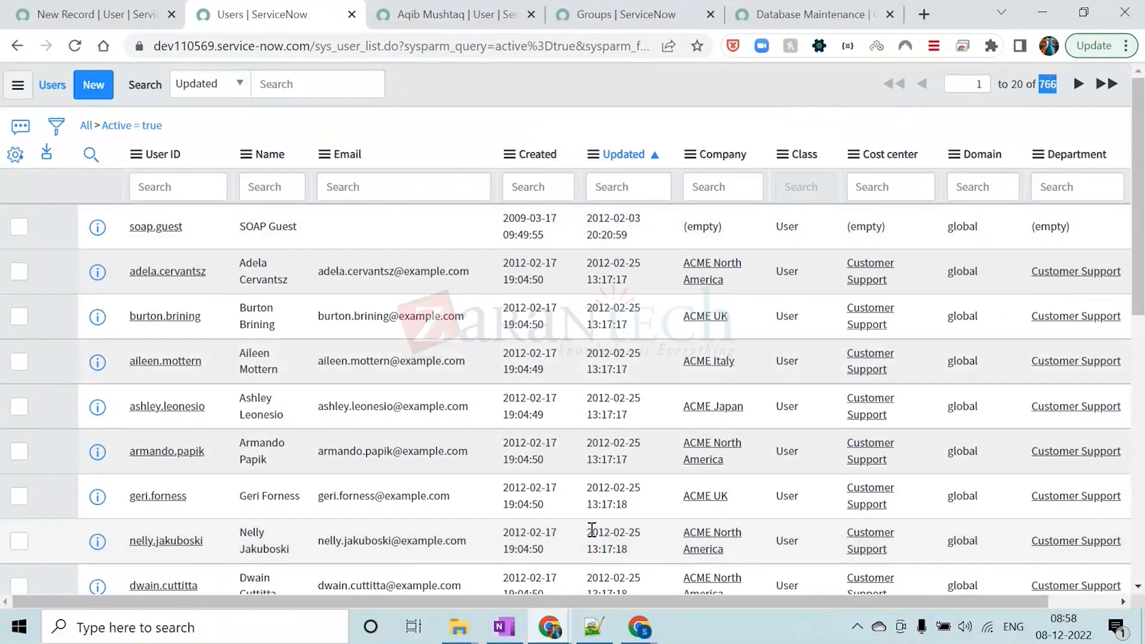
Set Active to false for seven consecutive users, starting at the third row of the filtered list, in one multi-row edit
left_click_drag(653, 602, 731, 601)
scroll(1049, 266, "down", 1)
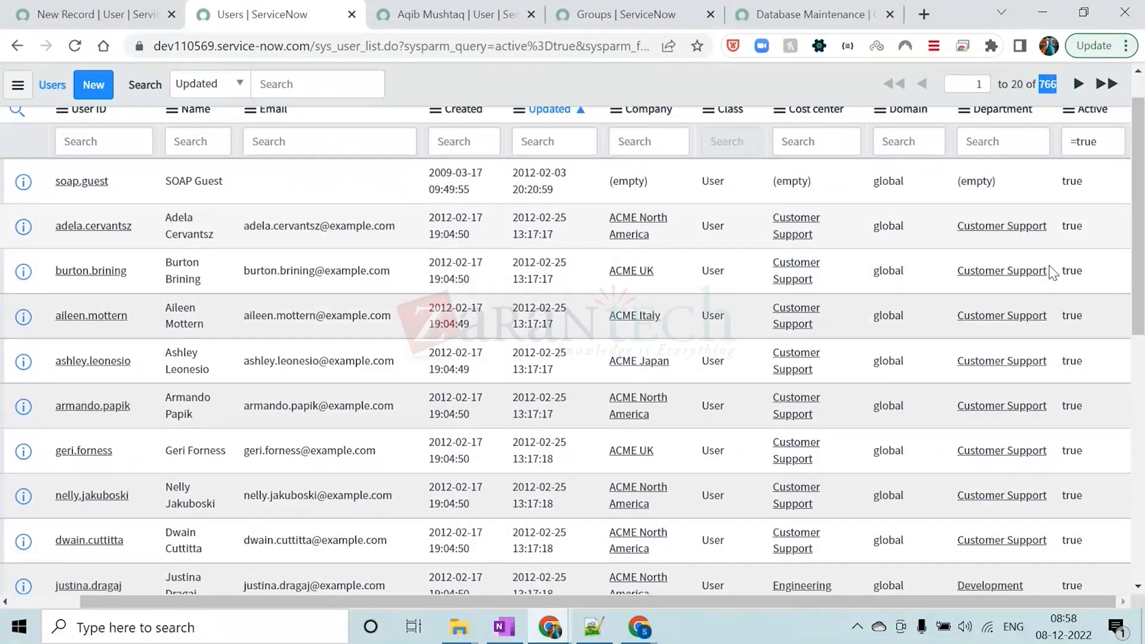
scroll(1048, 266, "up", 1)
double_click(1094, 311)
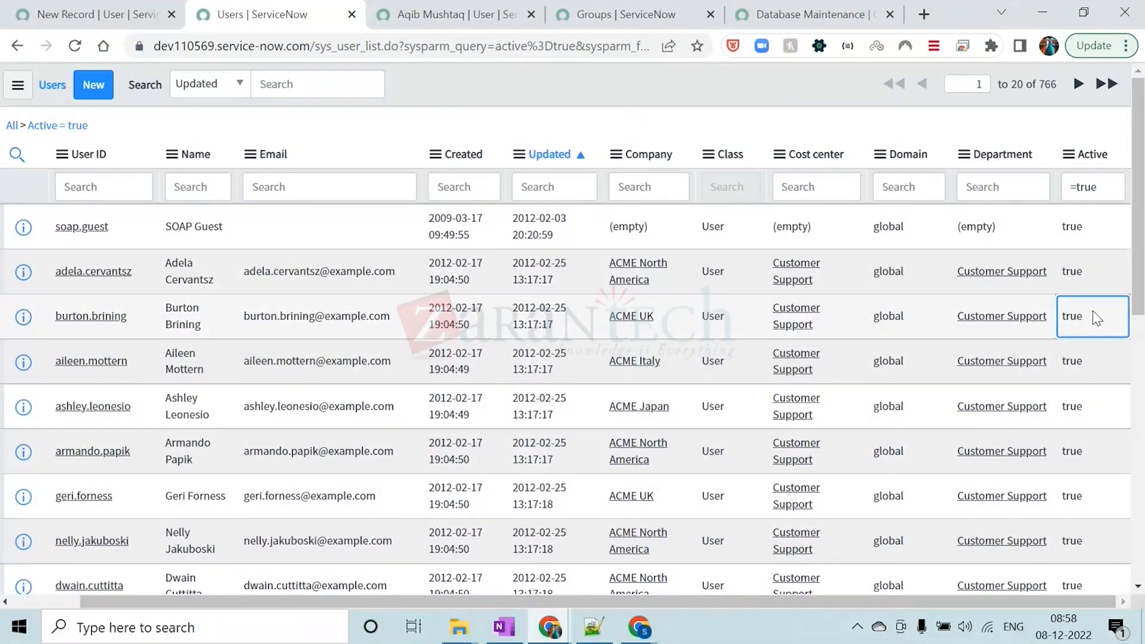
key("shift+Down")
key("shift+Down")
key("shift+Down")
key("shift+Down")
key("shift+Down")
key("shift+Down")
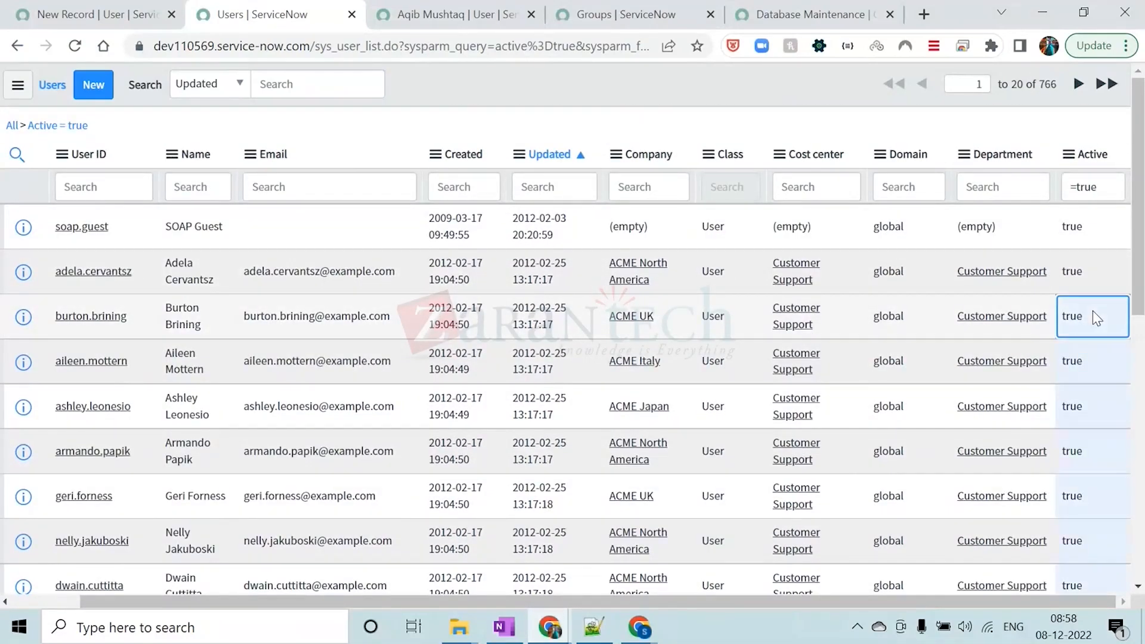
double_click(1092, 310)
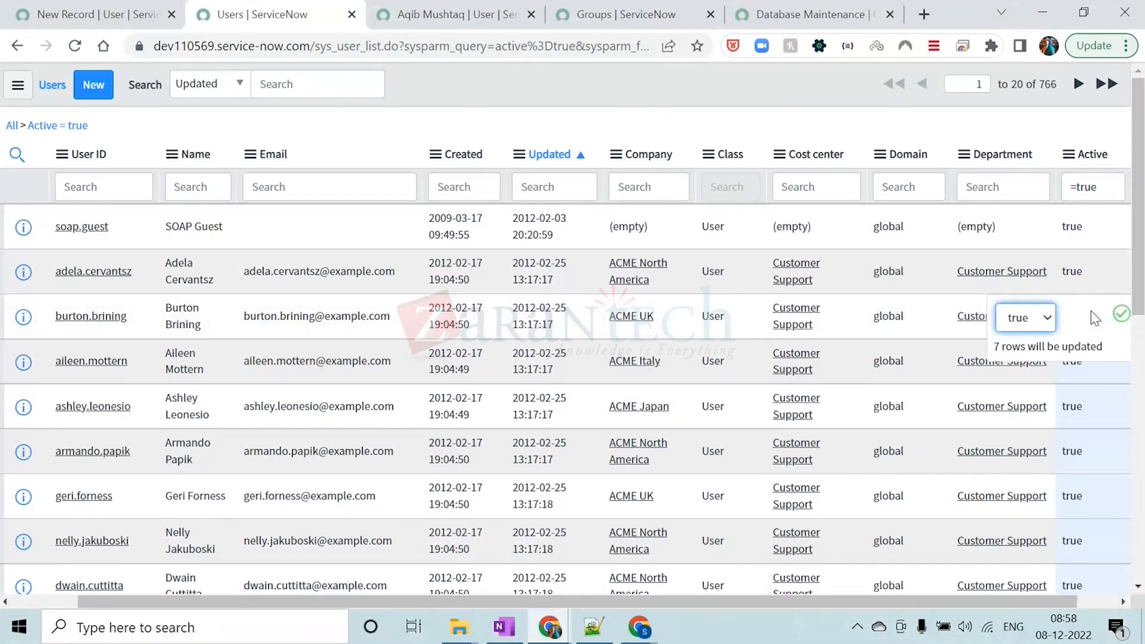
left_click(1043, 319)
left_click(1021, 356)
left_click(1120, 314)
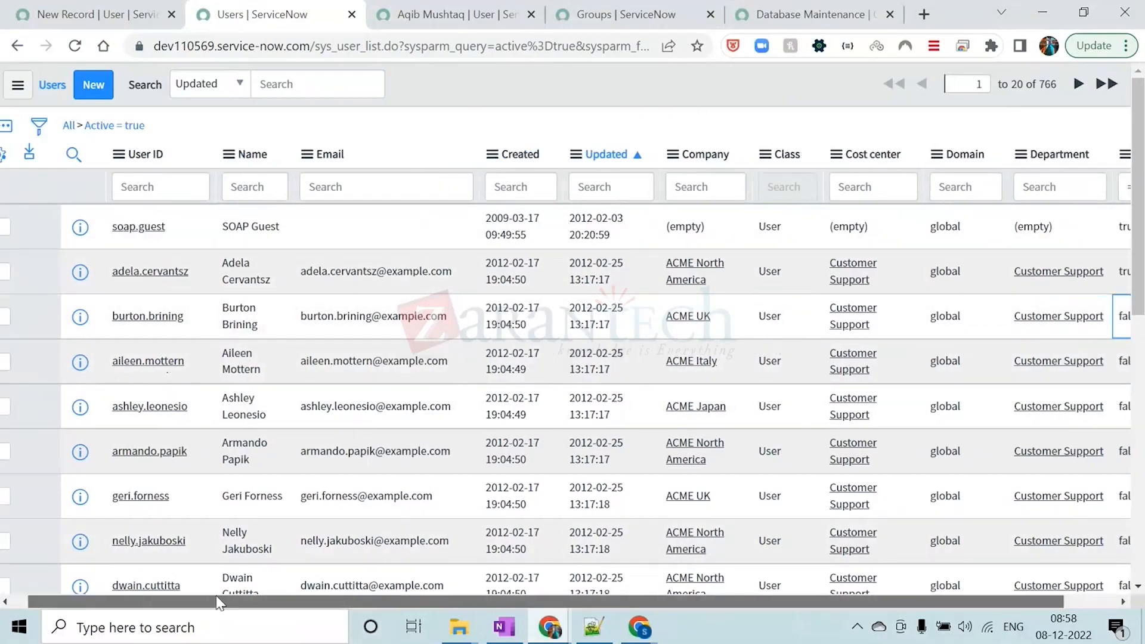
Clear the Active = true filter to list all users and check the total record count
left_click(87, 125)
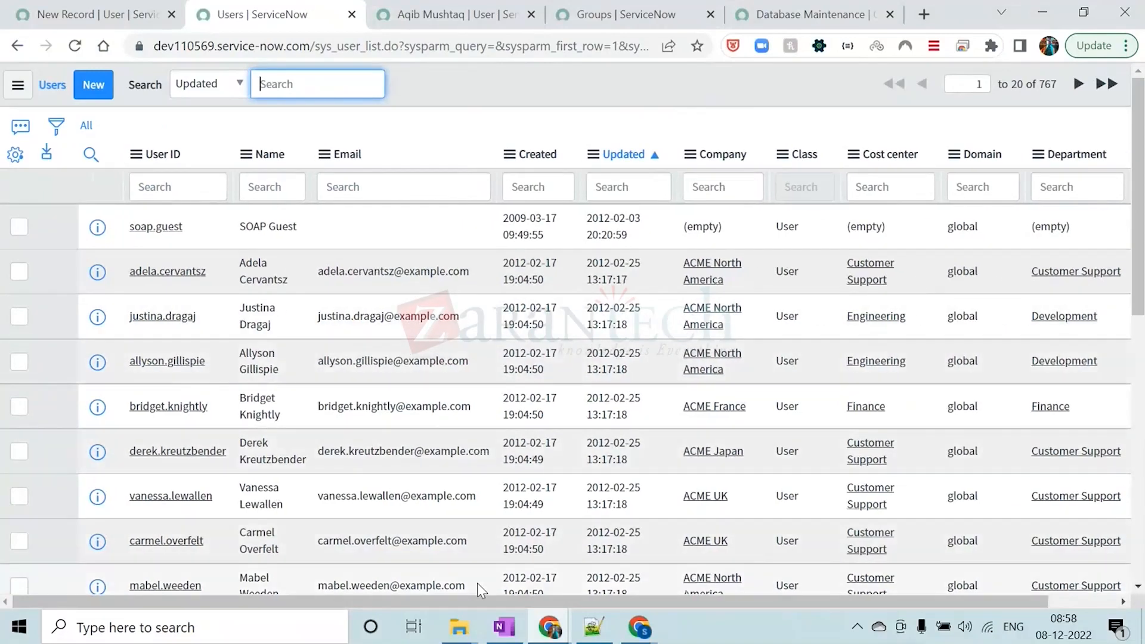
left_click_drag(472, 599, 731, 614)
left_click(757, 88)
left_click_drag(1057, 85, 1042, 84)
left_click(781, 92)
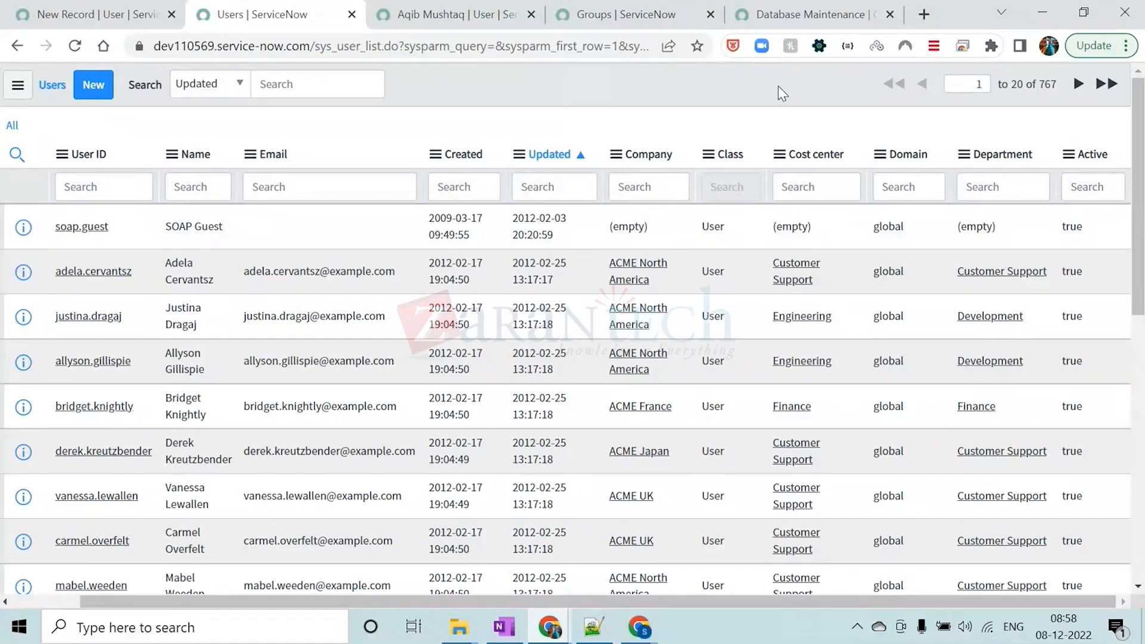
Show only the users matching Active = true and check the record count
right_click(1073, 230)
left_click(1008, 246)
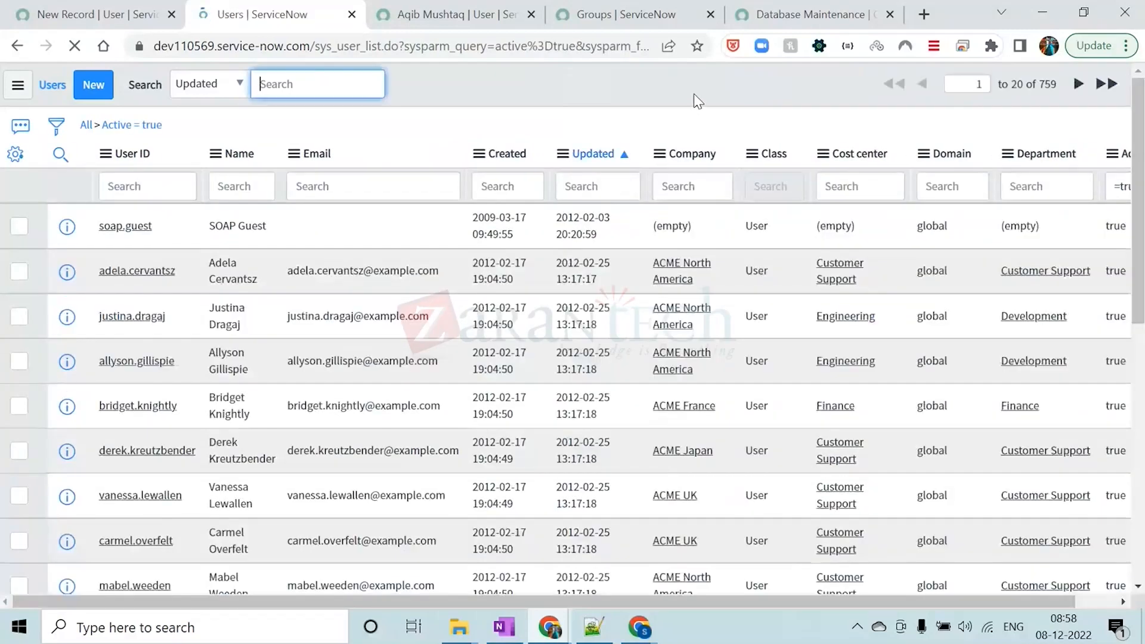
left_click_drag(1061, 81, 1043, 83)
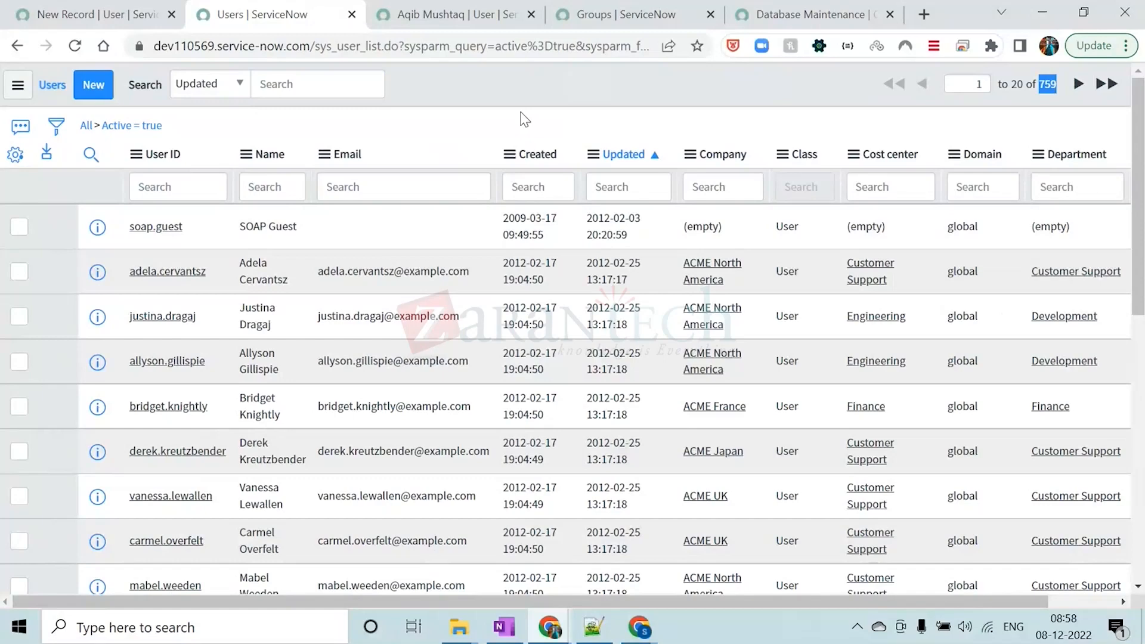
left_click(525, 83)
Remove the active-users filter, look at the last page of all users, and sort the list by Active in ascending order
left_click(86, 125)
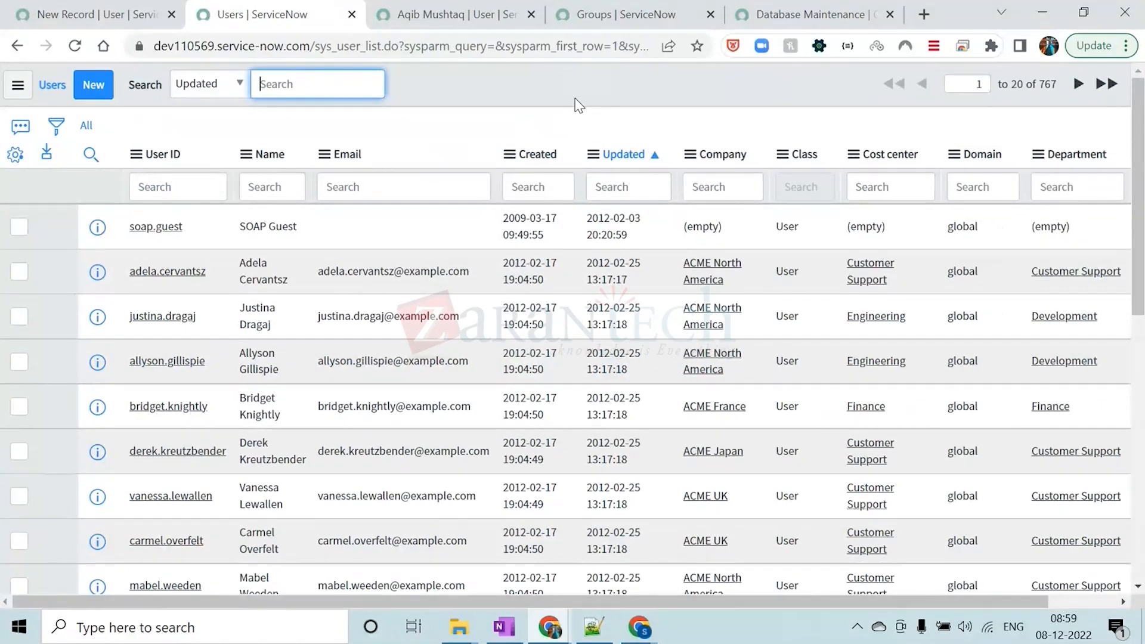
left_click(491, 89)
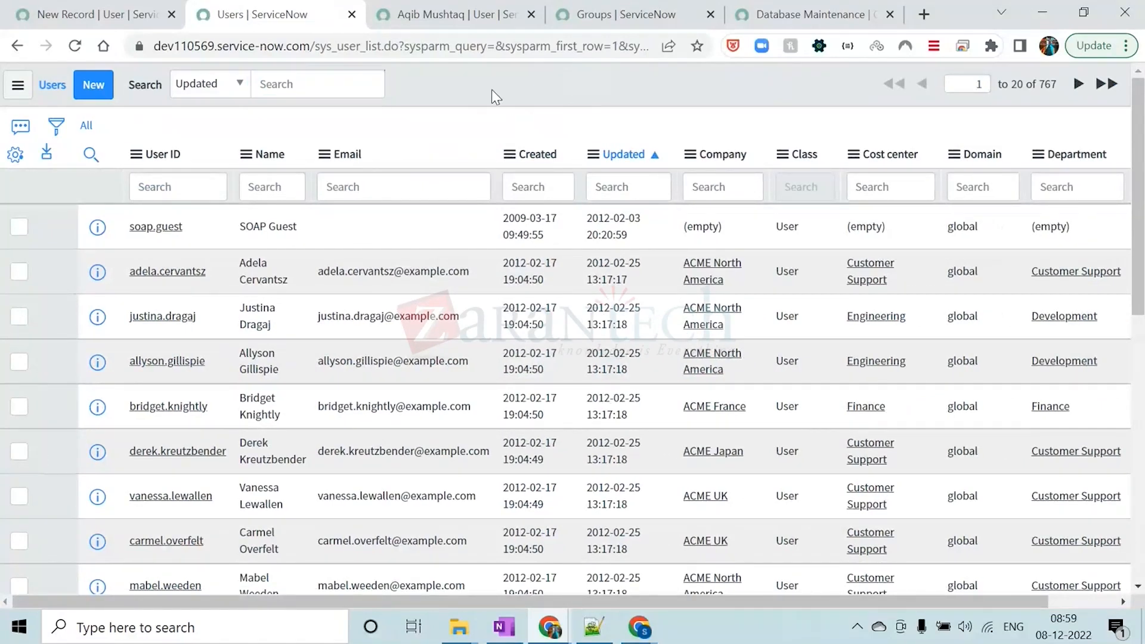
scroll(613, 590, "right", 2)
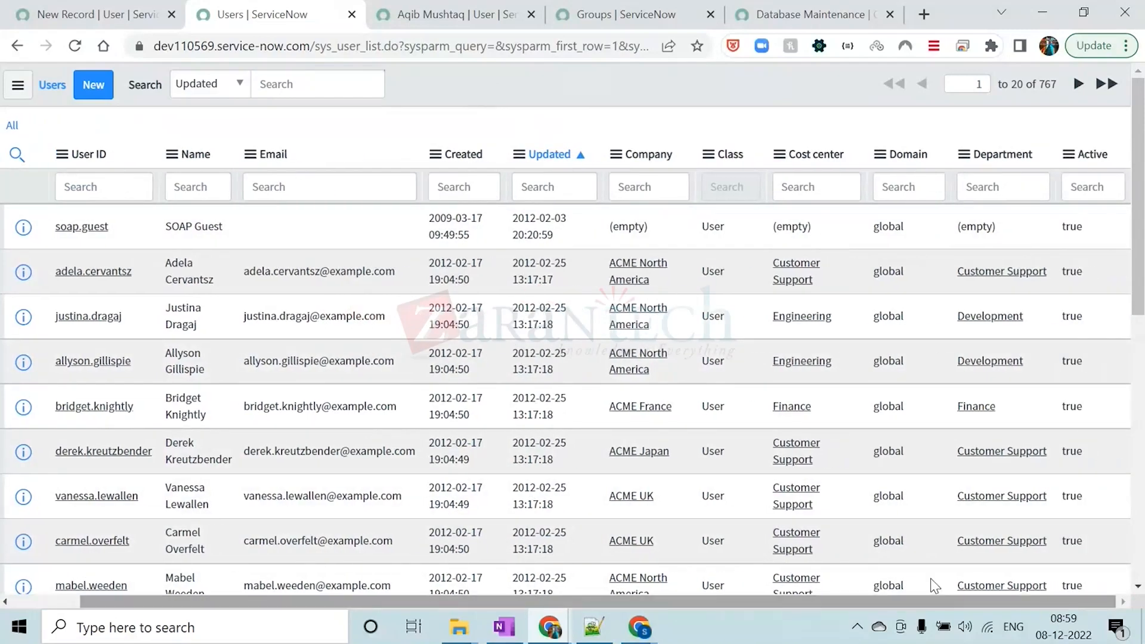
scroll(1078, 400, "down", 10)
left_click(1037, 534)
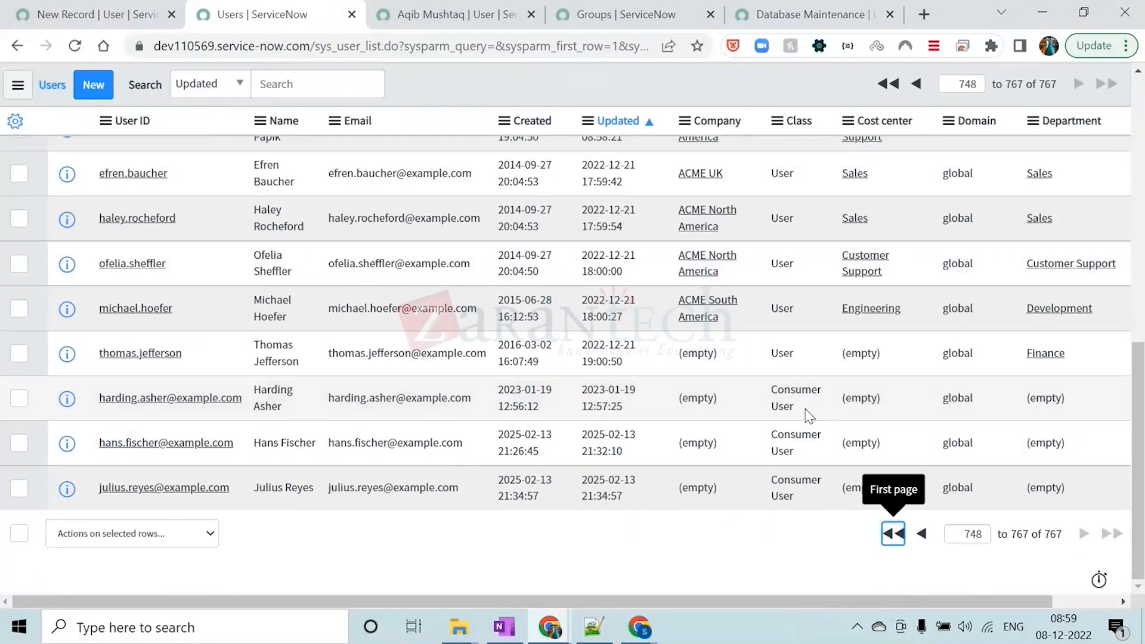
left_click(893, 534)
left_click_drag(921, 603, 963, 603)
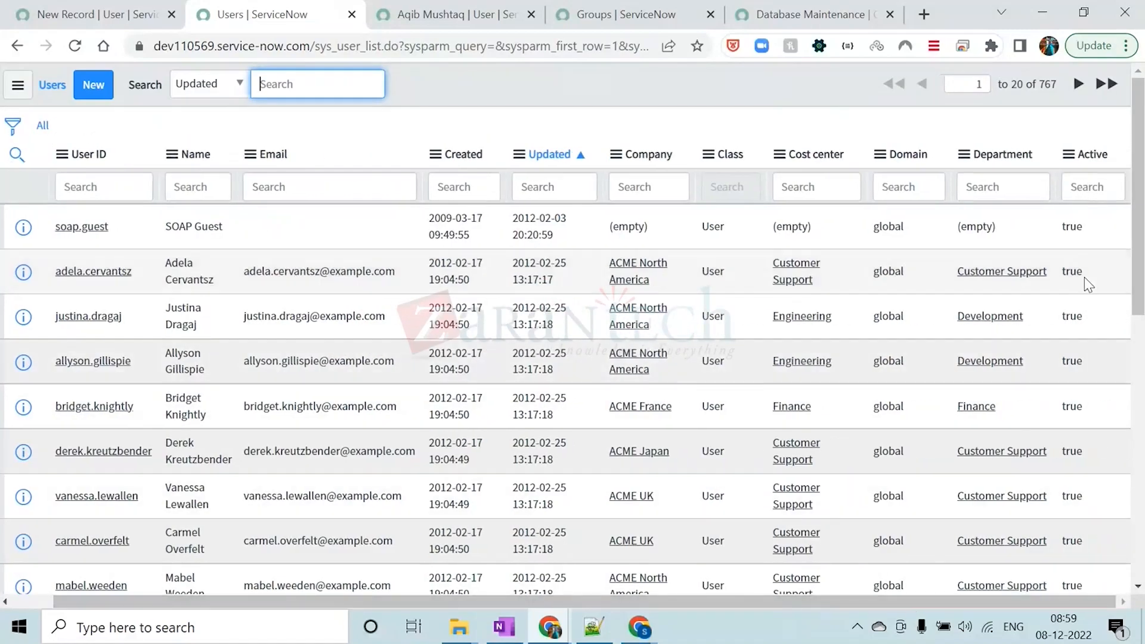
left_click(1087, 153)
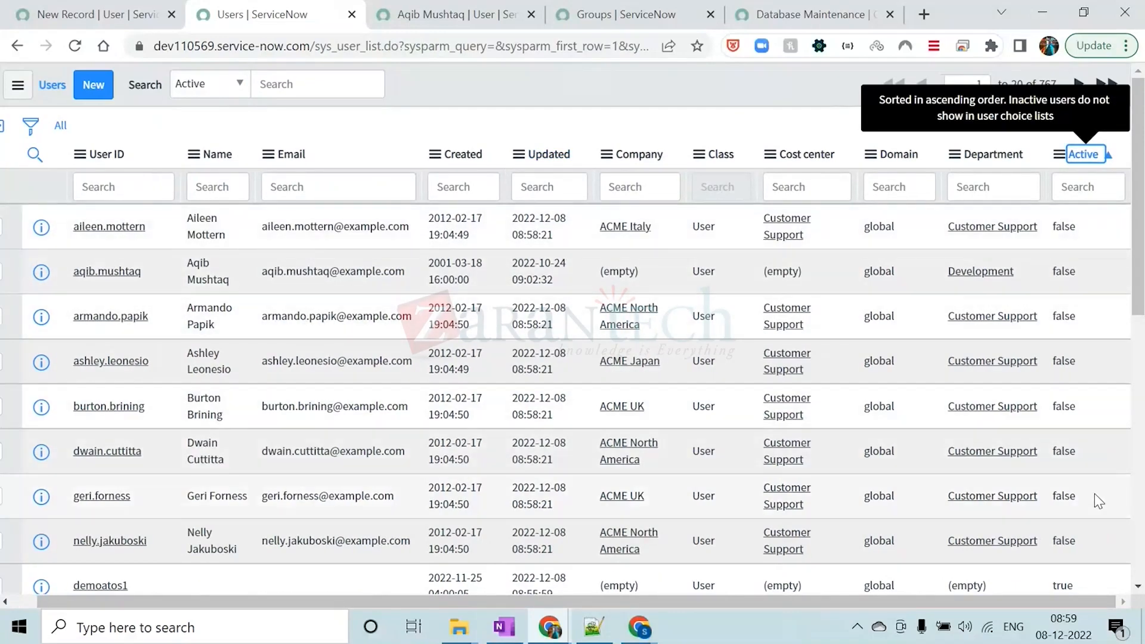
left_click(728, 91)
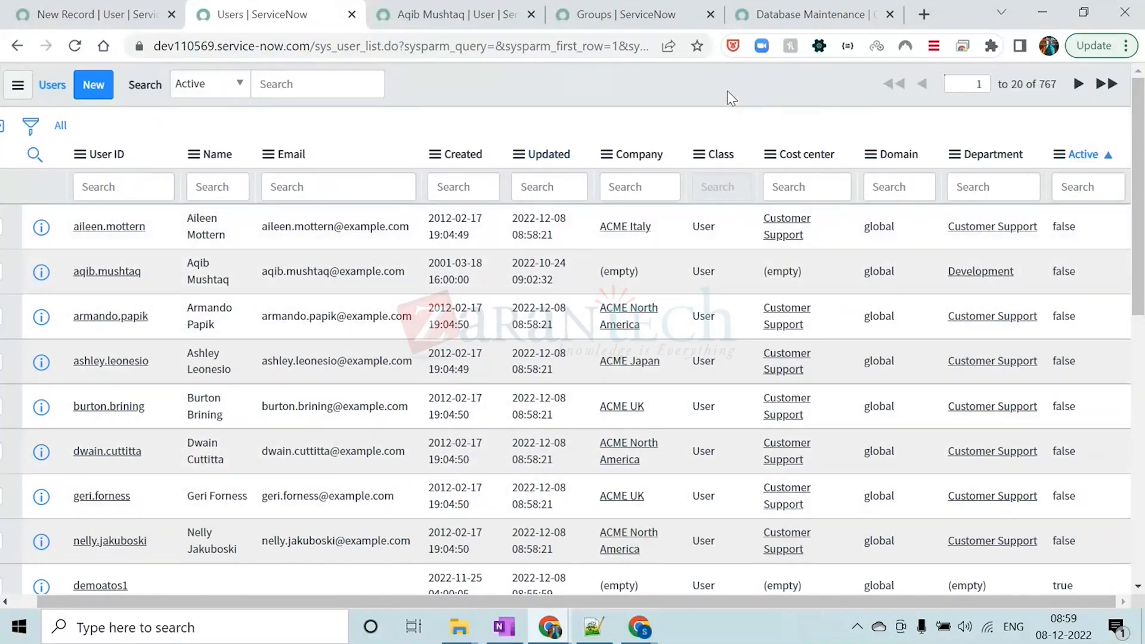
Show only the users matching Active = false from the sorted list and check the record count
right_click(1063, 224)
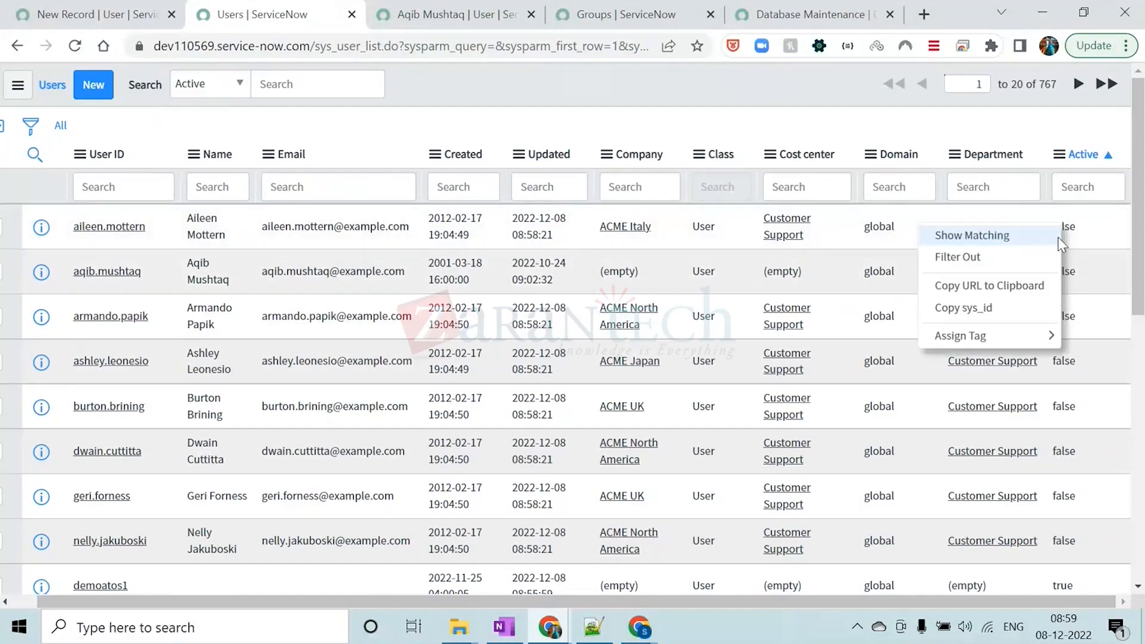
left_click(1027, 238)
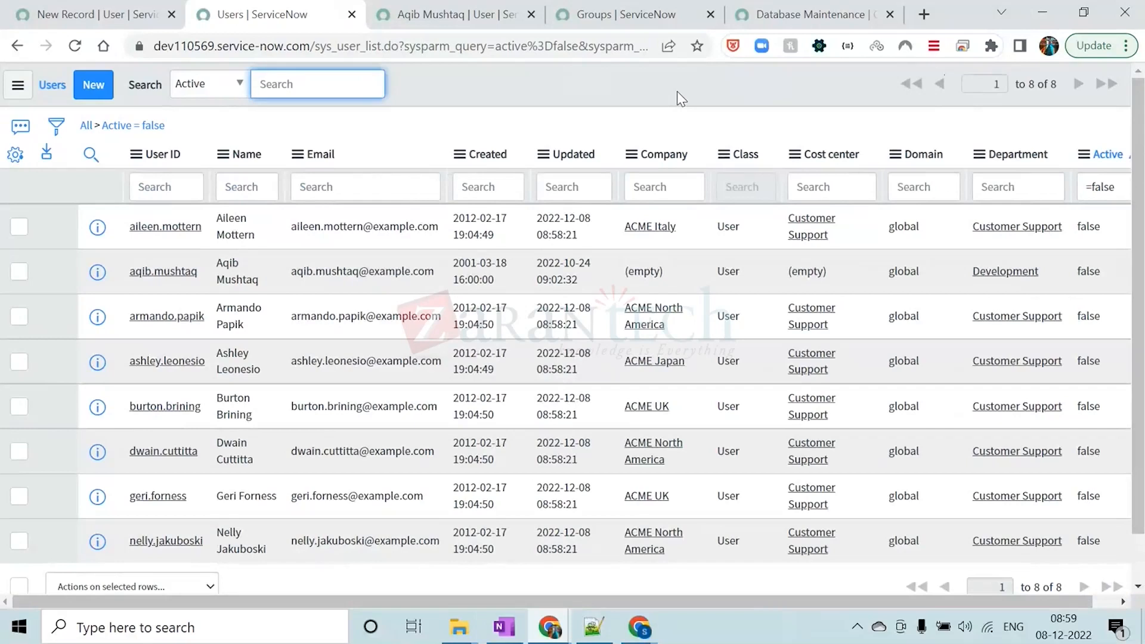
left_click_drag(1058, 84, 1032, 84)
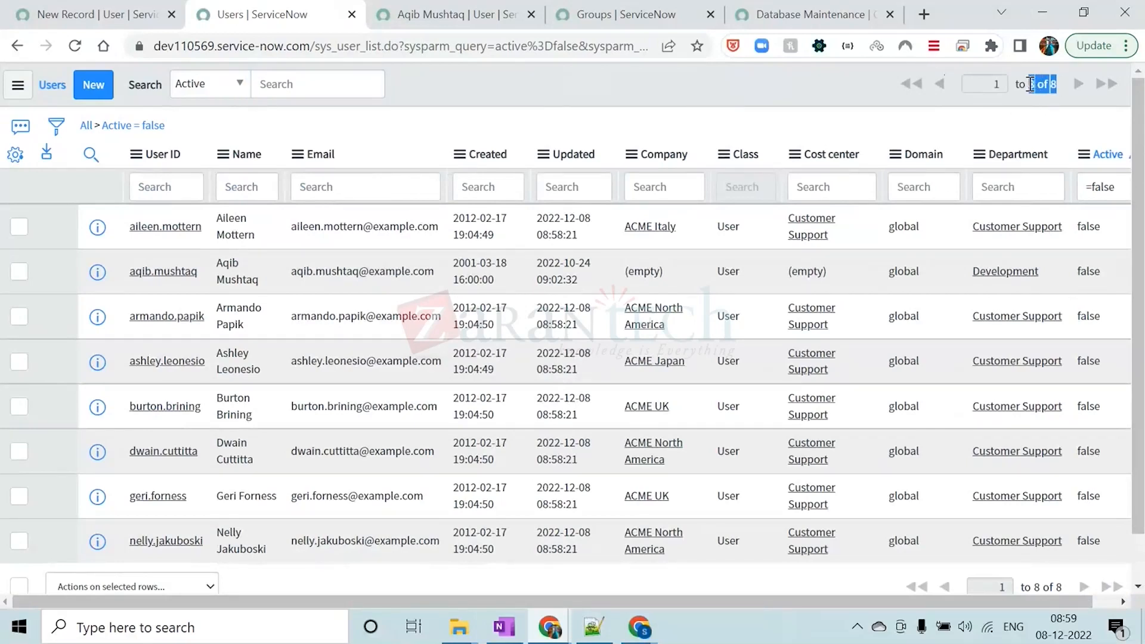
left_click(819, 93)
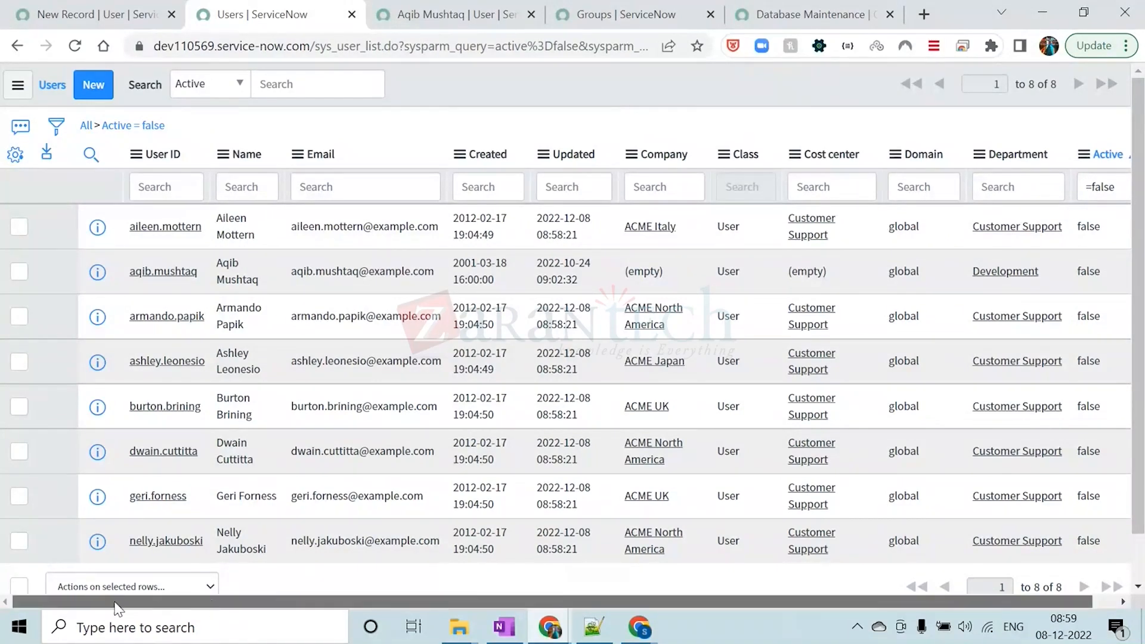
Clear the current filter, build the condition "Active is false" in the filter builder, run it and check the record count
left_click(87, 126)
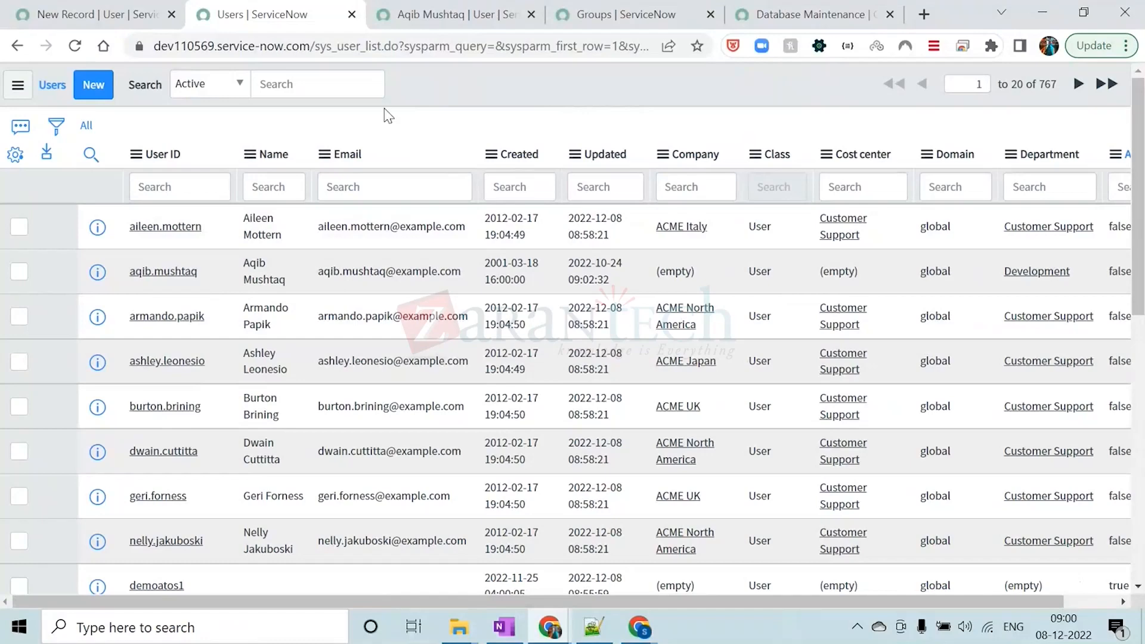
left_click(55, 125)
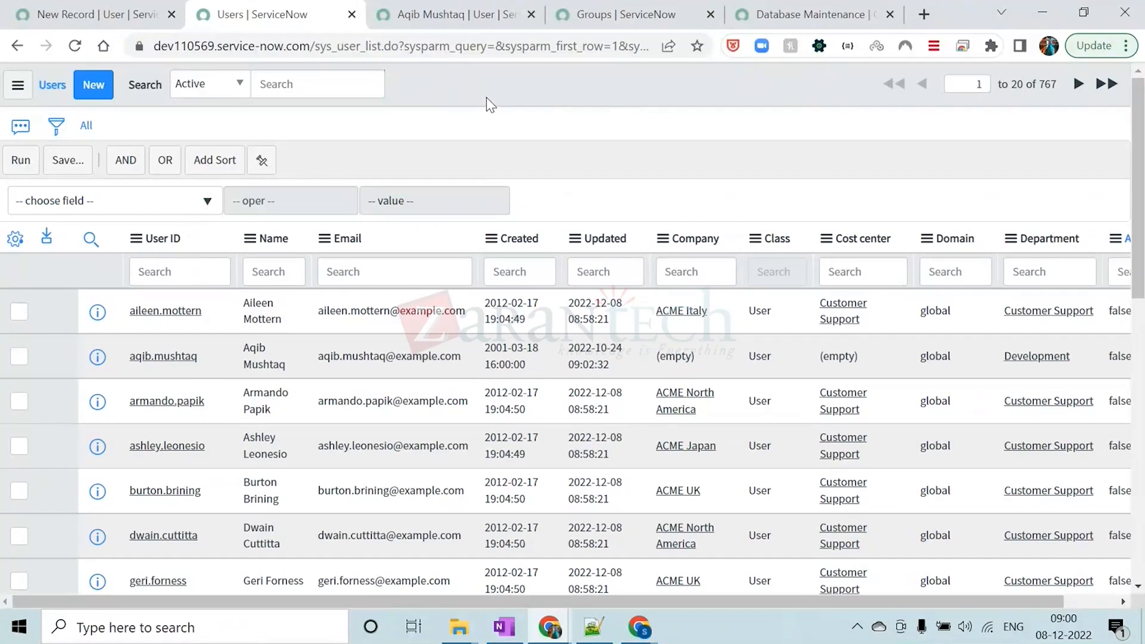
left_click(162, 203)
type("ac")
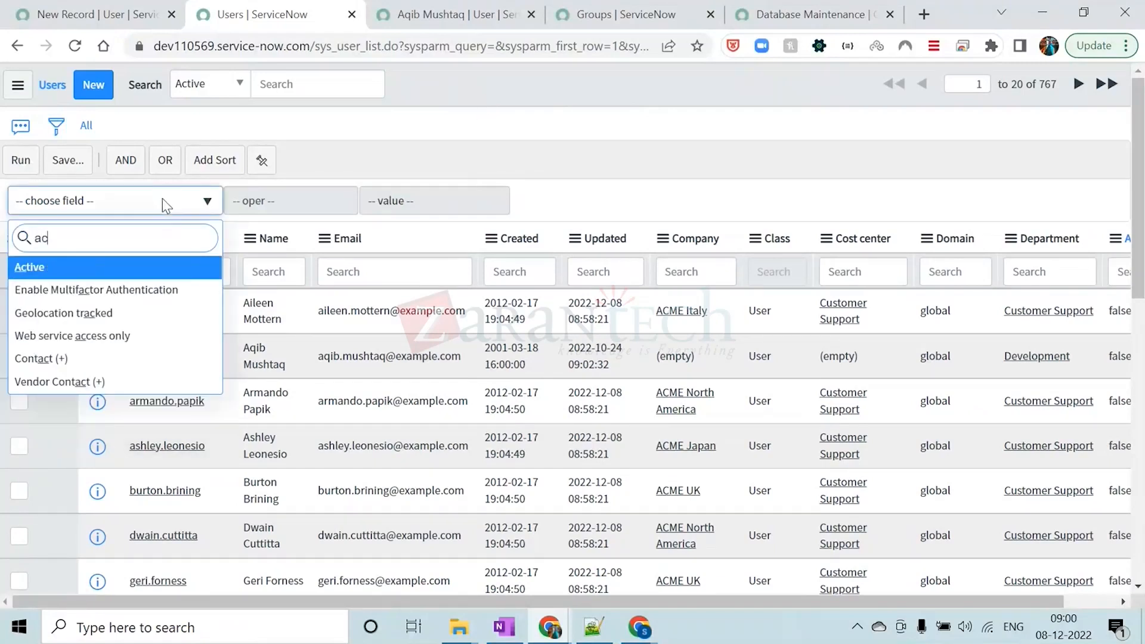
type("tive")
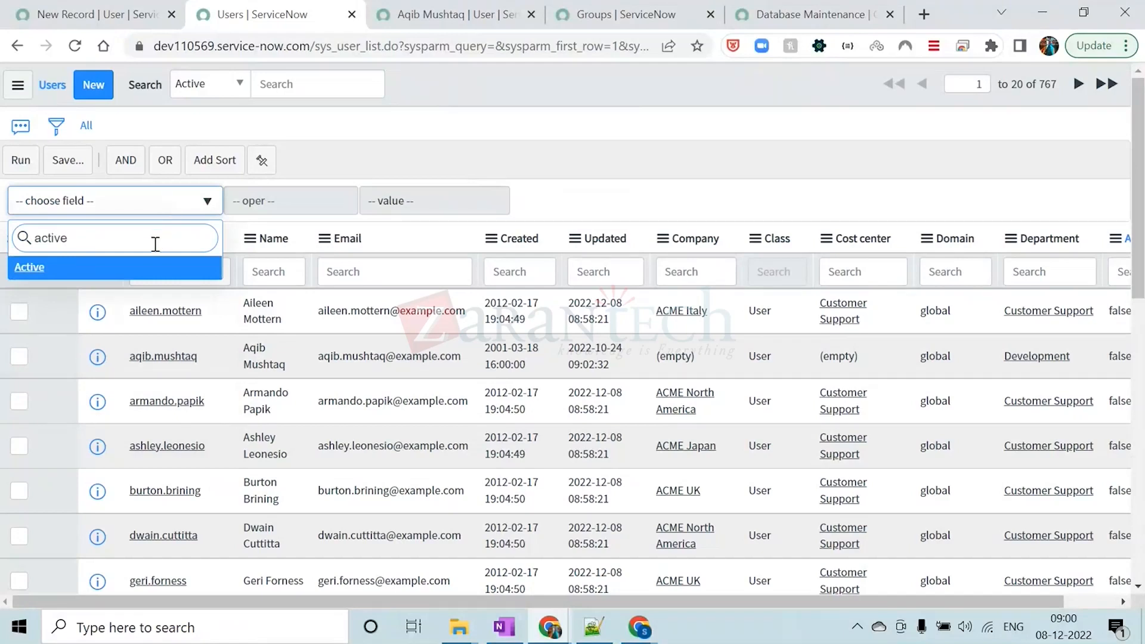
left_click(133, 273)
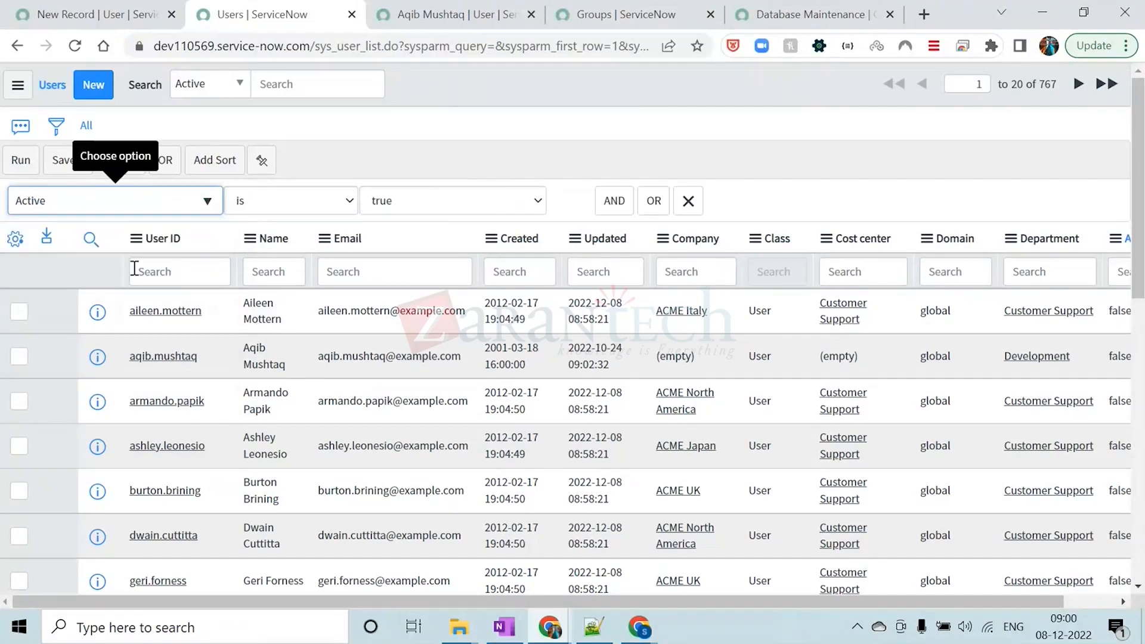
left_click(427, 203)
left_click(416, 236)
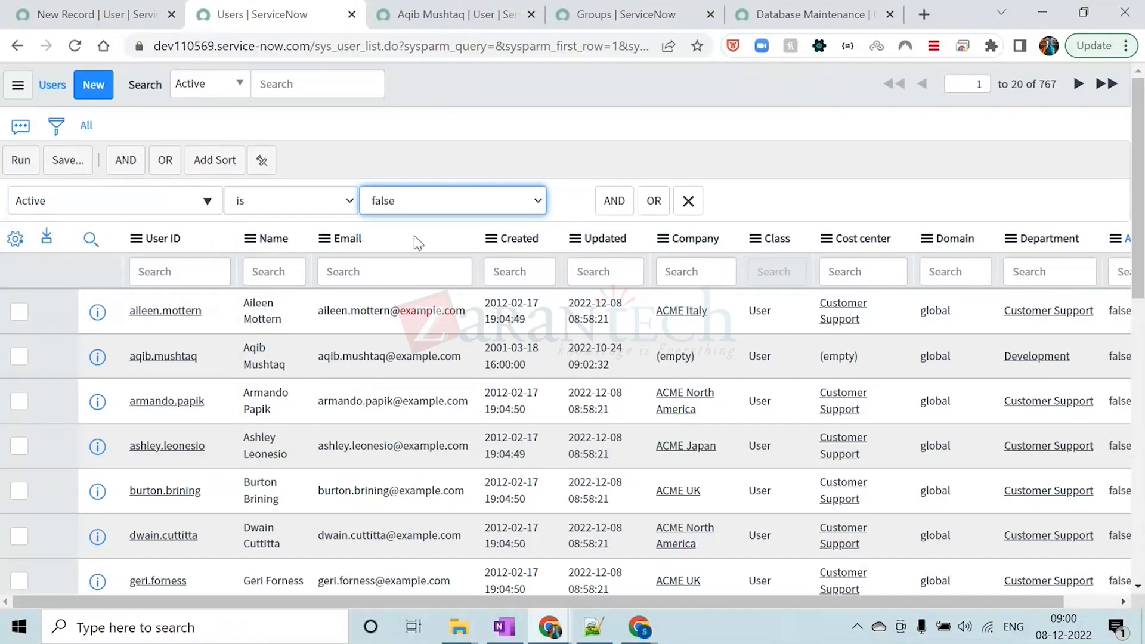
left_click(36, 167)
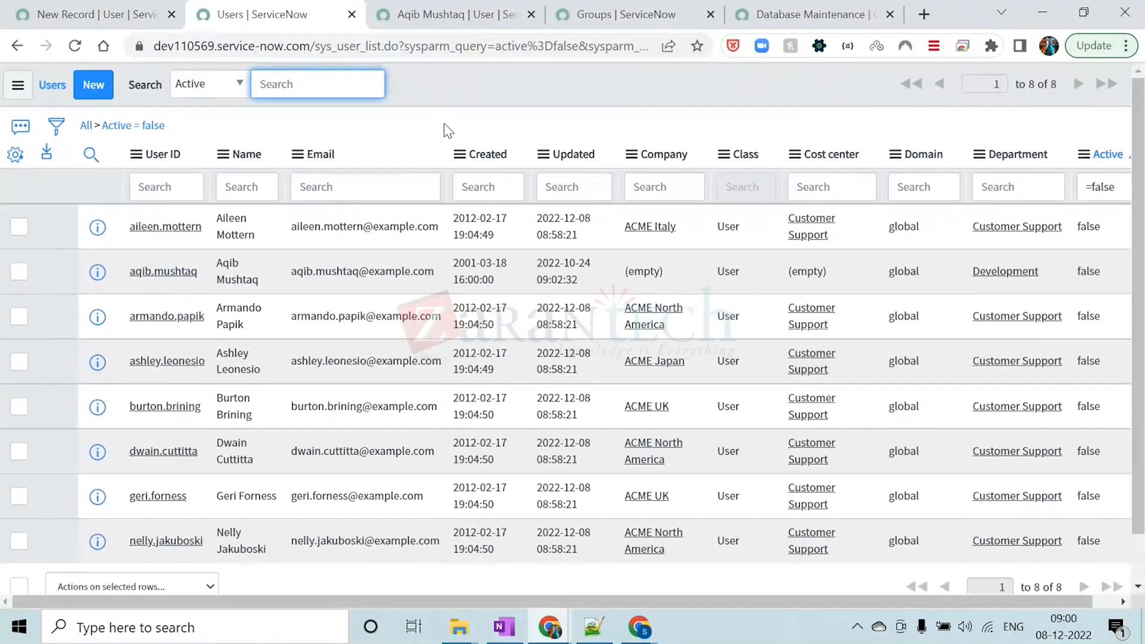
left_click_drag(1064, 84, 1026, 84)
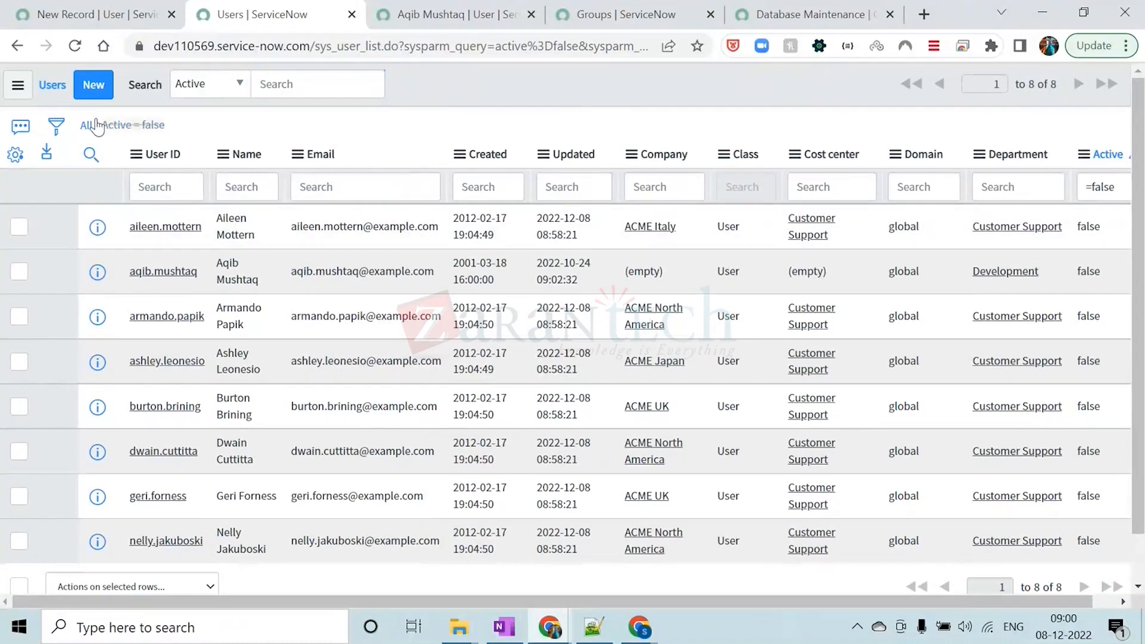
Change the filter condition to "Active is true", run it and check the record count
left_click(56, 125)
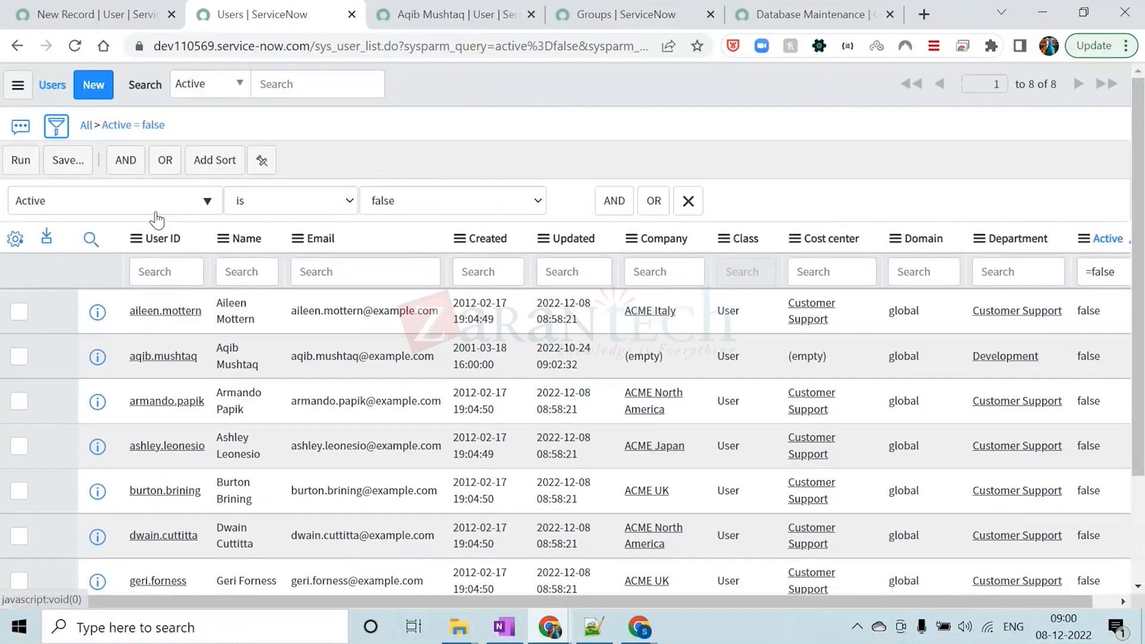
left_click(381, 206)
left_click(389, 225)
left_click(21, 160)
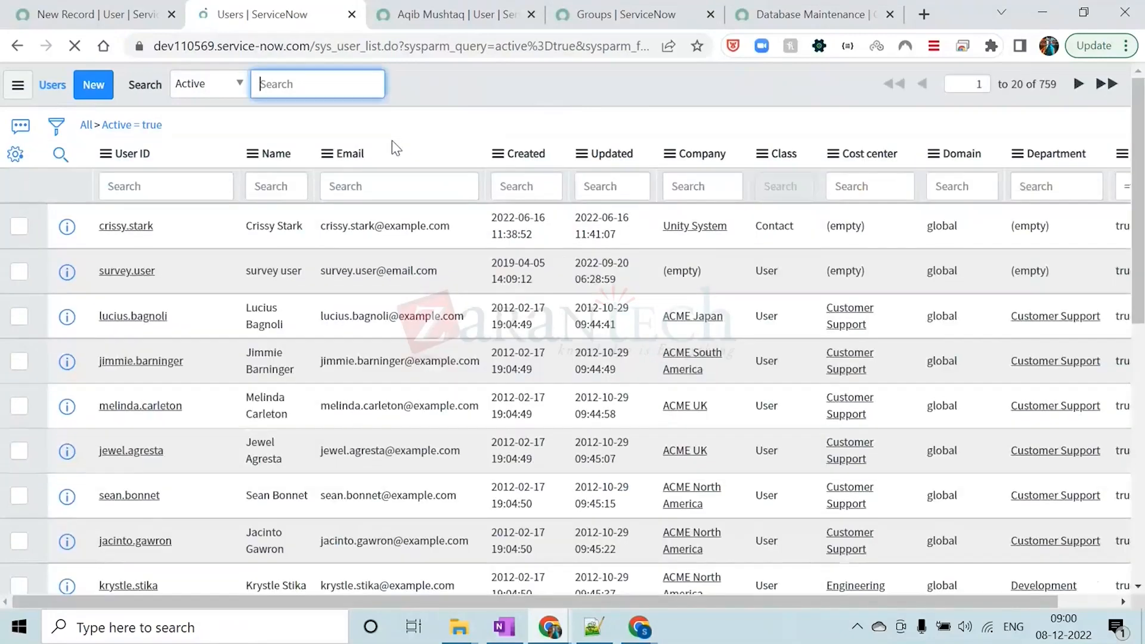
left_click_drag(1058, 84, 1040, 89)
left_click(572, 92)
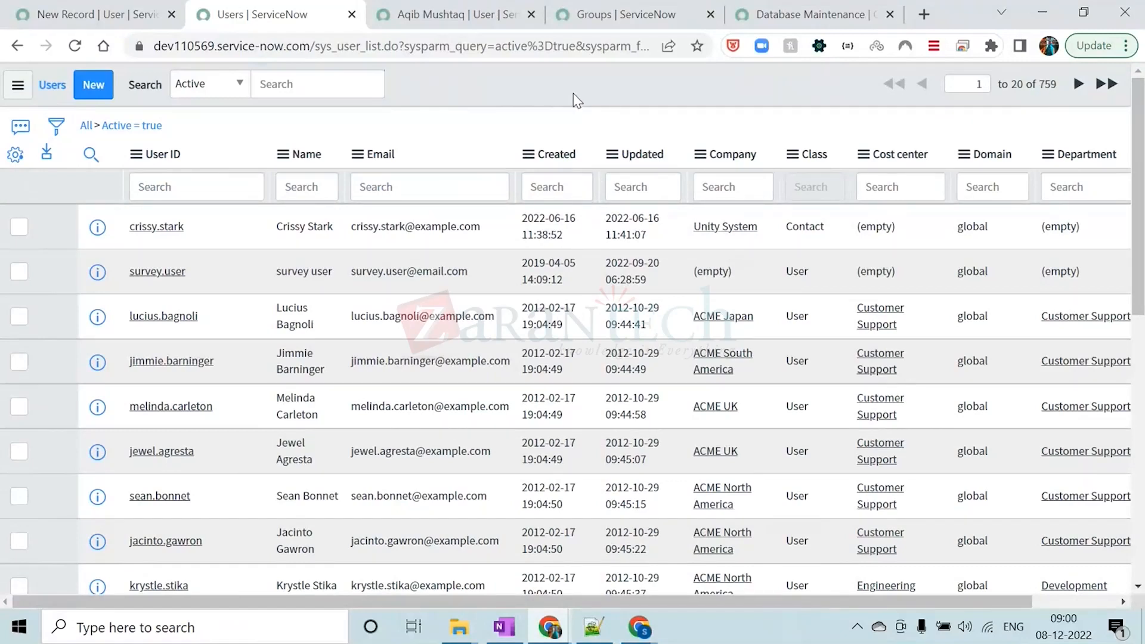
Clear the Active filter and show only the users matching an empty Company value
left_click(86, 125)
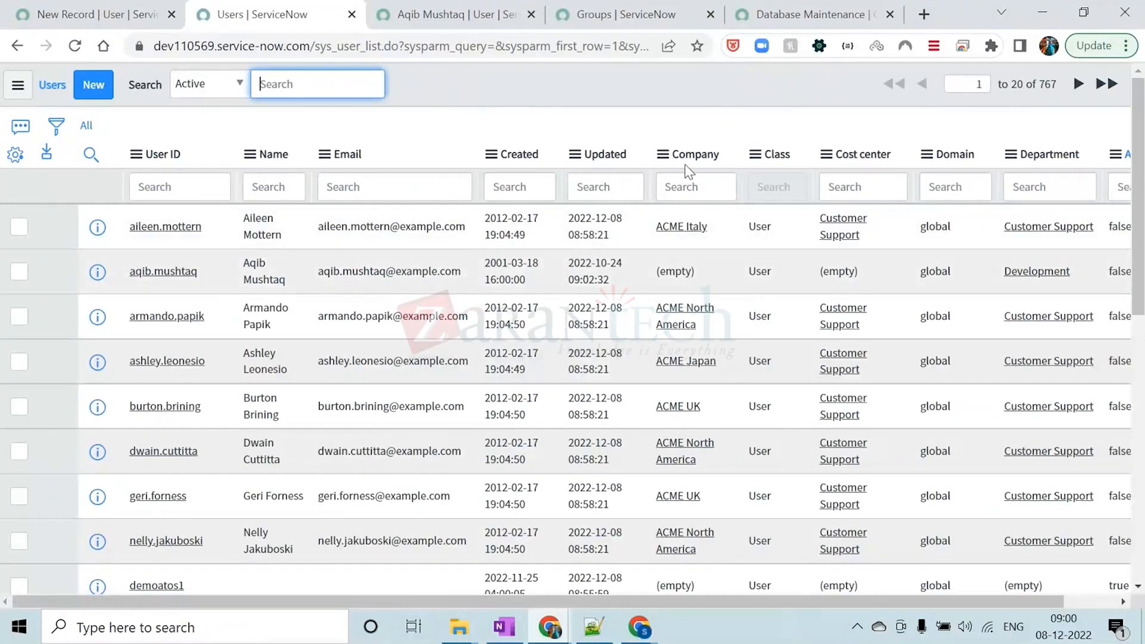
left_click(711, 225)
left_click_drag(694, 271, 656, 271)
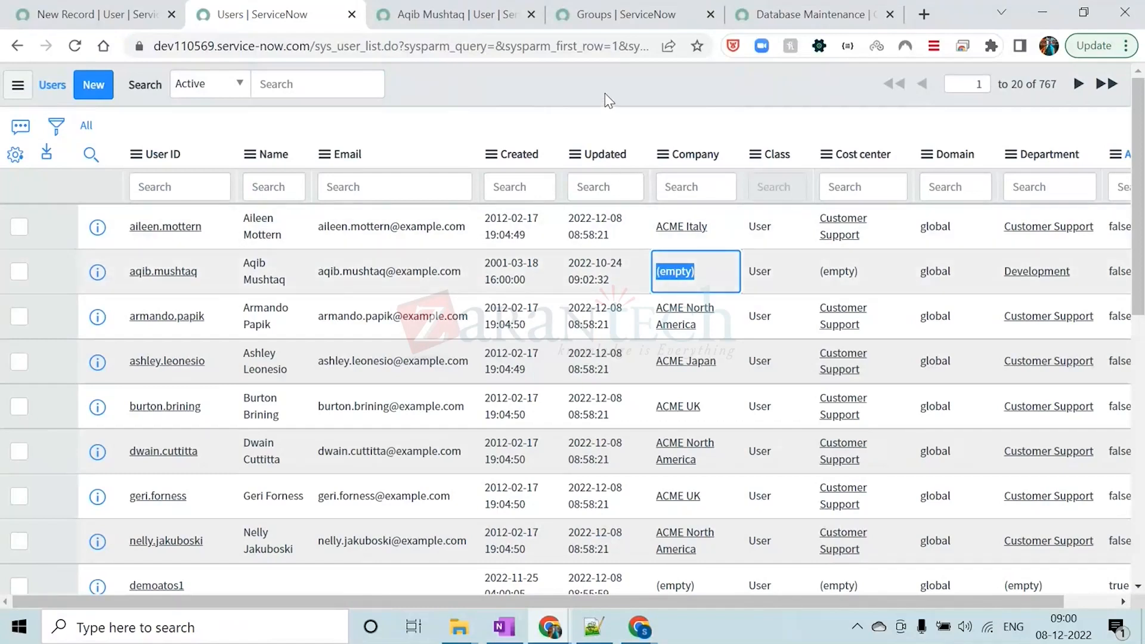
right_click(674, 270)
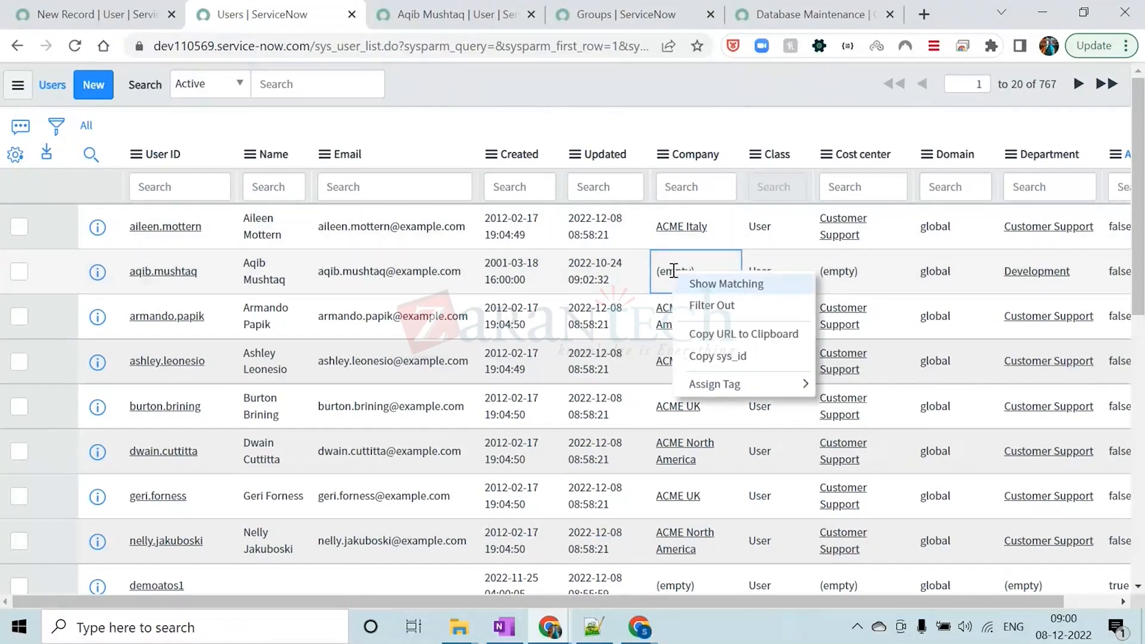
left_click(706, 291)
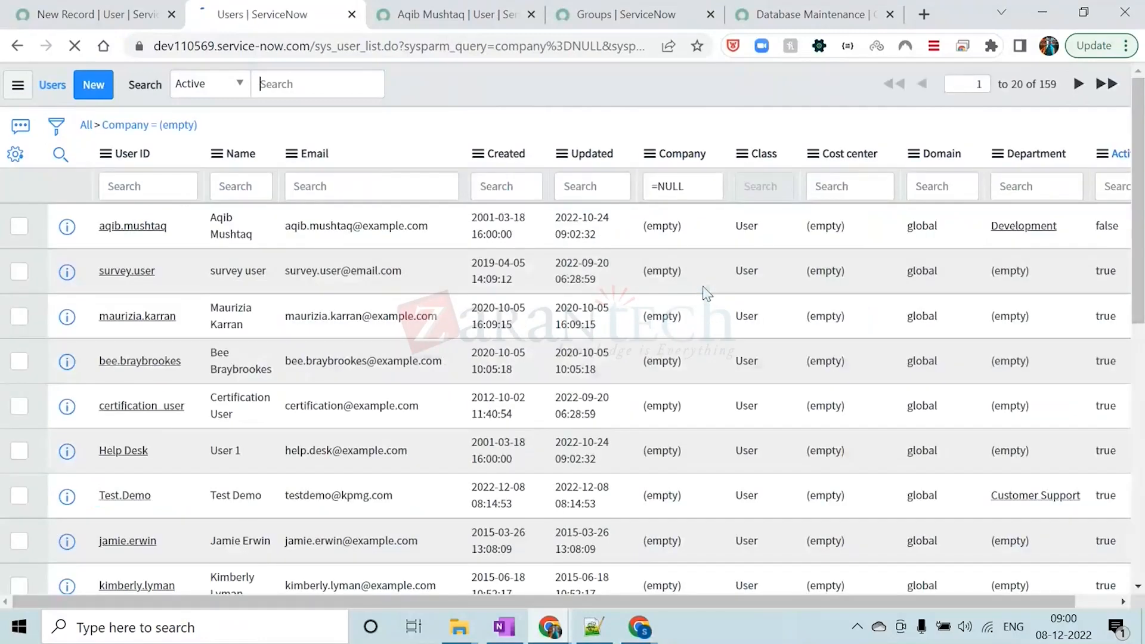
Check the record count of the users with an empty Company and look through the list
left_click_drag(1059, 84, 1040, 85)
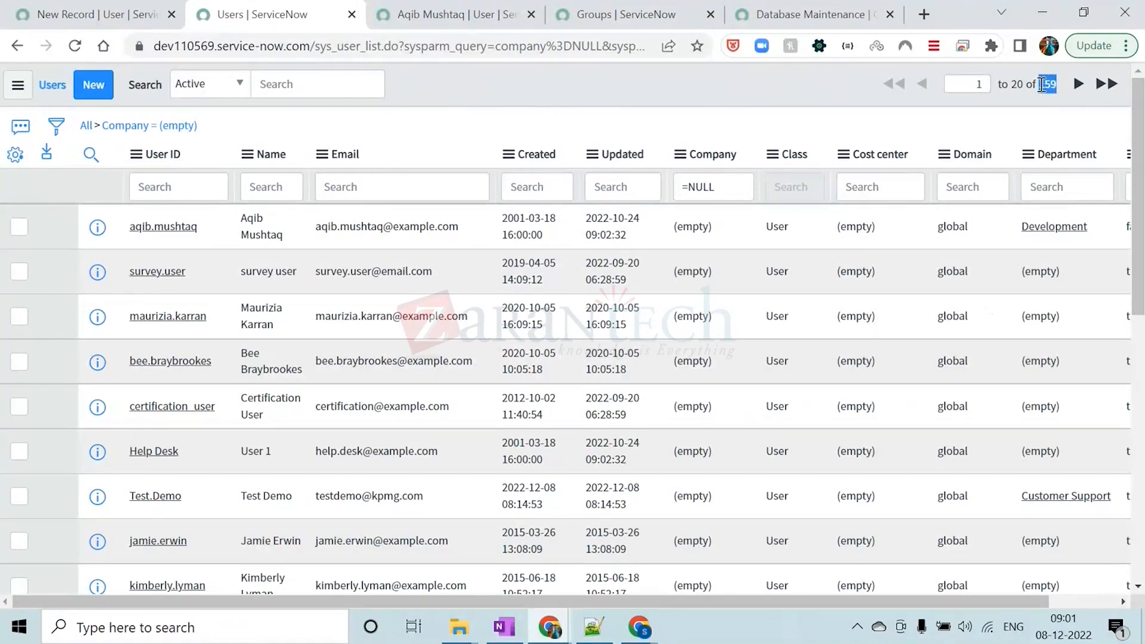
left_click(531, 95)
scroll(711, 312, "down", 4)
scroll(711, 313, "up", 4)
Clear the current filter, build the condition "Company is empty" in the filter builder, run it and check the record count
left_click(85, 125)
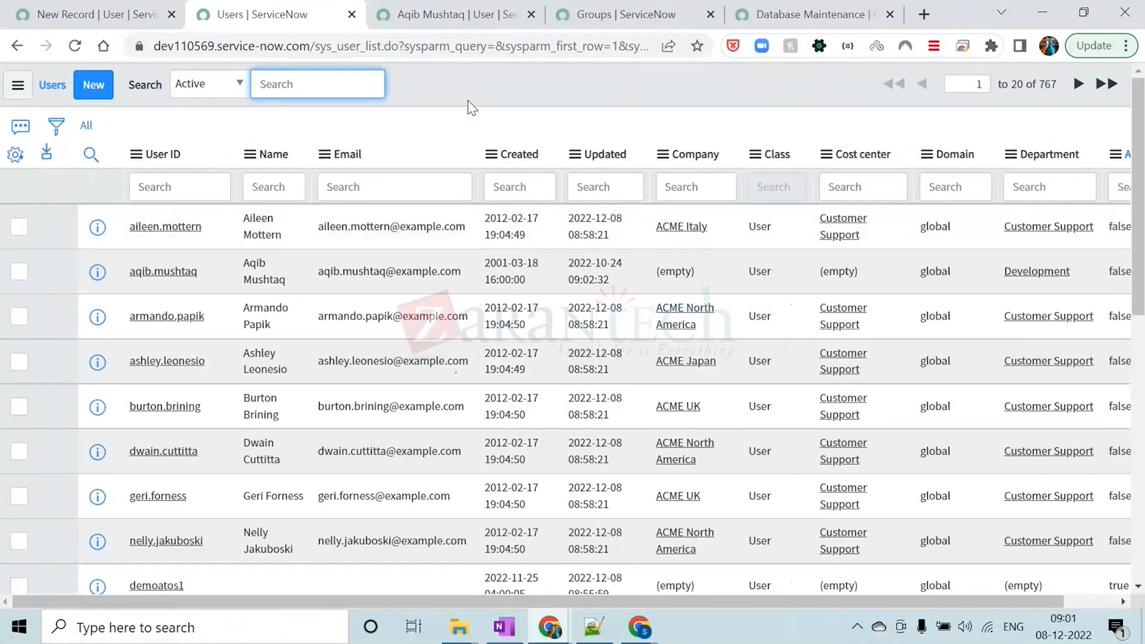
left_click(56, 126)
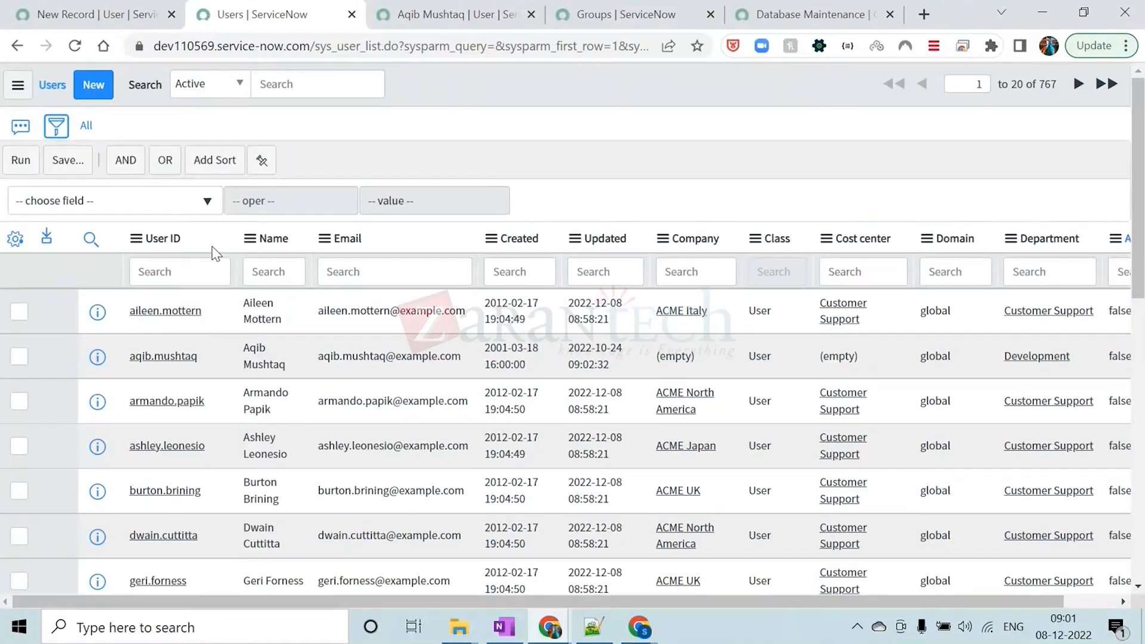
left_click(173, 203)
type("compa")
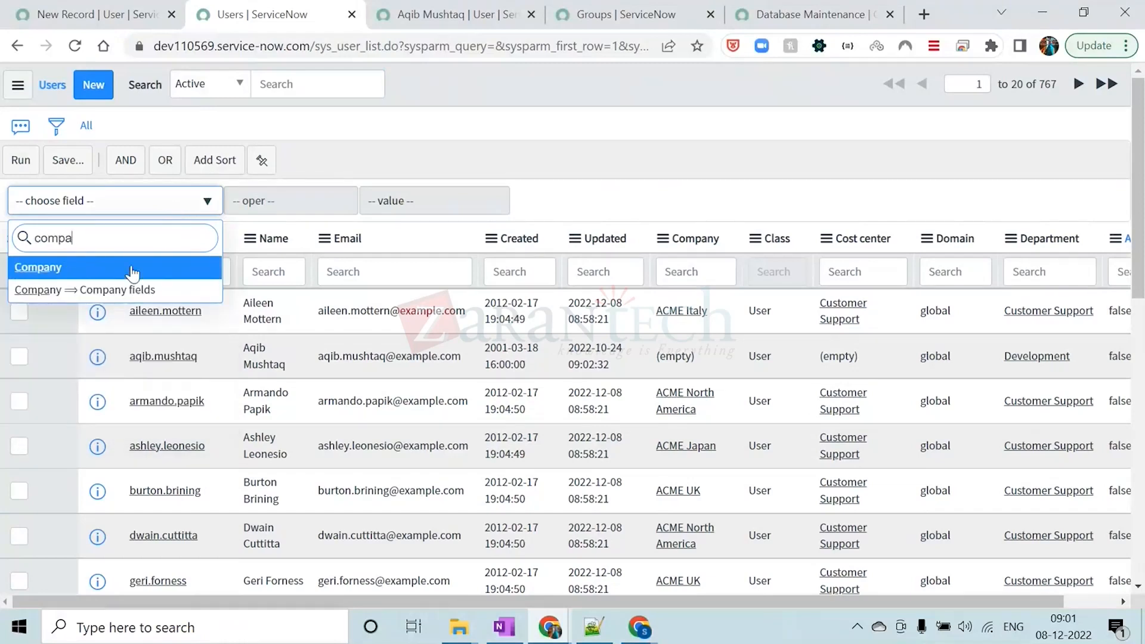
key("Return")
left_click(290, 203)
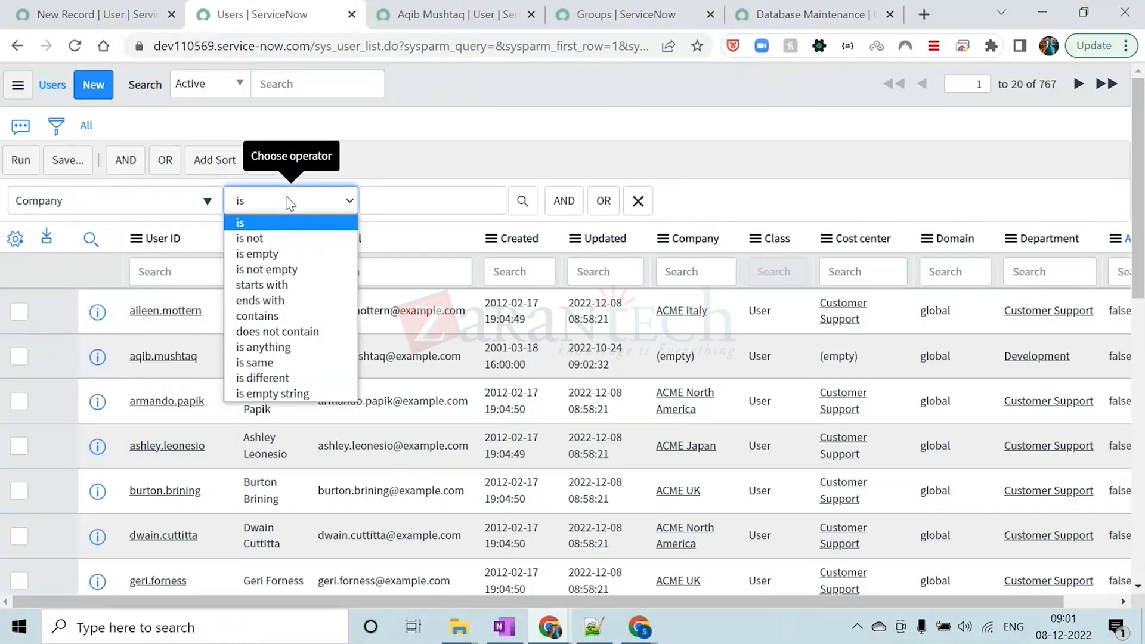
left_click(290, 254)
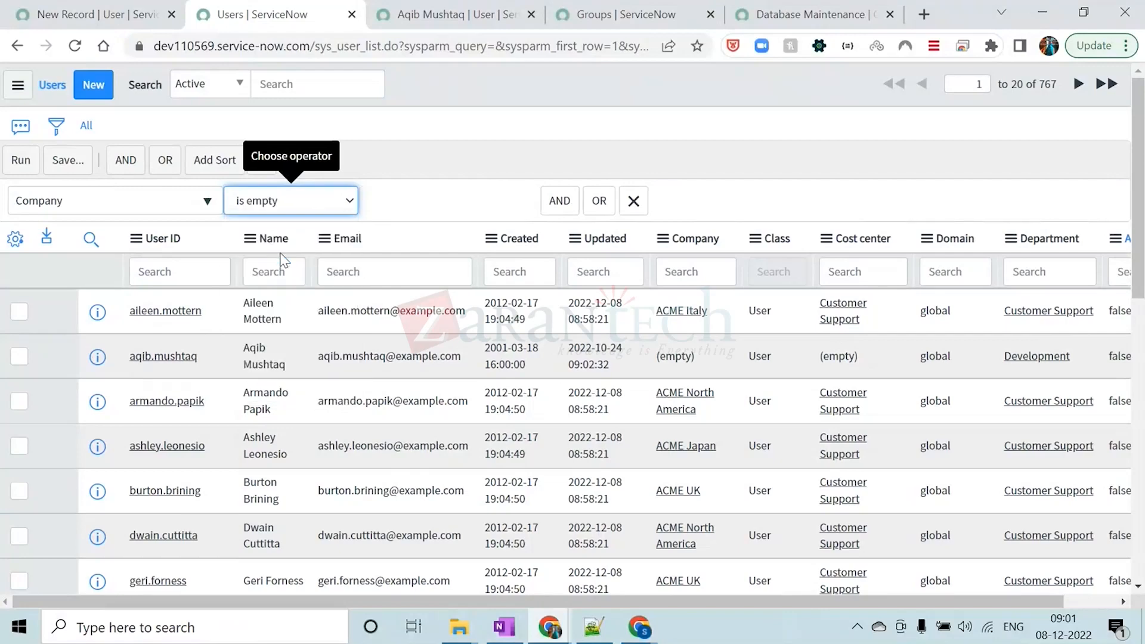
left_click(21, 160)
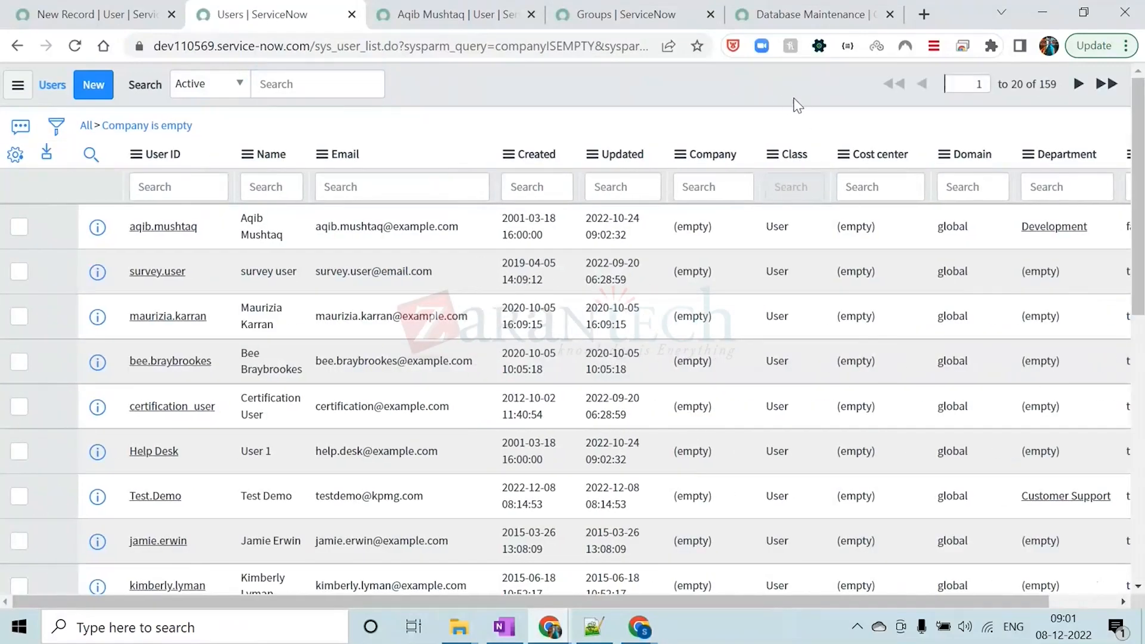
double_click(1038, 84)
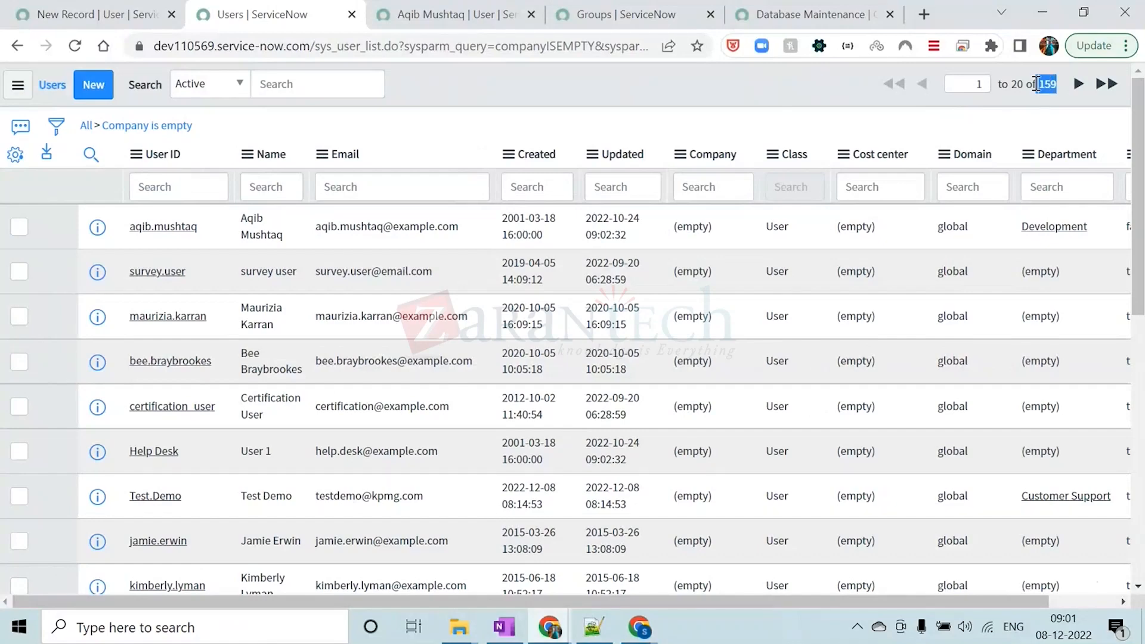
left_click(479, 97)
Change the filter condition to "Company is not empty", run it and check the record count
left_click(58, 124)
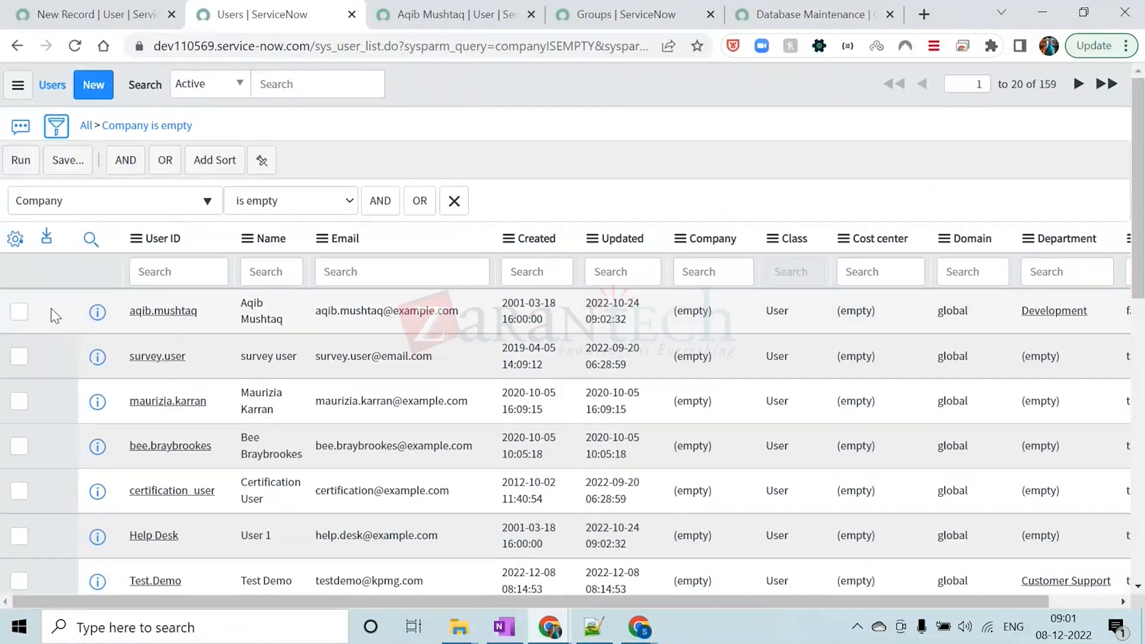
left_click(294, 203)
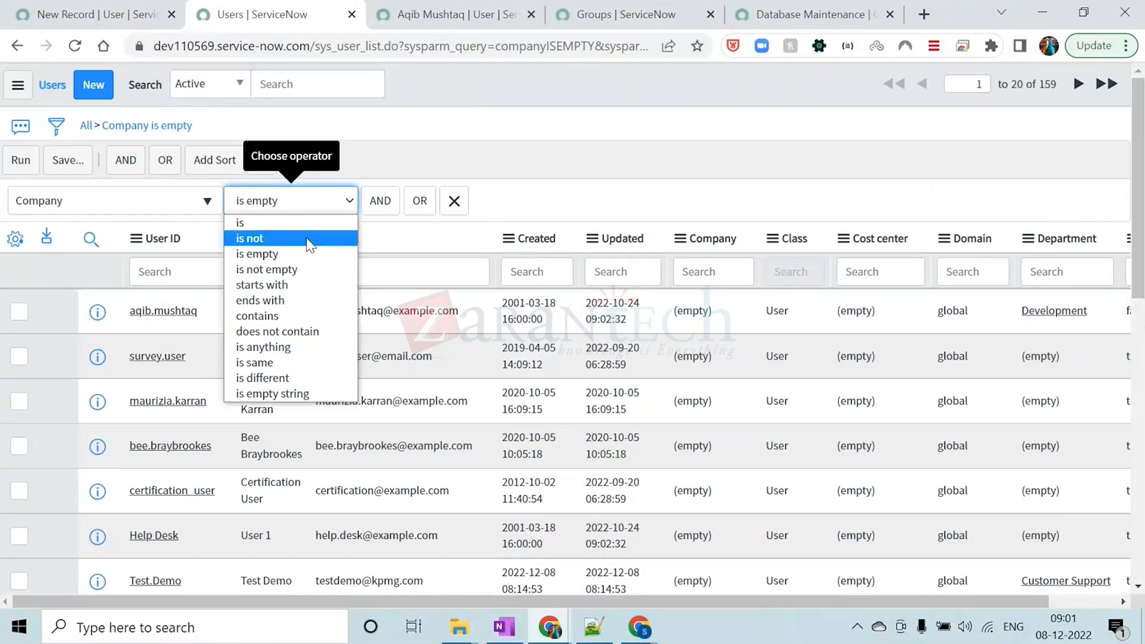
left_click(301, 264)
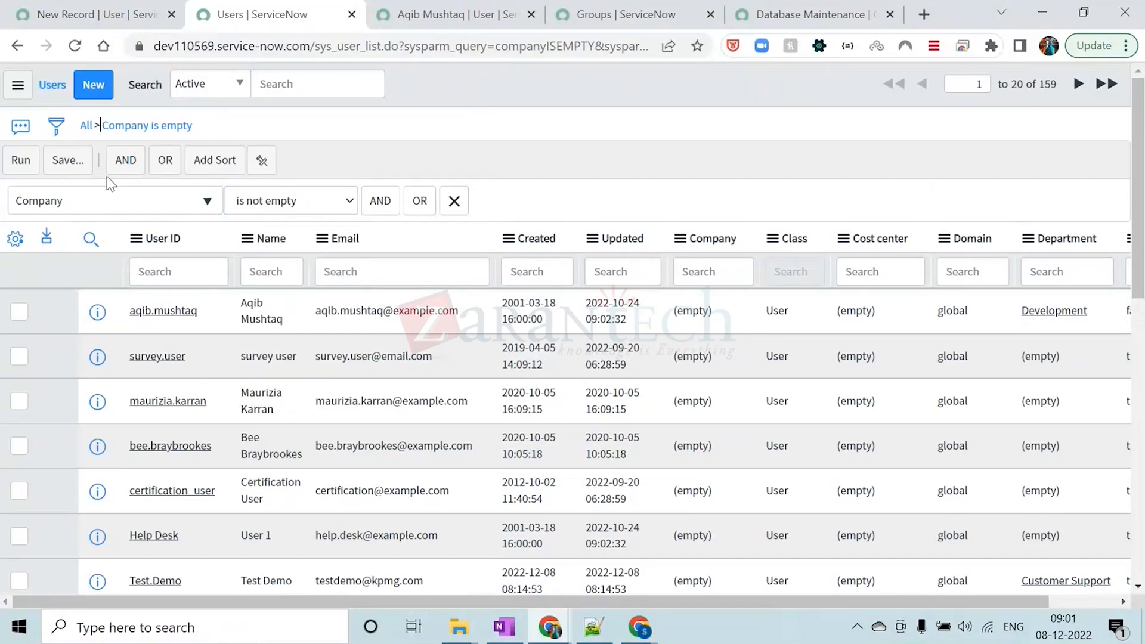
left_click(34, 163)
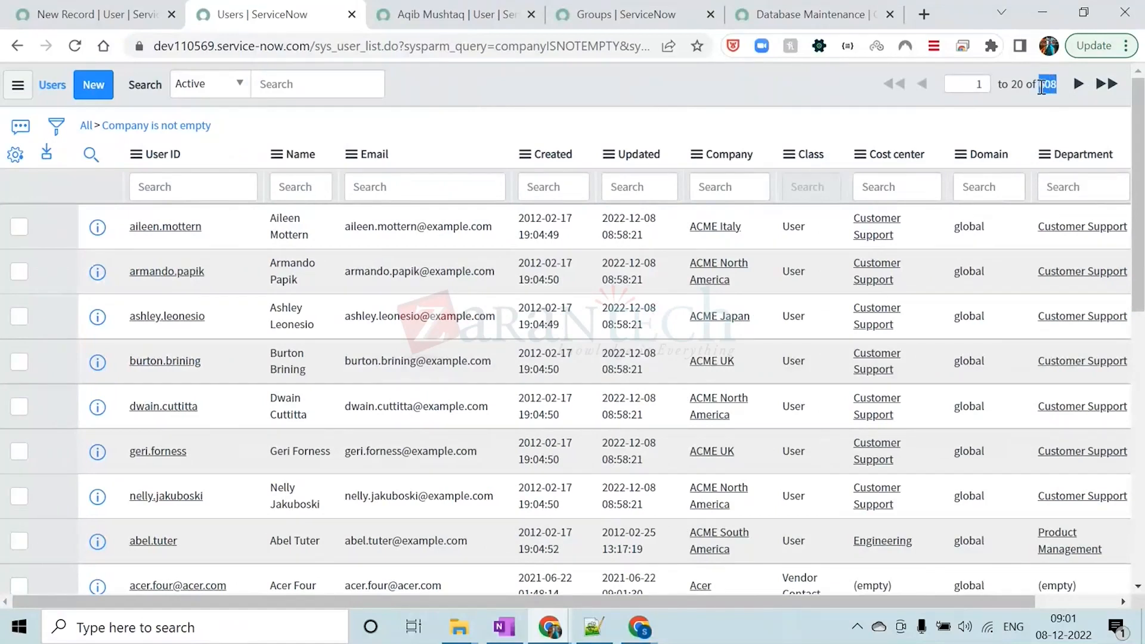
double_click(1040, 87)
left_click(692, 93)
Add an AND condition "Active is true" to the Company filter and run it
left_click(56, 125)
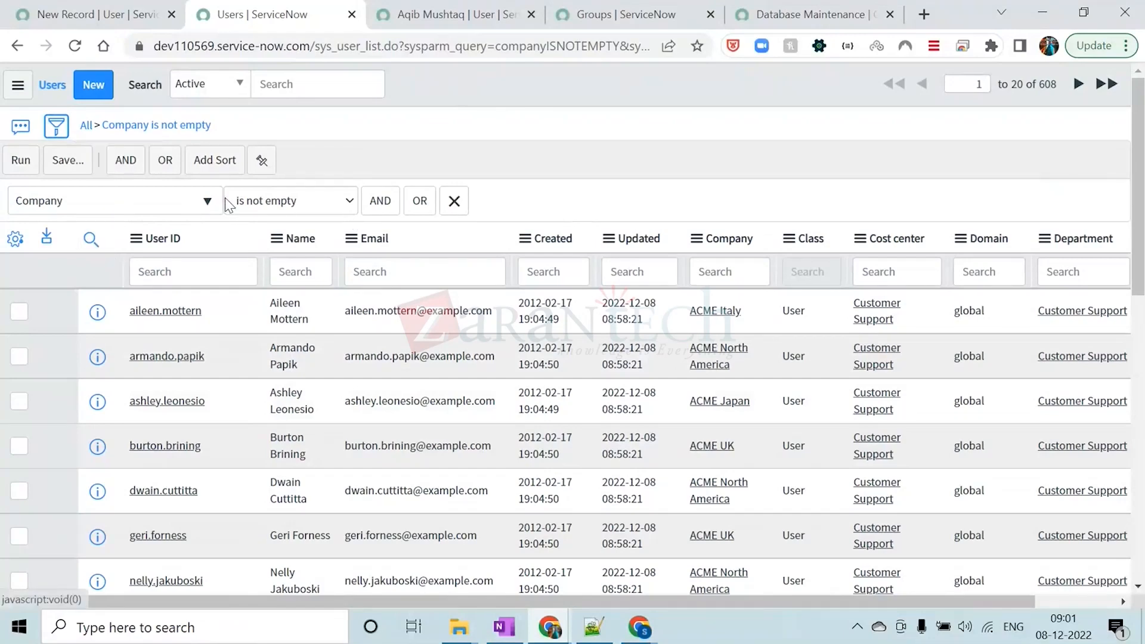
left_click(394, 200)
left_click(158, 266)
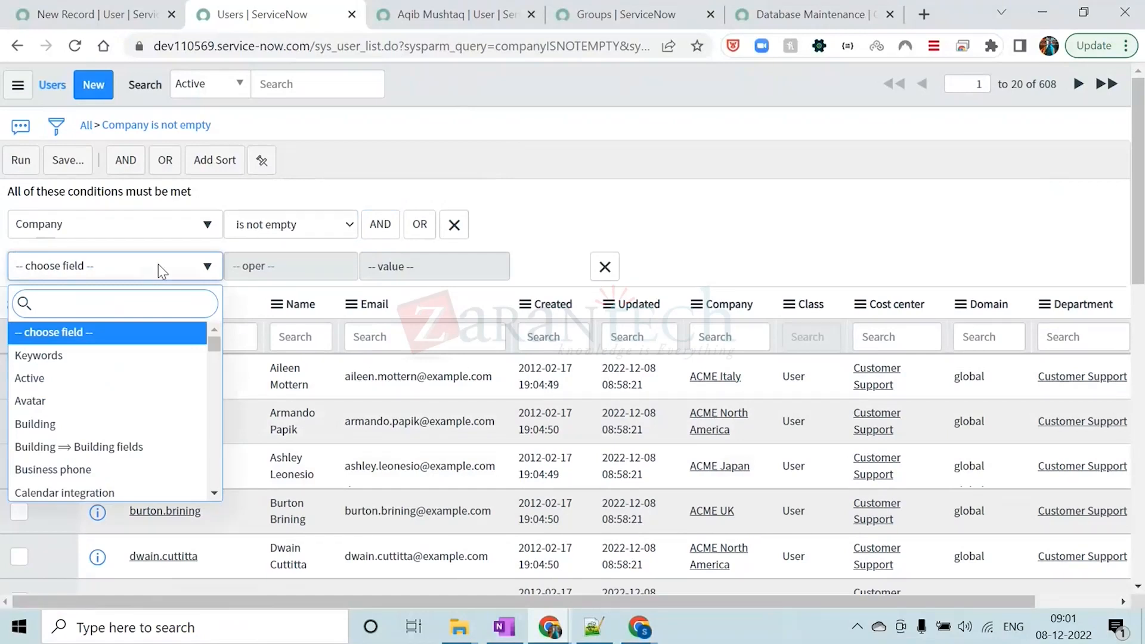
type("active")
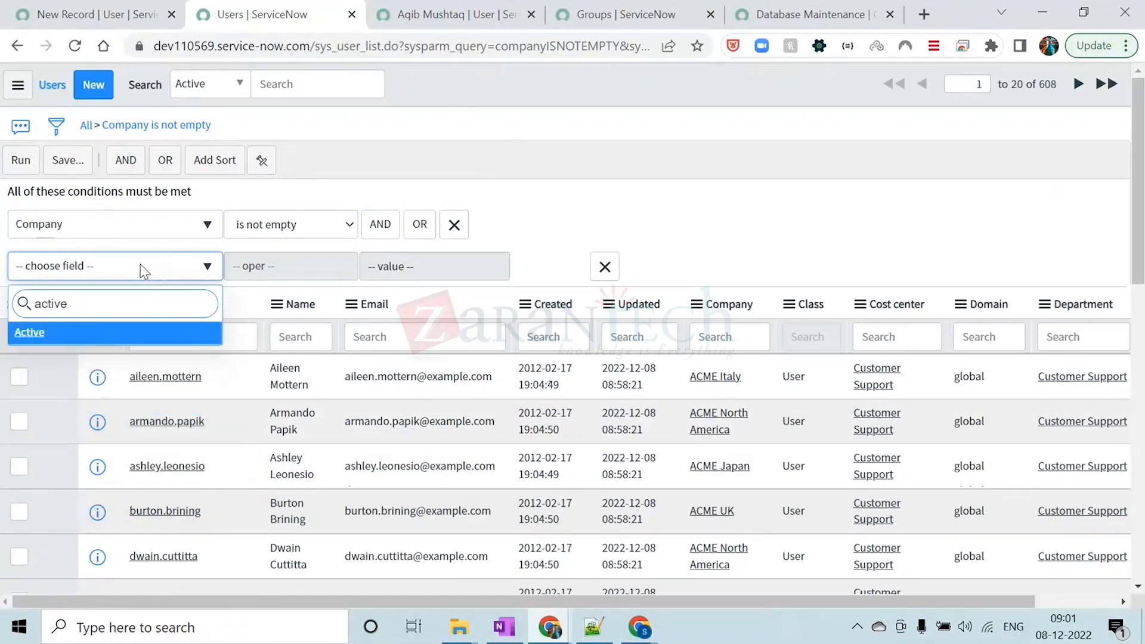
left_click(125, 334)
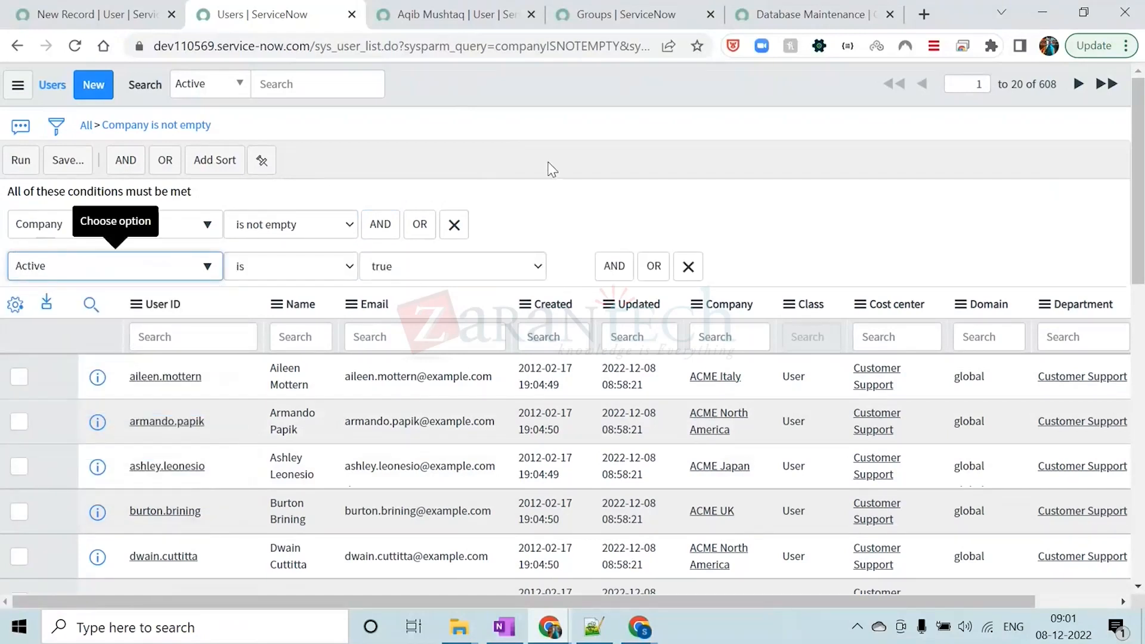
left_click(20, 160)
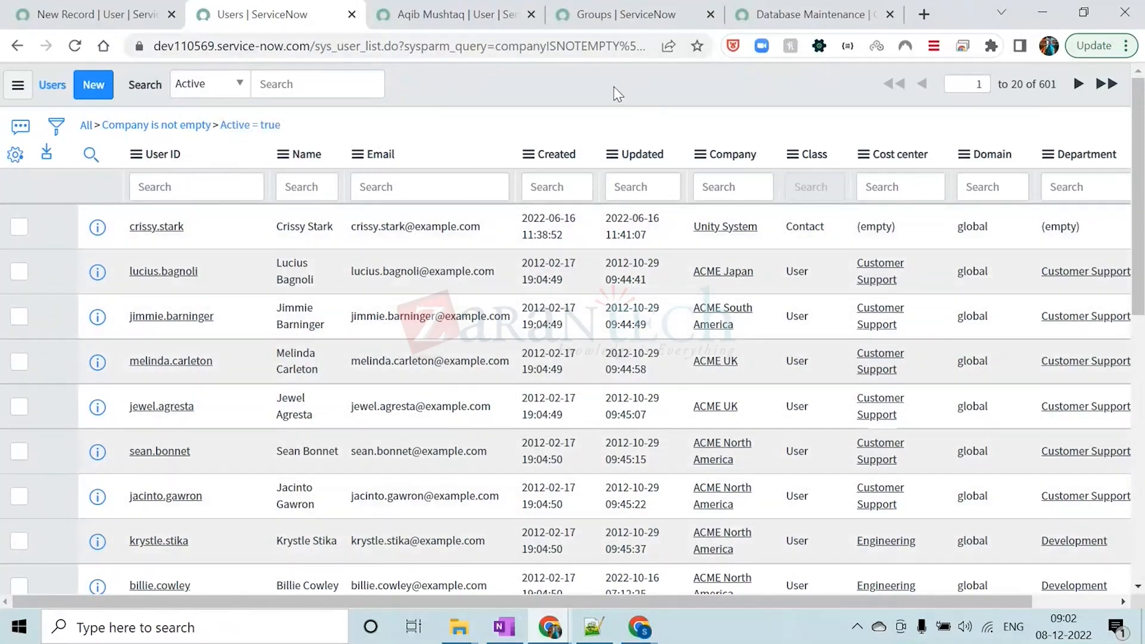
Examine the query in the page URL and copy the combined Company and Active filter's query to the clipboard
left_click_drag(319, 46, 365, 45)
left_click(522, 97)
right_click(246, 124)
left_click(276, 181)
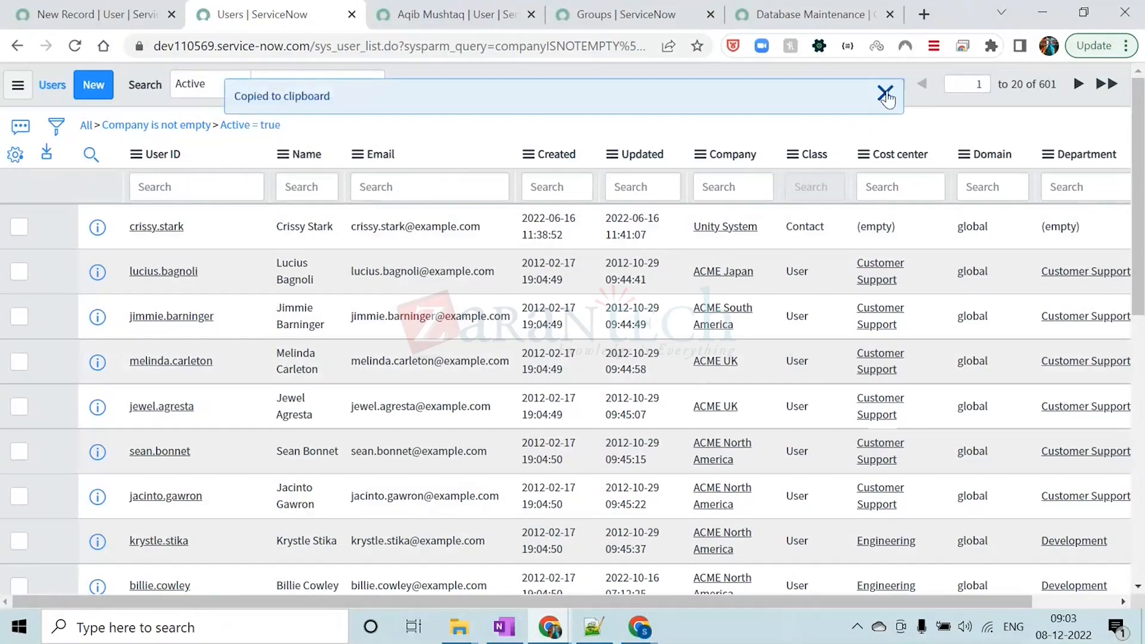
left_click(884, 92)
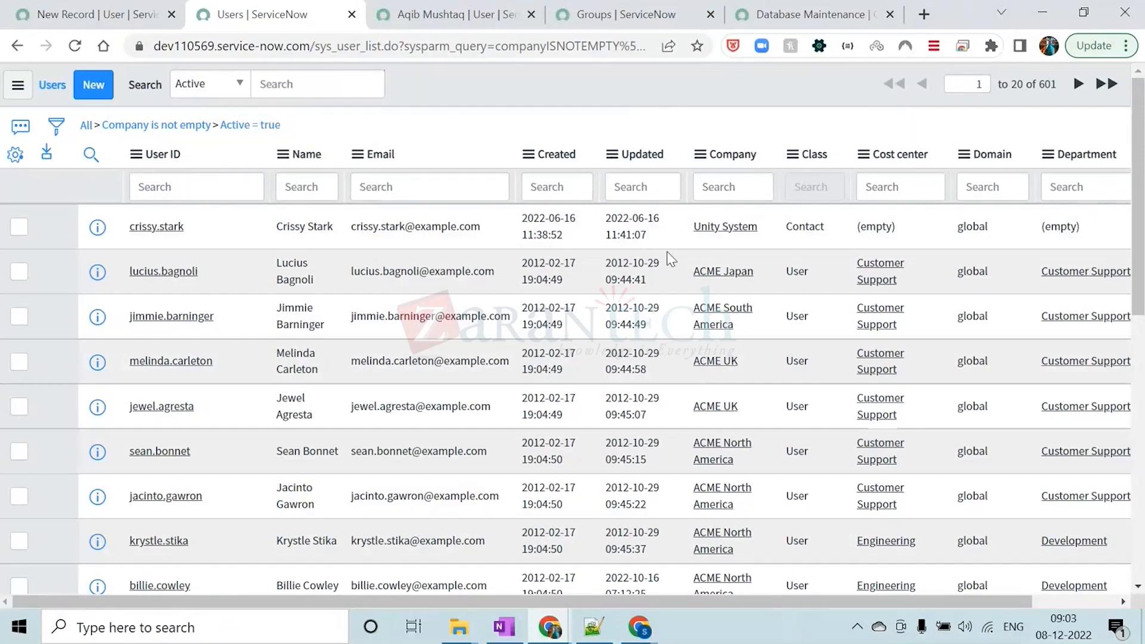
Switch to Notepad++ and paste the copied query a few lines below "Want to see only active users ?"
left_click(594, 626)
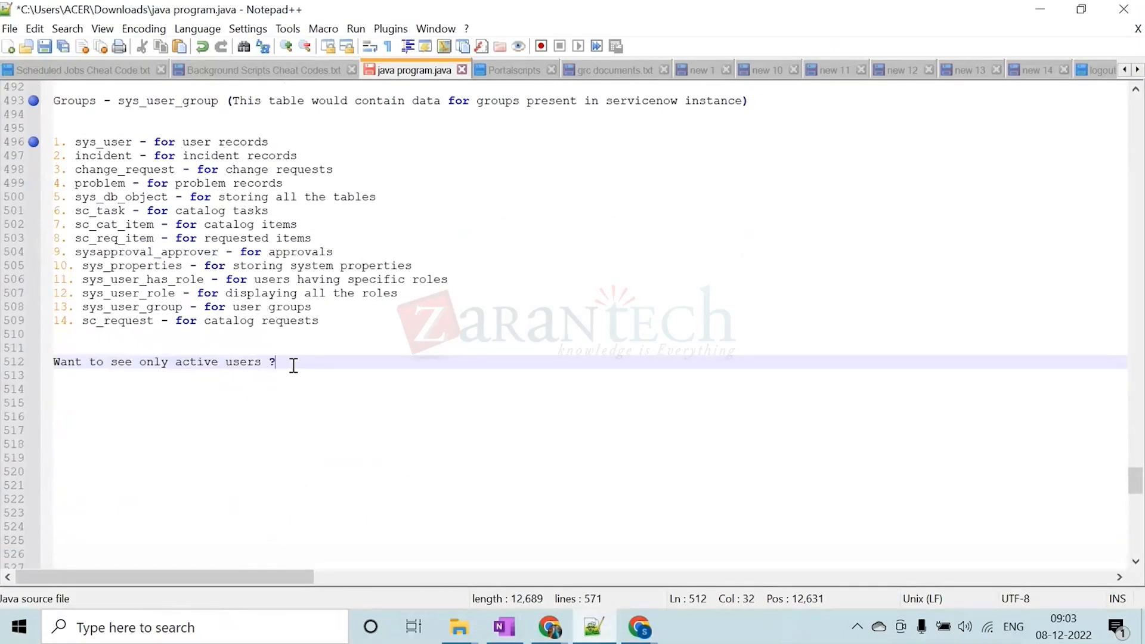
key("Return")
key("Return")
key("Return")
key("ctrl+v")
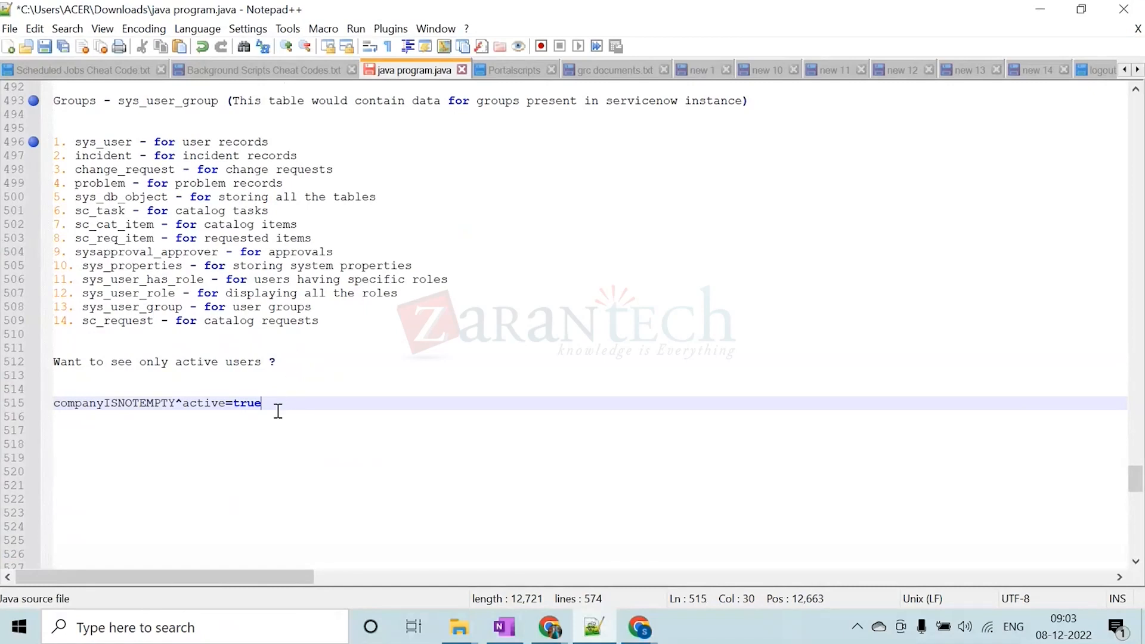
left_click_drag(264, 403, 48, 409)
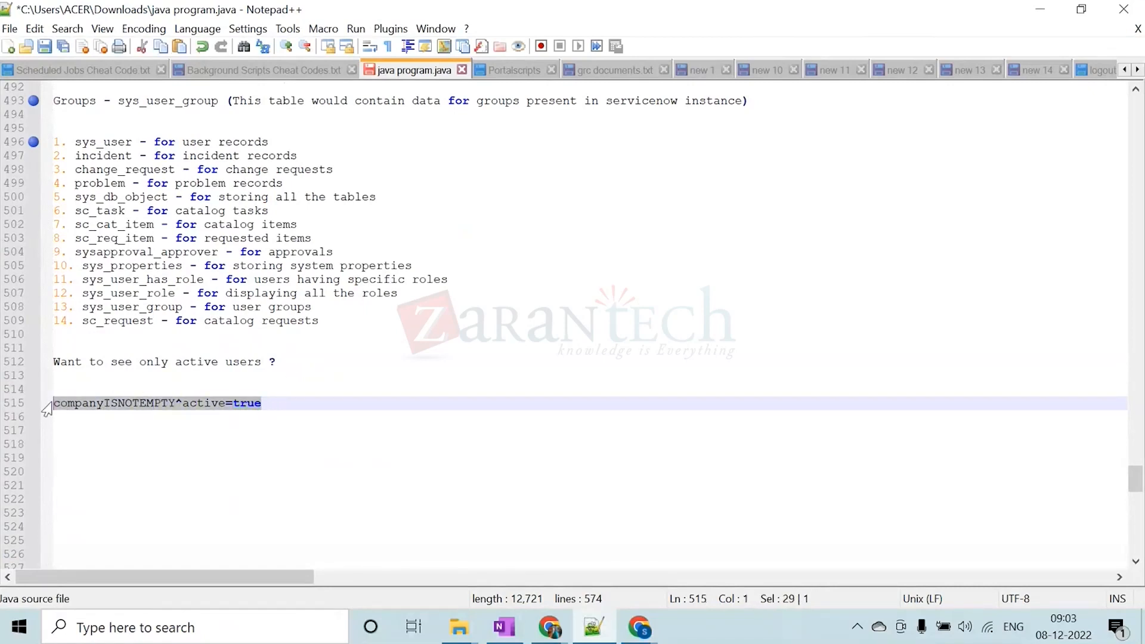
left_click(81, 384)
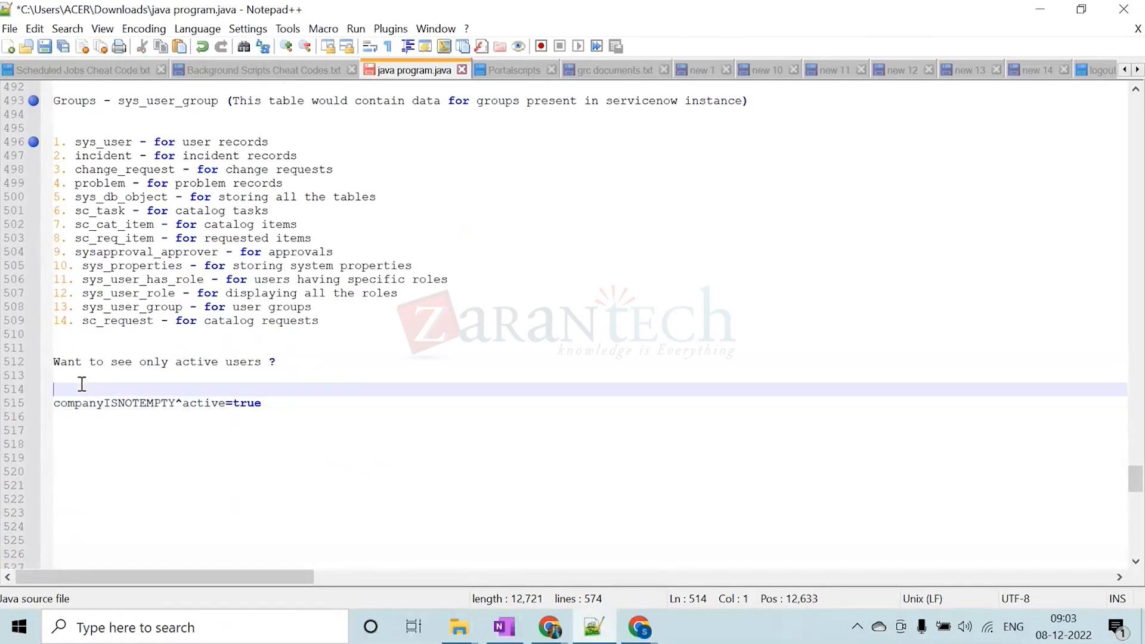
Return to the Users list in Chrome, rerun the combined filter and copy its full query again
left_click(1049, 11)
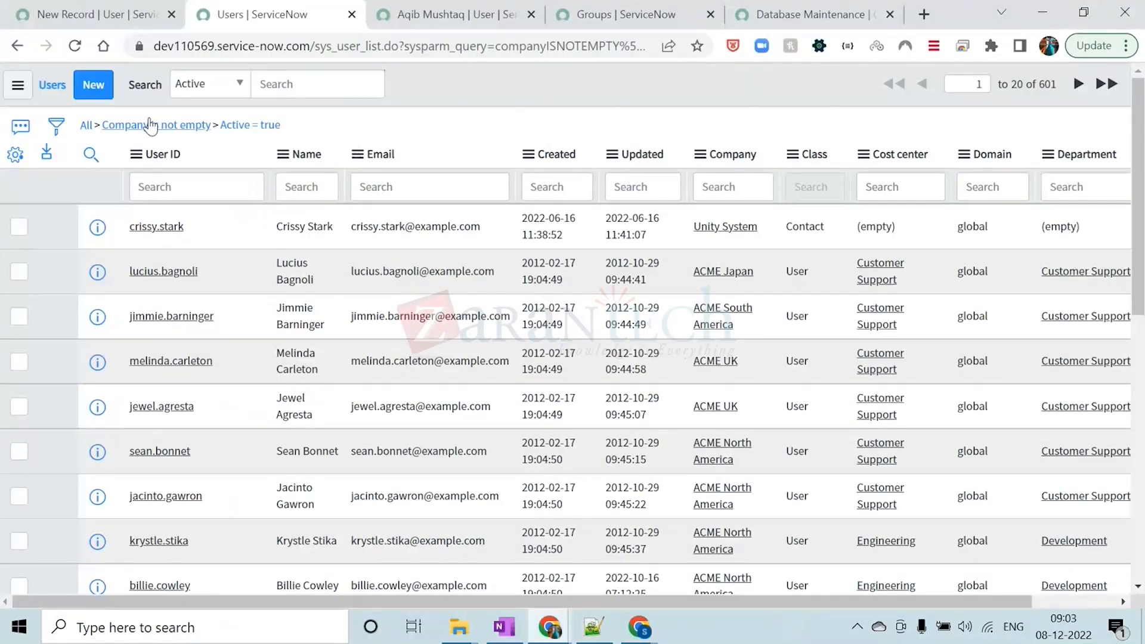
left_click(56, 126)
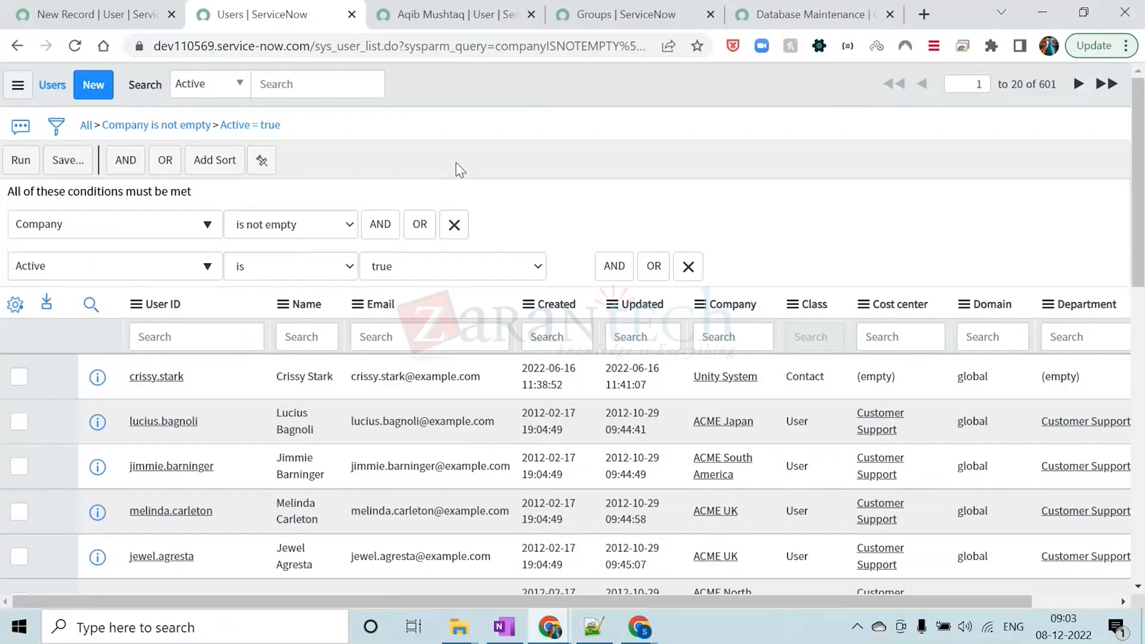
left_click(15, 173)
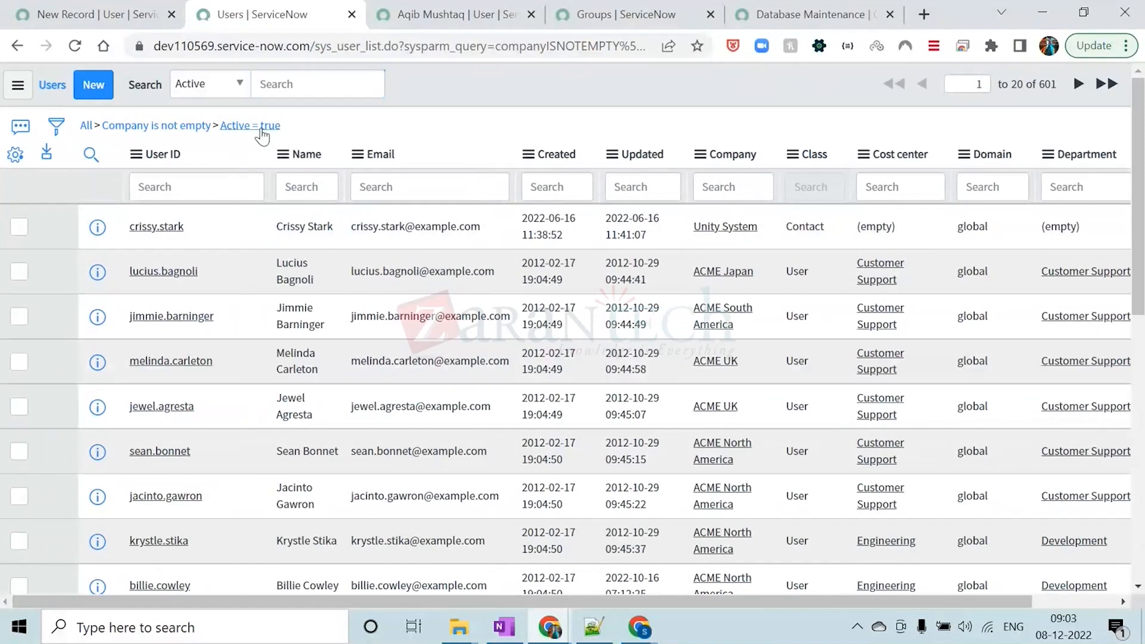
right_click(262, 126)
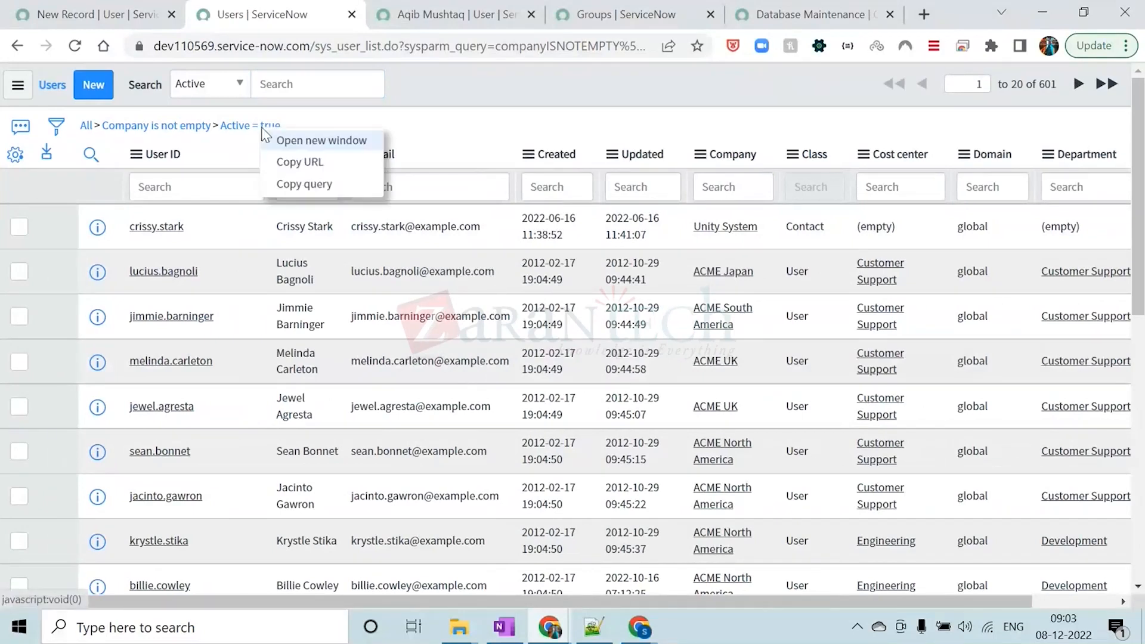
left_click(304, 184)
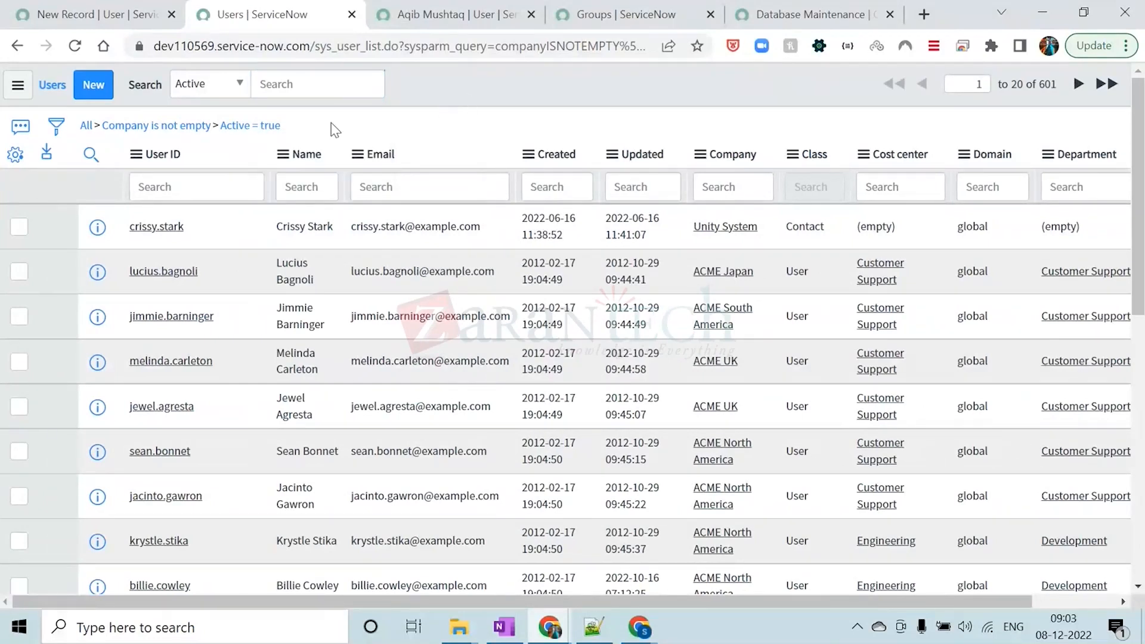
right_click(266, 128)
left_click(301, 182)
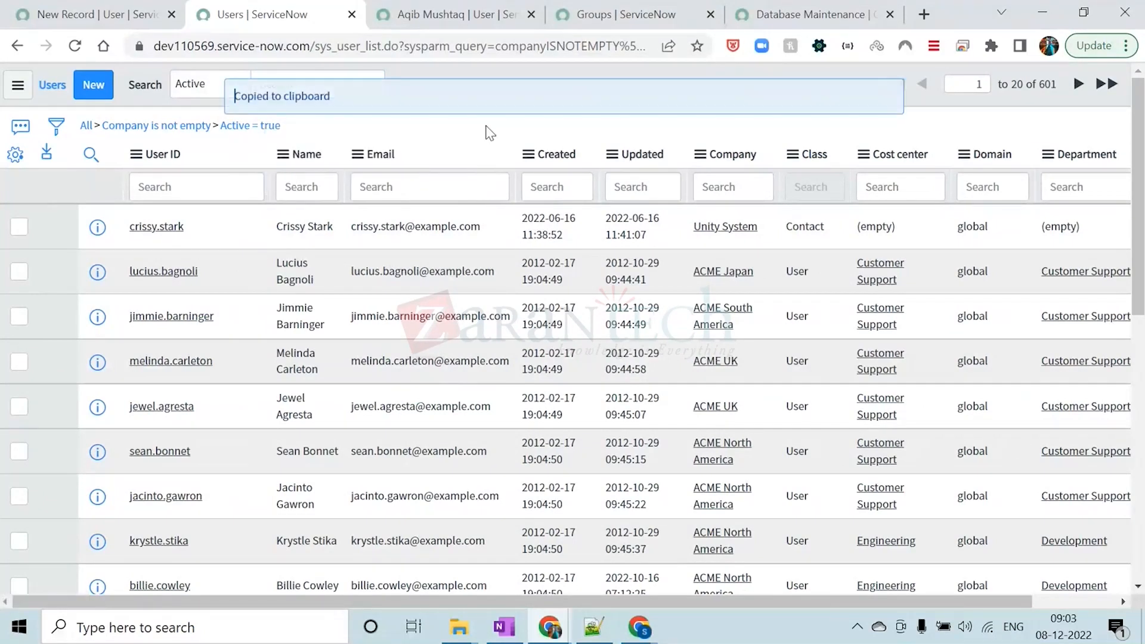
Switch to Notepad++ and paste the query a second time, a few lines below the first copy
left_click(594, 626)
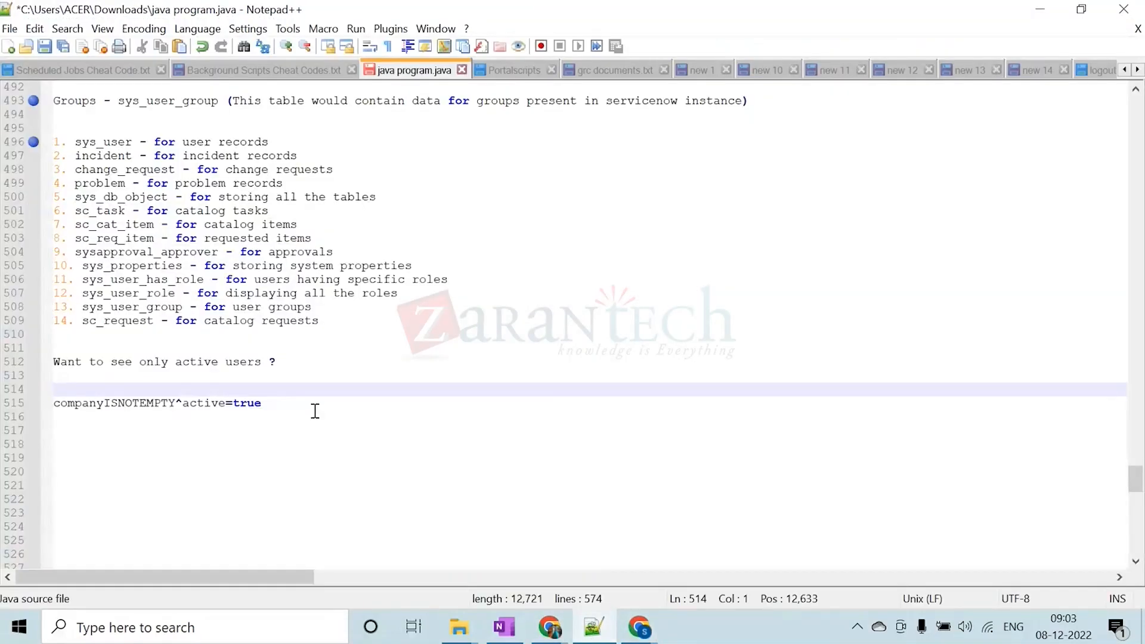
left_click(318, 410)
key("Return")
key("Return")
key("Return")
key("ctrl+v")
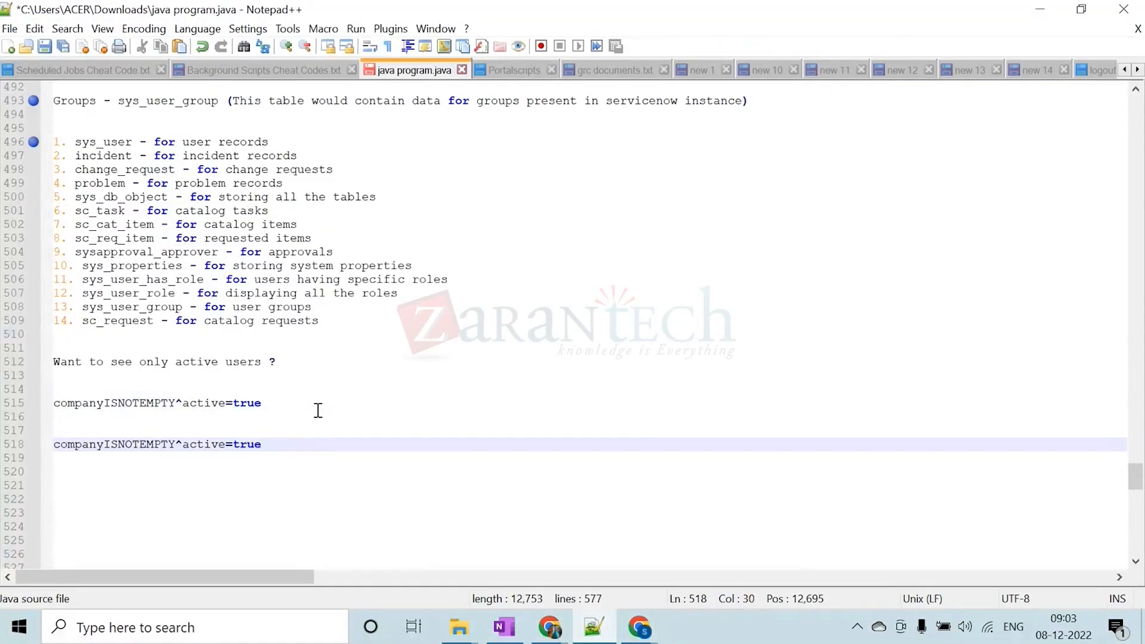
Delete the first pasted copy of the query and the surplus blank lines above it
left_click_drag(273, 404, 47, 408)
key("BackSpace")
key("BackSpace")
key("BackSpace")
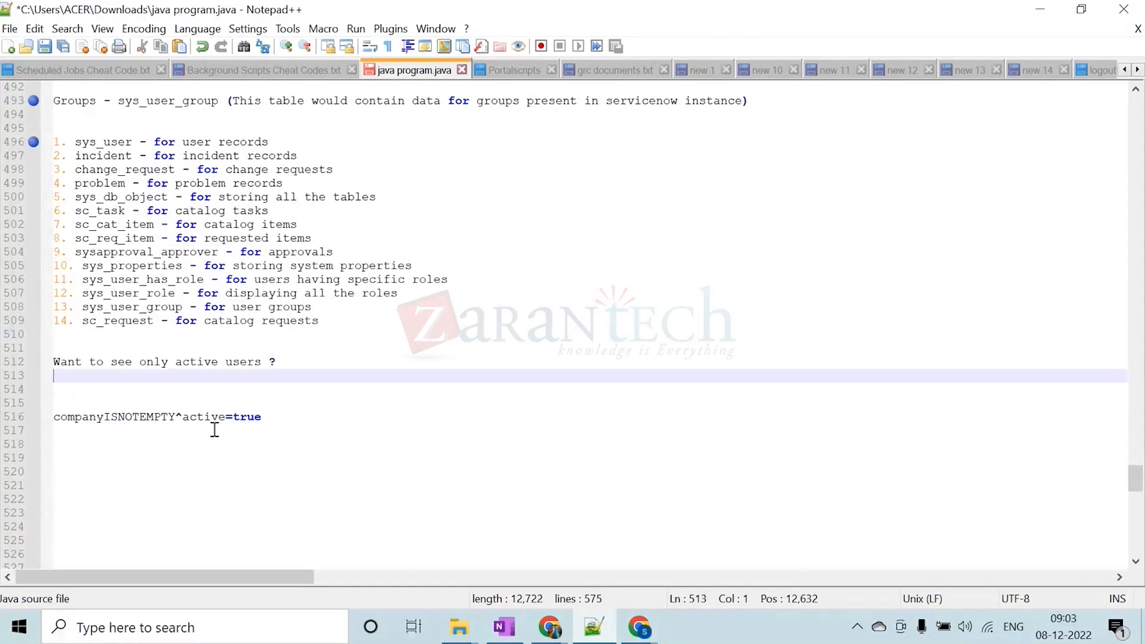
Examine the encoded query "companyISNOTEMPTY^active=true" as a whole and its "active=true" part by highlighting them
left_click_drag(263, 417, 113, 413)
left_click(91, 433)
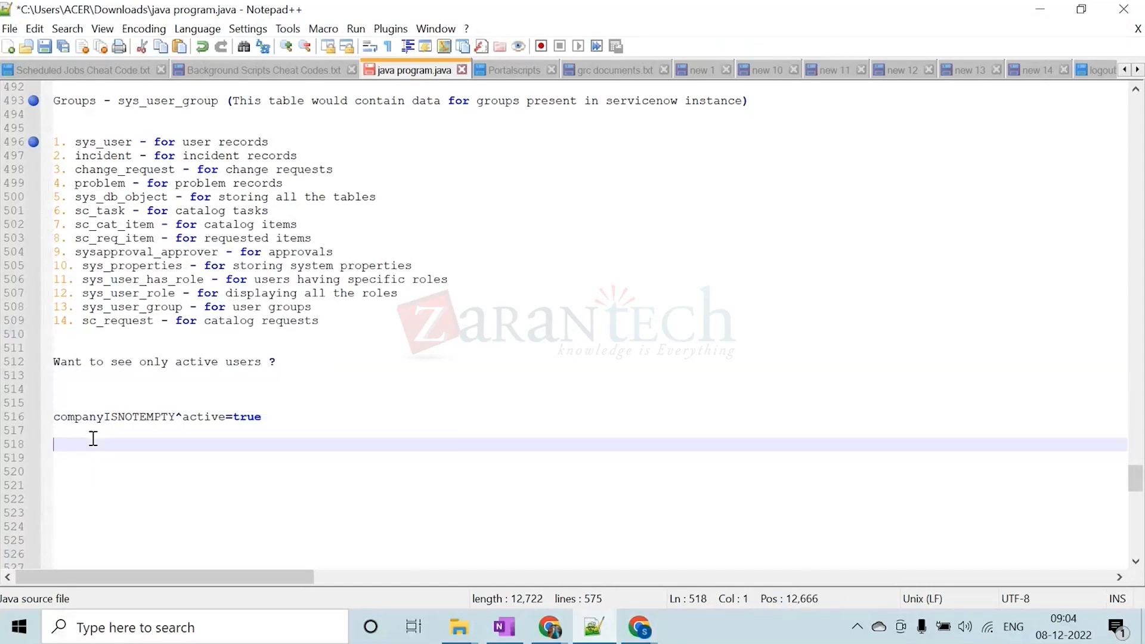
left_click(56, 417)
left_click_drag(55, 416, 264, 419)
left_click(189, 418)
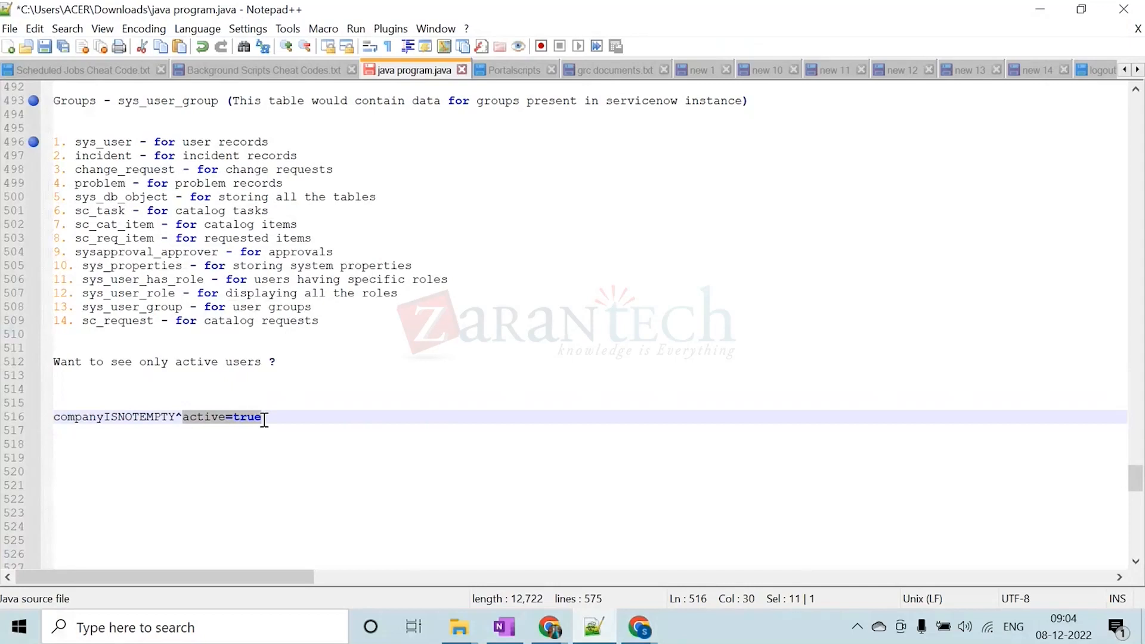
left_click(274, 418)
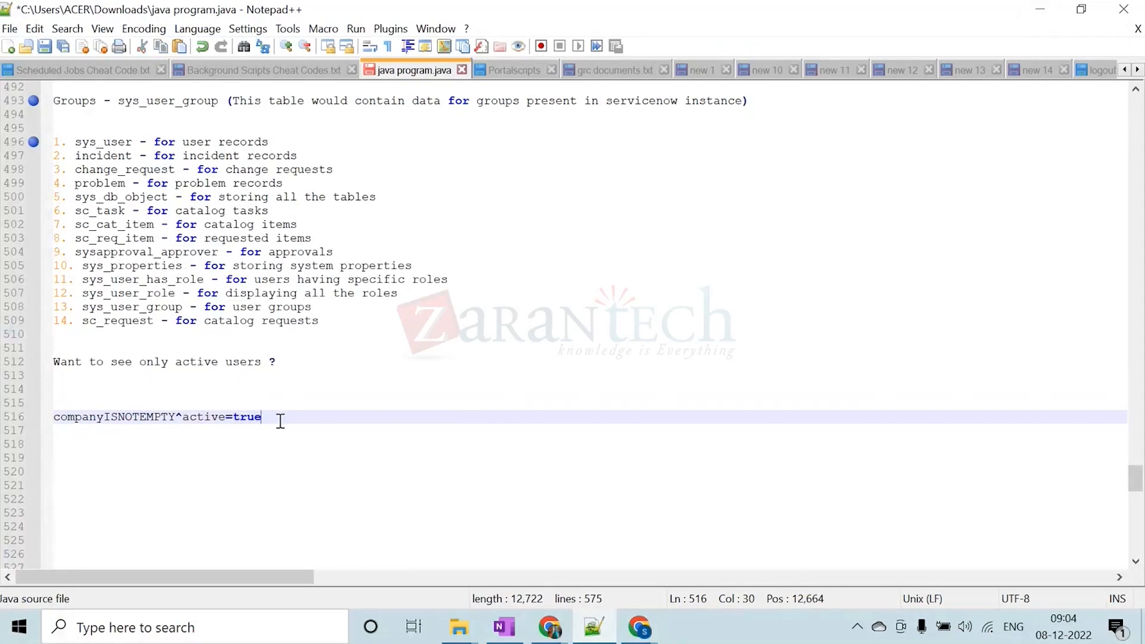
left_click_drag(265, 419, 56, 418)
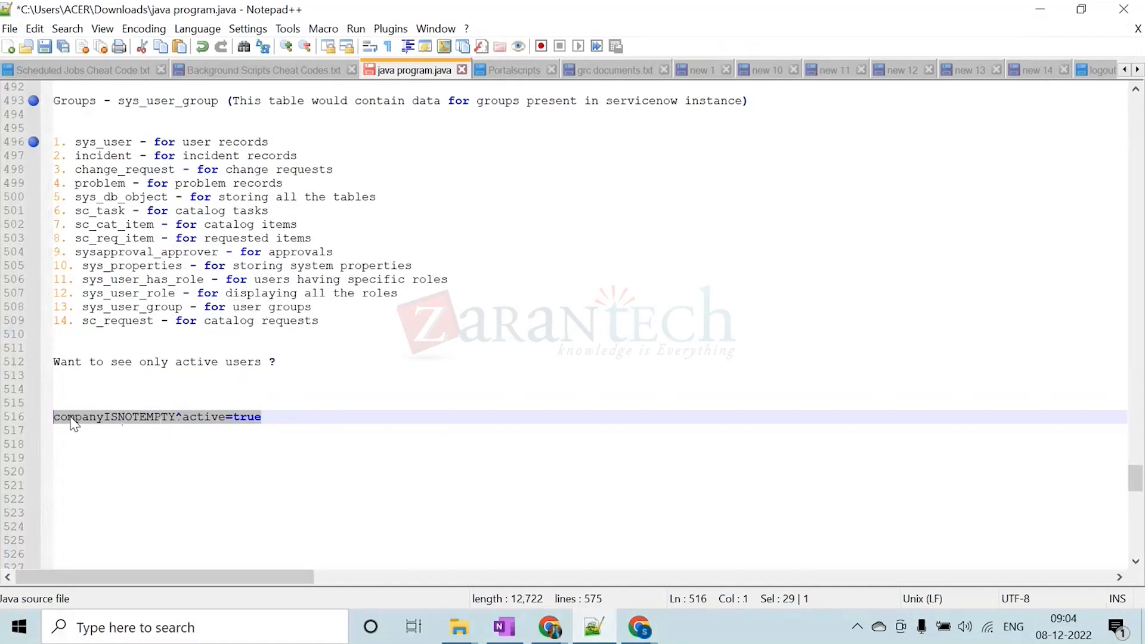
Highlight the full encoded query "companyISNOTEMPTY^active=true" in the notes once more
left_click(68, 417)
left_click_drag(55, 417, 264, 413)
left_click(282, 417)
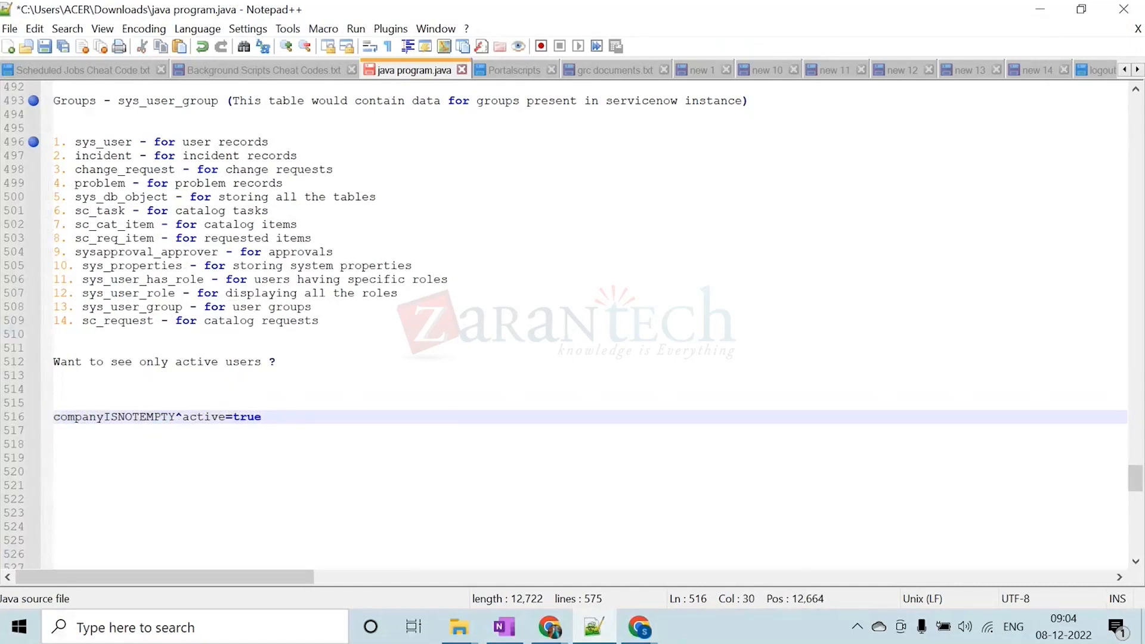
Switch to Chrome and look at the filtered Users list and the blank new user record
left_click(1040, 9)
left_click(885, 93)
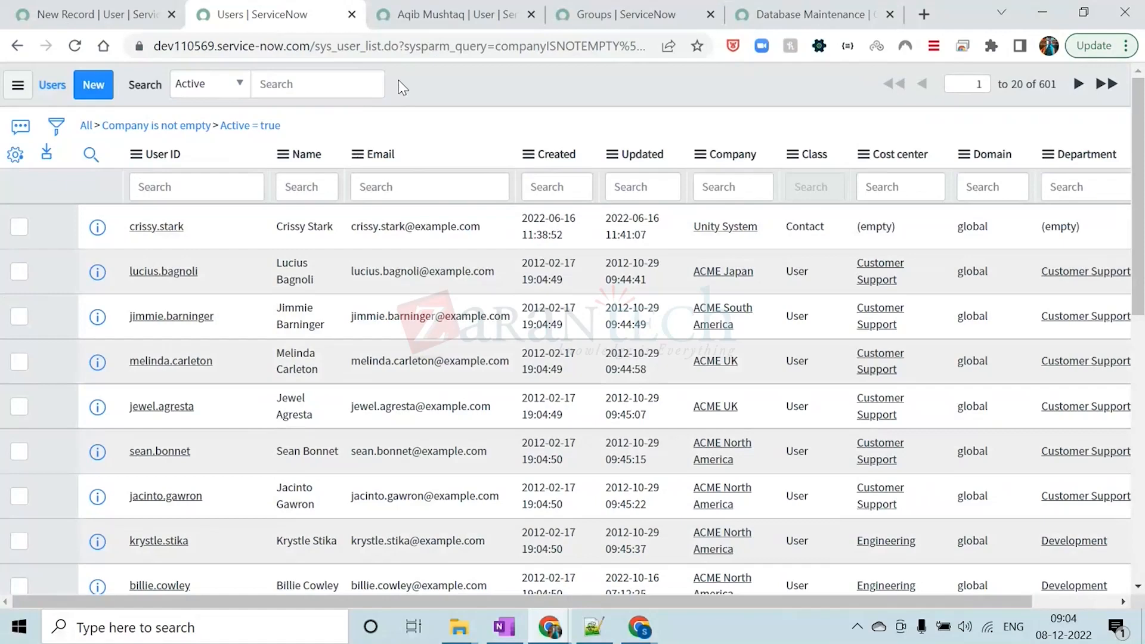
left_click(96, 17)
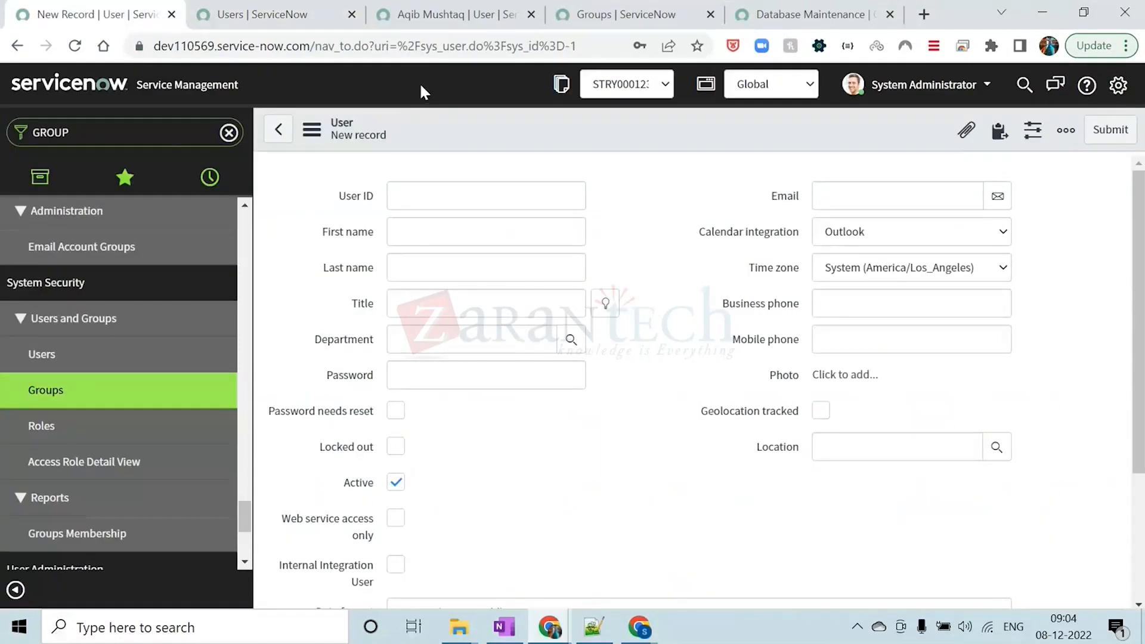
Return to Notepad++ and review the sys_user list and form suffixes in upper and lower case by highlighting them
left_click(593, 626)
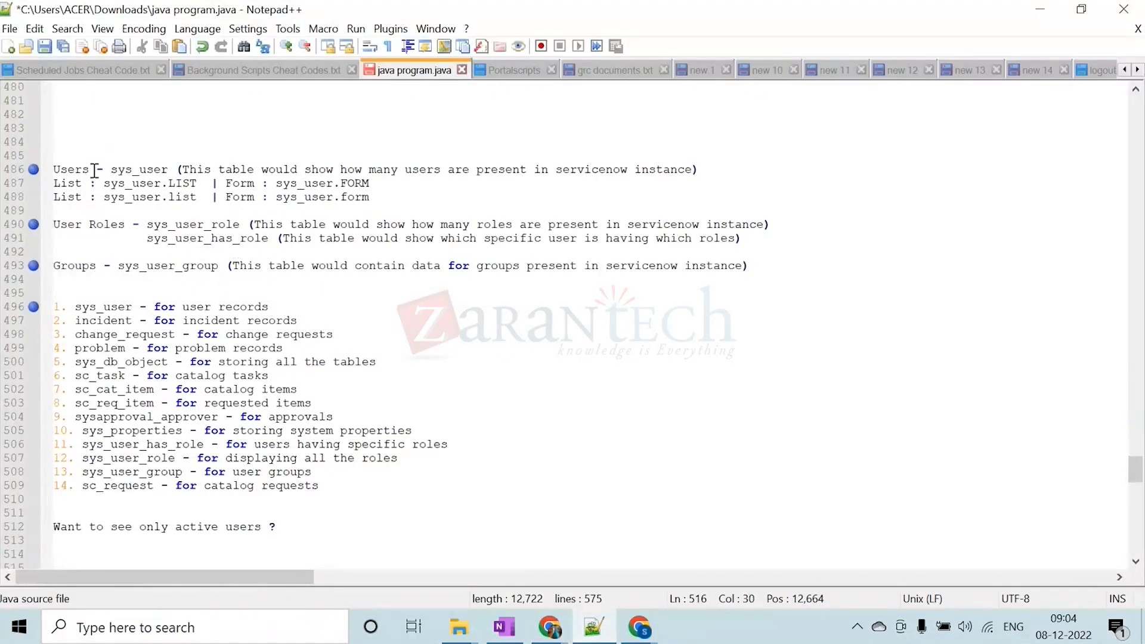
left_click_drag(94, 170, 53, 170)
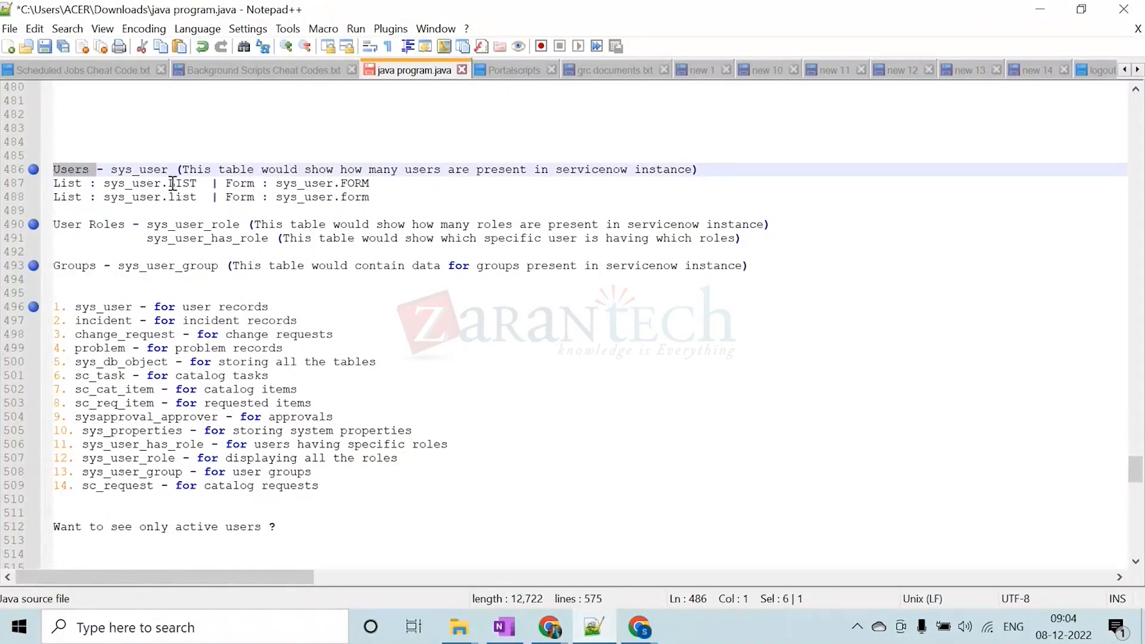
left_click_drag(170, 182, 196, 182)
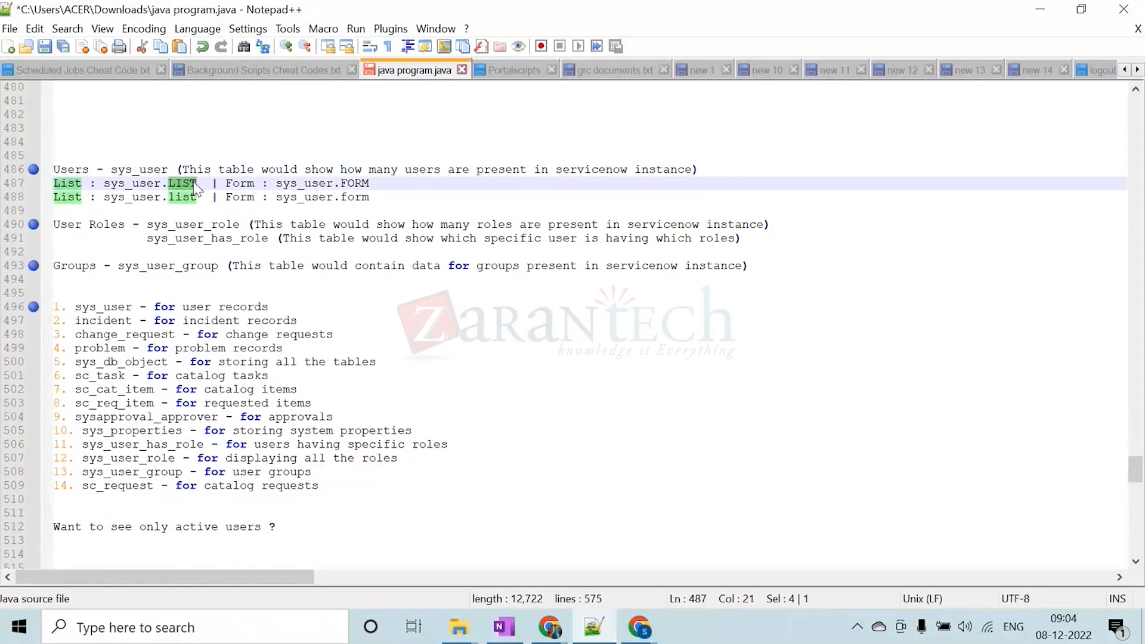
left_click(191, 197)
left_click_drag(169, 197, 197, 196)
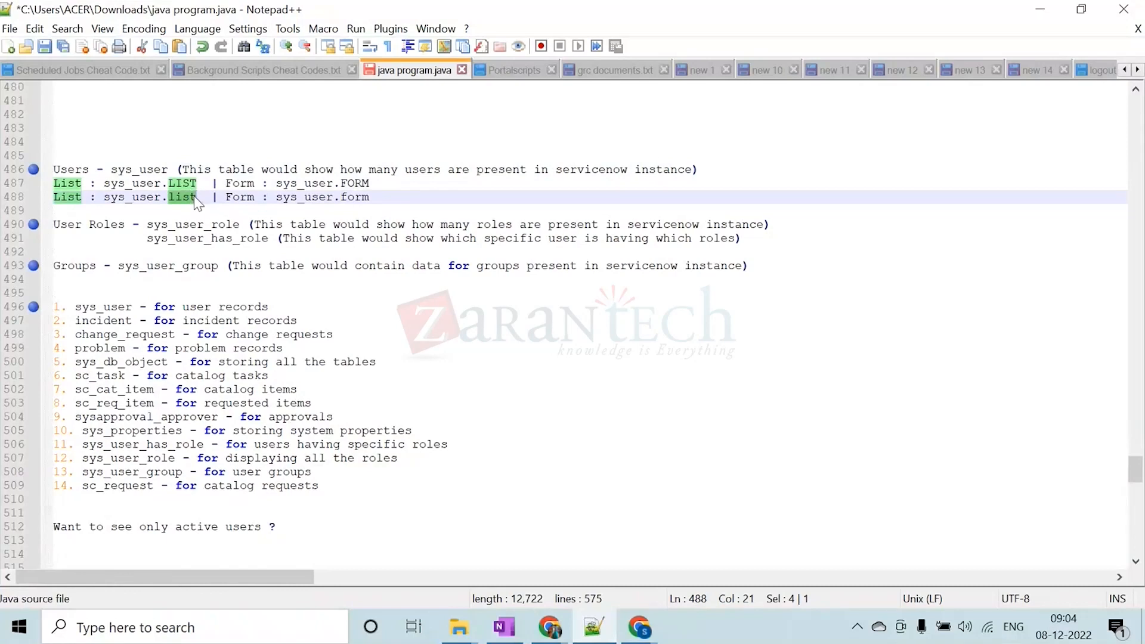
left_click_drag(275, 183, 345, 182)
left_click(373, 182)
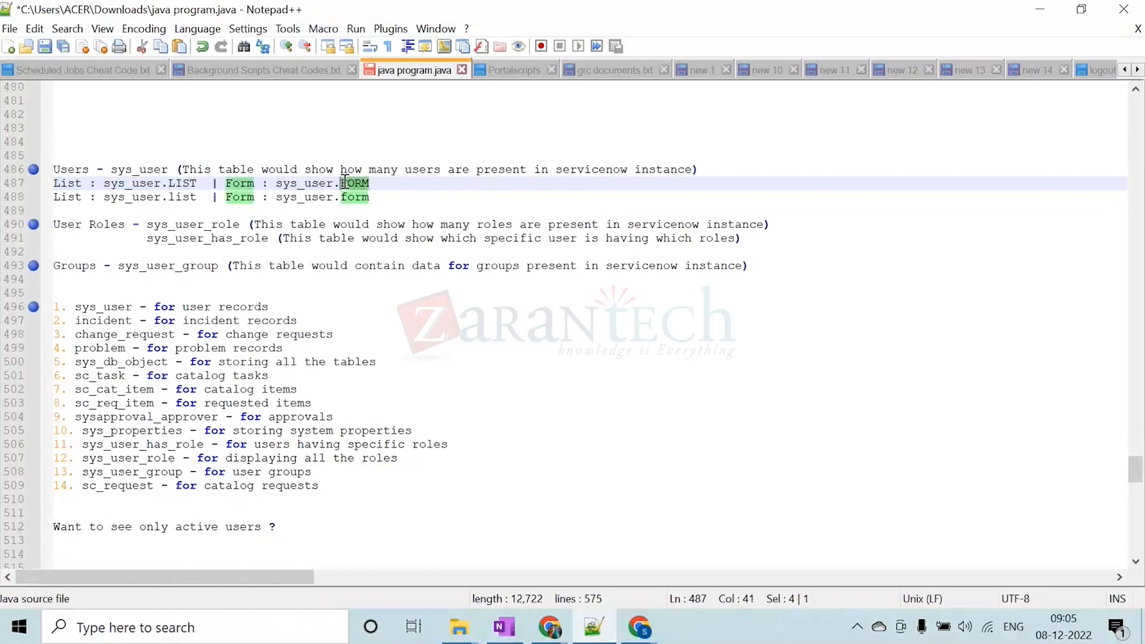
left_click_drag(373, 196, 343, 196)
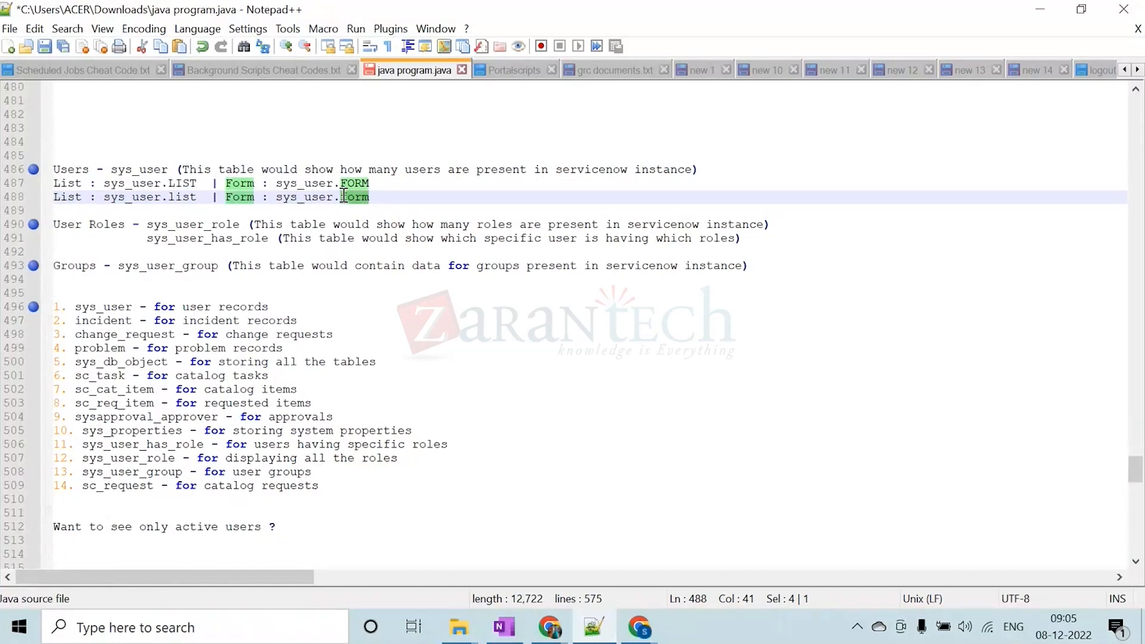
Review the User Roles notes, highlighting the sys_user_role and sys_user_has_role tables and what each one shows
left_click_drag(124, 225, 53, 225)
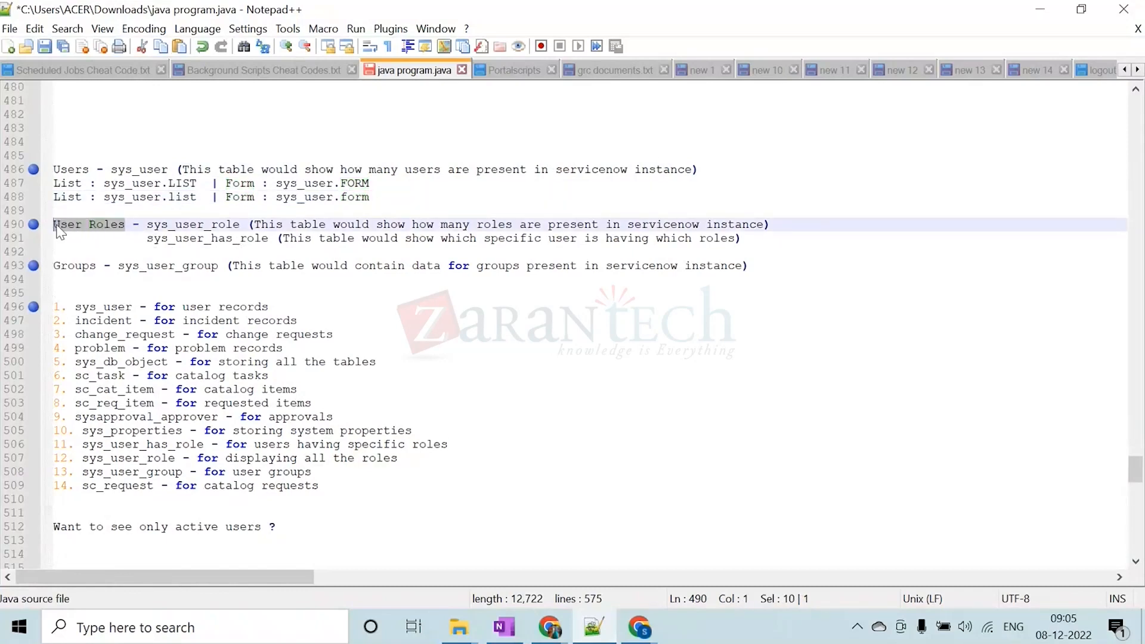
left_click_drag(150, 225, 241, 226)
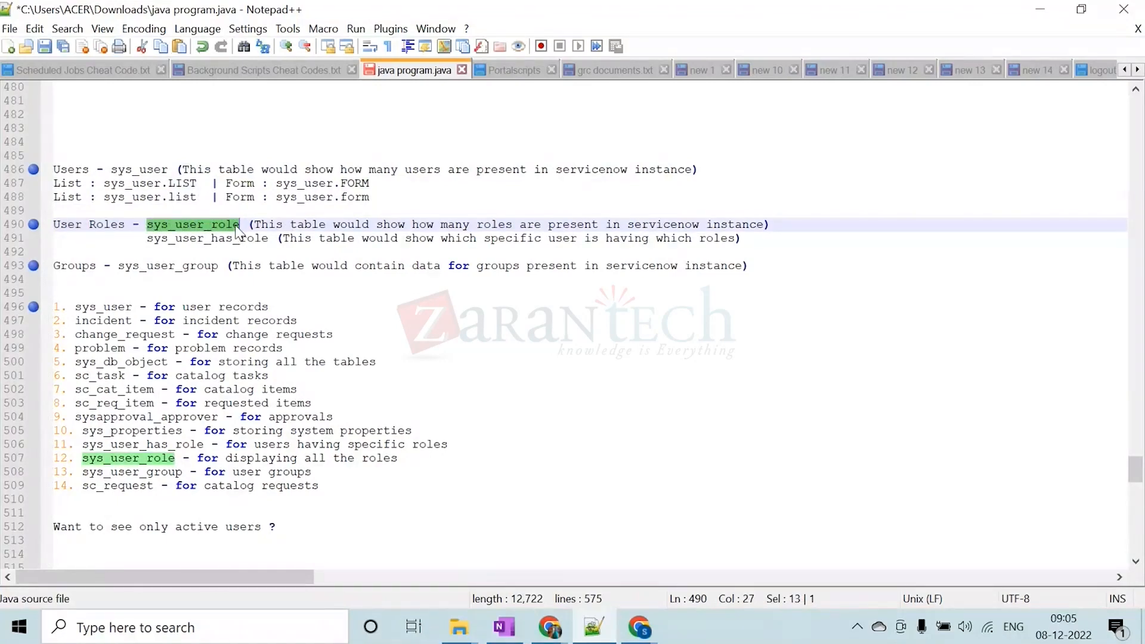
left_click(237, 227)
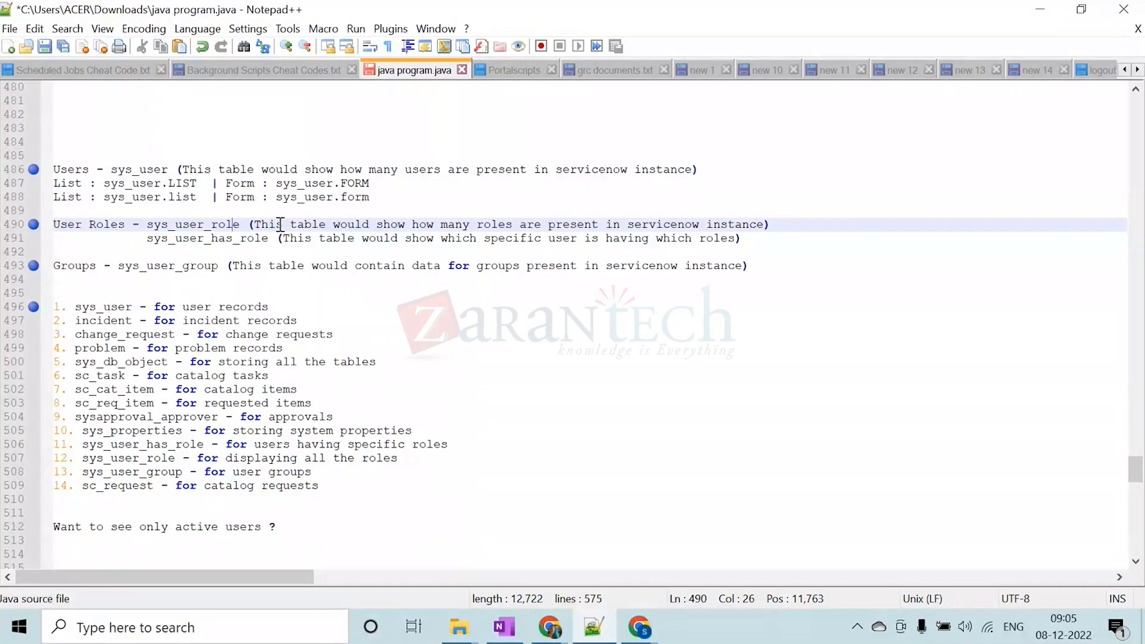
left_click_drag(280, 225, 764, 230)
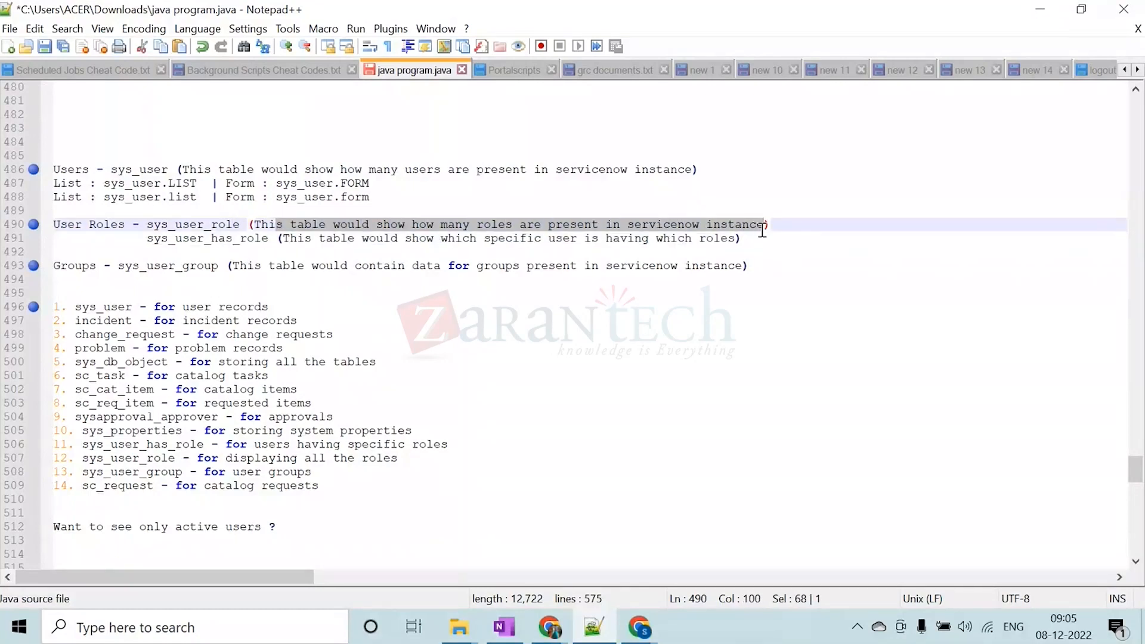
left_click_drag(153, 239, 264, 242)
left_click(179, 238)
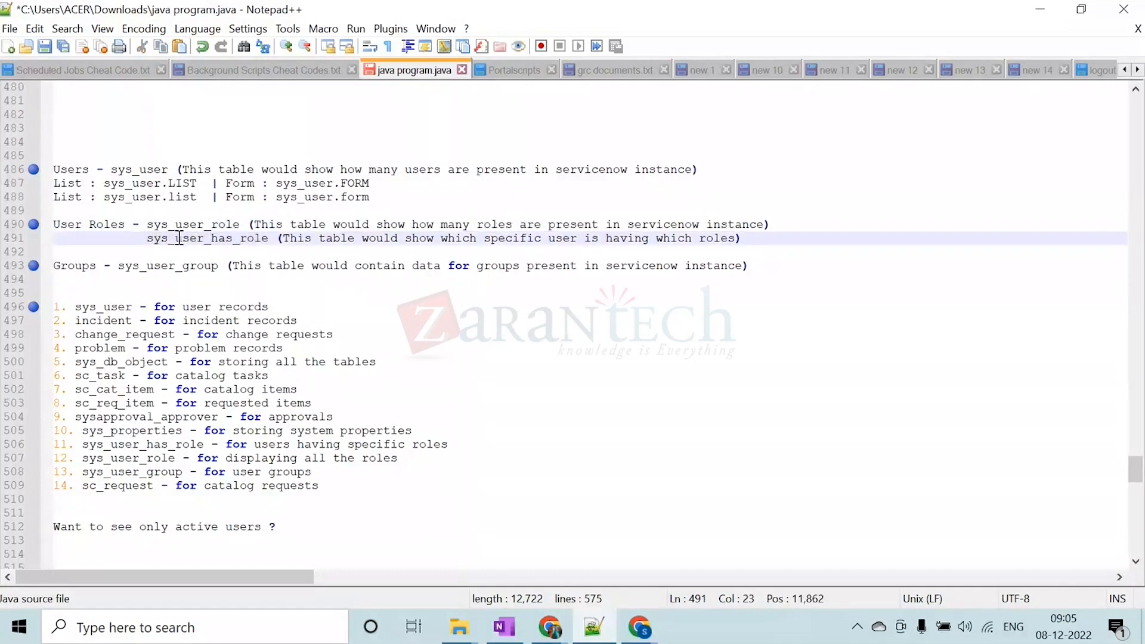
left_click_drag(179, 239, 270, 241)
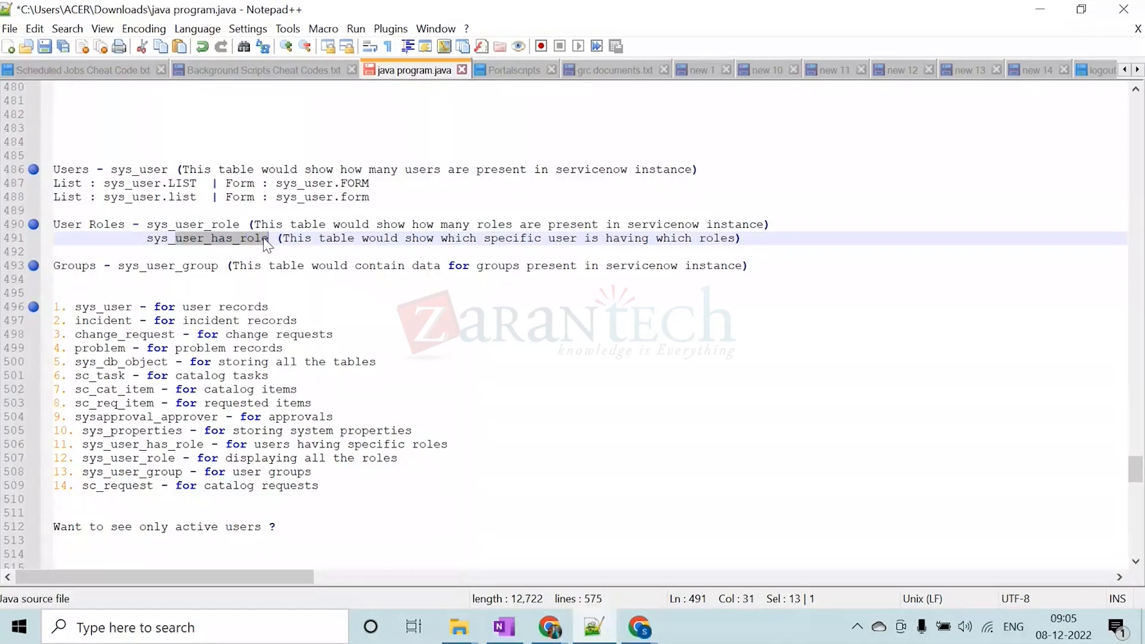
left_click(534, 238)
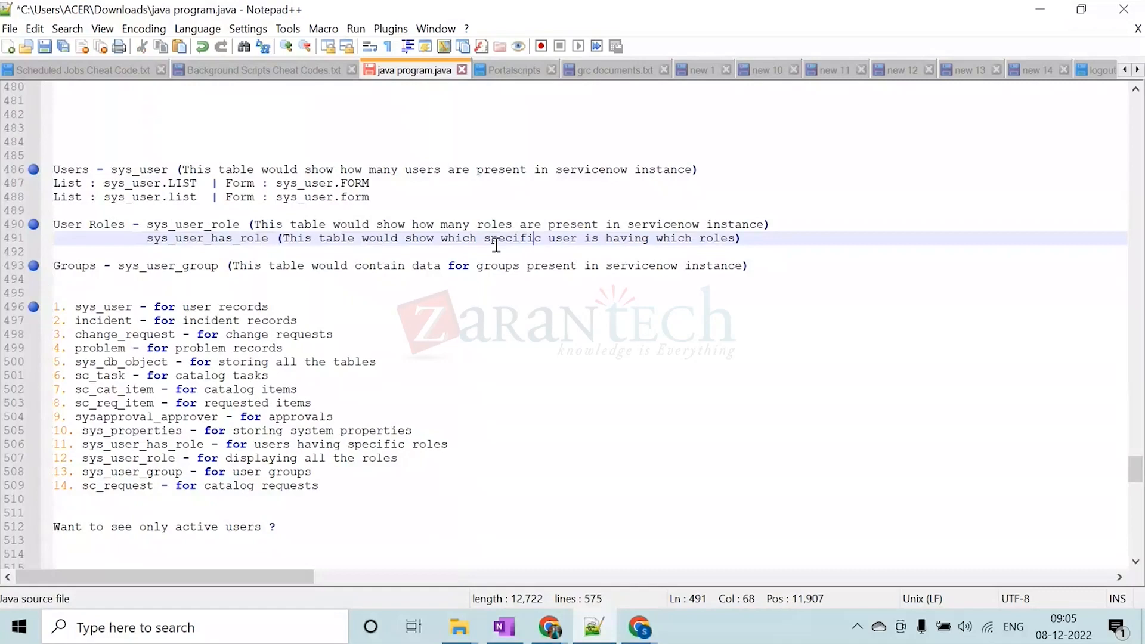
left_click_drag(488, 238, 735, 239)
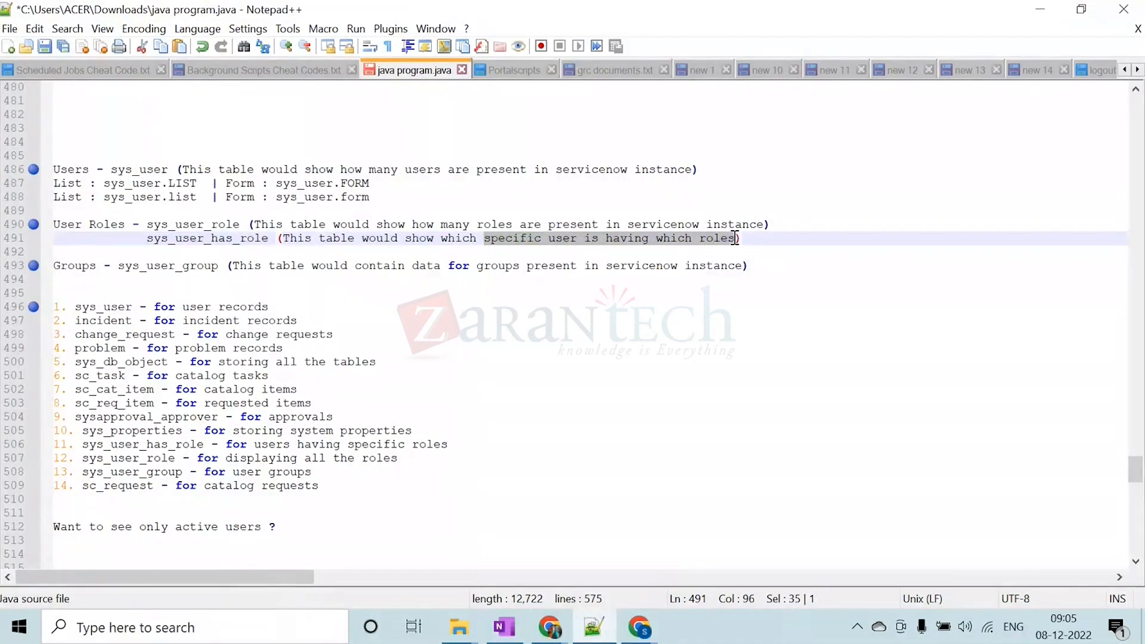
Review the Groups note by highlighting the sys_user_group table name and its description
left_click(177, 266)
left_click(120, 265)
left_click_drag(120, 265, 219, 265)
left_click(299, 266)
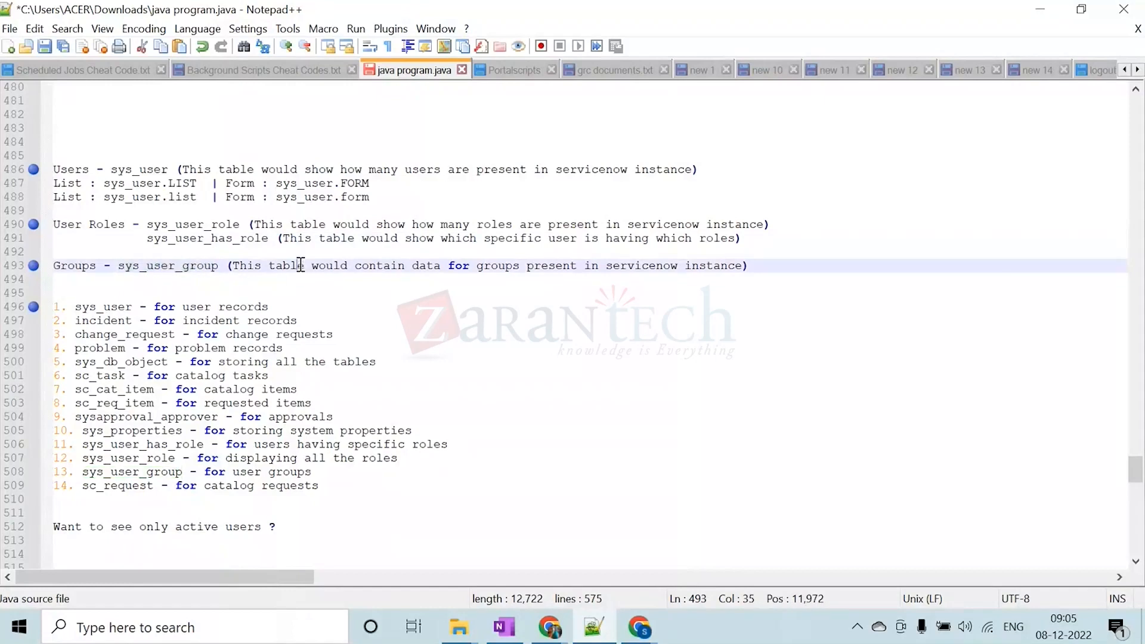
left_click_drag(326, 266, 746, 264)
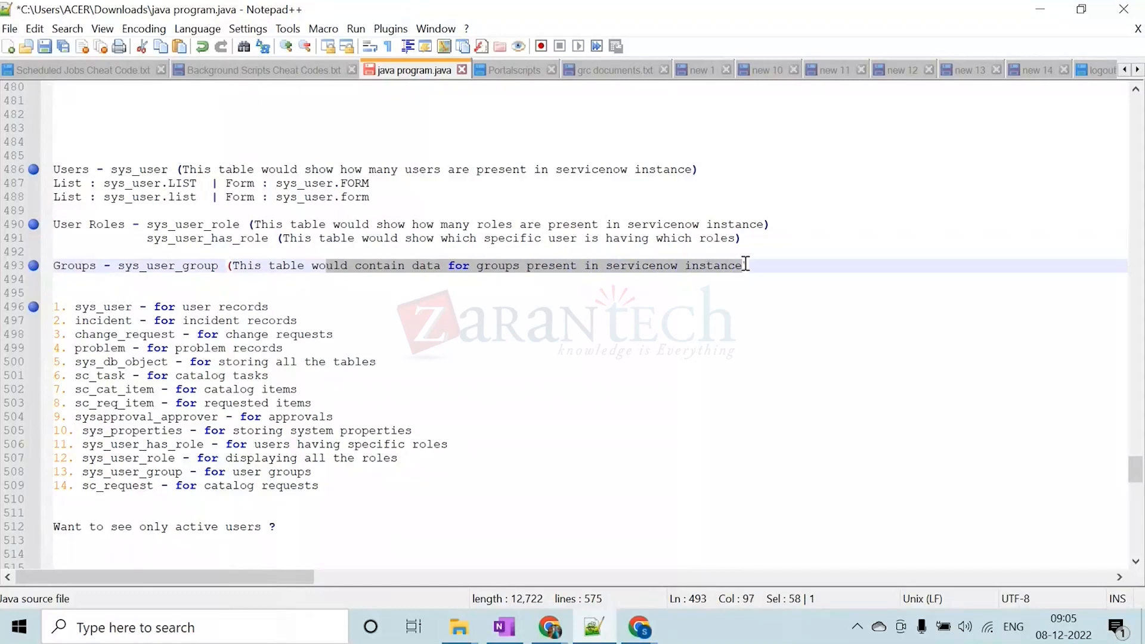
Examine the numbered list of 14 ServiceNow tables, highlighting the whole list, the incident name and the sys_user description
left_click(147, 320)
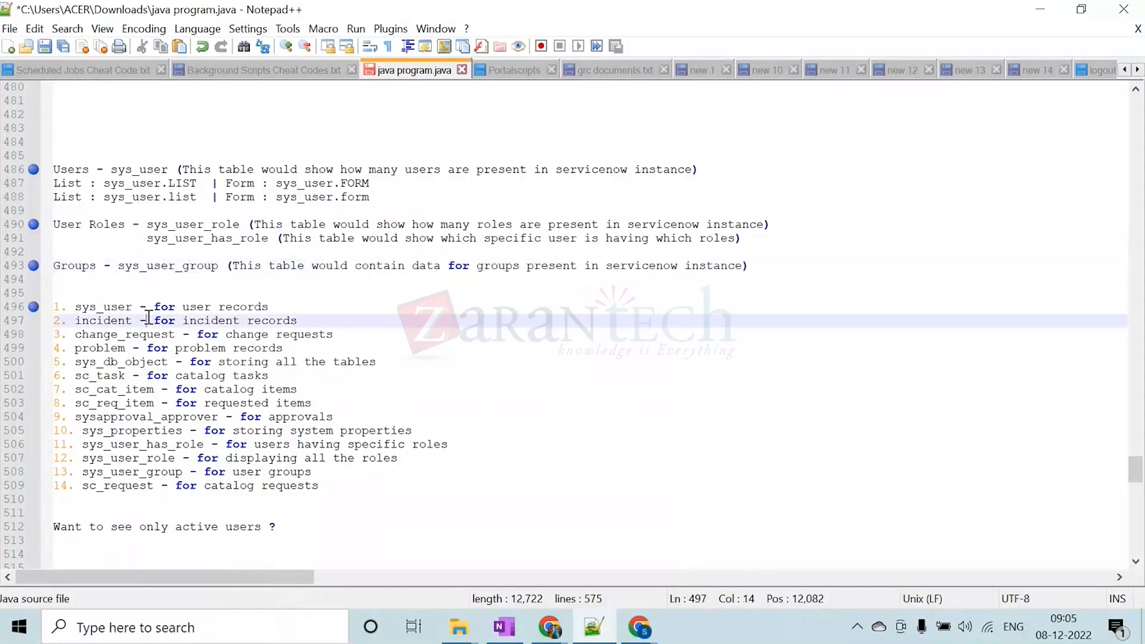
scroll(149, 319, "down", 1)
left_click_drag(344, 446, 55, 269)
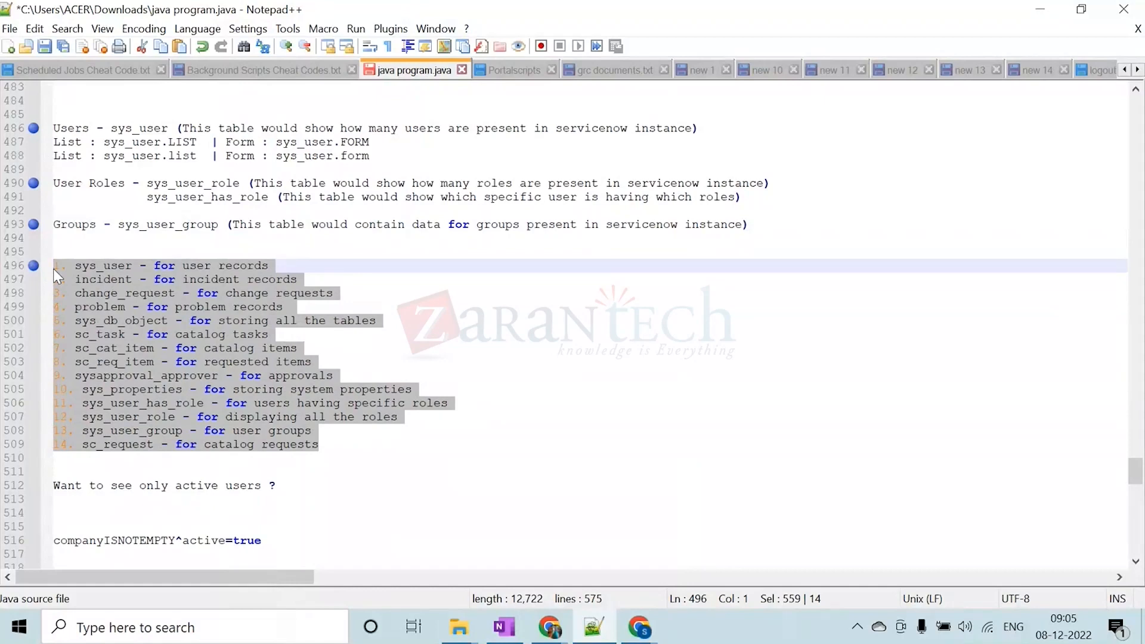
double_click(104, 279)
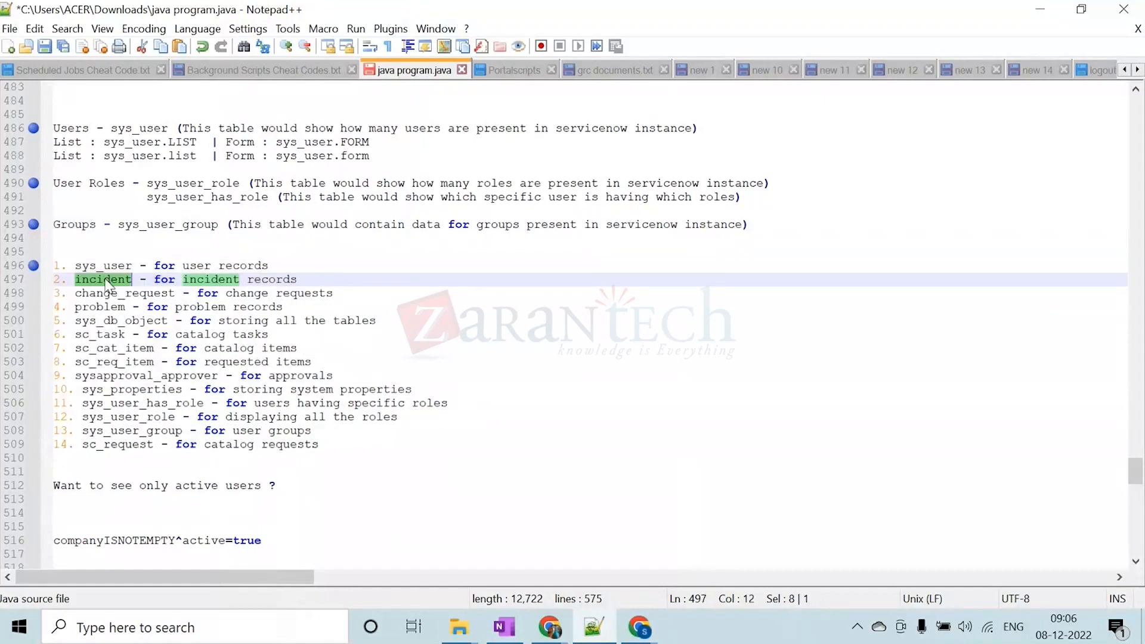
left_click(120, 267)
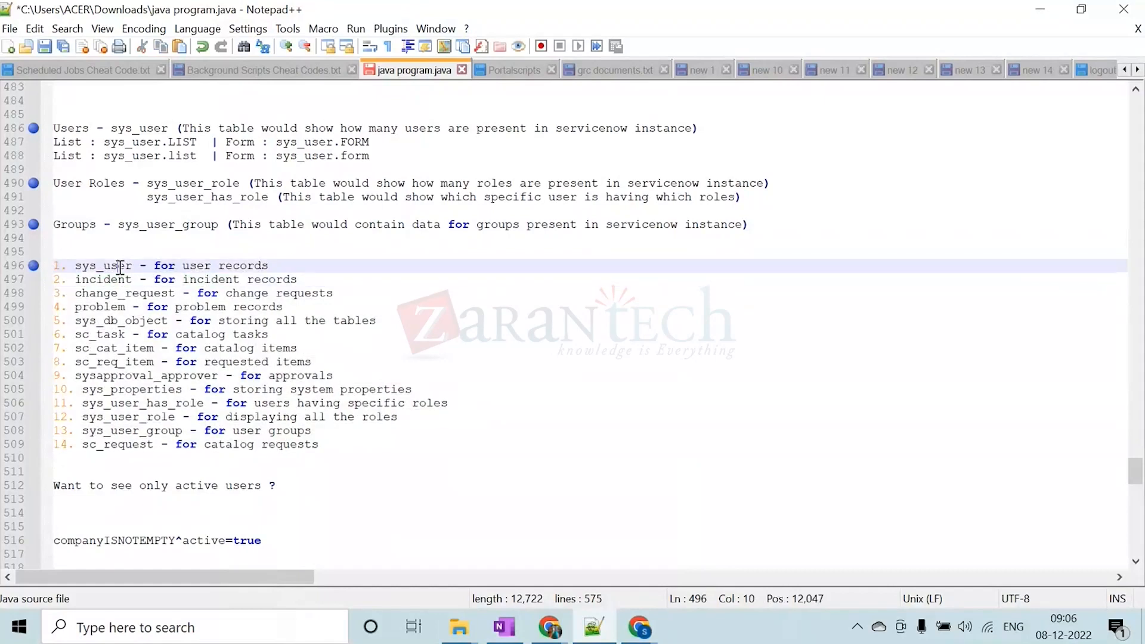
left_click_drag(154, 266, 271, 270)
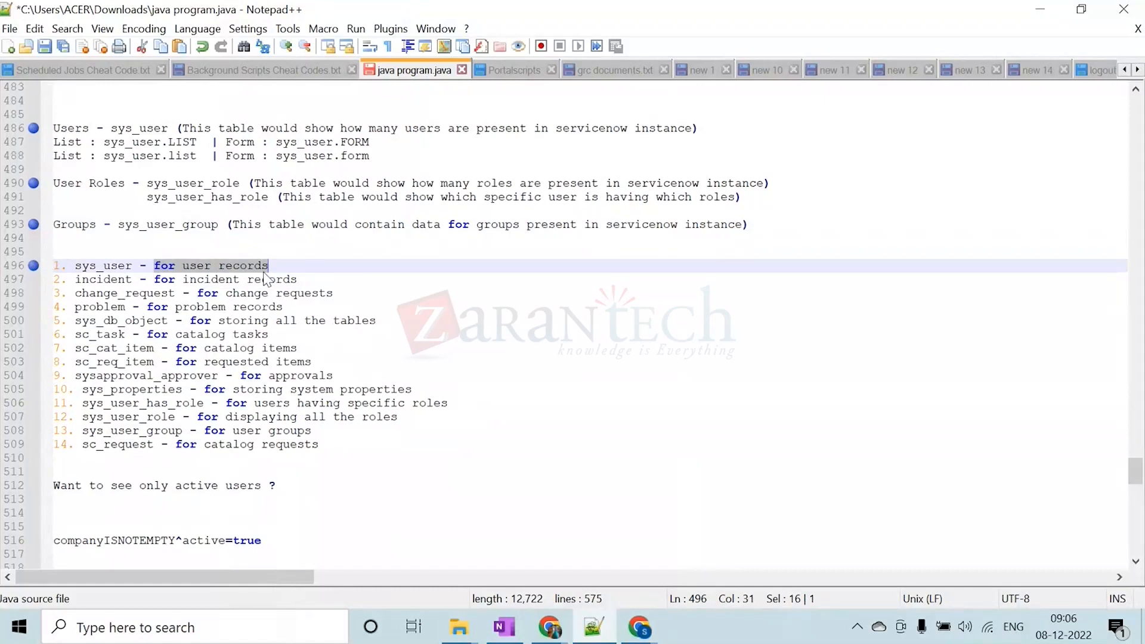
Copy the table name "incident" from the notes and open its list in ServiceNow in Chrome with "incident.LIST"
double_click(93, 280)
key("ctrl+c")
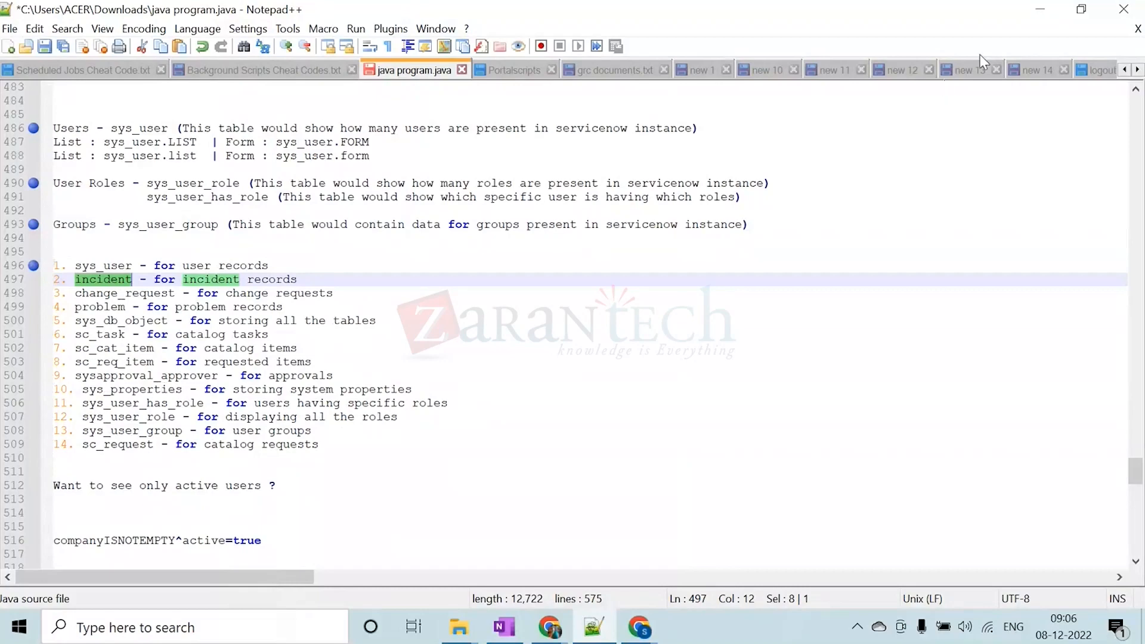
left_click(1038, 10)
left_click(106, 133)
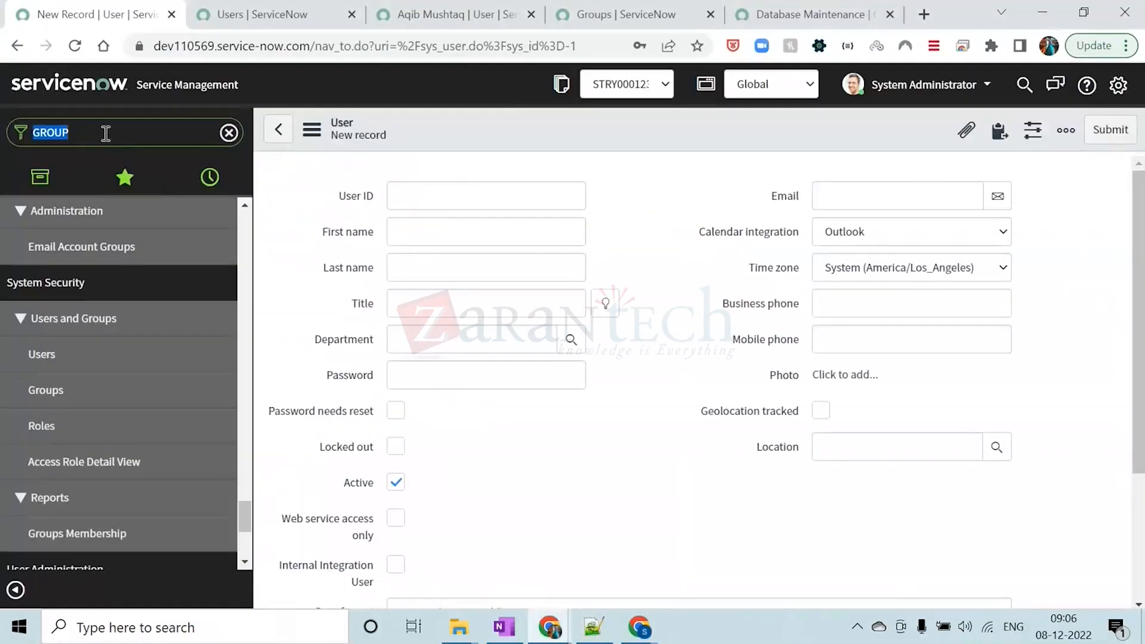
key("ctrl+v")
type(".")
key("Caps_Lock")
type("LIST")
key("Return")
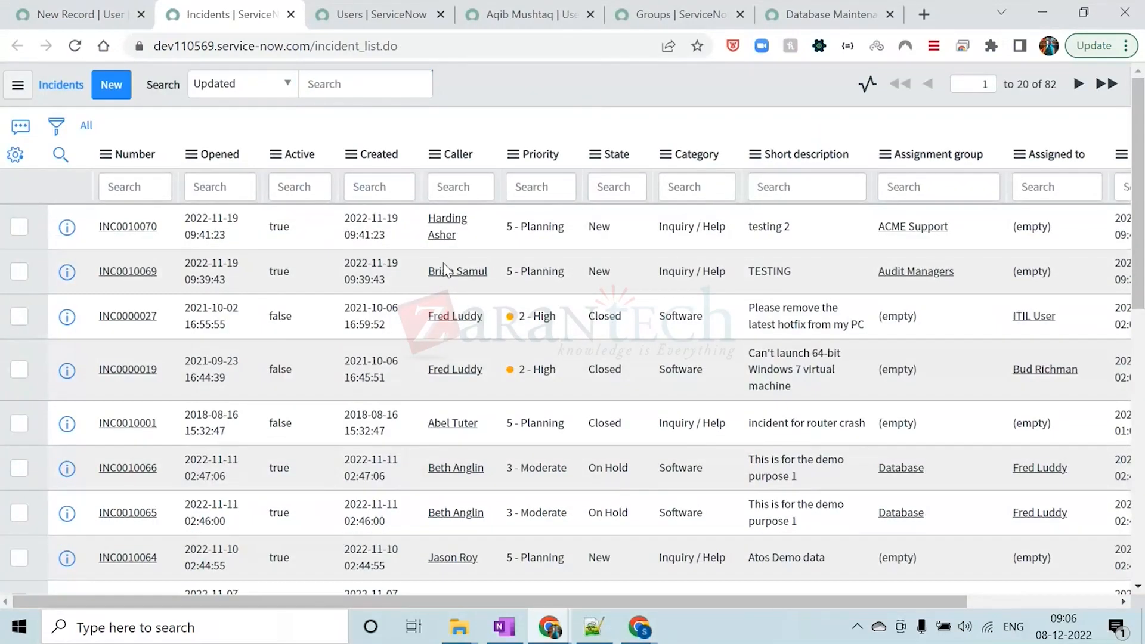
Examine the incident records by highlighting the first three incident numbers in the list
left_click_drag(166, 225, 99, 226)
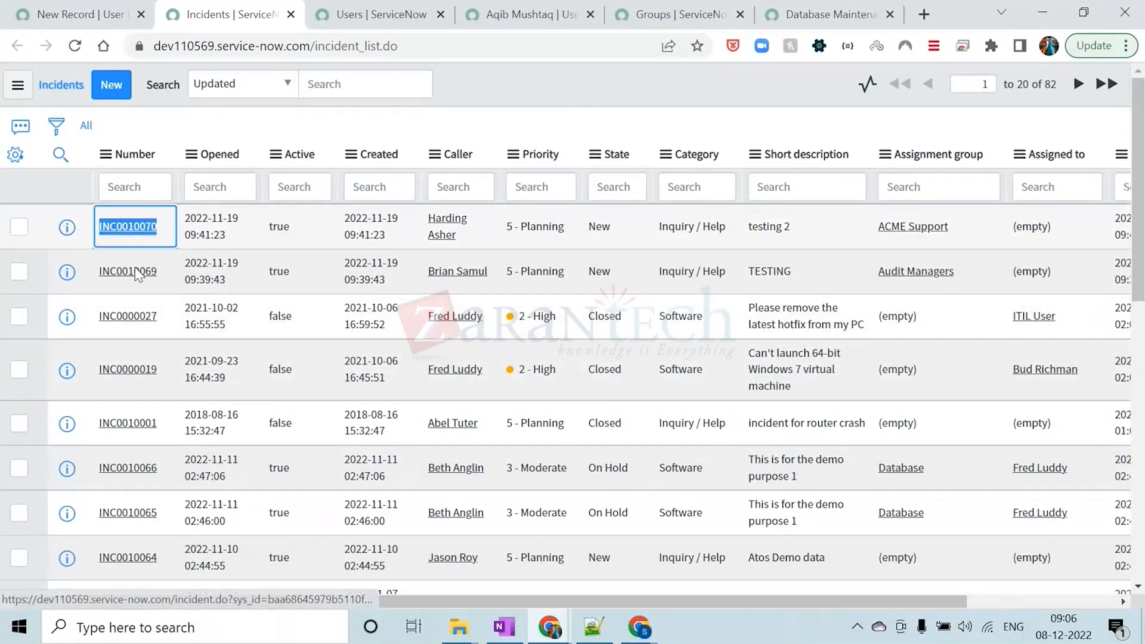
left_click_drag(164, 273, 101, 271)
left_click_drag(160, 318, 99, 317)
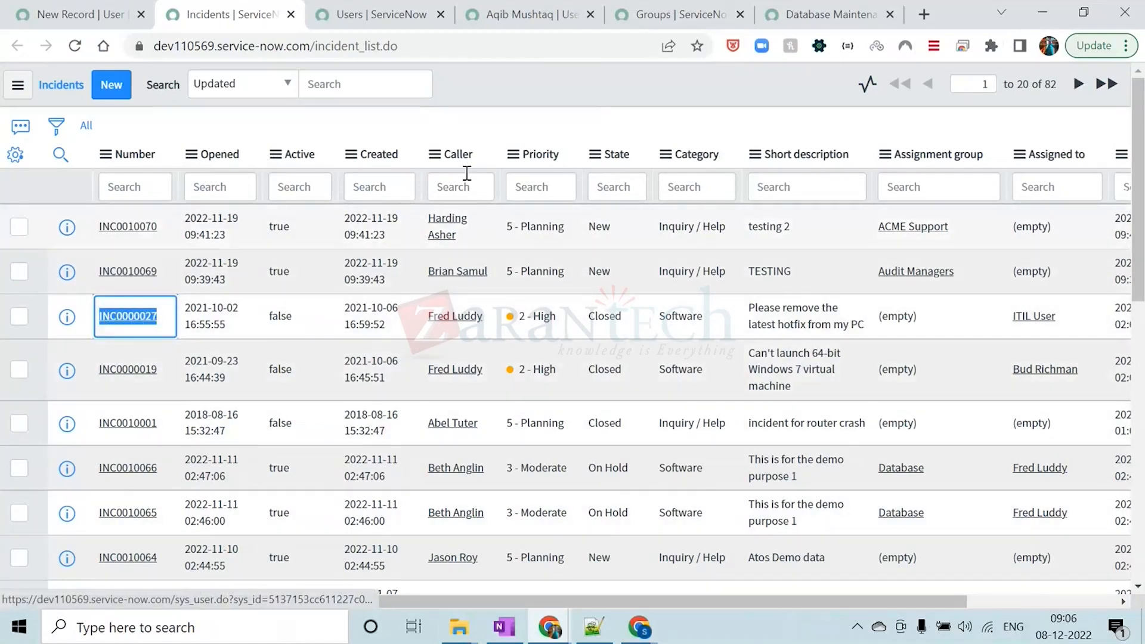
left_click(504, 97)
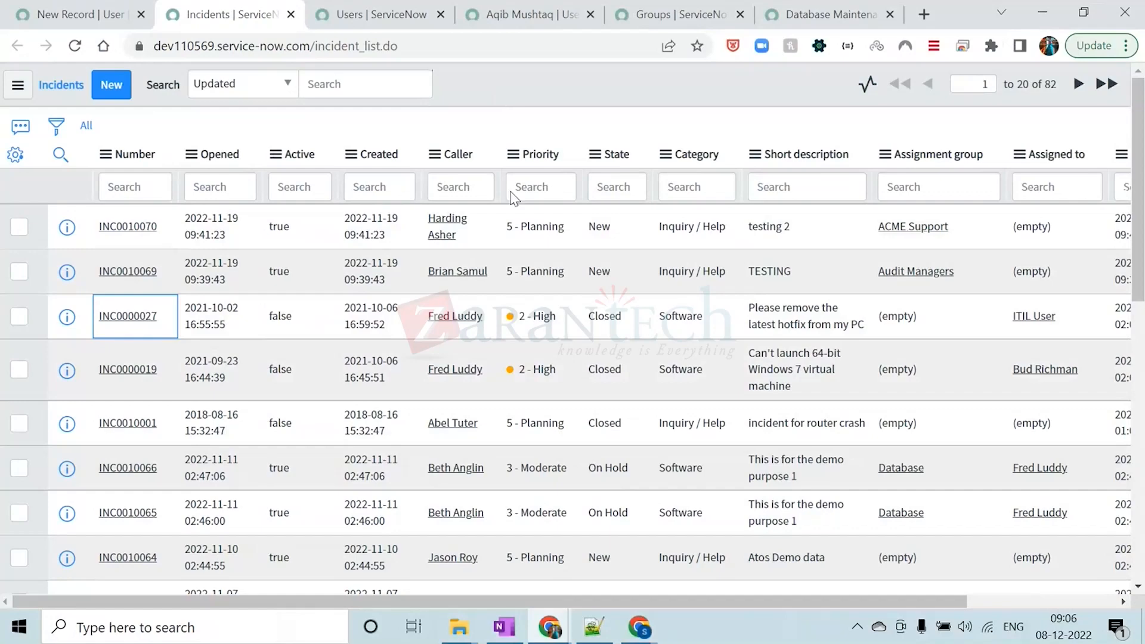
Copy the table name "problem" from the Notepad++ notes and open its list in ServiceNow in Chrome with "problem.LIST"
key("alt+Tab")
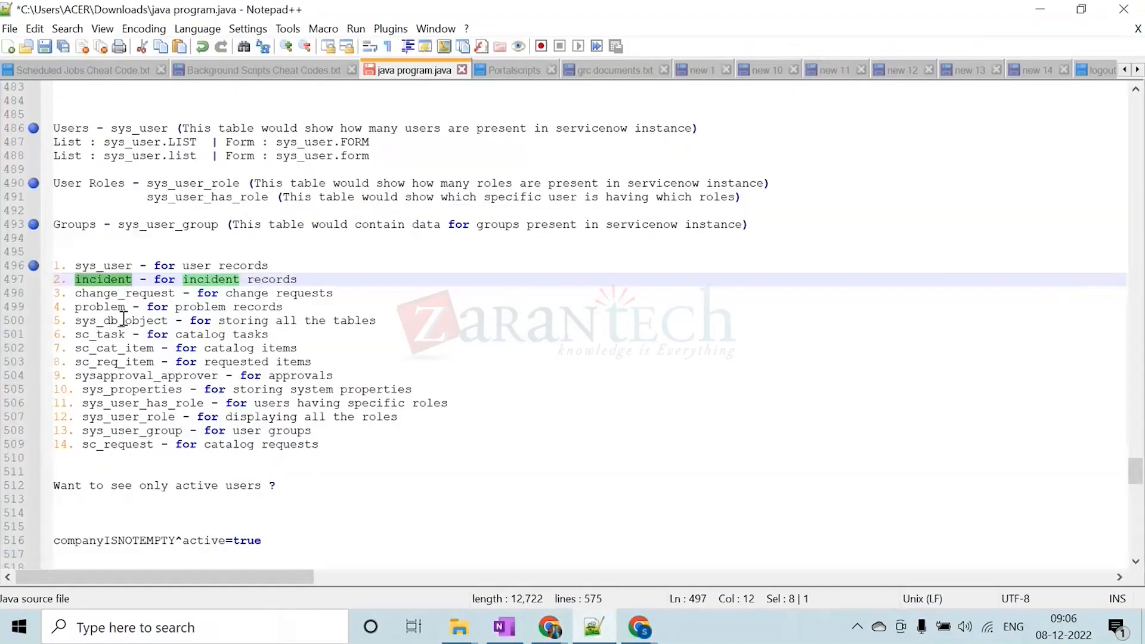
left_click_drag(127, 306, 78, 307)
key("ctrl+c")
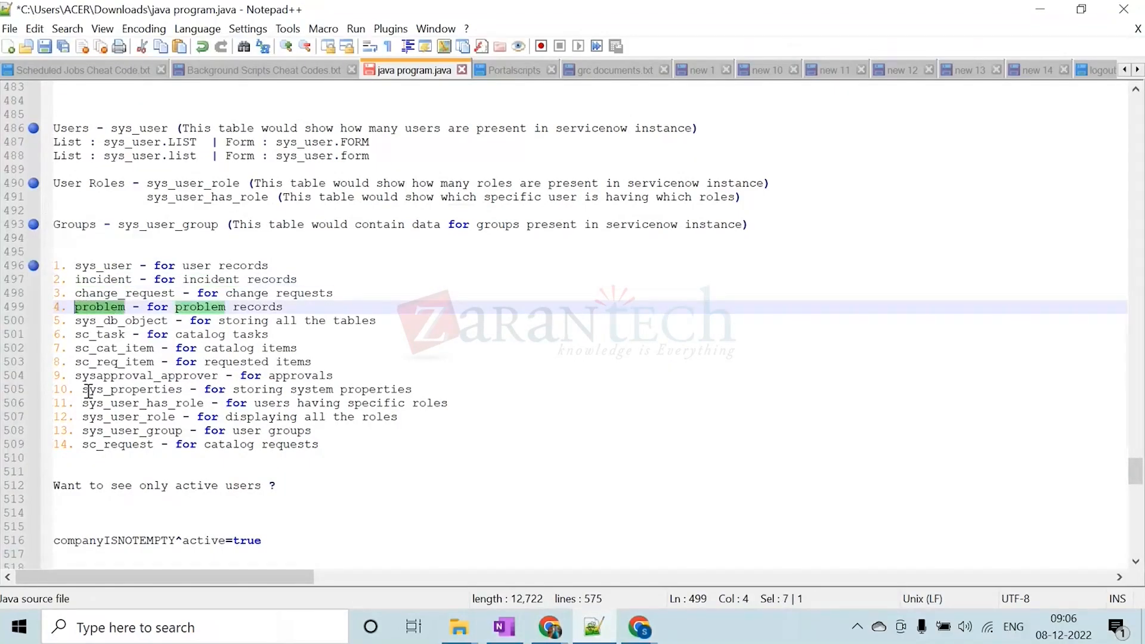
left_click(1040, 9)
left_click(92, 13)
left_click(98, 137)
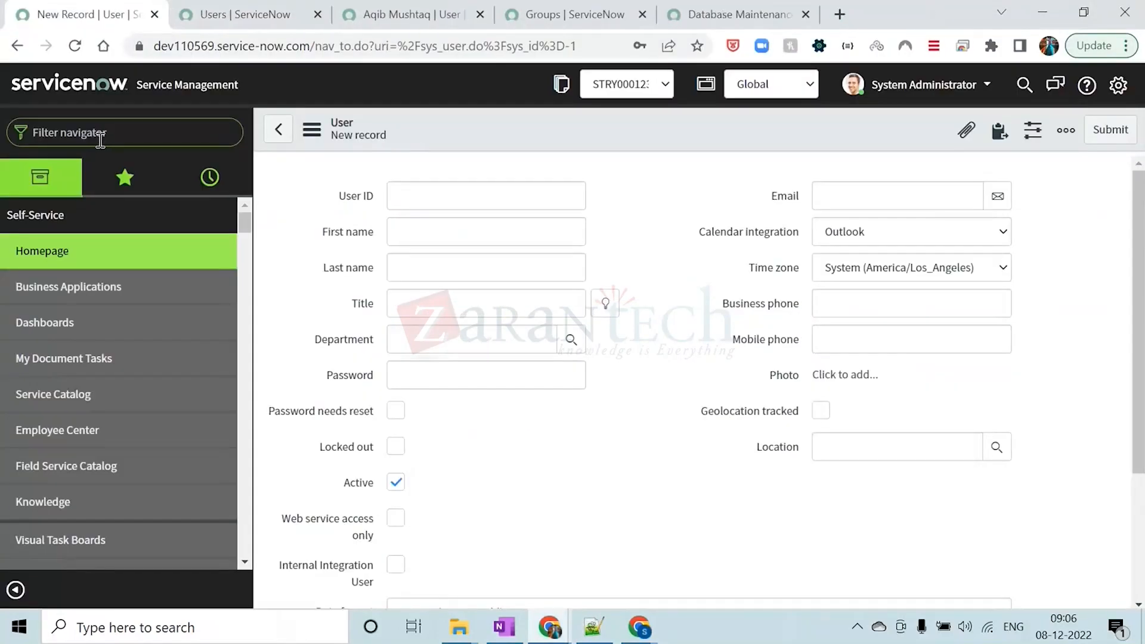
key("ctrl+v")
type(".list")
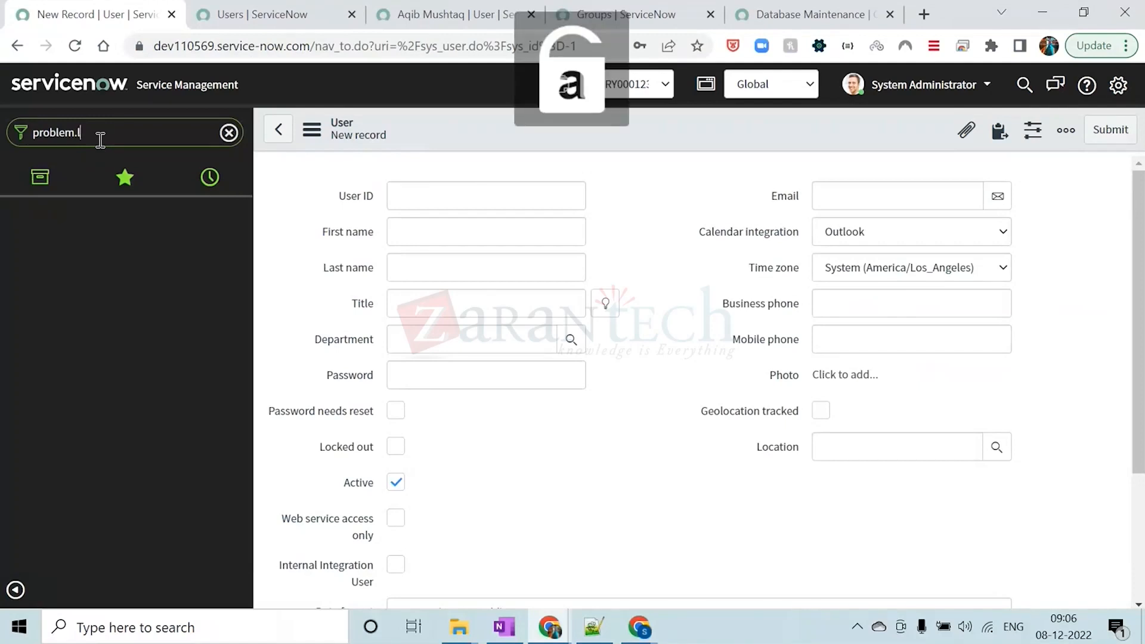
key("BackSpace")
key("BackSpace")
key("BackSpace")
key("Caps_Lock")
type("LIST")
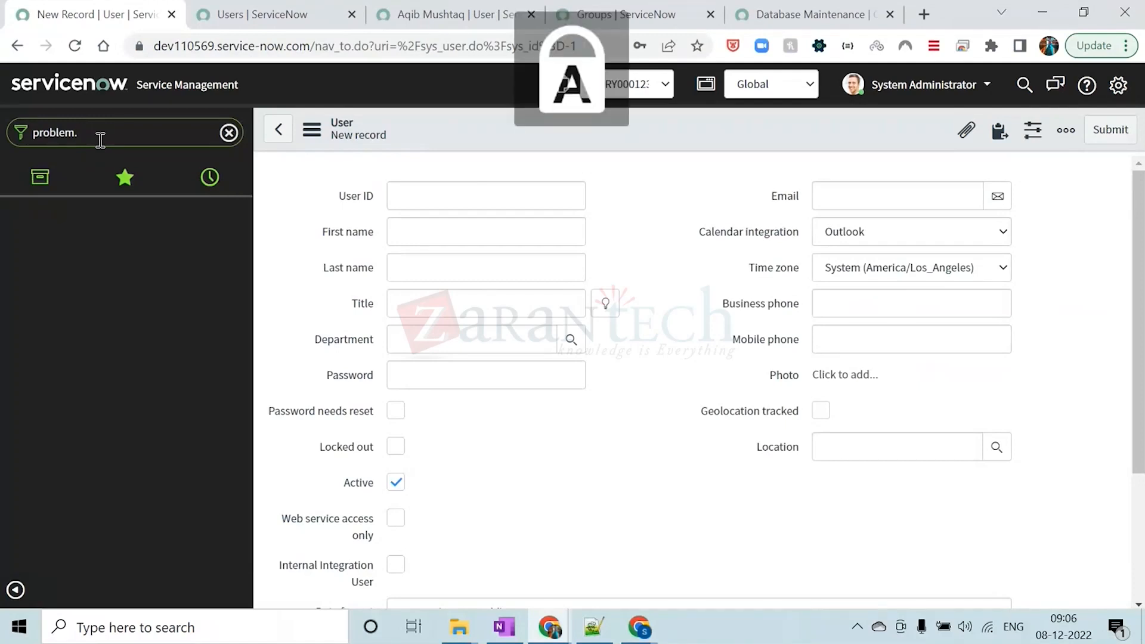
key("Return")
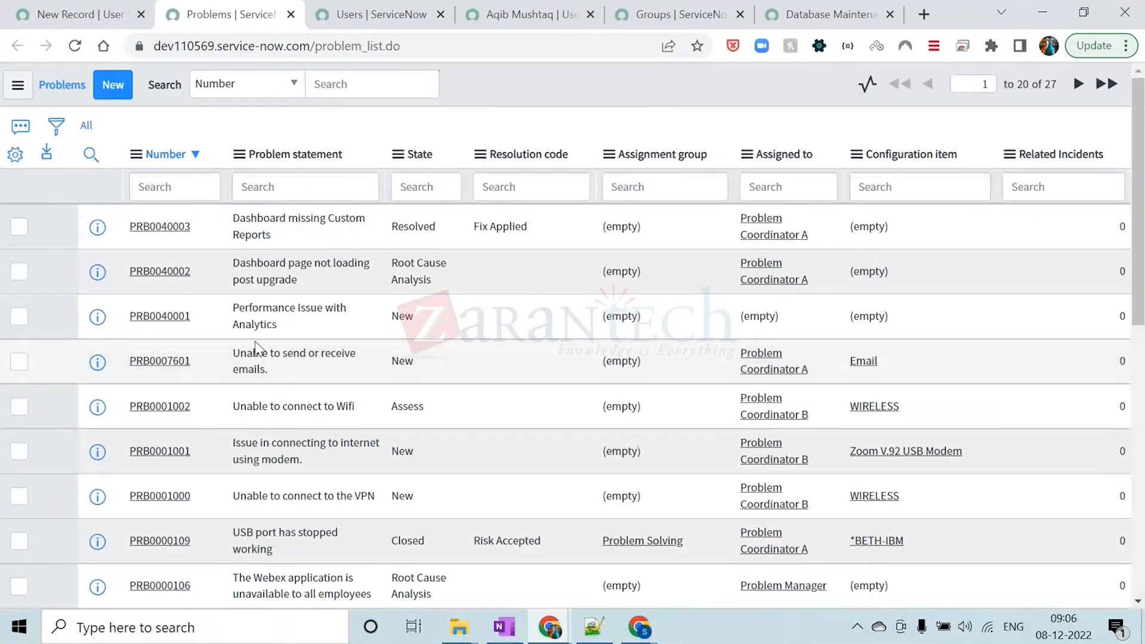
Examine the problem records by highlighting the first five problem numbers in the list
scroll(257, 334, "down", 10)
scroll(258, 338, "up", 10)
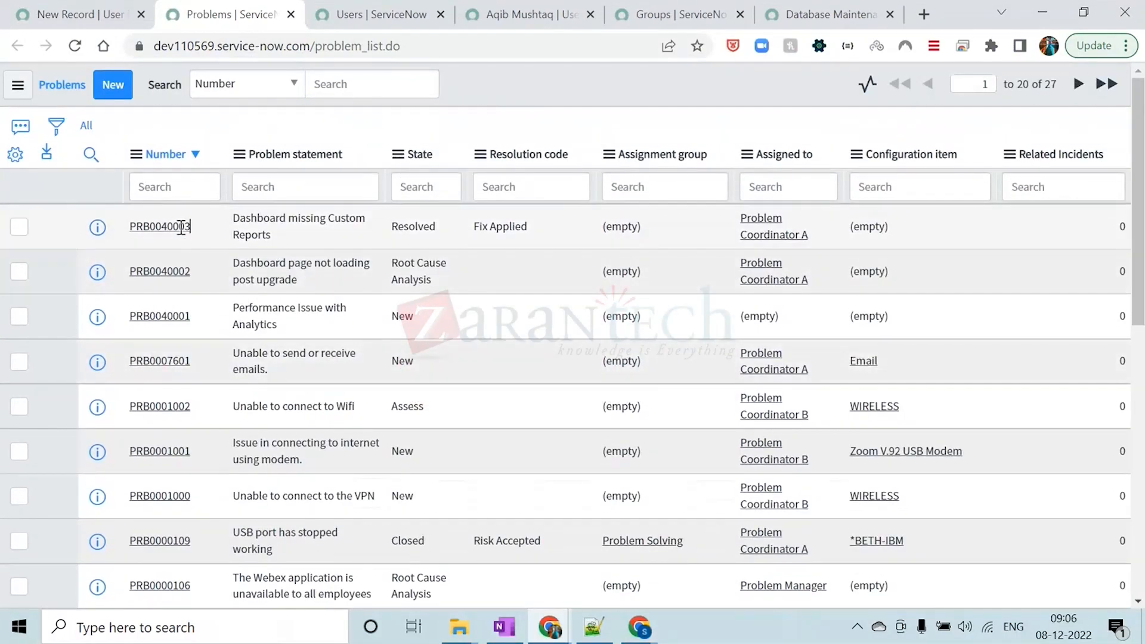
left_click_drag(197, 227, 129, 226)
left_click_drag(195, 270, 128, 271)
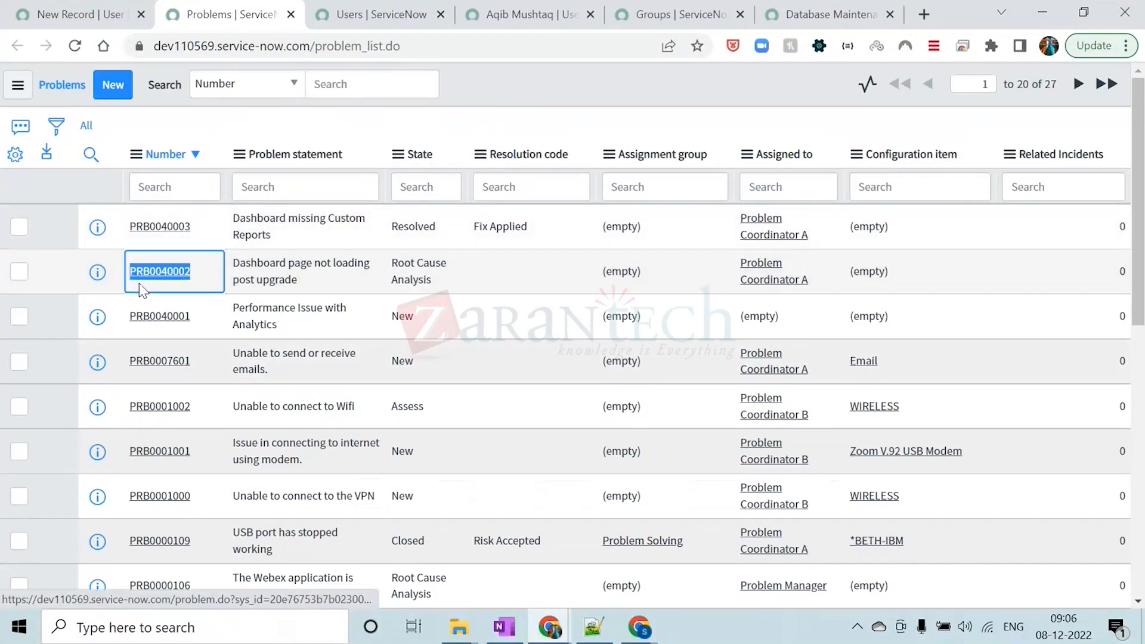
left_click_drag(196, 317, 128, 317)
left_click_drag(192, 361, 129, 361)
left_click_drag(191, 406, 129, 406)
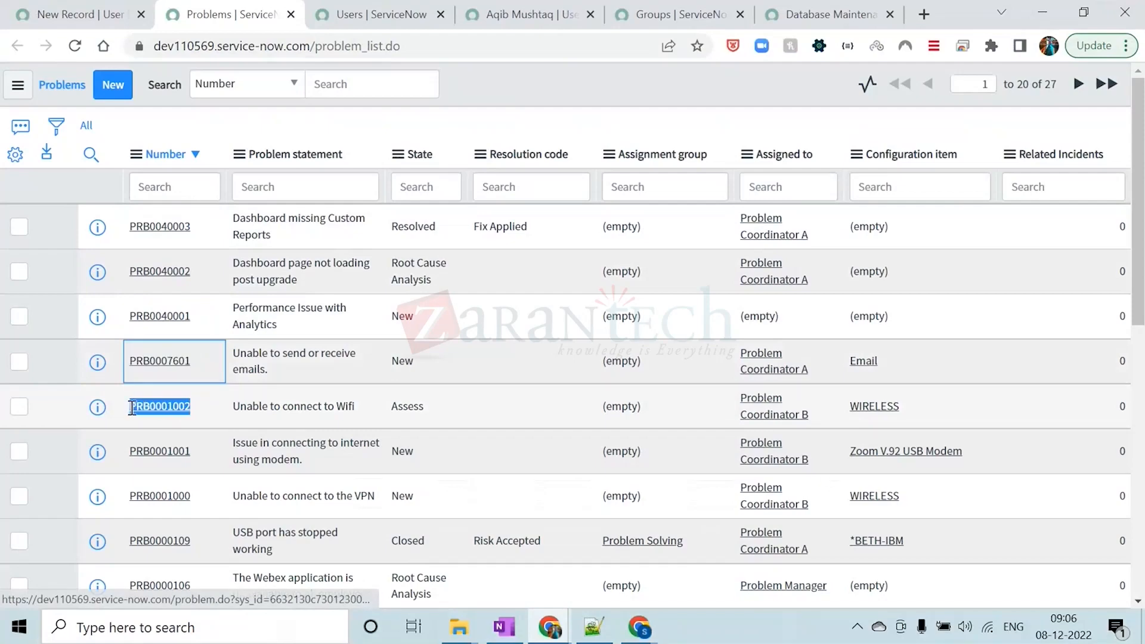
Close the Users, user record, Groups, Database Maintenance and Problems browser tabs, keeping only the New Record tab
left_click(338, 9)
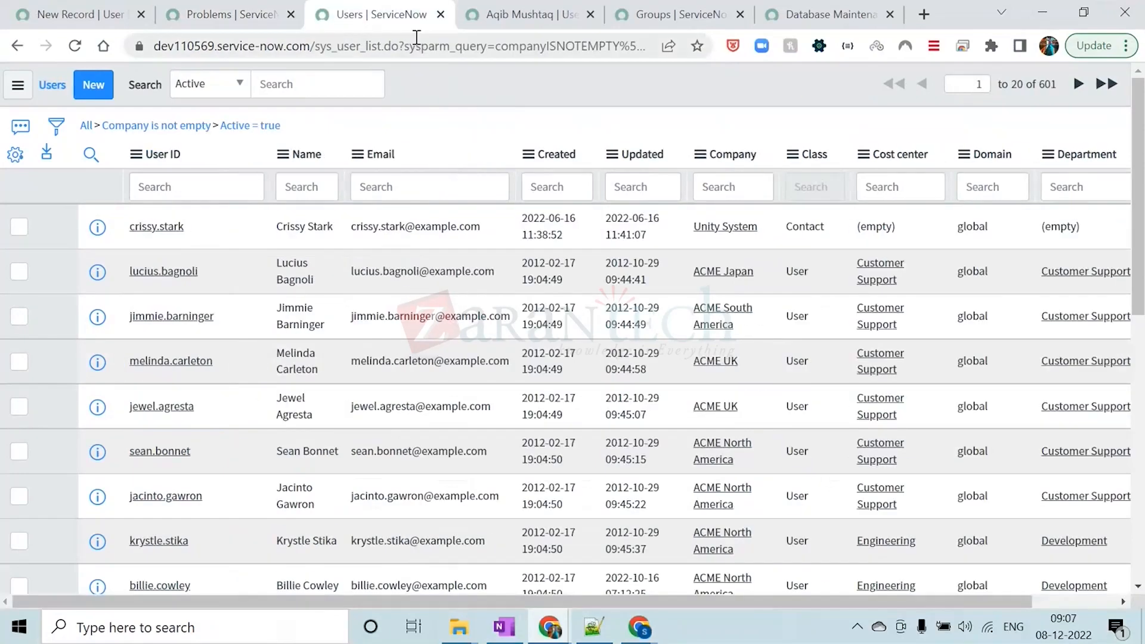
left_click(440, 14)
left_click(440, 15)
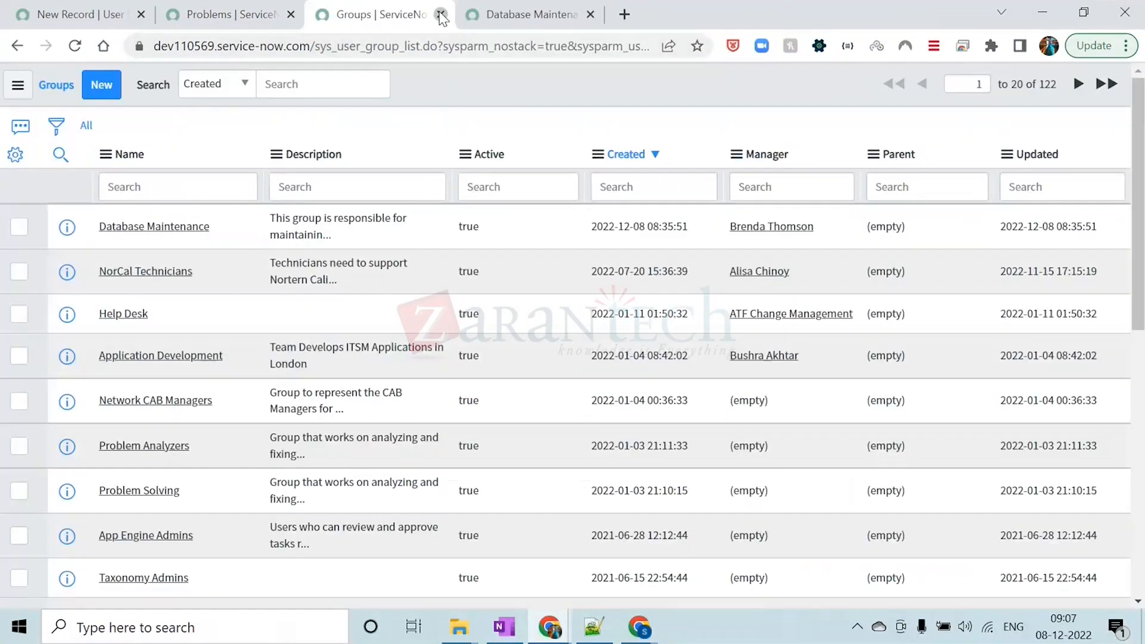
left_click(441, 14)
left_click(440, 14)
left_click(421, 16)
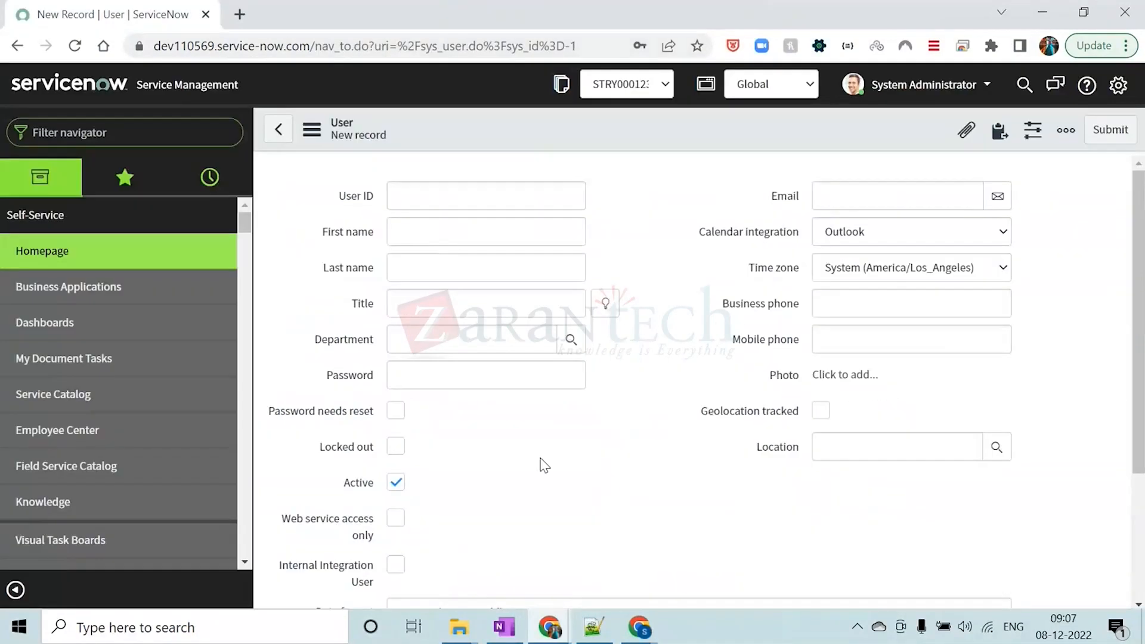
Switch to the Notepad++ notes and review the numbered table list by highlighting it from sys_user to sc_request
left_click(594, 626)
left_click(162, 284)
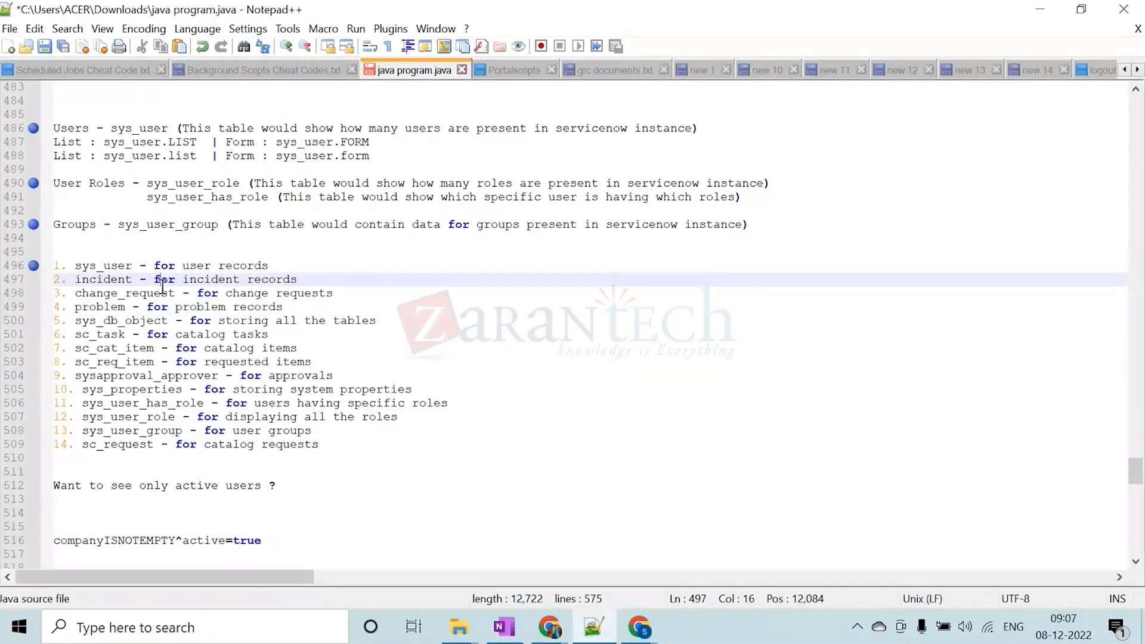
left_click_drag(327, 446, 53, 266)
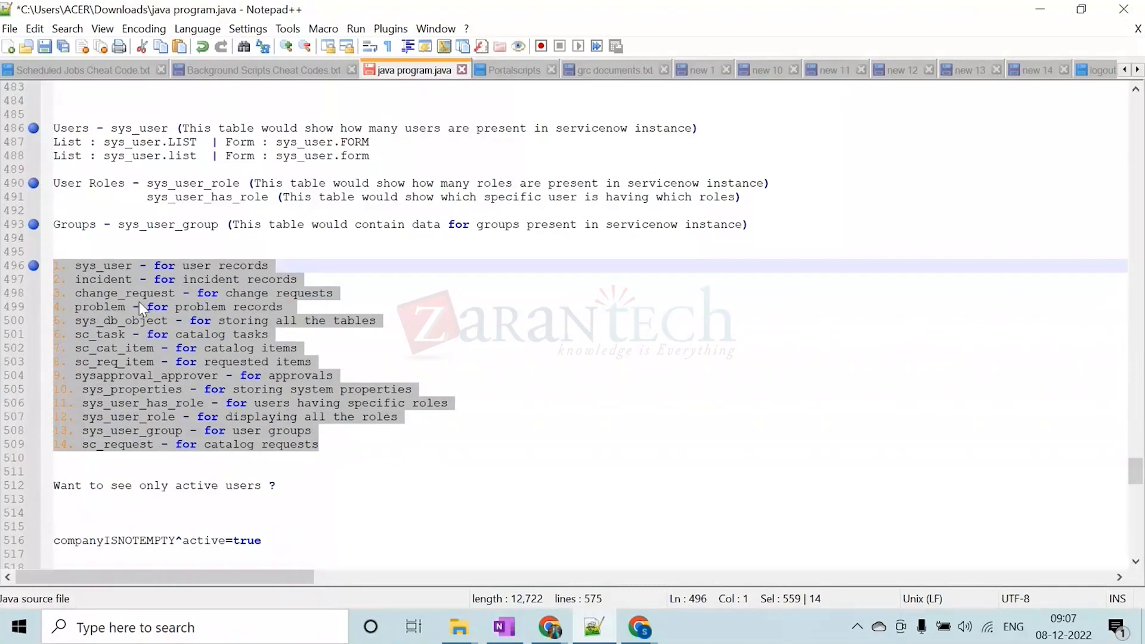
scroll(138, 302, "down", 1)
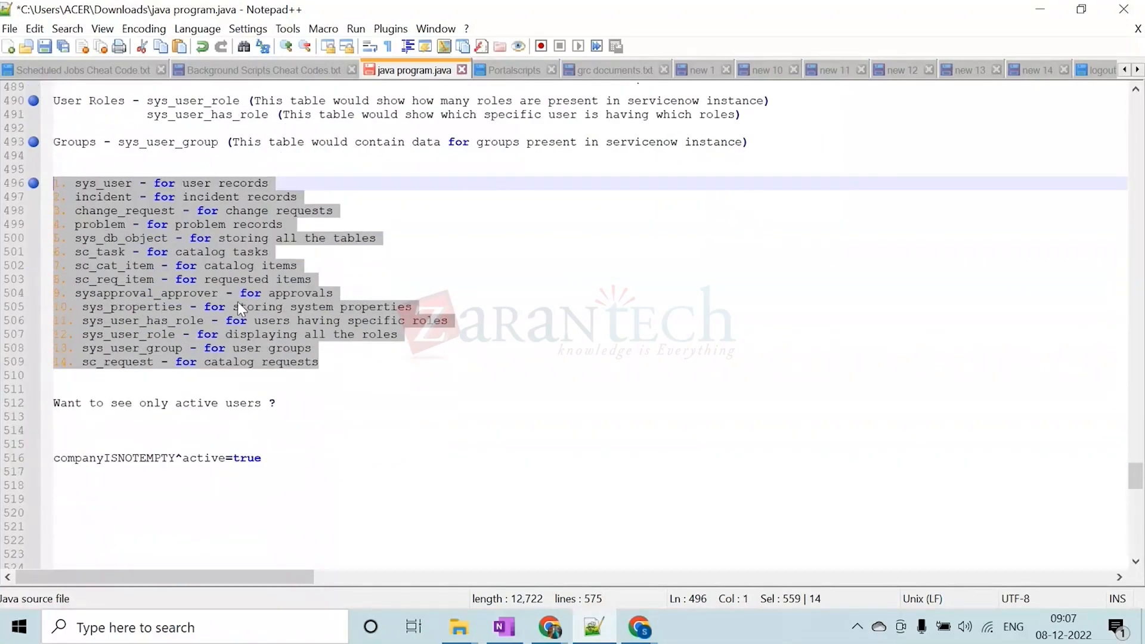
scroll(239, 299, "up", 1)
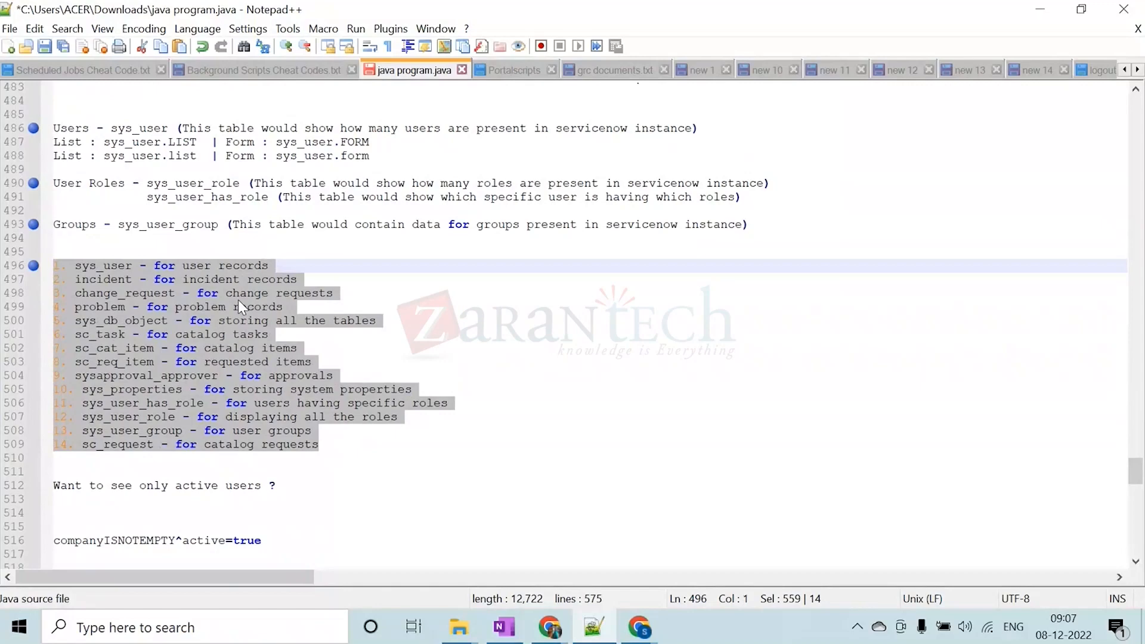
Remove two blank lines between the "Want to see only active users ?" question and the companyISNOTEMPTY^active=true query in the notes
left_click(228, 388)
scroll(228, 390, "down", 3)
left_click(69, 390)
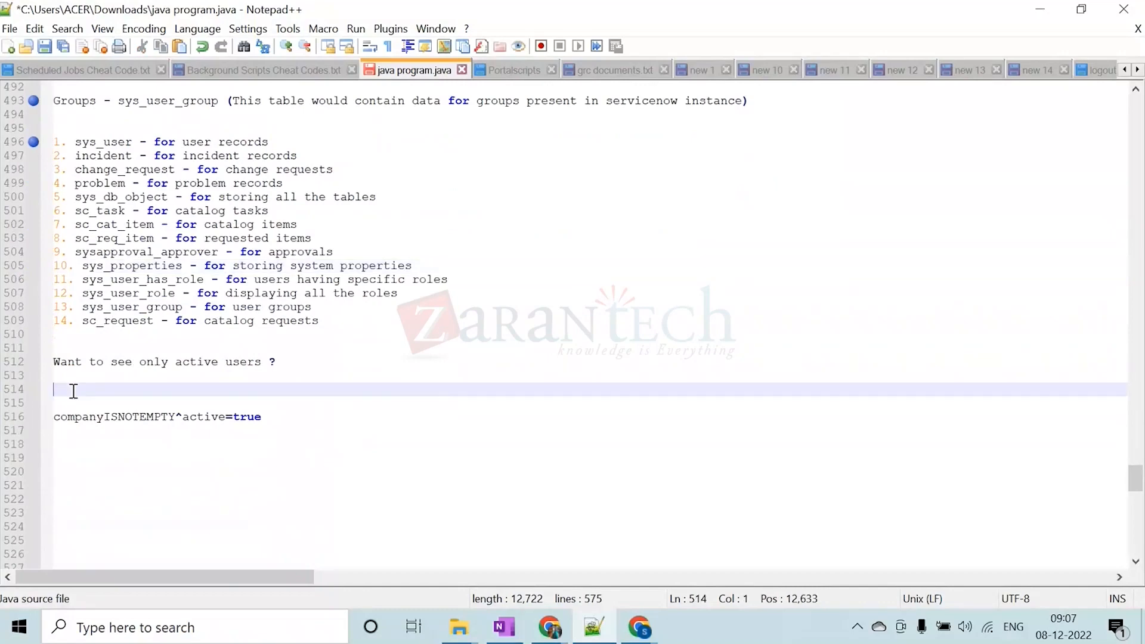
left_click(98, 403)
key("BackSpace")
key("BackSpace")
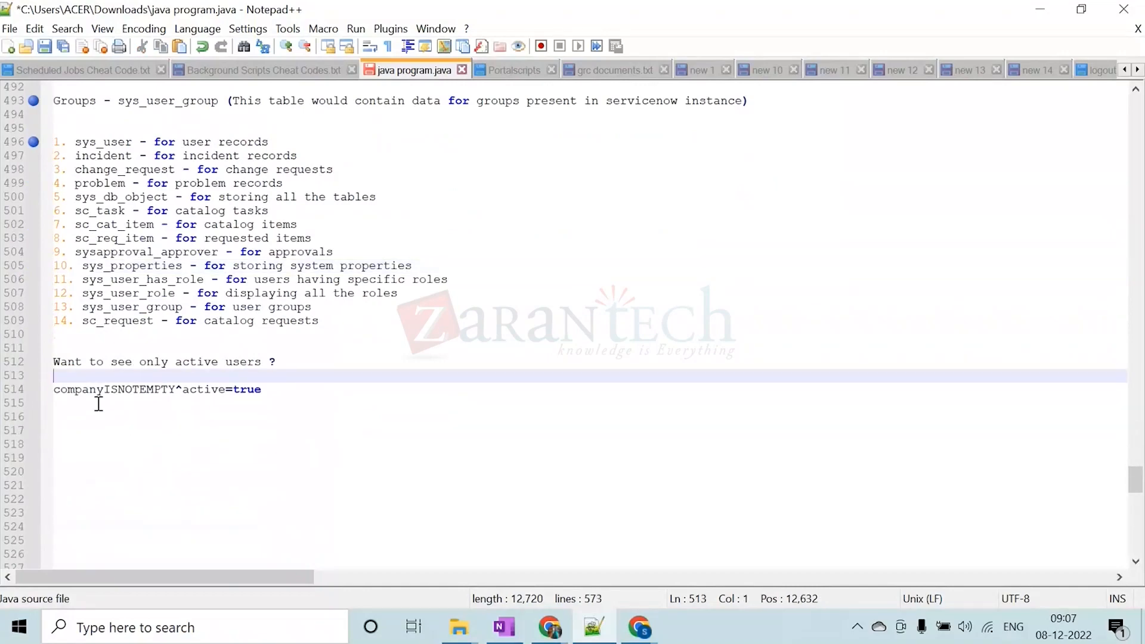
Switch to ServiceNow in Chrome, view the Form Layout configuration of the new User record, and return to the form
left_click(1041, 9)
right_click(495, 136)
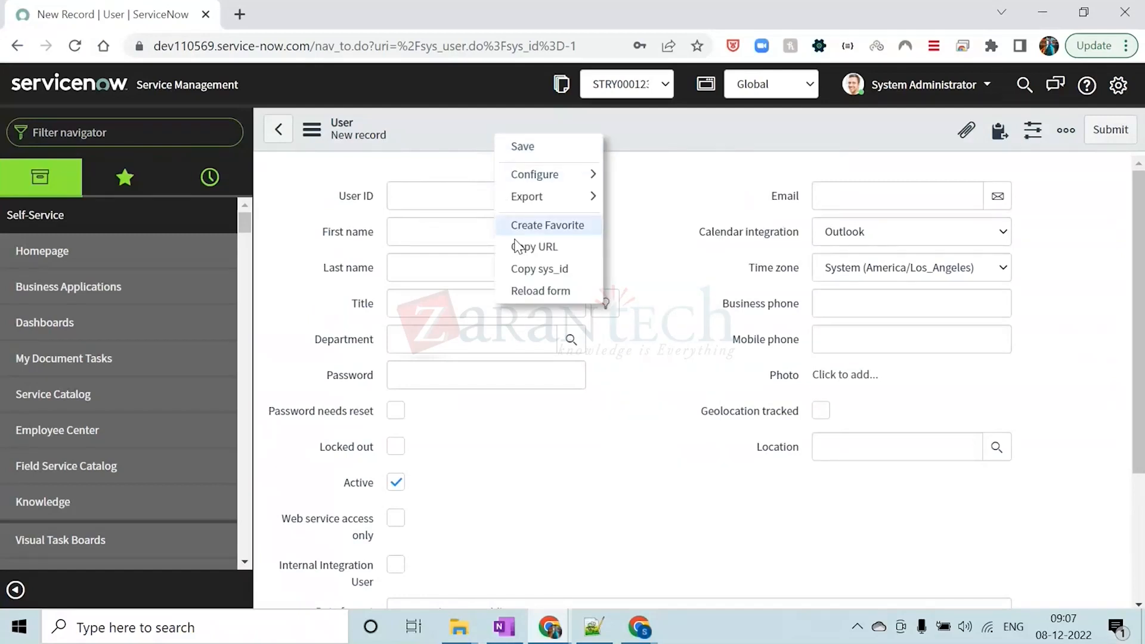
mouse_move(556, 185)
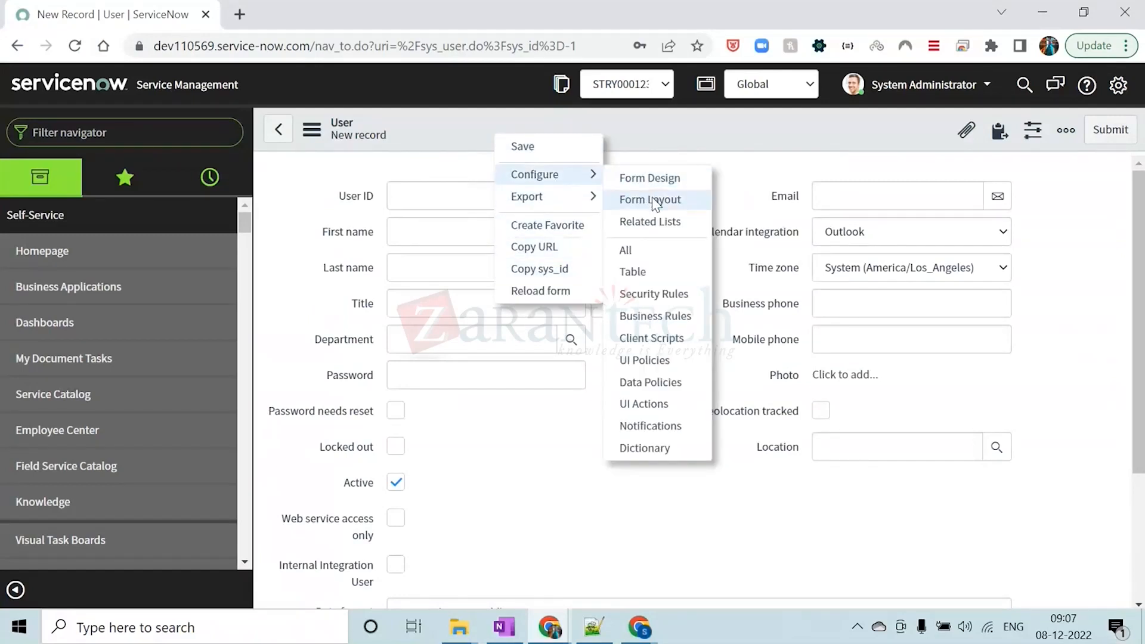
left_click(653, 199)
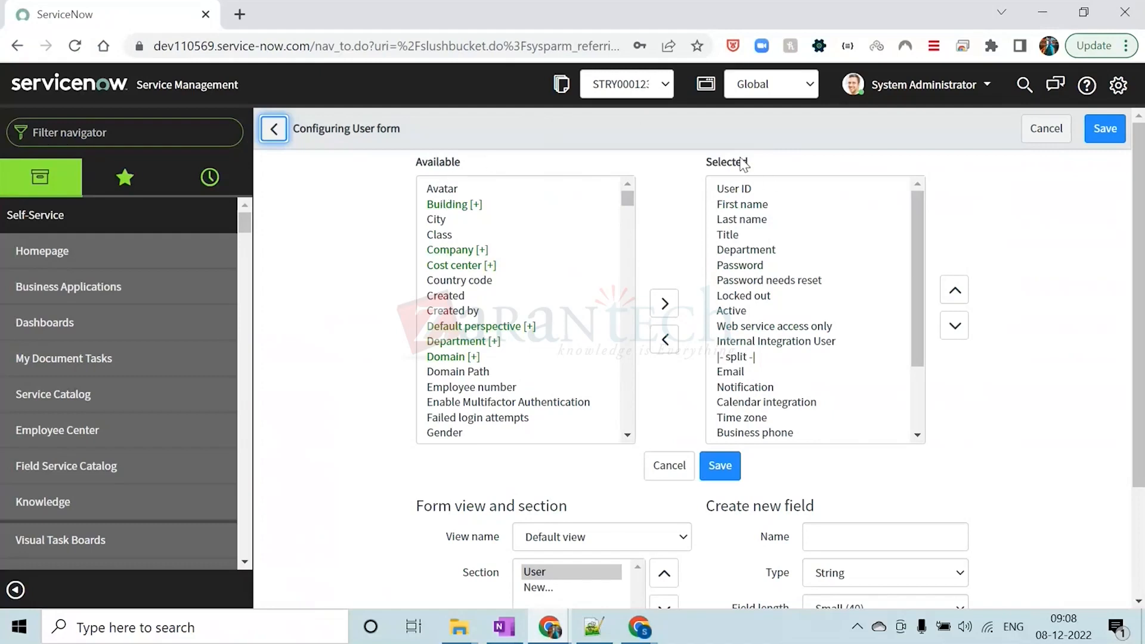
left_click(282, 136)
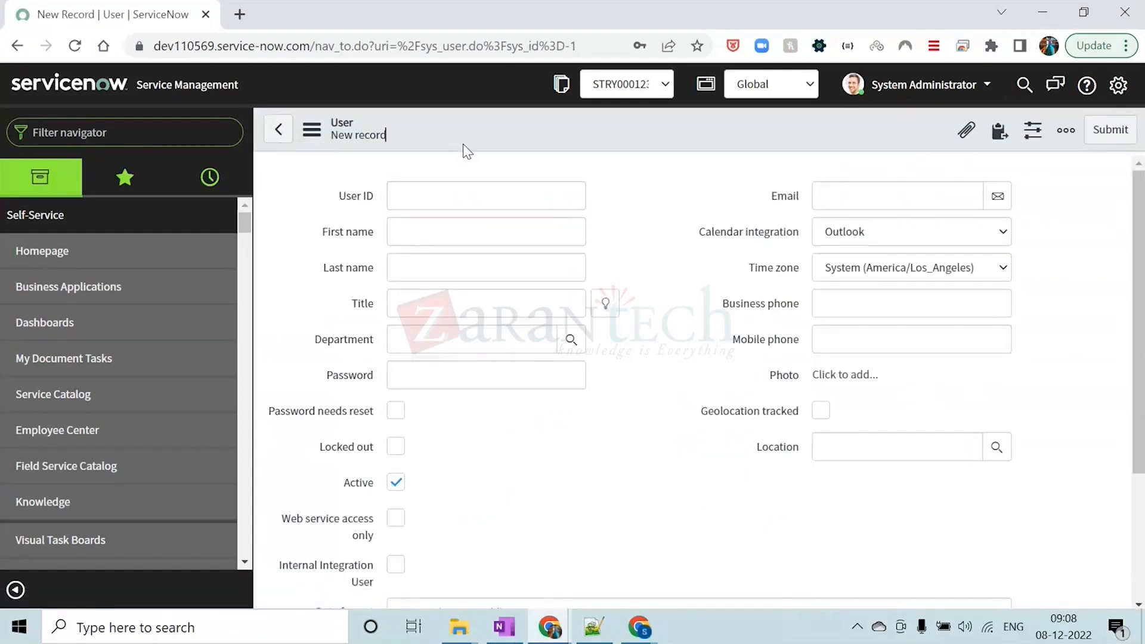
Open the users table list from the navigator with "sys_user.LIST"
left_click(96, 136)
type("SY")
key("BackSpace")
key("BackSpace")
key("Caps_Lock")
type("sys_user")
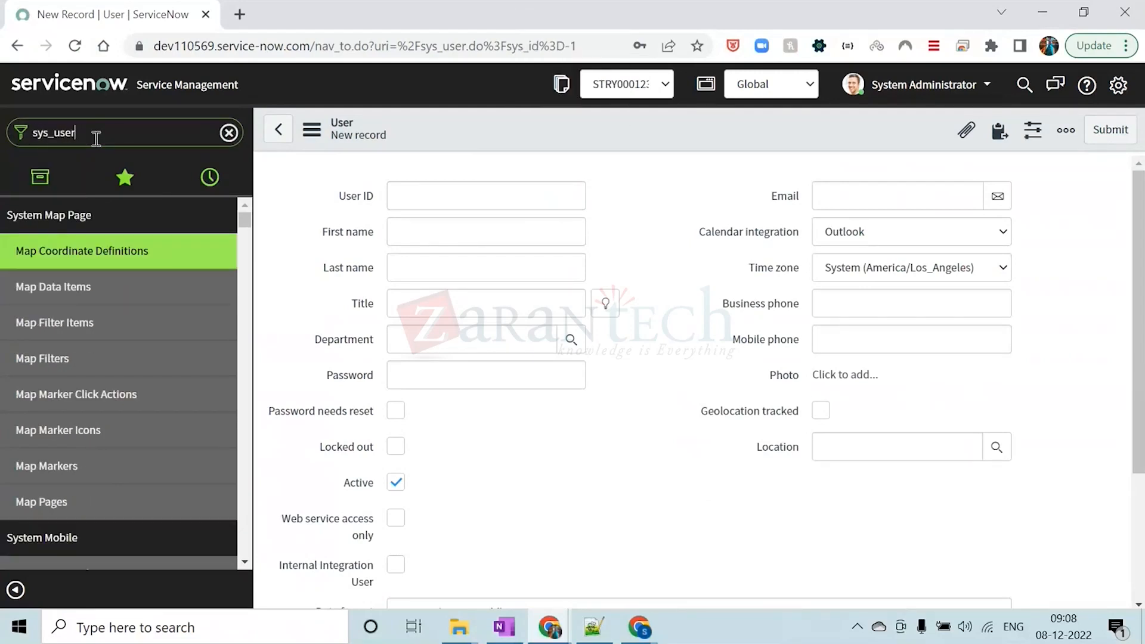
type("_list.")
key("Caps_Lock")
type("LIST")
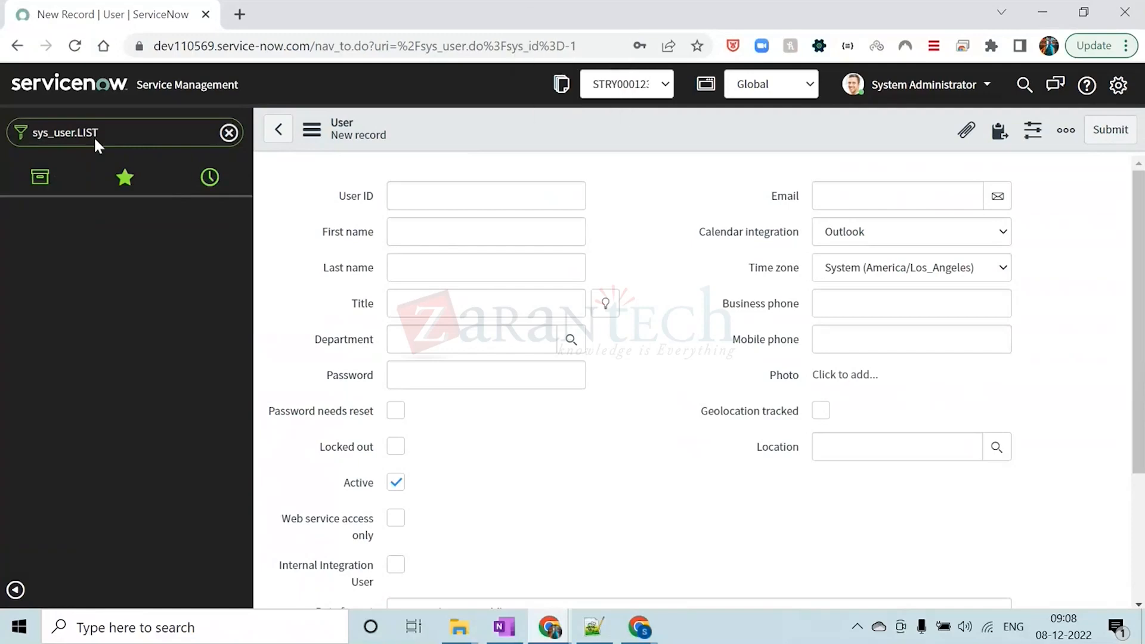
key("Return")
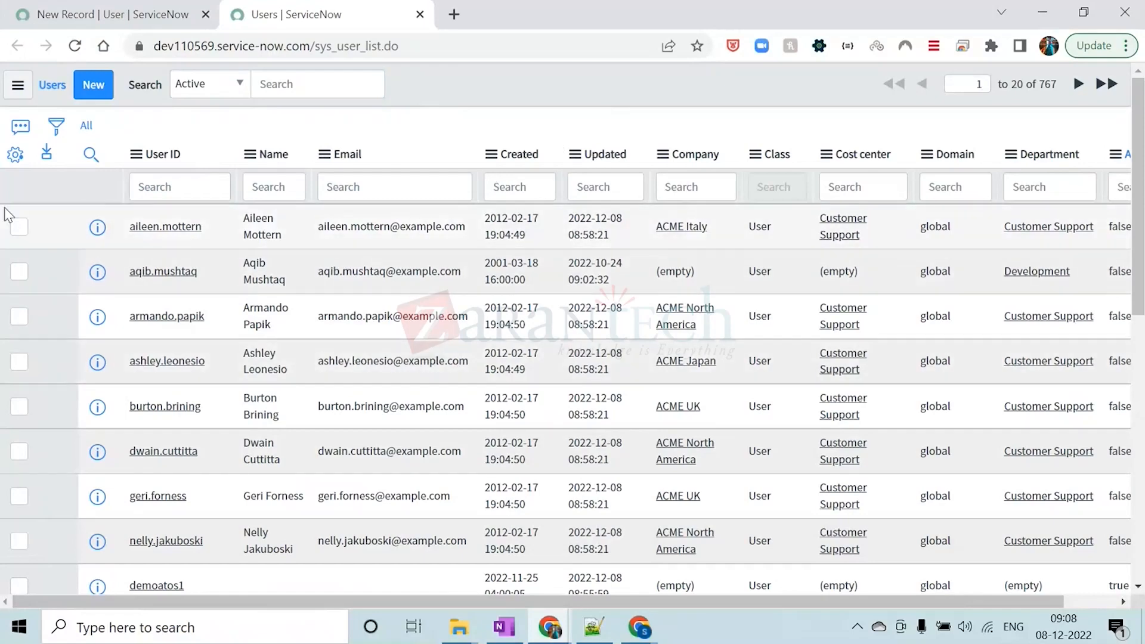
Review the available and selected columns in the Users list's column personalization, then close it without changes
left_click(14, 156)
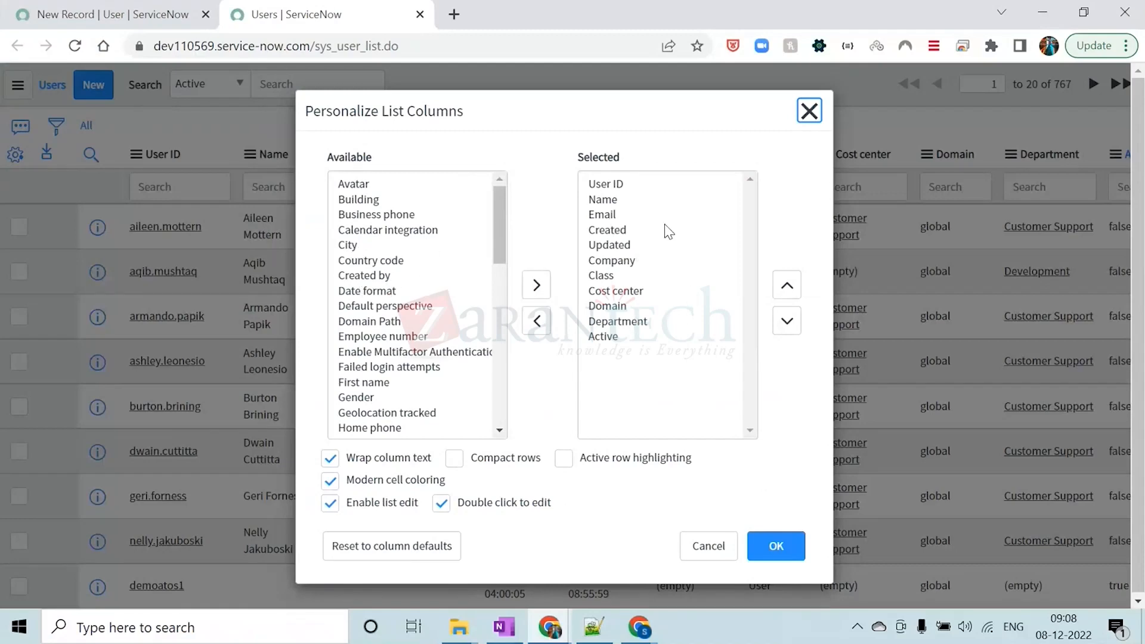
left_click(809, 110)
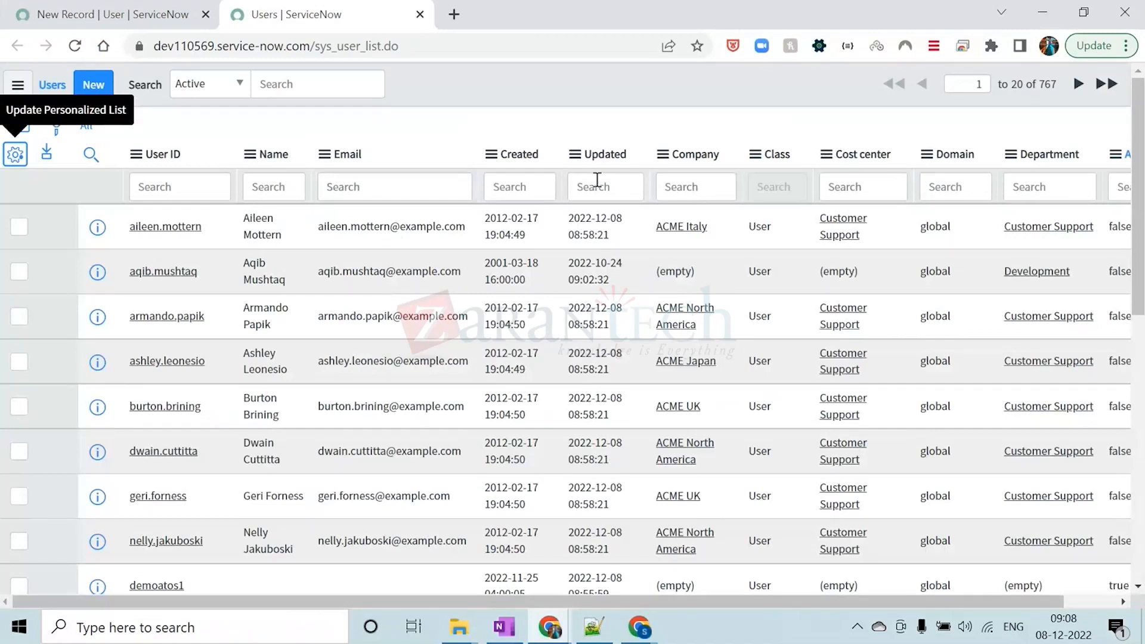
left_click(415, 92)
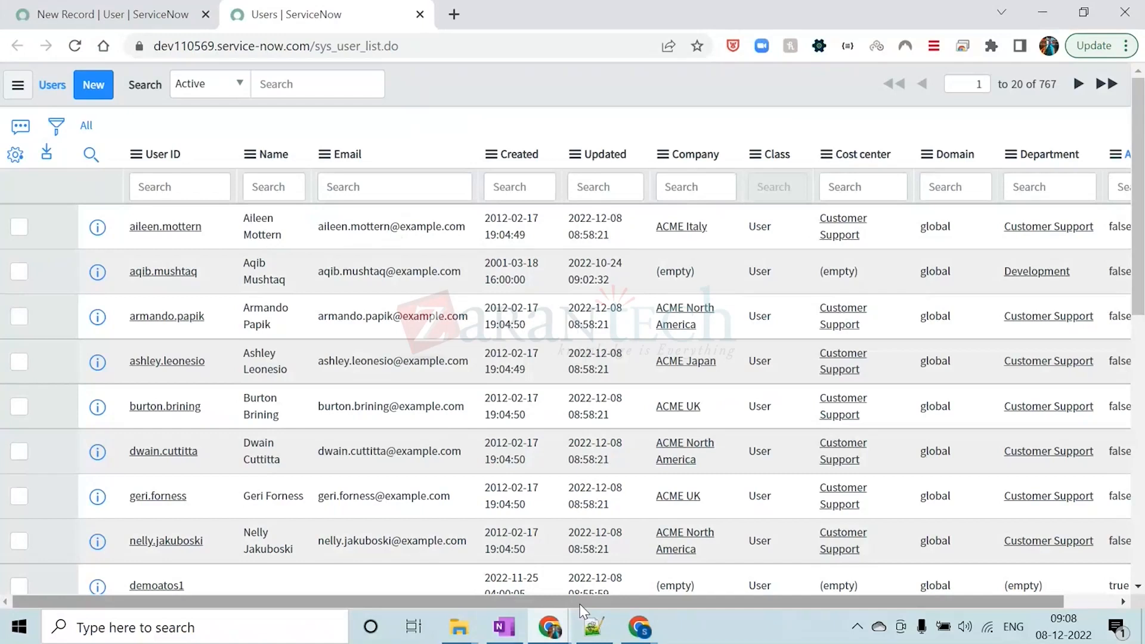
Filter the Users list to records matching the Active value false
left_click_drag(582, 608, 899, 610)
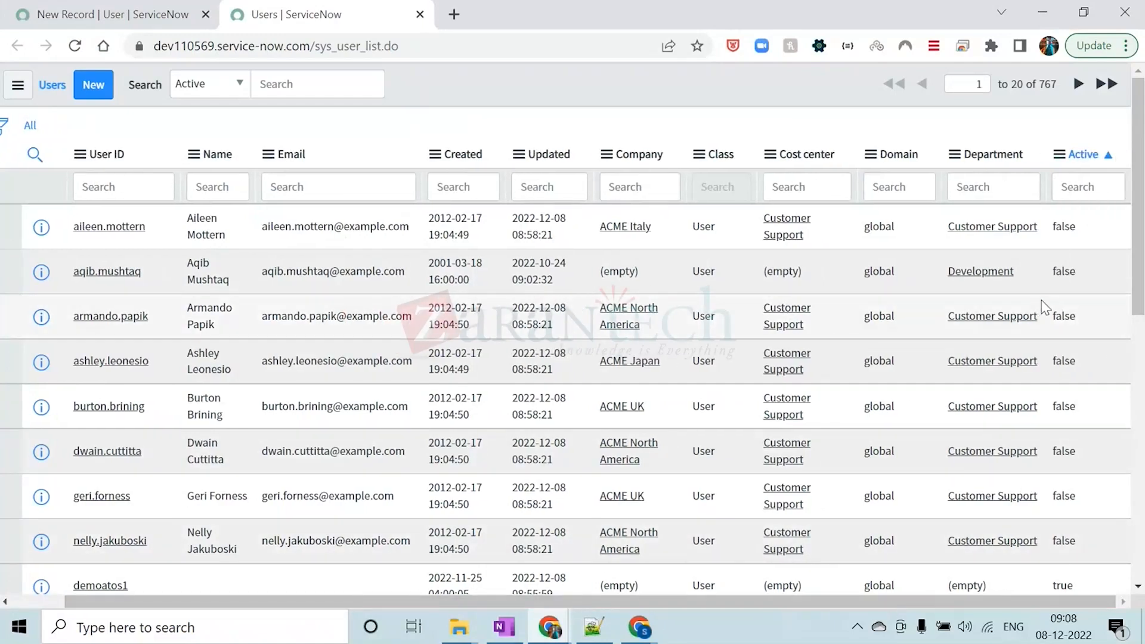
right_click(1068, 272)
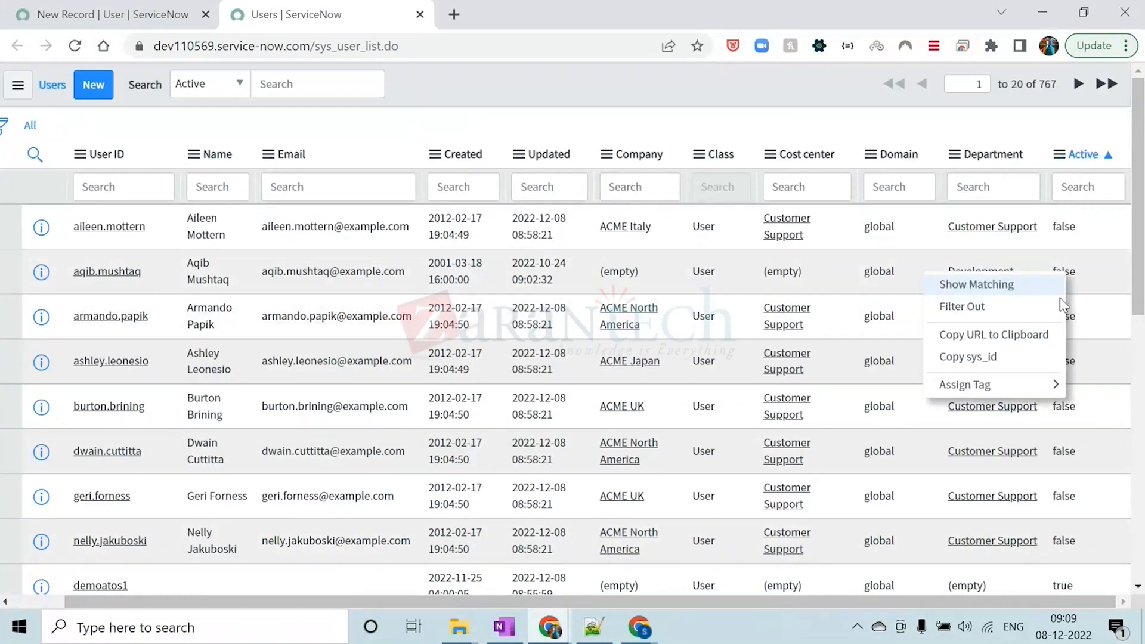
left_click(1004, 305)
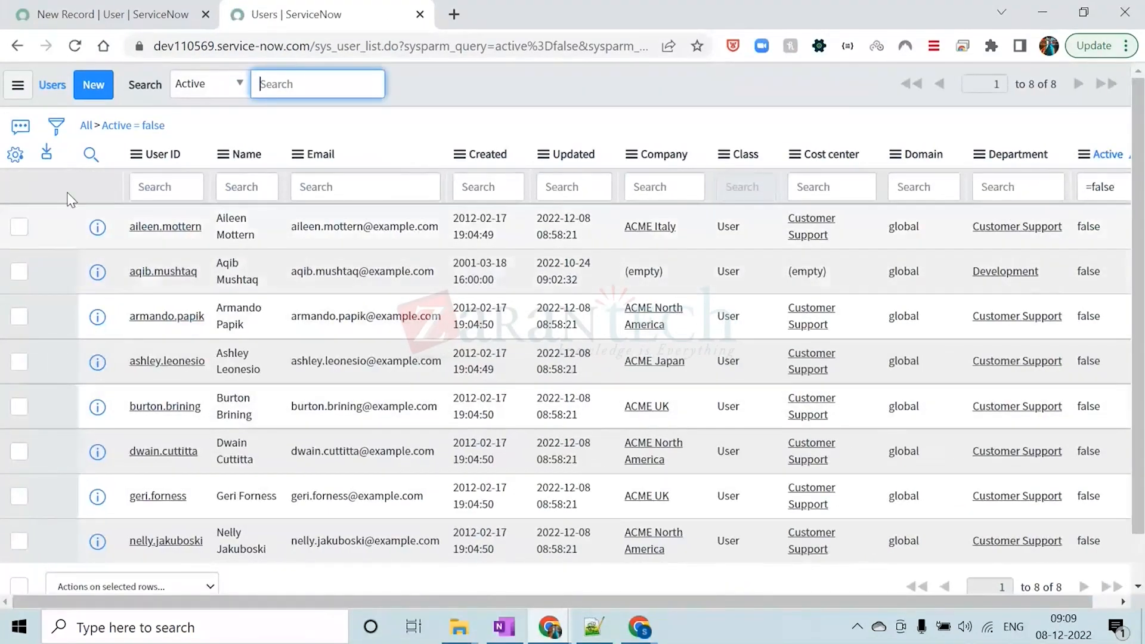
left_click(426, 97)
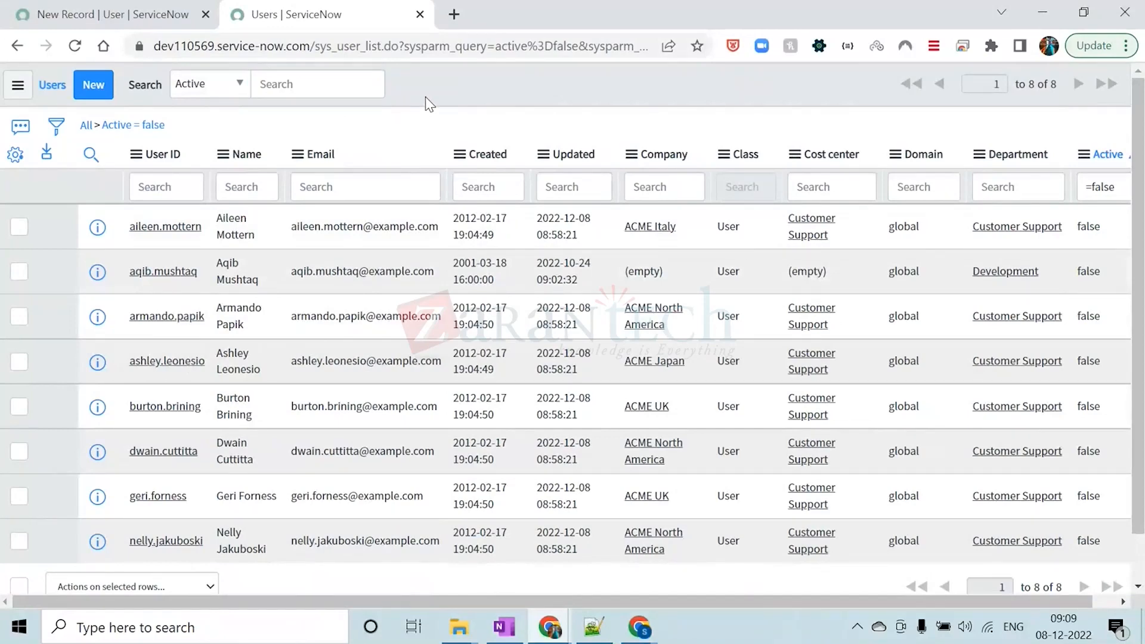
Change the Active condition in the Users list filter to true
left_click(56, 126)
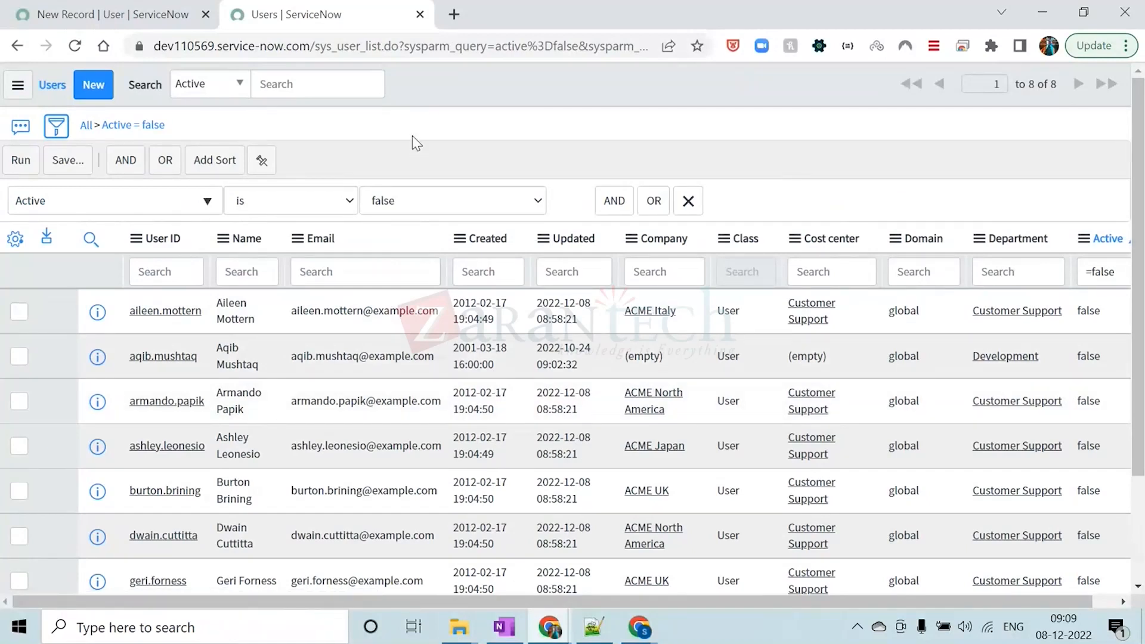
left_click(427, 197)
left_click(411, 223)
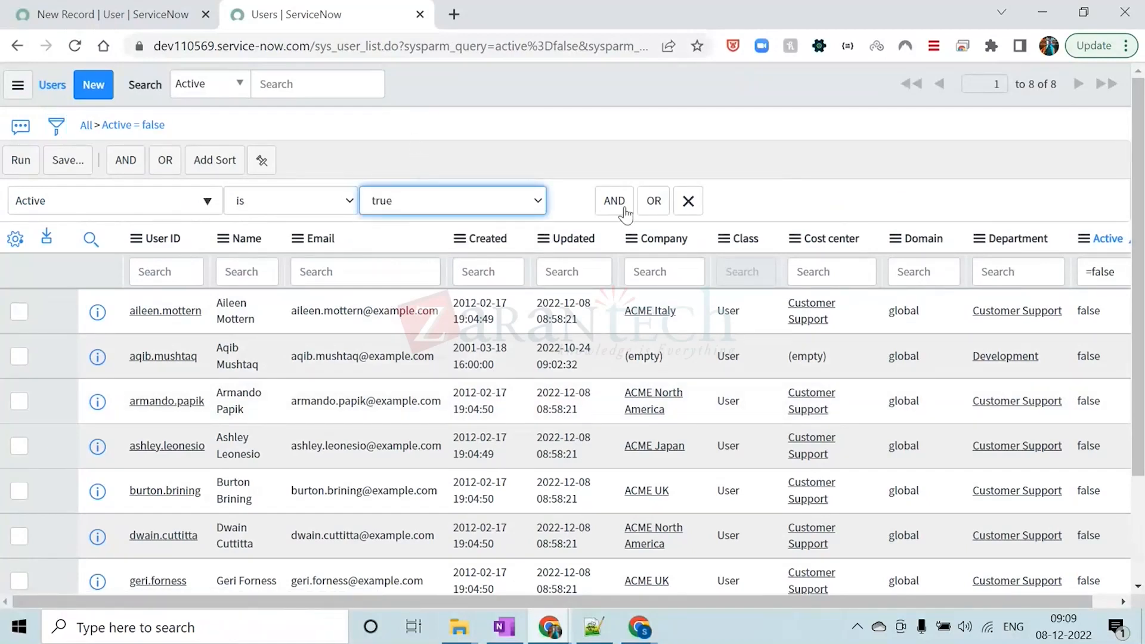
Add an AND condition to the filter requiring that Company is empty
left_click(614, 201)
left_click(192, 266)
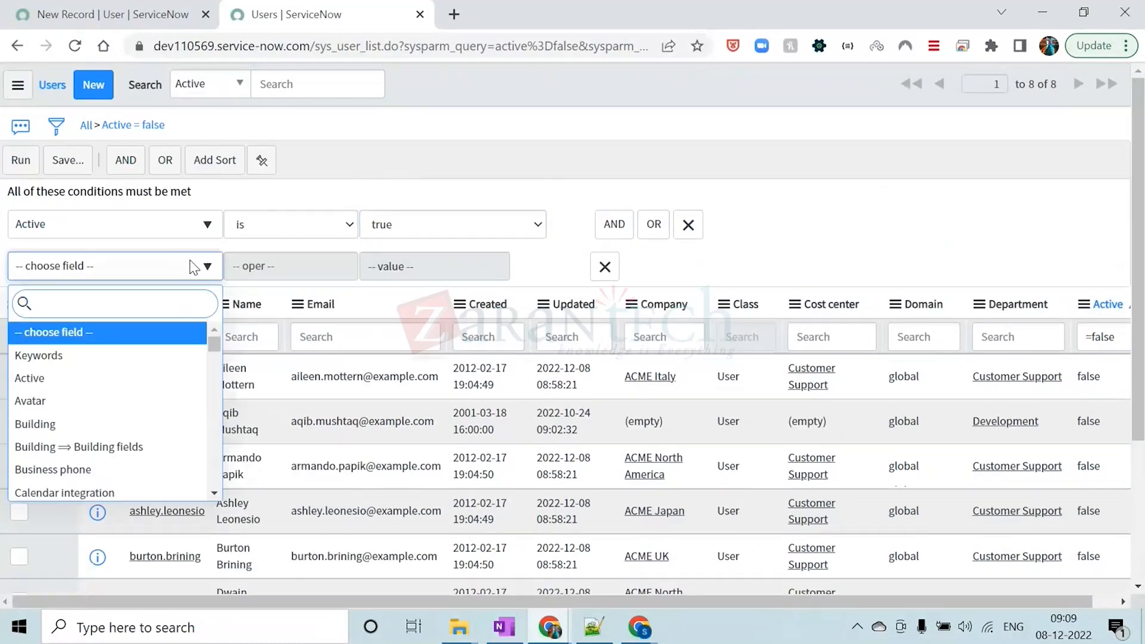
type("COM")
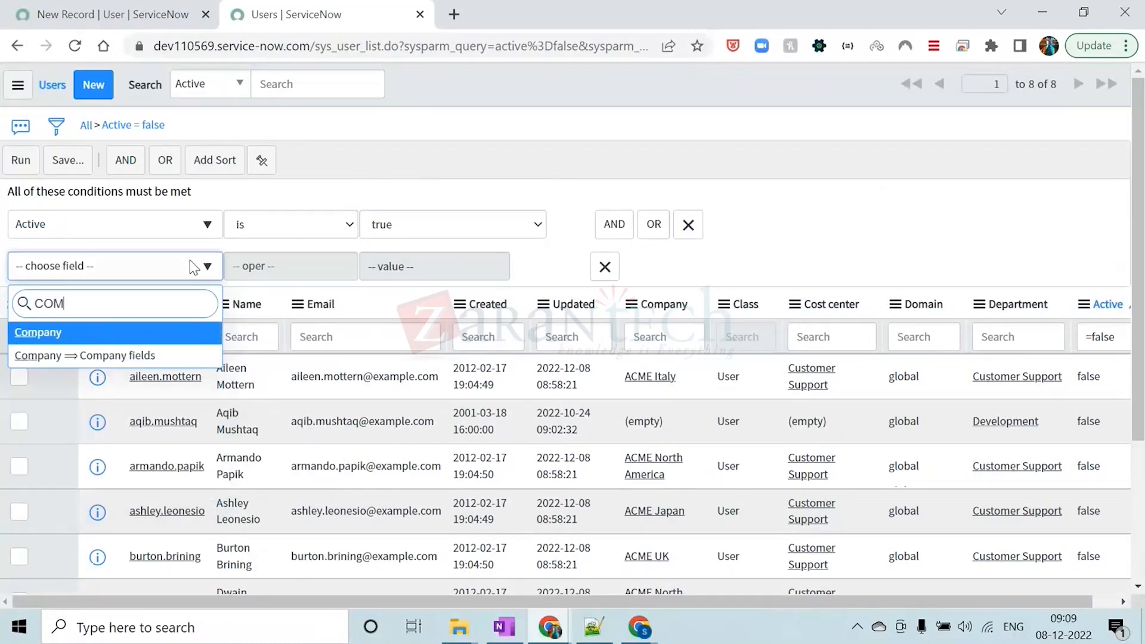
left_click(141, 339)
left_click(319, 269)
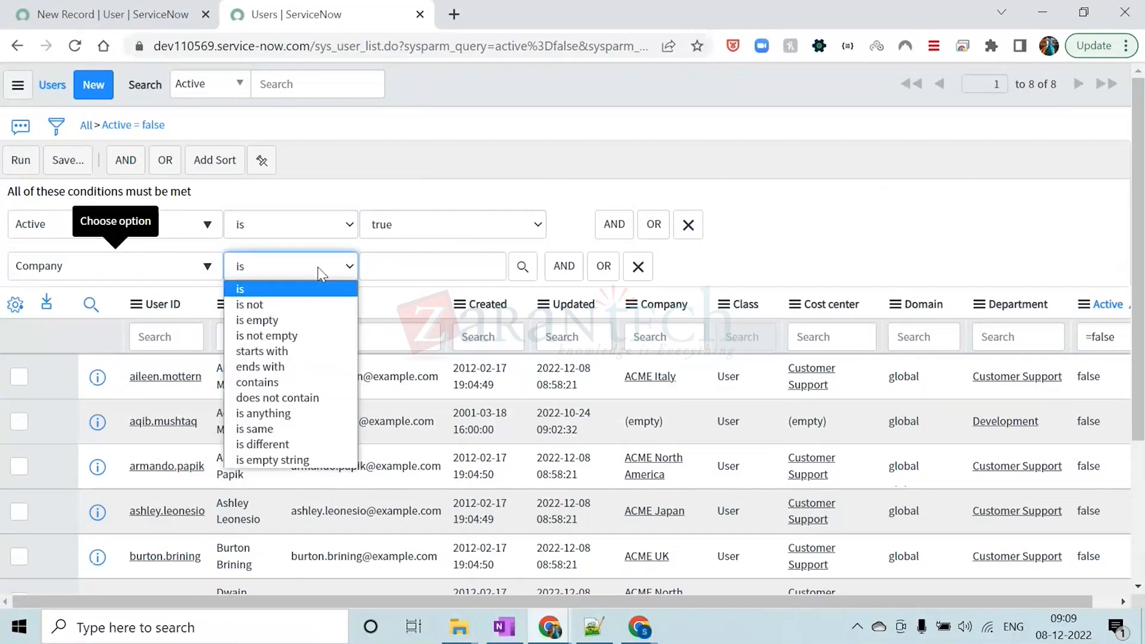
left_click(298, 321)
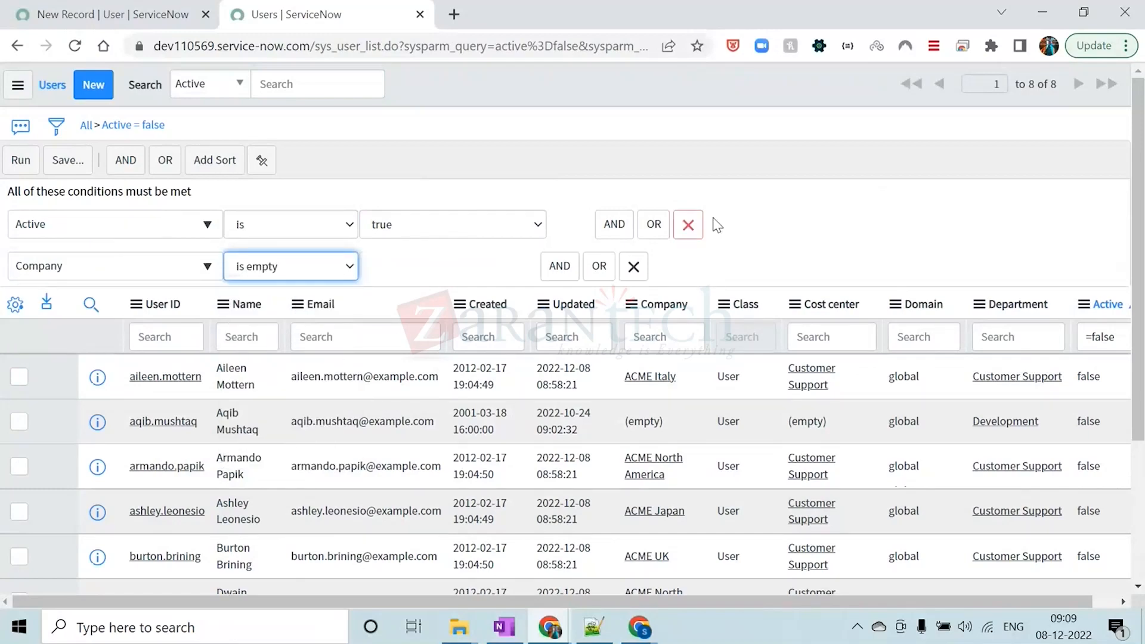
scroll(734, 190, "down", 3)
scroll(569, 209, "up", 2)
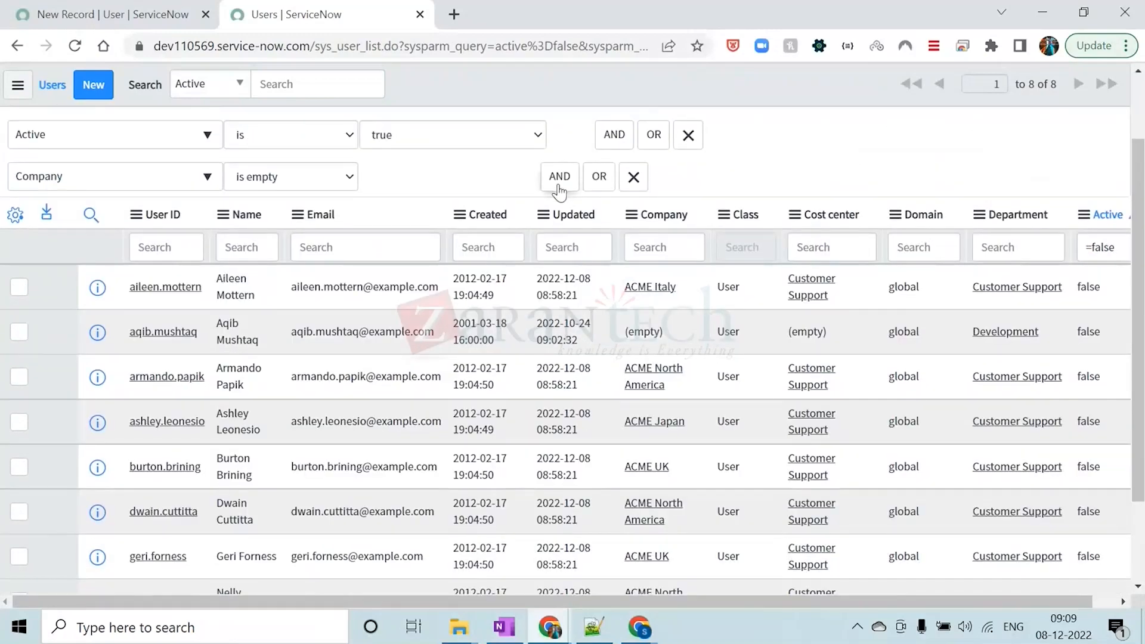
Add another AND condition to the filter requiring that Mobile phone is not empty
left_click(559, 178)
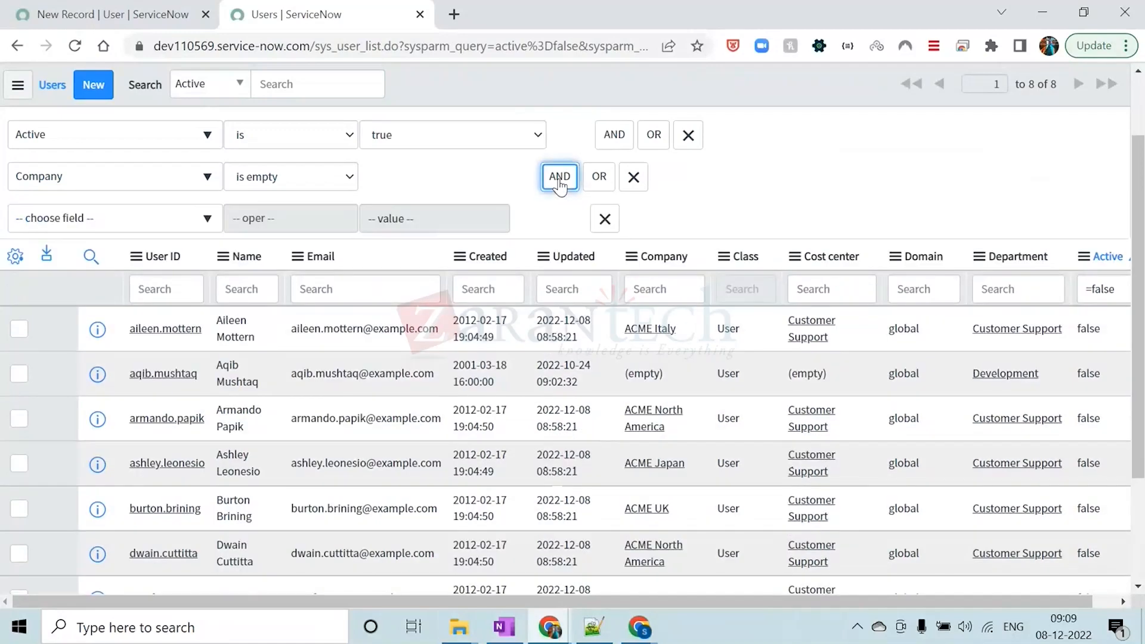
left_click(201, 220)
key("Down")
key("Down")
key("Down")
key("Down")
key("Down")
key("Down")
key("Down")
key("Down")
key("Down")
key("Down")
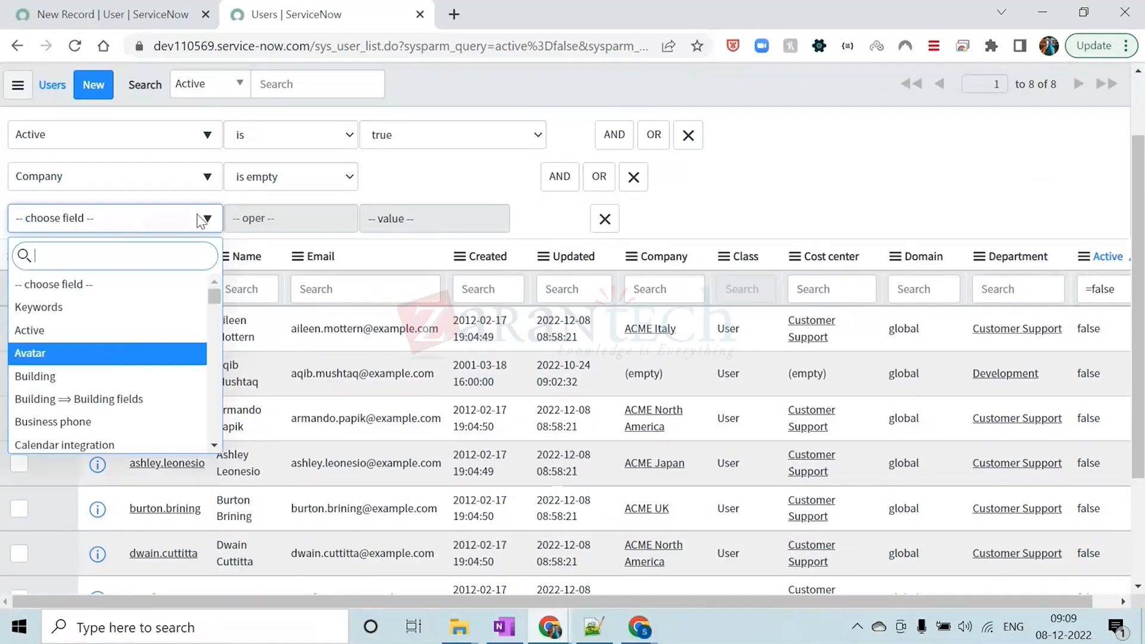
key("Up")
key("Up")
key("Down")
key("Down")
key("Down")
key("Down")
key("Down")
key("Down")
key("Down")
key("Down")
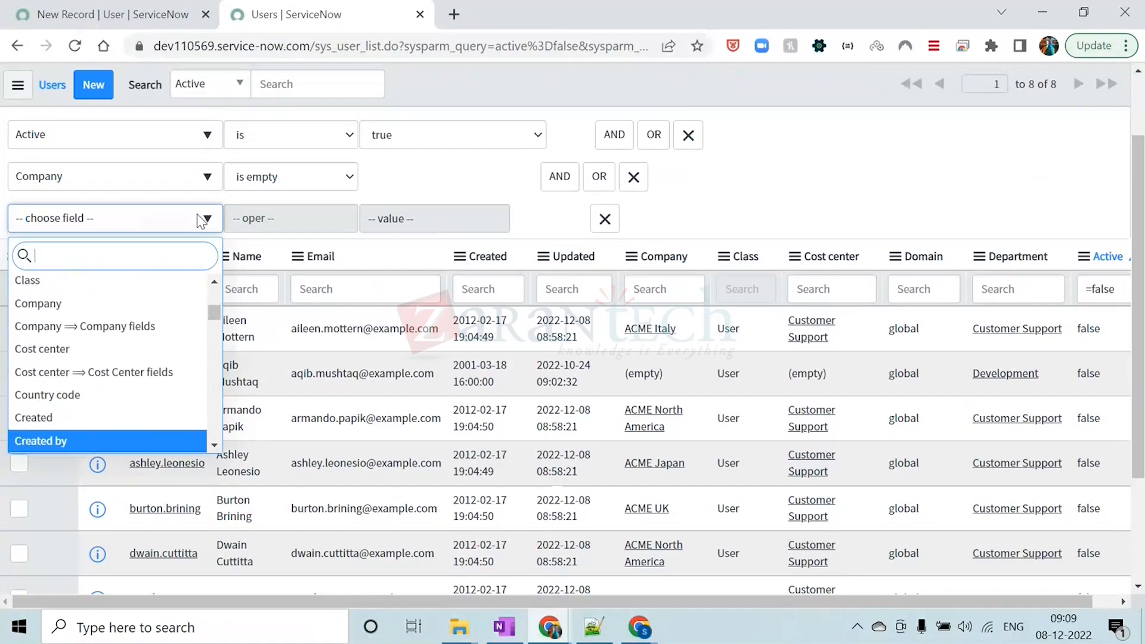
type("MOB")
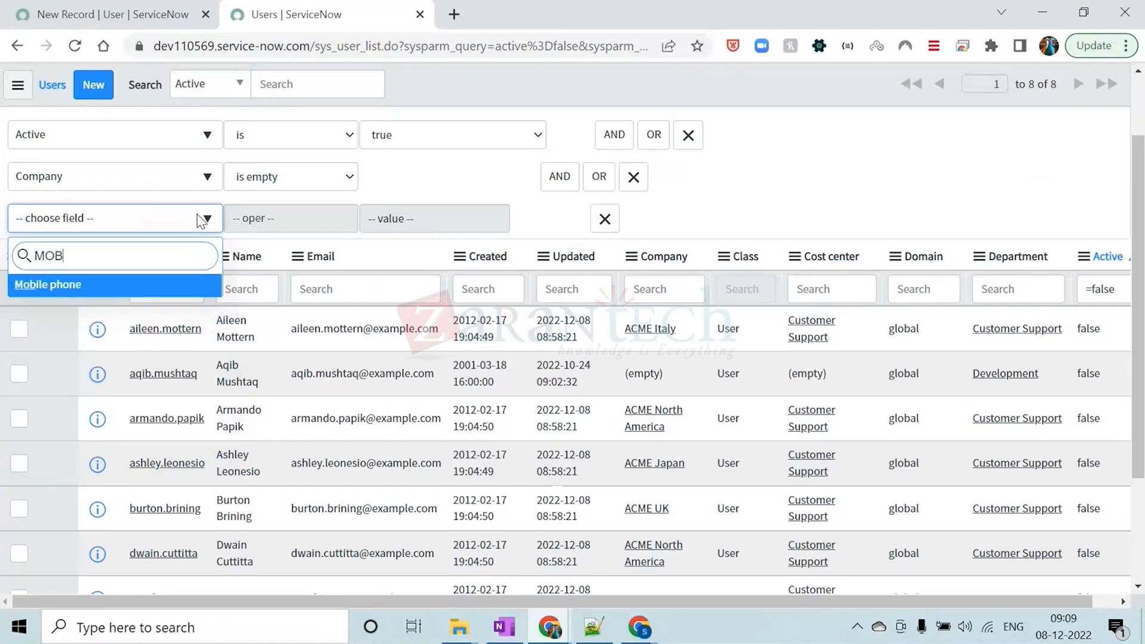
key("Return")
left_click(280, 218)
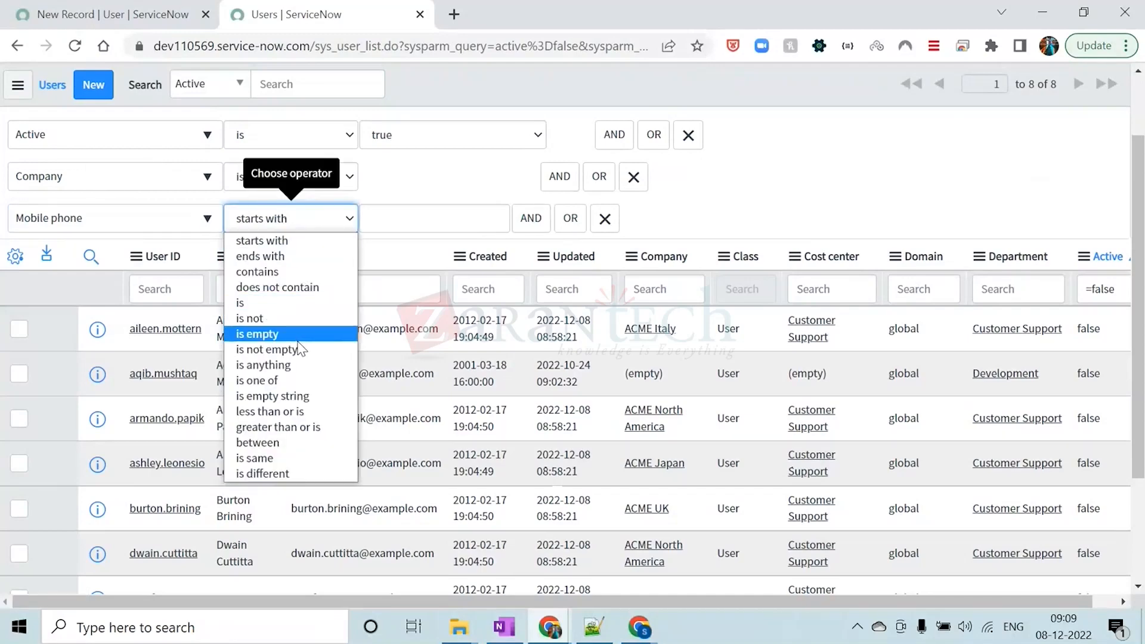
left_click(266, 348)
scroll(802, 170, "up", 1)
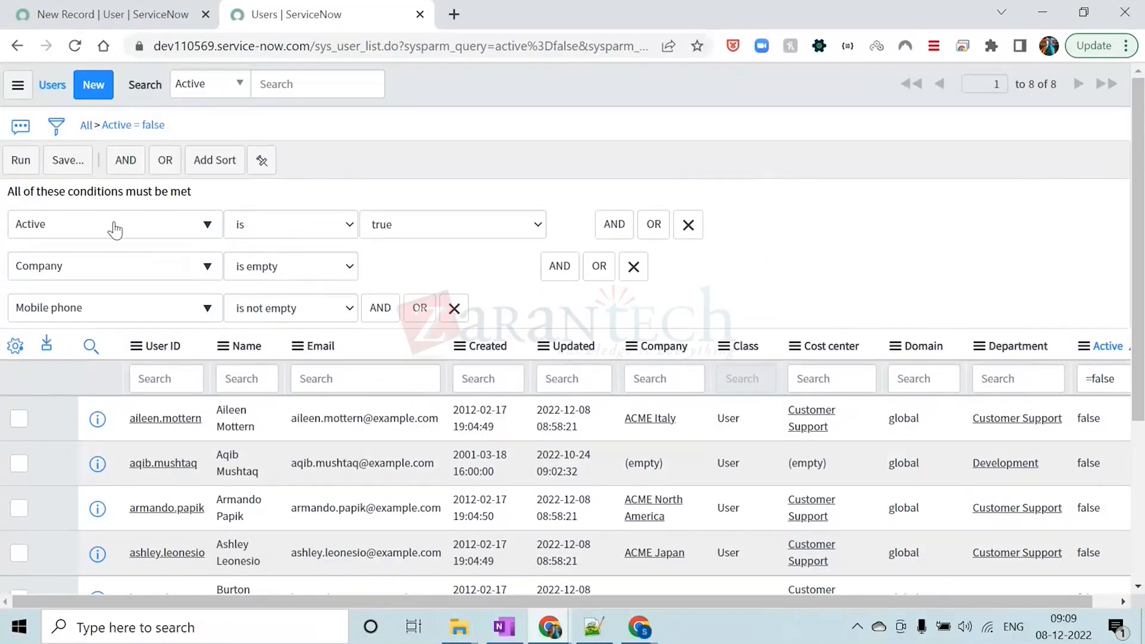
Run the three-condition filter on the Users list and check the number of matching records
left_click(20, 160)
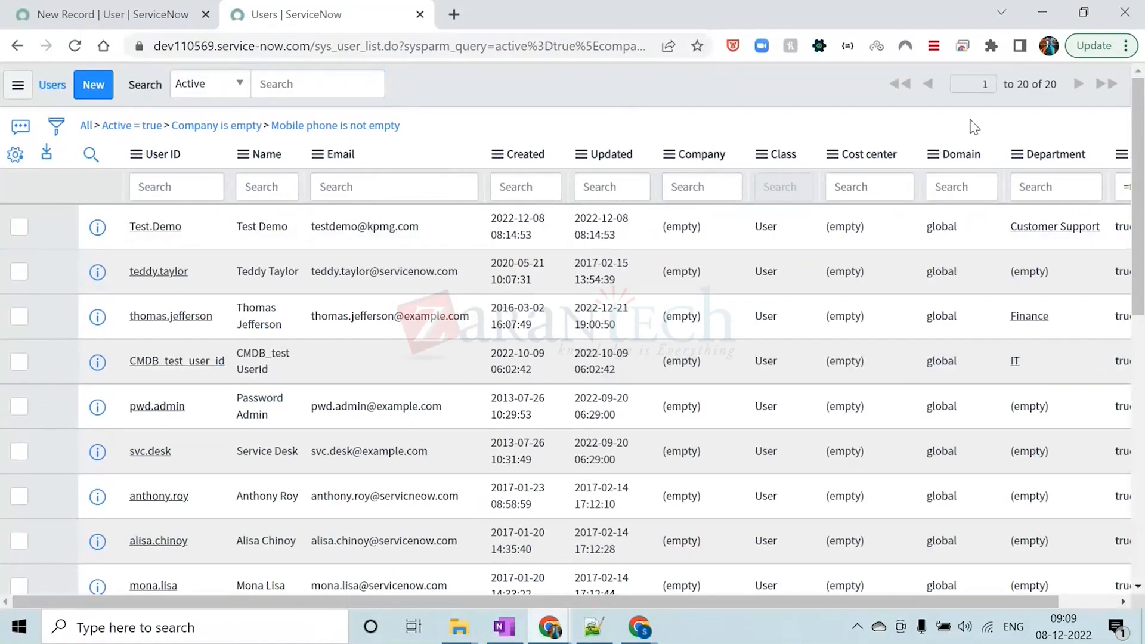
double_click(1050, 84)
left_click(529, 89)
Copy the filter's encoded query and paste it on a new line below companyISNOTEMPTY^active=true in the Notepad++ notes
right_click(358, 127)
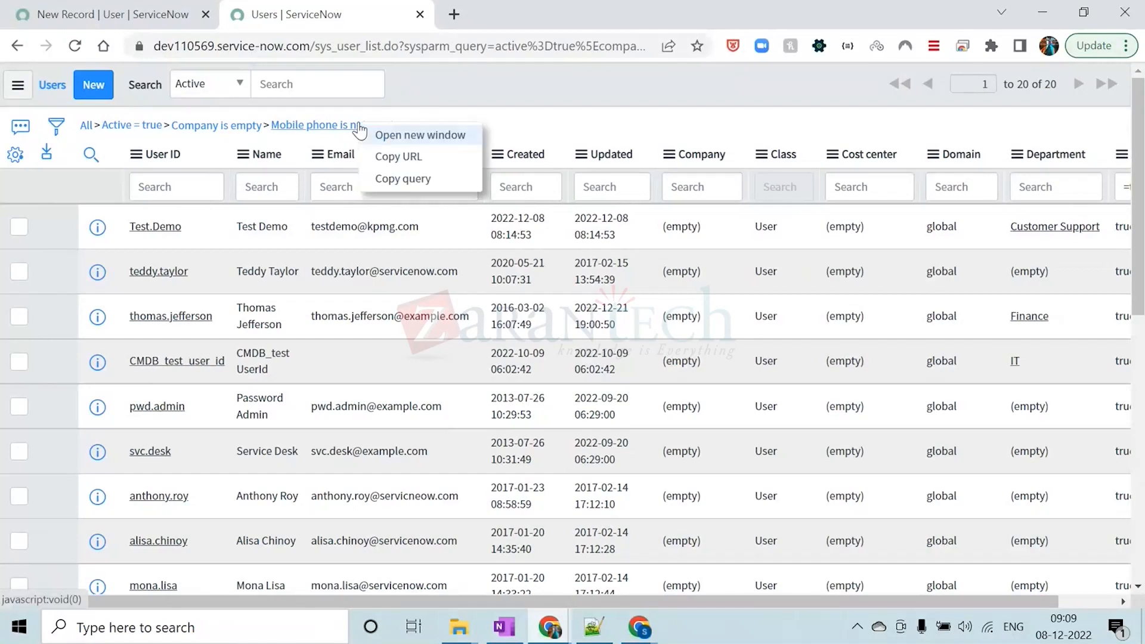
left_click(389, 178)
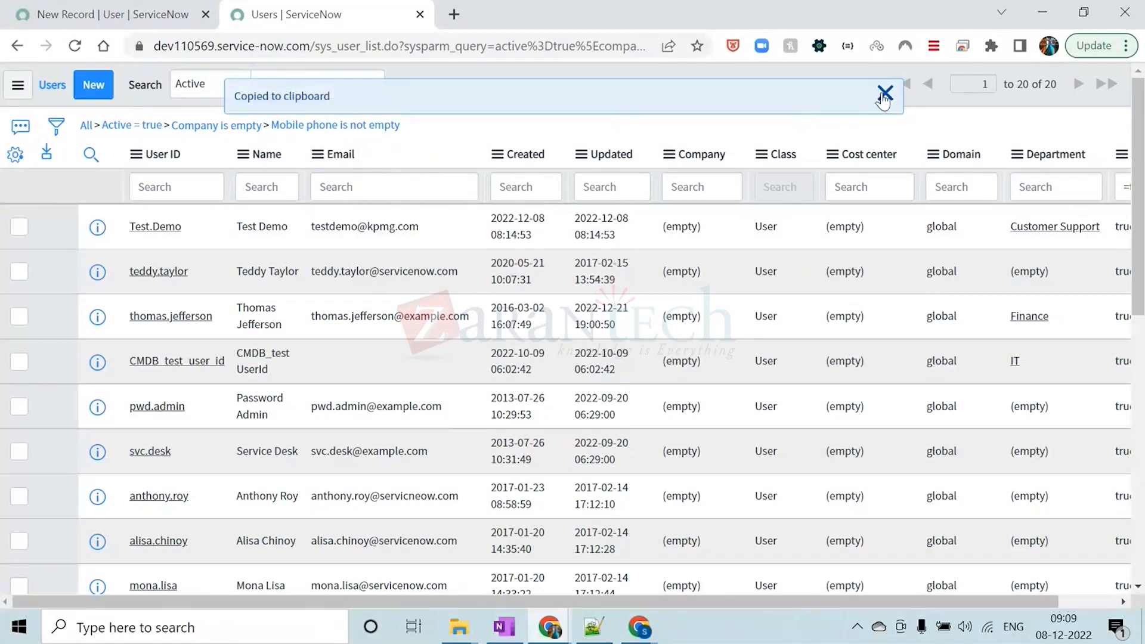
left_click(884, 93)
left_click(594, 627)
left_click(298, 389)
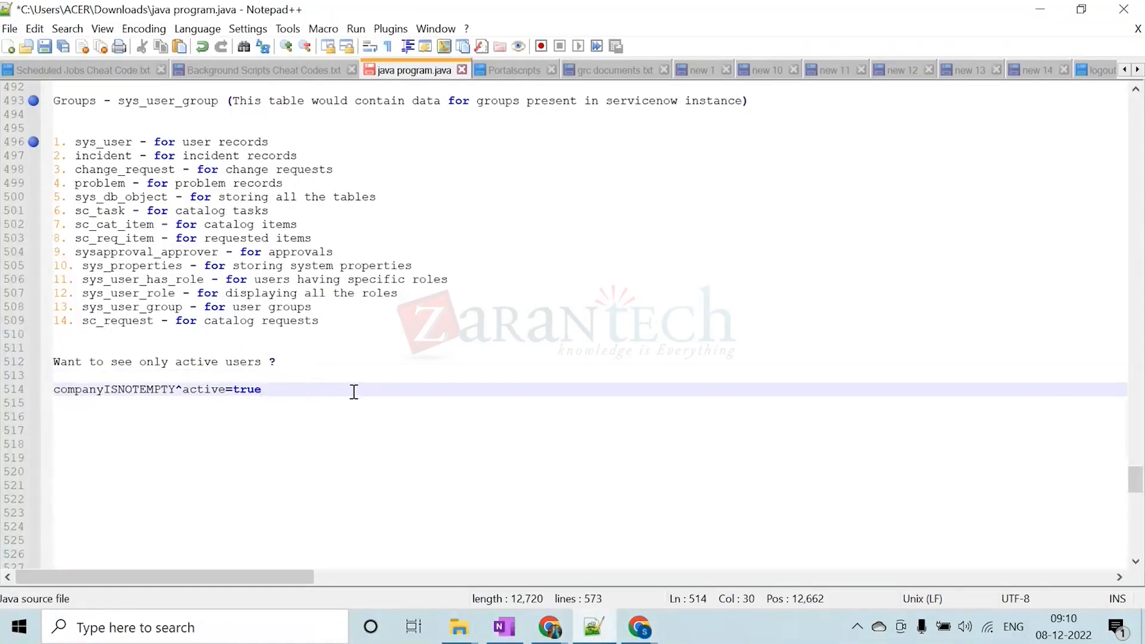
key("Return")
key("ctrl+v")
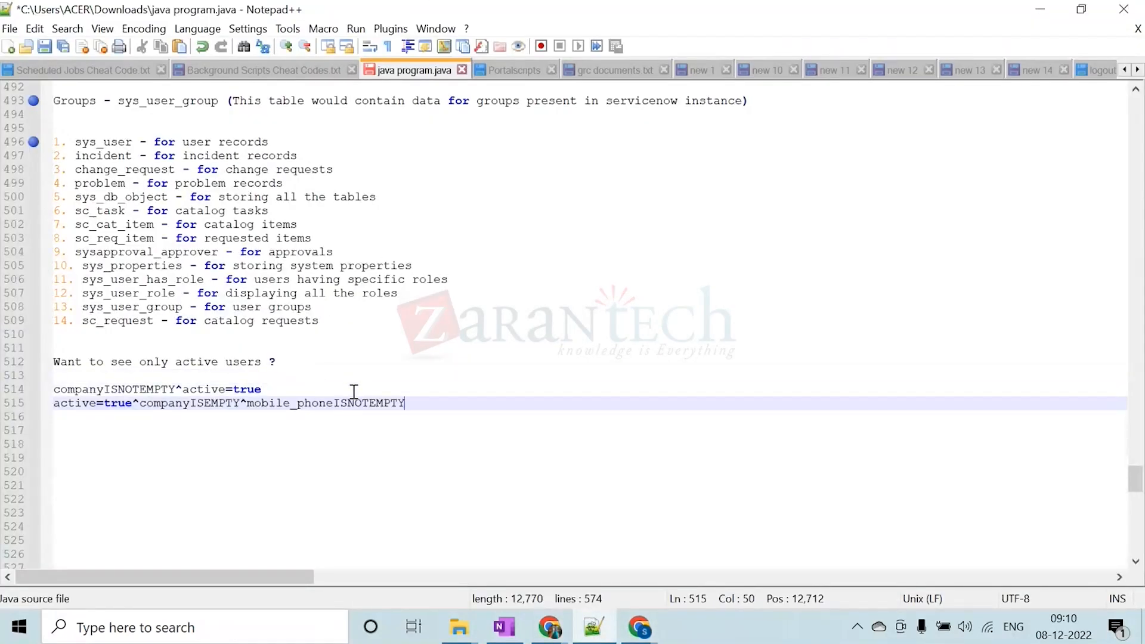
Examine each ^-separated condition of active=true^companyISEMPTY^mobile_phoneISNOTEMPTY in the notes, and return to the filtered Users list in Chrome
left_click(317, 388)
left_click_drag(437, 402, 41, 410)
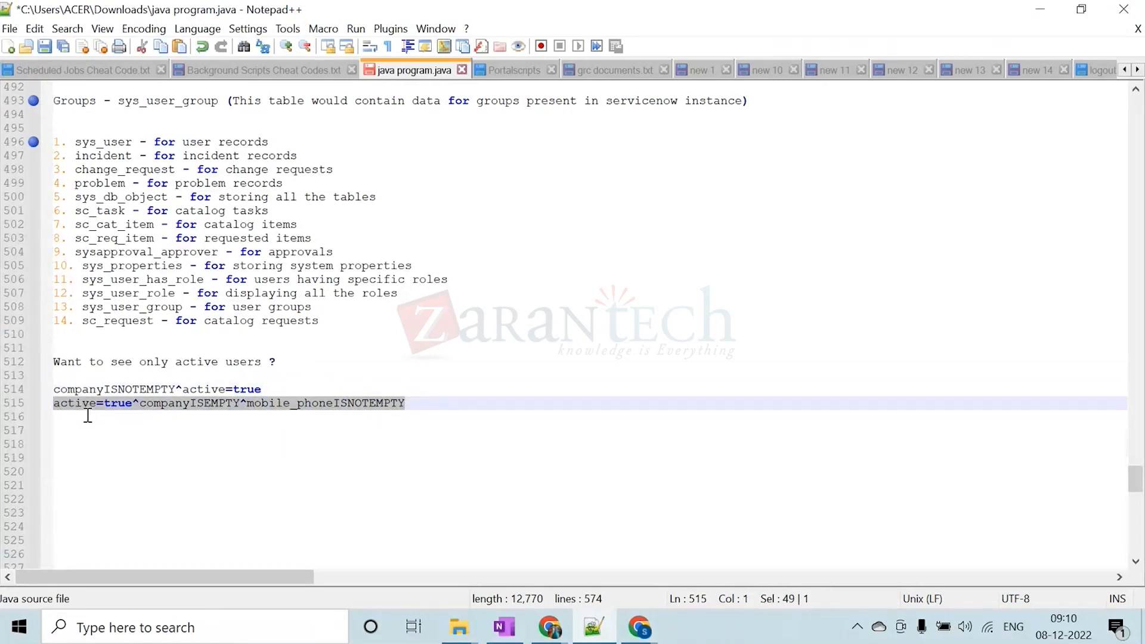
left_click(106, 428)
left_click_drag(134, 403, 51, 406)
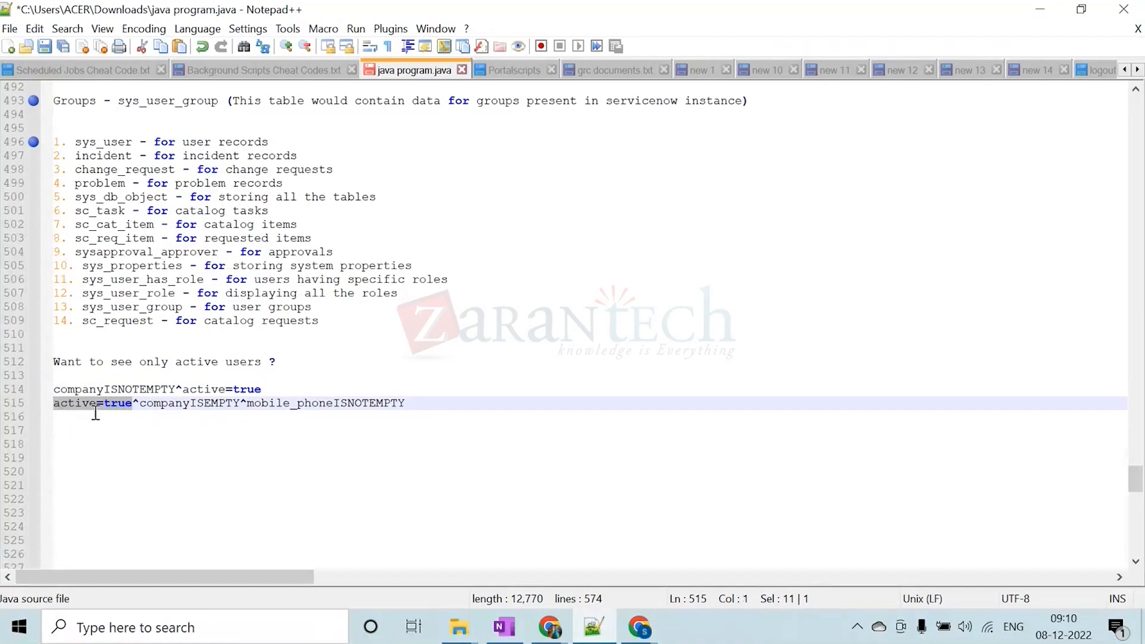
left_click_drag(139, 403, 133, 403)
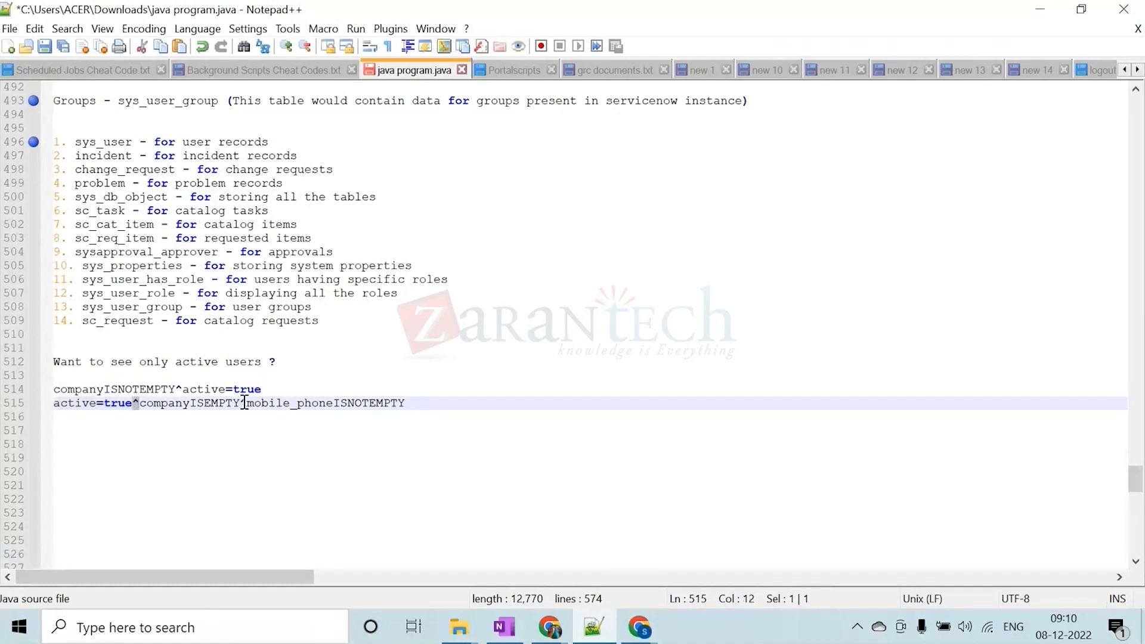
left_click_drag(241, 403, 139, 404)
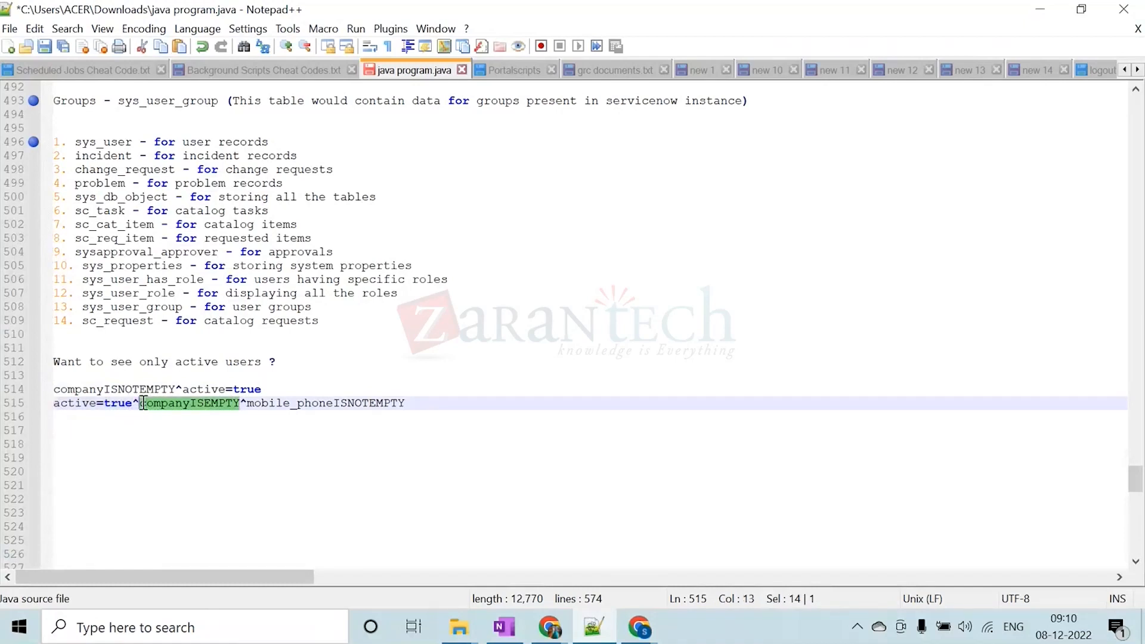
left_click_drag(246, 403, 405, 403)
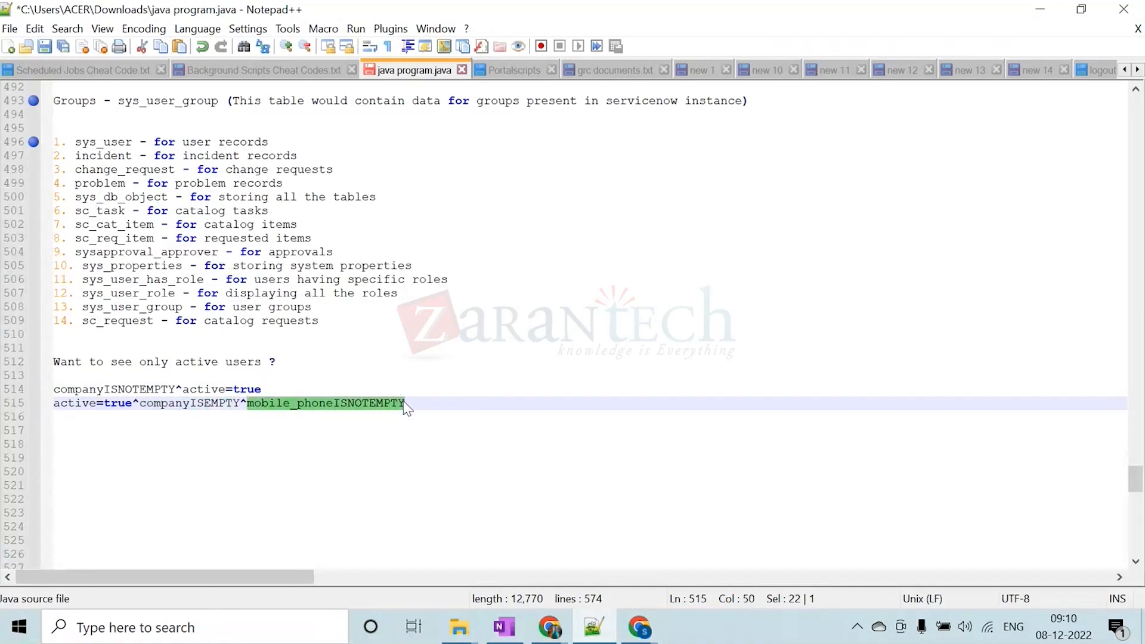
left_click(403, 403)
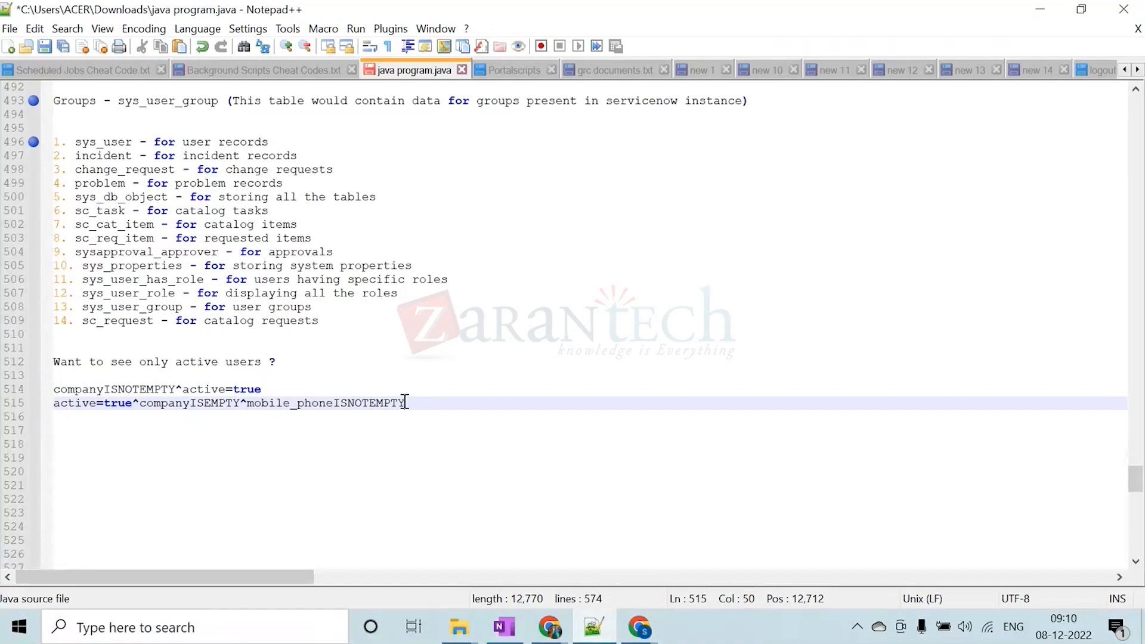
left_click(1043, 10)
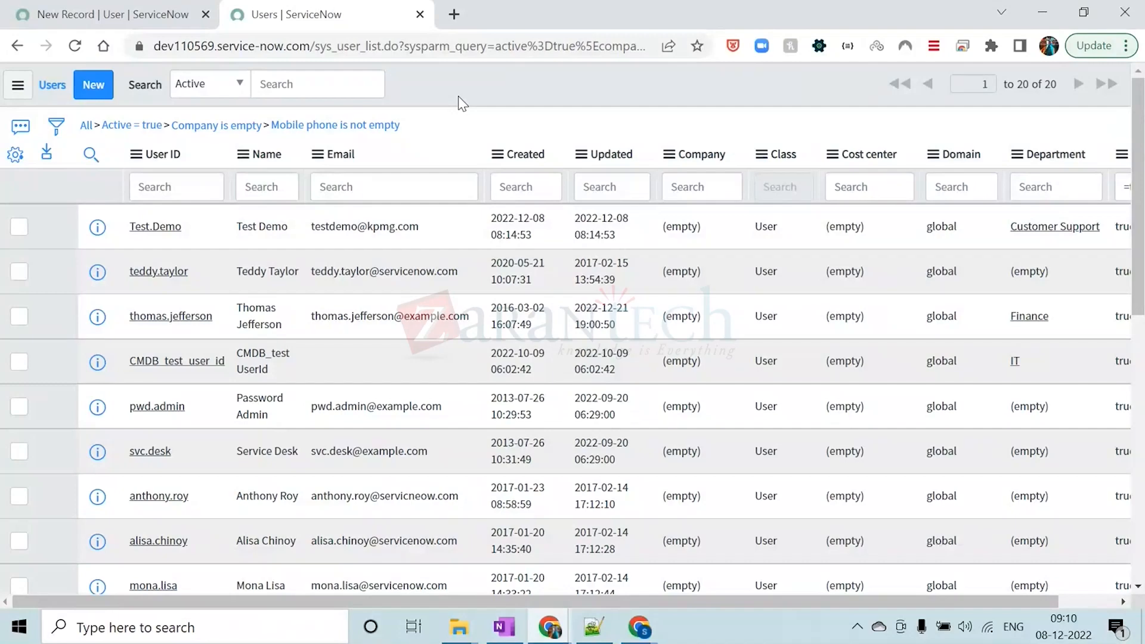
Switch back to the Notepad++ notes and highlight the three-condition query and the companyISNOTEMPTY^active=true query for comparison
left_click(594, 626)
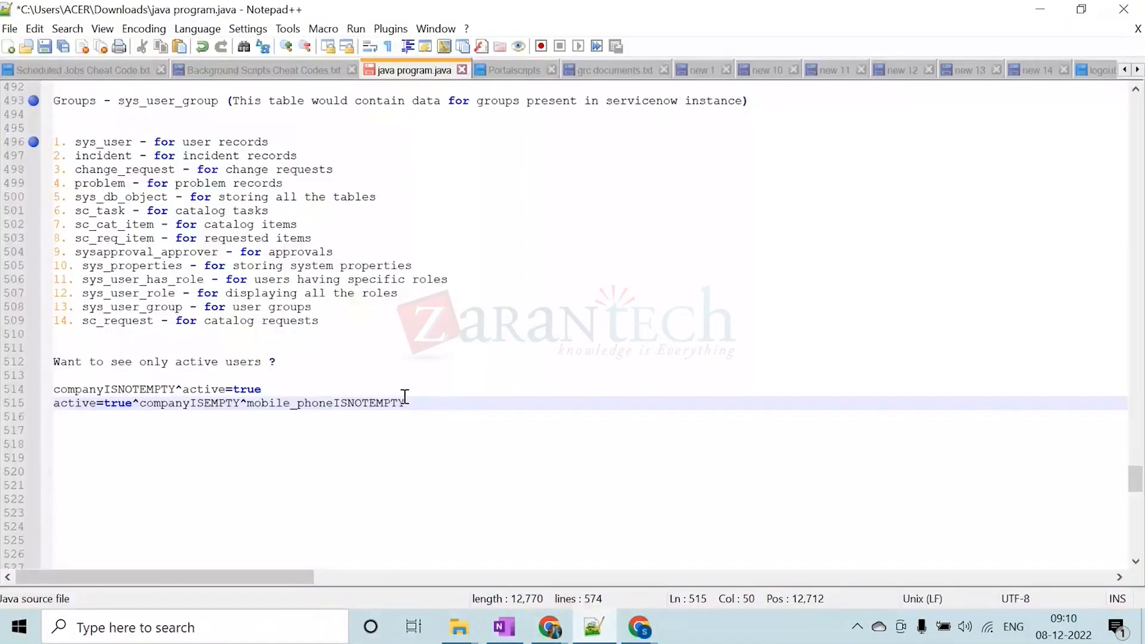
left_click_drag(417, 402, 55, 403)
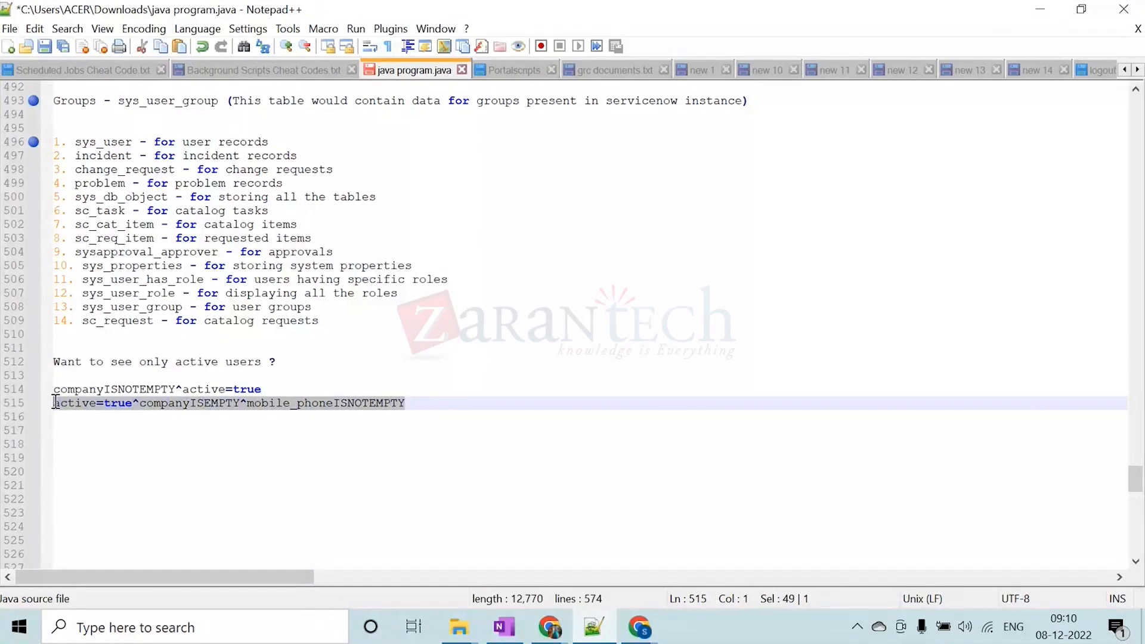
left_click_drag(263, 389, 54, 391)
left_click(285, 390)
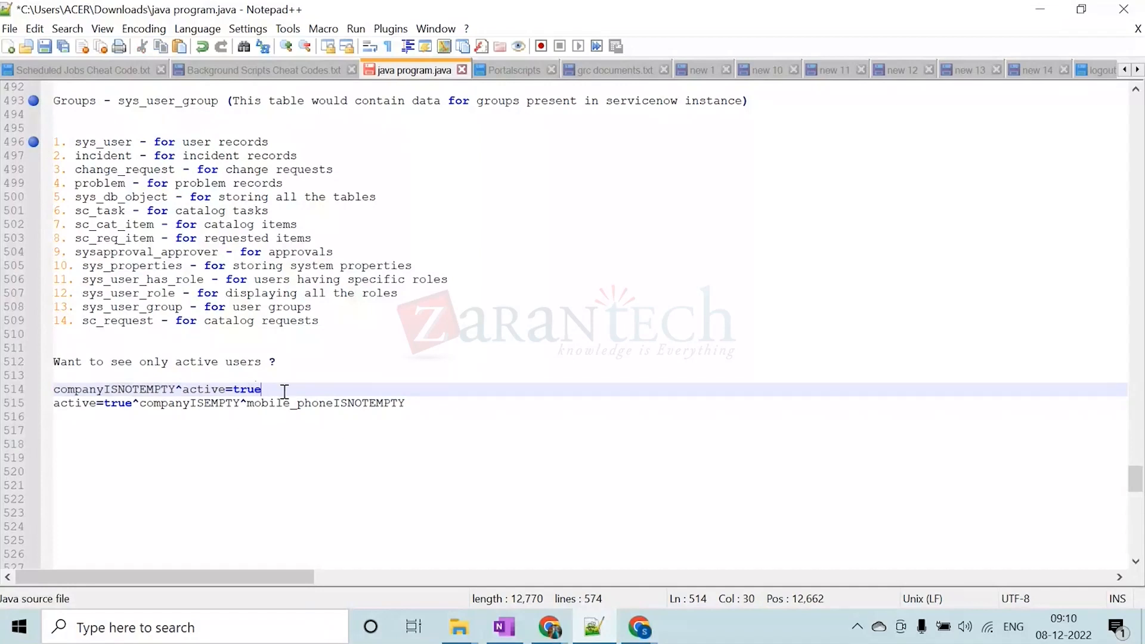
Append the label (Encoded Queries) after active=true^companyISEMPTY^mobile_phoneISNOTEMPTY in the notes
left_click(449, 404)
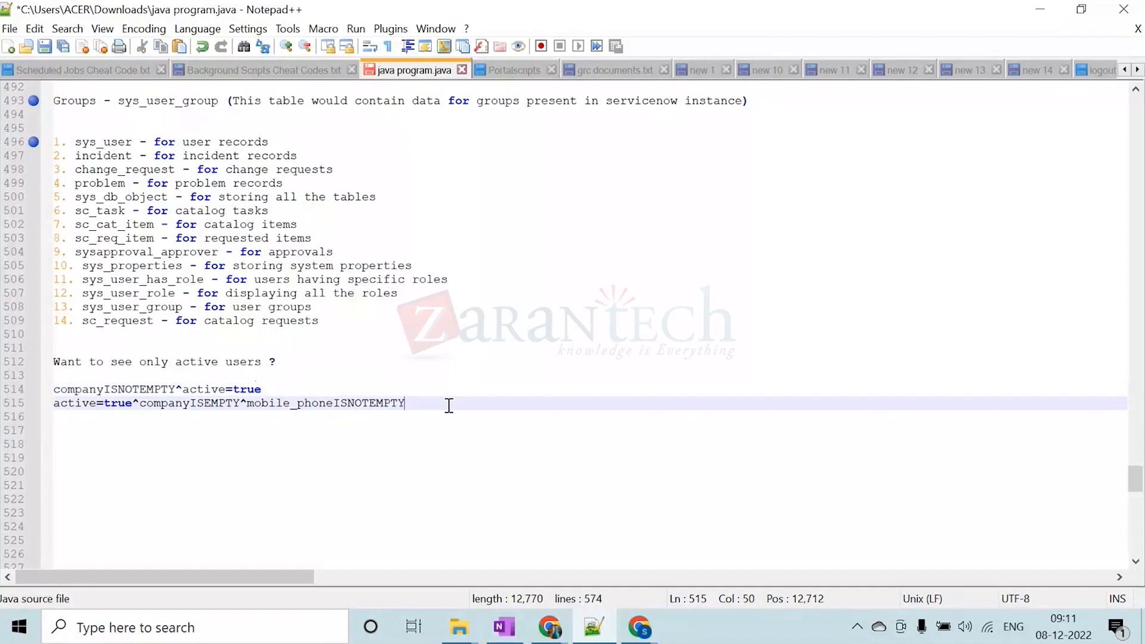
type("()")
key("Left")
type("e")
key("Caps_Lock")
type("NCODEDQ")
key("BackSpace")
key("BackSpace")
key("BackSpace")
key("BackSpace")
key("BackSpace")
key("BackSpace")
key("BackSpace")
key("BackSpace")
type("e")
key("Caps_Lock")
type("NC")
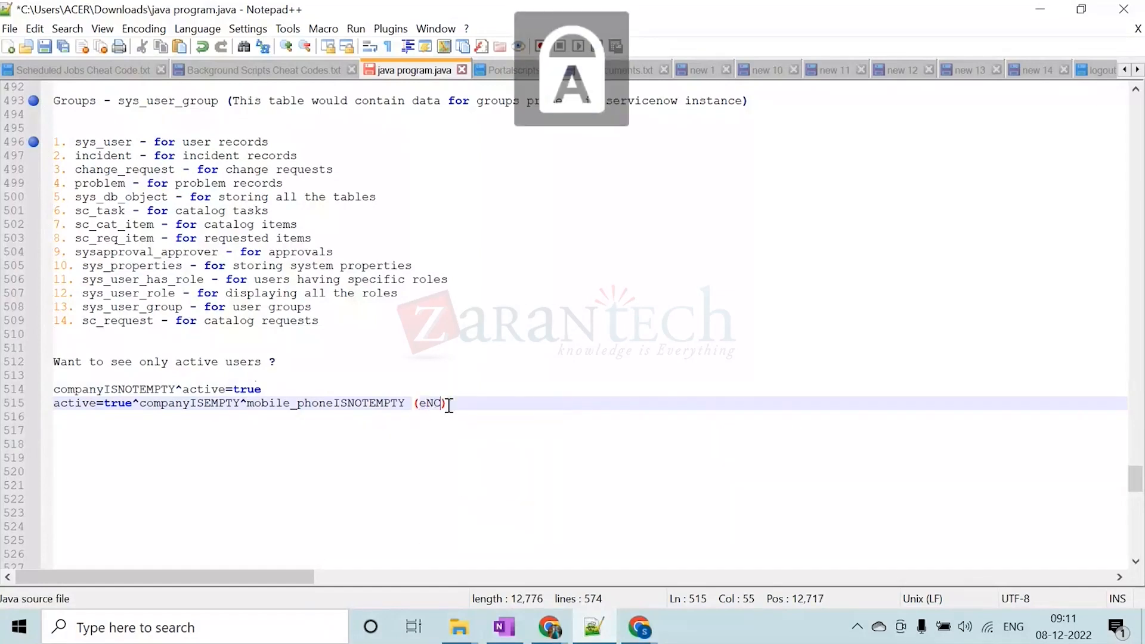
type("ODED")
key("BackSpace")
key("BackSpace")
key("BackSpace")
key("BackSpace")
key("BackSpace")
key("BackSpace")
key("BackSpace")
key("BackSpace")
key("Caps_Lock")
type("Encoded ")
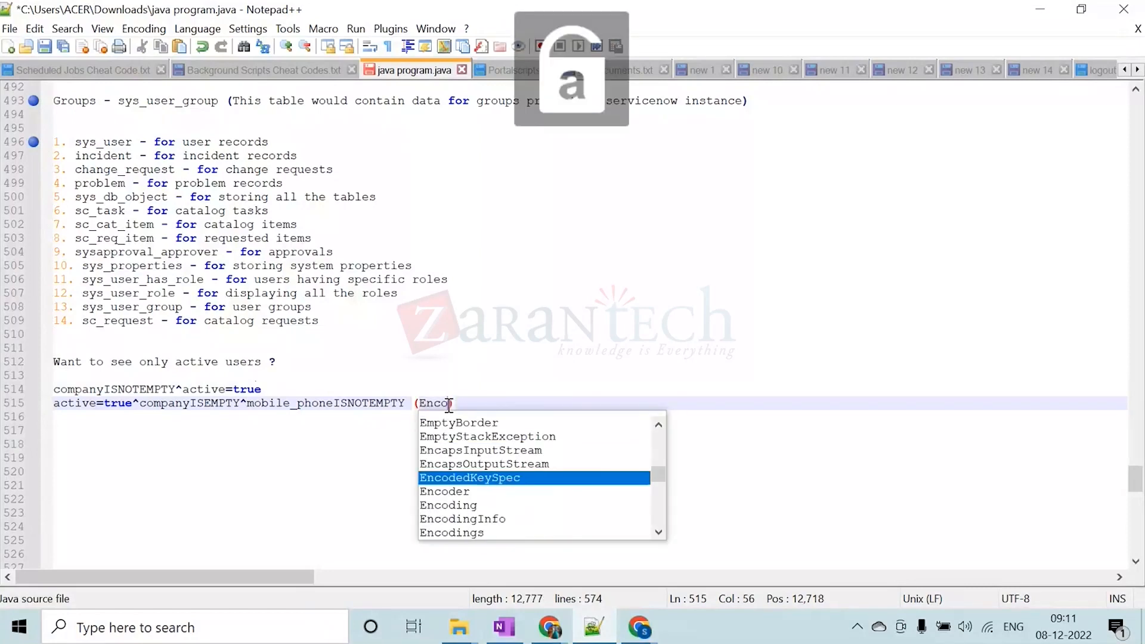
type("ueries")
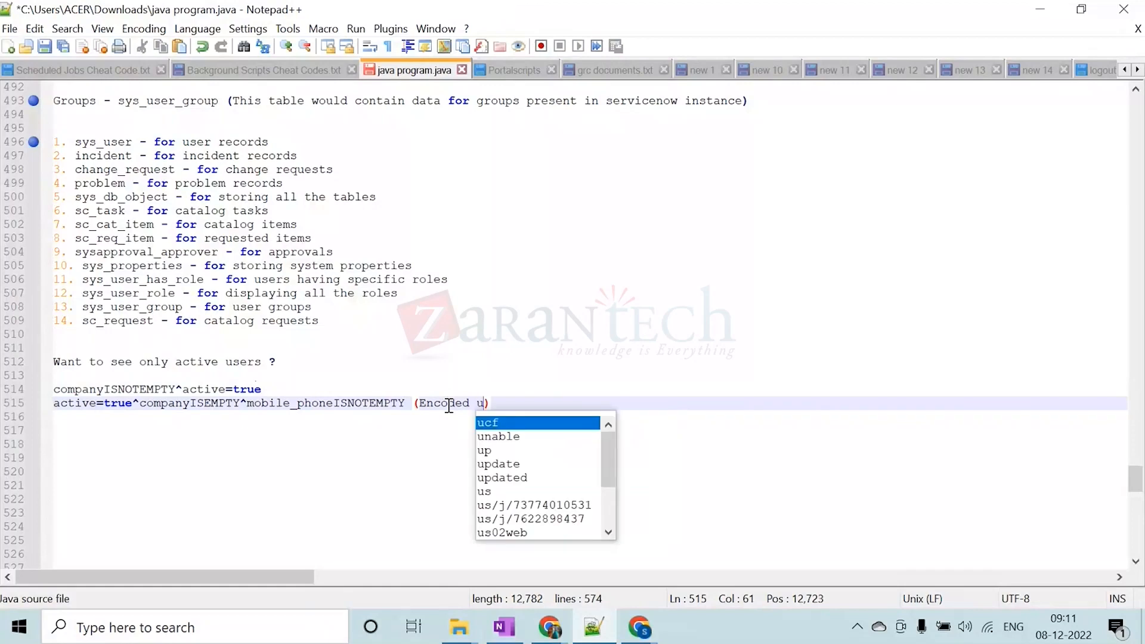
key("BackSpace")
key("BackSpace")
key("BackSpace")
key("BackSpace")
key("BackSpace")
key("BackSpace")
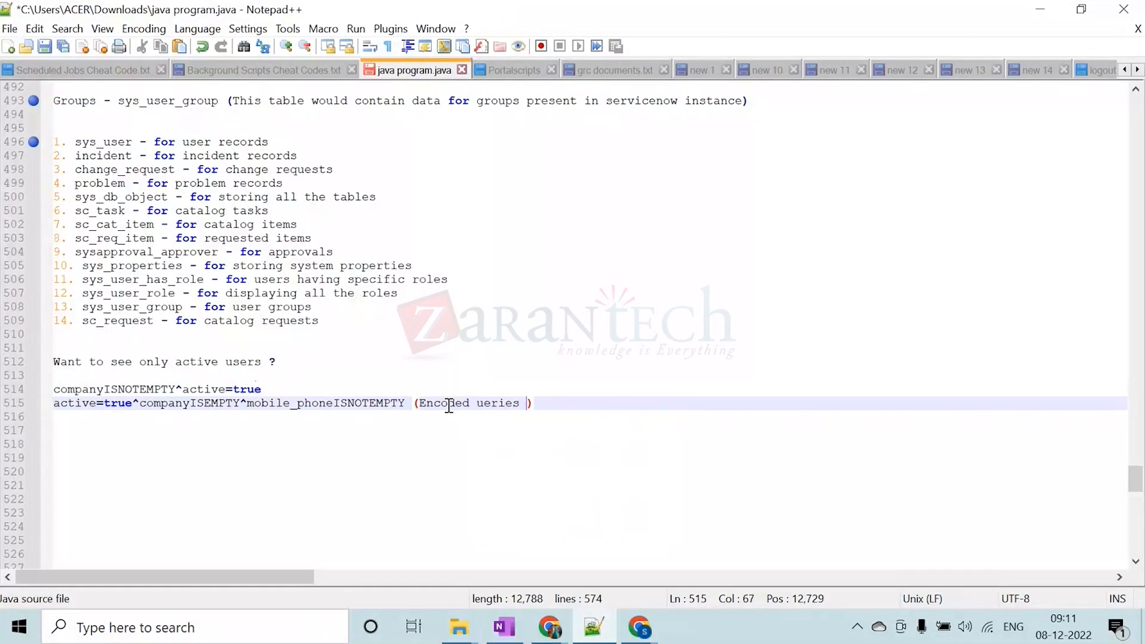
key("Caps_Lock")
type("Q")
key("Caps_Lock")
type("ueies")
key("BackSpace")
key("BackSpace")
key("BackSpace")
key("BackSpace")
type("er")
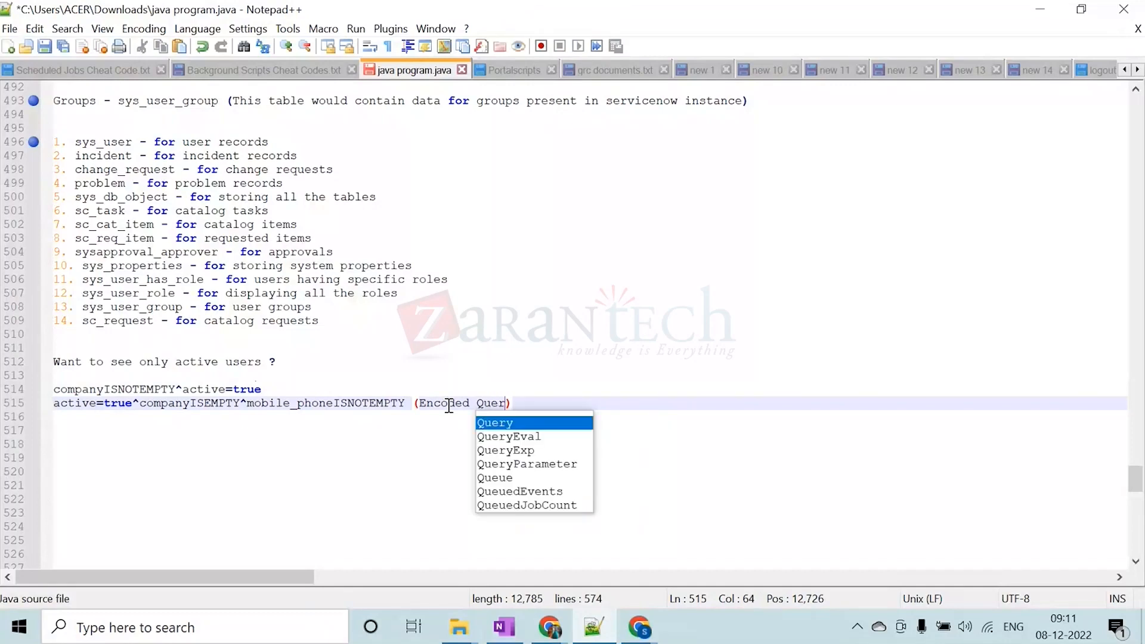
type("ies")
key("End")
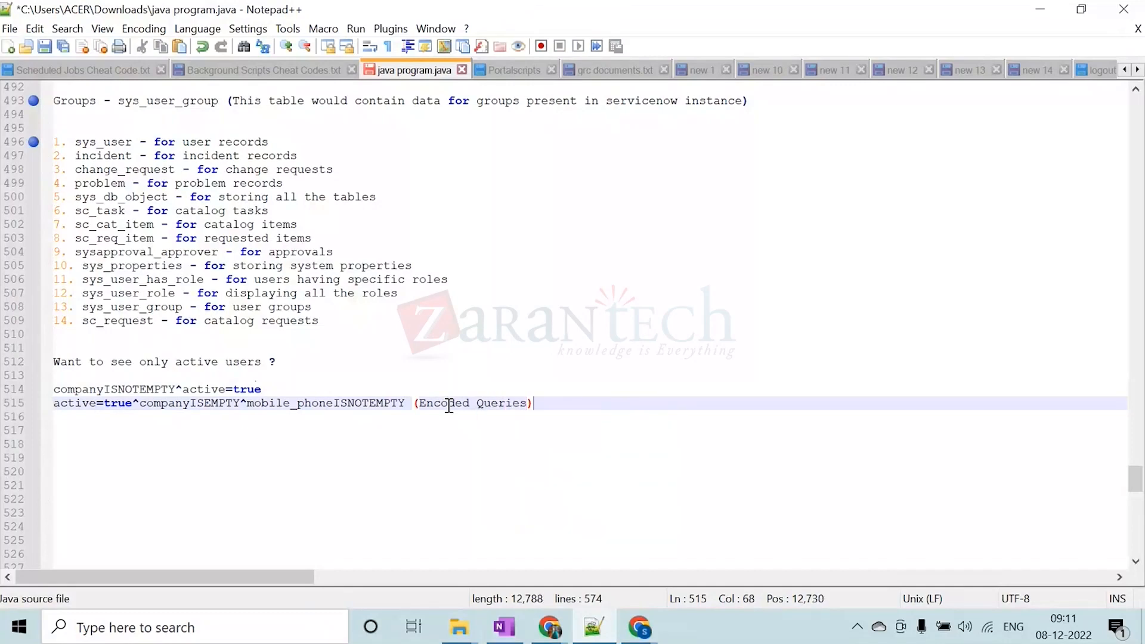
Highlight both encoded query lines in the notes for review, and return to the Users list in Chrome
key("shift+Up")
key("shift+Home")
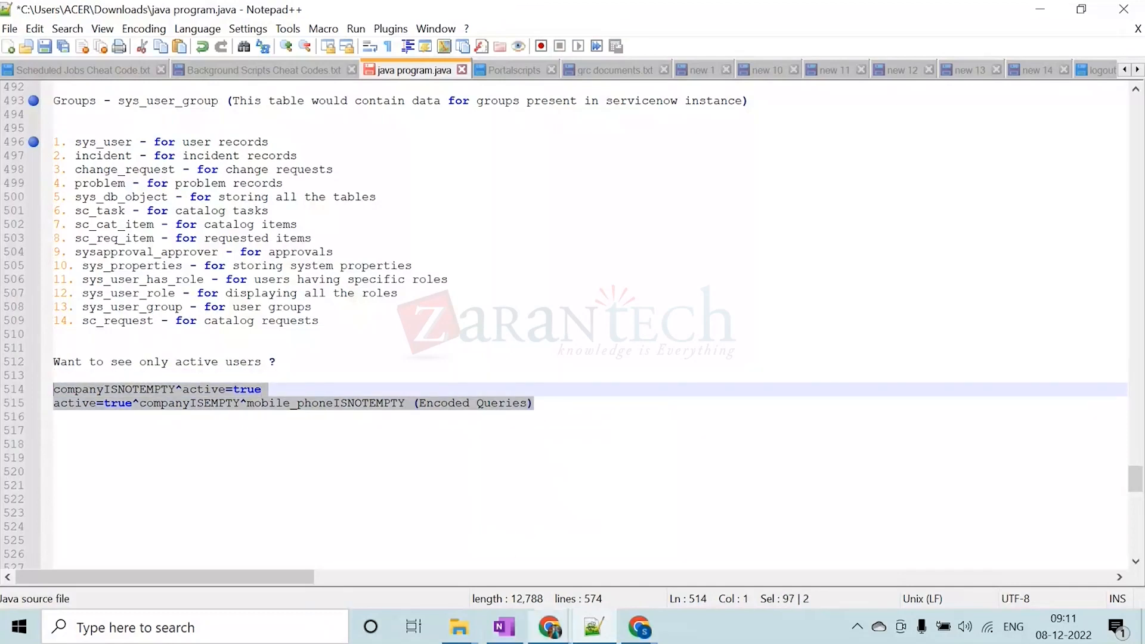
mouse_move(539, 632)
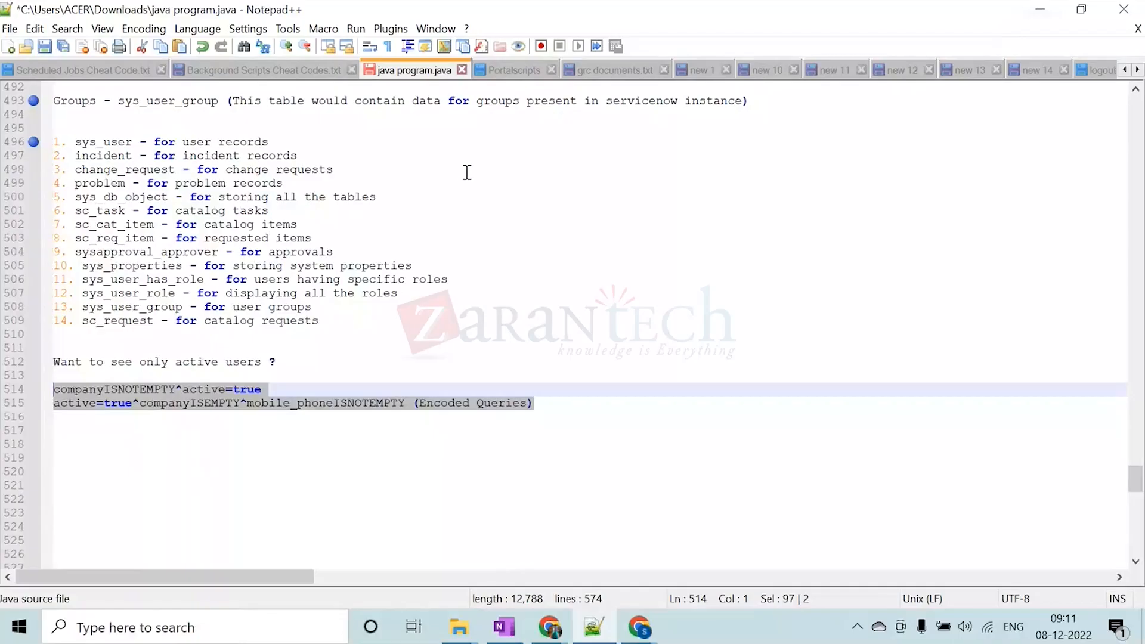
left_click(466, 170)
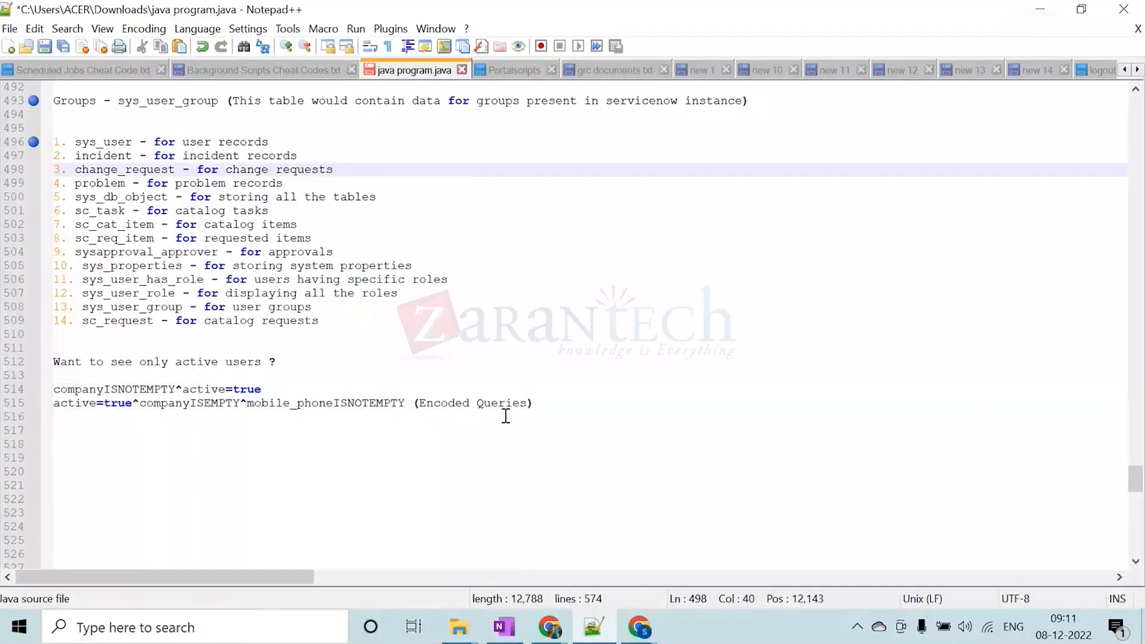
left_click_drag(552, 408, 54, 389)
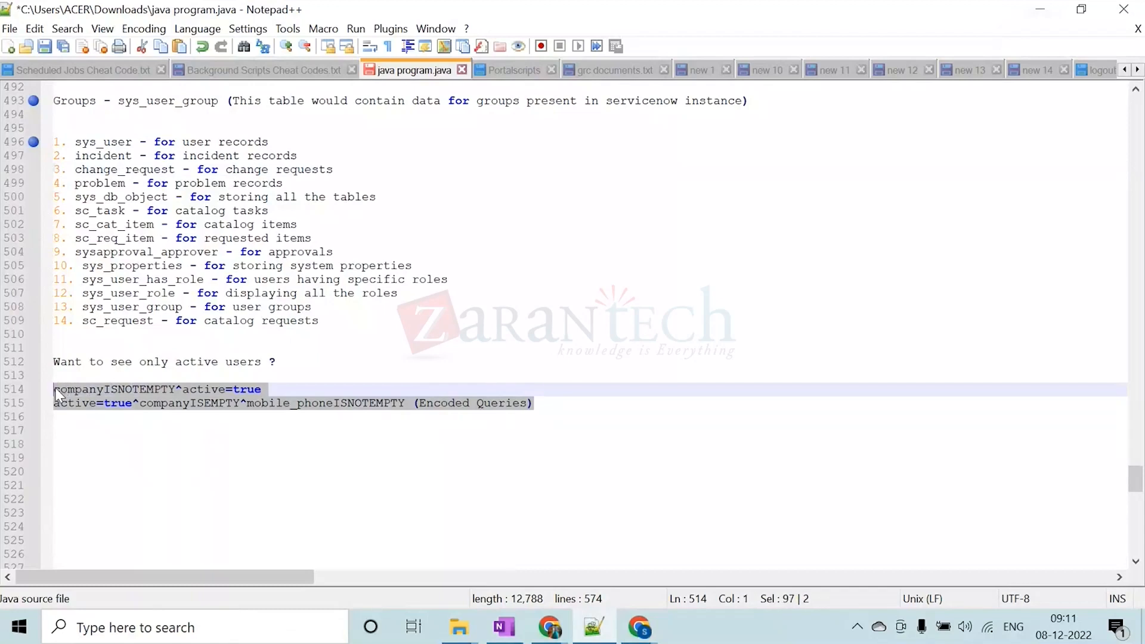
left_click(278, 390)
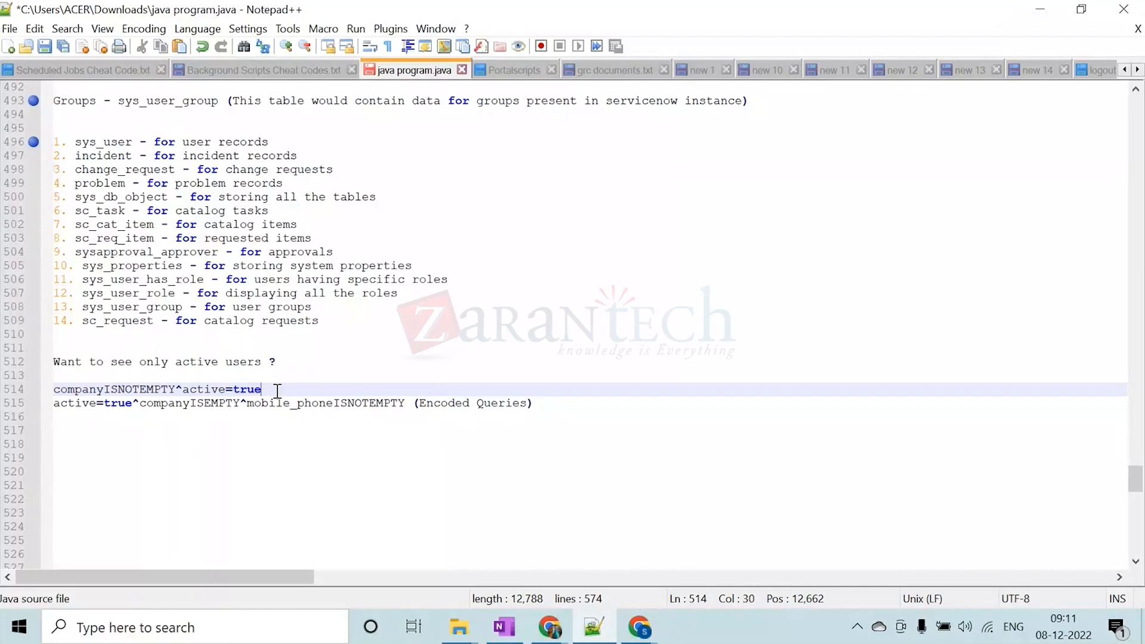
left_click(538, 404)
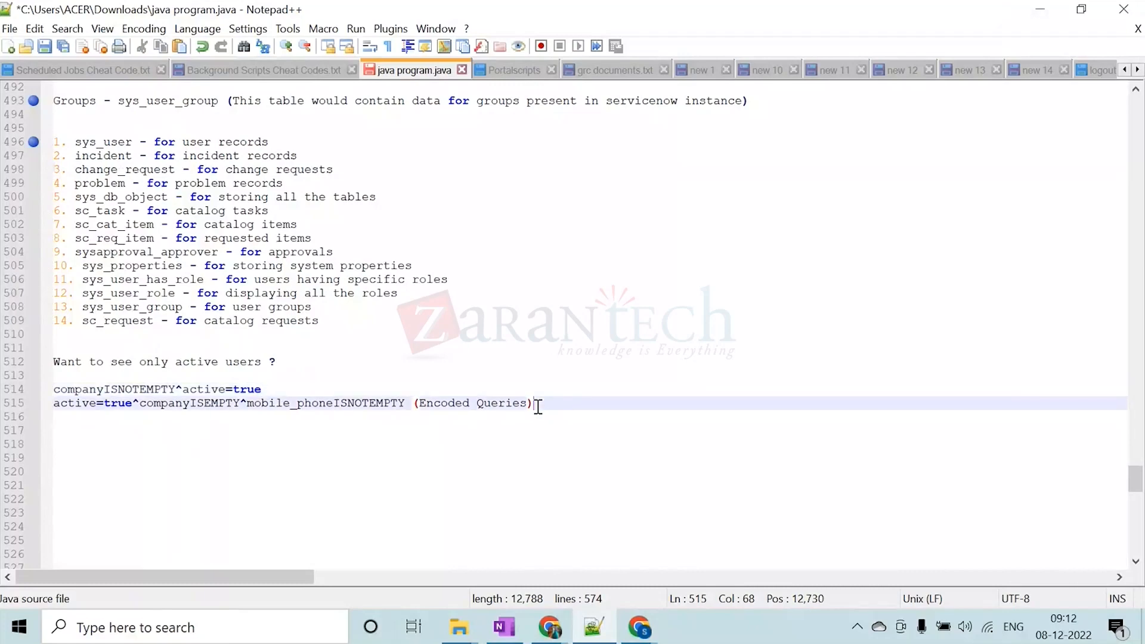
left_click(1038, 11)
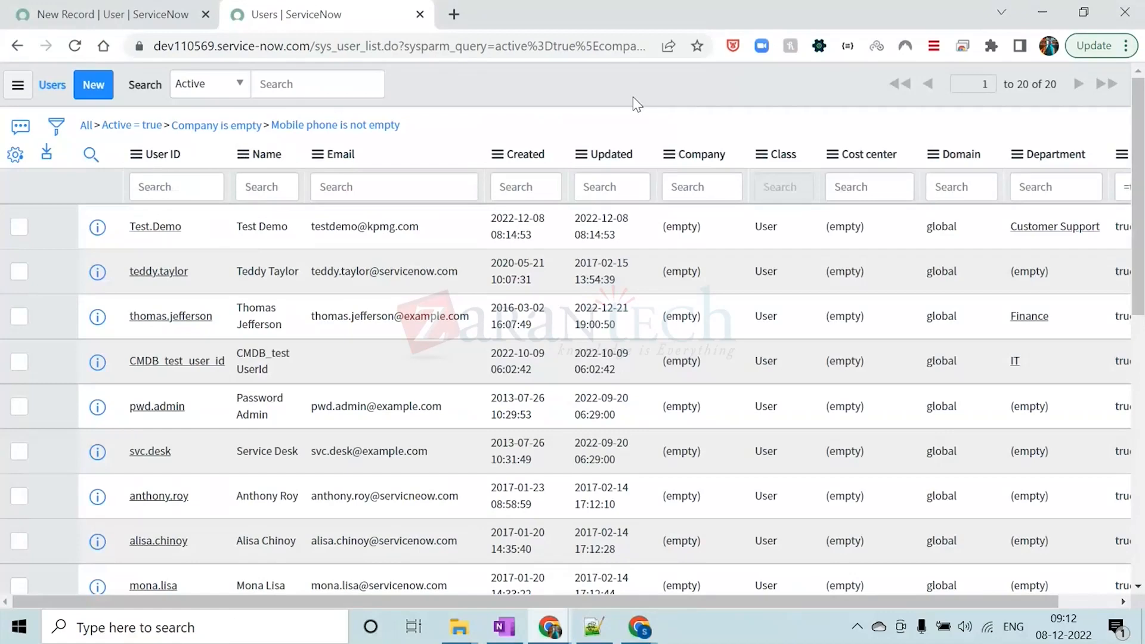
Switch to the Chrome window with the Module 2 training PDF and review its agenda from Creating Users to Allow a User to View a Profile
left_click(632, 633)
left_click(586, 550)
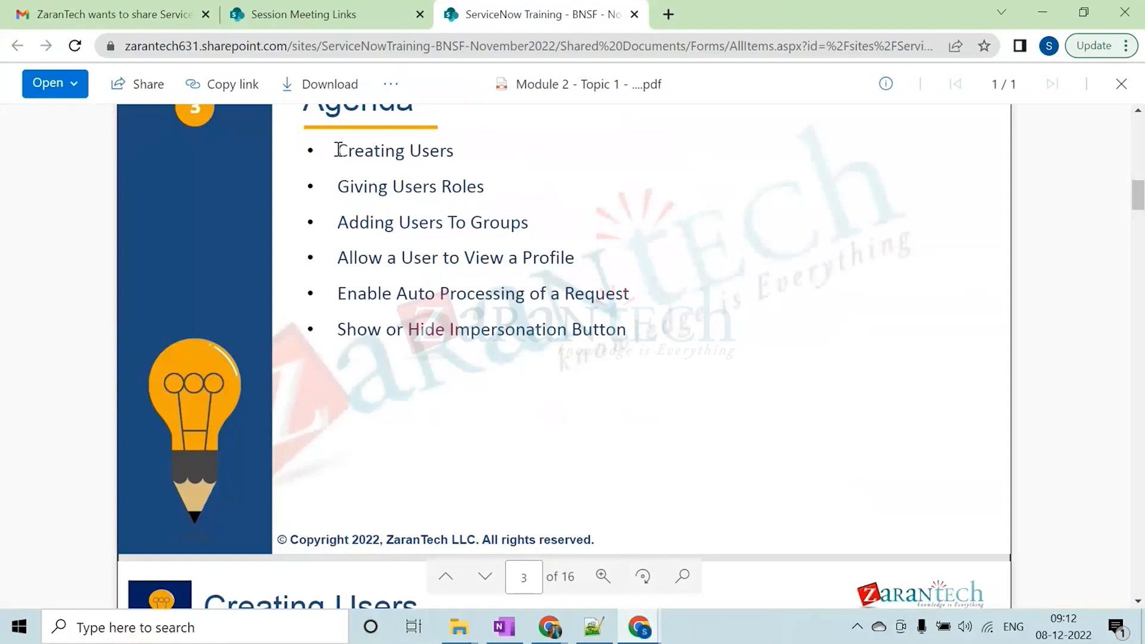
left_click_drag(338, 149, 454, 151)
left_click_drag(339, 187, 487, 188)
left_click_drag(345, 223, 524, 224)
left_click(441, 256)
left_click_drag(337, 257, 577, 256)
Review the Creating Users slides on adding a new user record and the unique User ID requirement
scroll(573, 252, "down", 8)
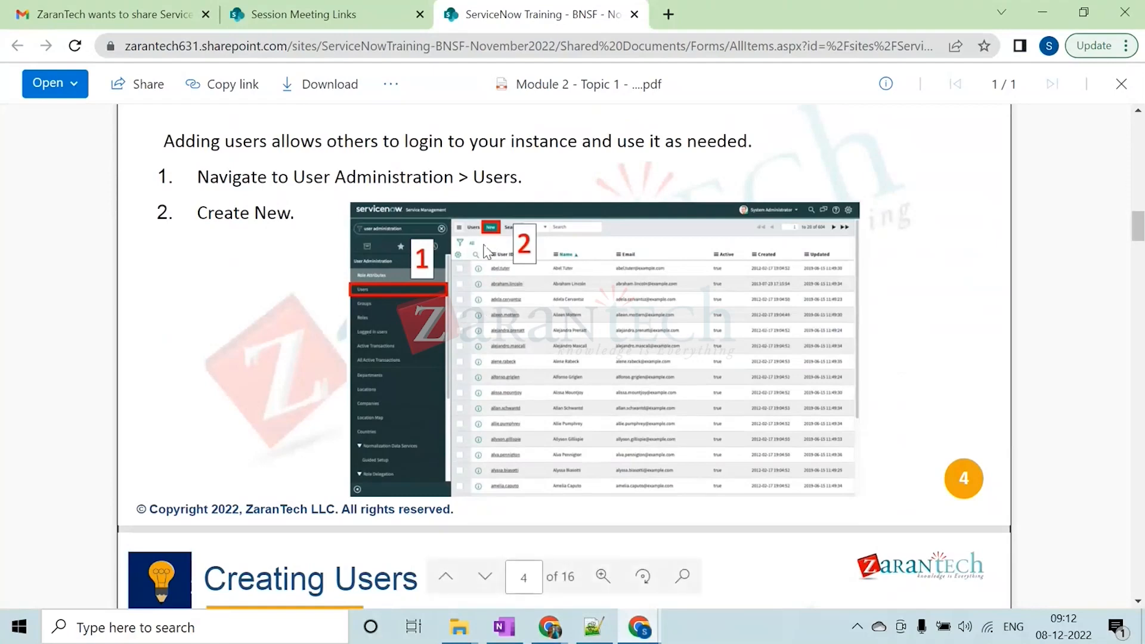
scroll(523, 328, "down", 8)
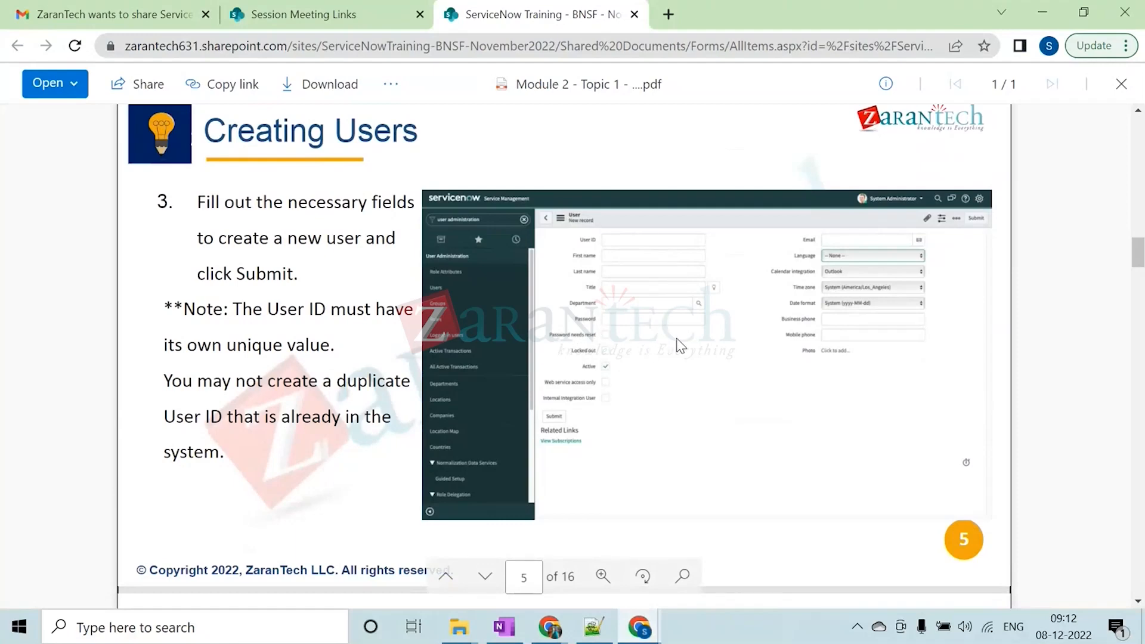
scroll(689, 361, "down", 3)
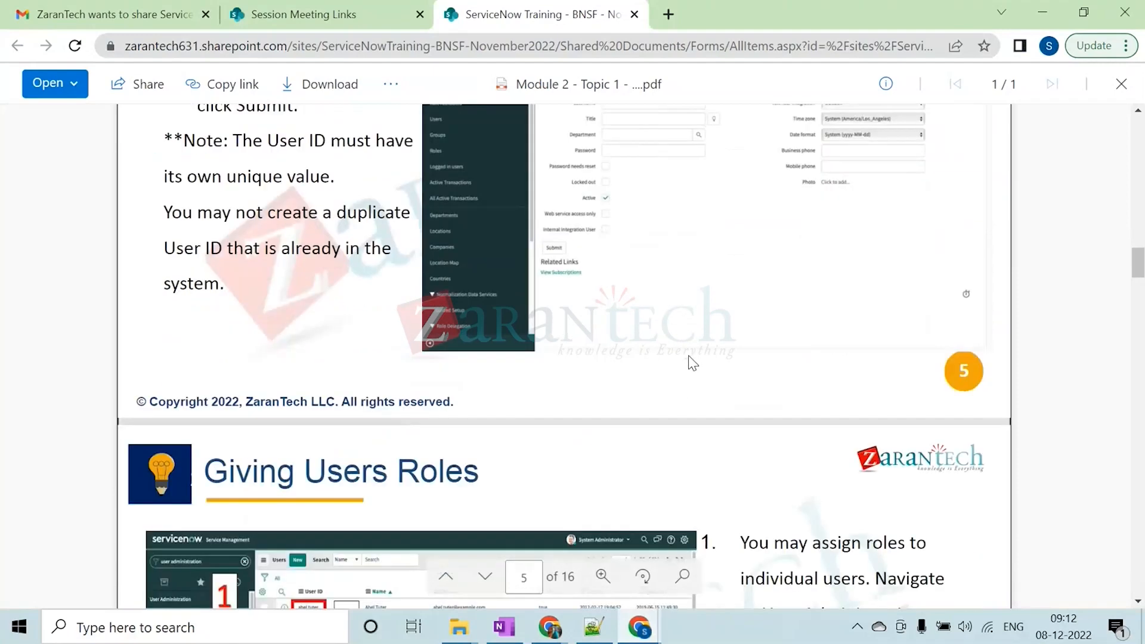
Review the Giving Users Roles slides, from opening a user record to adding the admin role and saving
scroll(691, 362, "down", 6)
scroll(321, 263, "up", 3)
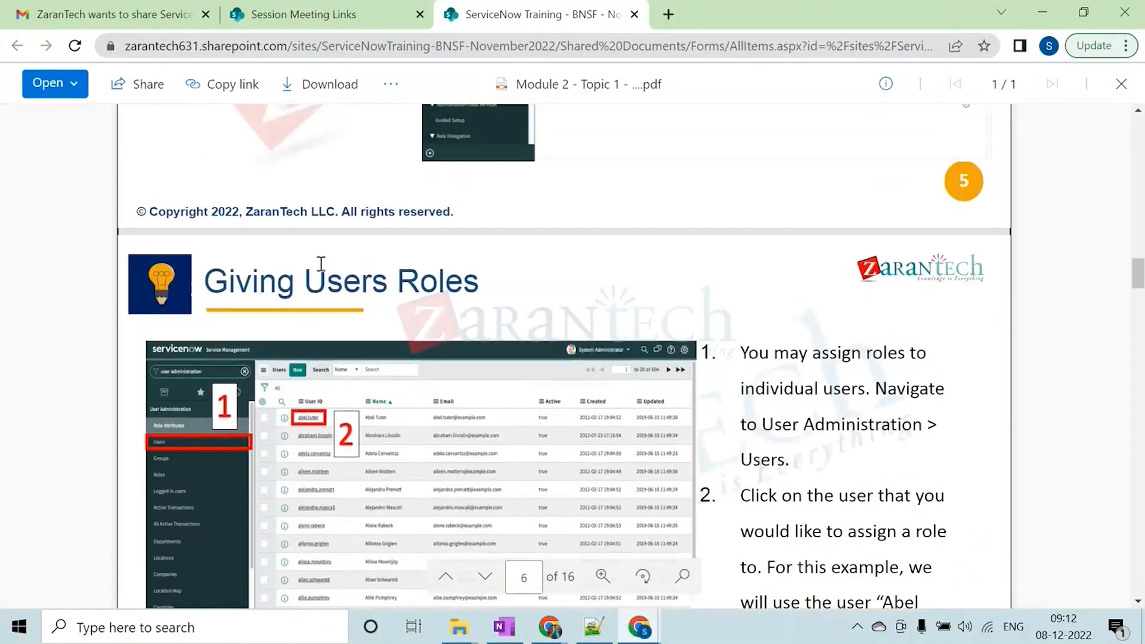
scroll(498, 303, "down", 2)
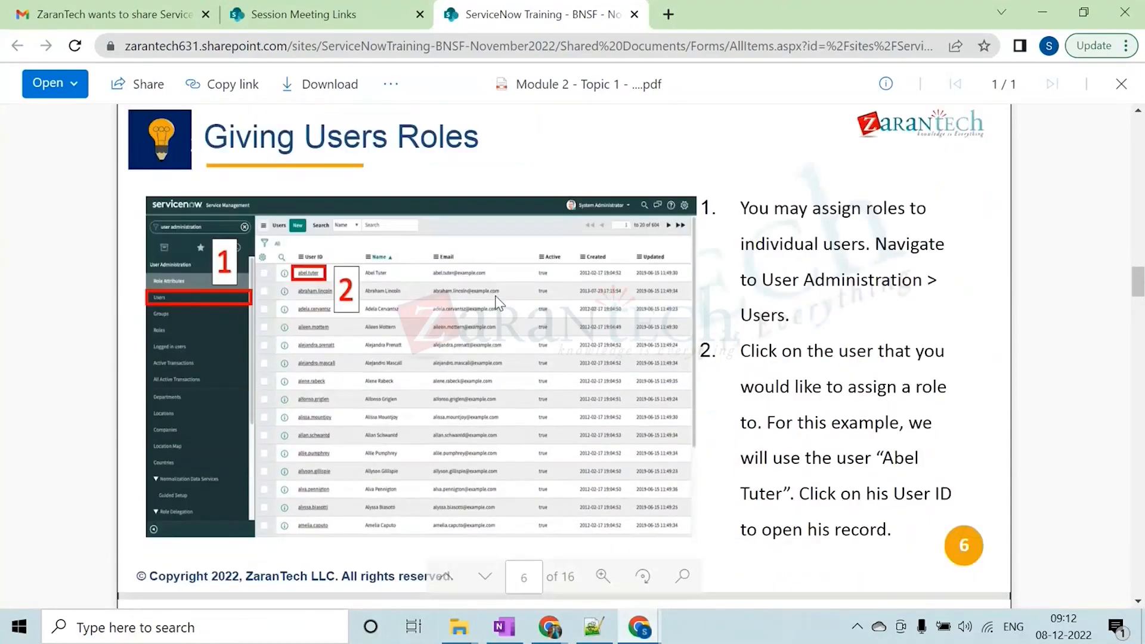
scroll(496, 297, "down", 1)
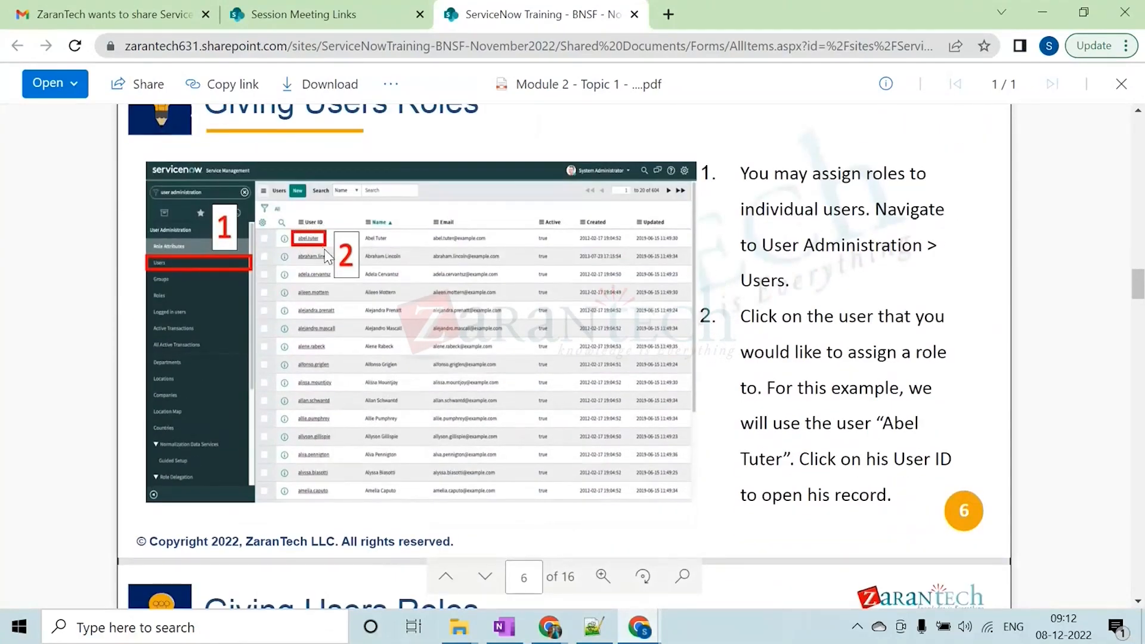
scroll(323, 233, "down", 4)
scroll(323, 233, "down", 4)
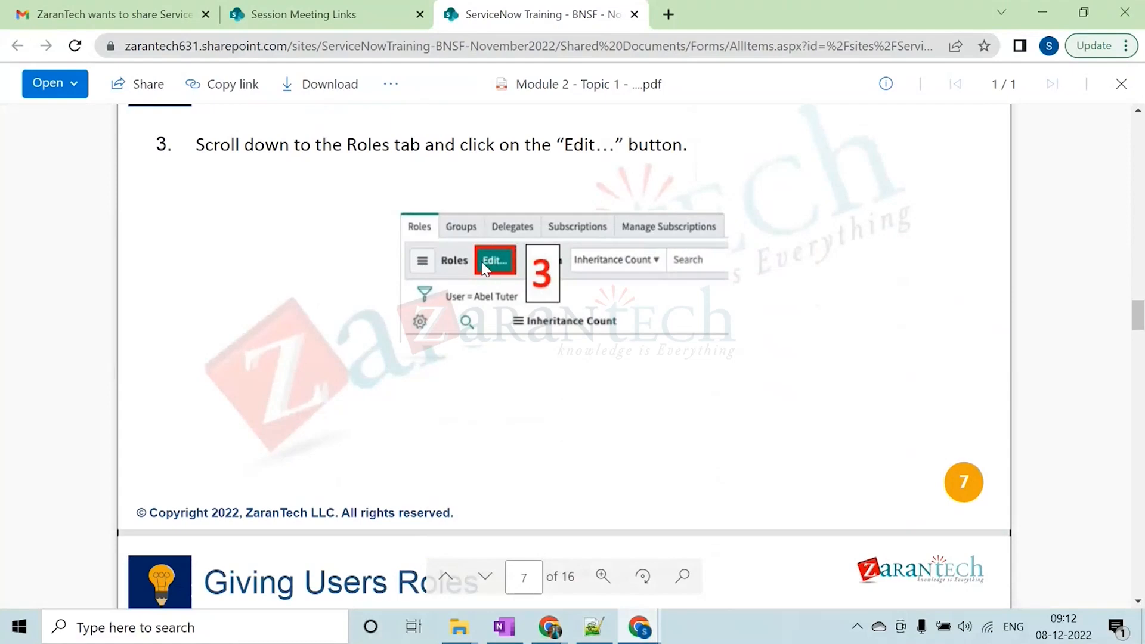
scroll(484, 268, "down", 3)
scroll(484, 268, "down", 6)
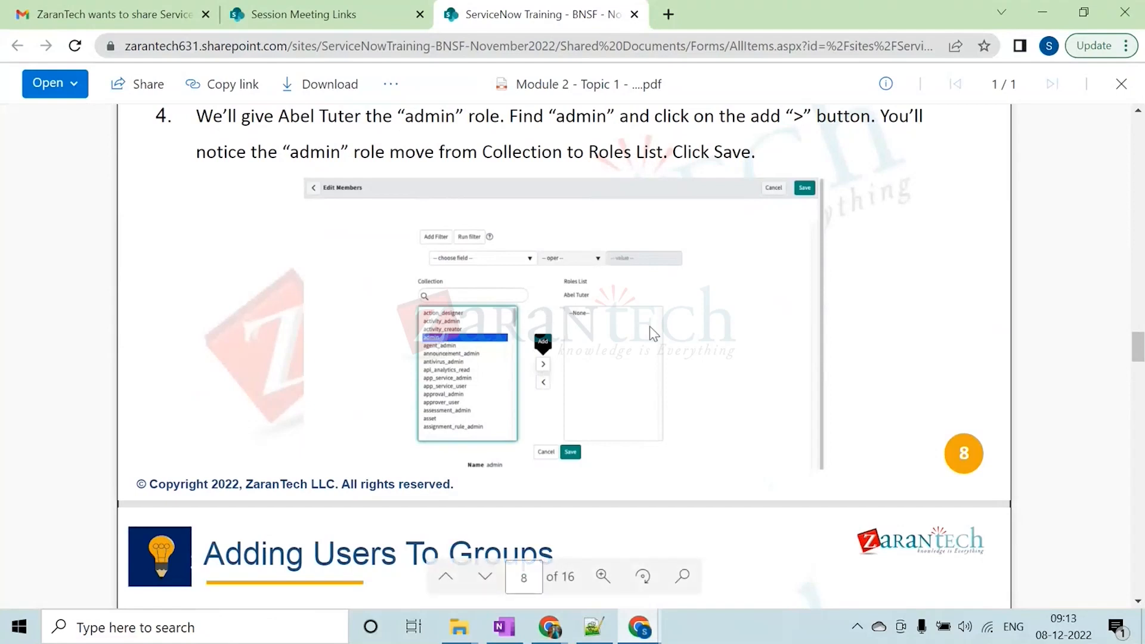
Review the Adding Users To Groups slides, from opening the Hardware group to editing its group members and saving
scroll(600, 338, "down", 7)
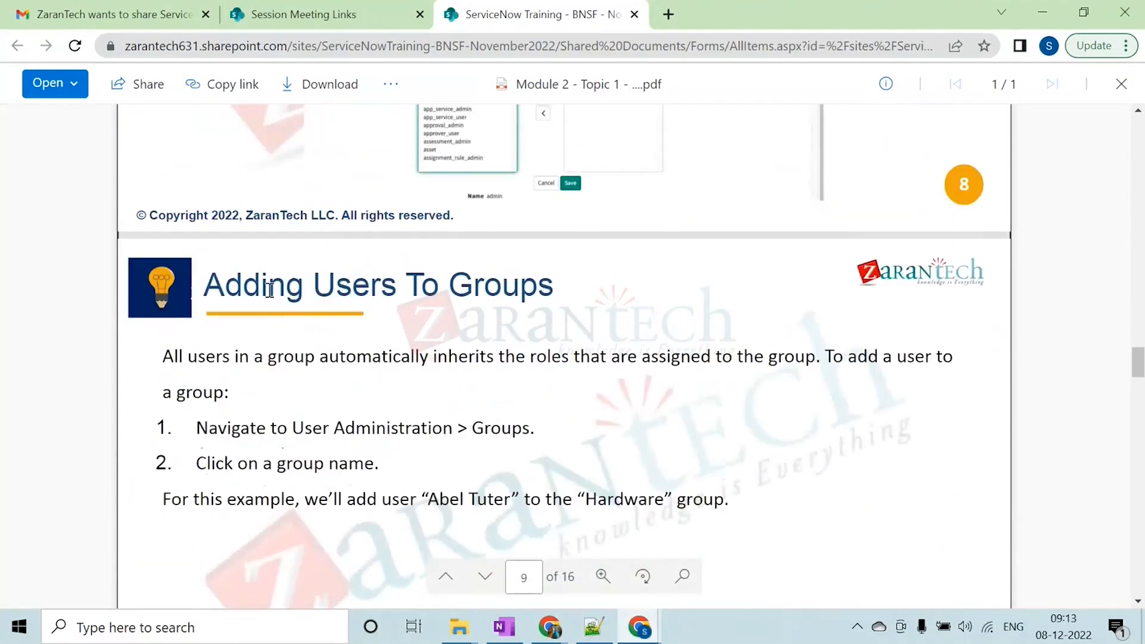
scroll(526, 298, "down", 5)
scroll(526, 299, "down", 8)
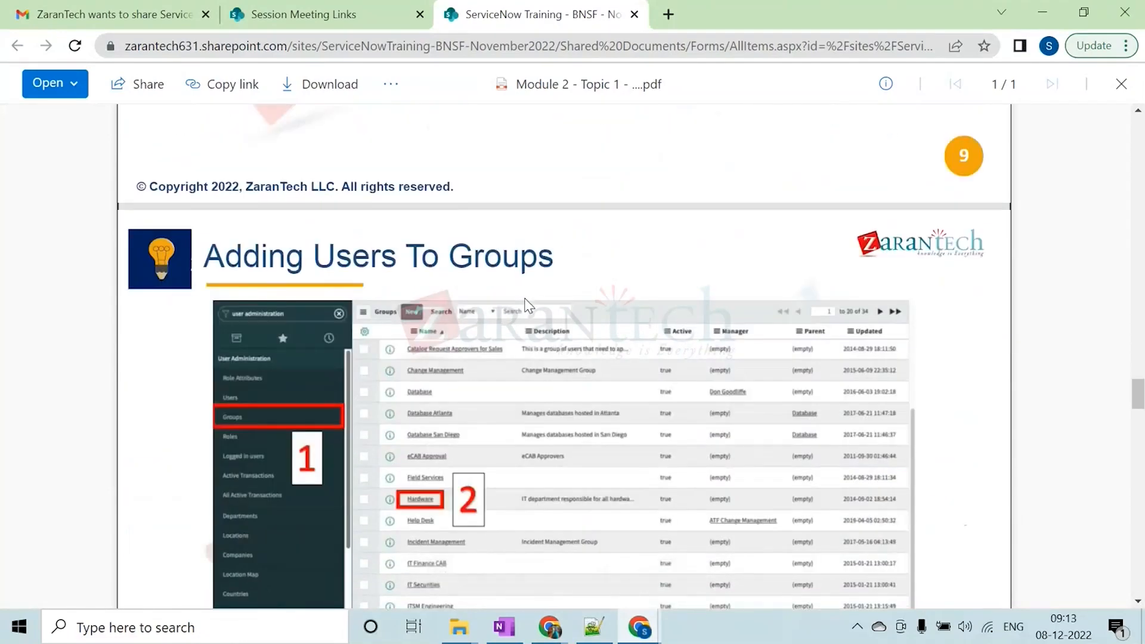
scroll(378, 398, "up", 2)
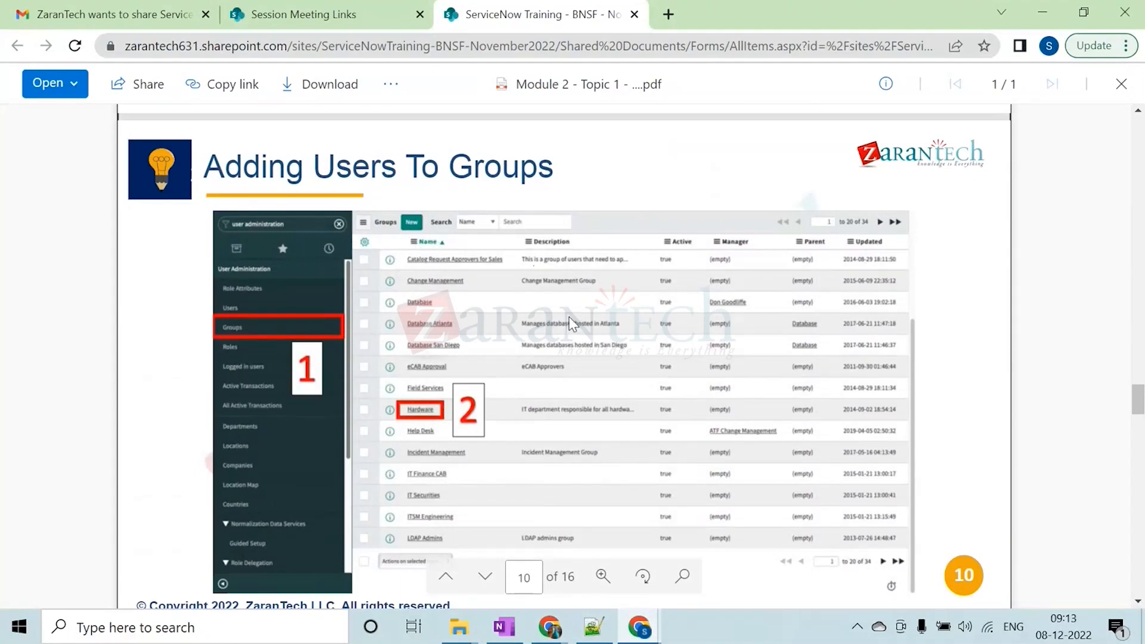
scroll(569, 316, "down", 8)
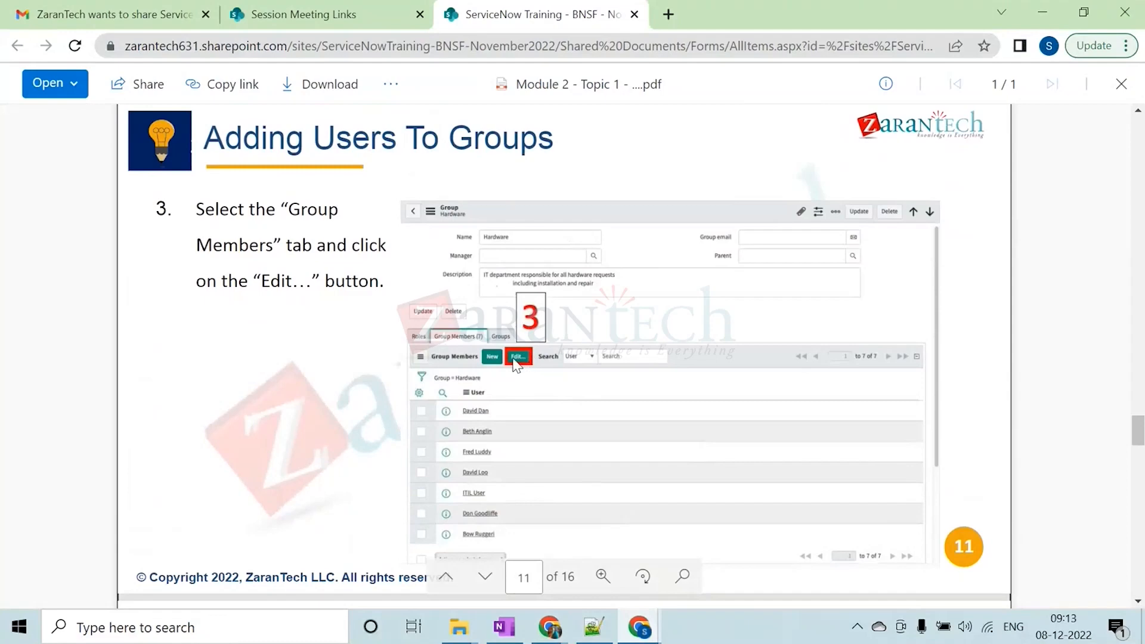
scroll(519, 355, "down", 2)
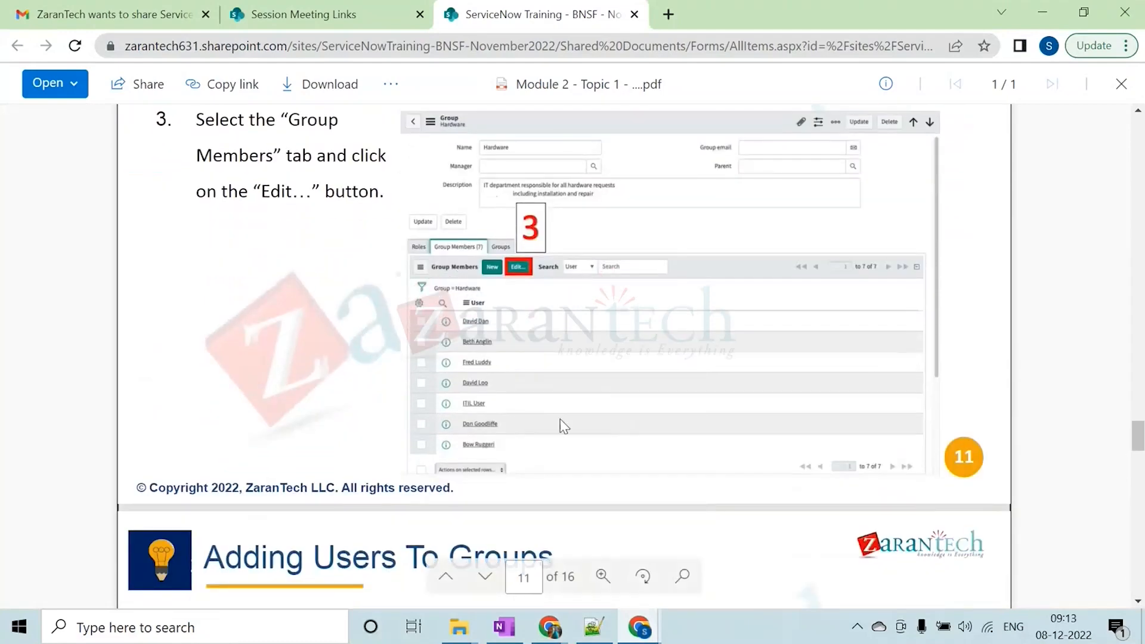
scroll(471, 322, "down", 5)
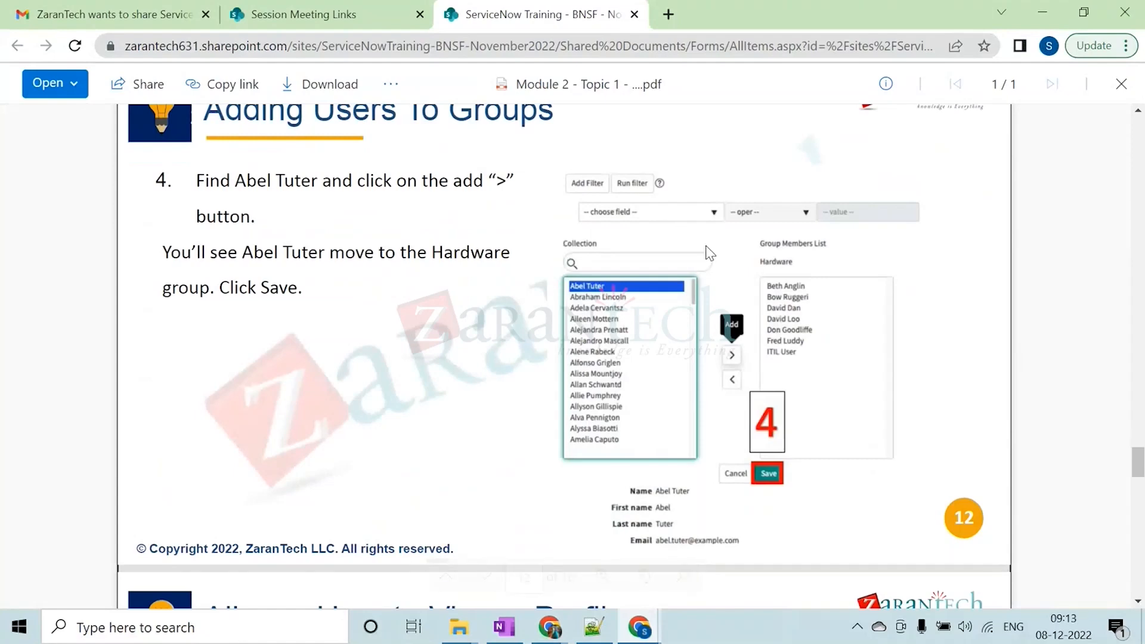
scroll(544, 308, "up", 3)
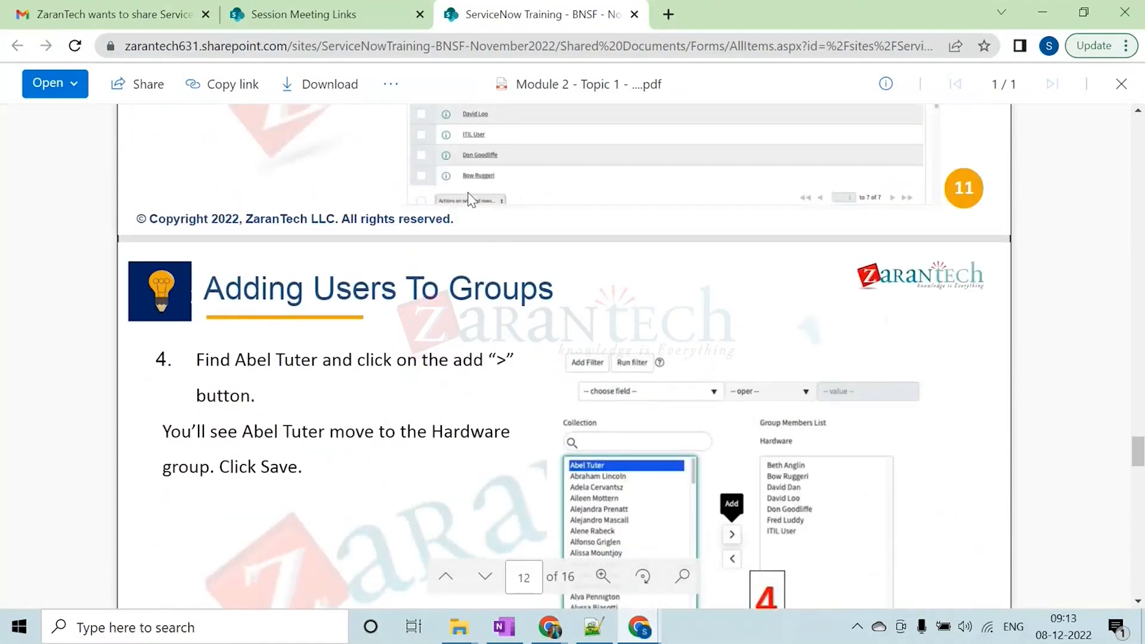
scroll(543, 311, "up", 6)
scroll(512, 363, "down", 10)
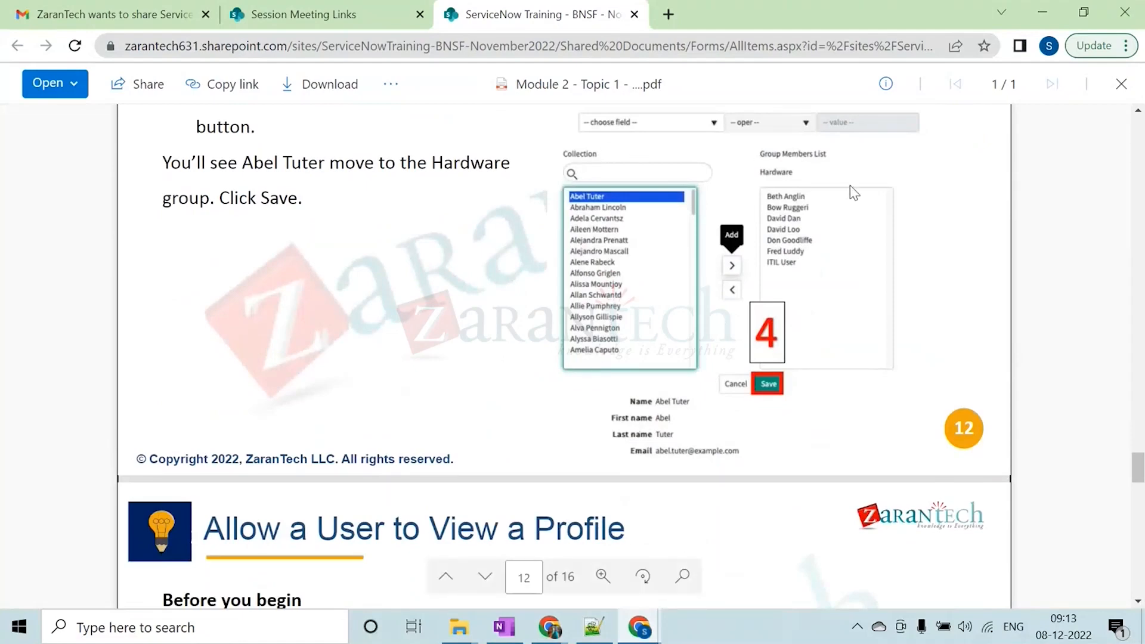
scroll(749, 283, "down", 1)
scroll(744, 332, "up", 1)
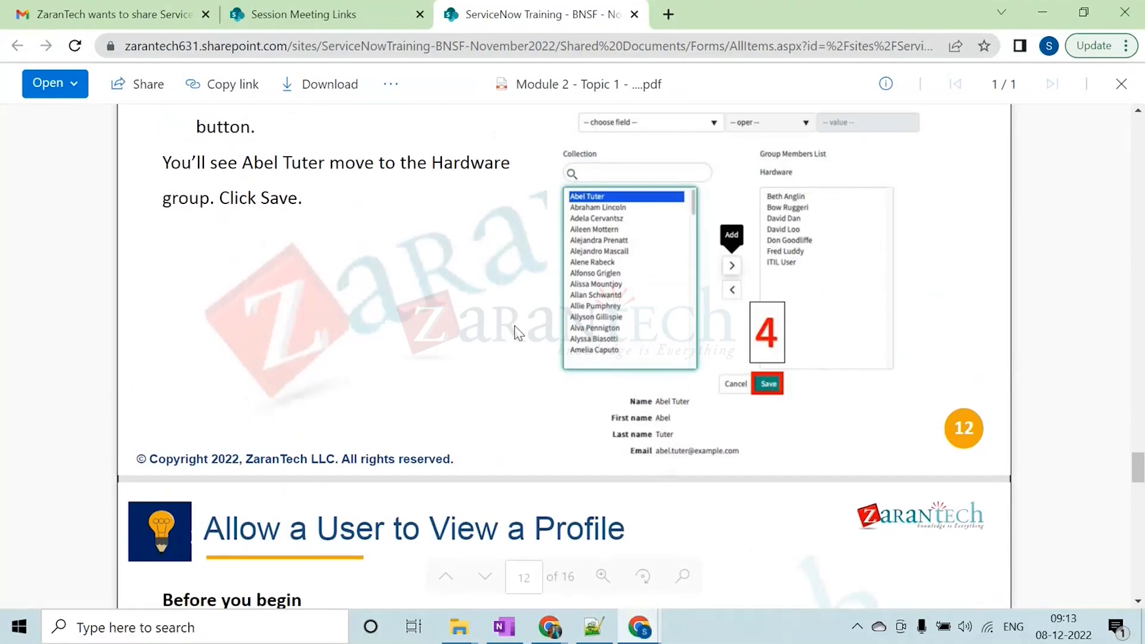
Review the Allow a User to View a Profile slide, highlighting the required admin role and the sys_properties table name
scroll(514, 326, "down", 3)
scroll(514, 327, "down", 4)
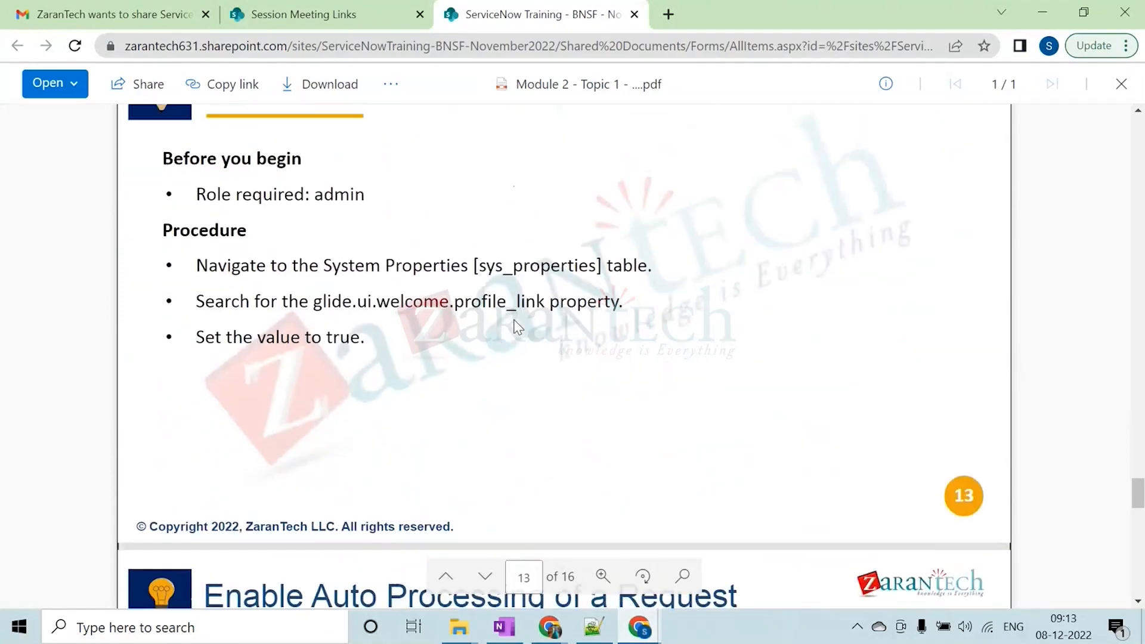
scroll(514, 327, "up", 3)
scroll(517, 327, "down", 2)
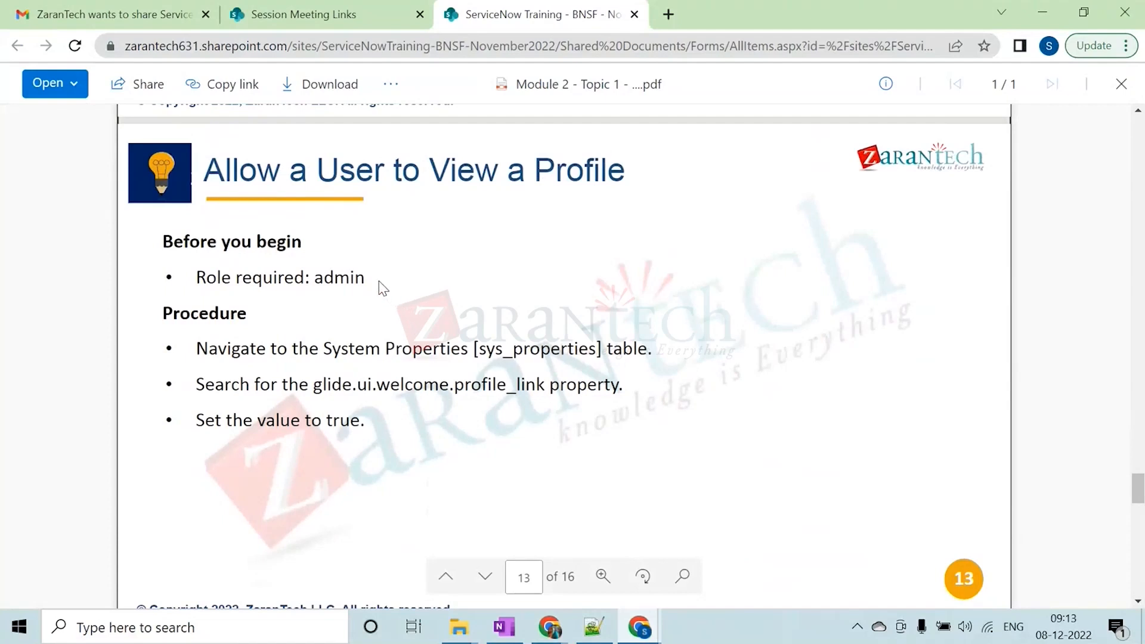
left_click_drag(374, 280, 320, 280)
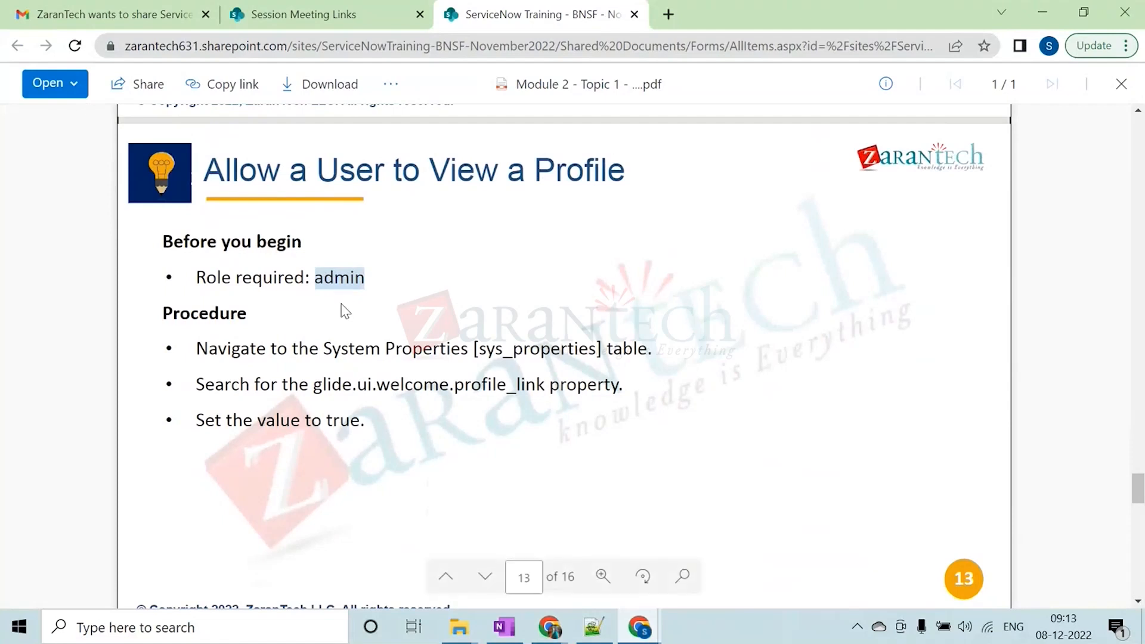
scroll(345, 311, "down", 2)
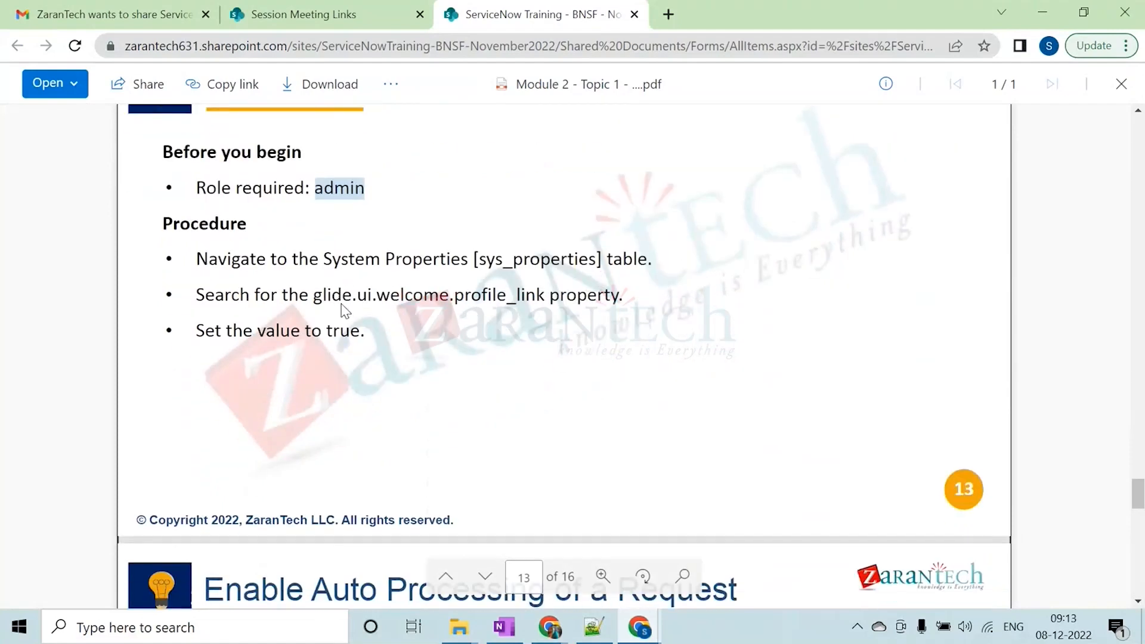
left_click(482, 261)
left_click_drag(482, 261, 594, 261)
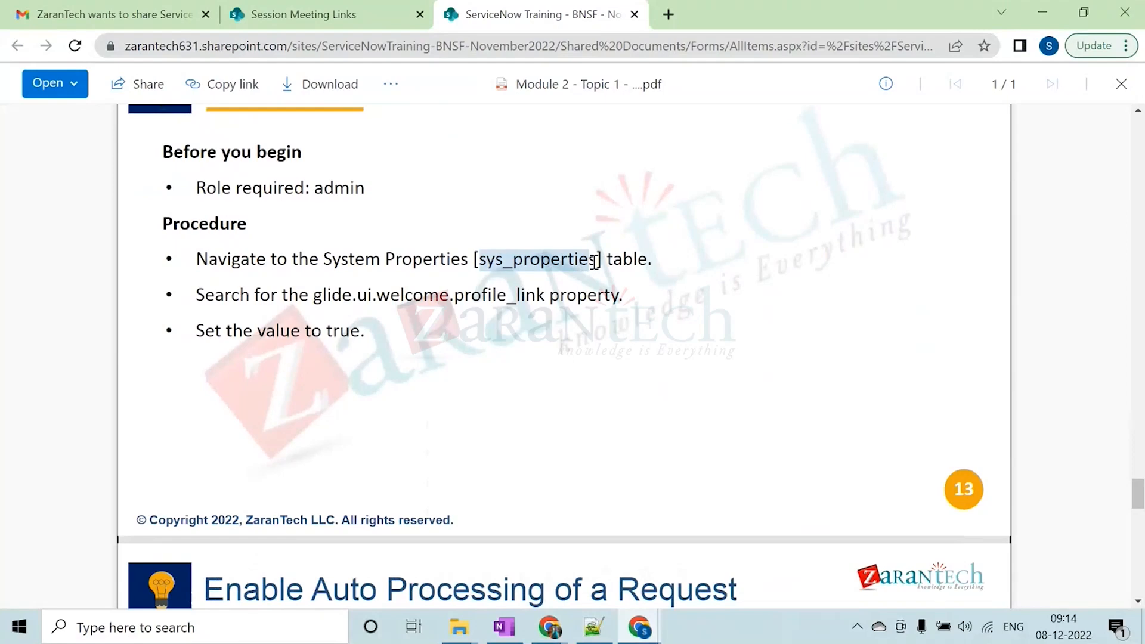
Go over the profile-view procedure again, marking the admin role, sys_properties and the glide.ui.welcome.profile_link property
scroll(503, 299, "down", 2)
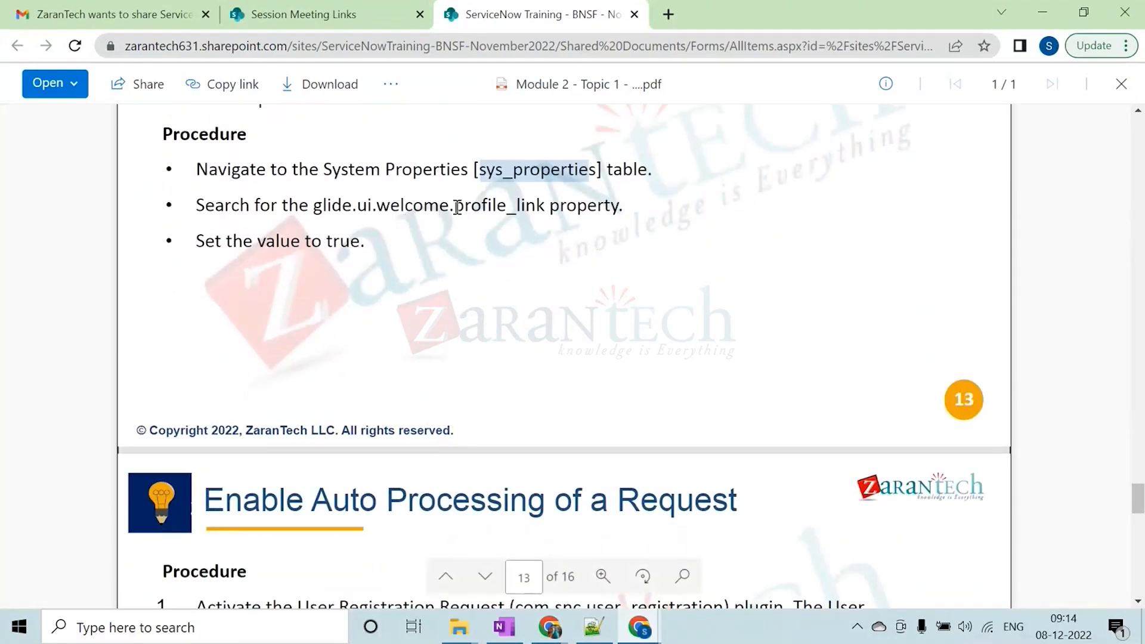
scroll(418, 251, "down", 1)
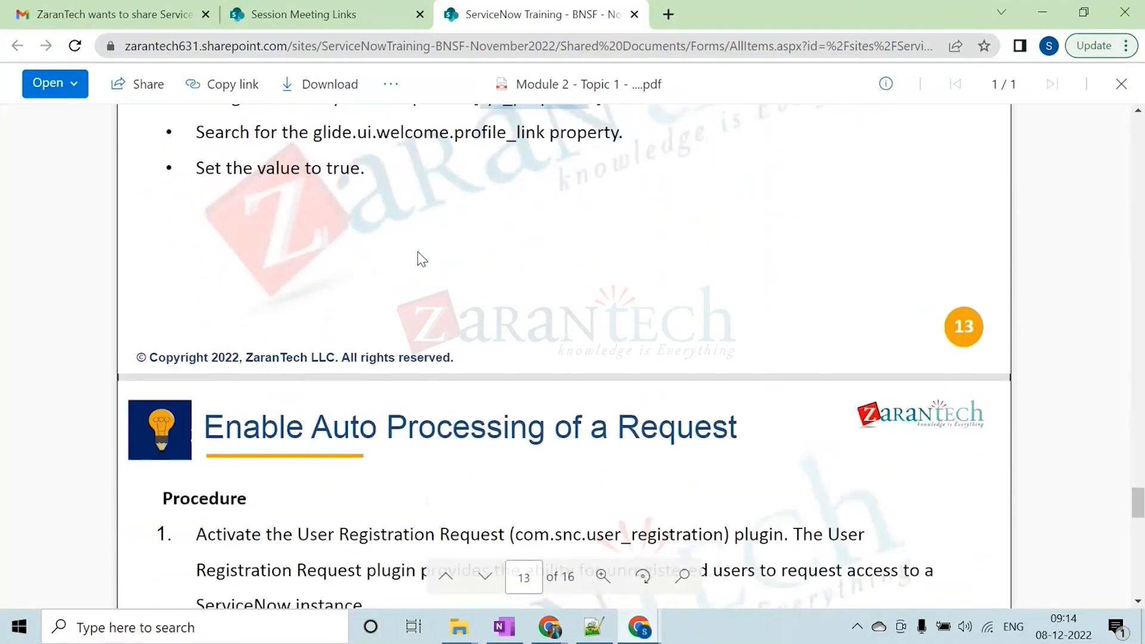
scroll(419, 256, "down", 5)
scroll(406, 420, "up", 6)
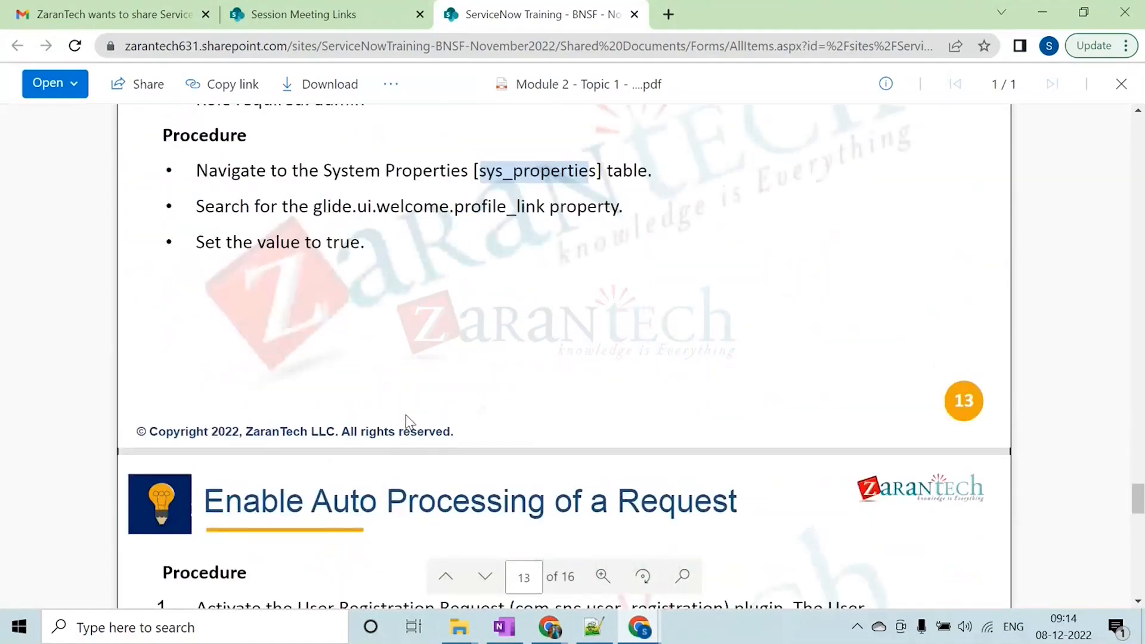
scroll(406, 421, "up", 4)
scroll(373, 465, "down", 3)
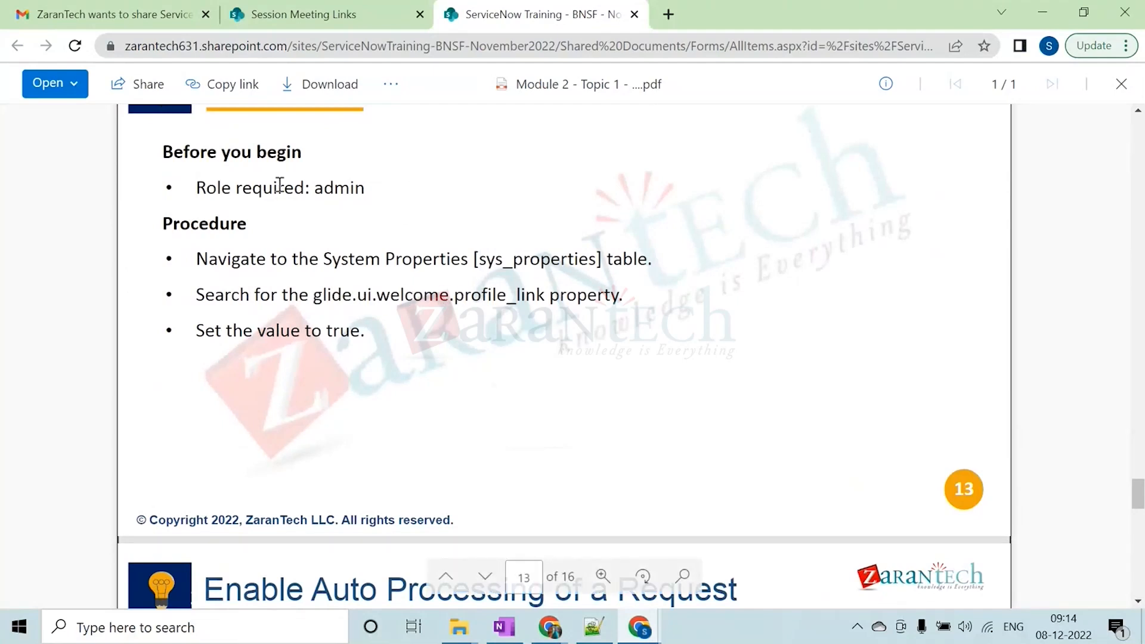
left_click_drag(315, 187, 364, 189)
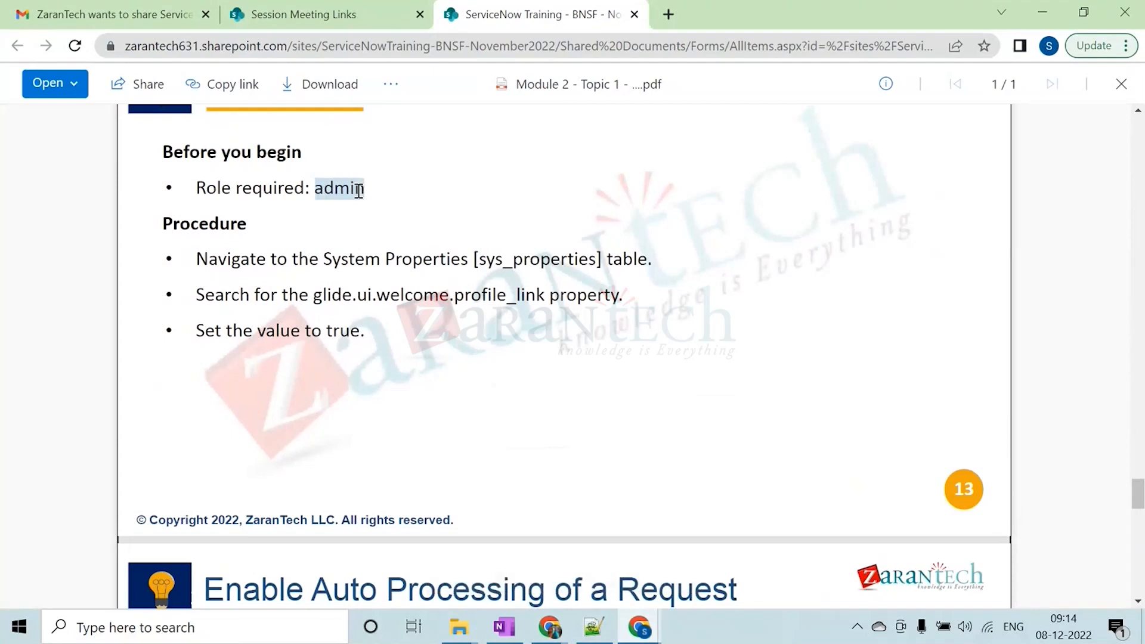
left_click(505, 263)
double_click(506, 263)
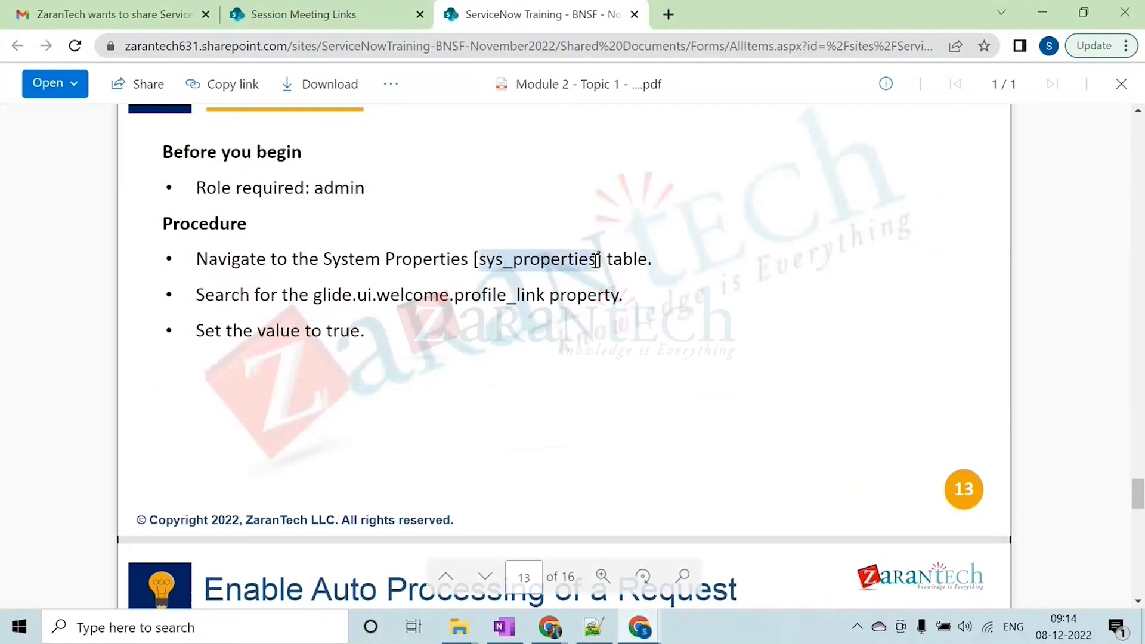
left_click(564, 261)
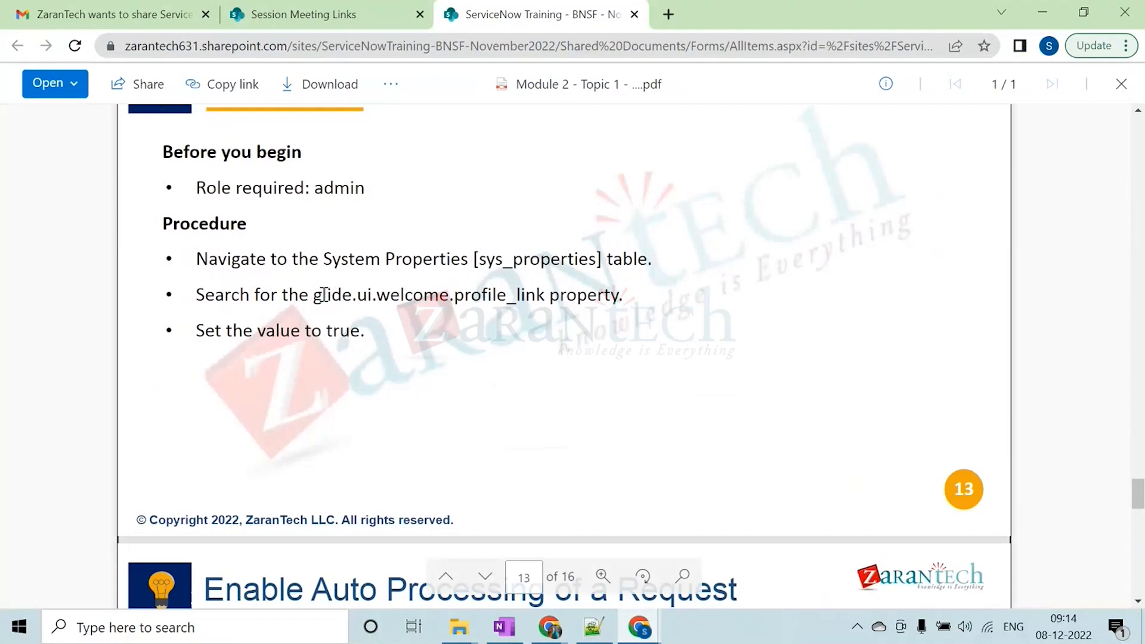
left_click_drag(342, 296, 616, 298)
left_click(611, 297)
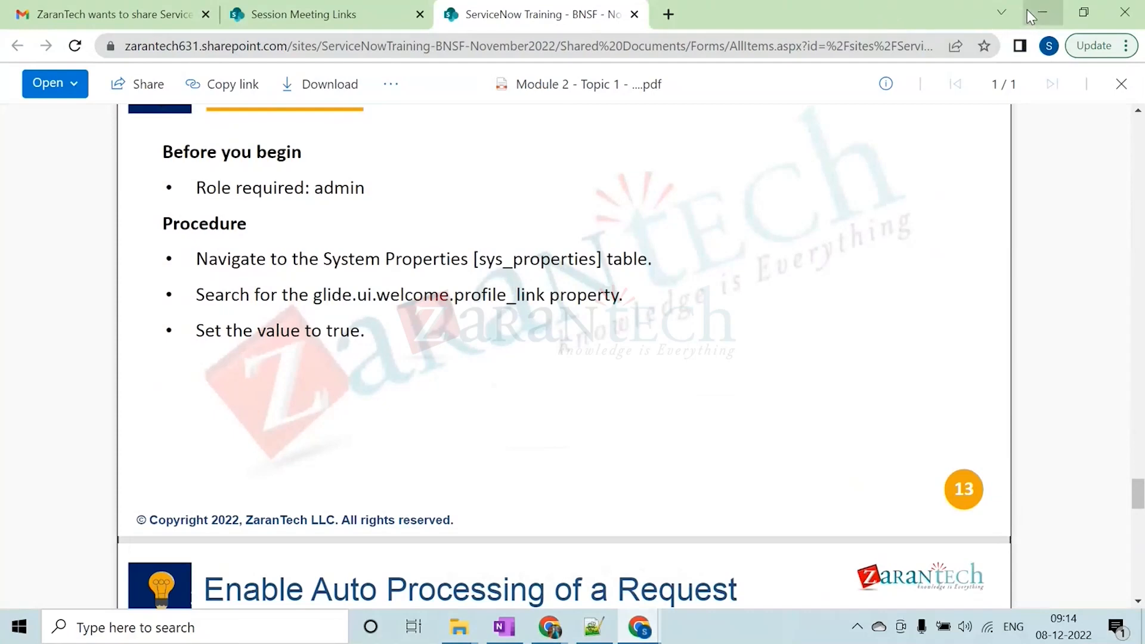
Switch to the Notepad++ notes, highlight the sys_properties line in the table list for review, and return to ServiceNow in Chrome
left_click(1041, 5)
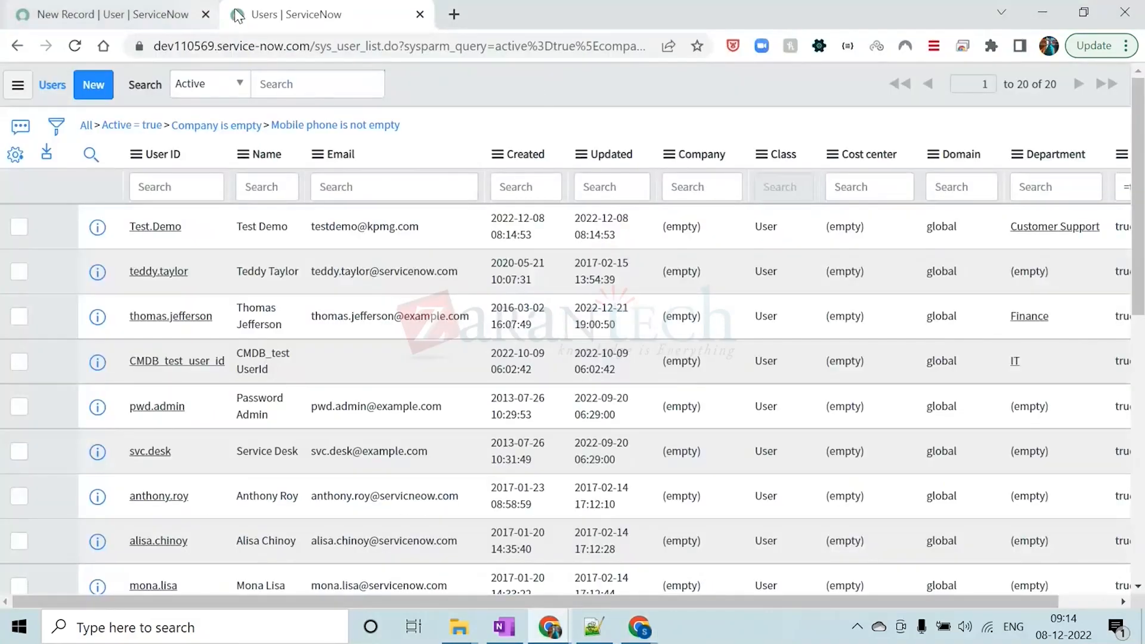
left_click(593, 626)
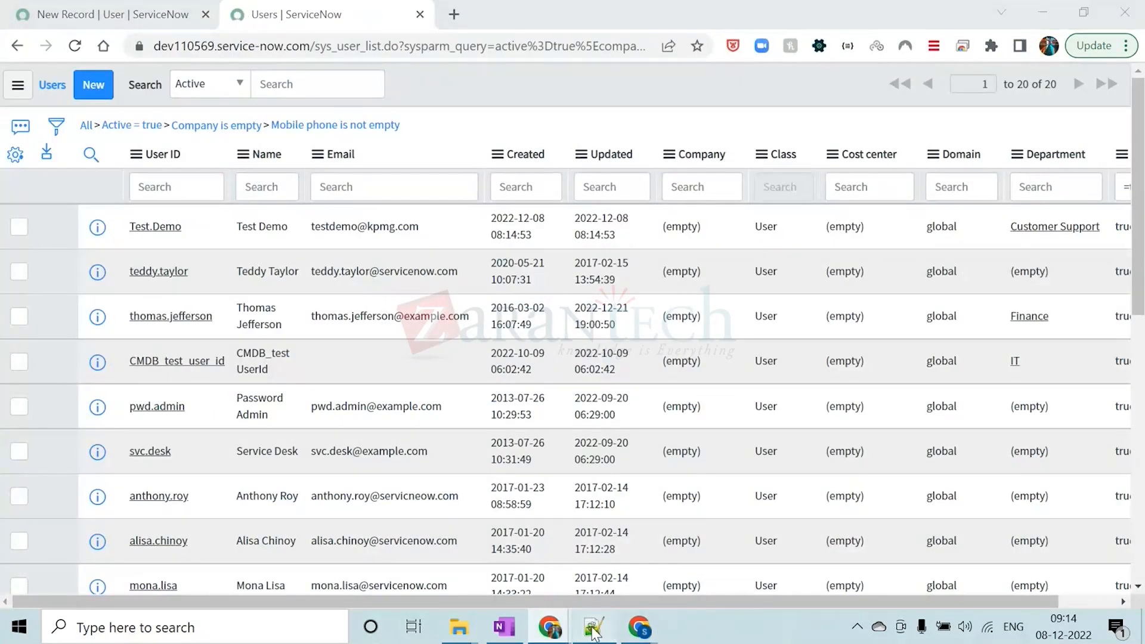
left_click(120, 226)
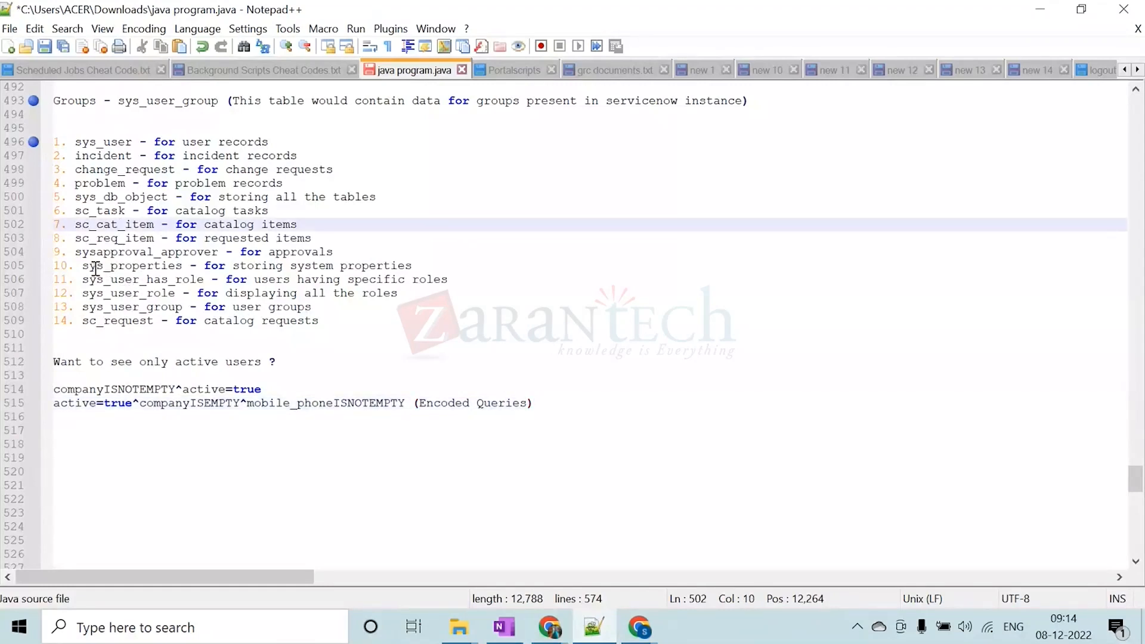
left_click_drag(84, 266, 415, 270)
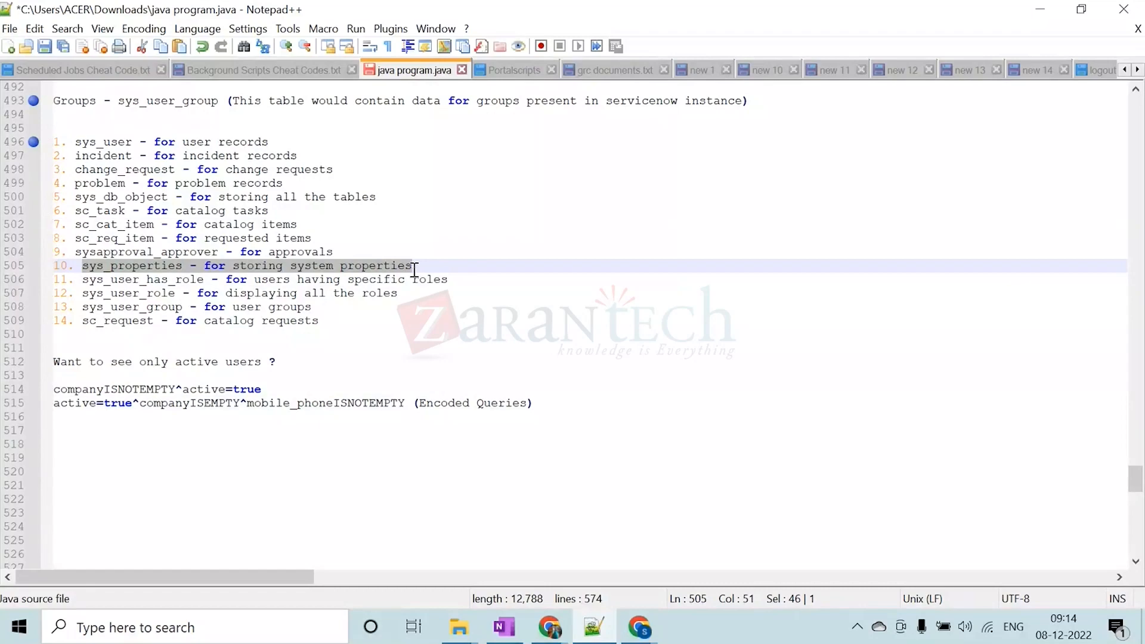
left_click(414, 269)
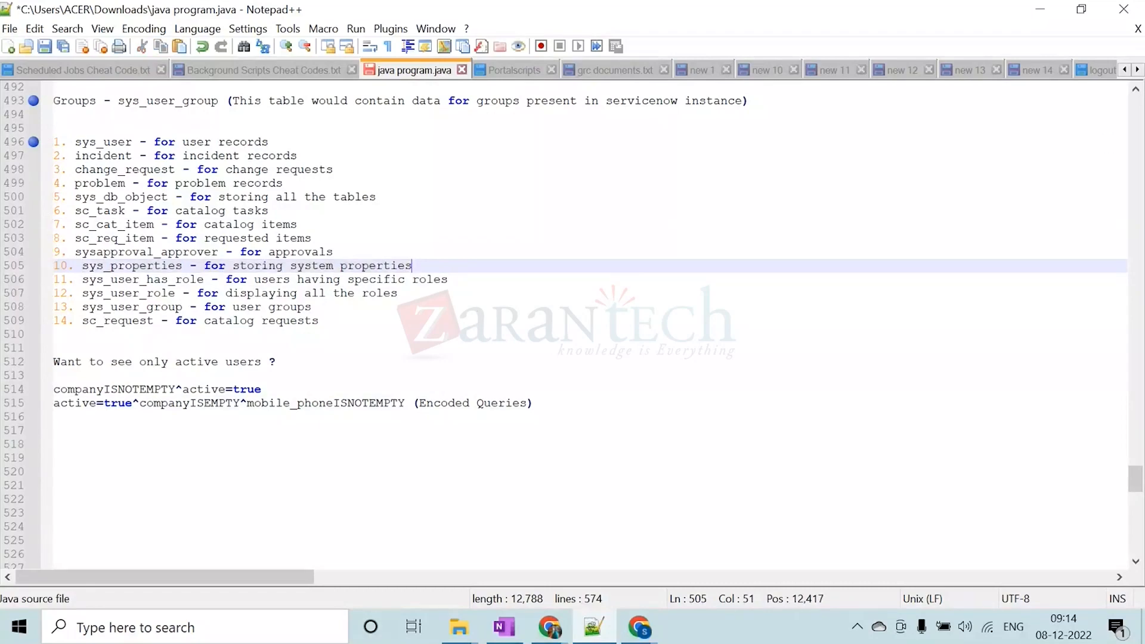
left_click(1043, 9)
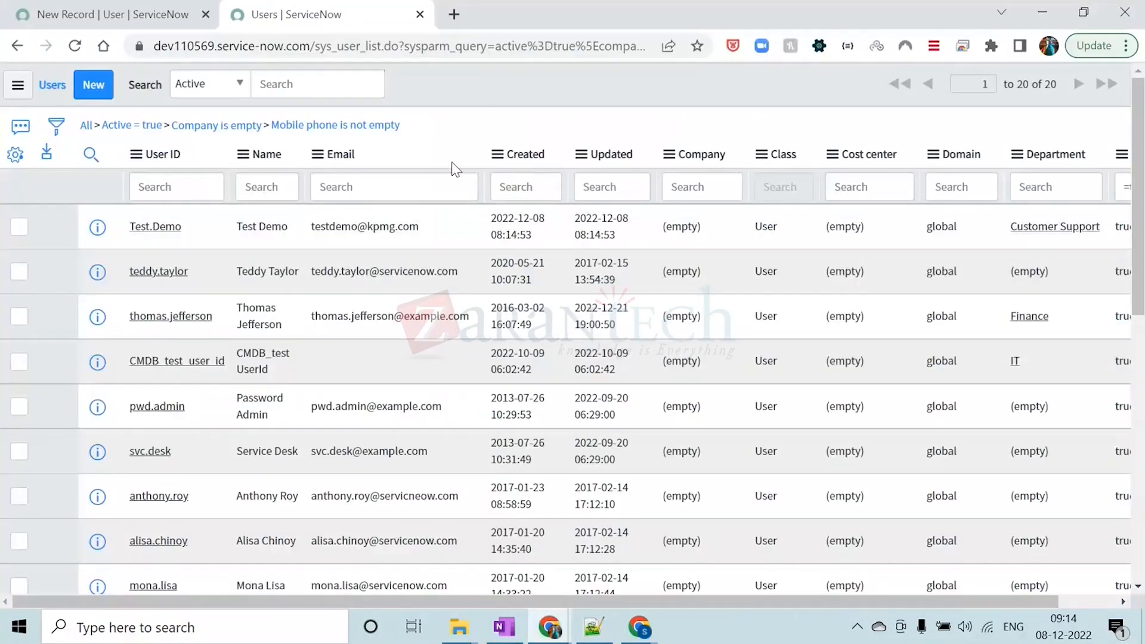
Open the System Properties table list from the ServiceNow navigator filter with sys_properties.LIST
left_click(139, 12)
left_click(116, 135)
type("sys")
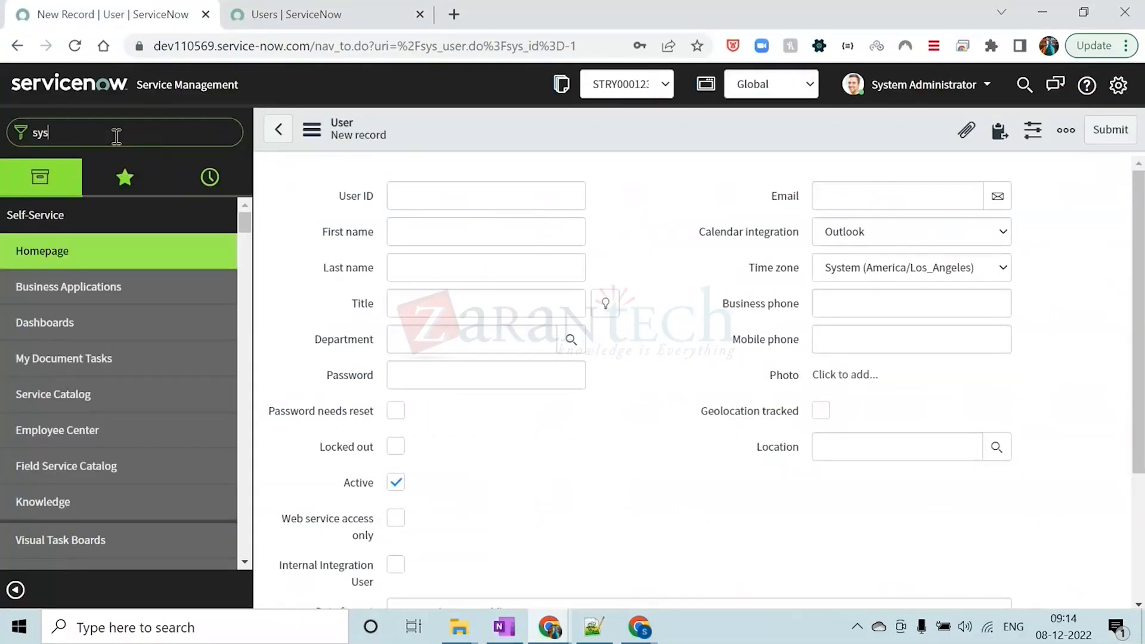
type("_properties_list")
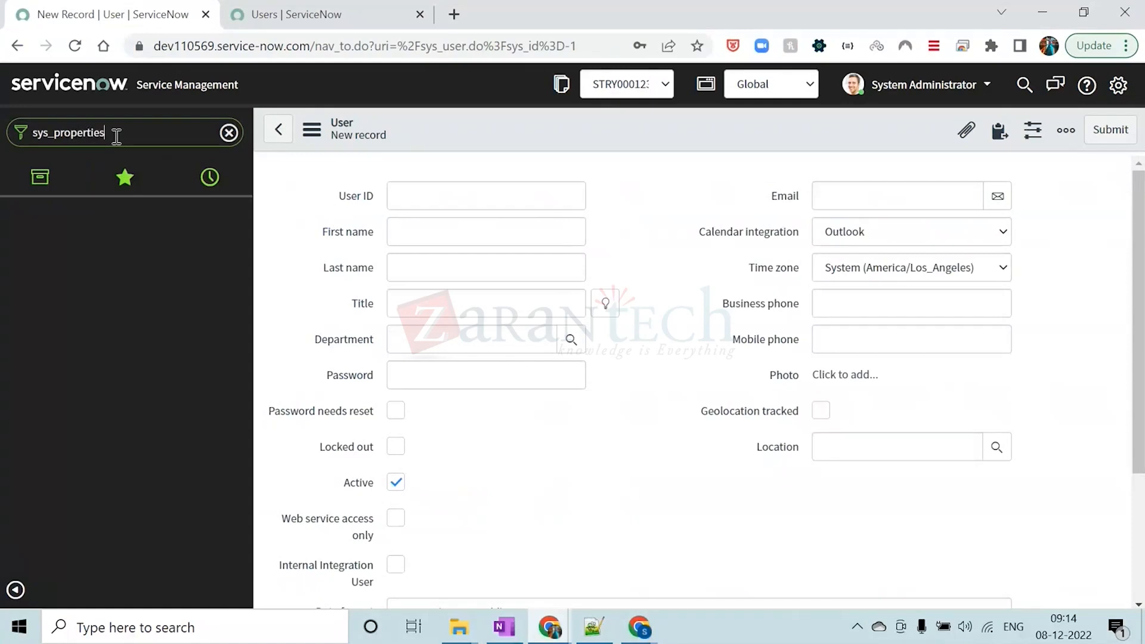
type(".")
key("Caps_Lock")
type("LIST")
key("Return")
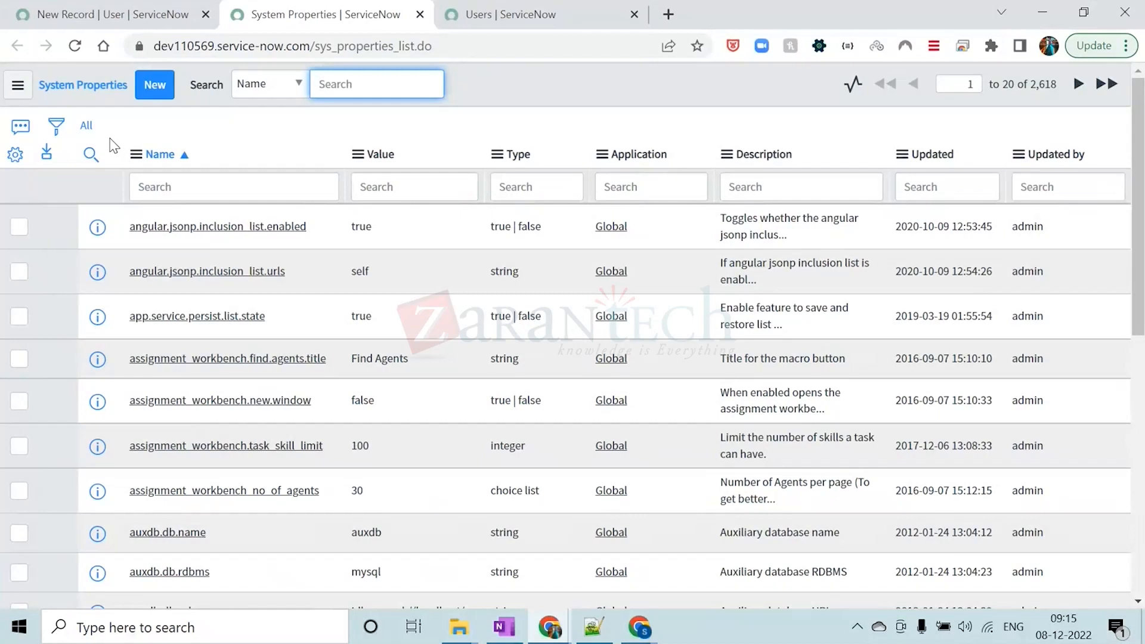
Look over the System Properties list and open a blank form for a new property record
left_click(198, 122)
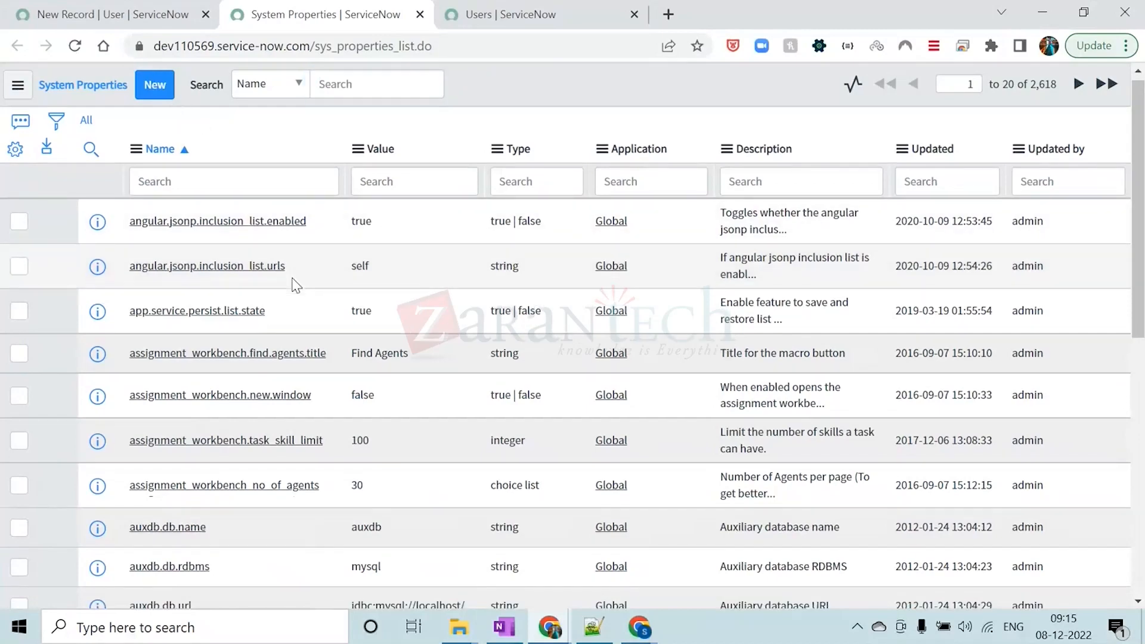
scroll(294, 285, "down", 8)
scroll(294, 285, "up", 8)
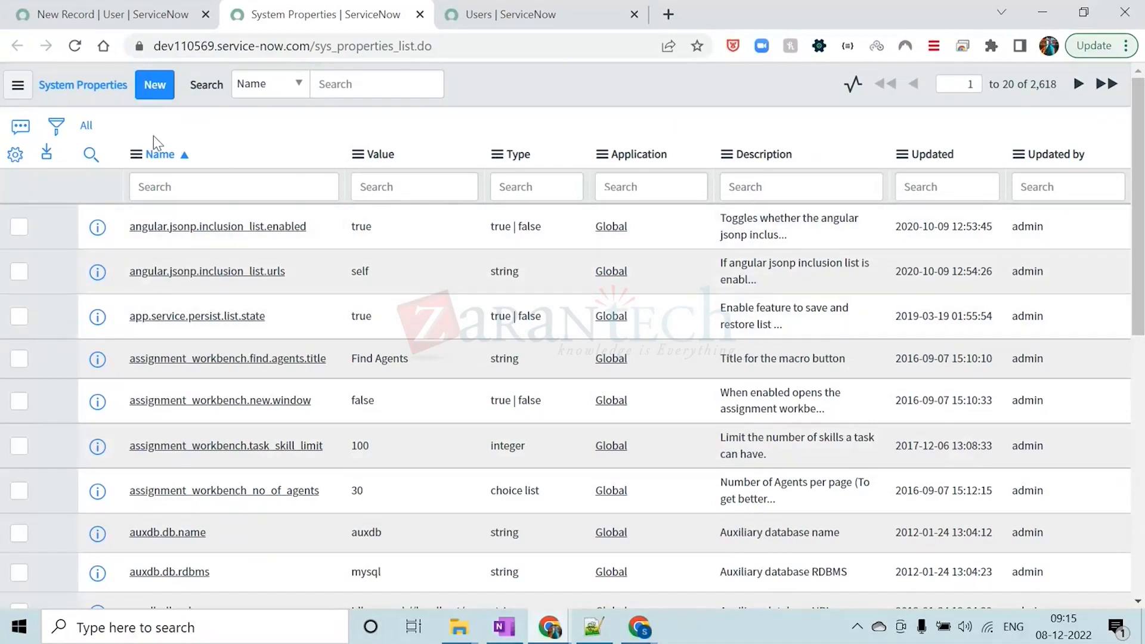
left_click(157, 87)
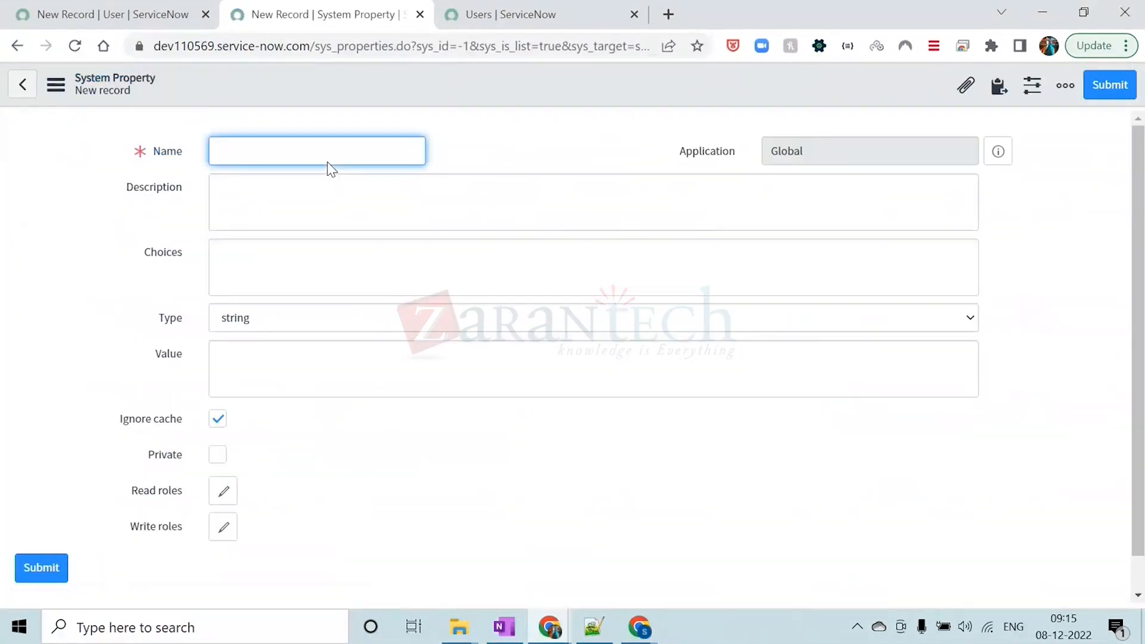
Examine the new System Property form's Name, Description, Choices, Type and Value fields, including the available Type options
left_click(463, 122)
left_click(314, 325)
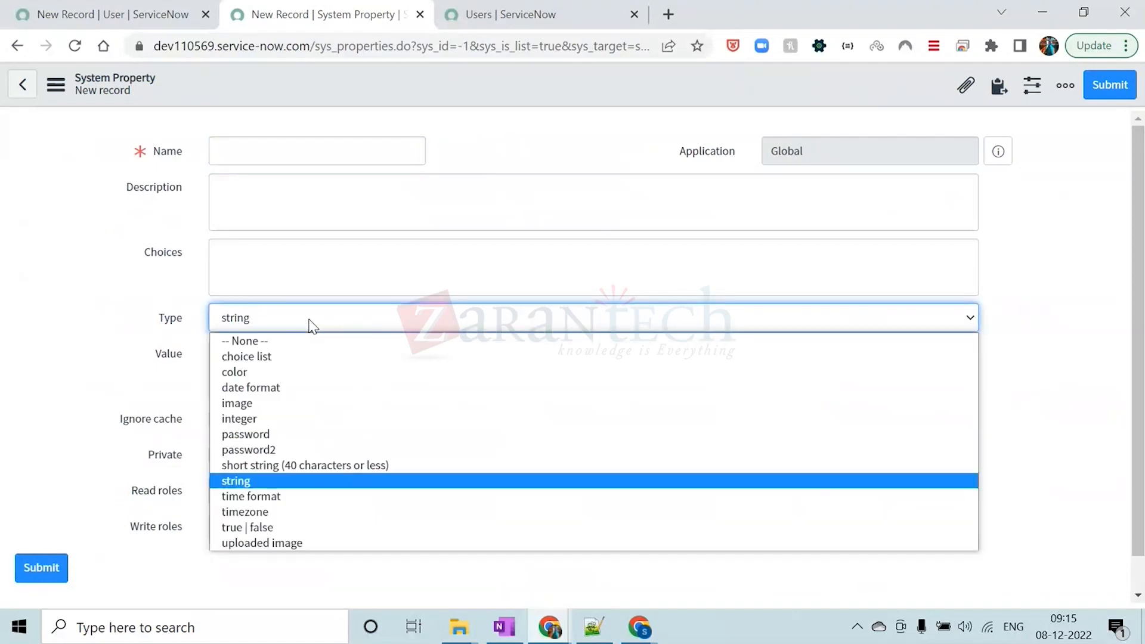
left_click(310, 325)
left_click(471, 142)
left_click(239, 154)
left_click(234, 200)
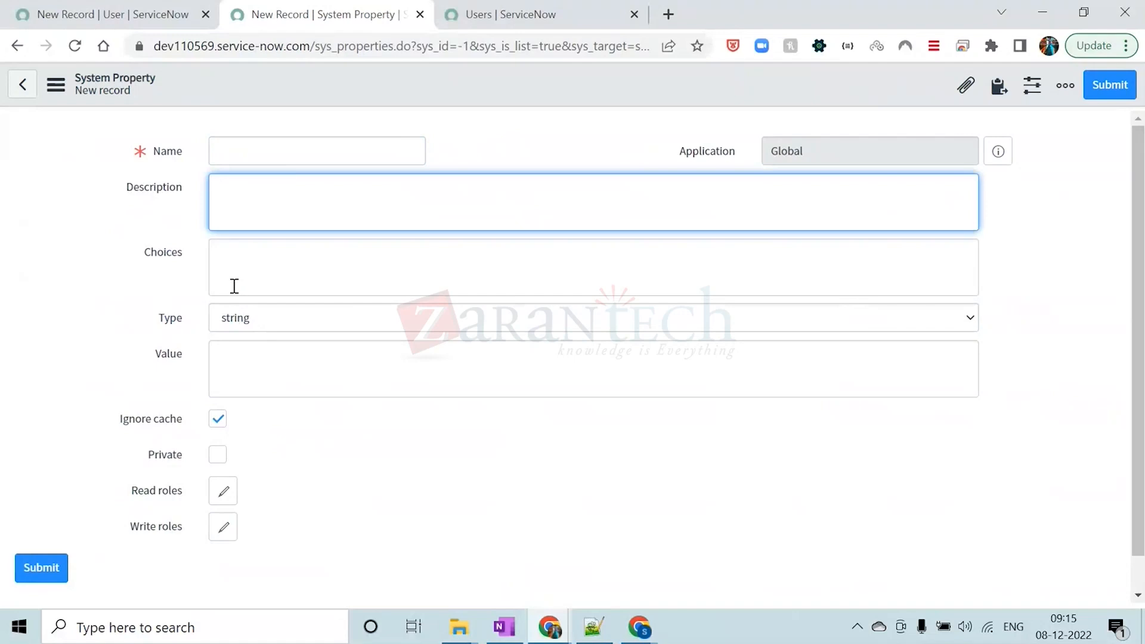
left_click(234, 258)
left_click(250, 325)
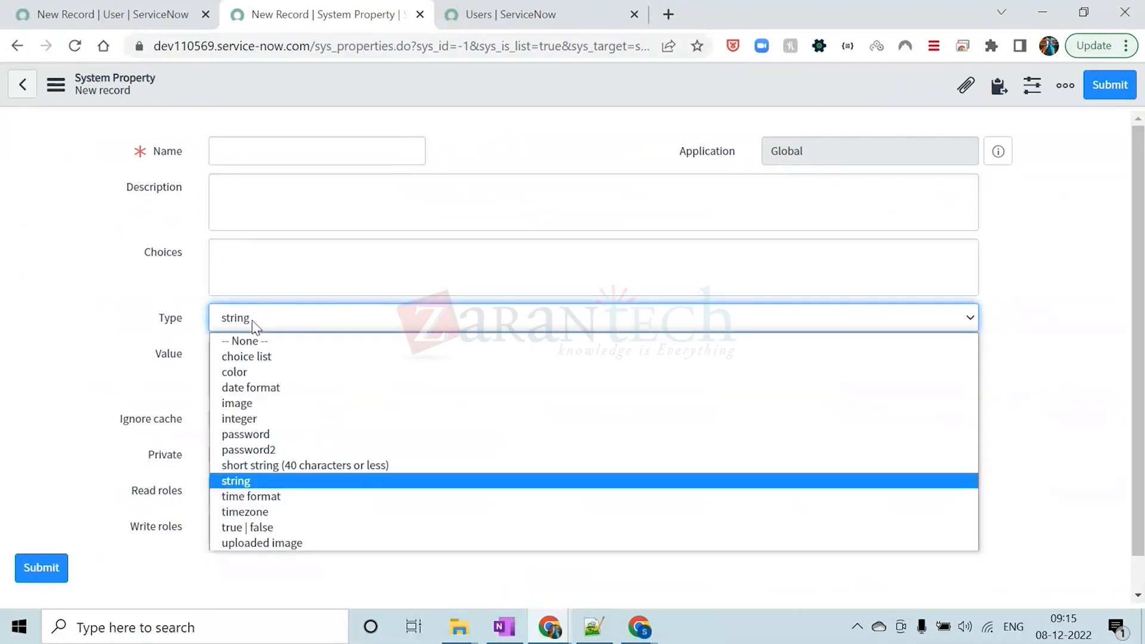
left_click(265, 322)
left_click(253, 373)
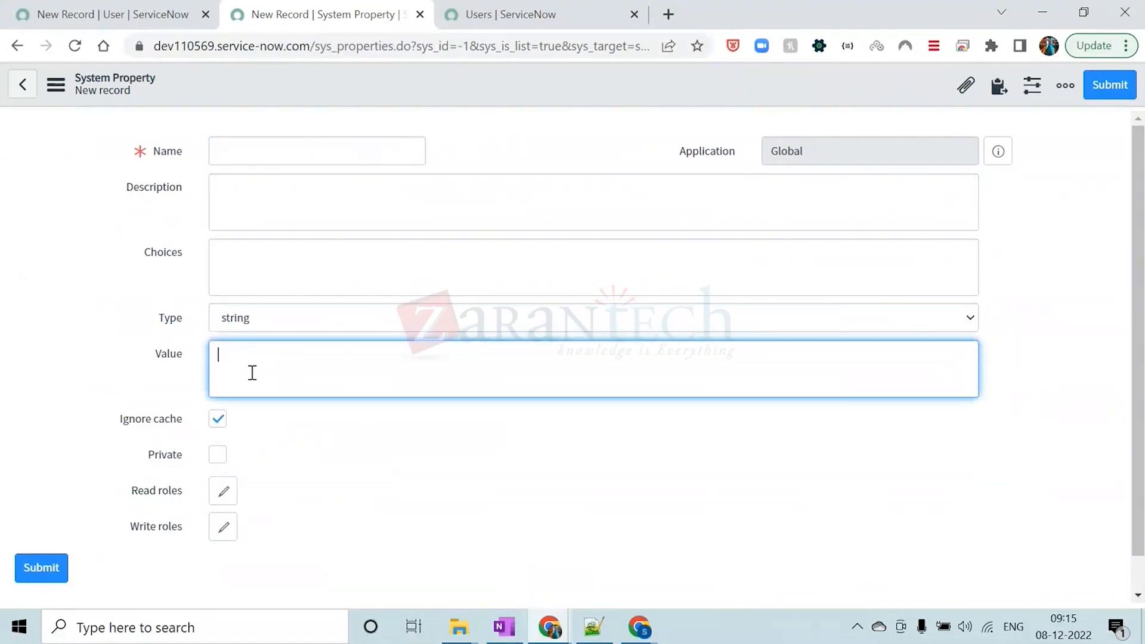
left_click(345, 460)
scroll(345, 460, "down", 1)
scroll(345, 460, "up", 1)
left_click(496, 136)
left_click(432, 88)
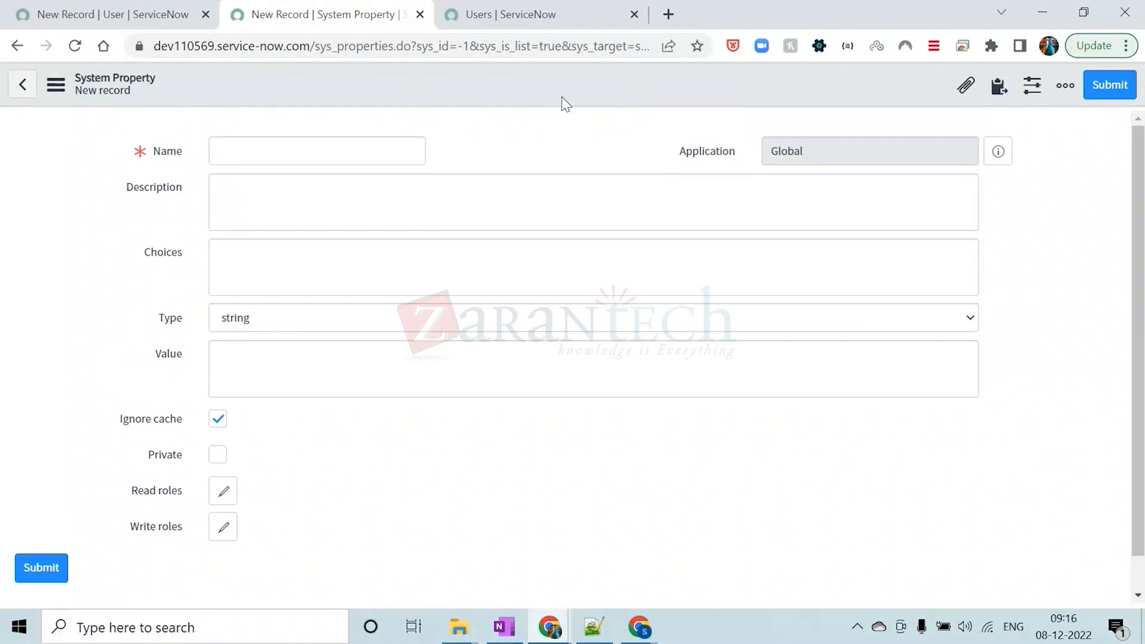
Switch to the Notepad++ notes and add blank lines below the encoded queries
left_click(611, 625)
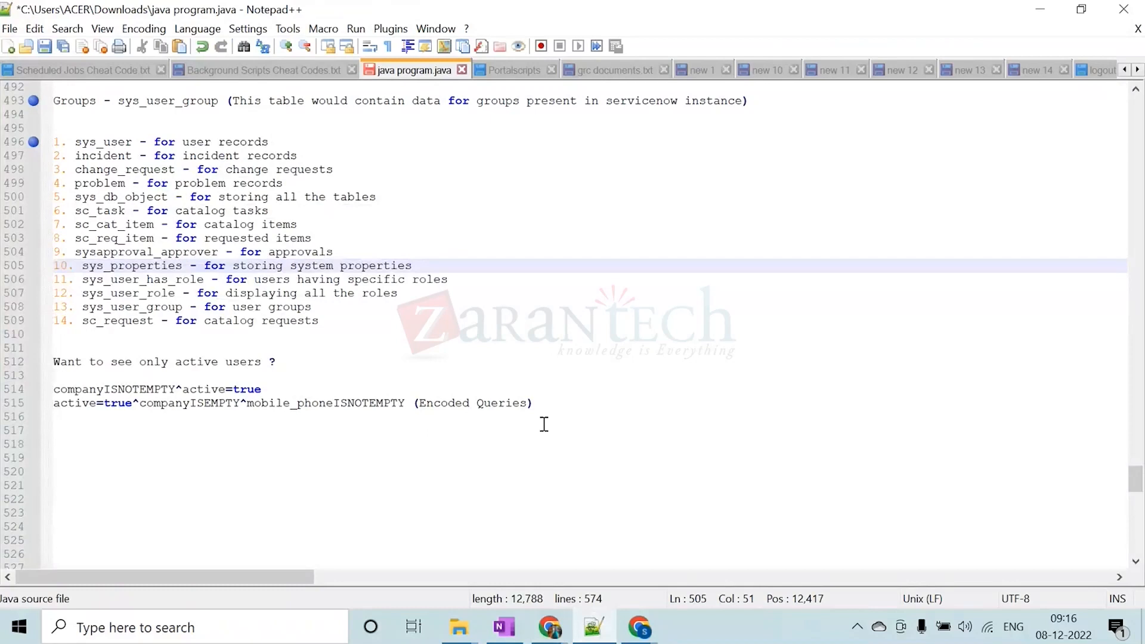
left_click(556, 408)
key("Return")
key("Return")
key("Return")
key("Return")
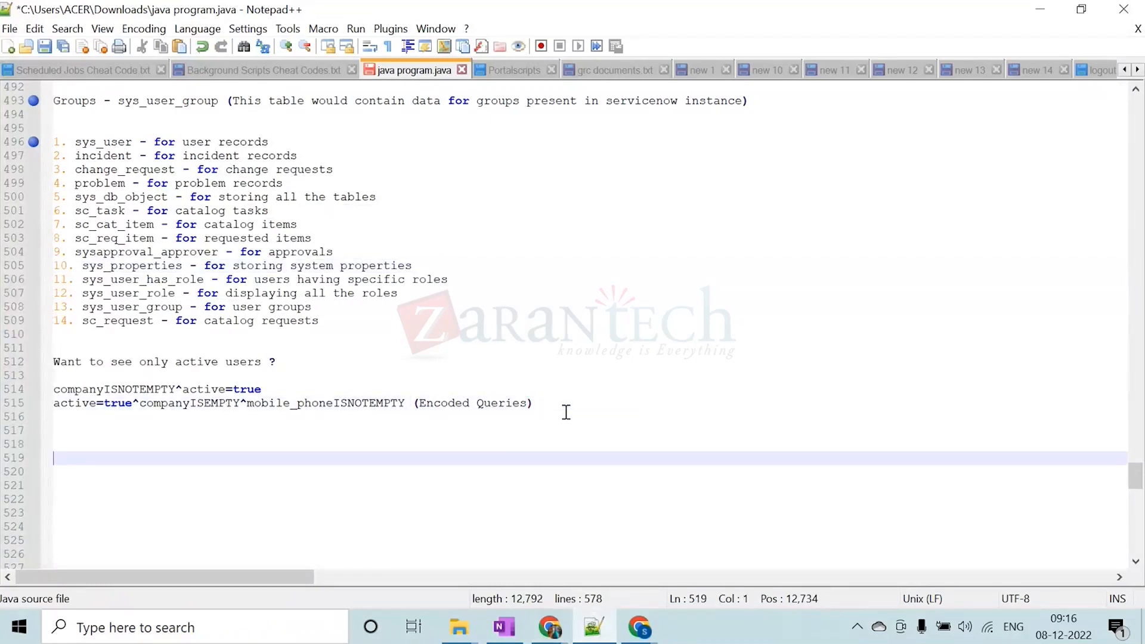
type("IF")
key("BackSpace")
key("BackSpace")
key("BackSpace")
key("Caps_Lock")
type("if")
key("BackSpace")
key("BackSpace")
key("BackSpace")
key("BackSpace")
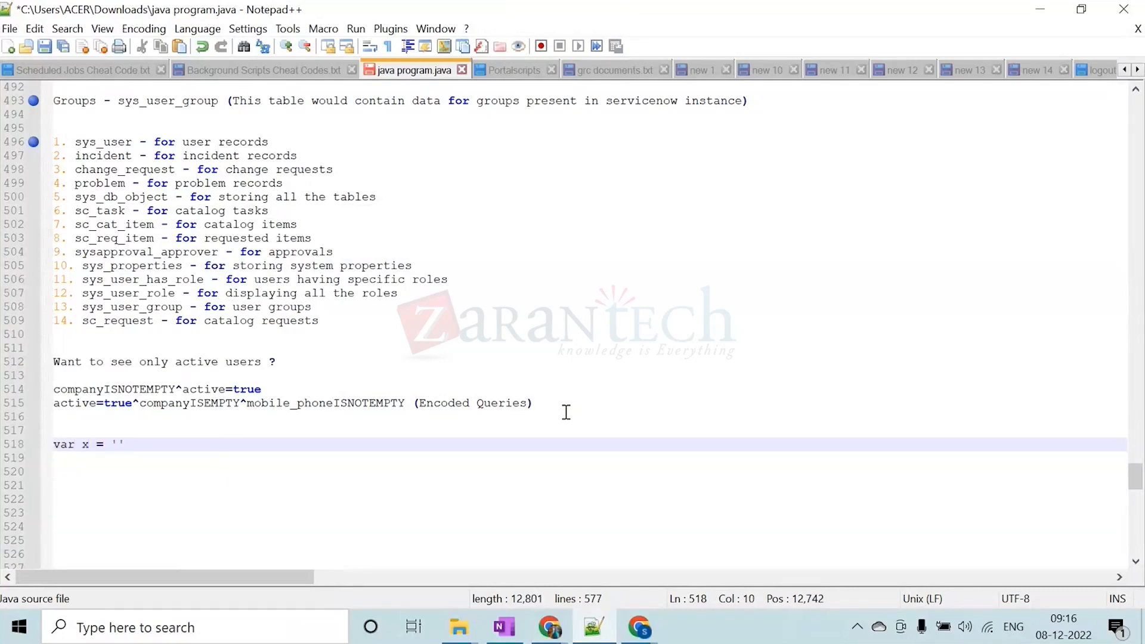
Declare a variable x below the encoded queries and assign it the sample password as a quoted string, ending the line with a semicolon
left_click(359, 448)
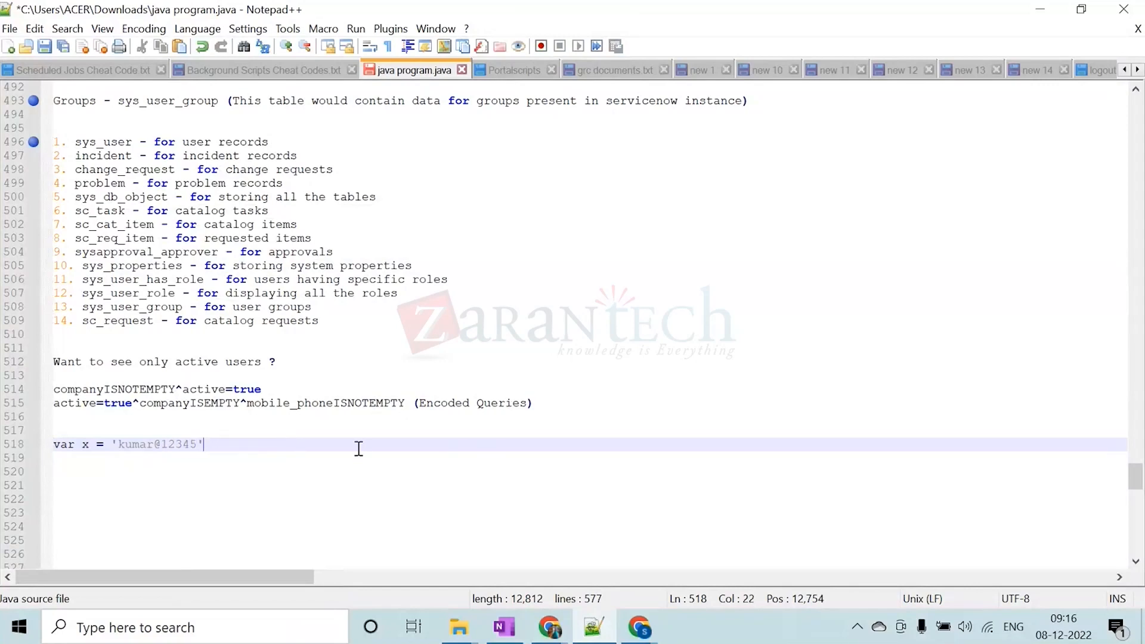
type(";")
key("Return")
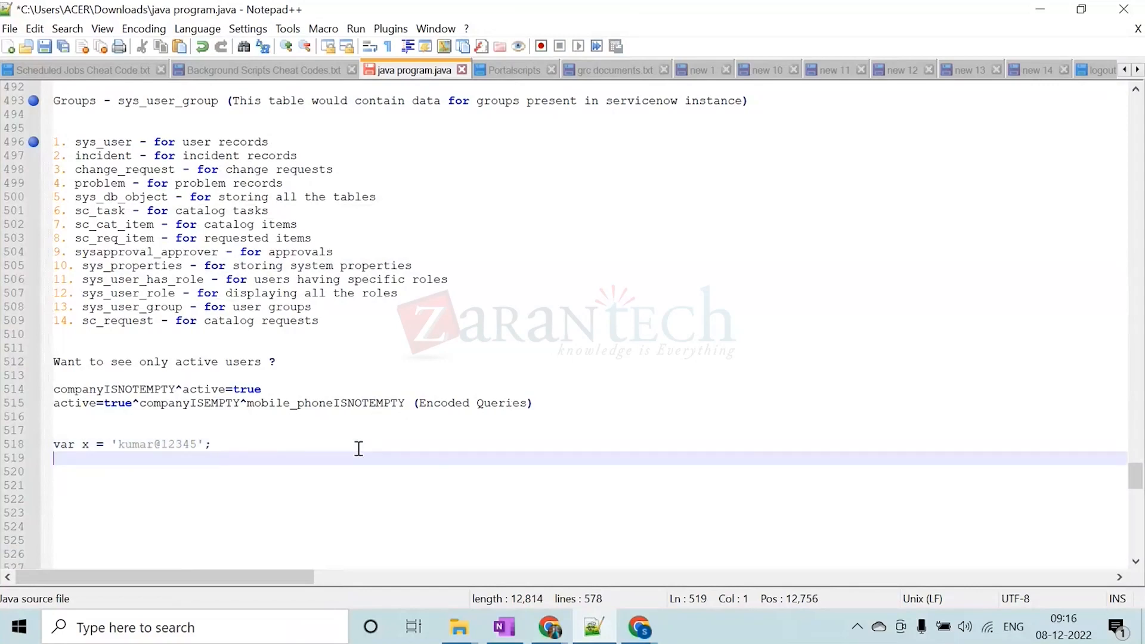
Write an if condition that compares x using == with the sample password copied from the declaration
type("if(x == '")
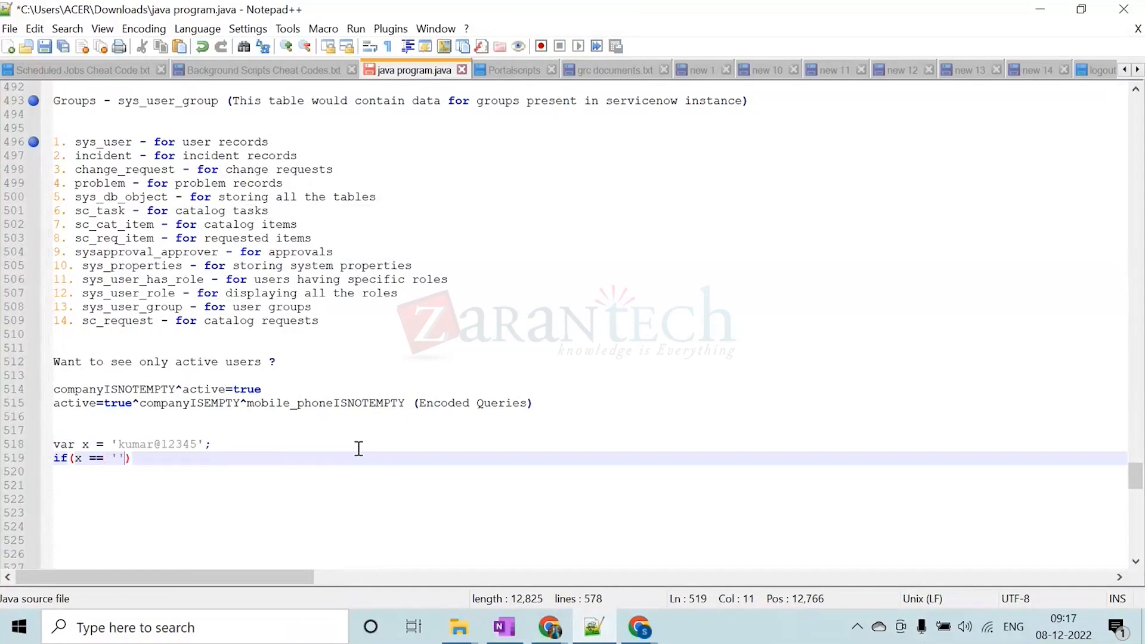
double_click(146, 444)
left_click(181, 444)
left_click_drag(197, 445, 118, 445)
key("ctrl+c")
left_click(117, 457)
key("ctrl+v")
Give the if statement a braced block containing the placeholder text "do some operation"
left_click(218, 464)
type("{}")
key("Left")
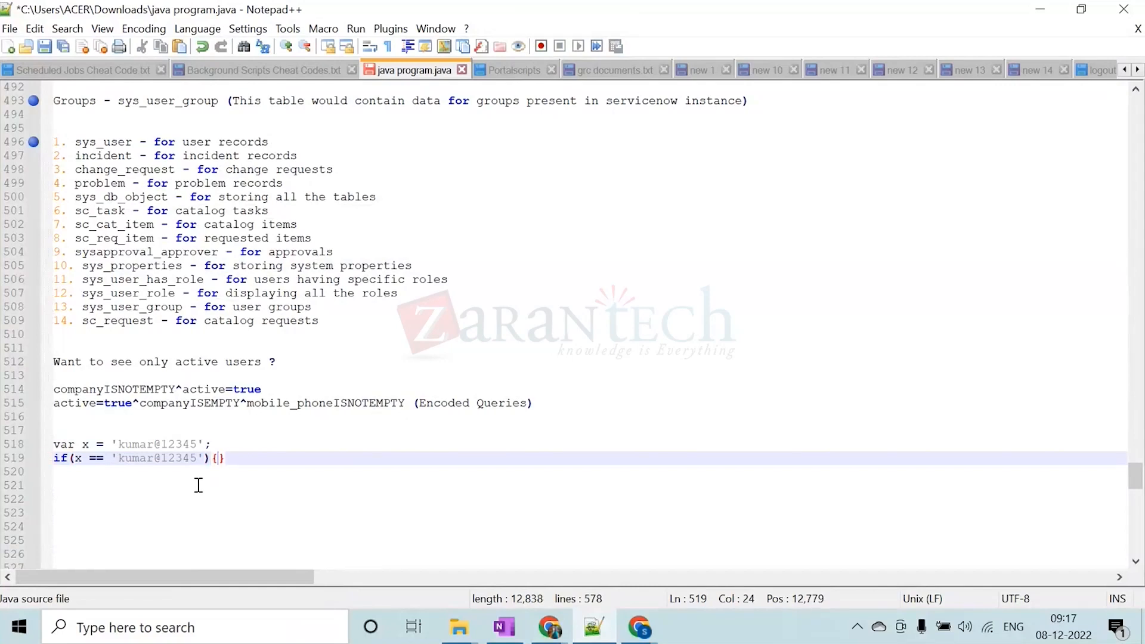
key("Return")
key("Return")
key("Return")
key("Up")
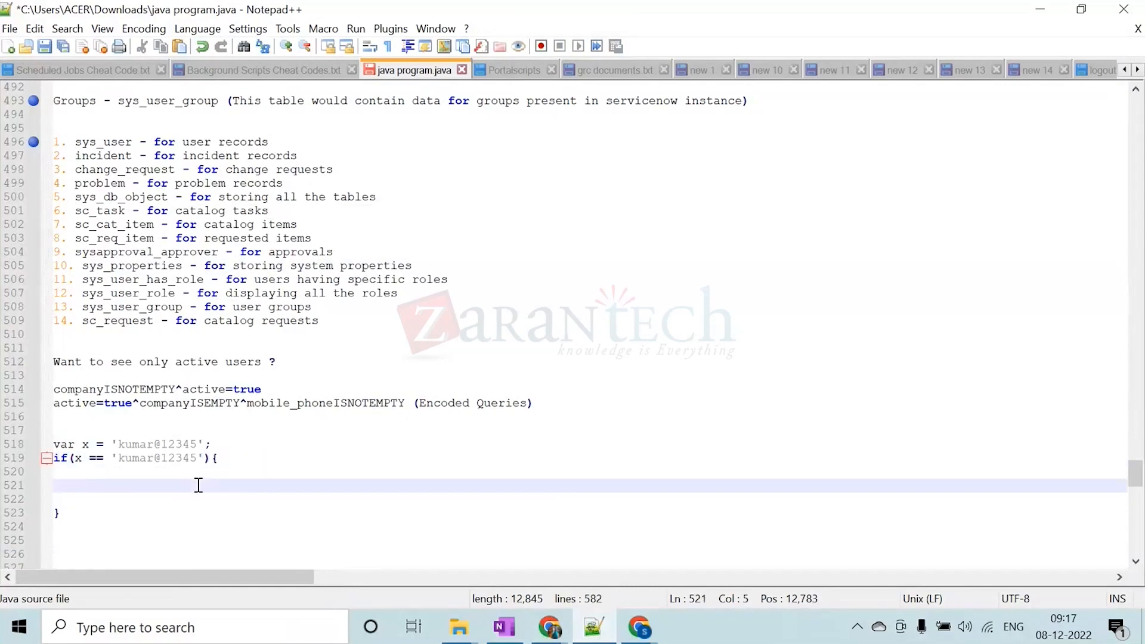
type("do s")
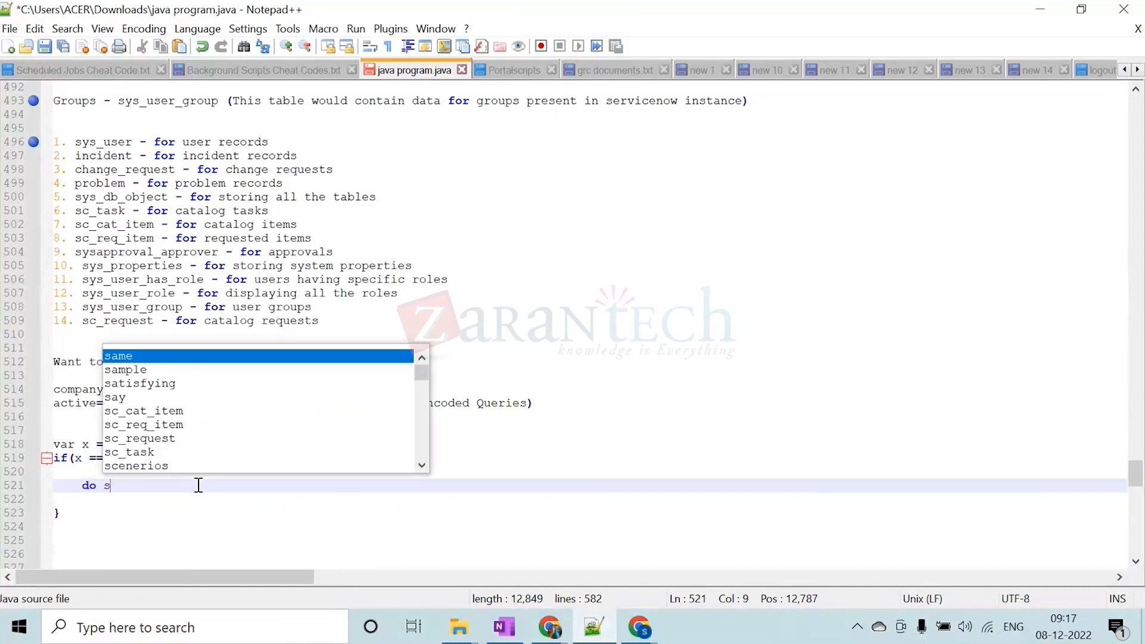
type("ome operation")
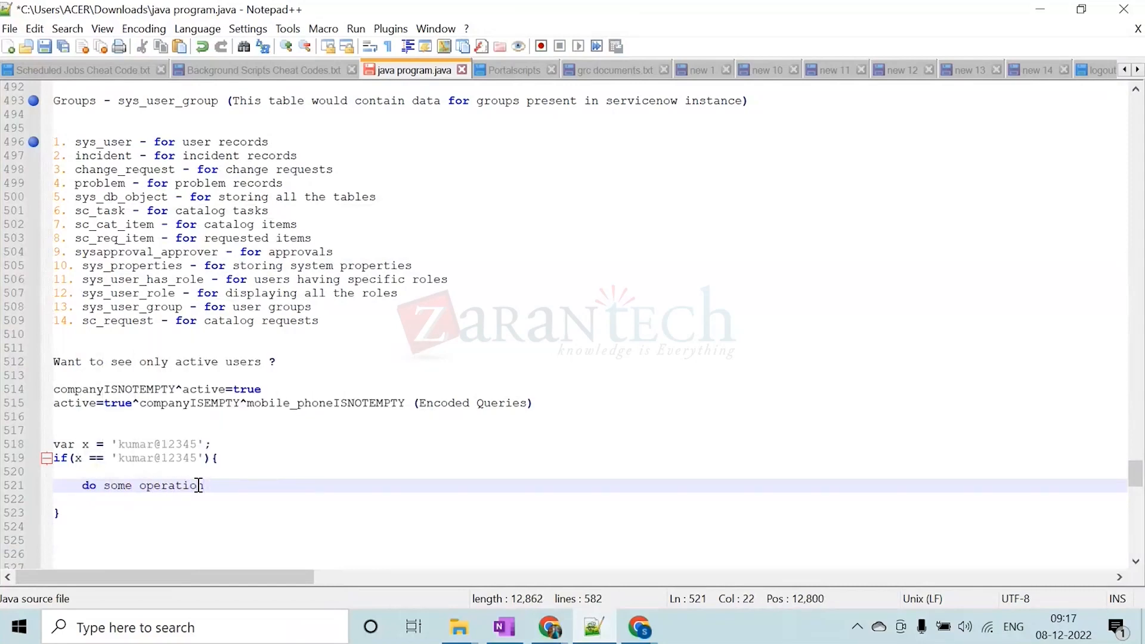
Add an else block after the if block, containing the placeholder text "do some operation"
key("Down")
key("Down")
type("el")
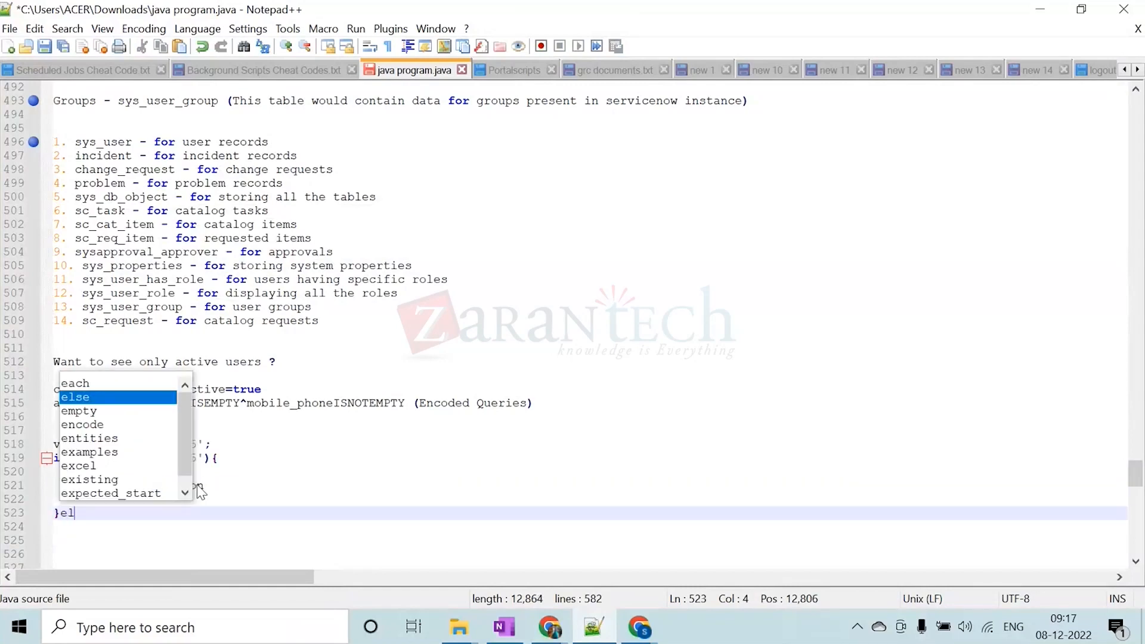
type("se{")
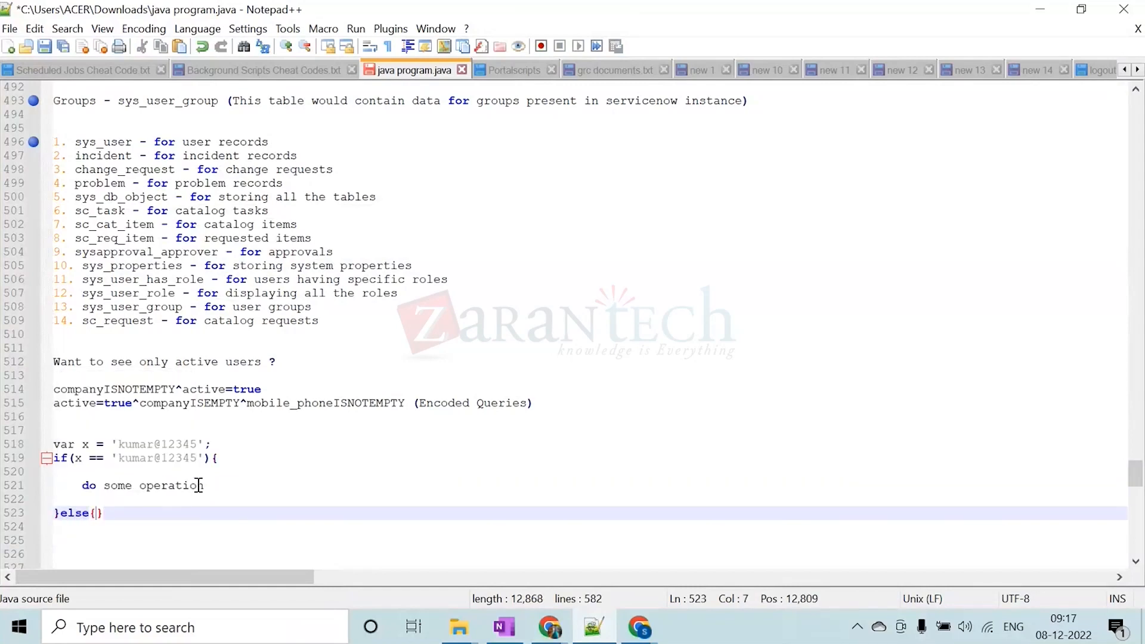
key("Return")
key("Return")
key("Return")
key("Return")
key("Up")
type("d")
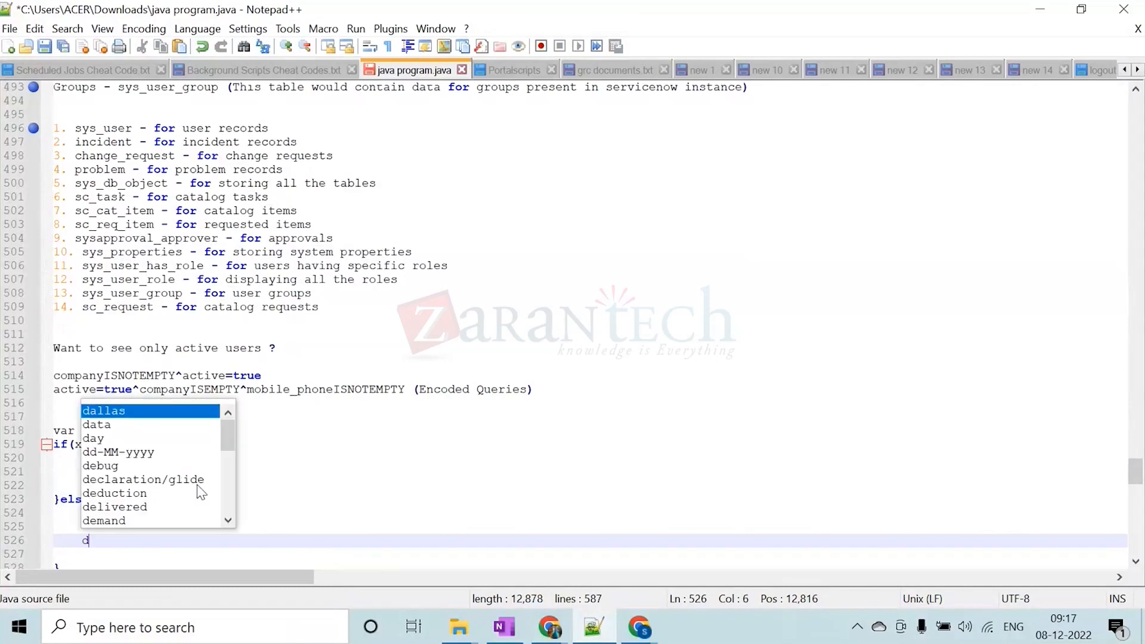
type("o some ope")
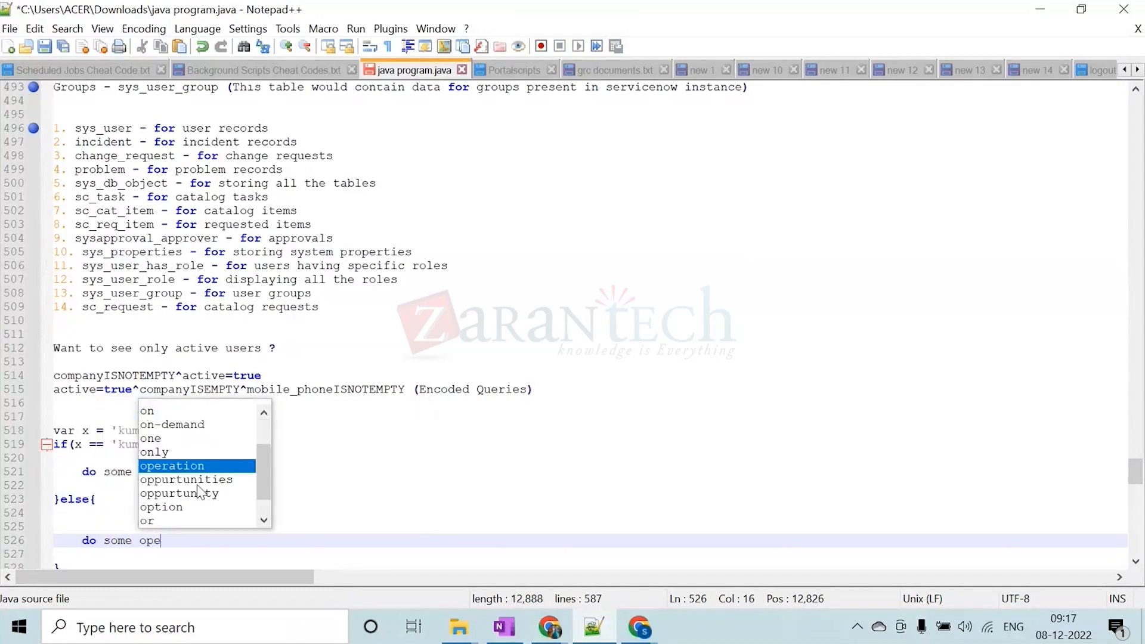
type("ration")
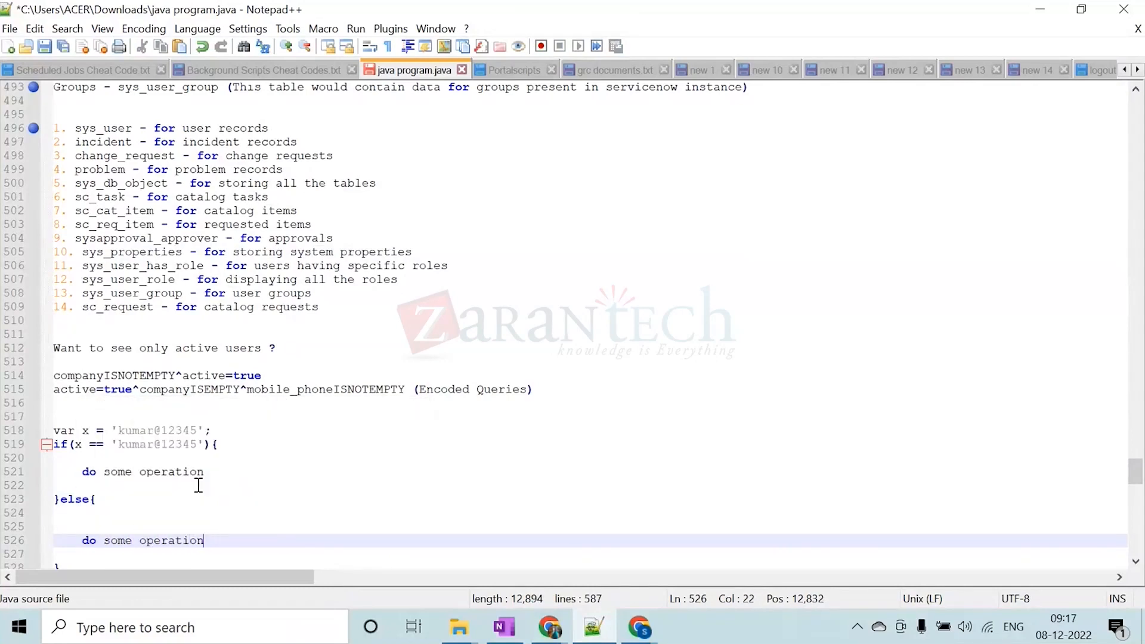
Turn both "do some operation" placeholder lines into // comments
left_click(88, 473)
type("//")
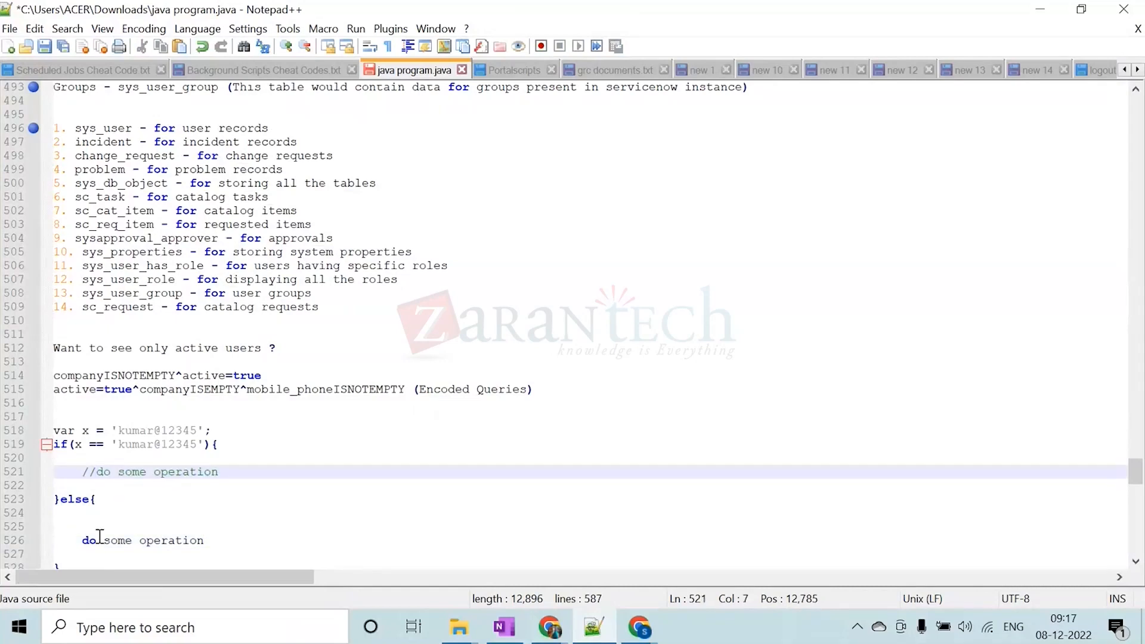
left_click(82, 541)
type("//")
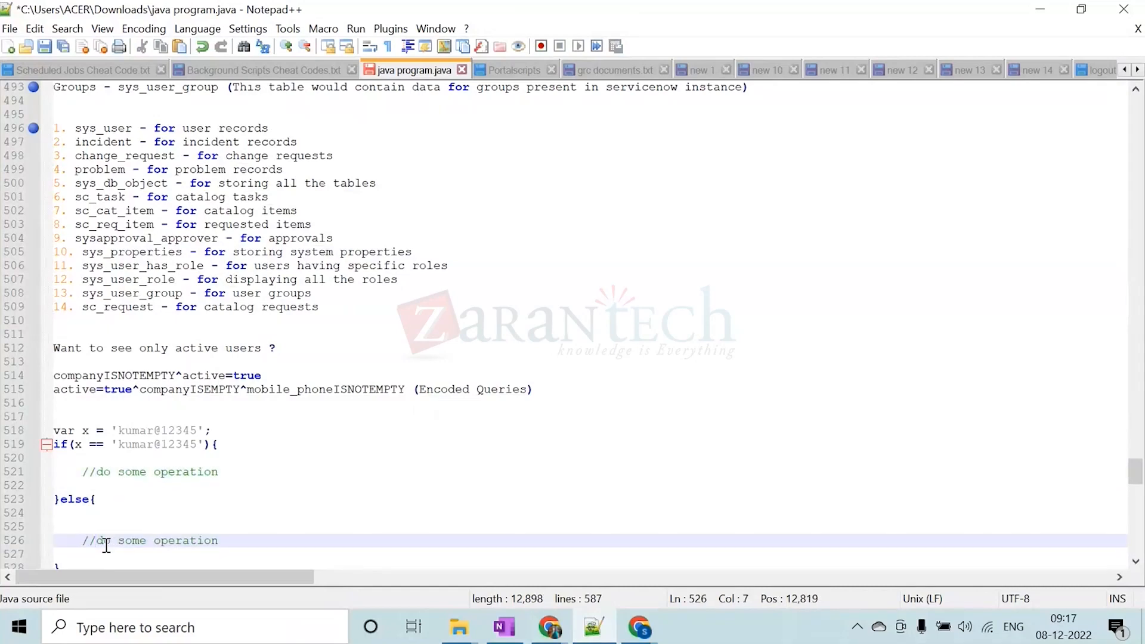
Review the script, highlighting the hard-coded password in the declaration of x and comparing it with the if condition
left_click(164, 525)
scroll(167, 521, "up", 3)
scroll(166, 521, "down", 4)
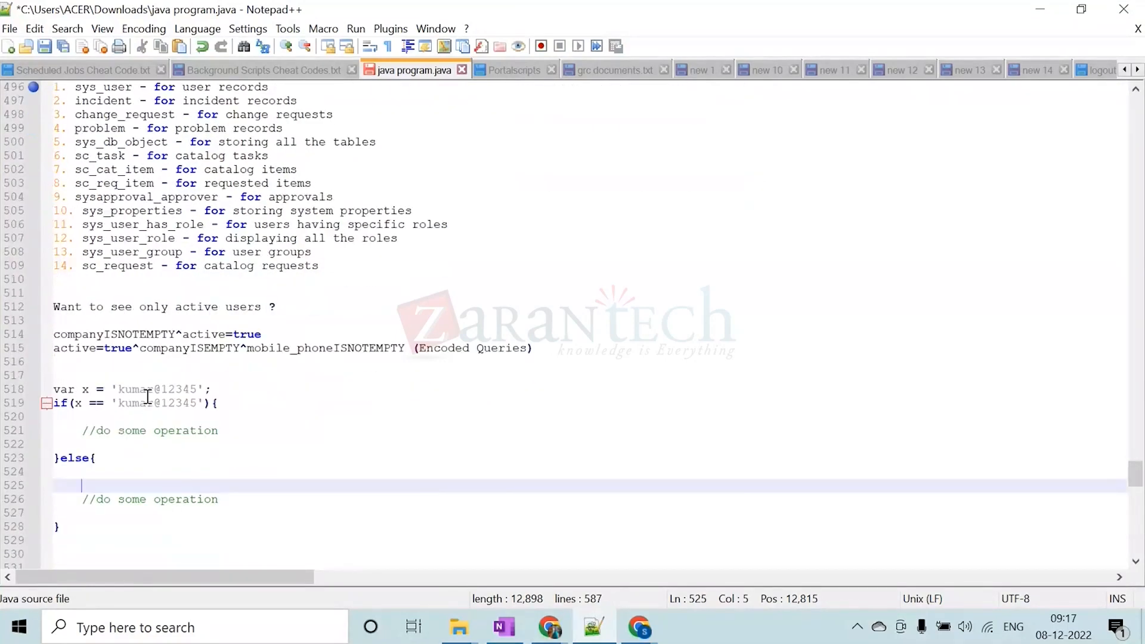
double_click(148, 395)
left_click(146, 392)
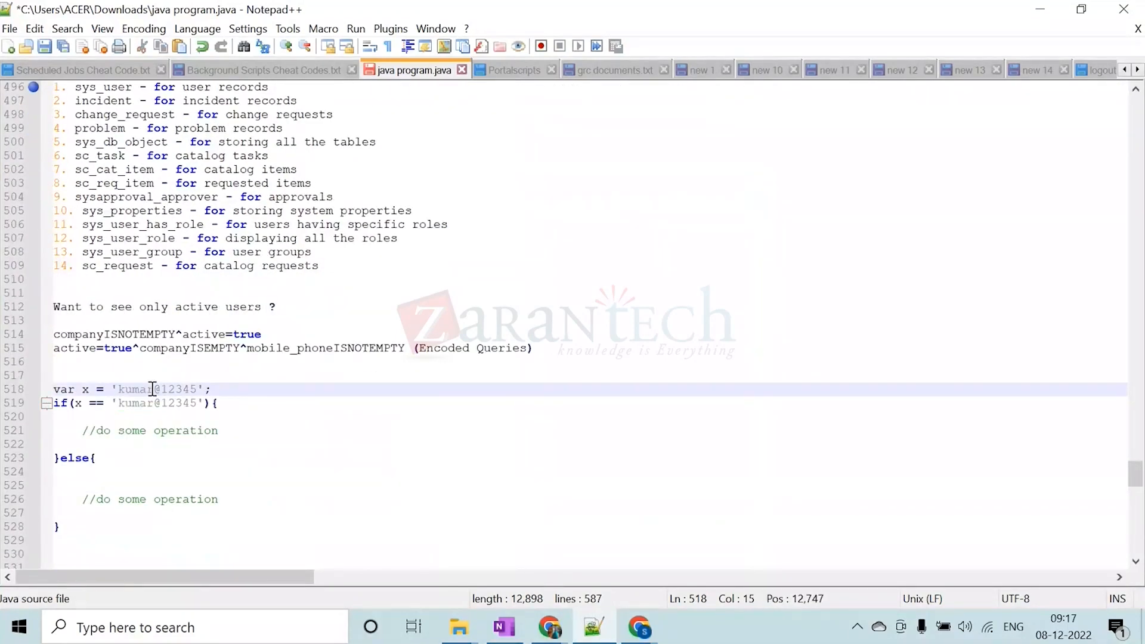
left_click_drag(120, 389, 196, 386)
left_click(177, 405)
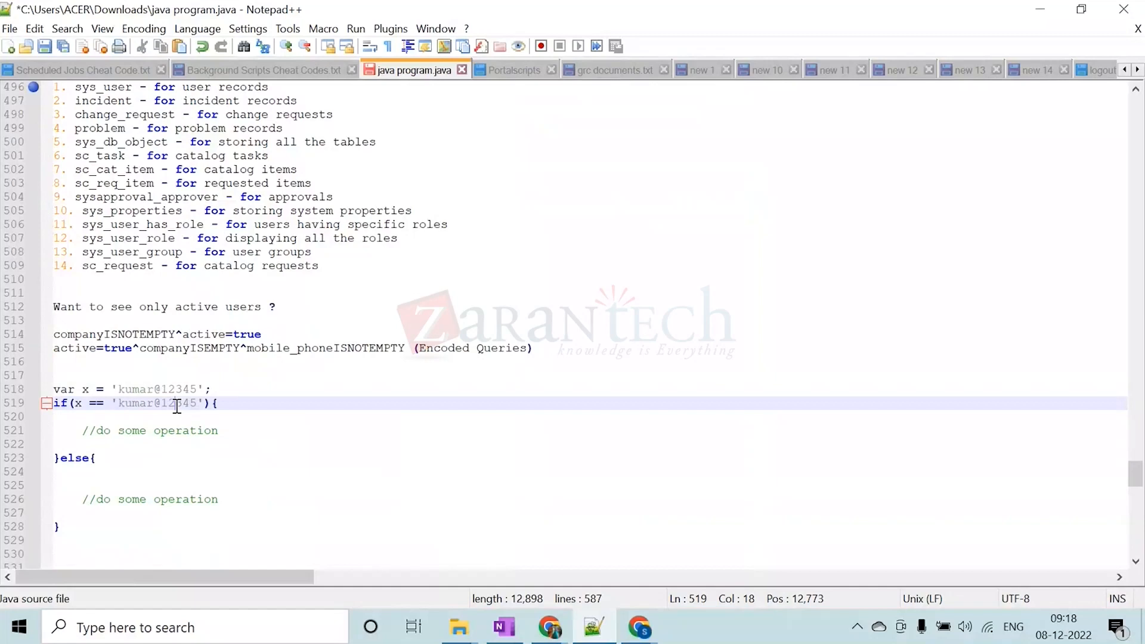
left_click(179, 375)
left_click(197, 389)
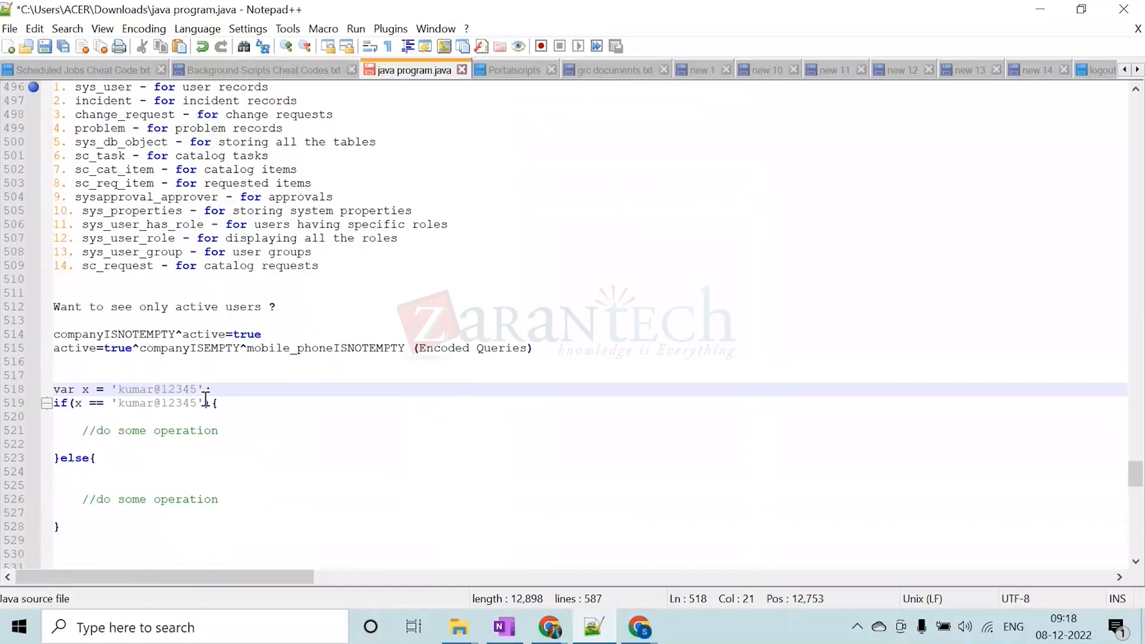
Replace the hard-coded string assigned to x with the gs.getProperty method
left_click(204, 389)
key("Left")
key("BackSpace")
key("BackSpace")
key("BackSpace")
key("BackSpace")
key("BackSpace")
key("BackSpace")
key("BackSpace")
key("BackSpace")
key("BackSpace")
key("BackSpace")
key("BackSpace")
key("BackSpace")
key("BackSpace")
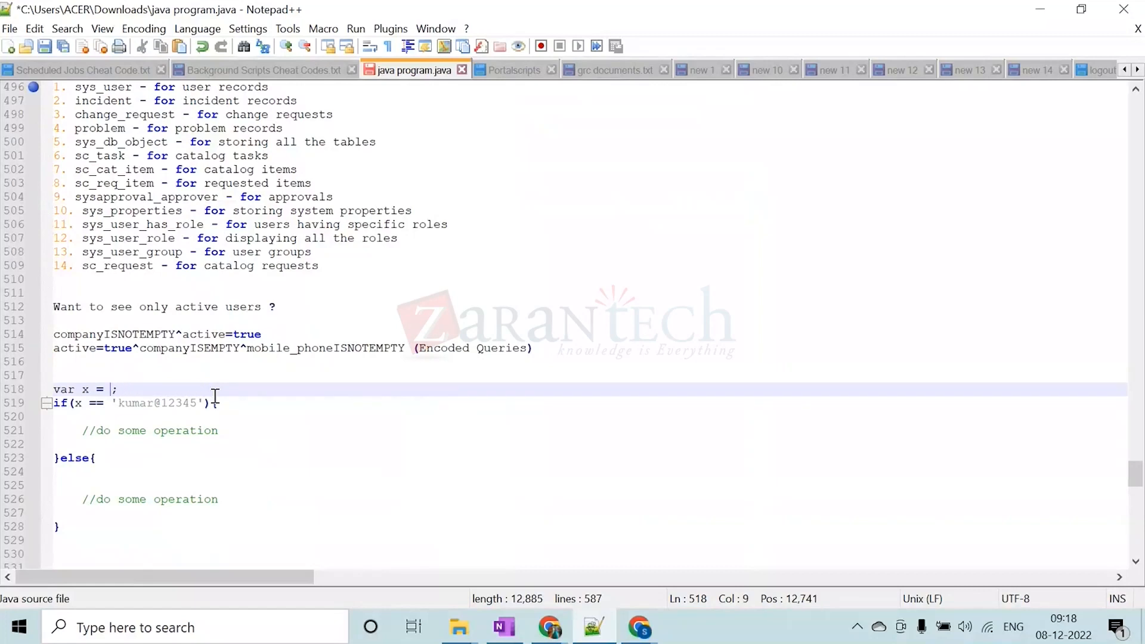
type("gs.get")
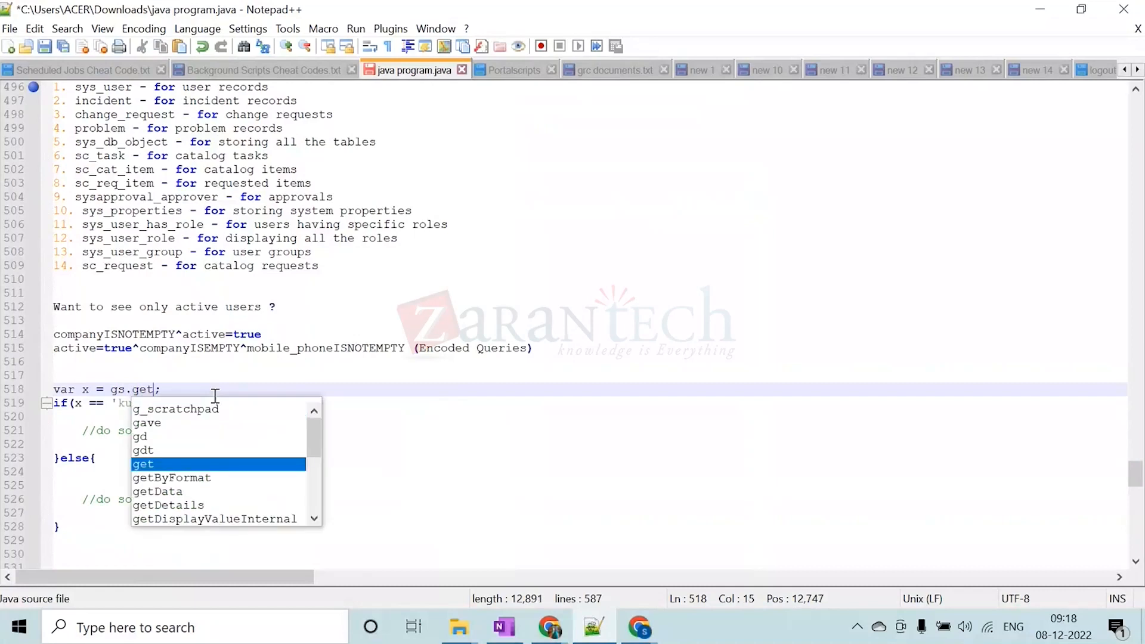
key("Caps_Lock")
type("P")
key("Caps_Lock")
type("roperty")
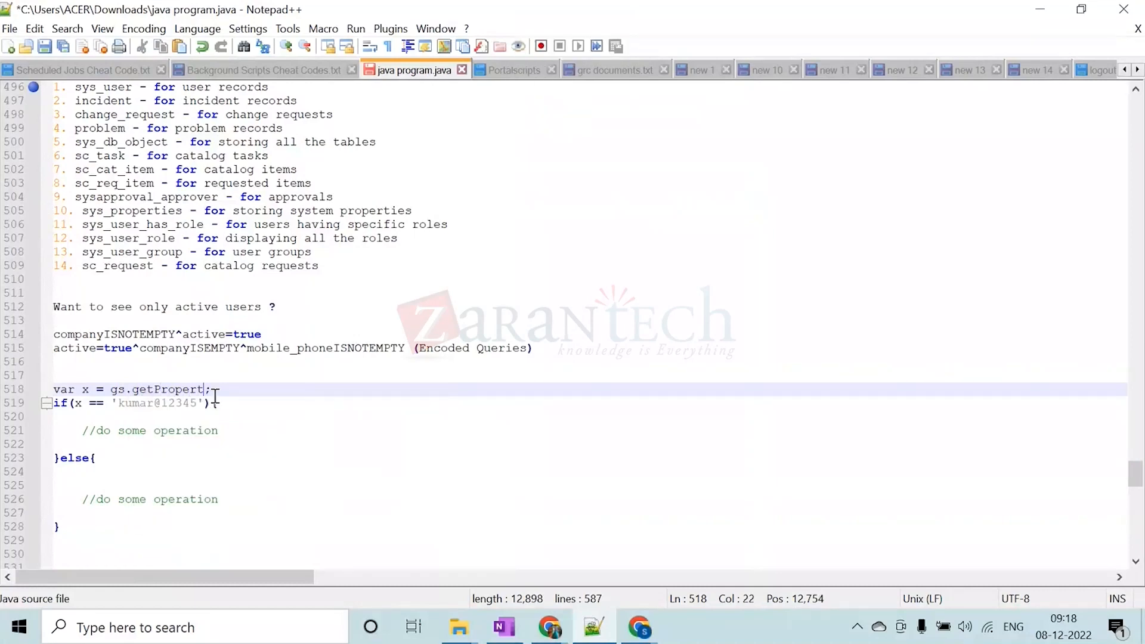
type("(''")
Pass 'password.functionality' as the quoted property name to the getProperty call
key("Left")
type("password.functionality")
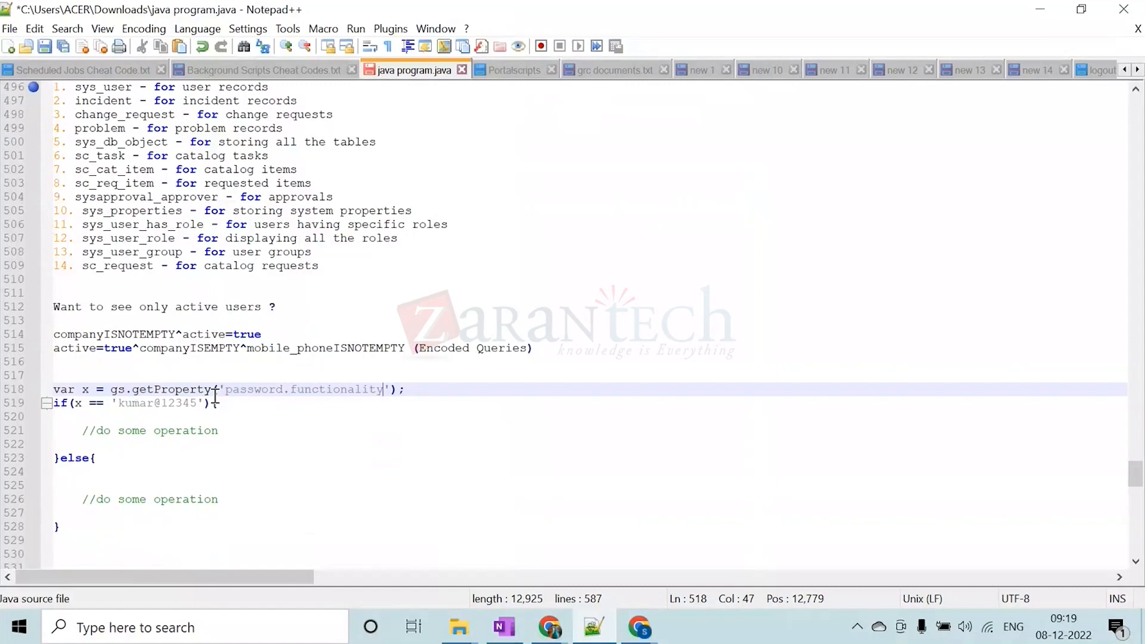
Select the property name password.functionality in the script and return to the new System Property form in Chrome
left_click(227, 391)
left_click_drag(227, 391, 381, 390)
key("ctrl+c")
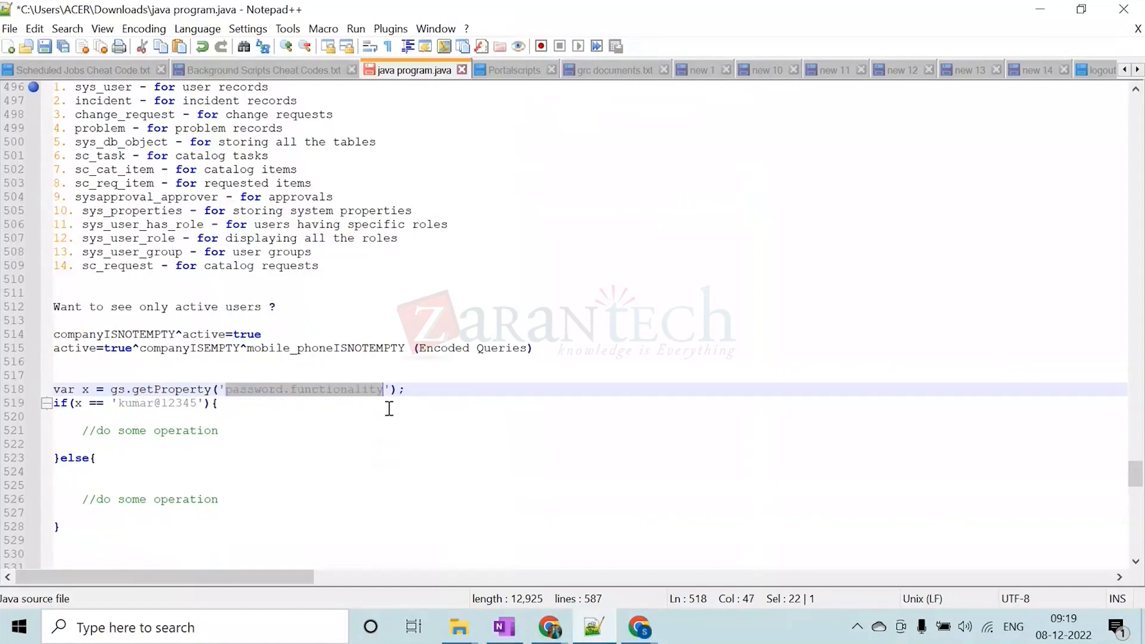
left_click(1041, 9)
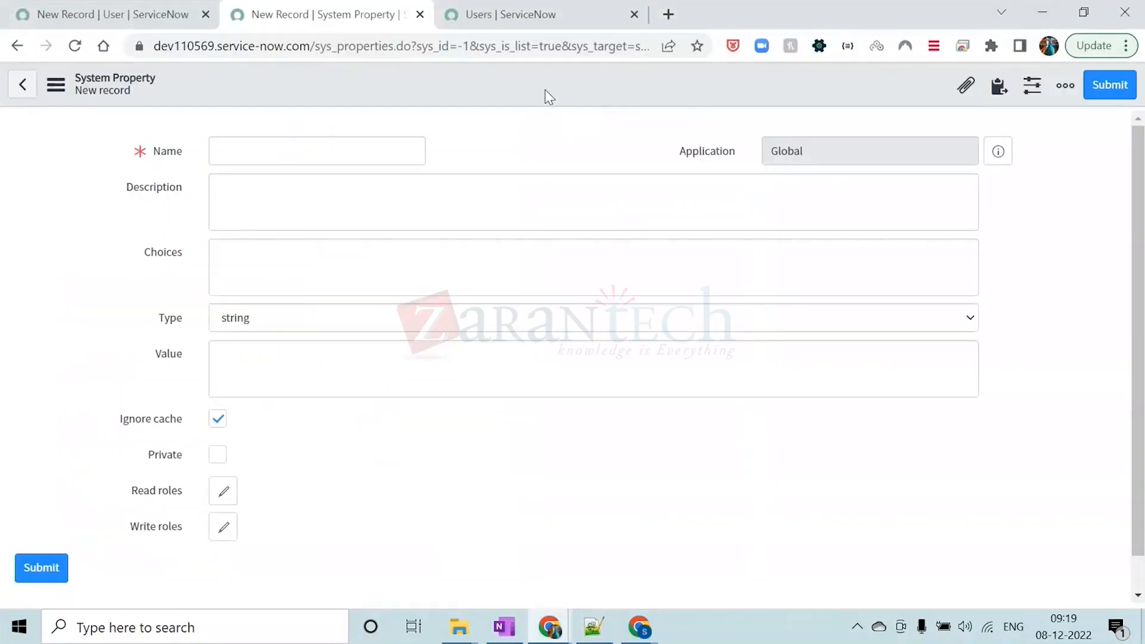
Name the new property password.functionality and copy the password from the script's if condition into its Value field
left_click(355, 153)
key("ctrl+v")
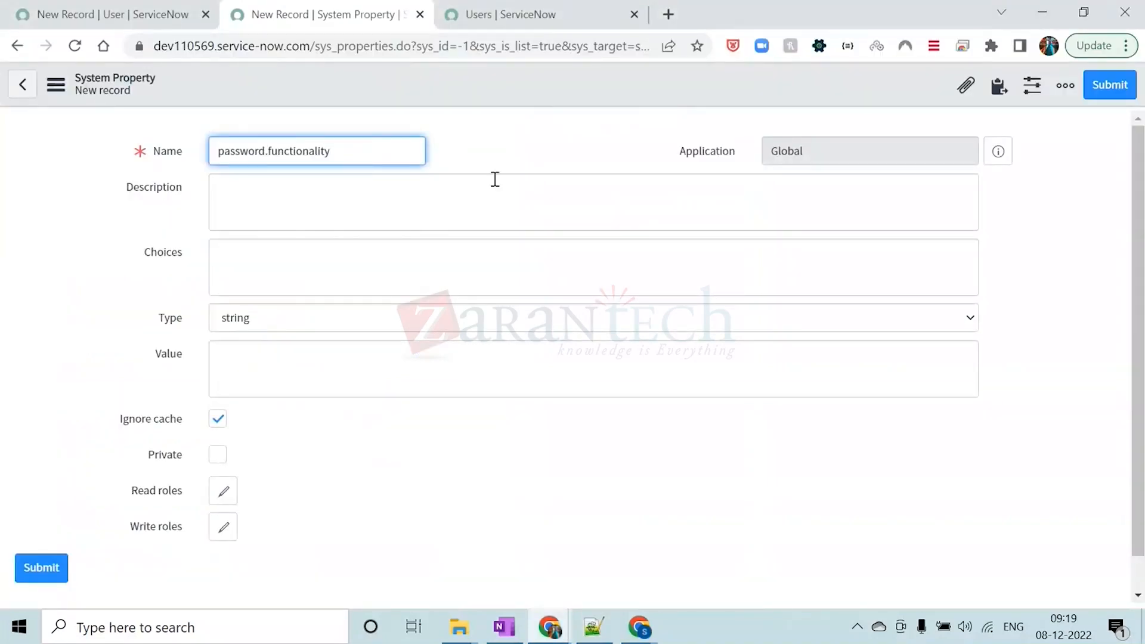
left_click(274, 365)
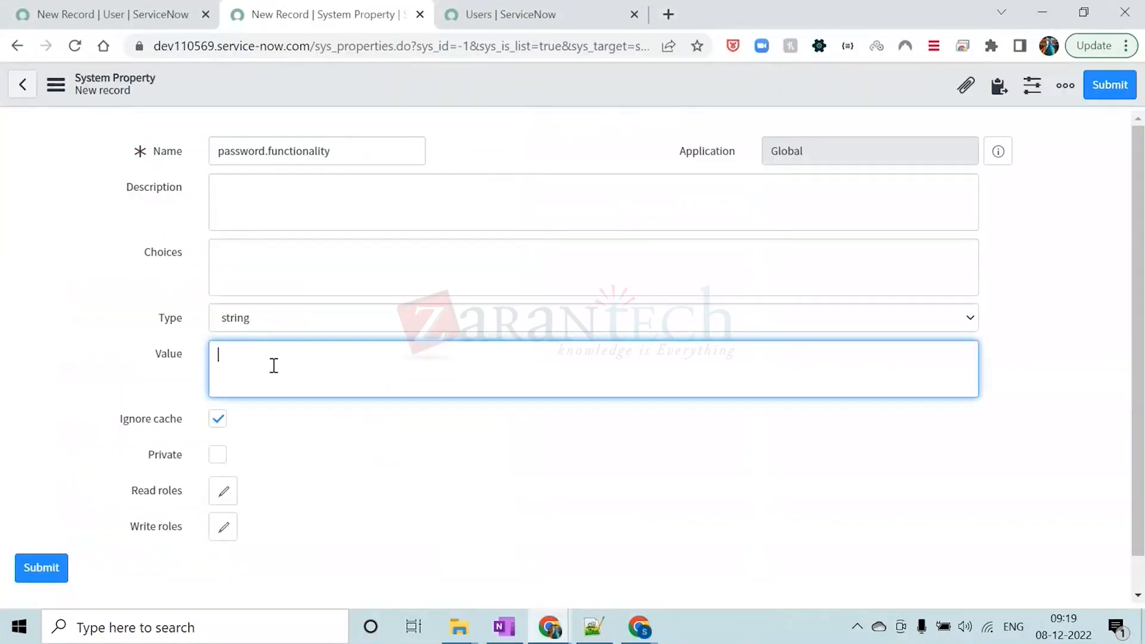
left_click(587, 632)
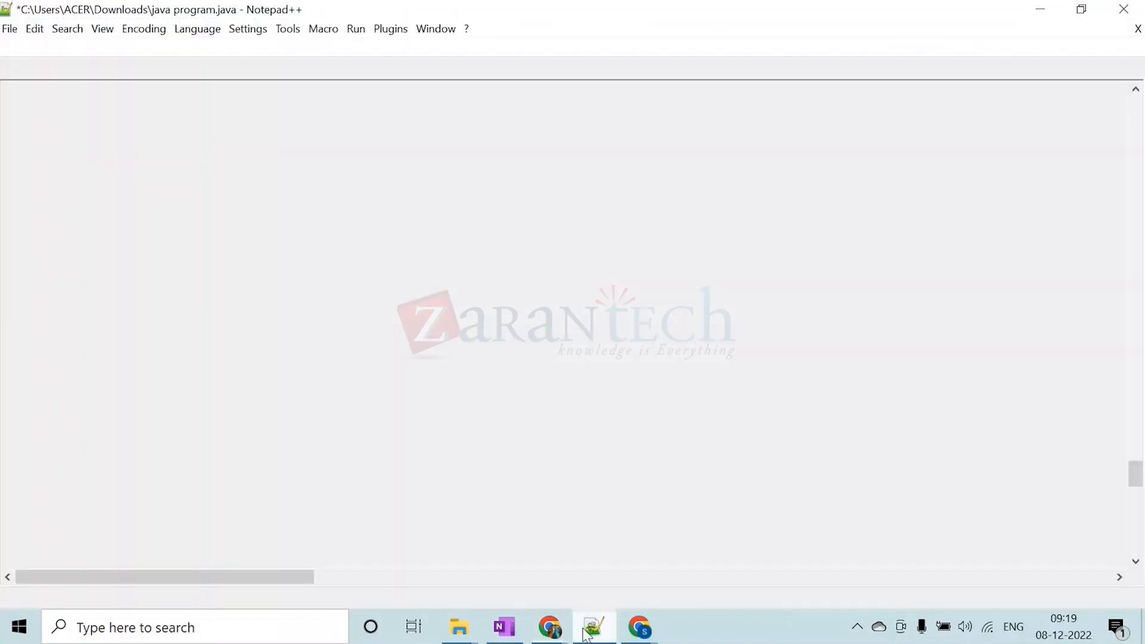
left_click_drag(119, 403, 197, 405)
key("ctrl+c")
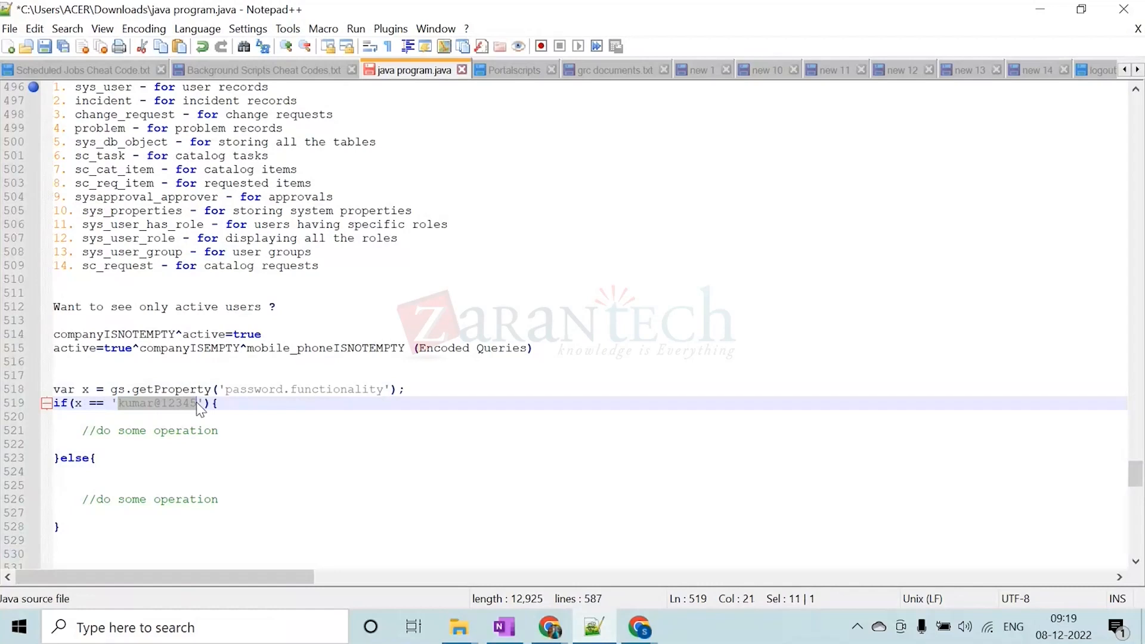
left_click(1042, 10)
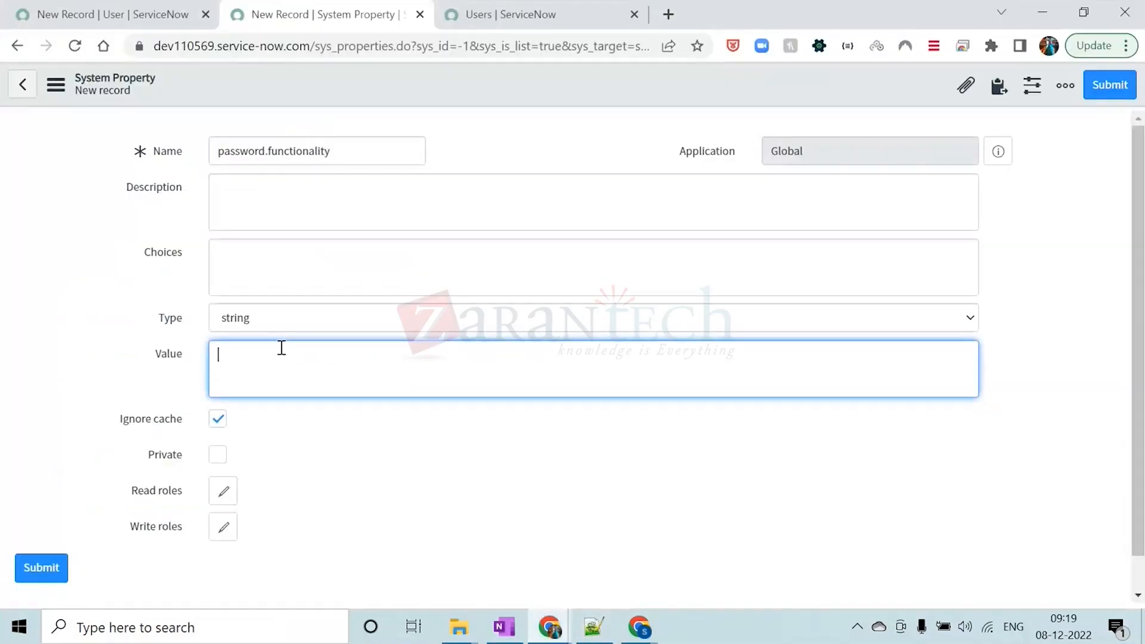
key("ctrl+v")
left_click(303, 456)
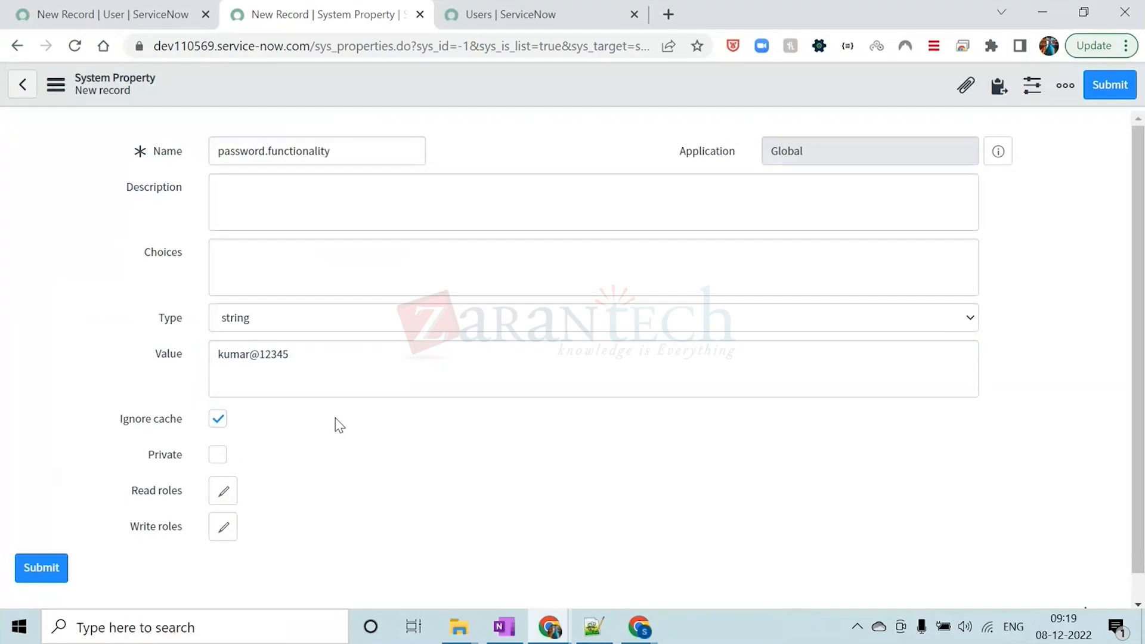
Save the new system property with the string type, staying on its record
left_click(313, 318)
left_click(313, 318)
left_click(477, 127)
right_click(473, 76)
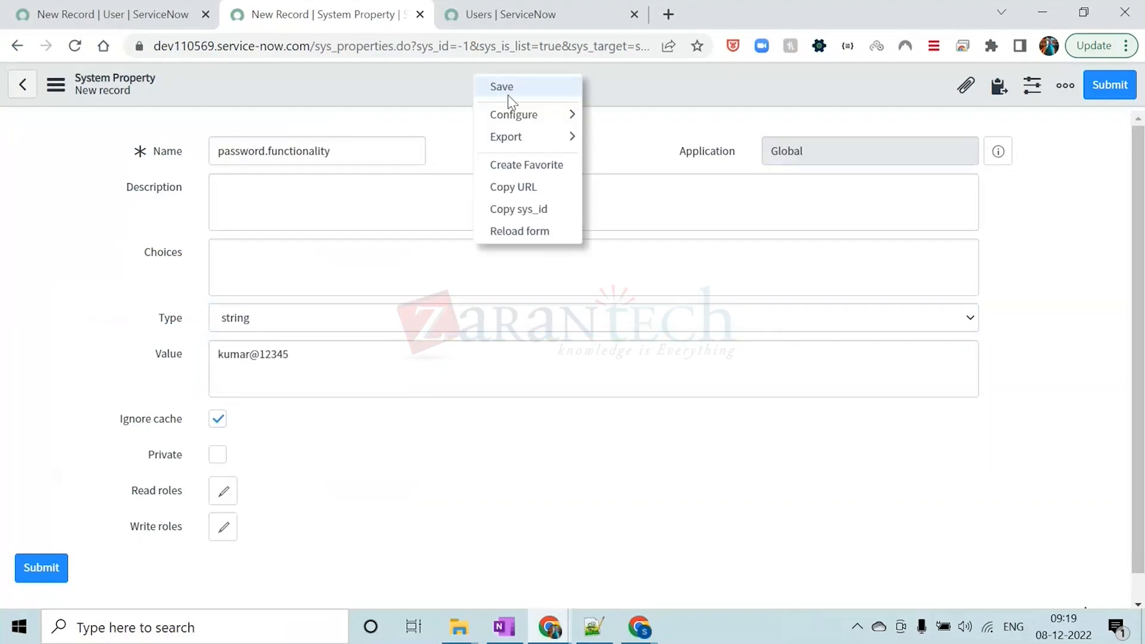
left_click(507, 90)
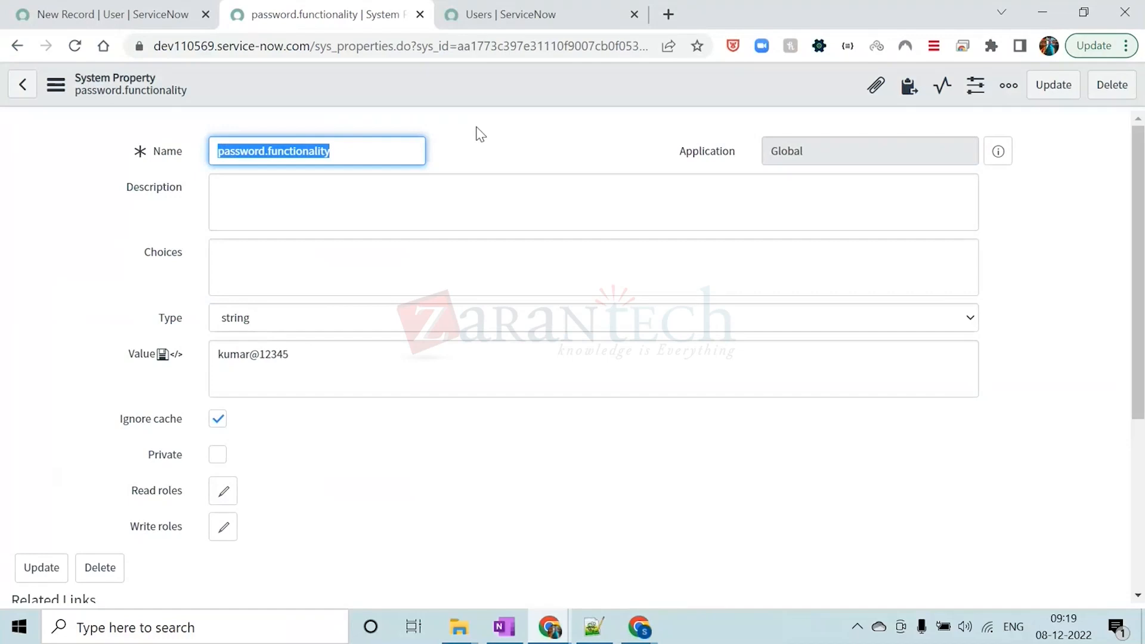
left_click(481, 134)
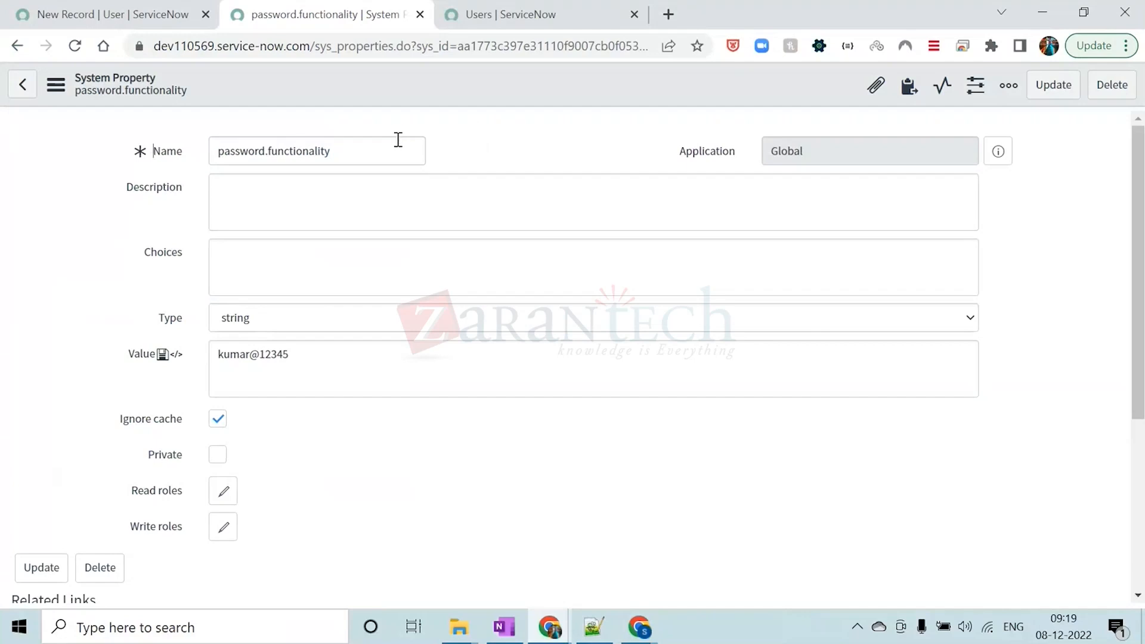
Copy the property name password.functionality from the record and paste it below the script in Notepad++
triple_click(346, 154)
key("ctrl+c")
left_click(480, 118)
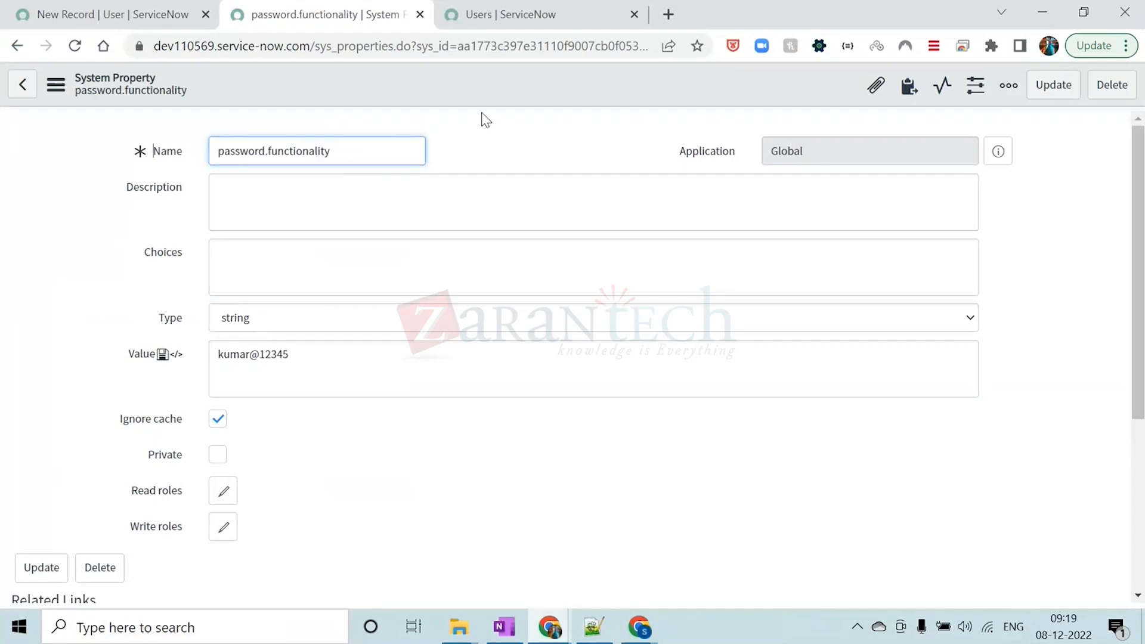
left_click(593, 626)
left_click(169, 525)
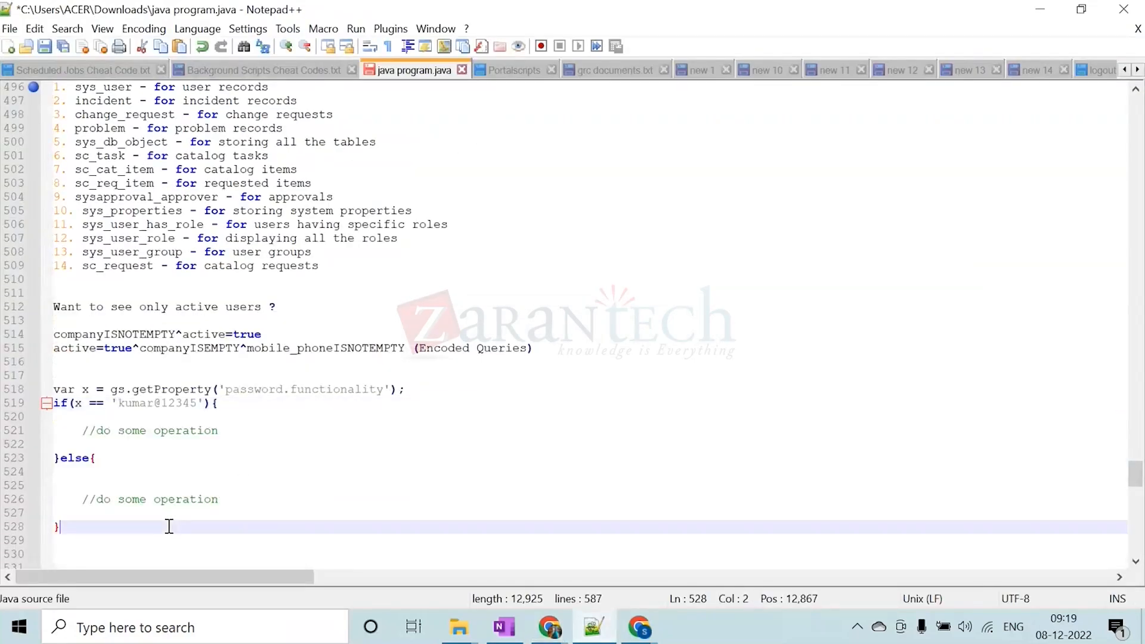
key("Return")
key("Return")
key("Return")
key("Return")
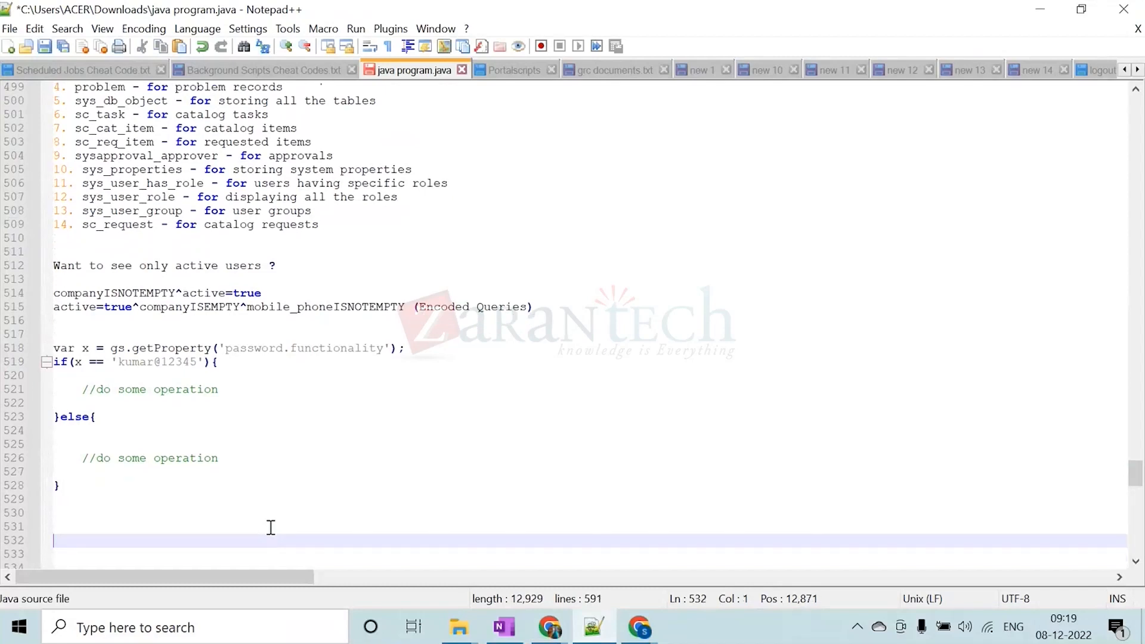
key("BackSpace")
key("ctrl+v")
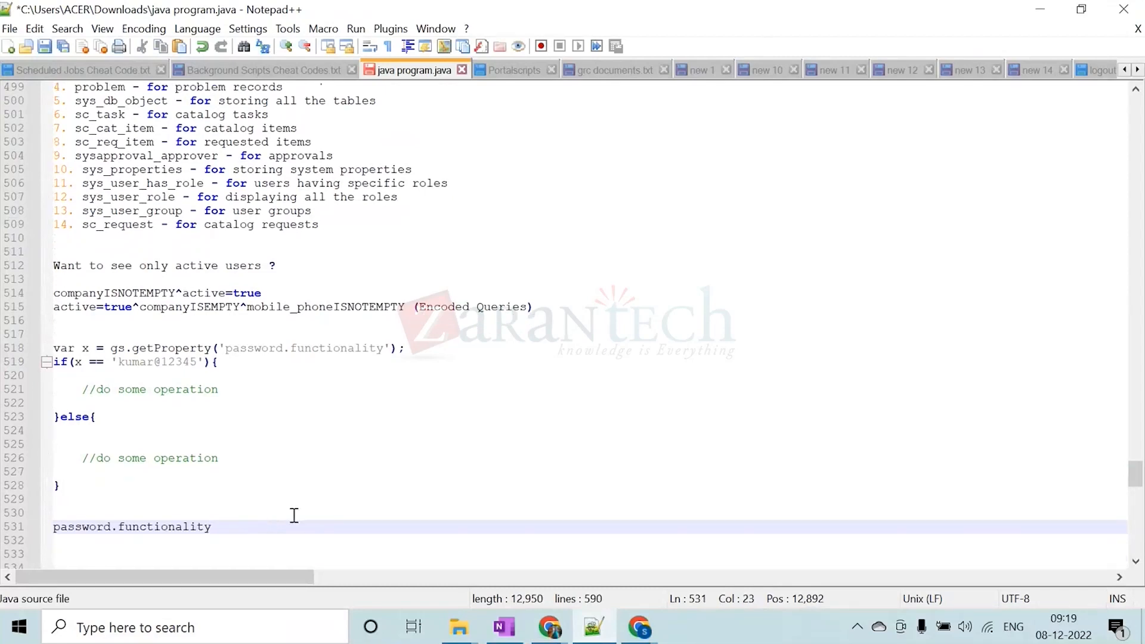
Copy the property record's URL from Chrome and paste it in Notepad++ on the line below the property name
left_click(1040, 10)
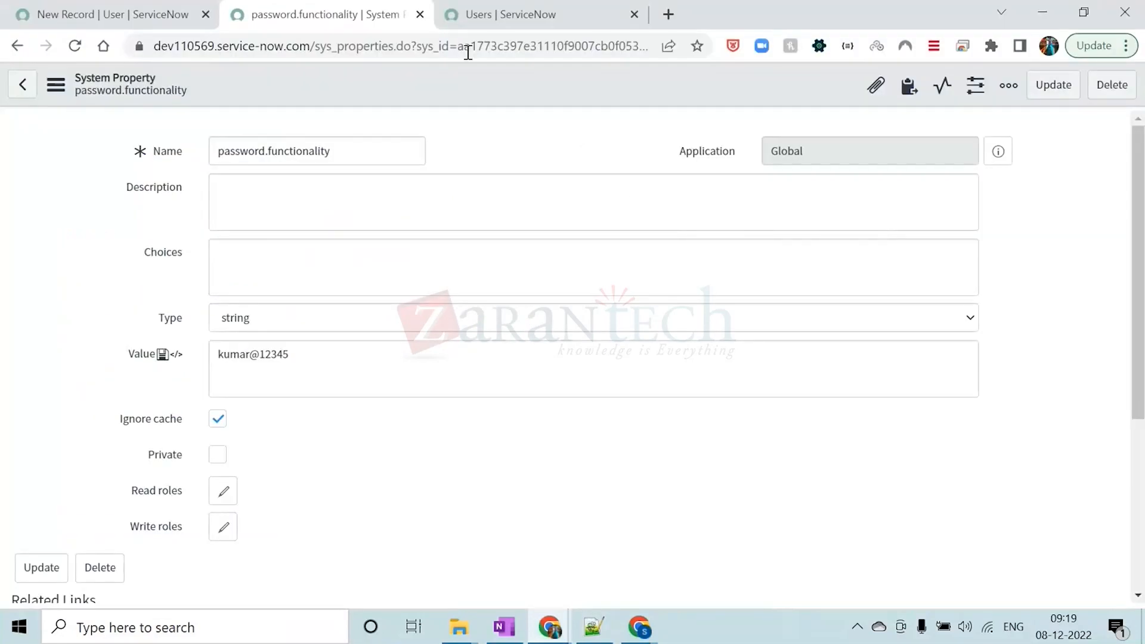
left_click(467, 43)
left_click(594, 626)
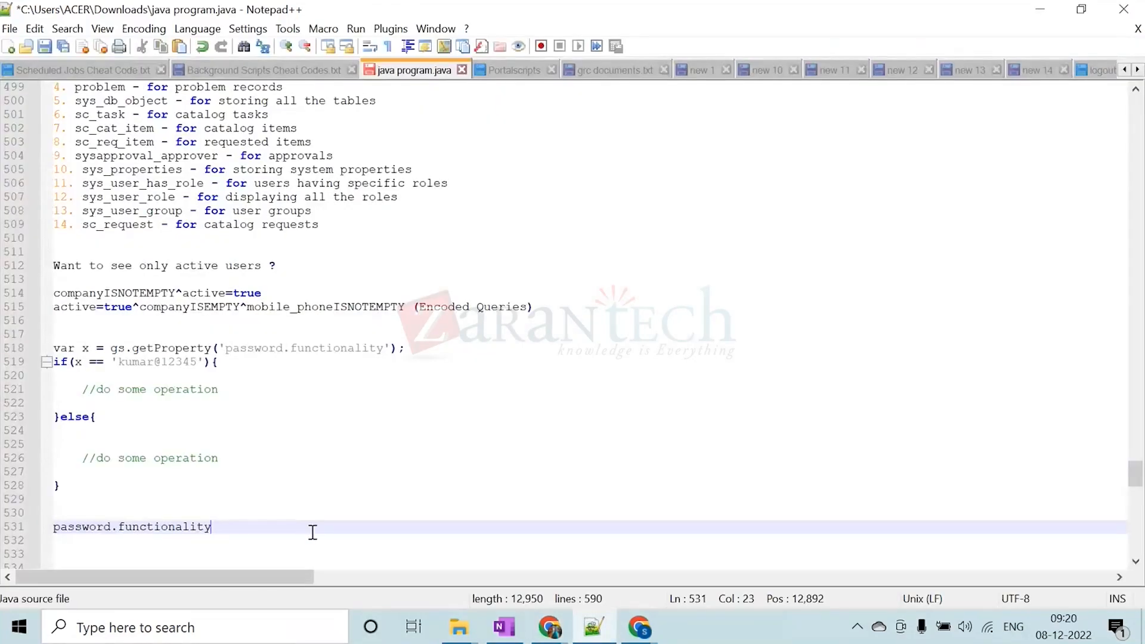
key("Return")
key("ctrl+v")
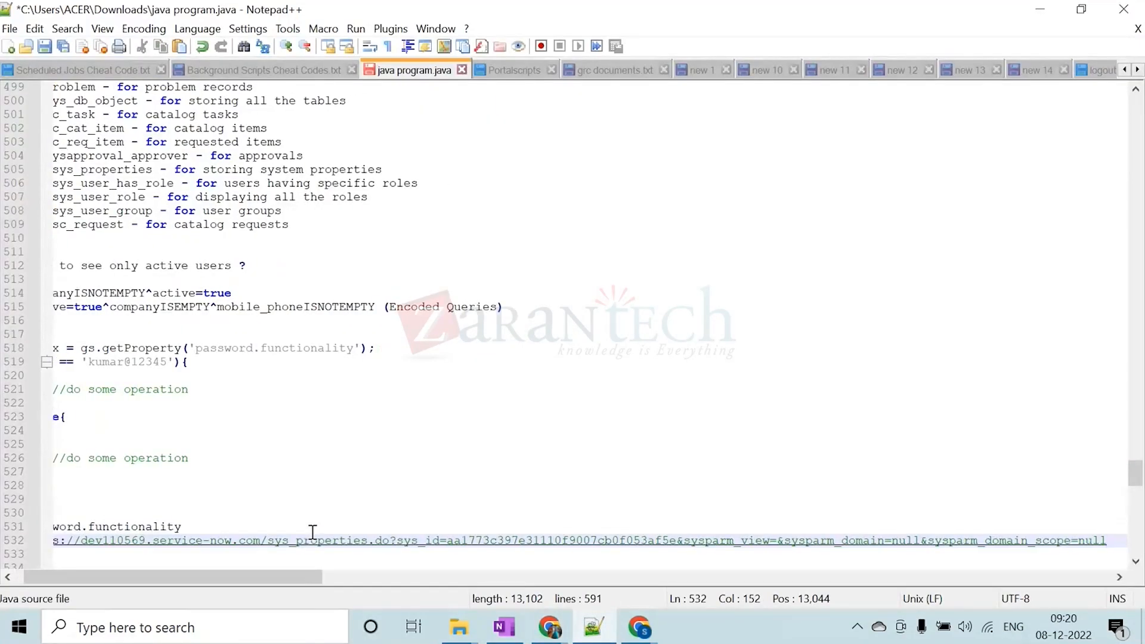
left_click(367, 540)
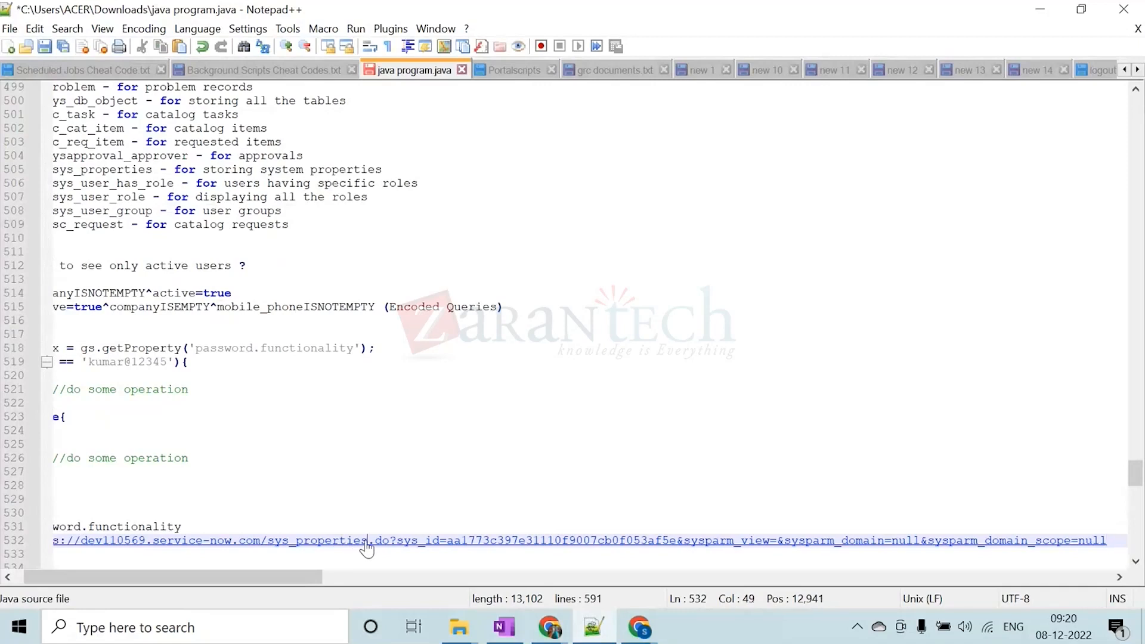
Return to the property record in Chrome, extend the password in the Value field with more digits and save the record
left_click(1040, 9)
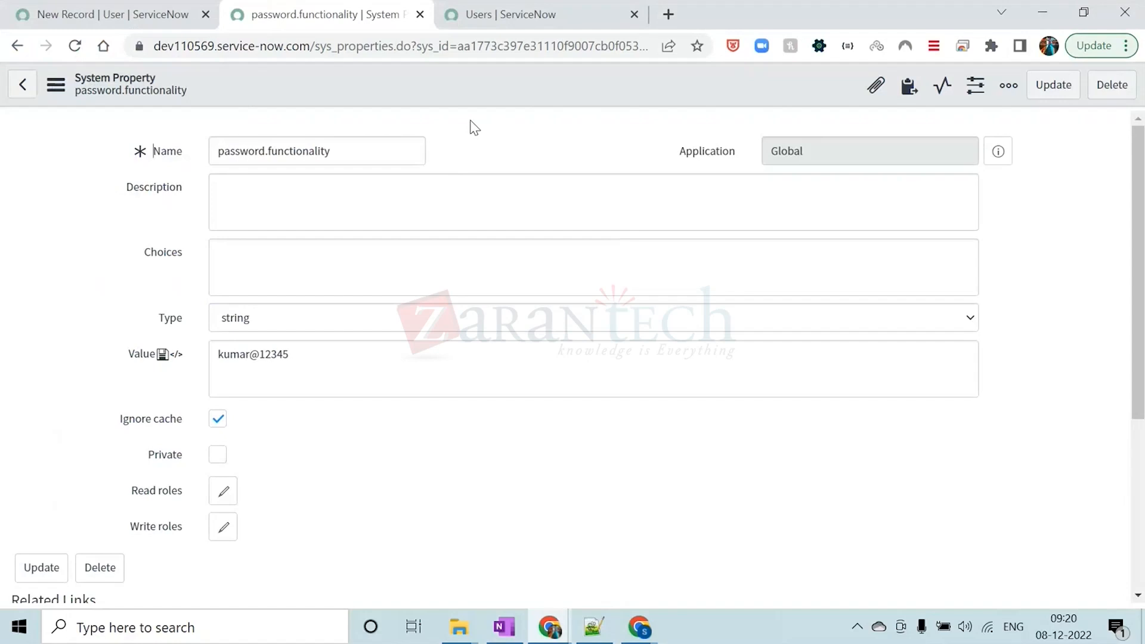
left_click_drag(288, 356, 216, 356)
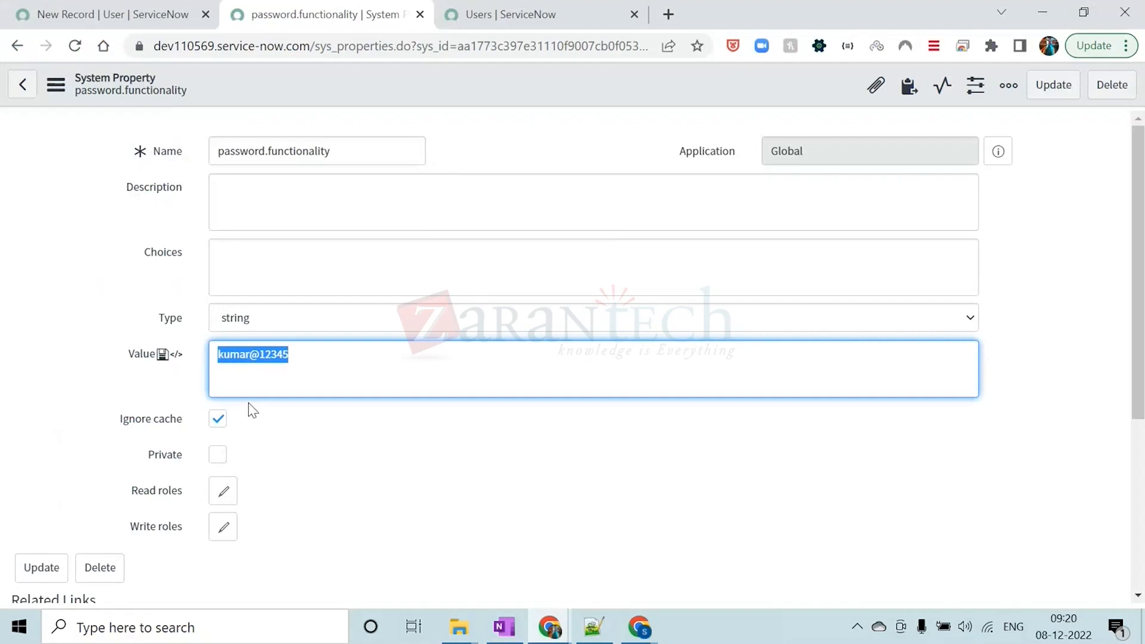
left_click(255, 356)
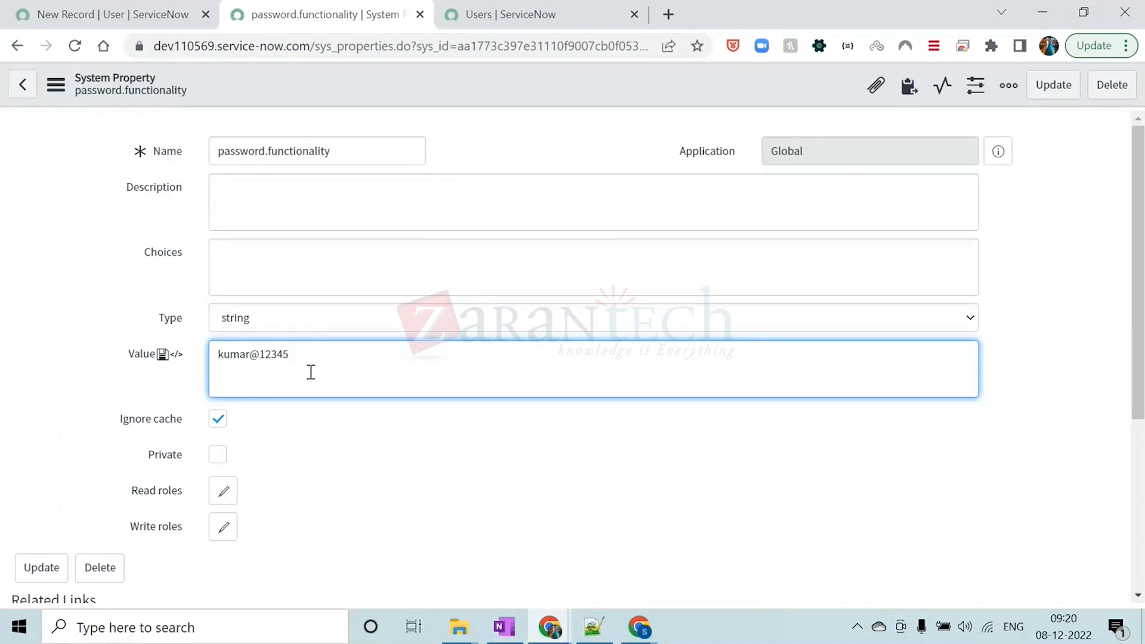
right_click(453, 85)
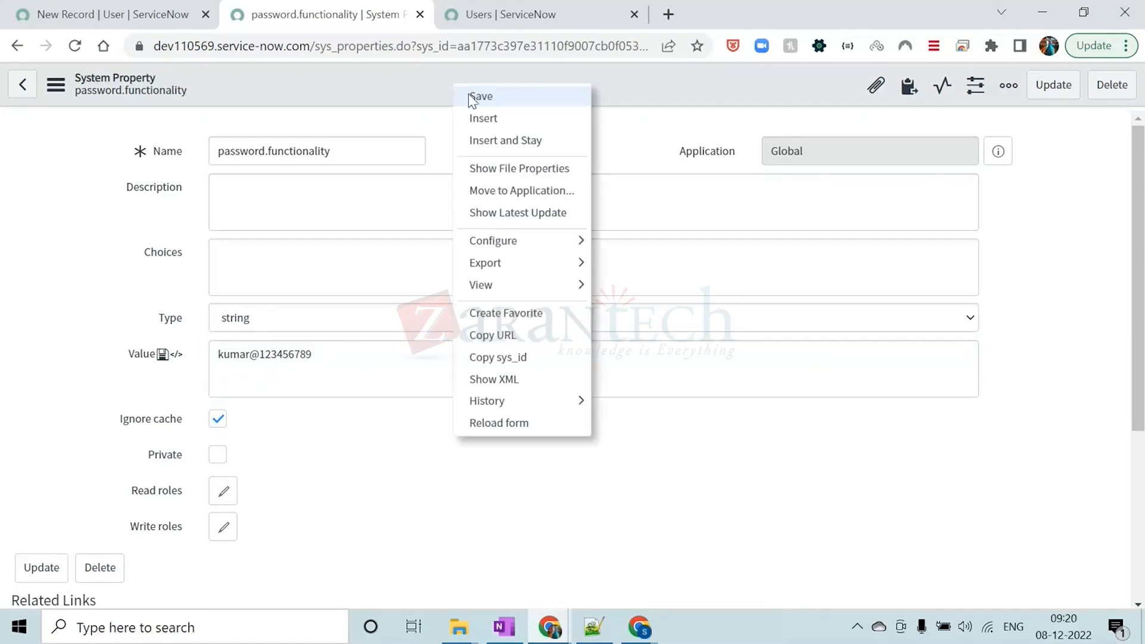
left_click(477, 96)
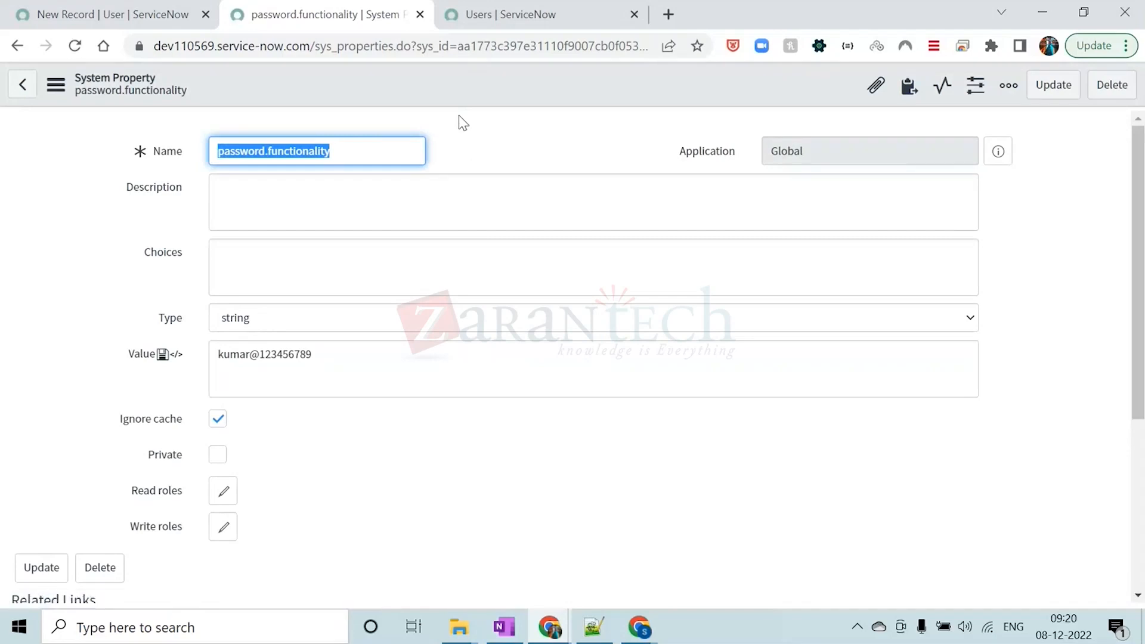
Examine the saved password in the Value field of the property record
left_click_drag(327, 355, 217, 354)
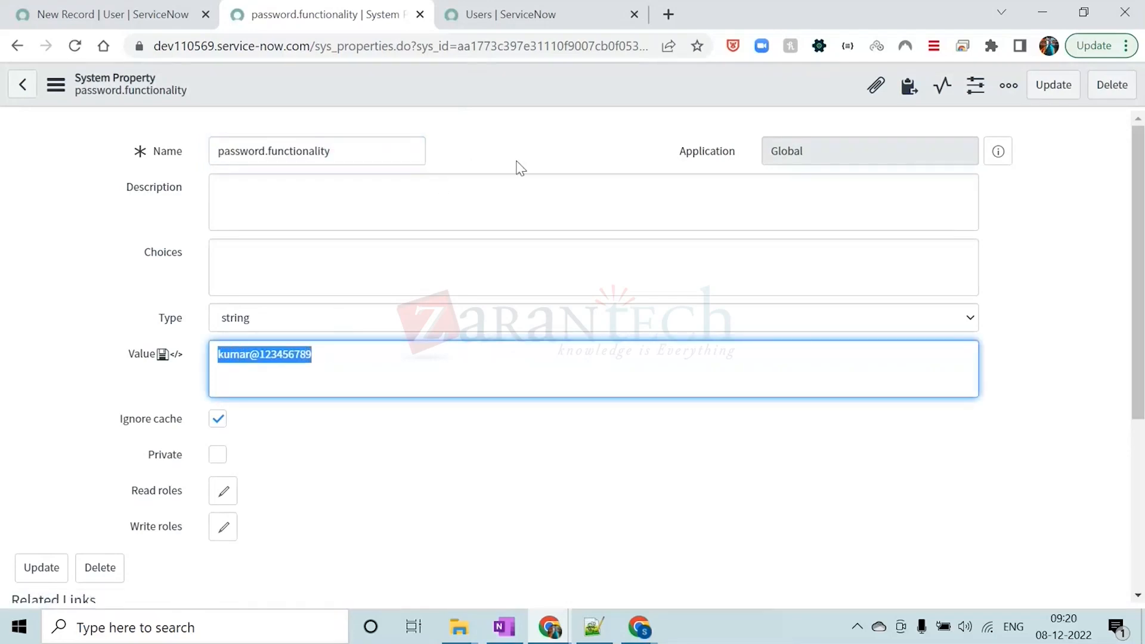
left_click(517, 119)
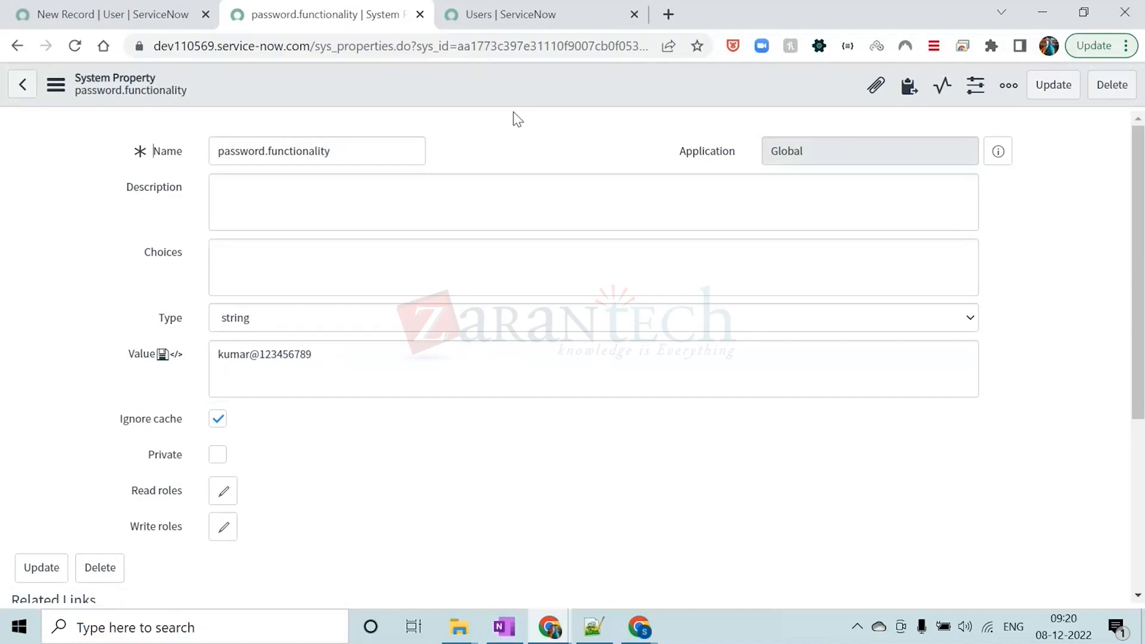
left_click_drag(328, 355, 217, 354)
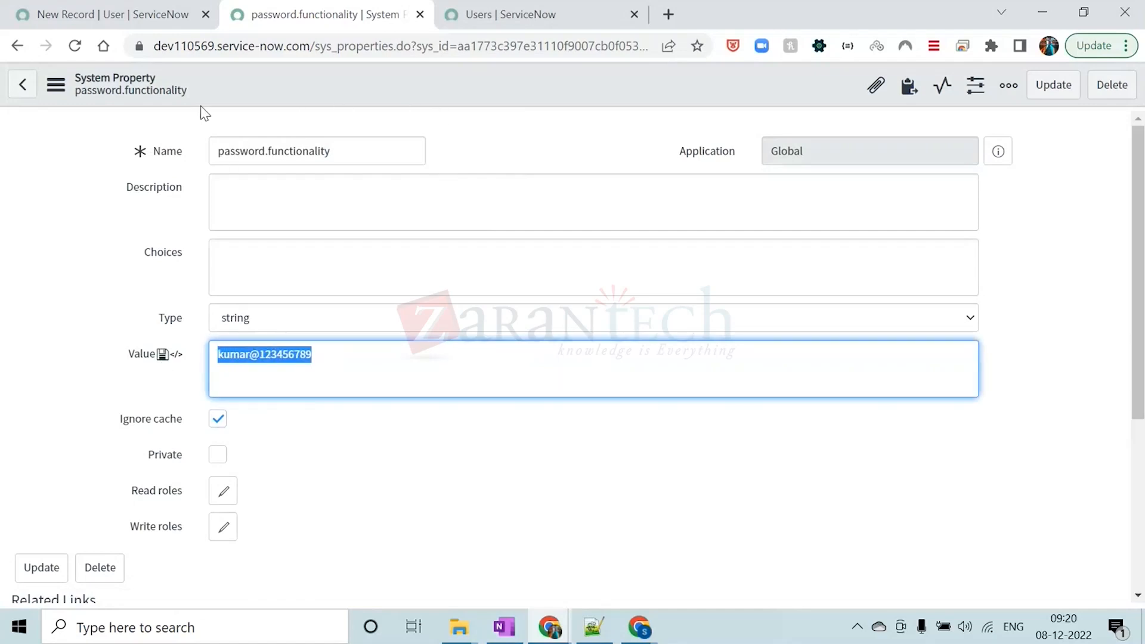
left_click(321, 103)
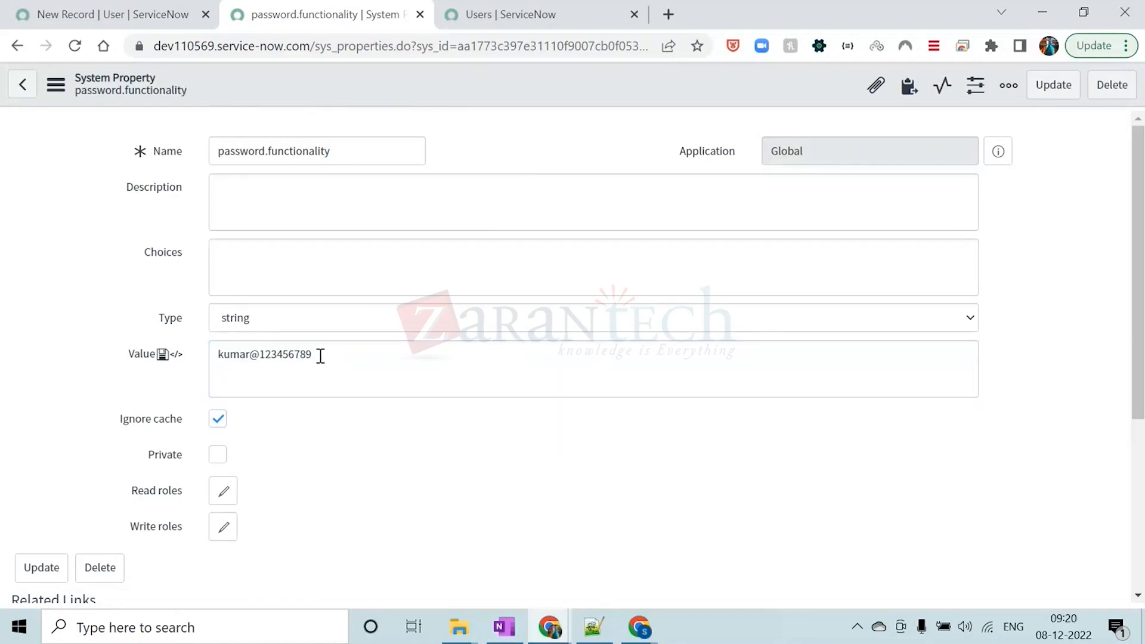
left_click_drag(320, 356, 215, 357)
left_click(536, 122)
left_click_drag(316, 355, 212, 354)
left_click(516, 123)
Try the types password2, password, color, choice list and time format for the property, comparing each with the Value field
left_click(284, 324)
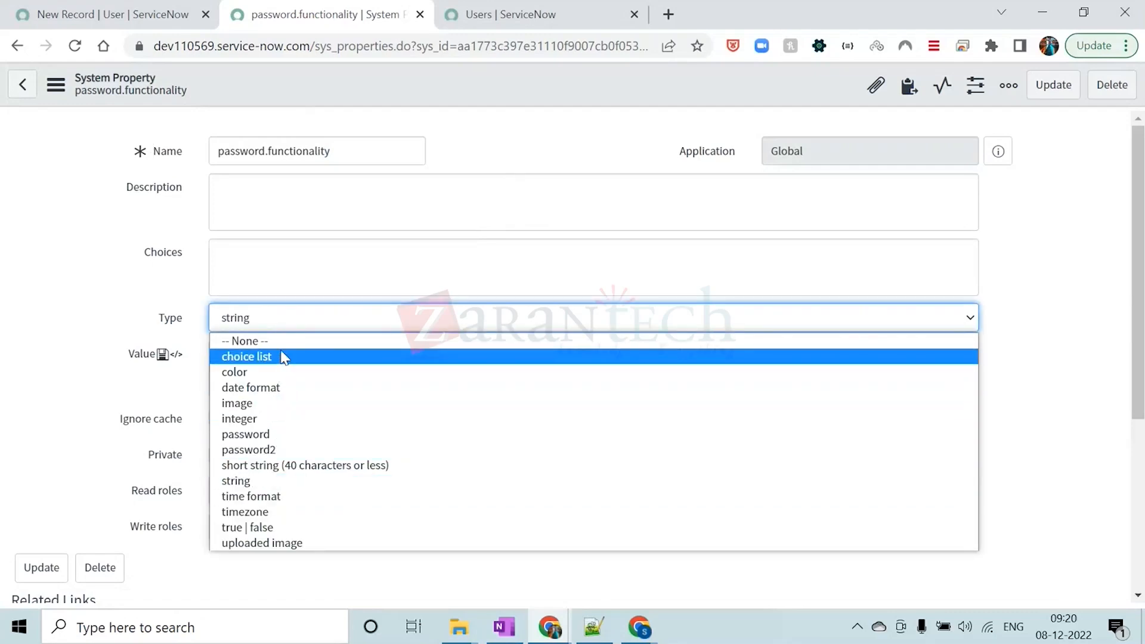
left_click(284, 450)
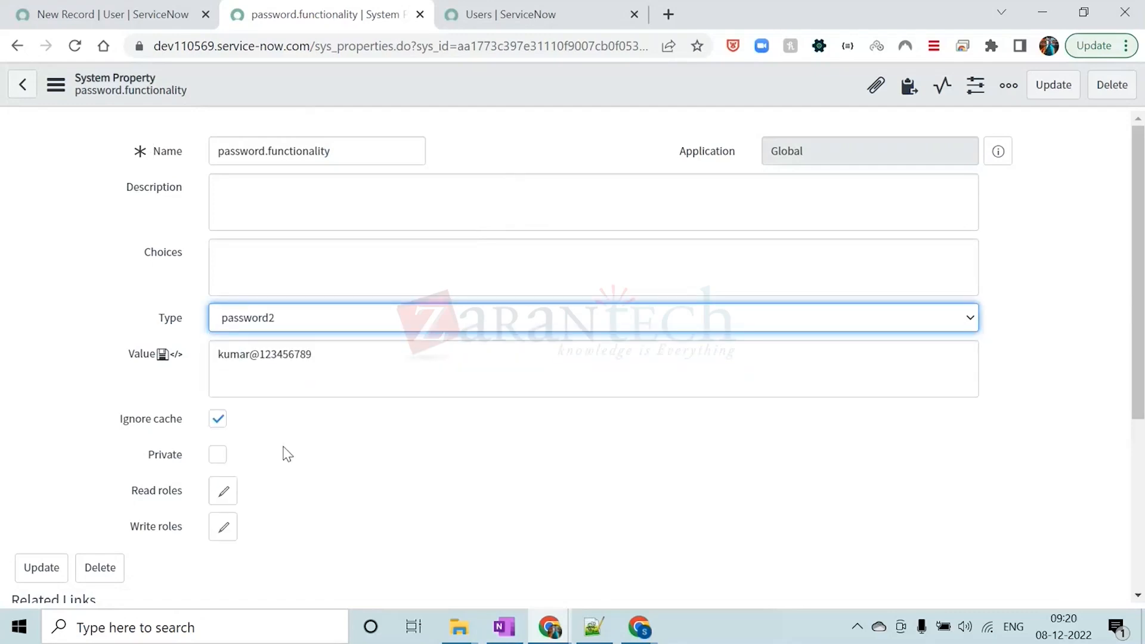
left_click(287, 365)
left_click(289, 324)
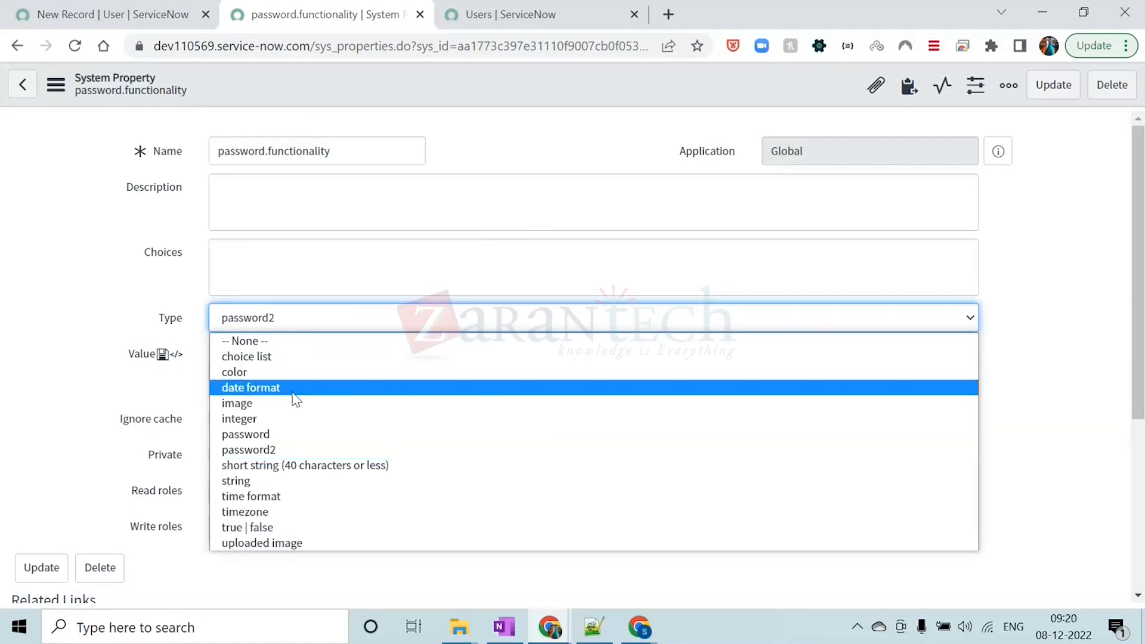
left_click(287, 435)
left_click(322, 370)
left_click(302, 325)
left_click(285, 371)
left_click(311, 316)
left_click(304, 357)
left_click(311, 316)
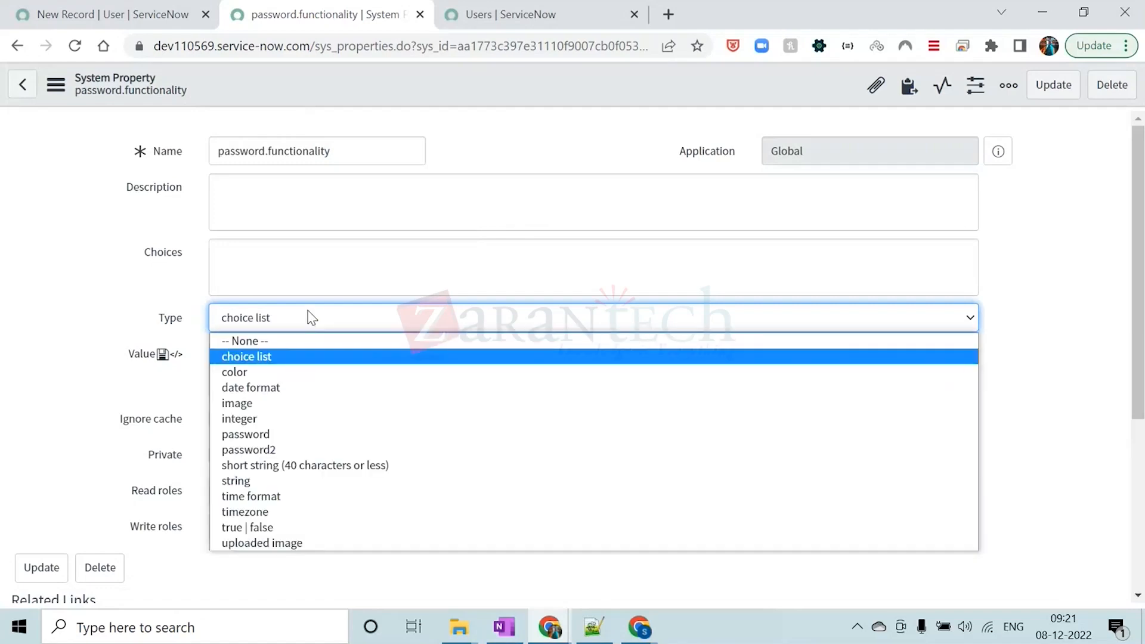
left_click(287, 496)
left_click(299, 355)
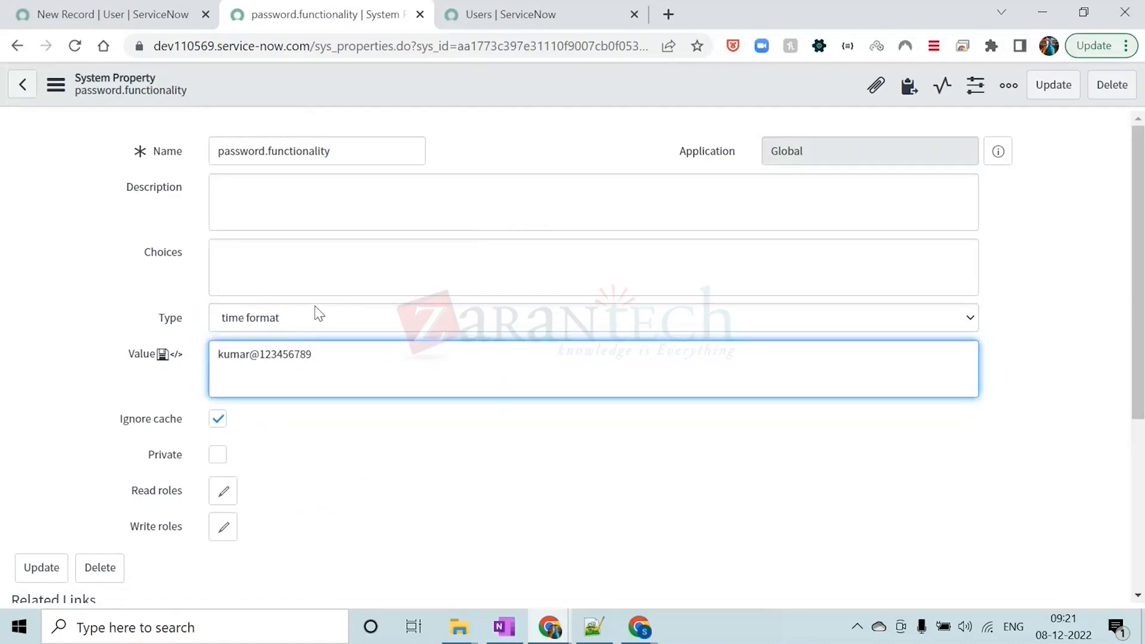
left_click_drag(315, 355, 192, 363)
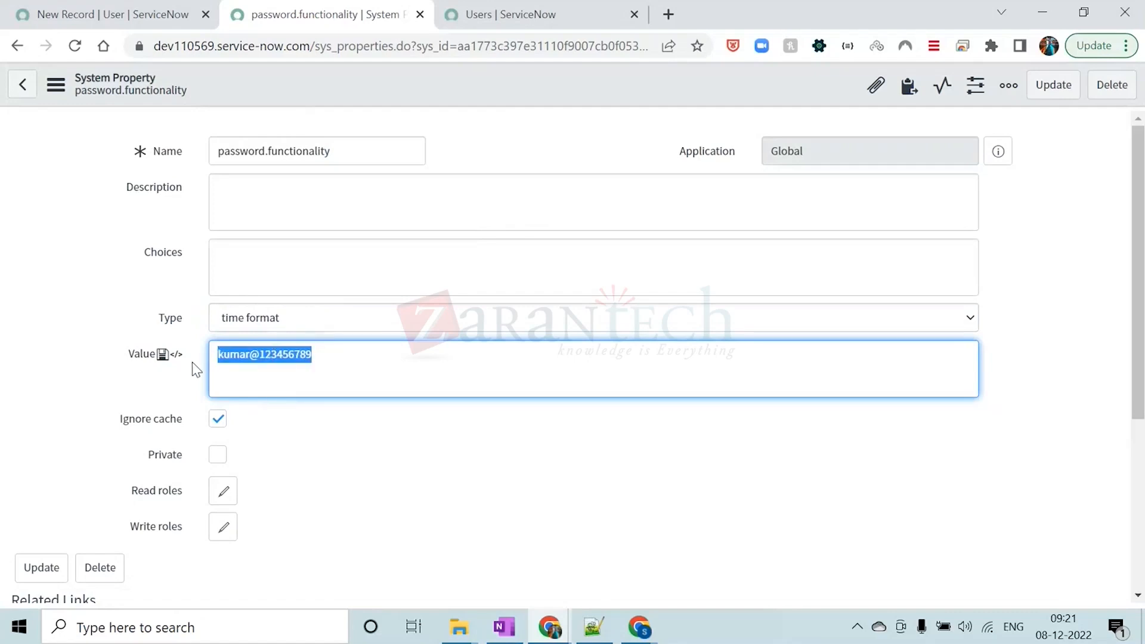
Set the property's type to true | false and replace its value with true
left_click(311, 325)
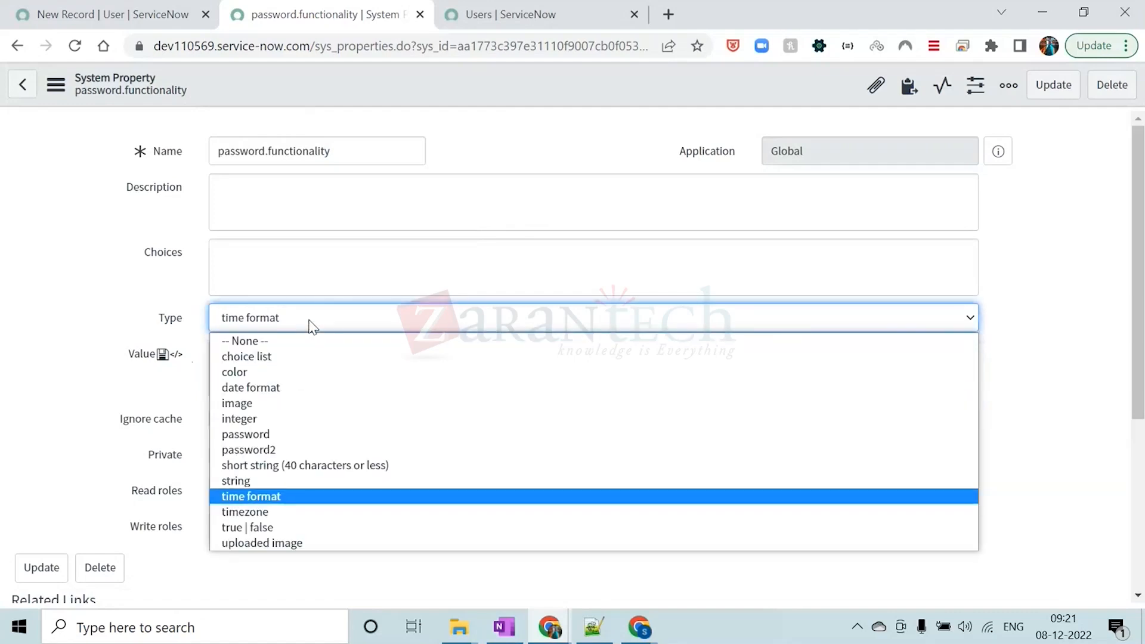
left_click(263, 528)
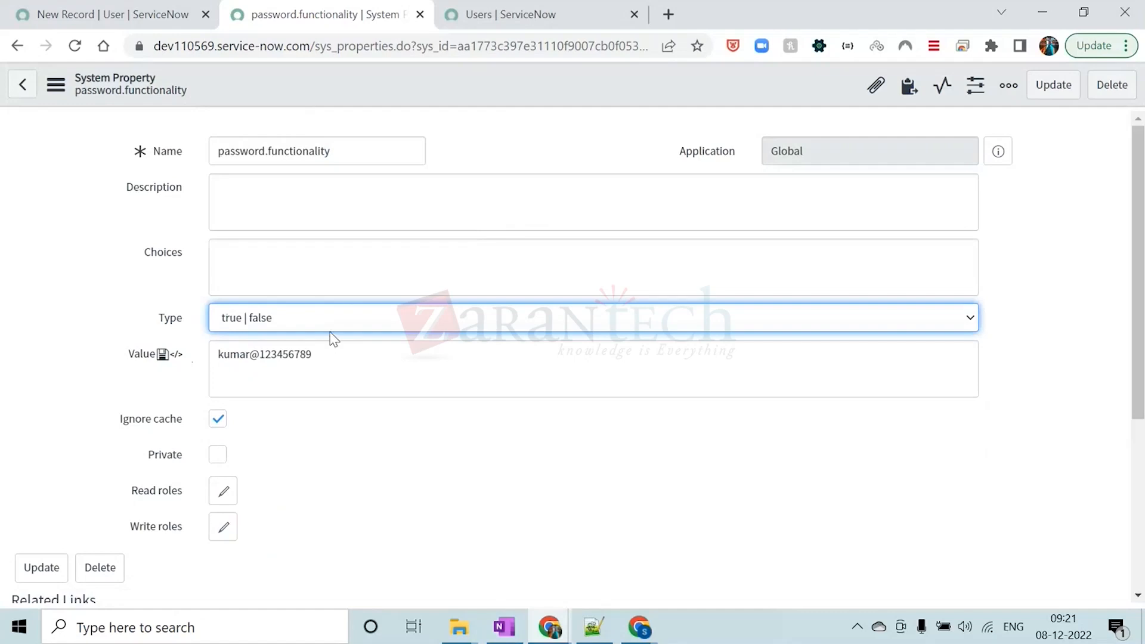
triple_click(327, 358)
key("BackSpace")
type("true")
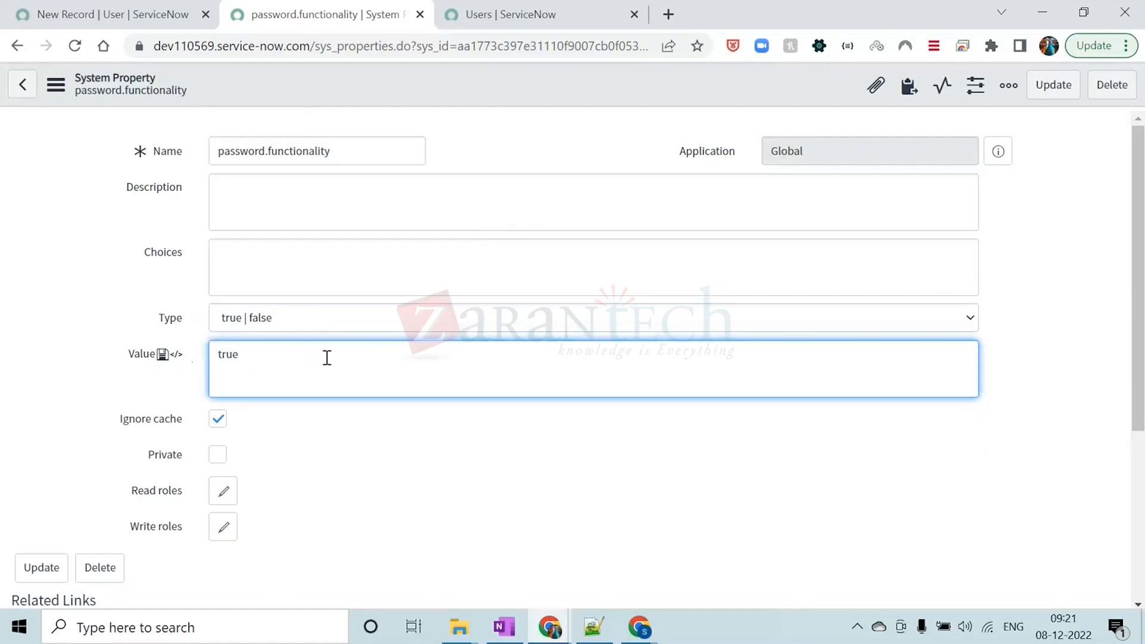
Replace the value of the password.functionality property with false
triple_click(284, 355)
key("BackSpace")
type("false")
left_click(474, 140)
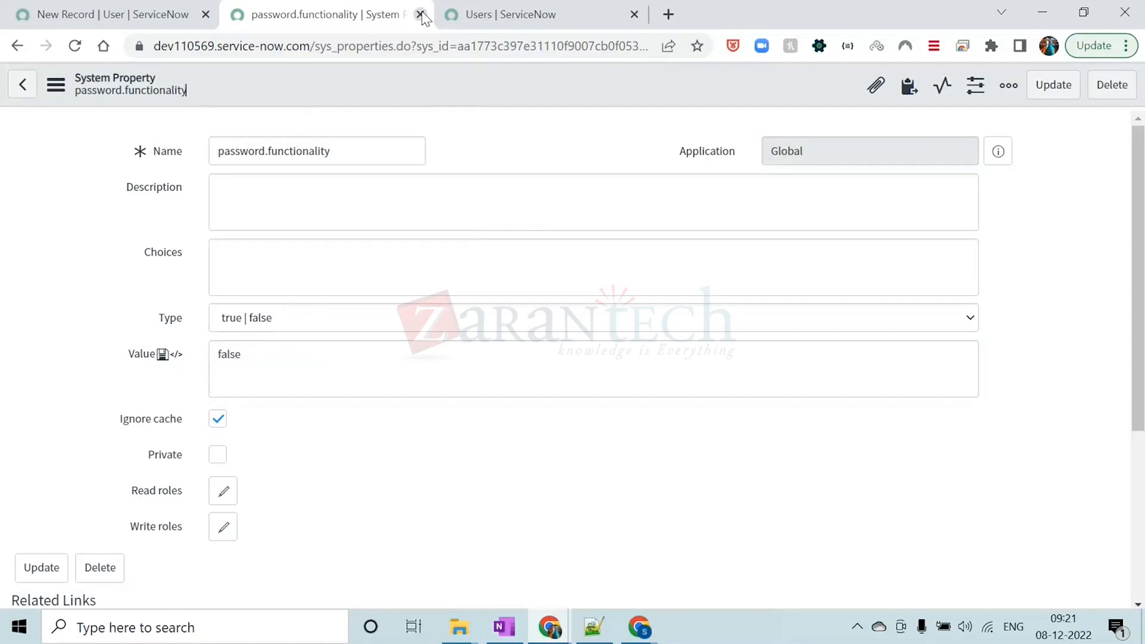
Examine the name given to the password.functionality property
left_click(108, 14)
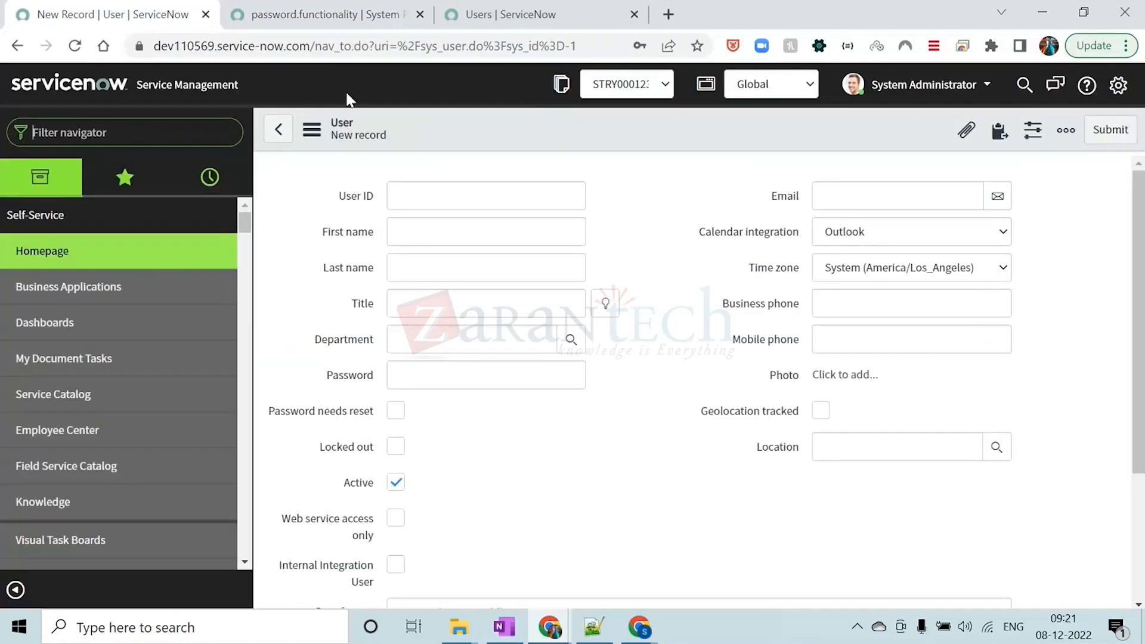
left_click(327, 20)
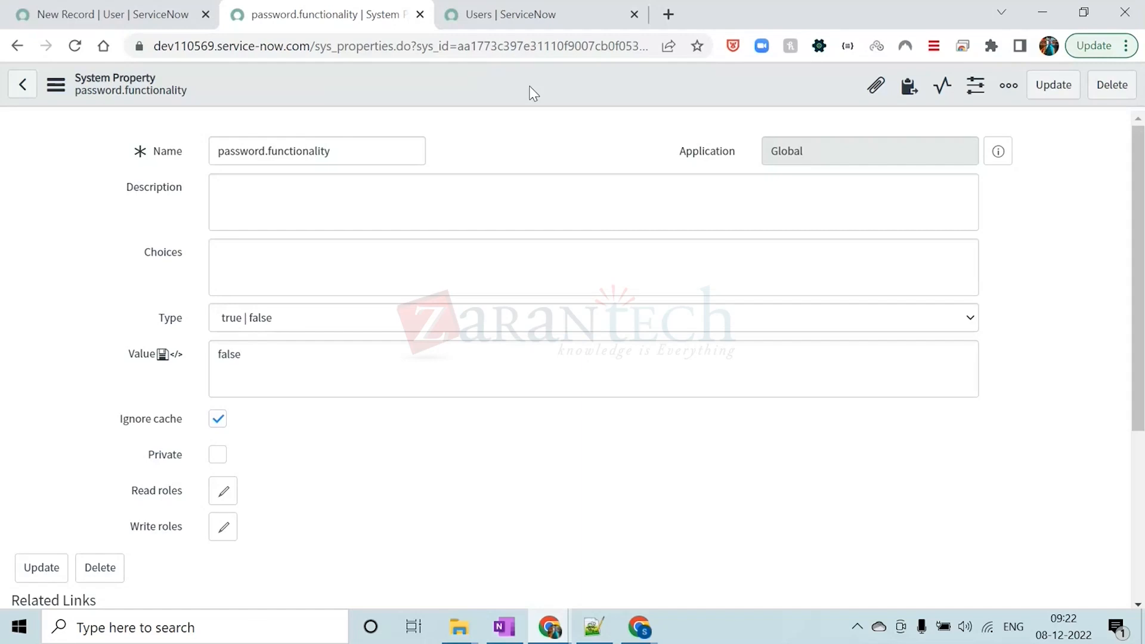
left_click_drag(382, 156, 220, 154)
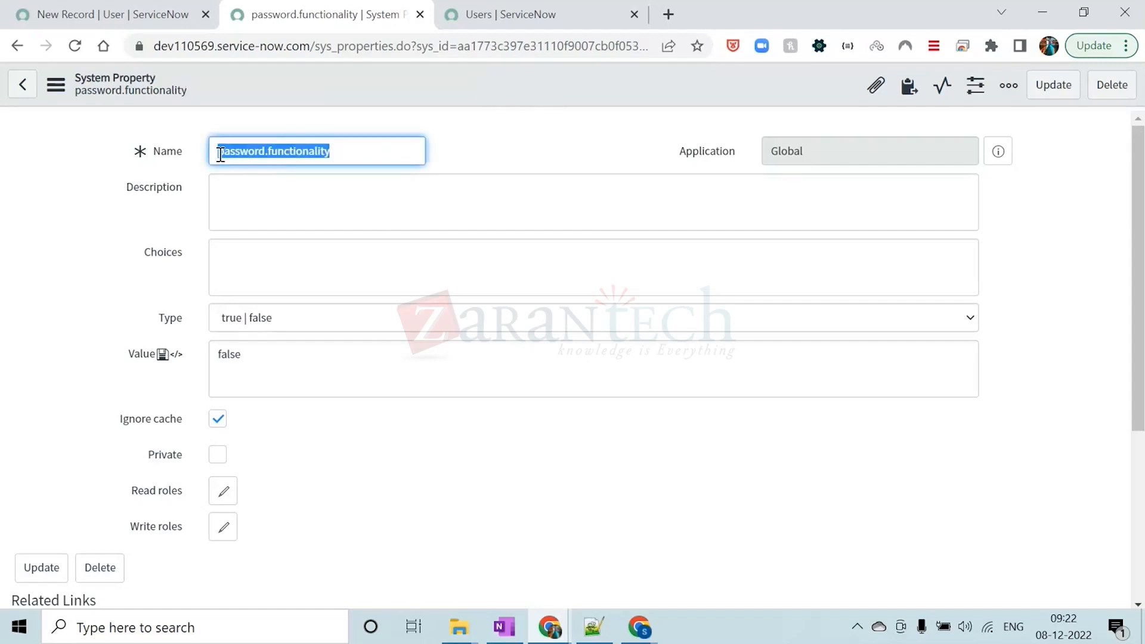
left_click(382, 83)
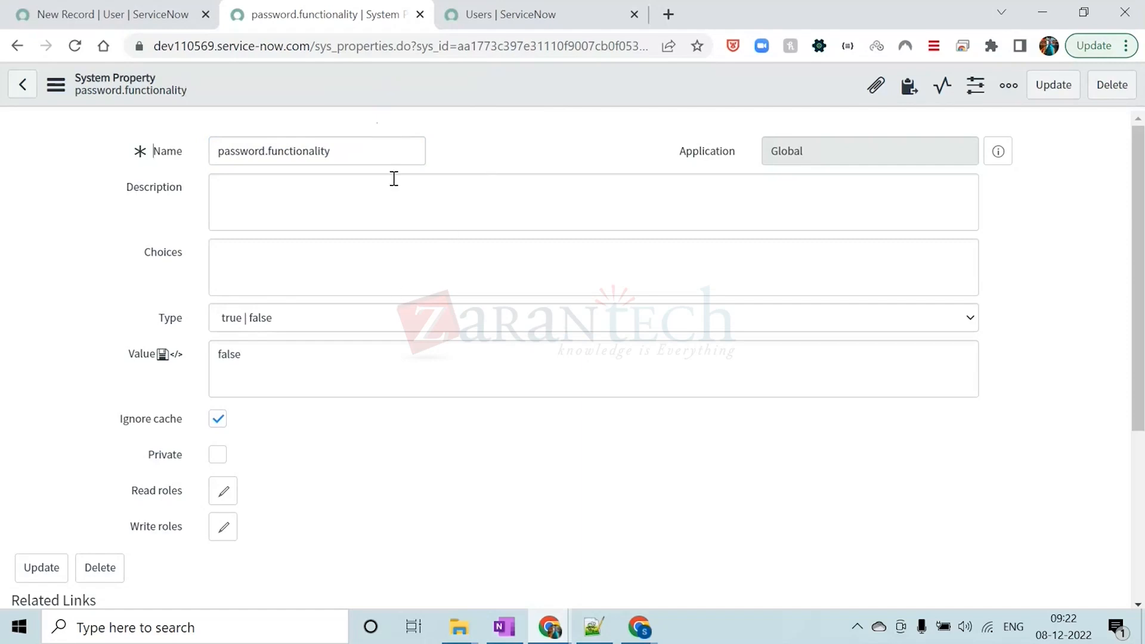
left_click_drag(356, 151, 221, 151)
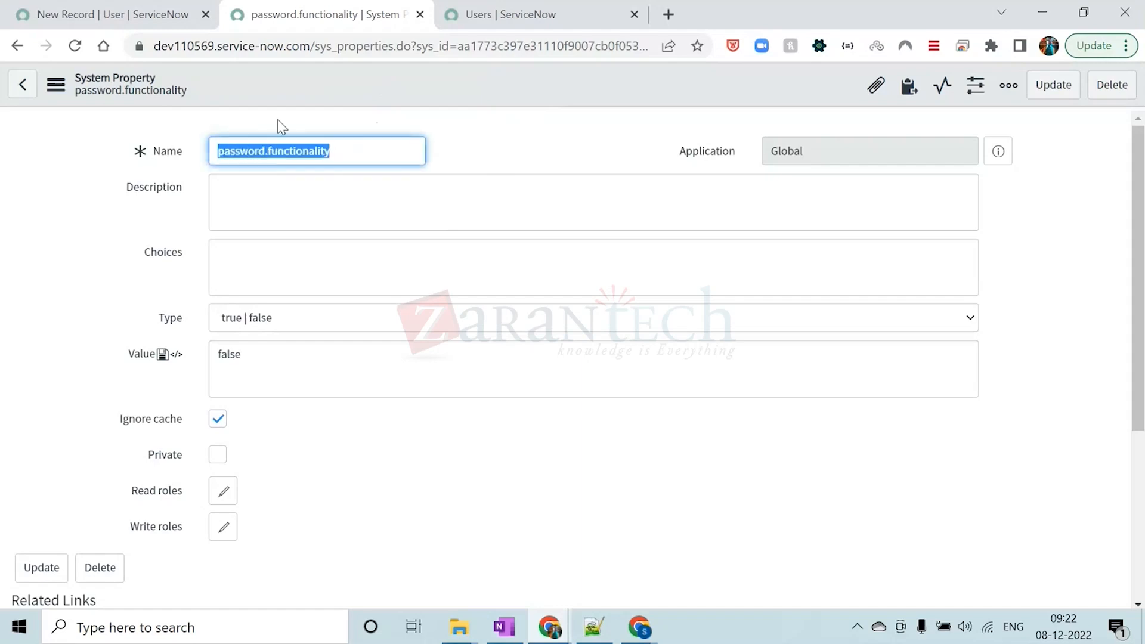
left_click(296, 94)
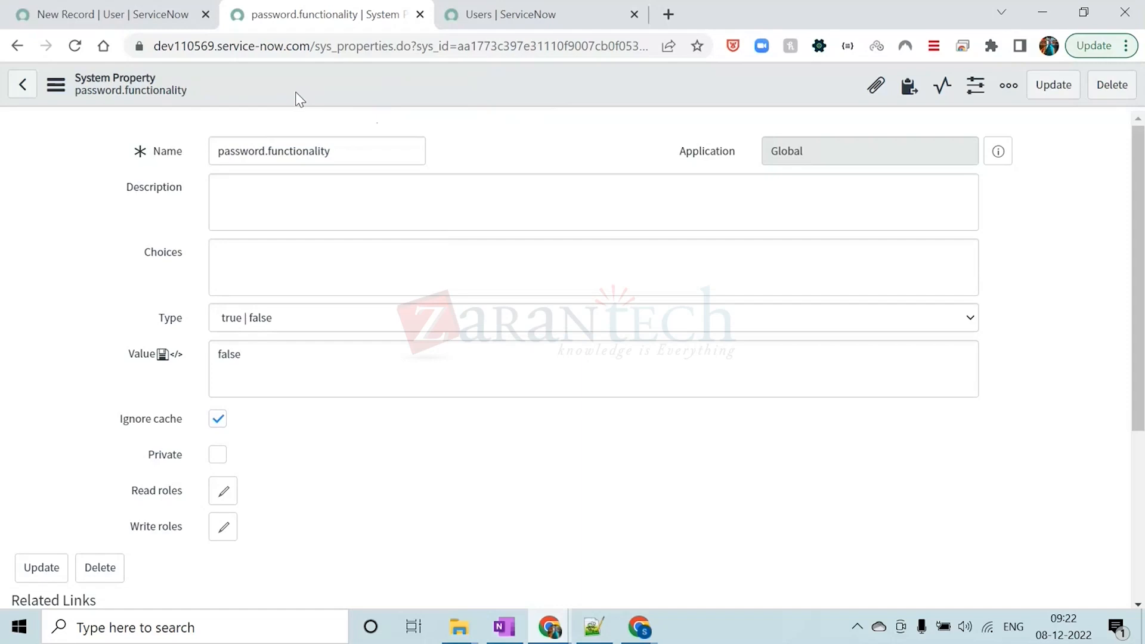
triple_click(349, 152)
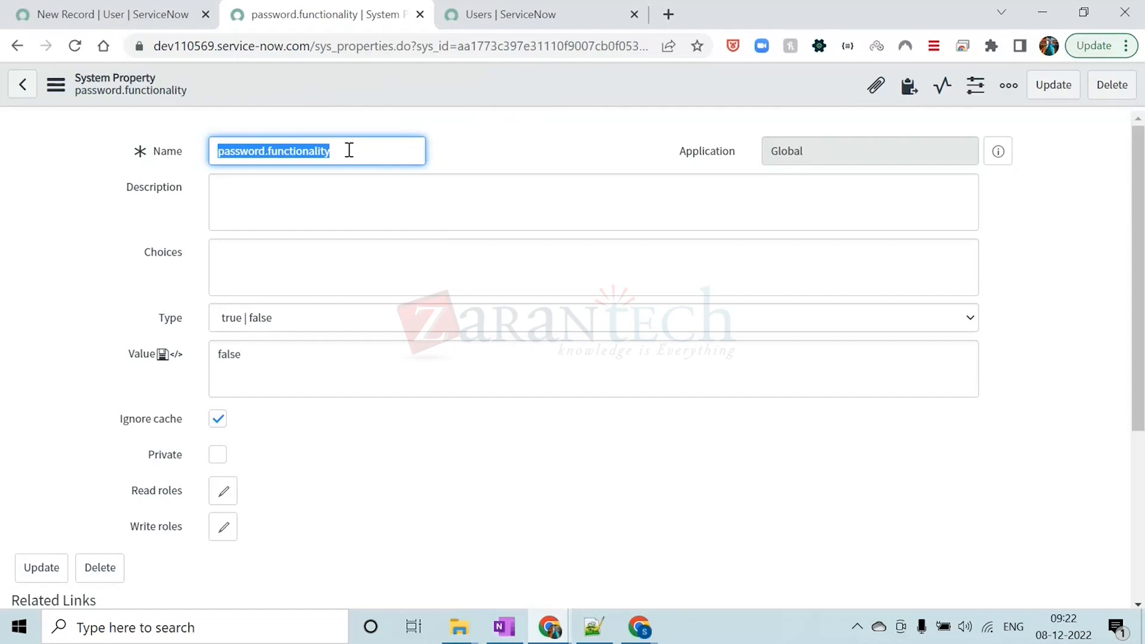
left_click(373, 91)
Close the password.functionality record without saving its changes and return to the new user form
left_click(420, 17)
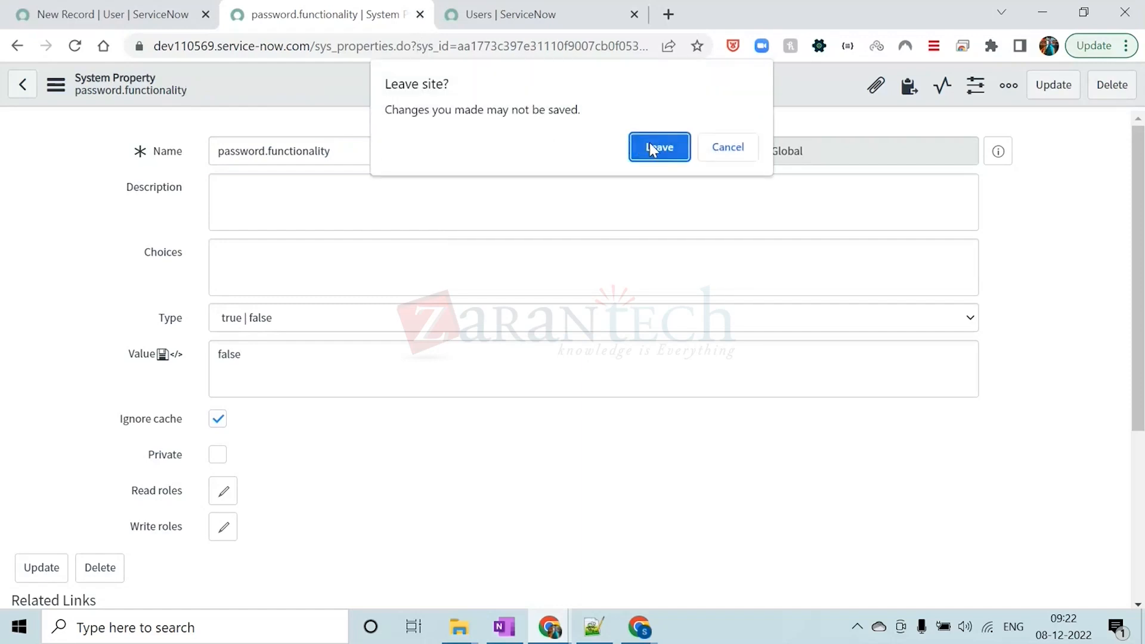
left_click(651, 149)
left_click(381, 19)
left_click(146, 13)
Try to open the table list with sys_property.LIST, then close the resulting page
left_click(136, 137)
type("sys")
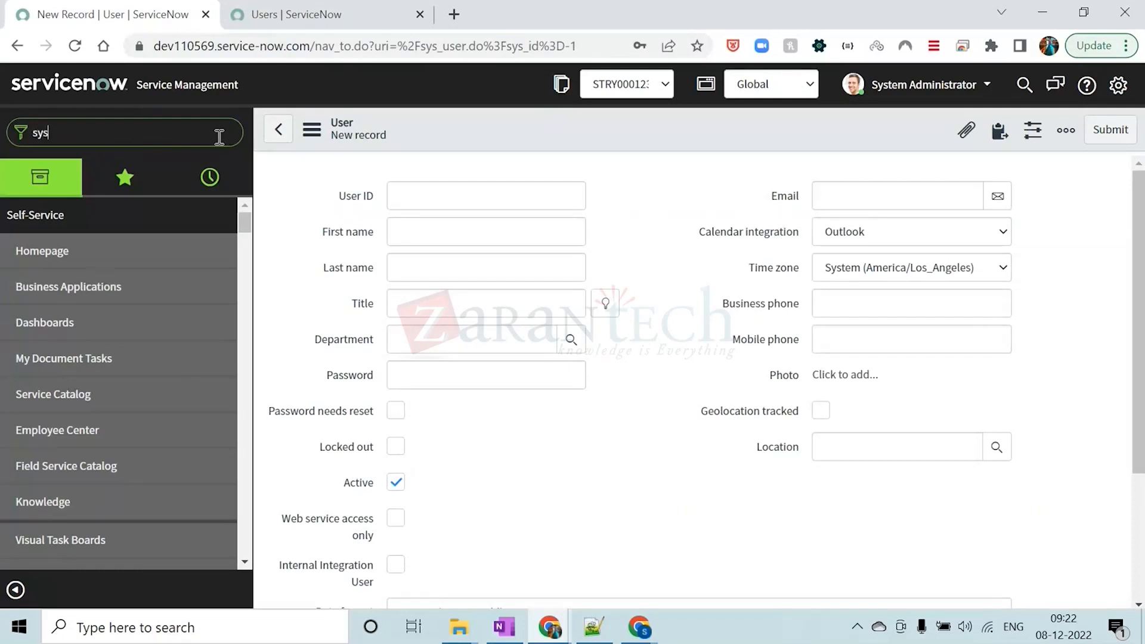
type("_prope")
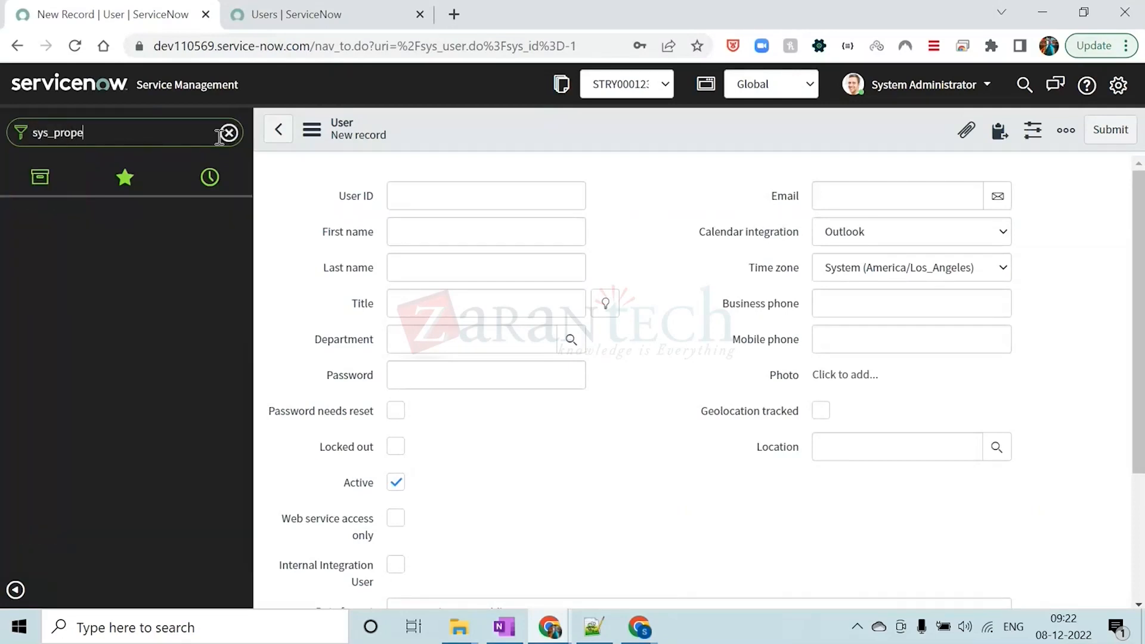
type("rty.")
key("Caps_Lock")
type("LIST")
key("Return")
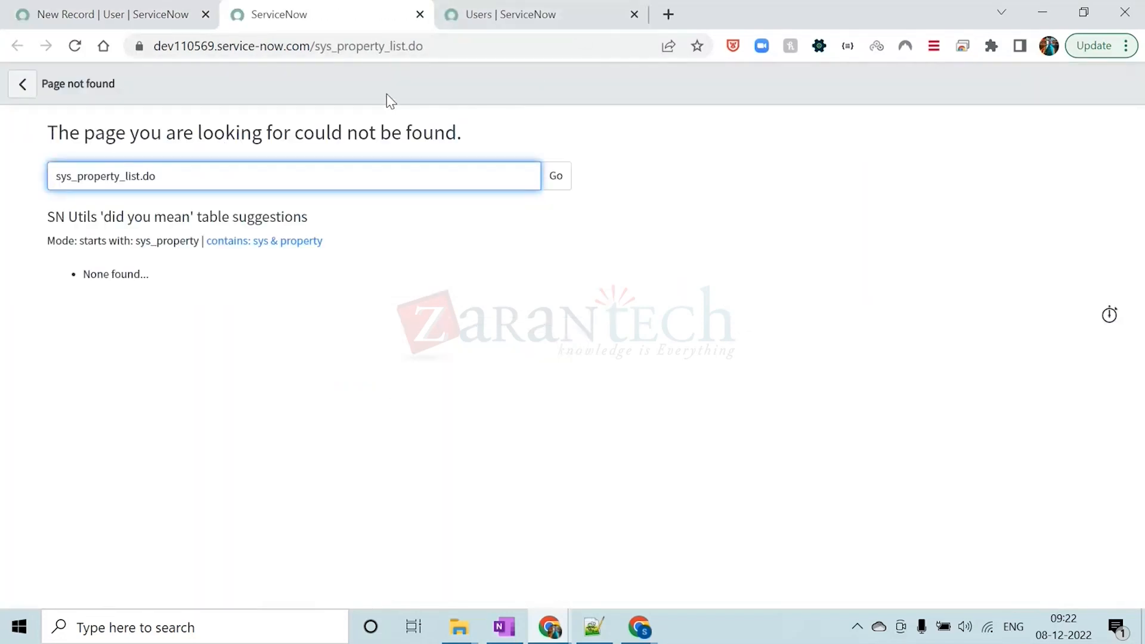
left_click(420, 14)
Open the system properties table with sys_properties.LIST and look through its first page of records
type("SYS")
key("BackSpace")
key("BackSpace")
key("BackSpace")
key("Caps_Lock")
type("sys")
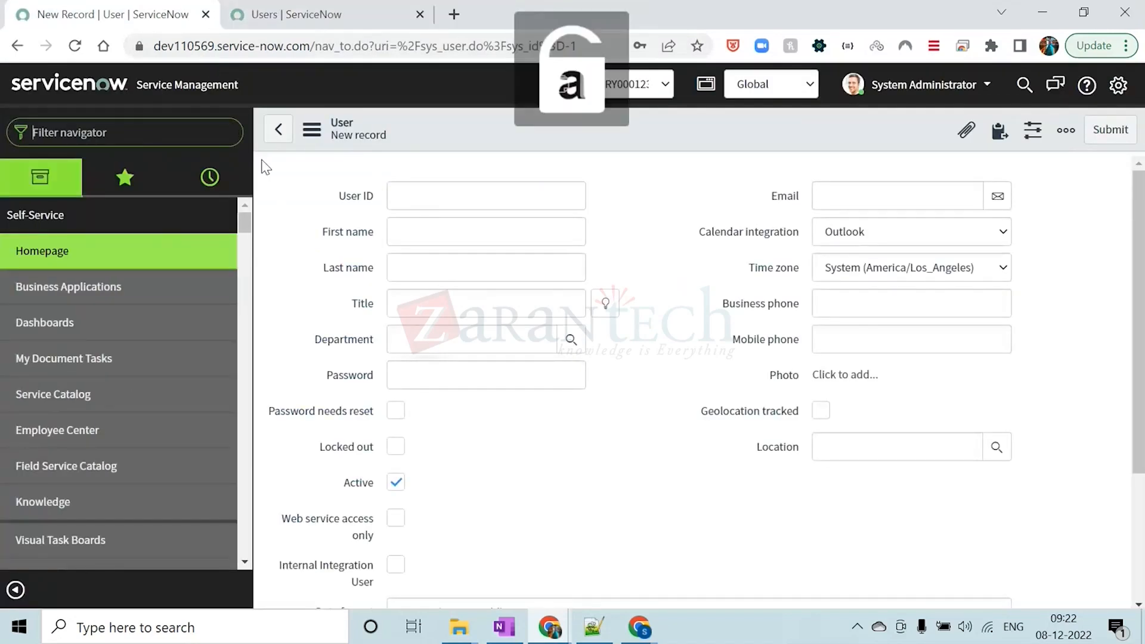
type("_pro")
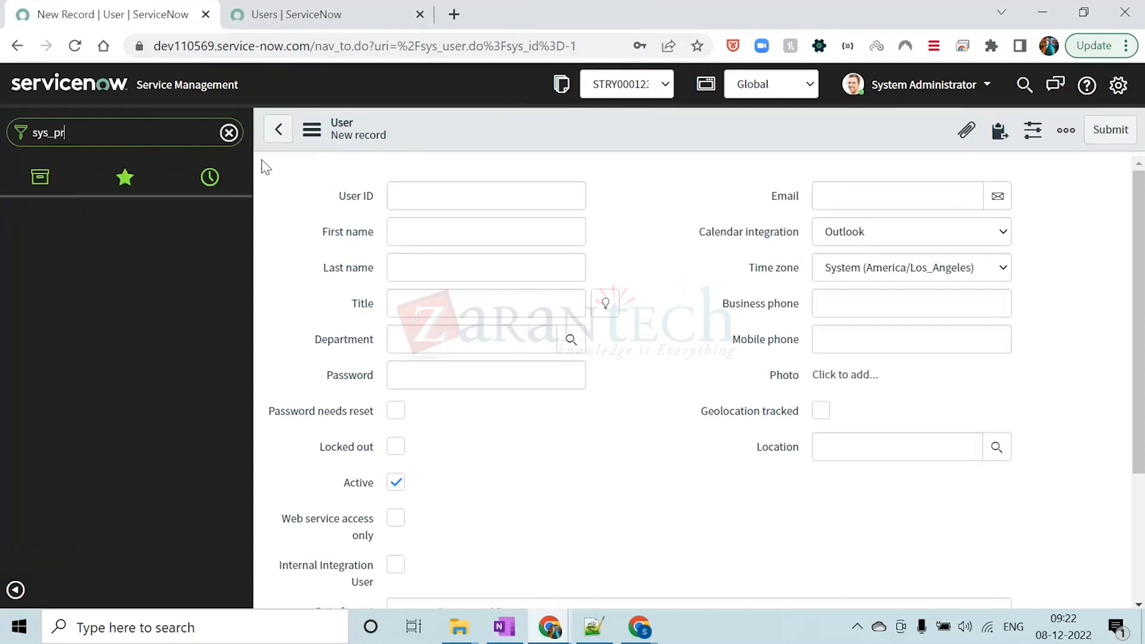
type("perties_list.")
key("Caps_Lock")
type("LIST")
key("Return")
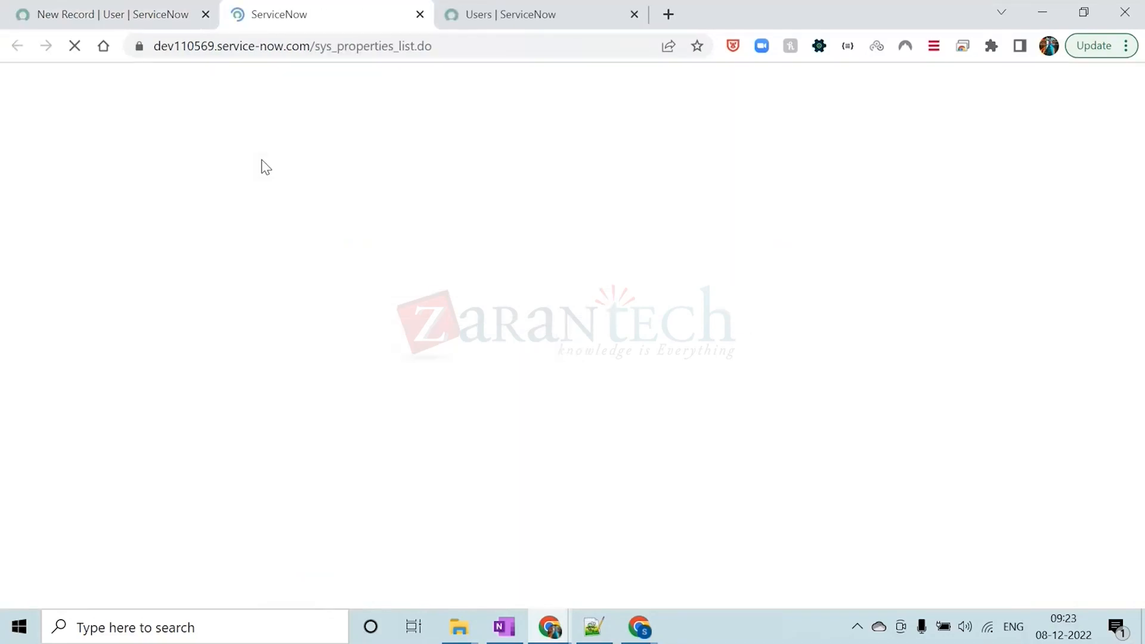
scroll(259, 412, "down", 2)
scroll(259, 412, "up", 2)
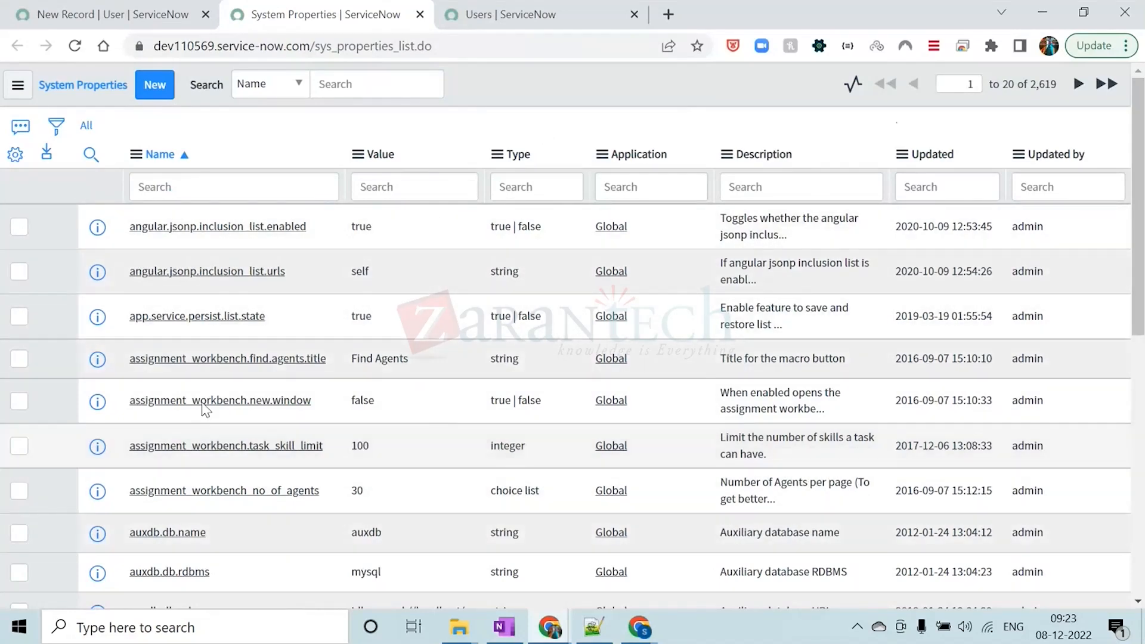
scroll(302, 440, "down", 2)
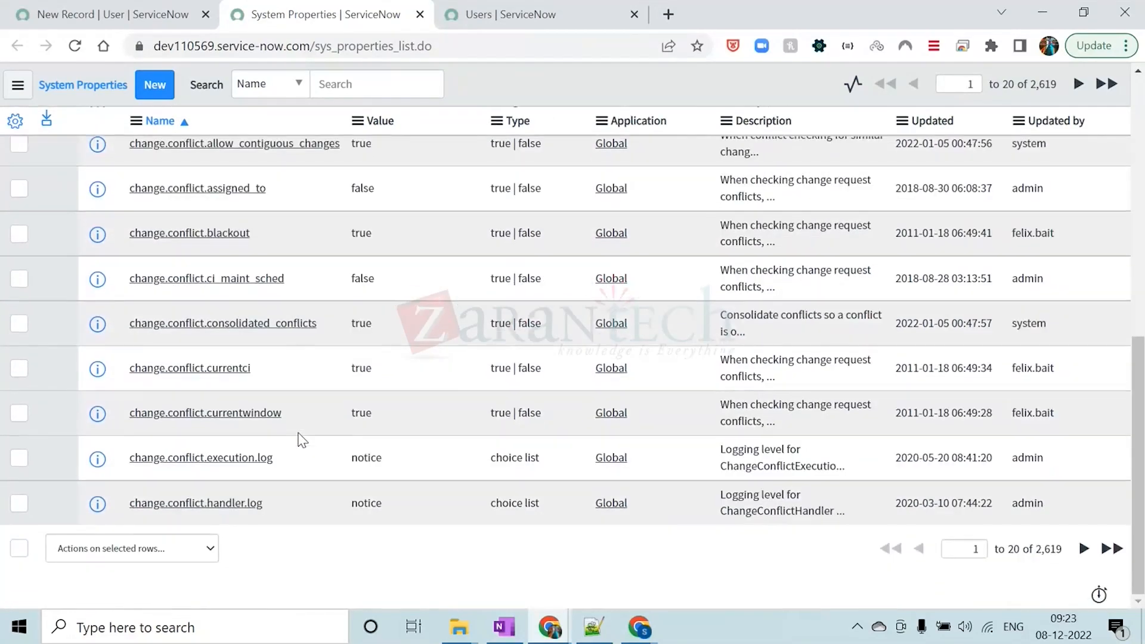
scroll(301, 439, "up", 10)
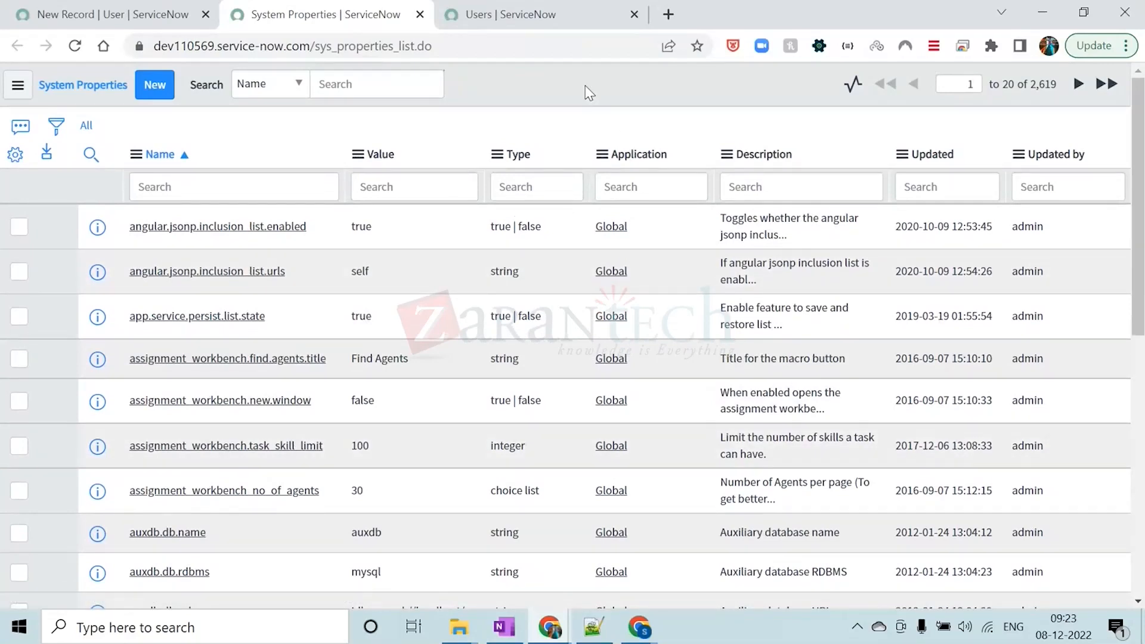
Switch to the training PDF in the other Chrome window and read the procedure for allowing a user to view a profile
mouse_move(632, 636)
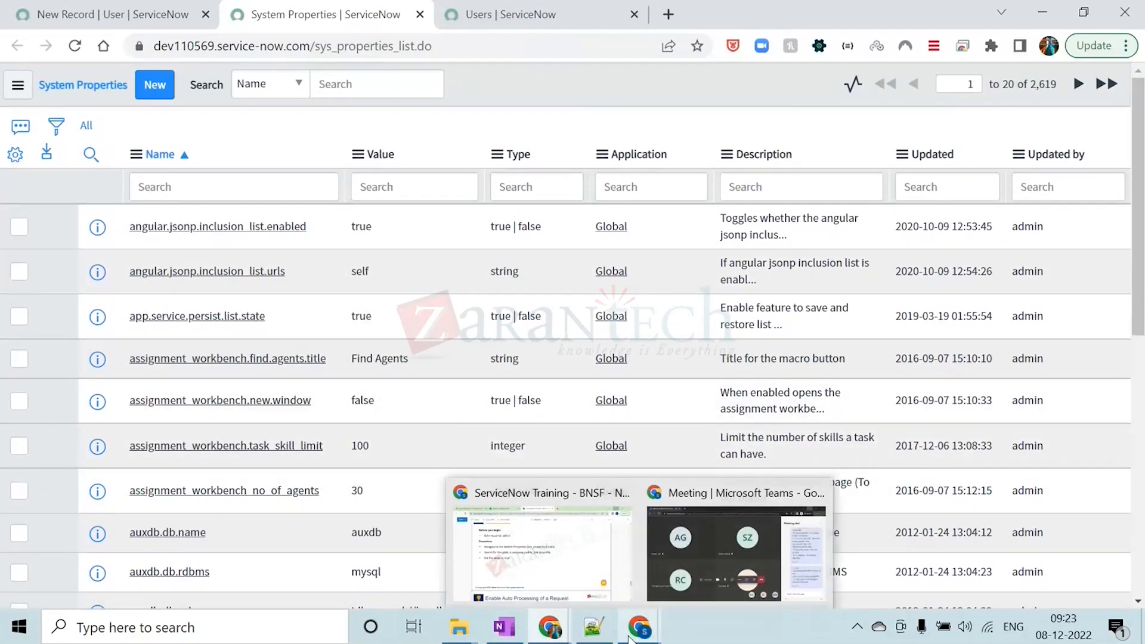
left_click(585, 572)
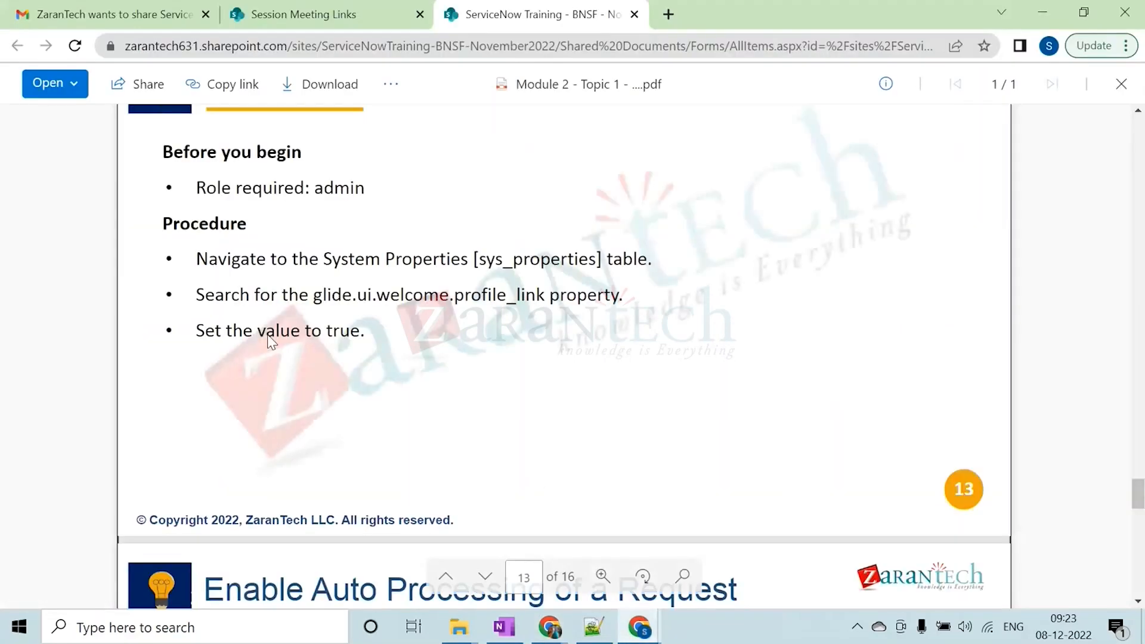
scroll(323, 345, "up", 5)
scroll(323, 350, "down", 2)
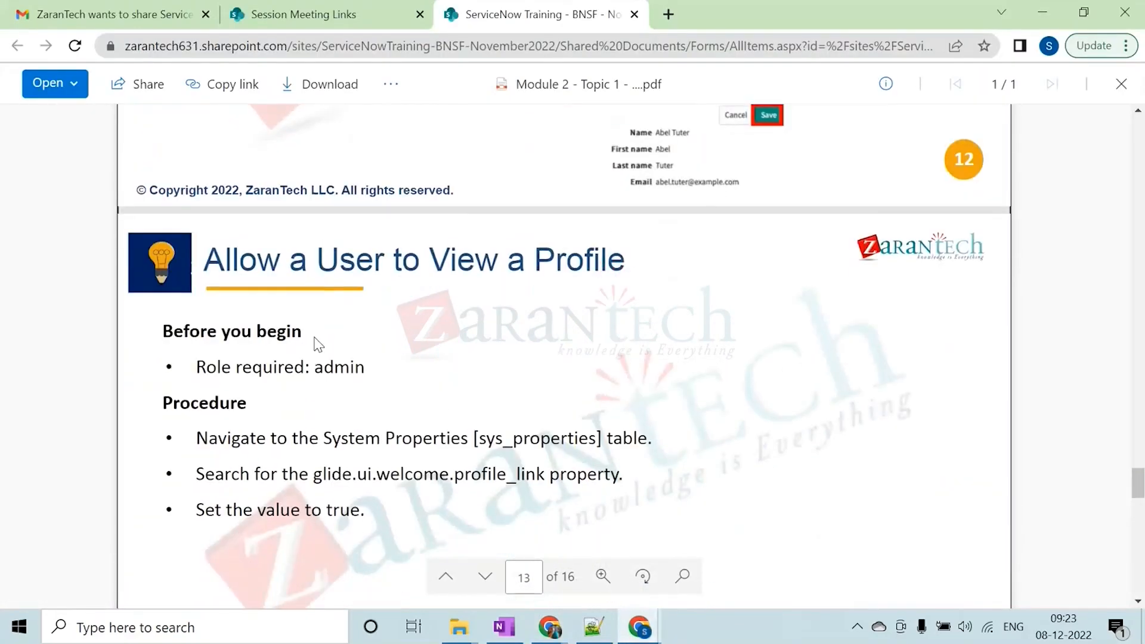
scroll(560, 393, "down", 5)
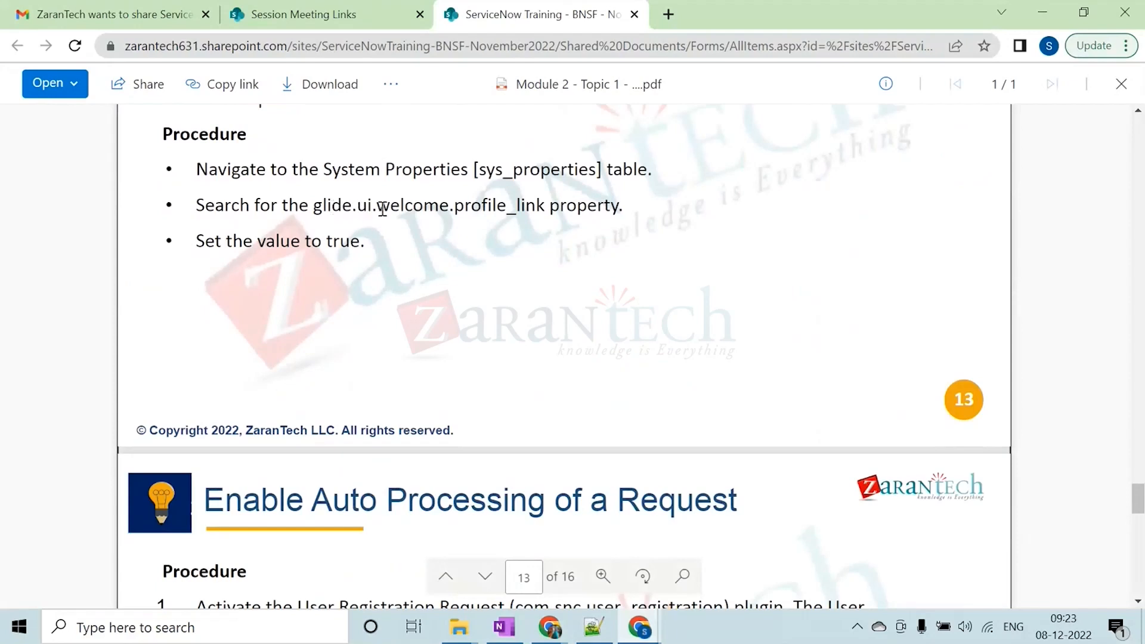
Return to the System Properties list in ServiceNow and filter the property names by *WELCOME
left_click(1035, 5)
left_click(159, 185)
type("*WE")
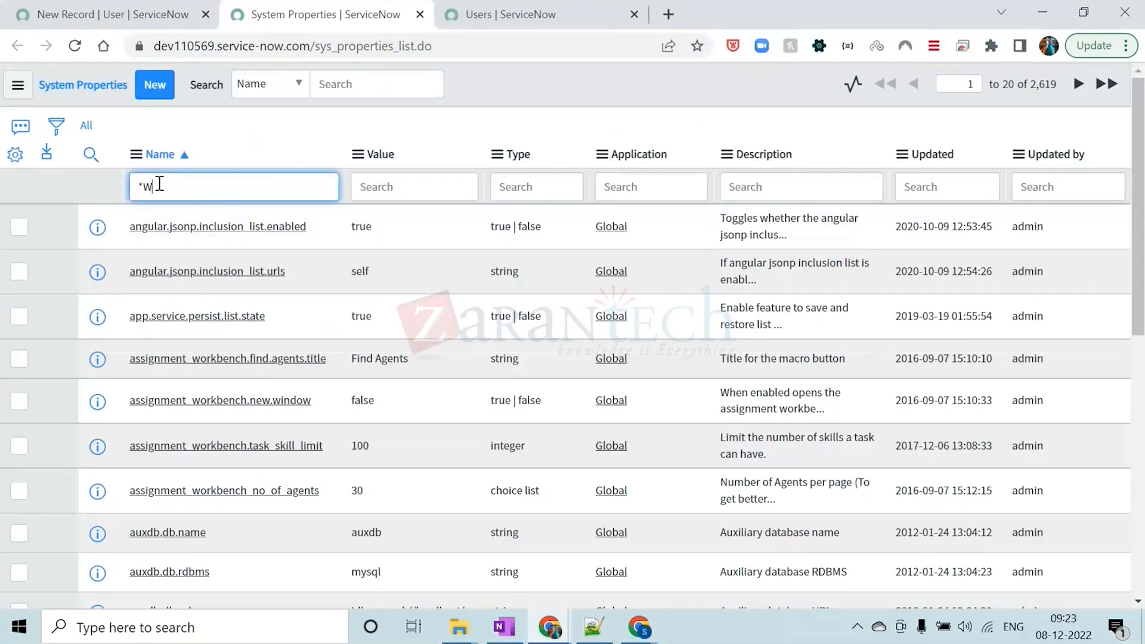
type("LCOME")
key("Return")
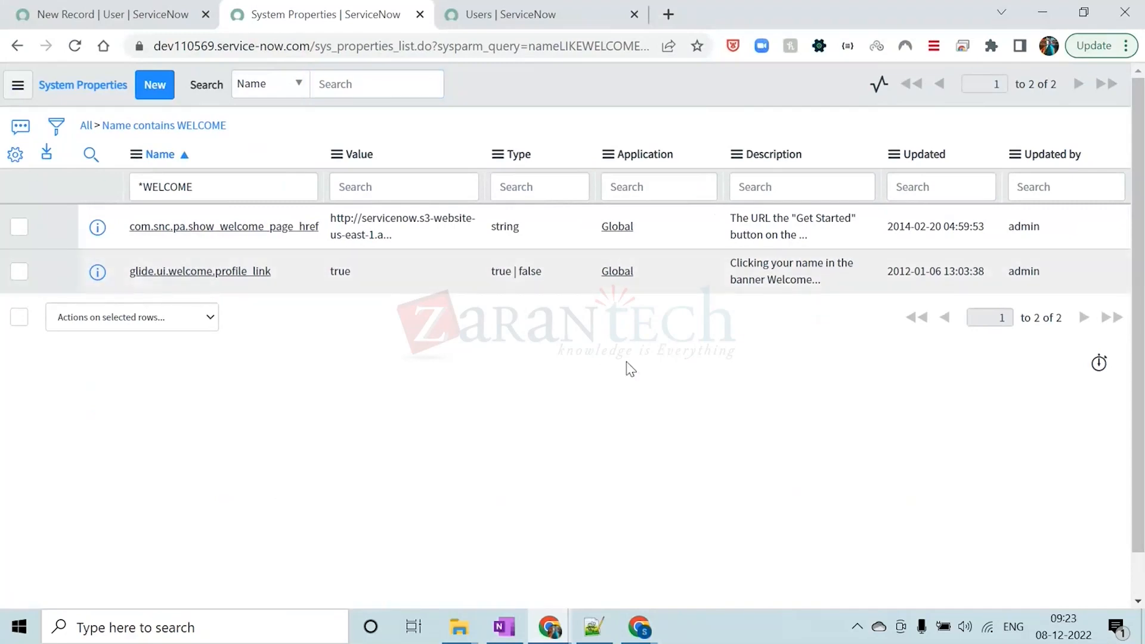
Open the glide.ui.welcome.profile_link property record in a separate tab
left_click_drag(274, 272, 130, 271)
left_click(331, 411)
left_click(193, 272, "ctrl")
left_click(525, 14)
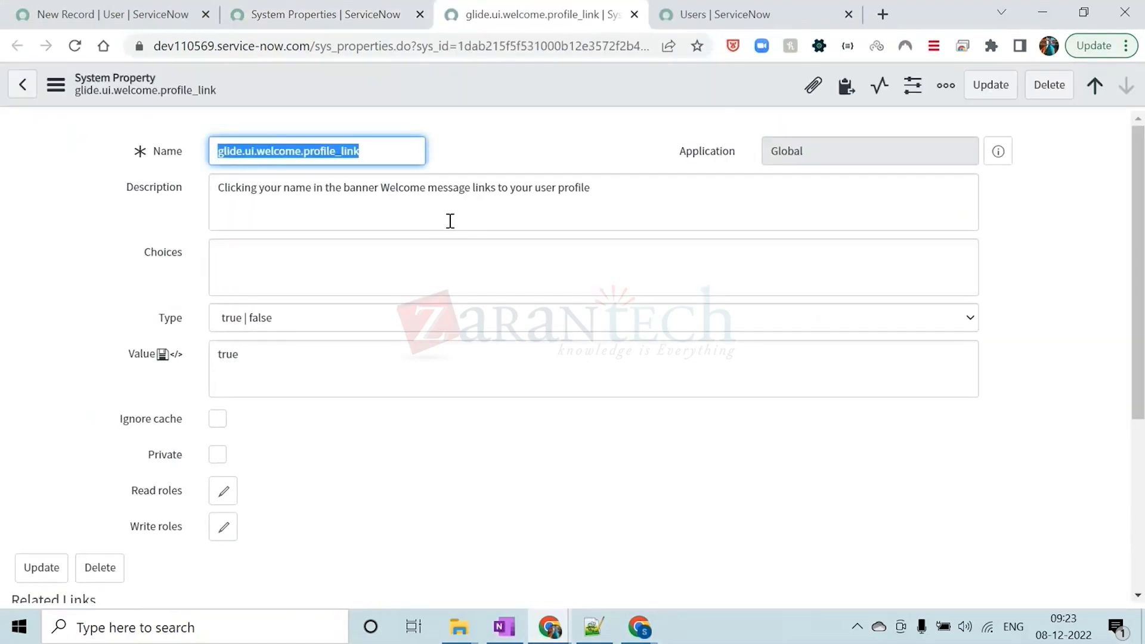
Examine the type, description and value of the glide.ui.welcome.profile_link property
double_click(171, 318)
left_click(412, 435)
left_click_drag(334, 189, 601, 194)
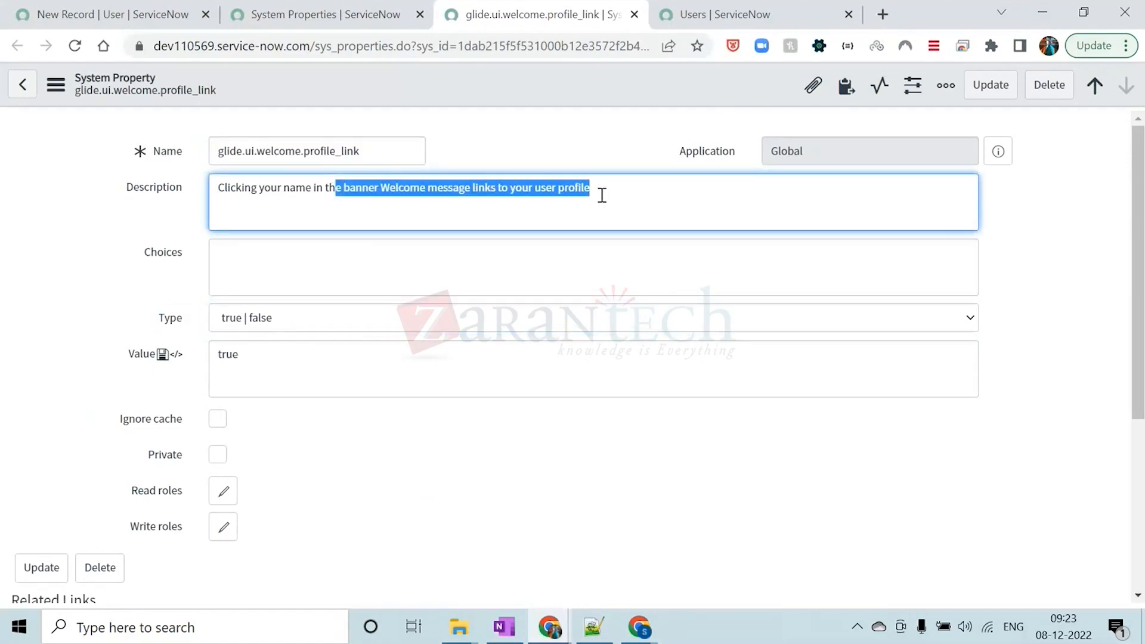
left_click(508, 109)
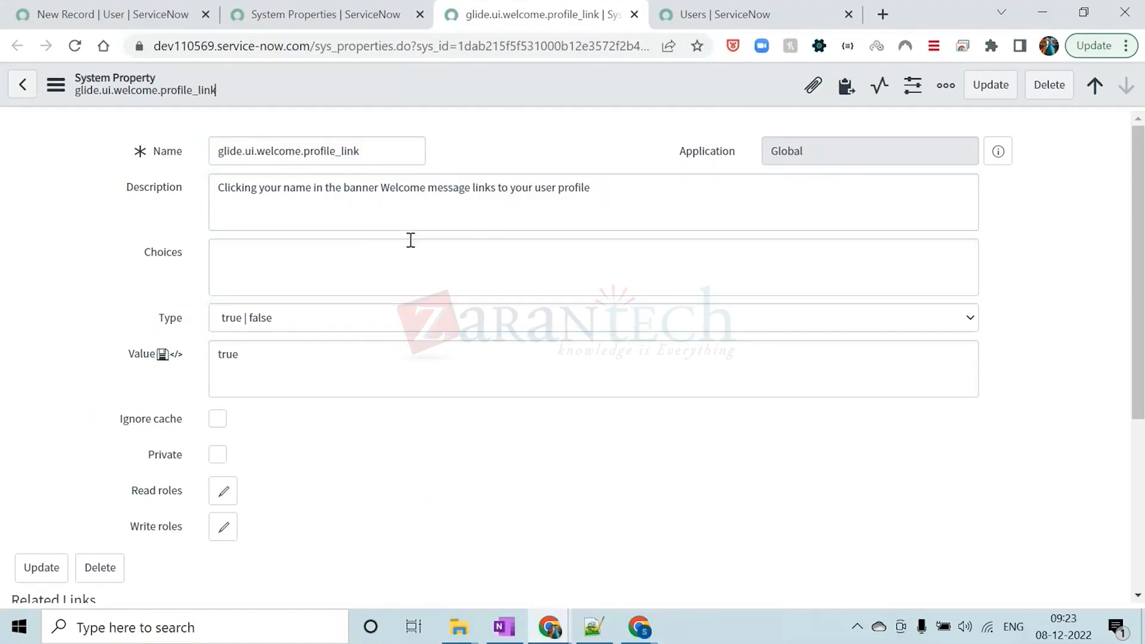
left_click_drag(222, 188, 592, 187)
left_click(517, 118)
double_click(230, 353)
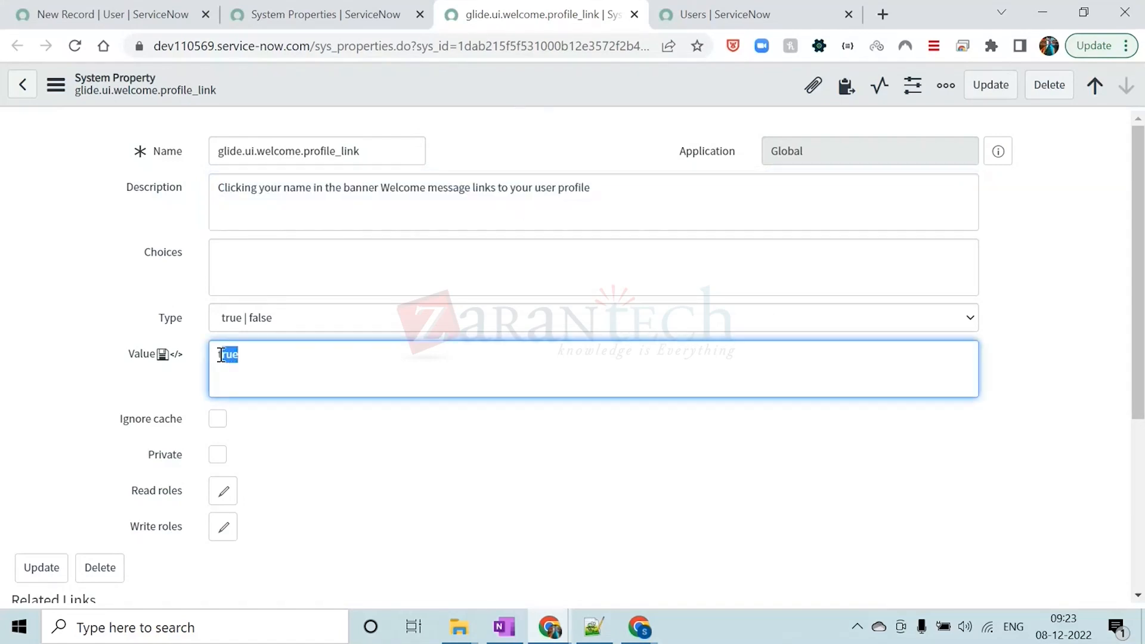
left_click(24, 269)
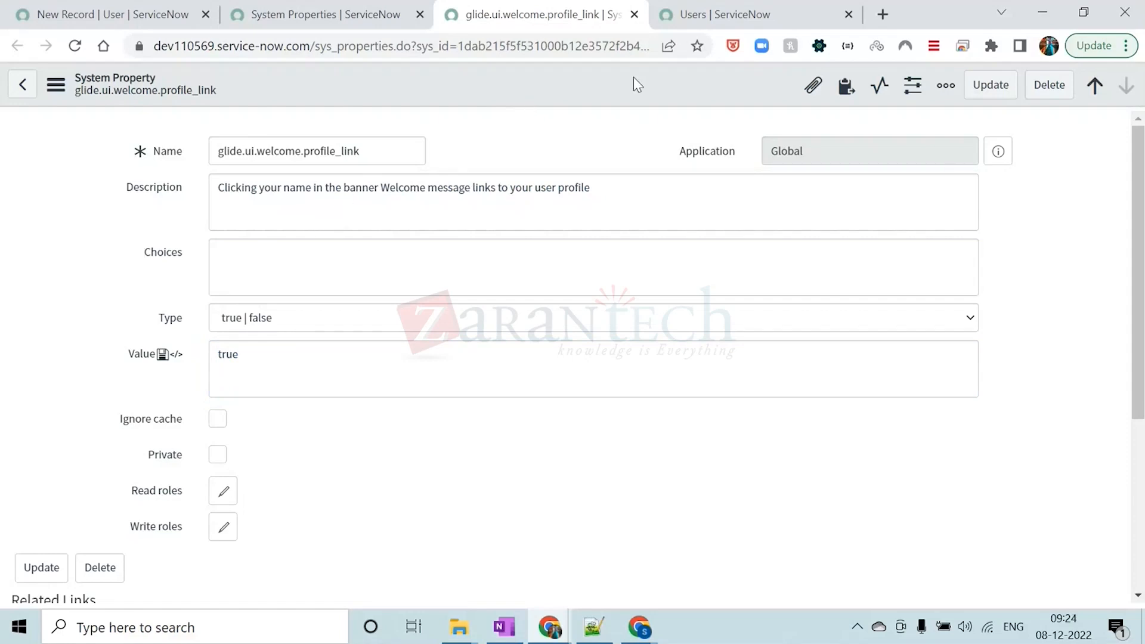
Return to the main ServiceNow page and open the profile of the logged-in System Administrator
left_click(691, 22)
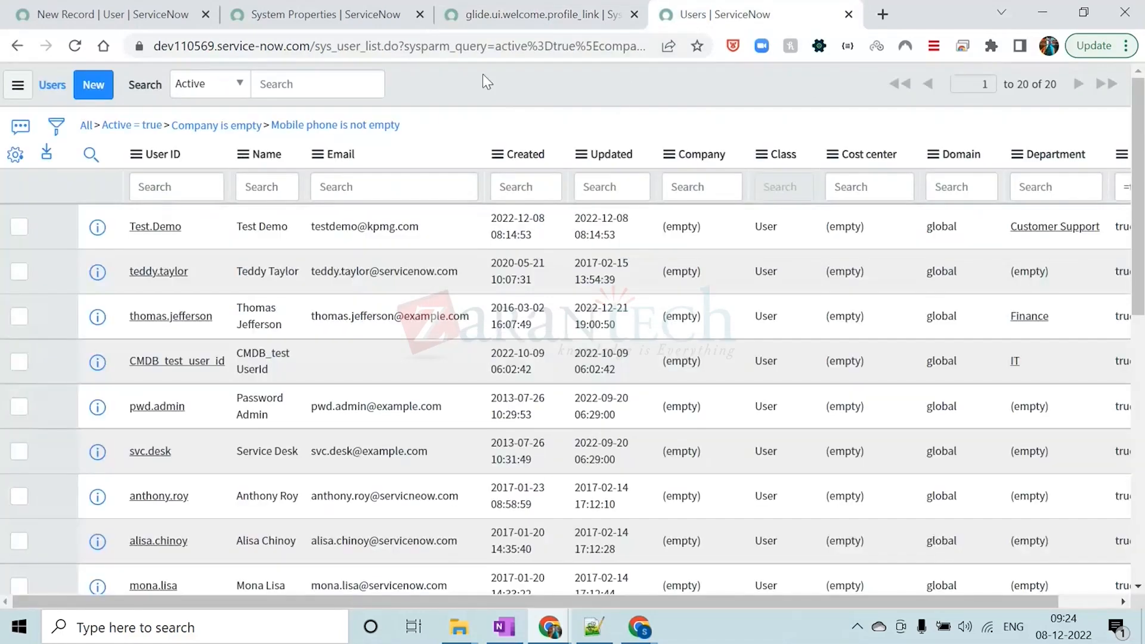
left_click(312, 8)
left_click(150, 8)
left_click(941, 90)
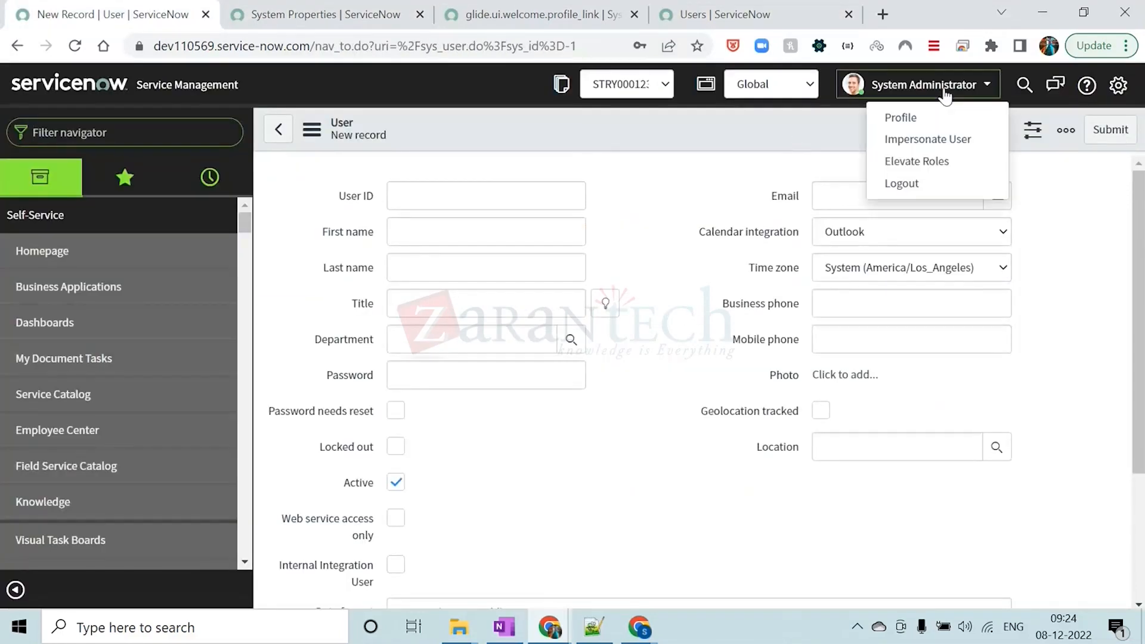
left_click(912, 122)
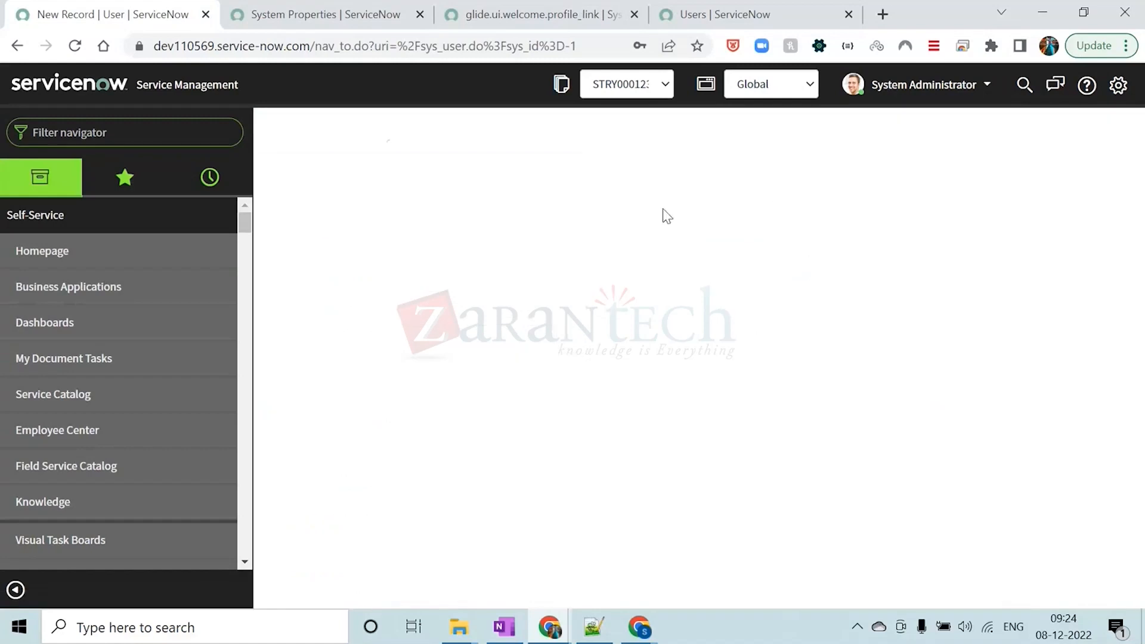
left_click(666, 237)
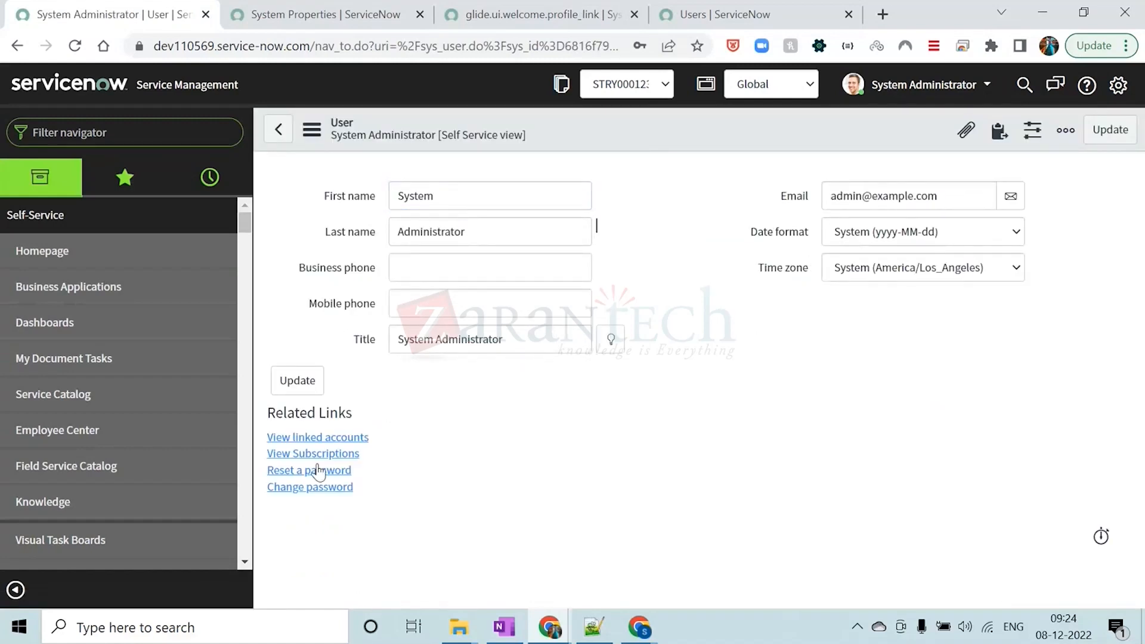
left_click(666, 277)
double_click(421, 197)
double_click(429, 233)
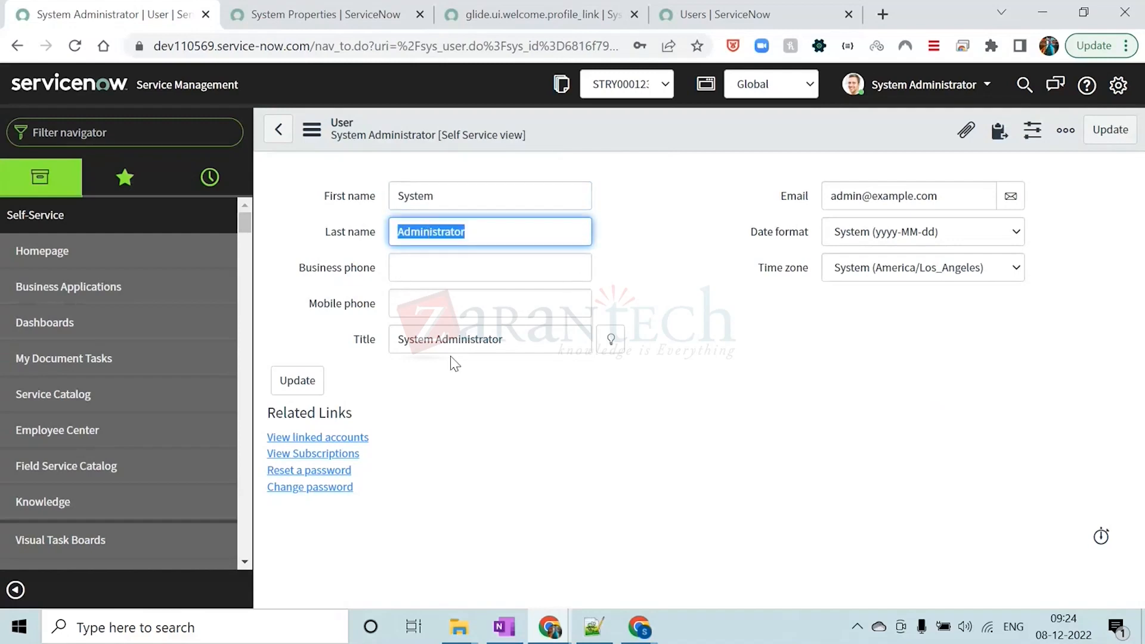
double_click(441, 340)
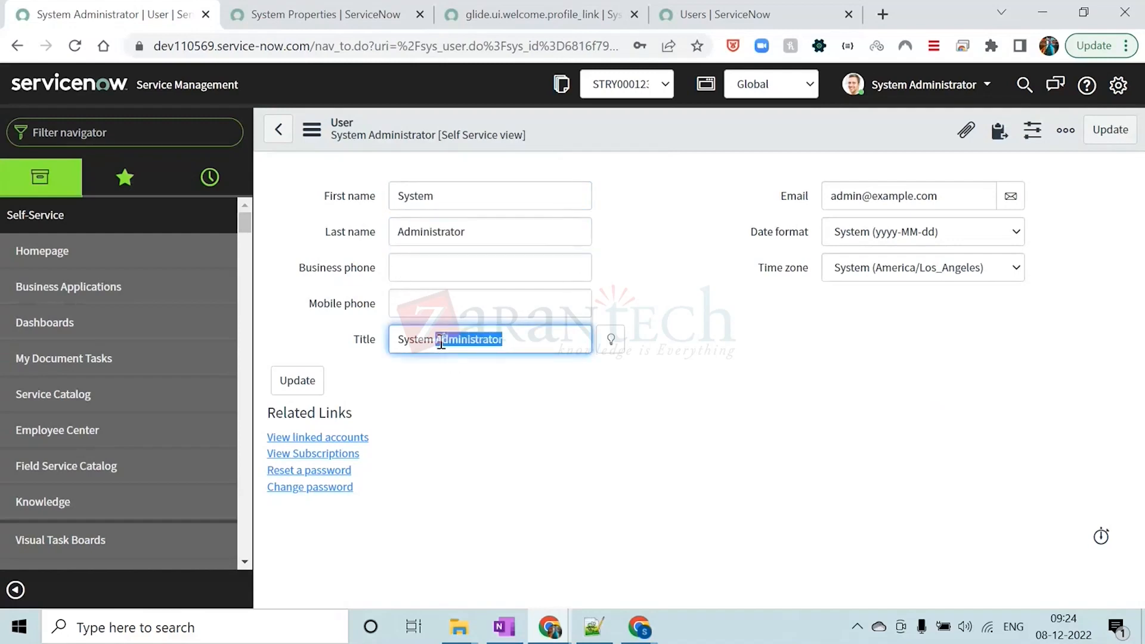
Check the profile's email, switch the System Administrator user form to the Default view and look through its fields
triple_click(914, 191)
left_click(660, 191)
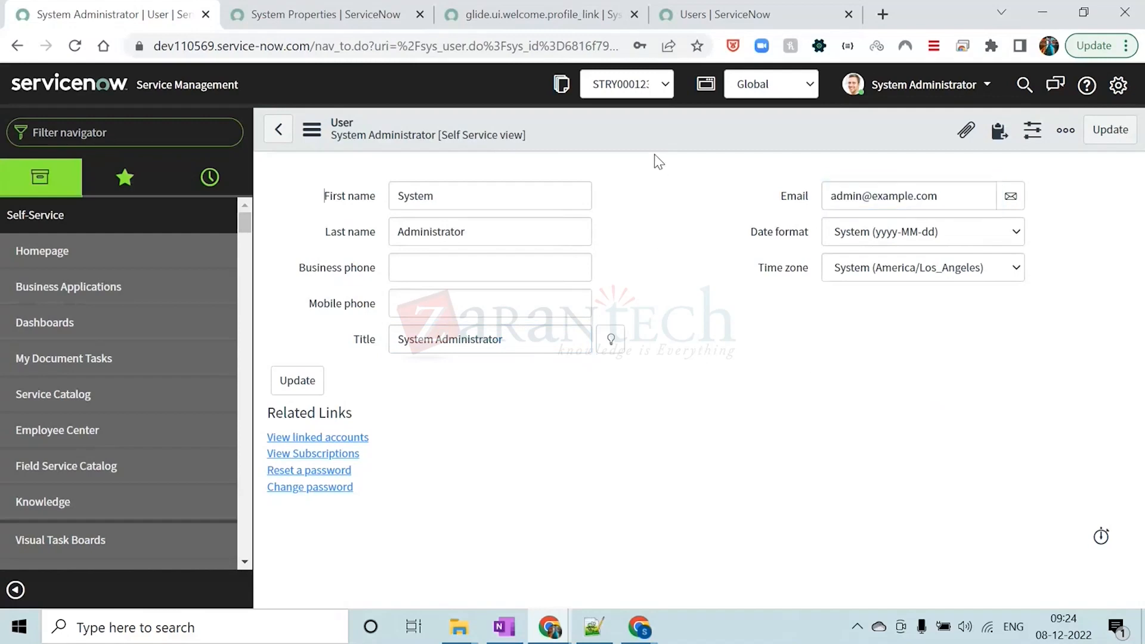
left_click(311, 129)
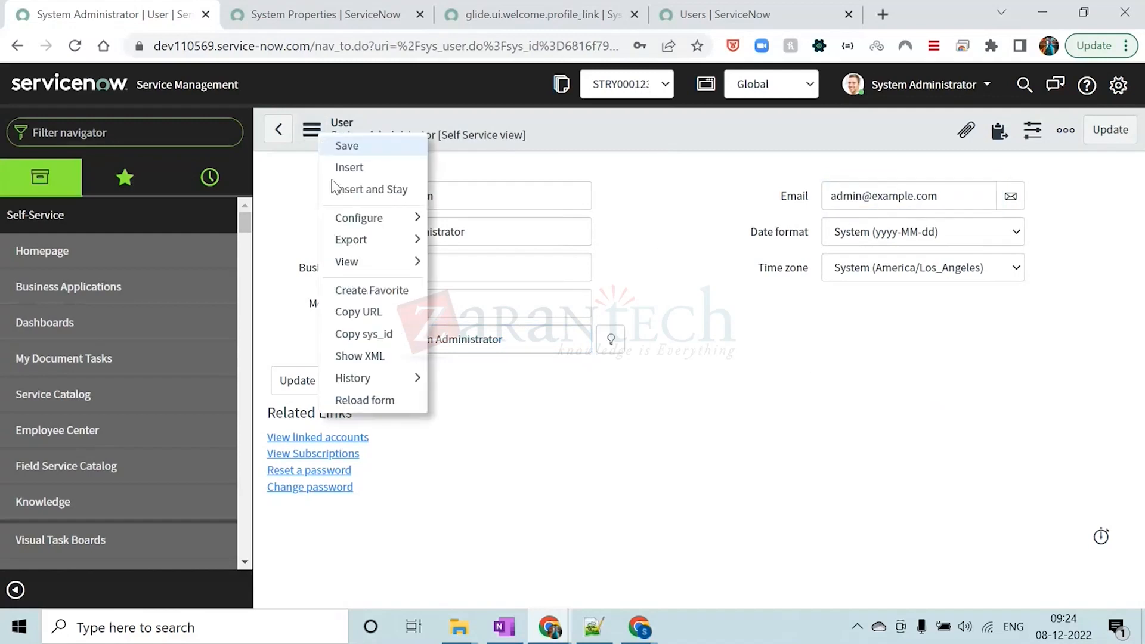
mouse_move(375, 262)
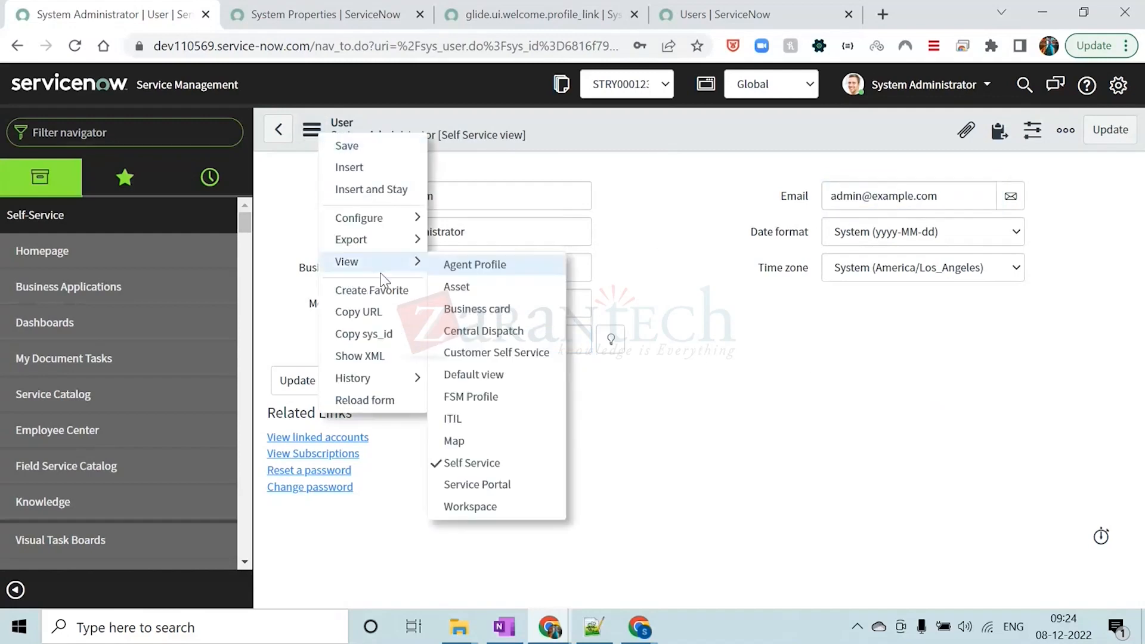
left_click(496, 372)
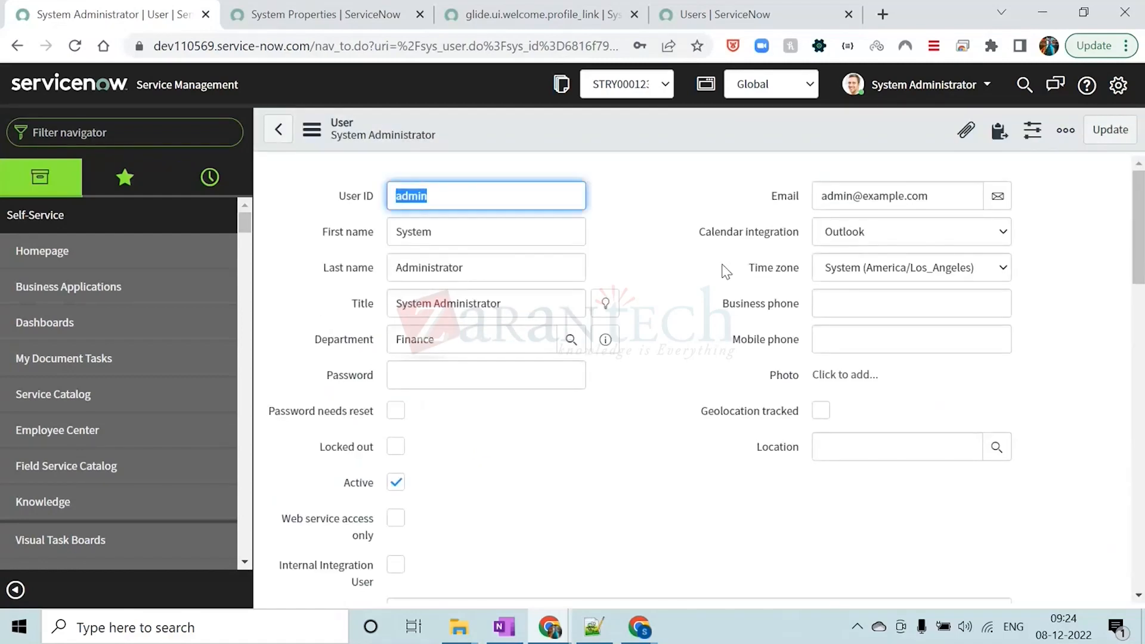
scroll(656, 187, "down", 8)
scroll(656, 187, "up", 8)
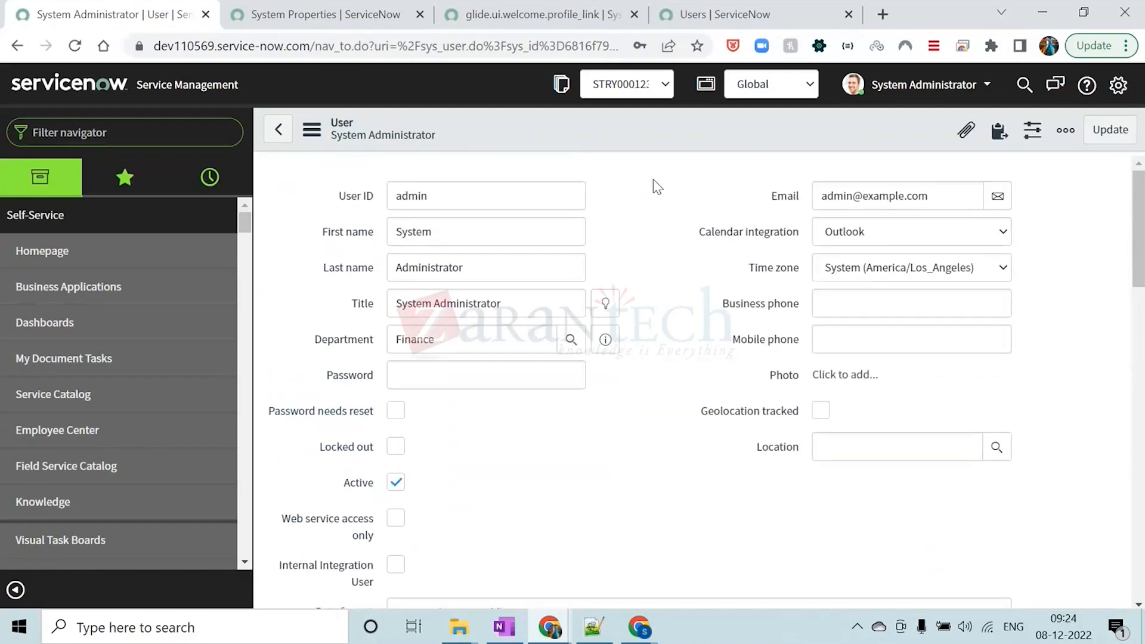
scroll(657, 187, "down", 15)
scroll(657, 187, "up", 15)
left_click(891, 89)
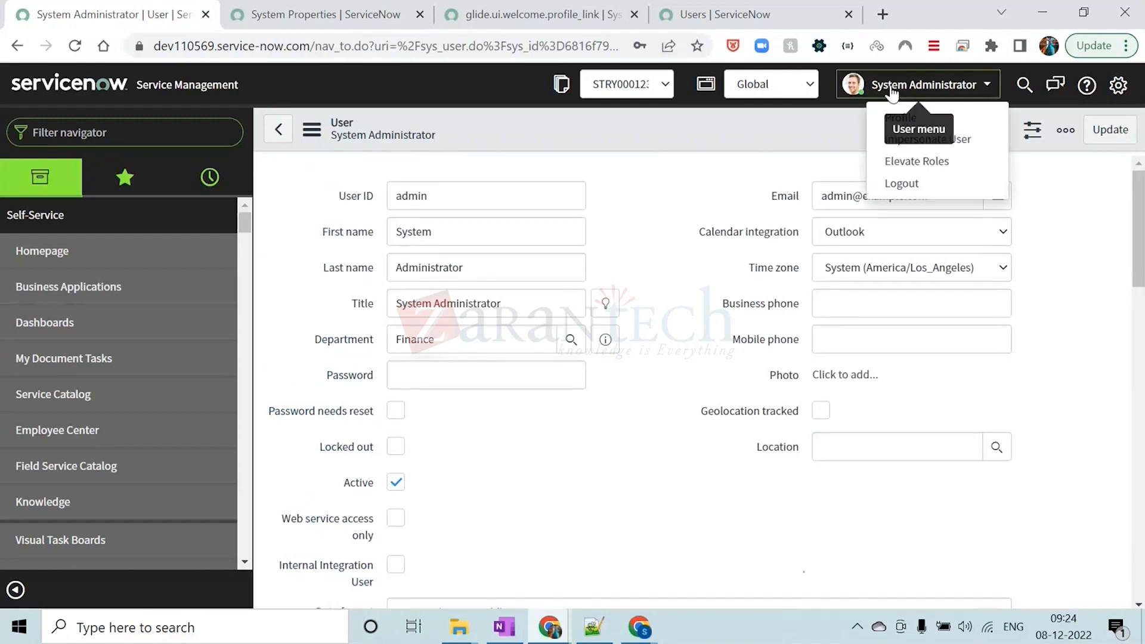
left_click(902, 118)
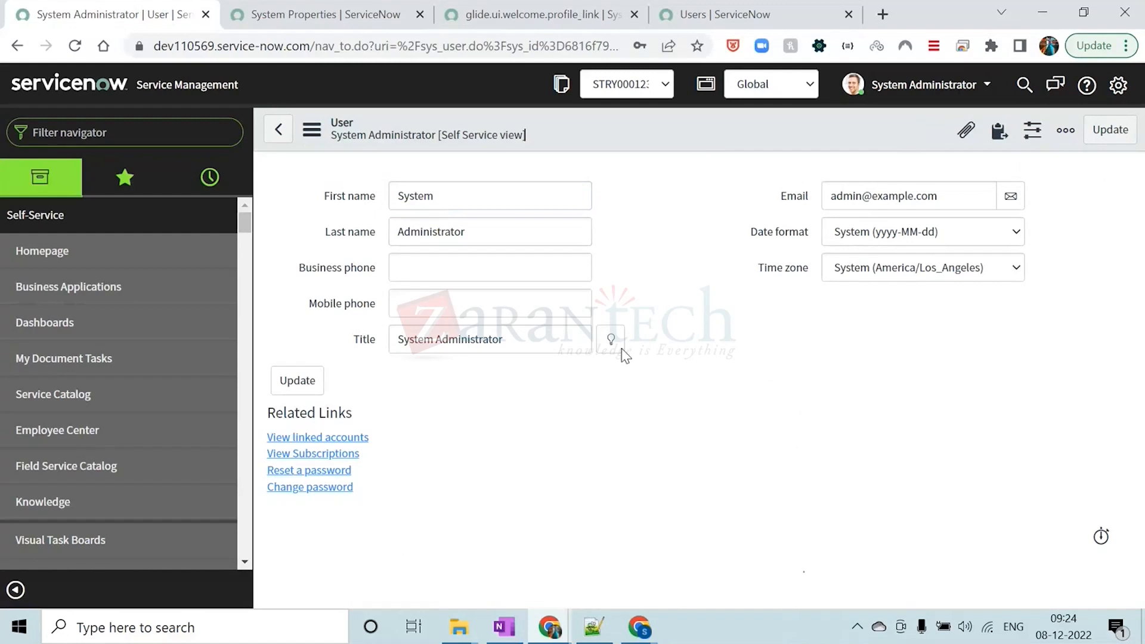
left_click_drag(430, 198, 403, 197)
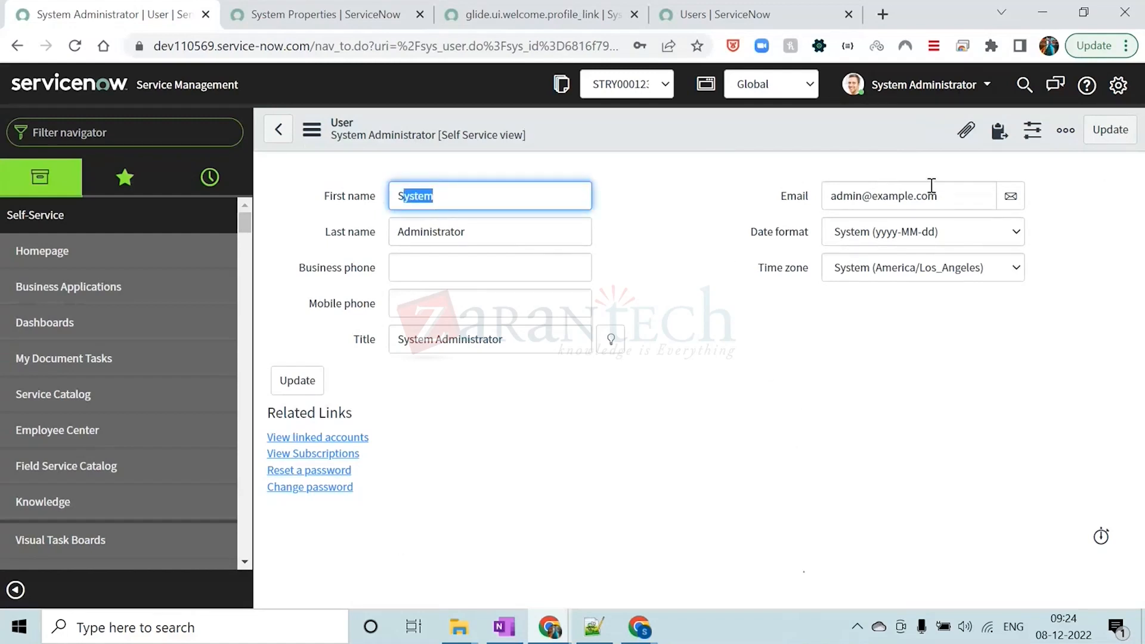
left_click(677, 148)
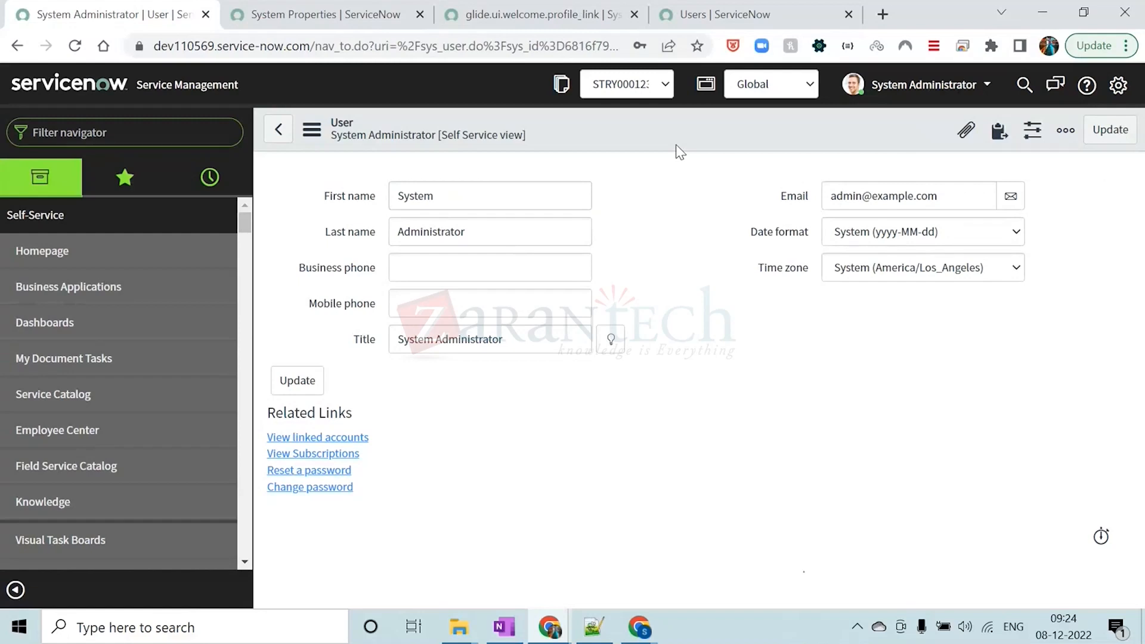
Display the reopened profile in the Default view and look through its Roles related list
left_click(307, 127)
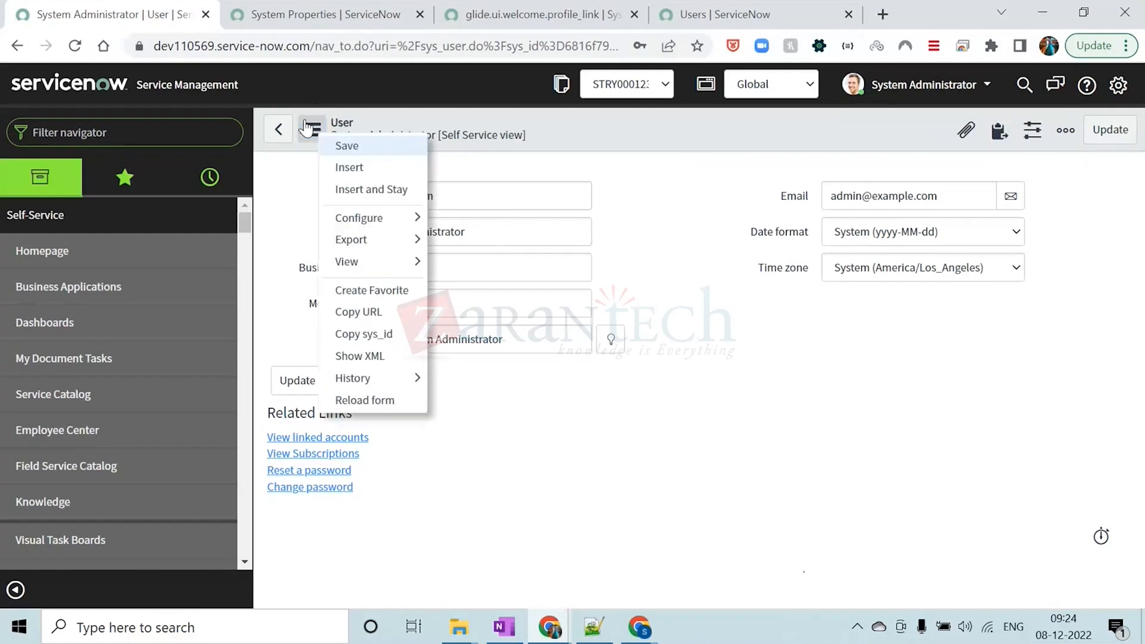
mouse_move(372, 262)
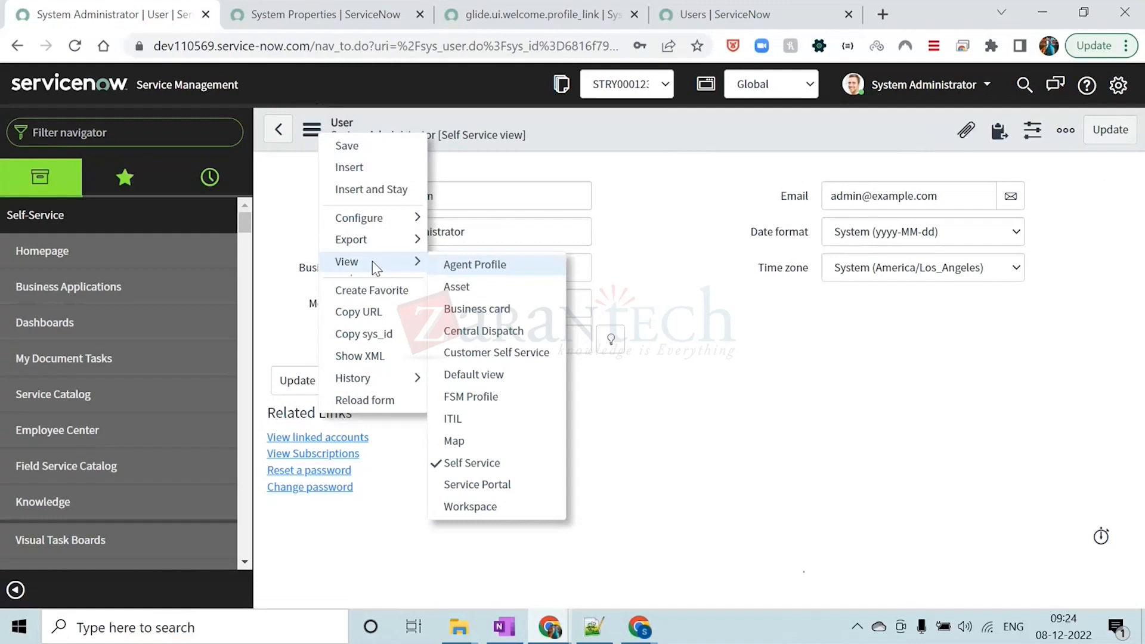
left_click(479, 376)
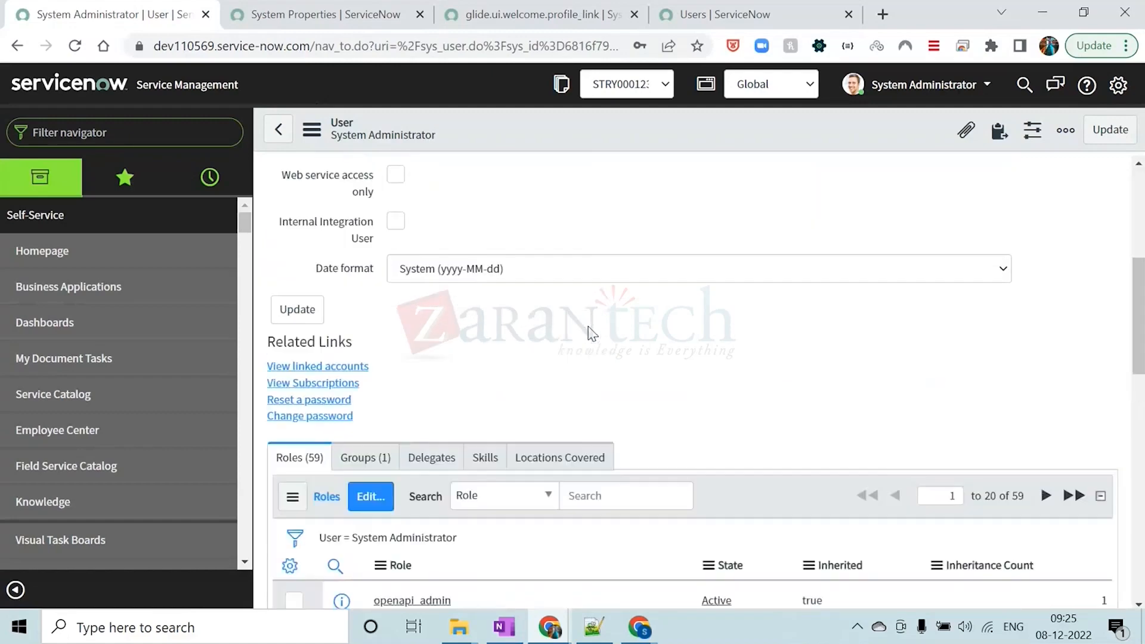
scroll(588, 327, "down", 12)
scroll(588, 327, "up", 5)
scroll(588, 407, "down", 6)
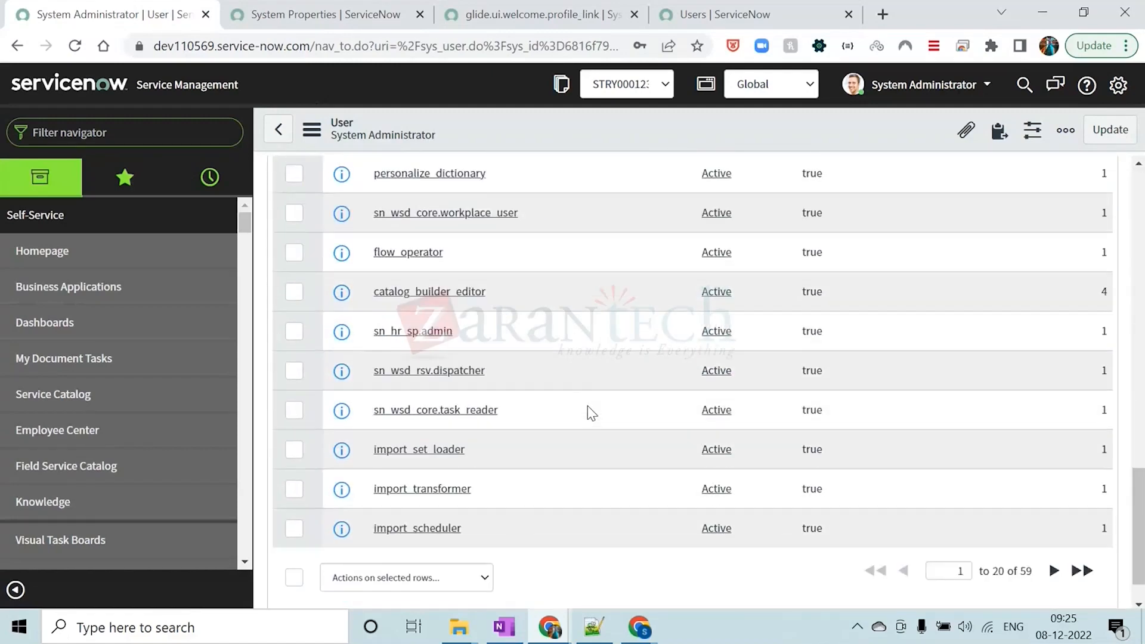
scroll(588, 407, "up", 12)
Show the Groups related list of the System Administrator and review the user's group membership
left_click(392, 396)
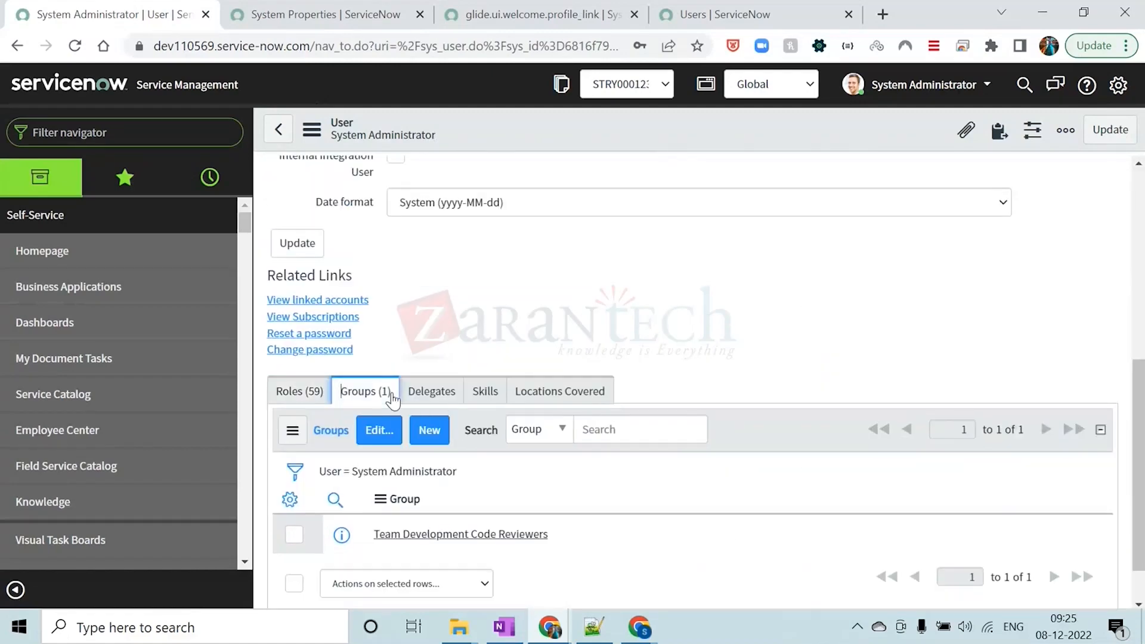
scroll(565, 295, "down", 1)
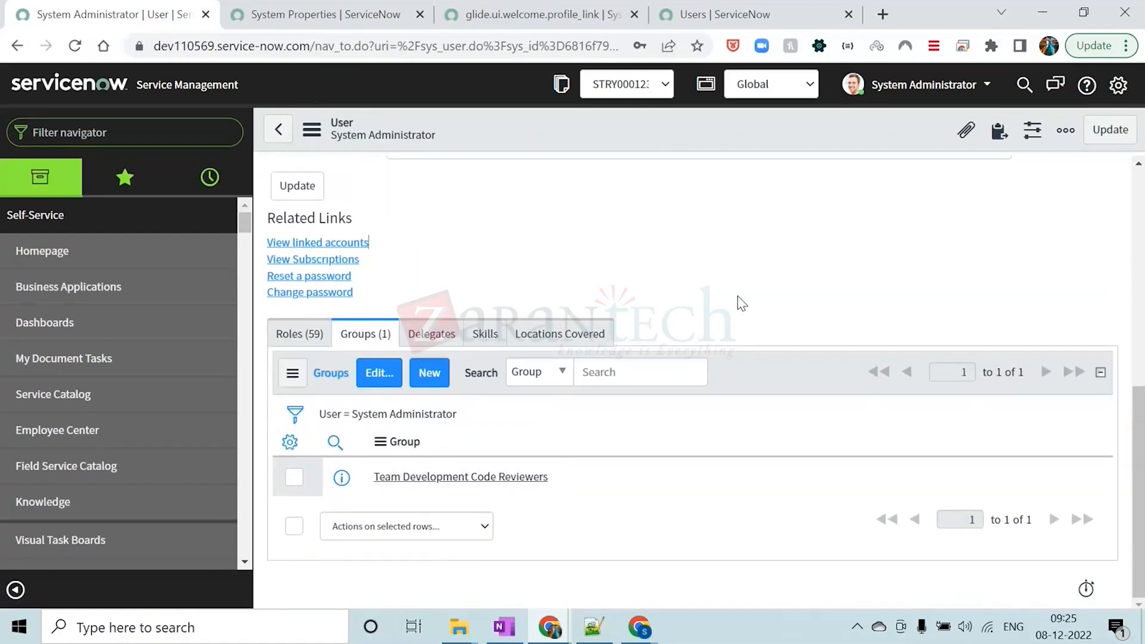
scroll(738, 287, "up", 10)
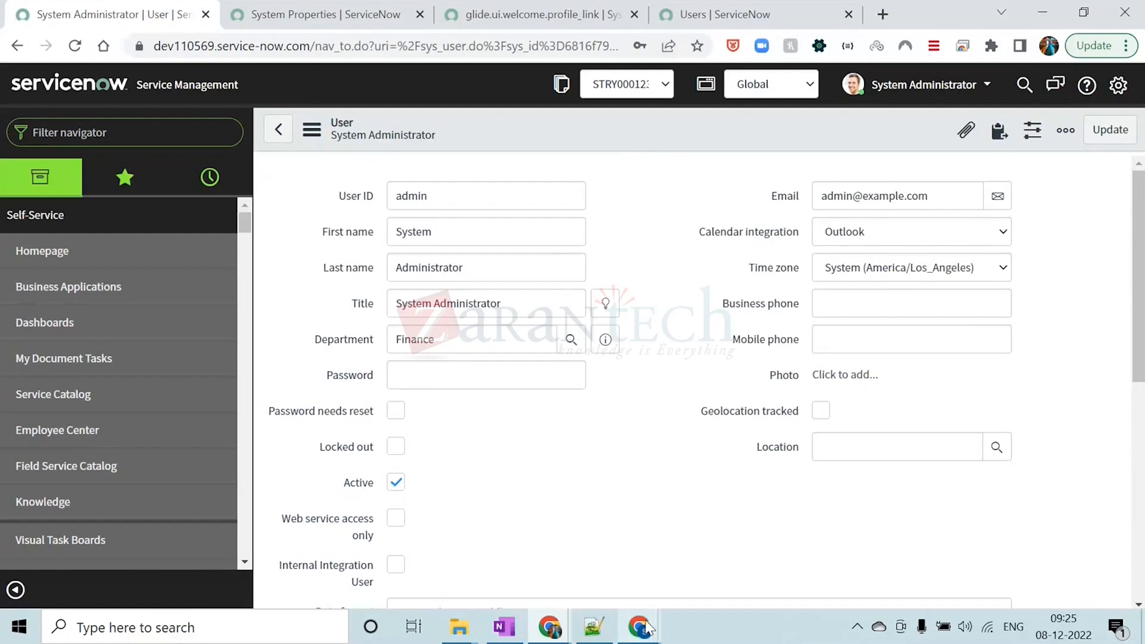
Switch to the Module 2 - Topic 1 training PDF in Chrome and read the Enable Auto Processing of a Request procedure
mouse_move(647, 627)
left_click(538, 550)
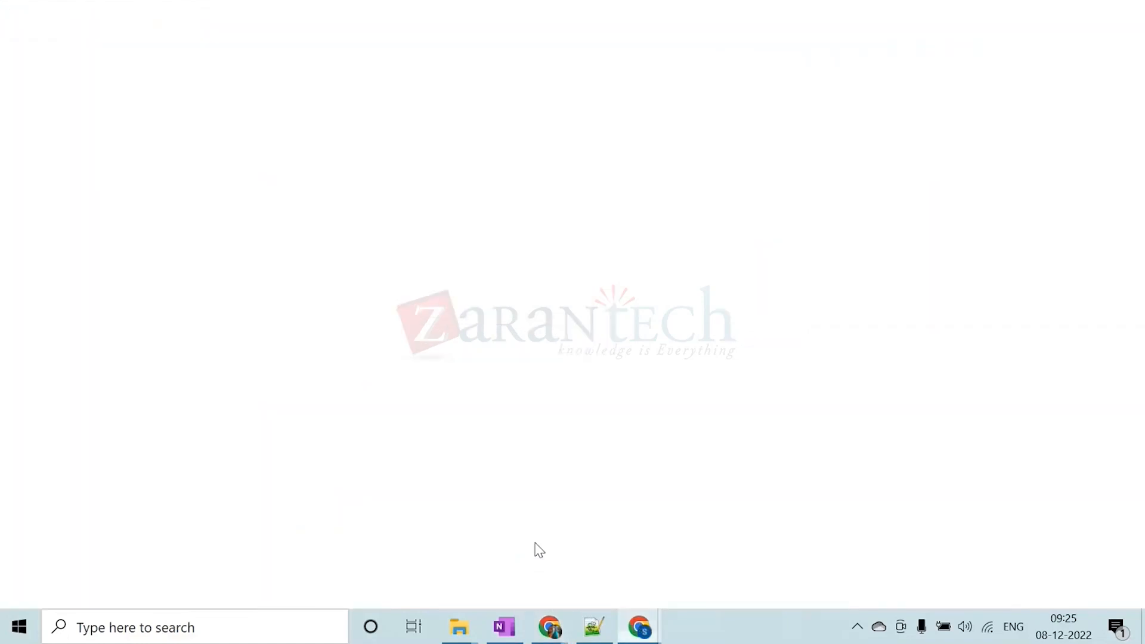
scroll(551, 352, "down", 6)
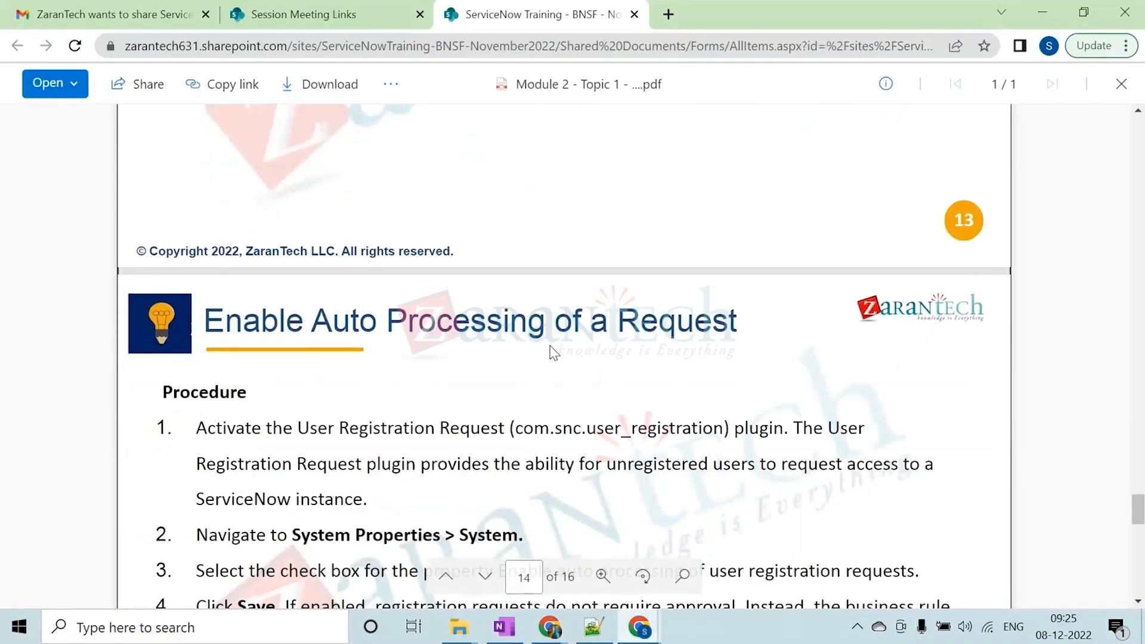
scroll(551, 346, "up", 3)
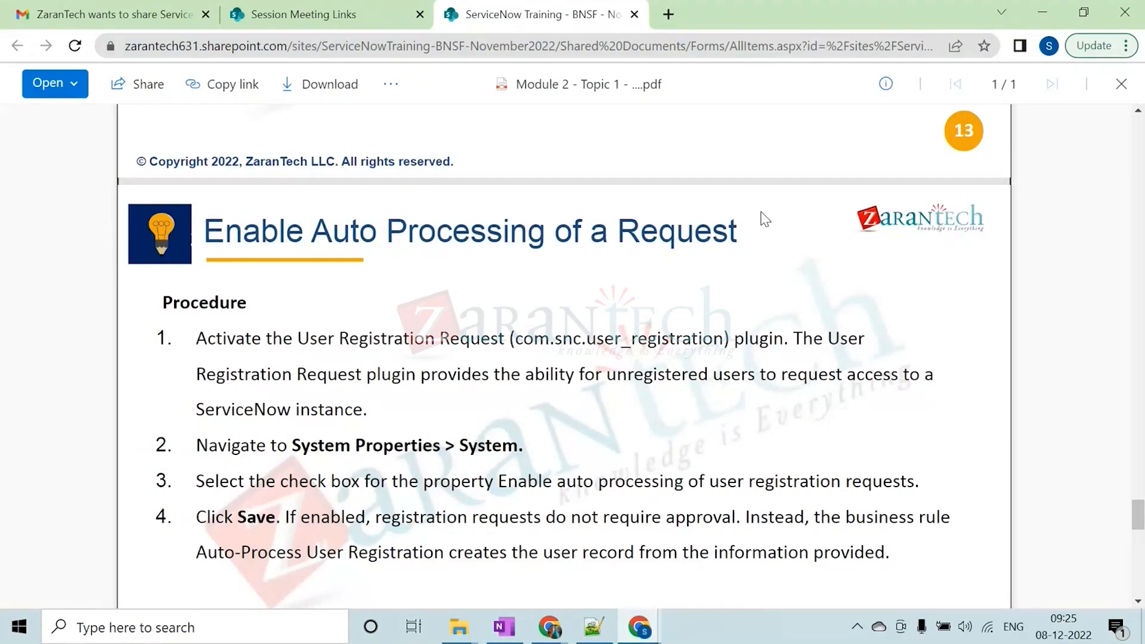
scroll(765, 219, "down", 3)
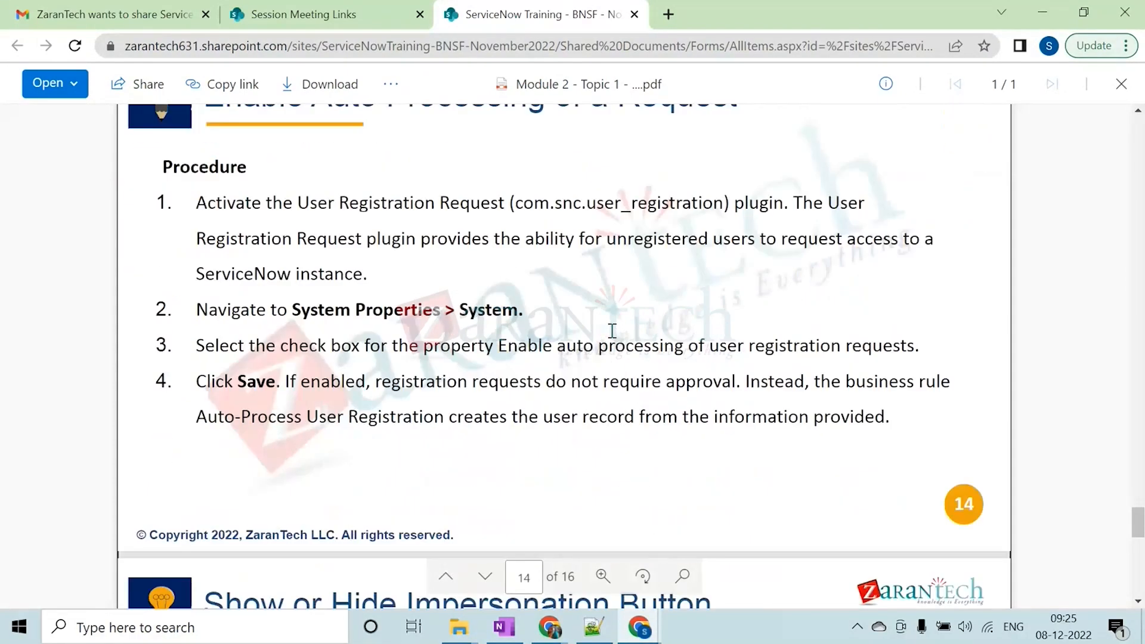
mouse_move(639, 629)
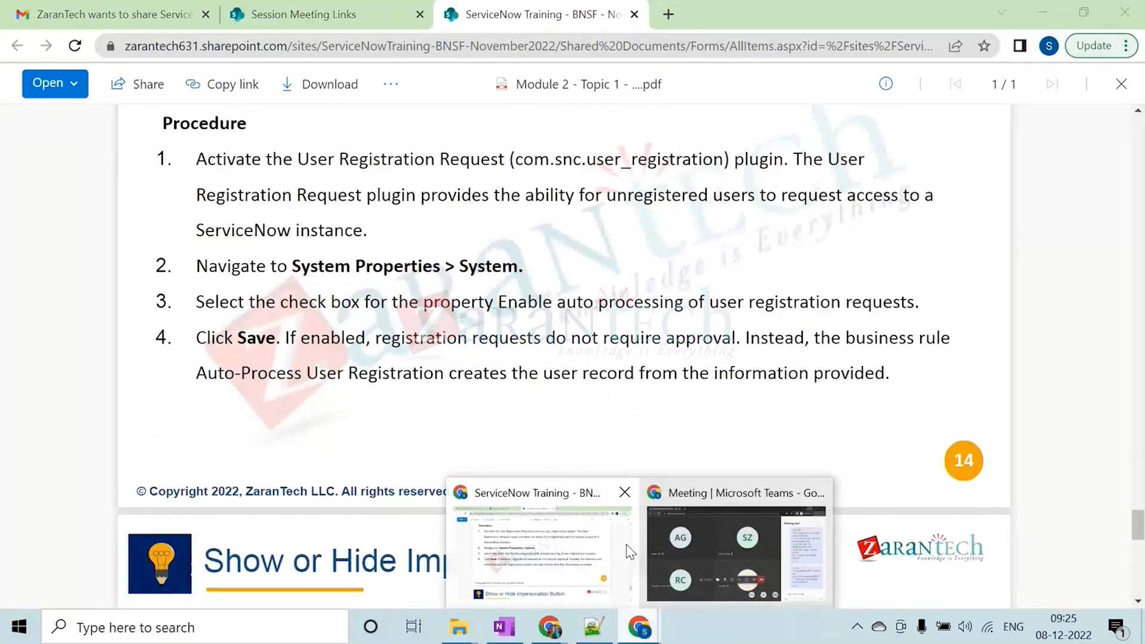
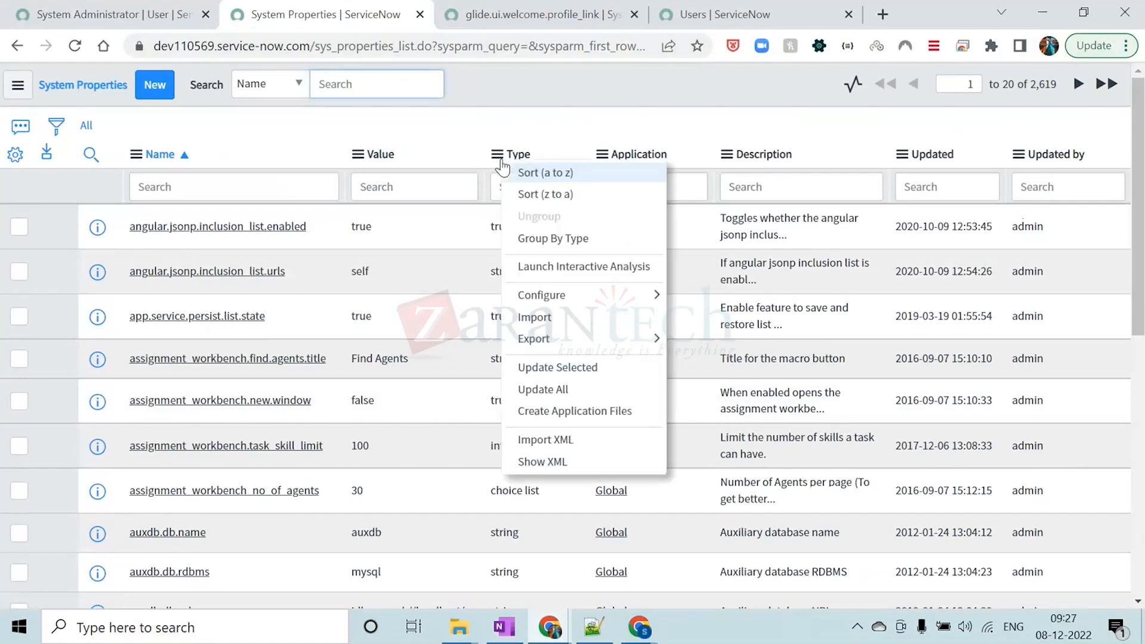
Group the system properties by type and open change.conflict.execution.log from the choice list group in a new browser tab
left_click(560, 242)
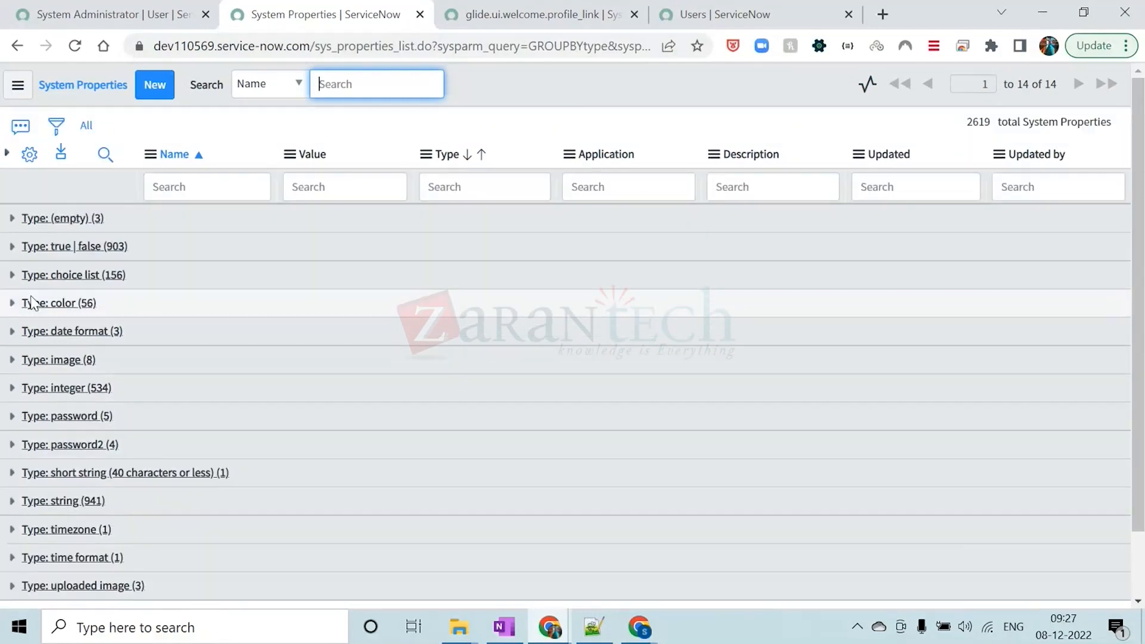
left_click(11, 275)
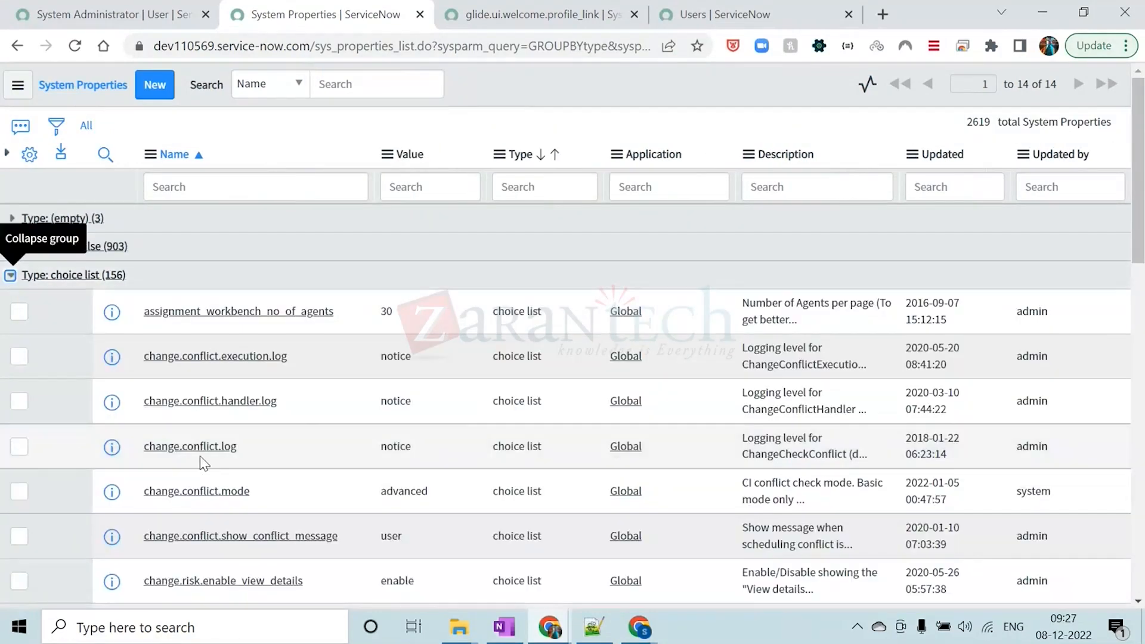
middle_click(254, 359)
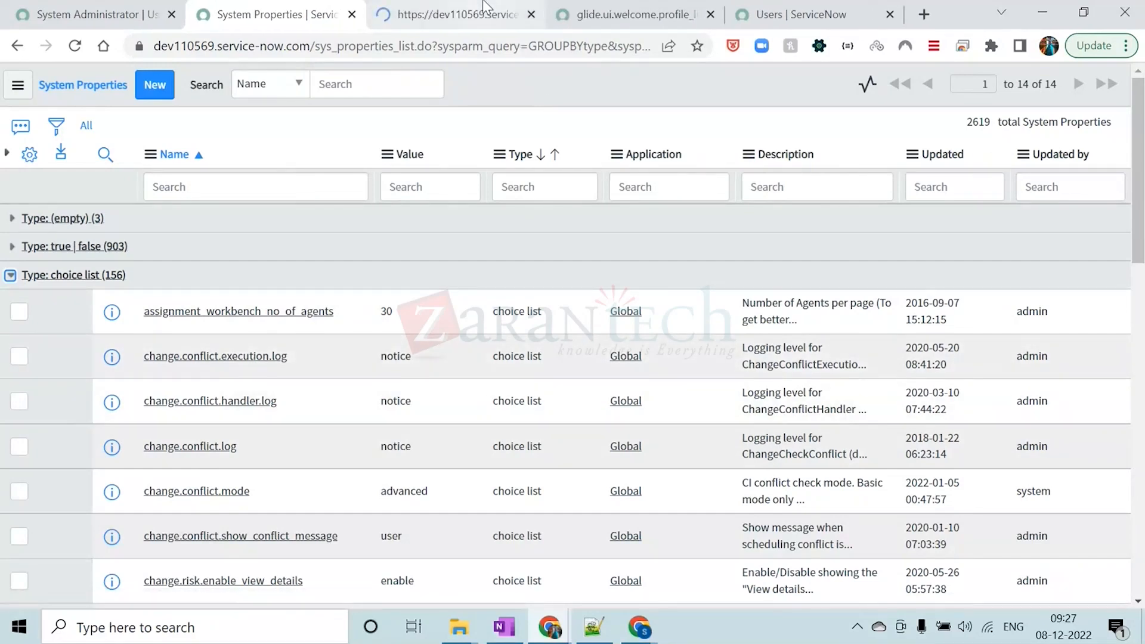
left_click(485, 6)
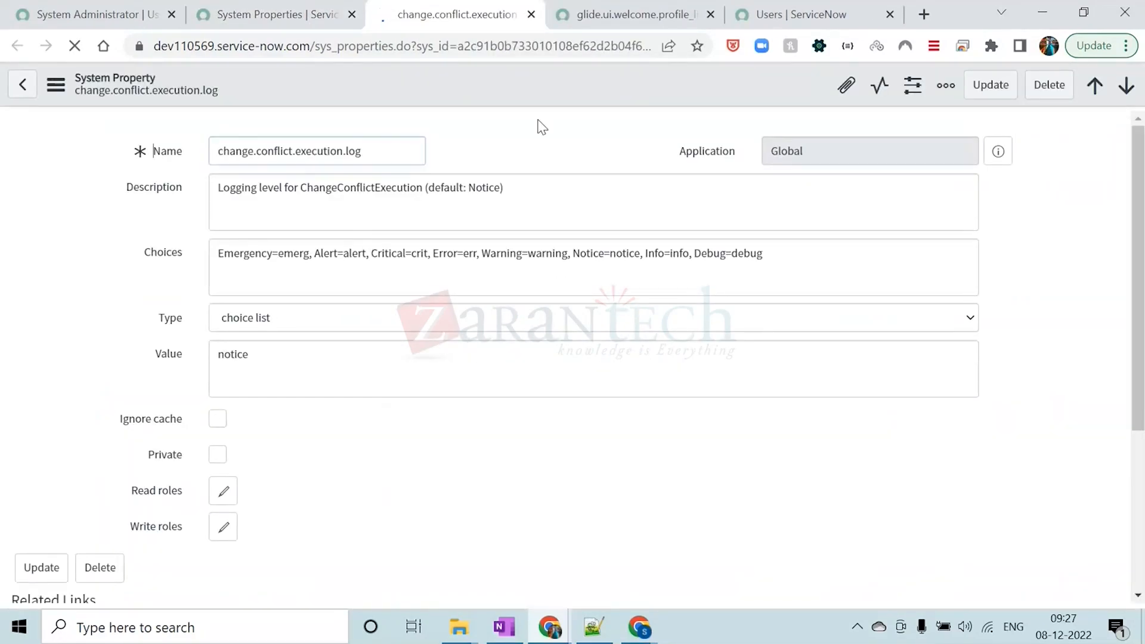
Examine the property's value and its list of choices, highlighting the choices from Emergency through Warning
double_click(234, 354)
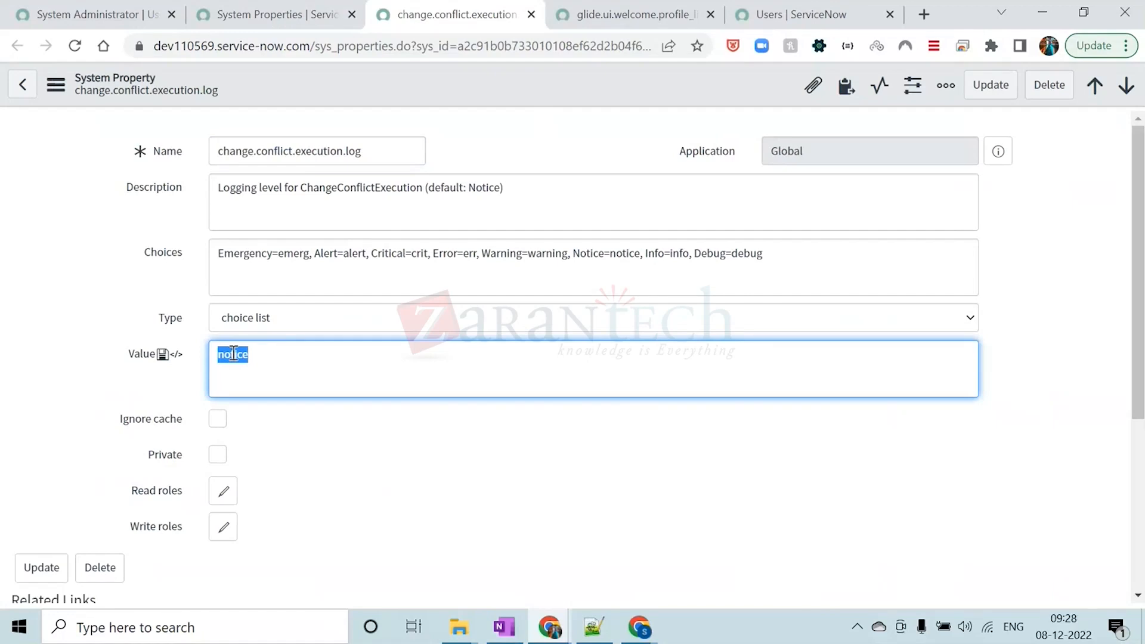
left_click(238, 257)
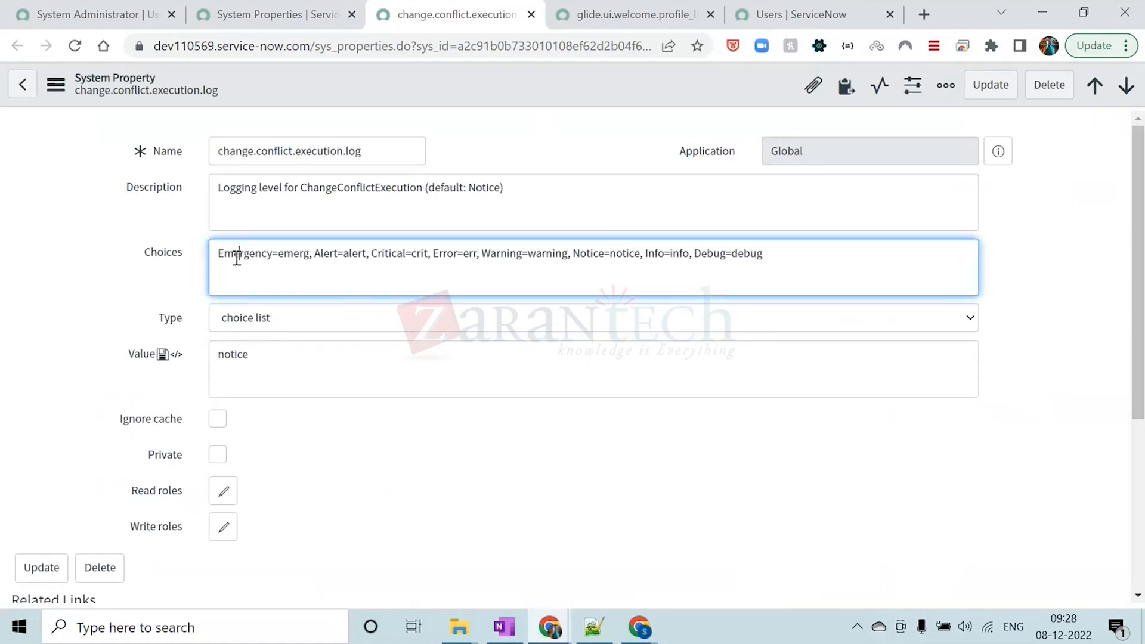
left_click_drag(219, 255, 569, 253)
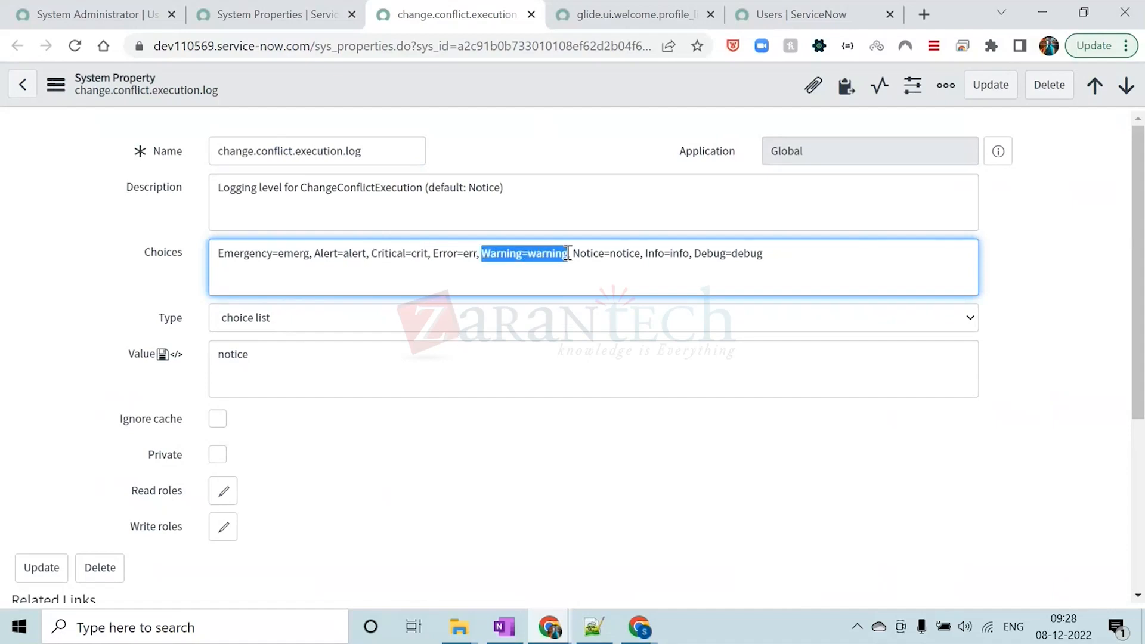
left_click(561, 136)
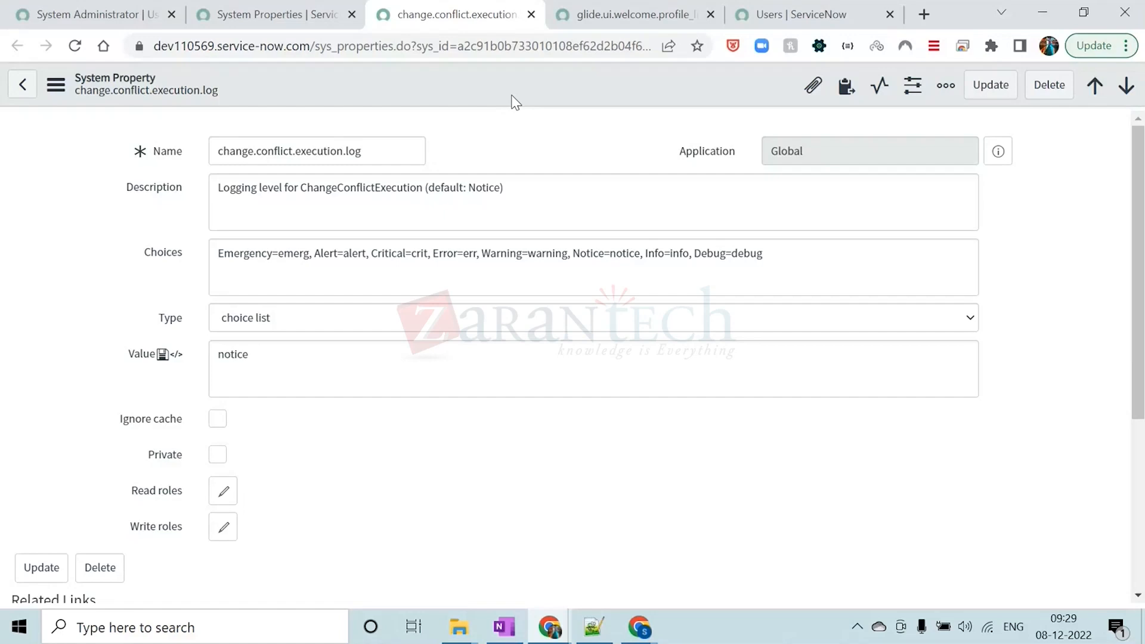
Switch to Notepad++ and look through the loginportalprj files logout.php and login.php, ending on registration.php
left_click(593, 626)
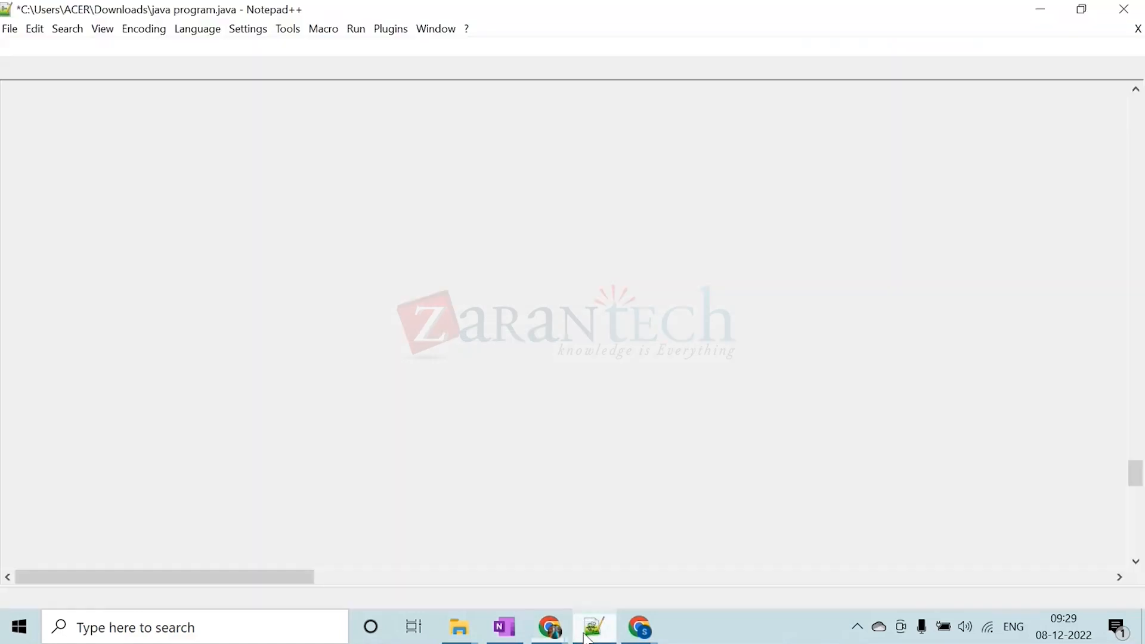
scroll(394, 149, "up", 8)
scroll(394, 150, "up", 3)
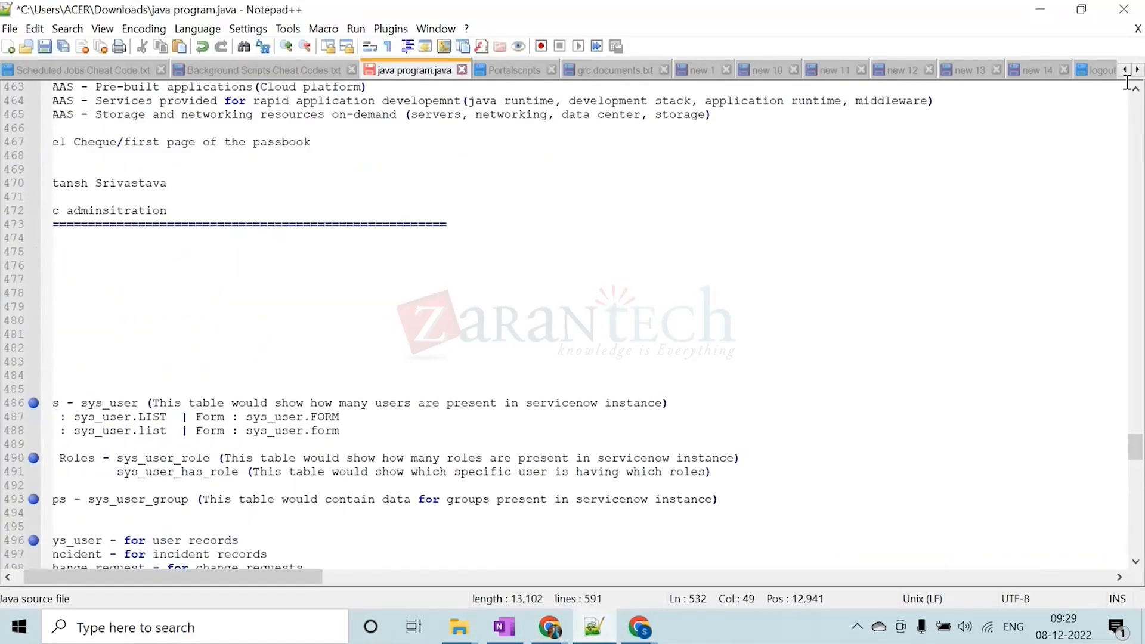
left_click(1137, 70)
left_click(1137, 70)
left_click(1137, 70)
left_click(1138, 70)
left_click(1138, 70)
left_click(1137, 70)
left_click(1137, 70)
left_click(1137, 70)
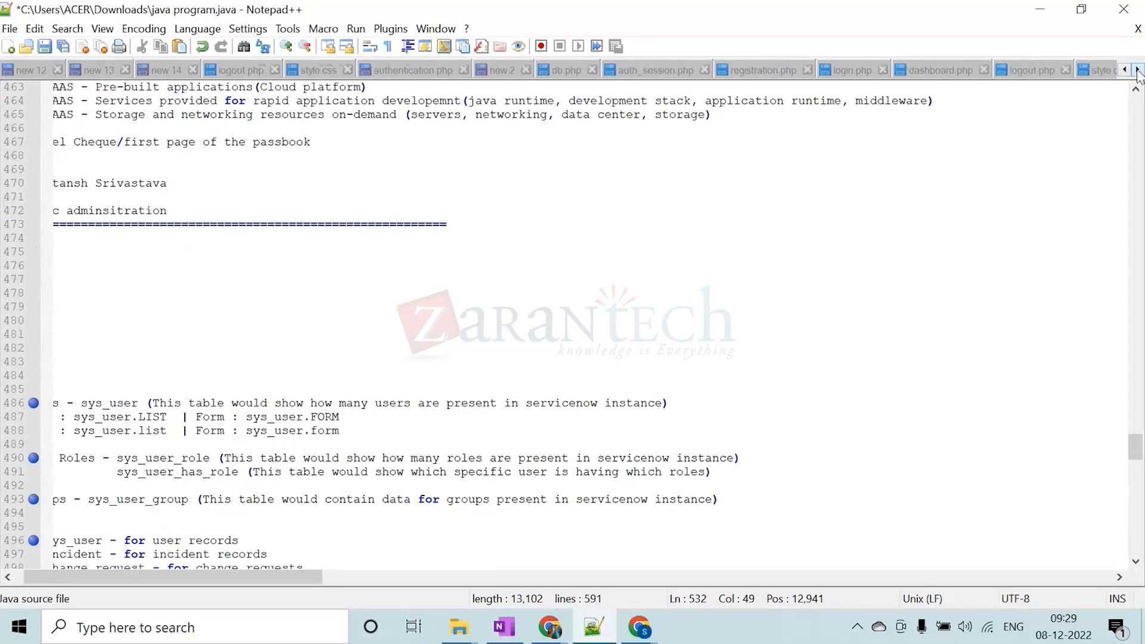
left_click(1137, 70)
left_click(1138, 69)
left_click(1137, 70)
left_click(828, 70)
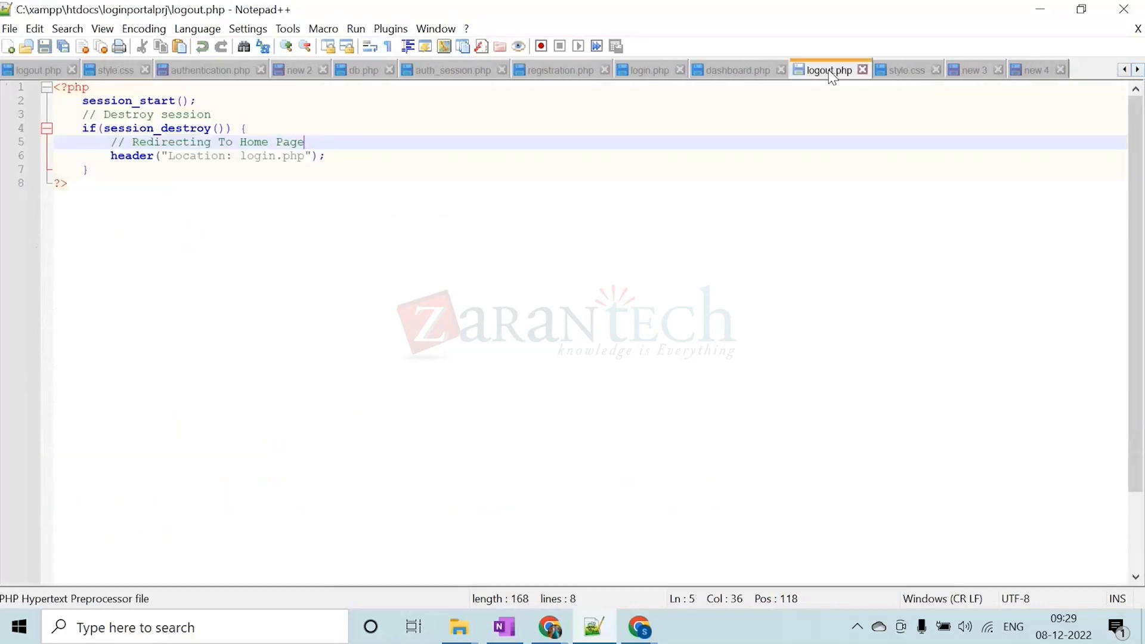
left_click(650, 71)
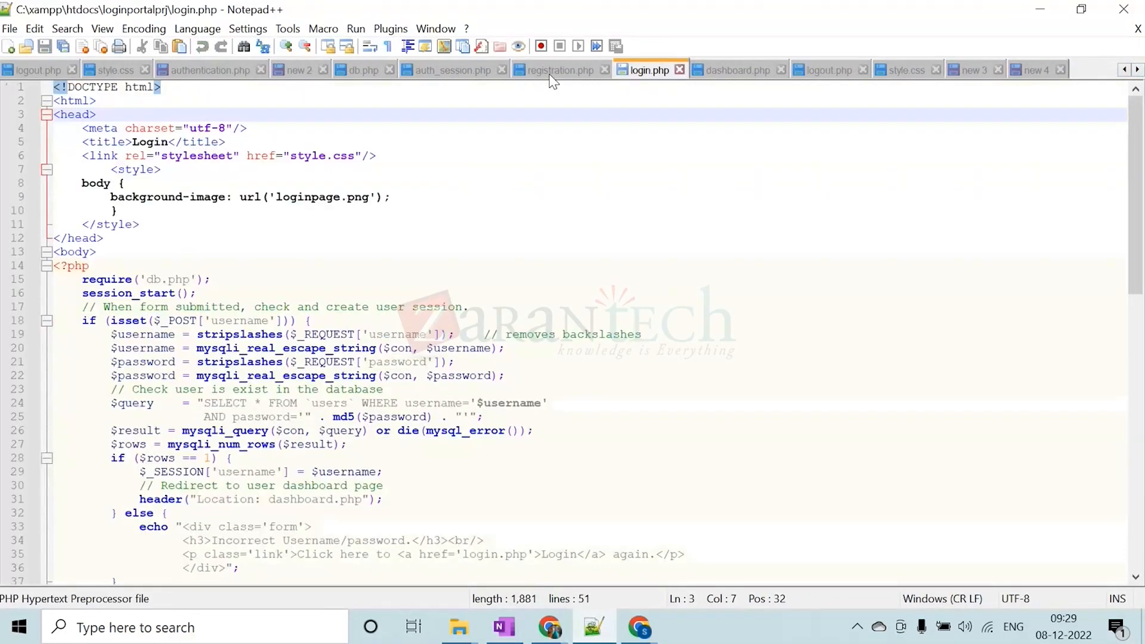
left_click(560, 70)
Examine the head section of registration.php, highlighting the rel="stylesheet" part of the link tag
left_click(198, 209)
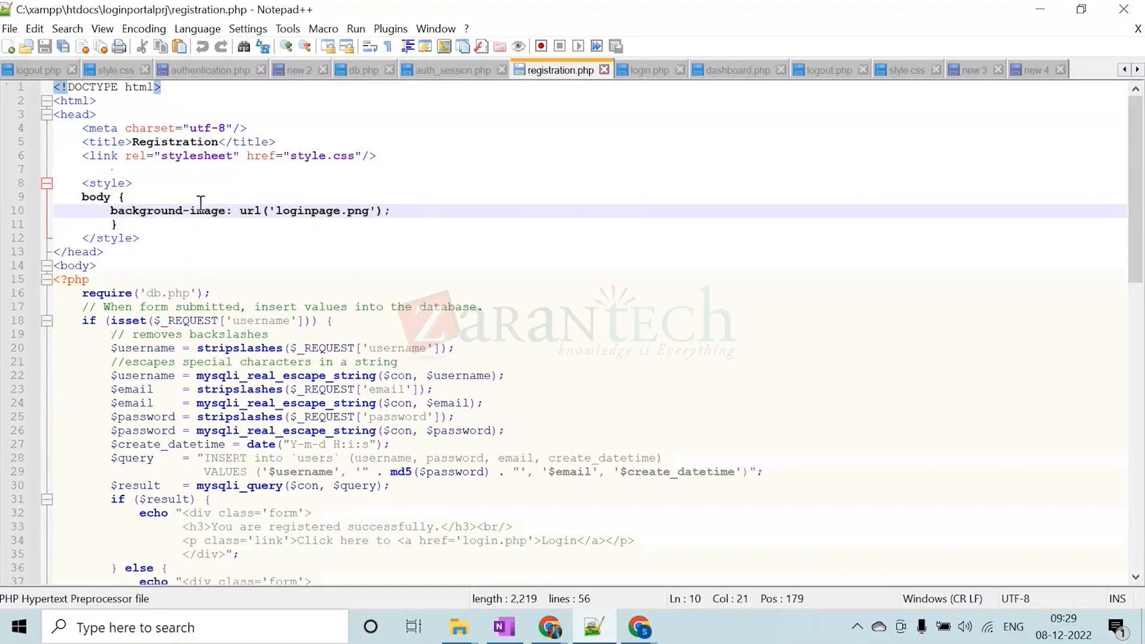
scroll(575, 309, "down", 14)
scroll(575, 309, "up", 14)
left_click(160, 155)
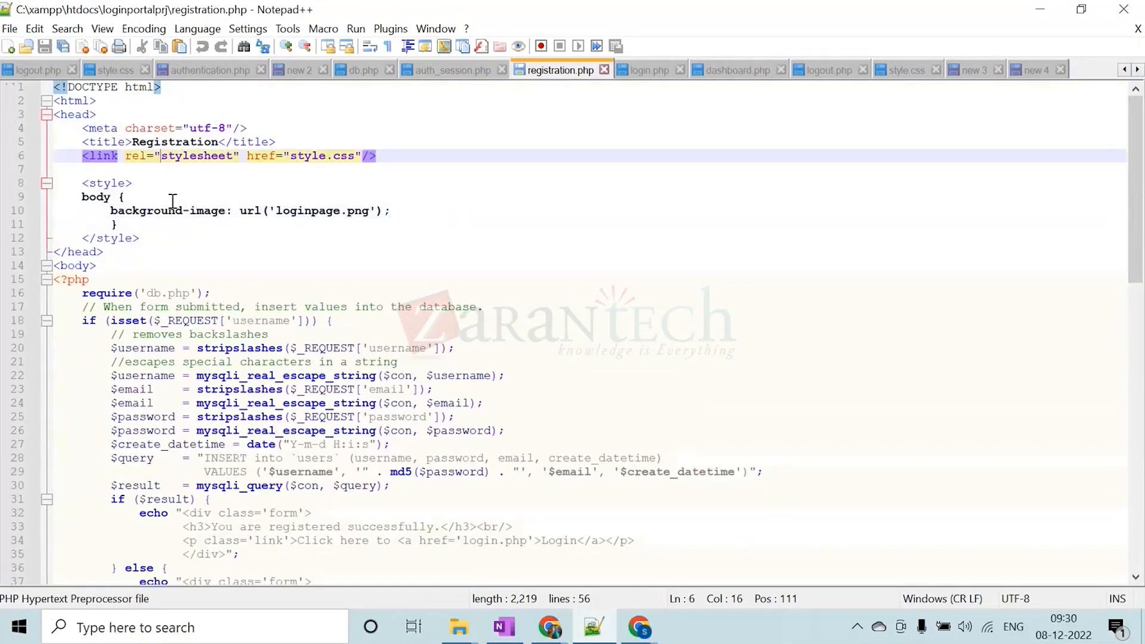
left_click(205, 205)
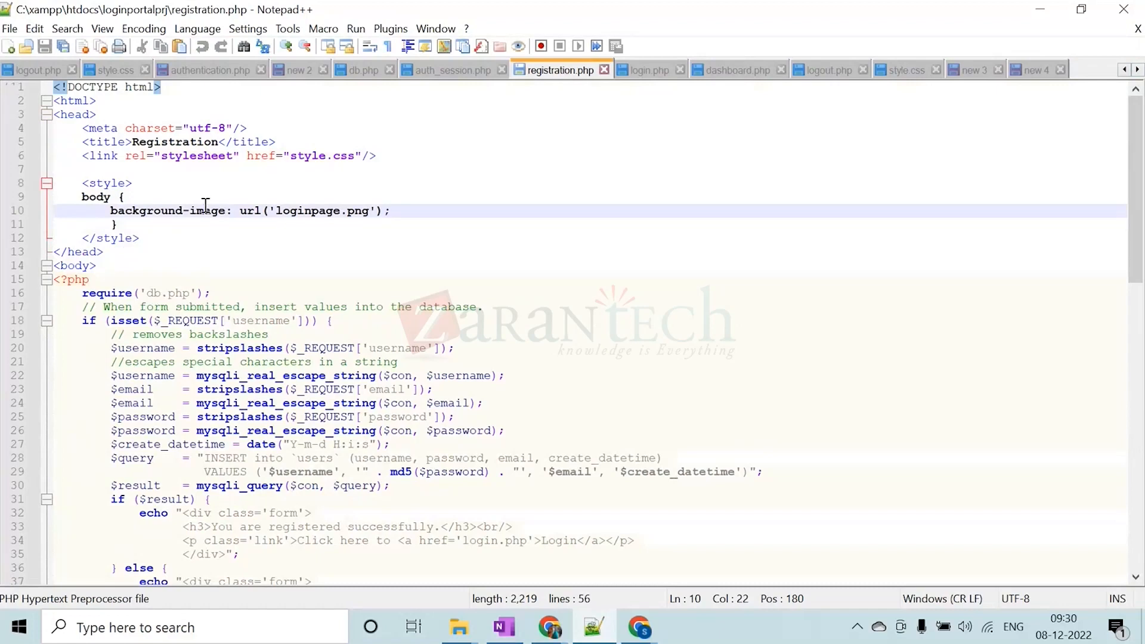
left_click(182, 157)
left_click_drag(84, 156, 238, 158)
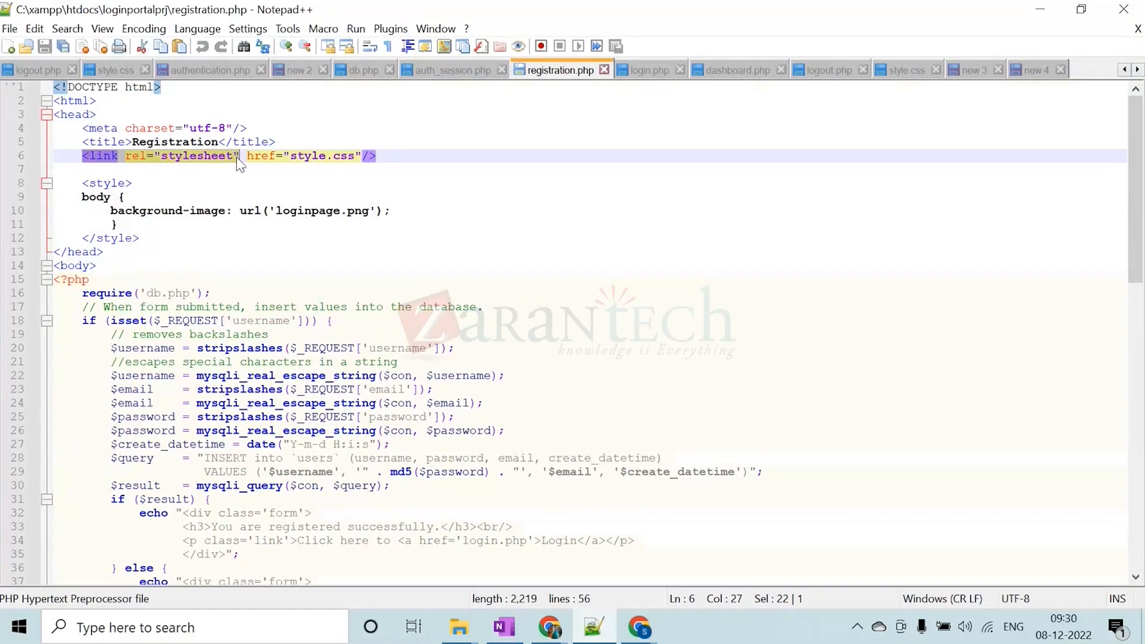
left_click(230, 183)
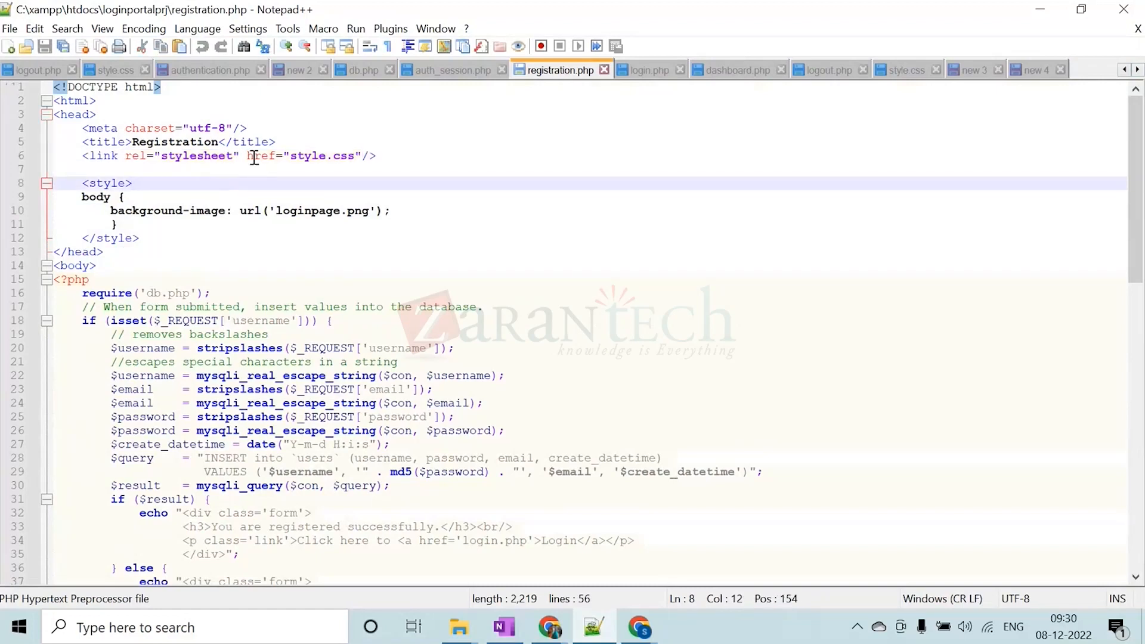
Highlight the style.css reference in the link tag's href and skim the rest of the registration code
left_click_drag(249, 156, 358, 159)
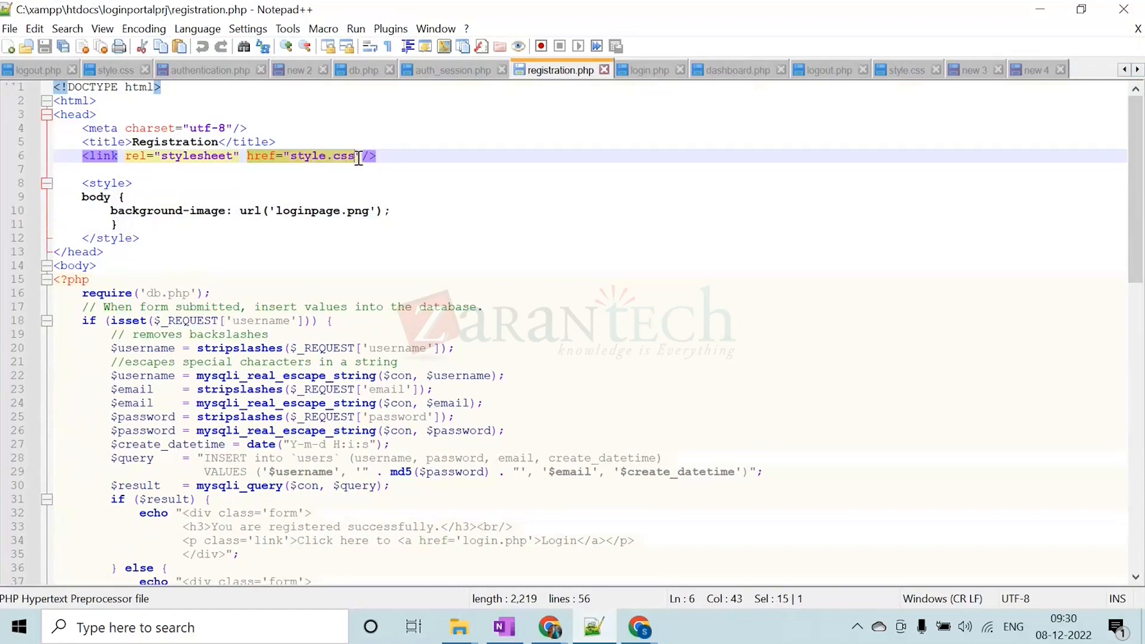
left_click(358, 158)
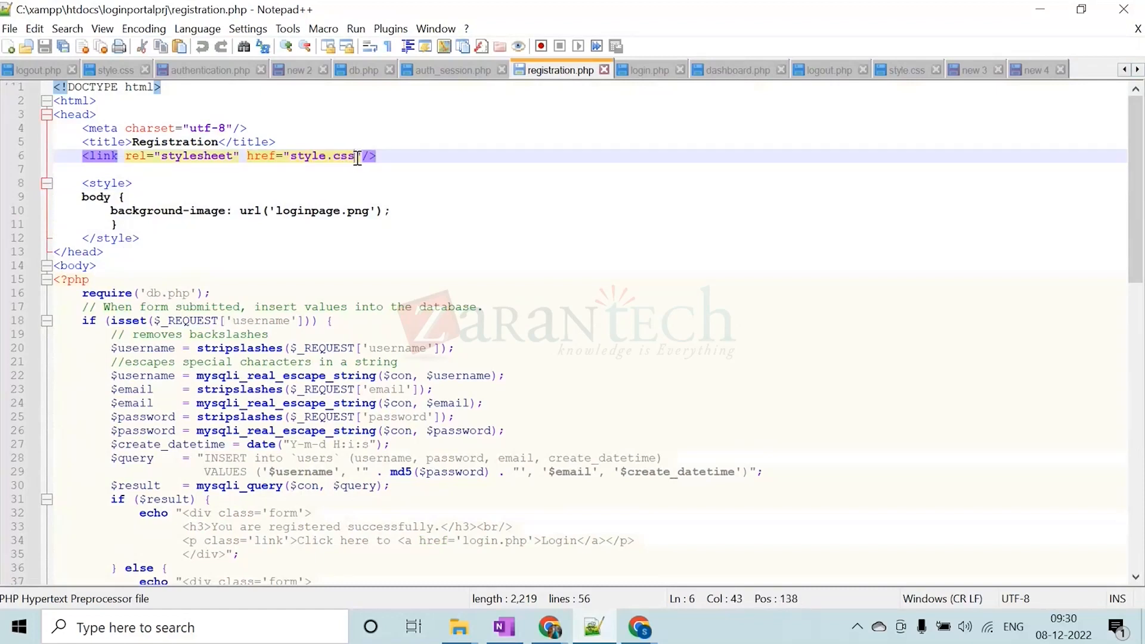
left_click_drag(290, 156, 356, 156)
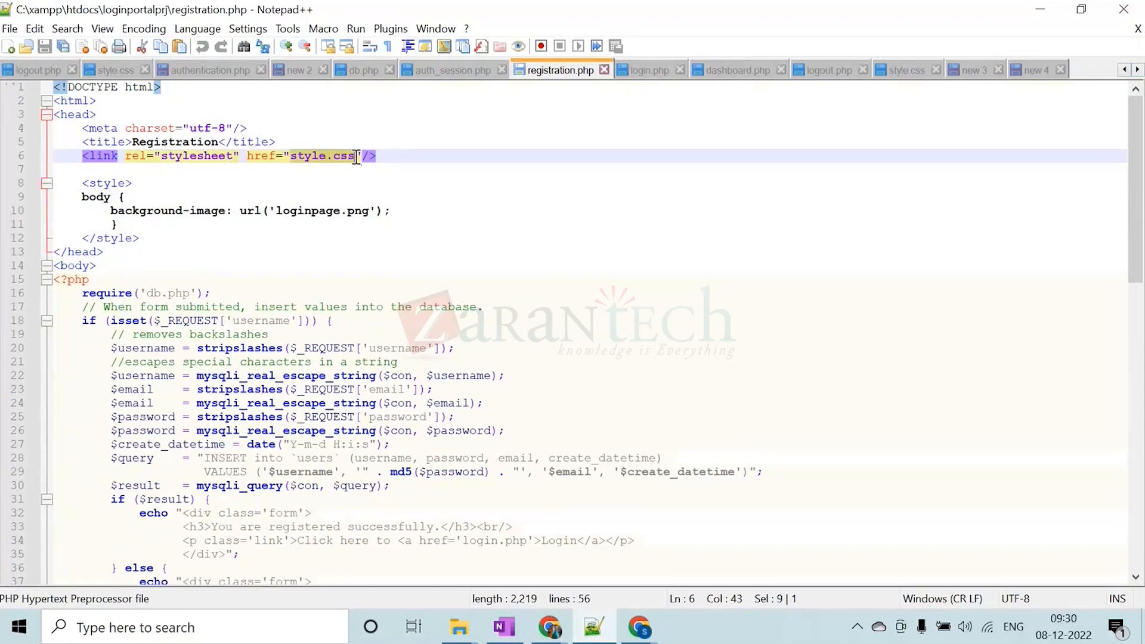
left_click(334, 157)
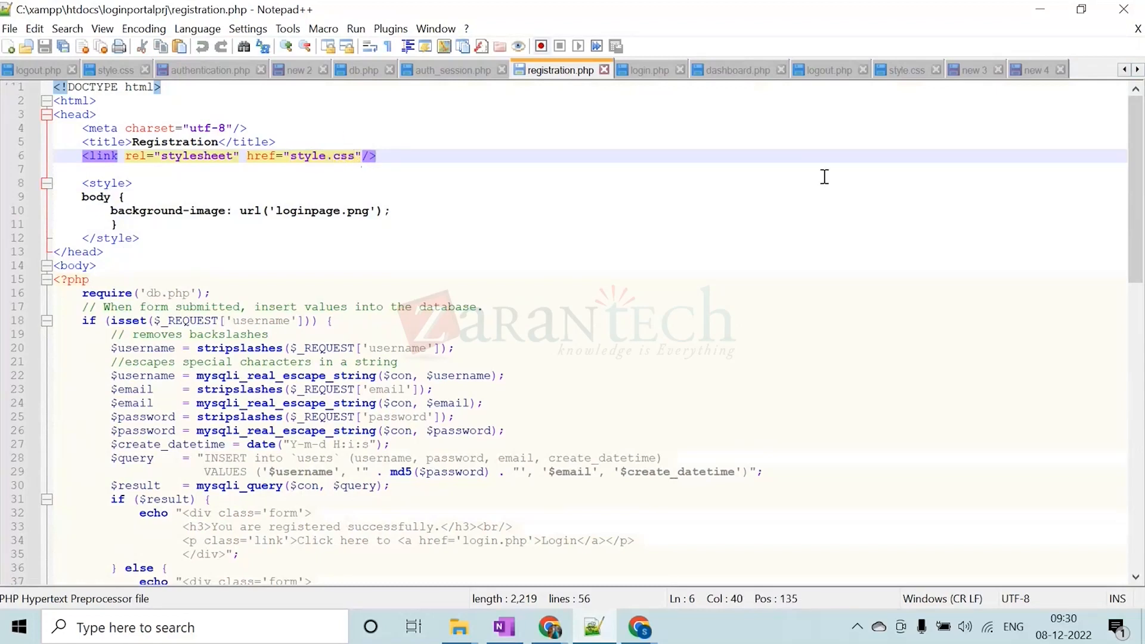
left_click_drag(355, 156, 296, 156)
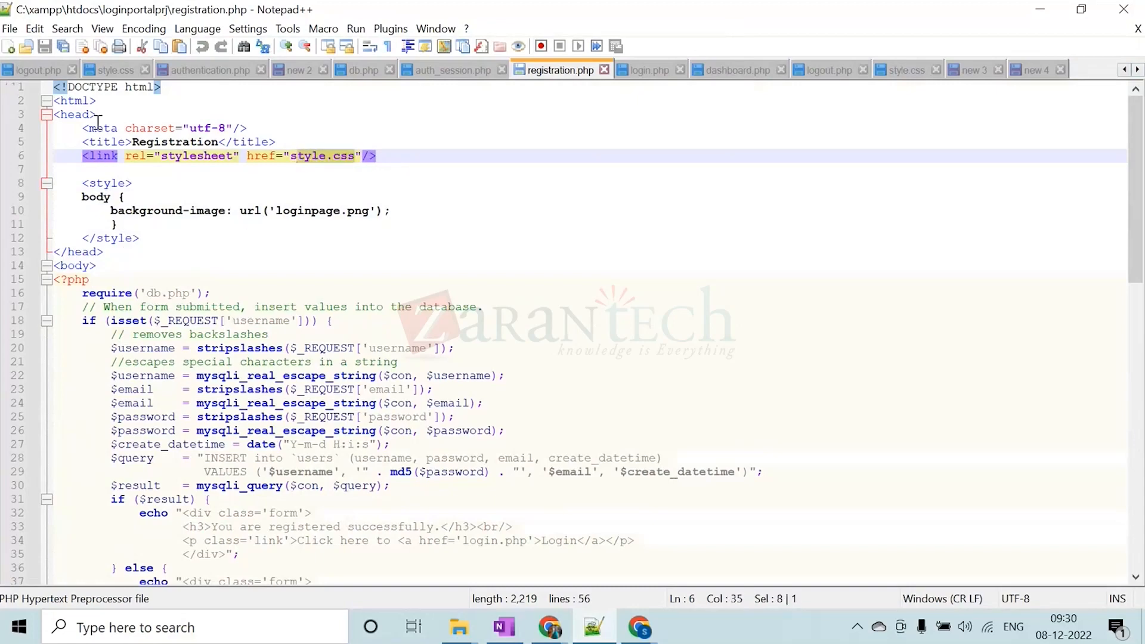
scroll(419, 492, "down", 13)
scroll(419, 492, "up", 13)
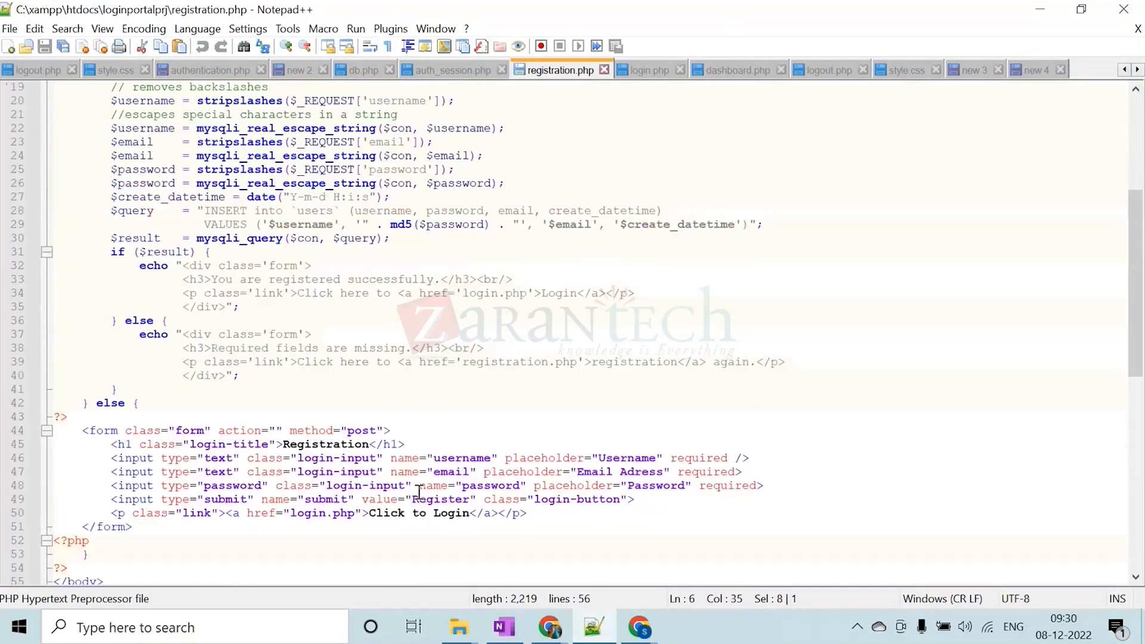
left_click(319, 157)
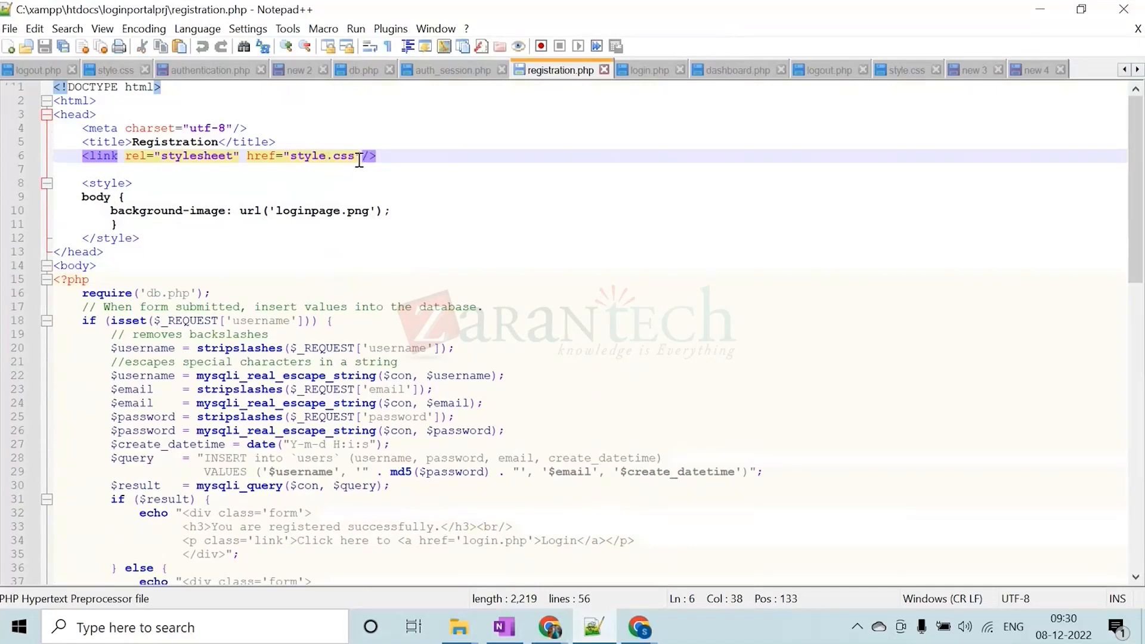
left_click_drag(359, 157, 291, 157)
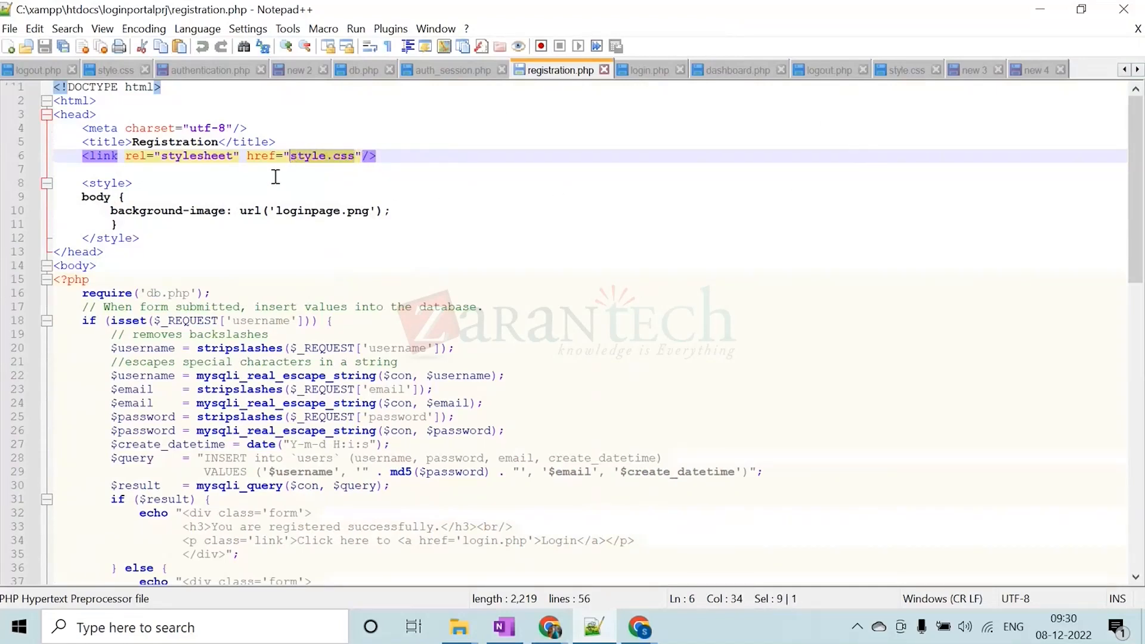
Open the loginsystem_v3 style.css file and highlight all its rules, from body through #btn
left_click(114, 71)
left_click(146, 212)
left_click_drag(61, 309, 54, 87)
left_click(94, 262)
left_click_drag(76, 307, 54, 89)
left_click(121, 157)
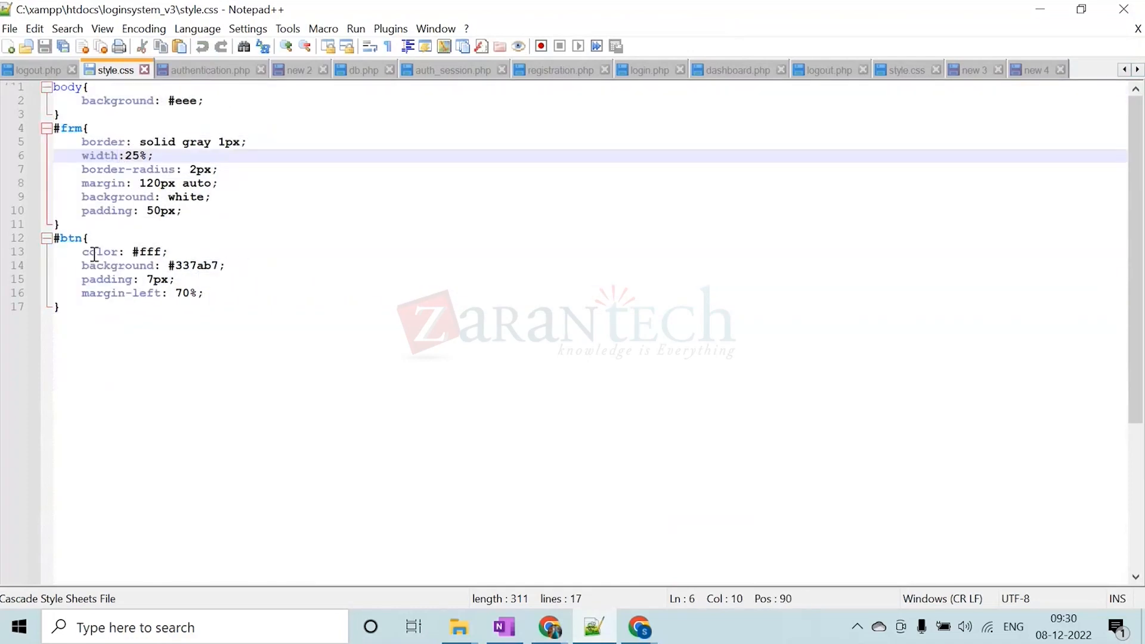
left_click(81, 131)
left_click_drag(69, 307, 41, 96)
left_click(69, 169)
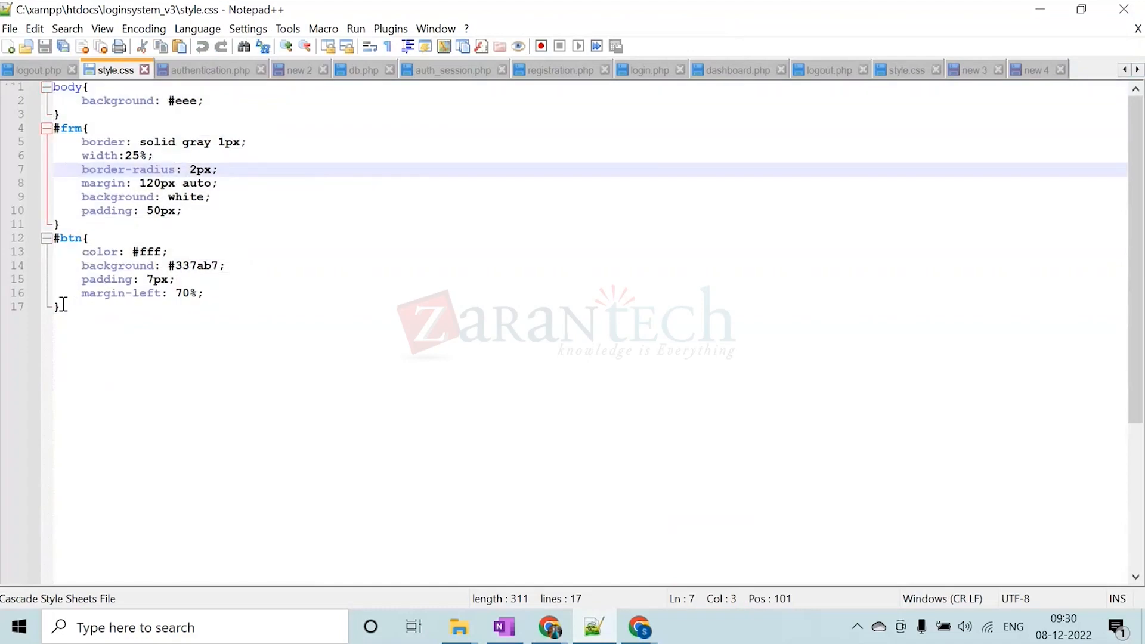
left_click_drag(59, 306, 56, 60)
left_click(87, 183)
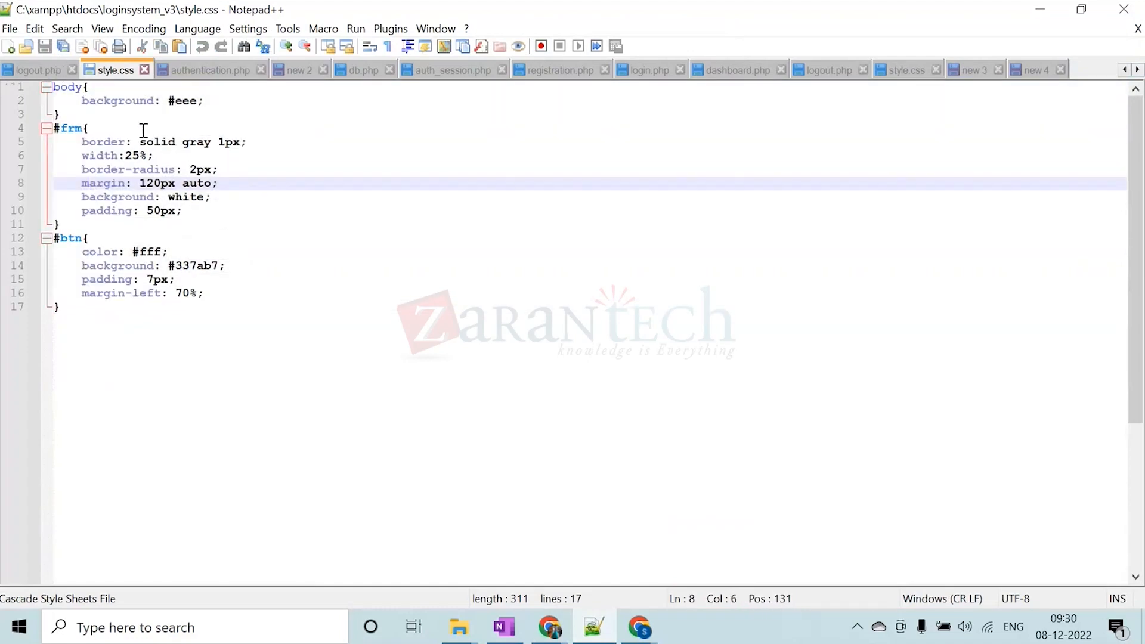
left_click(72, 307)
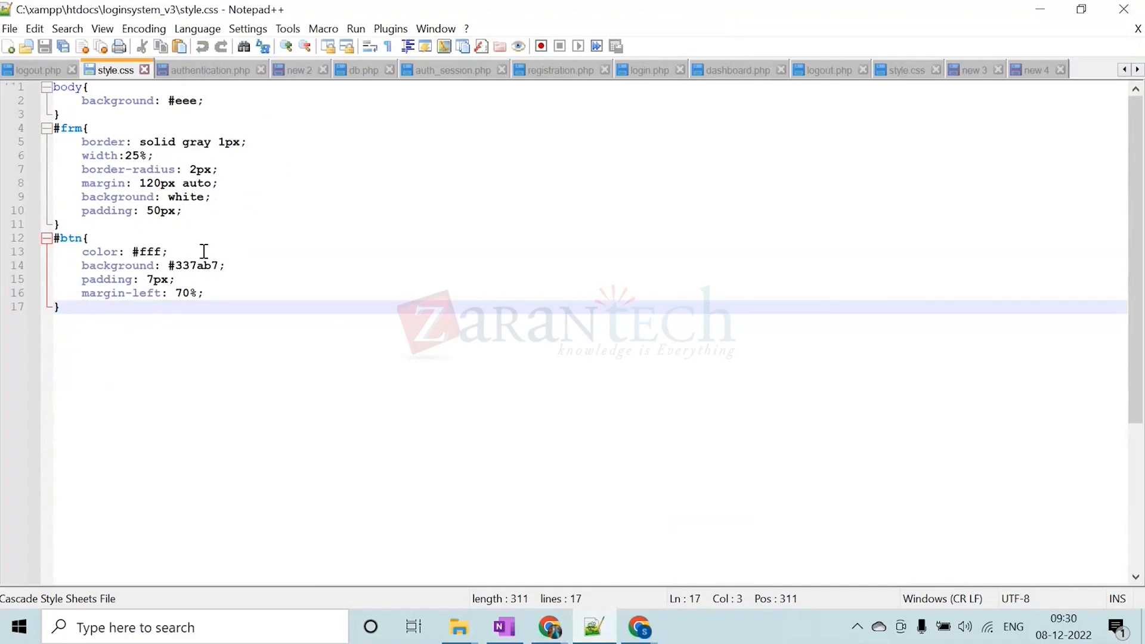
left_click_drag(57, 308, 50, 86)
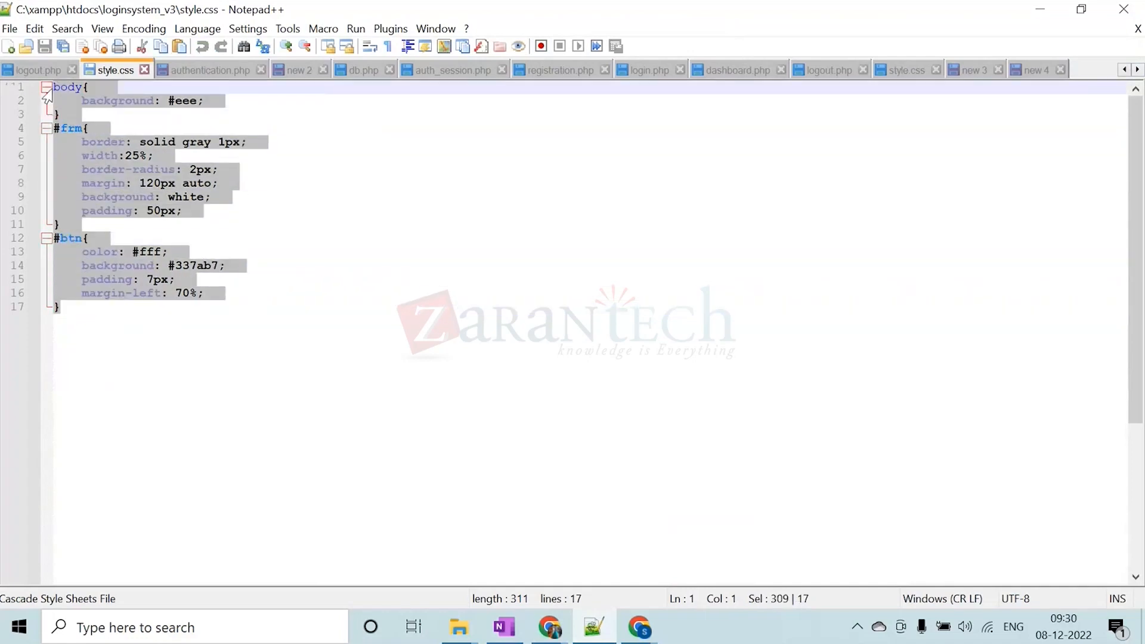
Check the style.css reference in the head of login.php and return to the loginsystem_v3 style.css file
left_click(354, 69)
left_click(425, 71)
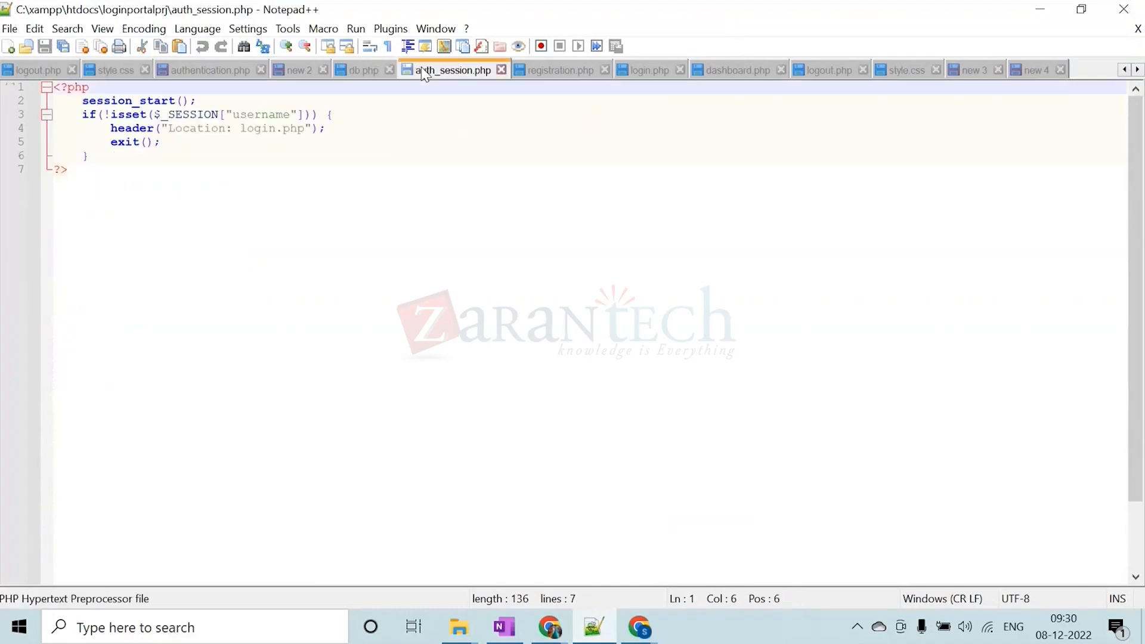
left_click(299, 72)
left_click(650, 71)
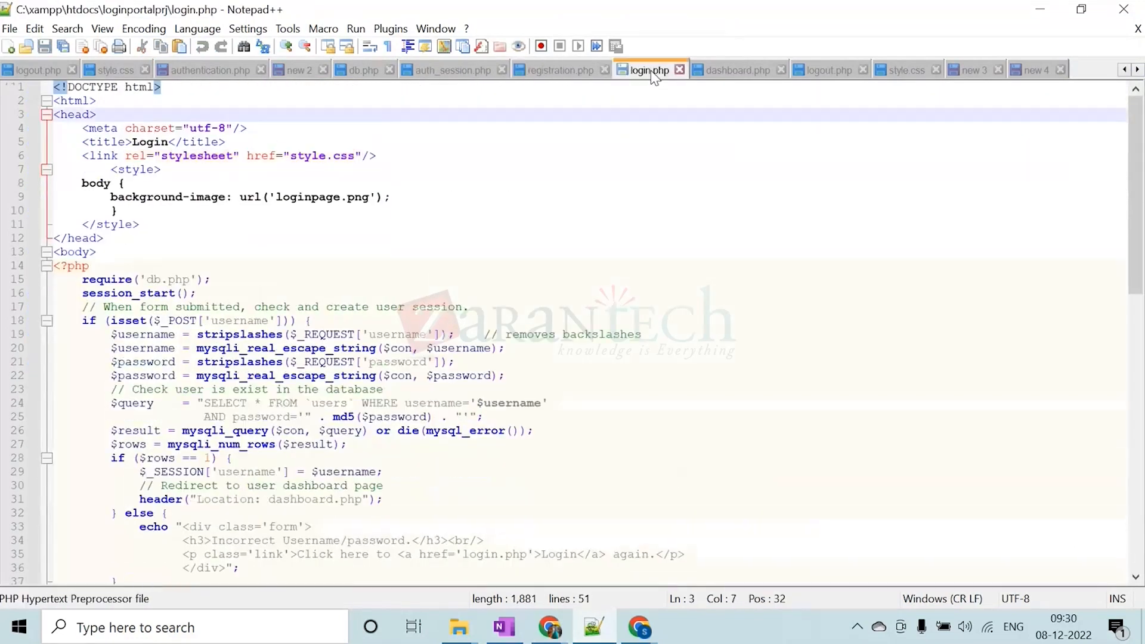
left_click(299, 156)
left_click_drag(299, 156, 350, 165)
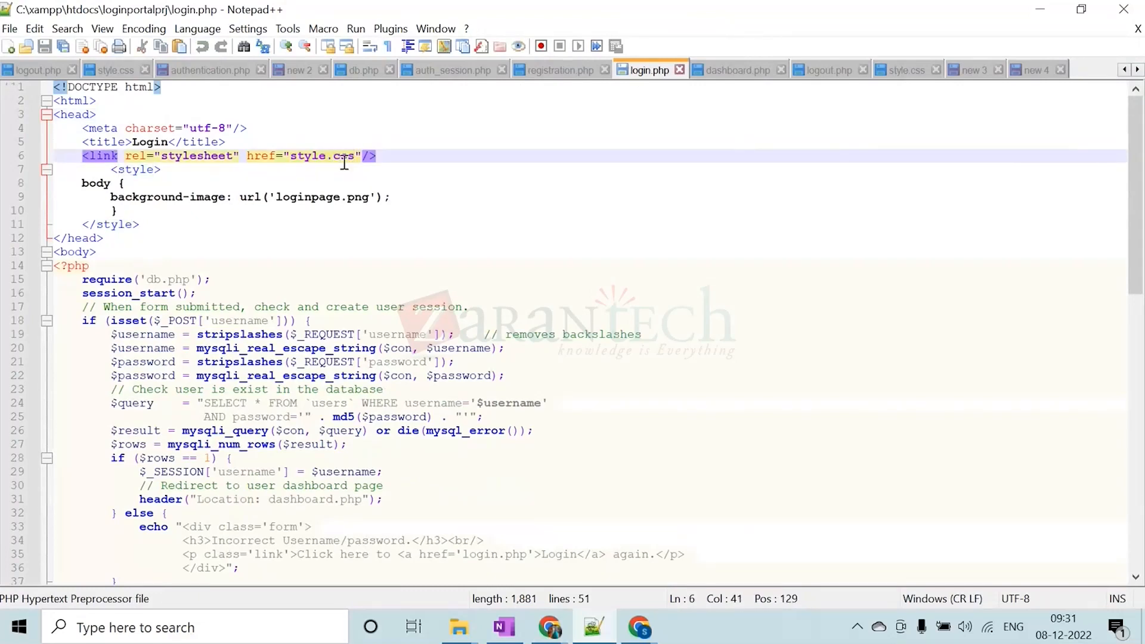
left_click(112, 71)
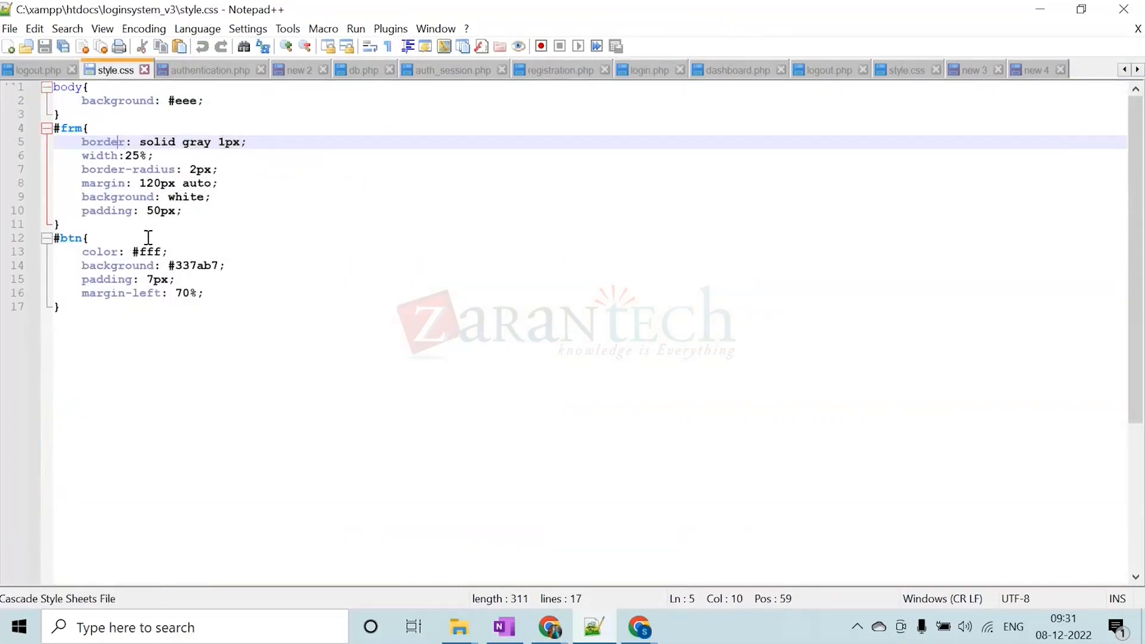
Highlight the #btn, #frm and body rules of style.css in turn, finishing with the declarations inside #btn
left_click_drag(153, 322, 24, 238)
left_click_drag(237, 214, 49, 141)
left_click_drag(225, 102, 53, 87)
left_click(637, 125)
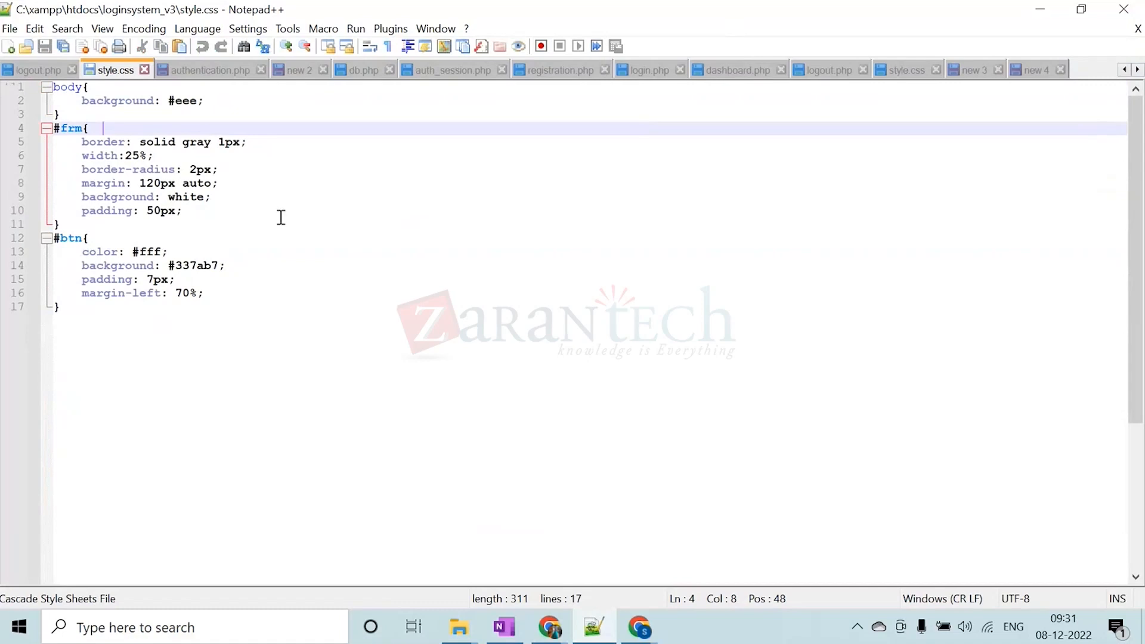
left_click_drag(212, 296, 62, 251)
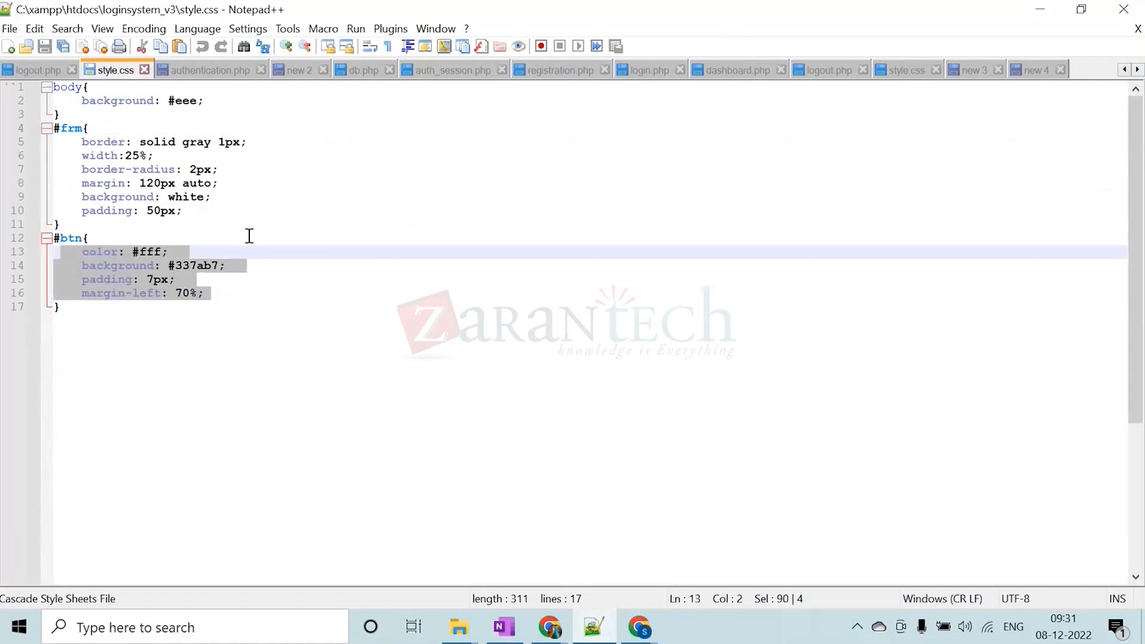
Switch back to ServiceNow in Chrome and skim the change.conflict.execution.log system property form
left_click(1039, 9)
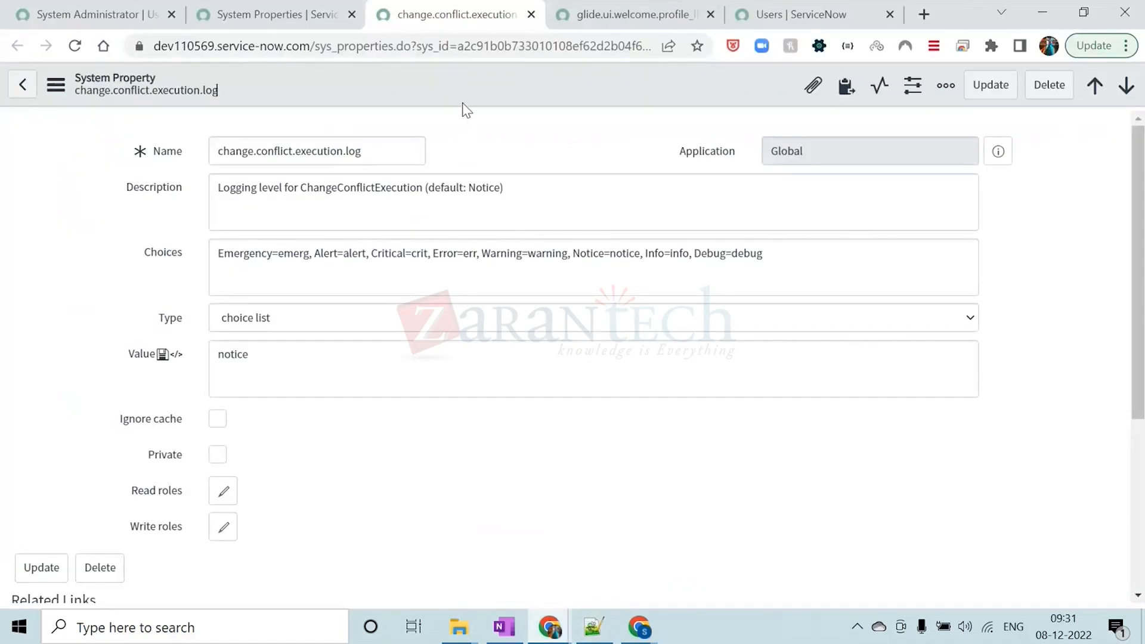
scroll(465, 356, "down", 2)
scroll(470, 460, "up", 2)
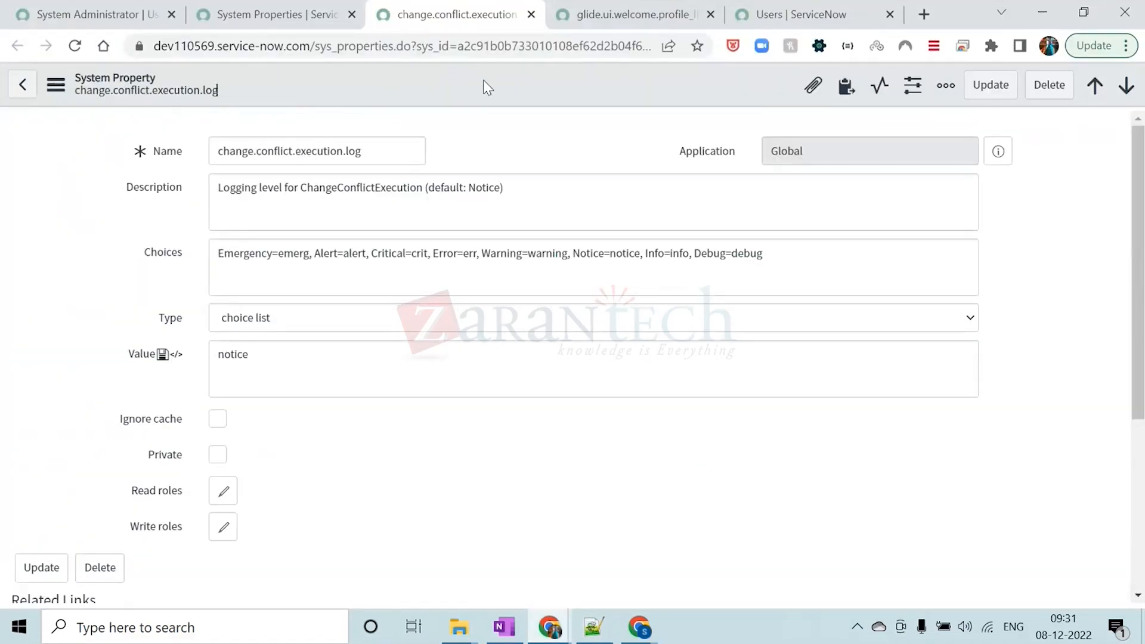
Collapse the choice list group in the System Properties list and close all browser tabs that follow it
left_click(258, 13)
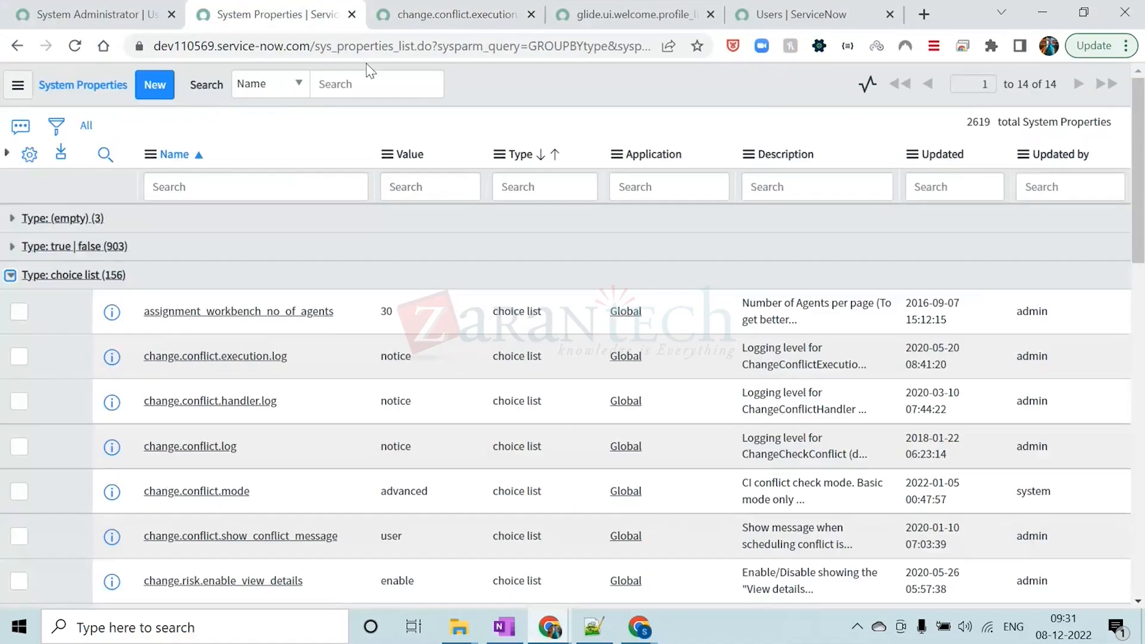
left_click(11, 275)
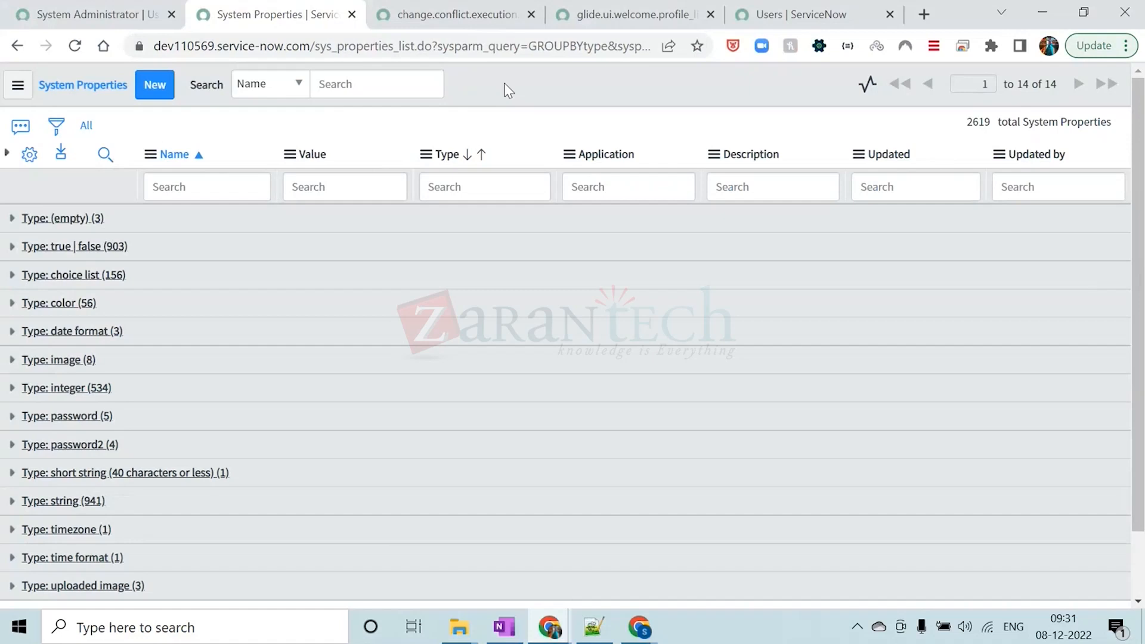
right_click(289, 12)
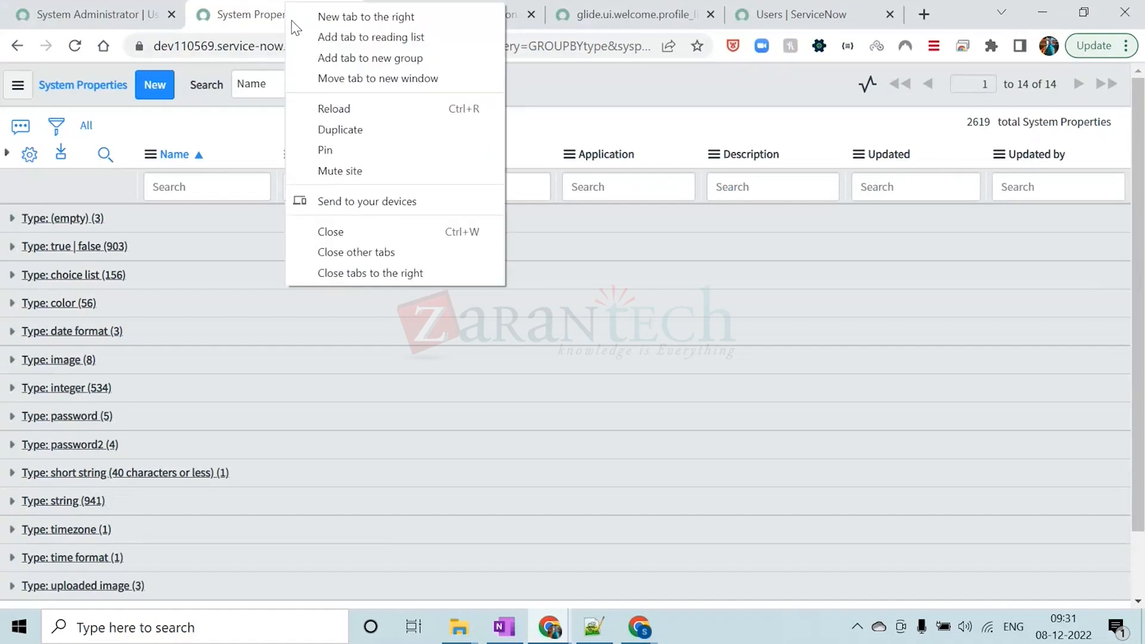
left_click(355, 275)
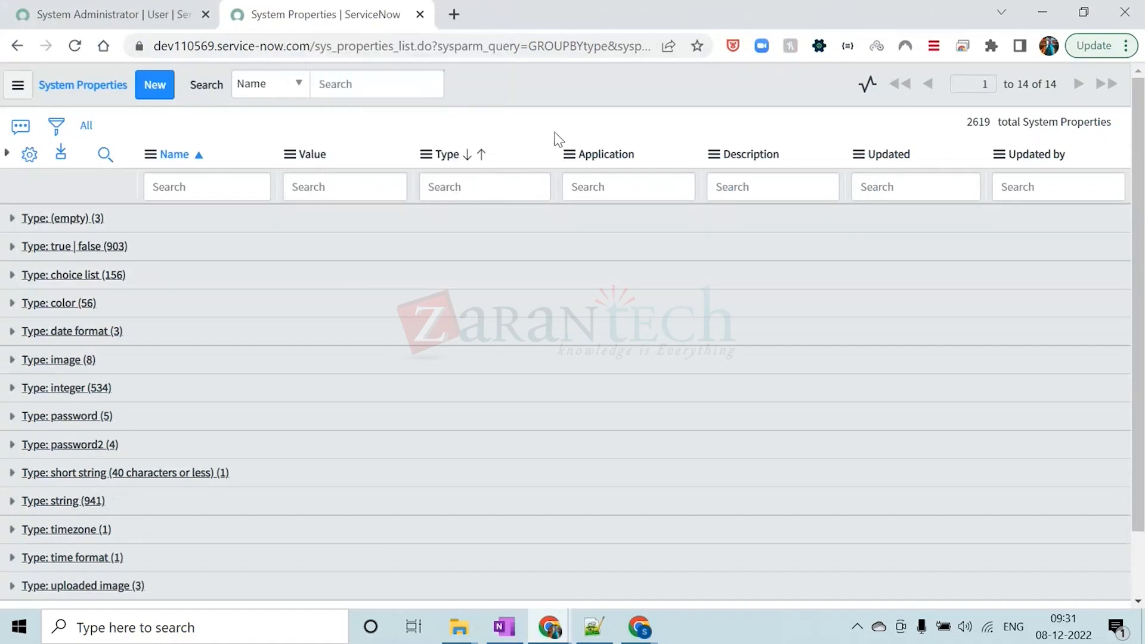
Return to the System Administrator user record and look through its fields
left_click(159, 3)
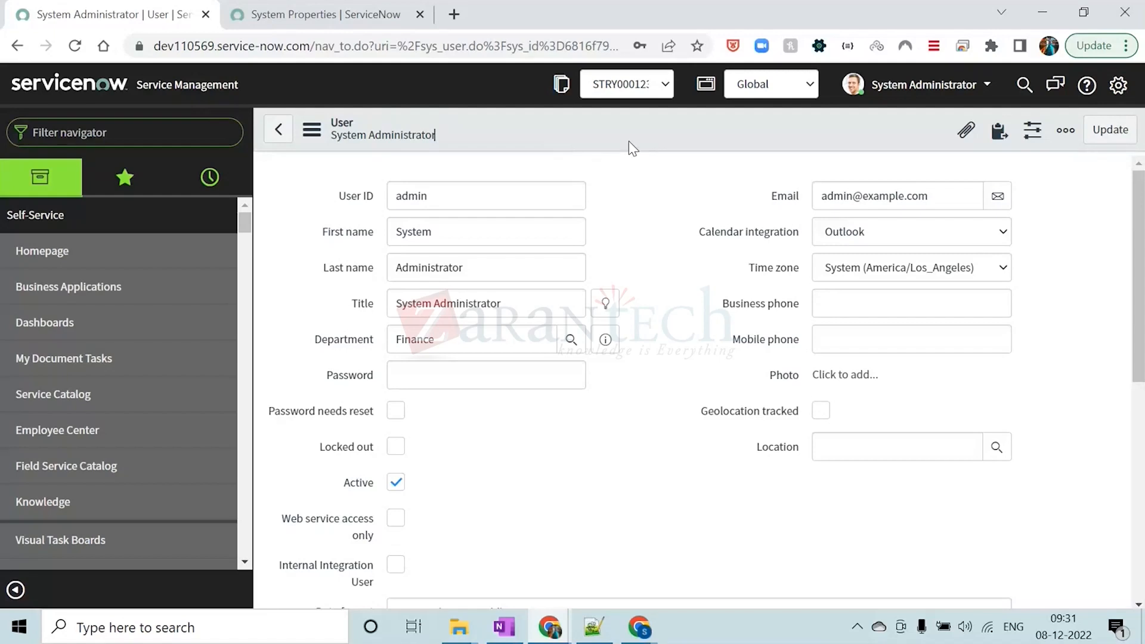
scroll(665, 323, "down", 7)
scroll(665, 323, "up", 7)
scroll(646, 284, "down", 5)
scroll(643, 185, "up", 5)
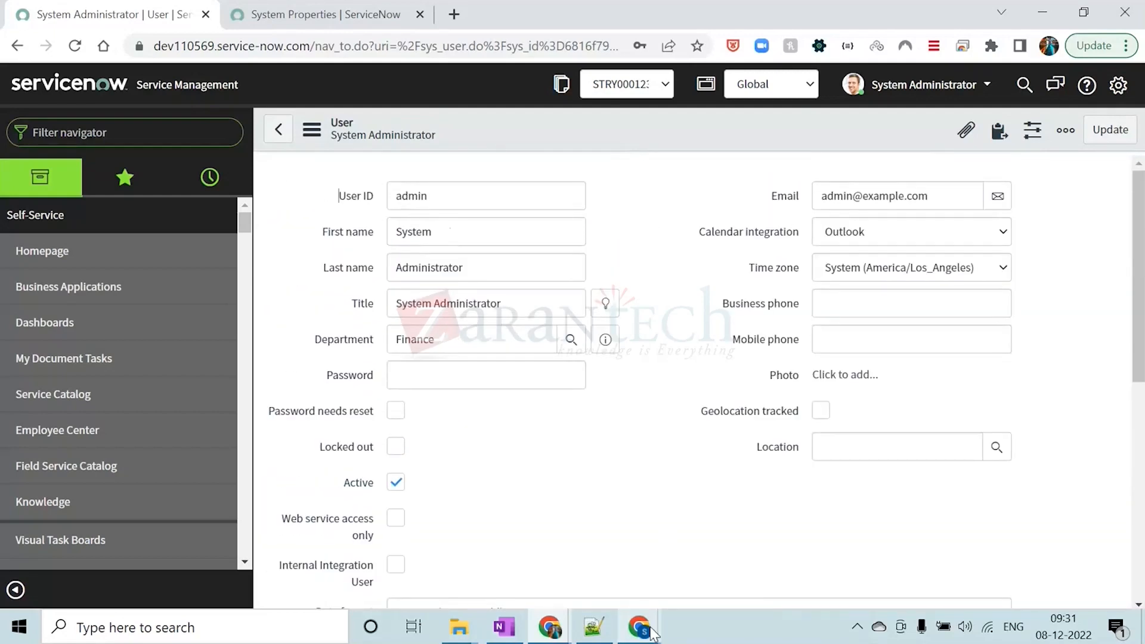
Switch to the Module 2 training PDF in the other Chrome window and read the Show or Hide Impersonation Button procedure on page 15
mouse_move(639, 625)
left_click(603, 568)
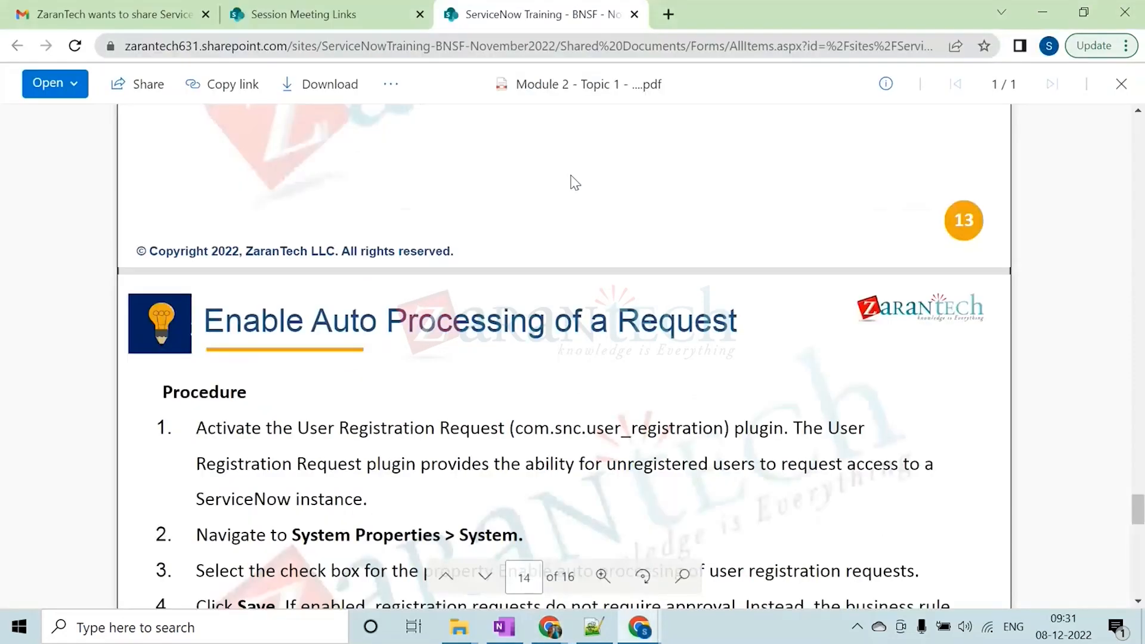
scroll(618, 291, "down", 5)
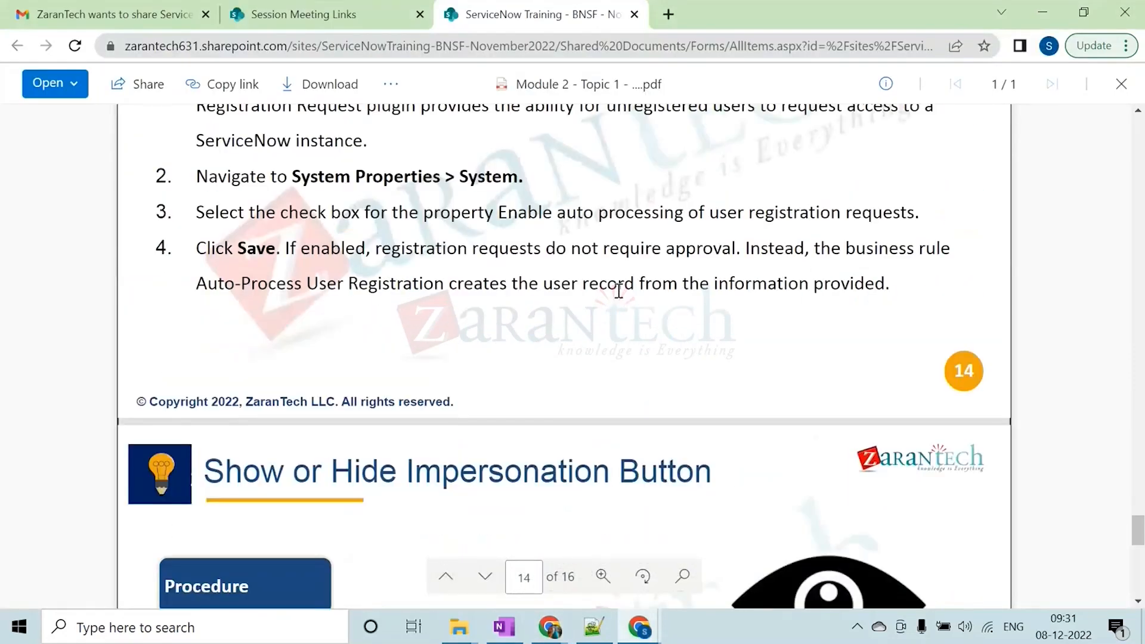
scroll(619, 291, "down", 5)
scroll(616, 297, "up", 3)
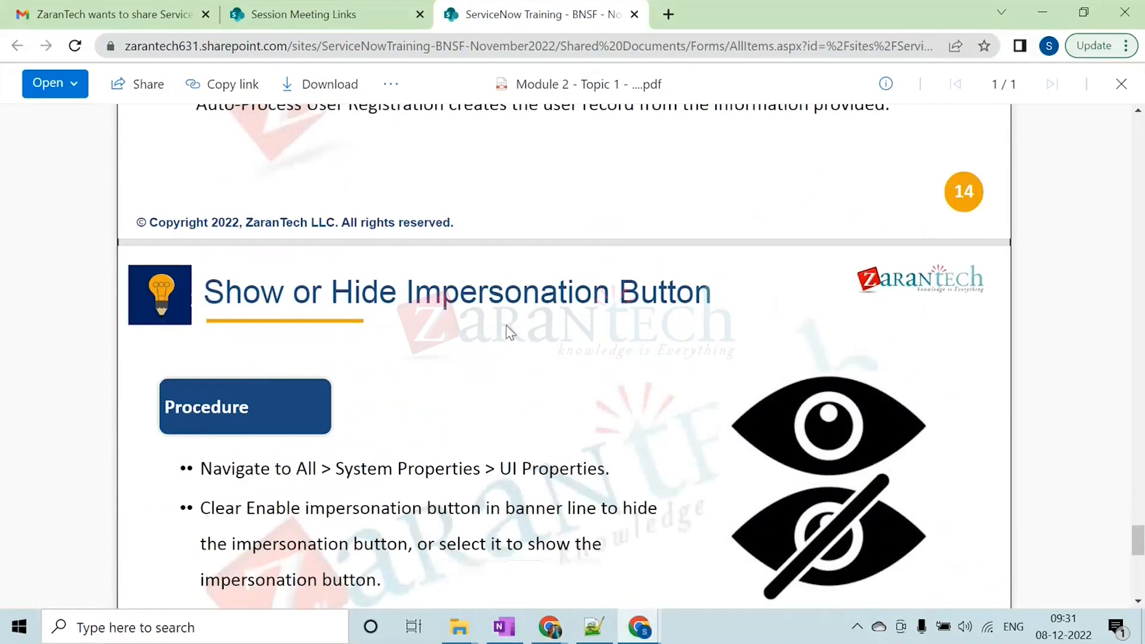
left_click_drag(201, 291, 708, 298)
scroll(670, 378, "down", 3)
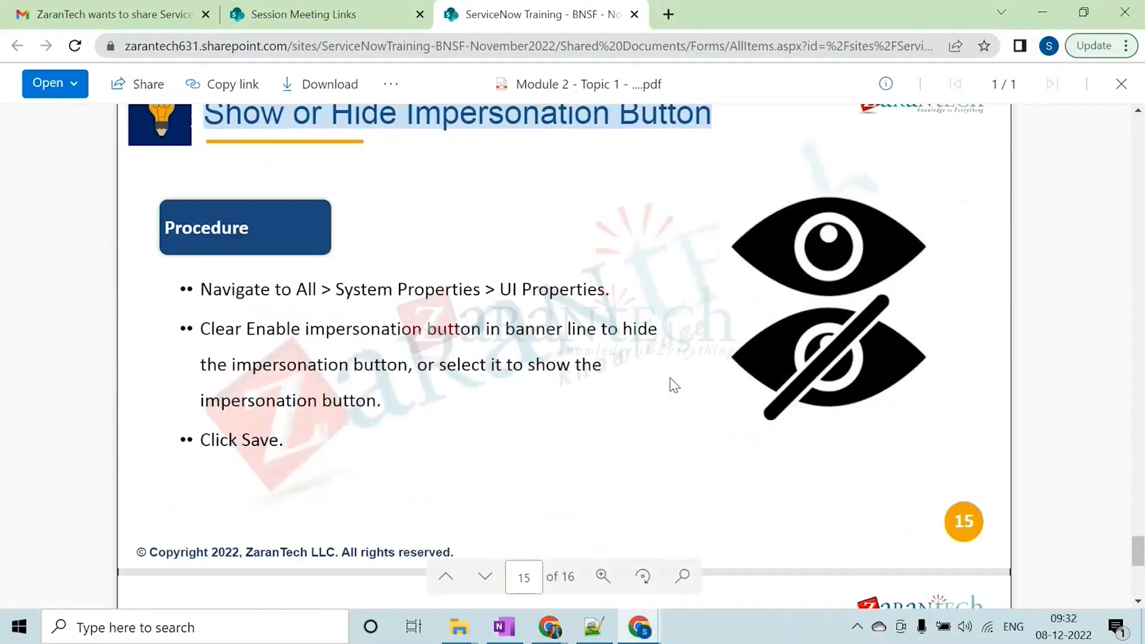
left_click(498, 313)
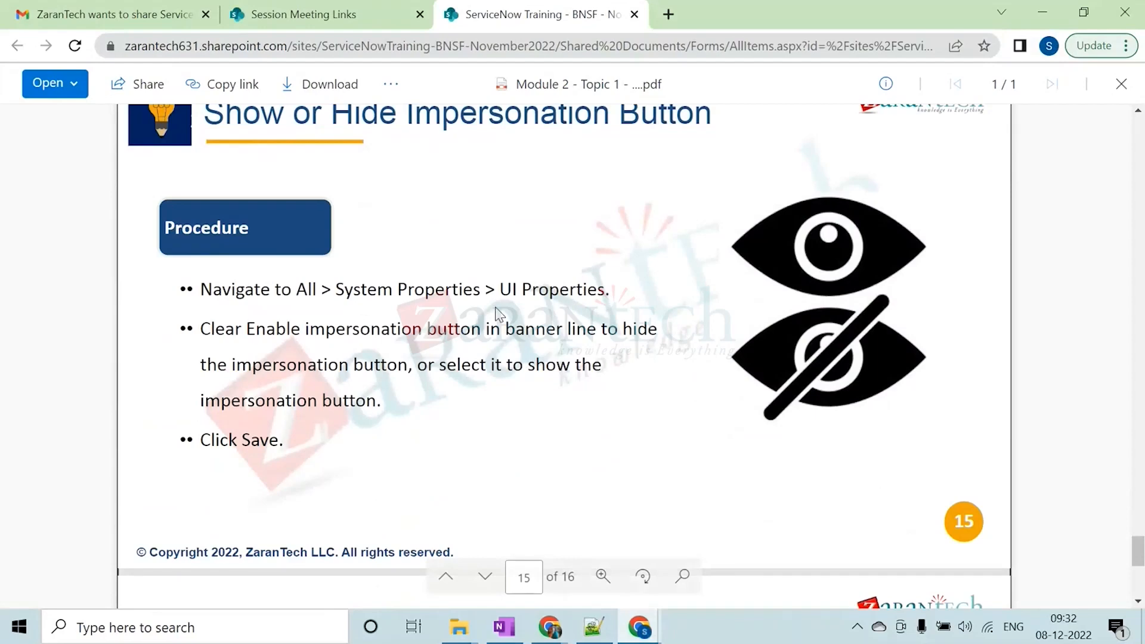
scroll(499, 313, "down", 4)
scroll(496, 315, "up", 6)
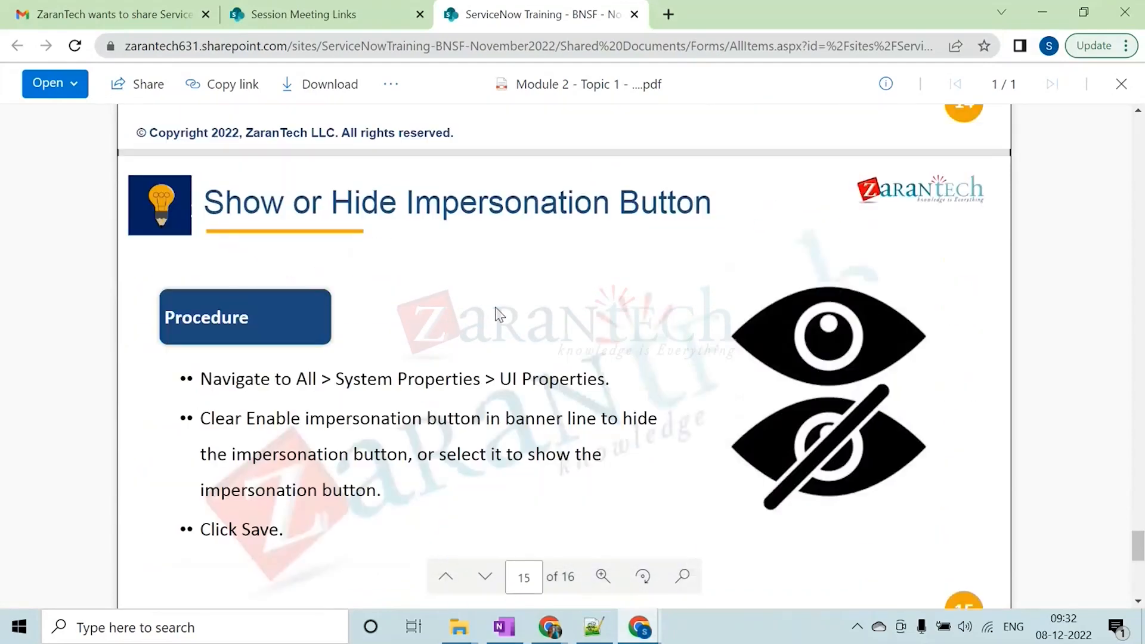
Switch back to the ServiceNow instance and impersonate a user chosen from the start of the user list
left_click(1049, 3)
left_click(905, 85)
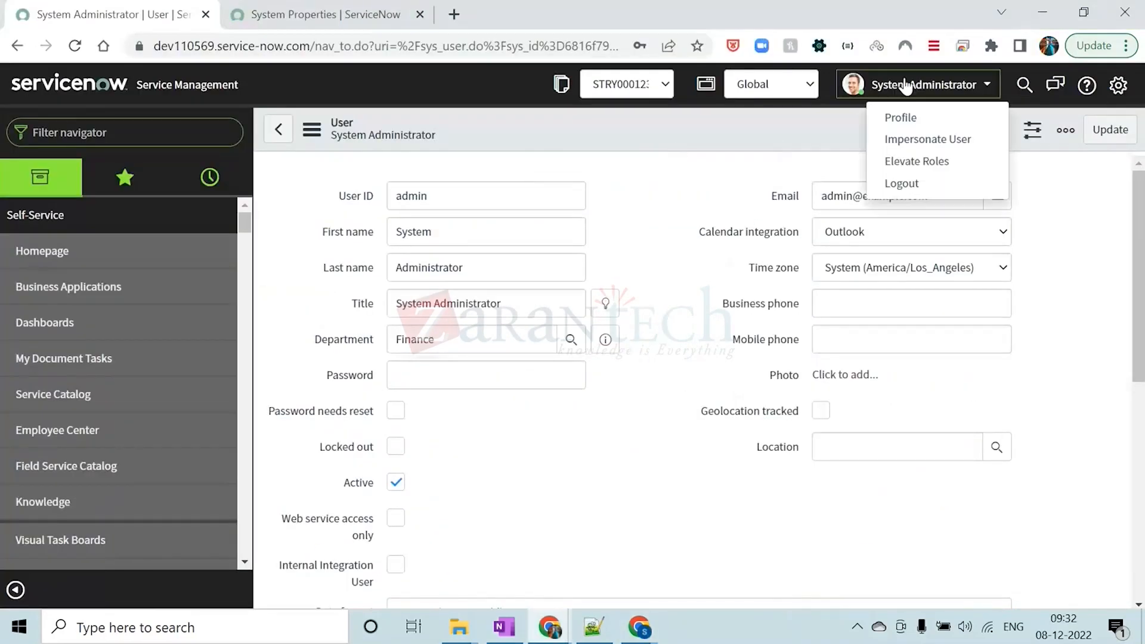
left_click(922, 141)
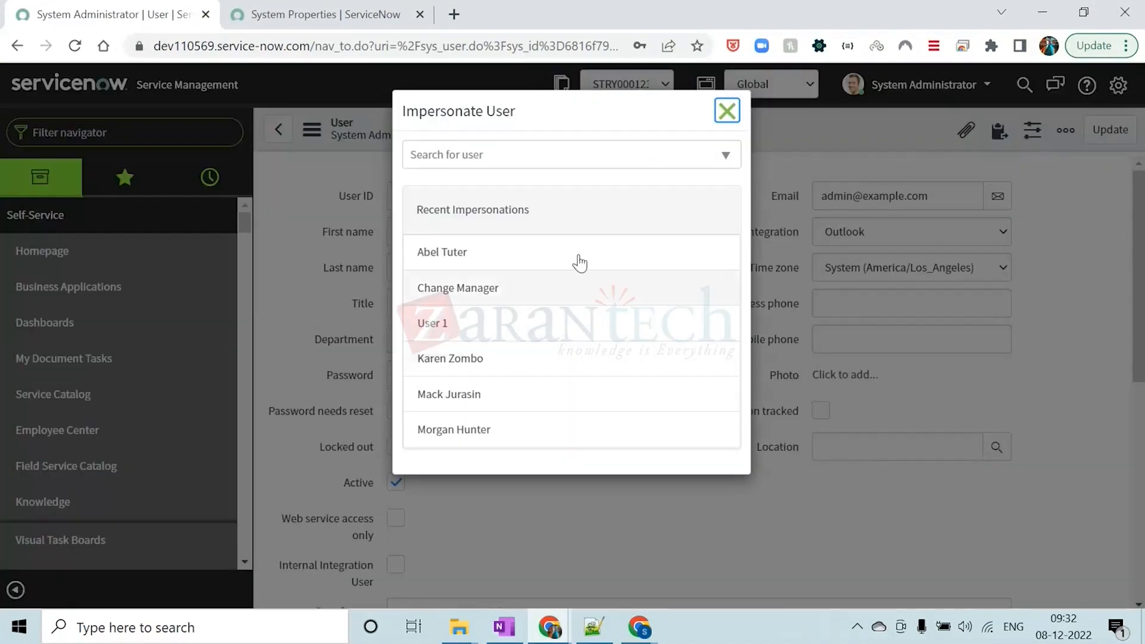
left_click(569, 158)
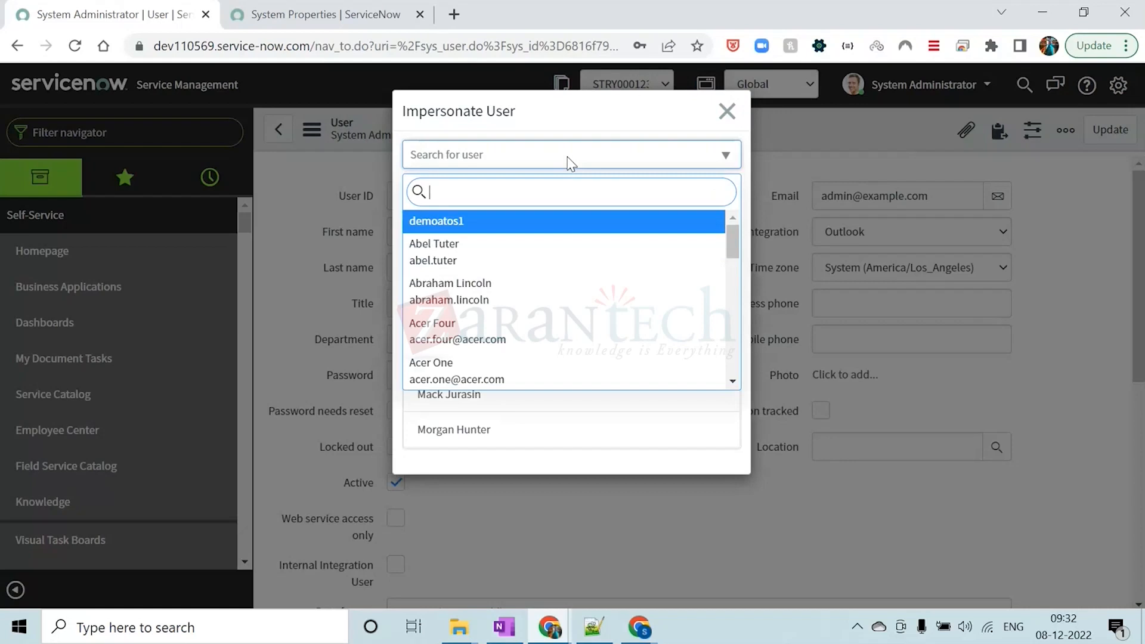
left_click(500, 297)
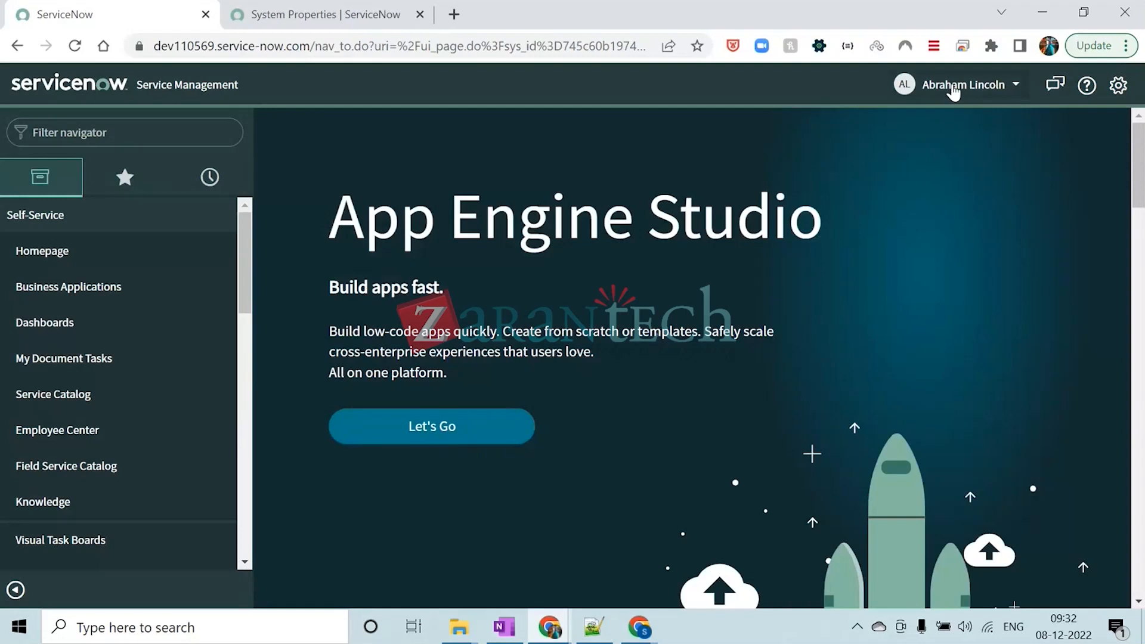
left_click(953, 86)
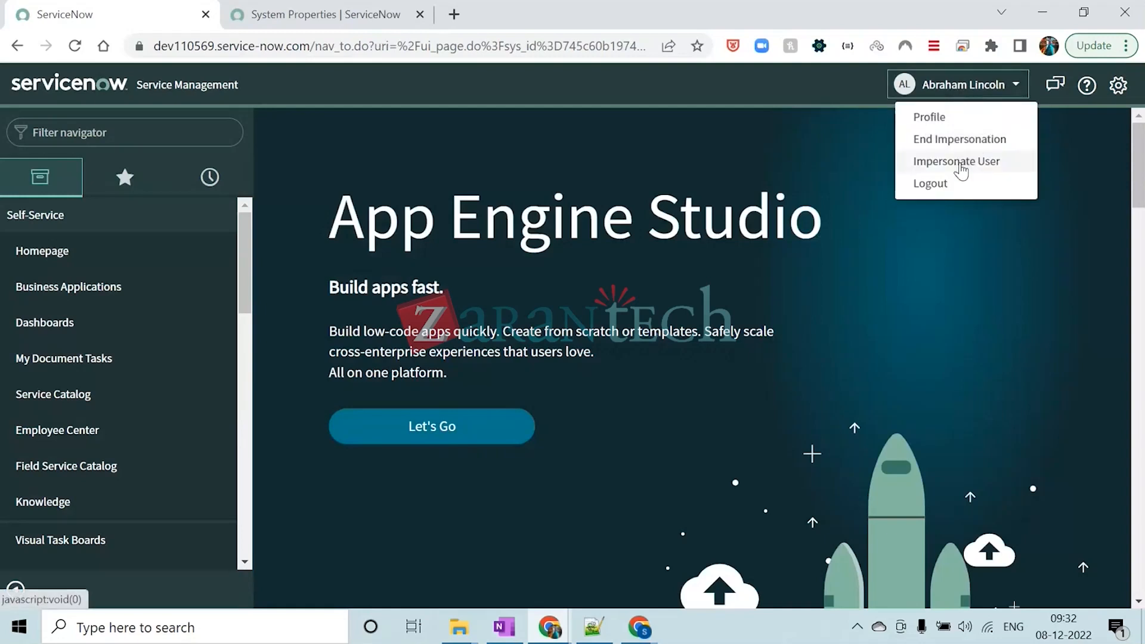
left_click(960, 162)
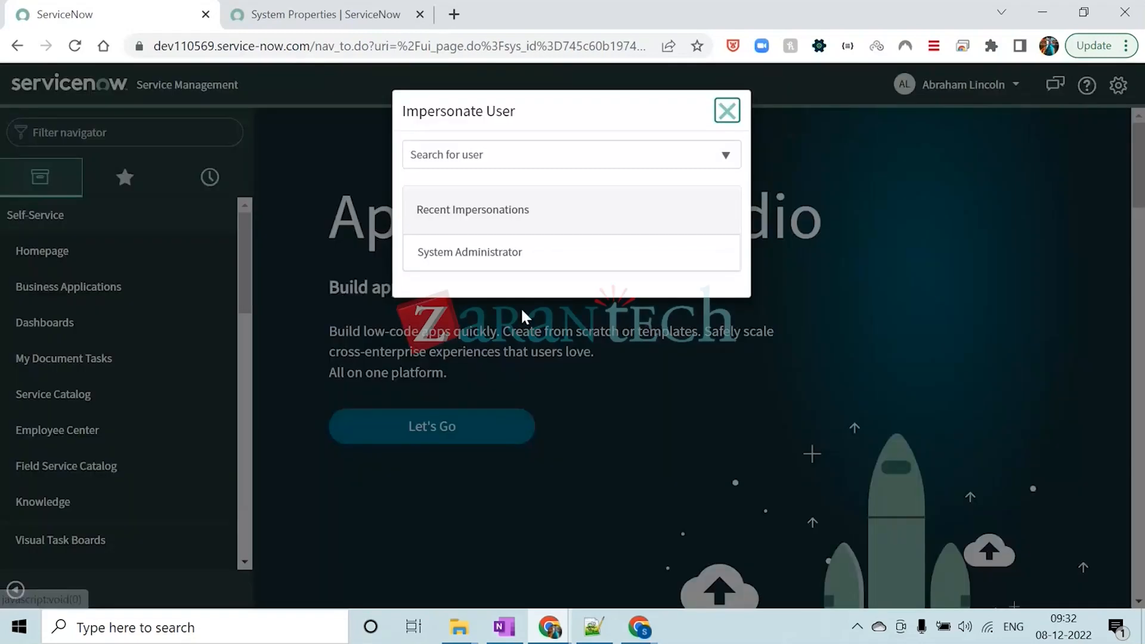
left_click(510, 158)
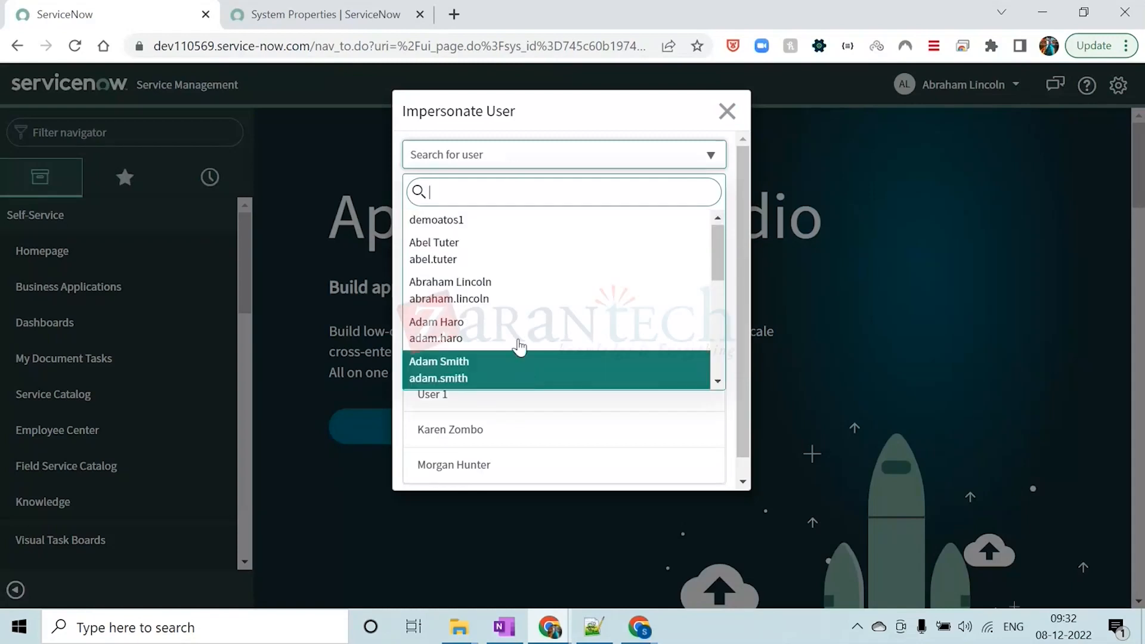
left_click(531, 116)
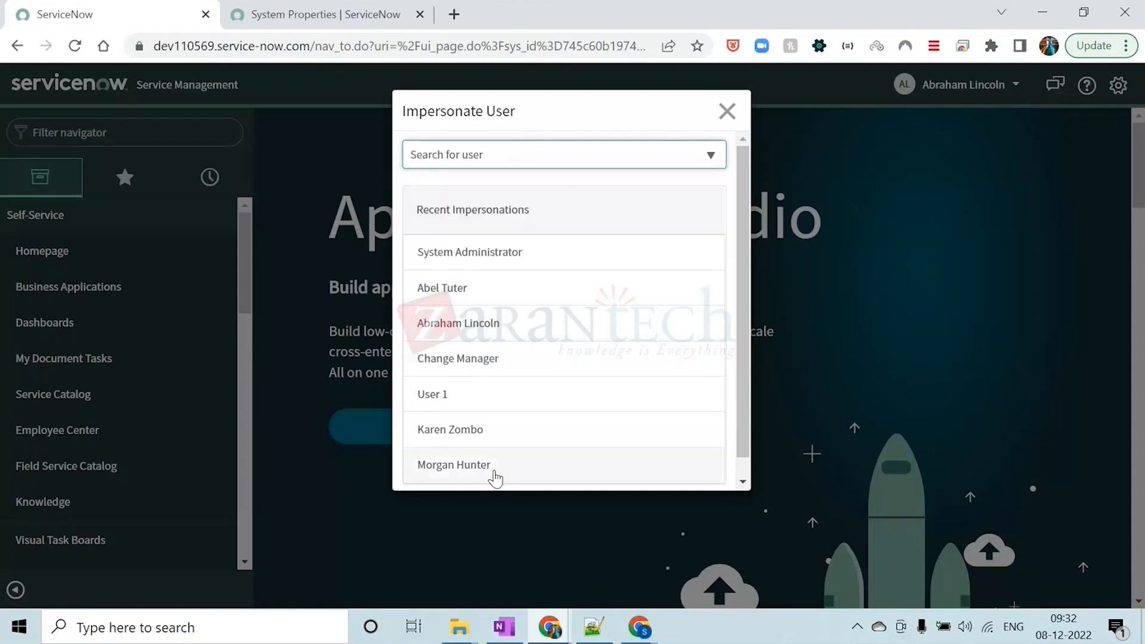
left_click(480, 159)
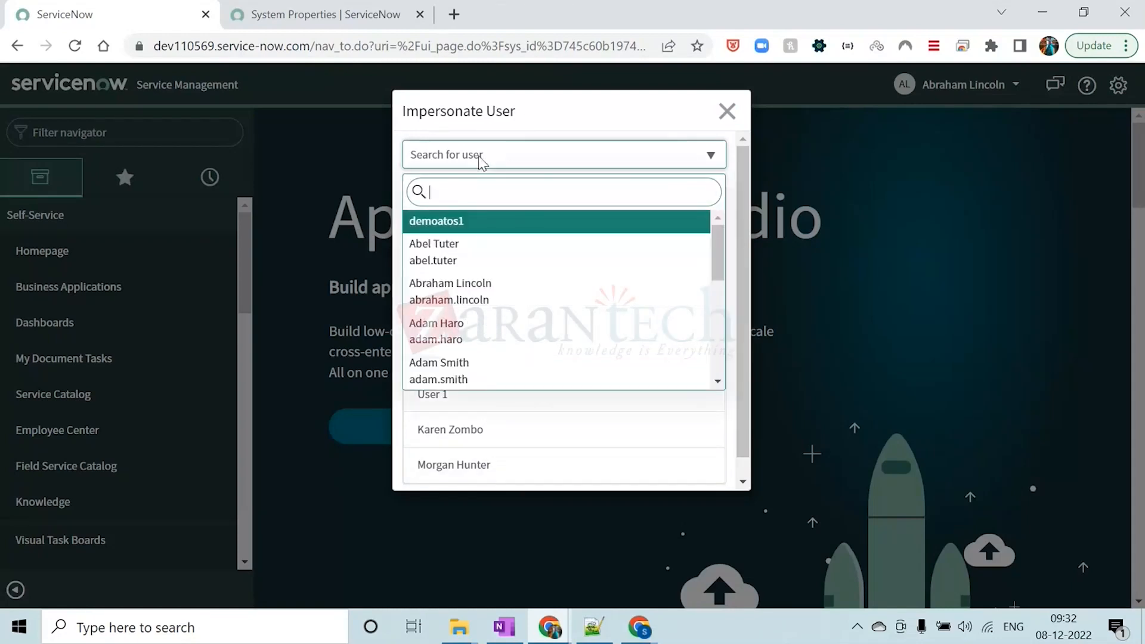
left_click(540, 125)
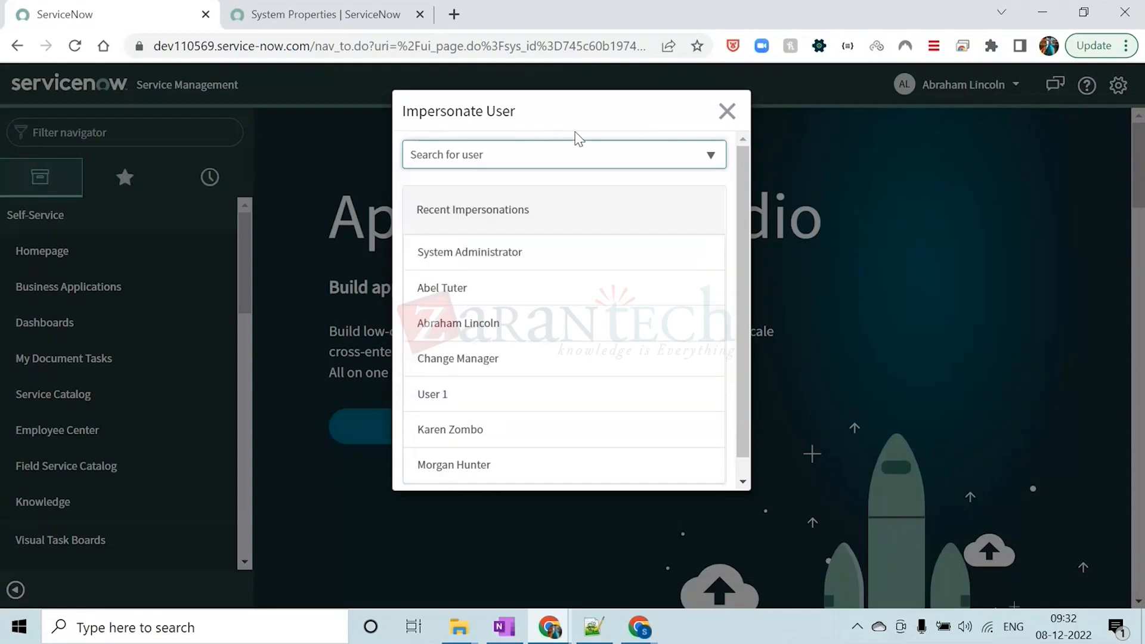
left_click(727, 111)
Impersonate a different user by searching the Impersonate User dialog for that person's first name
left_click(952, 84)
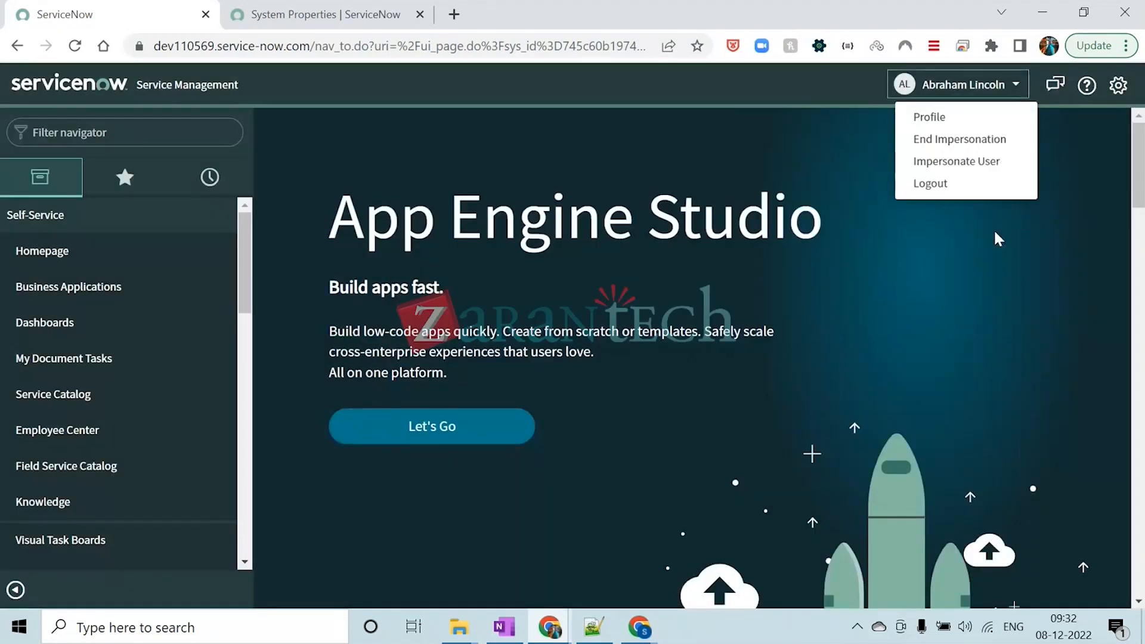
left_click(956, 162)
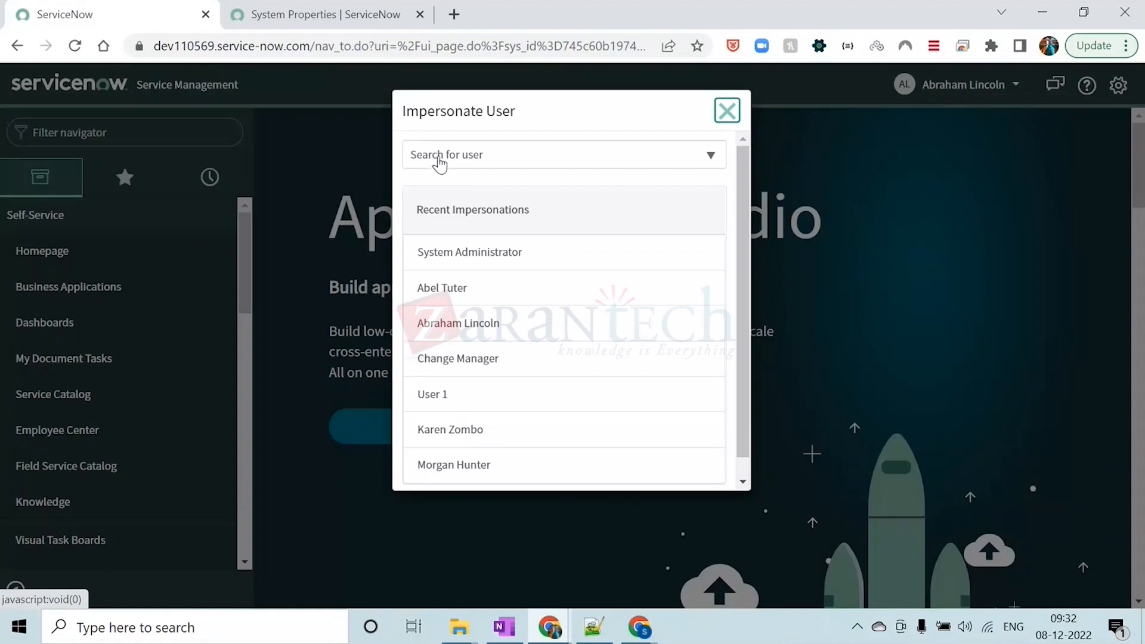
left_click(439, 158)
type("BETH")
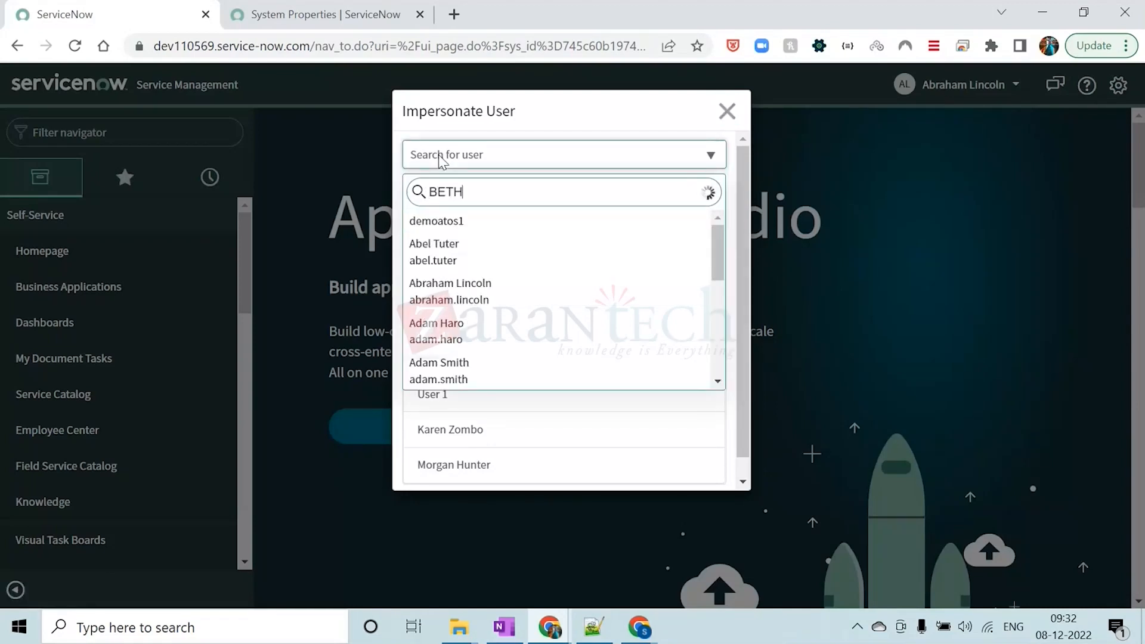
left_click(484, 235)
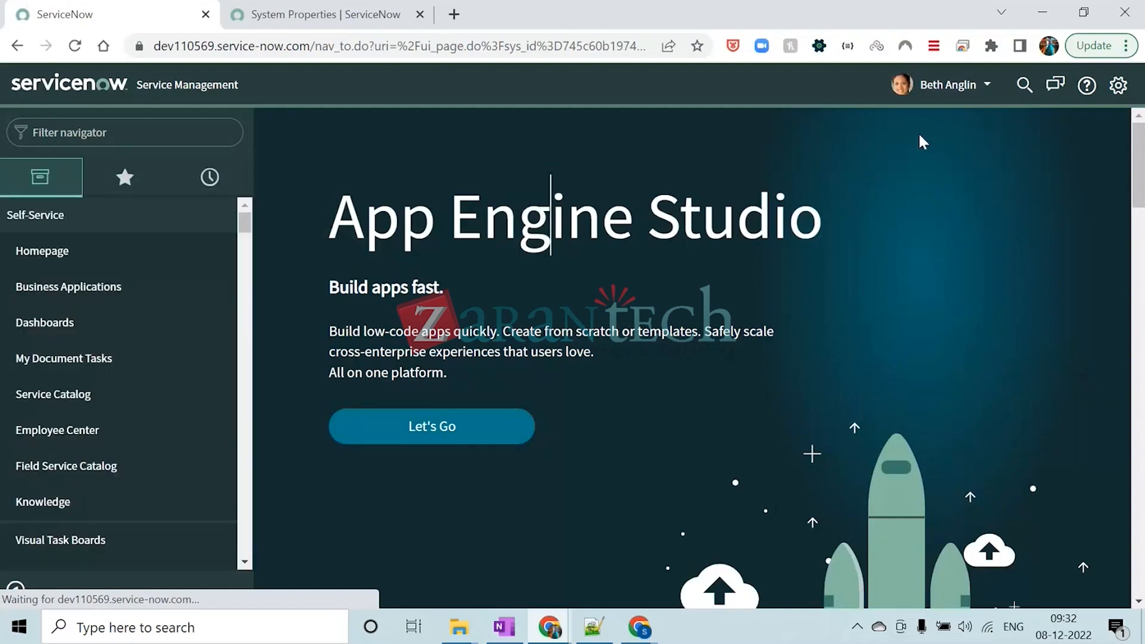
Open the impersonated user's profile and change the form from the Self Service view to the Default view
left_click(946, 89)
left_click(907, 117)
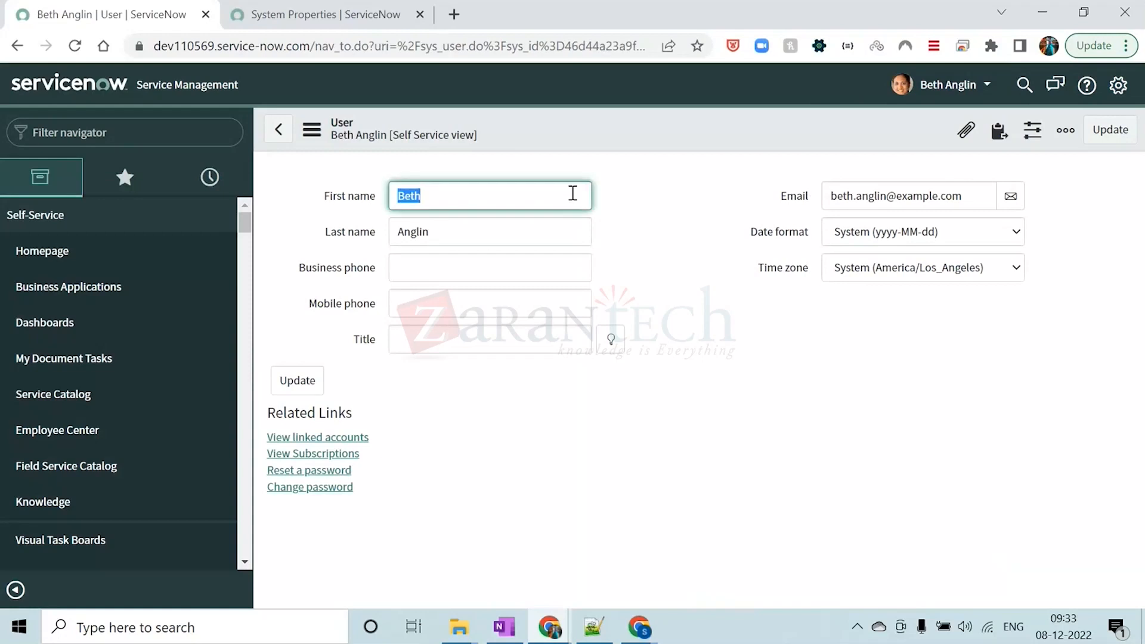
left_click(584, 130)
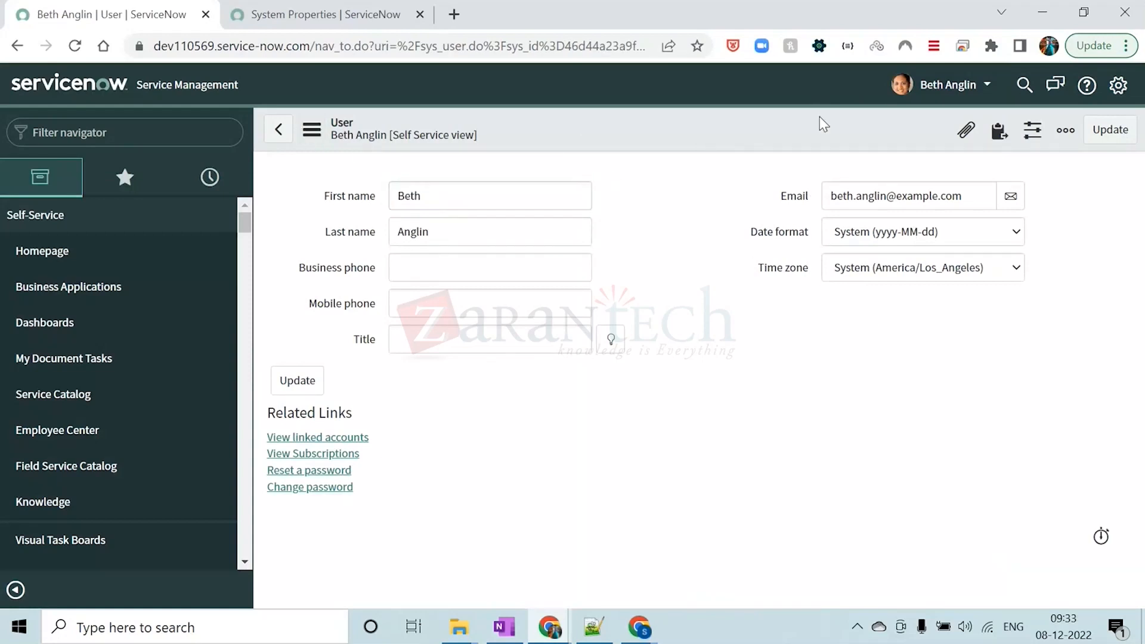
left_click(310, 129)
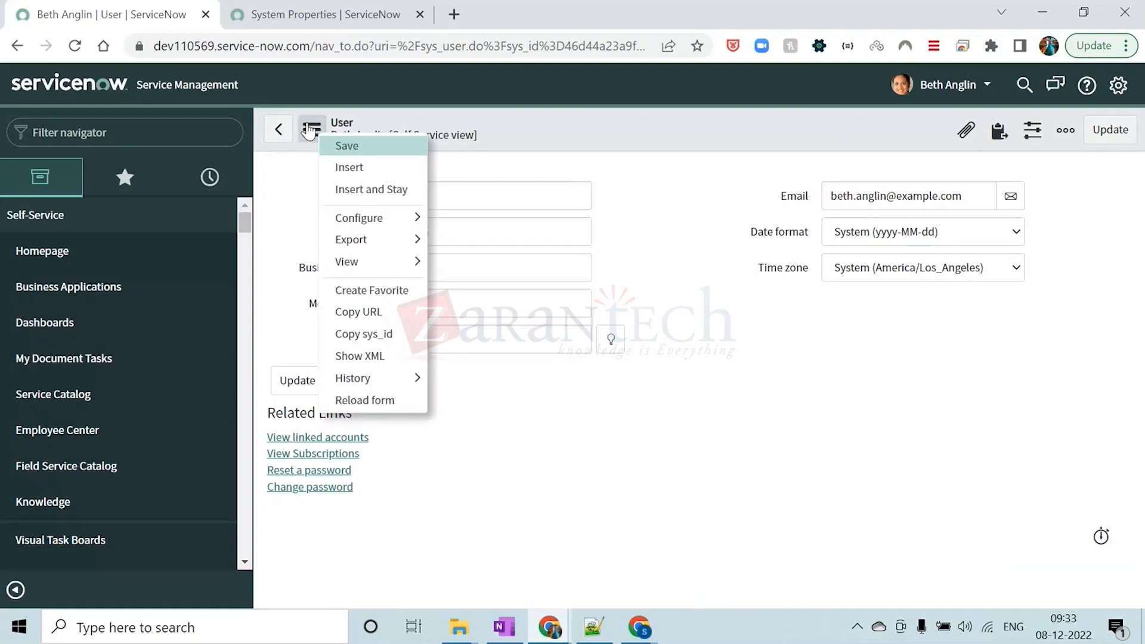
mouse_move(367, 270)
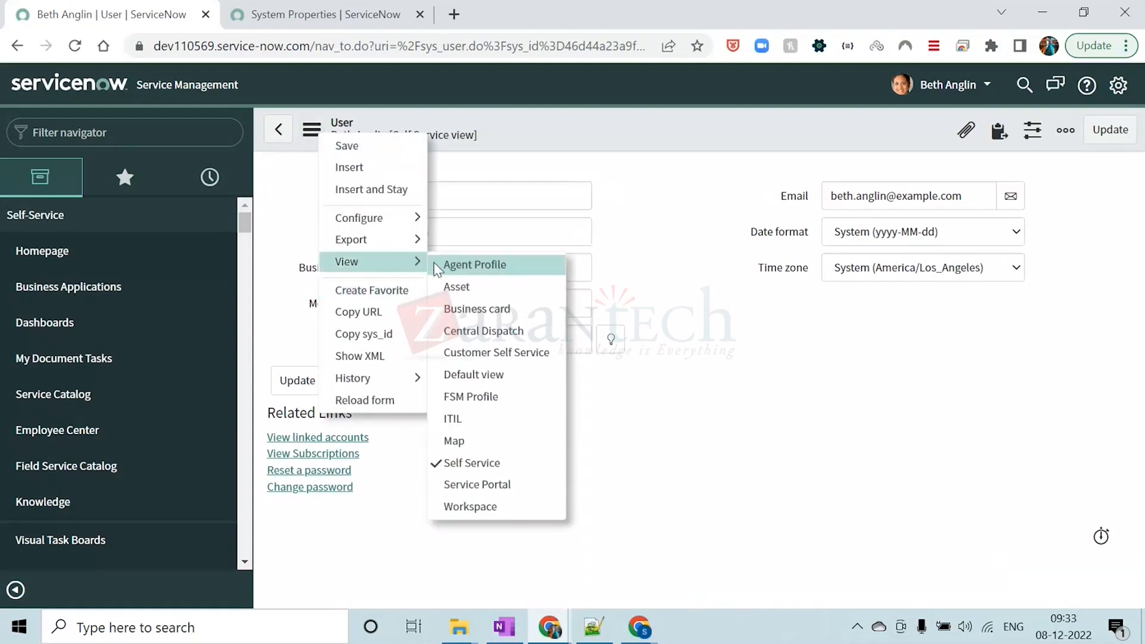
left_click(474, 374)
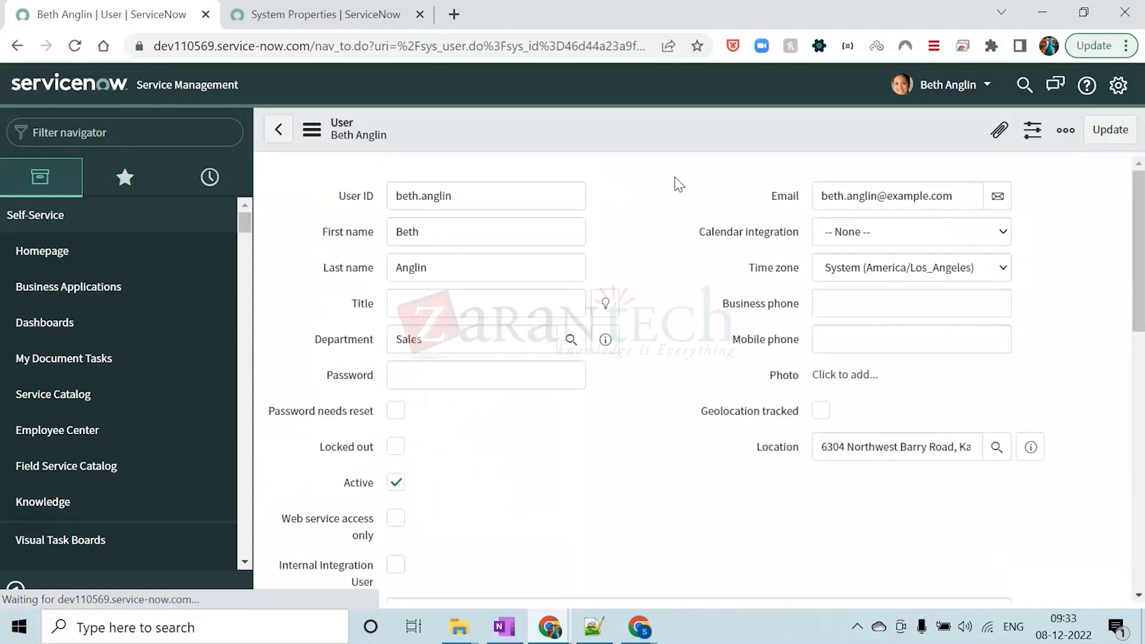
Review the impersonated user's ID, last name and location fields on the profile form, and end the impersonation
left_click(664, 268)
scroll(640, 366, "down", 4)
scroll(640, 365, "up", 4)
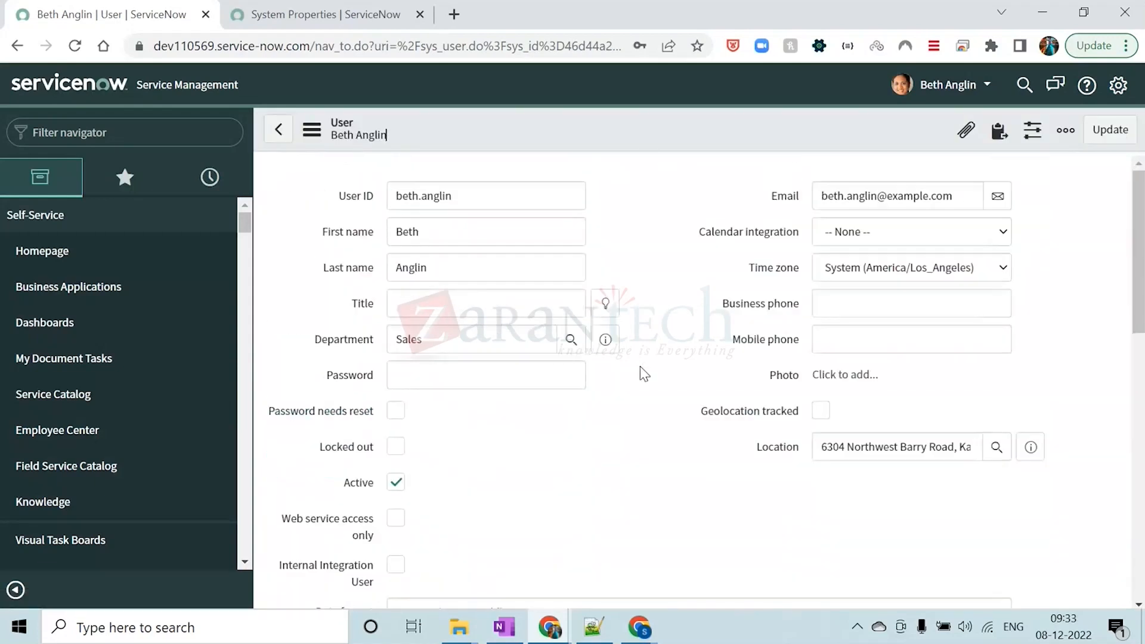
left_click(442, 195)
left_click(432, 268)
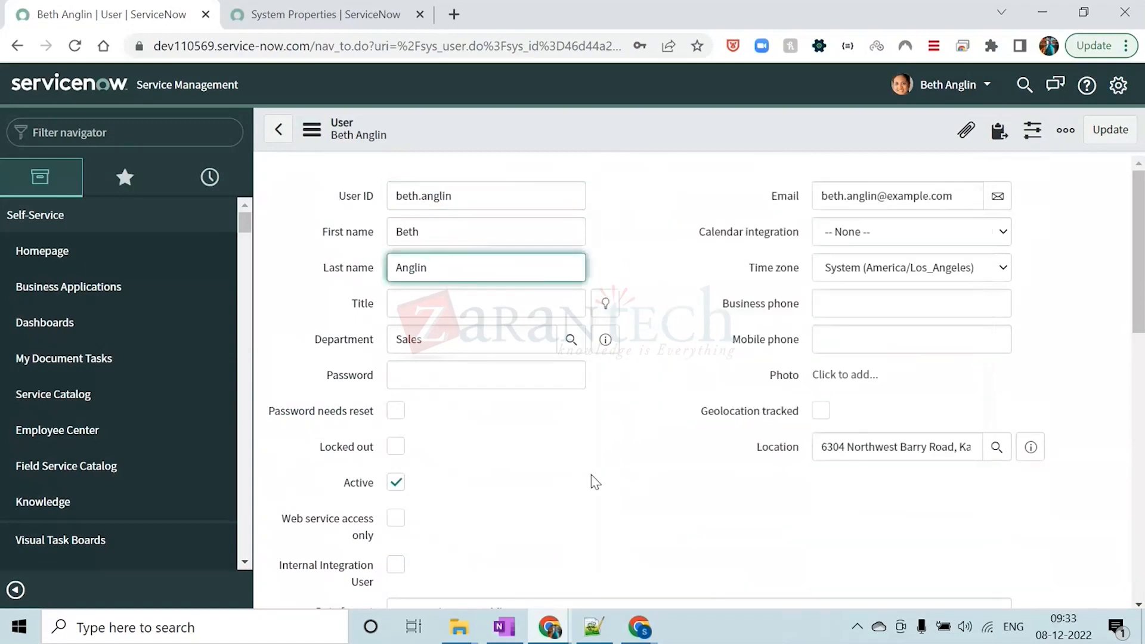
left_click(875, 448)
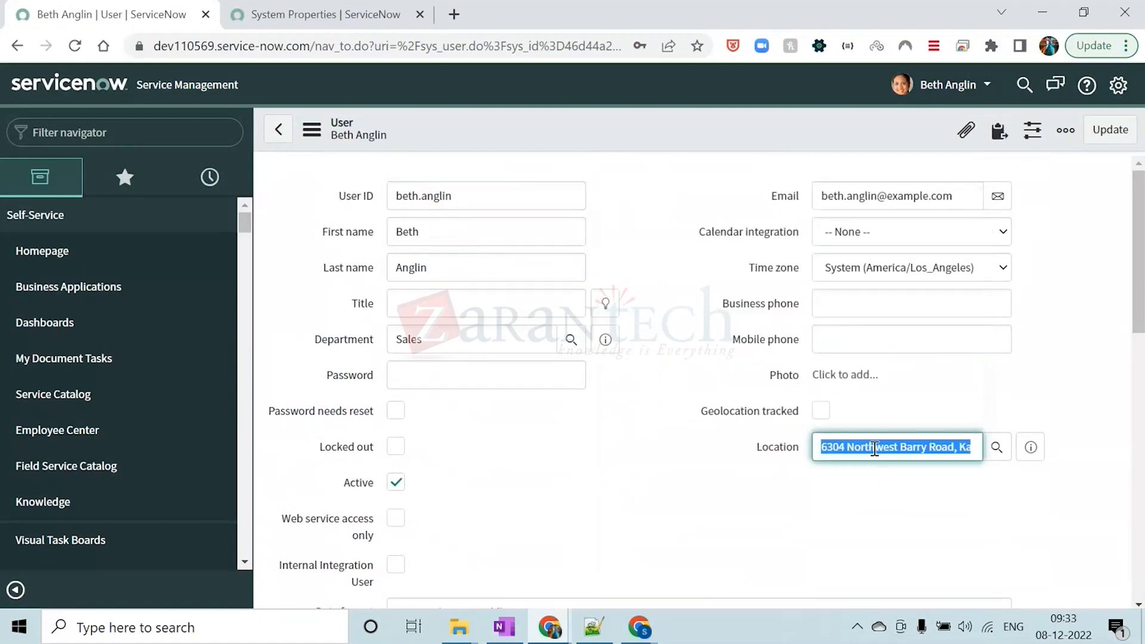
left_click(697, 487)
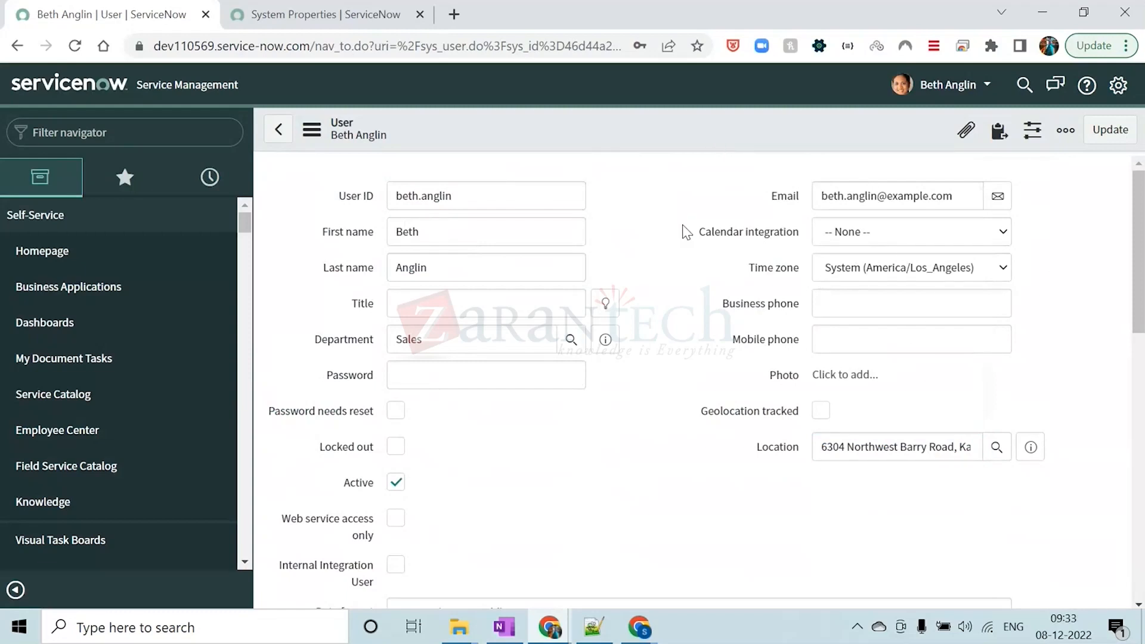
left_click(963, 94)
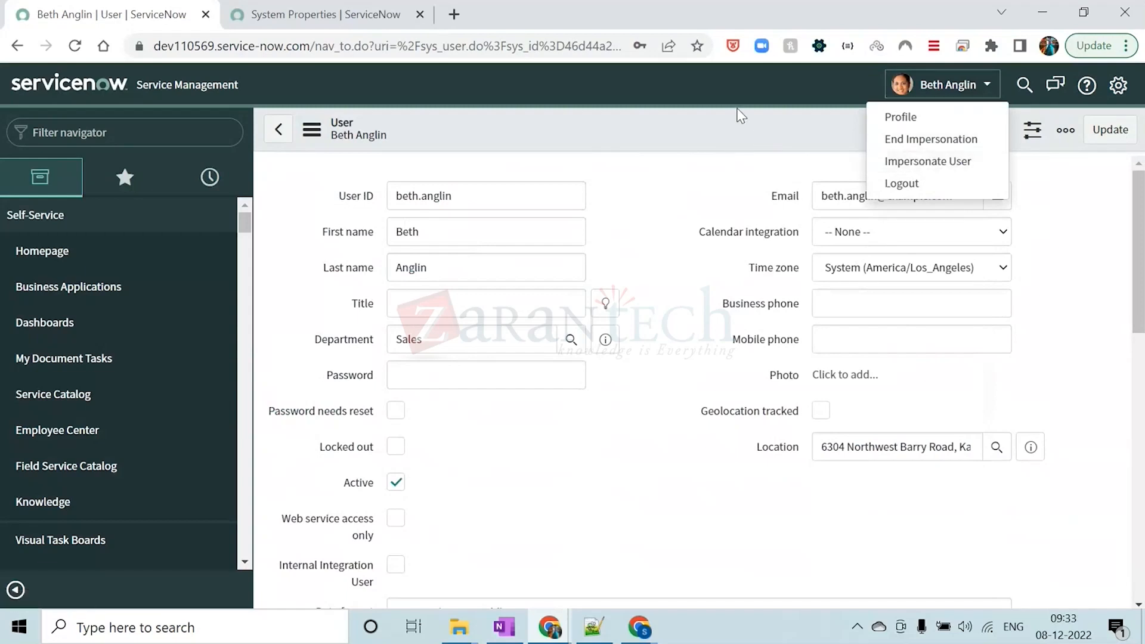
left_click(923, 140)
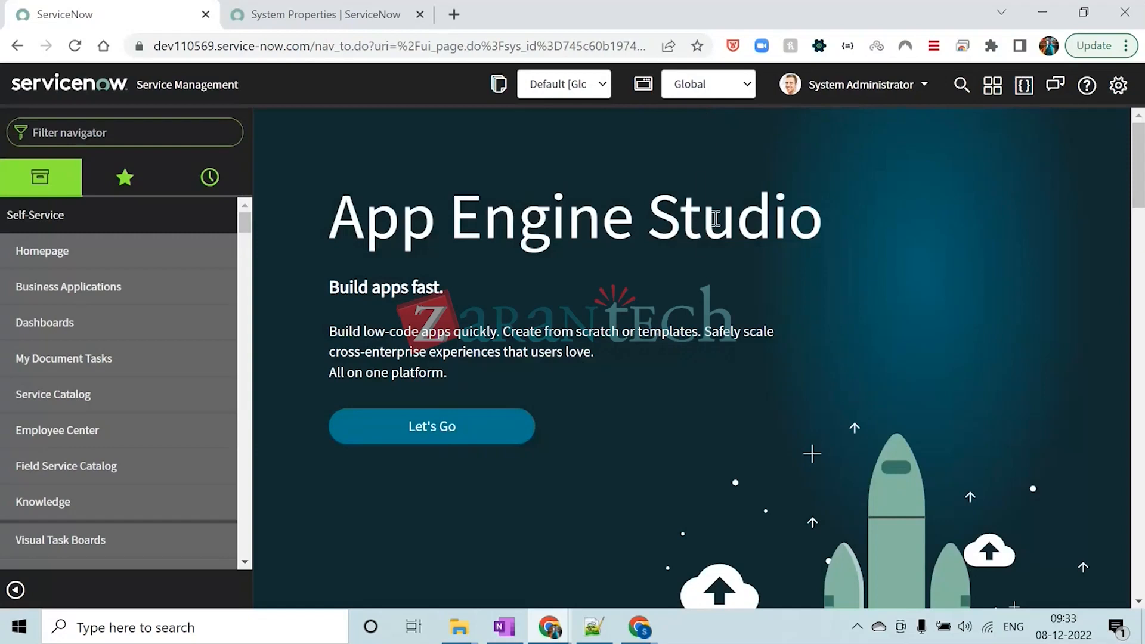
Switch to the Module 2 training PDF, reread the UI Properties path and the impersonation button procedure on page 15, and return to ServiceNow
mouse_move(651, 624)
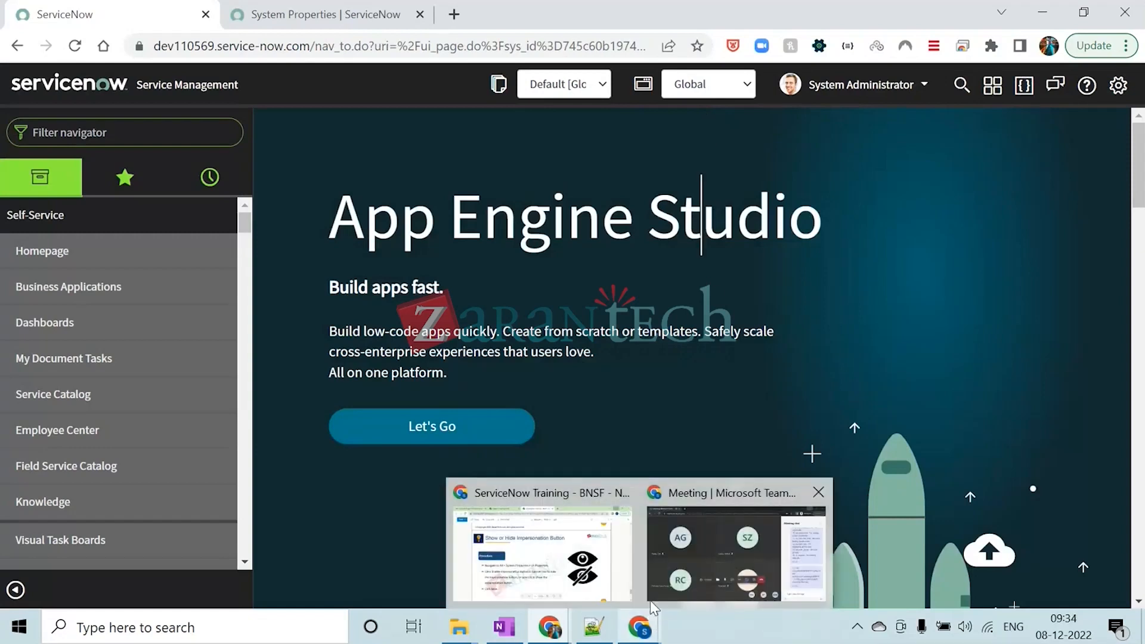
left_click(619, 557)
scroll(446, 256, "down", 3)
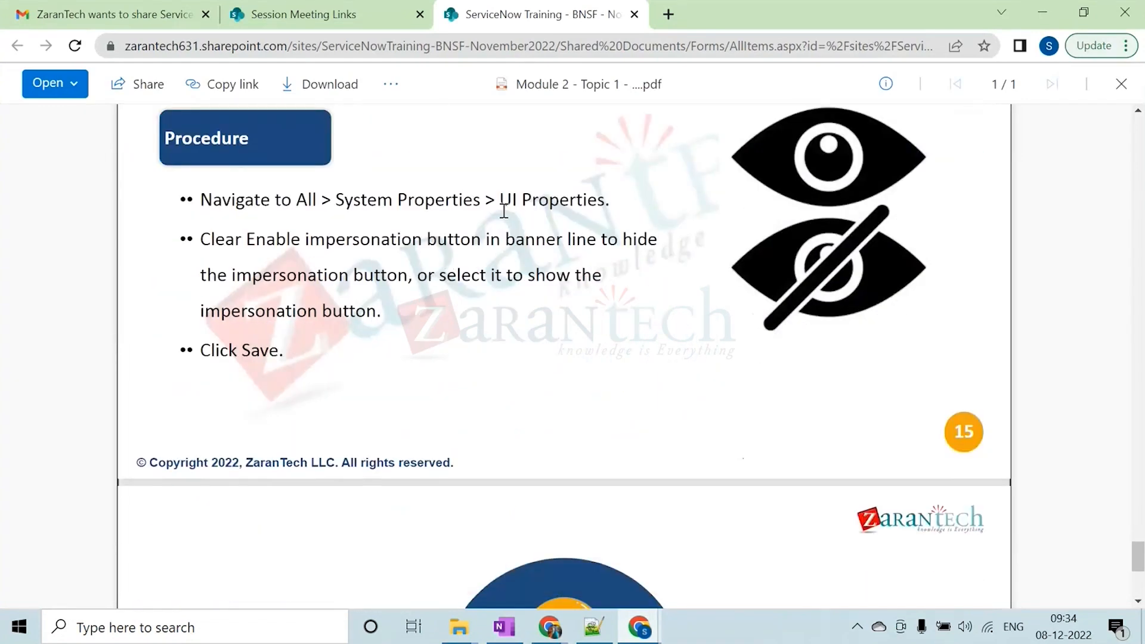
scroll(504, 210, "up", 2)
scroll(504, 210, "down", 2)
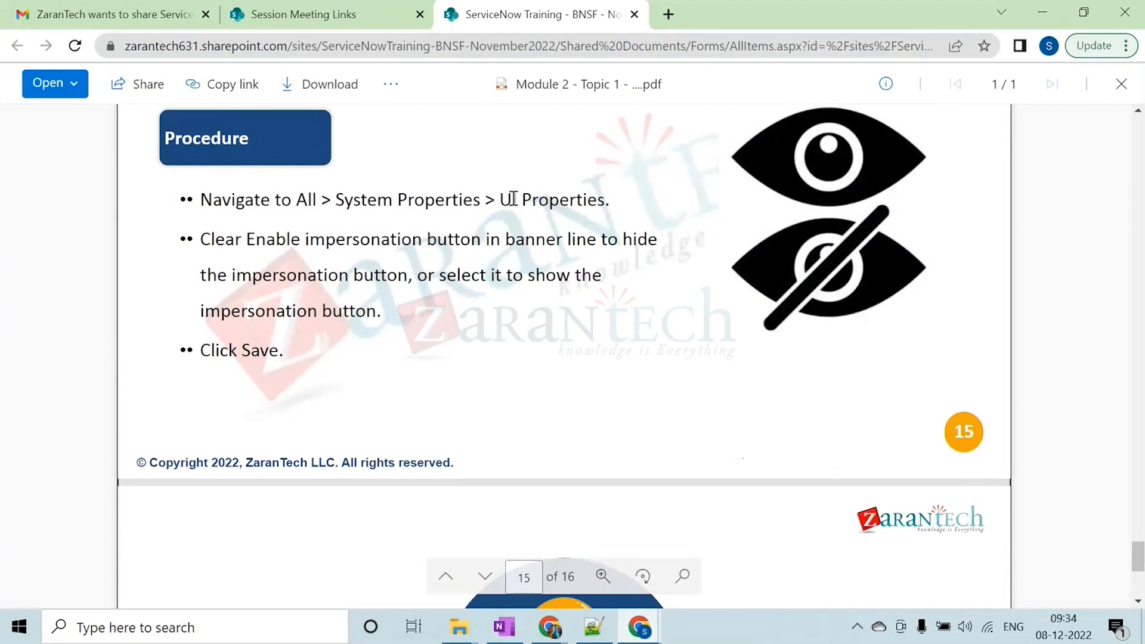
left_click_drag(508, 199, 603, 201)
left_click(583, 263)
scroll(584, 263, "down", 4)
scroll(586, 265, "up", 6)
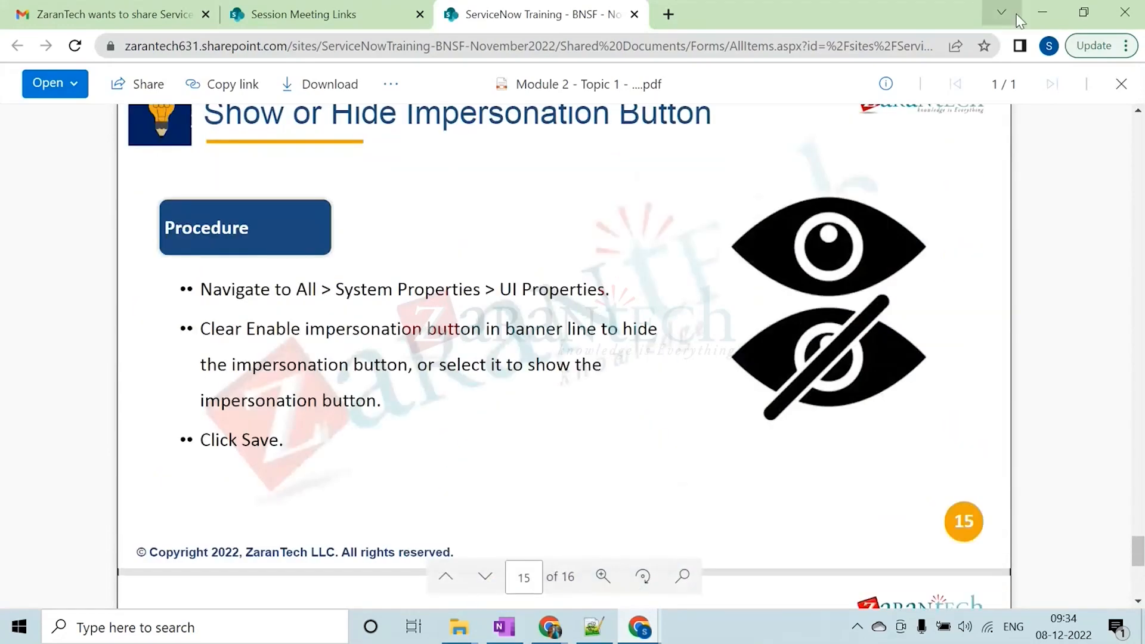
left_click(1042, 12)
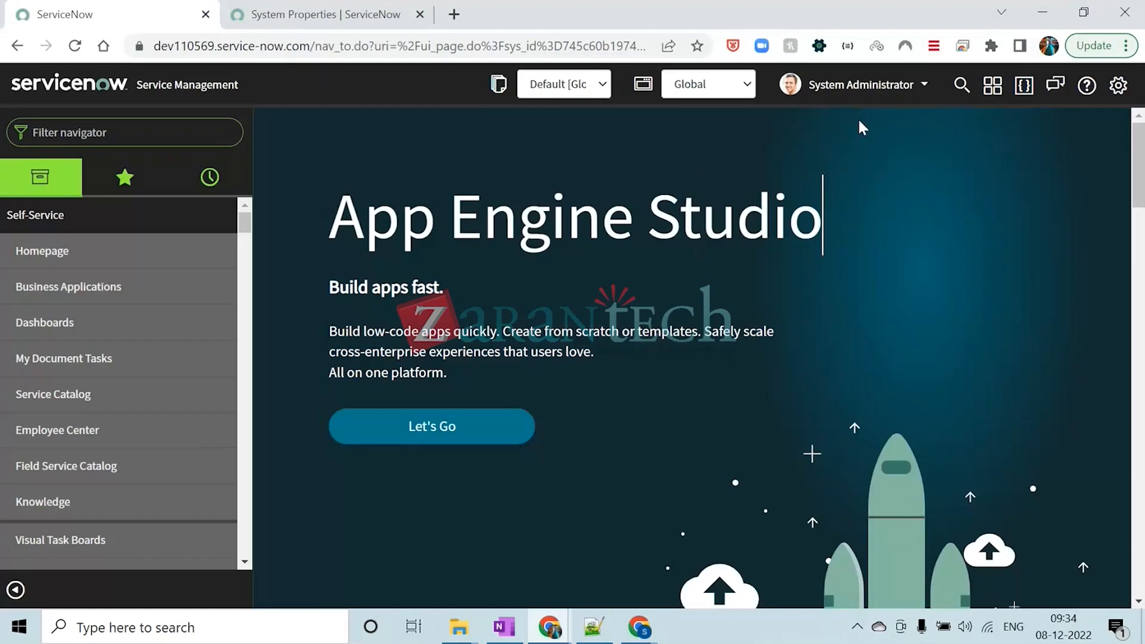
Impersonate a user from the recent impersonations in the Impersonate User dialog
left_click(858, 84)
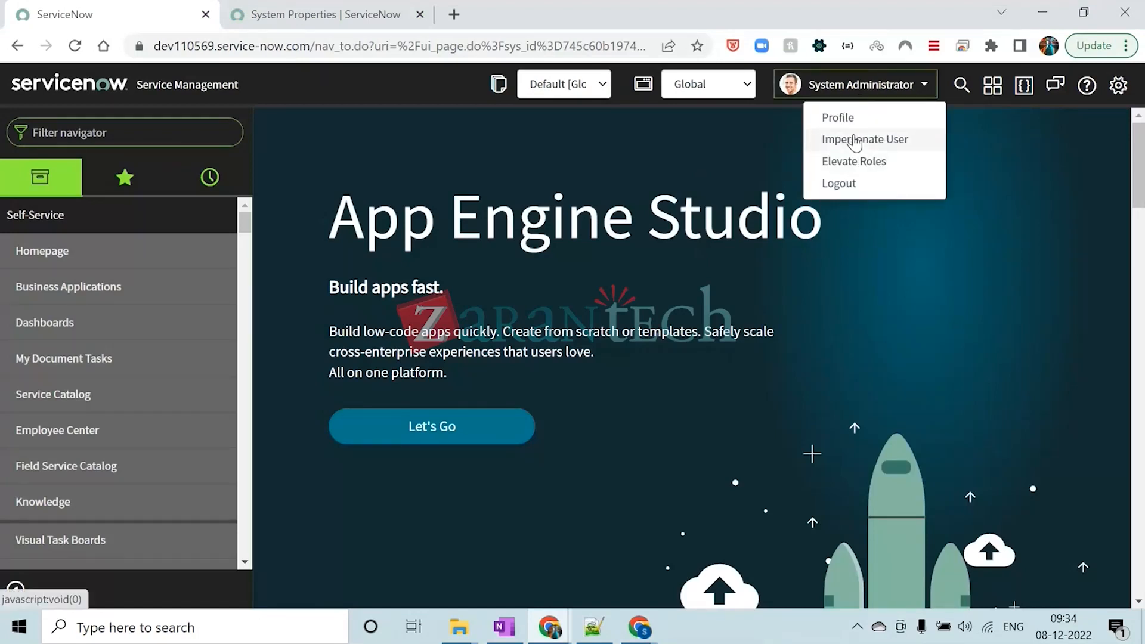
left_click(855, 141)
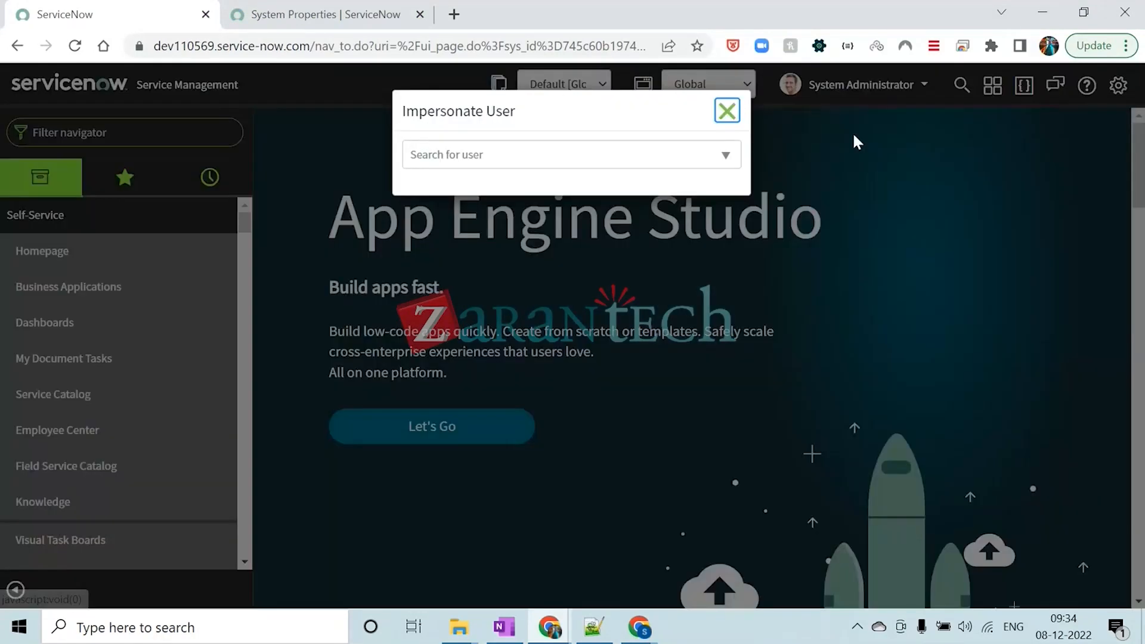
left_click(461, 285)
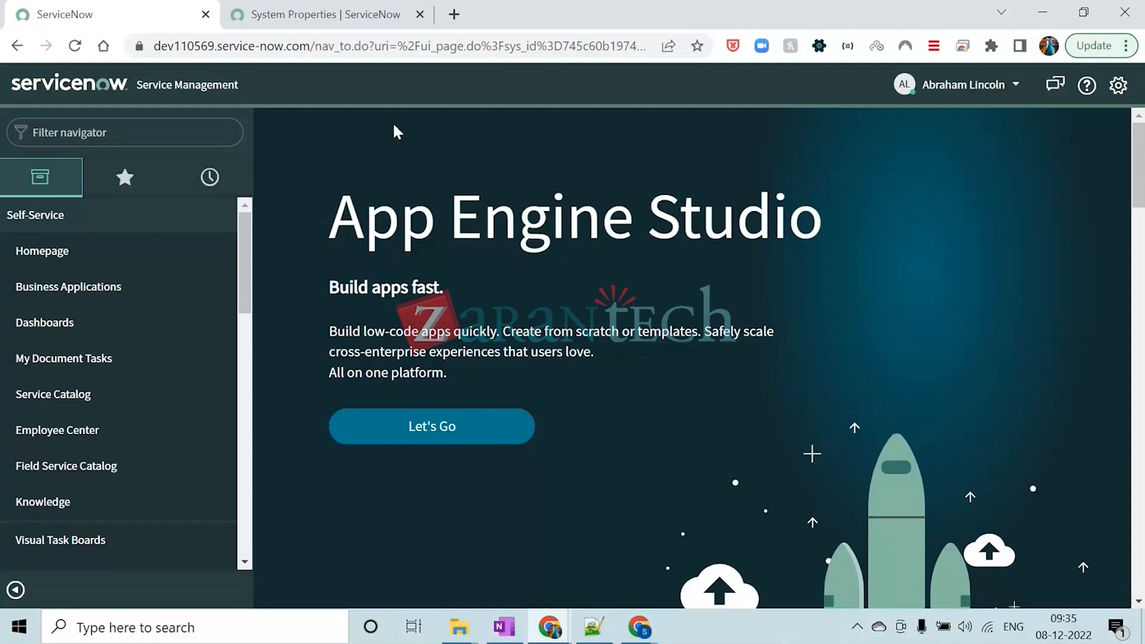
End the current impersonation and return to the System Administrator account
left_click(885, 162)
left_click(989, 90)
left_click(961, 139)
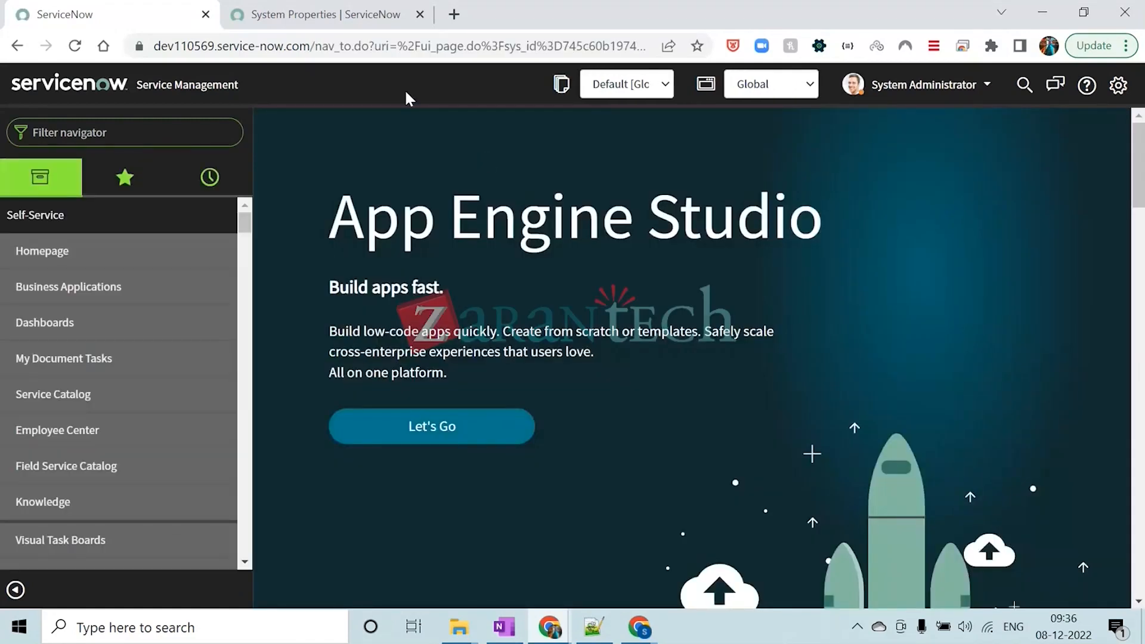
Find Fix Scripts in the navigator, open its list in a separate browser tab, and open the Create Incident script in another tab
left_click(140, 133)
type("FIX SCRIPT")
key("BackSpace")
type("T")
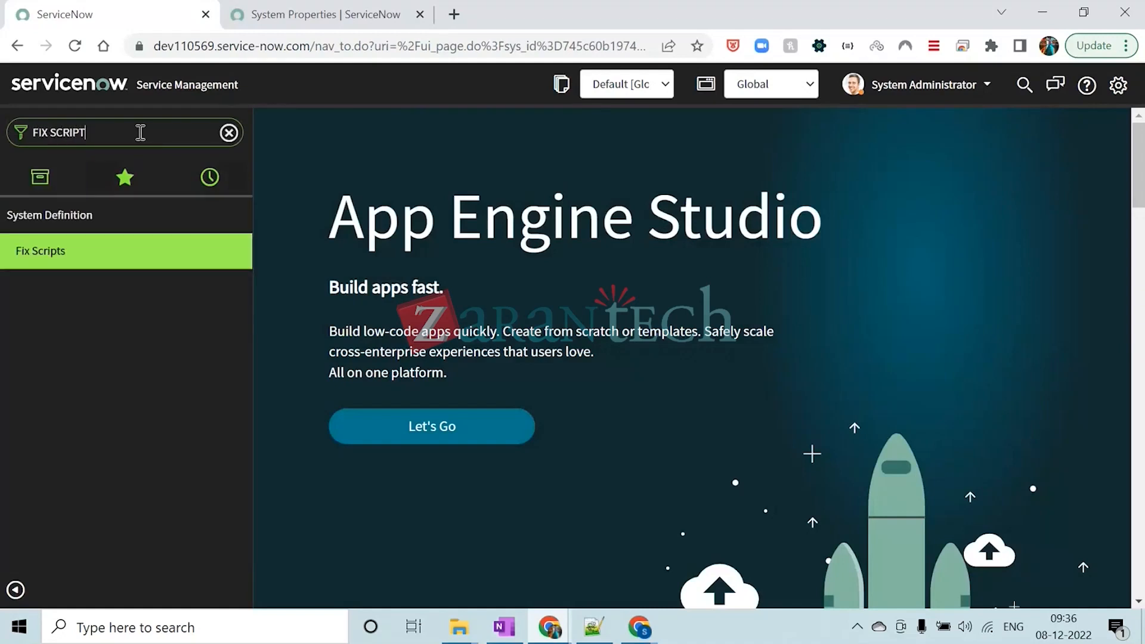
left_click(111, 262, "ctrl")
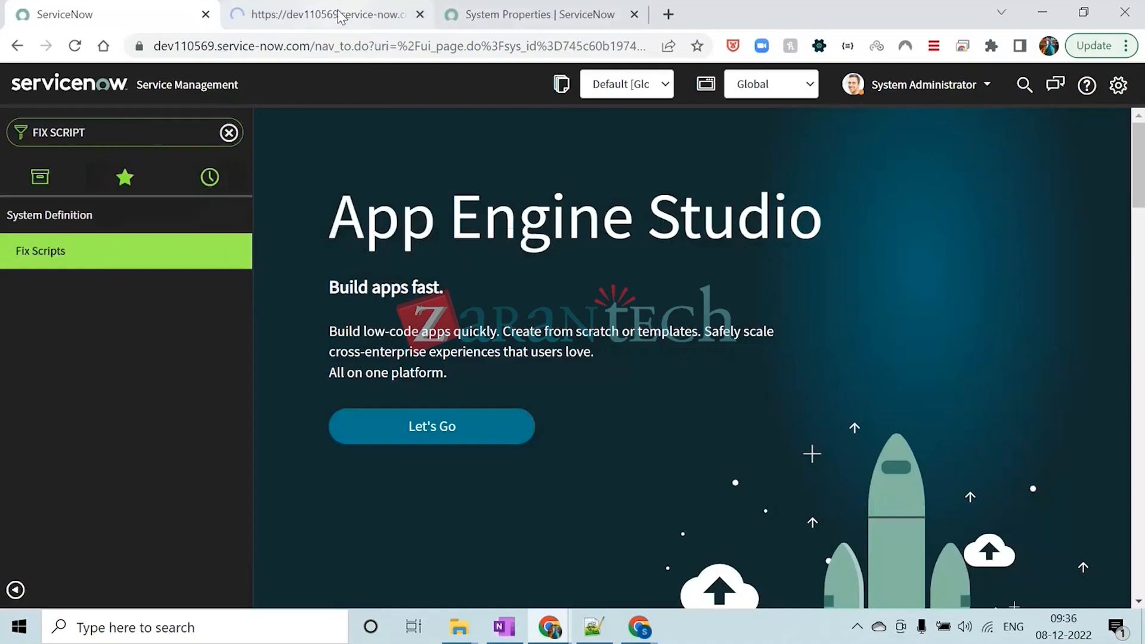
left_click(337, 13)
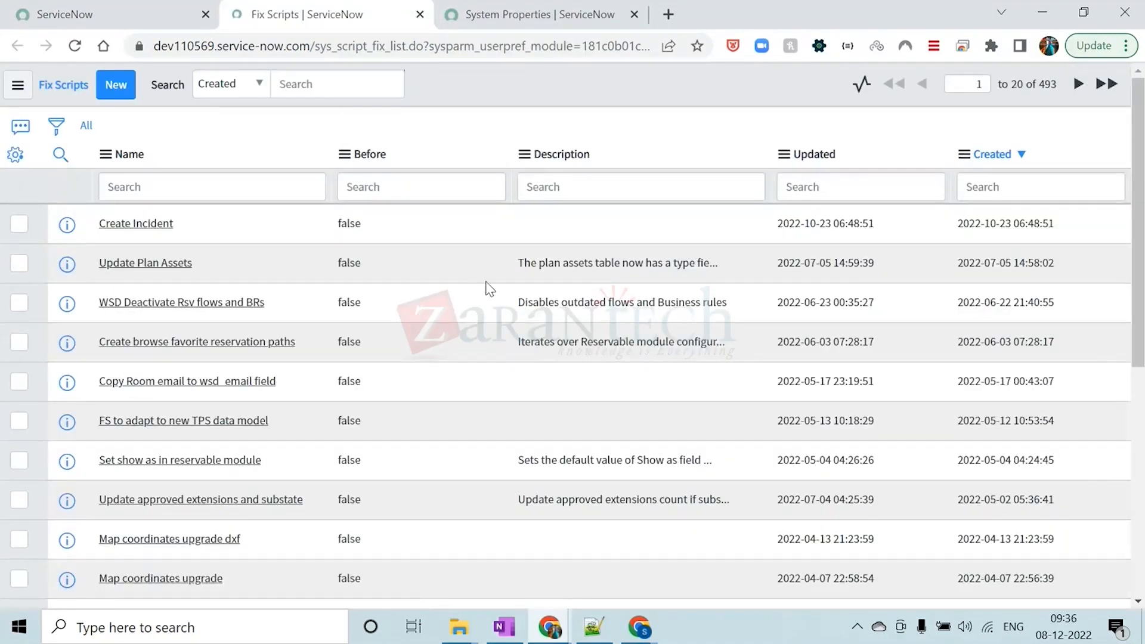
left_click(146, 227, "ctrl+shift")
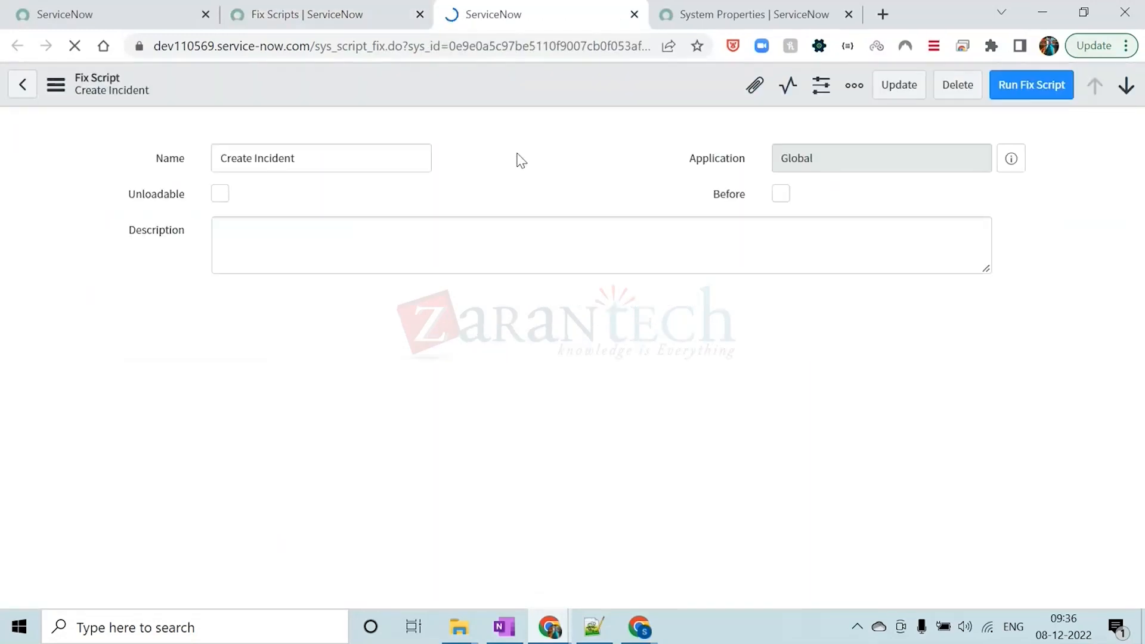
Return to the Fix Scripts list and add the Updated by and Created by columns to it
left_click(289, 17)
left_click(15, 154)
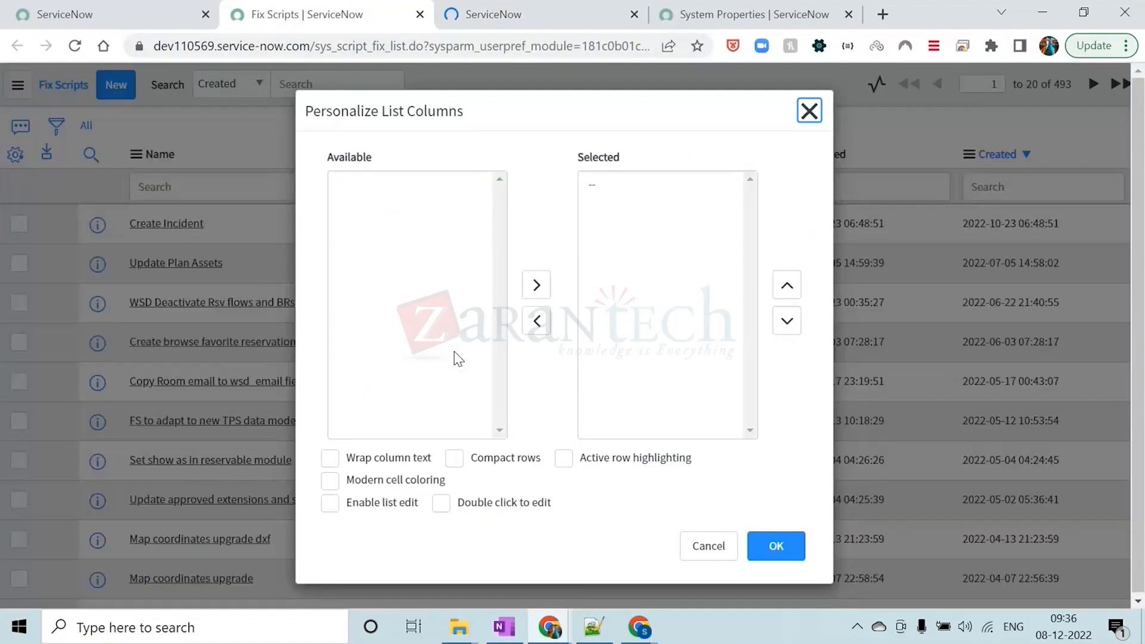
double_click(381, 352)
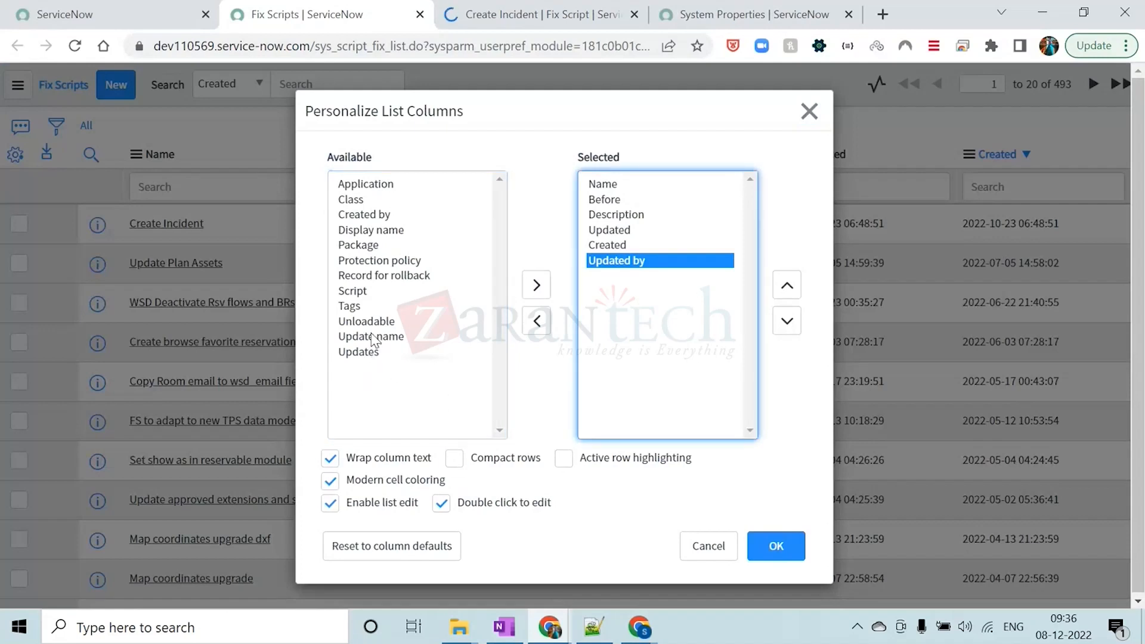
left_click(364, 216)
double_click(364, 215)
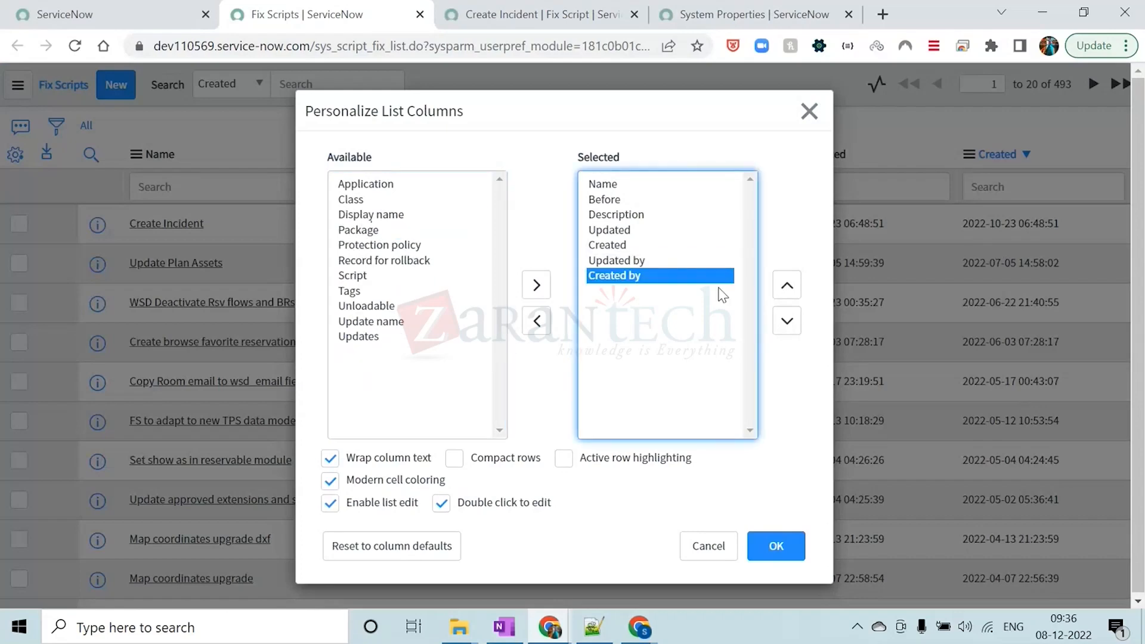
left_click(799, 547)
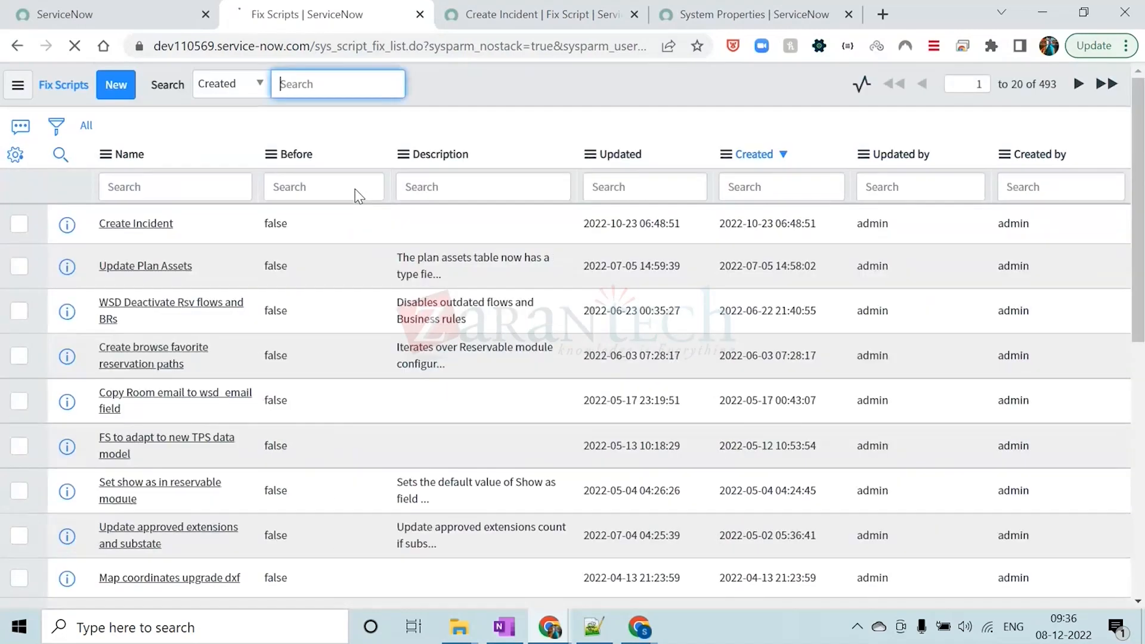
left_click(564, 81)
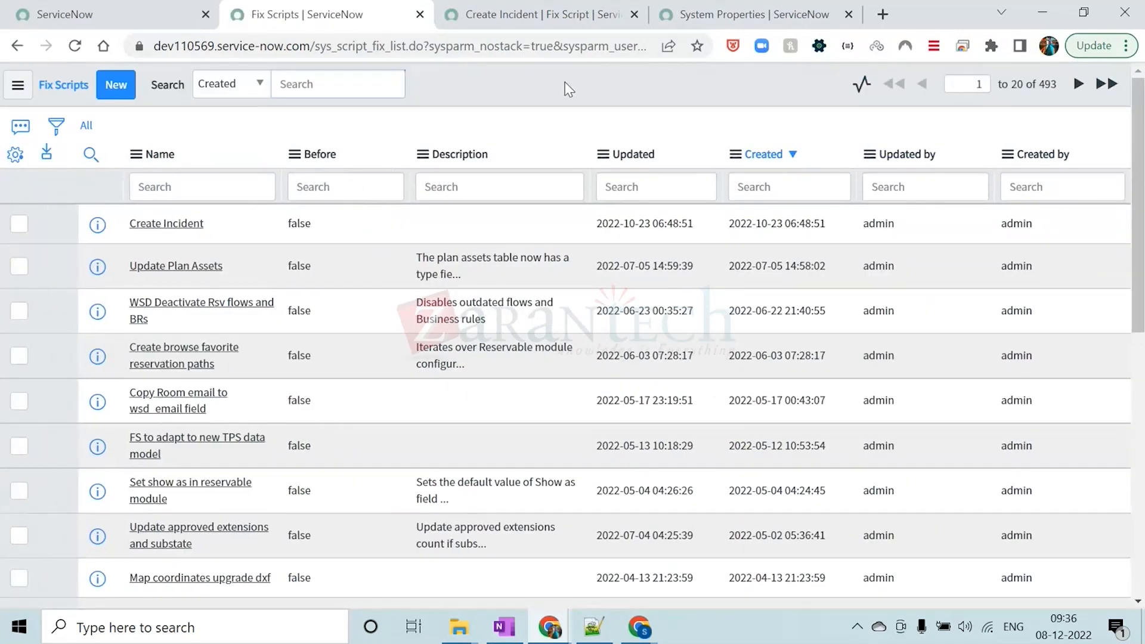
Check the Updated by and Created by values of the Create Incident fix script in the list, leaving them unedited
double_click(910, 227)
double_click(1008, 223)
left_click(783, 100)
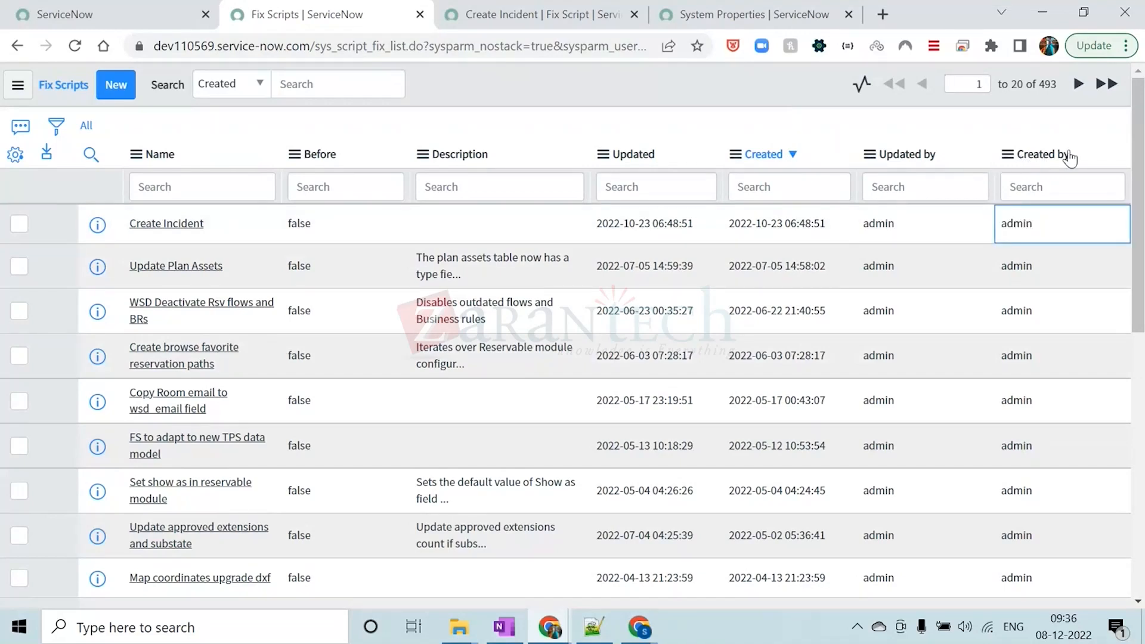
double_click(1033, 225)
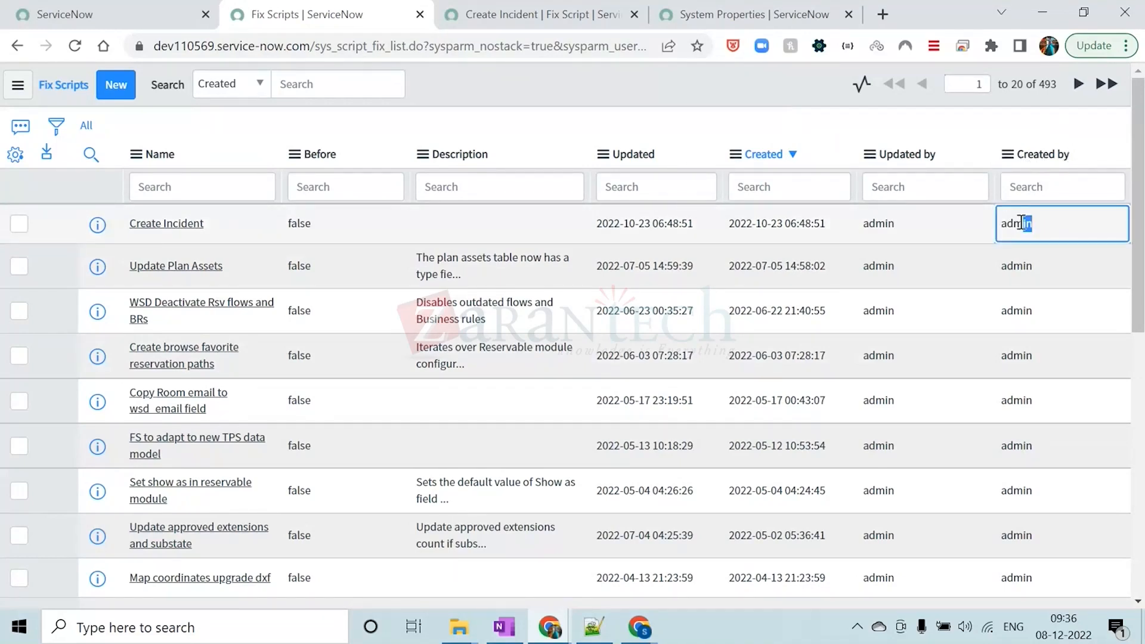
left_click(616, 90)
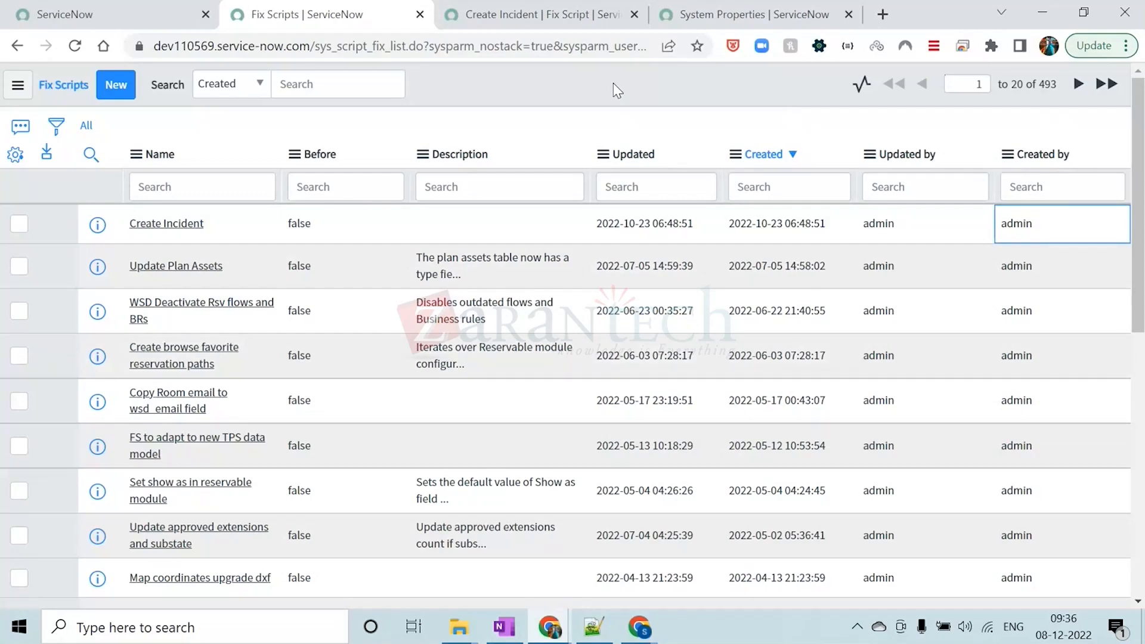
Switch to the Create Incident fix script tab and examine its full GlideRecord script
left_click(528, 12)
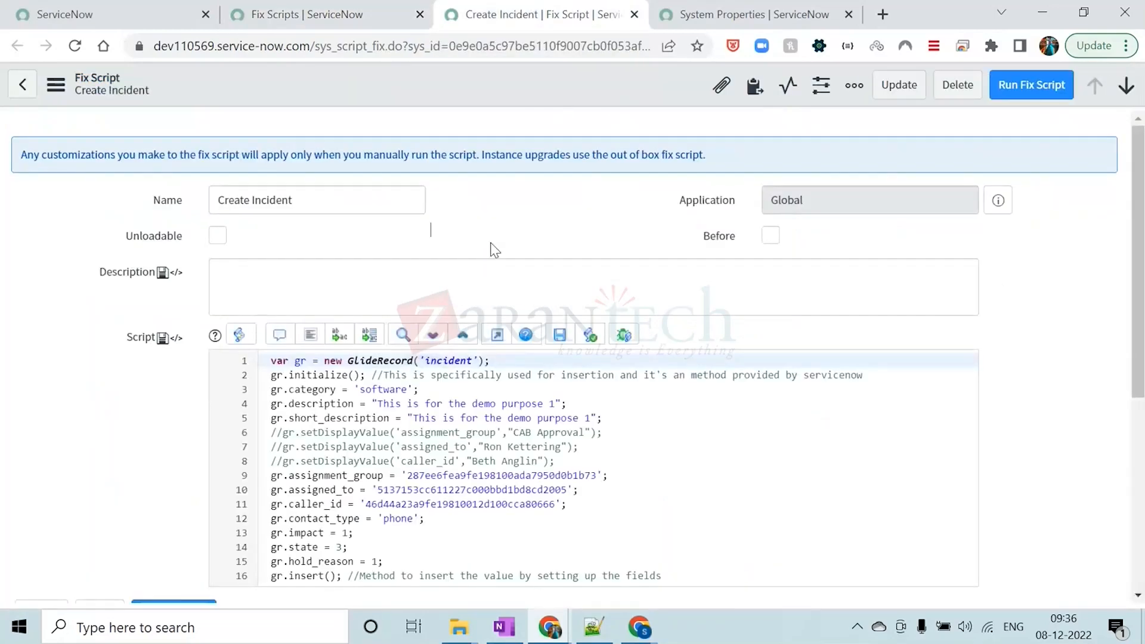
scroll(494, 250, "down", 3)
left_click(450, 310)
scroll(462, 350, "down", 3)
scroll(462, 350, "up", 4)
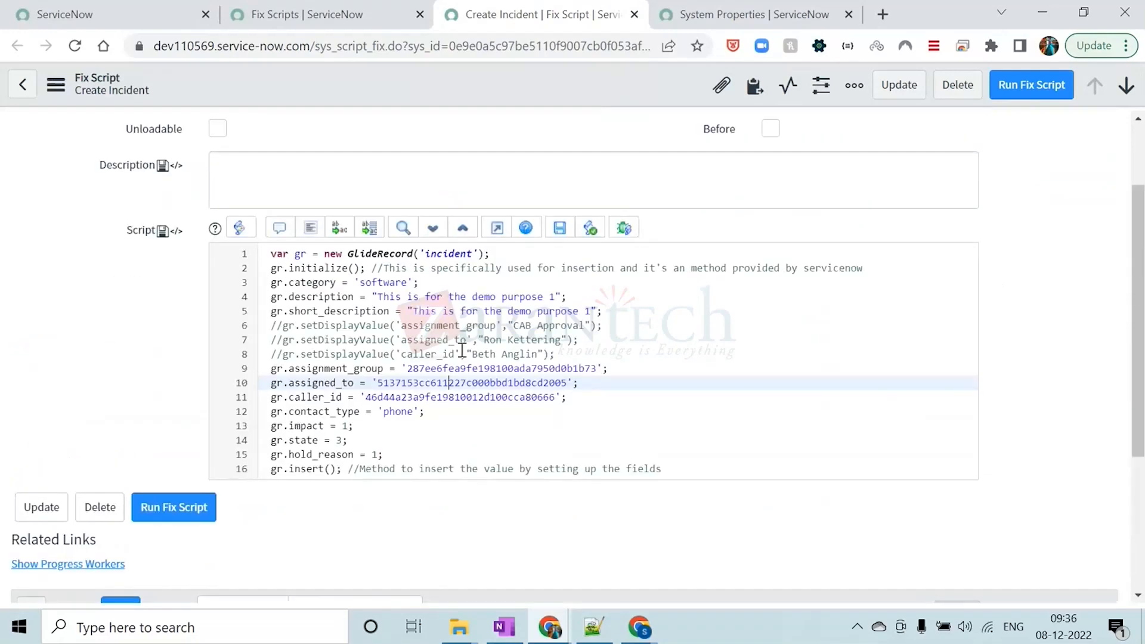
scroll(462, 350, "up", 1)
left_click_drag(272, 285, 669, 500)
left_click(668, 401)
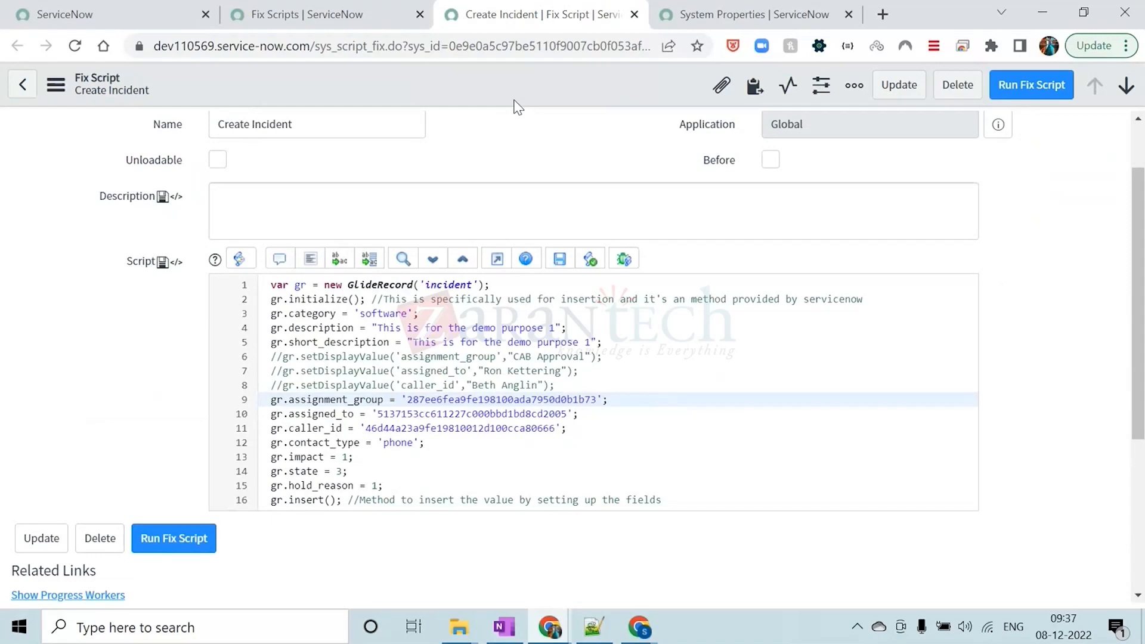
Go back to the ServiceNow home tab and impersonate the third user in the Recent Impersonations list
left_click(159, 9)
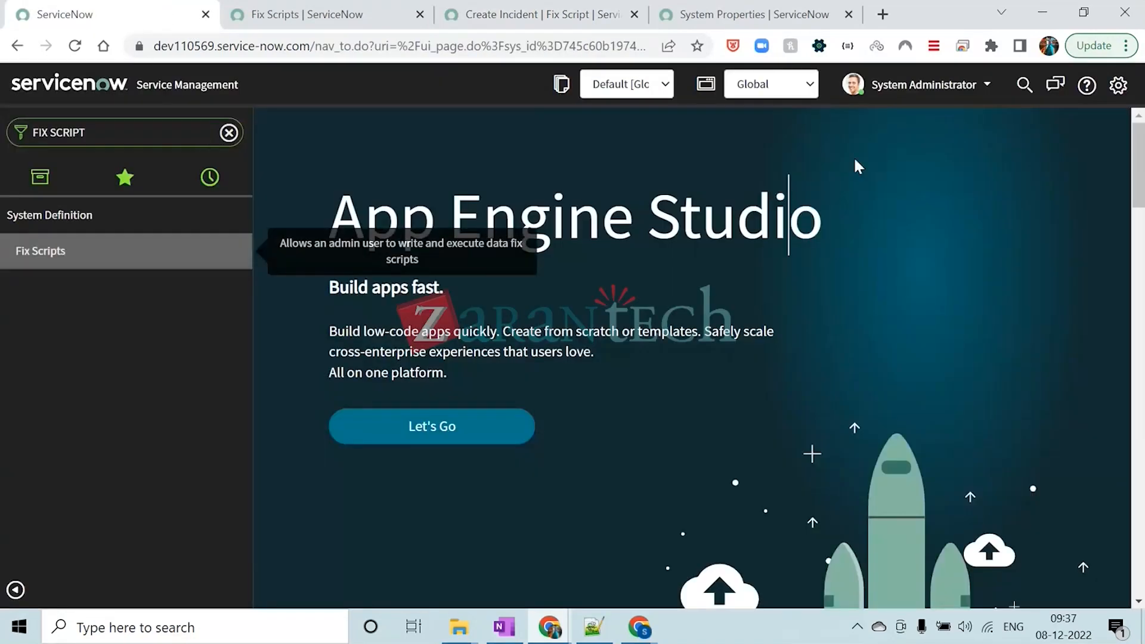
left_click(912, 86)
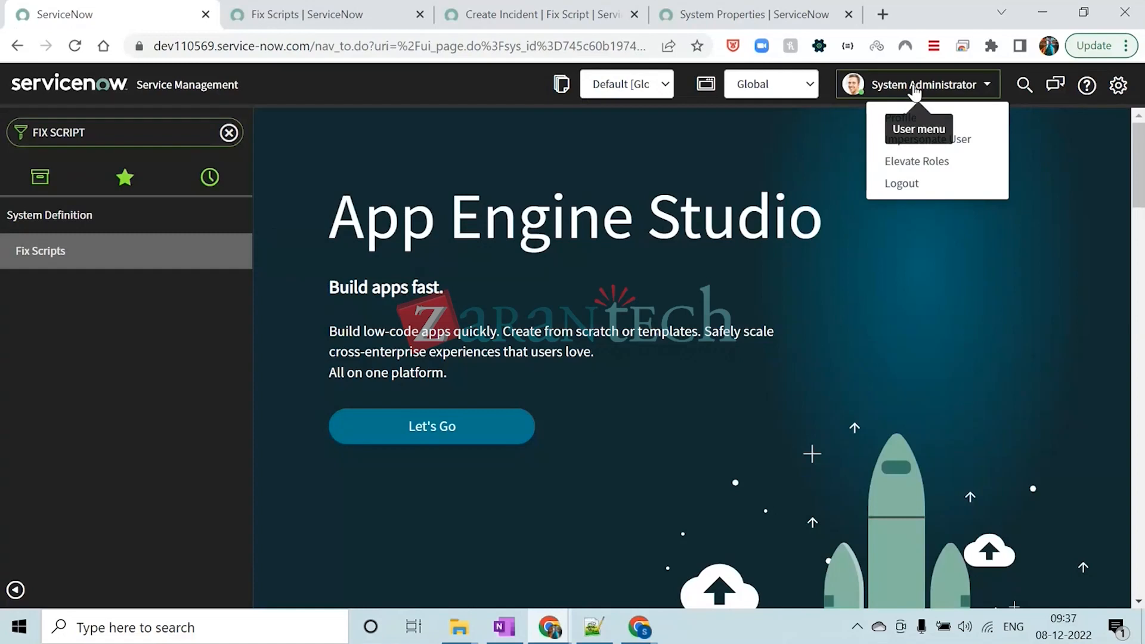
left_click(948, 146)
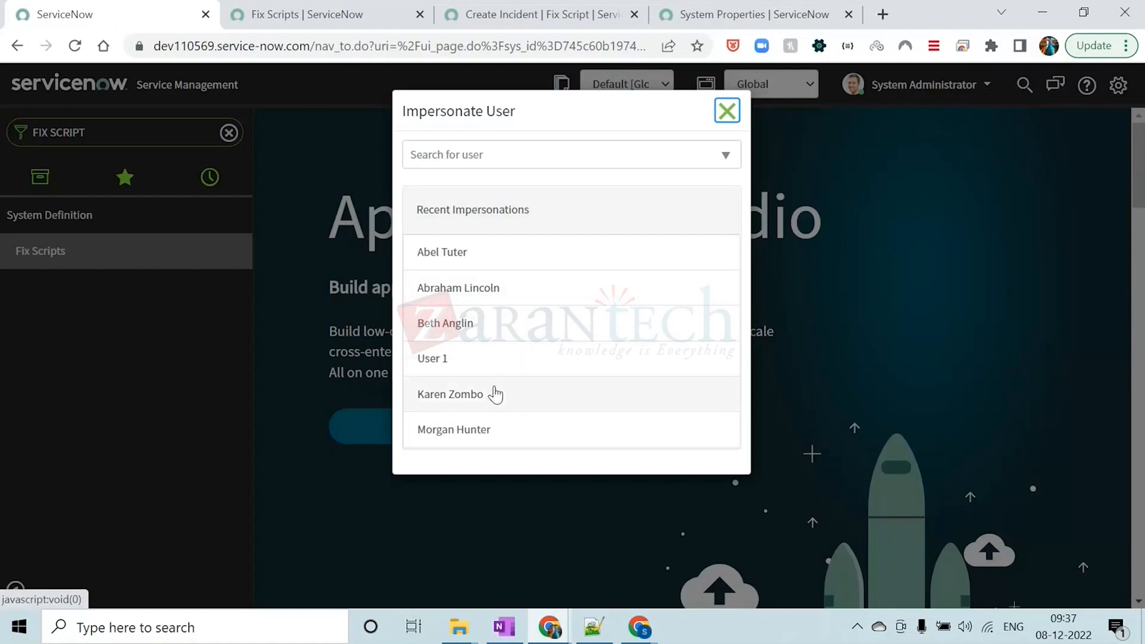
left_click(463, 326)
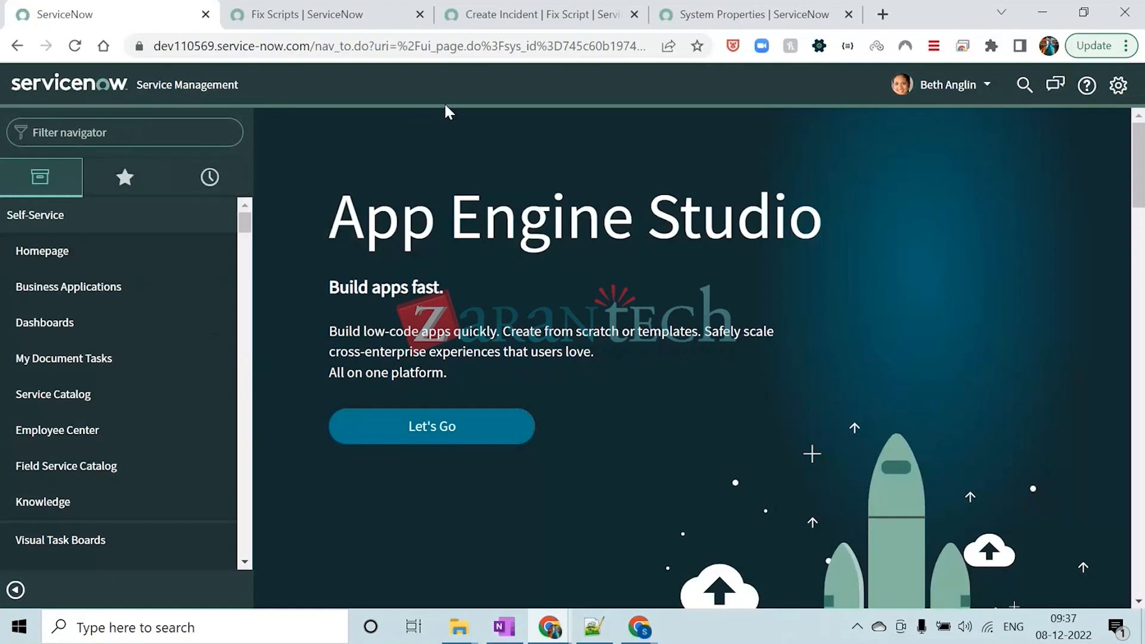
Show the application picker and the update set picker in the header through the impersonated user's Developer settings
left_click(1117, 85)
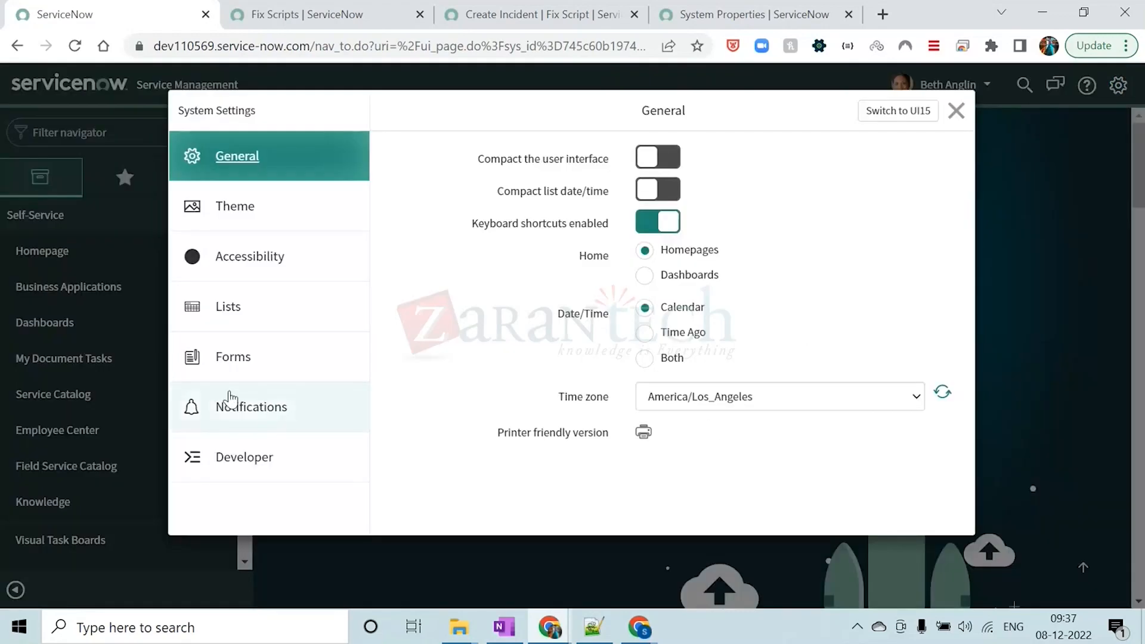
left_click(229, 457)
left_click(670, 192)
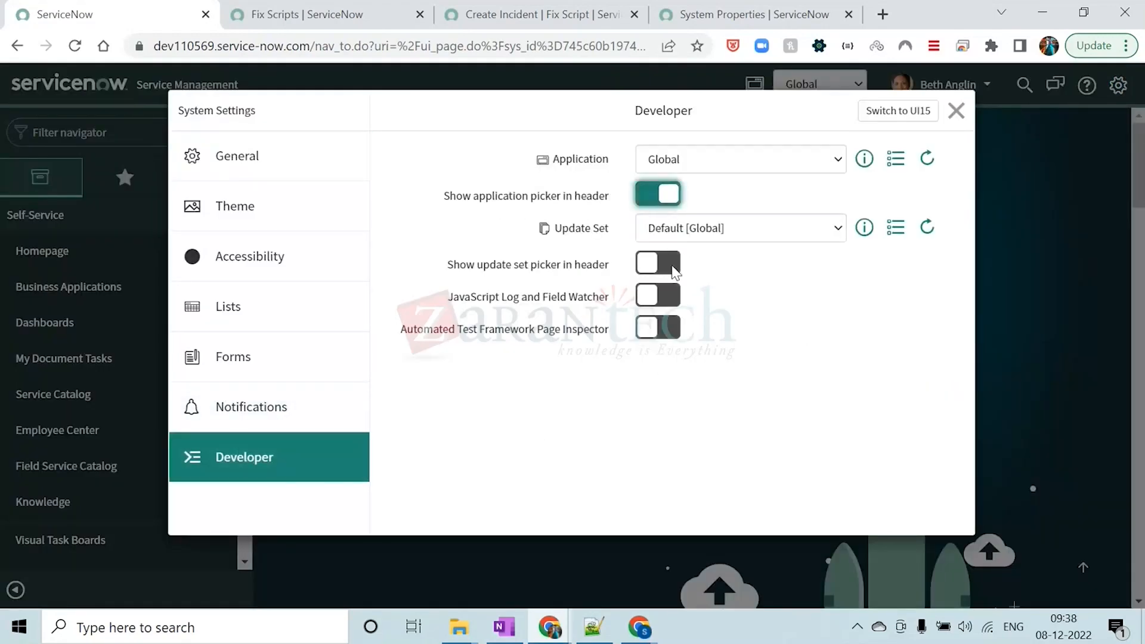
left_click(670, 262)
left_click(956, 110)
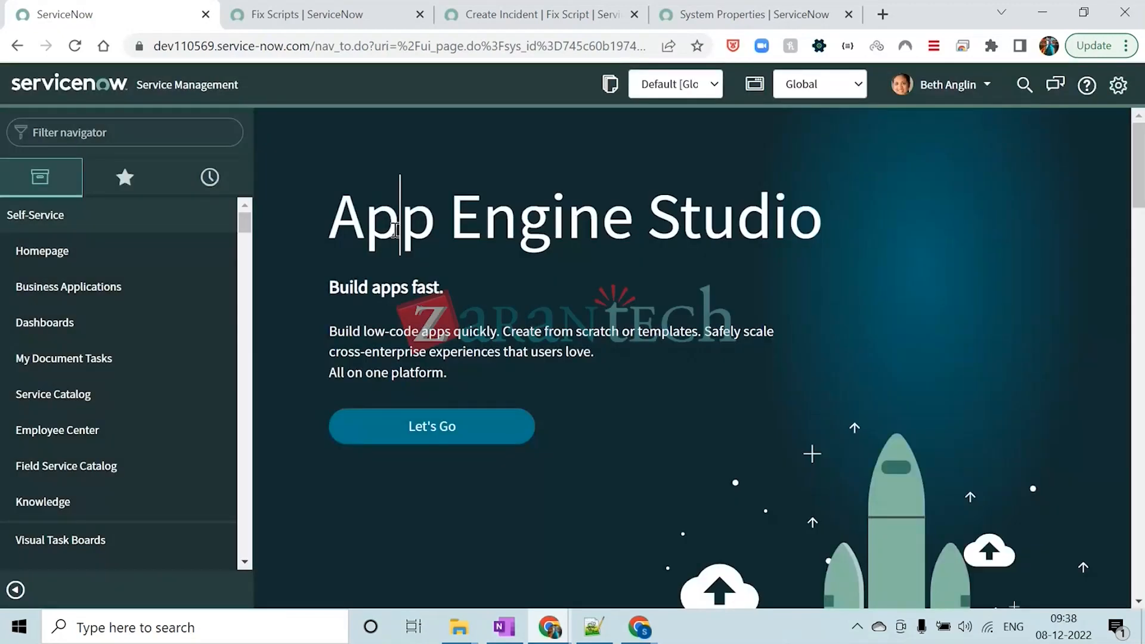
Find Fix Scripts by filtering the navigator for FIX SCRIPT, open its list in a separate tab and start a new record
left_click(125, 132)
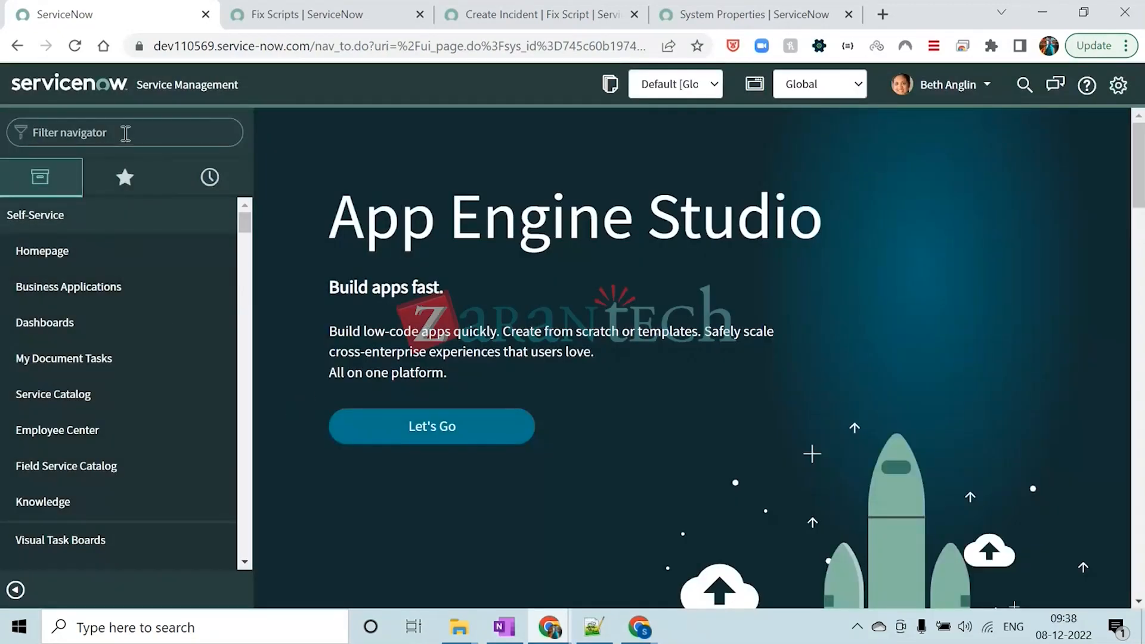
type("FIX SCRIPT")
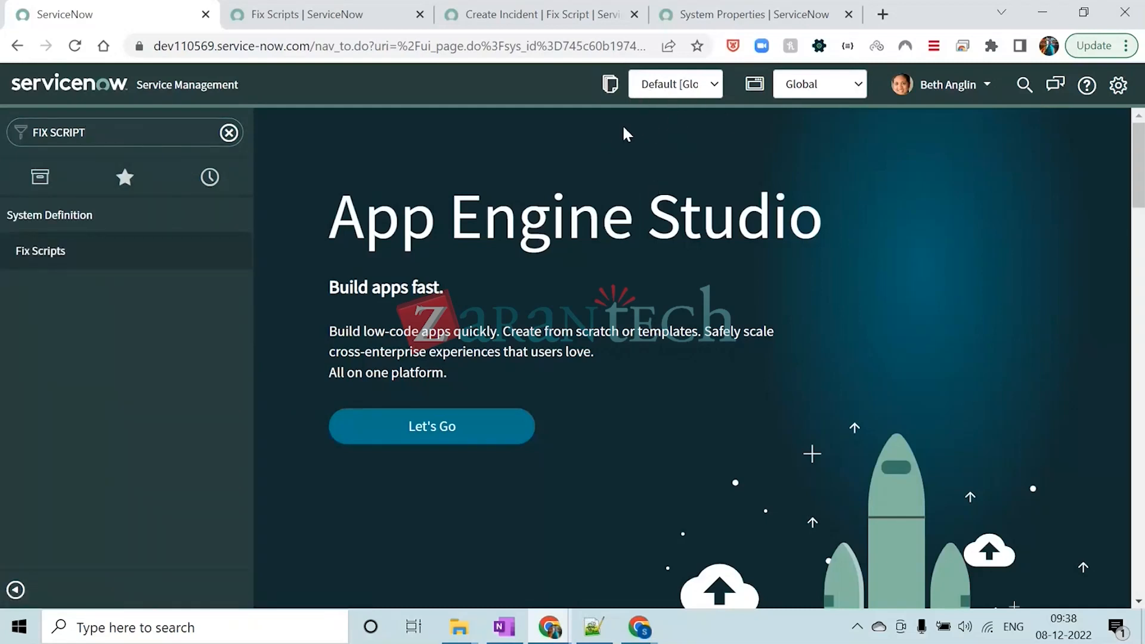
middle_click(123, 250)
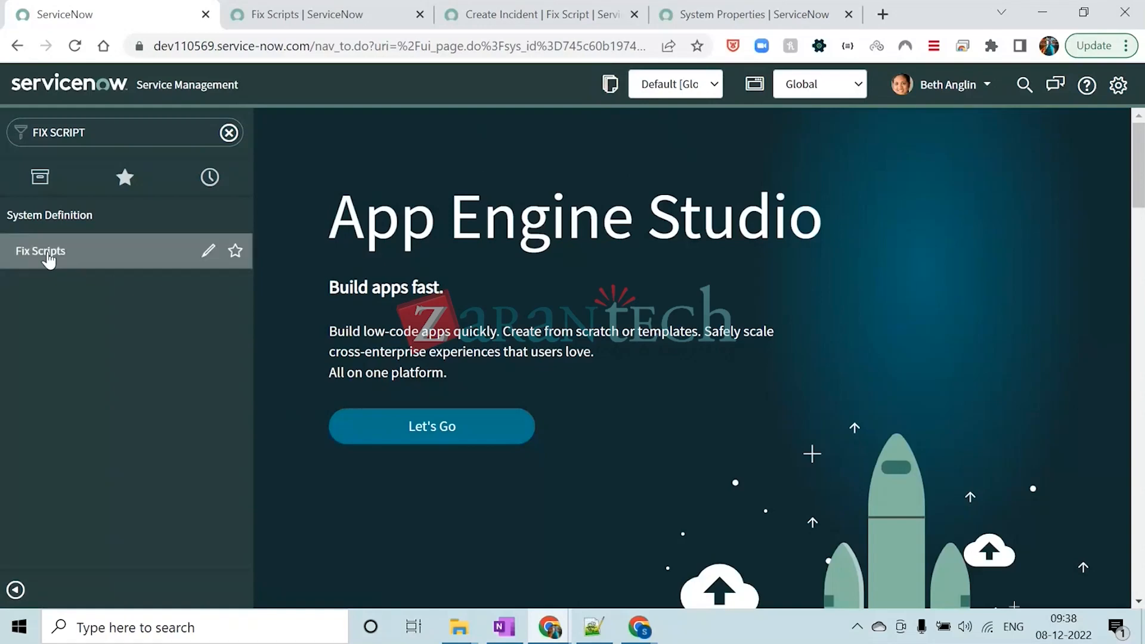
left_click(301, 25)
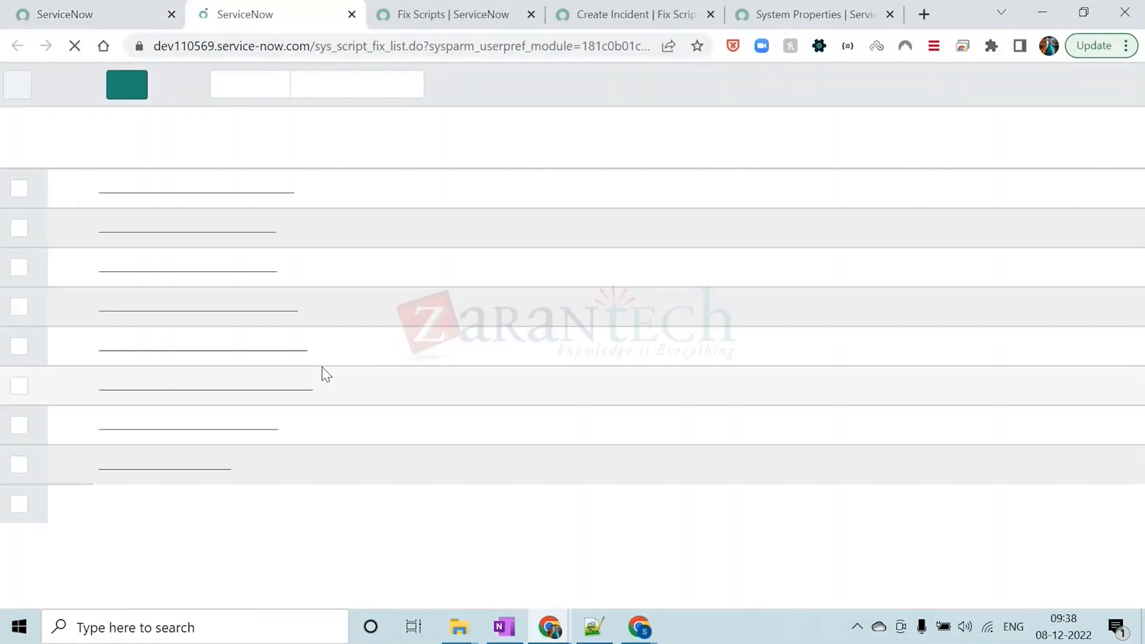
left_click(116, 87)
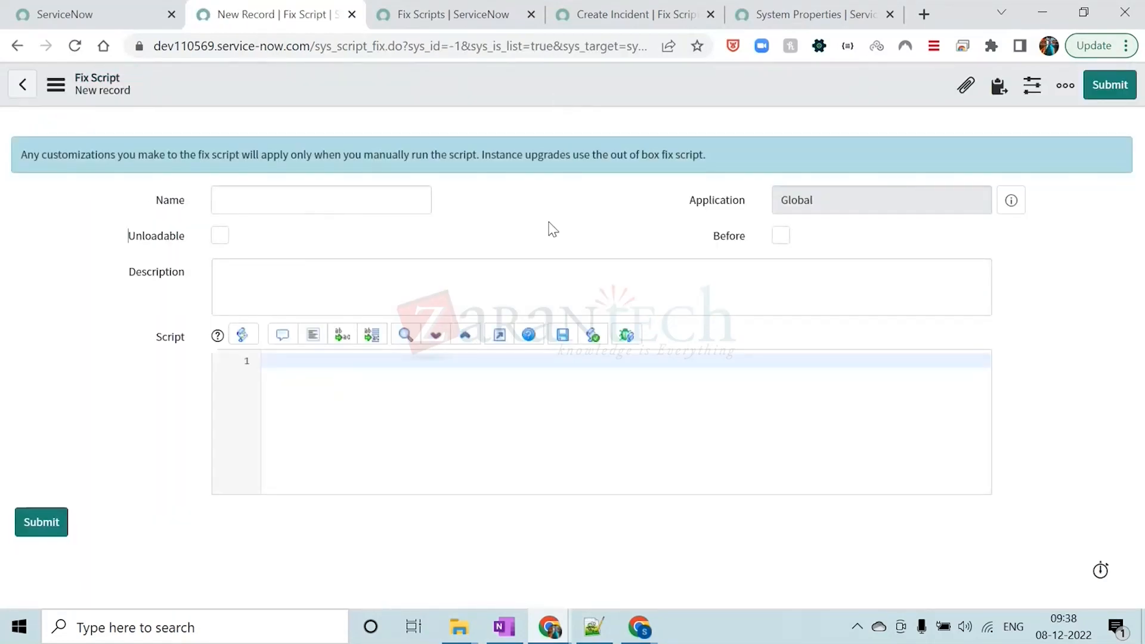
Compare the blank new fix script form with the ServiceNow home tab and examine the impersonated user's account options
left_click(453, 14)
left_click(274, 14)
left_click(104, 10)
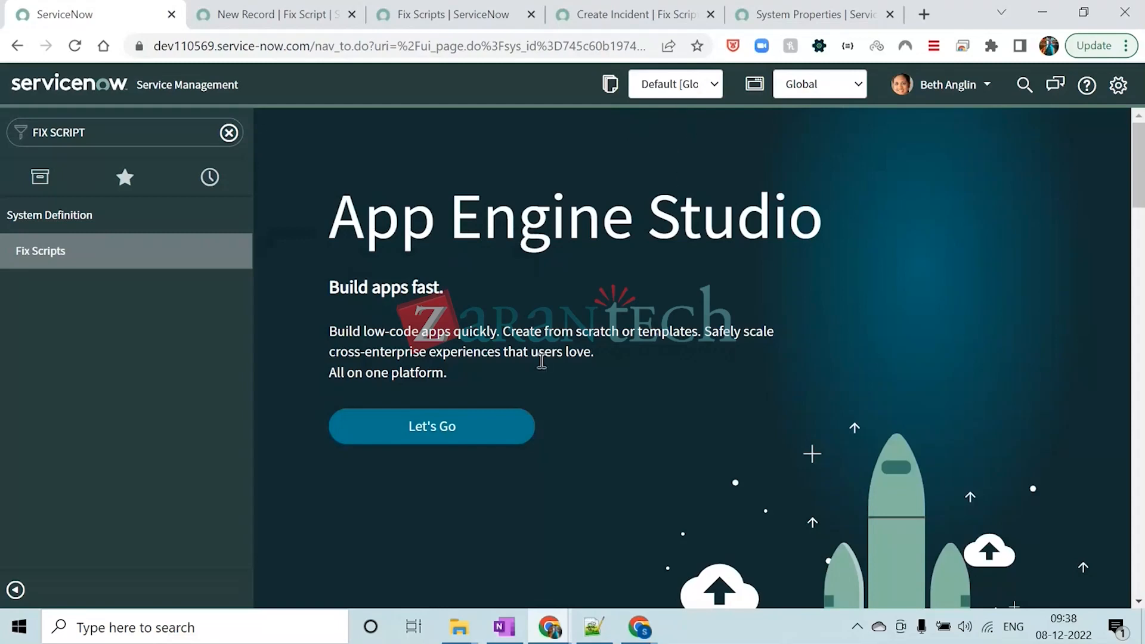
left_click(305, 10)
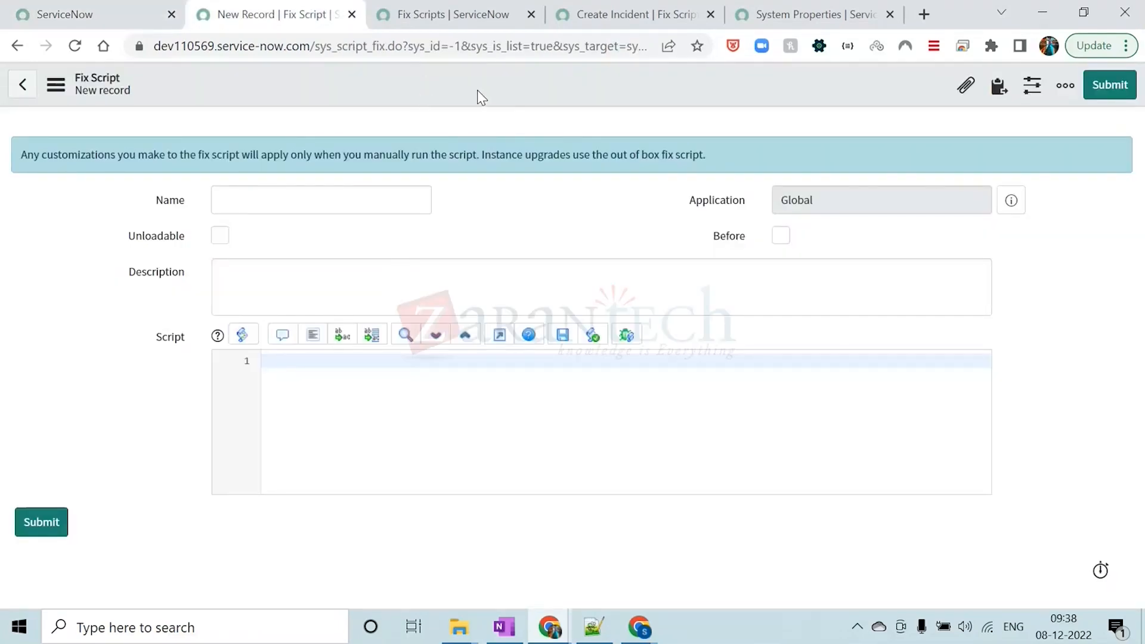
left_click(99, 13)
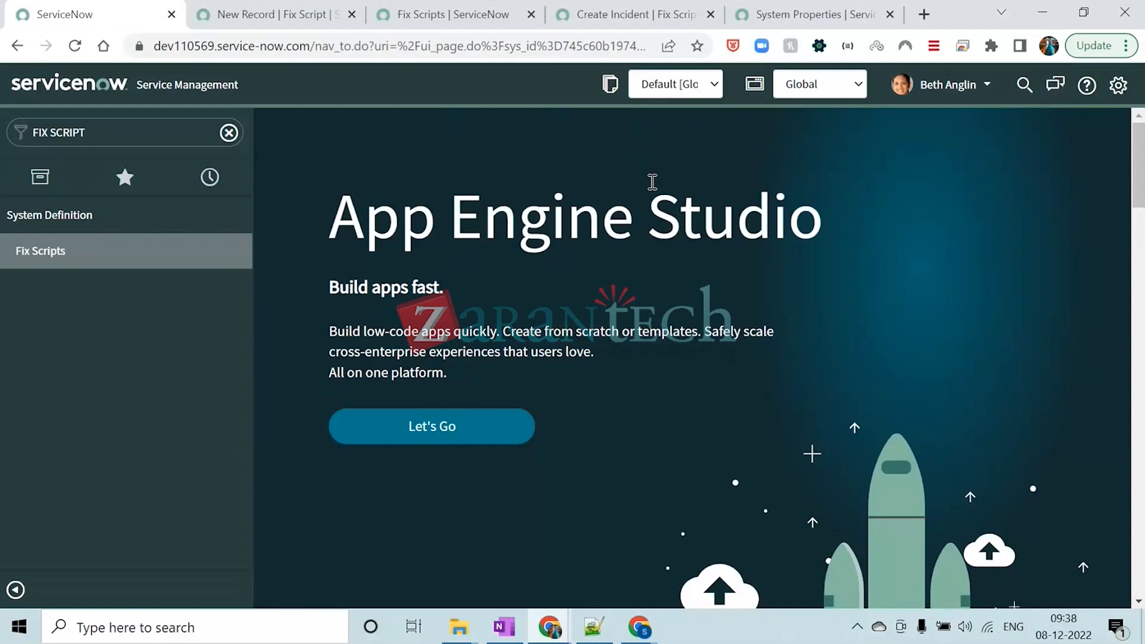
left_click(926, 90)
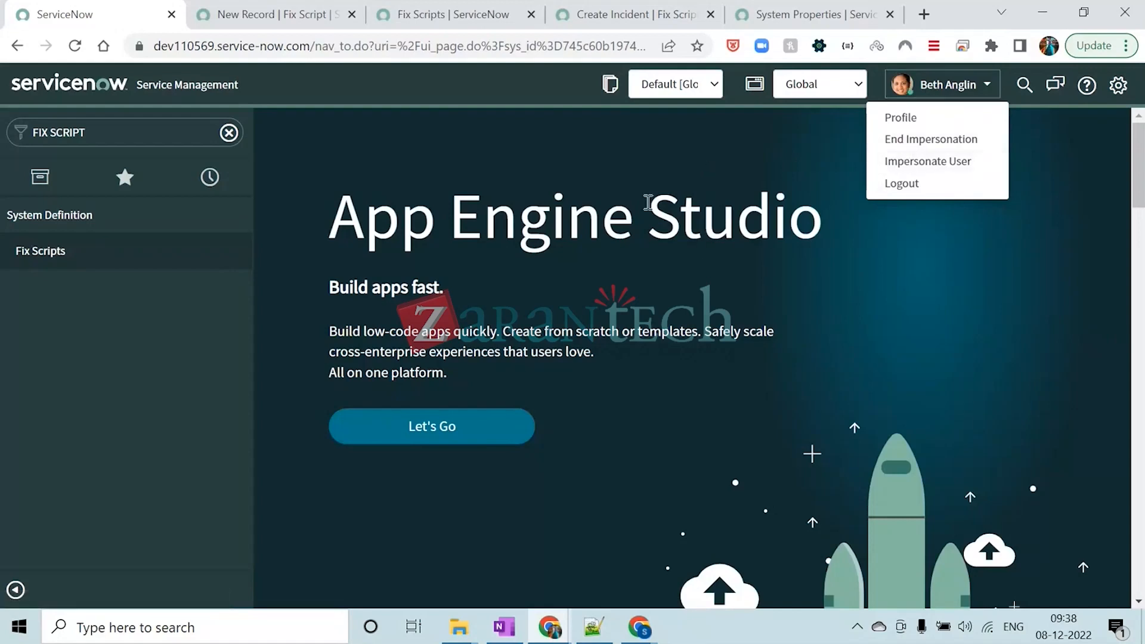
left_click(292, 18)
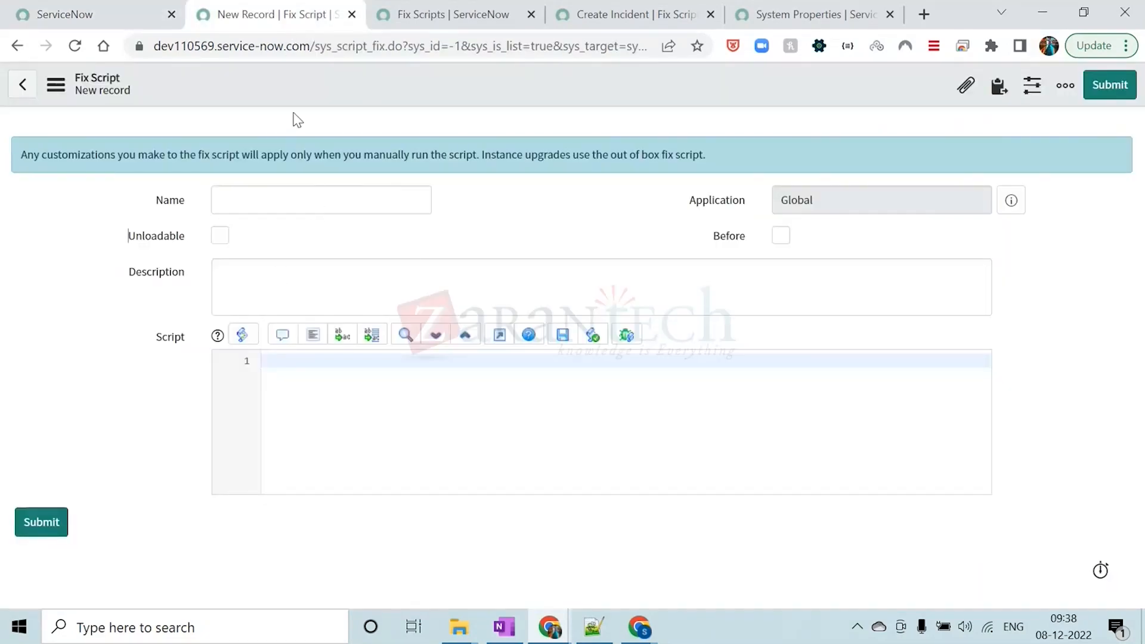
left_click(120, 12)
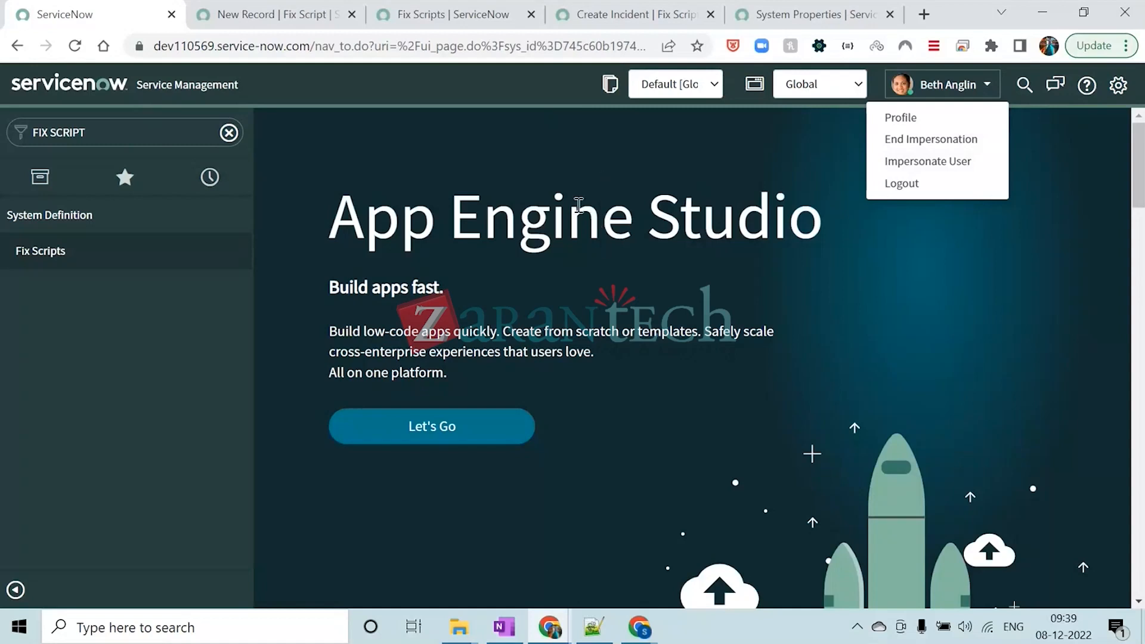
left_click(233, 9)
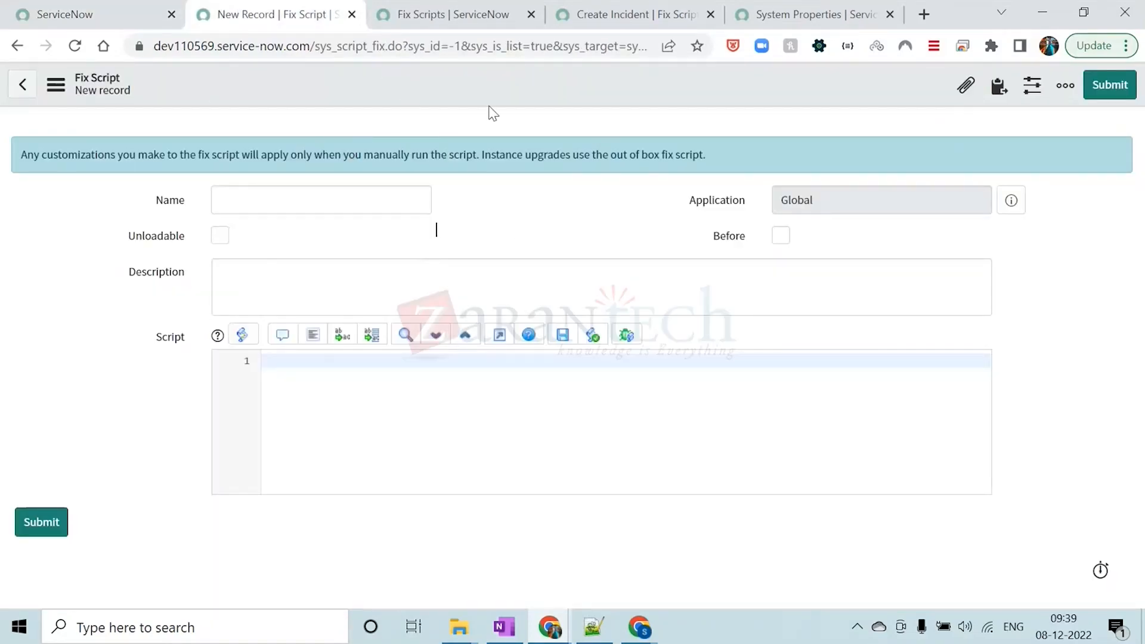
left_click(90, 14)
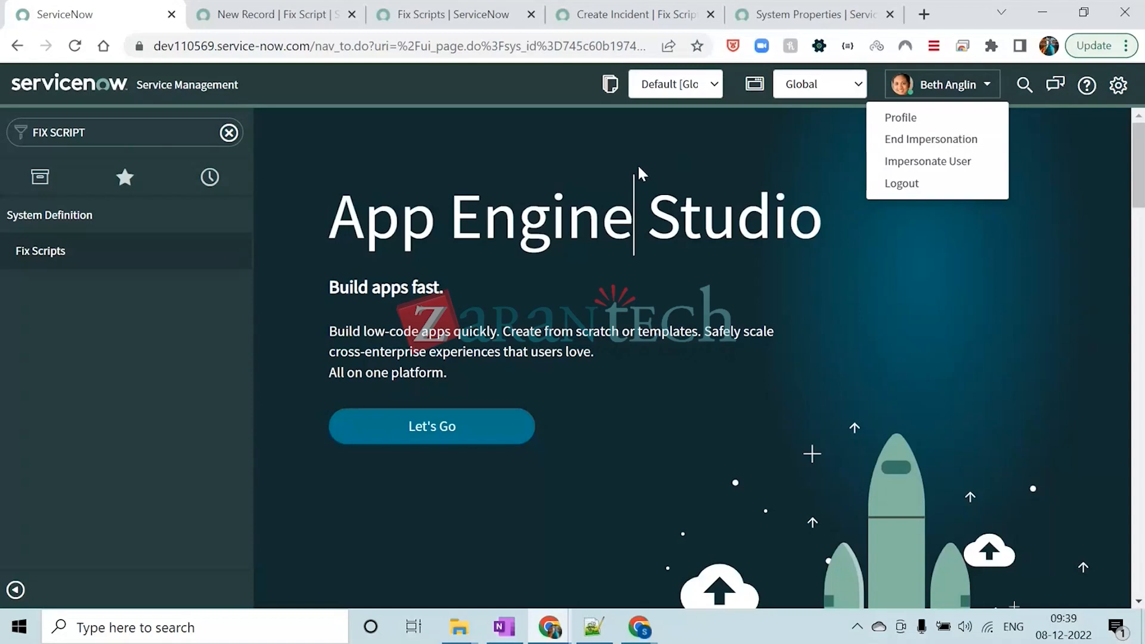
left_click(570, 154)
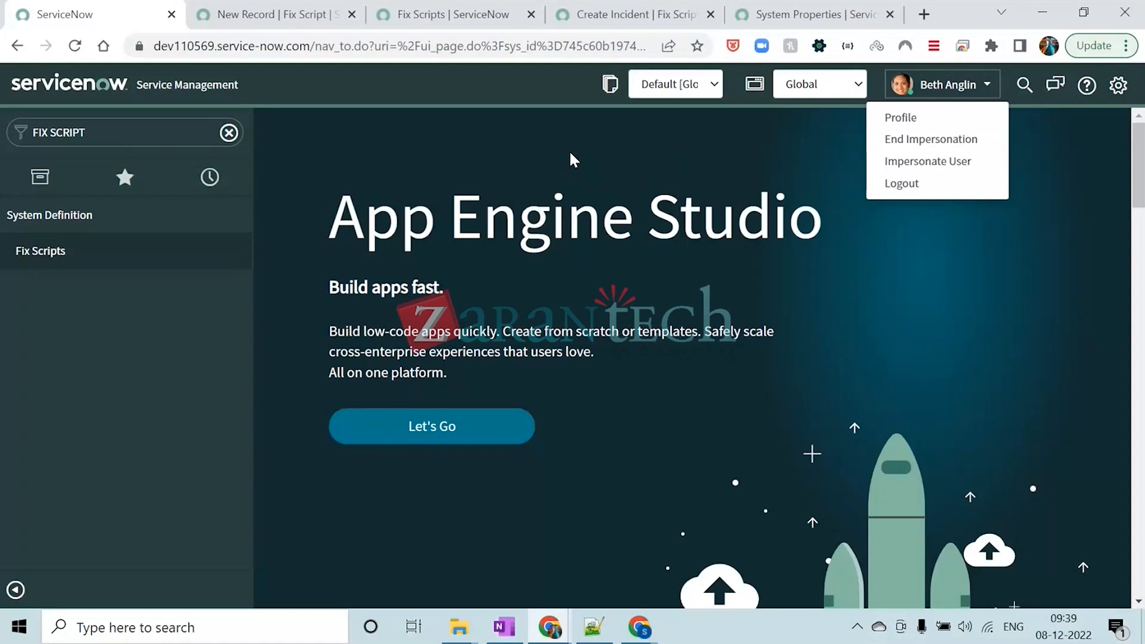
End the impersonation and check the new fix script form and the home page again
left_click(905, 139)
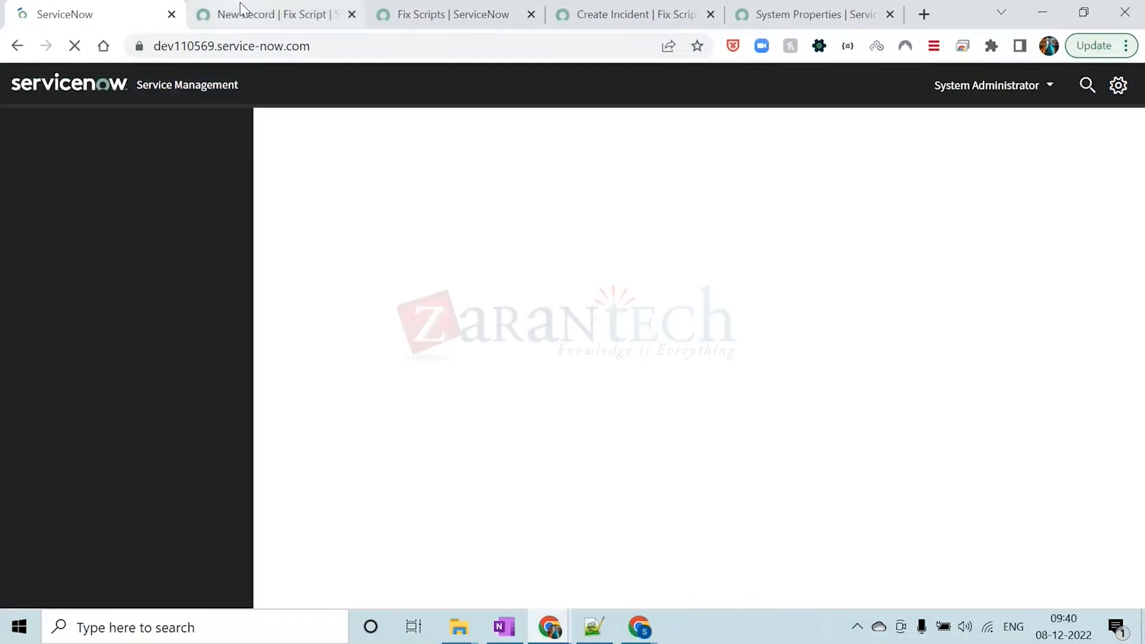
left_click(239, 7)
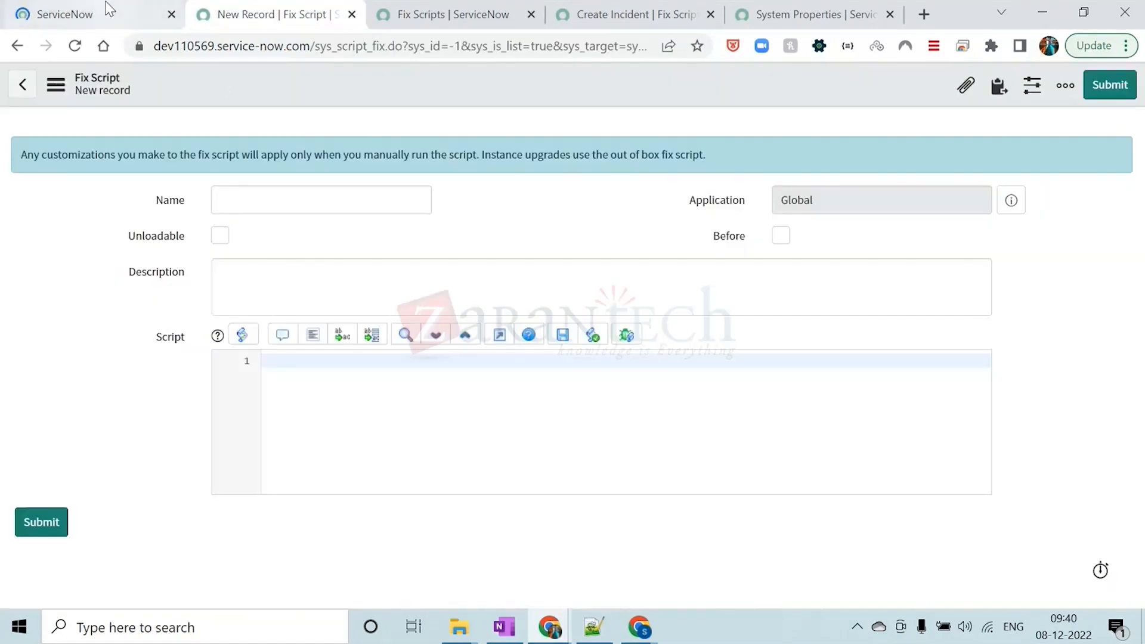
left_click(106, 2)
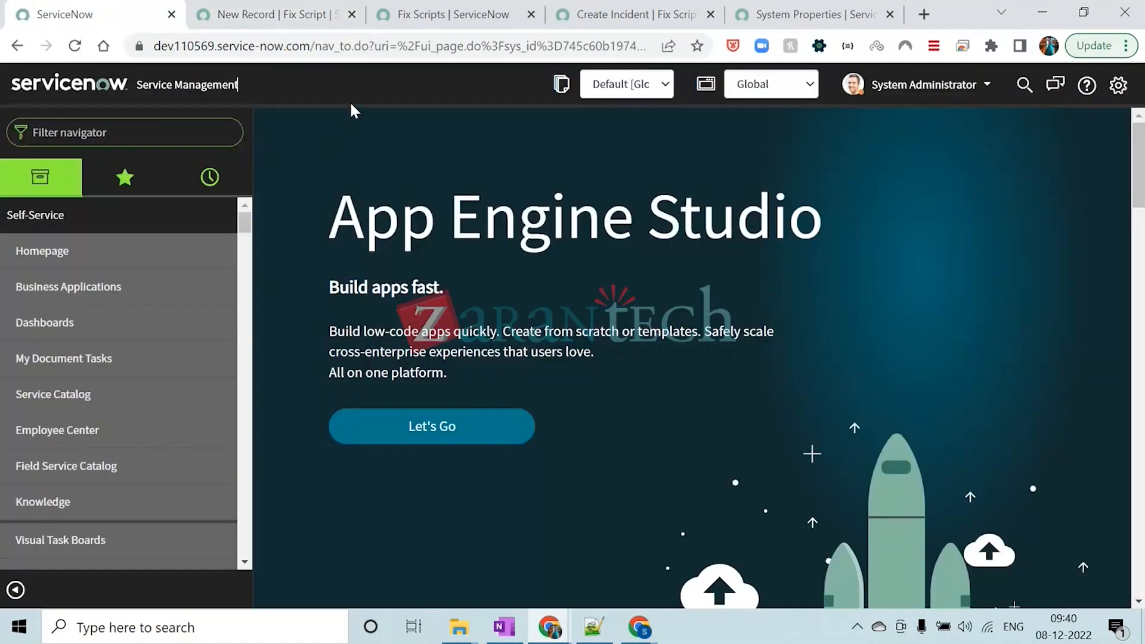
left_click(261, 20)
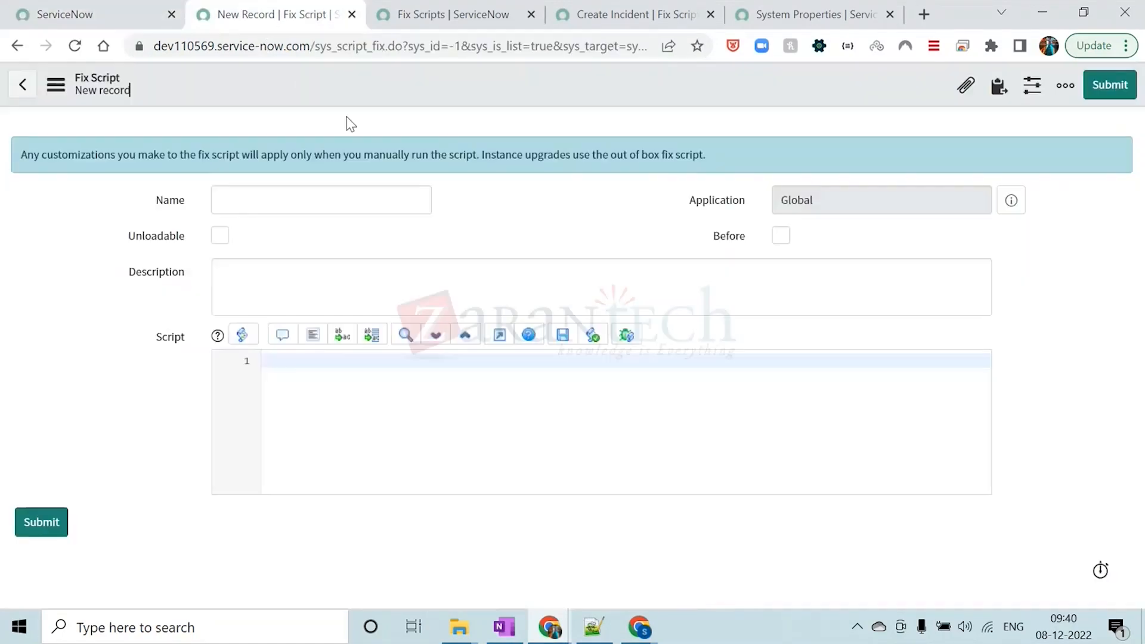
left_click(127, 12)
scroll(537, 459, "down", 1)
scroll(537, 460, "down", 1)
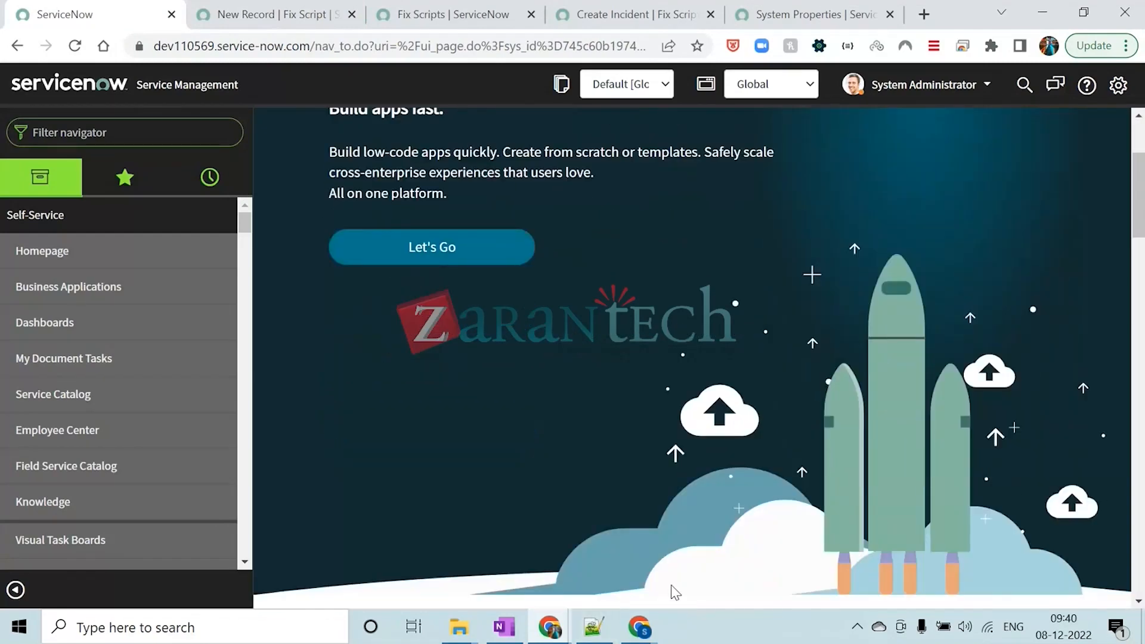
Switch to the training browser window, return to the cover slide of the User Administration PDF and close the document
mouse_move(656, 632)
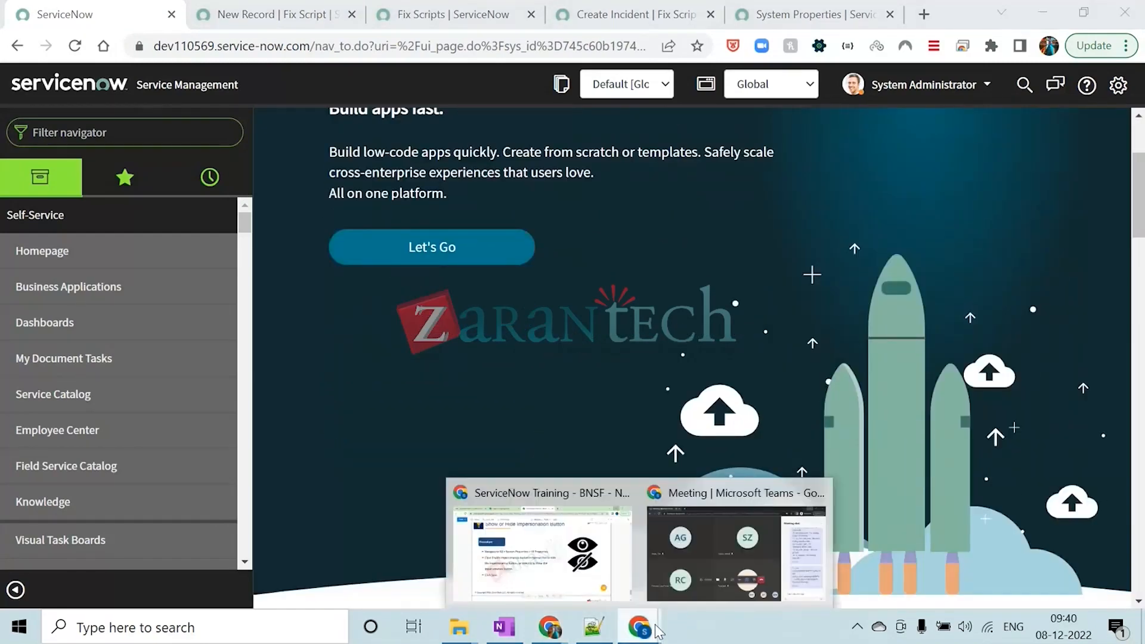
left_click(556, 550)
scroll(489, 359, "down", 5)
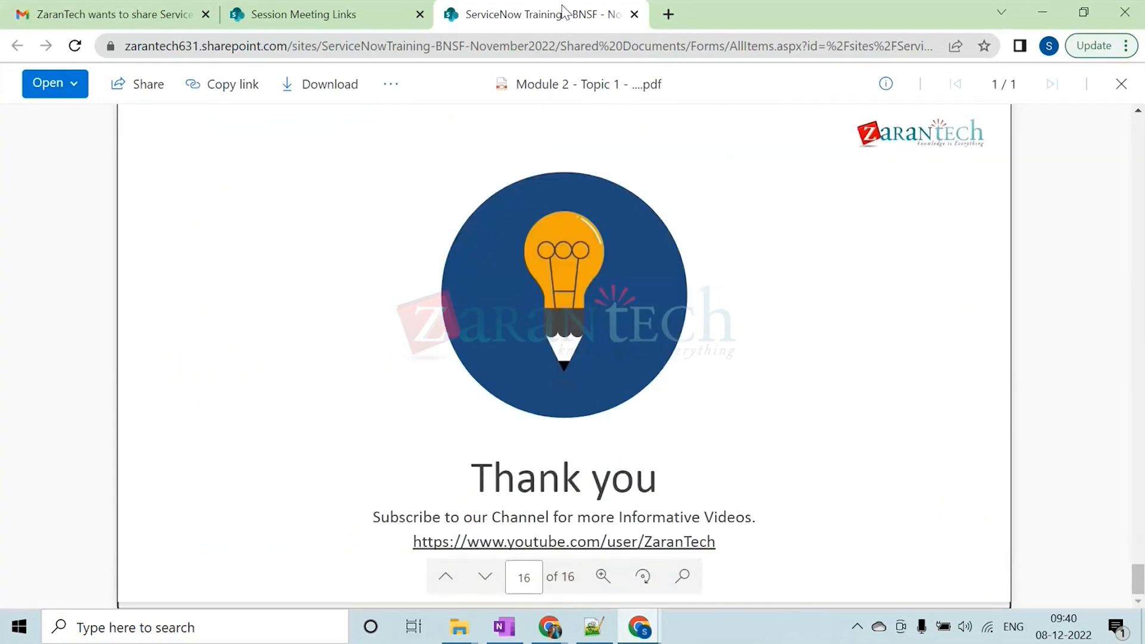
scroll(571, 304, "up", 20)
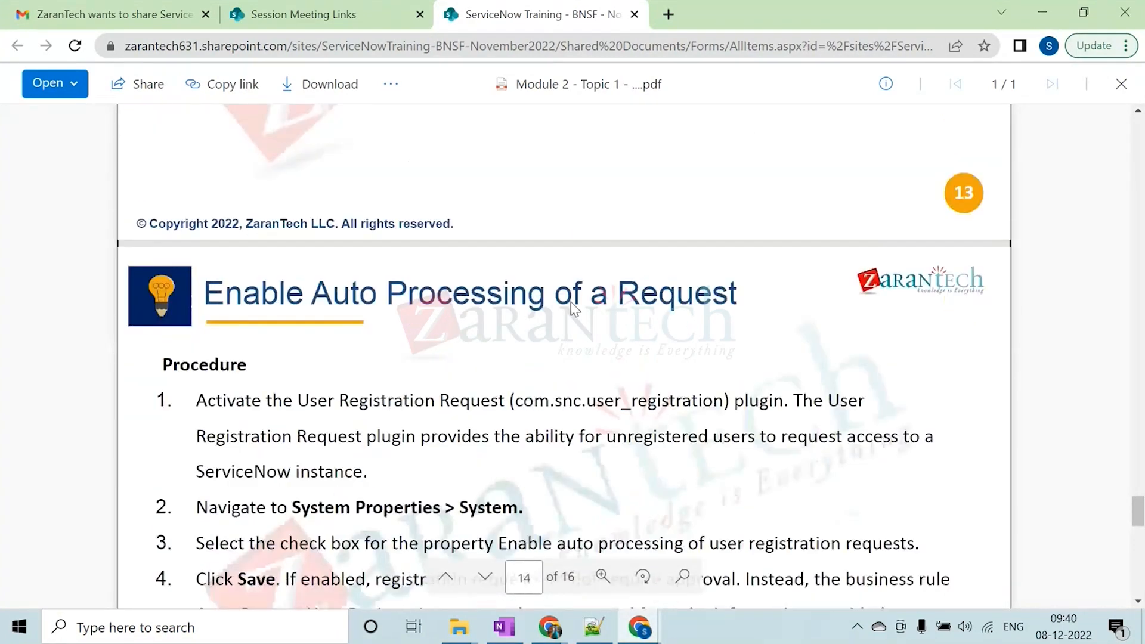
scroll(572, 307, "up", 15)
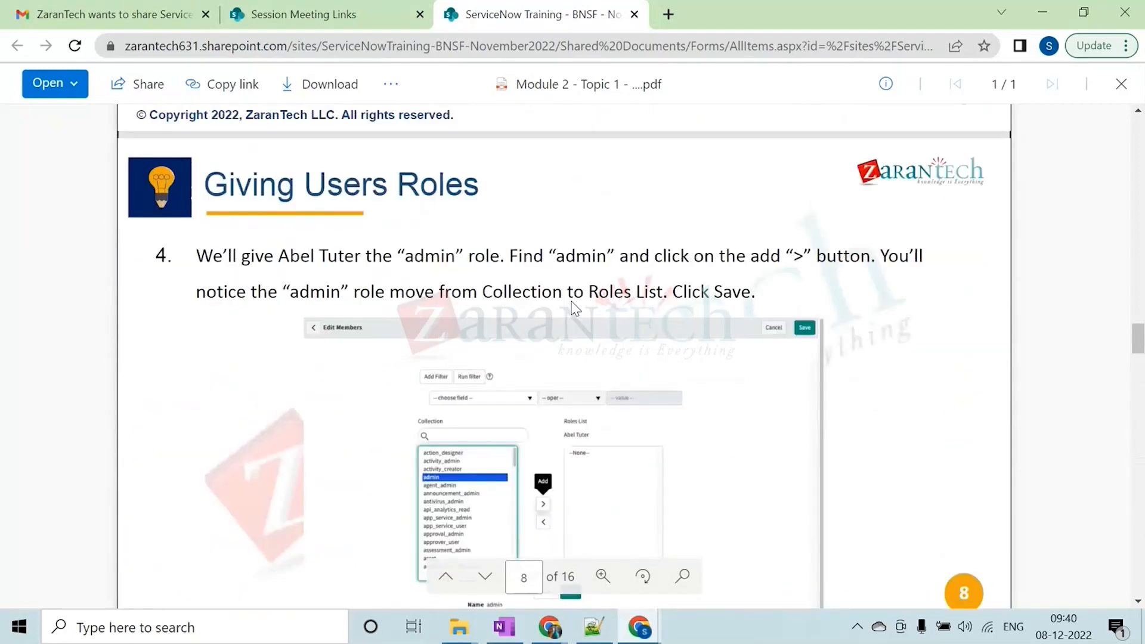
scroll(574, 309, "up", 15)
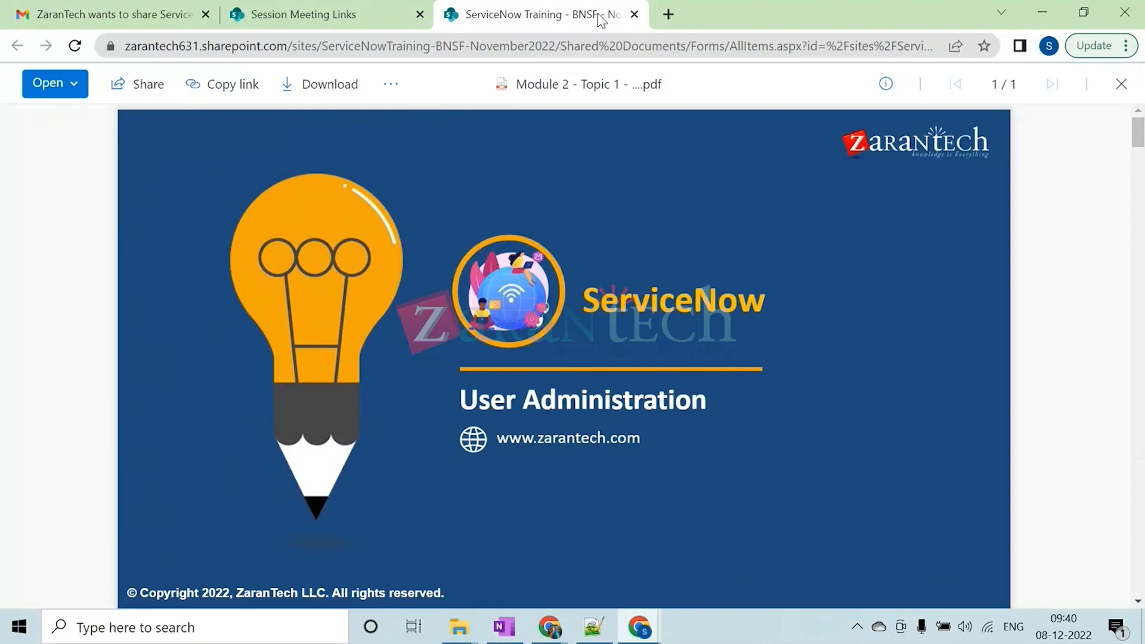
left_click(632, 19)
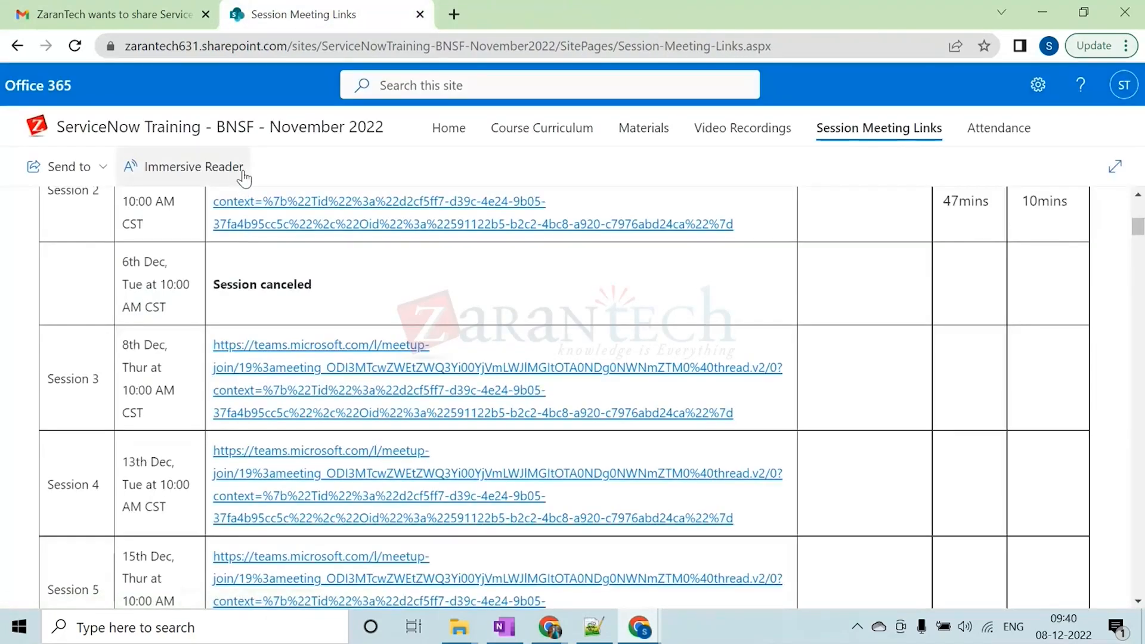
Go to the training site's Materials page and open the Session PPTs folder
scroll(244, 177, "up", 10)
left_click(232, 214)
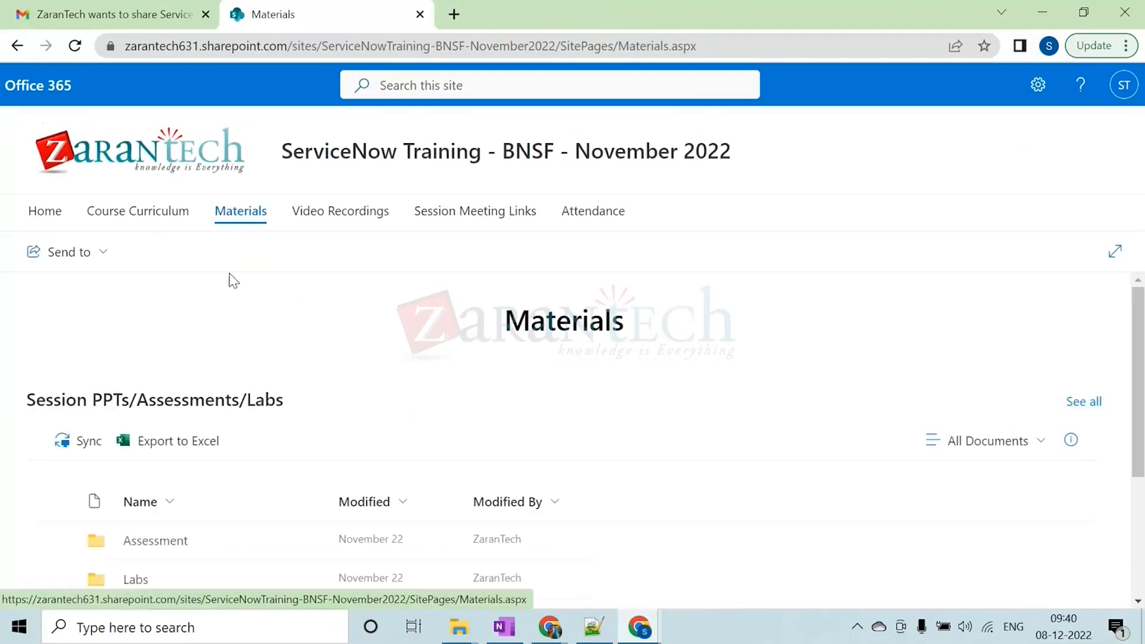
scroll(386, 358, "down", 3)
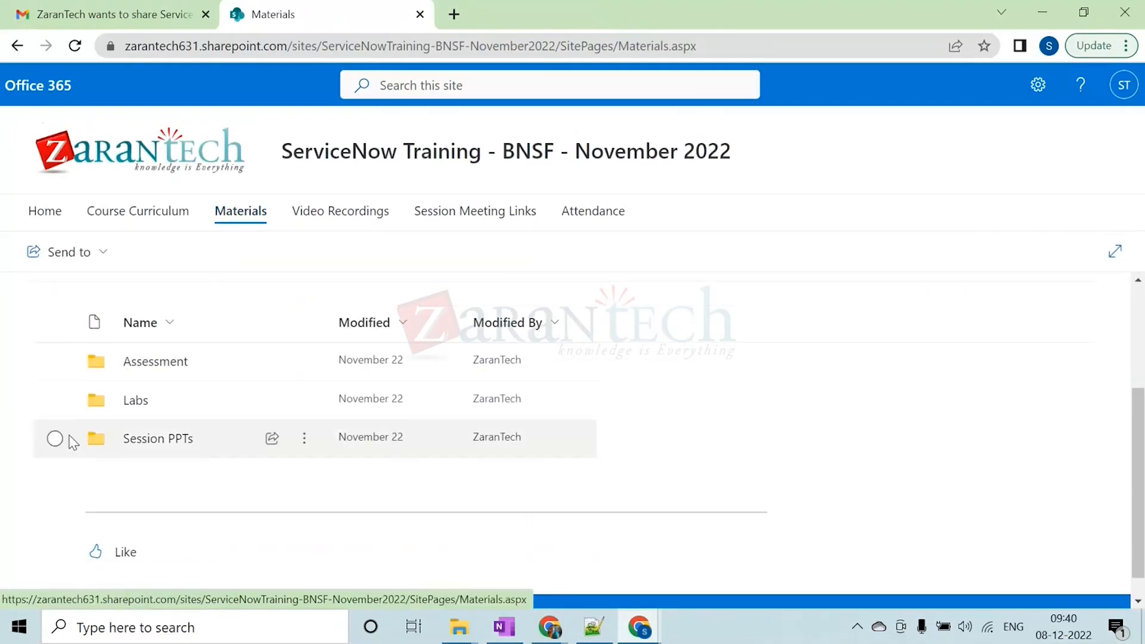
left_click(173, 439)
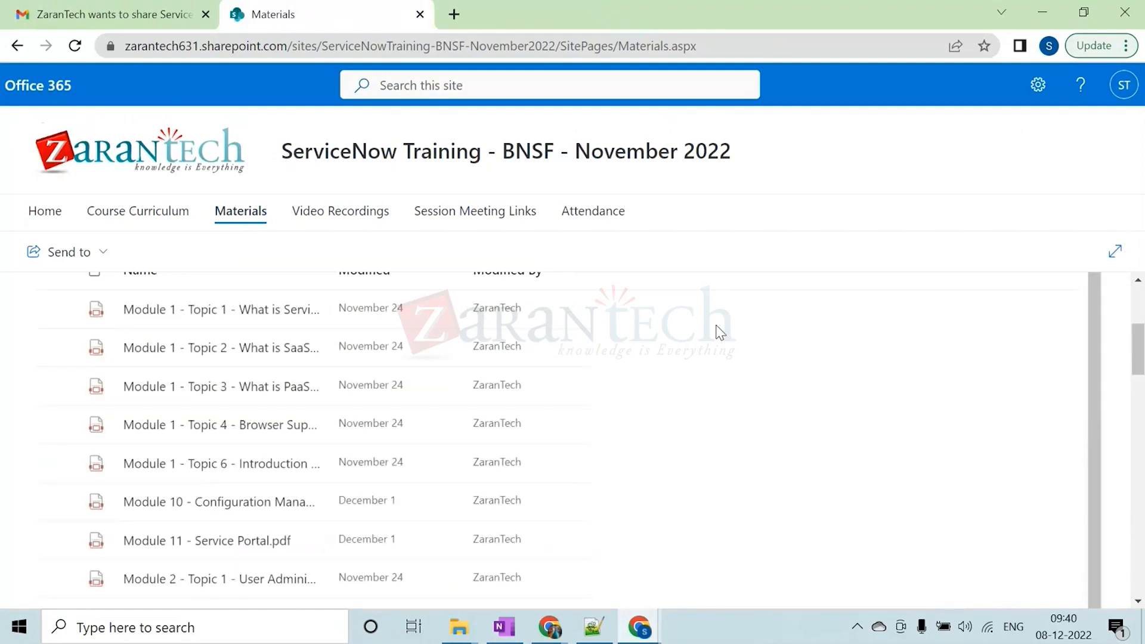
Open the Module 2 - Topic 10 List Controls PDF from the folder and go to its Agenda slide
scroll(720, 332, "down", 2)
scroll(721, 328, "up", 2)
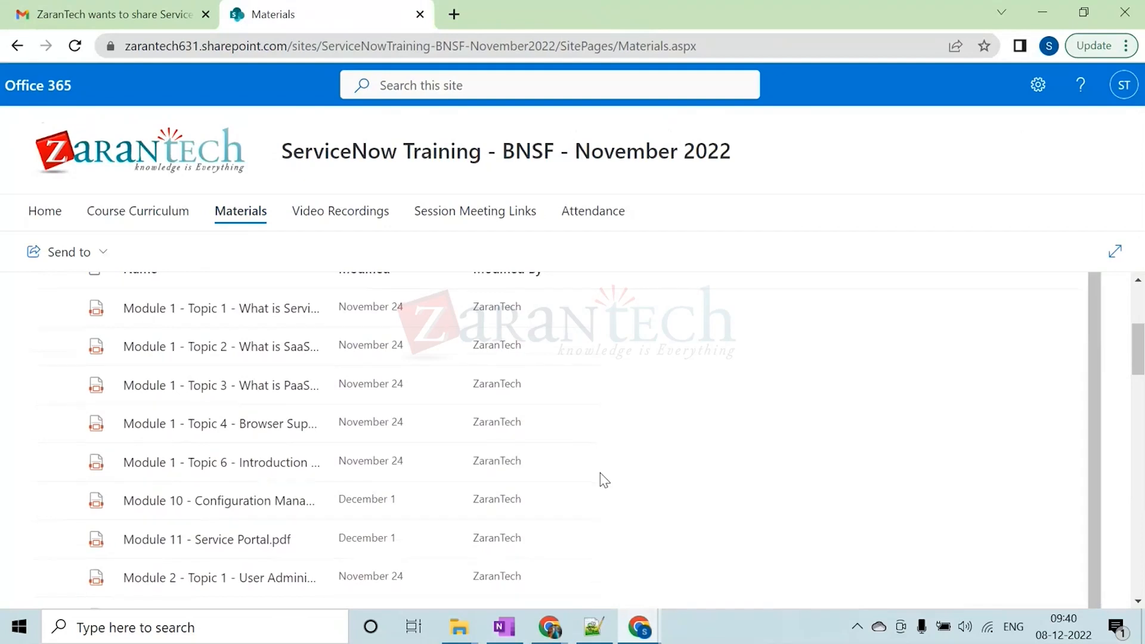
scroll(601, 477, "down", 4)
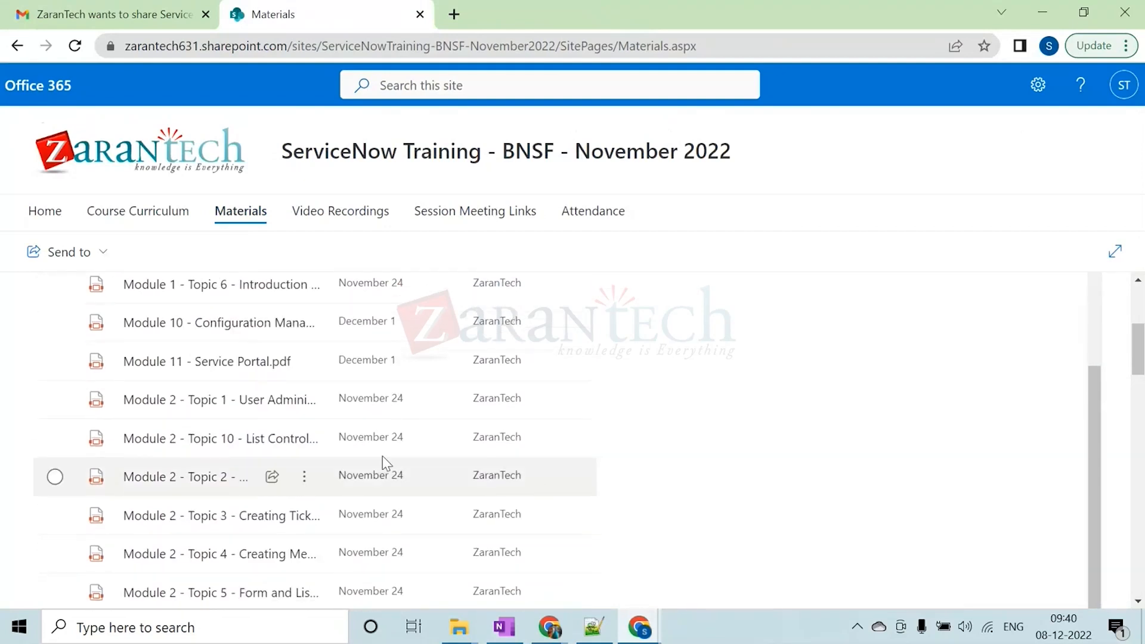
left_click(203, 439)
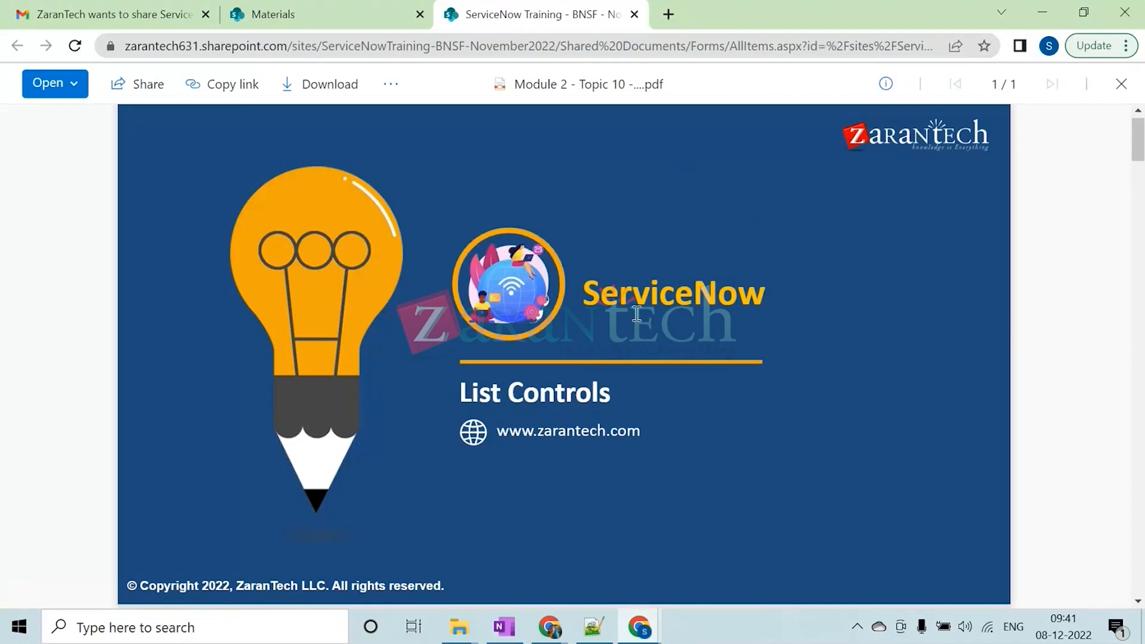
scroll(637, 313, "down", 5)
scroll(637, 316, "down", 9)
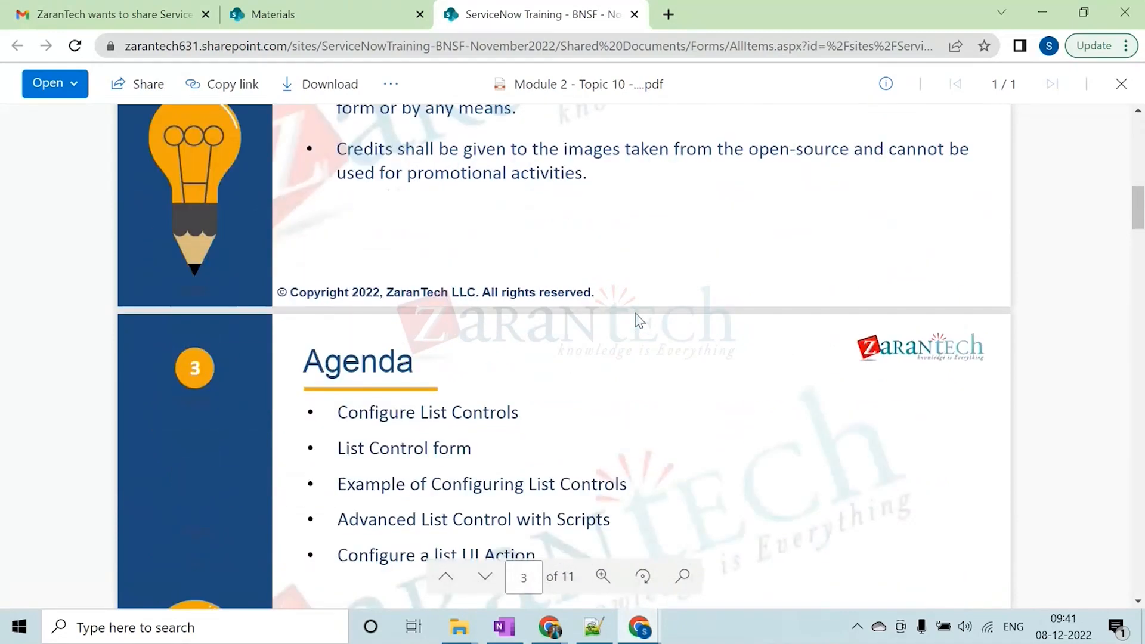
Go through the five topics on the Agenda slide, from Configure List Controls to Configure a list UI Action
scroll(637, 319, "down", 3)
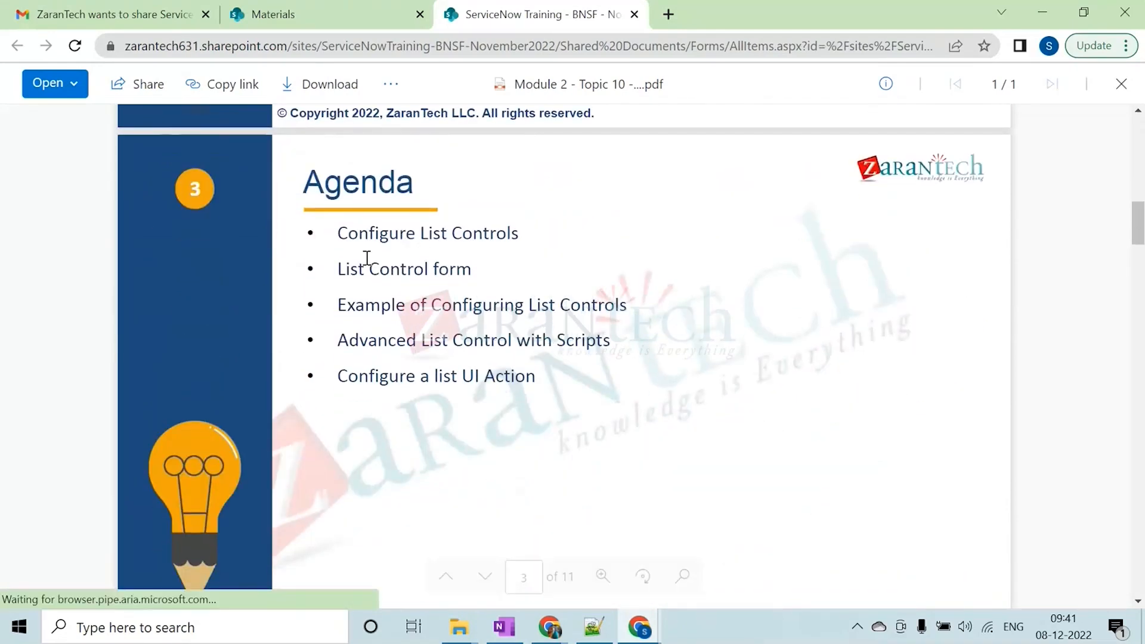
left_click_drag(343, 233, 523, 234)
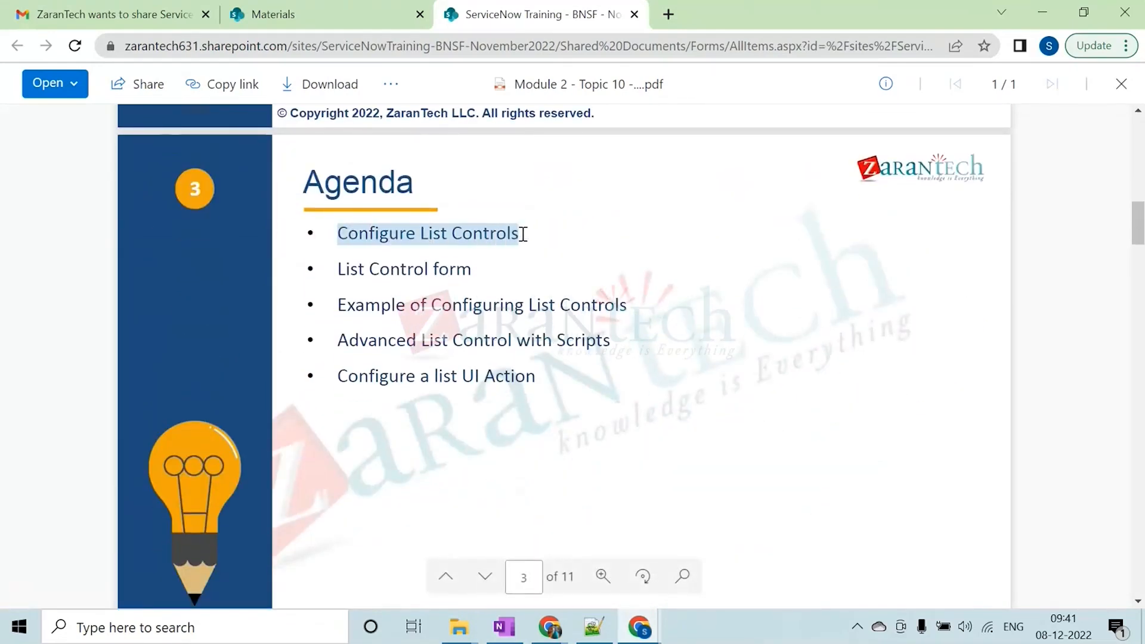
left_click_drag(341, 266, 470, 267)
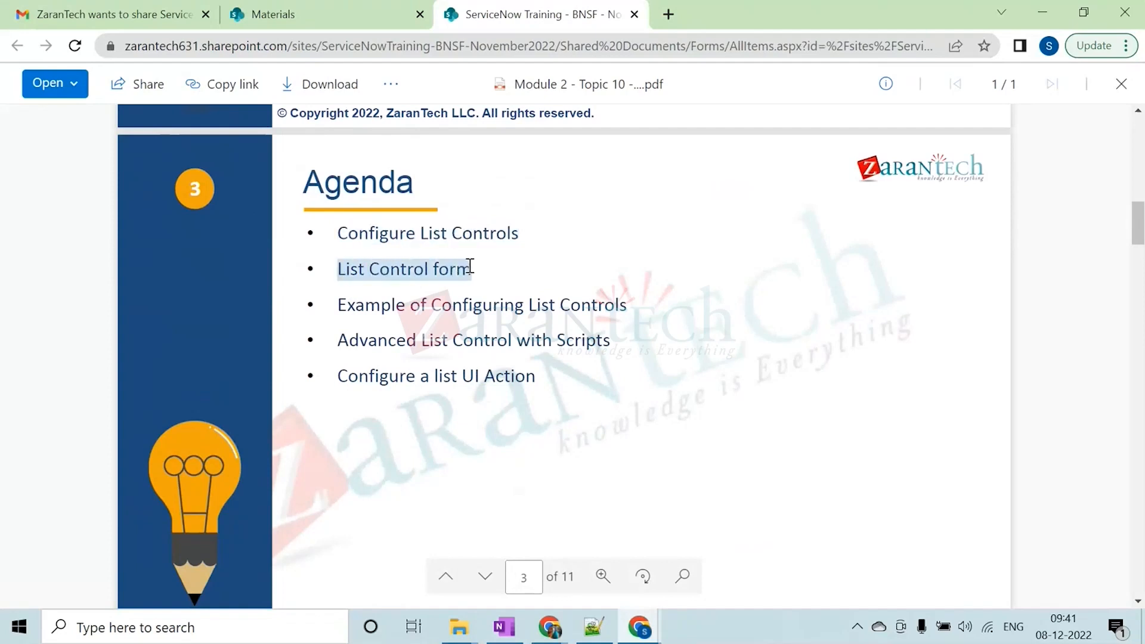
left_click(344, 305)
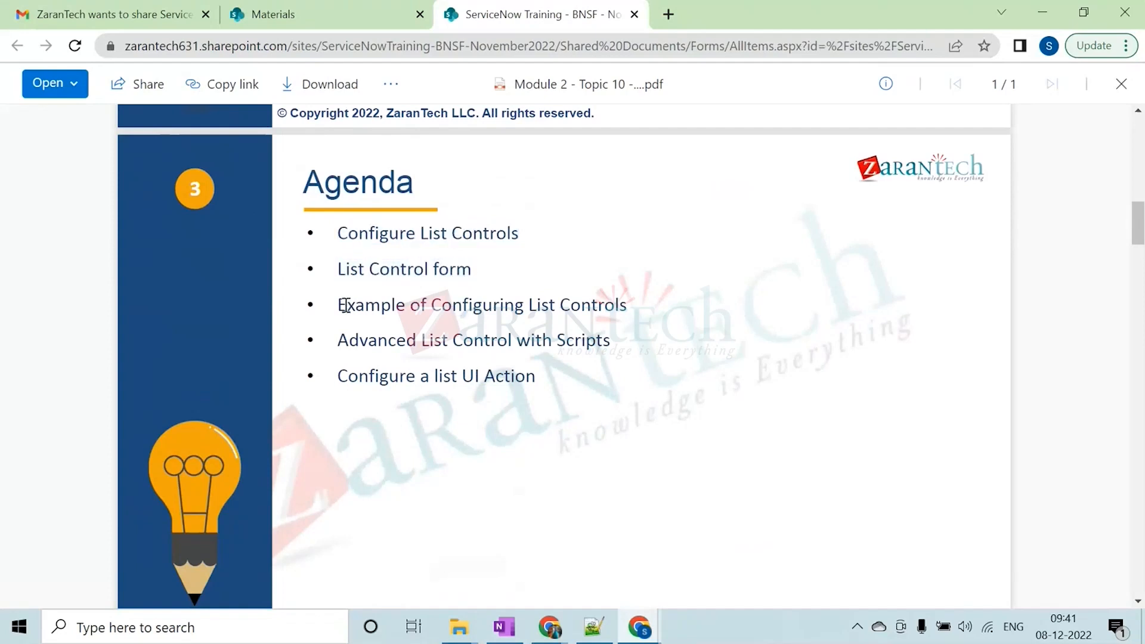
left_click_drag(343, 304, 611, 304)
left_click_drag(455, 341, 607, 339)
left_click_drag(421, 375, 535, 374)
left_click(677, 313)
Move on from the Agenda to the Configure List Controls slide and view its procedure
scroll(679, 316, "down", 15)
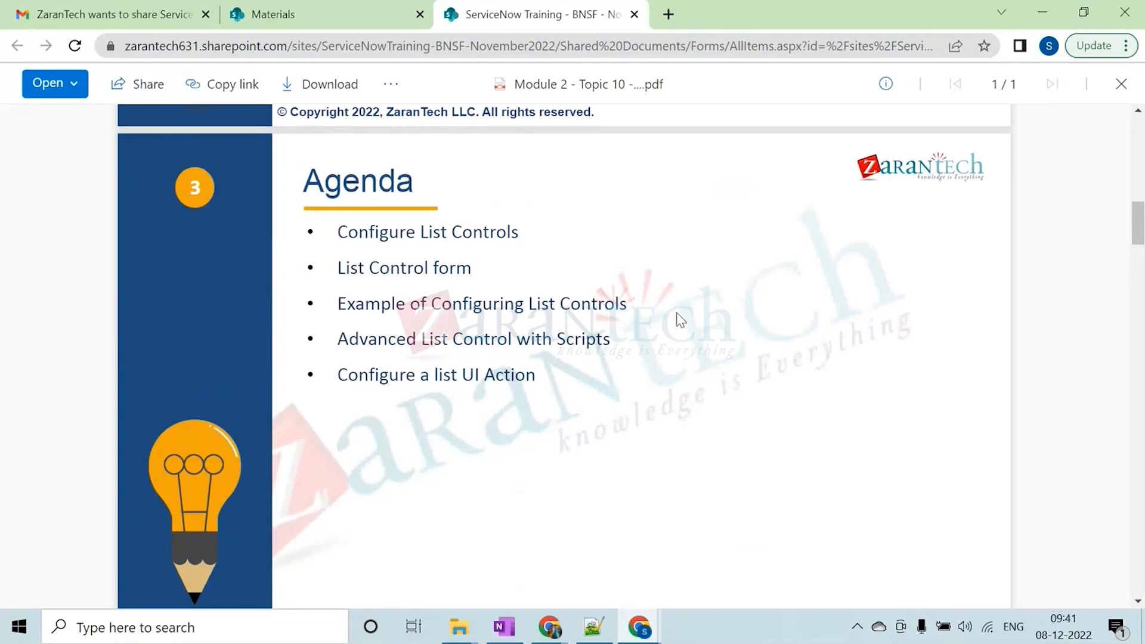
scroll(681, 320, "up", 7)
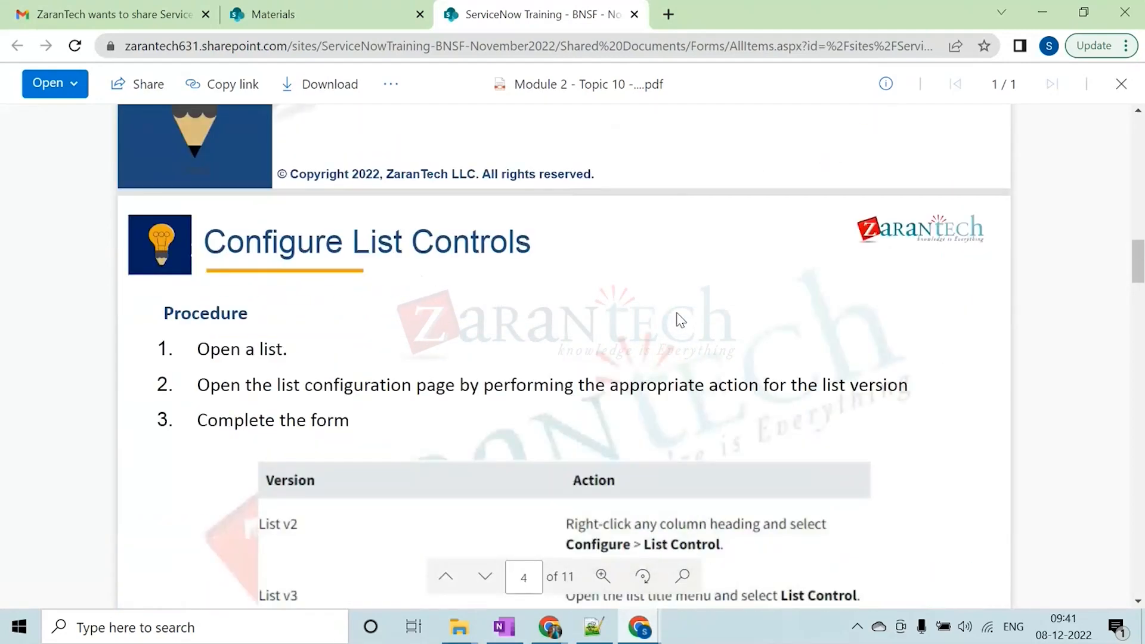
scroll(680, 320, "down", 4)
scroll(679, 320, "up", 5)
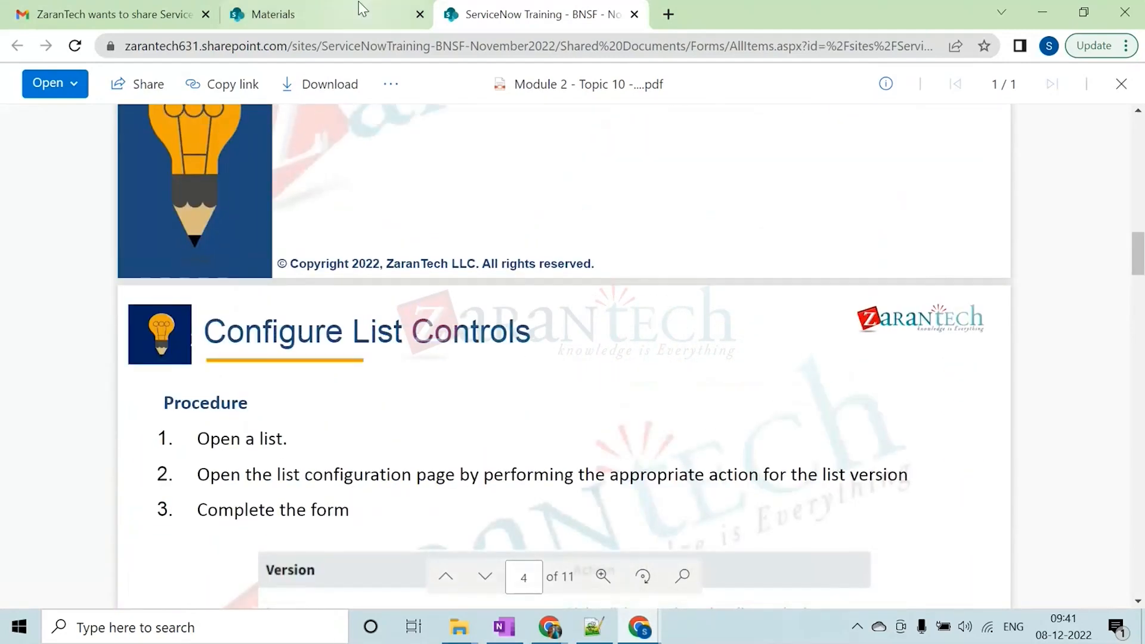
Glance at the training site's Materials page, minimise the training browser and return to the ServiceNow home page
left_click(360, 8)
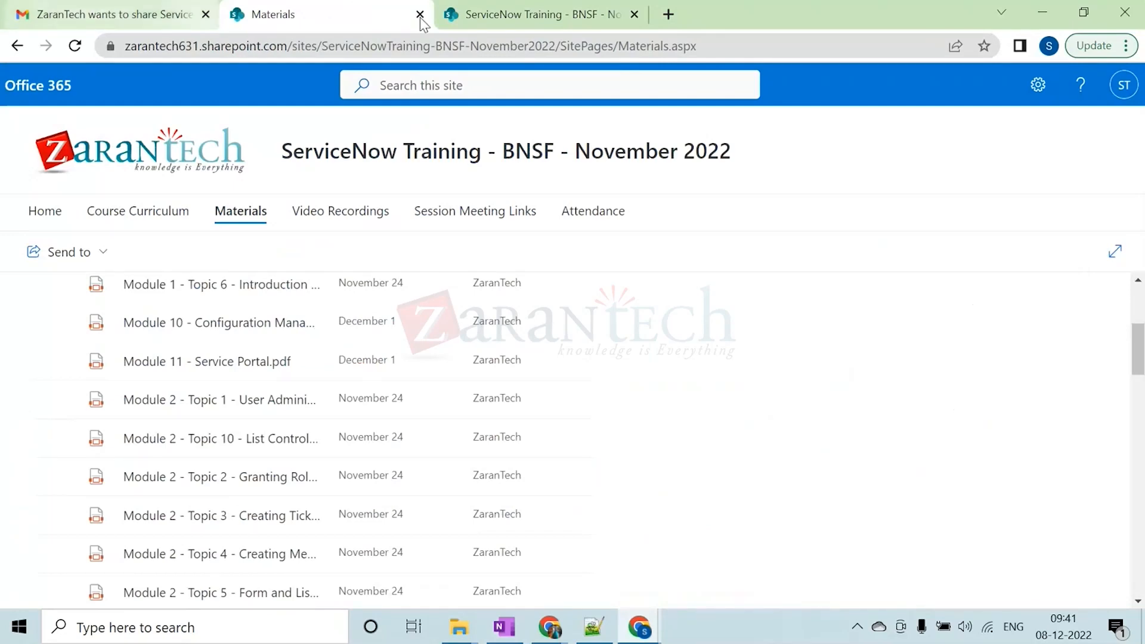
left_click(543, 15)
left_click(1047, 5)
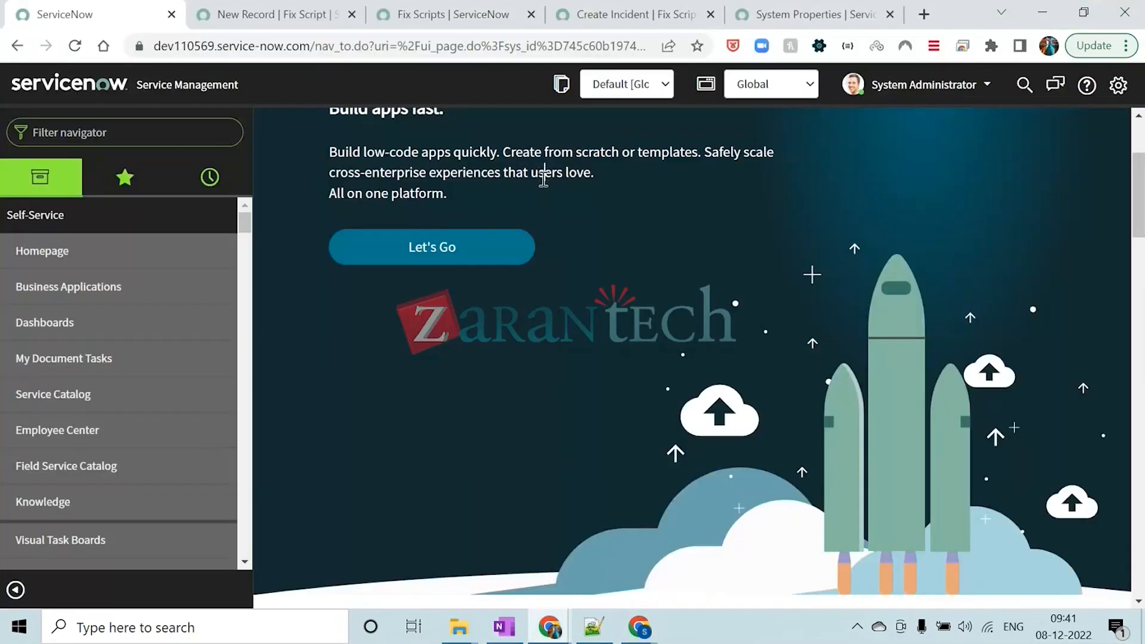
scroll(544, 176, "up", 3)
Open the Users table list in a new tab by entering sys_user.LIST in the navigator filter
left_click(162, 133)
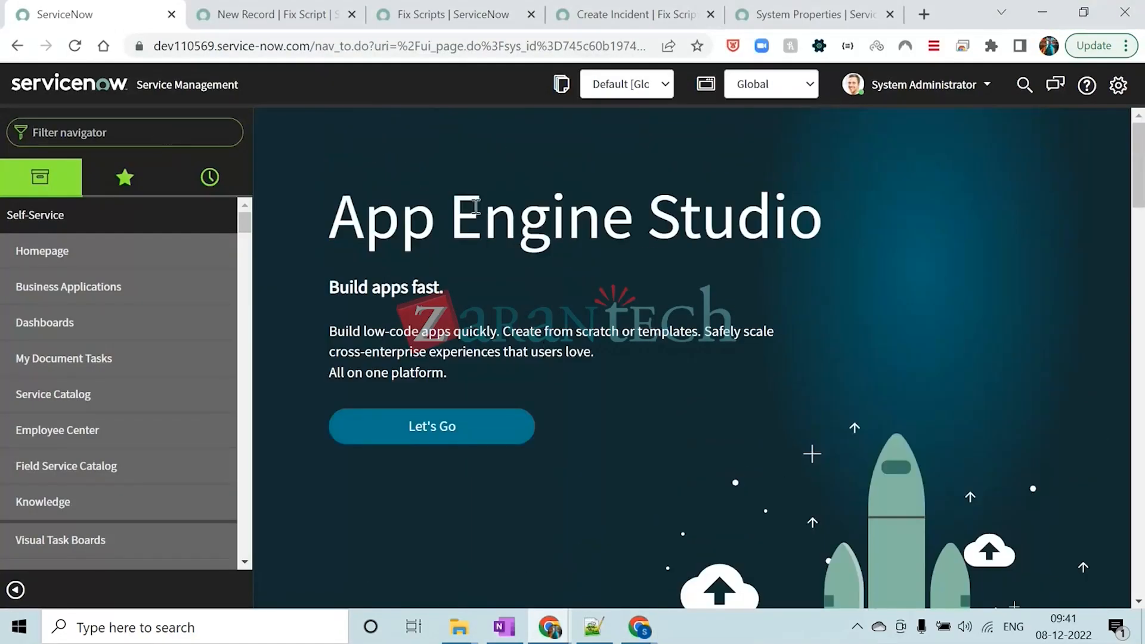
type("SYS")
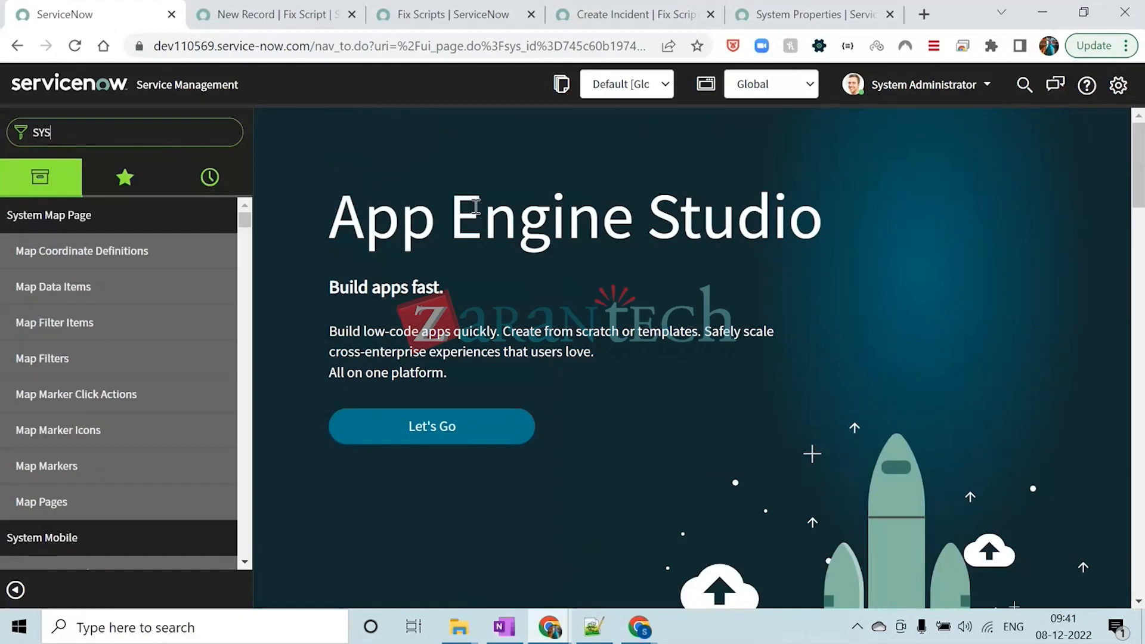
key("BackSpace")
key("BackSpace")
key("BackSpace")
key("Caps_Lock")
type("sys")
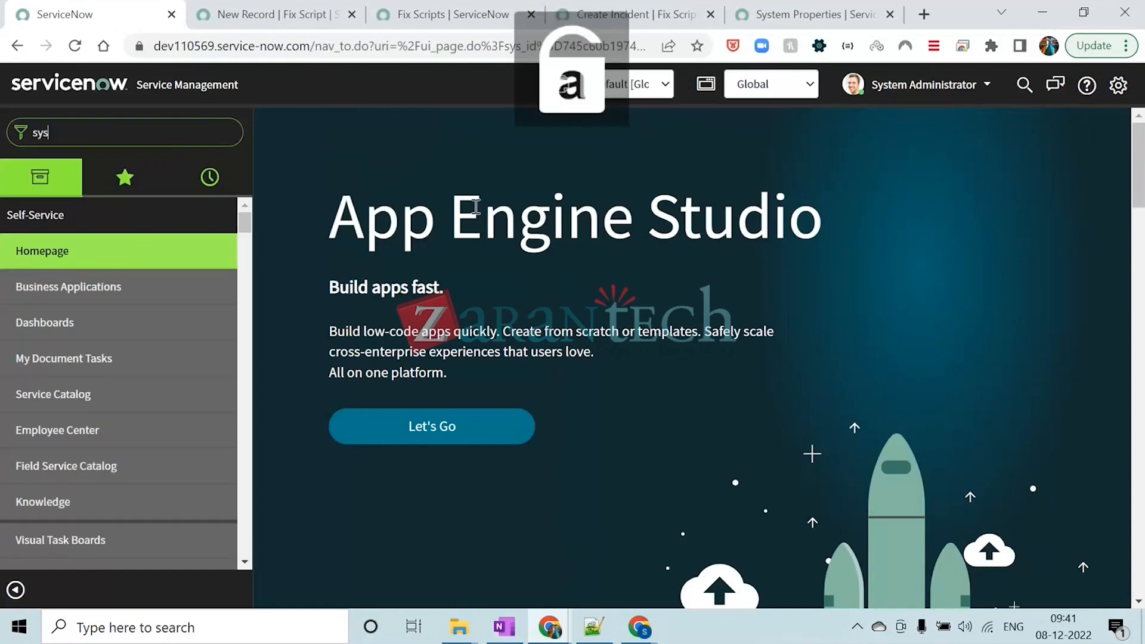
type("_user.")
key("Caps_Lock")
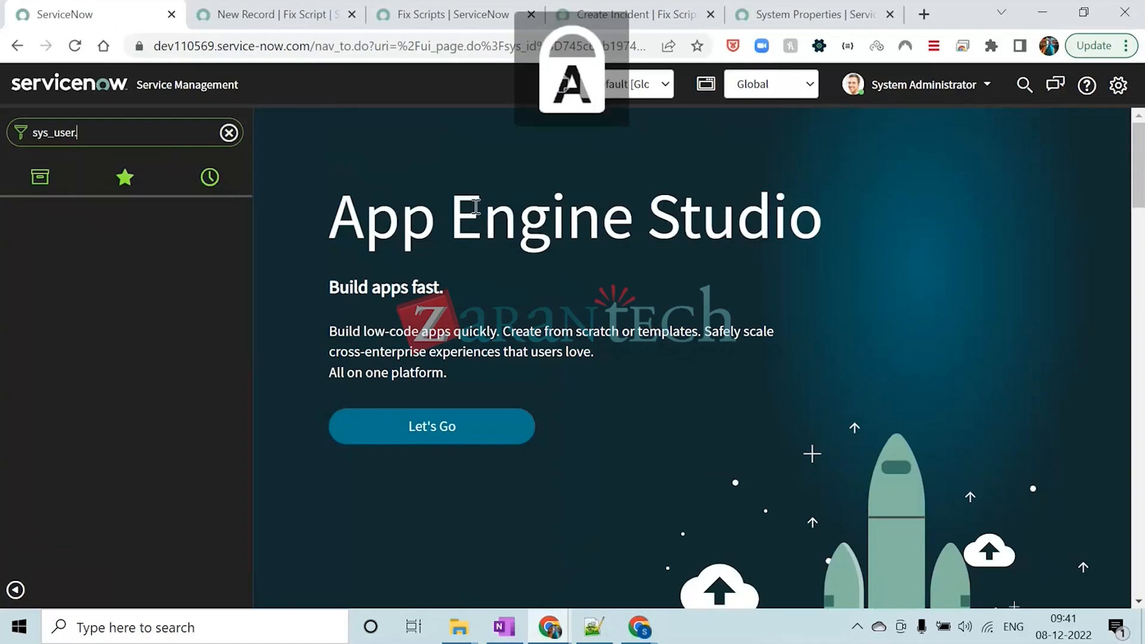
type("LIST")
key("Return")
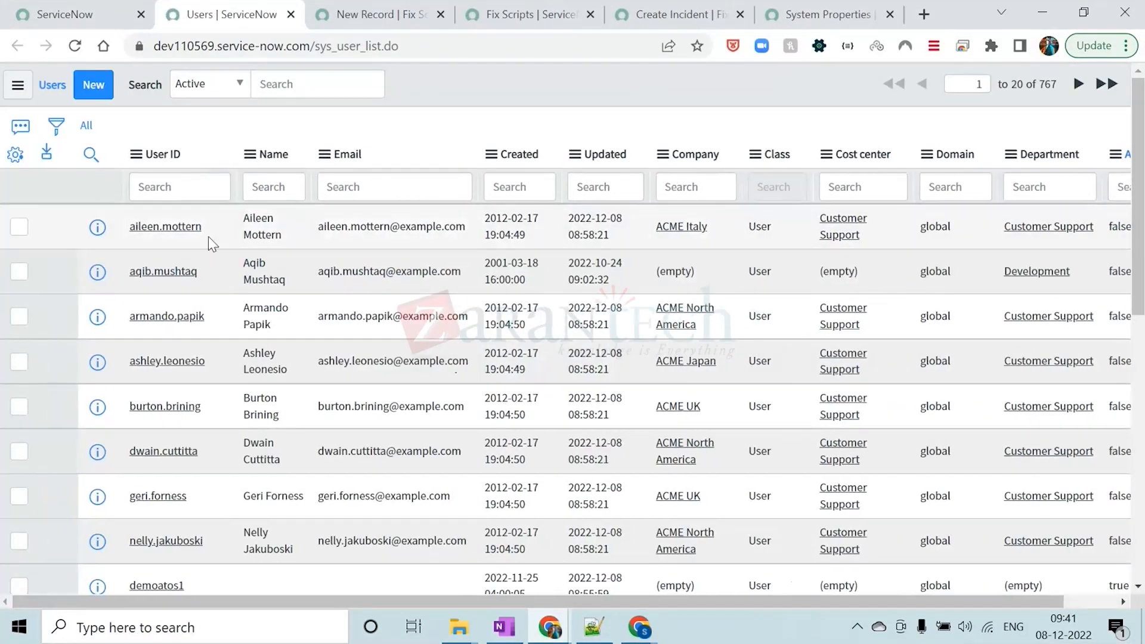
Open the first user's record and look through its Roles, Groups, Delegates, Skills and Locations Covered related lists
left_click(178, 233)
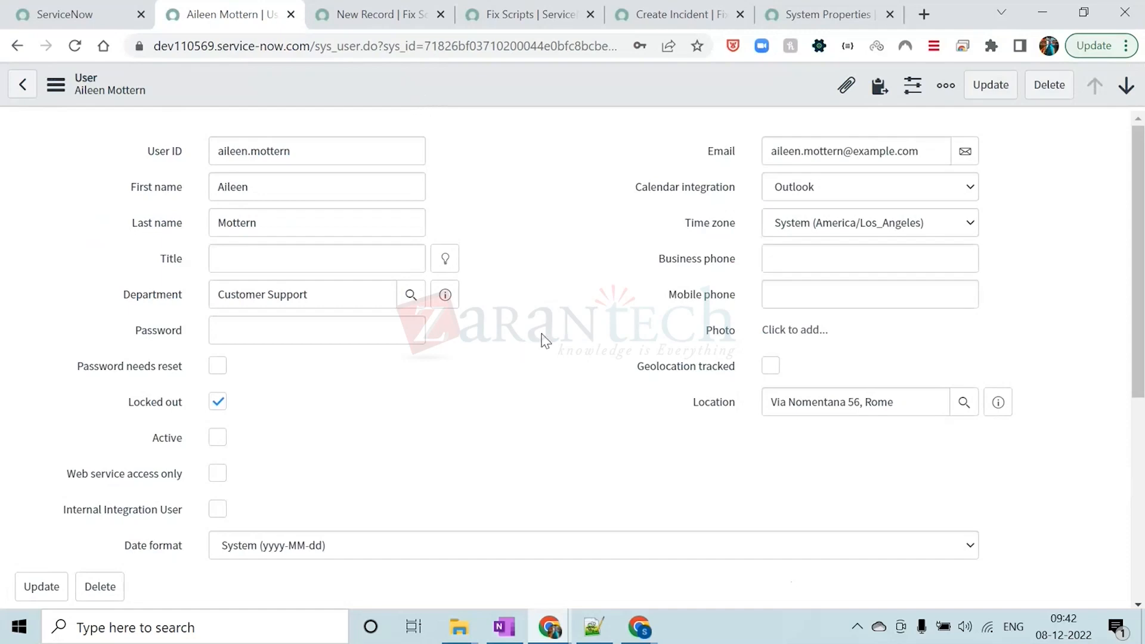
scroll(551, 274, "down", 6)
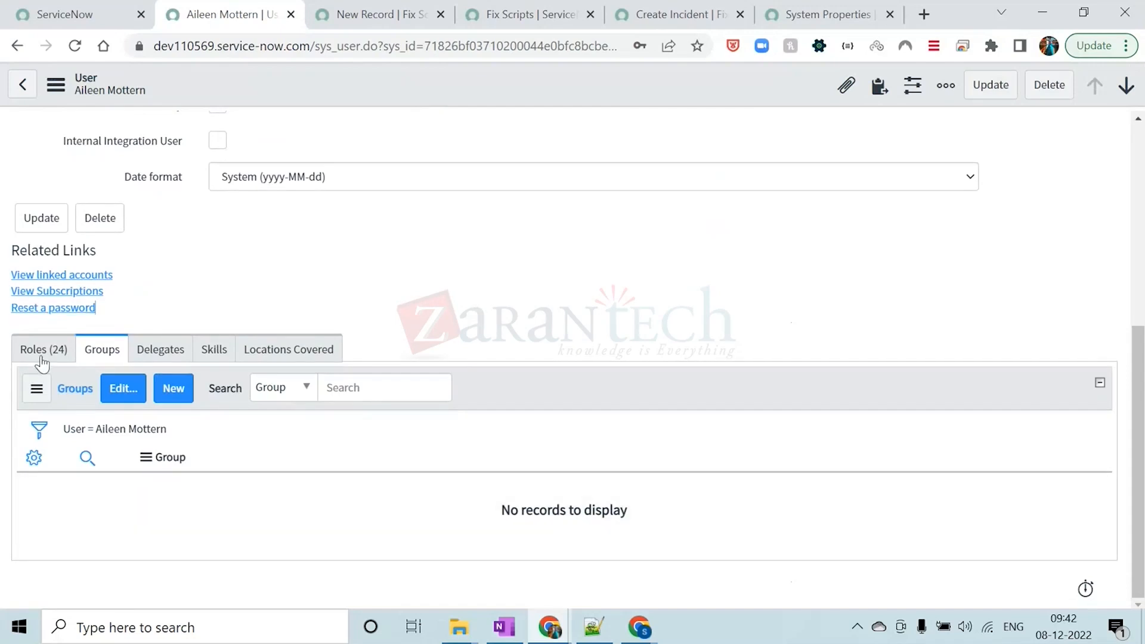
left_click(43, 352)
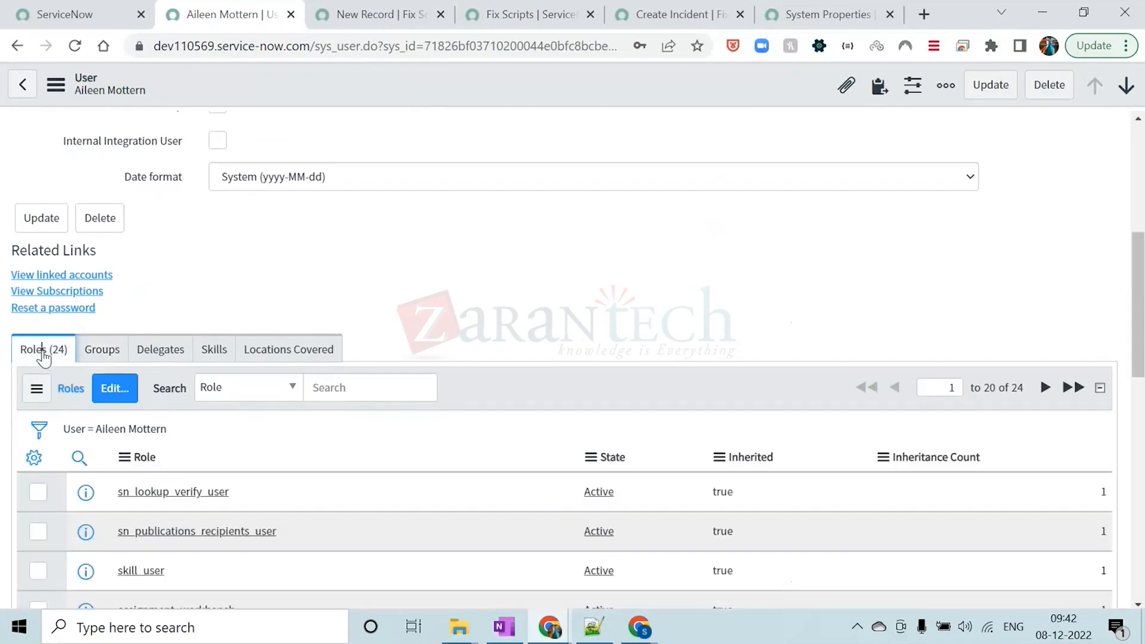
left_click(94, 351)
left_click(160, 350)
left_click(217, 350)
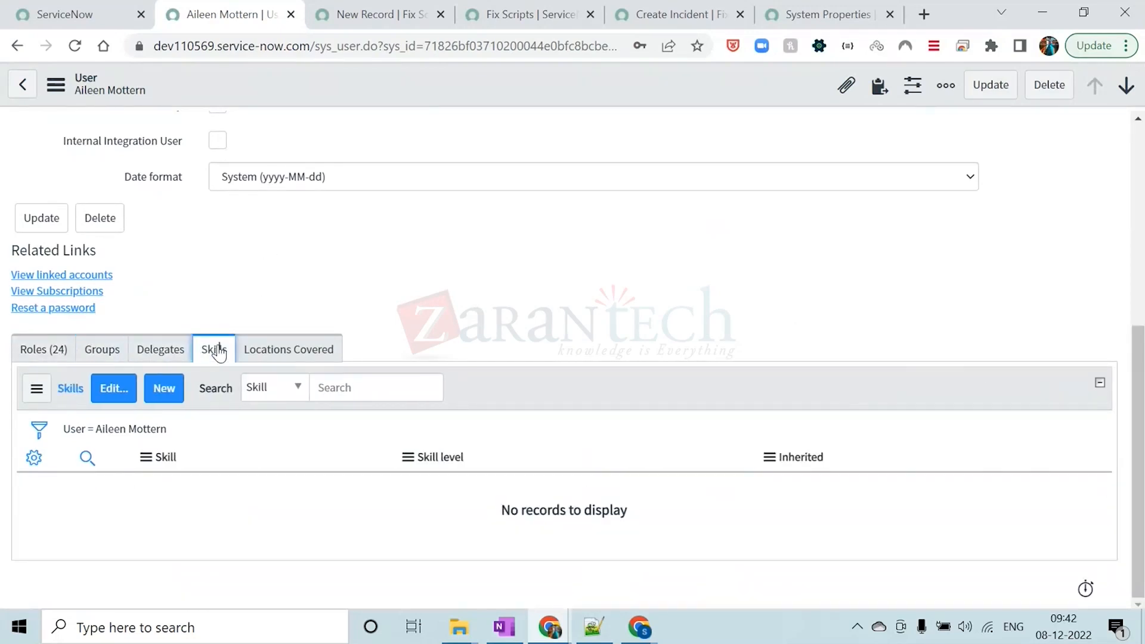
left_click(280, 351)
left_click(41, 349)
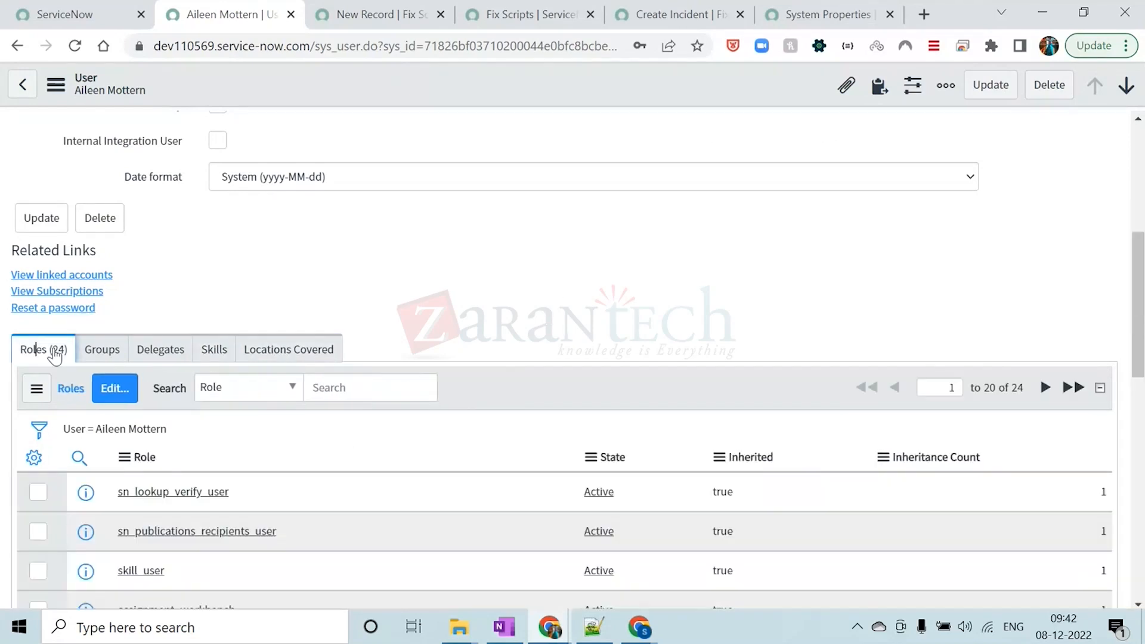
left_click(95, 350)
left_click(152, 350)
left_click(209, 352)
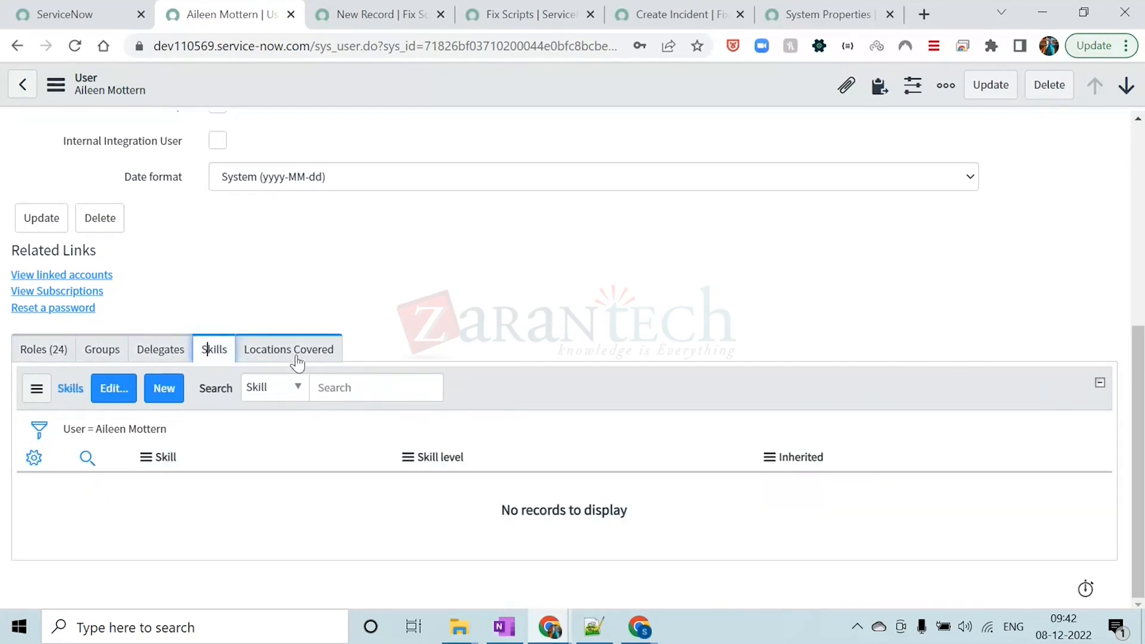
left_click(292, 352)
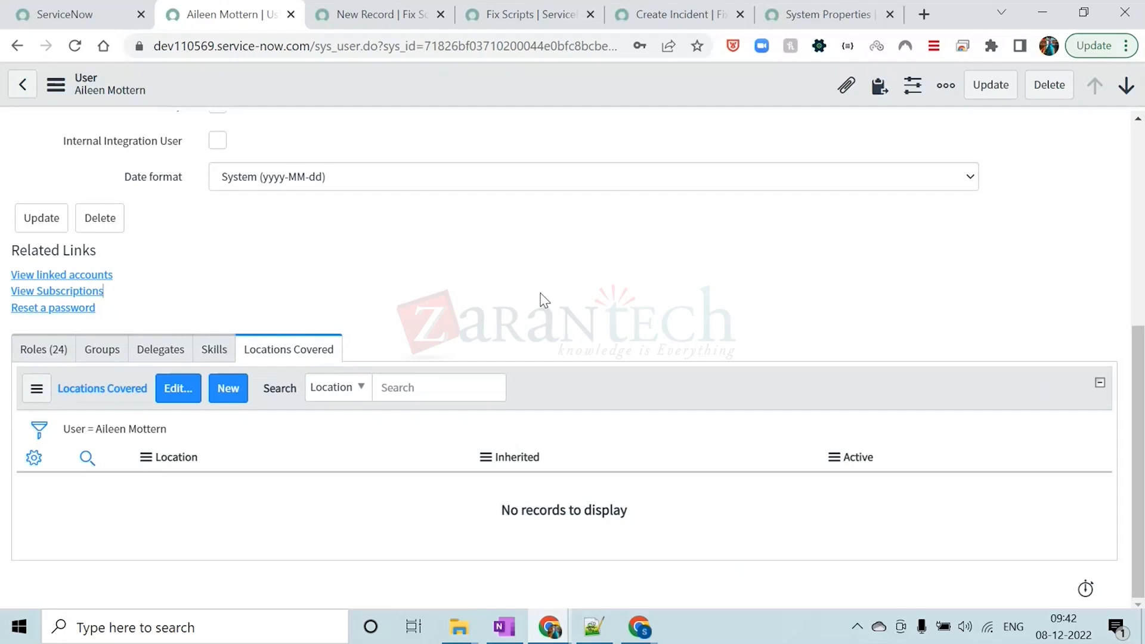
scroll(535, 344, "up", 6)
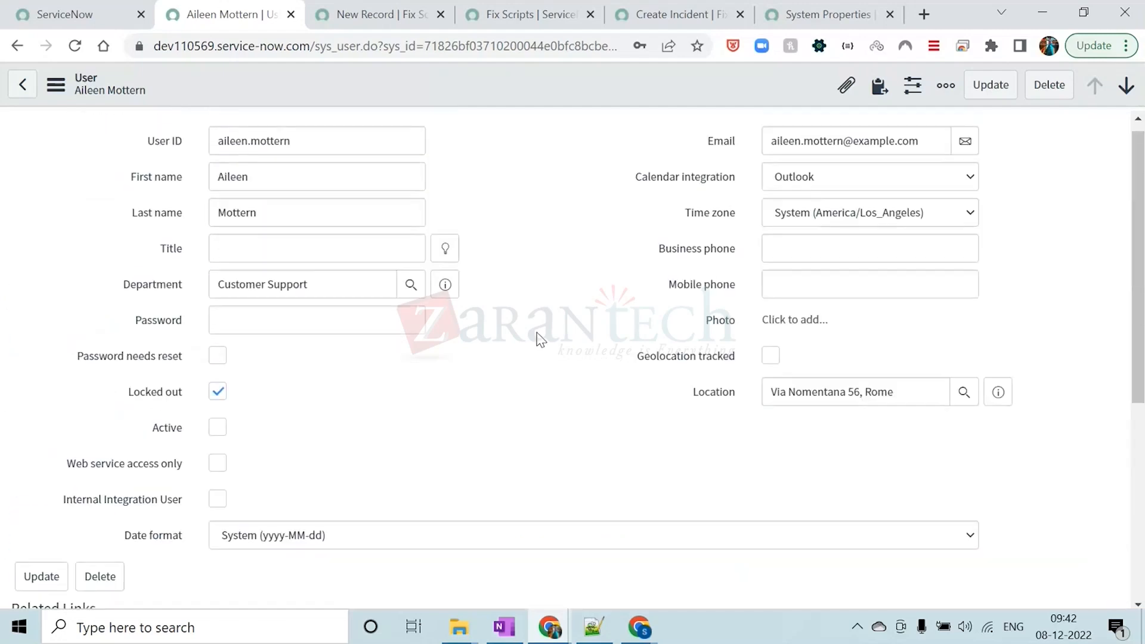
Close the browser tabs holding the new fix script, Fix Scripts list, Create Incident script and System Properties
left_click(362, 13)
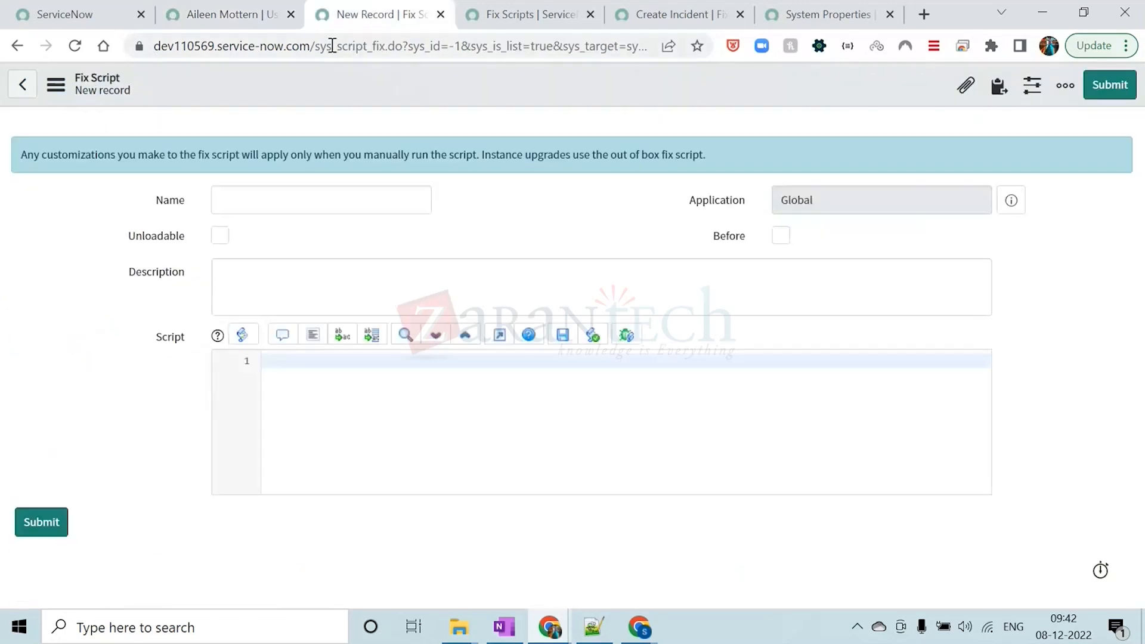
left_click(440, 14)
left_click(441, 14)
left_click(440, 14)
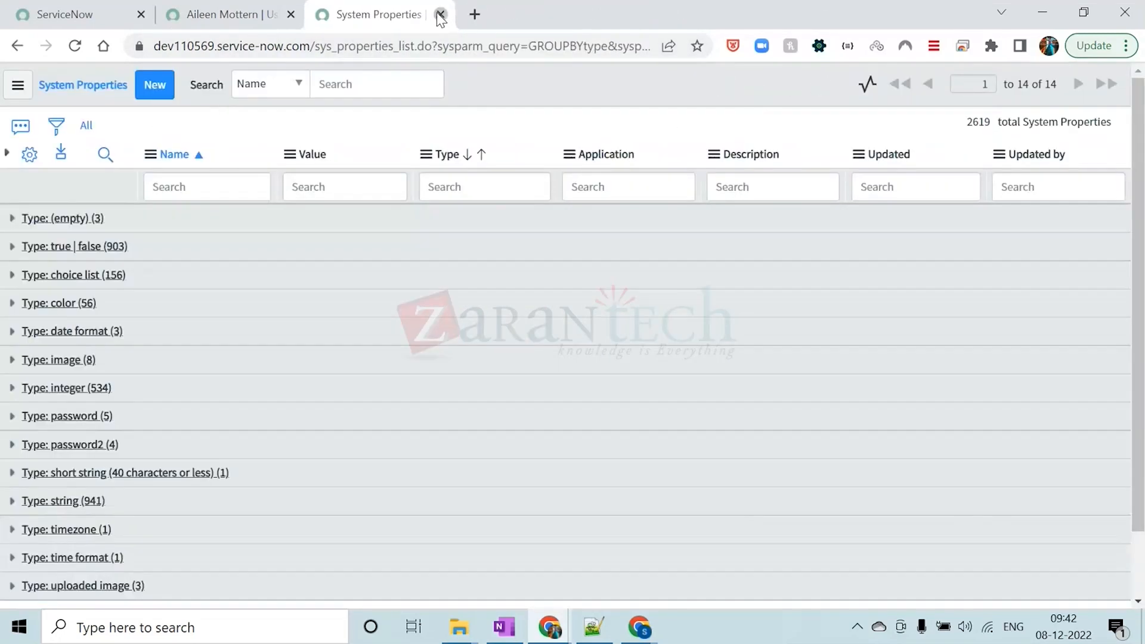
left_click(440, 14)
Return to the Users list and inspect its filter conditions and the Personalize List Columns options
left_click(16, 46)
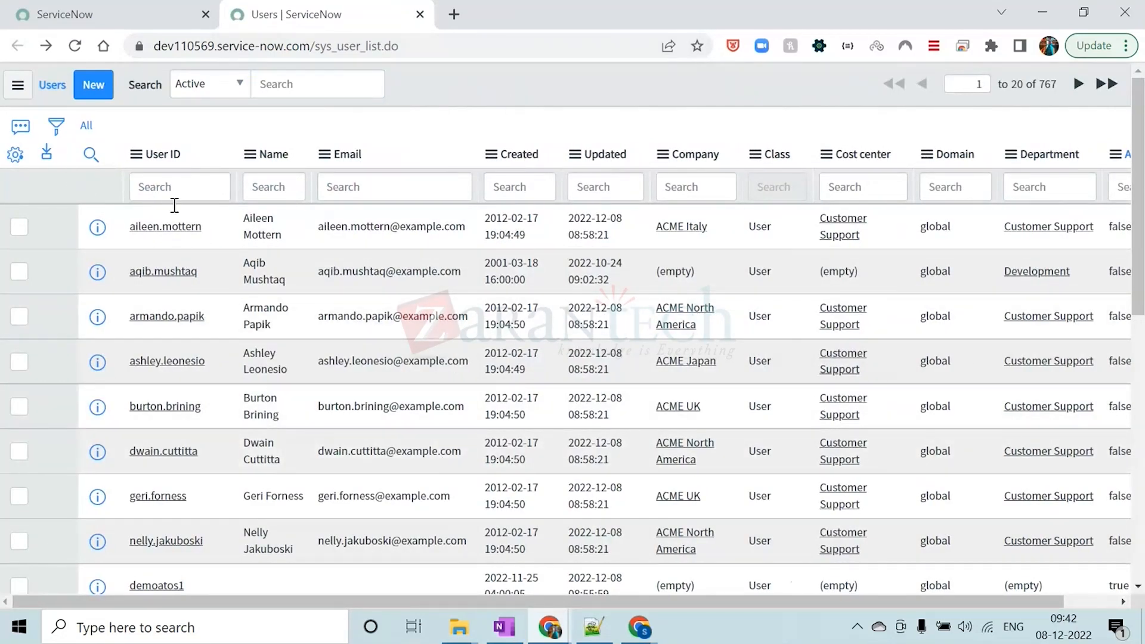
left_click(56, 125)
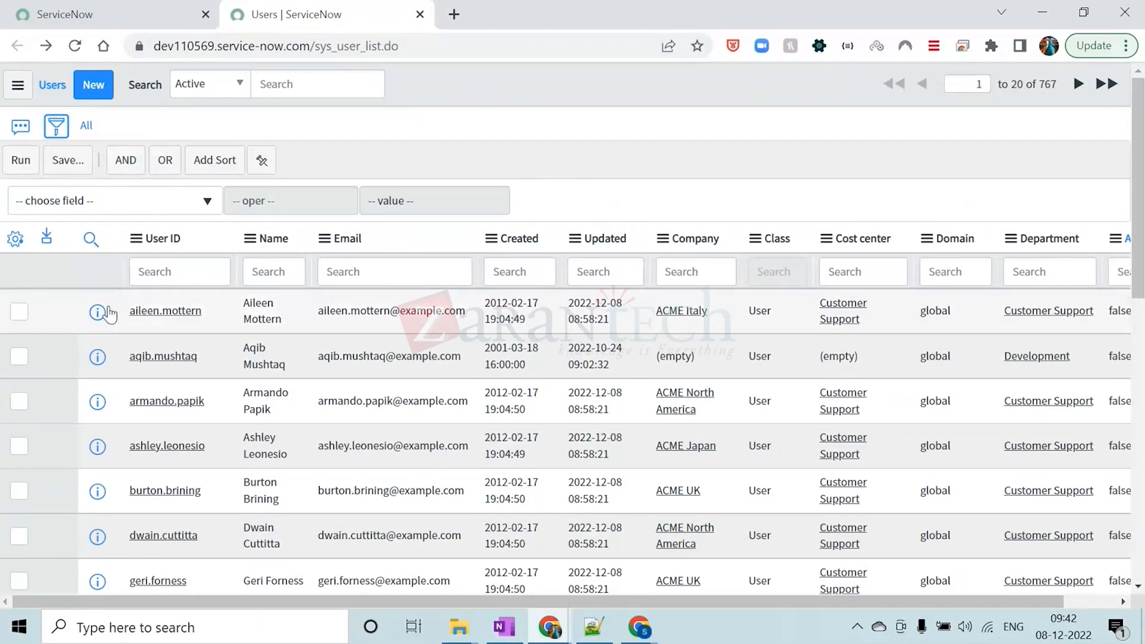
left_click(53, 128)
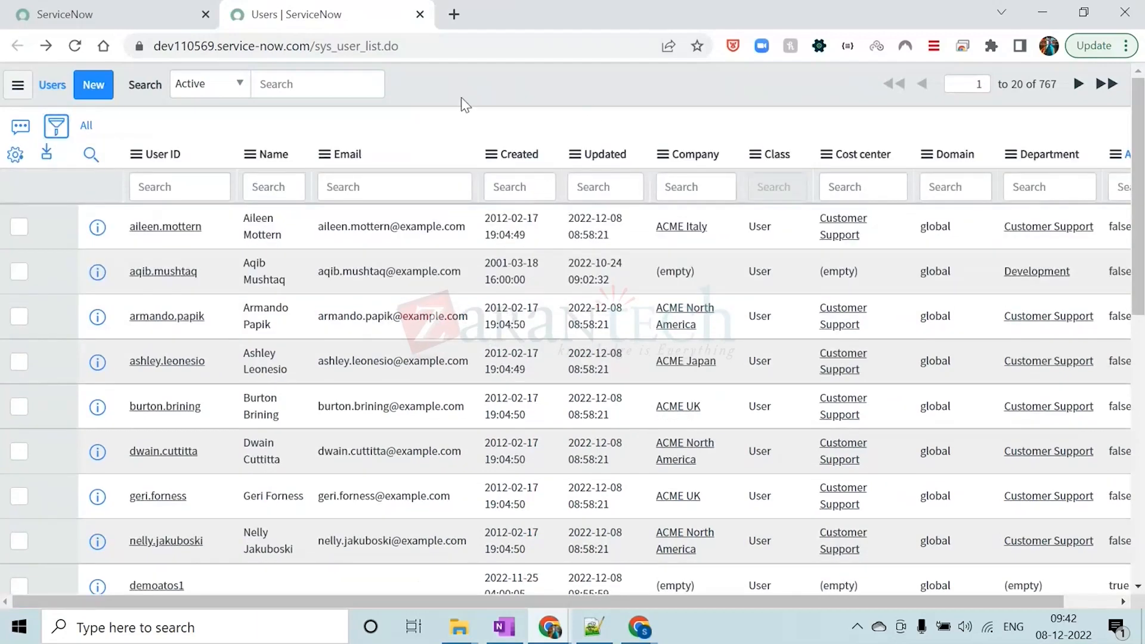
left_click(15, 155)
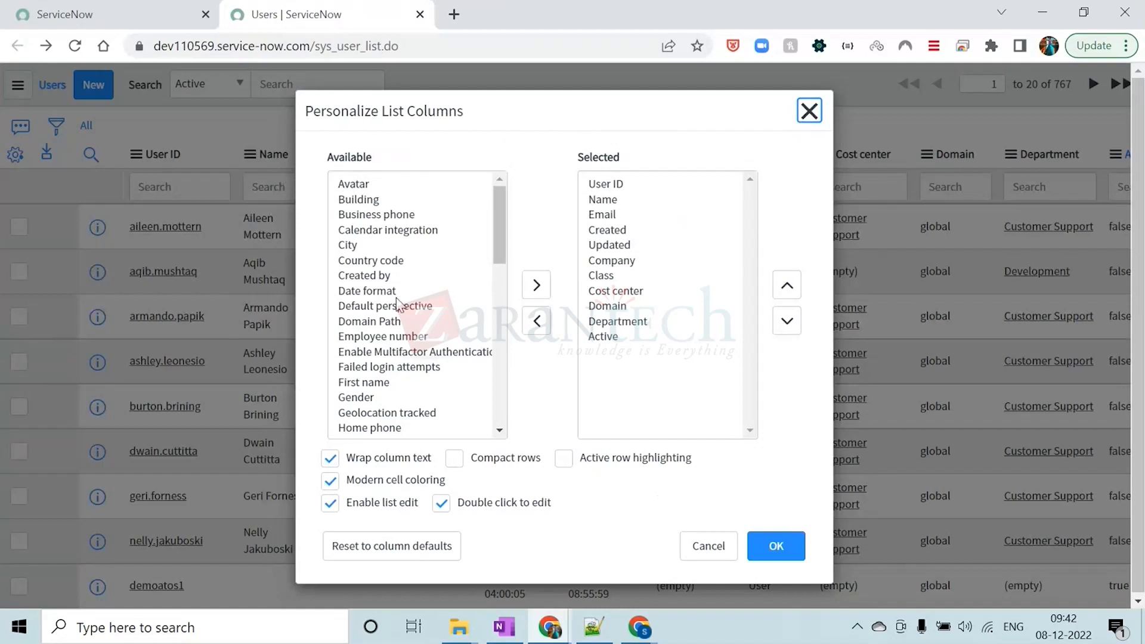
left_click(808, 111)
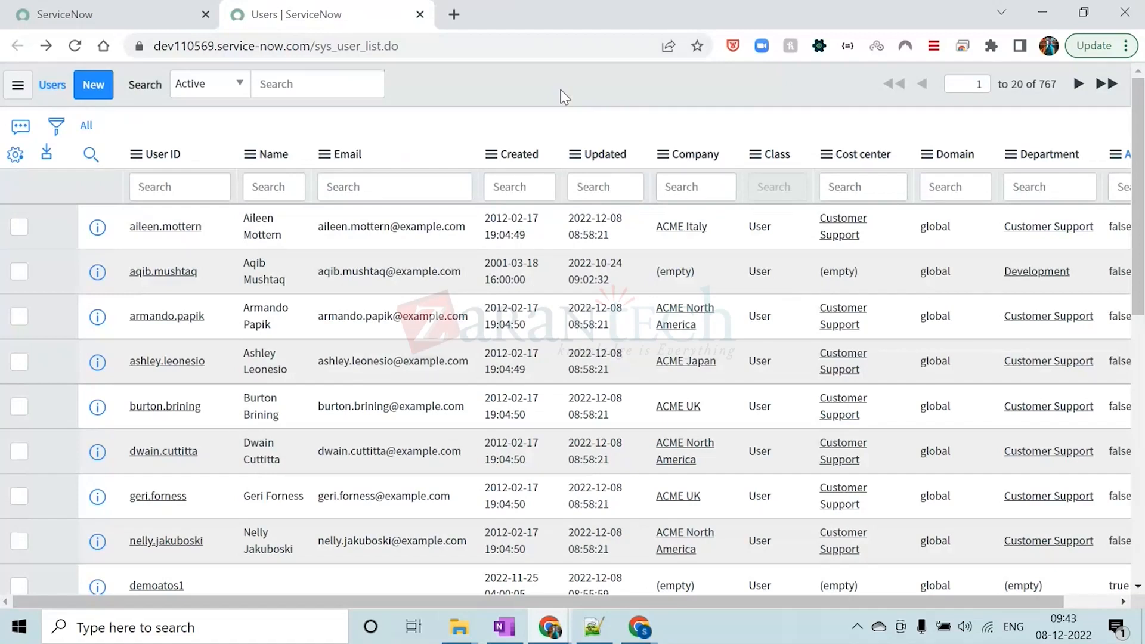
View the blank form for a new user record and go back to the Users list
left_click(94, 88)
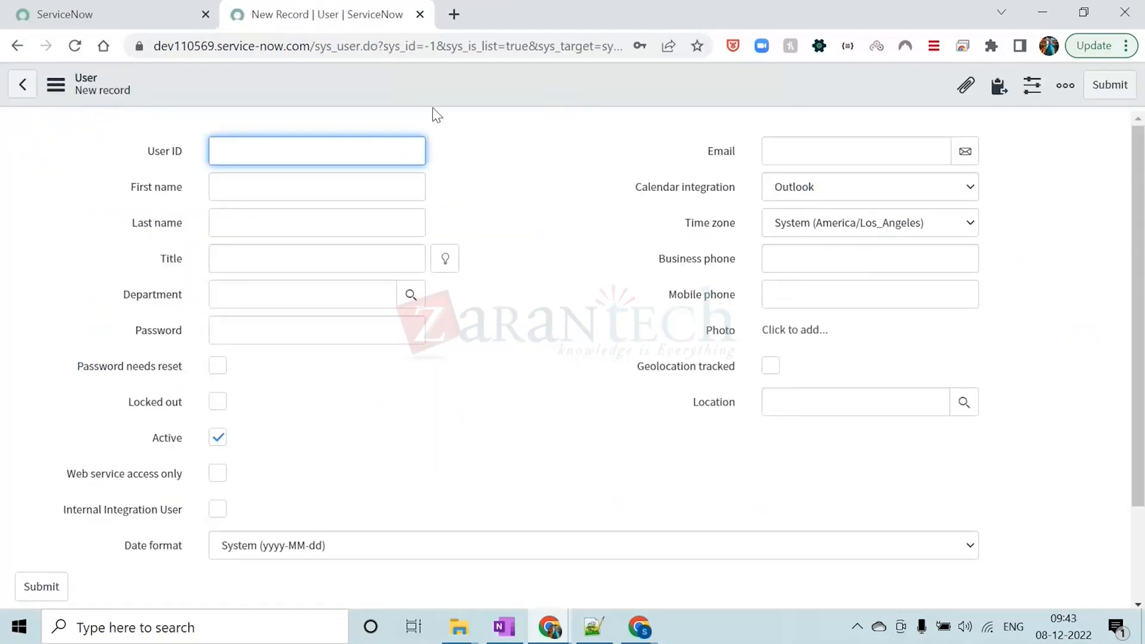
left_click(431, 87)
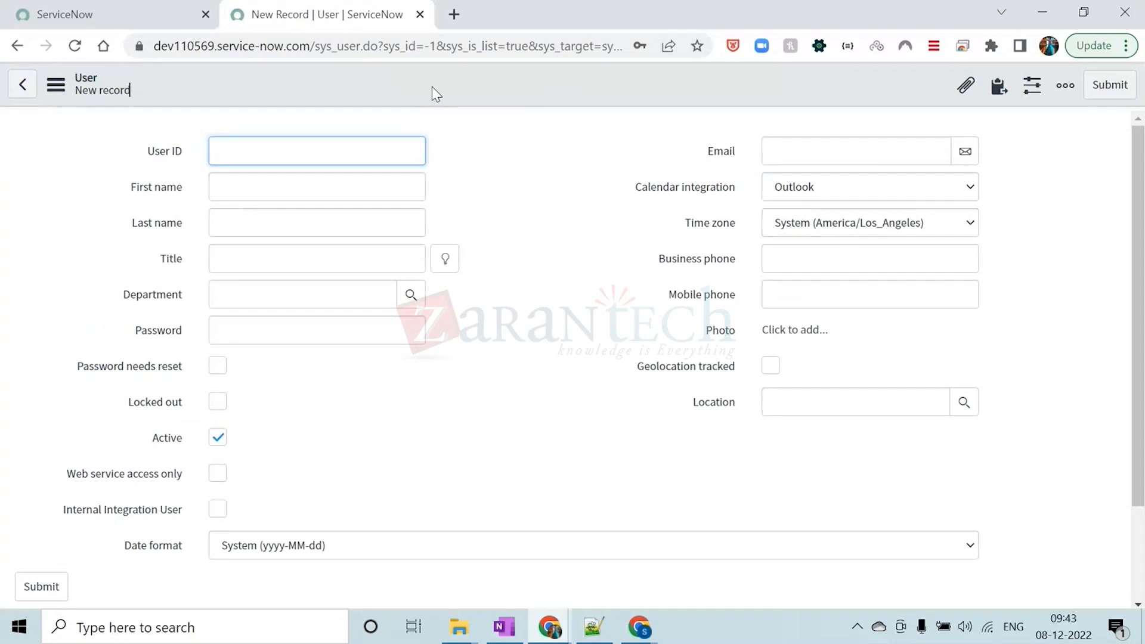
left_click(24, 47)
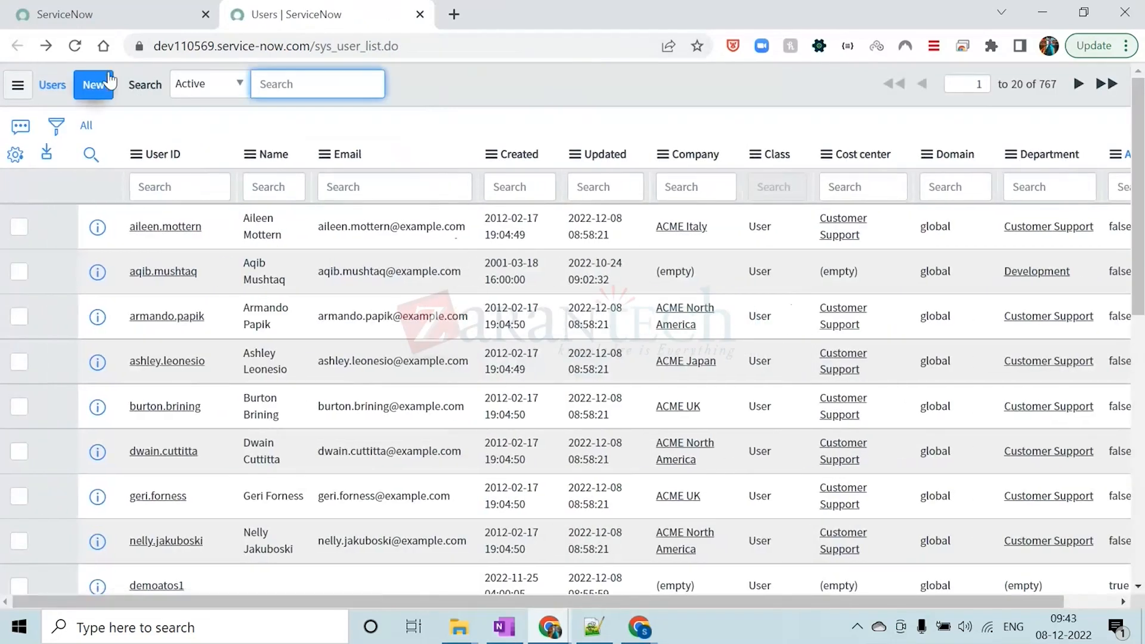
Open the new user record form again from the Users list
left_click(576, 87)
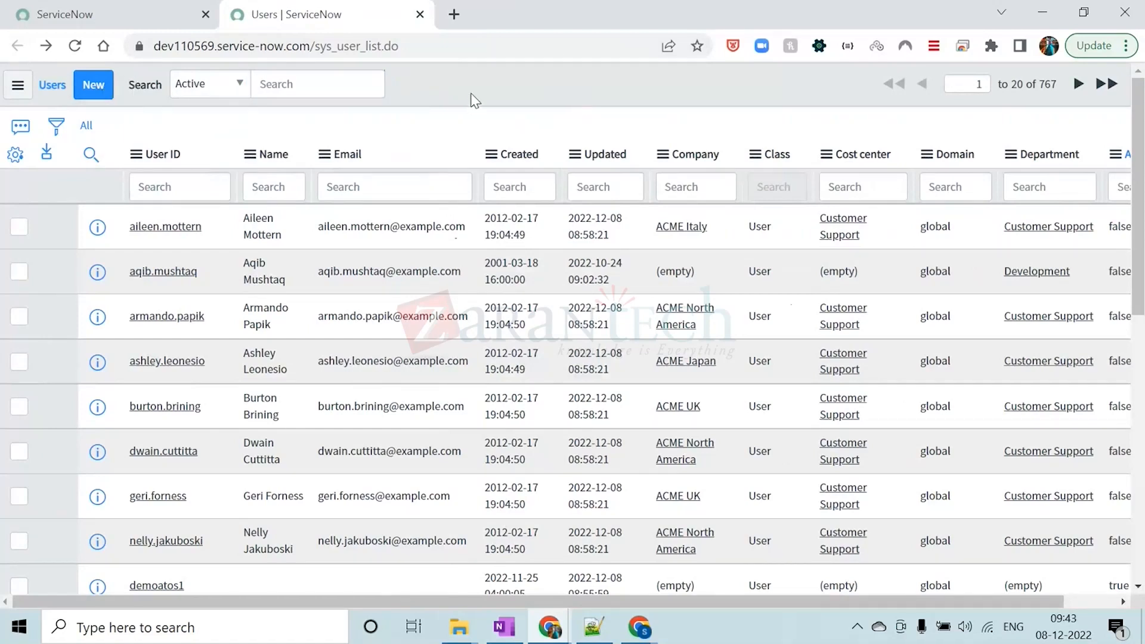
left_click(91, 90)
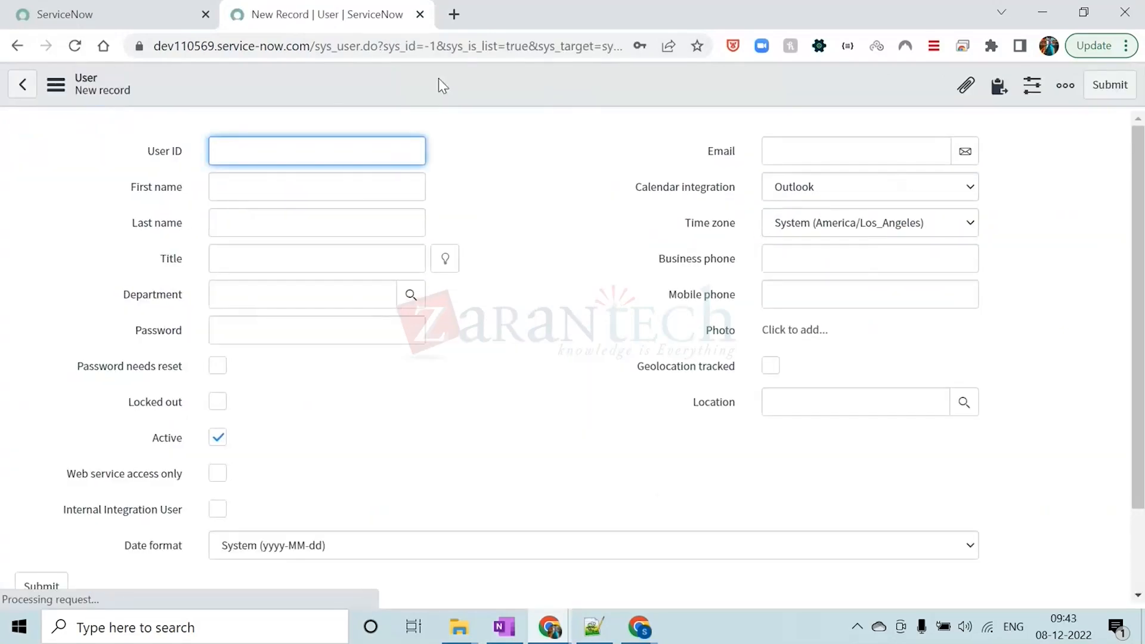
left_click(458, 166)
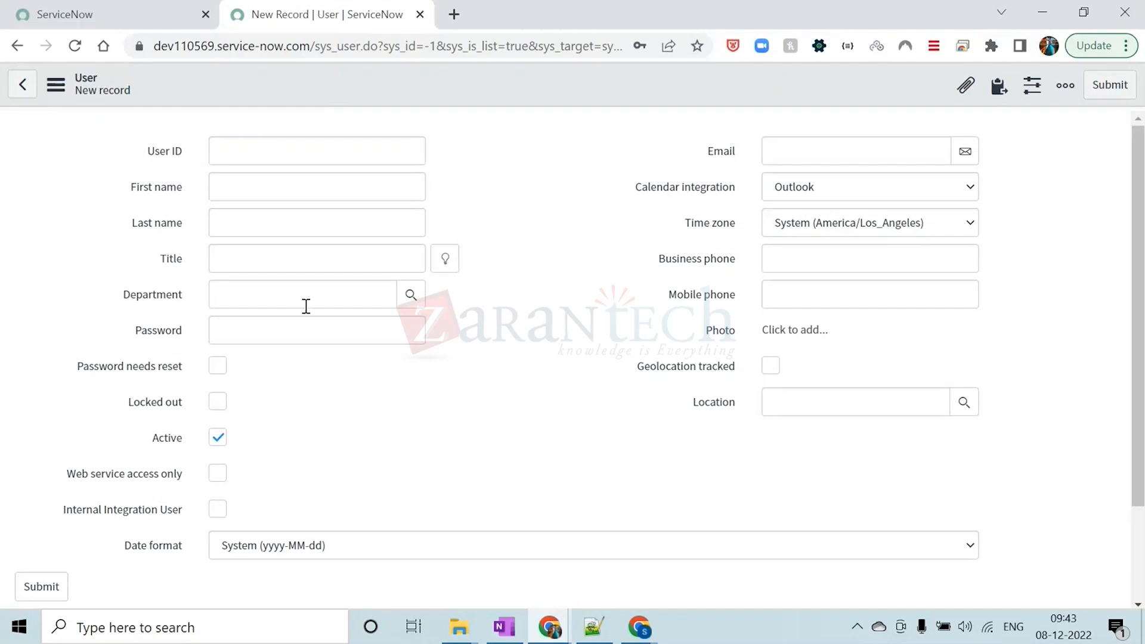
Look through the fields of the blank new user form and return to the Users list
scroll(672, 296, "down", 2)
scroll(620, 348, "up", 2)
scroll(450, 386, "down", 2)
scroll(238, 268, "up", 2)
left_click(17, 46)
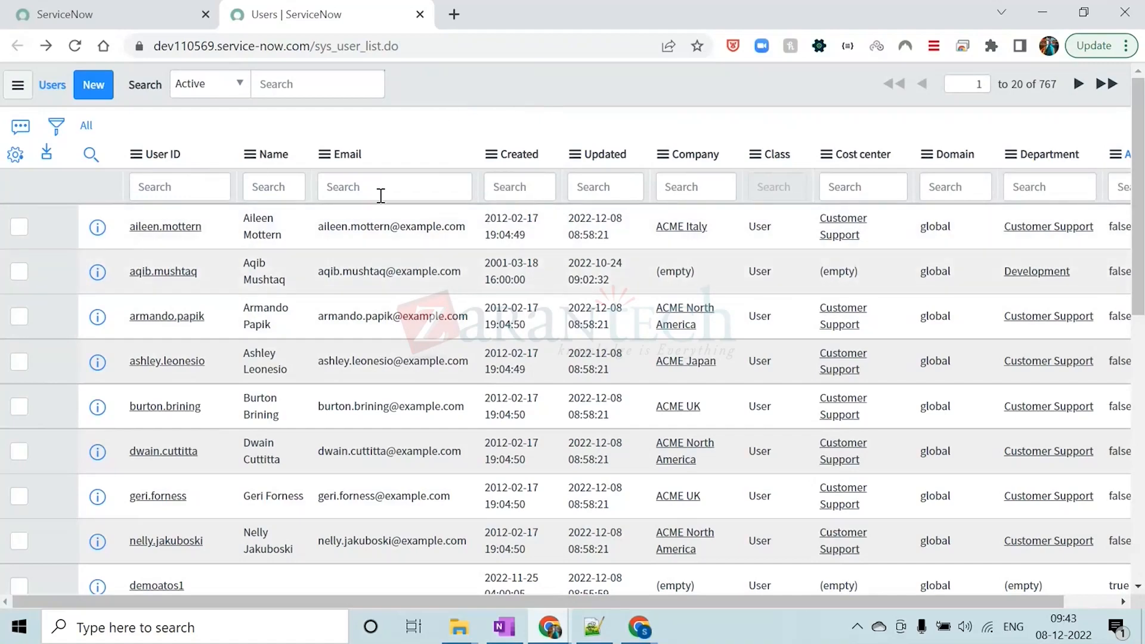
Open the first user's record from the Users list and view its fields and related lists
left_click(170, 226)
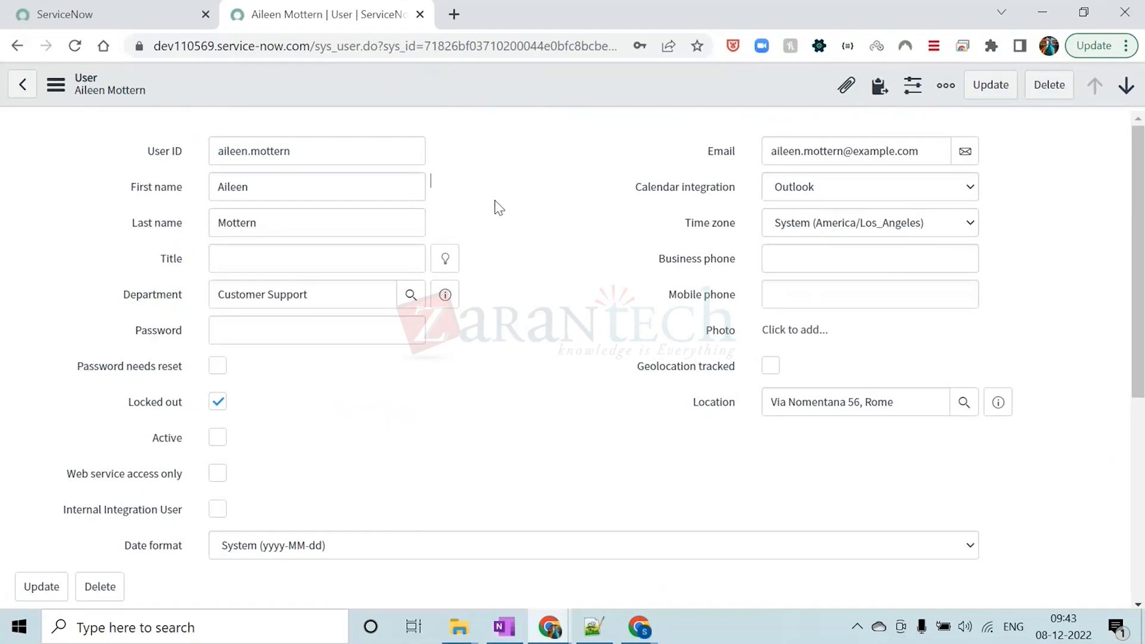
scroll(499, 208, "down", 5)
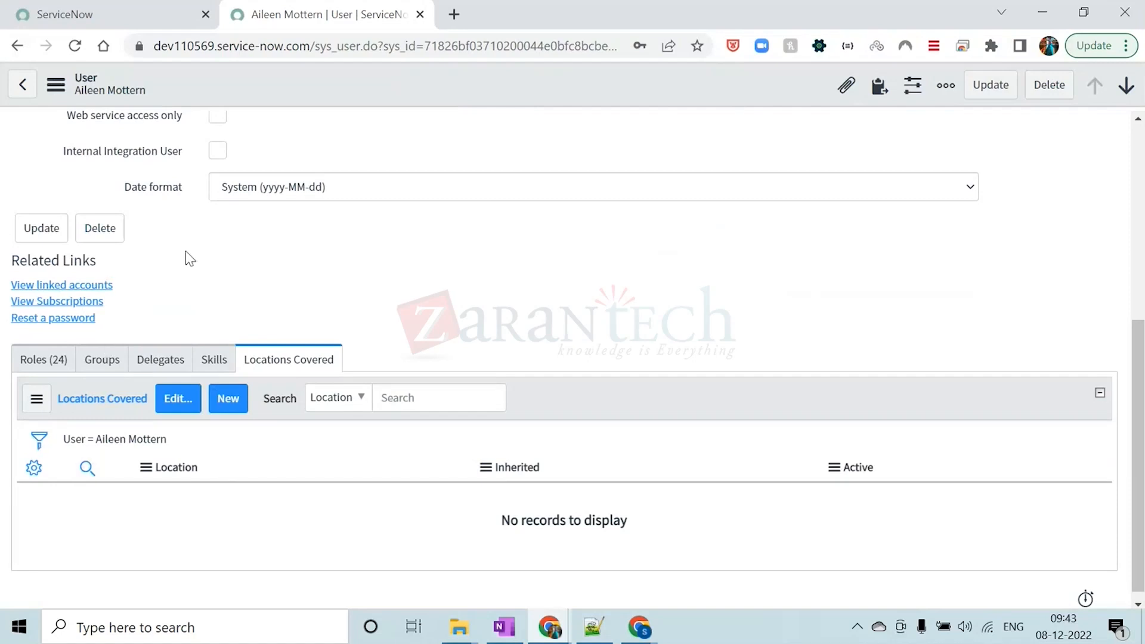
scroll(453, 281, "up", 5)
Inspect the user form's context options, including the Configure, Export, View and History choices, then dismiss them
right_click(493, 82)
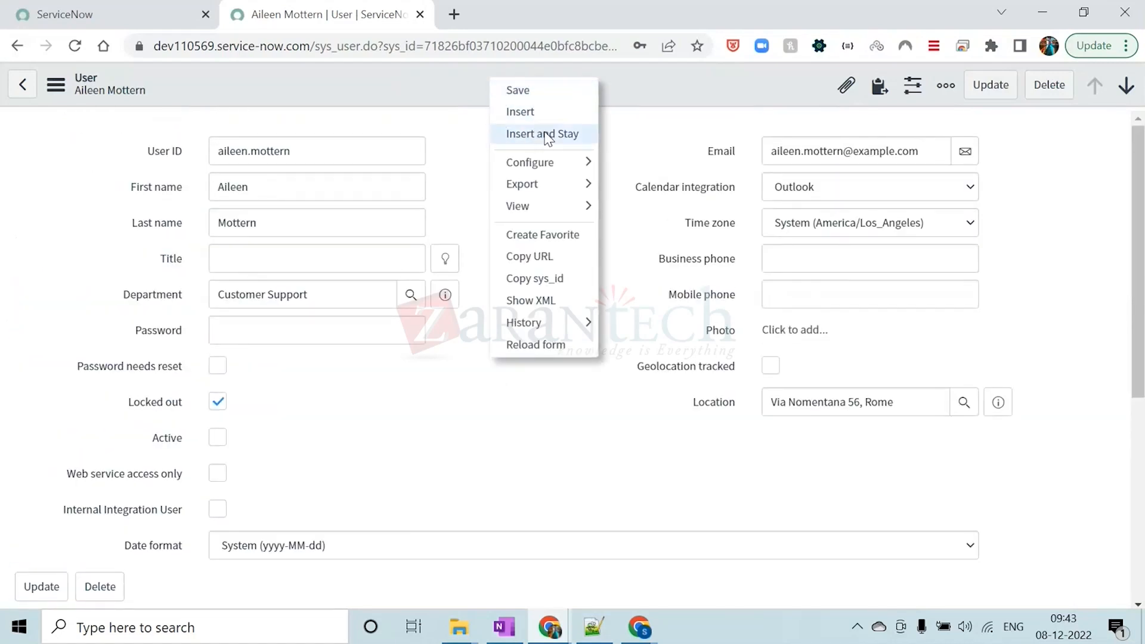
mouse_move(562, 171)
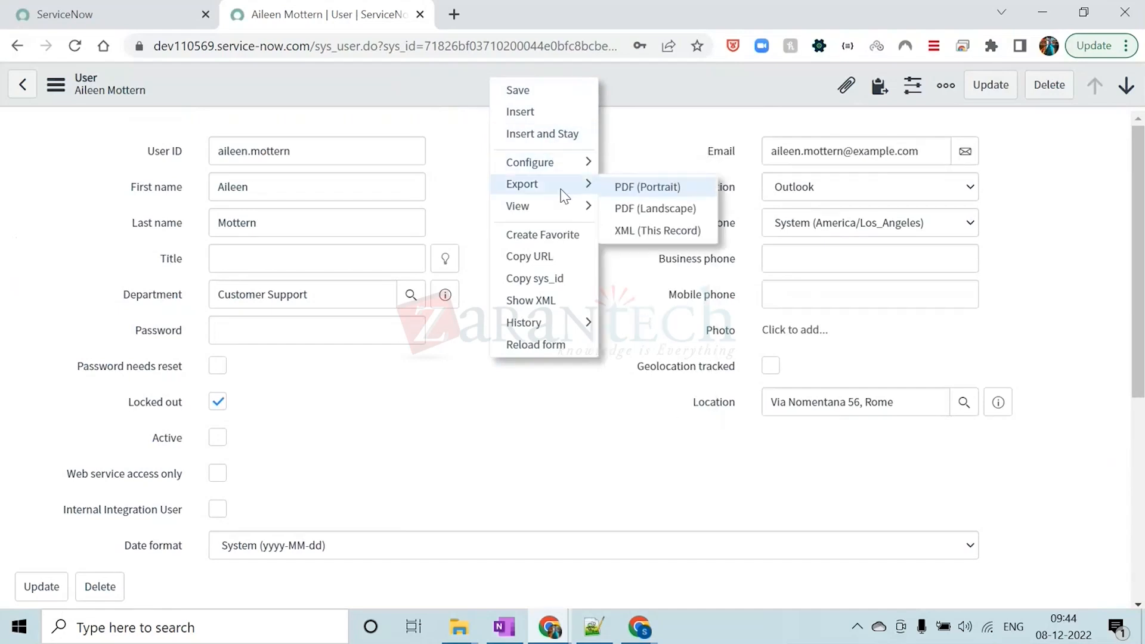
mouse_move(561, 214)
mouse_move(578, 335)
left_click(441, 402)
Review the user record's related links and related lists, then go back to the Users list
scroll(441, 402, "down", 1)
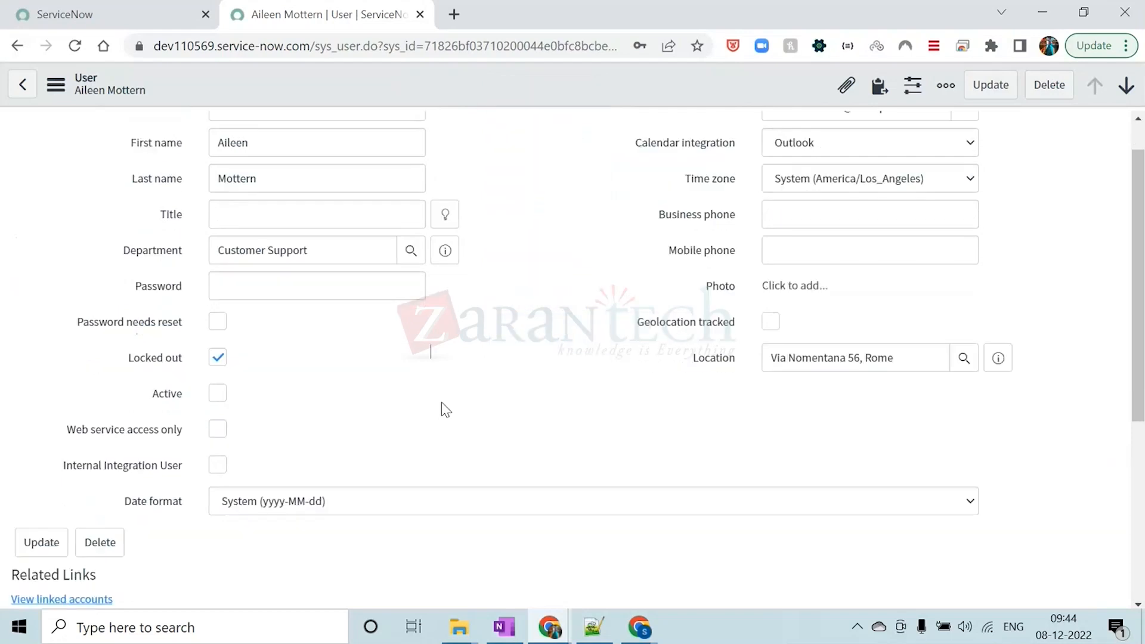
scroll(441, 403, "down", 5)
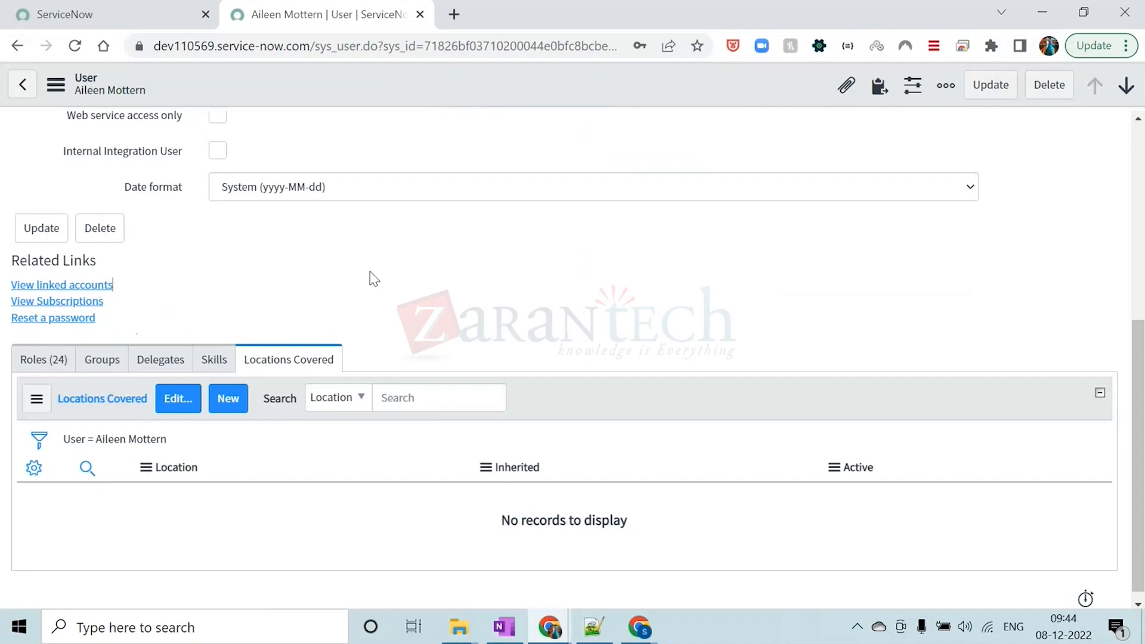
scroll(368, 276, "up", 6)
left_click(16, 47)
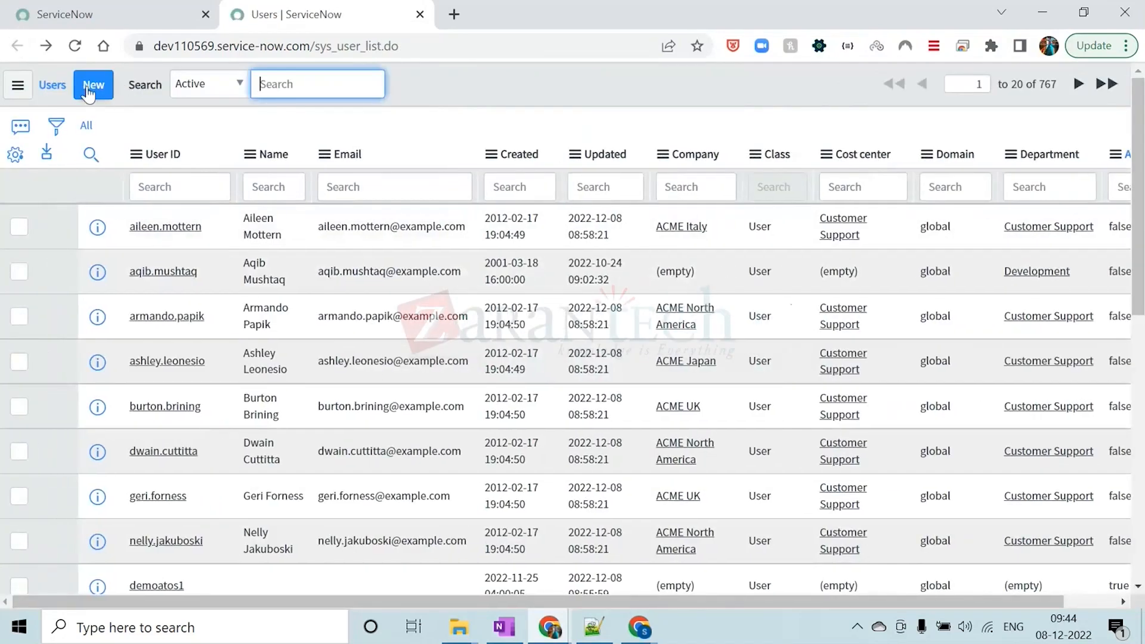
Close the browser tab holding the Users list
left_click(455, 128)
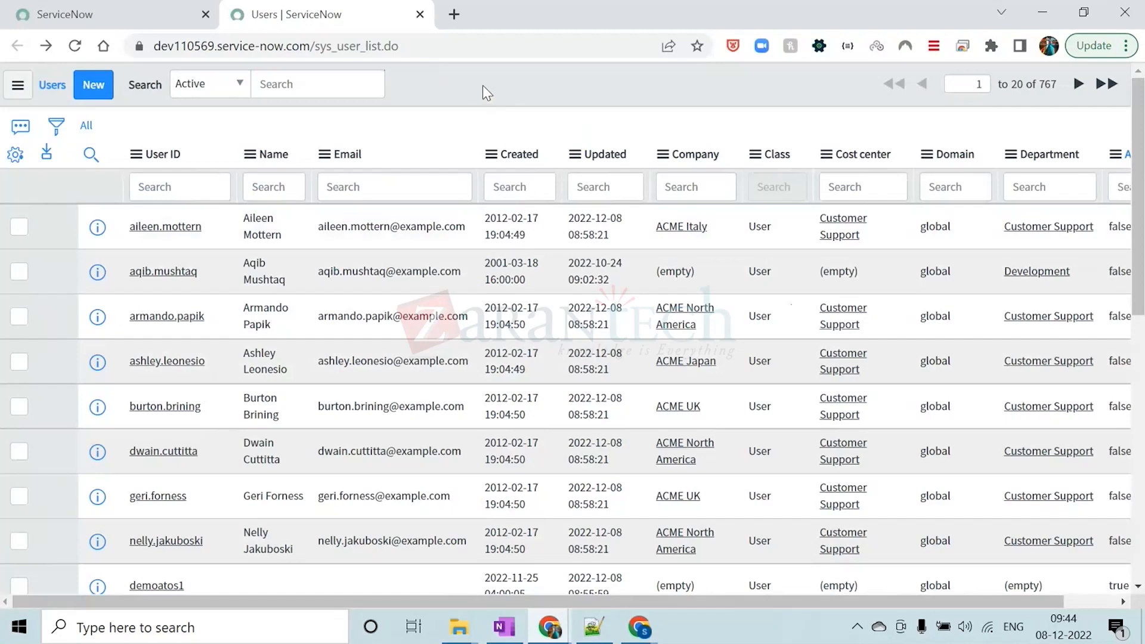
left_click(166, 7)
left_click(270, 13)
left_click(420, 14)
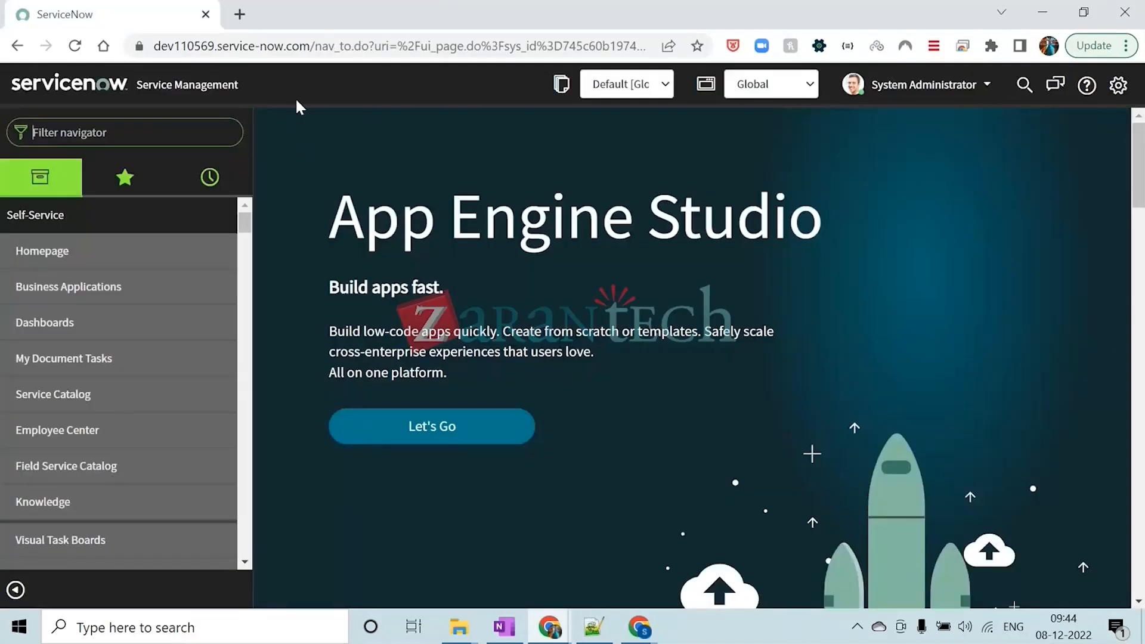
Switch to the ServiceNow Training PDF in the other Chrome window and read the Configure List Controls procedure
mouse_move(639, 627)
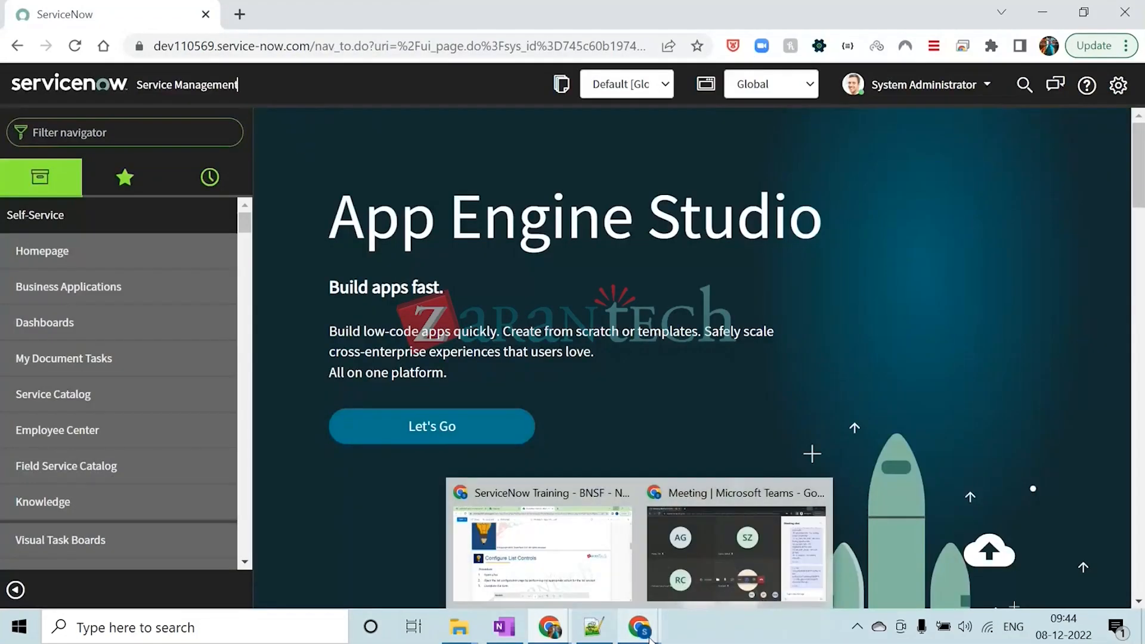
left_click(574, 555)
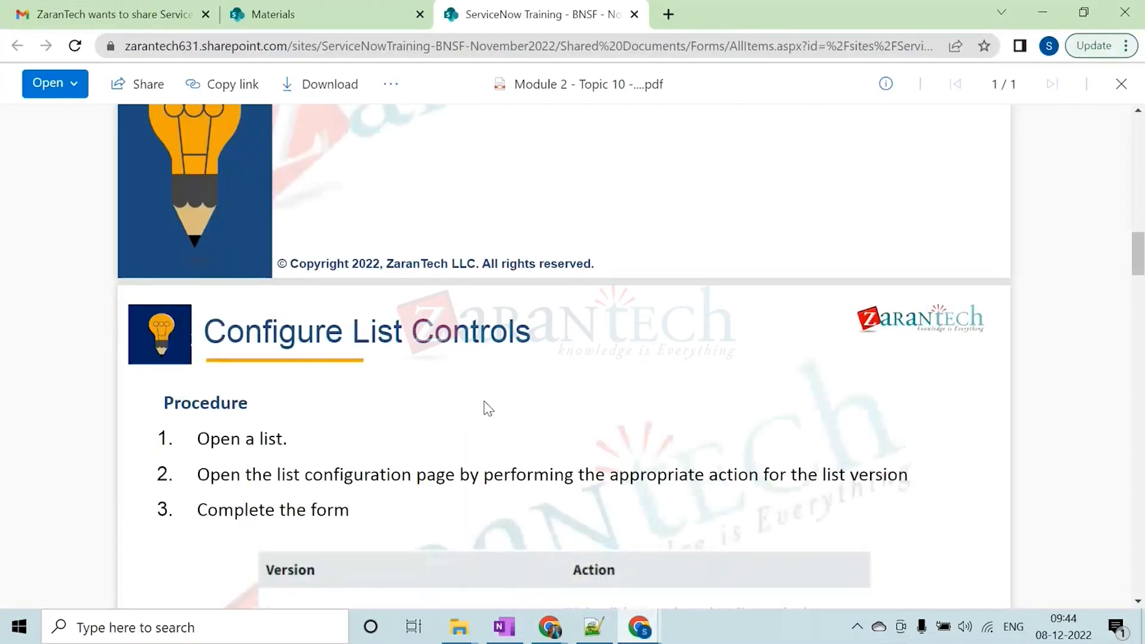
scroll(488, 408, "down", 10)
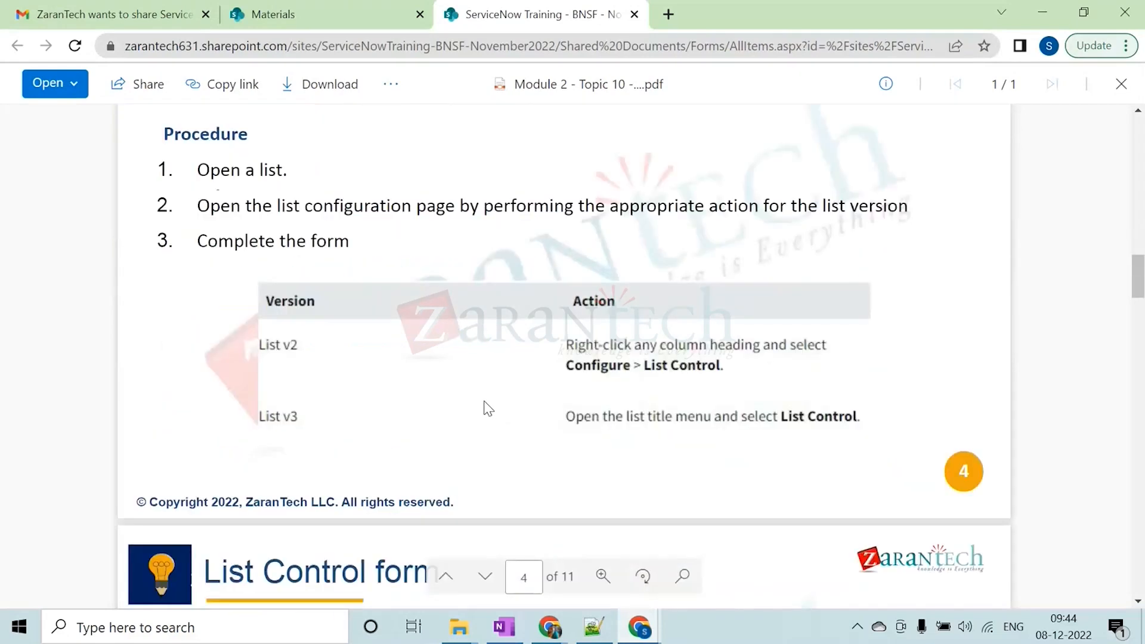
scroll(486, 405, "up", 10)
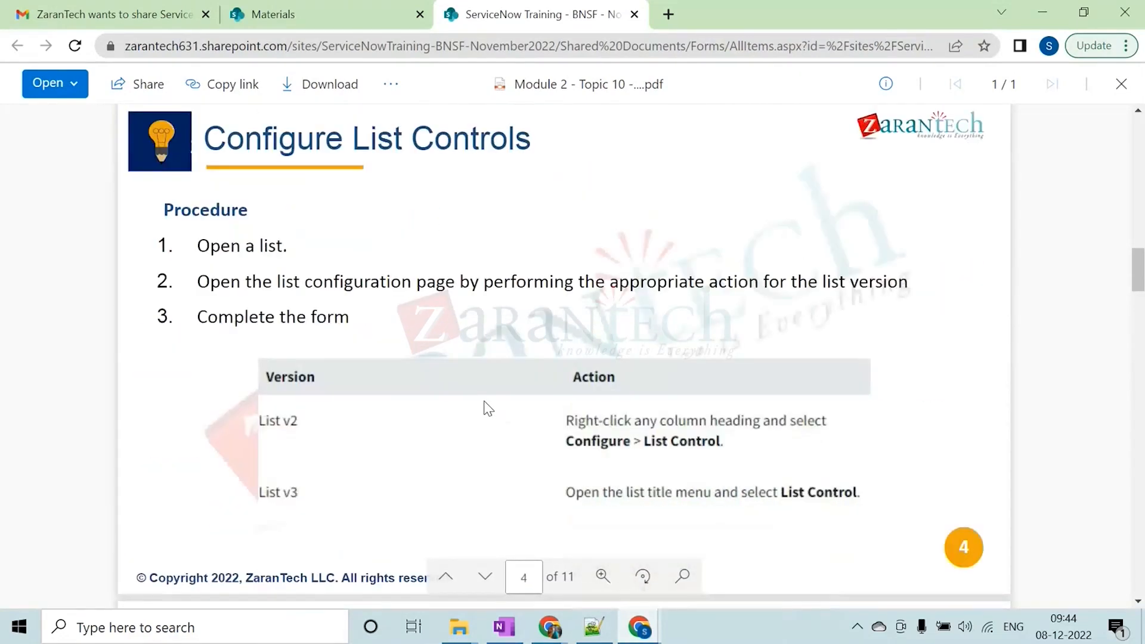
Skim the training PDF from the agenda to the Configure a list UI Action page and back to its beginning
scroll(466, 280, "up", 6)
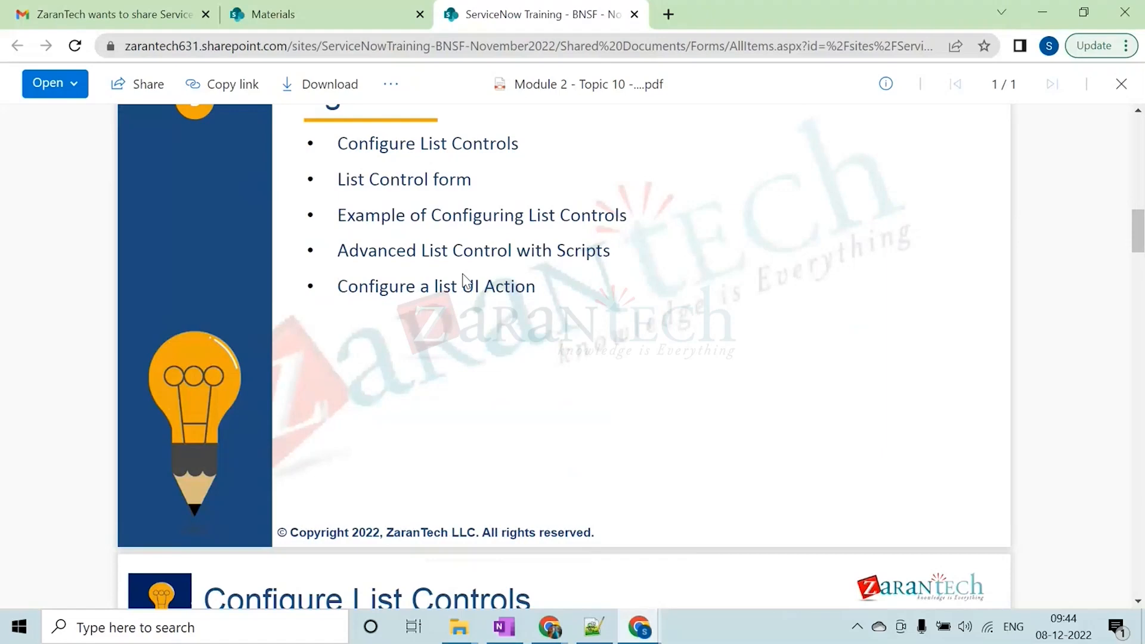
scroll(454, 286, "up", 8)
scroll(452, 294, "up", 2)
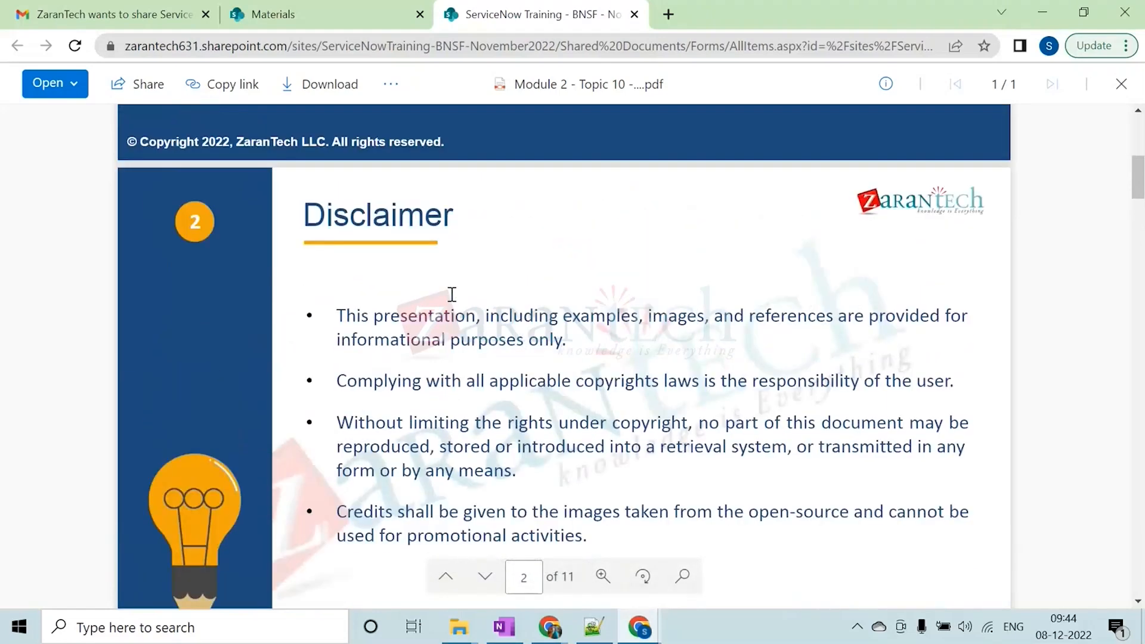
scroll(451, 294, "up", 7)
scroll(451, 295, "down", 14)
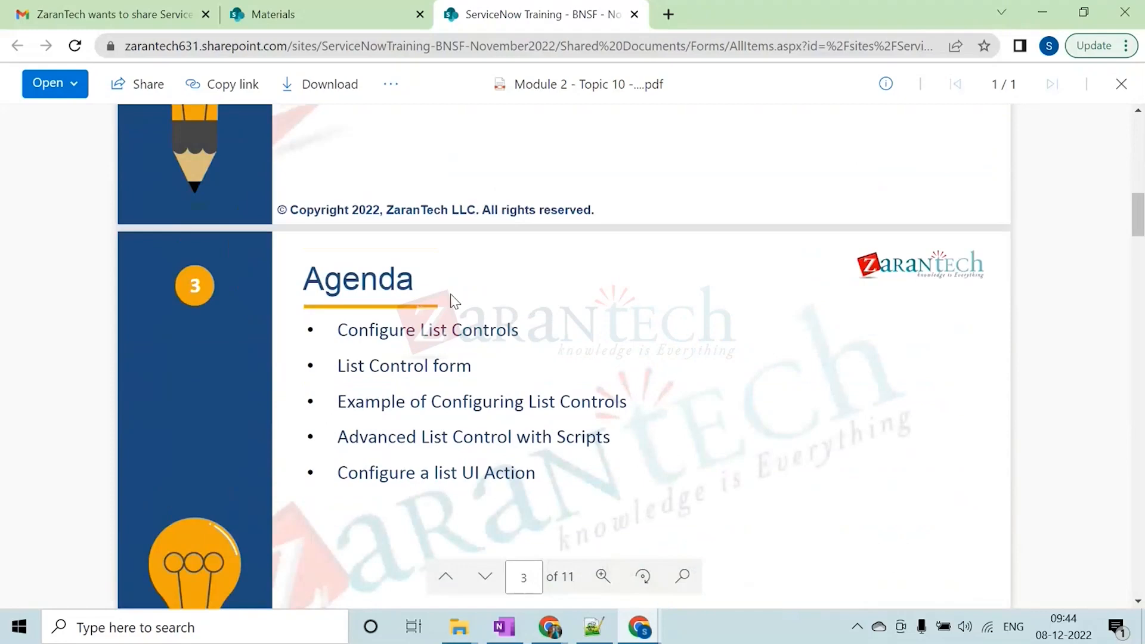
scroll(450, 295, "down", 20)
scroll(449, 295, "down", 20)
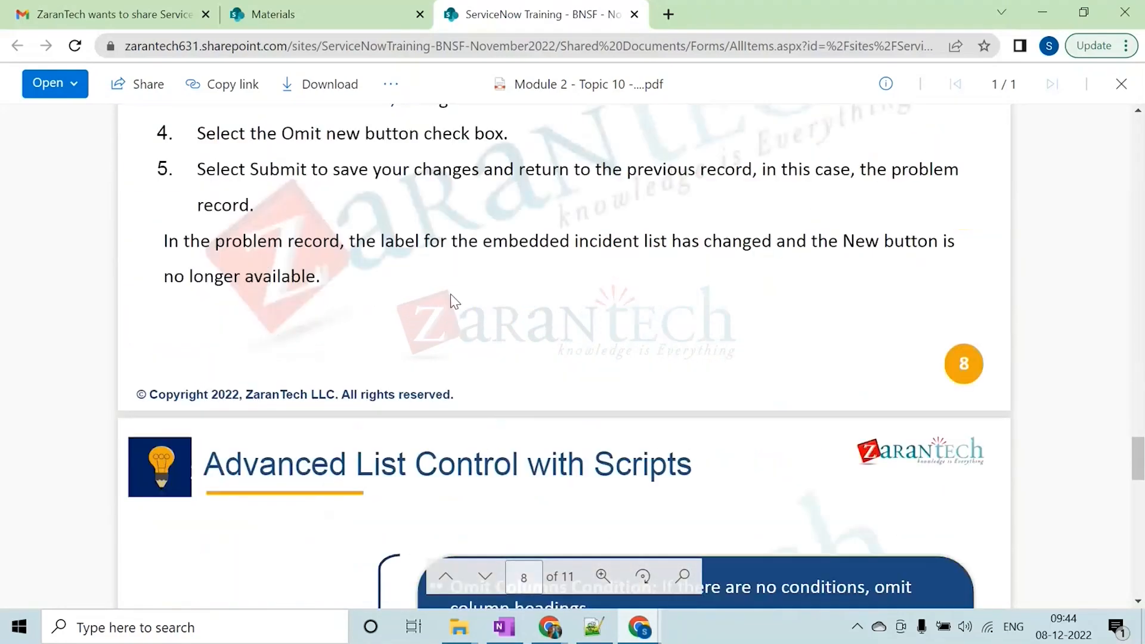
scroll(449, 294, "down", 12)
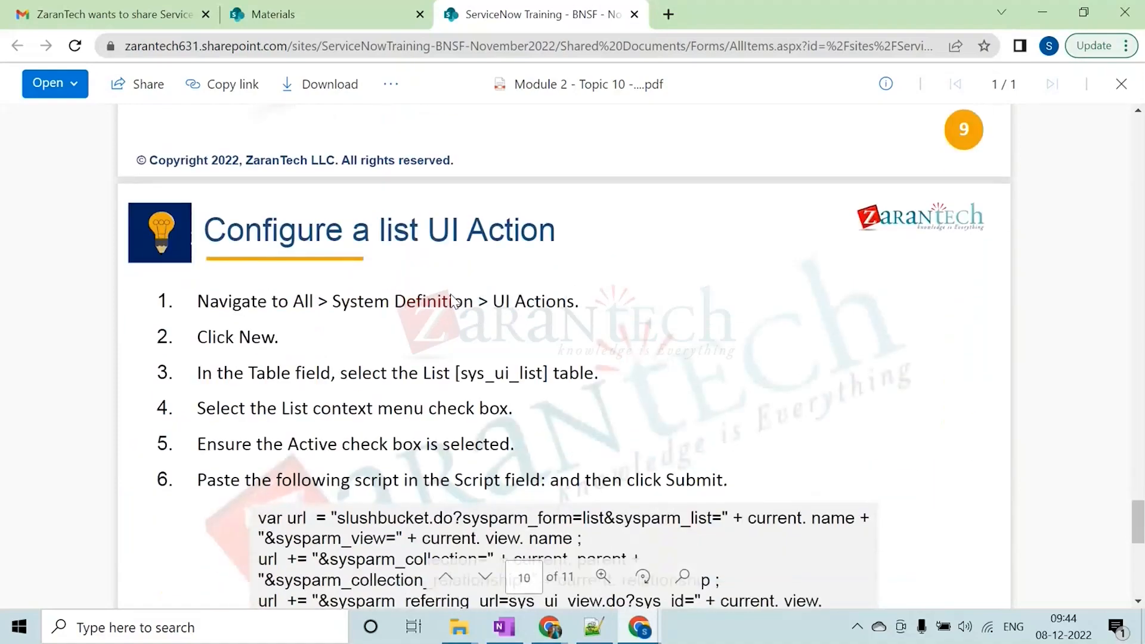
scroll(452, 298, "down", 4)
scroll(452, 295, "up", 15)
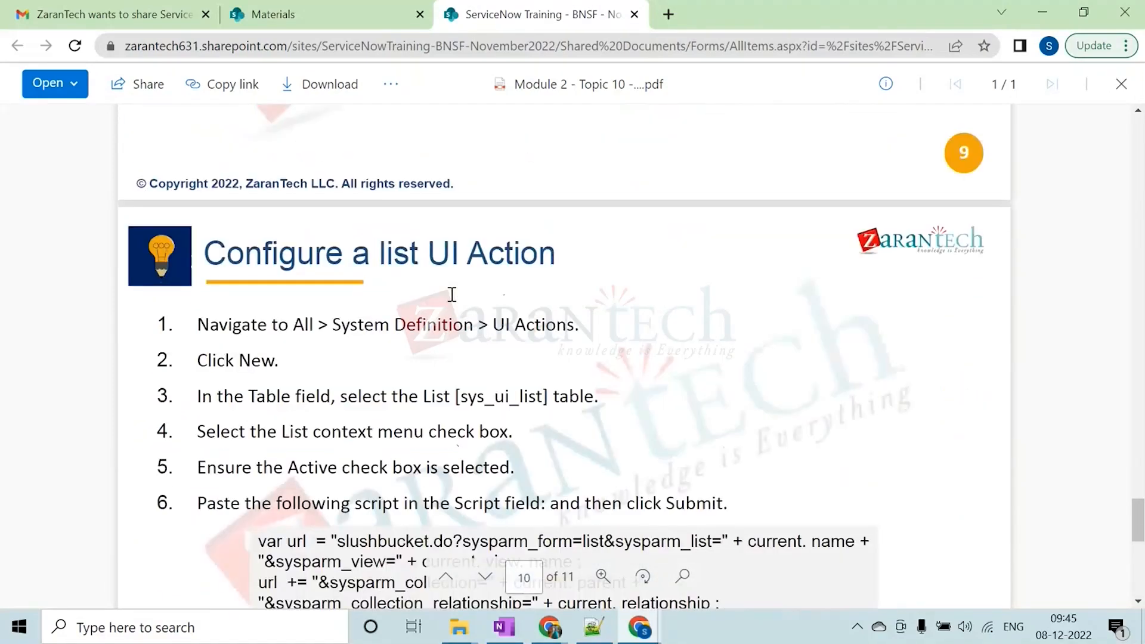
scroll(451, 300, "up", 20)
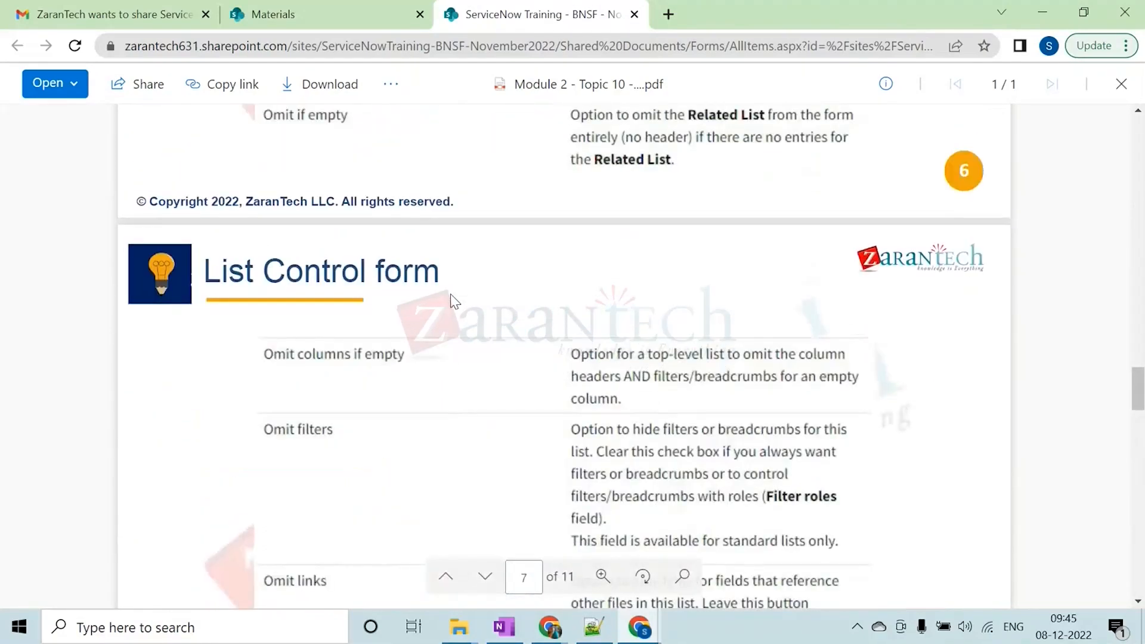
scroll(449, 295, "up", 12)
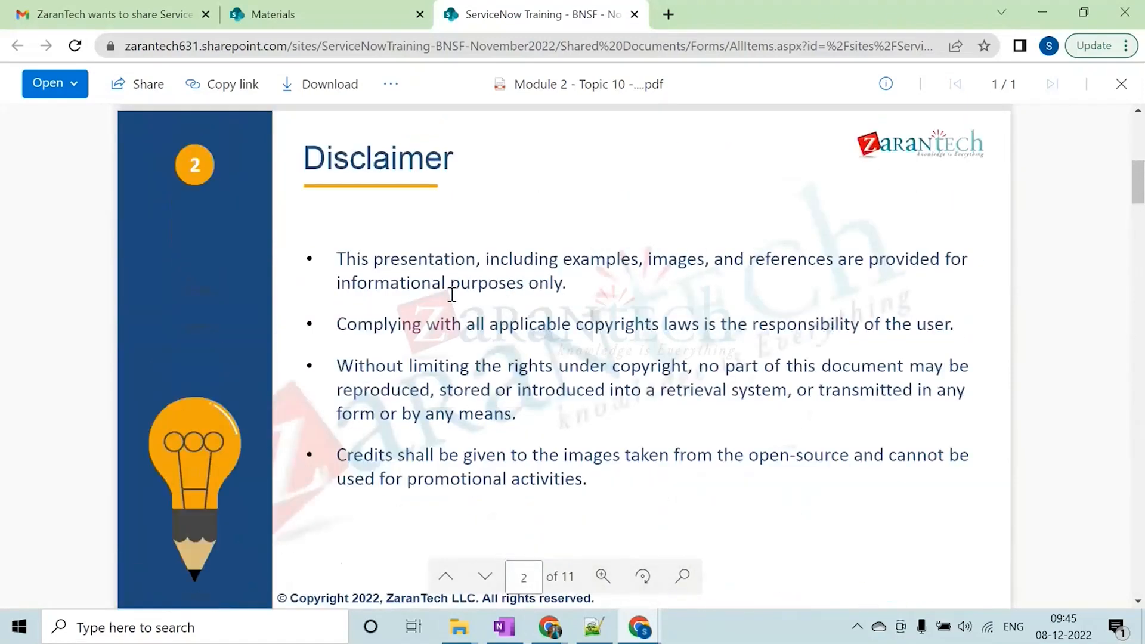
Switch to the "new 4" file in Notepad++ and add blank lines below "category=software^state=2"
left_click(593, 628)
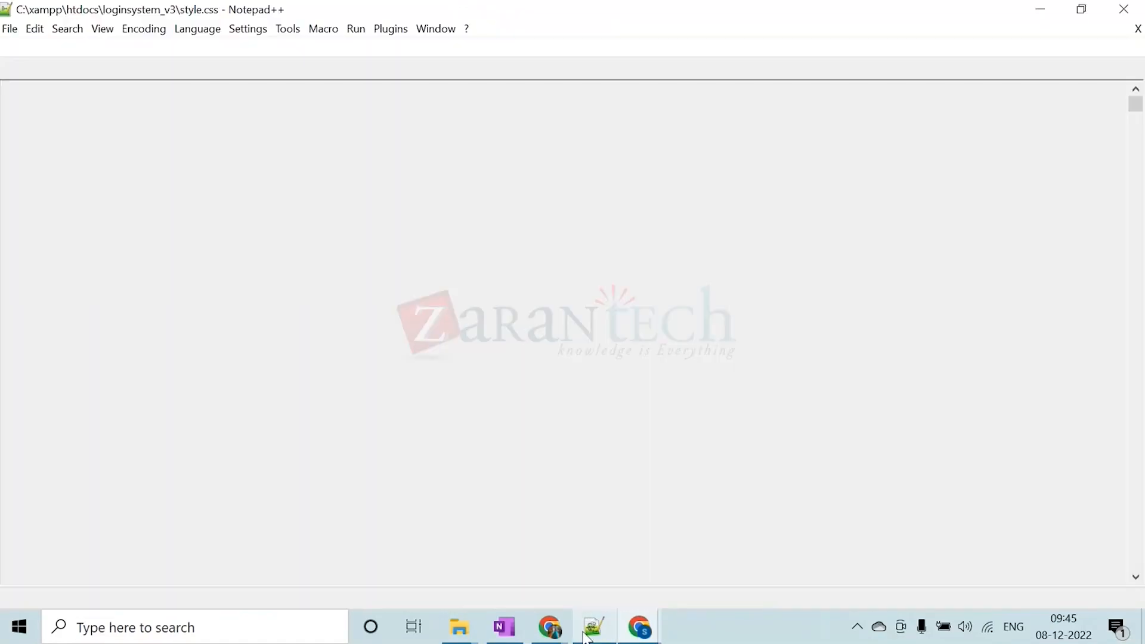
left_click(238, 279)
left_click(108, 312)
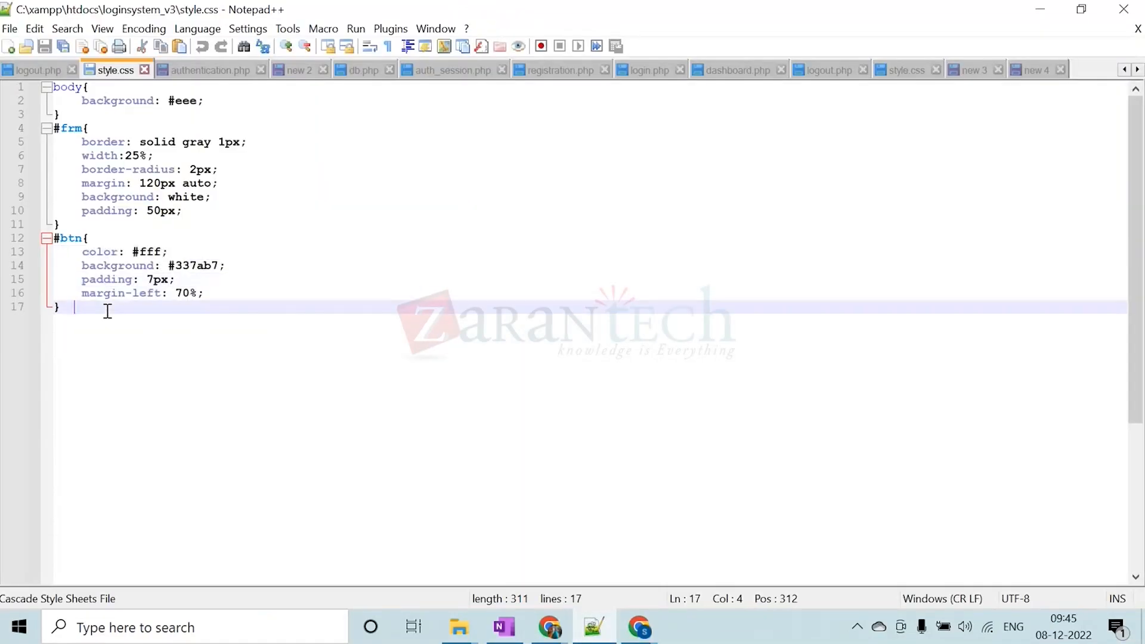
left_click(1037, 70)
left_click(296, 295)
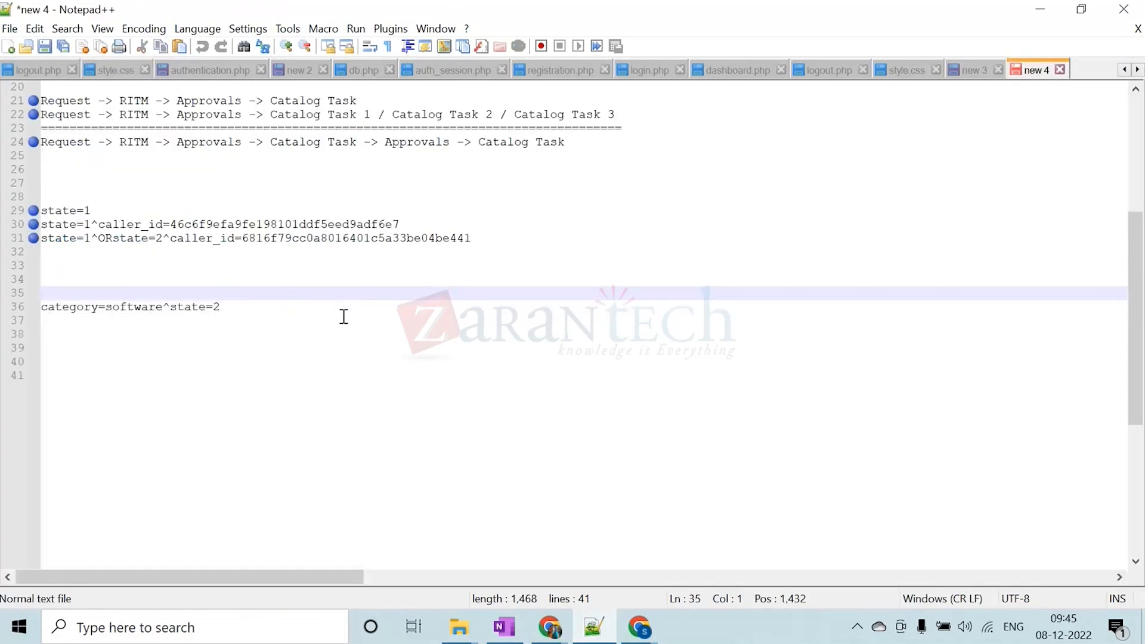
key("Down")
key("Down")
key("Return")
key("Return")
key("Return")
key("Return")
key("Caps_Lock")
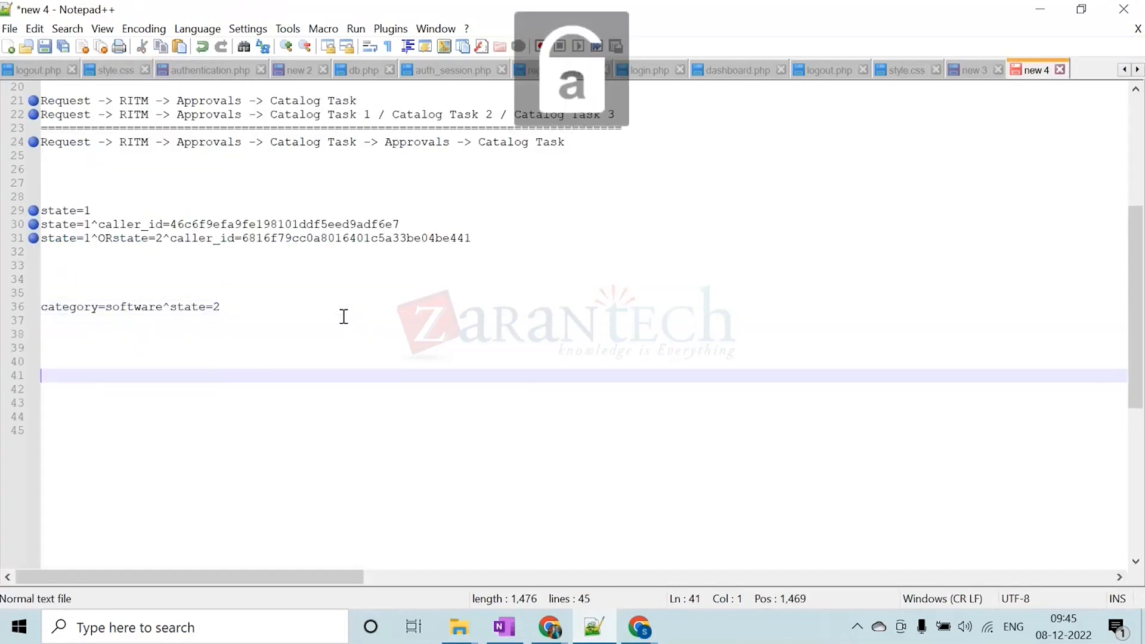
type("I")
key("BackSpace")
key("BackSpace")
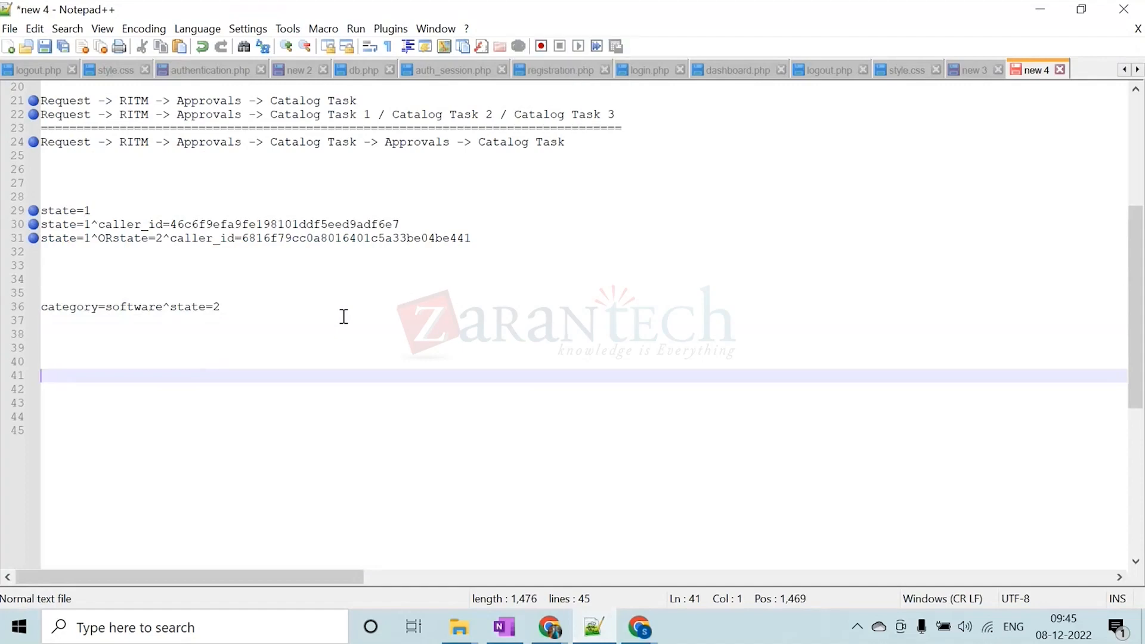
key("Caps_Lock")
type("q)")
key("BackSpace")
key("BackSpace")
key("BackSpace")
type("q")
key("BackSpace")
Write the line "Q1 : Create a user in the sys_user table in servicenow ?" and start a new line below it
key("Caps_Lock")
type("Q1 : cREATE")
key("BackSpace")
key("BackSpace")
key("BackSpace")
key("BackSpace")
key("BackSpace")
key("BackSpace")
key("BackSpace")
key("Caps_Lock")
type("Cr")
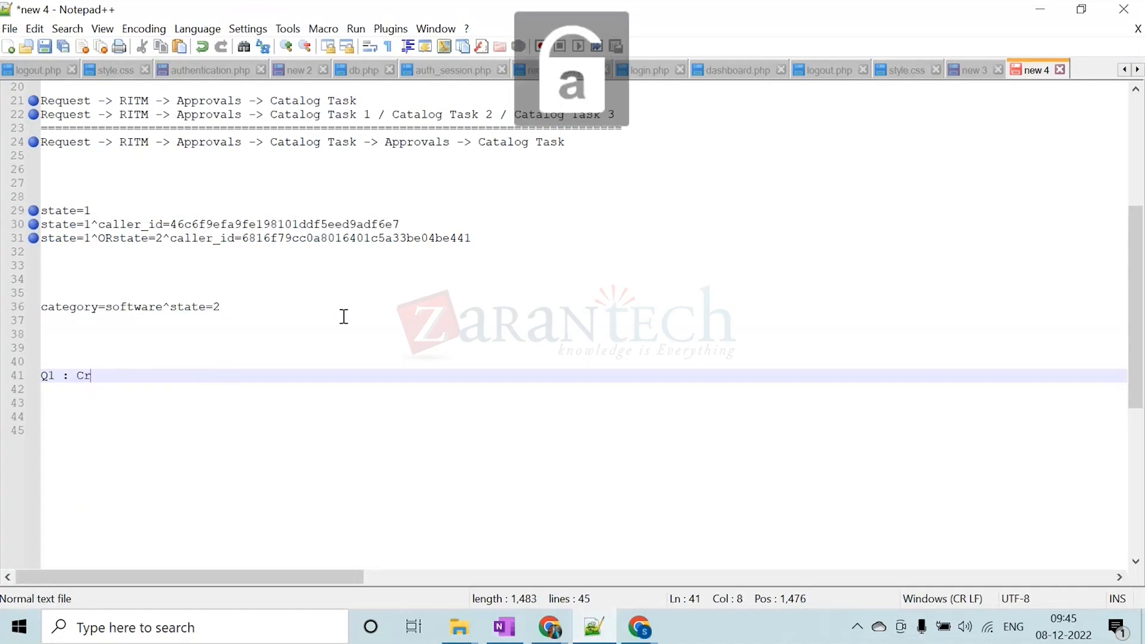
type("eate a us")
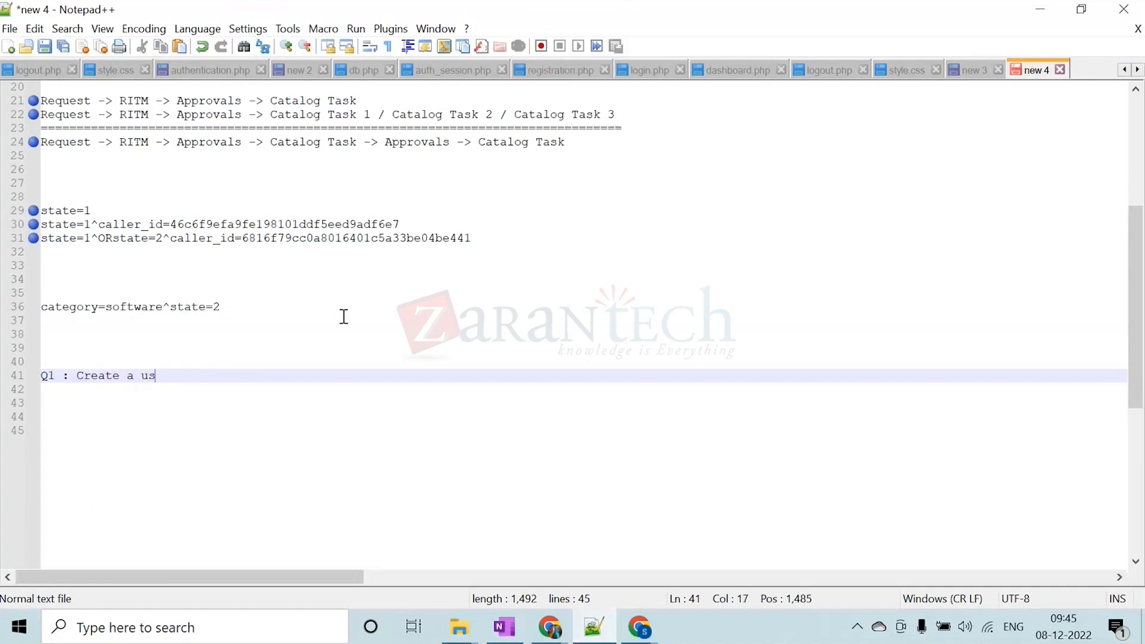
type("er in t")
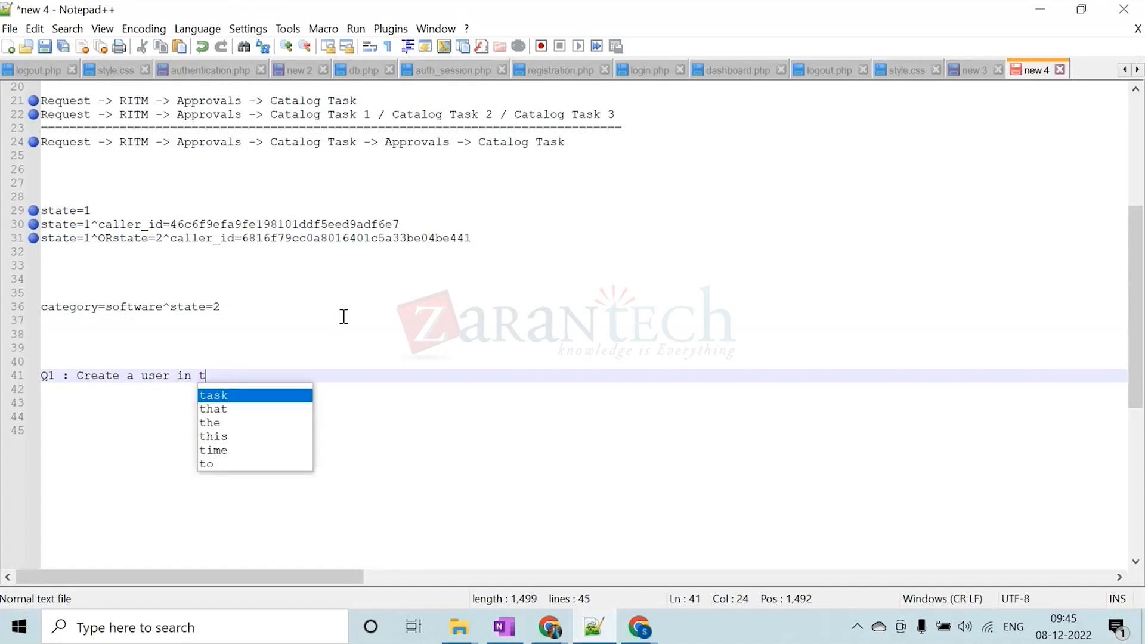
type("he sys_")
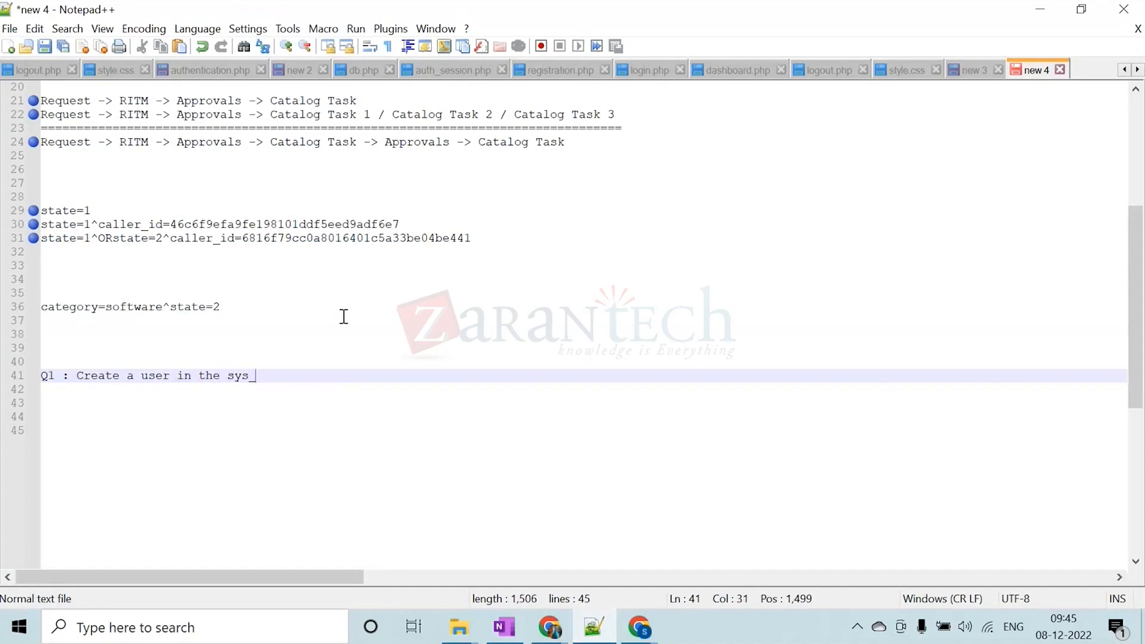
type("user table in servicenow ")
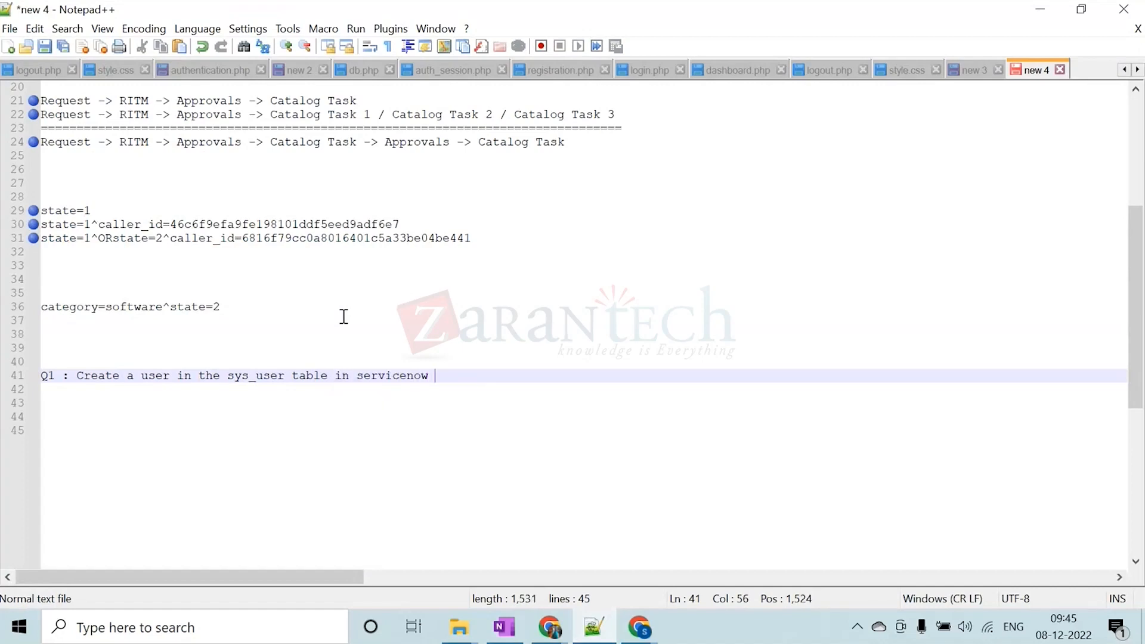
type("?")
key("Return")
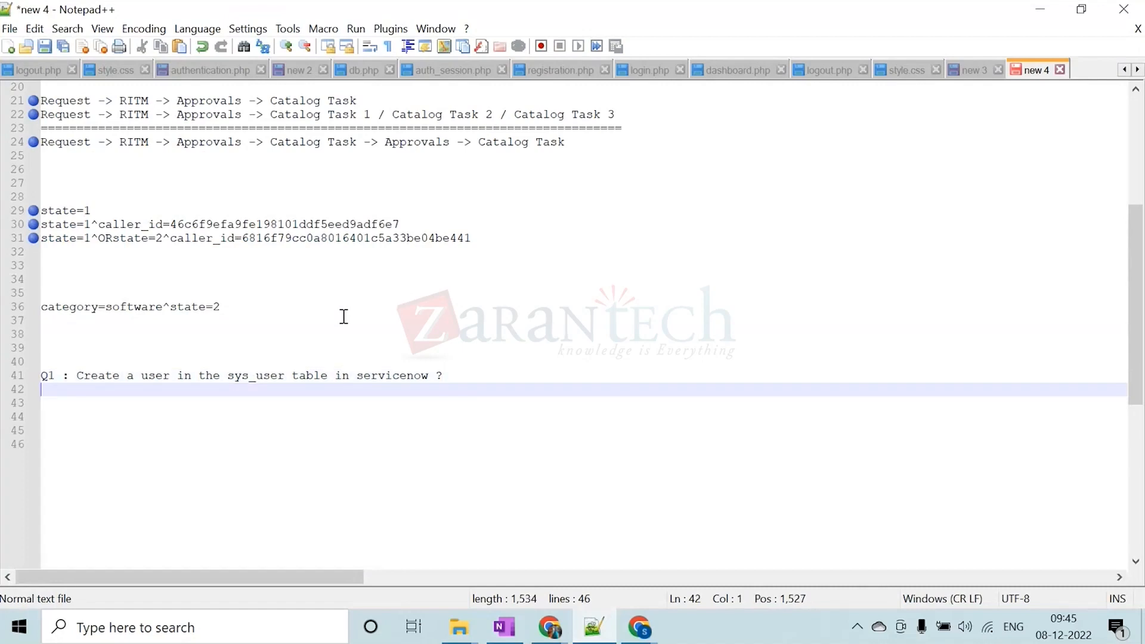
Begin the line below Q1 with "Configure the list view with fields name :"
type("C")
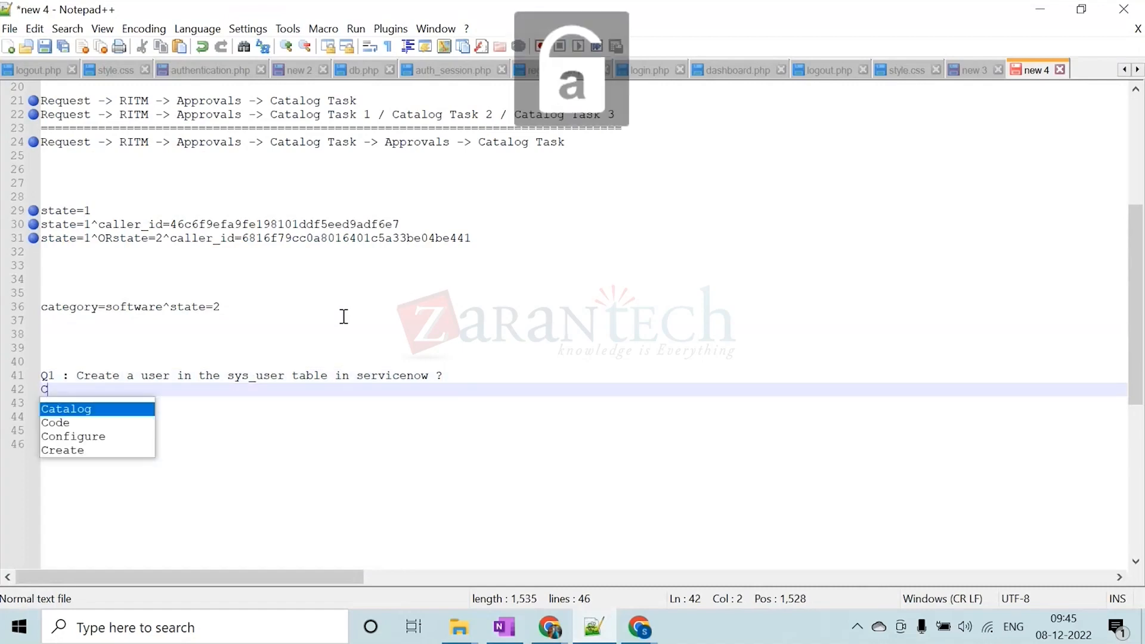
type("onfigu")
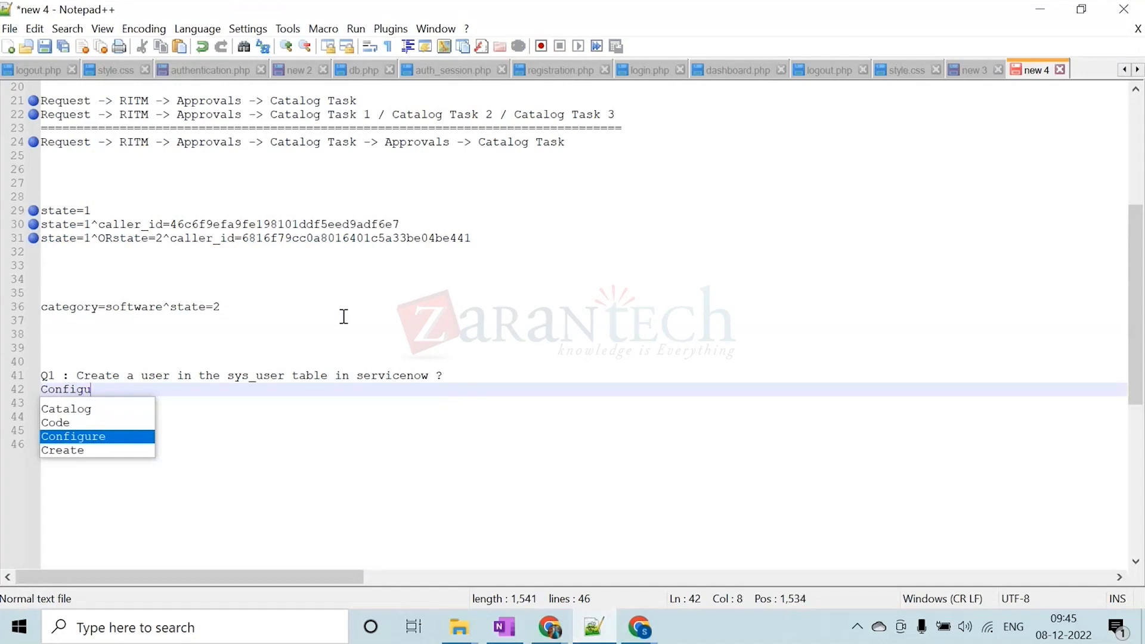
type("re the ")
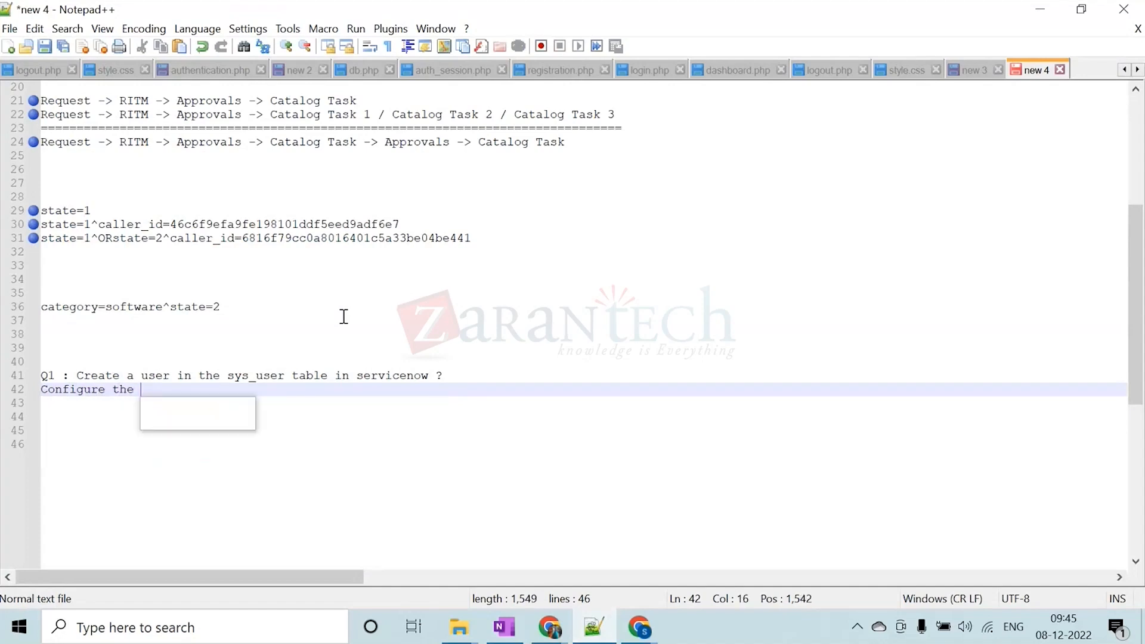
type("list view with")
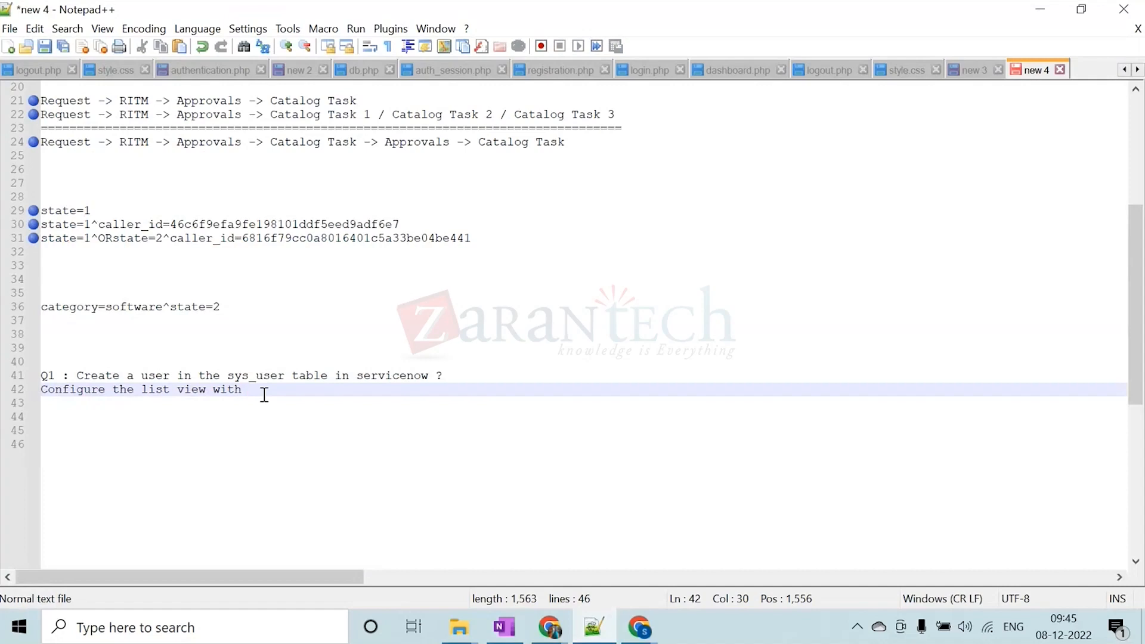
type("fields name :")
Complete the list view line with the fields "First name, last name, company, created, active, updated" and start a new line
key("Caps_Lock")
type("F")
key("Caps_Lock")
type("irst")
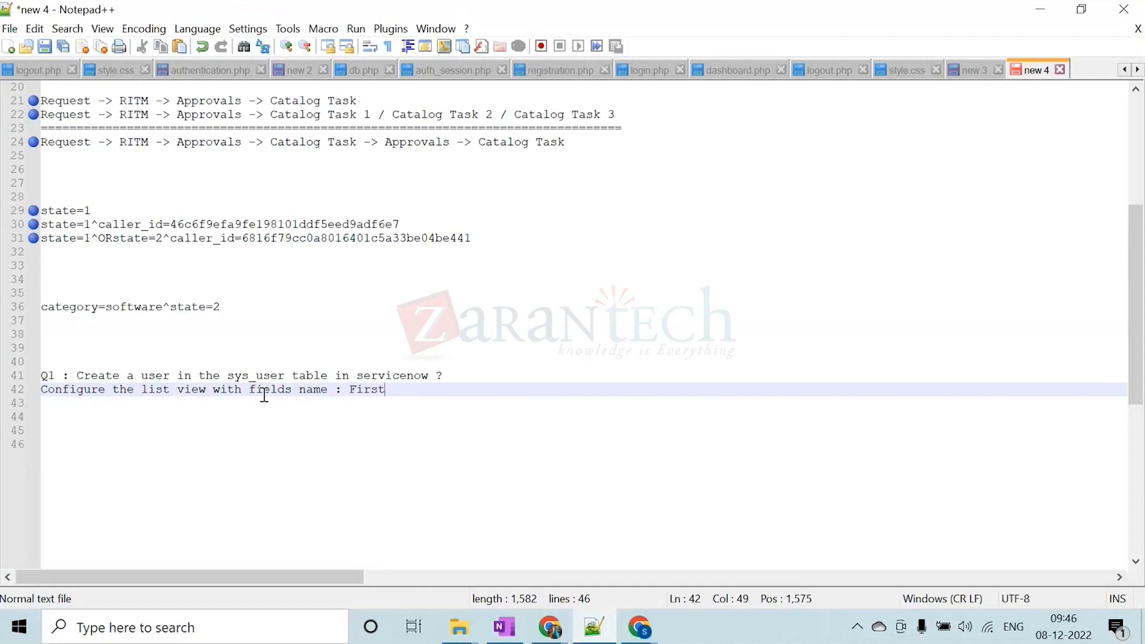
type(" name  ")
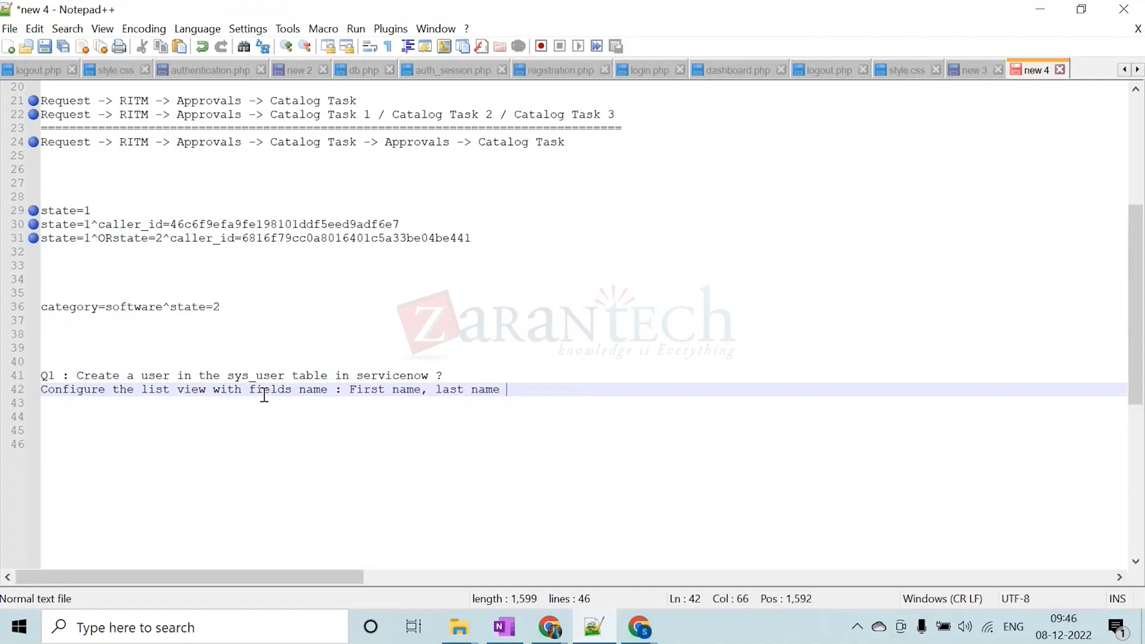
type("last name  com")
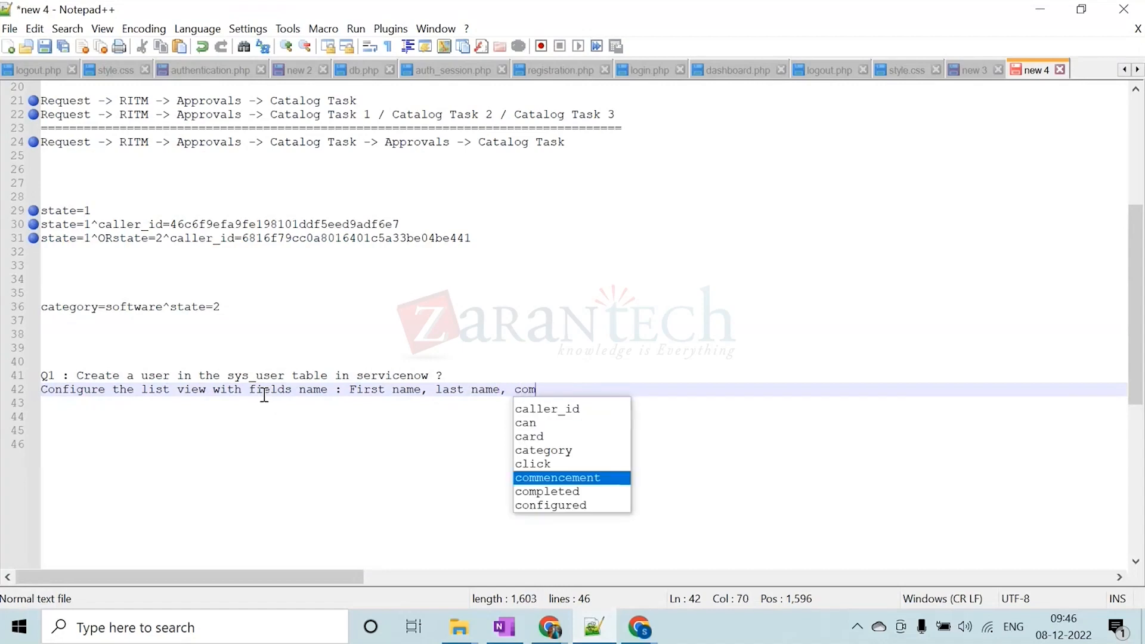
type("pany, create")
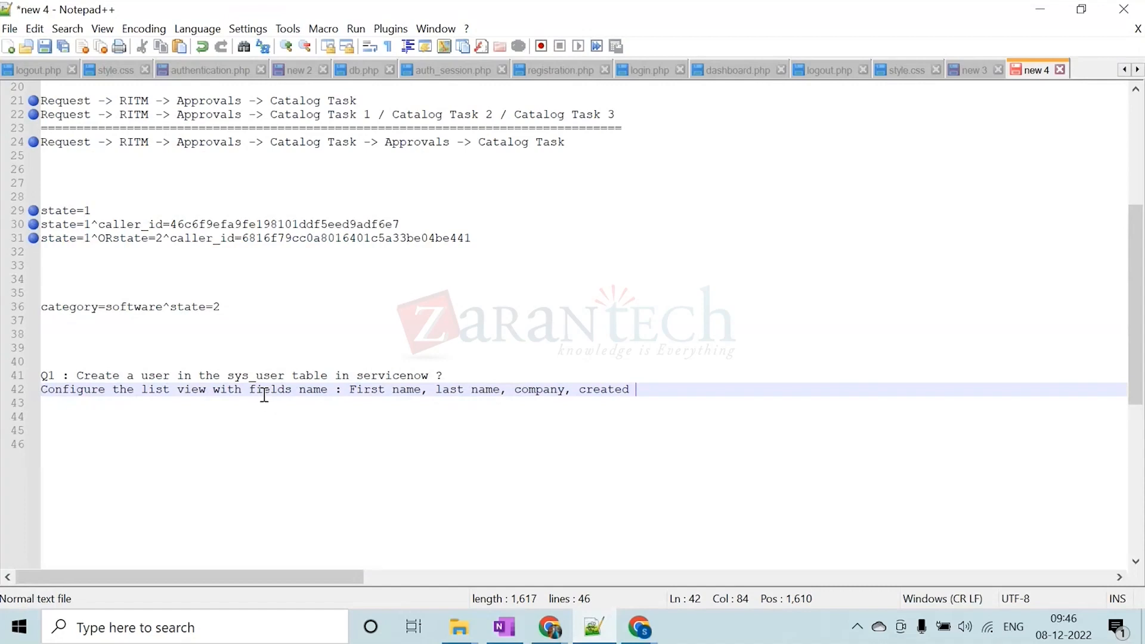
type("d, act")
type("ive and")
type("updated")
type(",")
key("BackSpace")
key("Return")
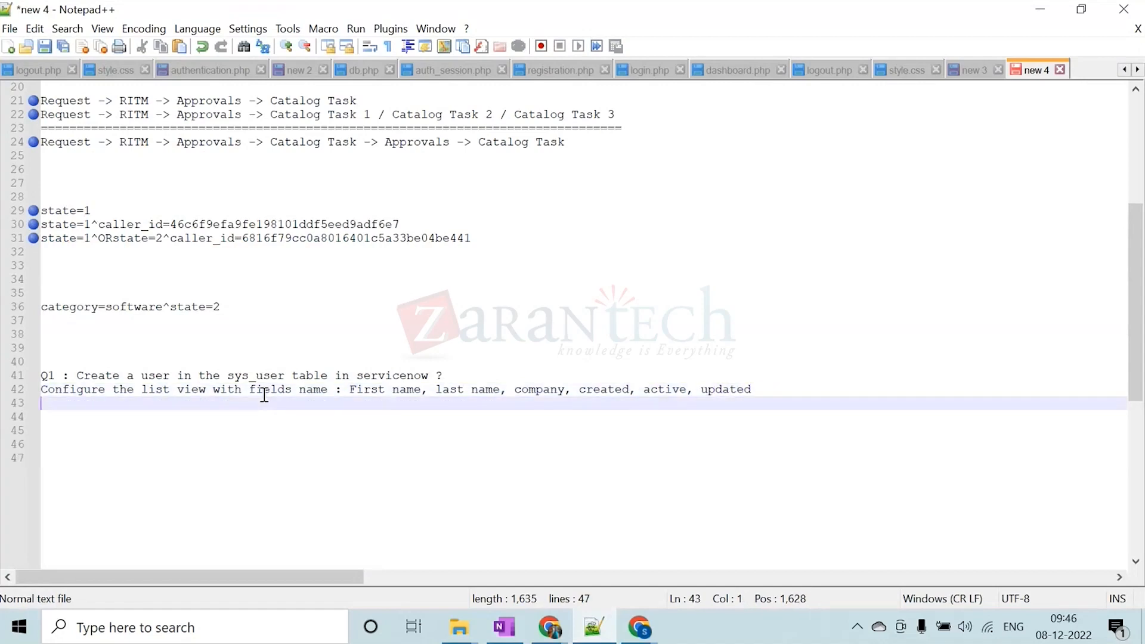
key("Caps_Lock")
type("A")
key("Caps_Lock")
type("d")
key("BackSpace")
key("BackSpace")
Write "Create a group with name :" on the line below the list view task
key("Caps_Lock")
type("C")
key("Caps_Lock")
type("r")
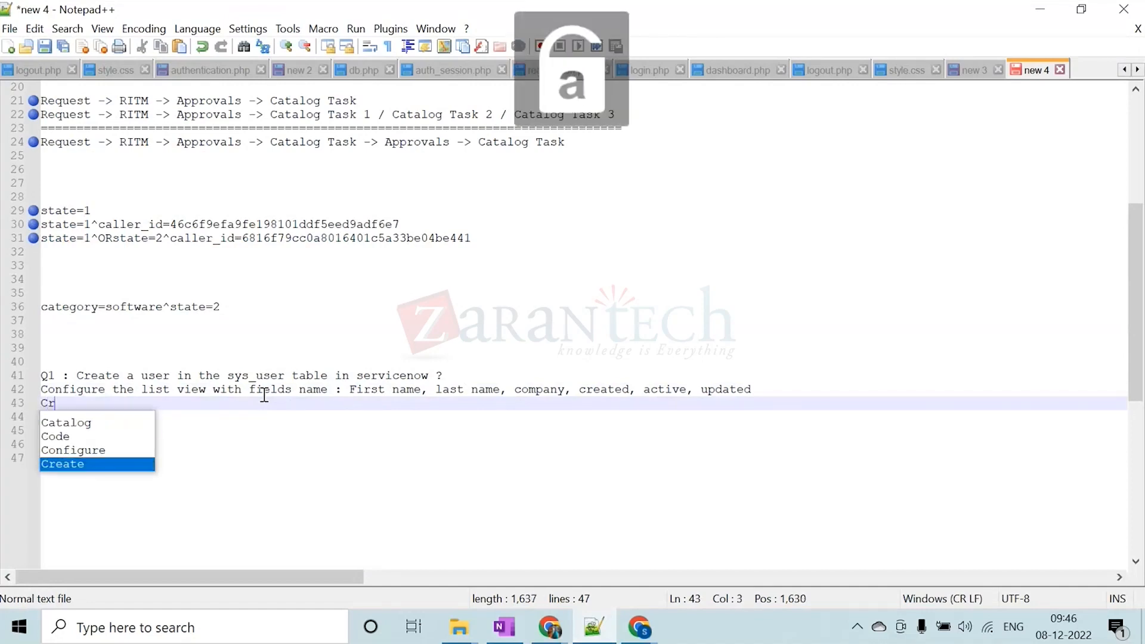
type("eate a g")
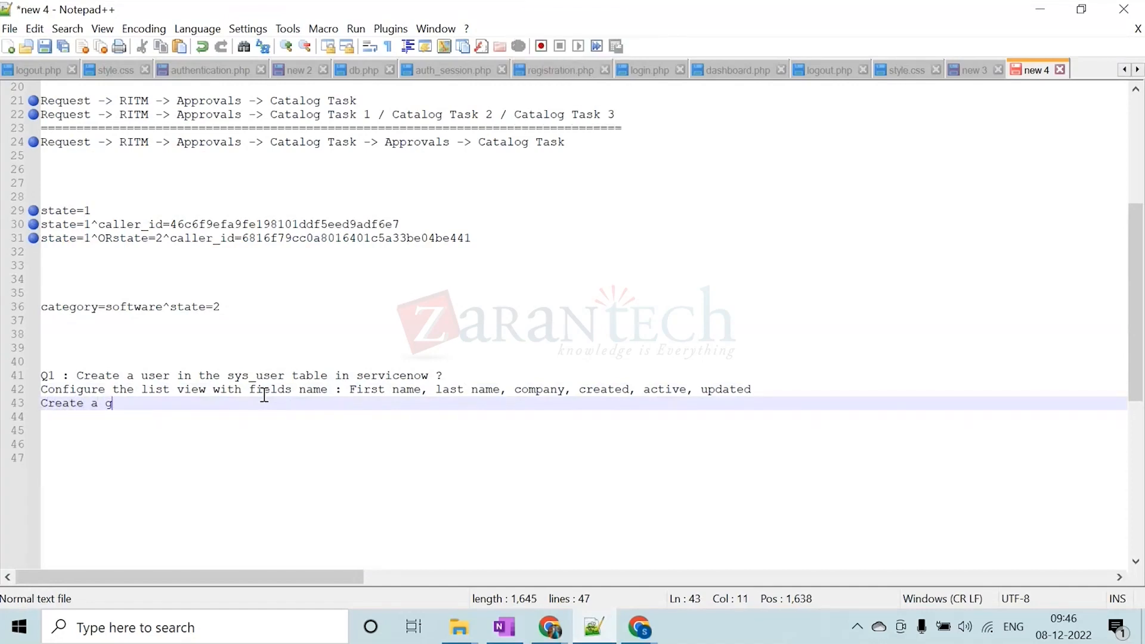
type("roup w")
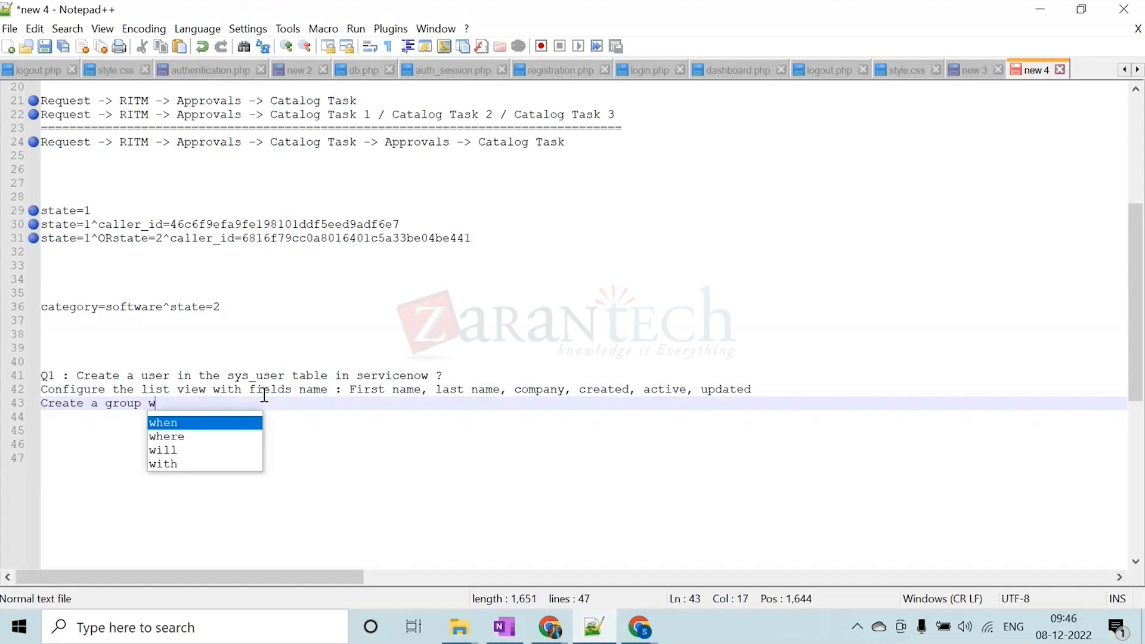
type("ith name :")
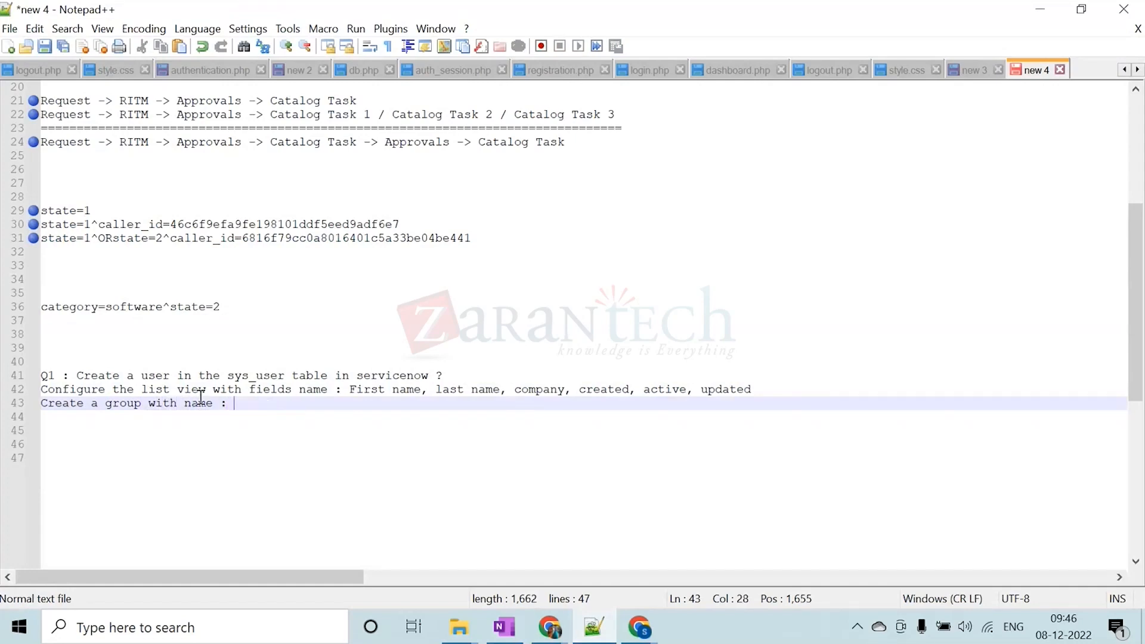
left_click(78, 379)
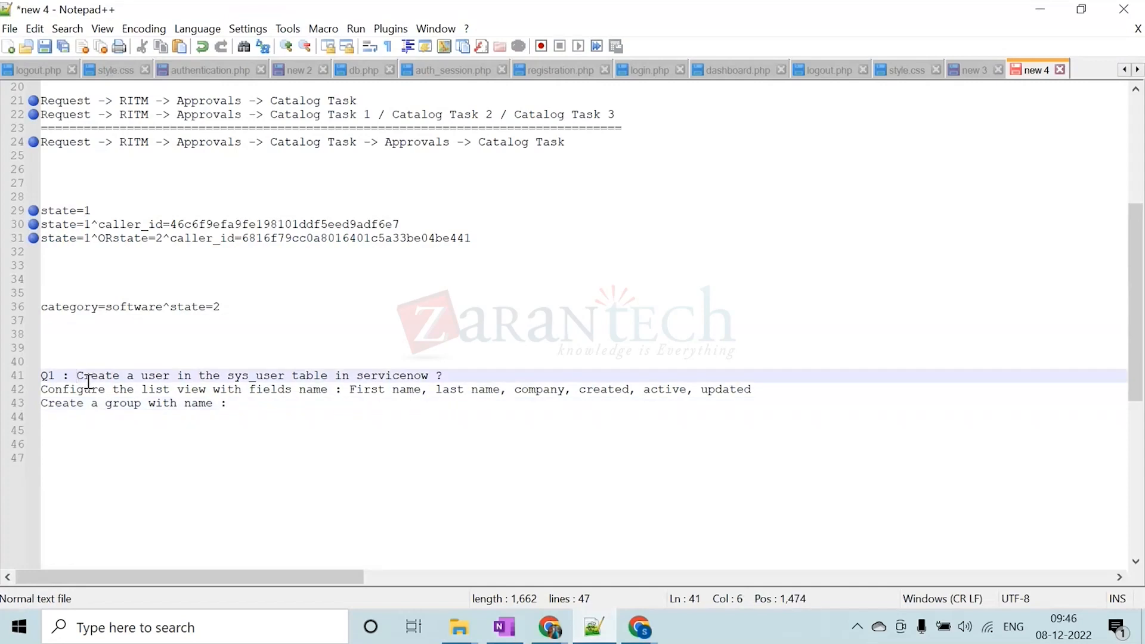
key("Down")
key("Down")
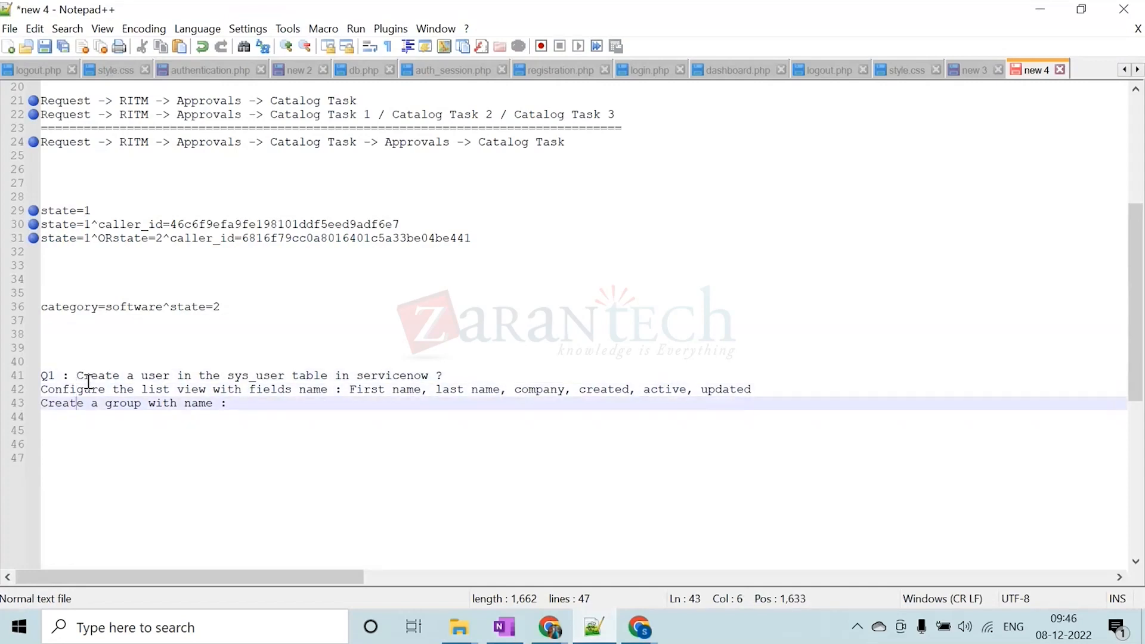
key("Right")
key("Right")
key("Right")
key("Right")
key("Right")
key("Right")
key("Right")
key("Right")
key("Right")
key("Right")
key("Right")
key("Right")
type("Data")
key("BackSpace")
key("BackSpace")
key("BackSpace")
key("BackSpace")
key("BackSpace")
Enter "Security Operations" as the group name at the end of the group line
type("Se")
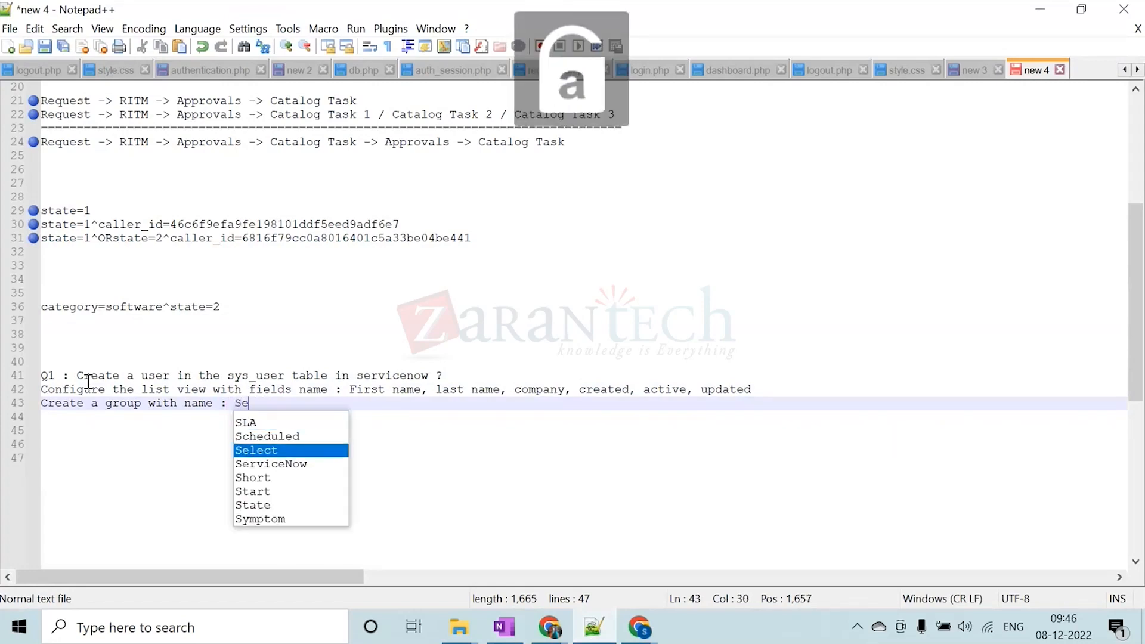
type("curity ")
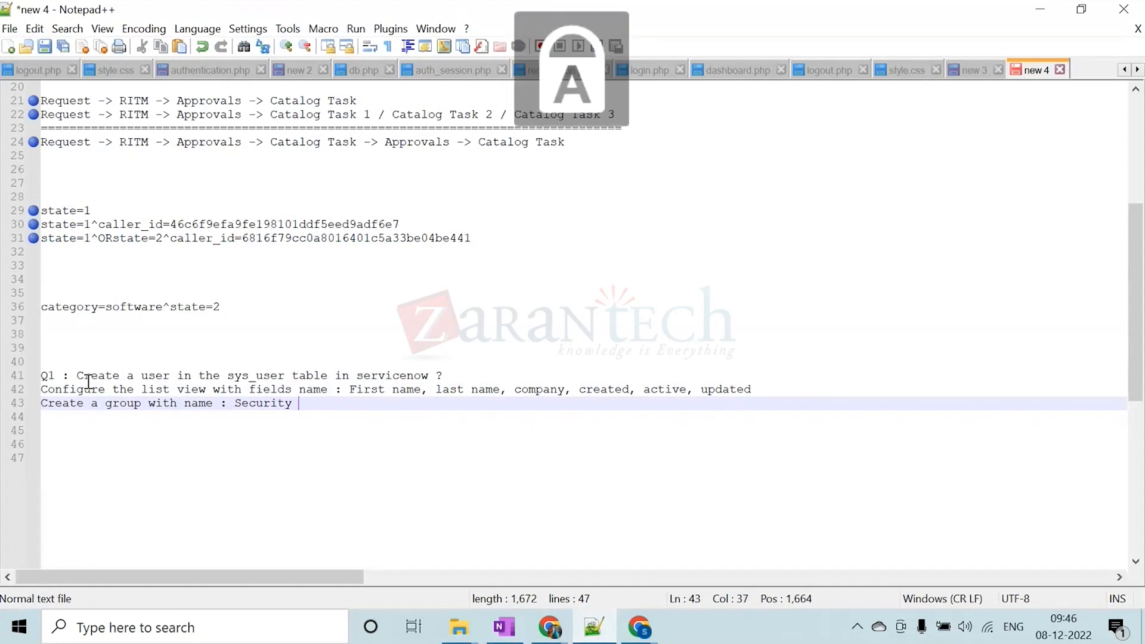
type("Operations")
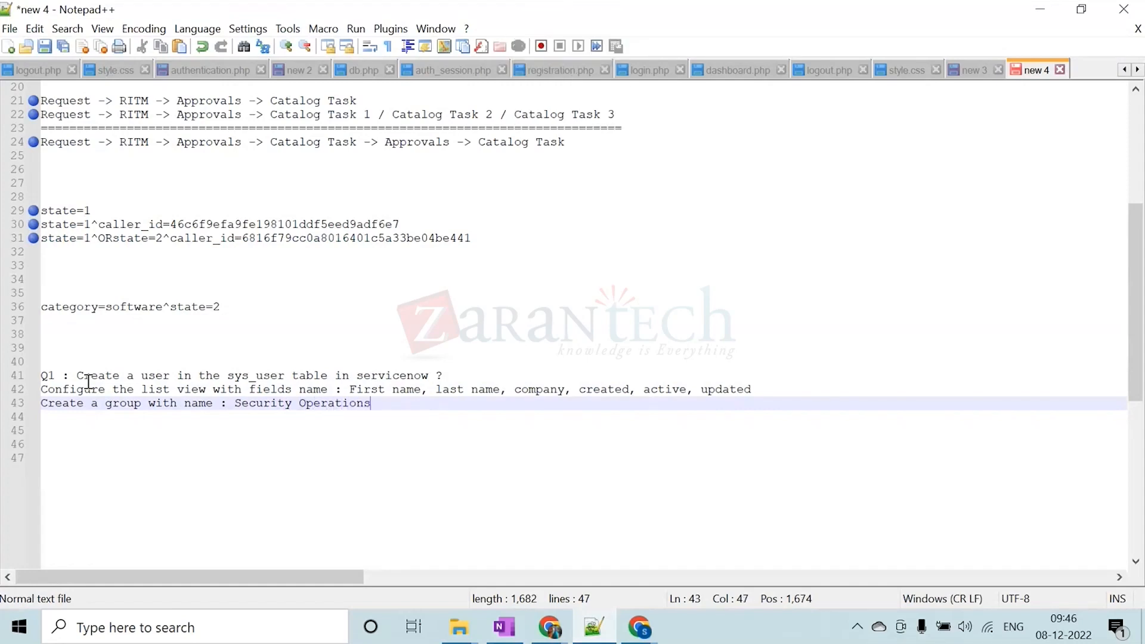
key("BackSpace")
key("Return")
key("BackSpace")
Finish the group line with "and add 3 users in that group." and start a new line
type("and add 3 use")
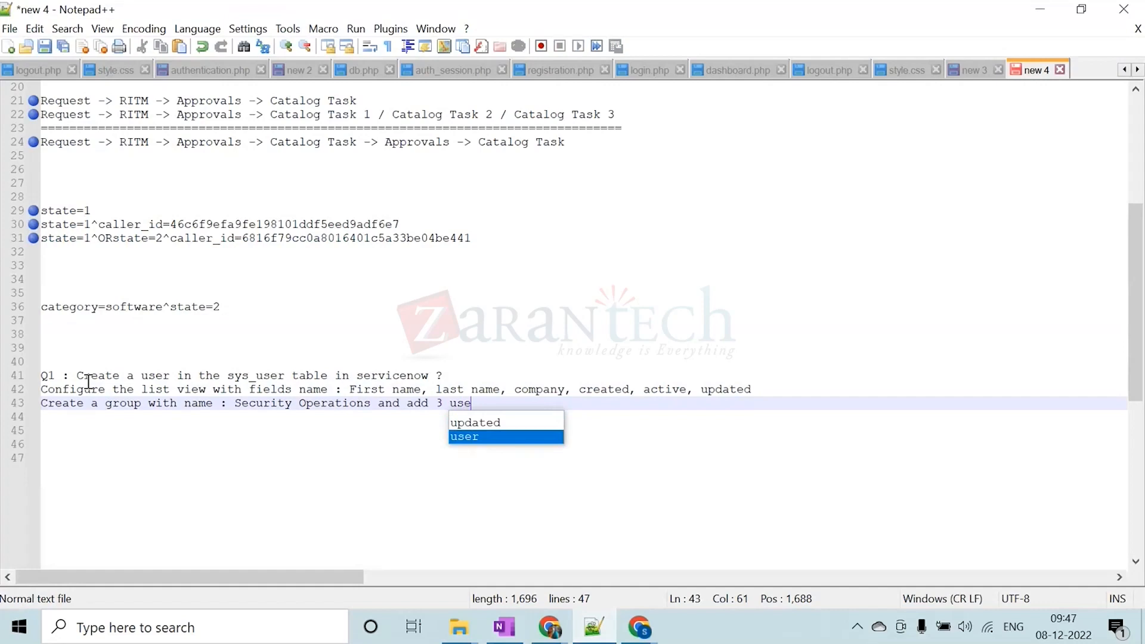
type("s ers in t")
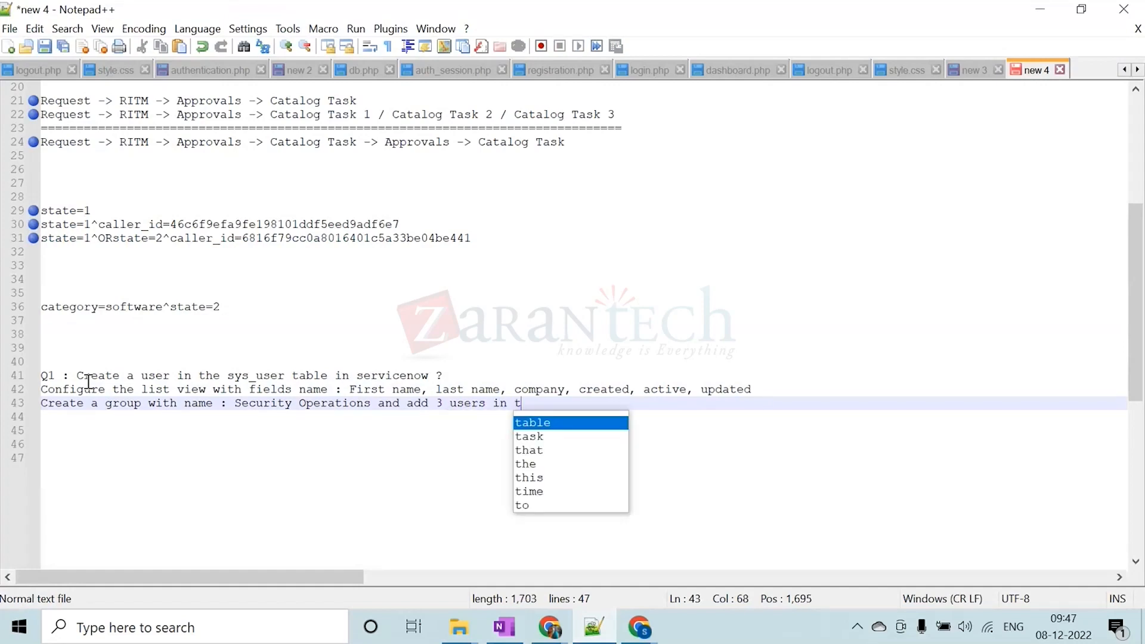
type("hat group")
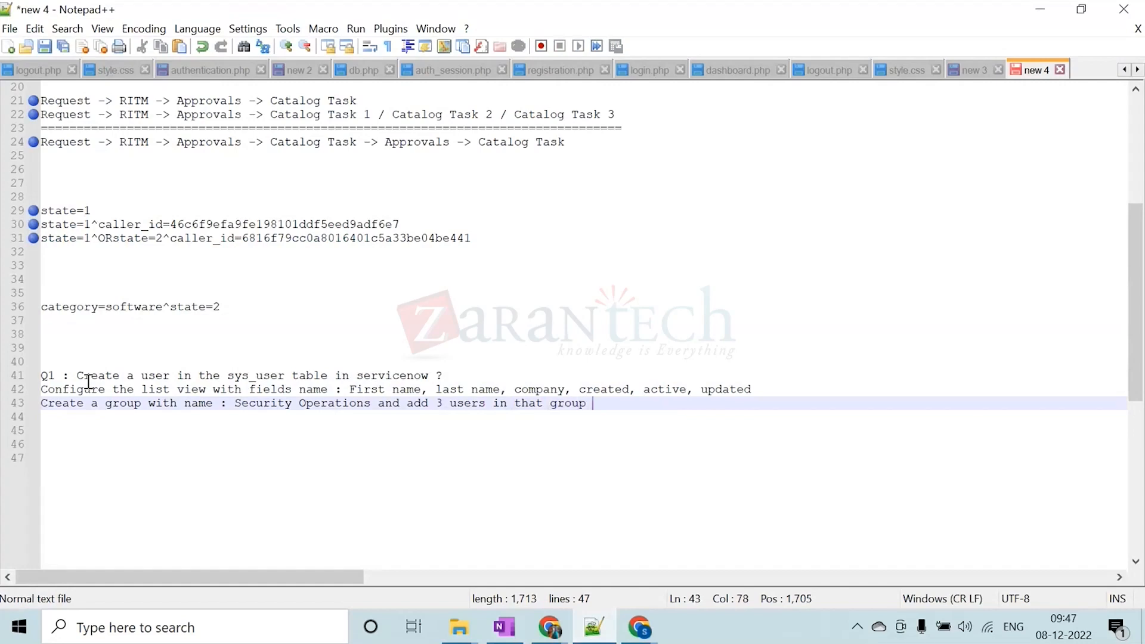
key("Return")
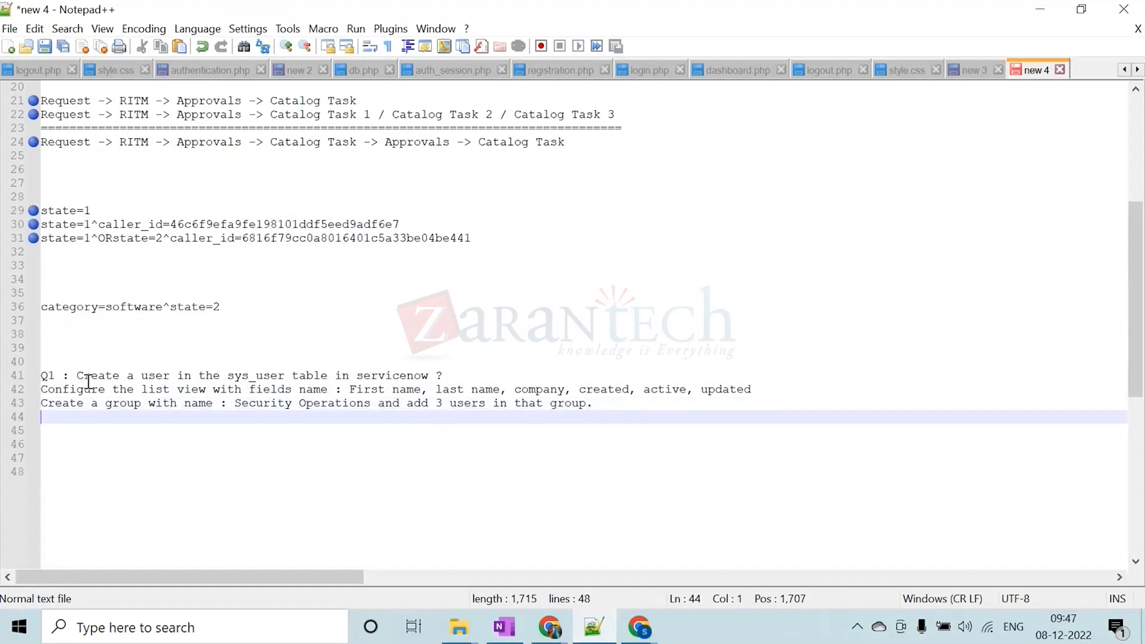
type("A")
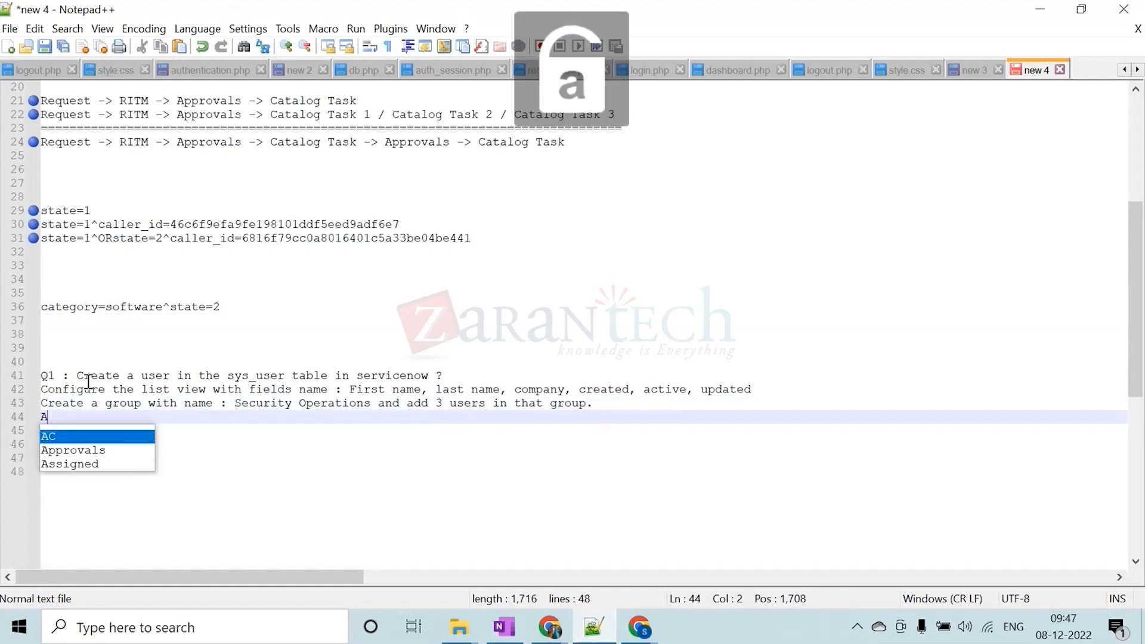
type("fter creat")
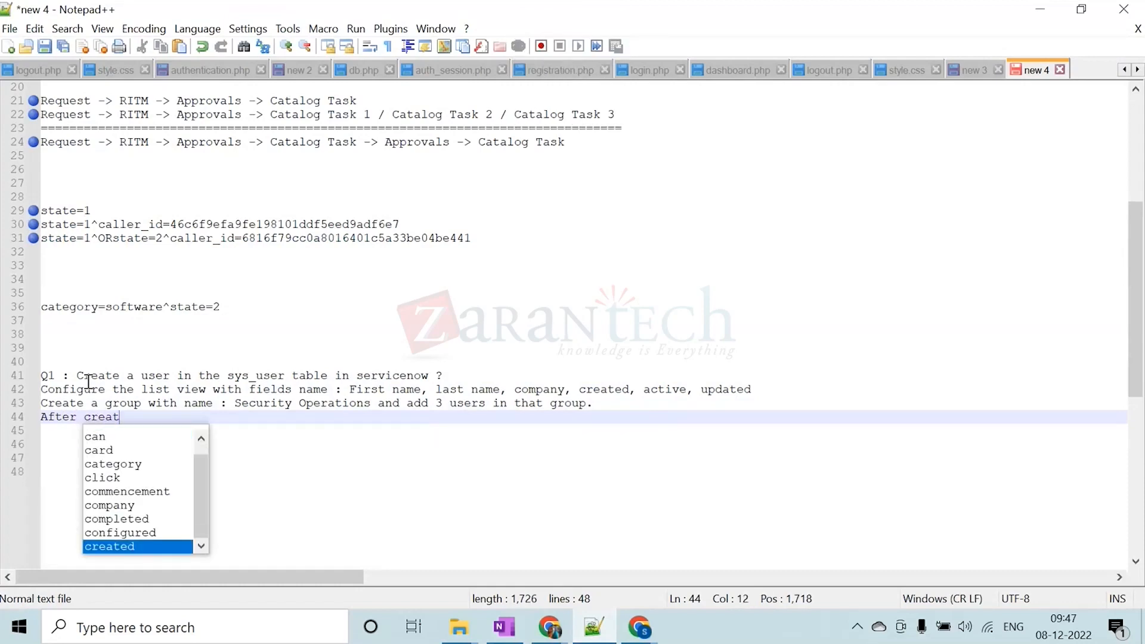
type("ing grou")
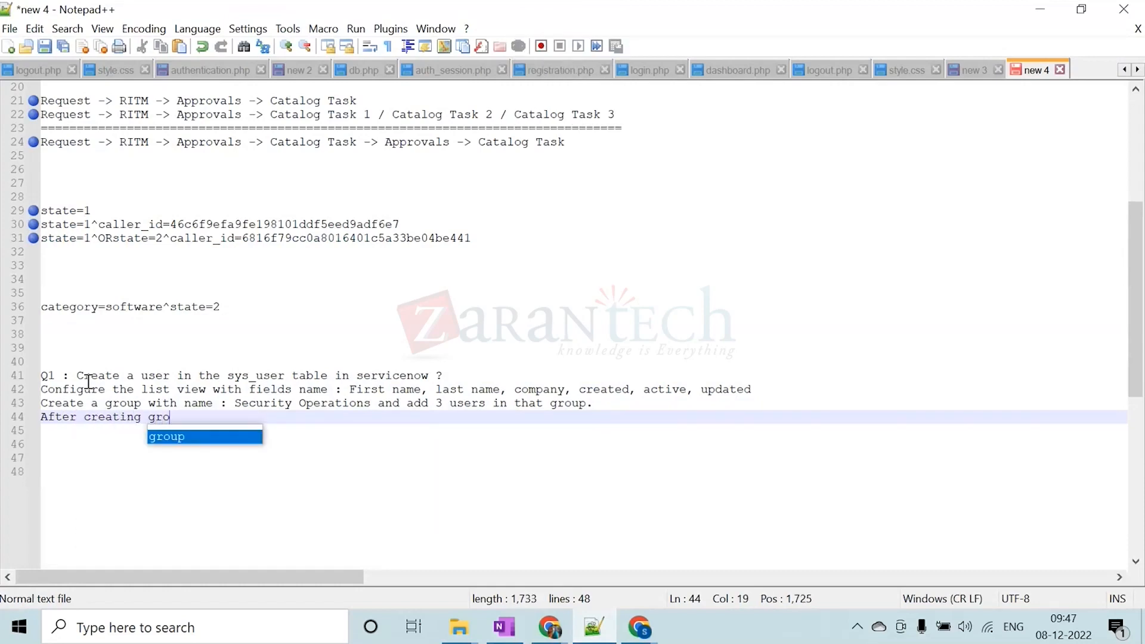
key("BackSpace")
key("BackSpace")
key("BackSpace")
key("BackSpace")
key("BackSpace")
key("BackSpace")
key("BackSpace")
key("BackSpace")
key("BackSpace")
key("BackSpace")
key("BackSpace")
key("BackSpace")
key("BackSpace")
key("BackSpace")
key("BackSpace")
key("BackSpace")
key("BackSpace")
key("BackSpace")
key("BackSpace")
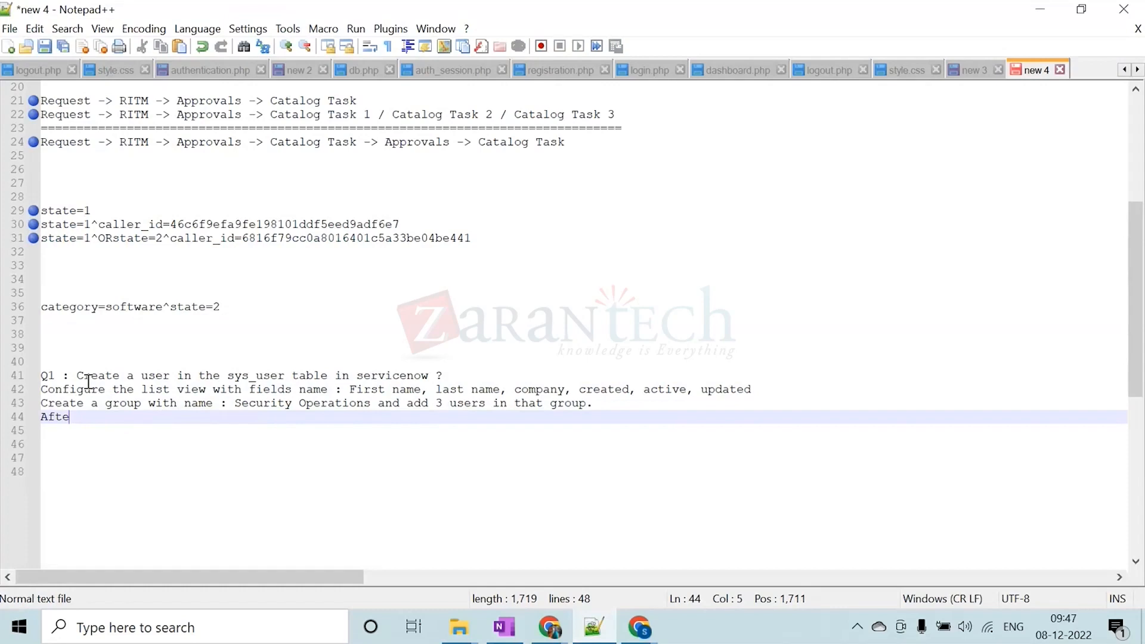
Begin the line below the group task with "Note :" in place of the discarded wording
key("Caps_Lock")
type("N")
key("Caps_Lock")
type("ote ")
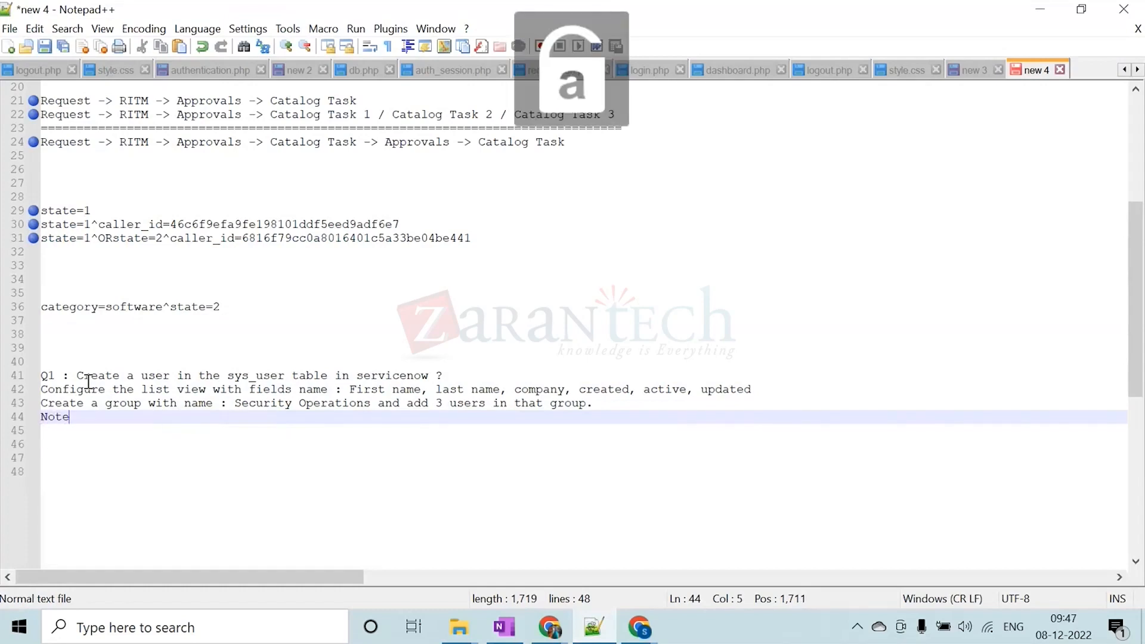
type(":")
key("Caps_Lock")
type("U")
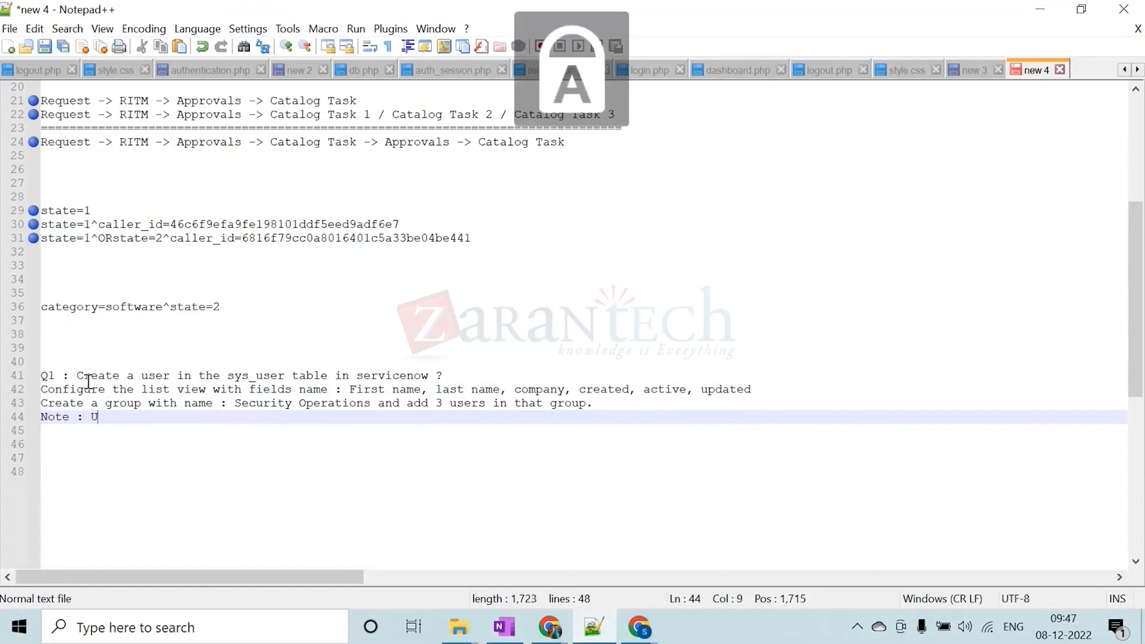
key("BackSpace")
key("Caps_Lock")
Continue the note with "New user should be part of the group created named"
type("New ")
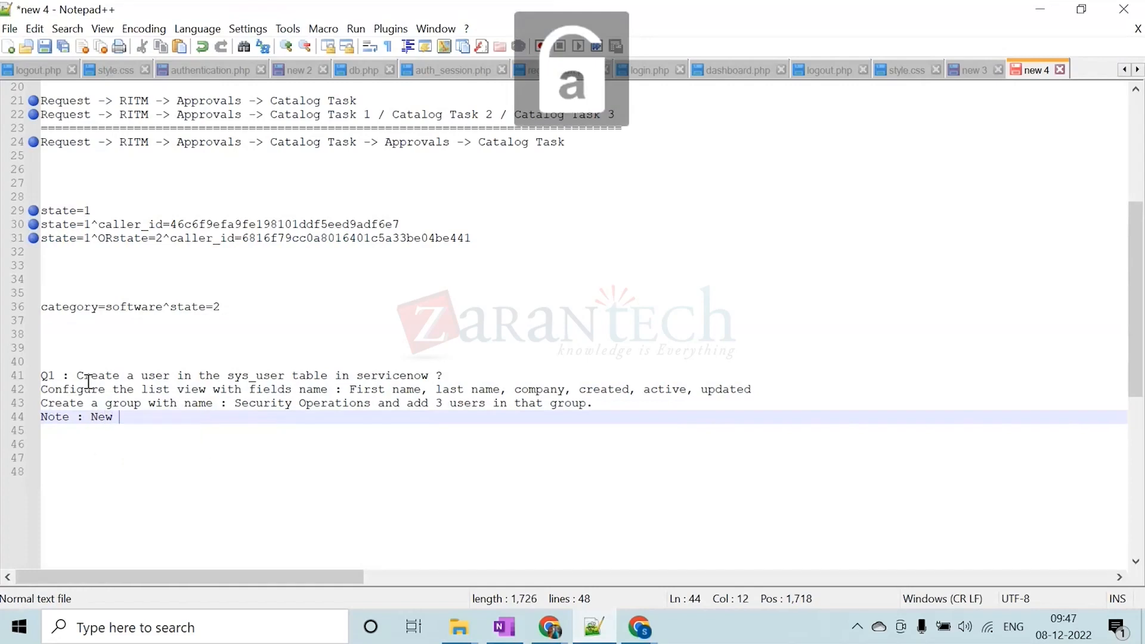
type("user sh")
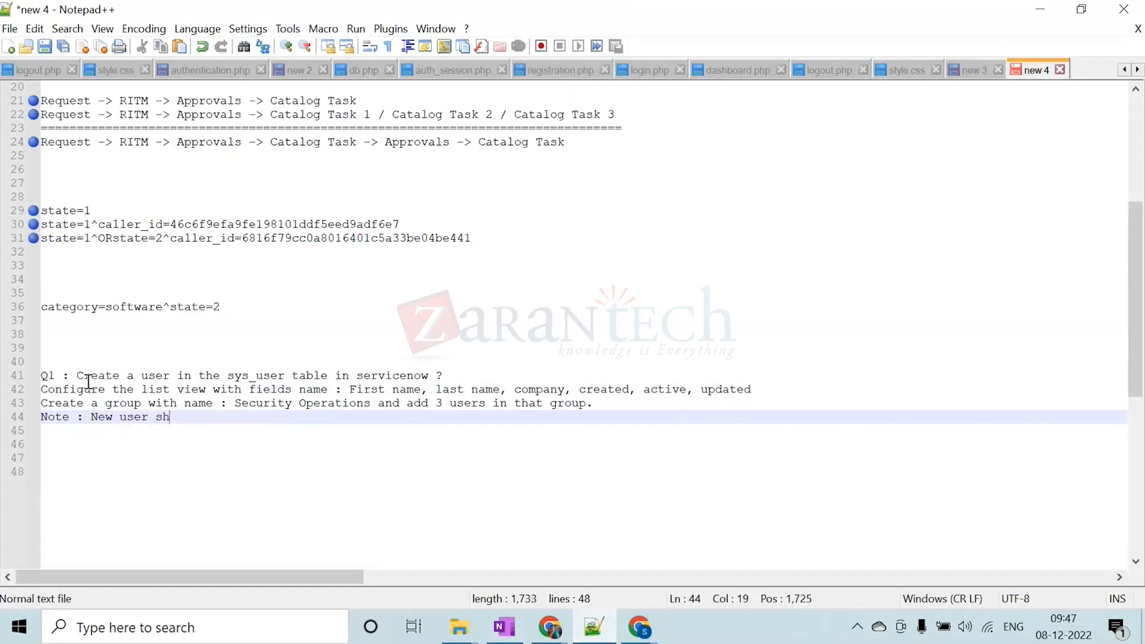
type("ould be part of ")
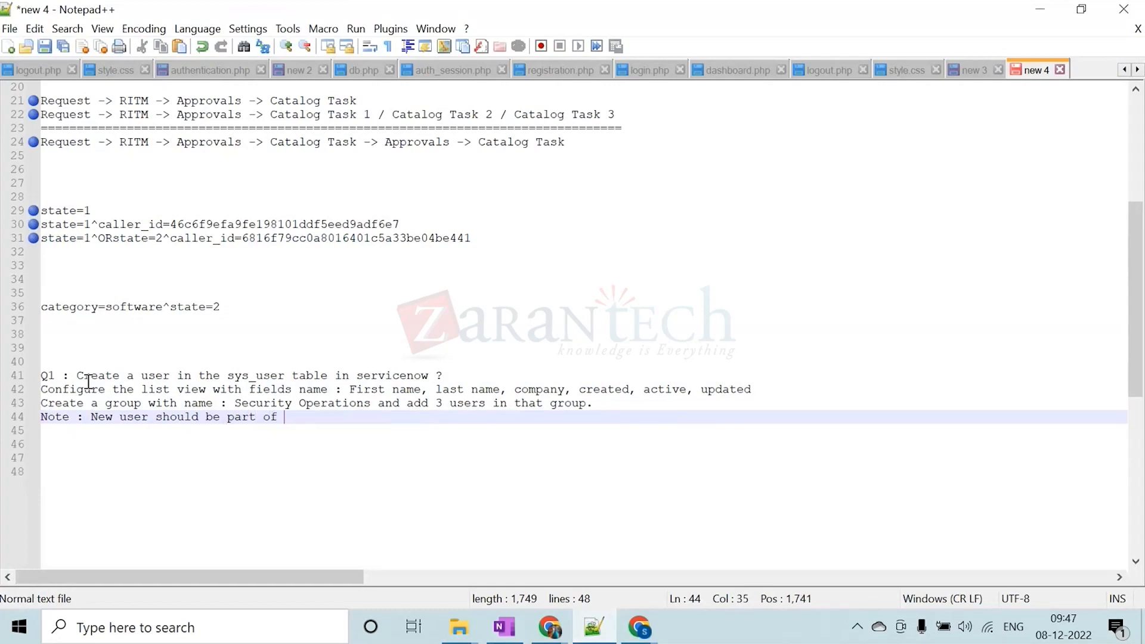
type("the gr")
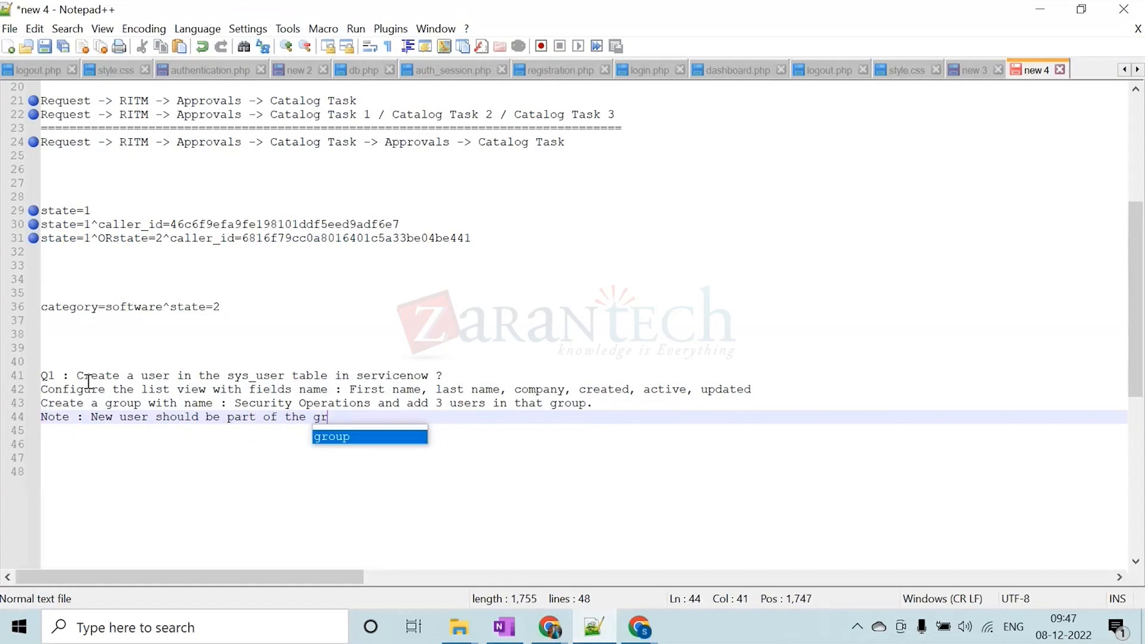
type("oup creat")
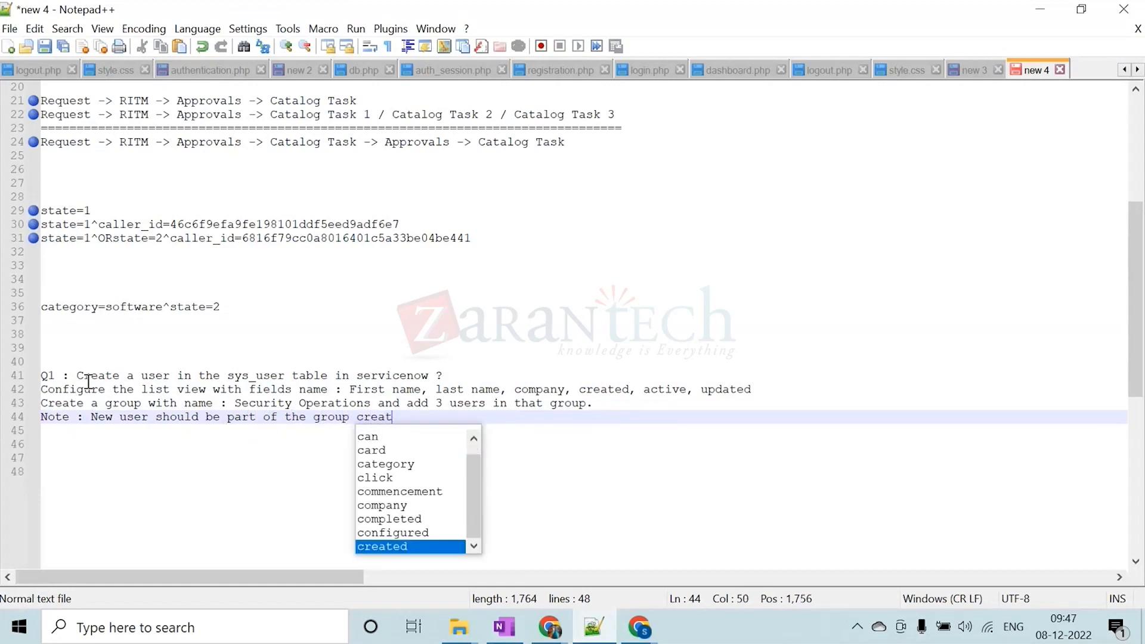
type("ed named ")
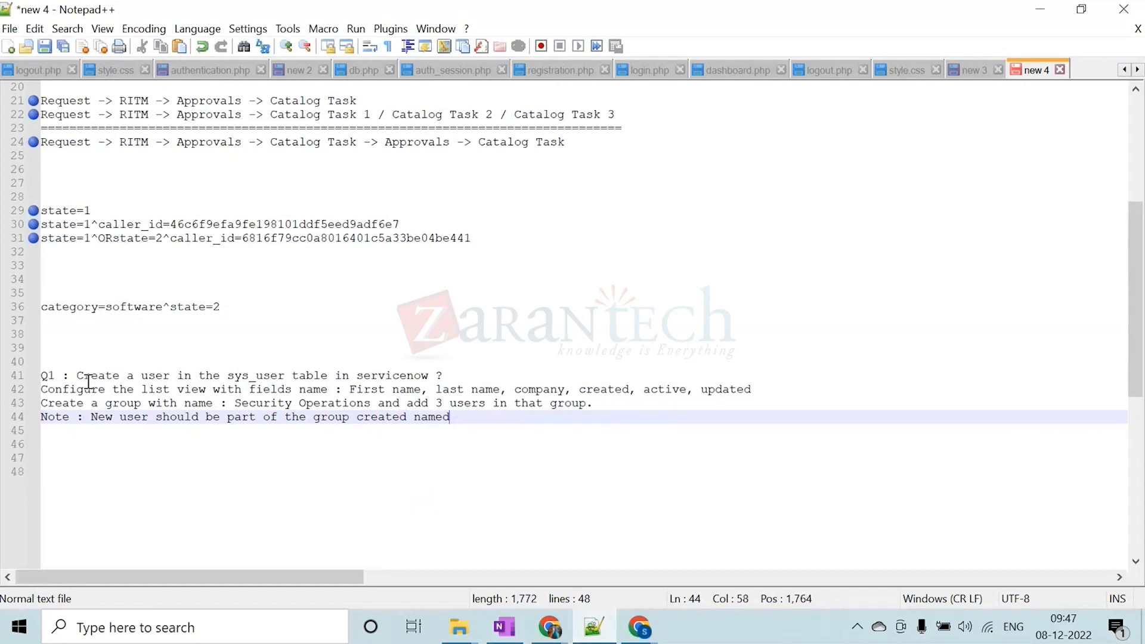
type("''")
Complete the note line with the group name 'Security Operations' in single quotes, copied from the line above, followed by a full stop
left_click(237, 404)
left_click_drag(238, 404, 372, 408)
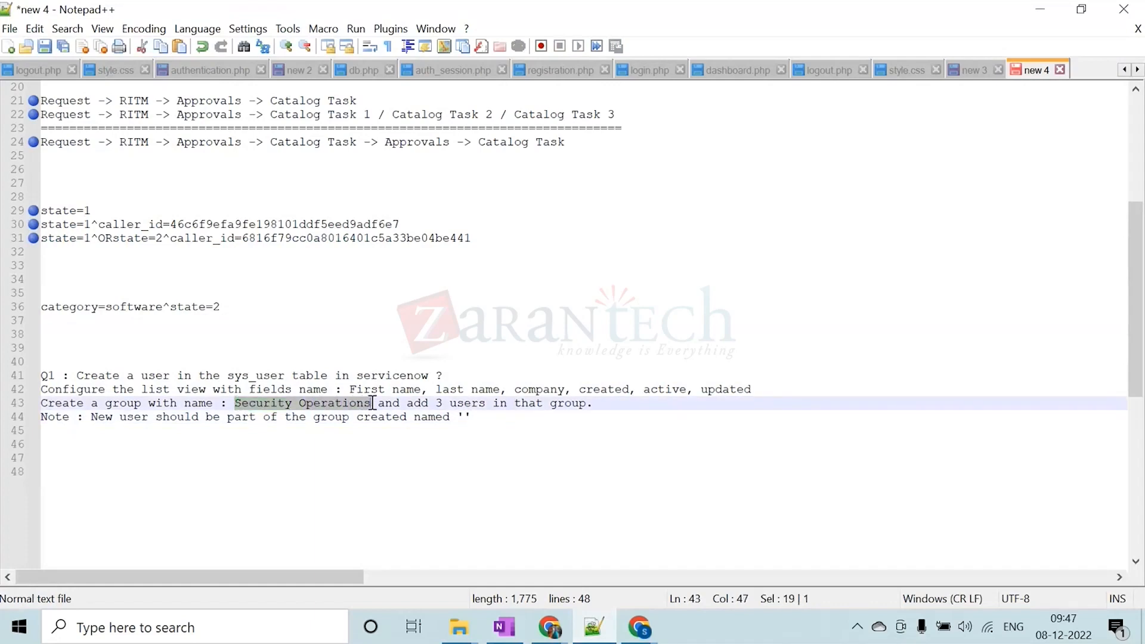
left_click(465, 416)
left_click(608, 417)
type(".")
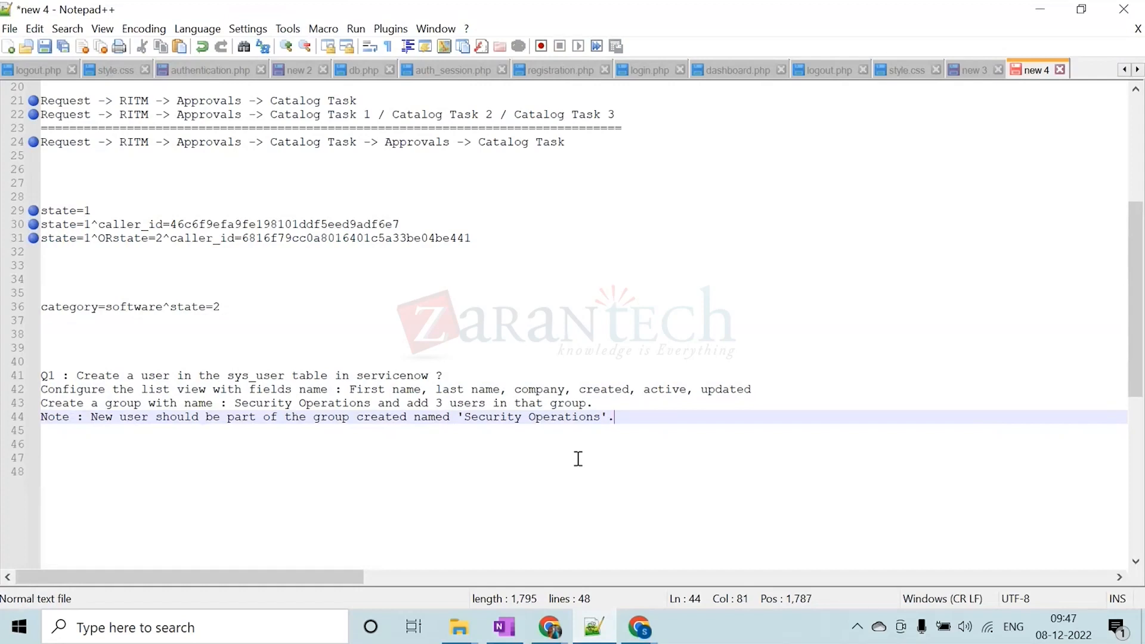
Start a new line below the note with the text "Add 3 roles except admin"
key("Return")
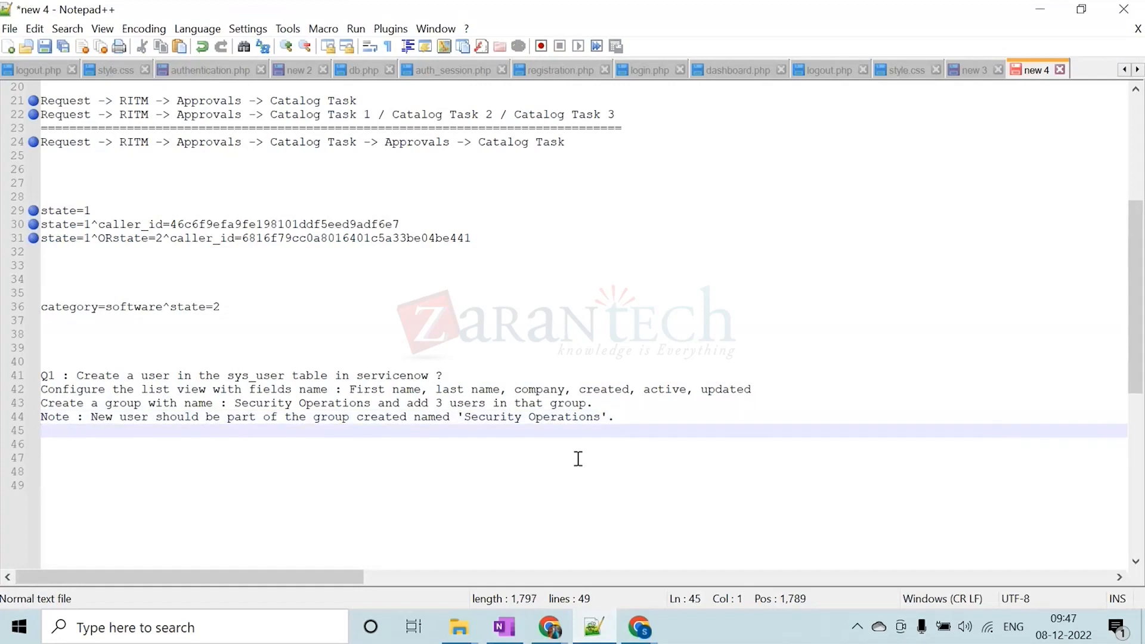
type("Add 3 roles e")
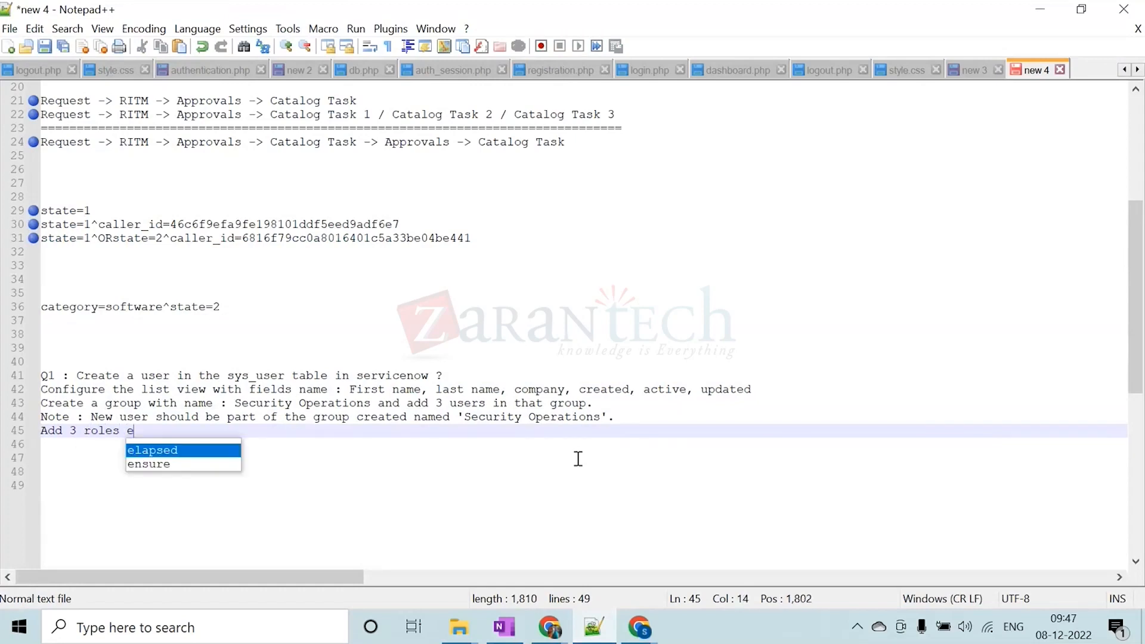
type("xcept admin")
key("BackSpace")
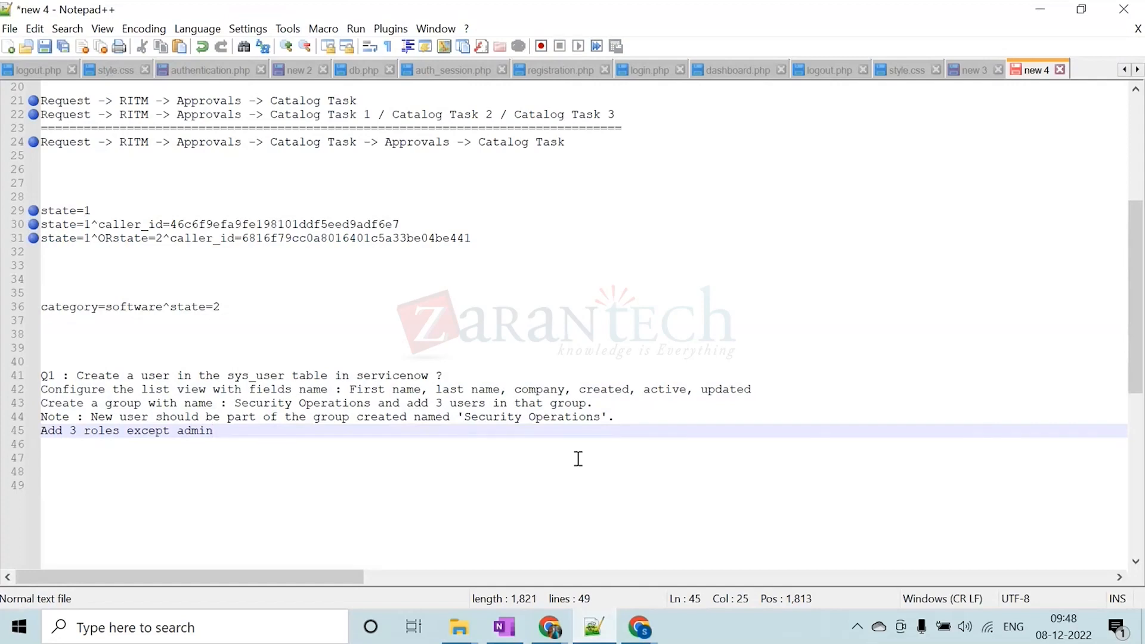
Finish the roles line with "in the group." and start a new line
type("in the")
key("BackSpace")
key("BackSpace")
key("BackSpace")
key("BackSpace")
key("BackSpace")
key("BackSpace")
type("n")
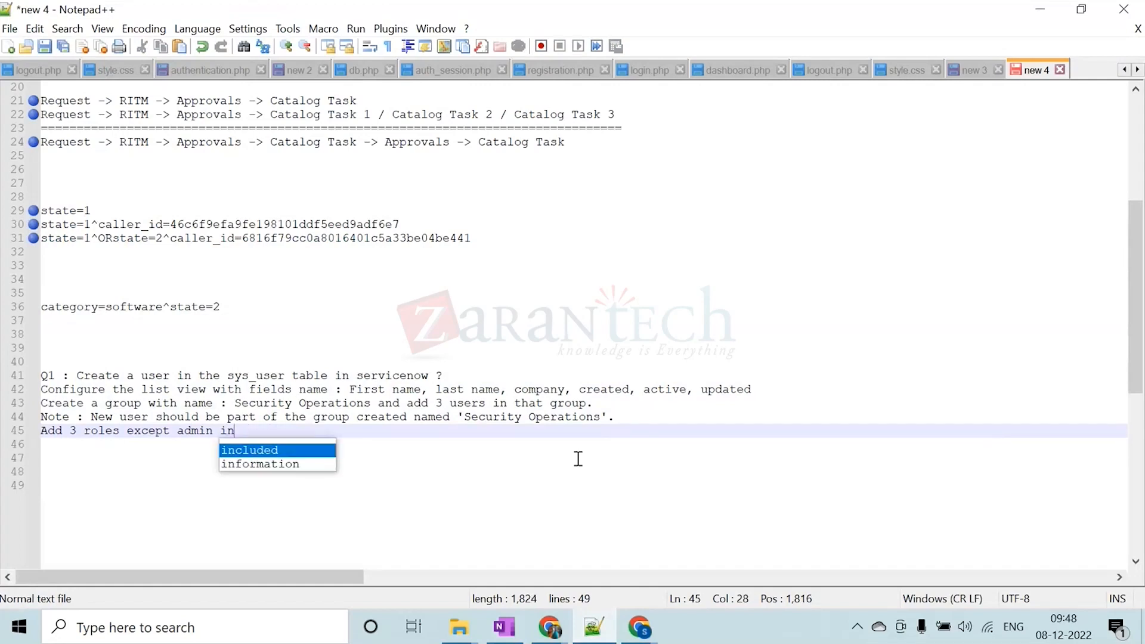
type(" the group.")
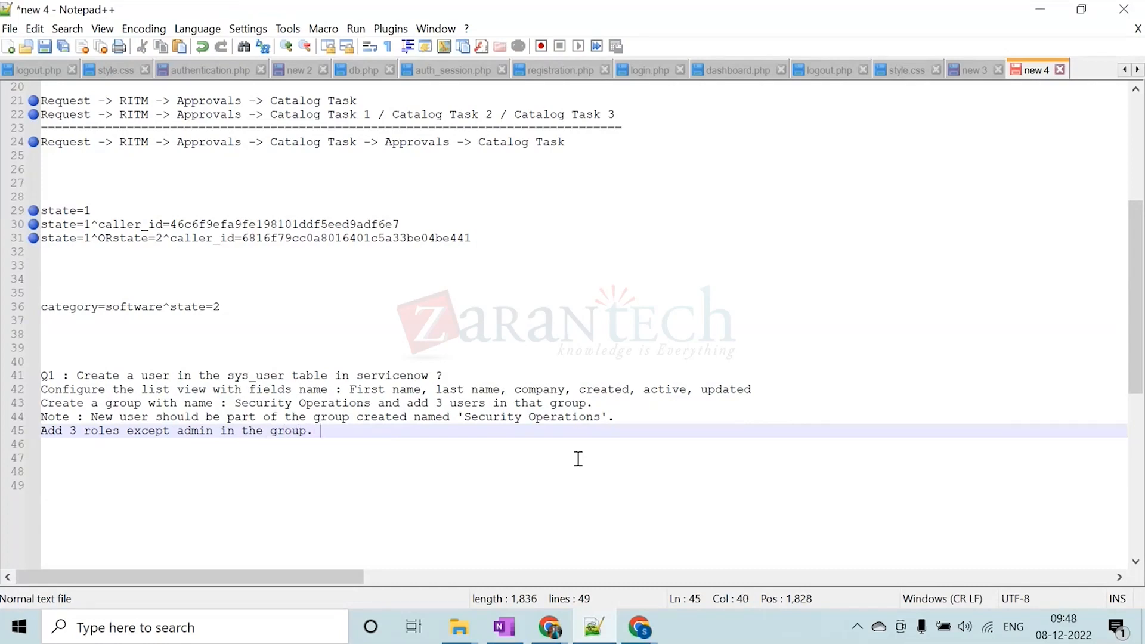
key("BackSpace")
key("Return")
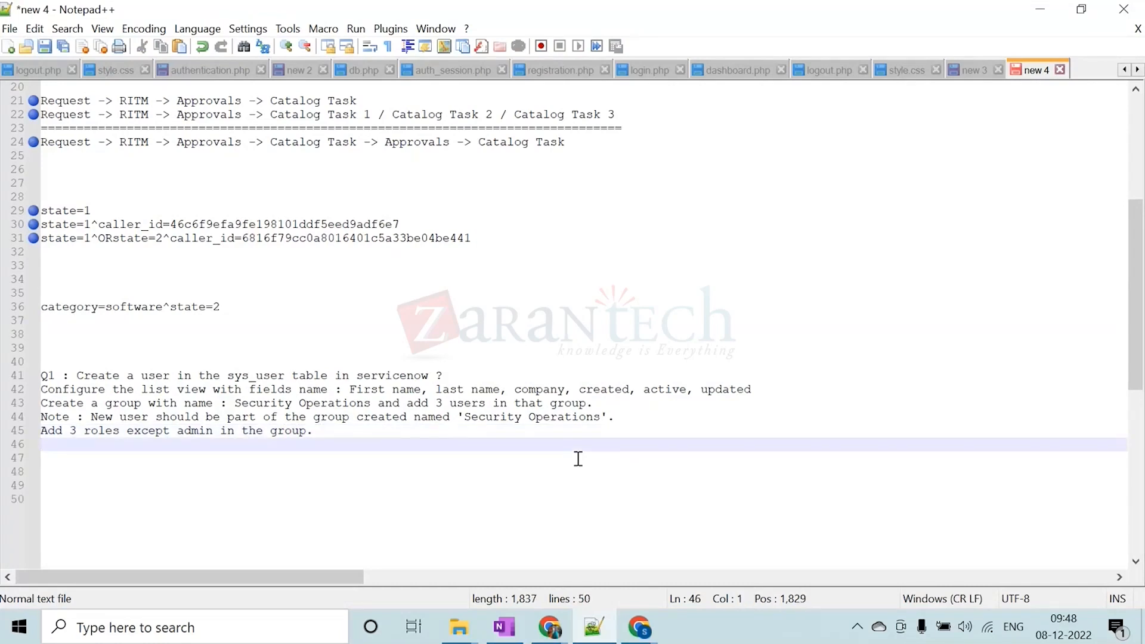
Select the whole question from "Q1" through the roles line and switch to the Microsoft Teams meeting in Chrome
left_click(329, 431)
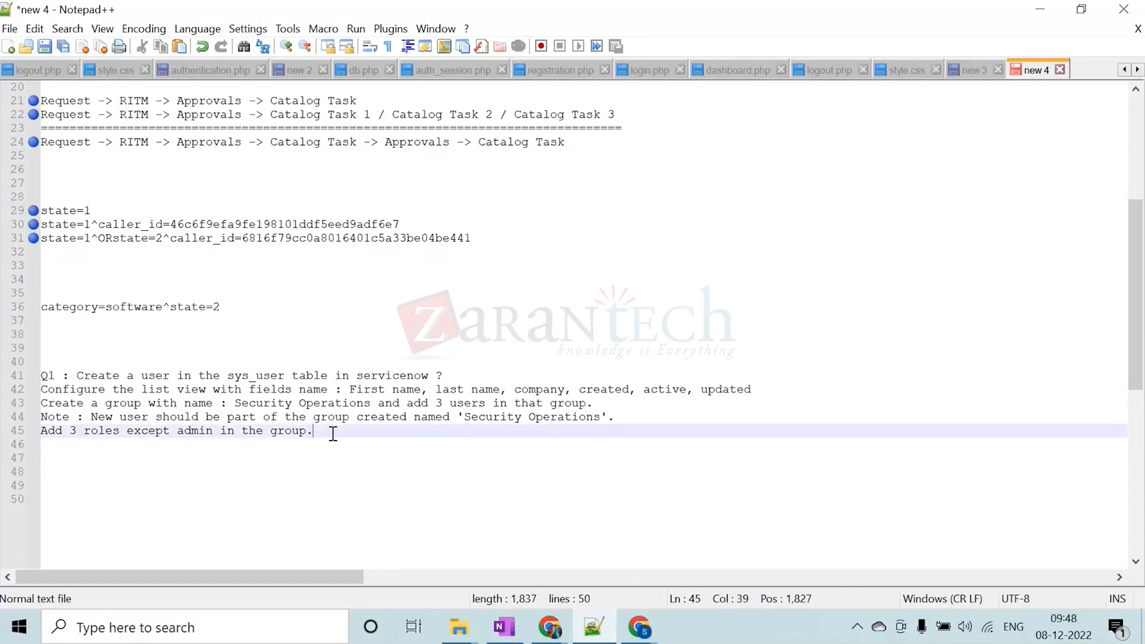
left_click_drag(326, 434, 44, 374)
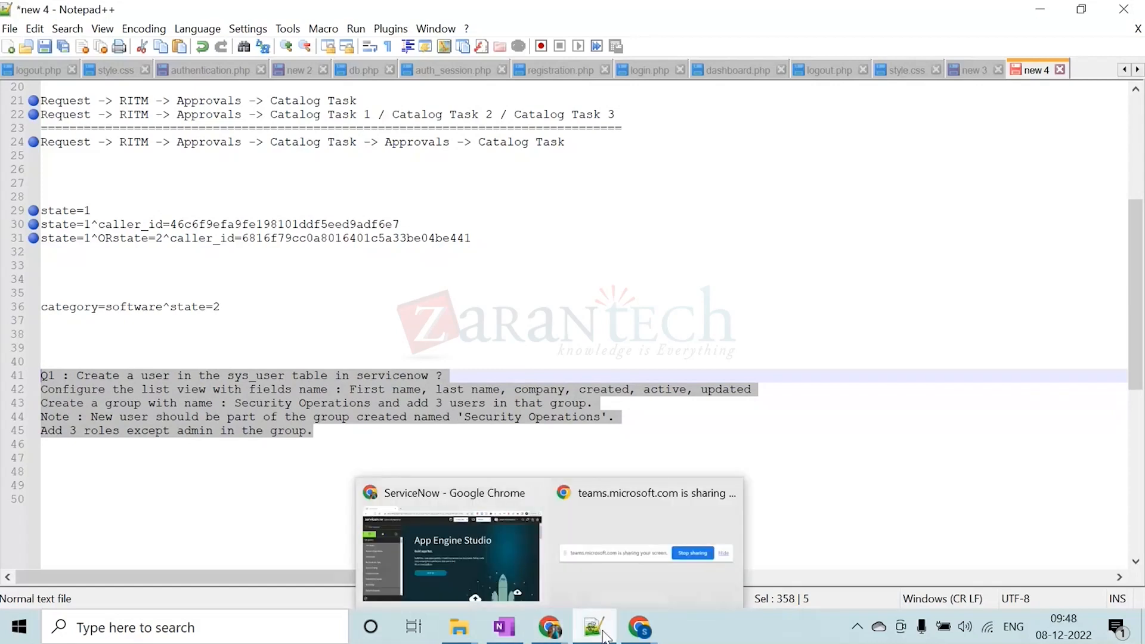
mouse_move(630, 626)
left_click(706, 562)
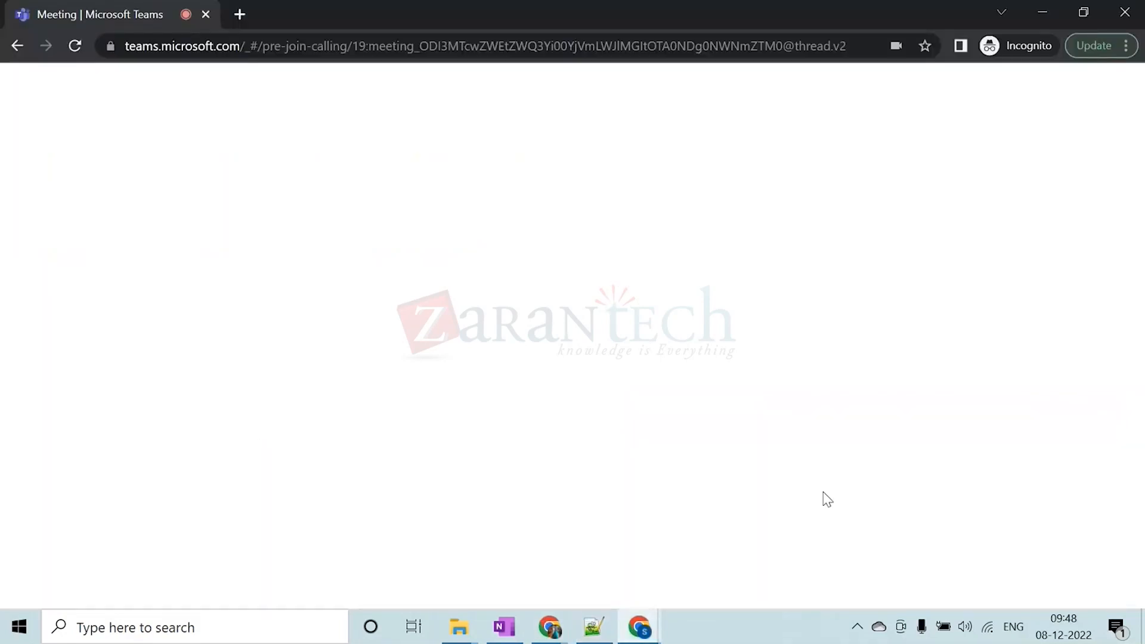
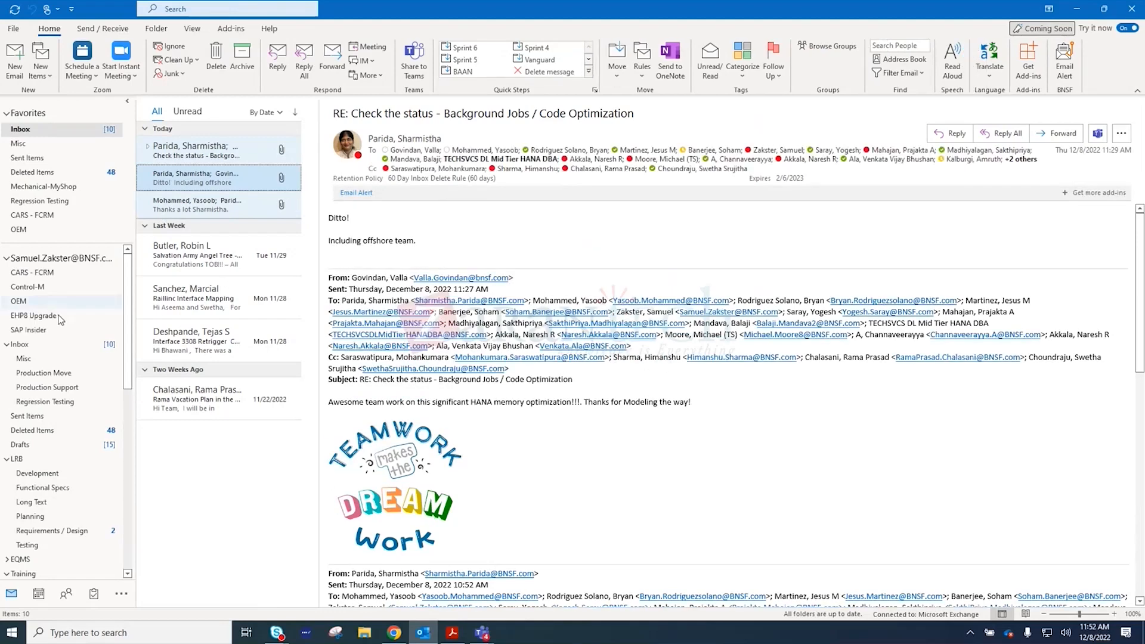
Look through the OEM, Misc and Inbox mail folders for the ServiceNow verification e-mail, then return to the ServiceNow sign-up page
left_click(31, 300)
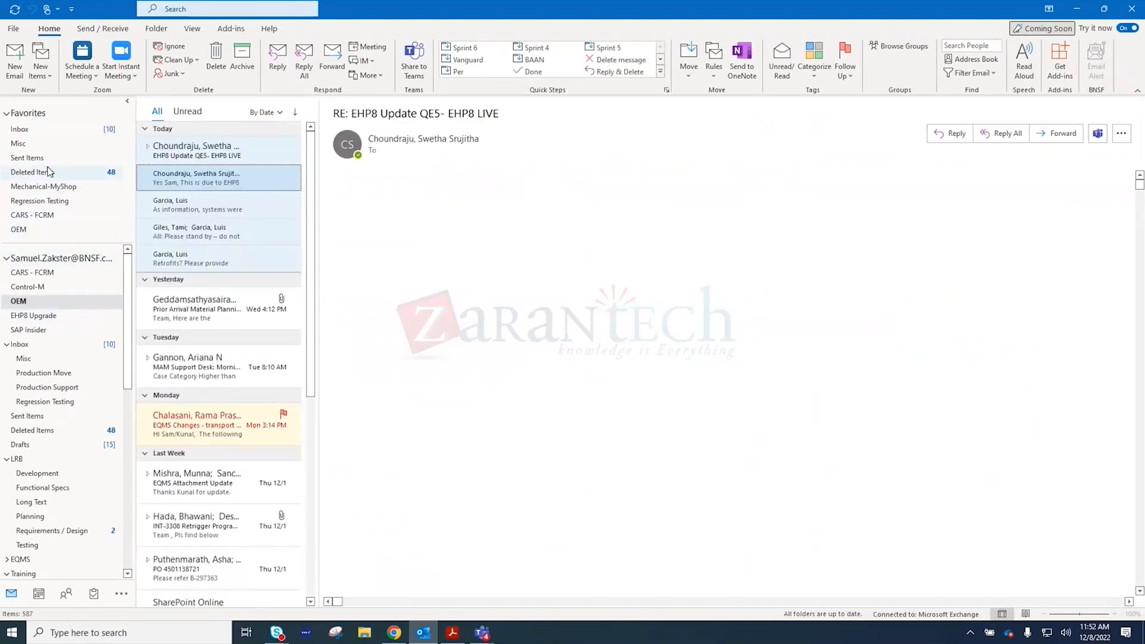
left_click(20, 129)
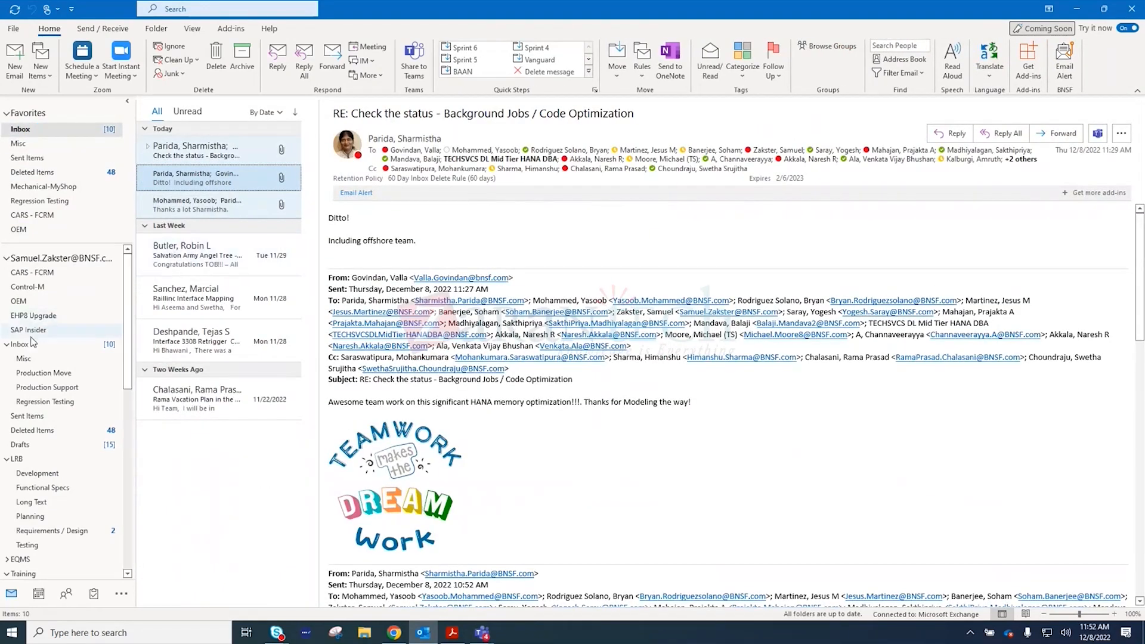
scroll(66, 387, "down", 5)
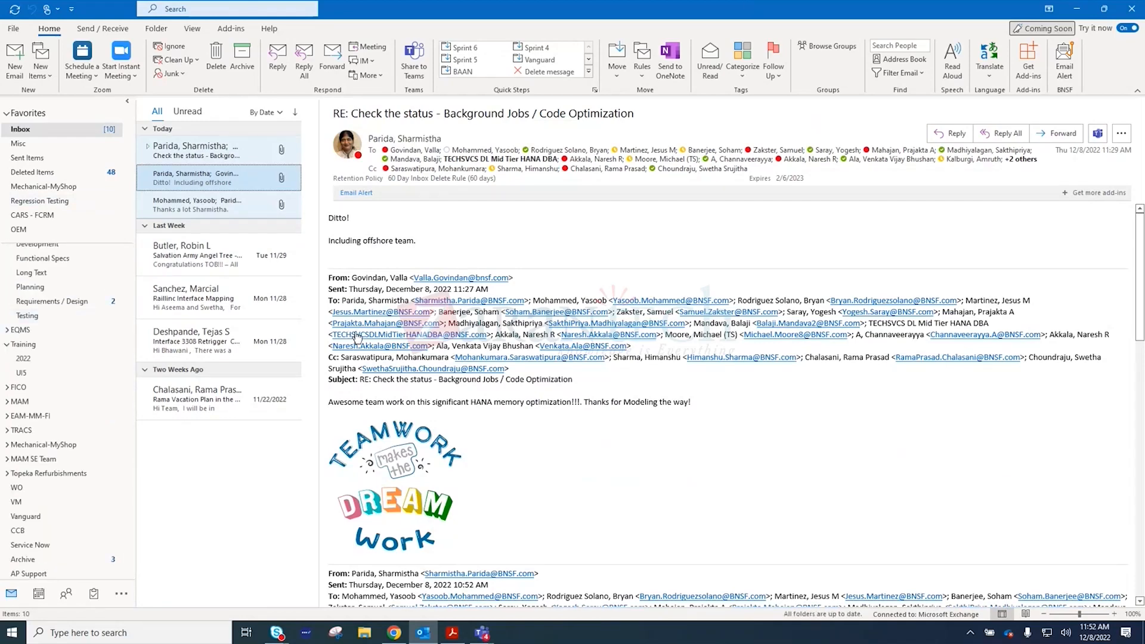
scroll(60, 274, "up", 5)
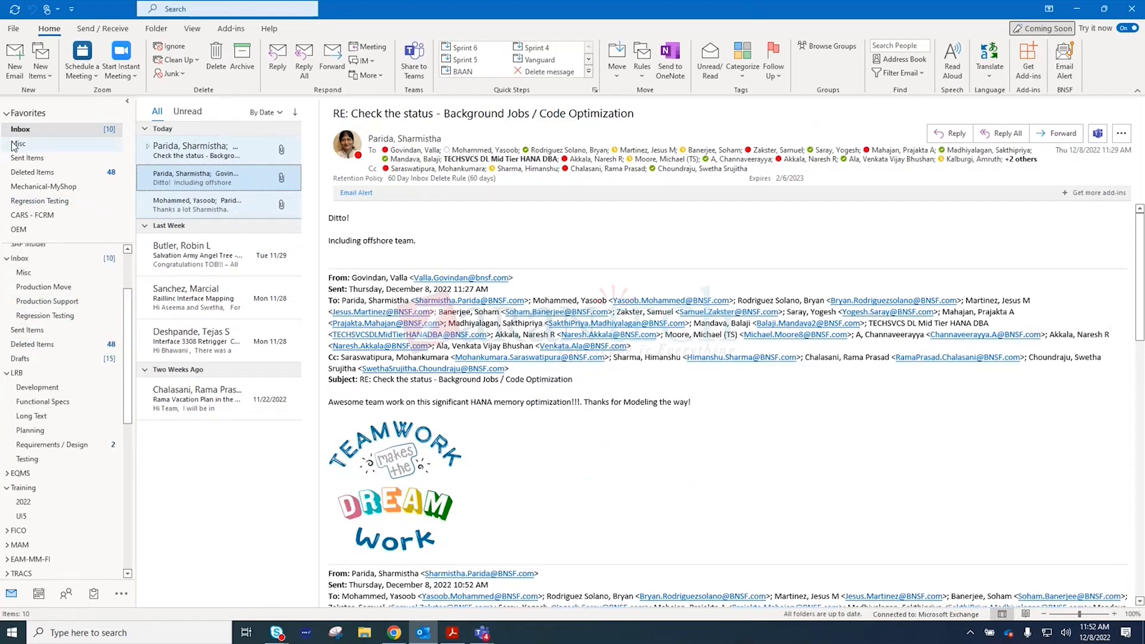
left_click(18, 143)
left_click(24, 130)
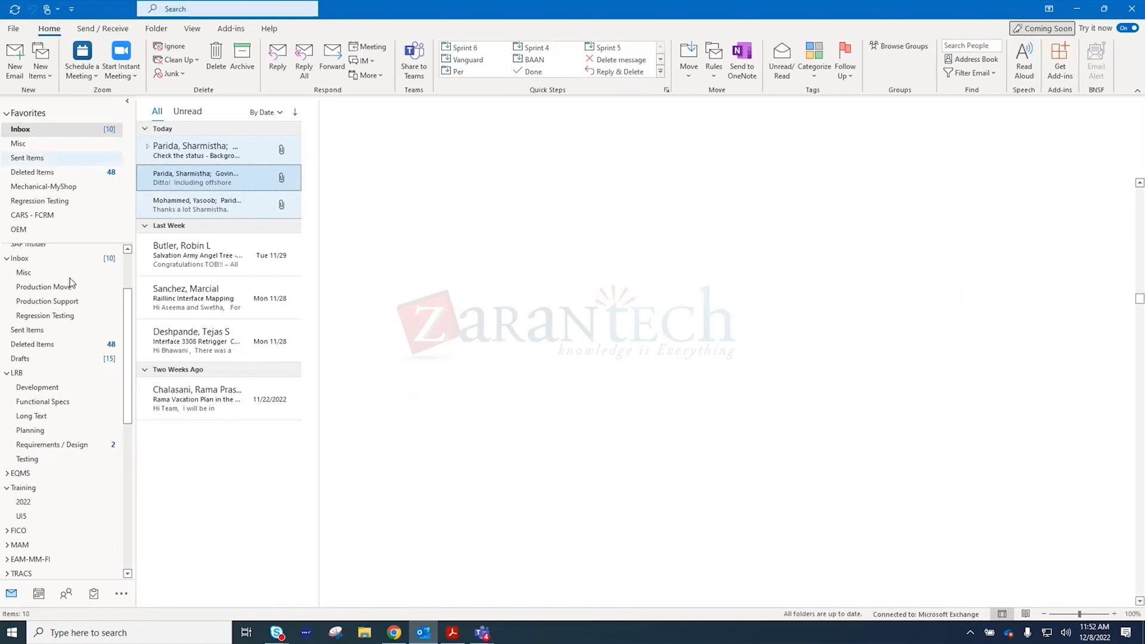
left_click(60, 264)
left_click(221, 256)
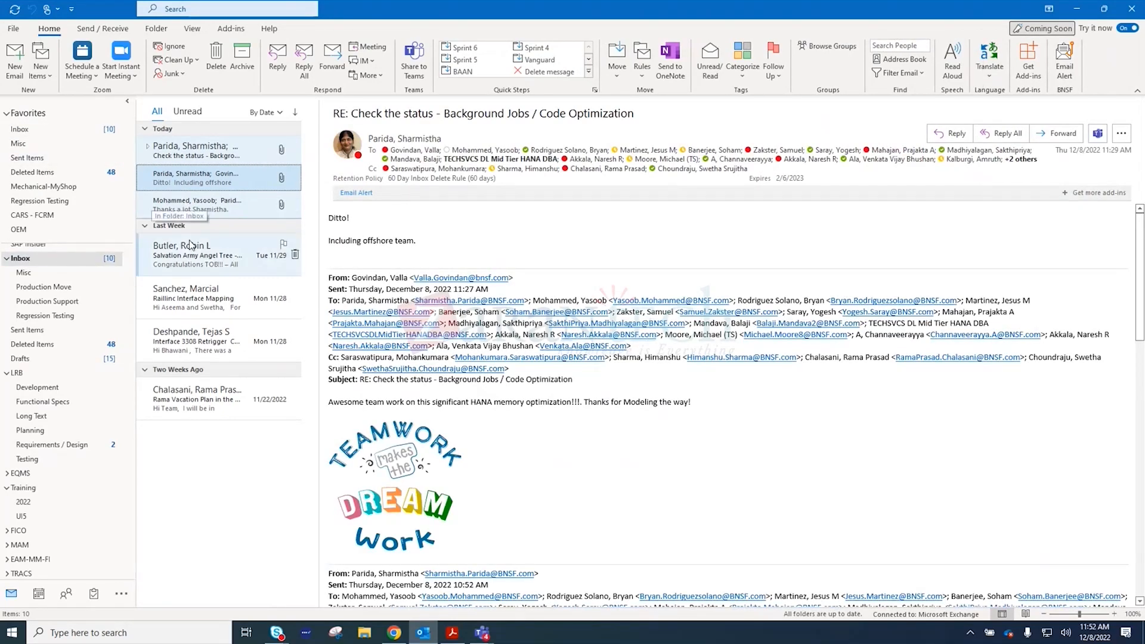
left_click(1076, 9)
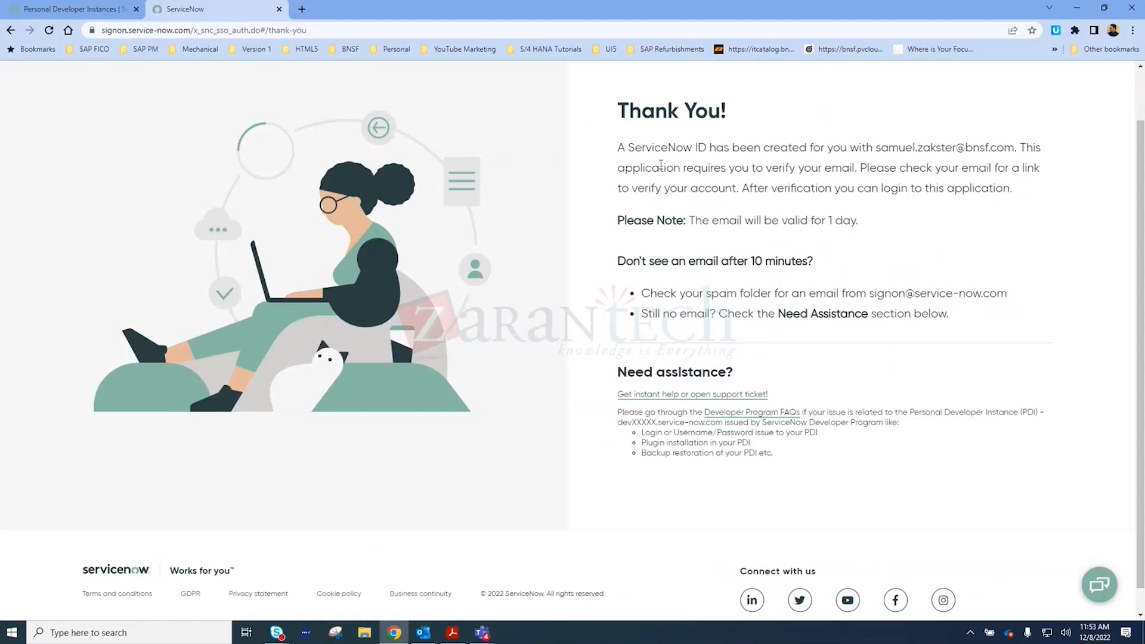
Switch to Outlook, open the "Verify your ServiceNow ID!" e-mail and follow its verification link
left_click(423, 636)
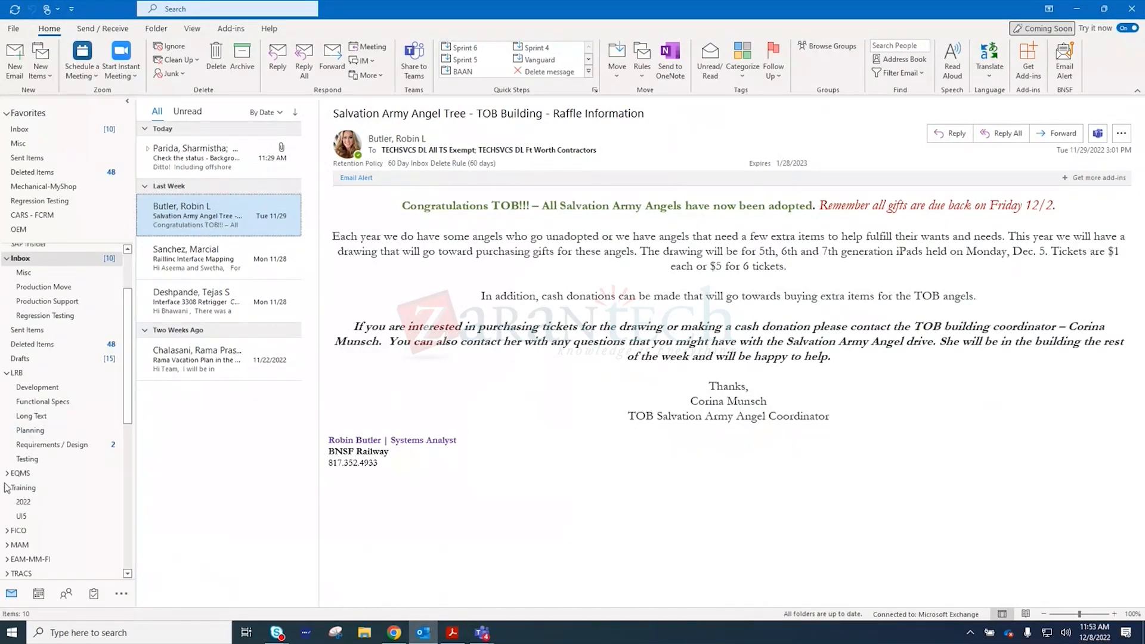
scroll(68, 394, "up", 2)
scroll(70, 396, "down", 8)
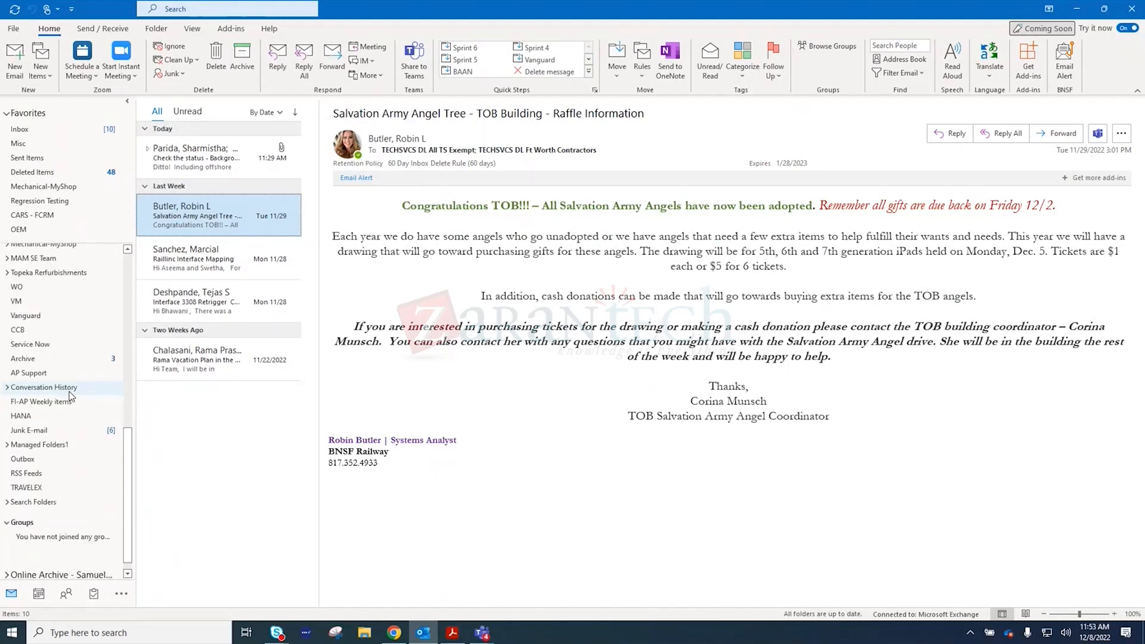
scroll(71, 396, "up", 3)
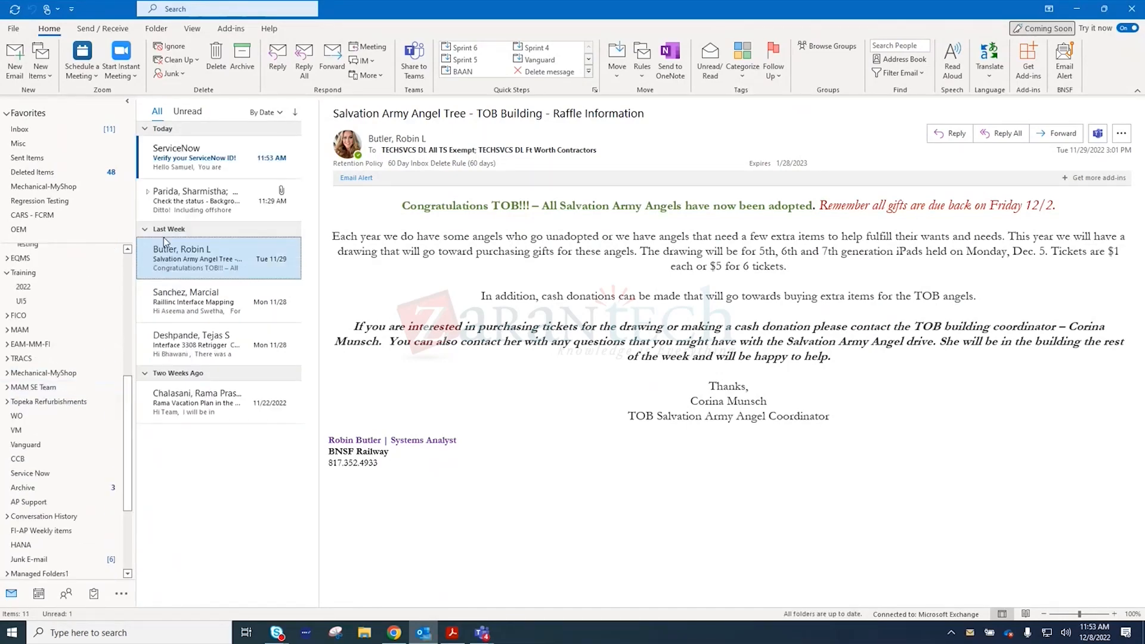
left_click(180, 172)
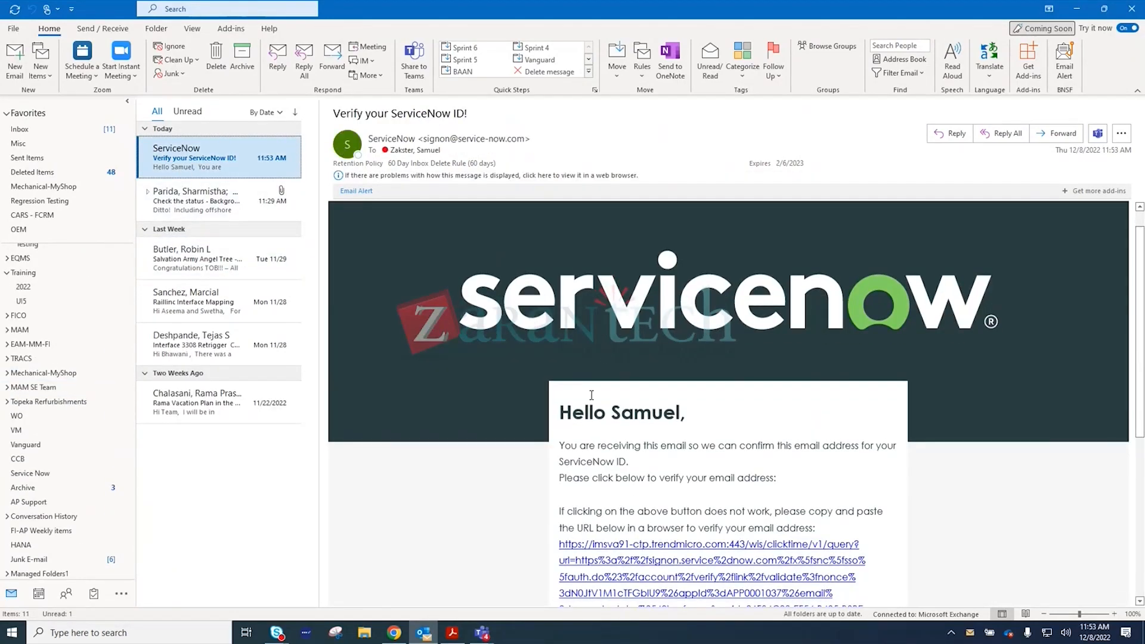
scroll(658, 488, "down", 3)
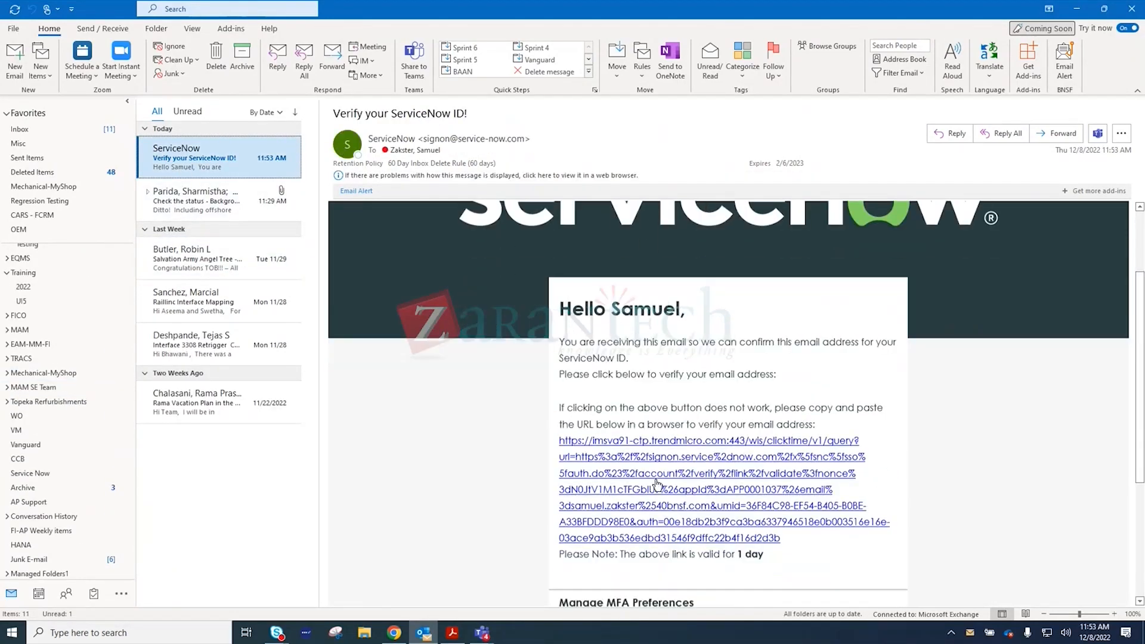
left_click(618, 475)
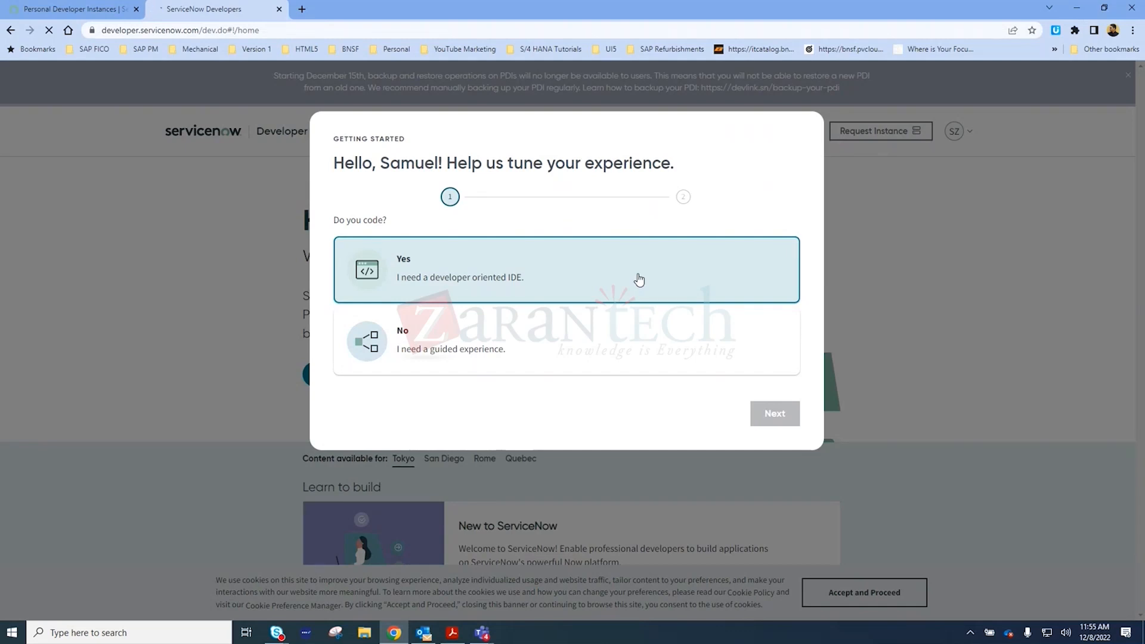
Complete the developer setup with Yes for coding, the responsibilities Developer, Designer and IT Admin, and the site terms of use accepted
left_click(639, 280)
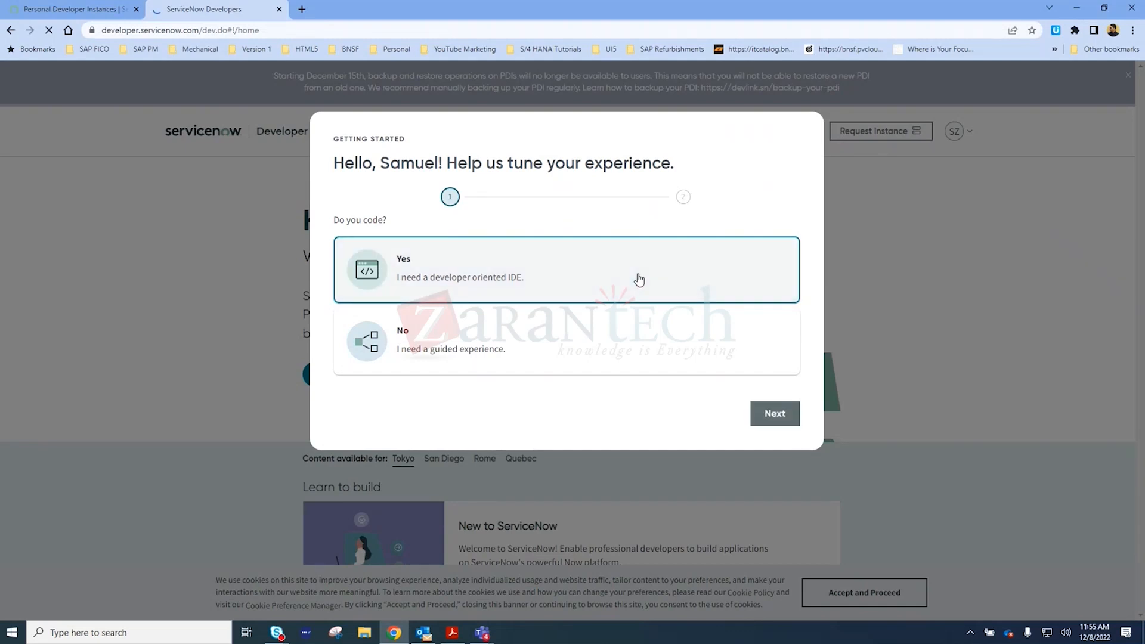
left_click(769, 416)
left_click(368, 247)
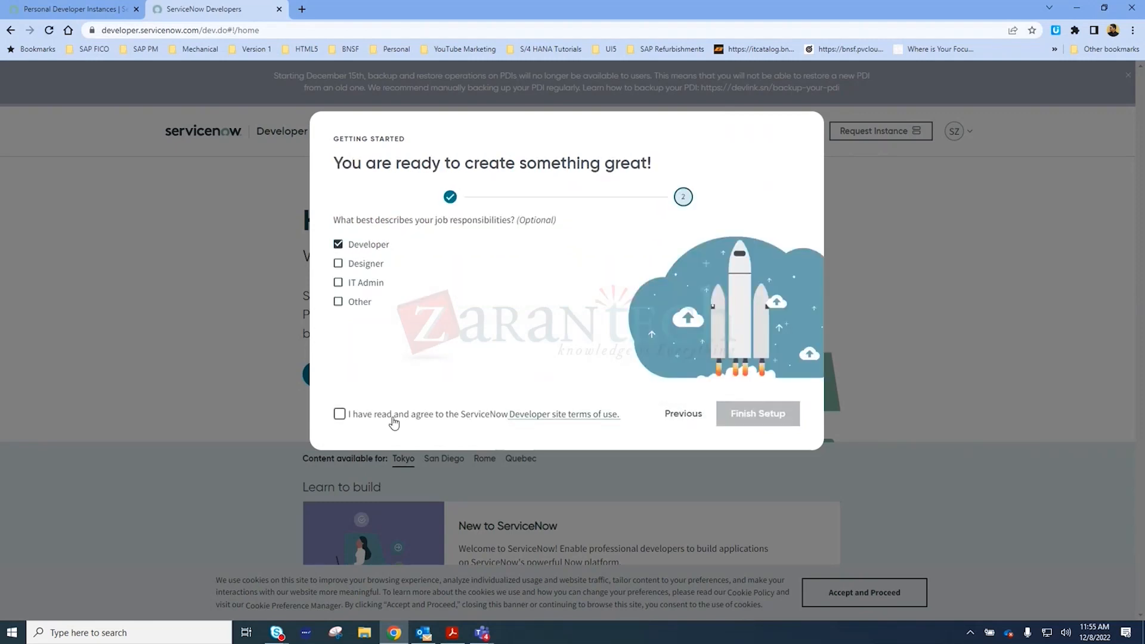
left_click(393, 420)
left_click(338, 264)
left_click(338, 282)
left_click(338, 302)
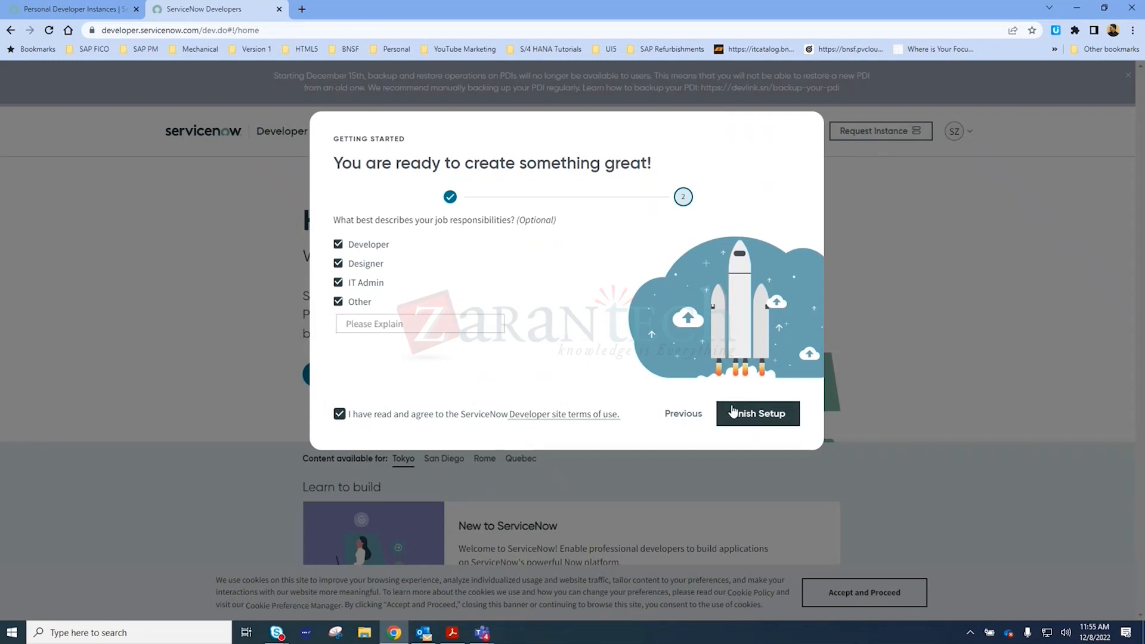
left_click(338, 302)
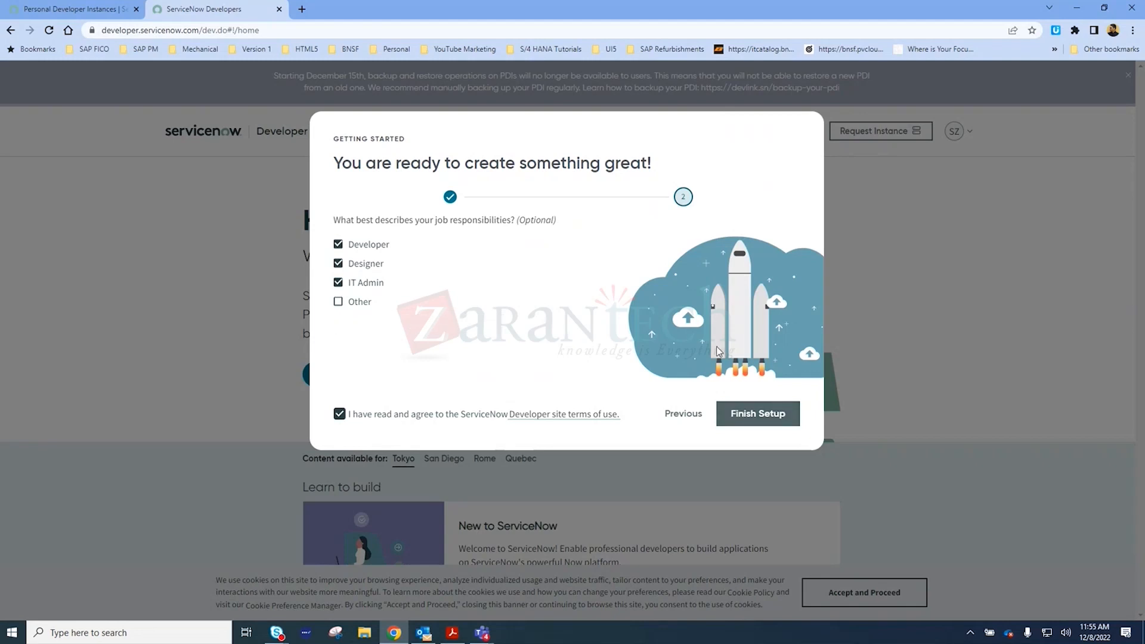
left_click(739, 413)
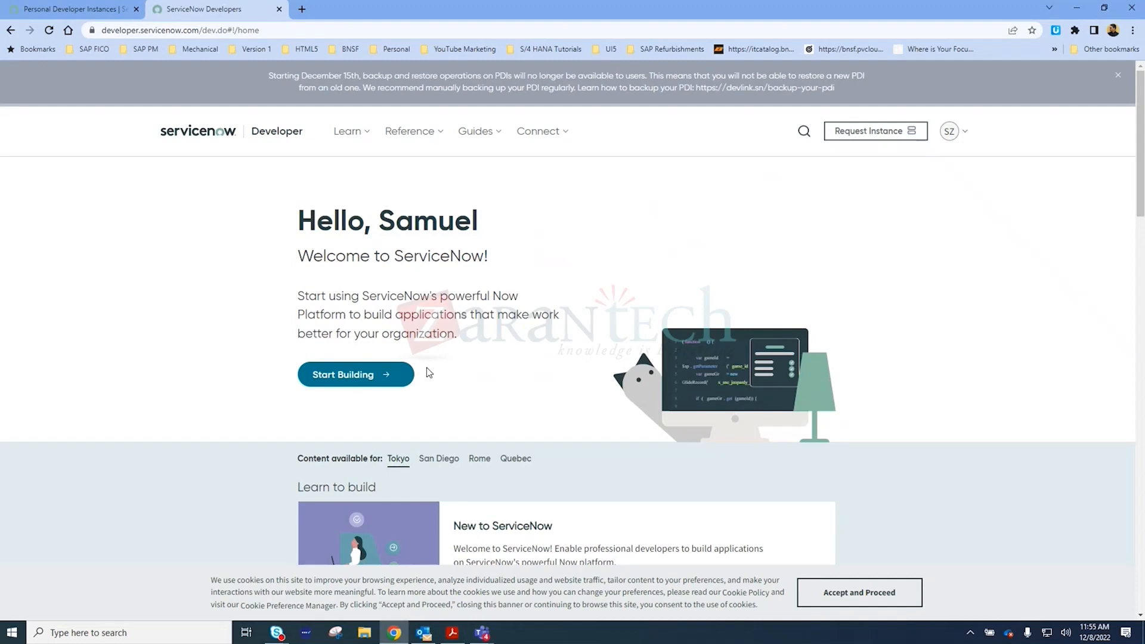
Look over the developer home page content and the account and instance overview
scroll(383, 436, "down", 6)
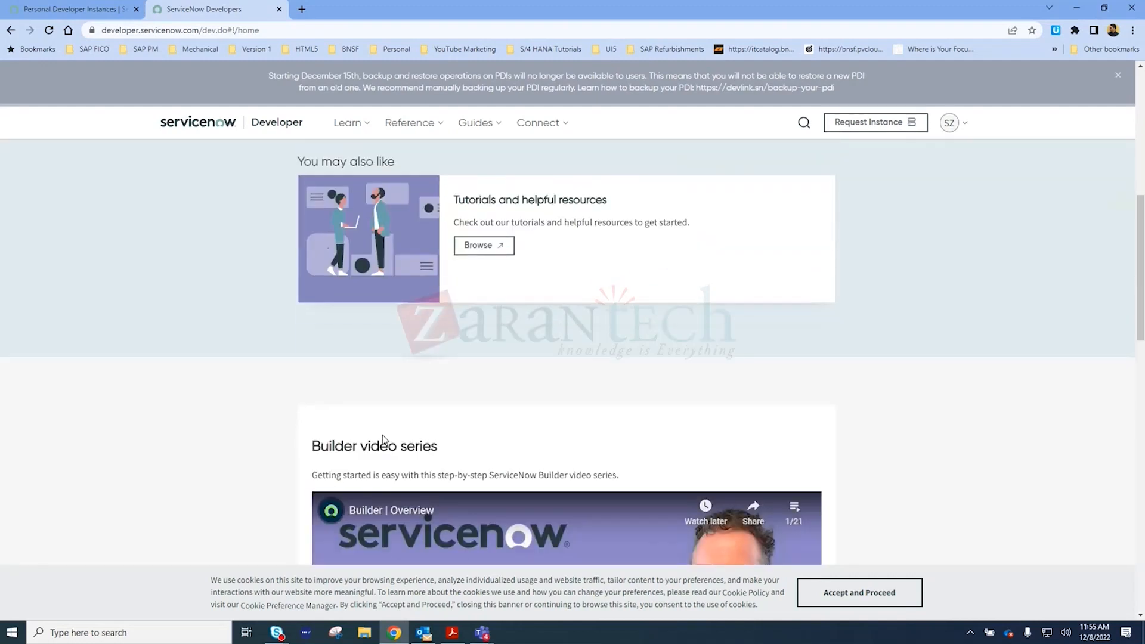
scroll(383, 440, "down", 2)
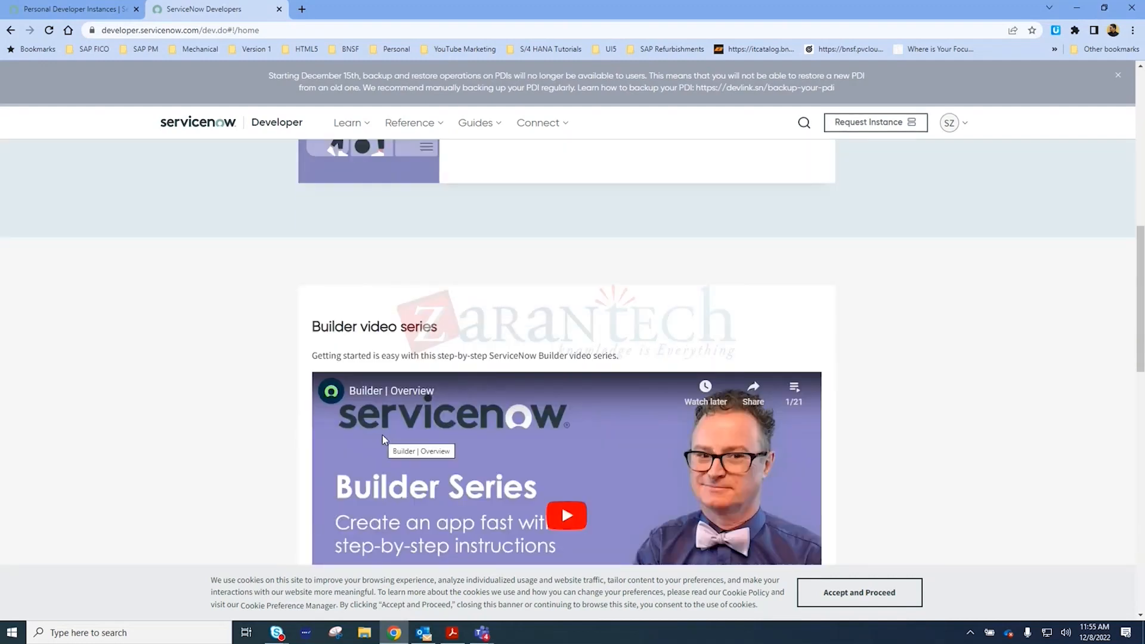
scroll(382, 440, "up", 4)
scroll(385, 440, "up", 3)
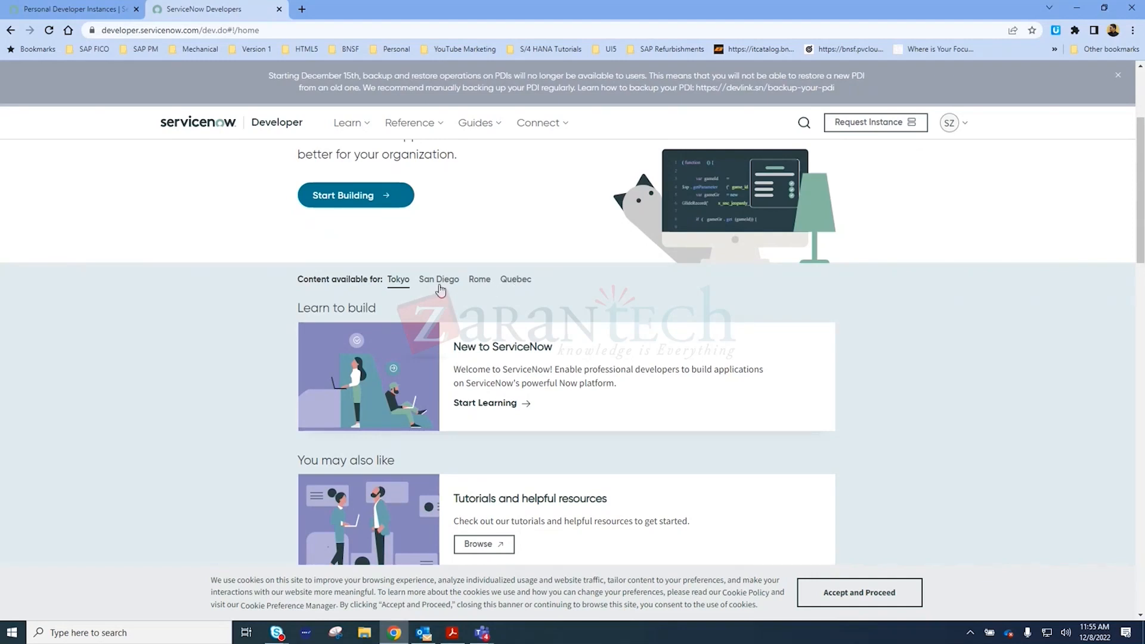
left_click(953, 125)
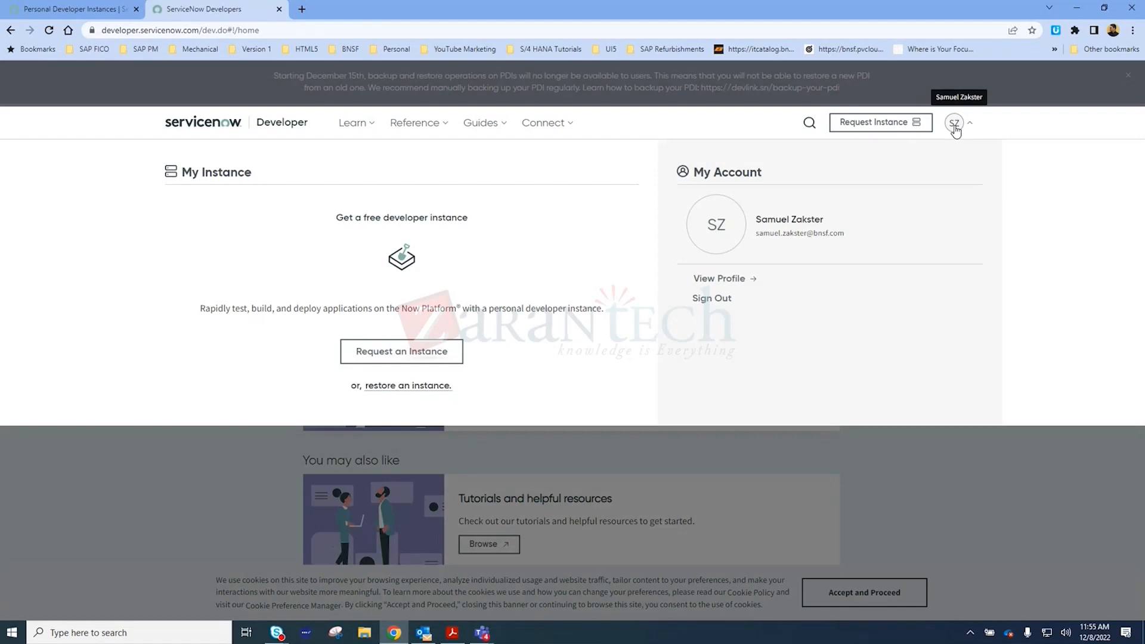
left_click(231, 495)
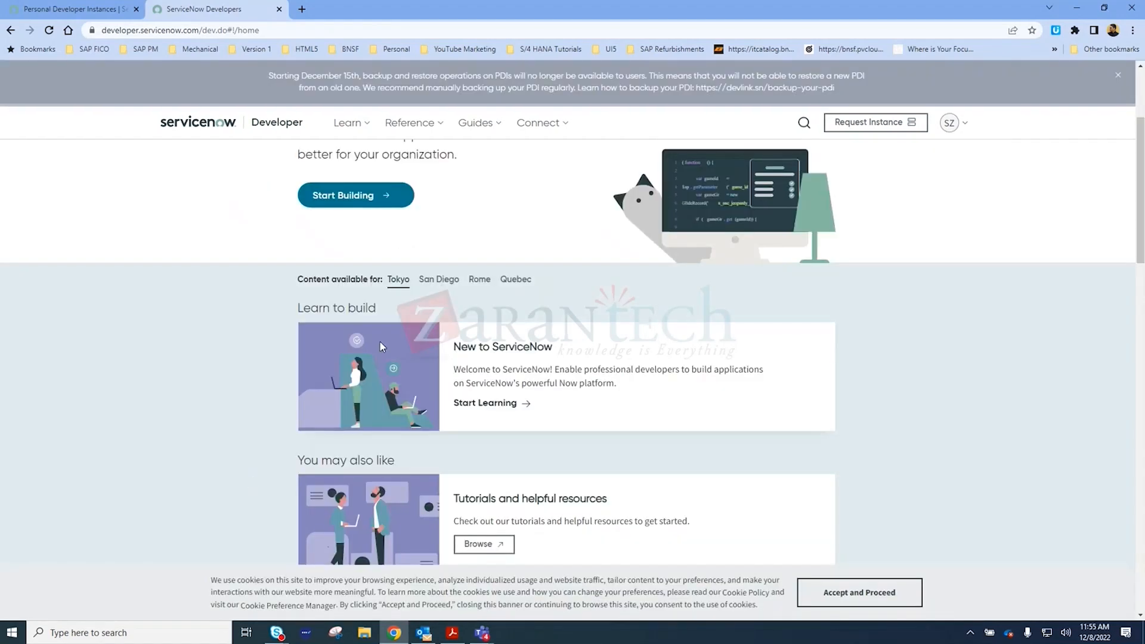
Show the developer content for San Diego and request a personal developer instance
left_click(447, 282)
left_click(948, 123)
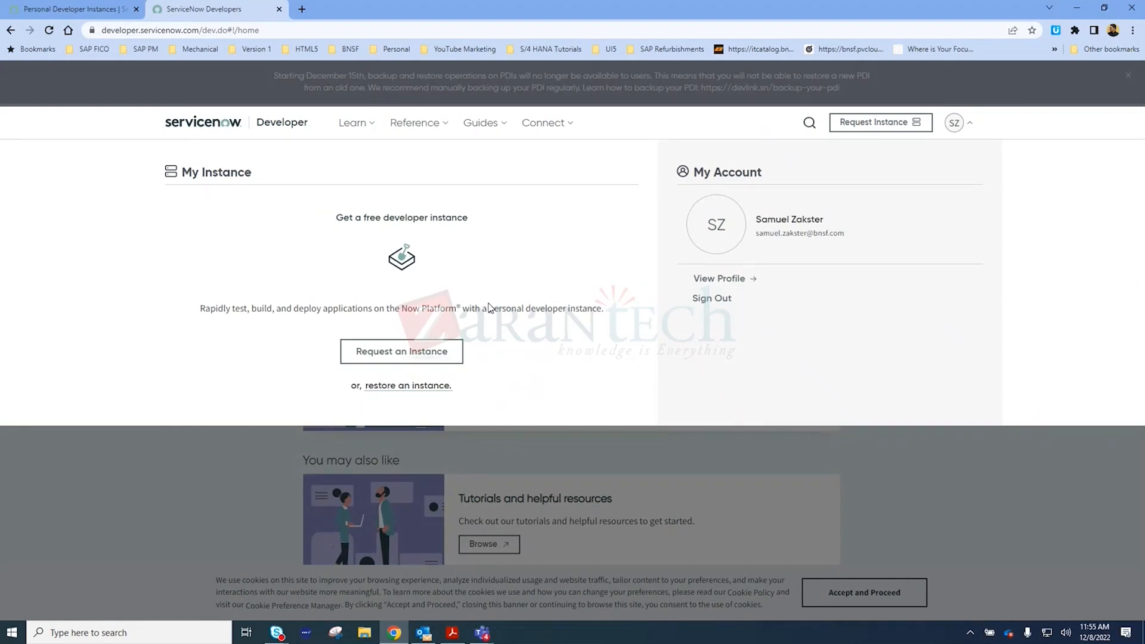
left_click(431, 352)
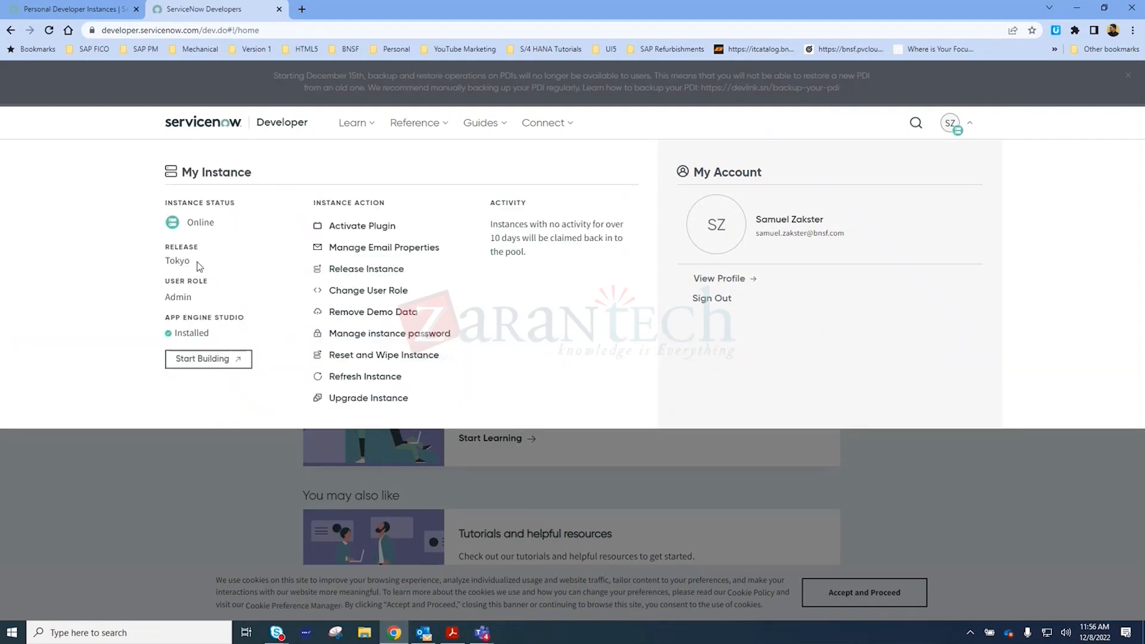
Start building on the new instance in its own tab and highlight the Tokyo release in the instance details
left_click(218, 359)
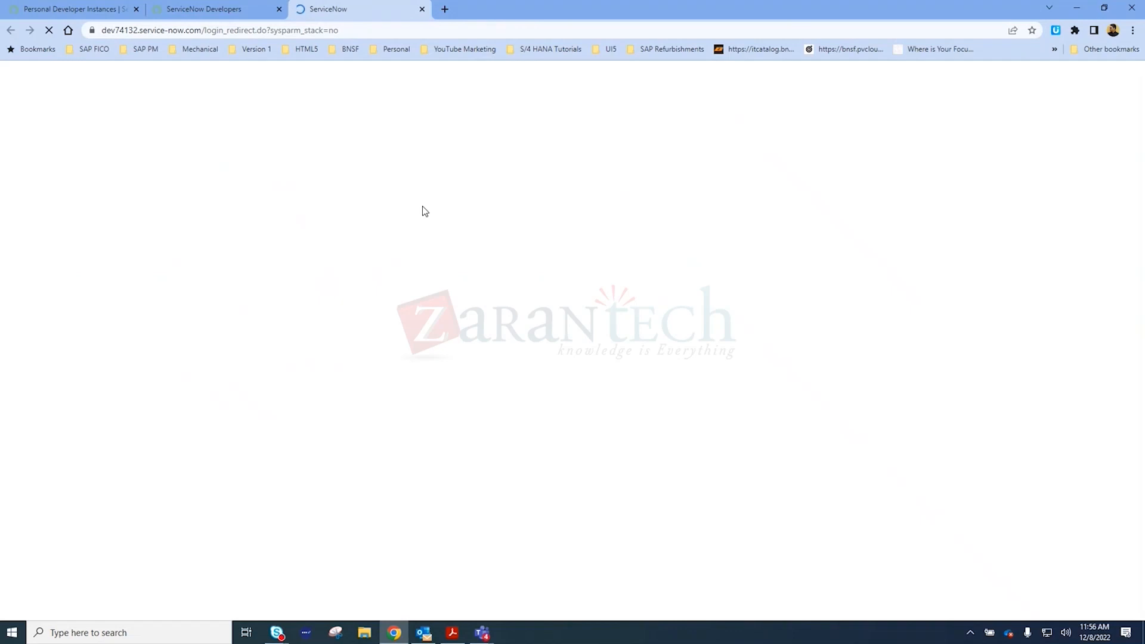
mouse_move(245, 9)
left_click(245, 10)
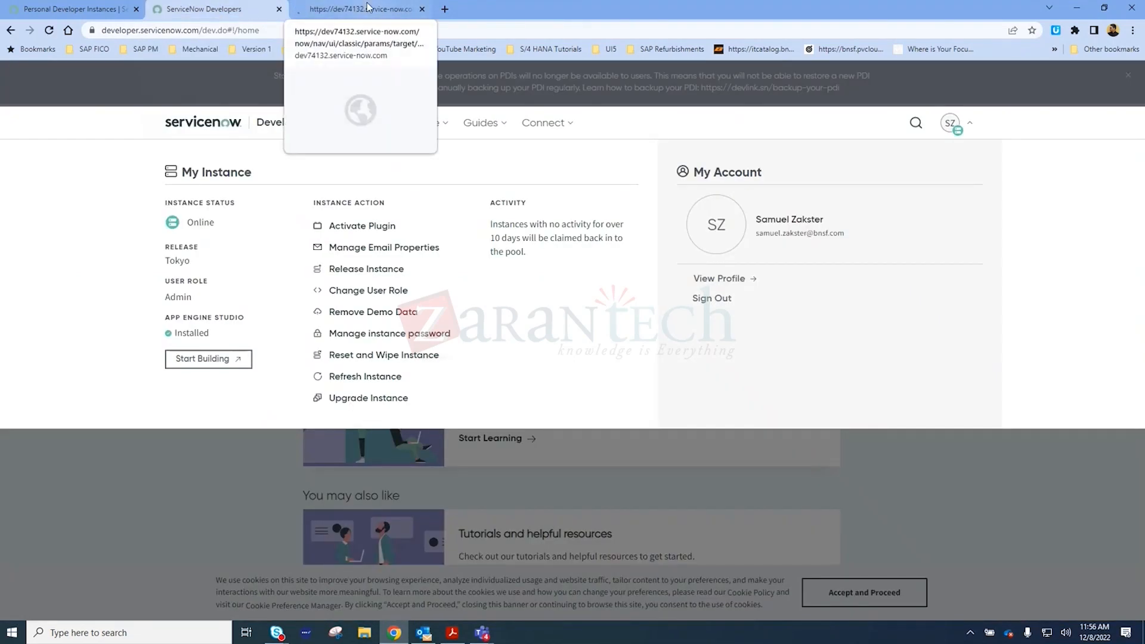
left_click_drag(197, 272, 161, 262)
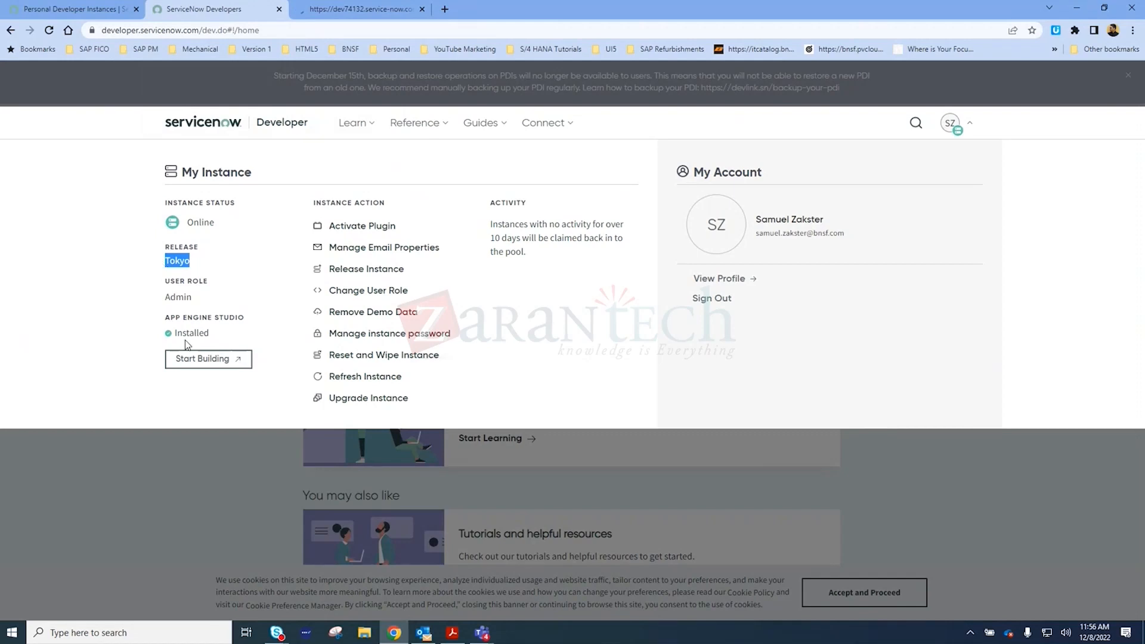
left_click(387, 7)
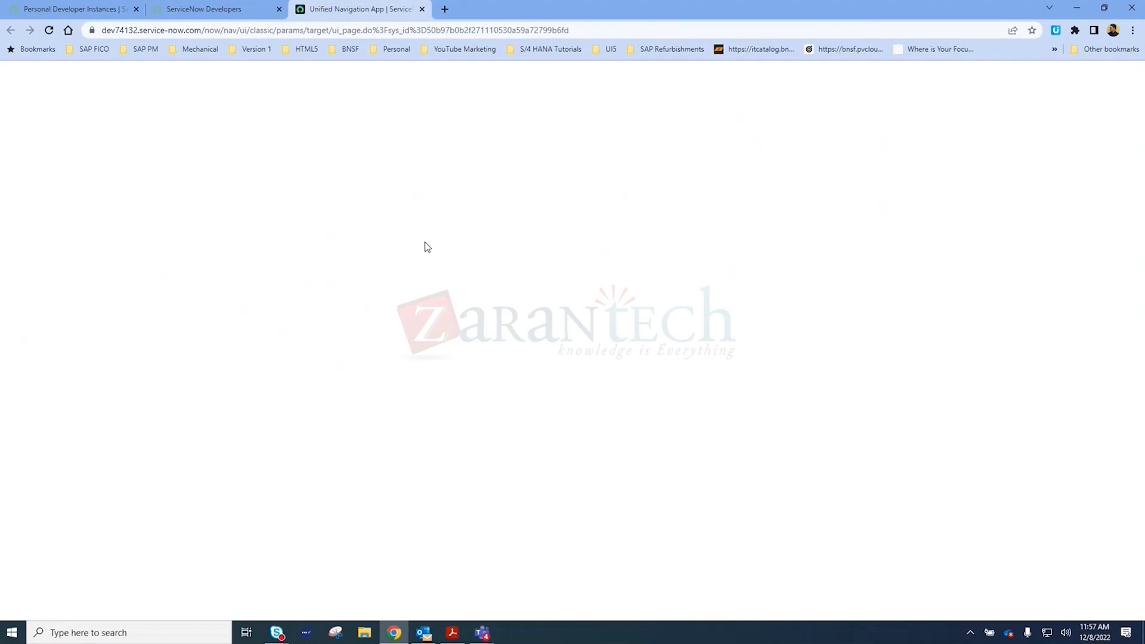
Open the instance from the "Your instance is ready!" dialog and return to that dialog on the developer site
left_click(236, 11)
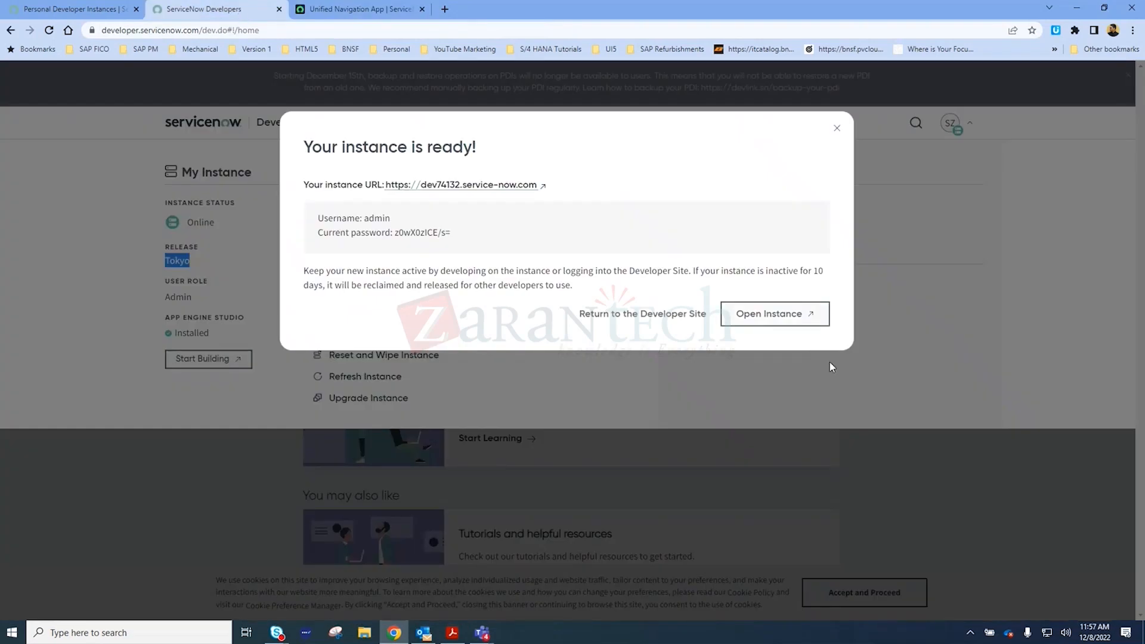
left_click(764, 313)
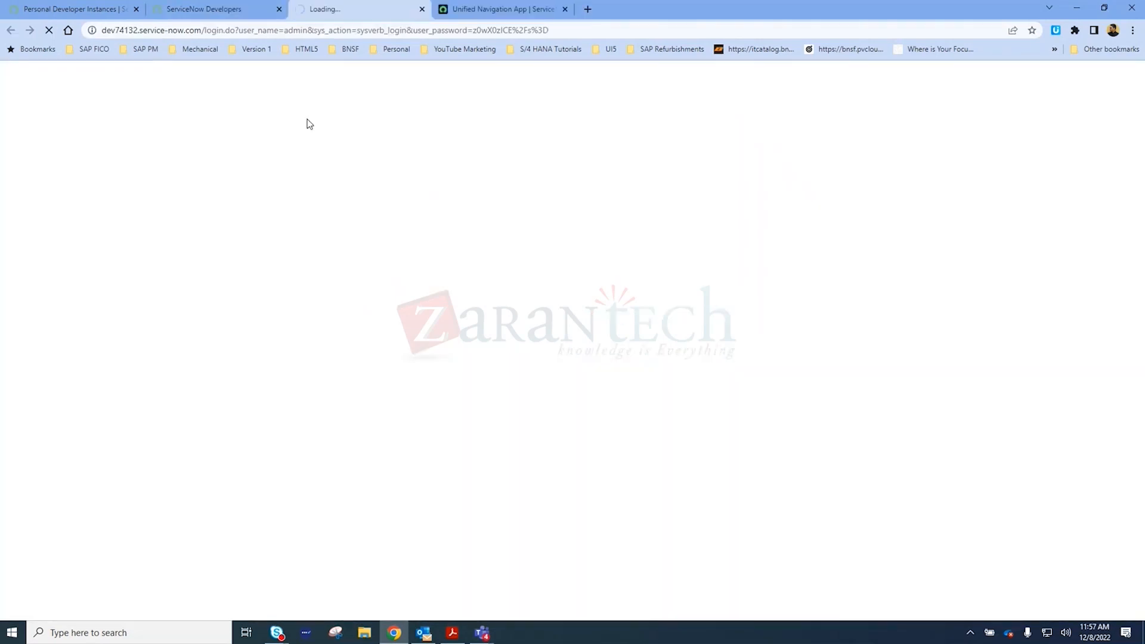
left_click(218, 9)
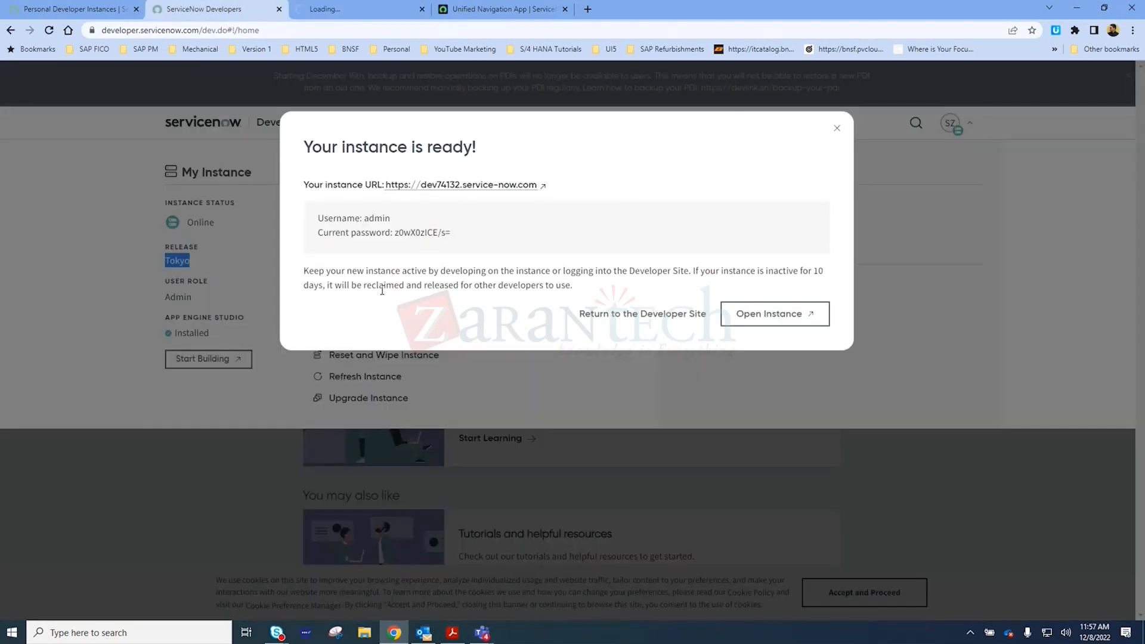
Select the instance's username and current password lines in the dialog and launch Notepad
left_click_drag(464, 238, 286, 225)
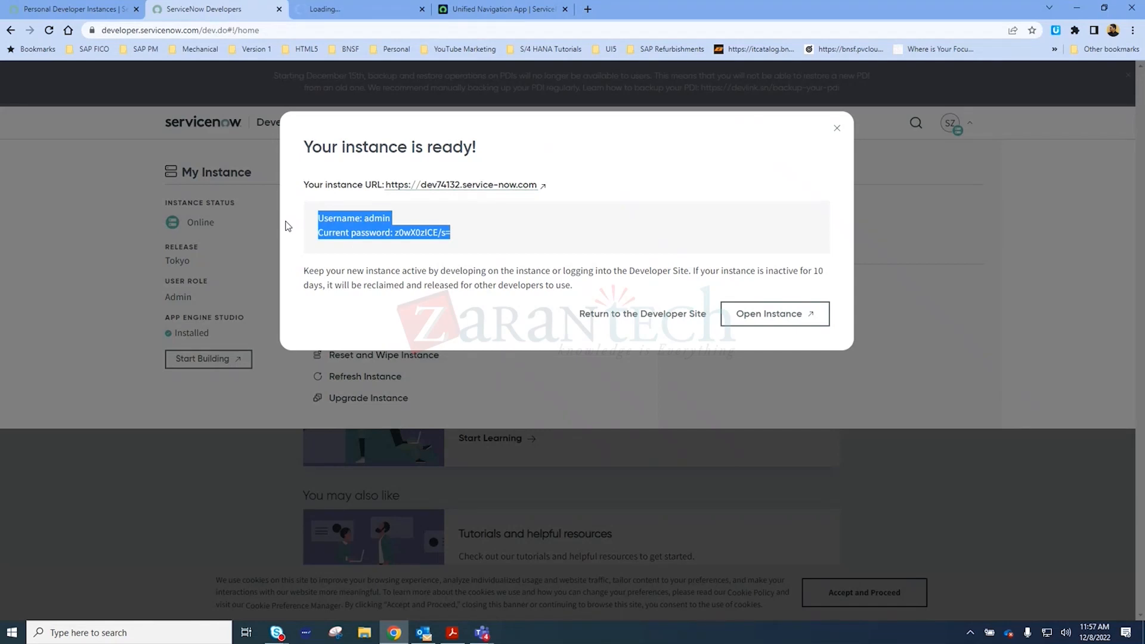
key("super+r")
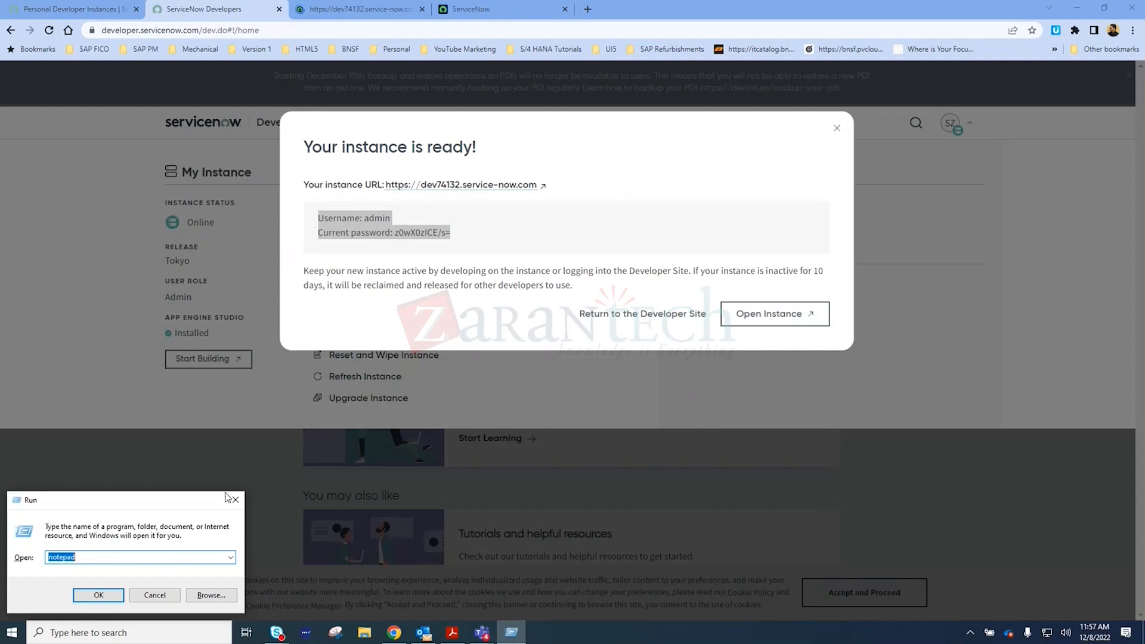
key("Escape")
key("super+r")
key("Return")
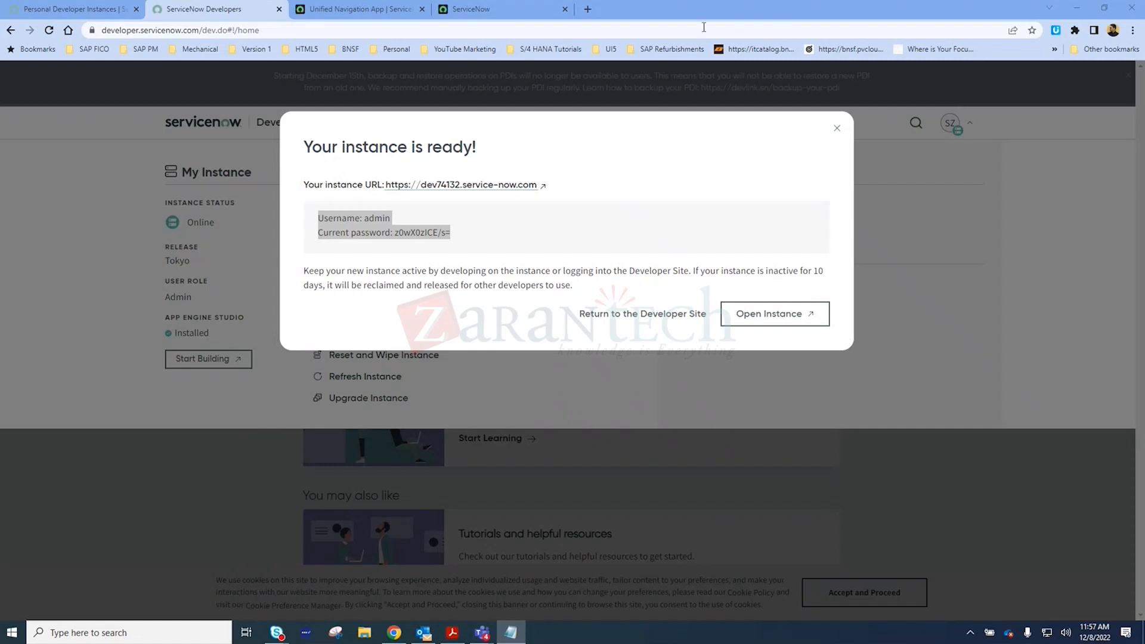
Select the instance URL in the "Your instance is ready!" dialog and switch to Notepad
left_click(478, 30)
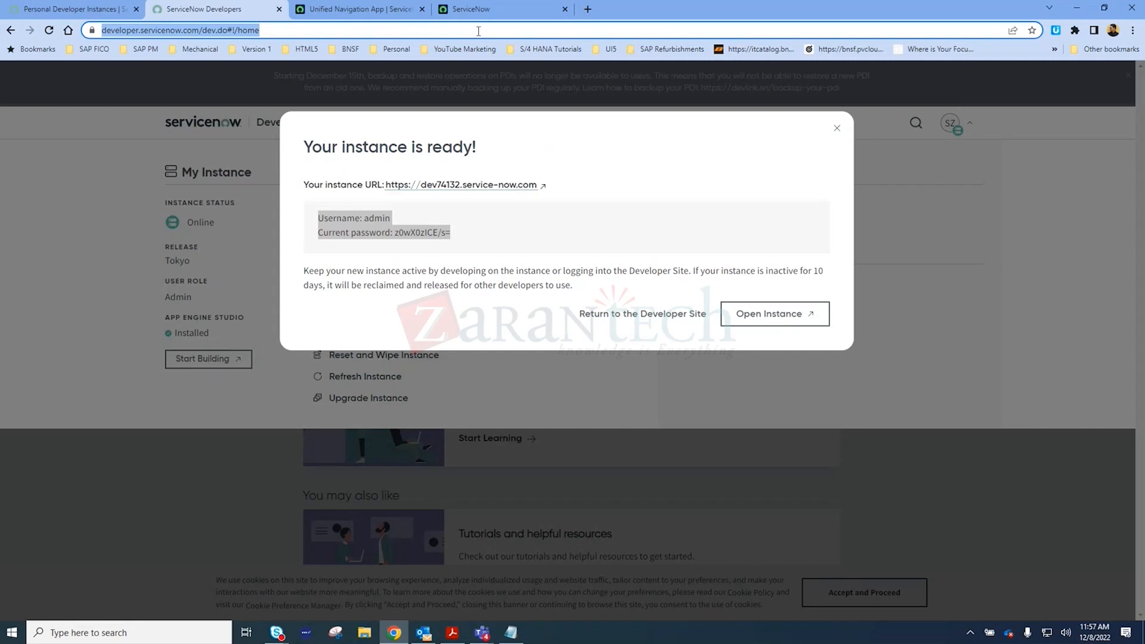
left_click_drag(572, 188, 384, 185)
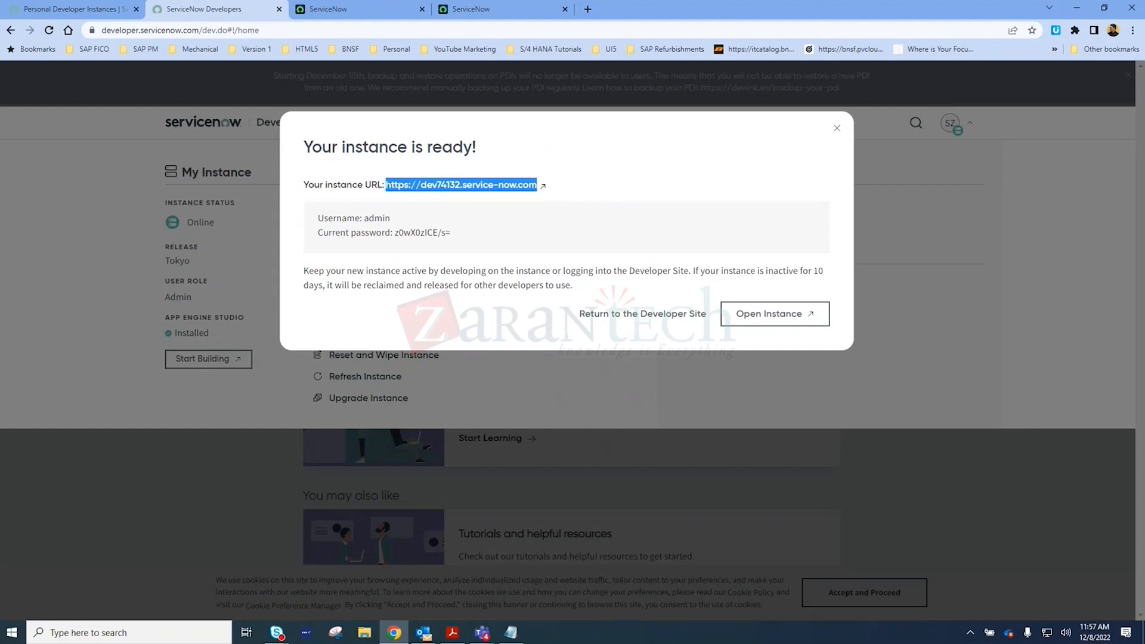
key("alt+Tab")
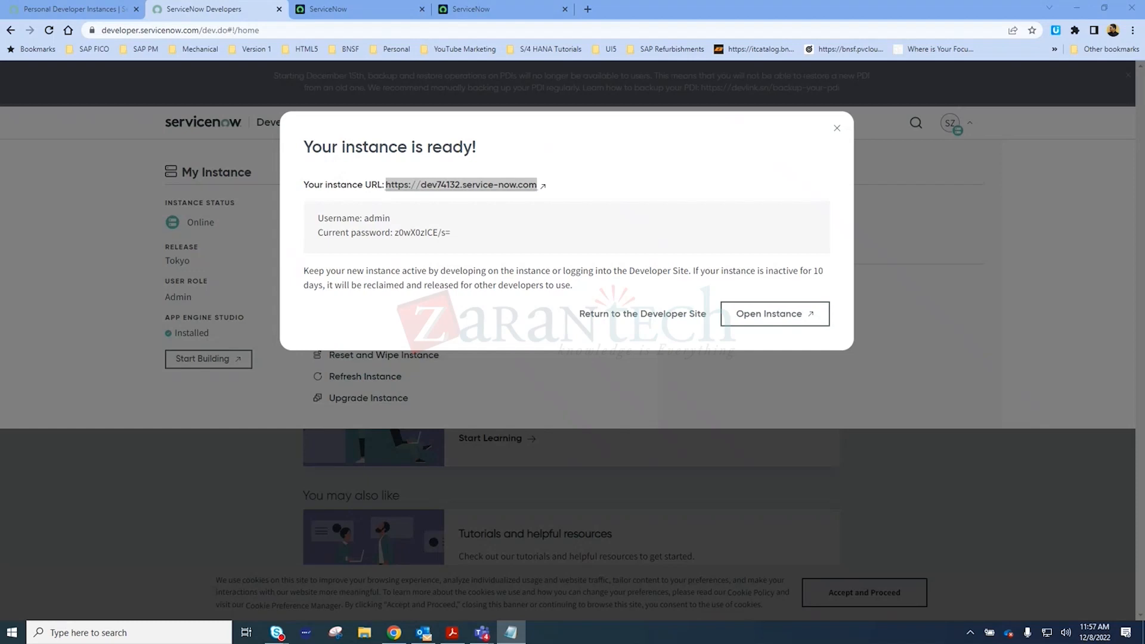
Dismiss the "Work your way" introduction on the newest instance tab and compare that tab with the other open instance tab
left_click(486, 8)
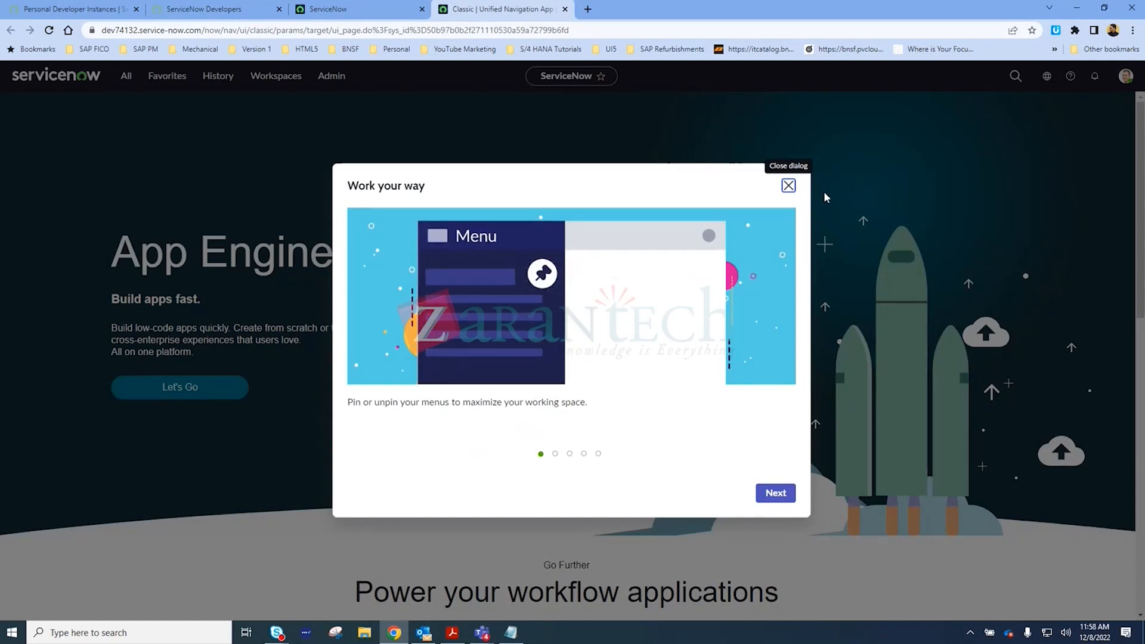
left_click(788, 185)
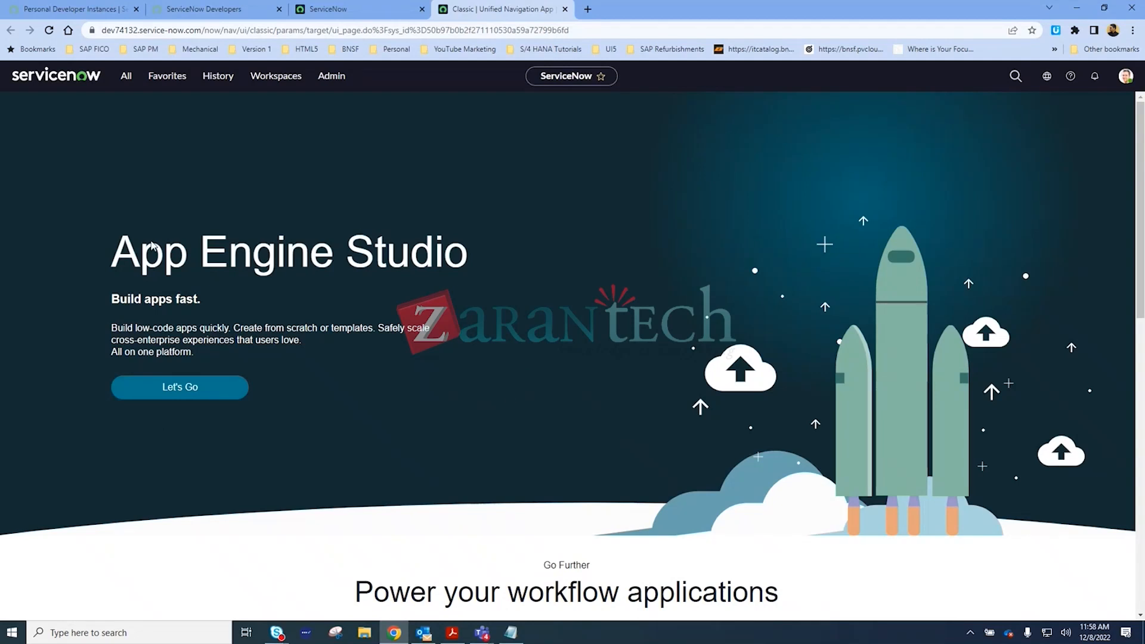
left_click(126, 79)
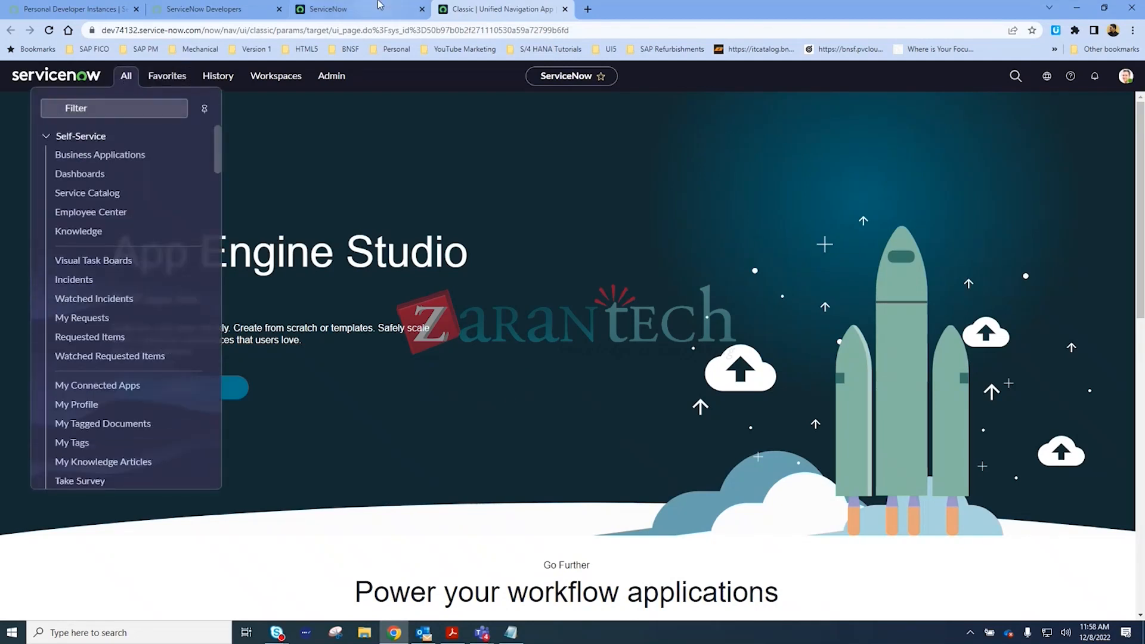
left_click(378, 6)
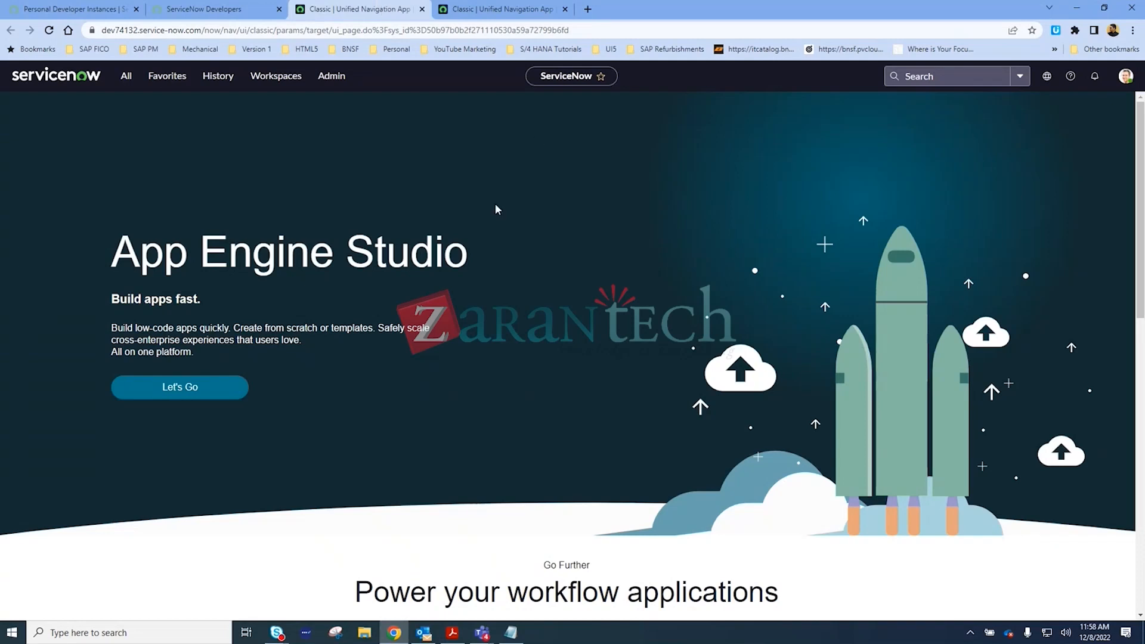
left_click(501, 9)
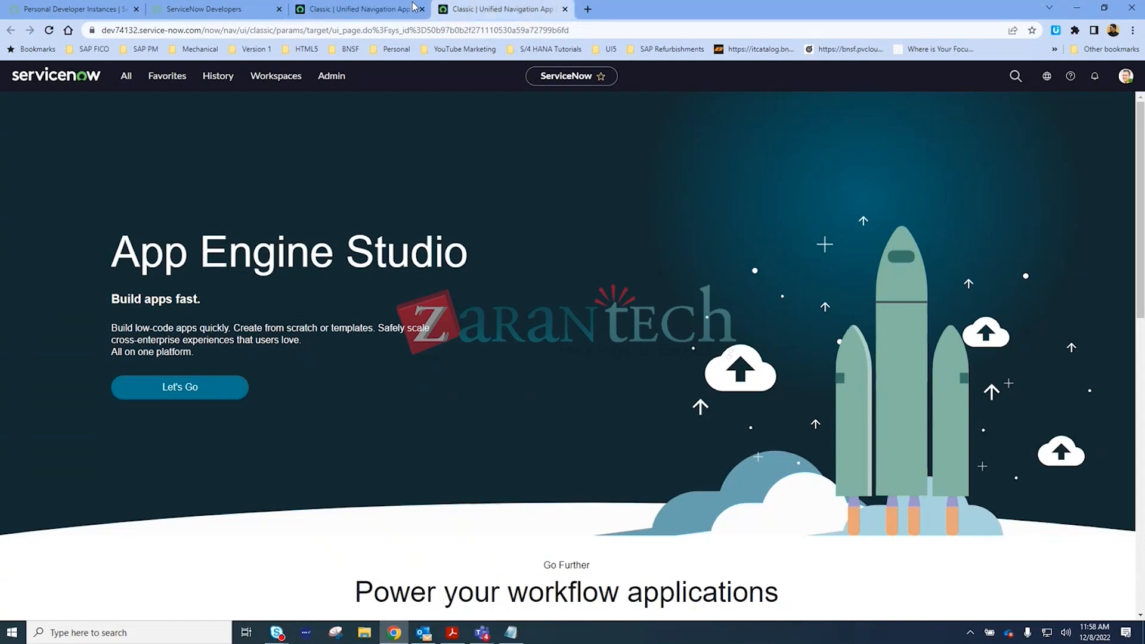
left_click(318, 16)
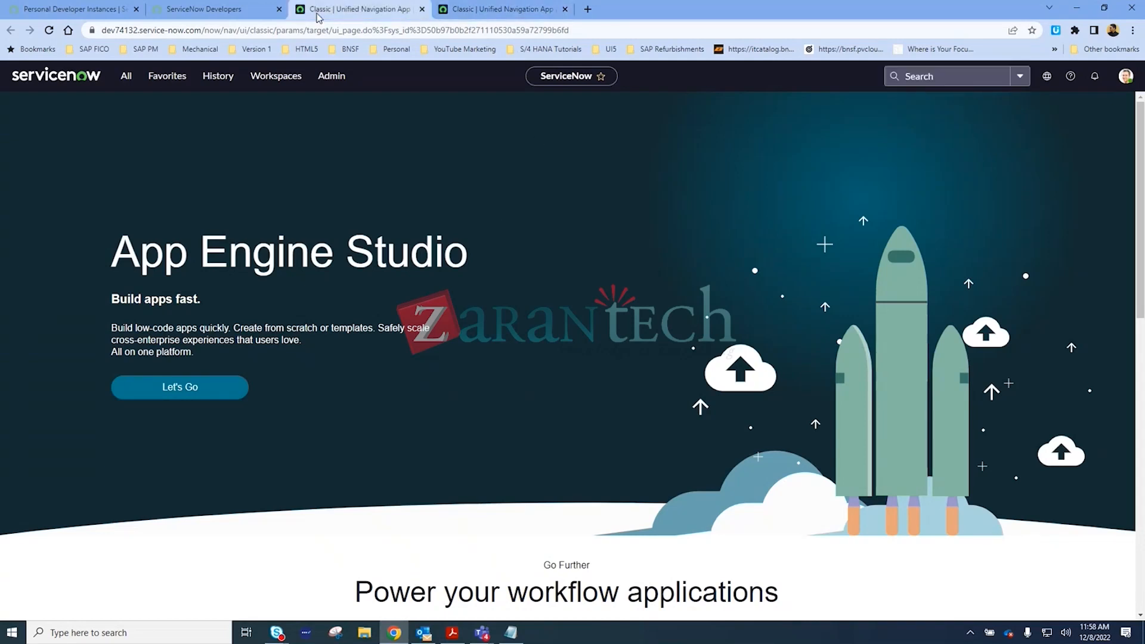
left_click(500, 9)
Pin the All application navigator in the newest instance tab and look through its modules
left_click(127, 77)
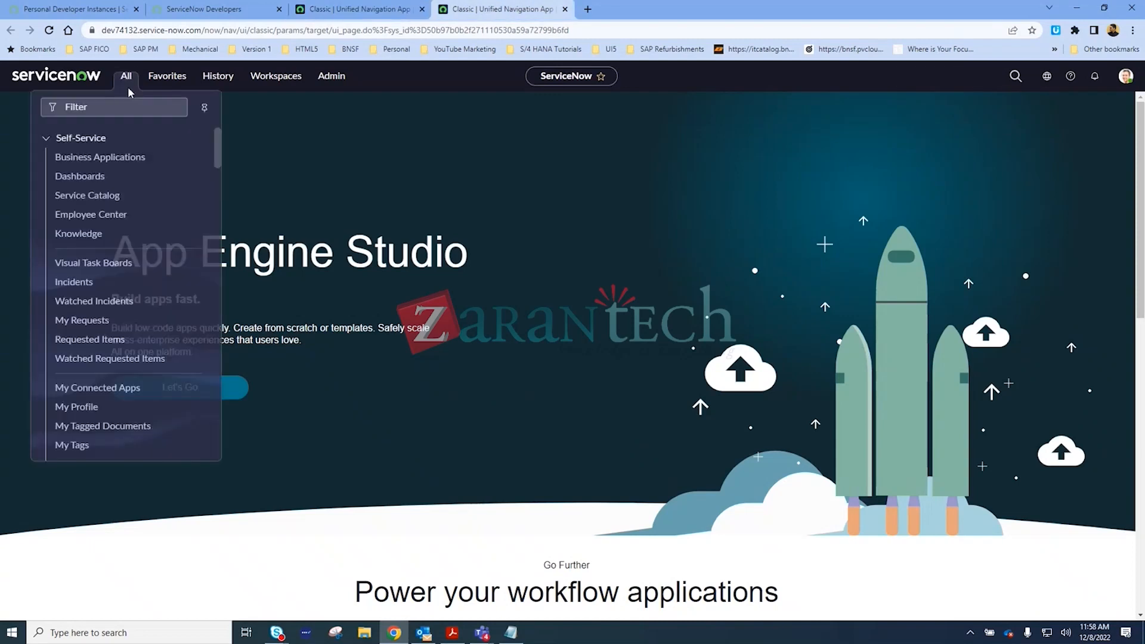
left_click(203, 108)
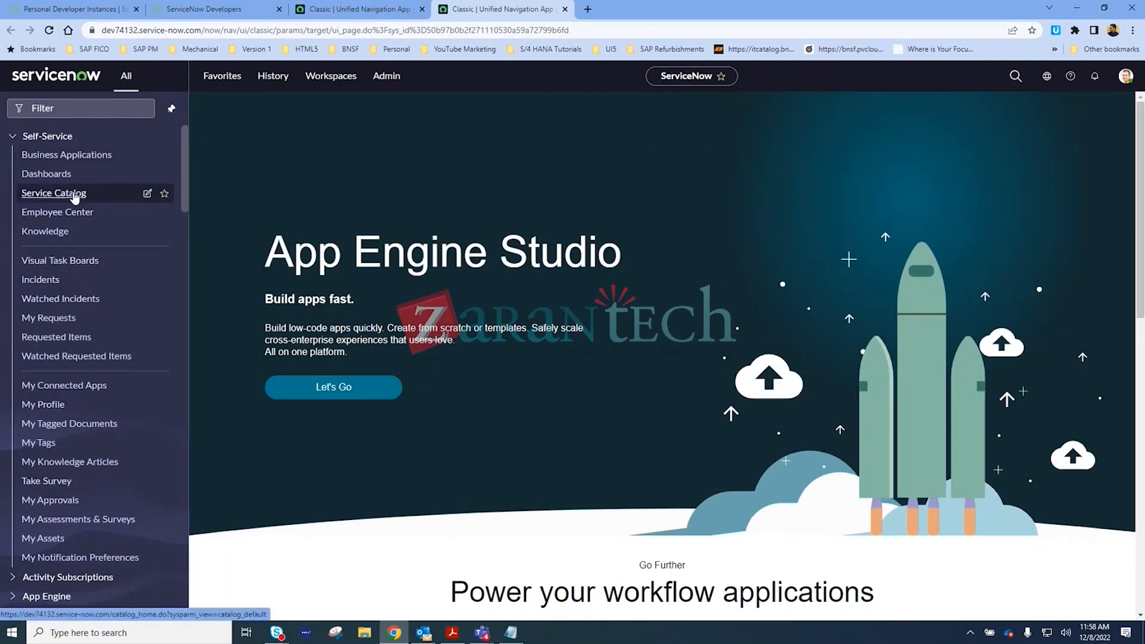
scroll(74, 400, "down", 4)
scroll(74, 400, "down", 3)
scroll(75, 400, "up", 7)
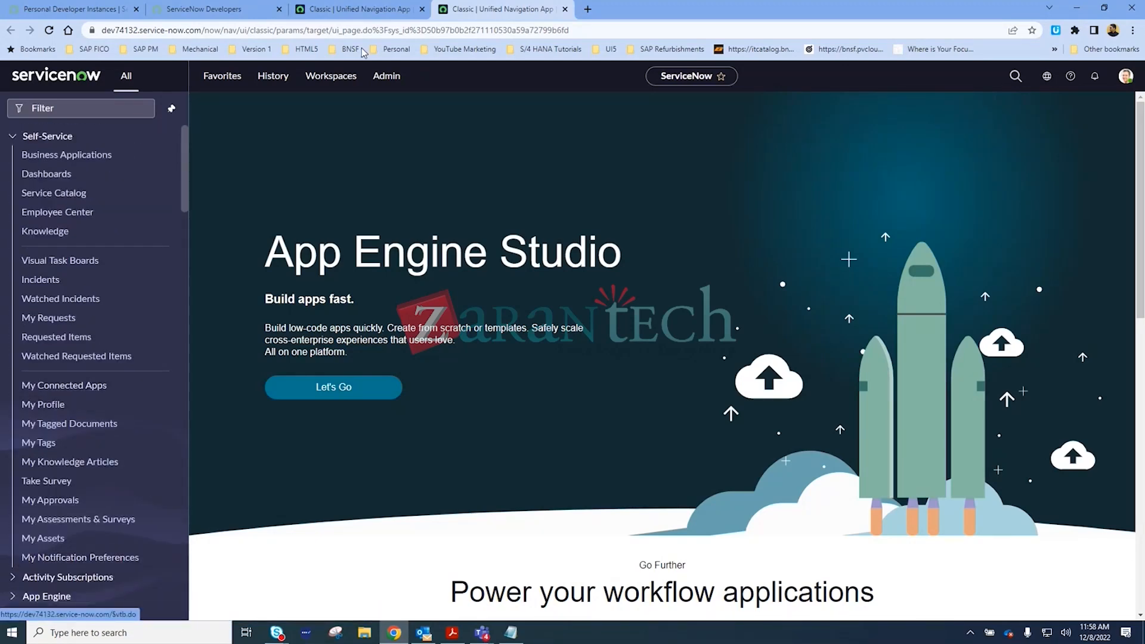
Close the duplicate instance tab whose navigator is not pinned and switch to Notepad
left_click(368, 9)
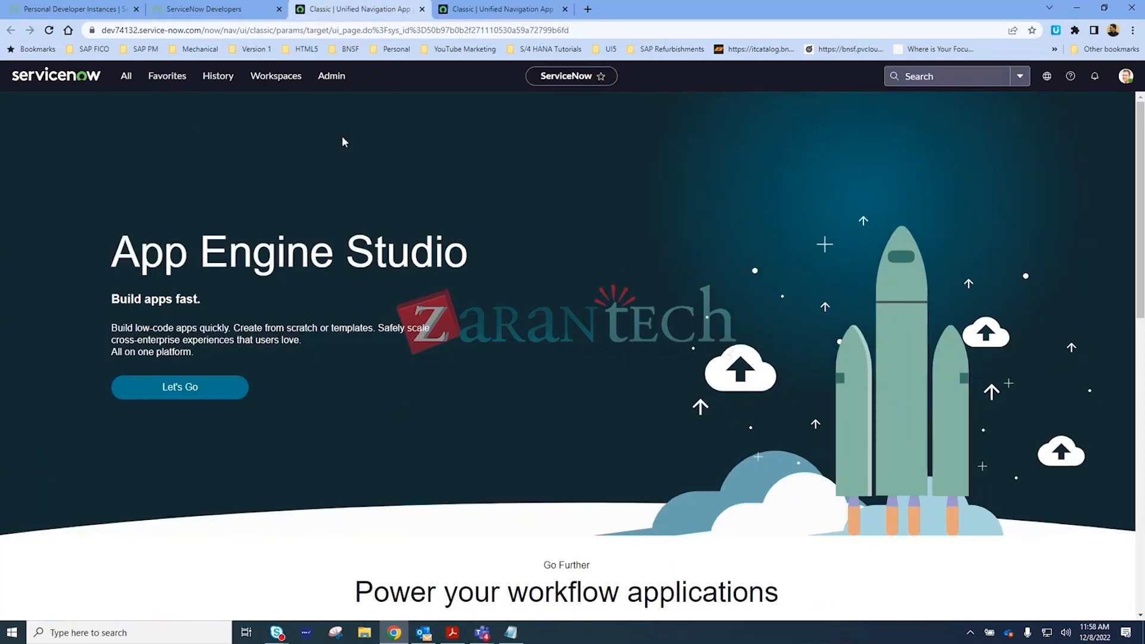
left_click(423, 9)
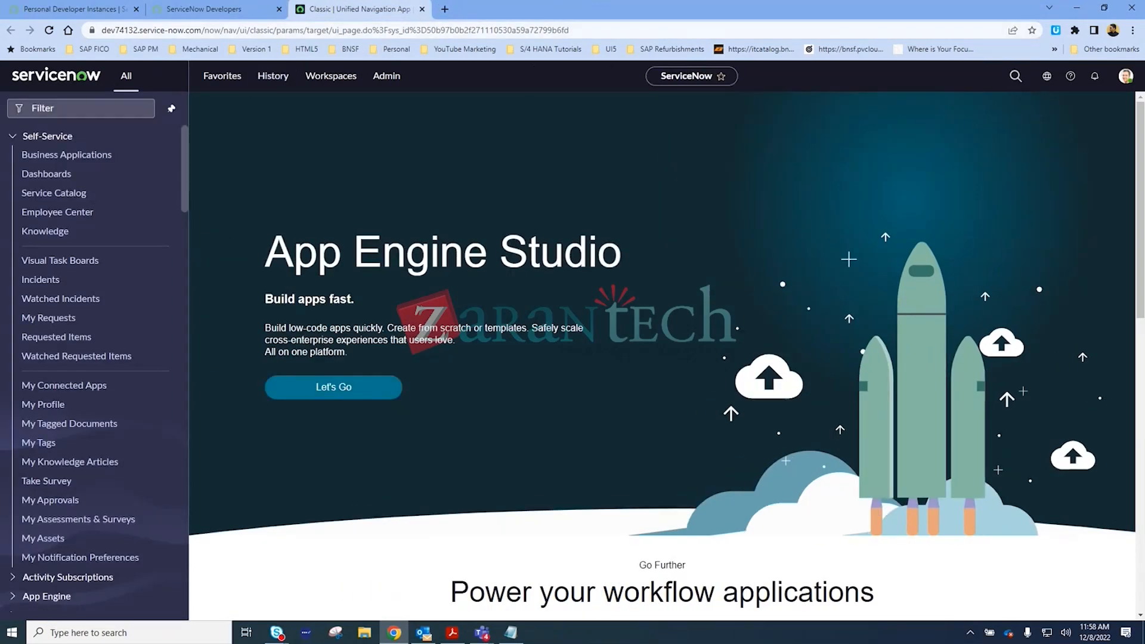
key("alt+Tab")
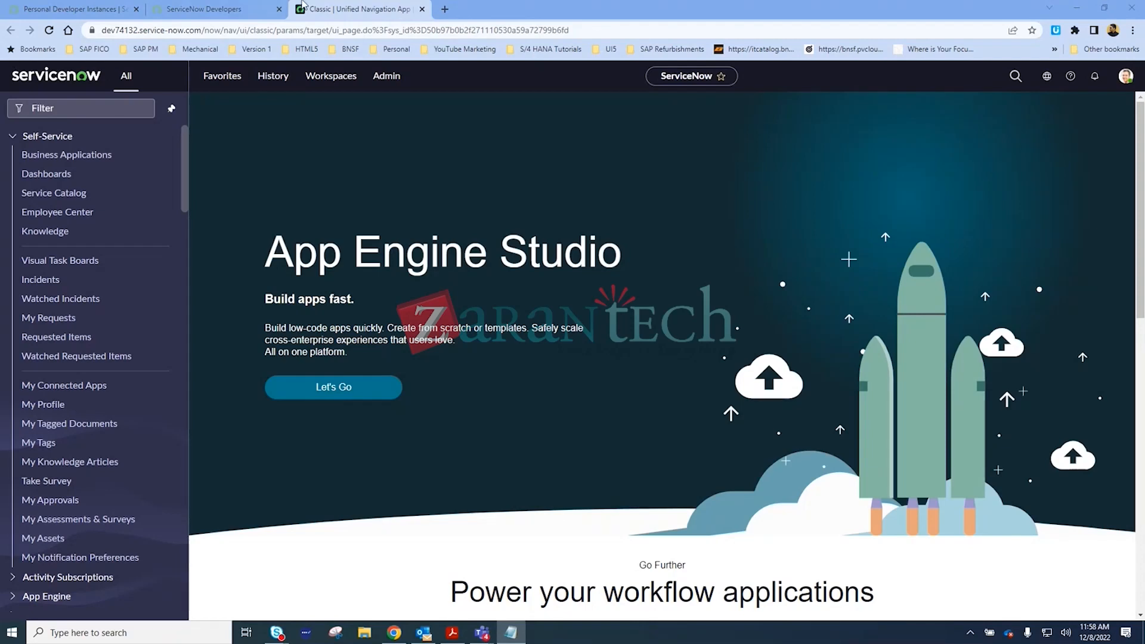
Filter the instance's application navigator by sys_user, then clear the filter and browse the full application list
left_click(52, 108)
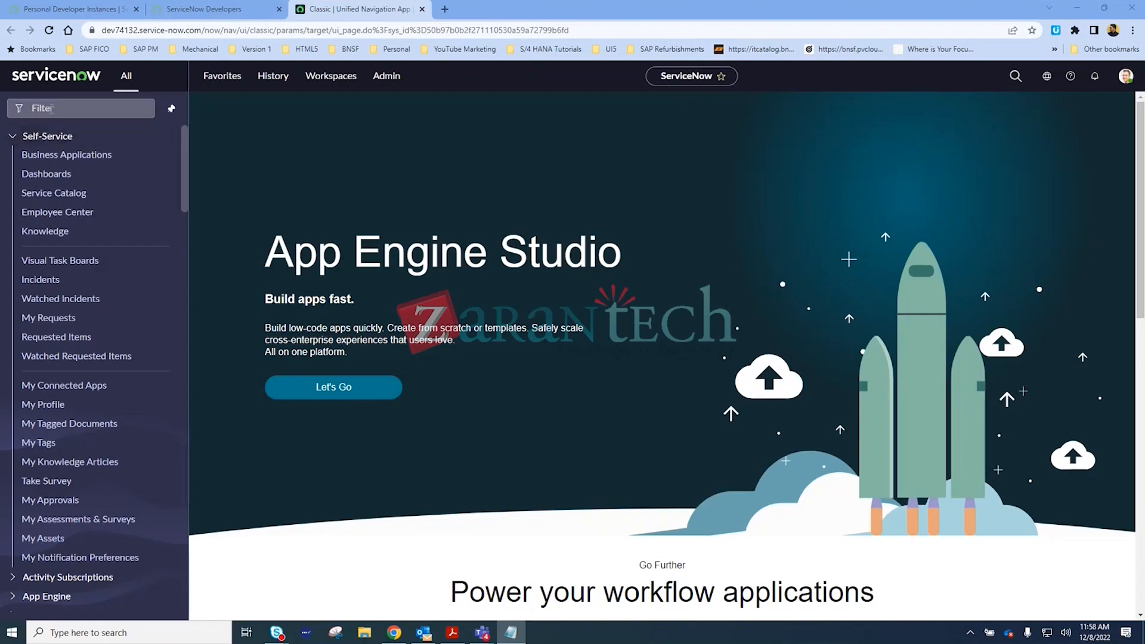
type("sys")
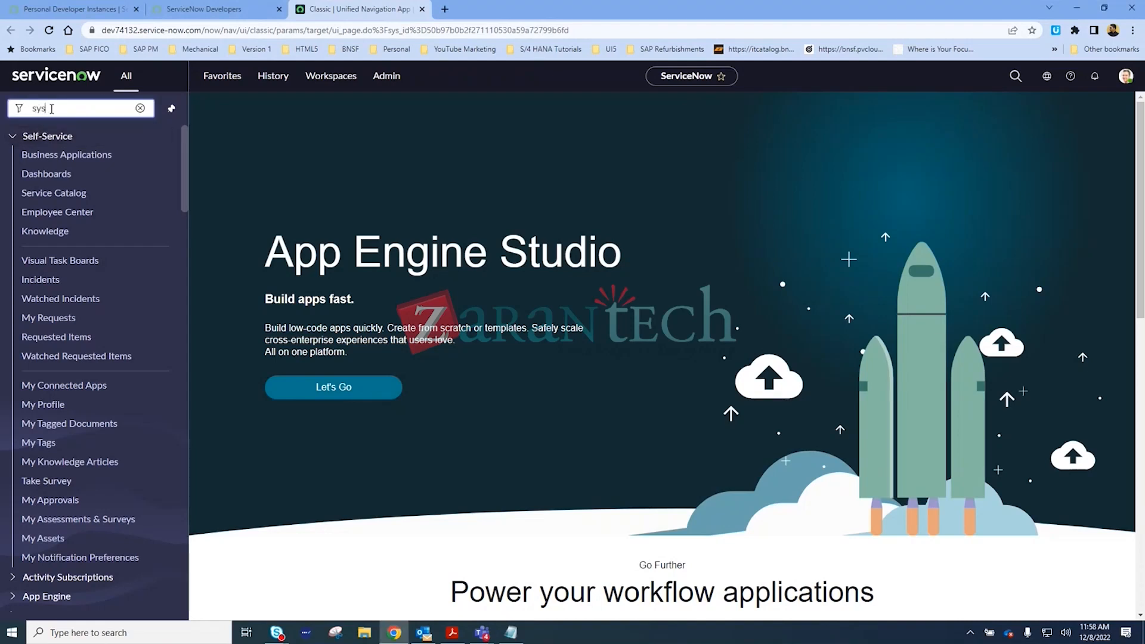
type("_user")
key("ctrl+a")
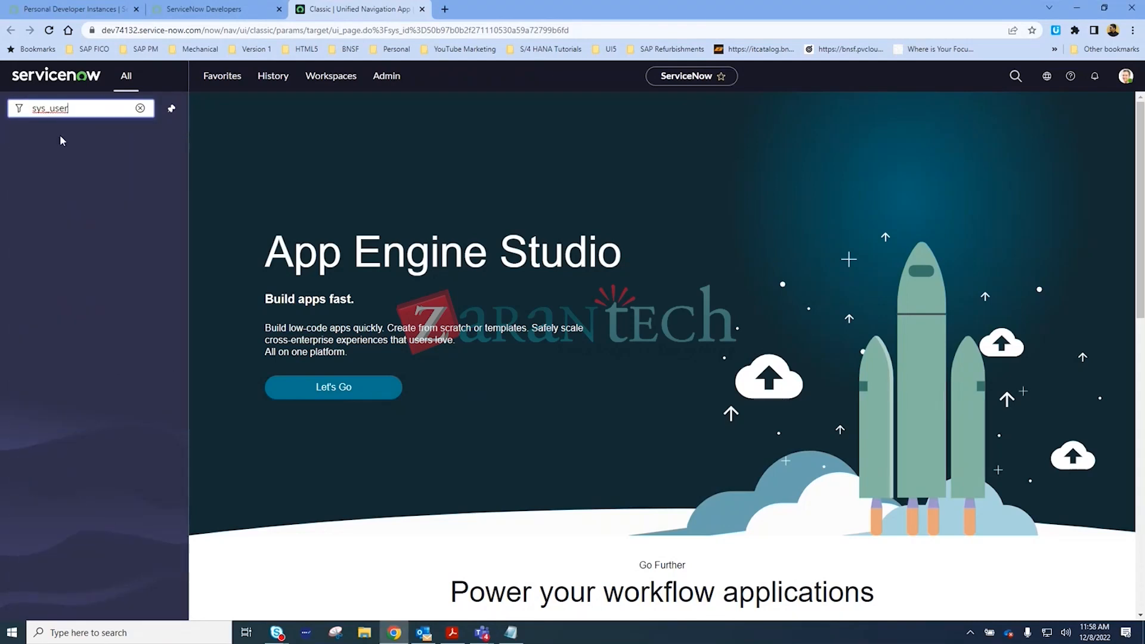
key("BackSpace")
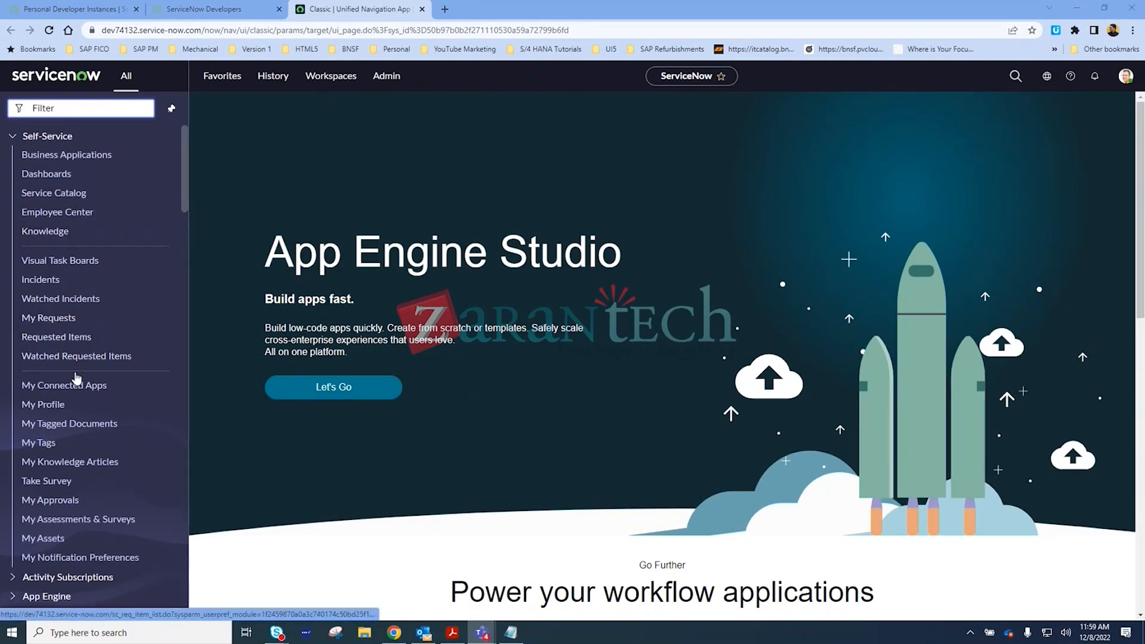
scroll(74, 384, "down", 5)
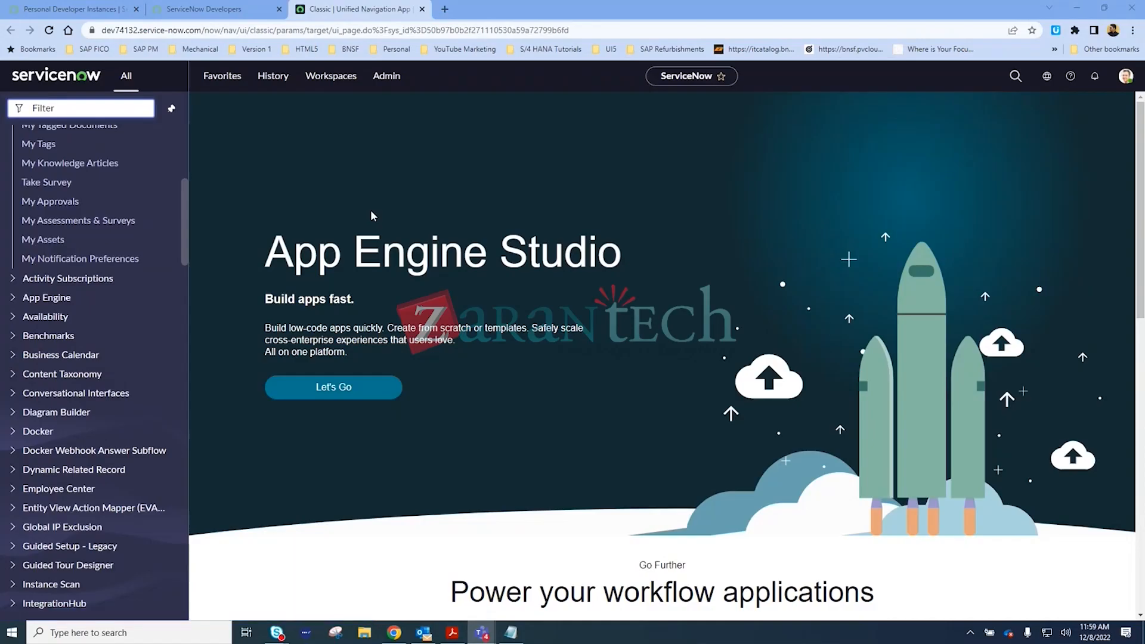